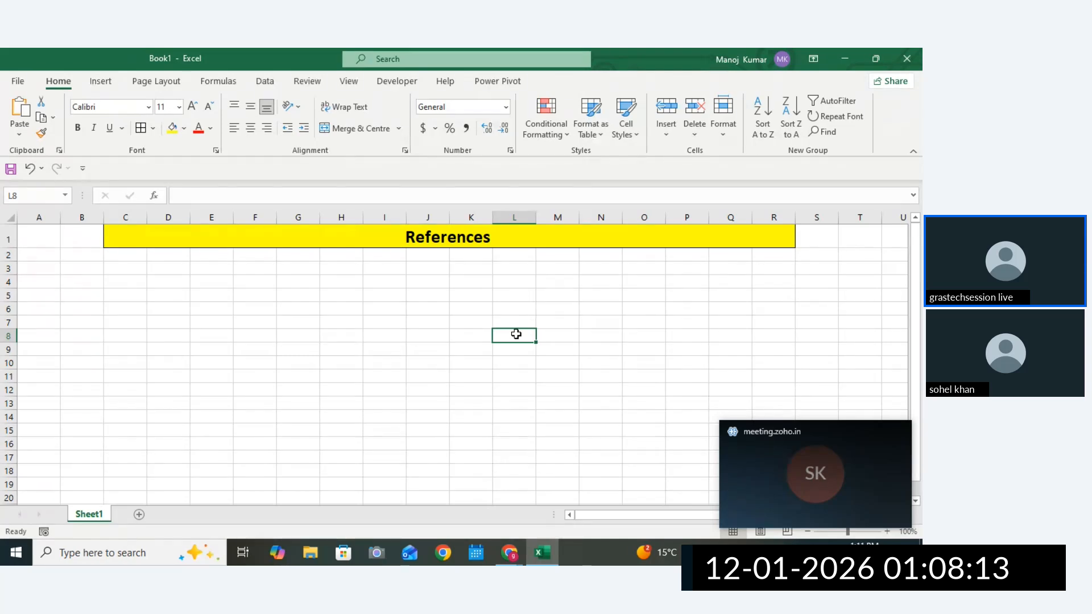
{"action": "left_click", "coordinate": [556, 255]}
{"action": "left_click", "coordinate": [480, 285]}
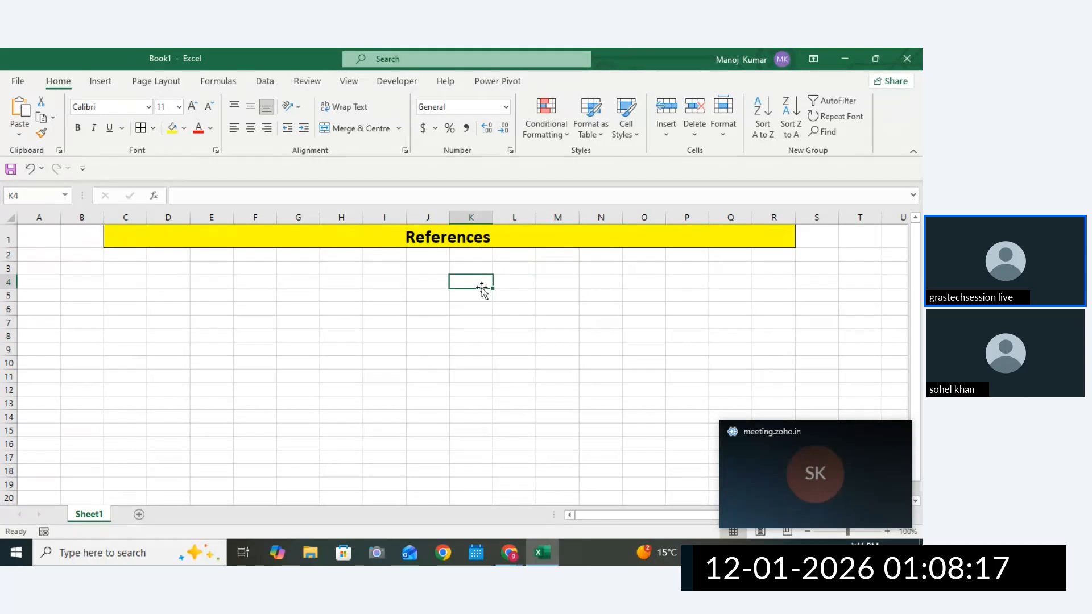
{"action": "left_click", "coordinate": [529, 319]}
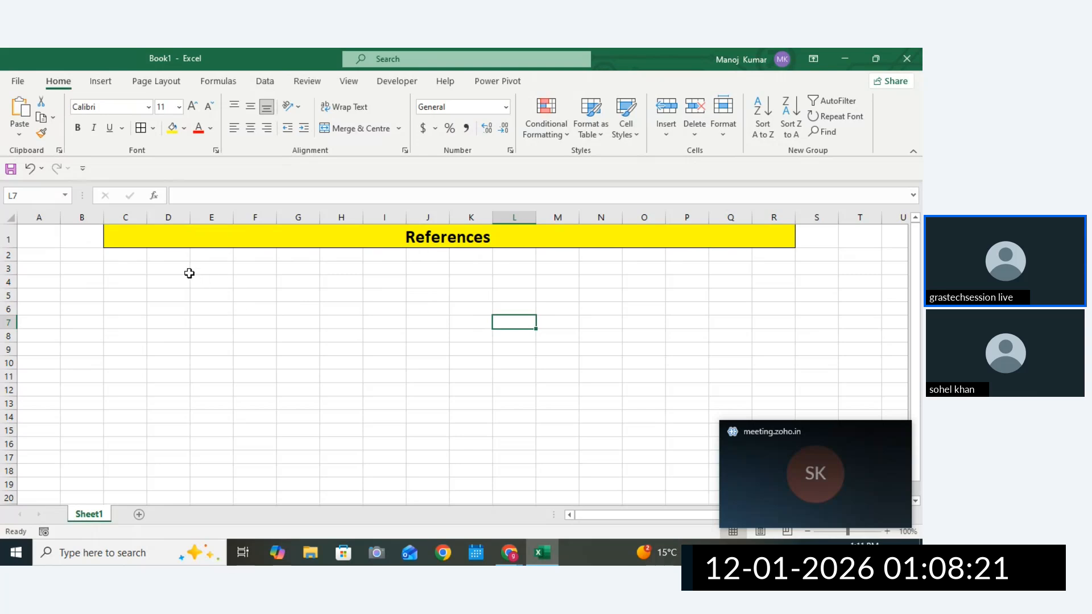
Merge and centre cells E3:P3 below the References heading, add a border and set the font size to 16.
{"action": "left_click_drag", "start_coordinate": [190, 274], "coordinate": [636, 268]}
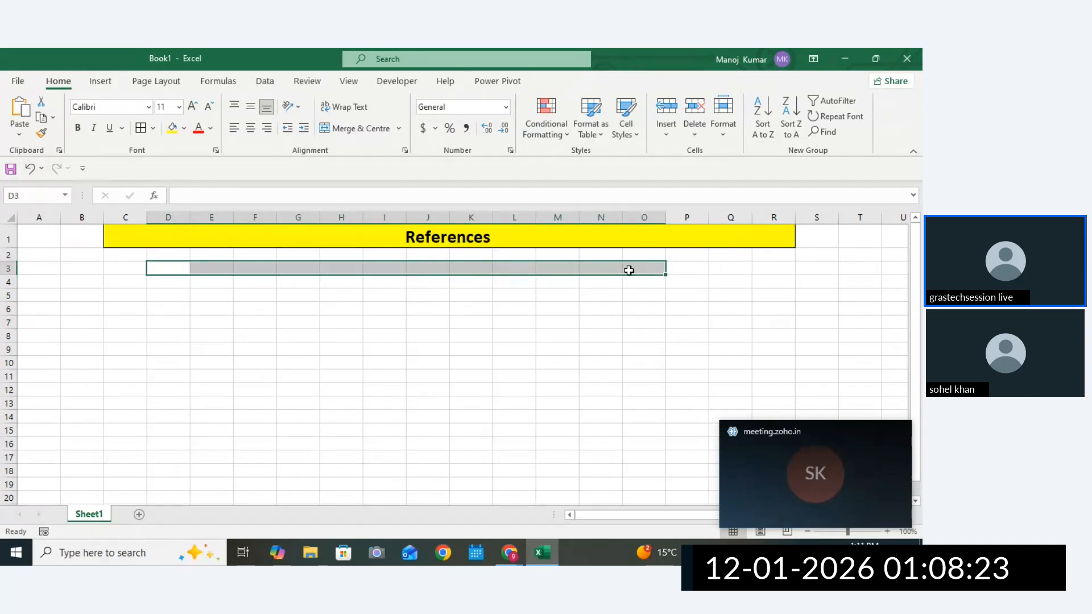
{"action": "left_click", "coordinate": [307, 269]}
{"action": "left_click_drag", "start_coordinate": [214, 271], "coordinate": [709, 271]}
{"action": "left_click", "coordinate": [369, 133]}
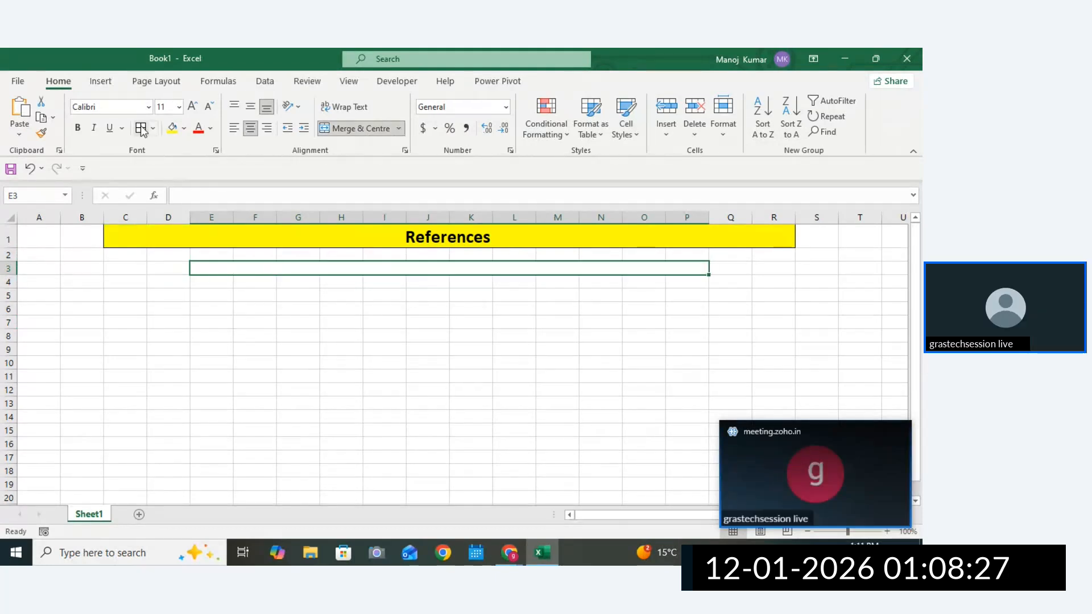
{"action": "left_click", "coordinate": [193, 107]}
{"action": "left_click", "coordinate": [192, 107]}
{"action": "left_click", "coordinate": [192, 107]}
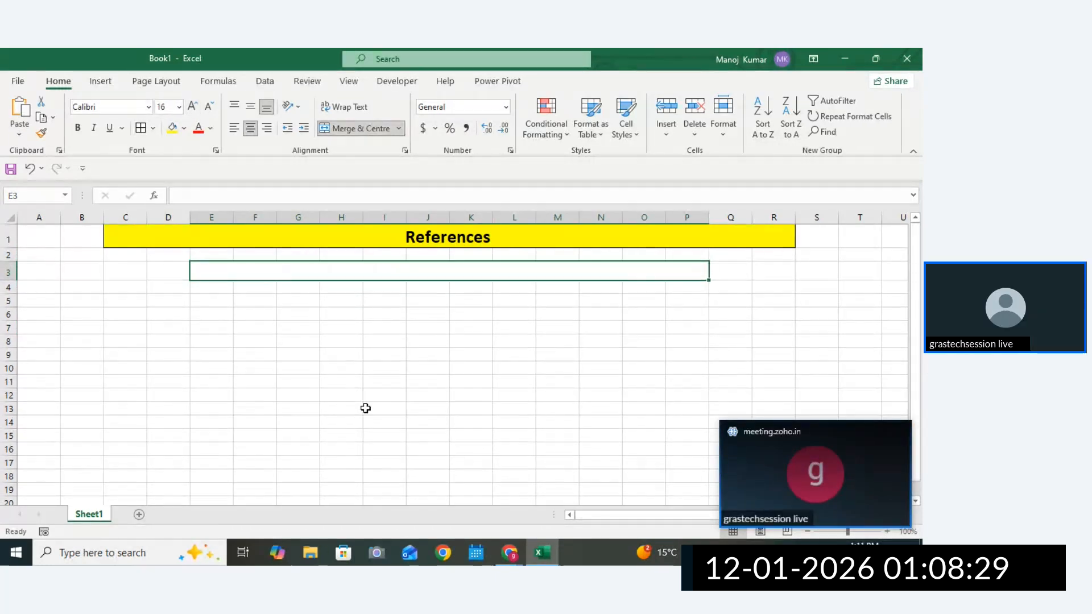
Switch to the Zoho Meeting call in the browser to check it, and return to the Excel workbook.
{"action": "left_click", "coordinate": [510, 552]}
{"action": "left_click", "coordinate": [381, 497]}
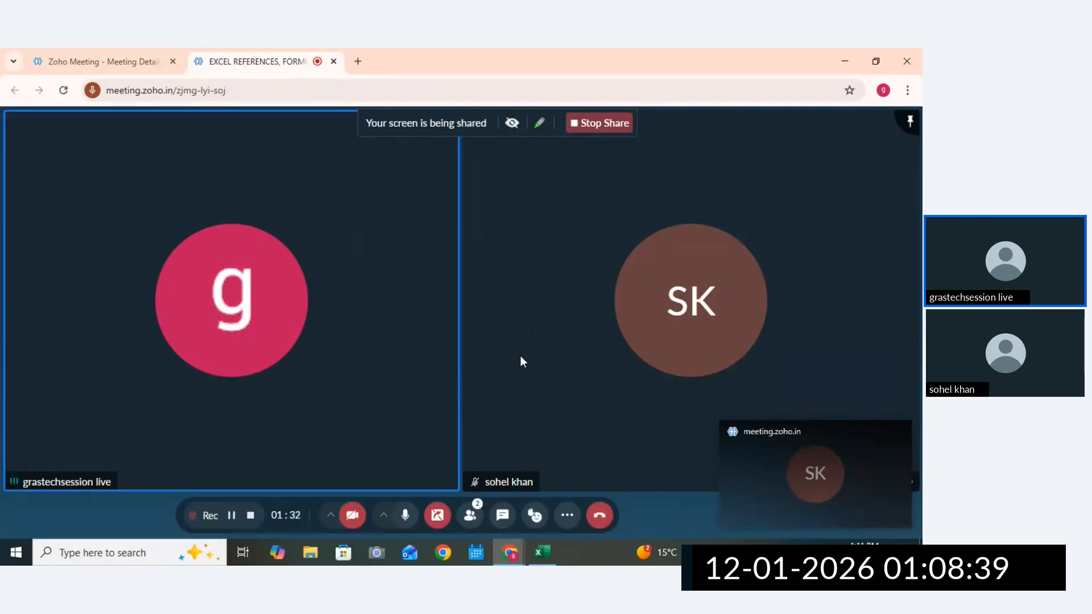
{"action": "left_click", "coordinate": [549, 559]}
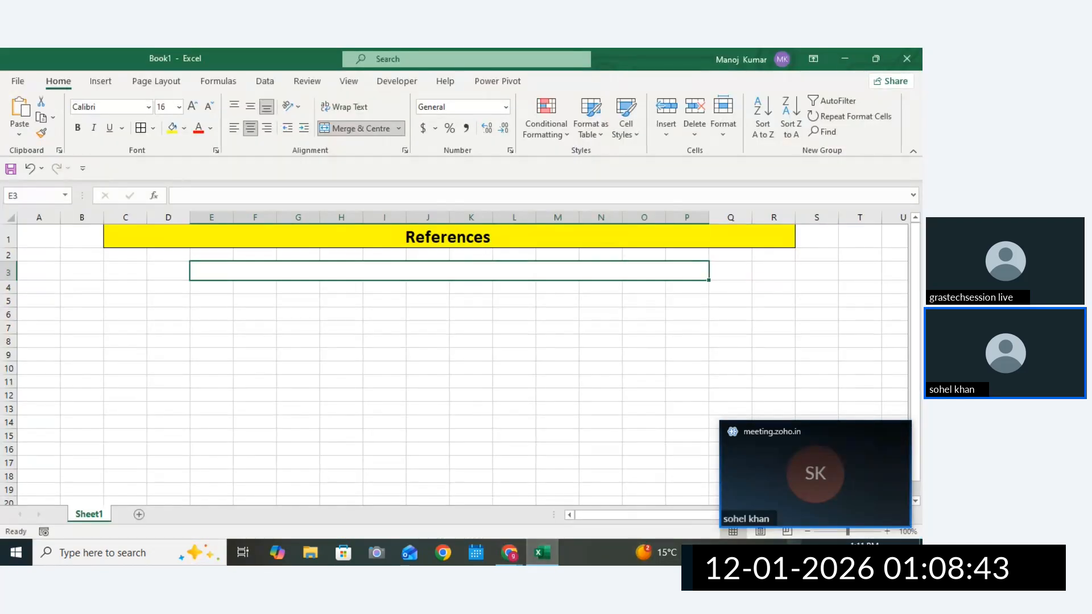
Raise the computer's speaker volume and return to the worksheet.
{"action": "left_click", "coordinate": [823, 553]}
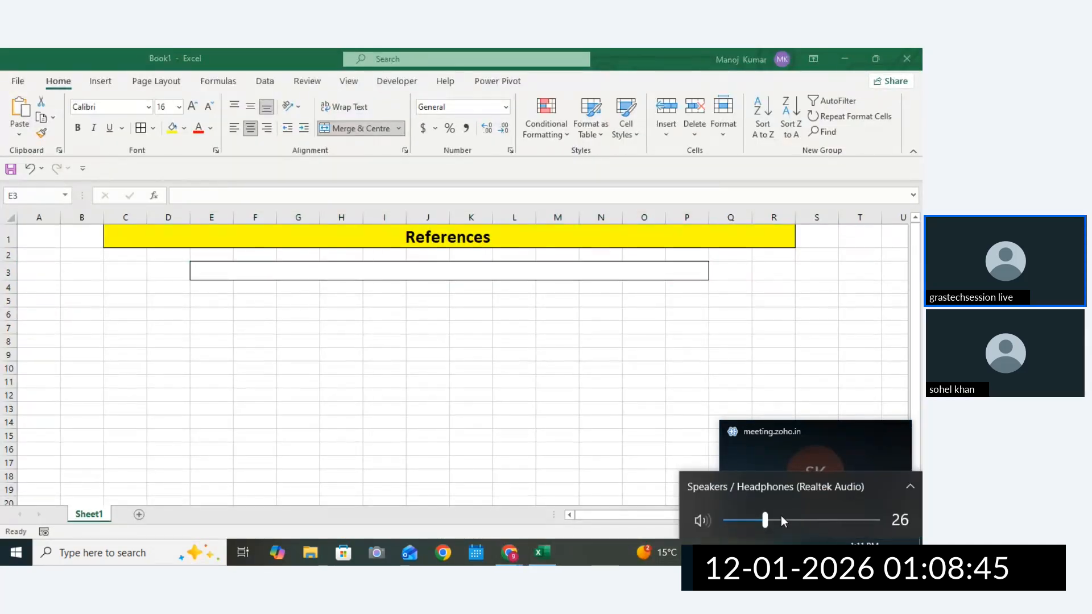
{"action": "left_click", "coordinate": [781, 515]}
{"action": "left_click", "coordinate": [797, 519]}
{"action": "left_click", "coordinate": [568, 330]}
{"action": "left_click", "coordinate": [500, 319]}
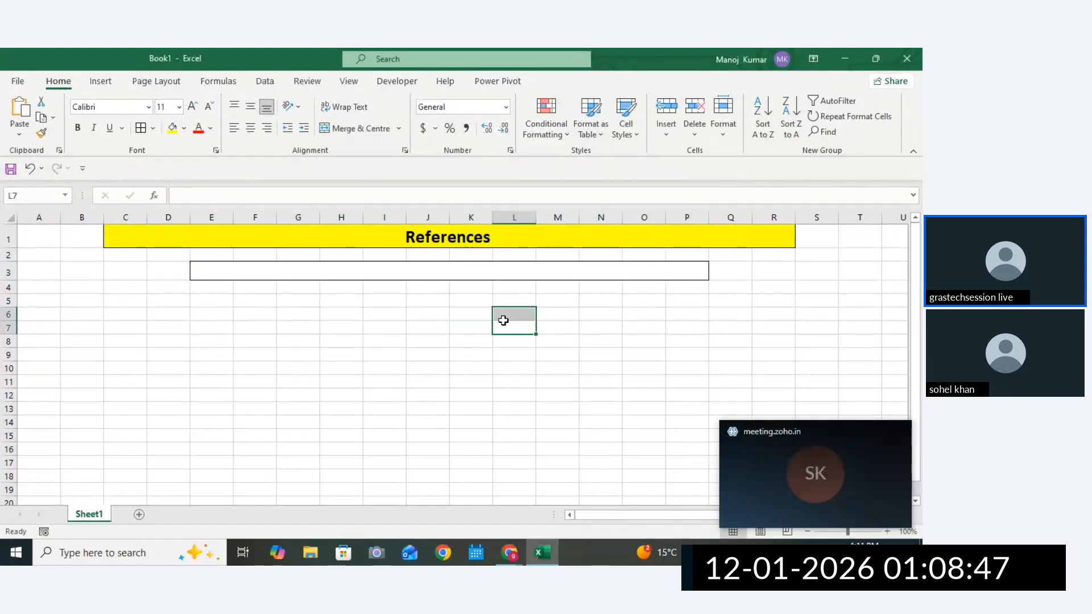
Open merged cell E3 for editing, check the Zoho Meeting call again and return to the Excel workbook.
{"action": "left_click", "coordinate": [472, 268]}
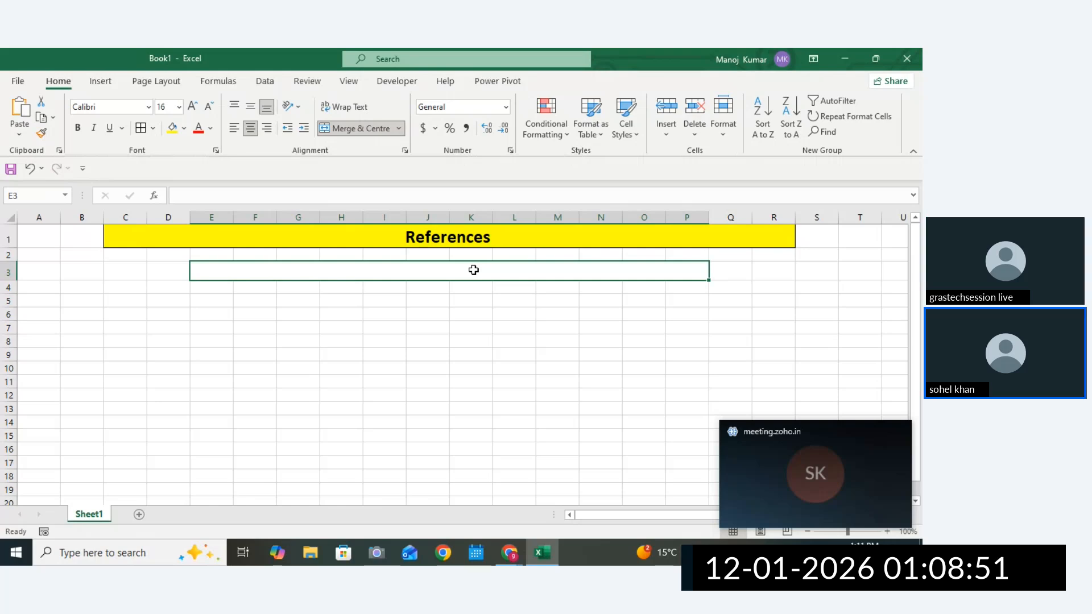
{"action": "double_click", "coordinate": [475, 271]}
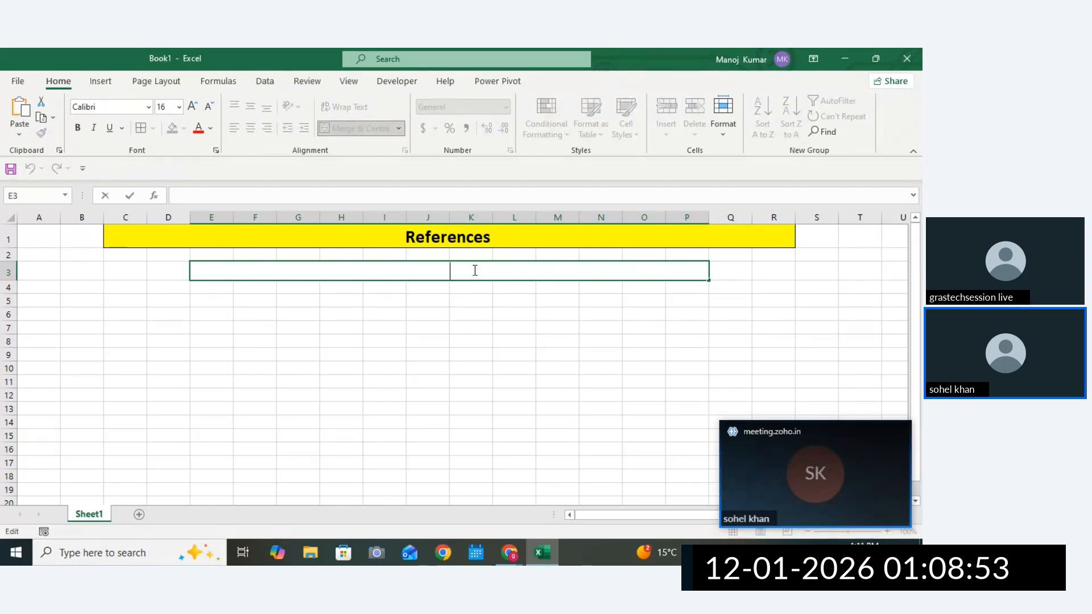
{"action": "mouse_move", "coordinate": [509, 551]}
{"action": "left_click", "coordinate": [385, 500]}
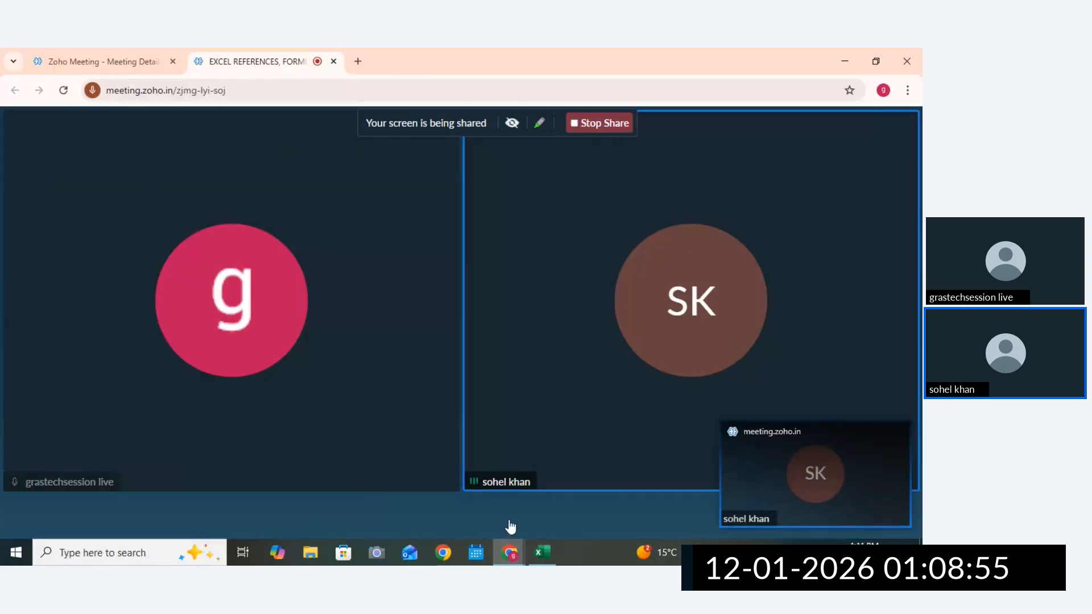
{"action": "mouse_move", "coordinate": [500, 516]}
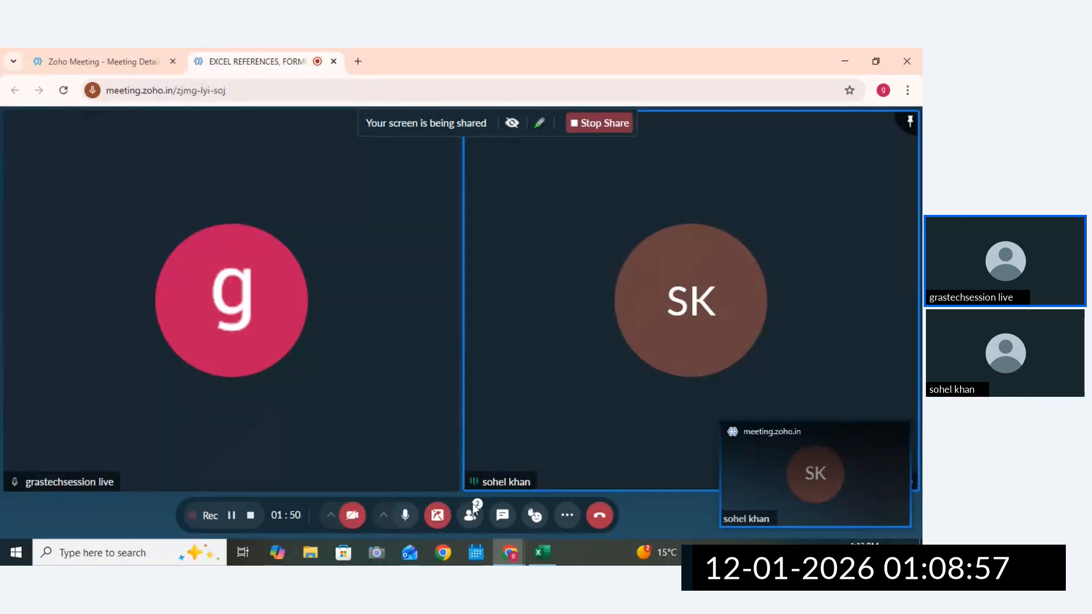
{"action": "left_click", "coordinate": [542, 551]}
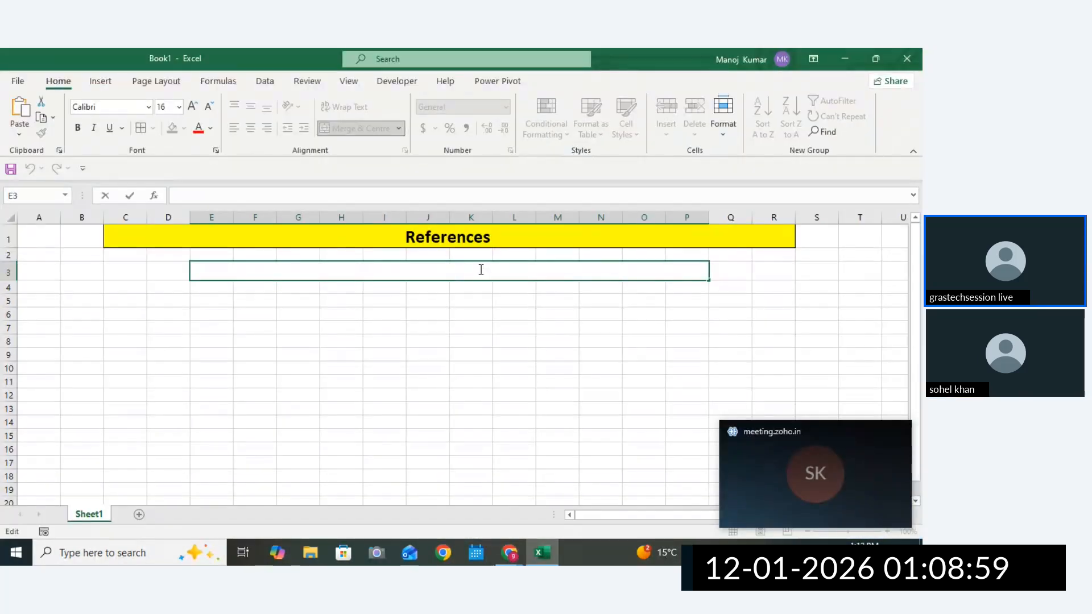
Enter the text "Location of cell refere in fomulas" in the merged cell E3 below the References heading.
{"action": "left_click", "coordinate": [448, 238]}
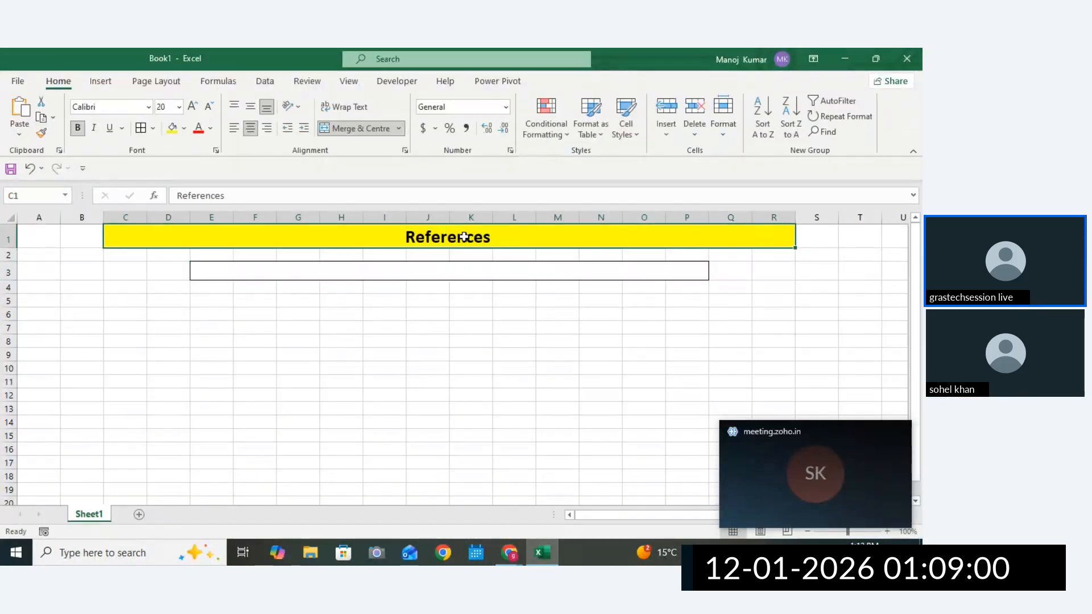
{"action": "left_click", "coordinate": [418, 272]}
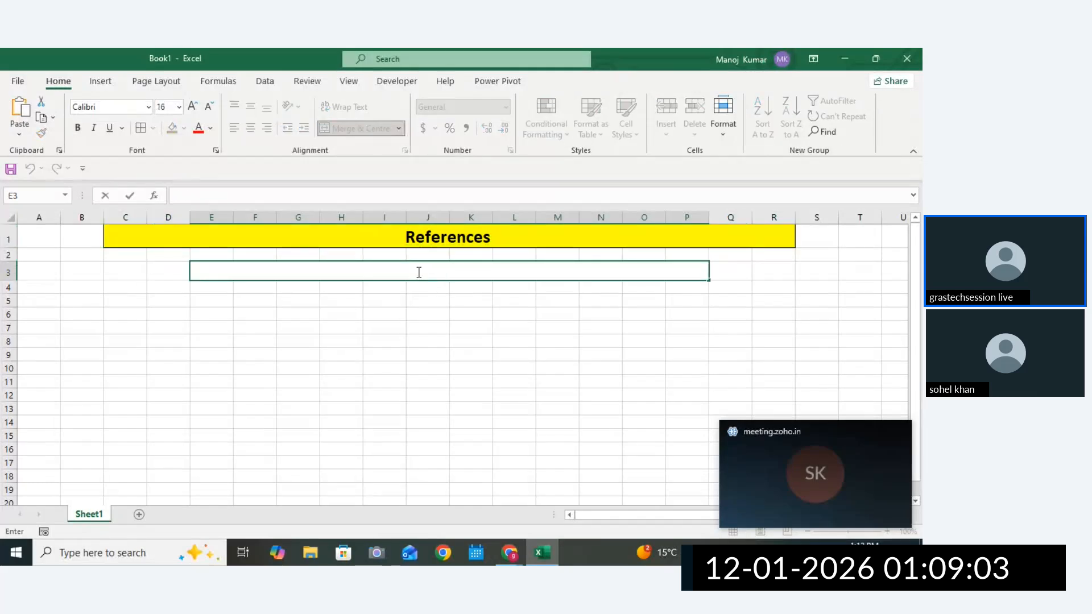
{"action": "type", "text": "Lo"}
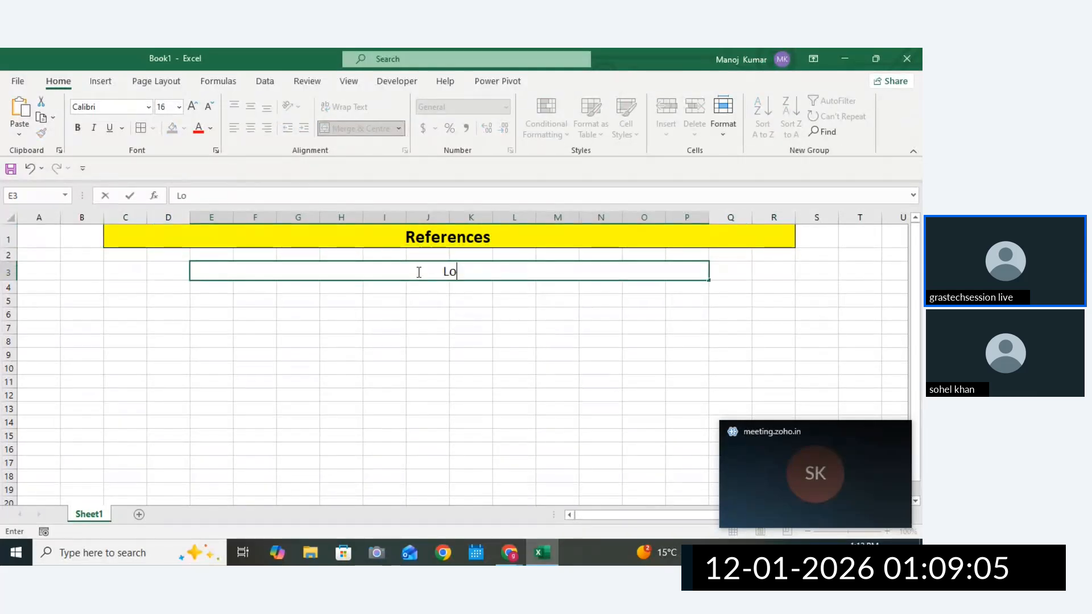
{"action": "type", "text": "cation"}
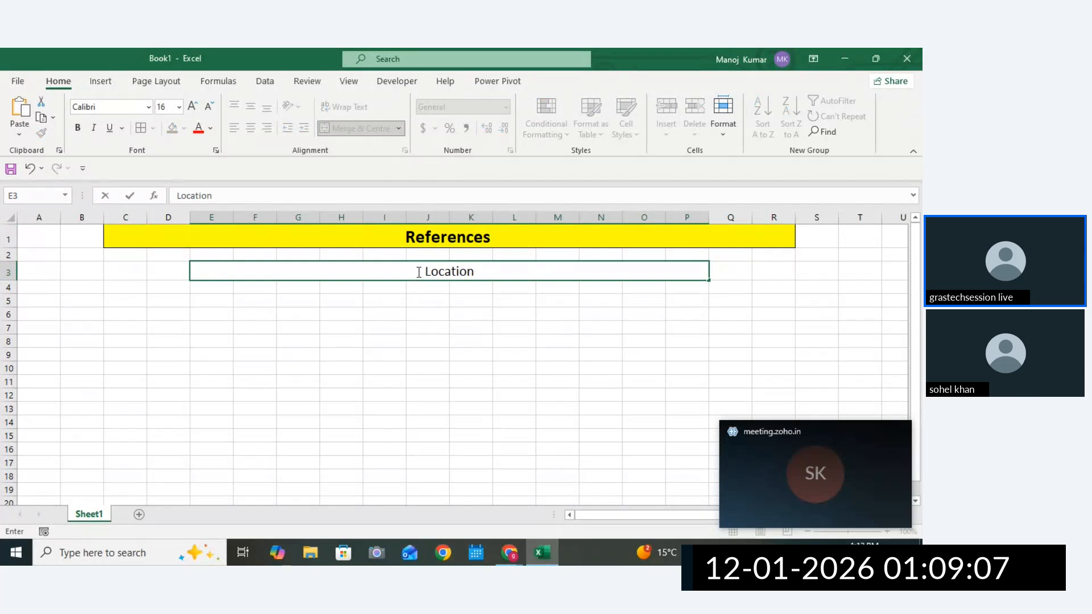
{"action": "type", "text": " of"}
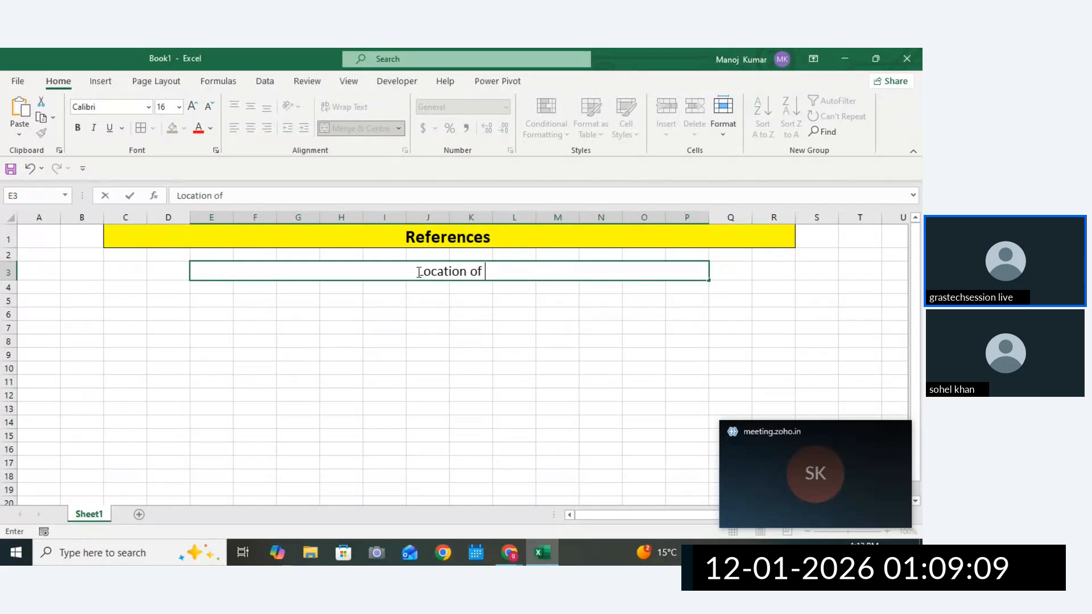
{"action": "type", "text": " cell"}
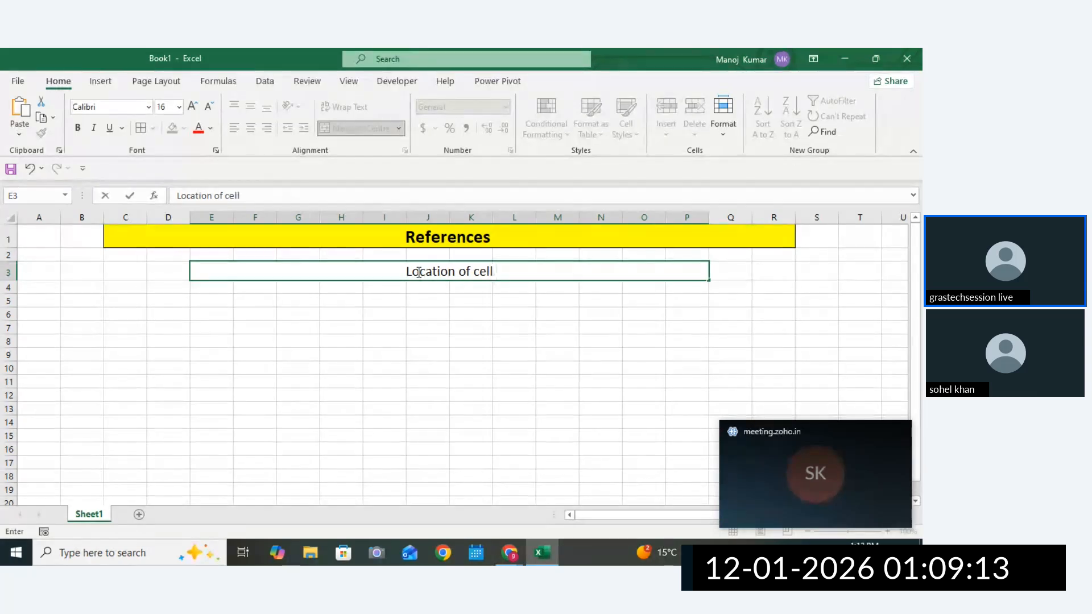
{"action": "type", "text": " refre"}
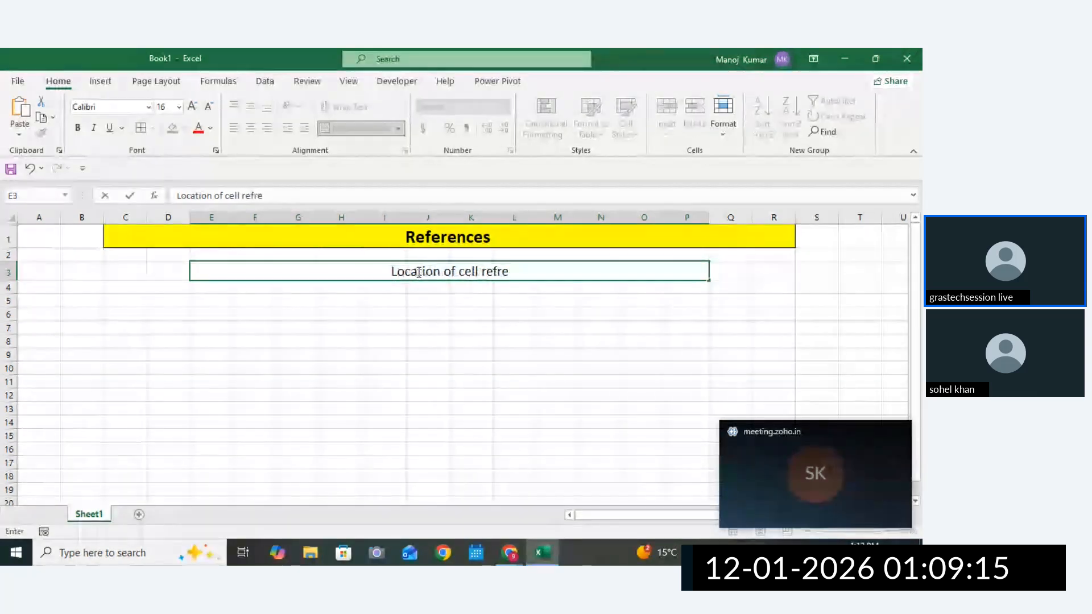
{"action": "key", "text": "BackSpace"}
{"action": "key", "text": "BackSpace"}
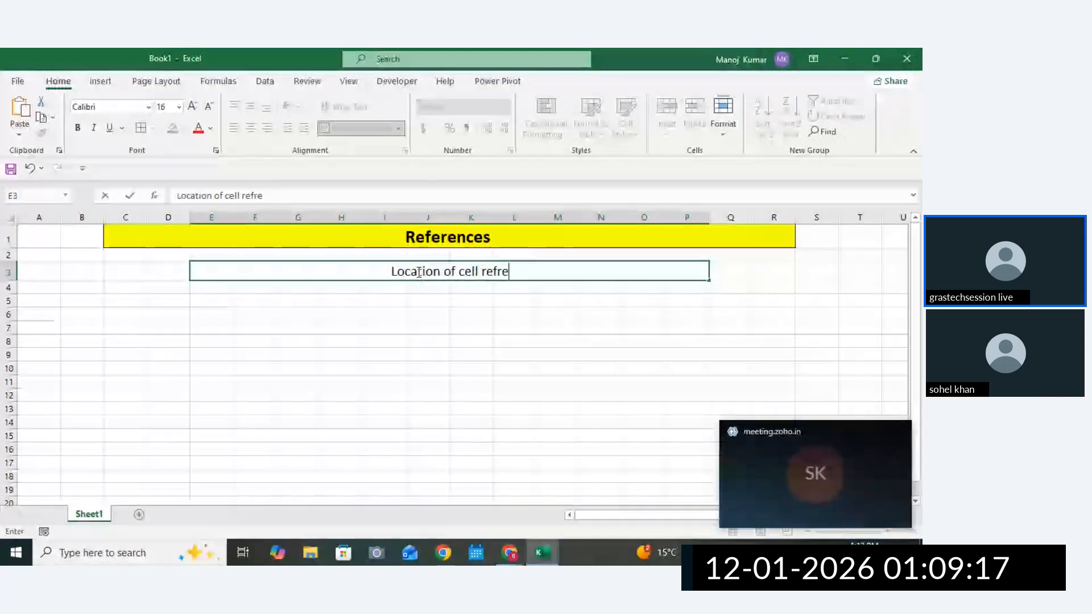
{"action": "type", "text": "ere i"}
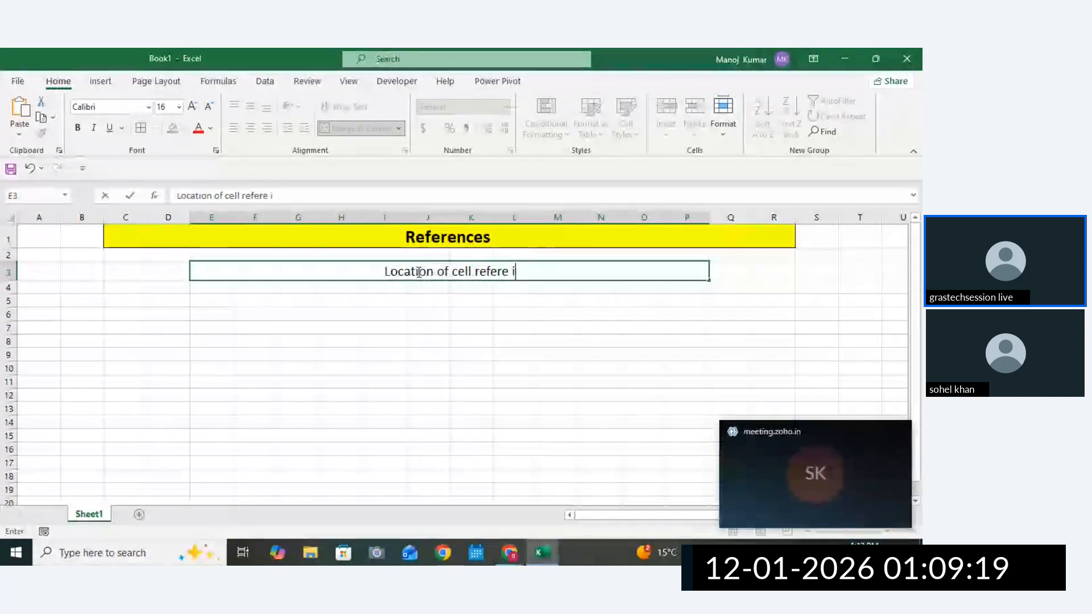
{"action": "type", "text": "n fomulas"}
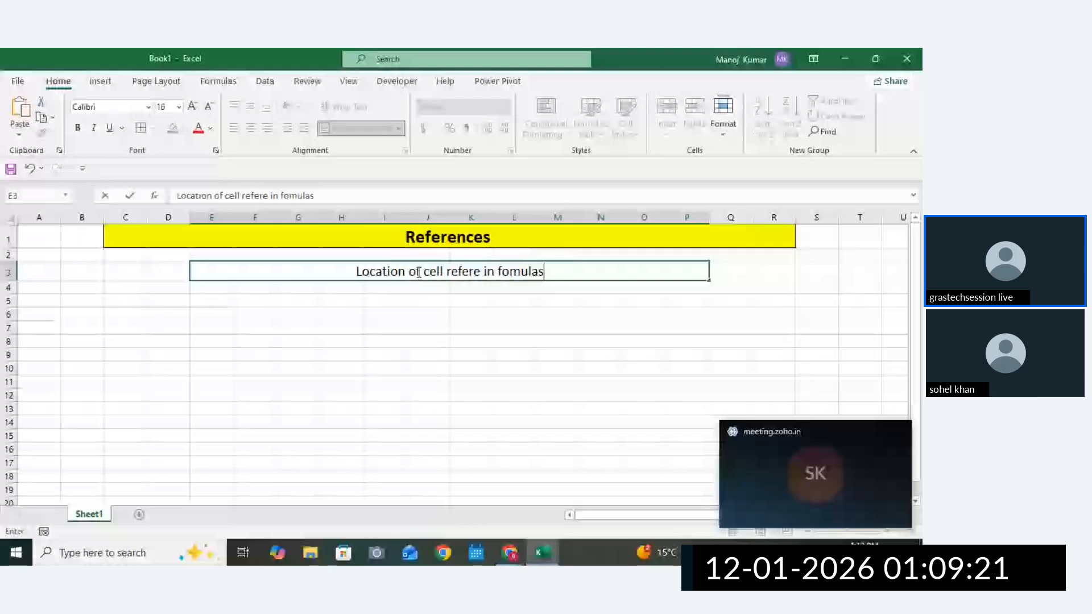
{"action": "left_click", "coordinate": [515, 312]}
{"action": "left_click", "coordinate": [370, 276]}
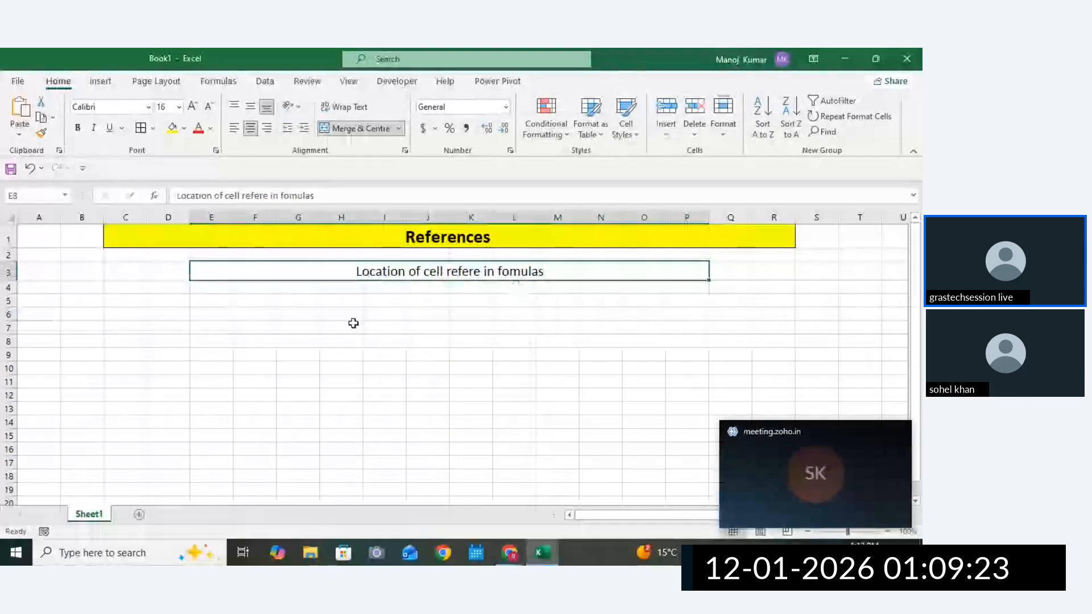
{"action": "key", "text": "Up"}
{"action": "key", "text": "Up"}
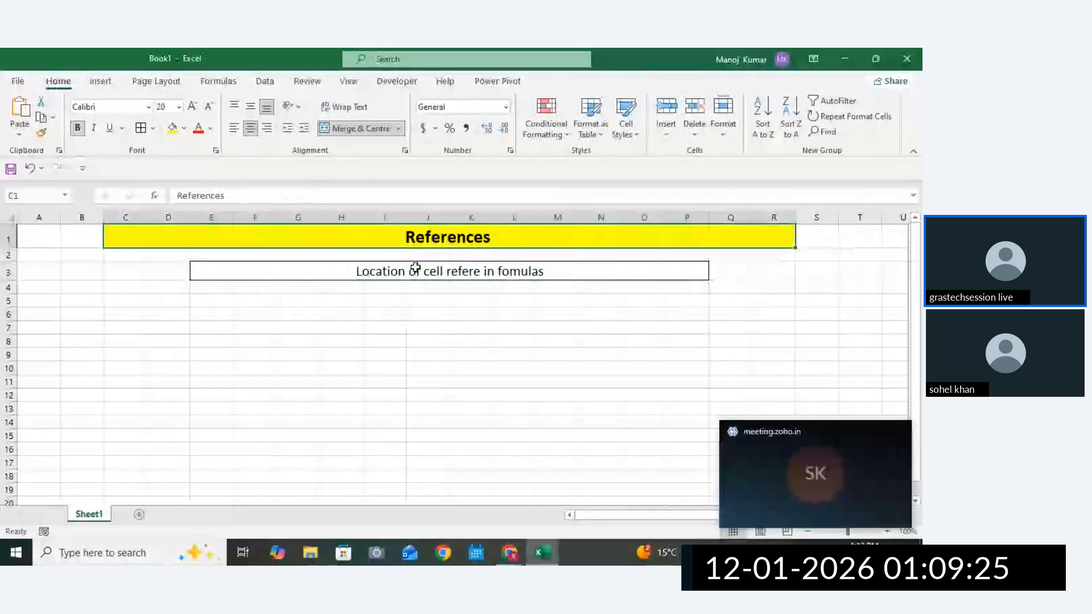
{"action": "left_click", "coordinate": [452, 274]}
{"action": "left_click", "coordinate": [499, 241]}
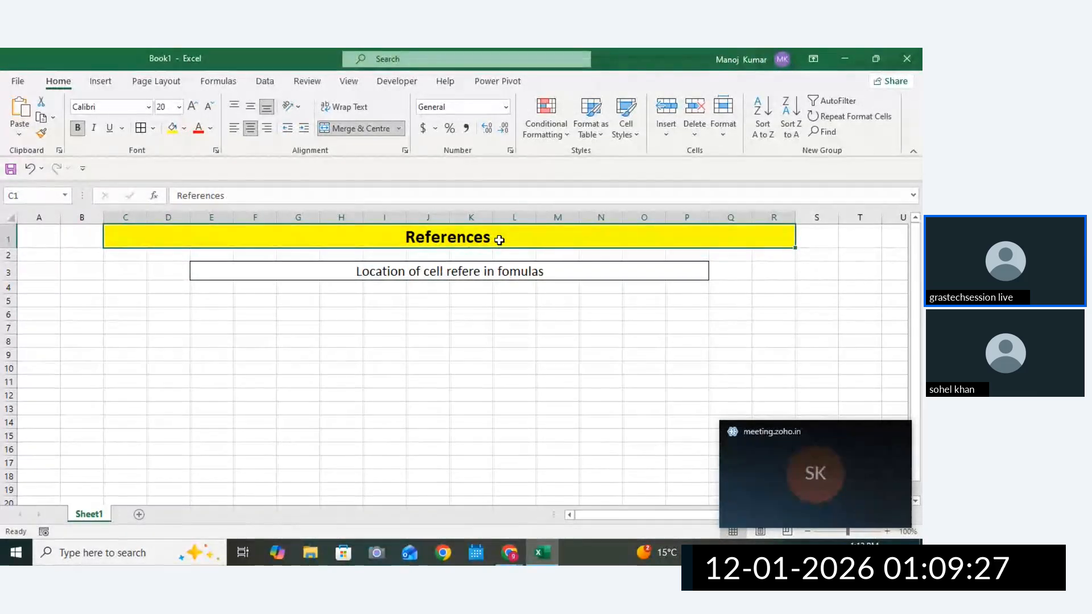
{"action": "left_click", "coordinate": [475, 313]}
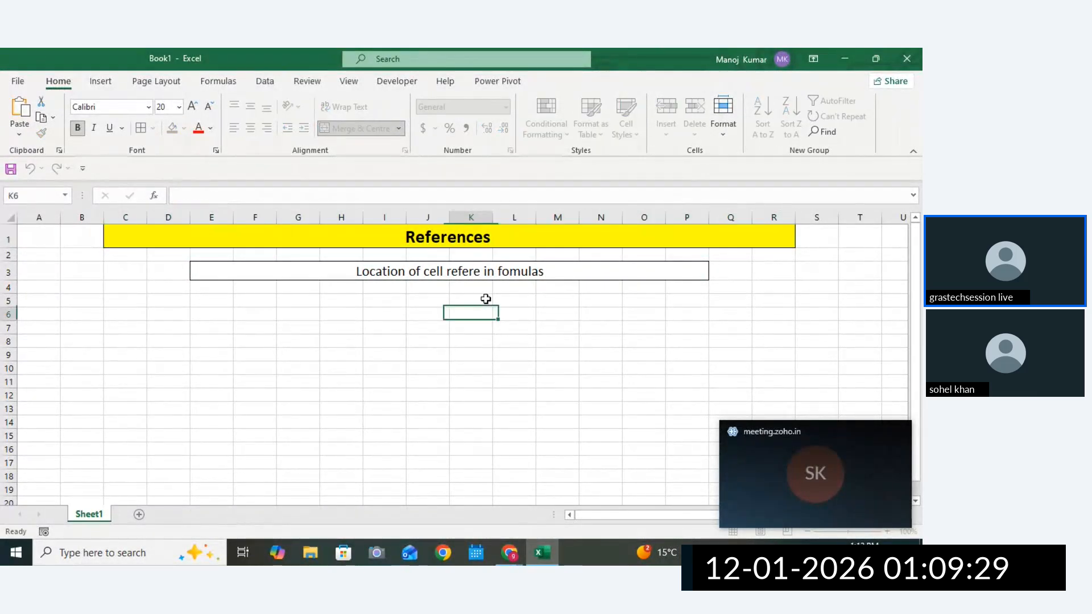
{"action": "left_click", "coordinate": [438, 271]}
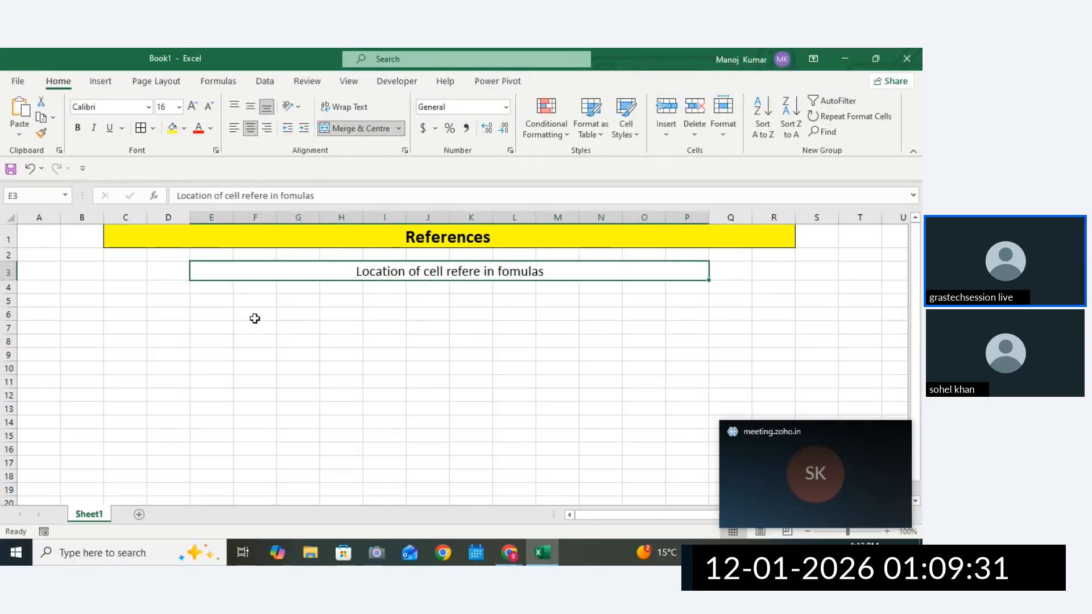
{"action": "left_click", "coordinate": [212, 317]}
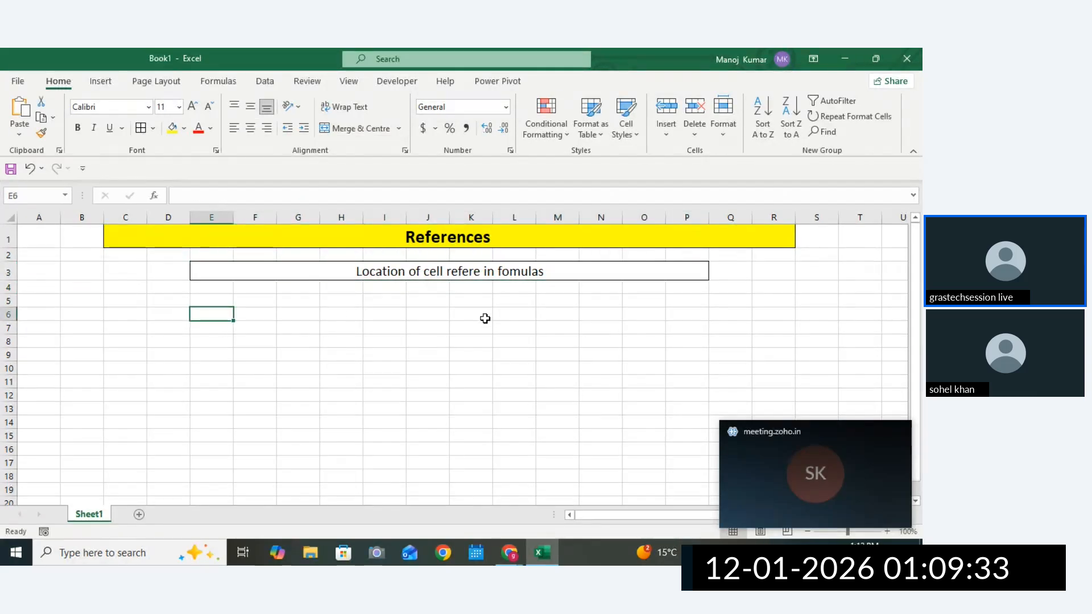
{"action": "left_click", "coordinate": [485, 319]}
{"action": "left_click", "coordinate": [255, 314]}
Enter "REFERENCE" in cell E6 and widen column E to fit the text.
{"action": "left_click", "coordinate": [216, 313]}
{"action": "type", "text": "Frfe"}
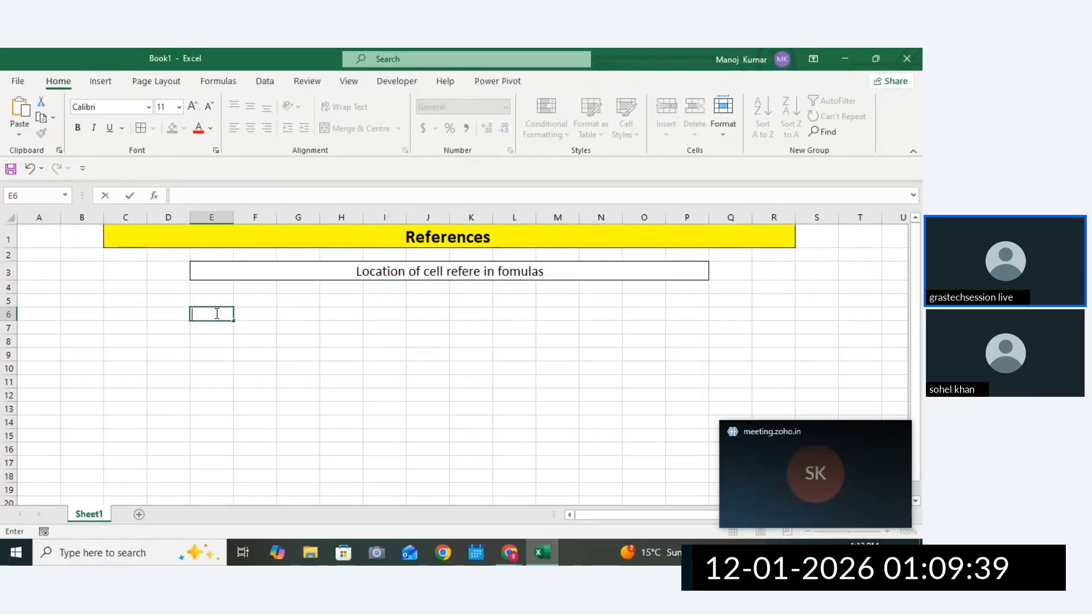
{"action": "type", "text": "REFER"}
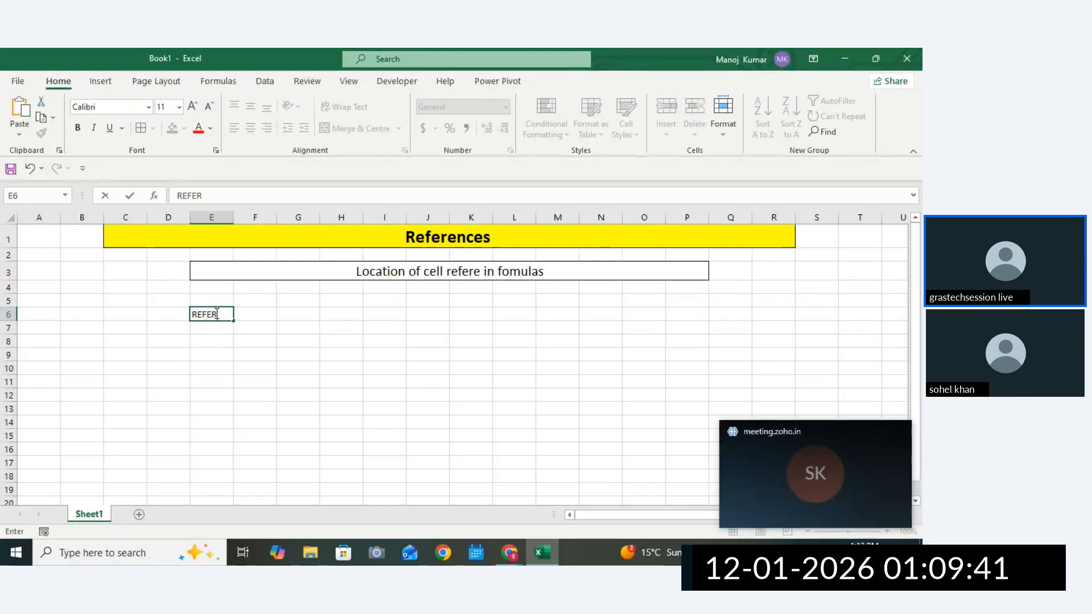
{"action": "type", "text": "ENCE"}
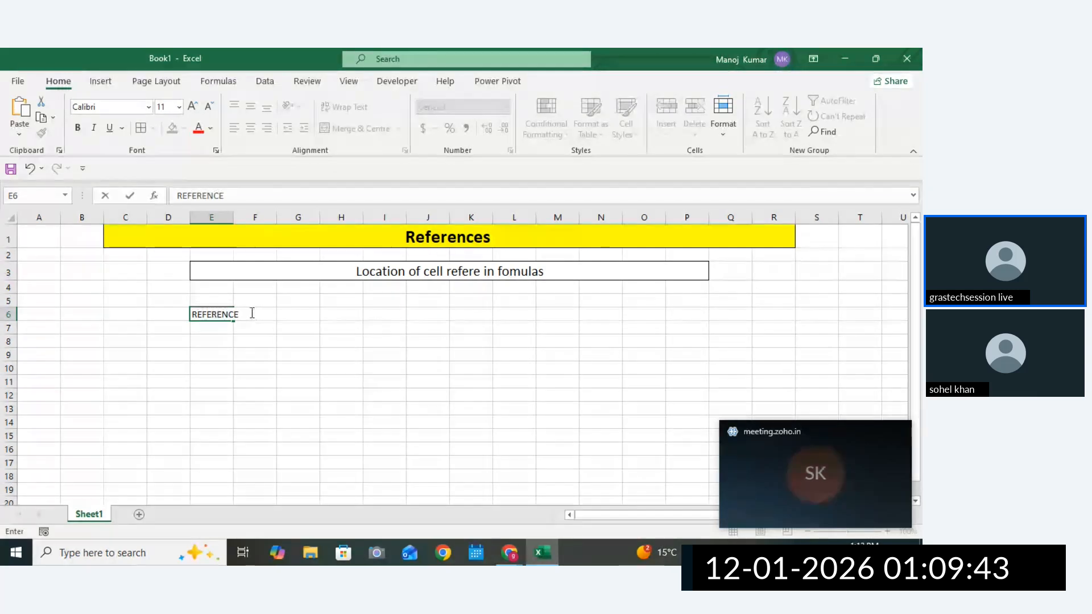
{"action": "left_click", "coordinate": [235, 217]}
{"action": "left_click_drag", "start_coordinate": [232, 217], "coordinate": [254, 217]}
Enter the label "Store" in cell F8.
{"action": "left_click", "coordinate": [275, 353]}
{"action": "left_click", "coordinate": [272, 339]}
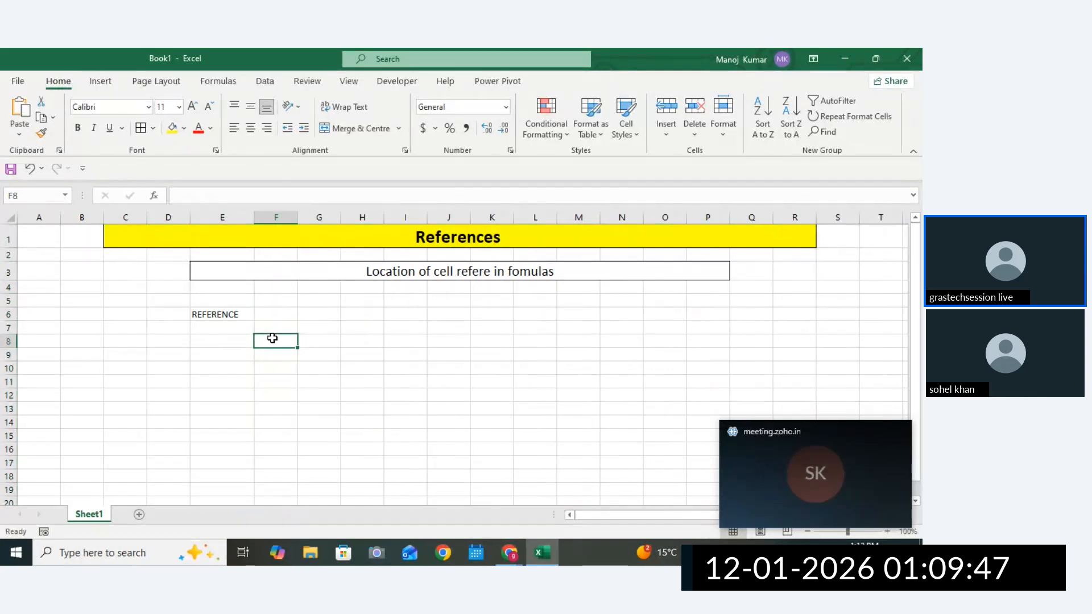
{"action": "type", "text": "sTOR"}
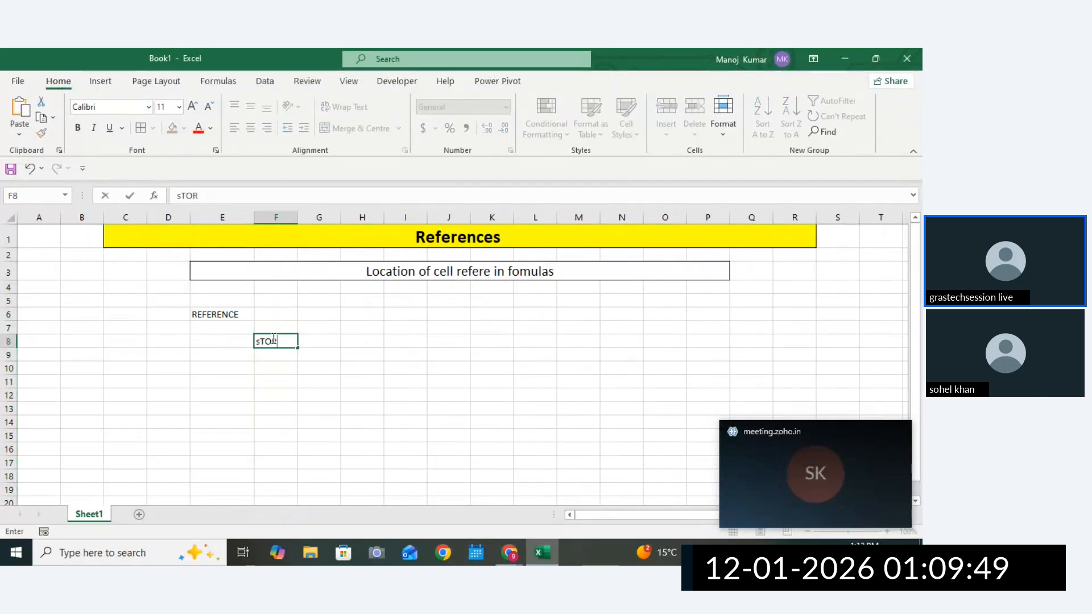
{"action": "type", "text": "T"}
{"action": "key", "text": "BackSpace"}
{"action": "key", "text": "BackSpace"}
{"action": "type", "text": "Stor"}
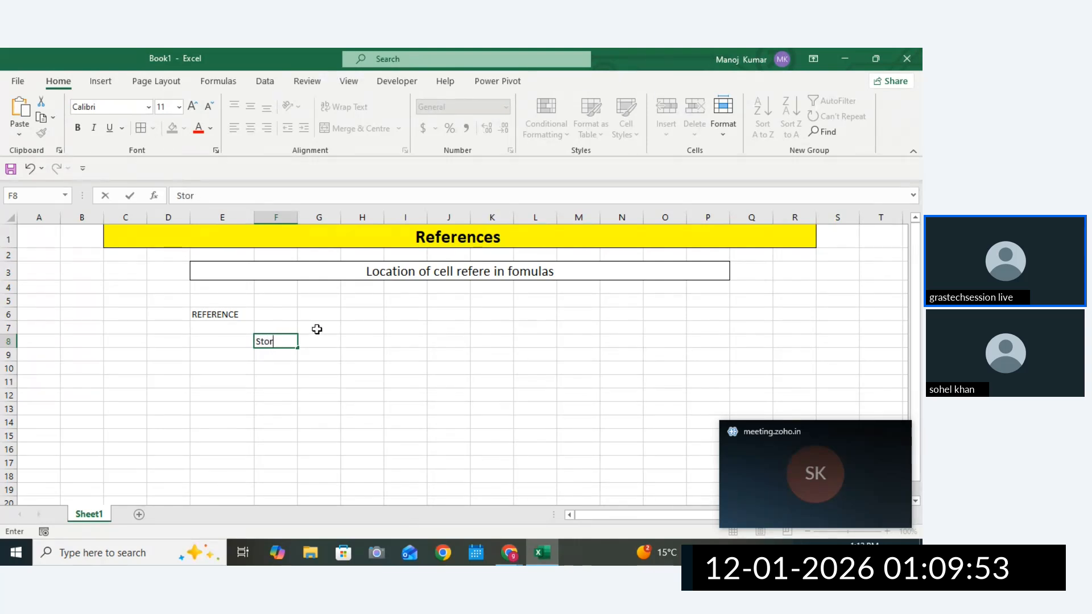
{"action": "left_click", "coordinate": [276, 342]}
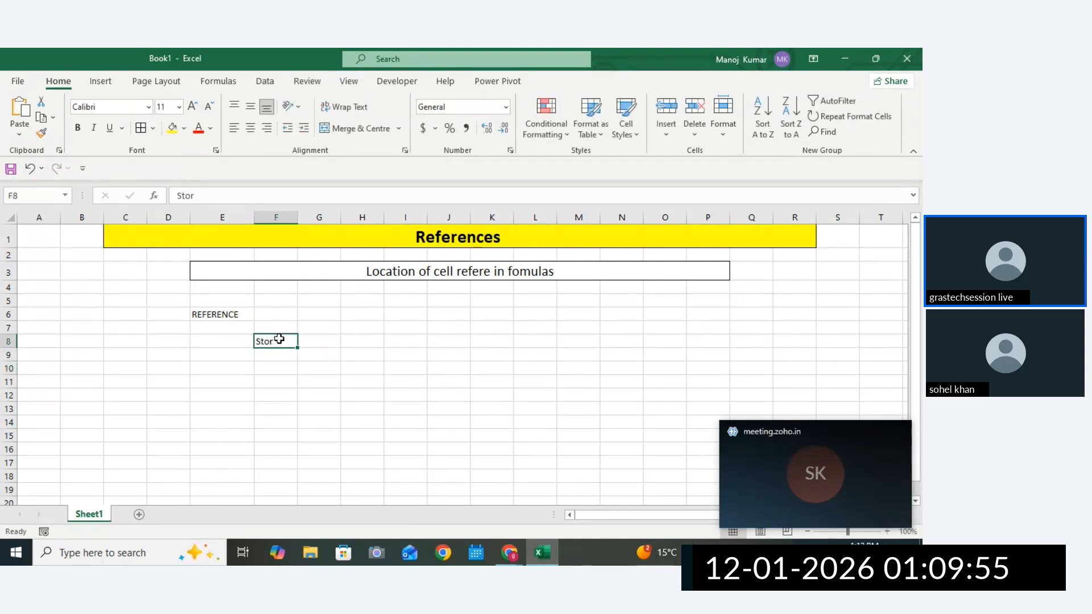
{"action": "double_click", "coordinate": [280, 340]}
{"action": "type", "text": "e"}
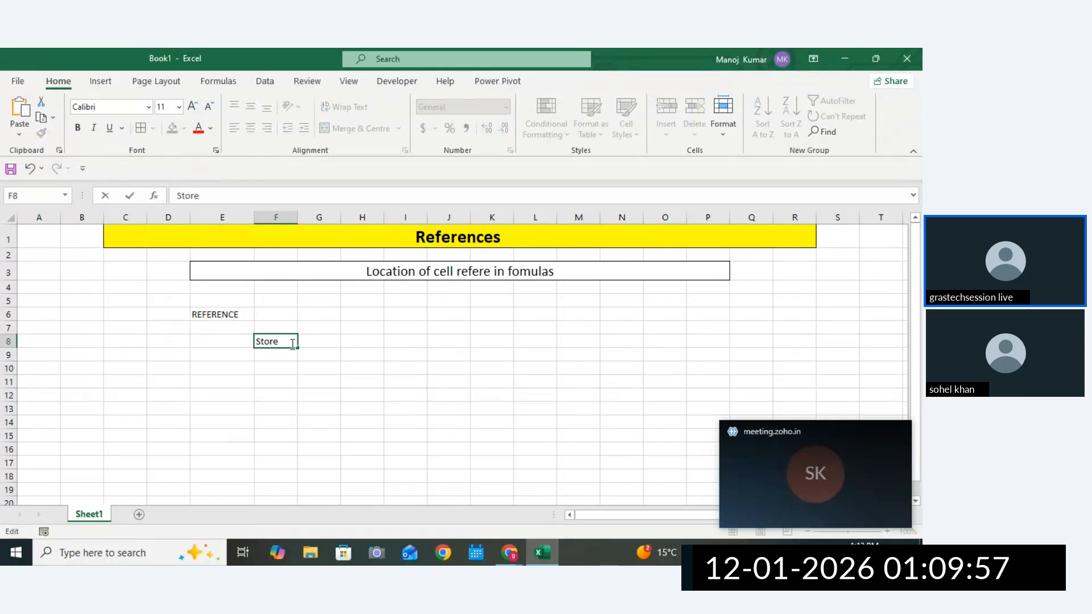
Enter the quantities 10 and 20 in cells H8 and H9.
{"action": "left_click", "coordinate": [355, 341]}
{"action": "type", "text": "10"}
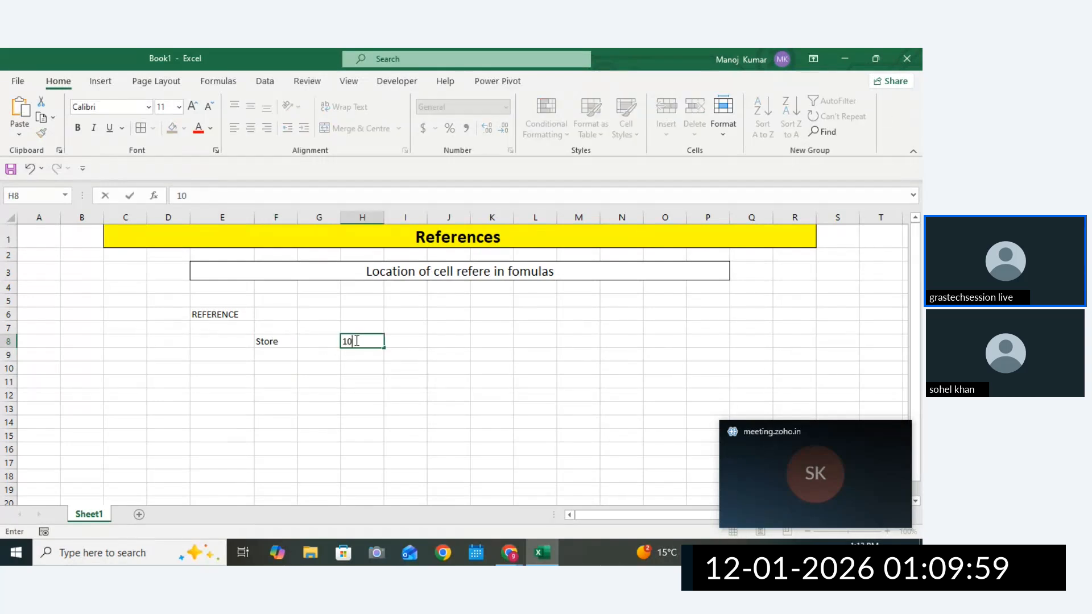
{"action": "key", "text": "Return"}
{"action": "type", "text": "20"}
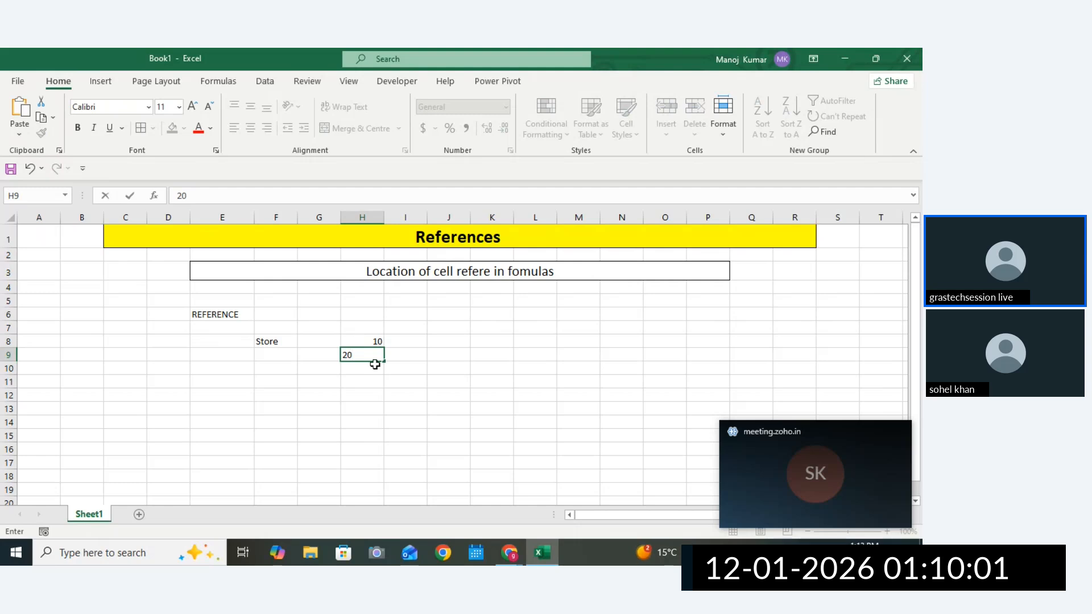
{"action": "key", "text": "Return"}
Apply cell borders to the quantities in H8:H9 and to the Store label in F8.
{"action": "left_click_drag", "start_coordinate": [364, 341], "coordinate": [365, 352]}
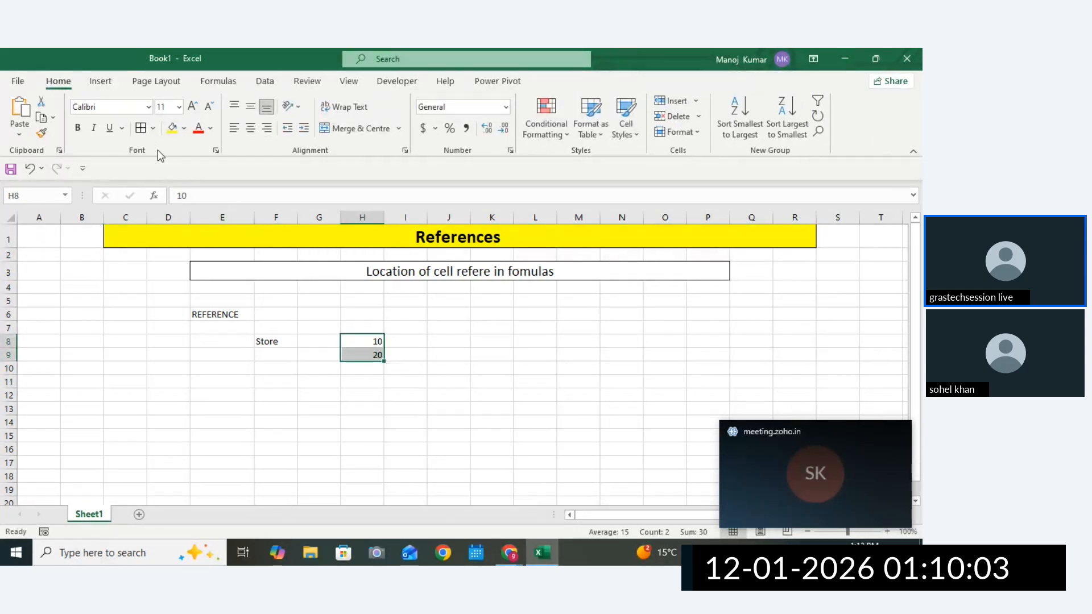
{"action": "left_click", "coordinate": [140, 127]}
{"action": "left_click", "coordinate": [273, 340]}
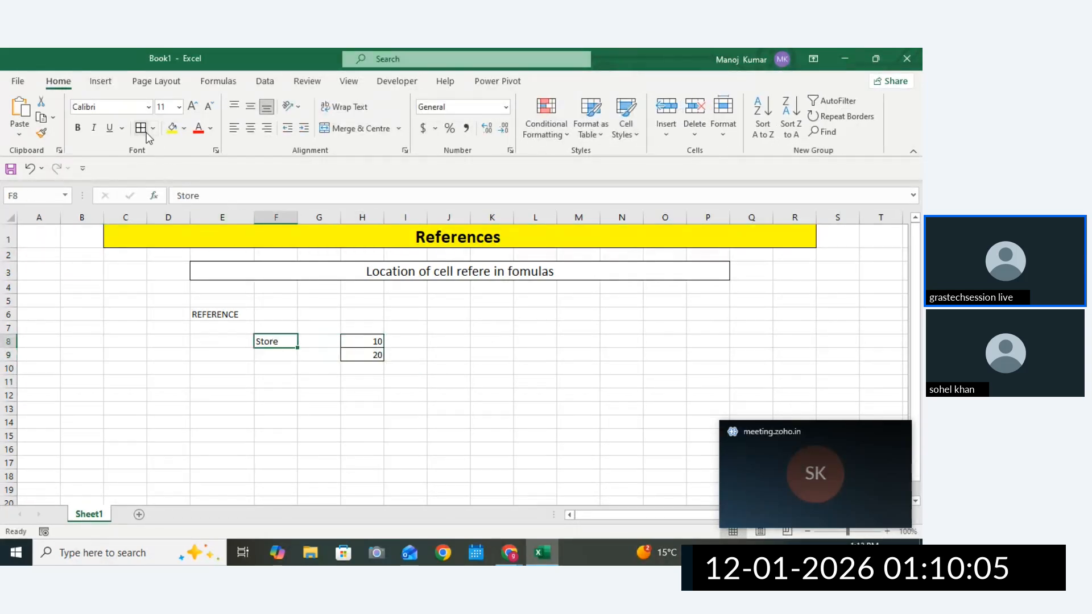
Enter the heading "Qty" in cell H7 above the two quantities.
{"action": "left_click", "coordinate": [372, 330]}
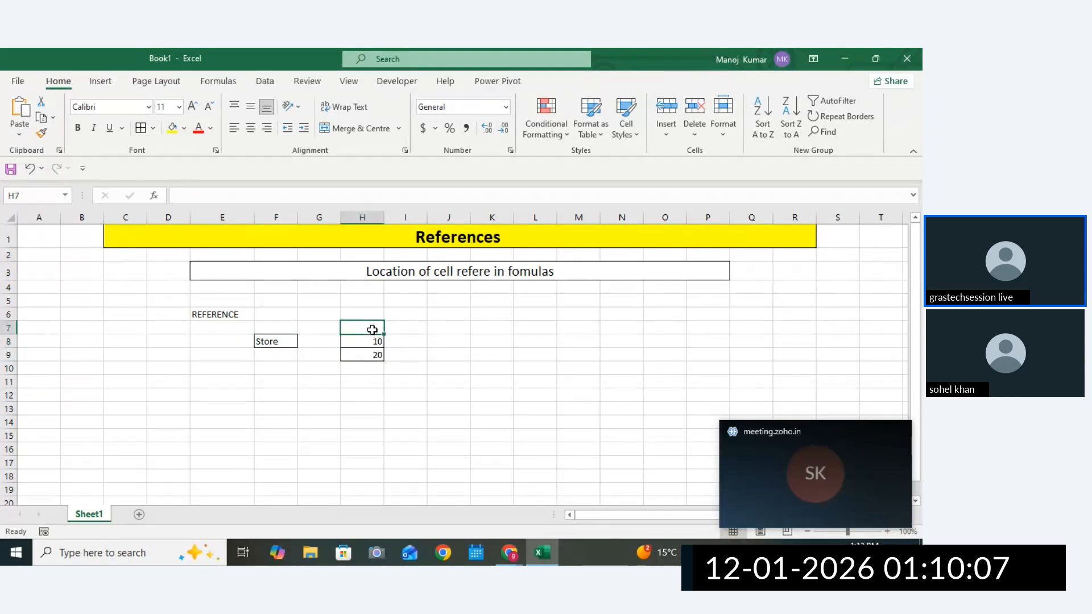
{"action": "type", "text": "Num"}
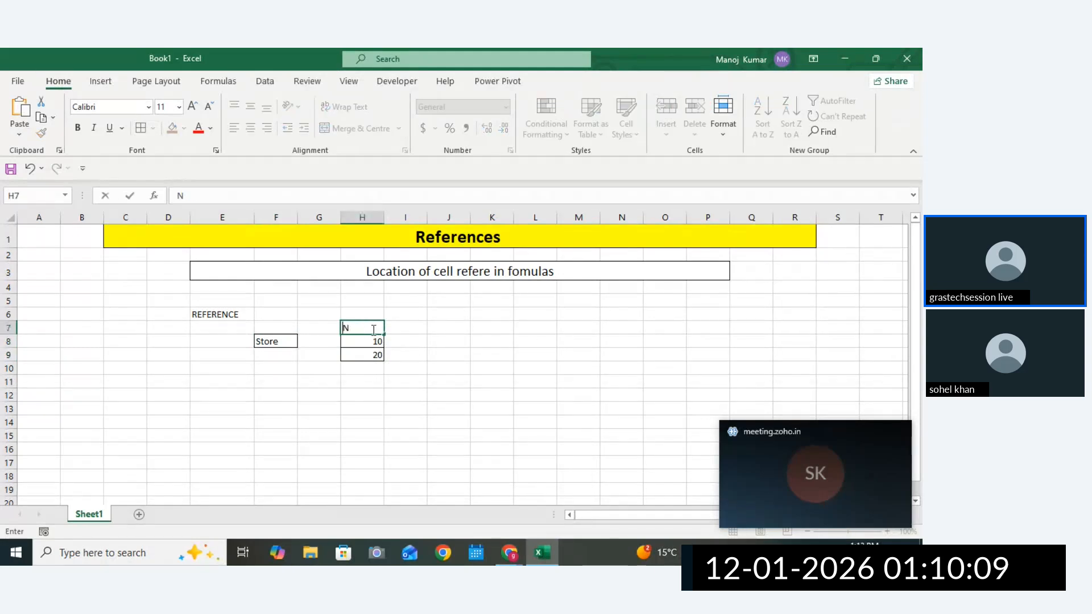
{"action": "key", "text": "BackSpace"}
{"action": "type", "text": "Qurty"}
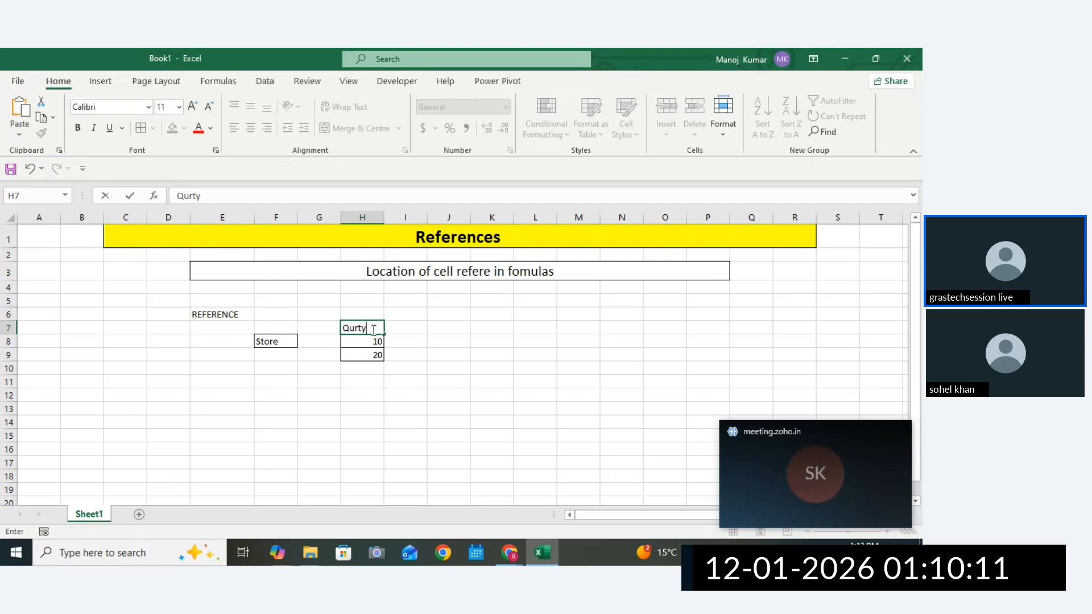
{"action": "key", "text": "BackSpace"}
{"action": "key", "text": "BackSpace"}
{"action": "key", "text": "BackSpace"}
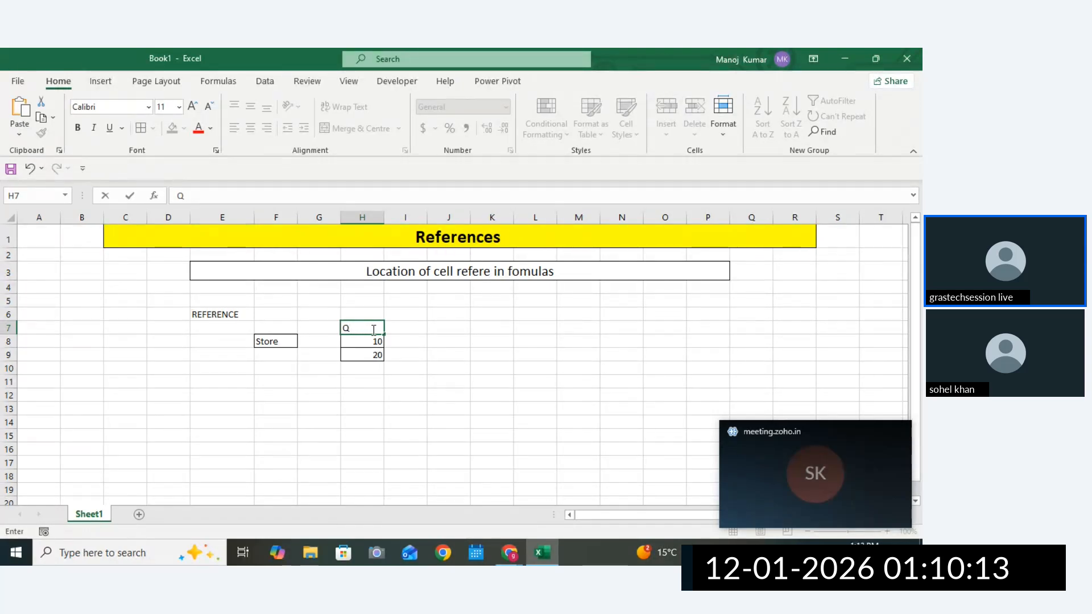
{"action": "type", "text": "ty"}
{"action": "left_click", "coordinate": [502, 329]}
Fill the Qty heading cell H7 with the standard light green colour.
{"action": "left_click", "coordinate": [372, 328]}
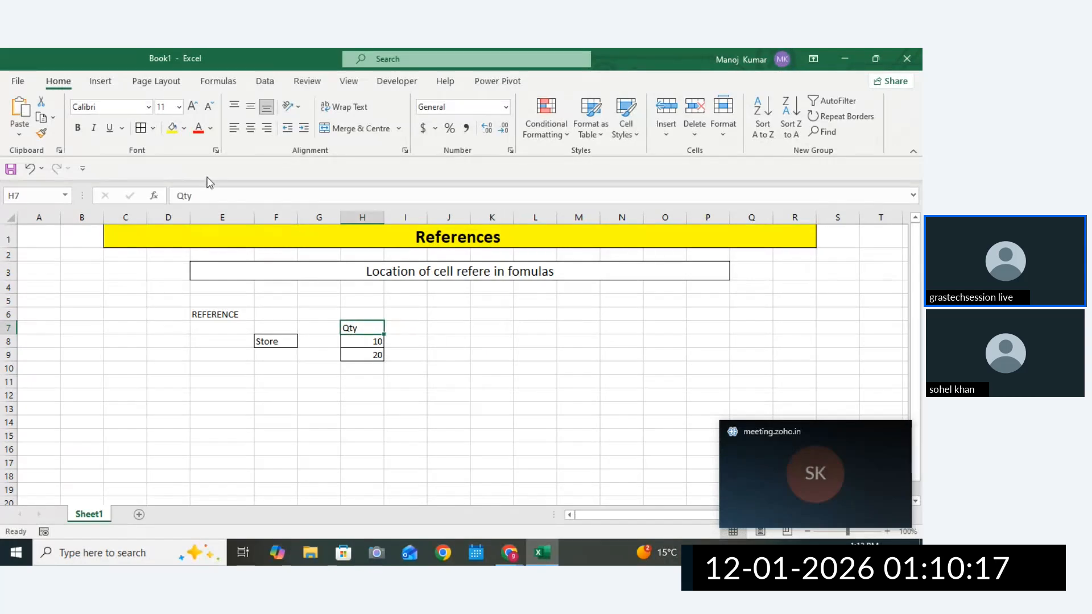
{"action": "left_click", "coordinate": [184, 128]}
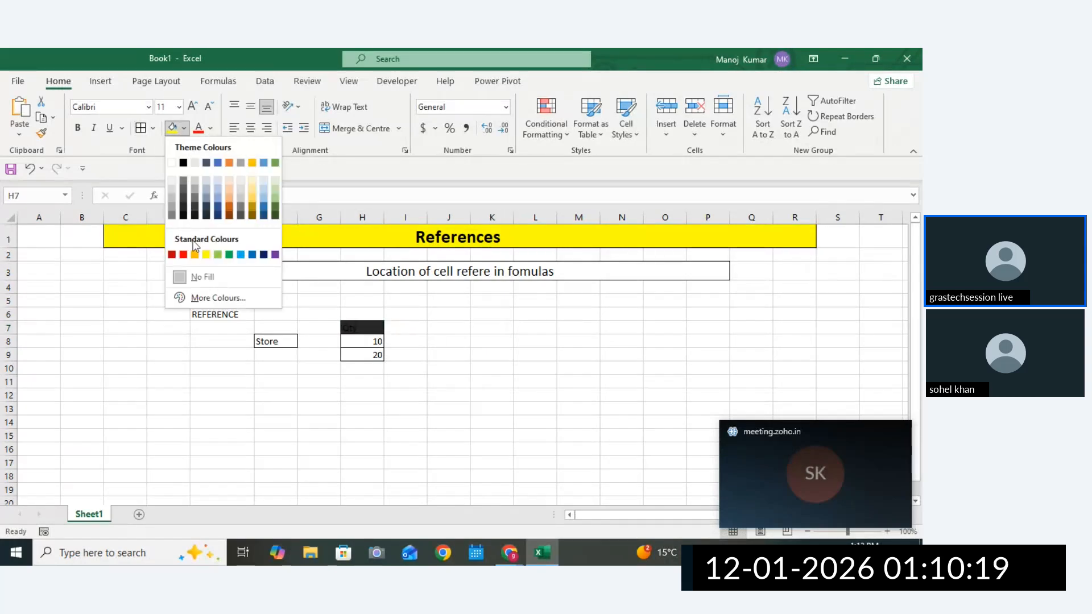
{"action": "left_click", "coordinate": [218, 255]}
{"action": "left_click", "coordinate": [457, 325]}
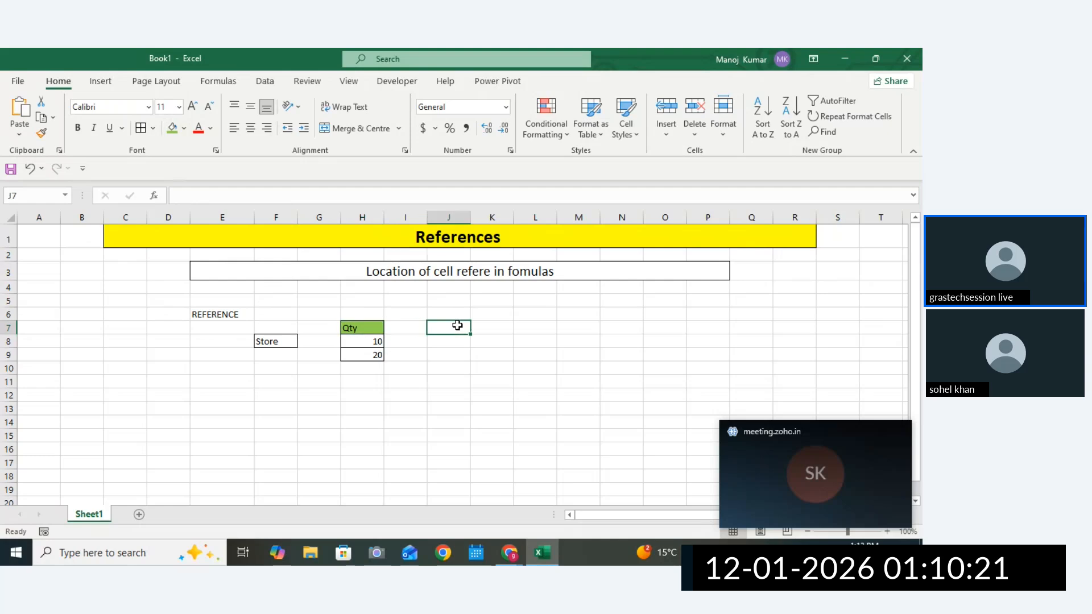
Copy the green Qty heading from H7 to cell J7.
{"action": "left_click", "coordinate": [381, 331]}
{"action": "key", "text": "ctrl+c"}
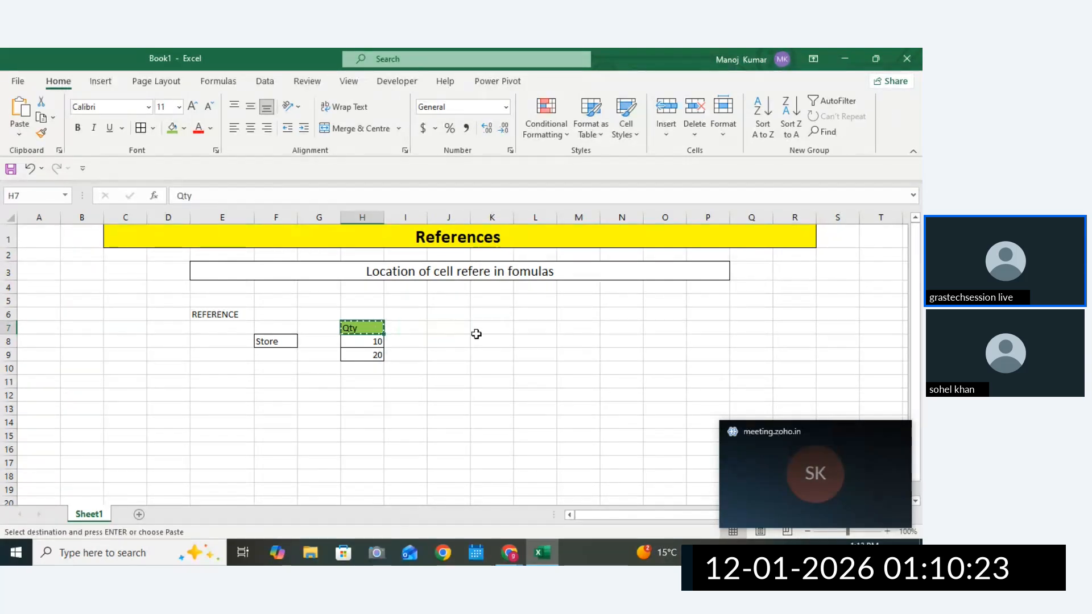
{"action": "left_click", "coordinate": [456, 331]}
{"action": "key", "text": "ctrl+v"}
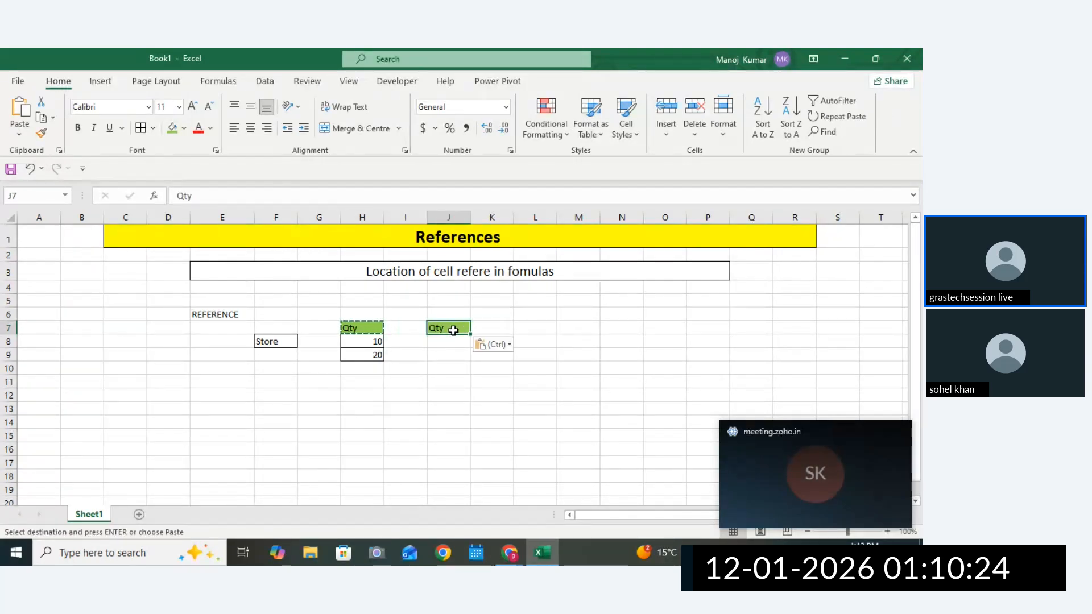
{"action": "left_click", "coordinate": [494, 345]}
{"action": "left_click", "coordinate": [371, 357]}
{"action": "left_click_drag", "start_coordinate": [375, 345], "coordinate": [374, 355]}
{"action": "left_click_drag", "start_coordinate": [454, 344], "coordinate": [449, 353]}
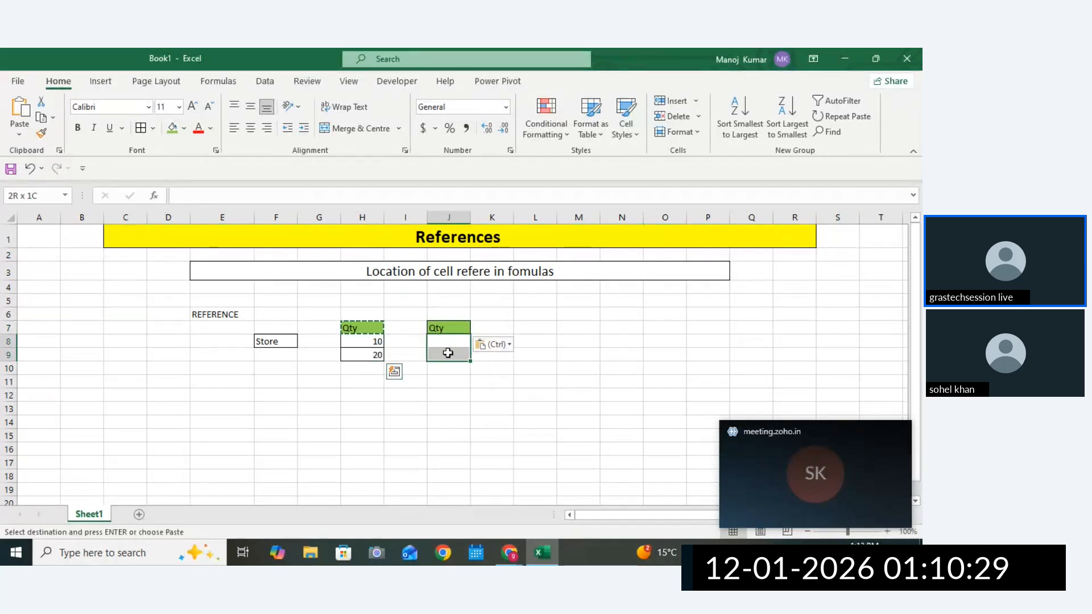
{"action": "left_click_drag", "start_coordinate": [376, 342], "coordinate": [375, 354]}
{"action": "left_click_drag", "start_coordinate": [441, 342], "coordinate": [442, 352]}
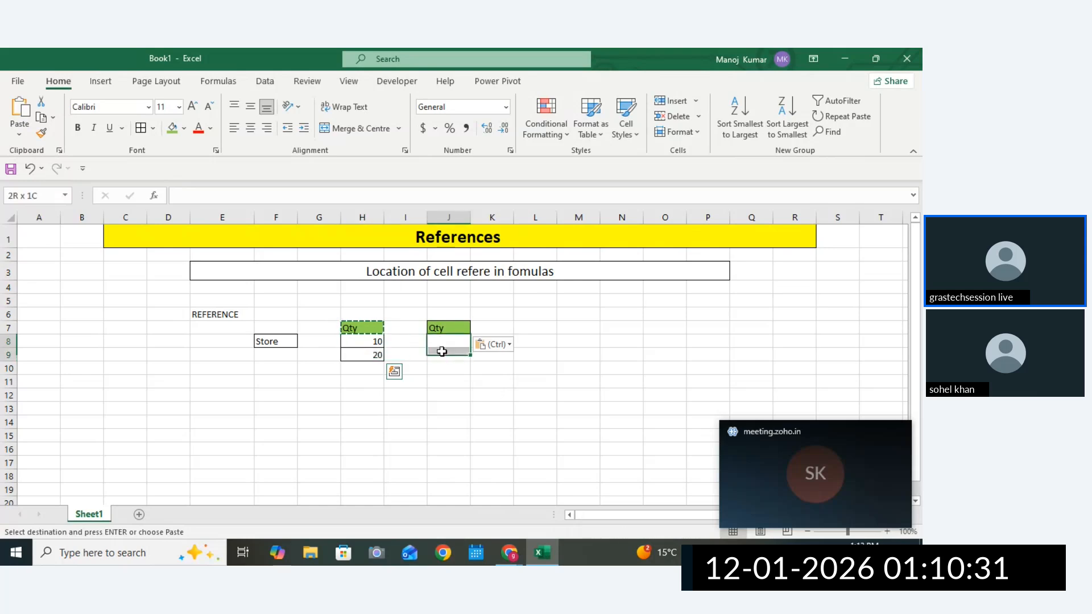
{"action": "left_click", "coordinate": [443, 351]}
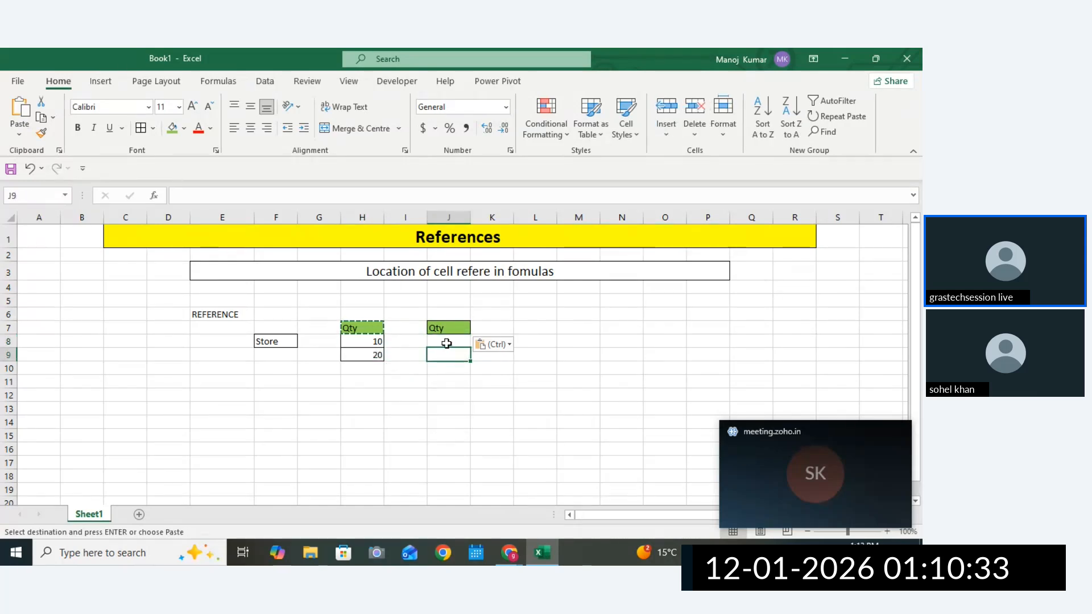
Enter the formula =H8 in cell J8 to reference the first quantity.
{"action": "left_click", "coordinate": [447, 344]}
{"action": "type", "text": "="}
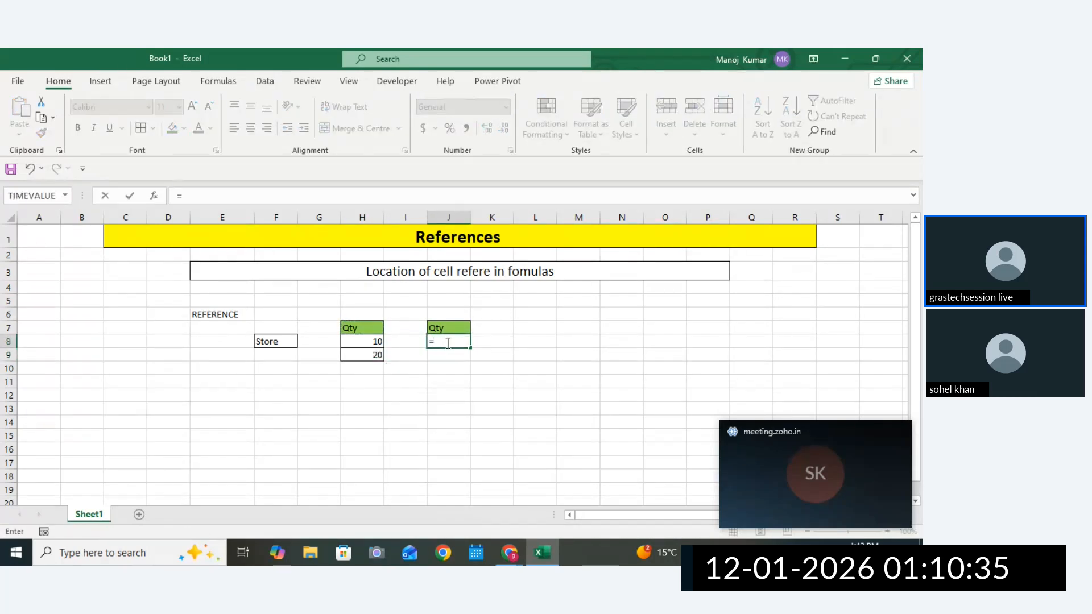
{"action": "left_click", "coordinate": [357, 344]}
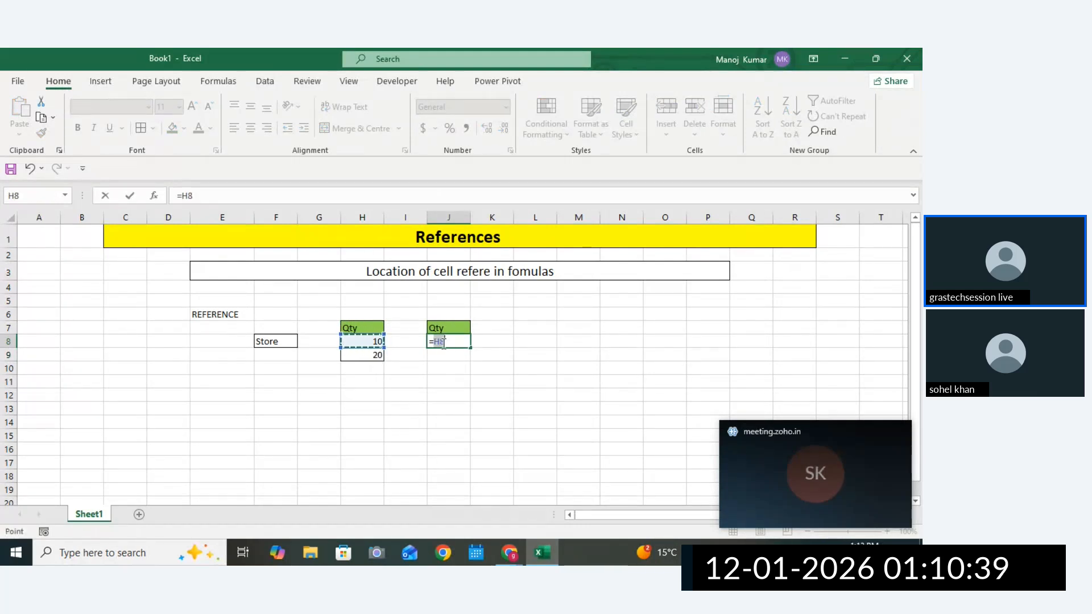
{"action": "left_click", "coordinate": [444, 344]}
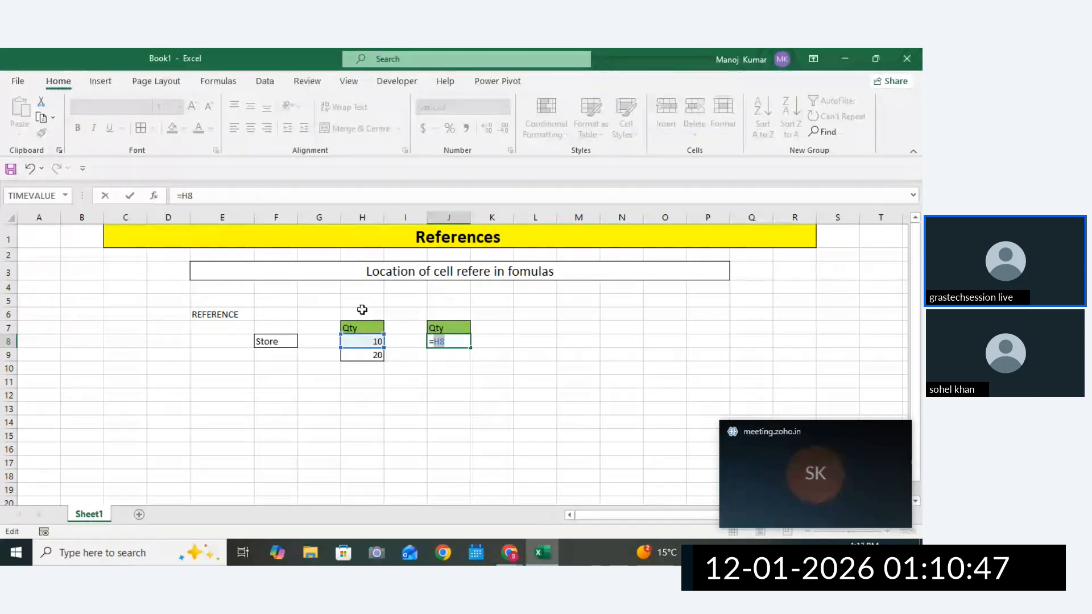
{"action": "left_click_drag", "start_coordinate": [432, 342], "coordinate": [427, 342]}
{"action": "left_click", "coordinate": [455, 343]}
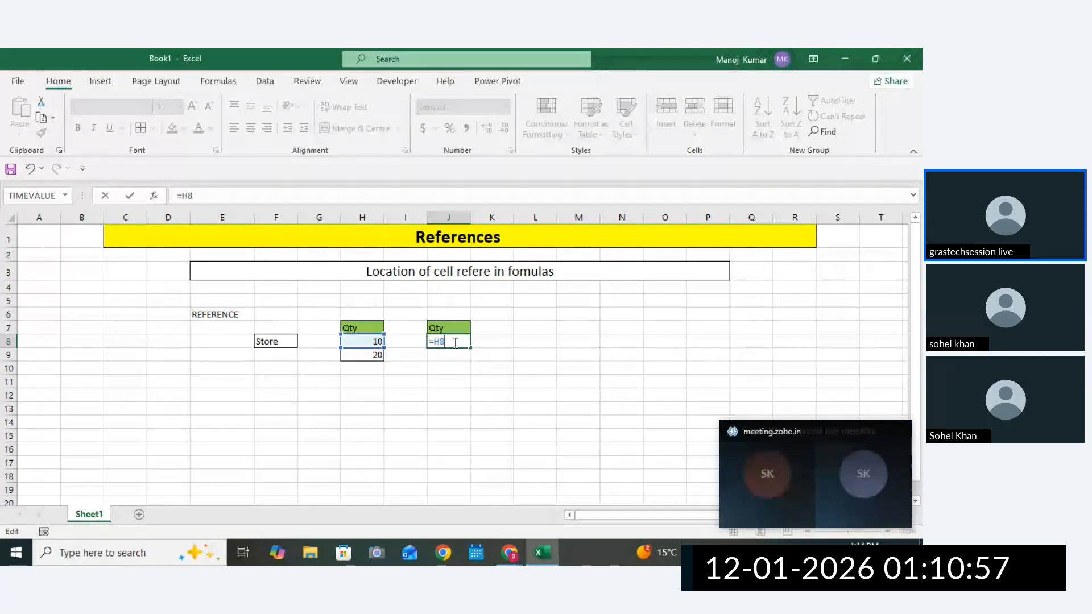
{"action": "key", "text": "ctrl+Return"}
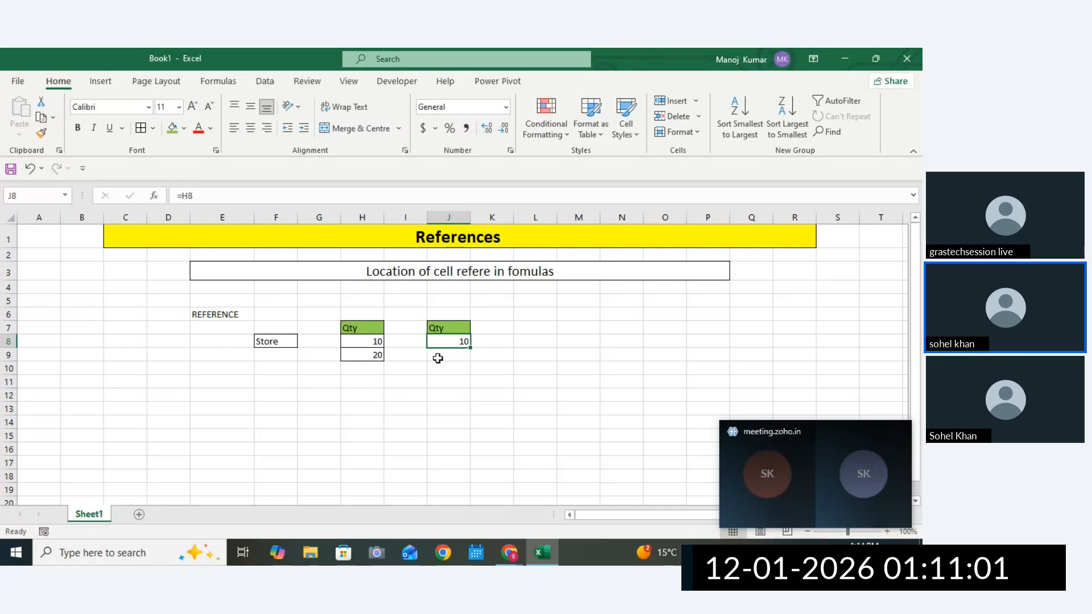
Enter the formula =H9 in cell J9 and apply cell borders to J8:J9.
{"action": "left_click", "coordinate": [437, 357]}
{"action": "type", "text": "="}
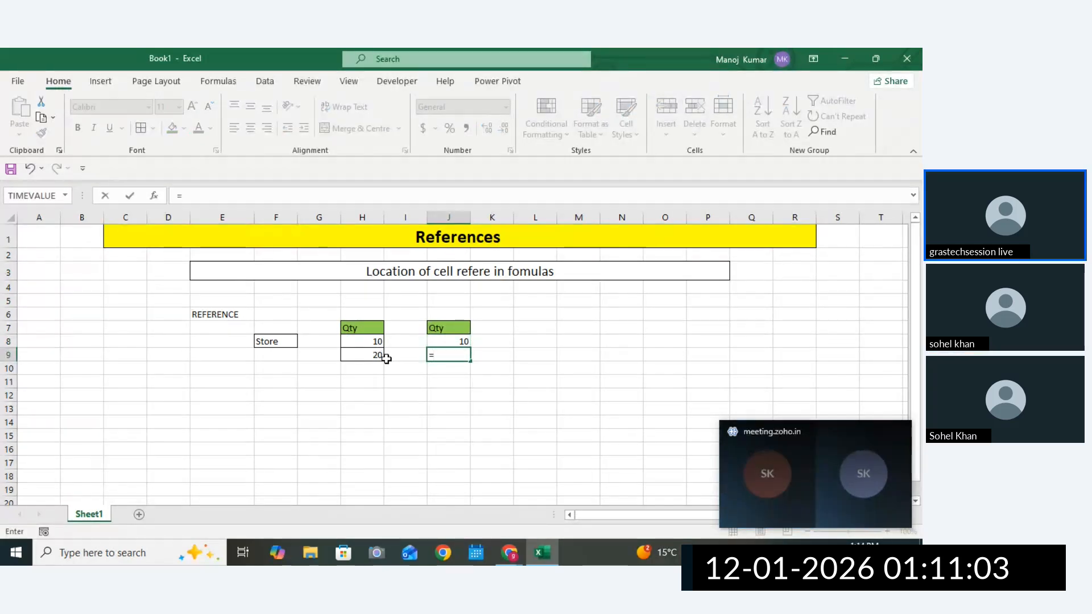
{"action": "left_click", "coordinate": [370, 355]}
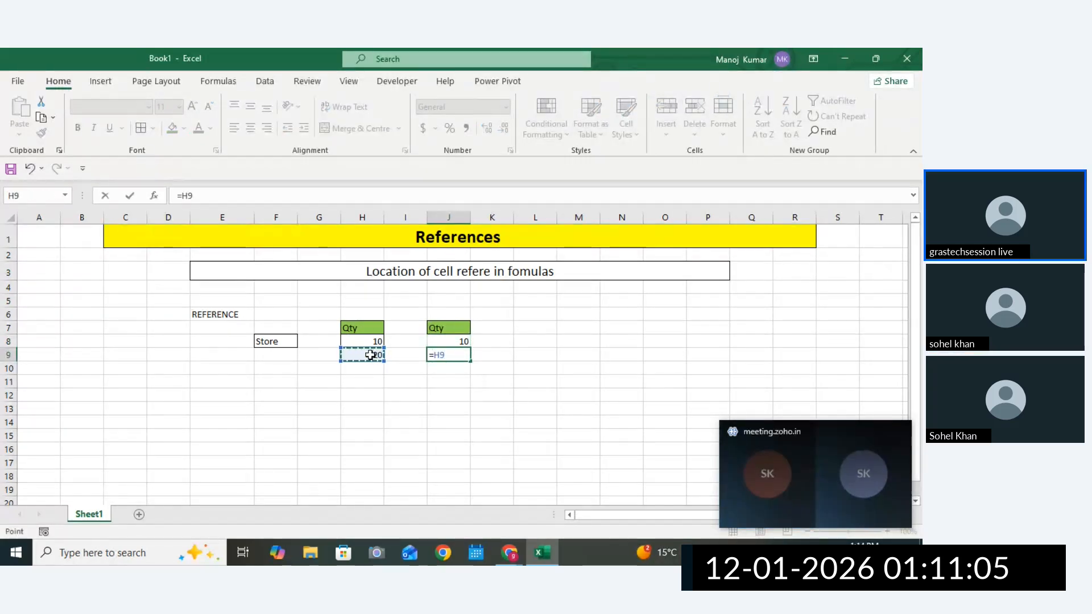
{"action": "key", "text": "Return"}
{"action": "left_click_drag", "start_coordinate": [456, 342], "coordinate": [395, 347]}
{"action": "left_click", "coordinate": [140, 128]}
Put the formula text of J8 into cell M8 as ",=H8" so it displays as text.
{"action": "double_click", "coordinate": [452, 342]}
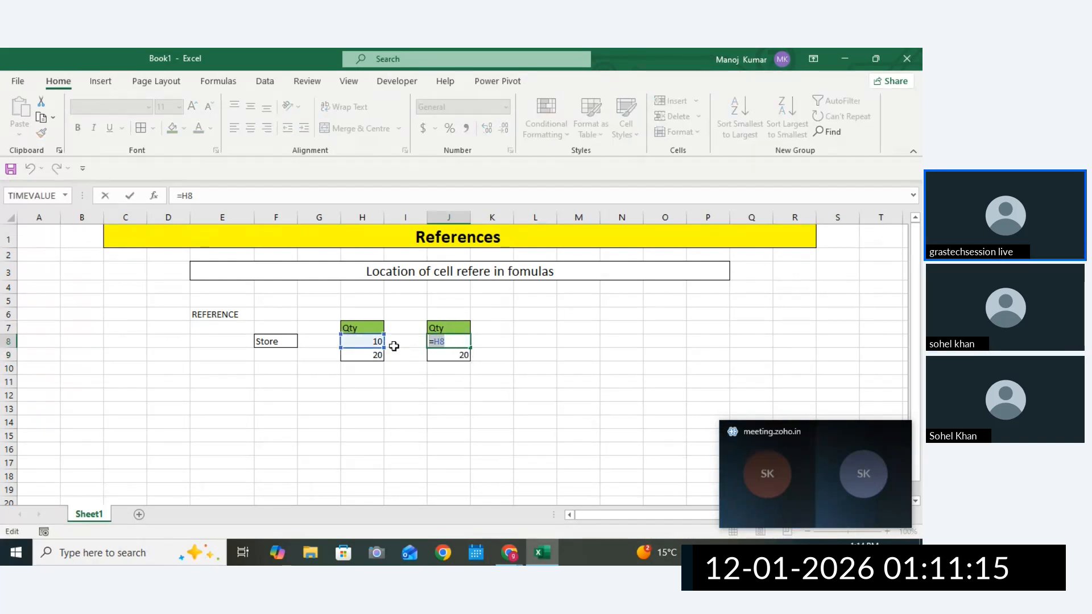
{"action": "key", "text": "Return"}
{"action": "left_click", "coordinate": [568, 336]}
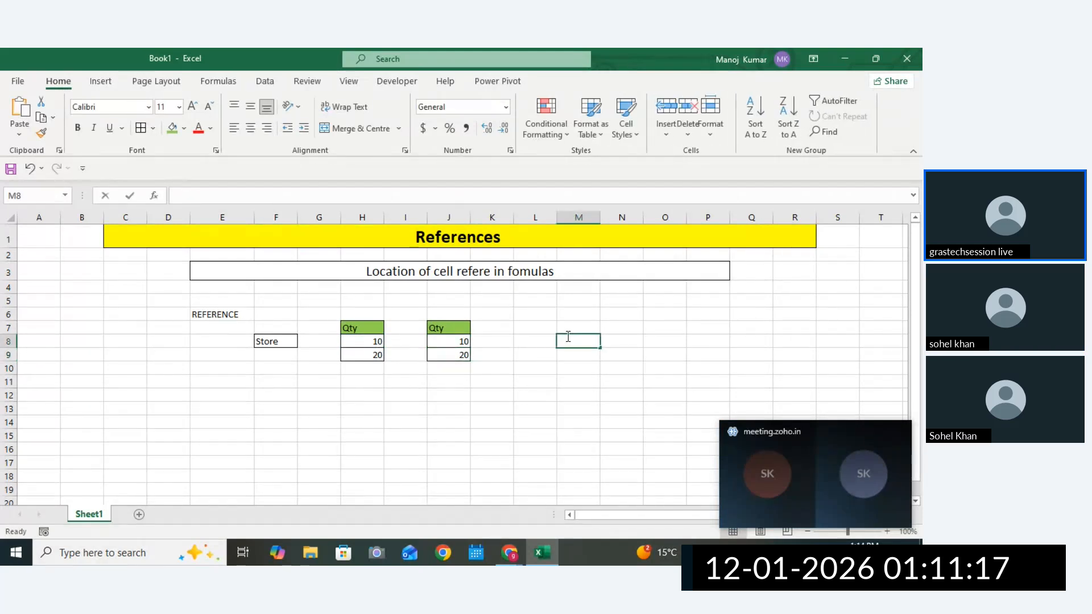
{"action": "double_click", "coordinate": [568, 337]}
{"action": "type", "text": ",=H8"}
Put the formula text of J9 into cell M9 as ",=H9" so it displays as text.
{"action": "left_click", "coordinate": [434, 353]}
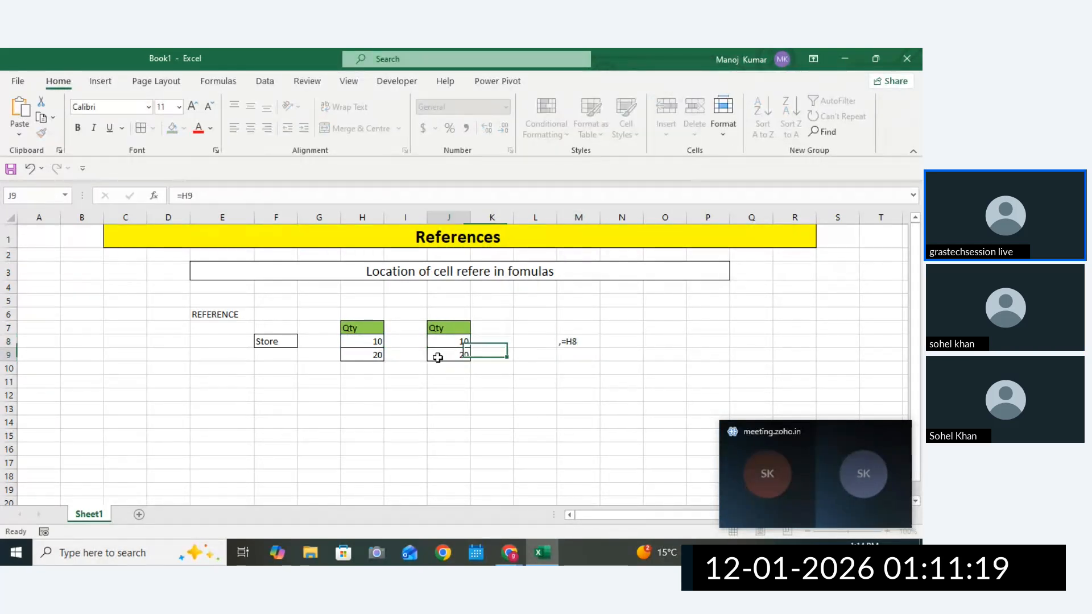
{"action": "double_click", "coordinate": [458, 356]}
{"action": "key", "text": "Return"}
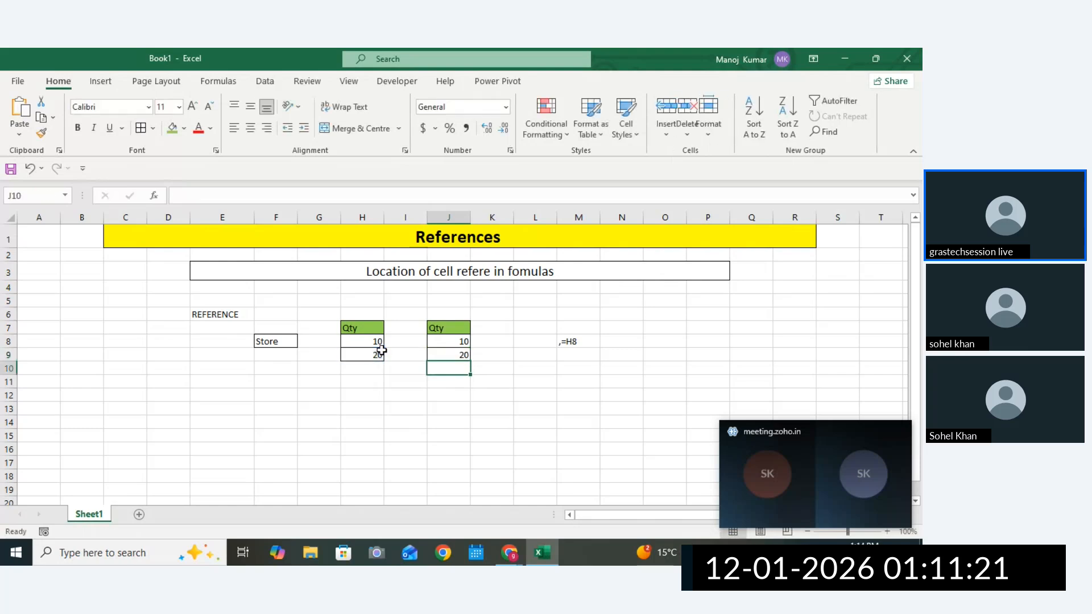
{"action": "left_click", "coordinate": [583, 355]}
{"action": "double_click", "coordinate": [581, 357]}
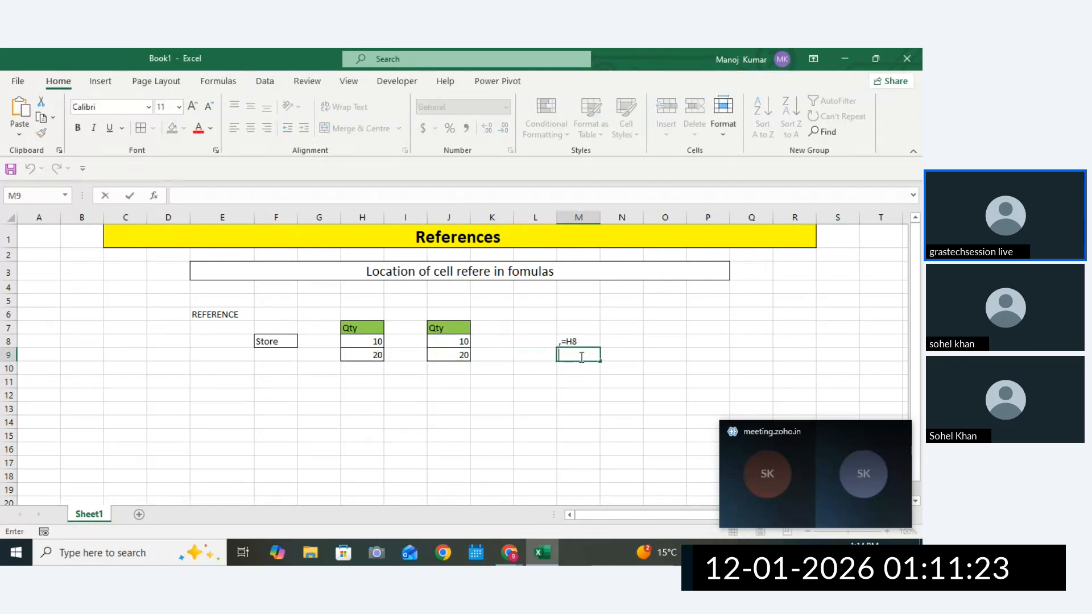
{"action": "left_click", "coordinate": [578, 343]}
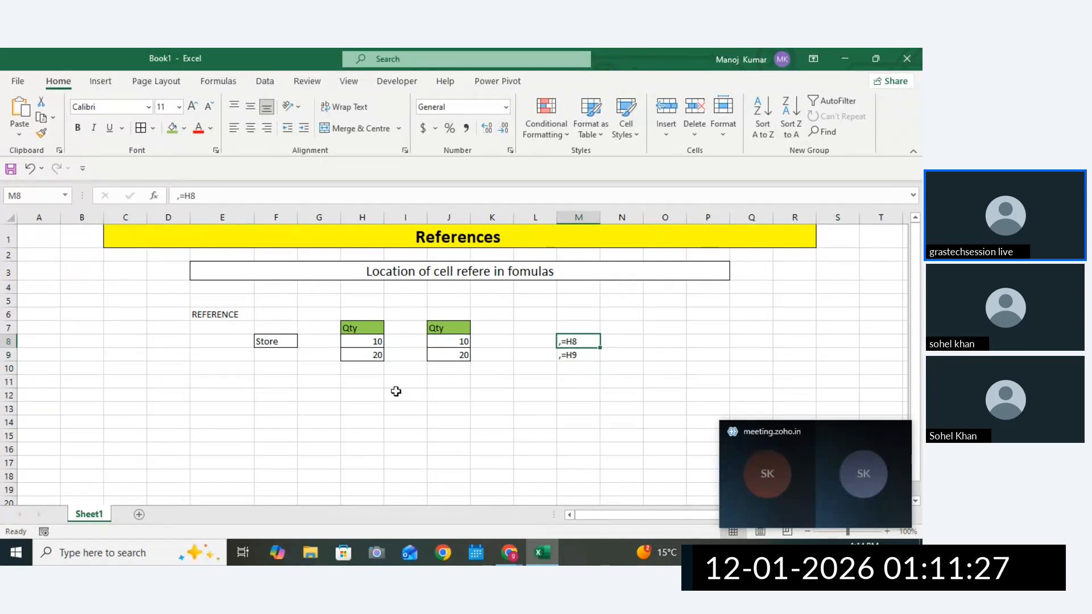
{"action": "left_click_drag", "start_coordinate": [360, 342], "coordinate": [361, 349]}
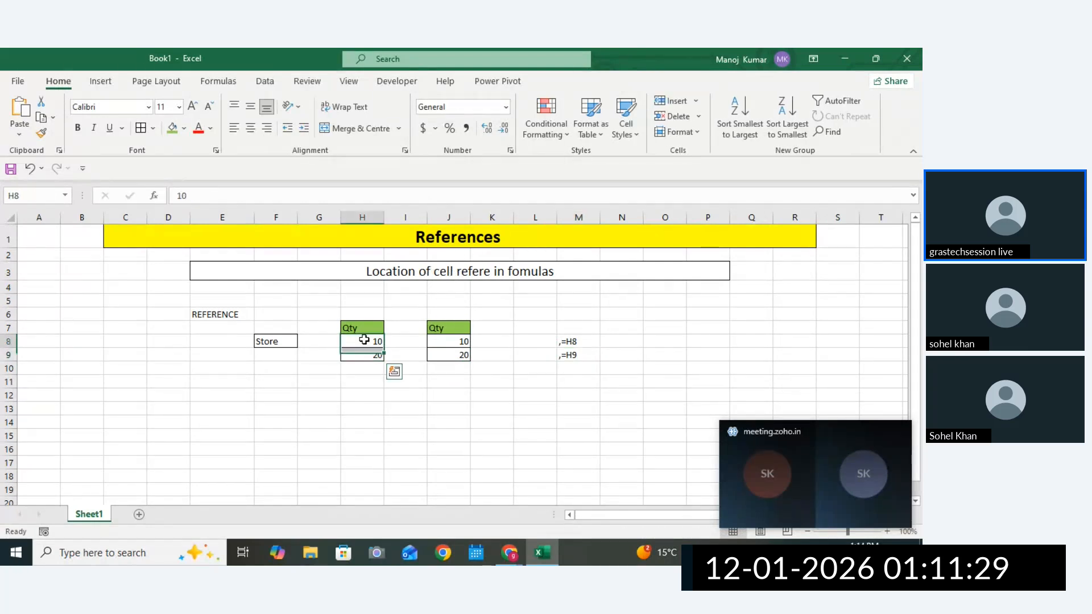
Change the first quantity in cell H8 to 40.
{"action": "left_click", "coordinate": [368, 345]}
{"action": "double_click", "coordinate": [368, 345]}
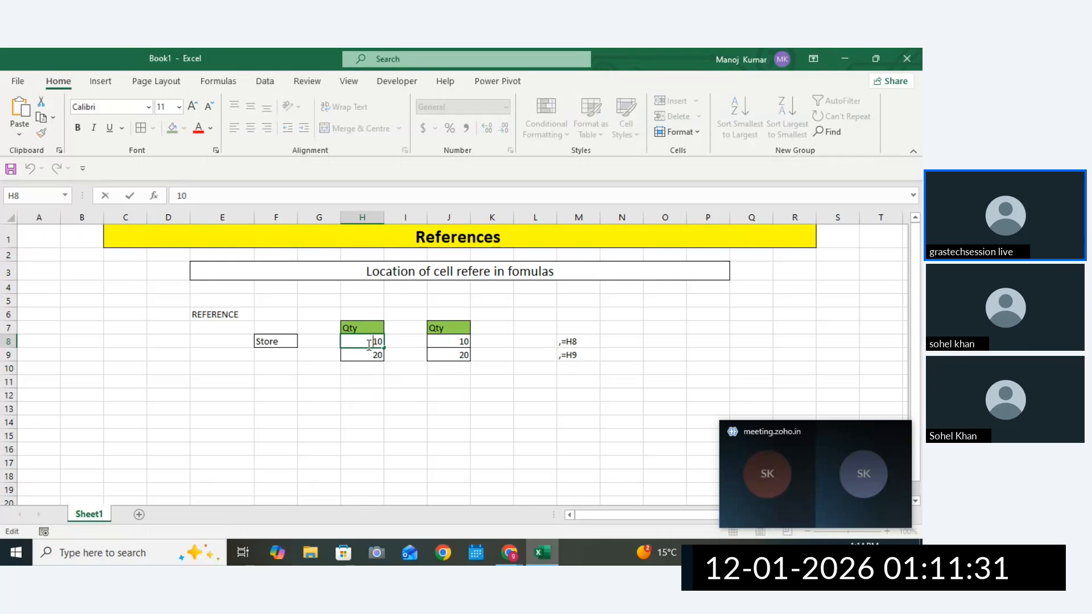
{"action": "type", "text": "4"}
{"action": "key", "text": "Delete"}
{"action": "left_click", "coordinate": [520, 382]}
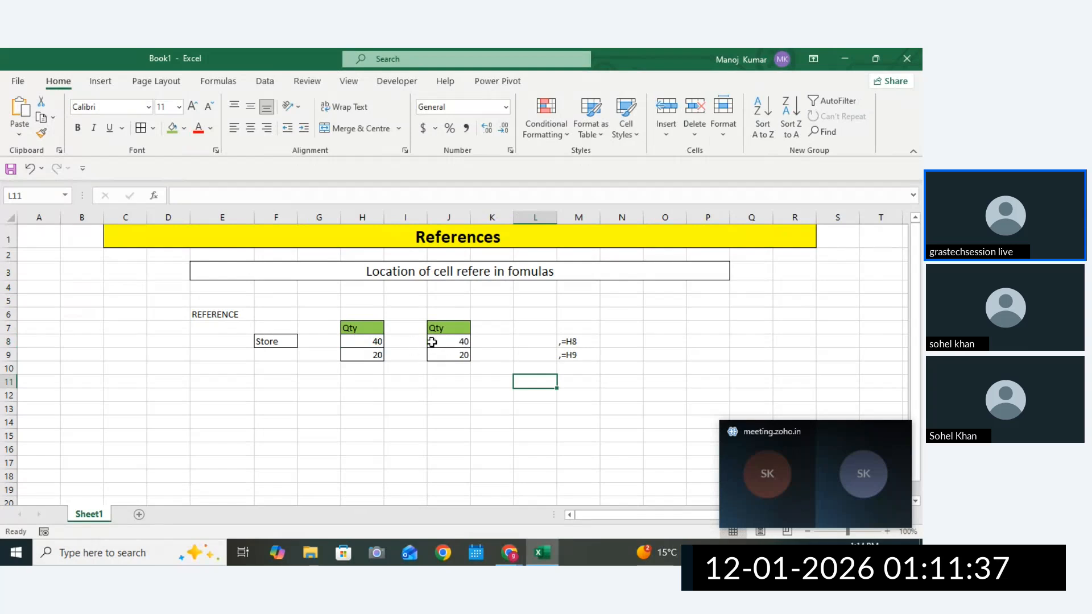
Examine the formula in J8 and compare the linked cells J8:J9 with the formula text in M8:M9.
{"action": "double_click", "coordinate": [456, 342]}
{"action": "left_click_drag", "start_coordinate": [449, 342], "coordinate": [441, 343]}
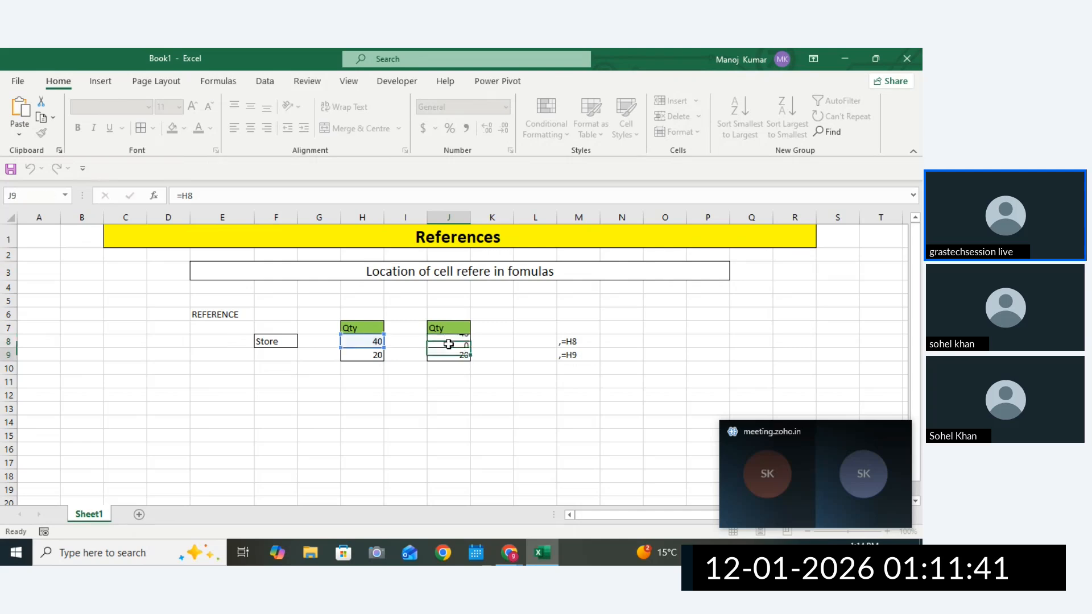
{"action": "key", "text": "Escape"}
{"action": "left_click", "coordinate": [570, 355]}
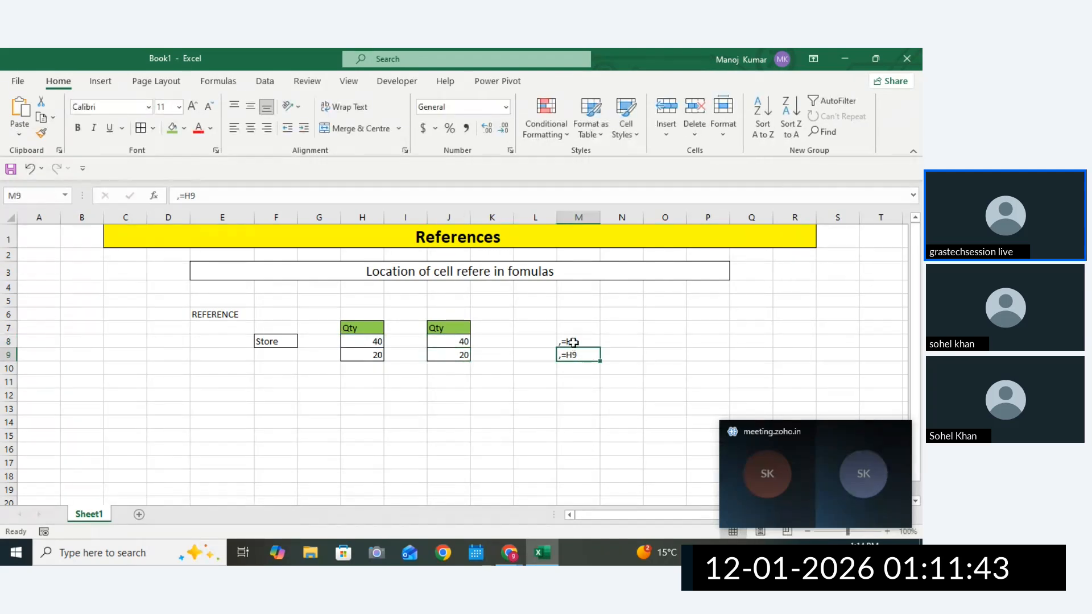
{"action": "left_click_drag", "start_coordinate": [569, 342], "coordinate": [572, 355]}
{"action": "left_click_drag", "start_coordinate": [445, 340], "coordinate": [447, 355]}
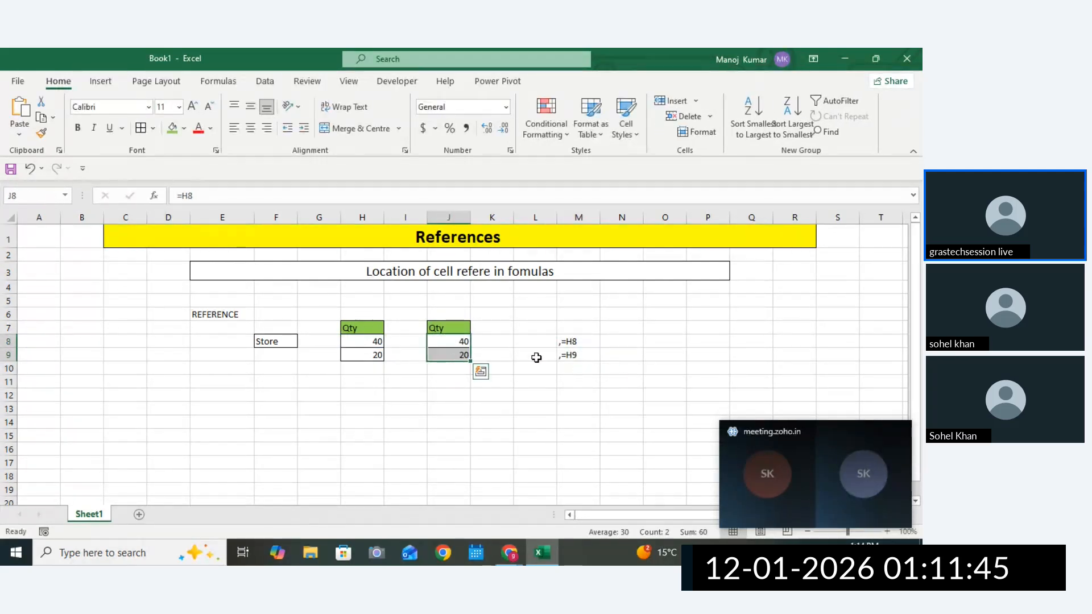
{"action": "left_click_drag", "start_coordinate": [569, 343], "coordinate": [570, 354]}
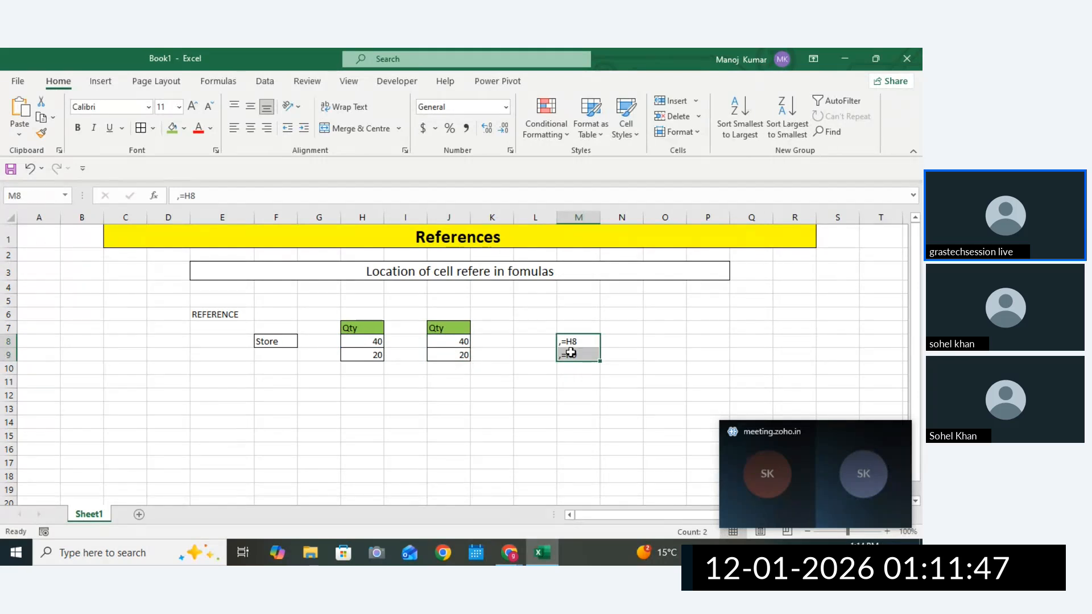
{"action": "left_click", "coordinate": [377, 340]}
{"action": "left_click", "coordinate": [589, 363]}
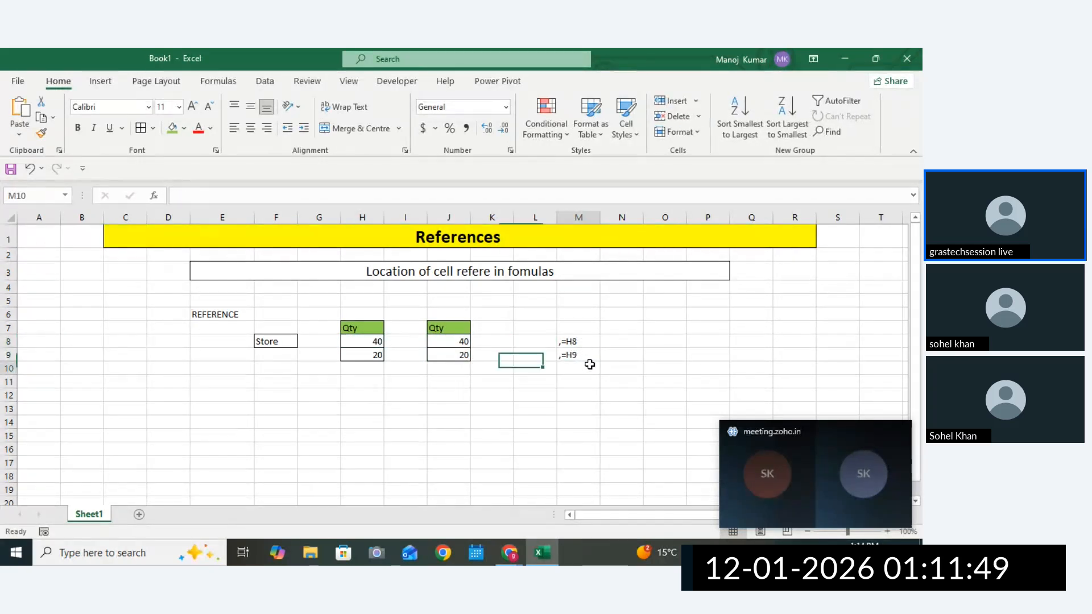
{"action": "left_click", "coordinate": [507, 370]}
{"action": "left_click", "coordinate": [364, 333]}
{"action": "left_click_drag", "start_coordinate": [364, 334], "coordinate": [529, 383]}
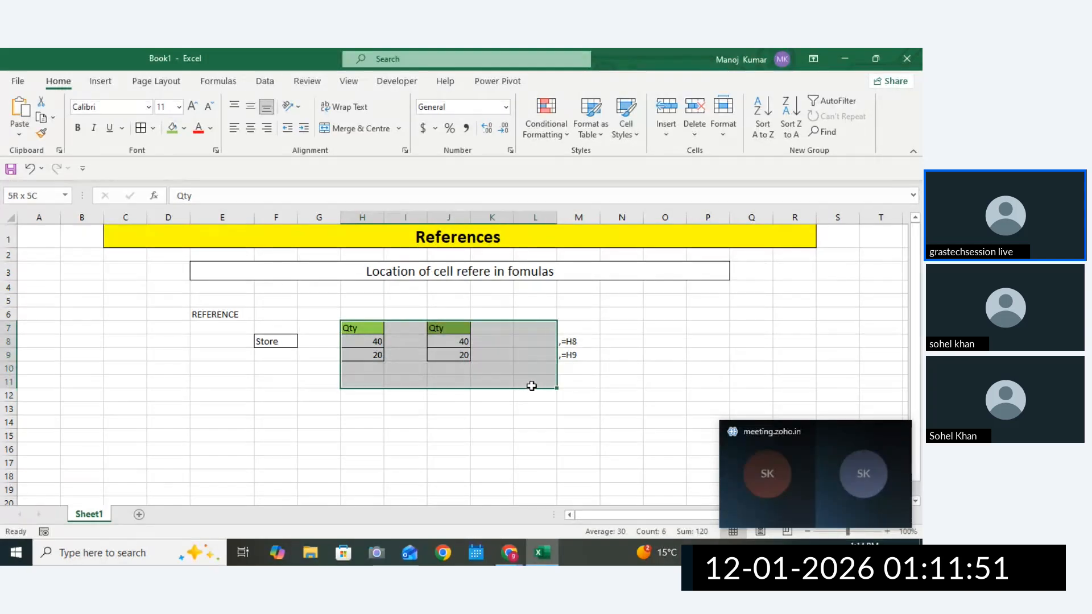
{"action": "left_click", "coordinate": [529, 383]}
{"action": "left_click", "coordinate": [318, 369]}
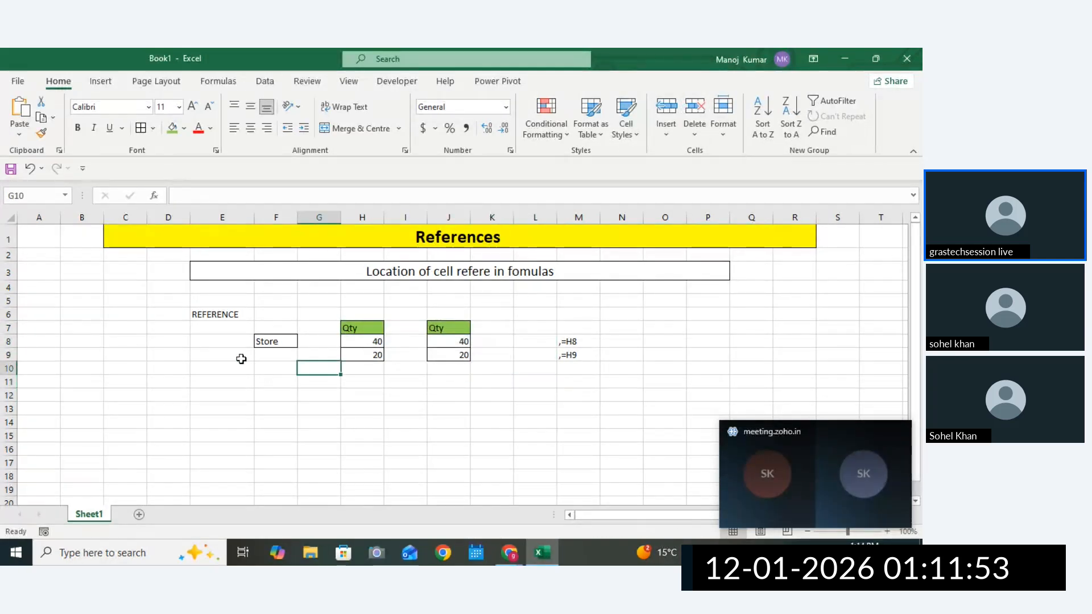
Add a border around the REFERENCE label in E6 and copy the label to cell E12.
{"action": "left_click", "coordinate": [218, 319]}
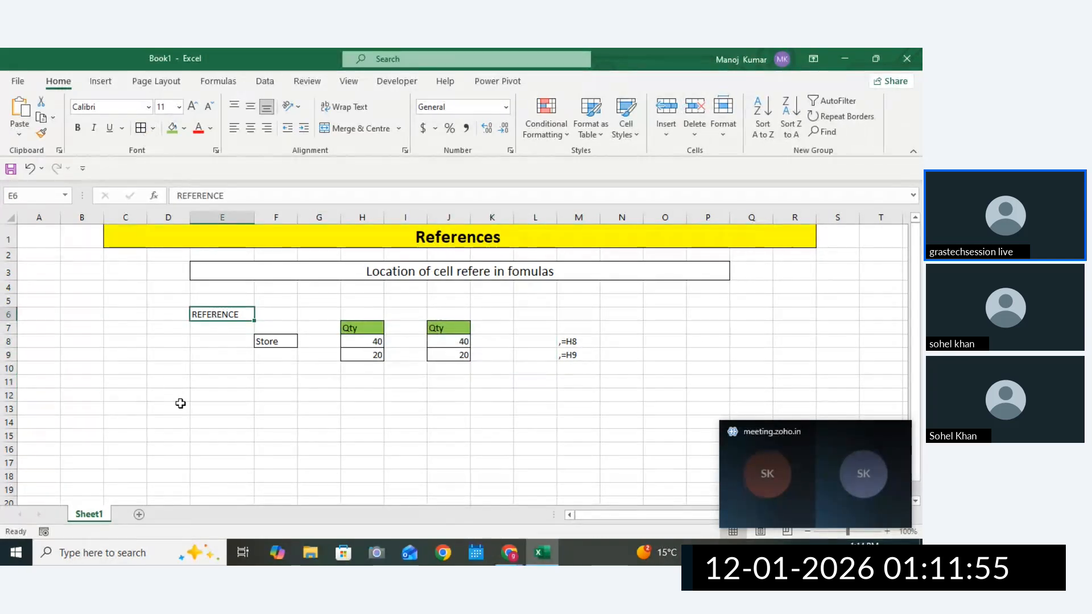
{"action": "left_click", "coordinate": [196, 395]}
{"action": "left_click", "coordinate": [244, 318]}
{"action": "key", "text": "ctrl+c"}
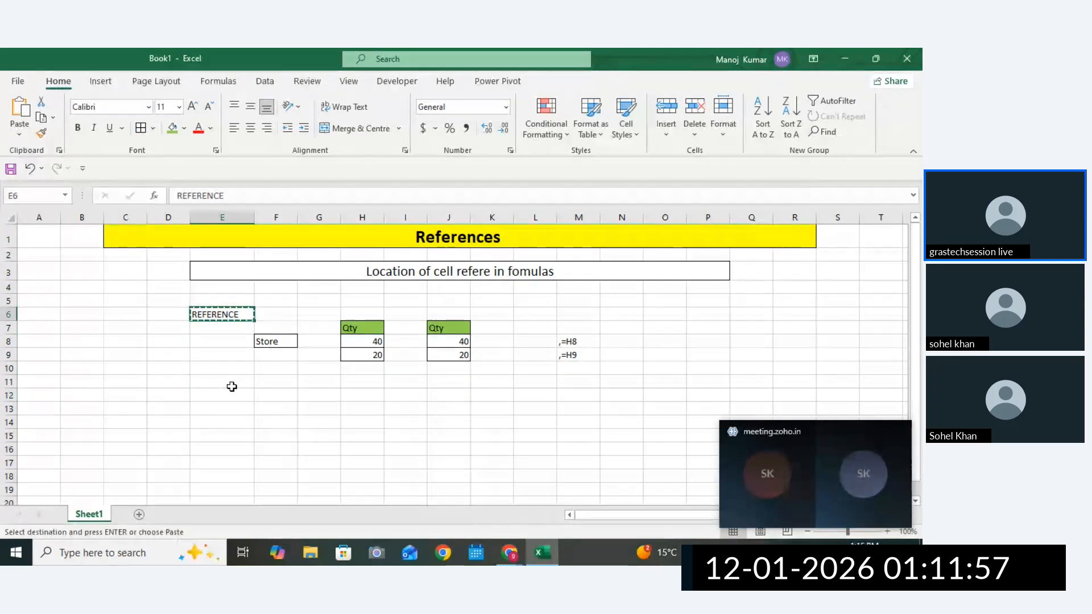
{"action": "left_click", "coordinate": [228, 392]}
{"action": "key", "text": "ctrl+v"}
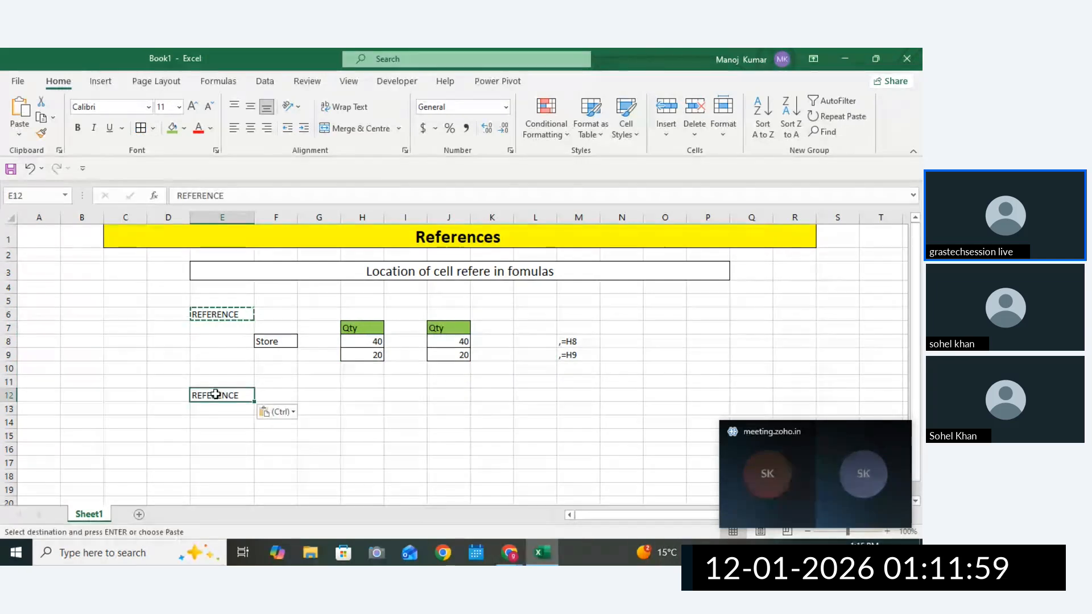
Change the copied label in E12 to "Type of REFERENCE".
{"action": "double_click", "coordinate": [217, 396]}
{"action": "type", "text": "type"}
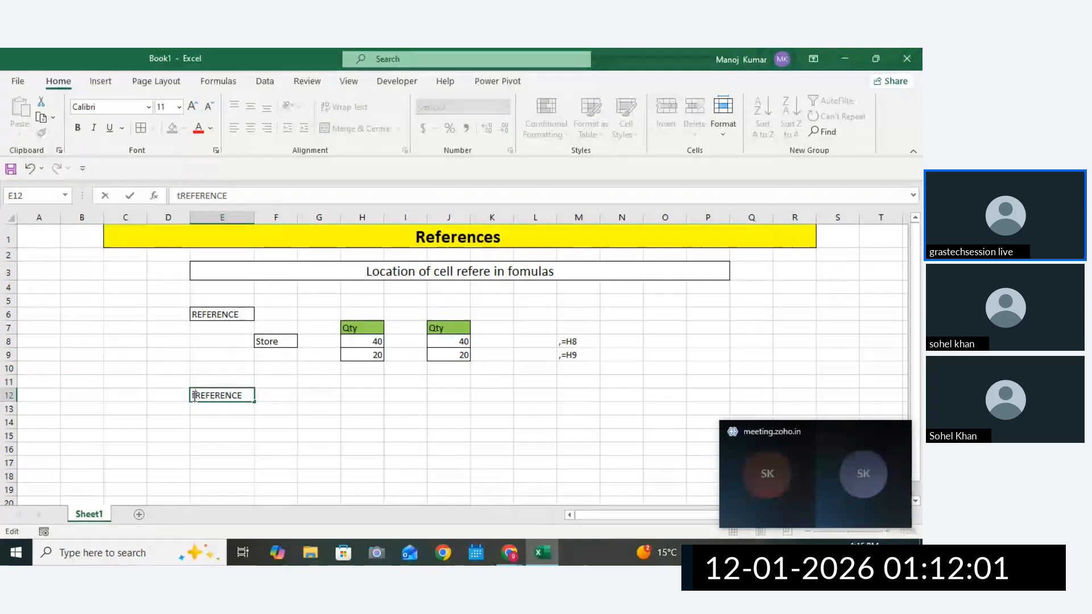
{"action": "key", "text": "BackSpace"}
{"action": "key", "text": "BackSpace"}
{"action": "key", "text": "BackSpace"}
{"action": "key", "text": "BackSpace"}
{"action": "key", "text": "BackSpace"}
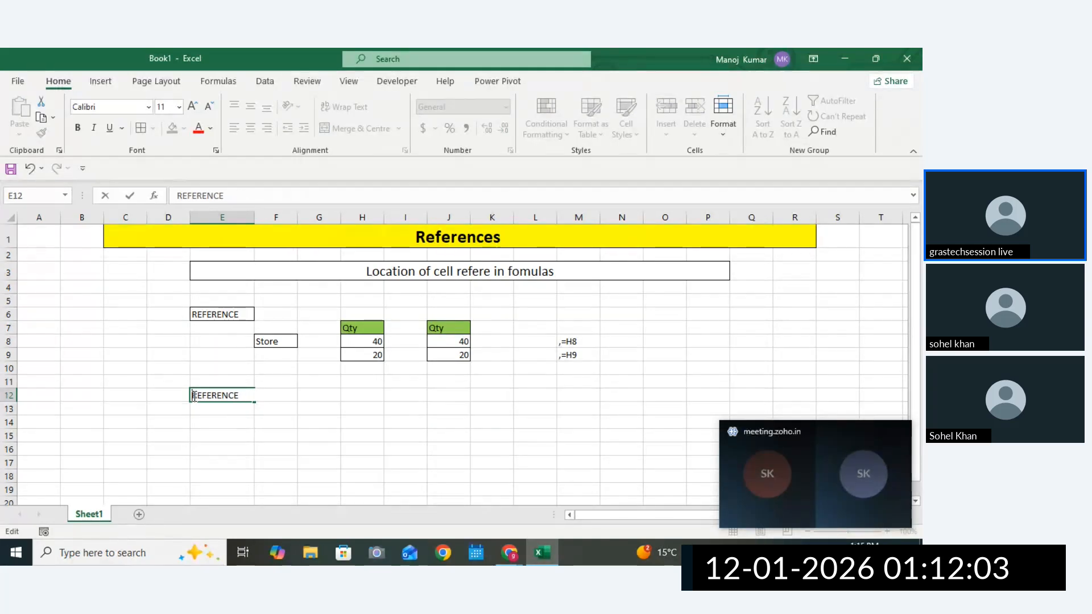
{"action": "type", "text": "Type "}
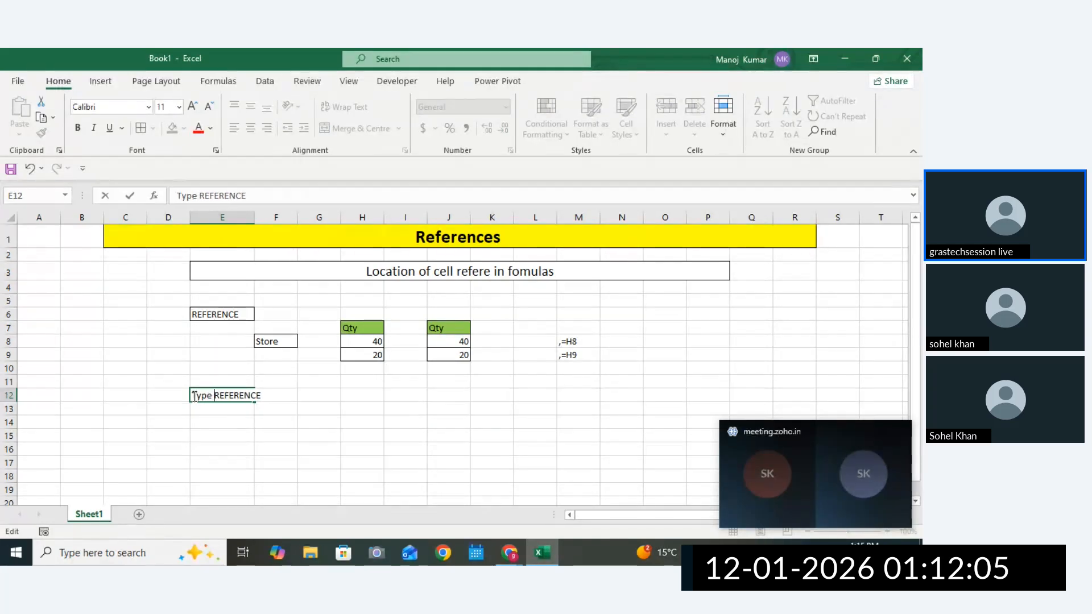
{"action": "type", "text": "of"}
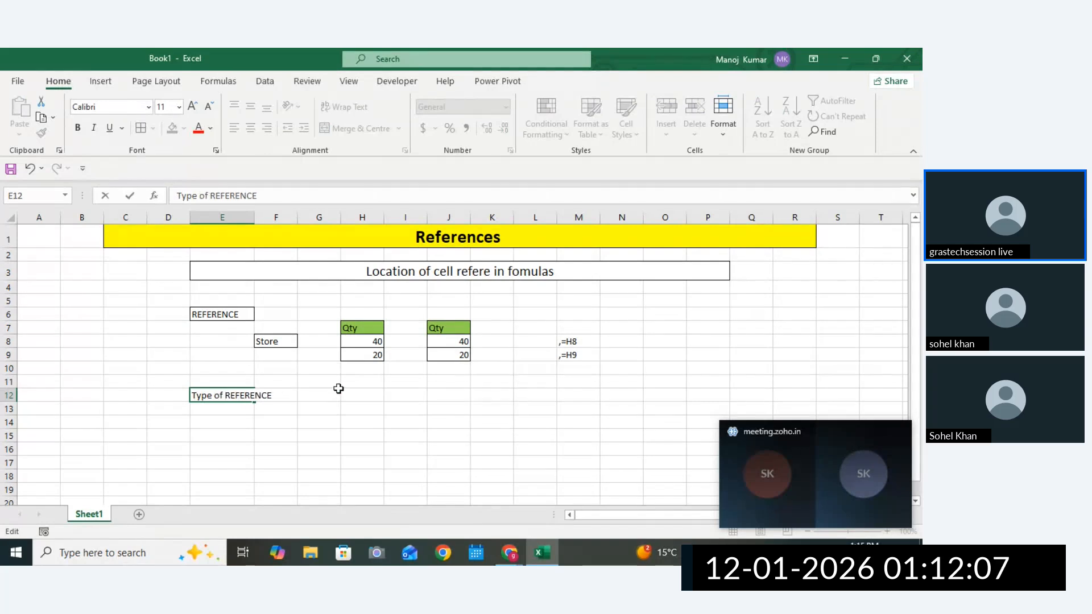
{"action": "left_click_drag", "start_coordinate": [339, 390], "coordinate": [339, 382]}
Widen column E to fit the label and change the text in E12 to "Type of REFERENCES".
{"action": "left_click_drag", "start_coordinate": [255, 221], "coordinate": [284, 222]}
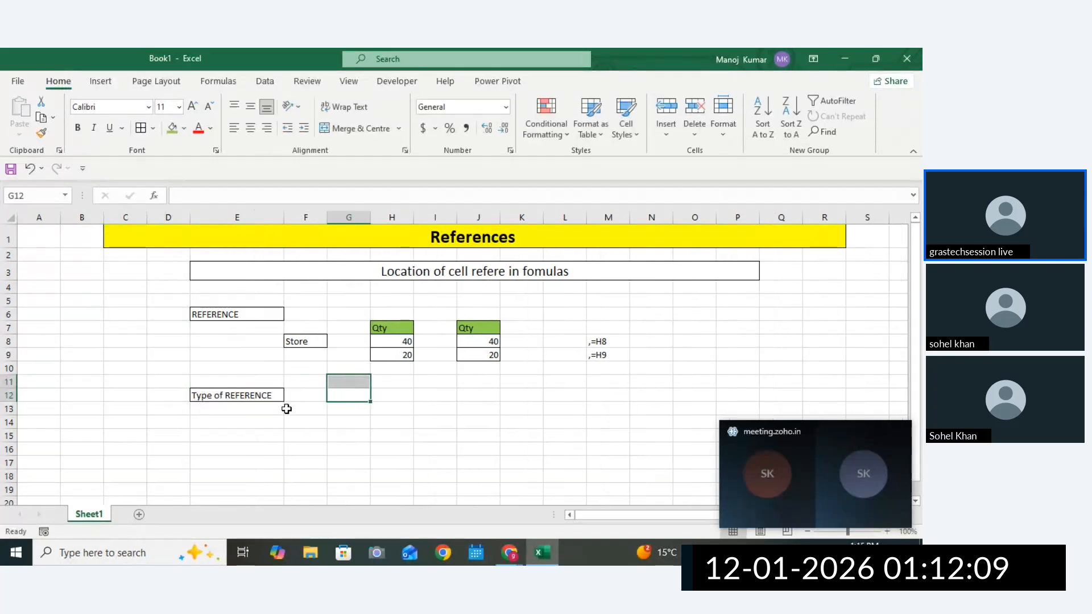
{"action": "double_click", "coordinate": [279, 392]}
{"action": "type", "text": "s"}
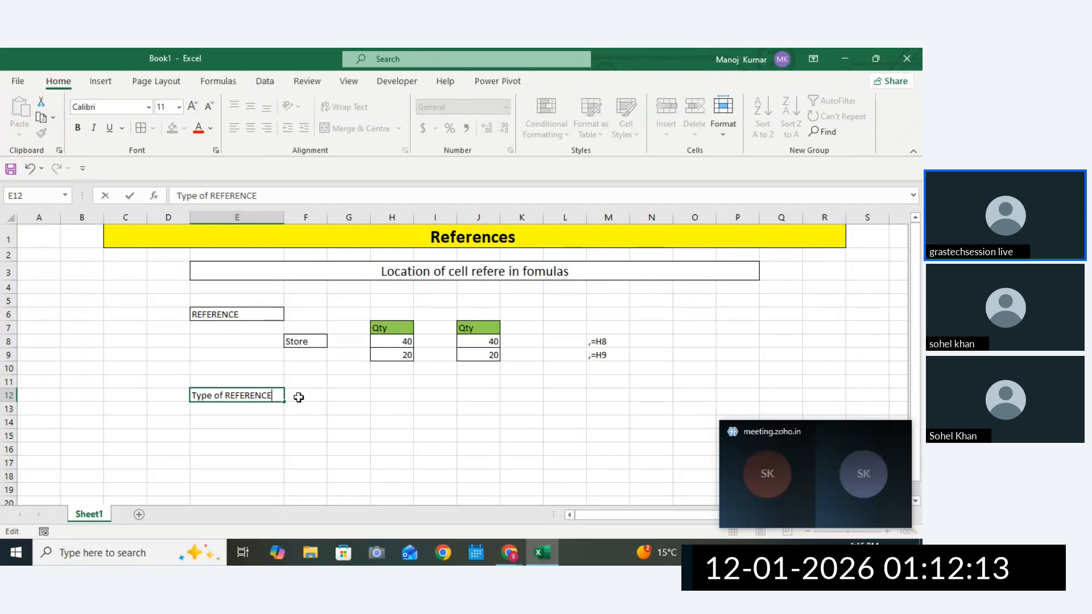
{"action": "type", "text": "S"}
{"action": "left_click", "coordinate": [299, 441]}
Enter "Relative References" in cell E15 as the first reference type, with its spelling corrected.
{"action": "left_click", "coordinate": [238, 438]}
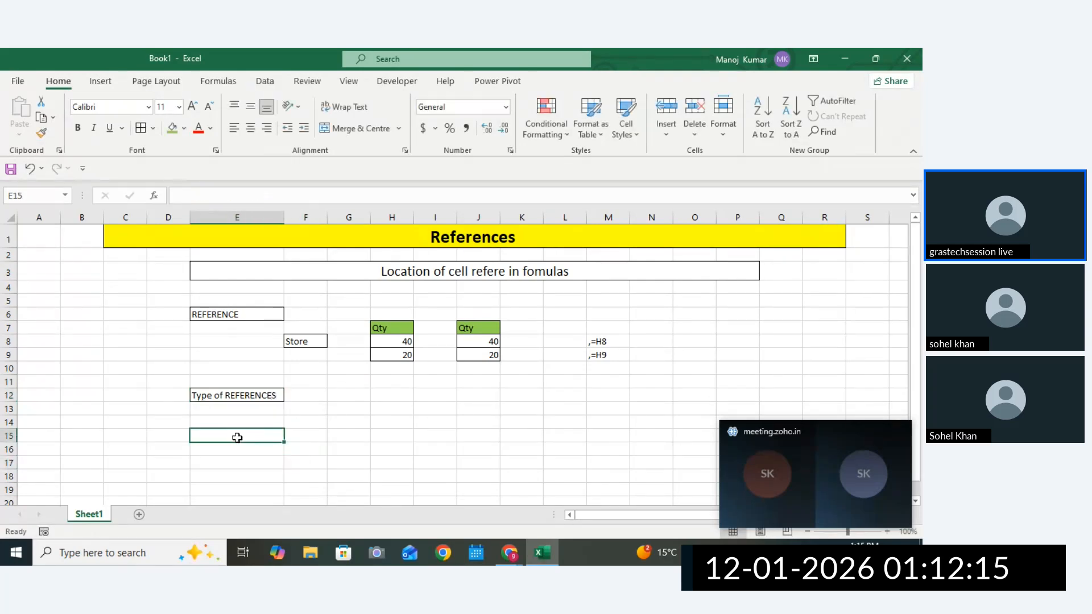
{"action": "type", "text": "rEL"}
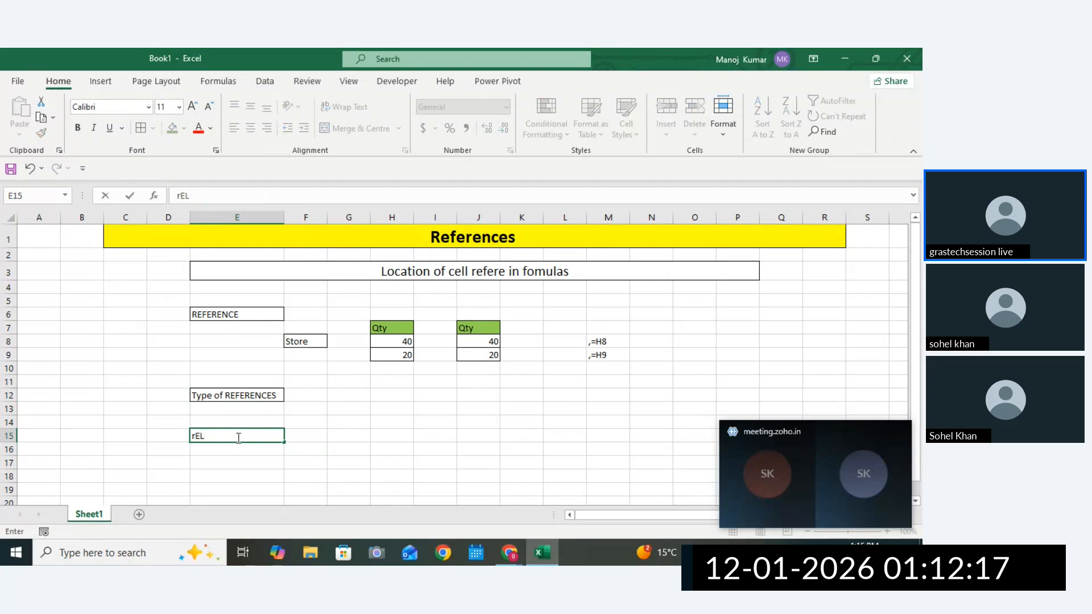
{"action": "type", "text": "ATIVE "}
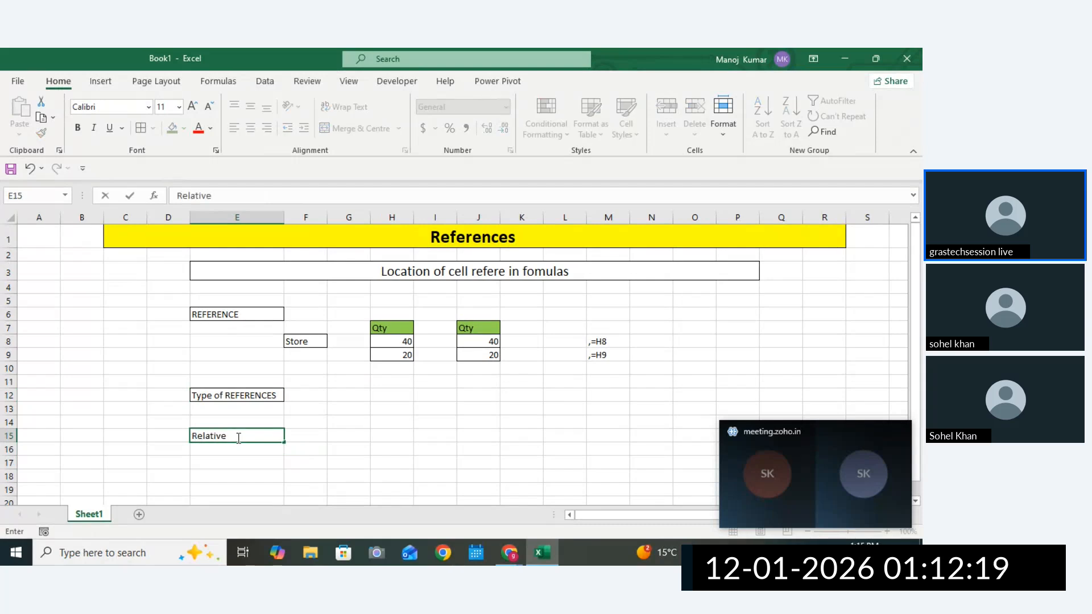
{"action": "type", "text": "rrEFEENCES"}
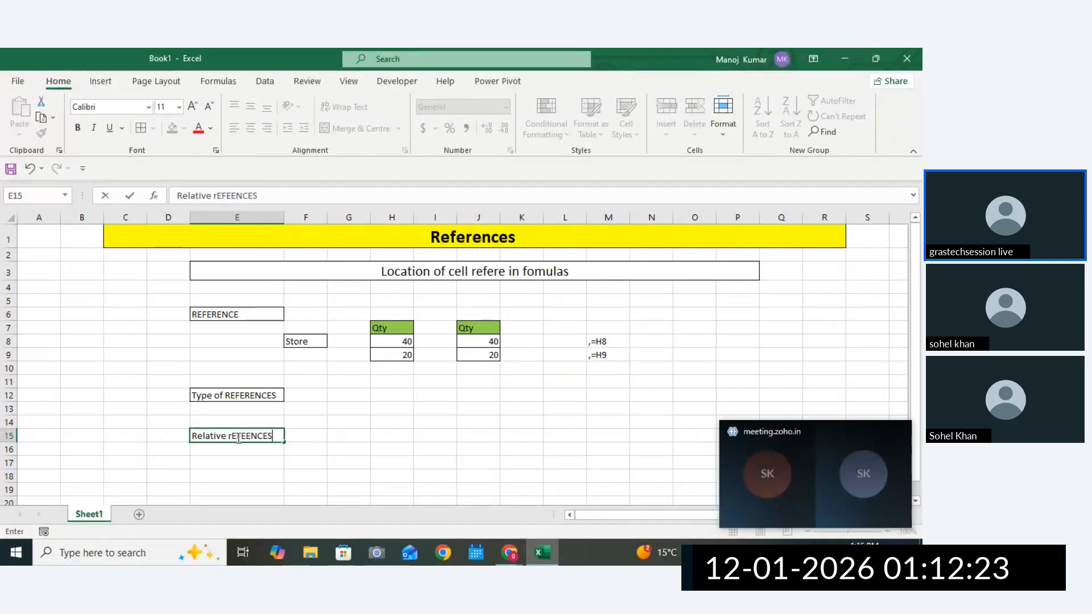
{"action": "key", "text": "Return"}
{"action": "left_click", "coordinate": [251, 436]}
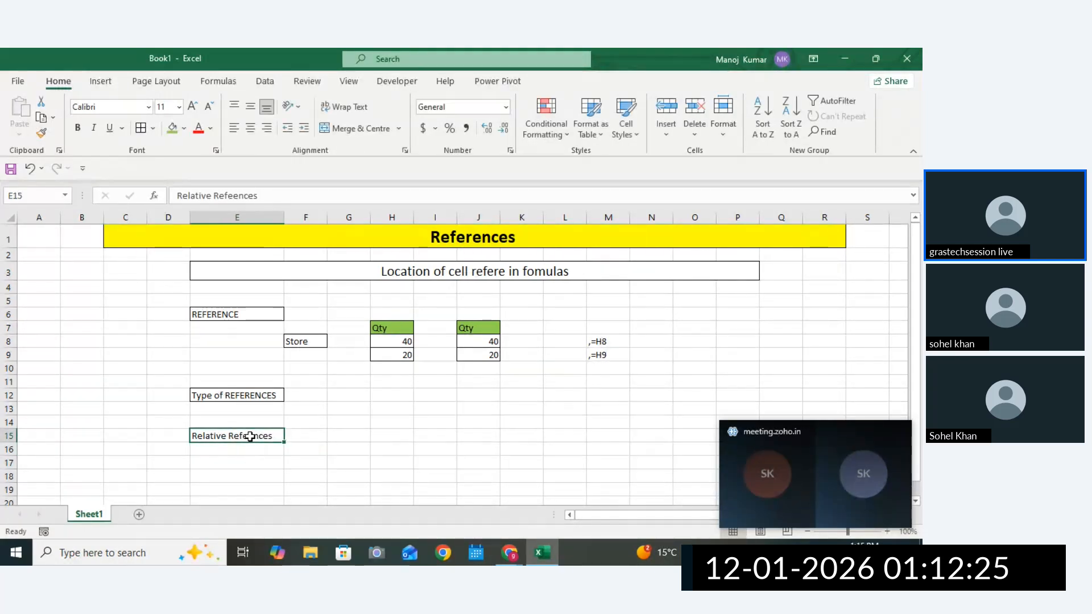
{"action": "double_click", "coordinate": [251, 436]}
{"action": "type", "text": "re"}
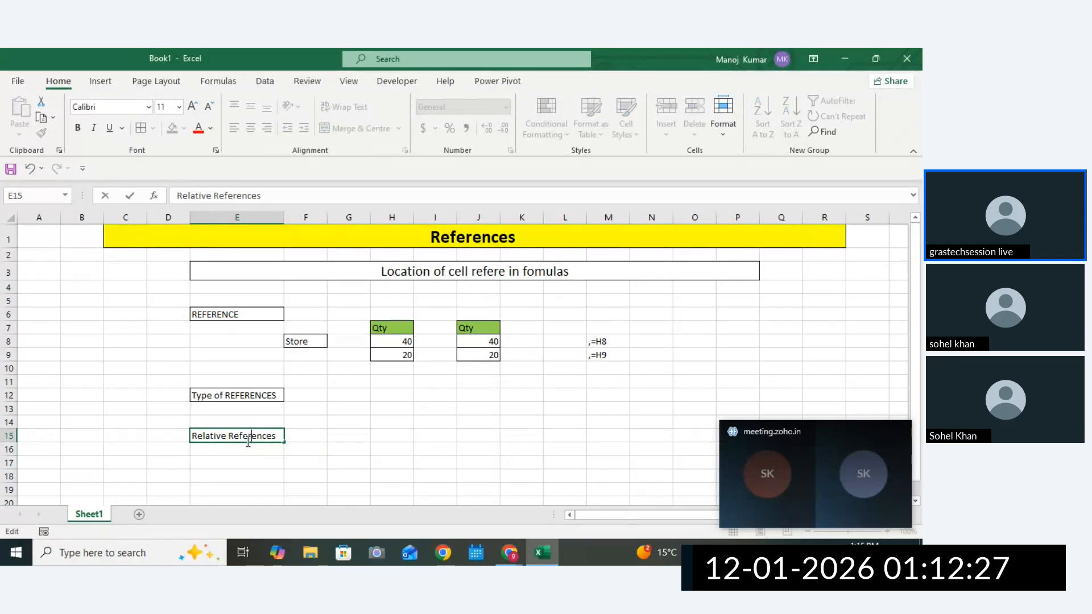
{"action": "key", "text": "Return"}
Copy the "Relative References" entry from E15 to E16.
{"action": "left_click", "coordinate": [251, 437]}
{"action": "key", "text": "ctrl+c"}
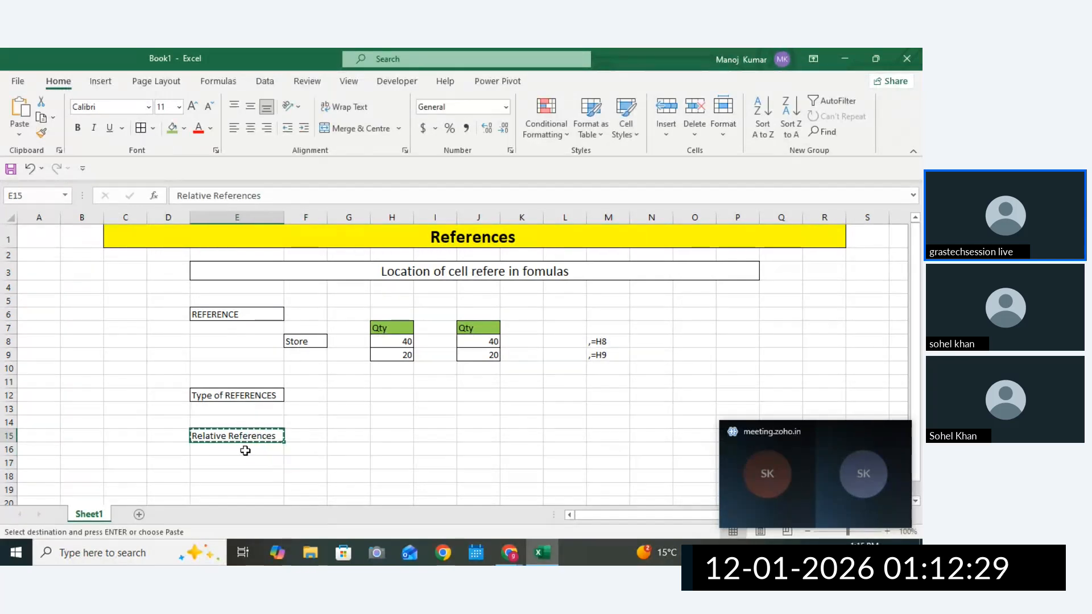
{"action": "left_click", "coordinate": [239, 451]}
{"action": "key", "text": "ctrl+v"}
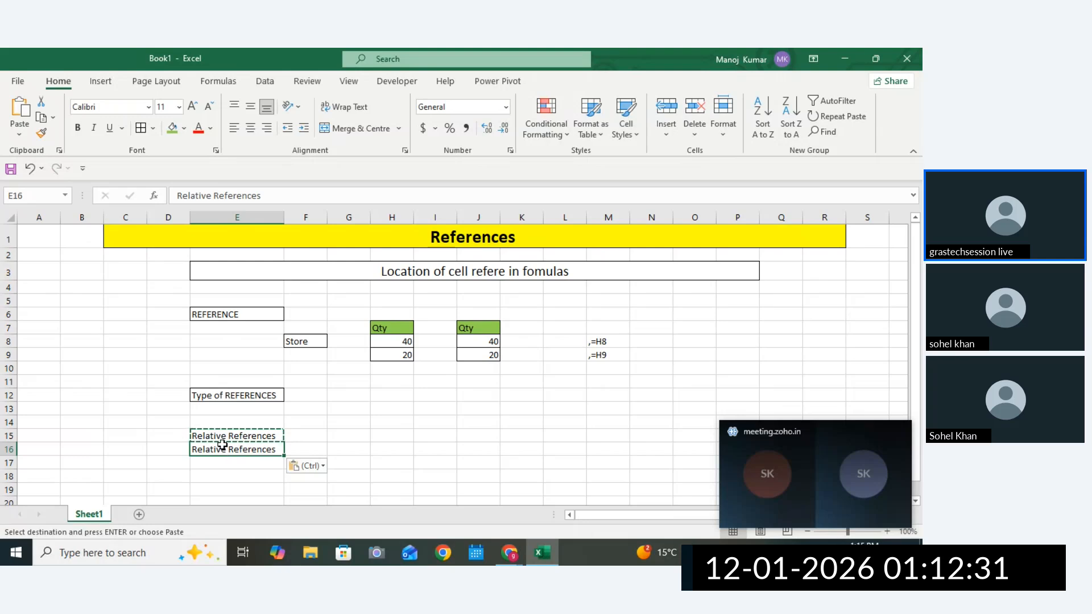
Change the copied text in E16 to "Absolute or Fixed References".
{"action": "double_click", "coordinate": [223, 445]}
{"action": "left_click_drag", "start_coordinate": [223, 445], "coordinate": [165, 445]}
{"action": "type", "text": "Ab"}
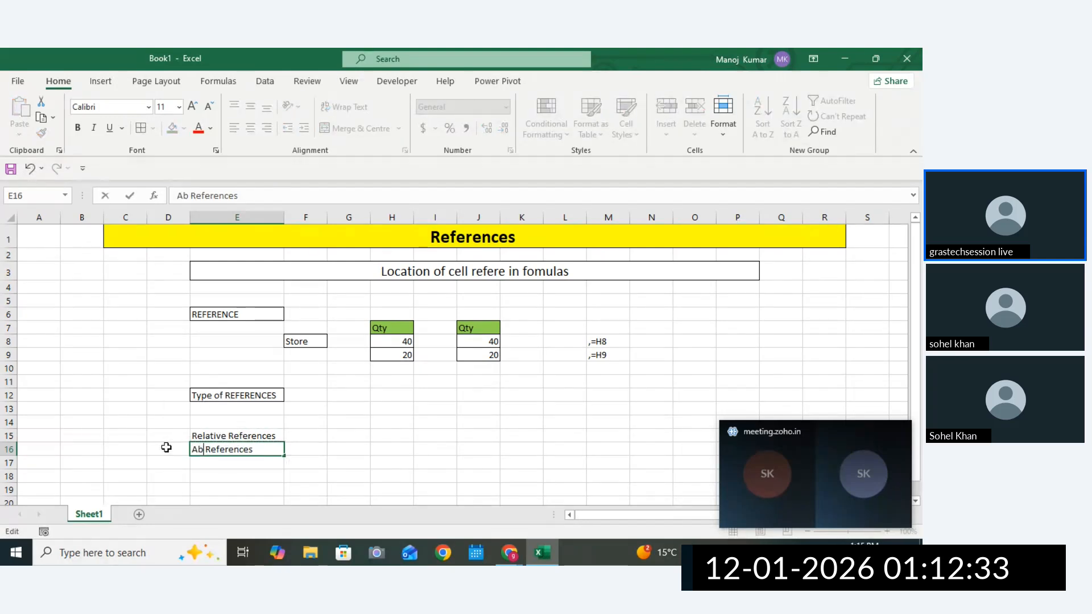
{"action": "type", "text": "solot"}
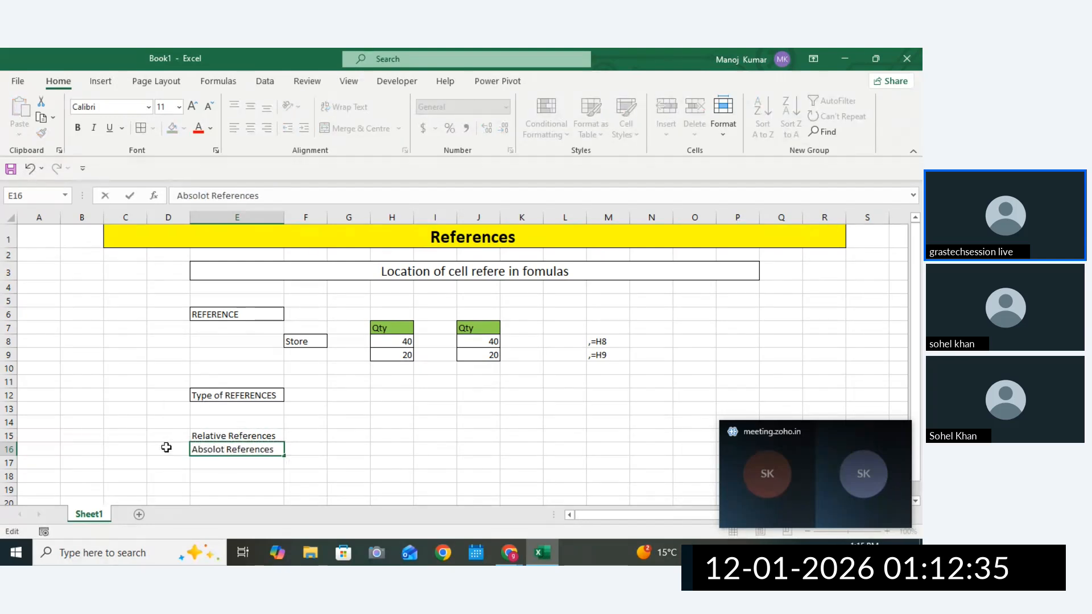
{"action": "key", "text": "BackSpace"}
{"action": "key", "text": "BackSpace"}
{"action": "type", "text": "ute"}
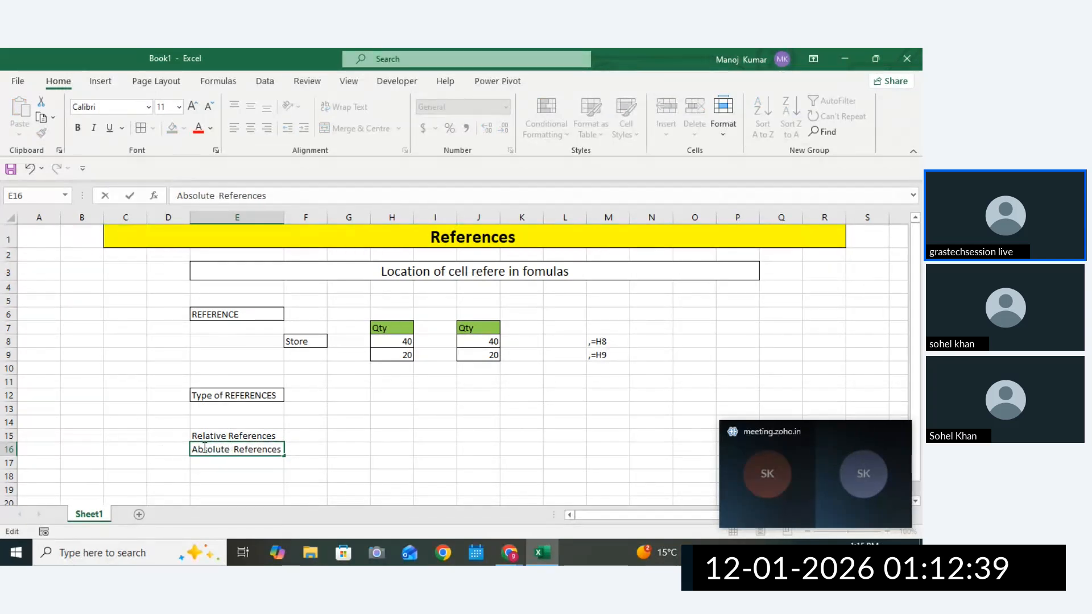
{"action": "type", "text": " or "}
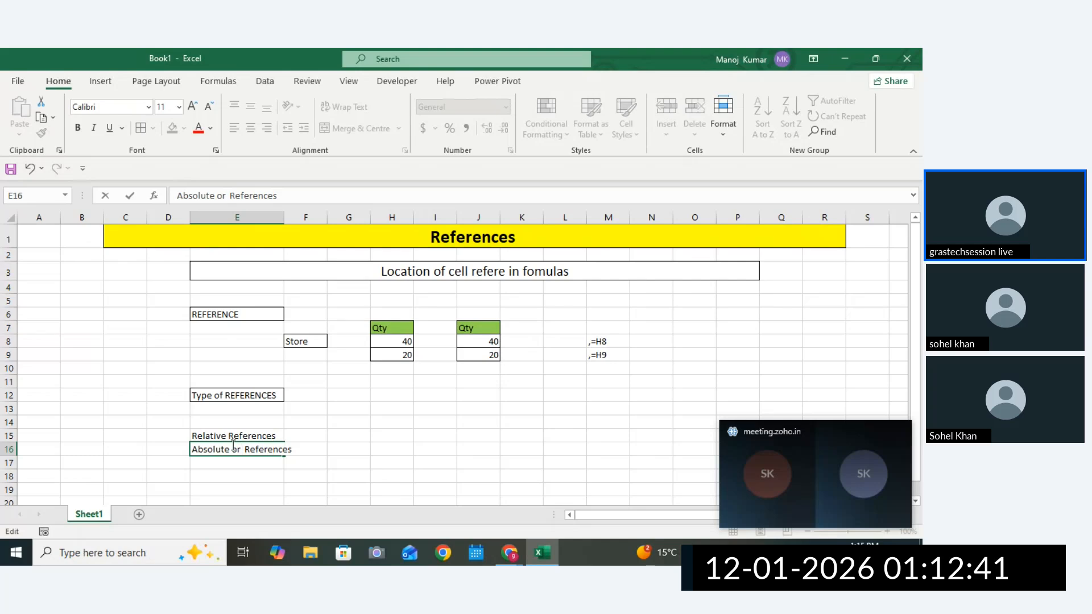
{"action": "type", "text": "Fixed"}
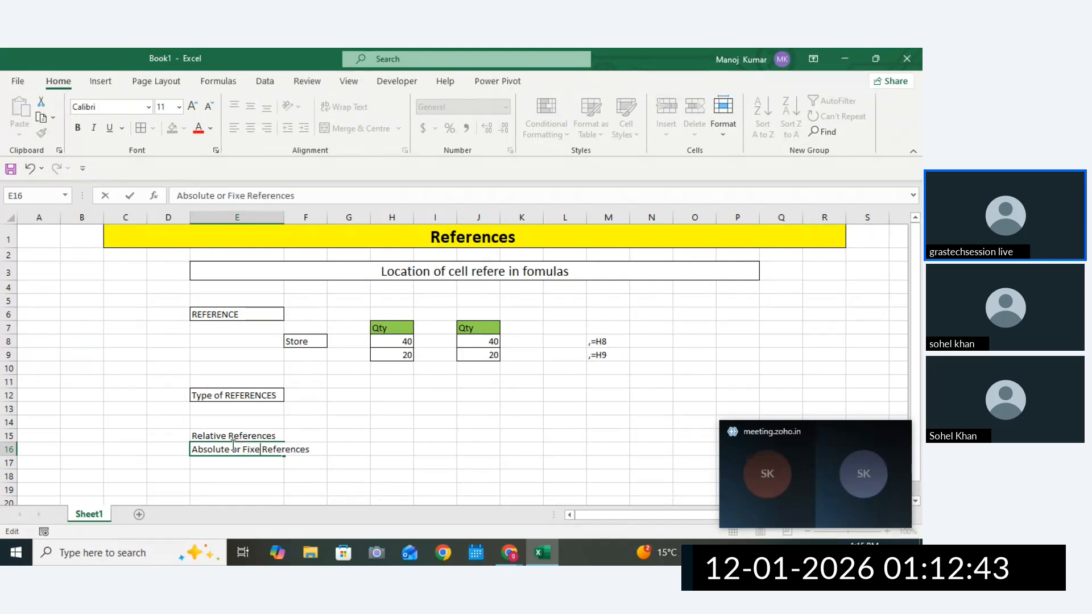
{"action": "left_click", "coordinate": [391, 439]}
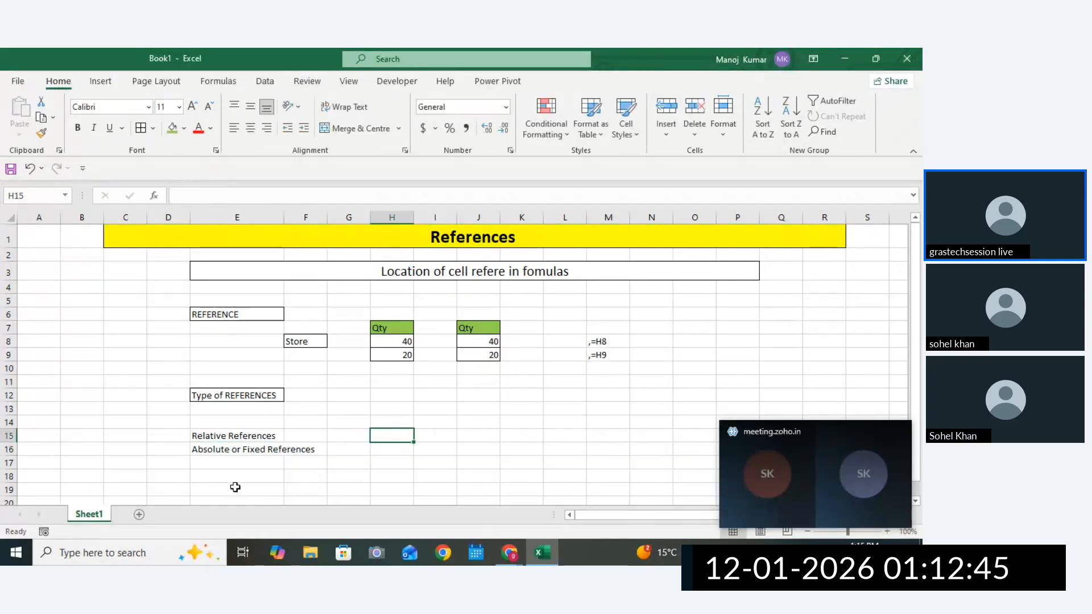
Enter "Mixed References" in cell E17 as the third reference type.
{"action": "left_click", "coordinate": [219, 453]}
{"action": "left_click", "coordinate": [219, 463]}
{"action": "type", "text": "Mi"}
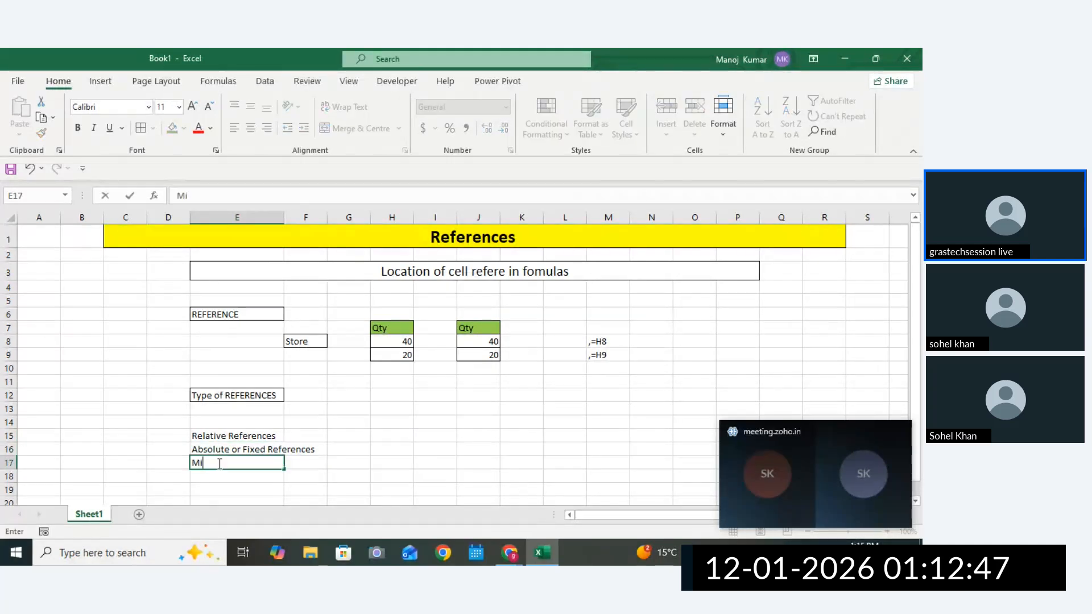
{"action": "type", "text": "xed"}
{"action": "key", "text": "BackSpace"}
{"action": "key", "text": "BackSpace"}
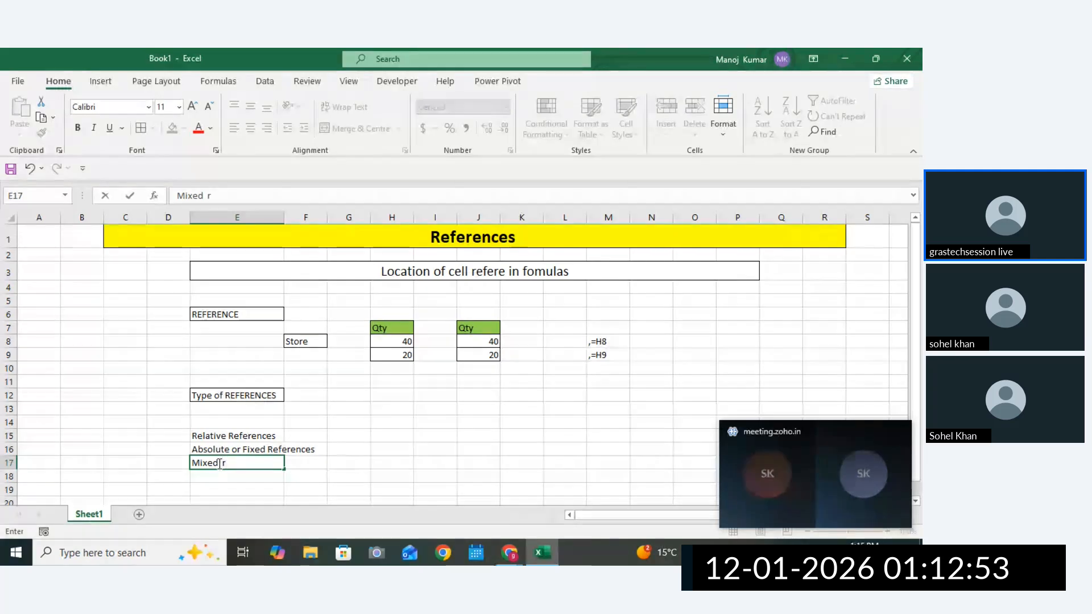
{"action": "type", "text": "Refences"}
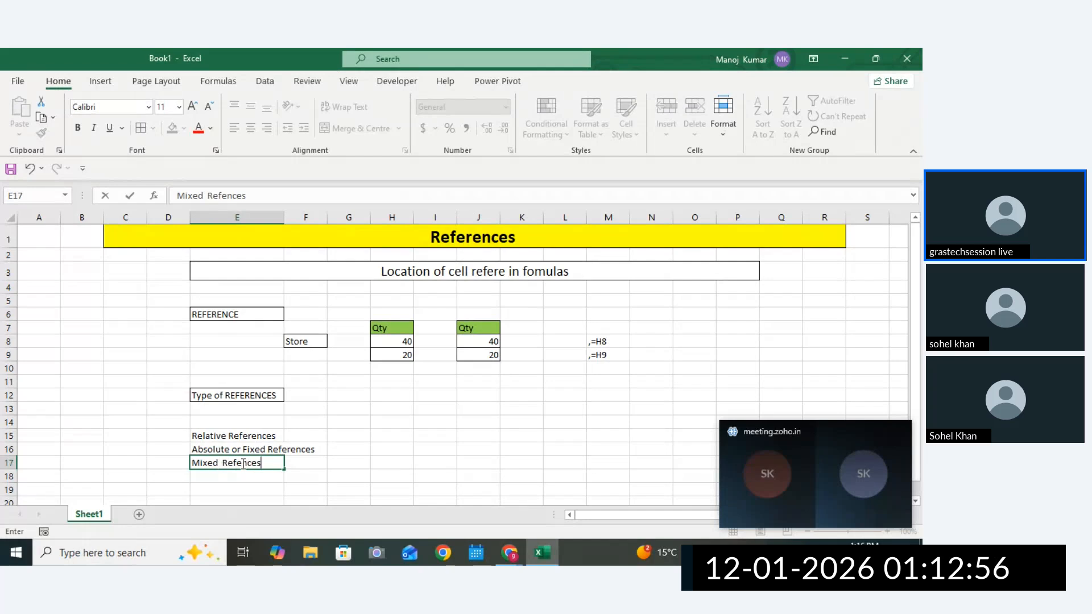
{"action": "left_click", "coordinate": [243, 463]}
{"action": "left_click", "coordinate": [394, 482]}
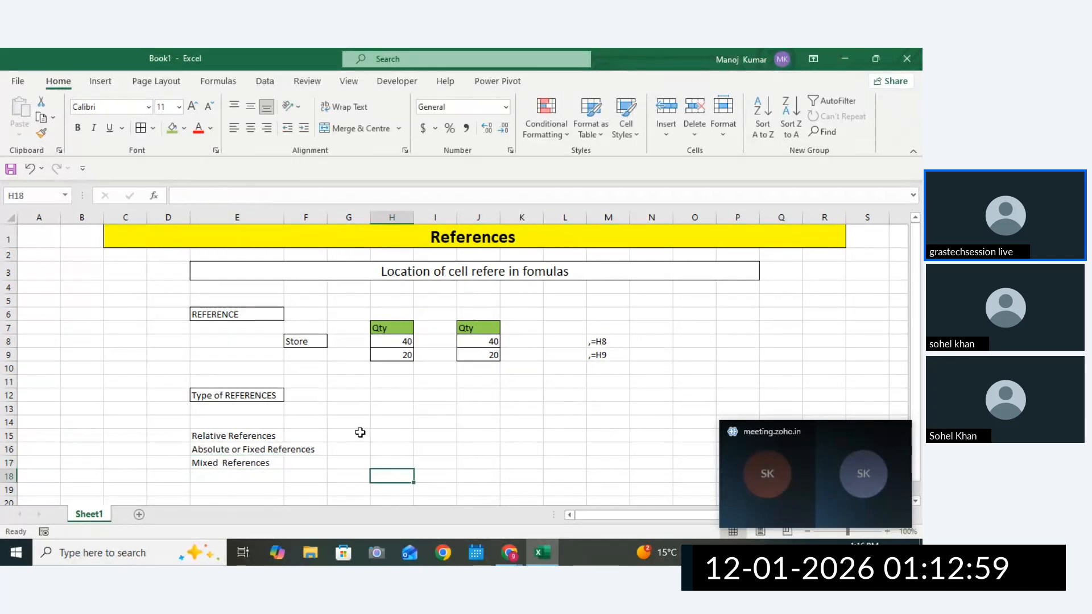
Add borders and bold to the reference types in E15:E17, widening column E to fit the text.
{"action": "left_click_drag", "start_coordinate": [265, 436], "coordinate": [262, 465]}
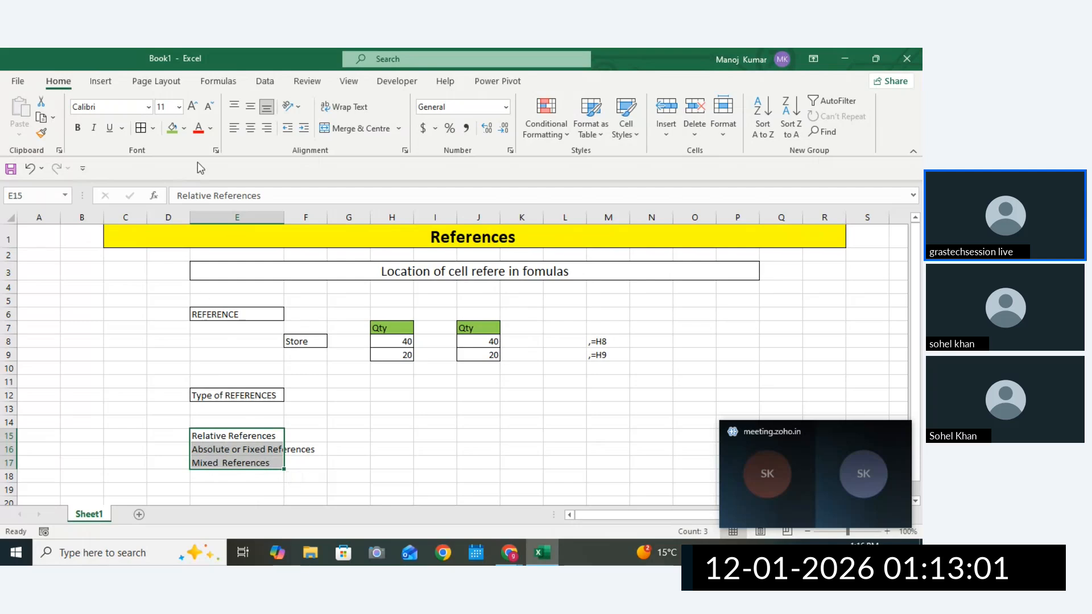
{"action": "left_click", "coordinate": [140, 128]}
{"action": "left_click_drag", "start_coordinate": [284, 216], "coordinate": [327, 218]}
{"action": "left_click_drag", "start_coordinate": [271, 436], "coordinate": [267, 463]}
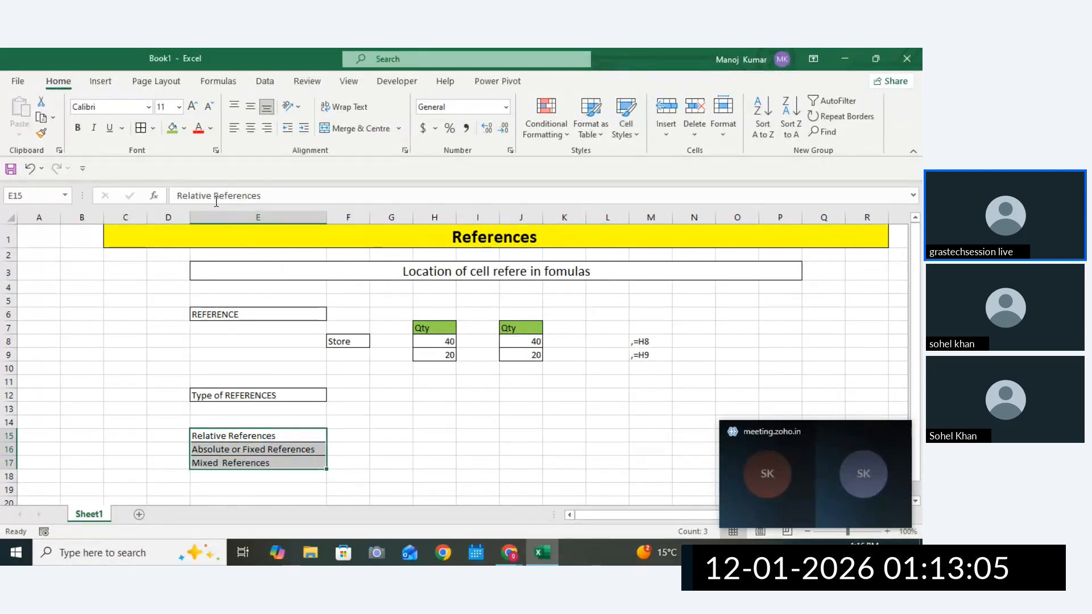
{"action": "left_click", "coordinate": [78, 128]}
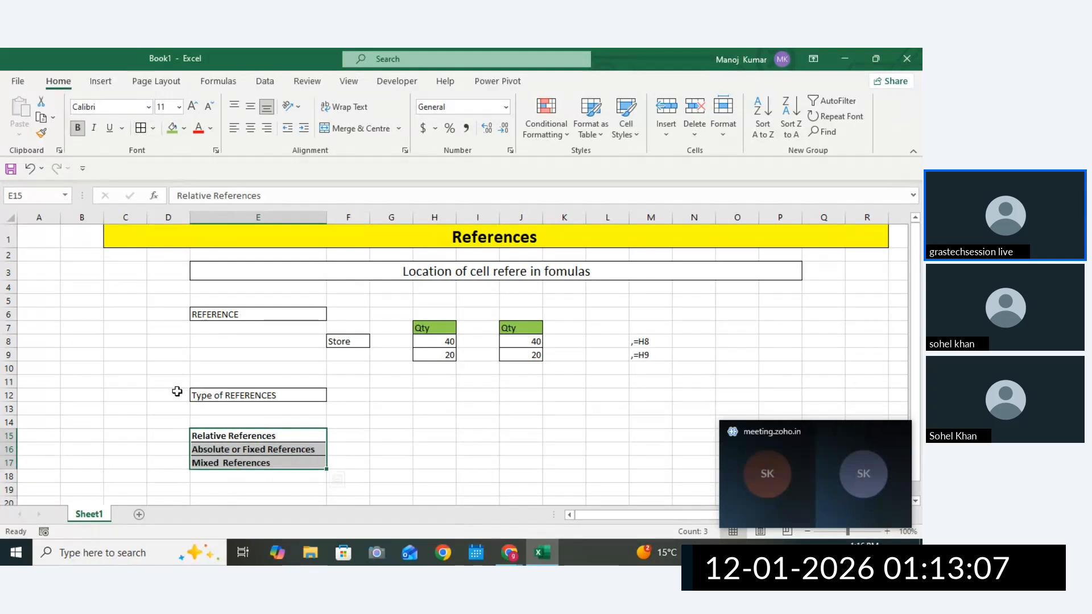
Merge and centre cells C21:Q21 and give the merged cell a yellow fill and a border.
{"action": "left_click", "coordinate": [227, 435]}
{"action": "key", "text": "ctrl+c"}
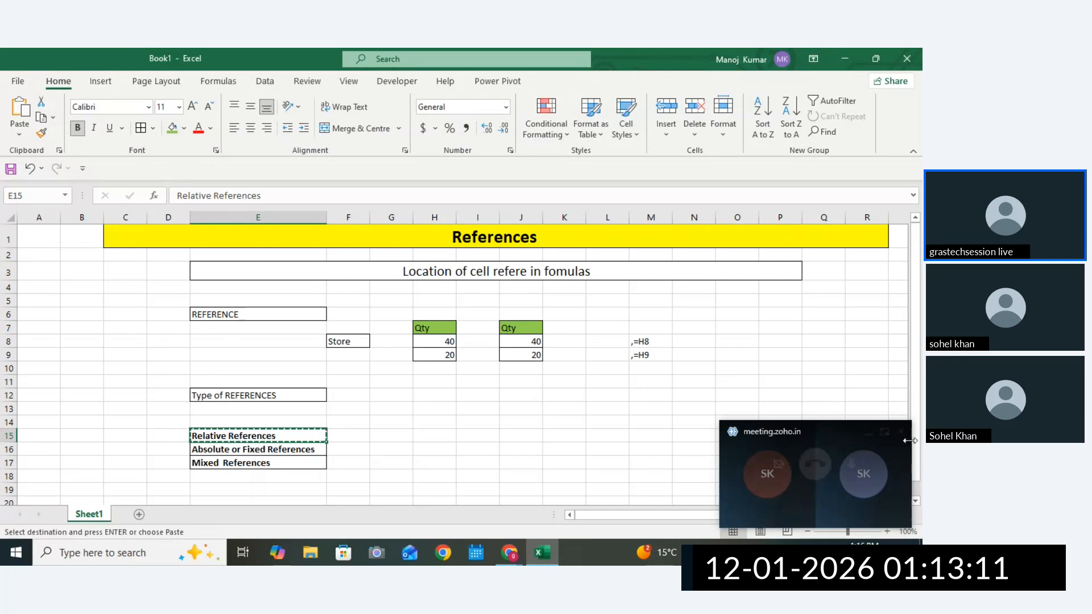
{"action": "left_click", "coordinate": [916, 501]}
{"action": "scroll", "coordinate": [917, 508], "scroll_direction": "down", "scroll_amount": 3}
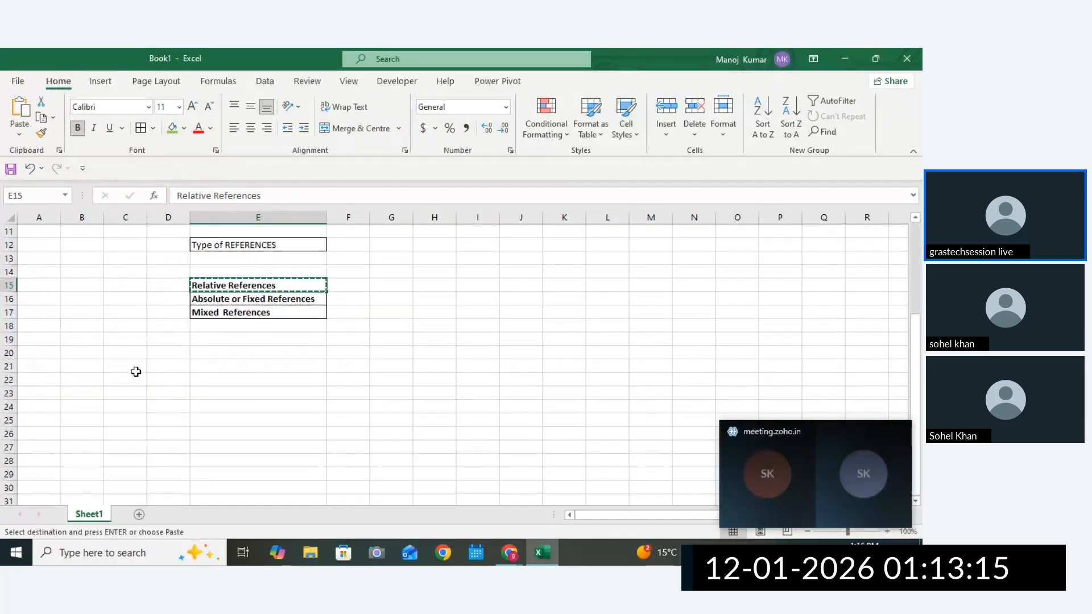
{"action": "left_click_drag", "start_coordinate": [134, 368], "coordinate": [830, 367]}
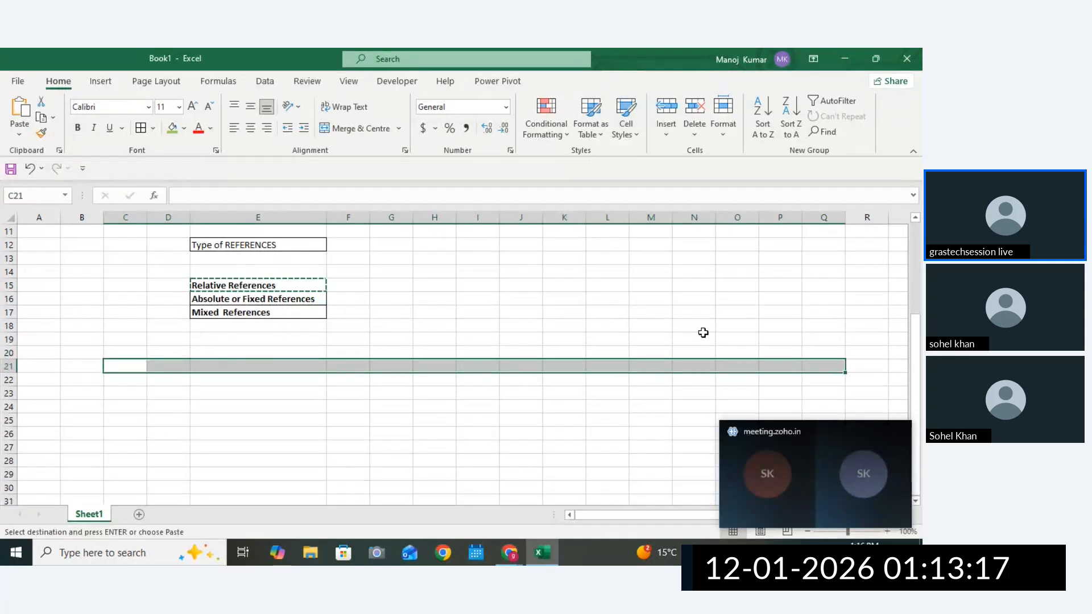
{"action": "left_click", "coordinate": [364, 129]}
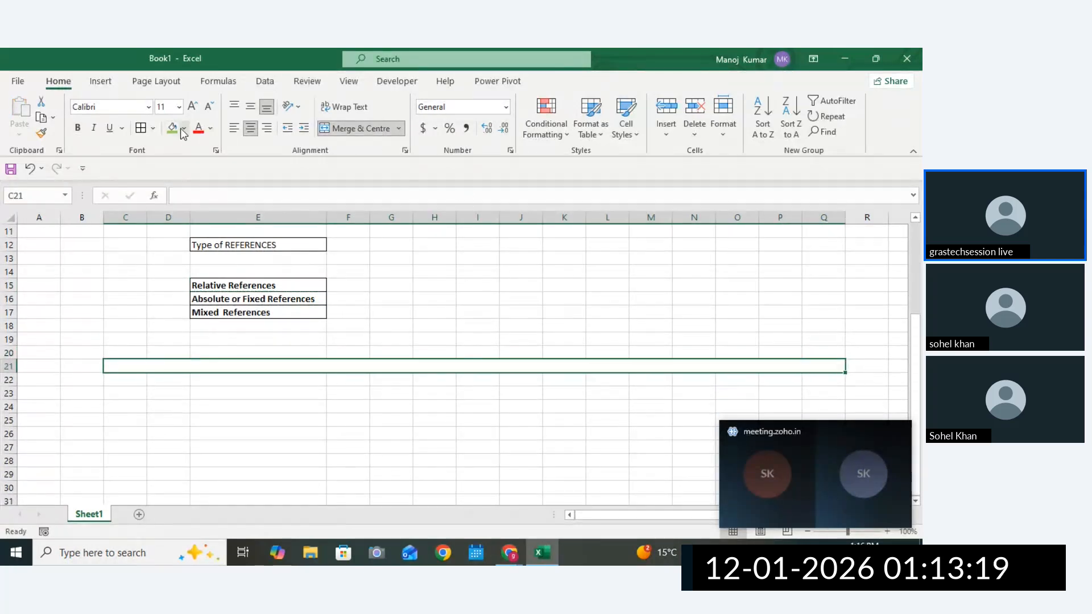
{"action": "left_click", "coordinate": [185, 129]}
{"action": "left_click", "coordinate": [199, 254]}
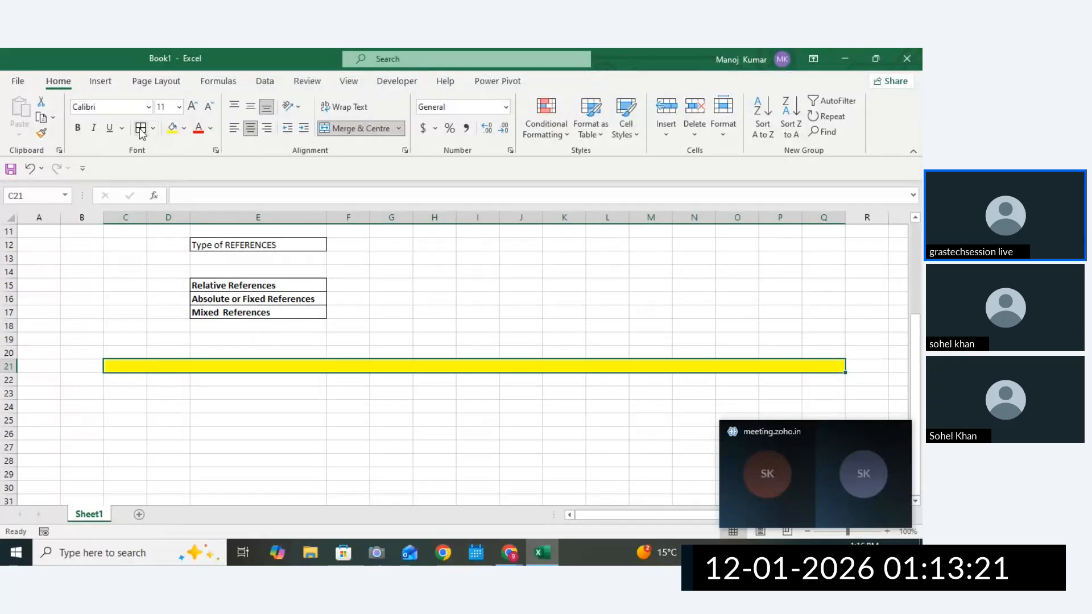
Enter "Relative References" in the yellow merged cell in row 21 with its spelling corrected.
{"action": "double_click", "coordinate": [416, 367]}
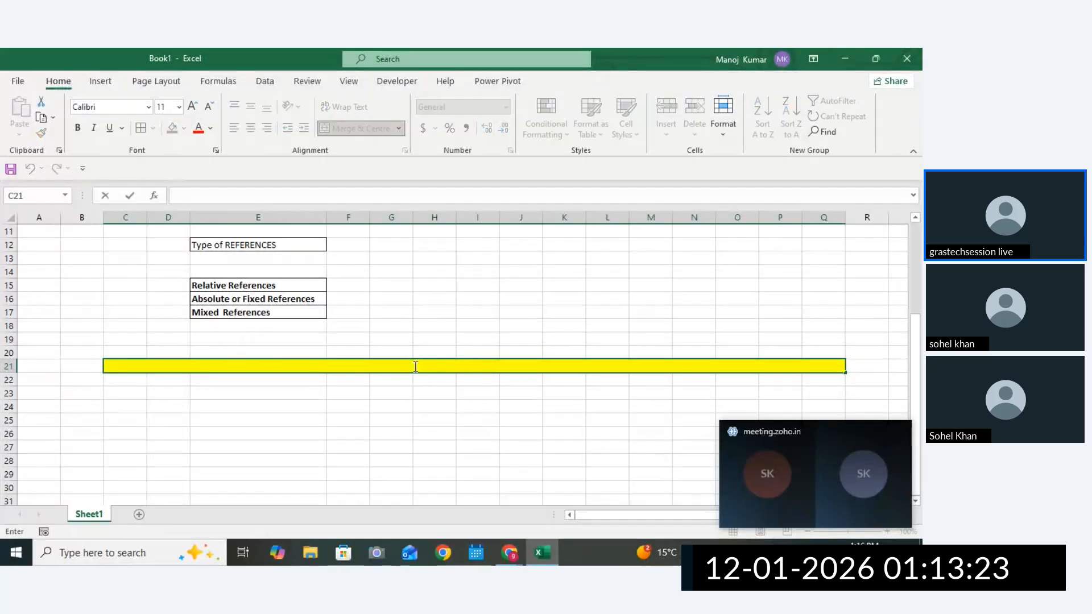
{"action": "left_click", "coordinate": [307, 284]}
{"action": "key", "text": "ctrl+c"}
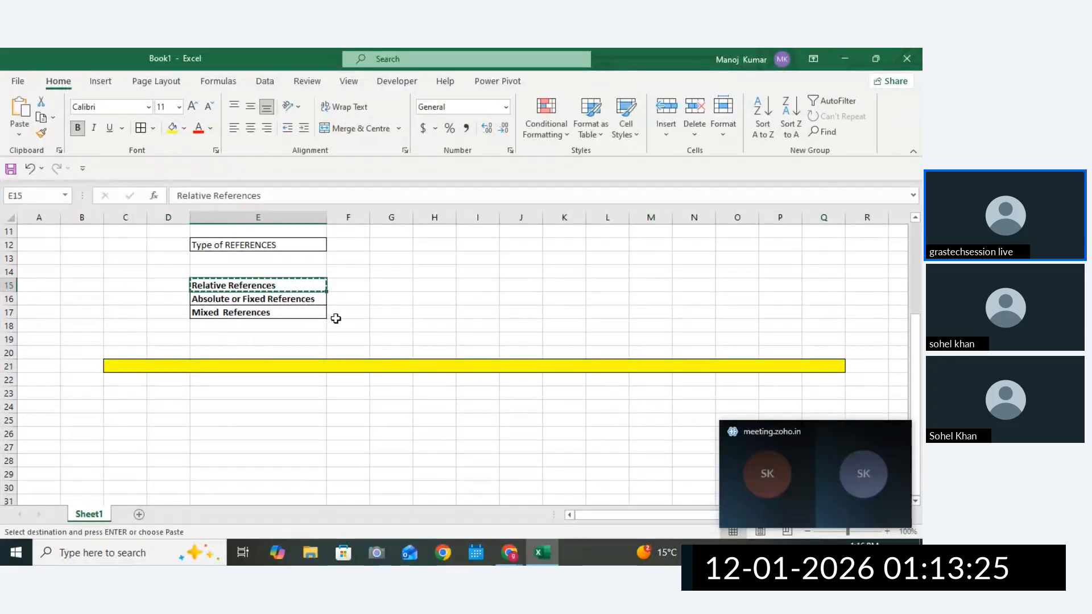
{"action": "double_click", "coordinate": [391, 365]}
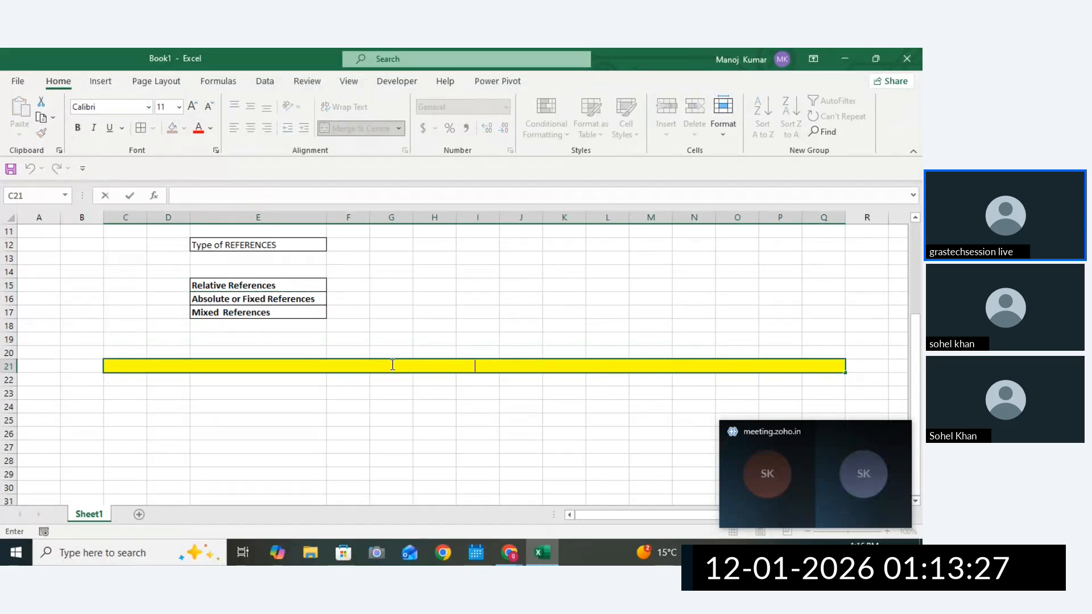
{"action": "type", "text": "Relative r"}
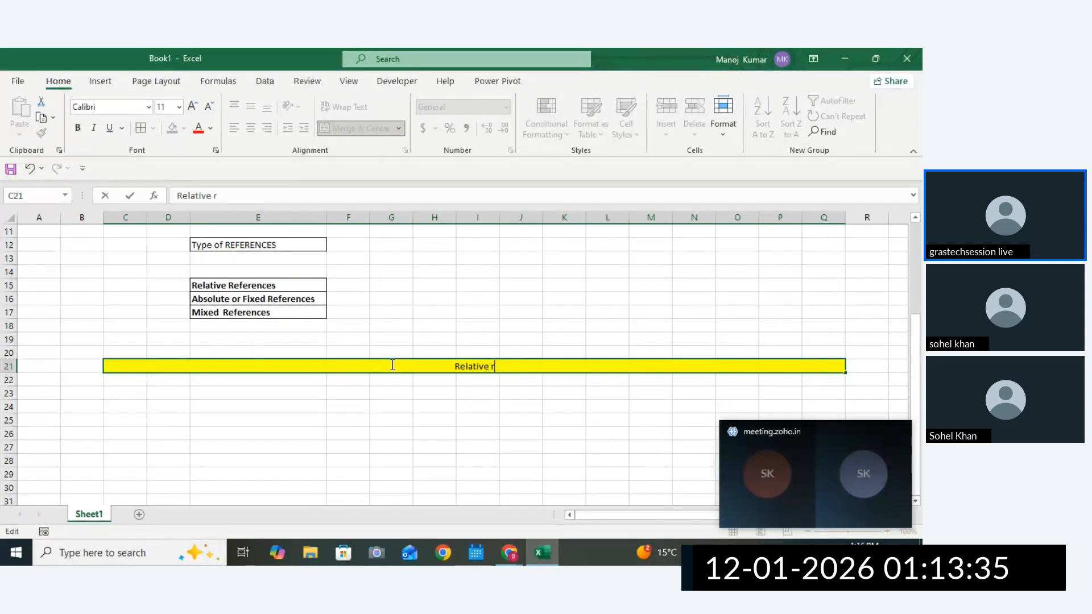
{"action": "type", "text": "Refences"}
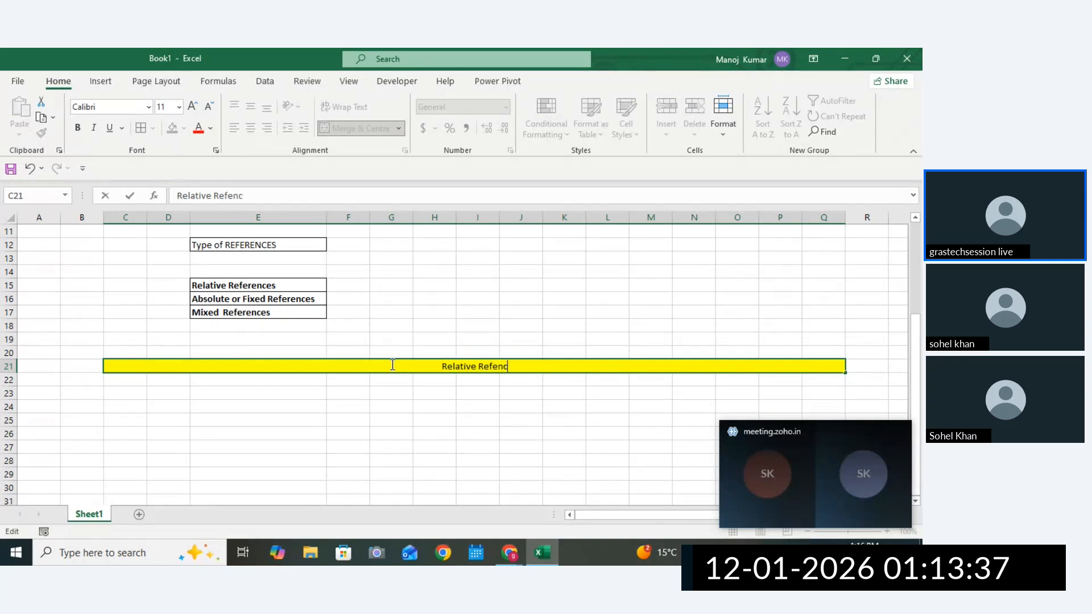
{"action": "left_click", "coordinate": [495, 368]}
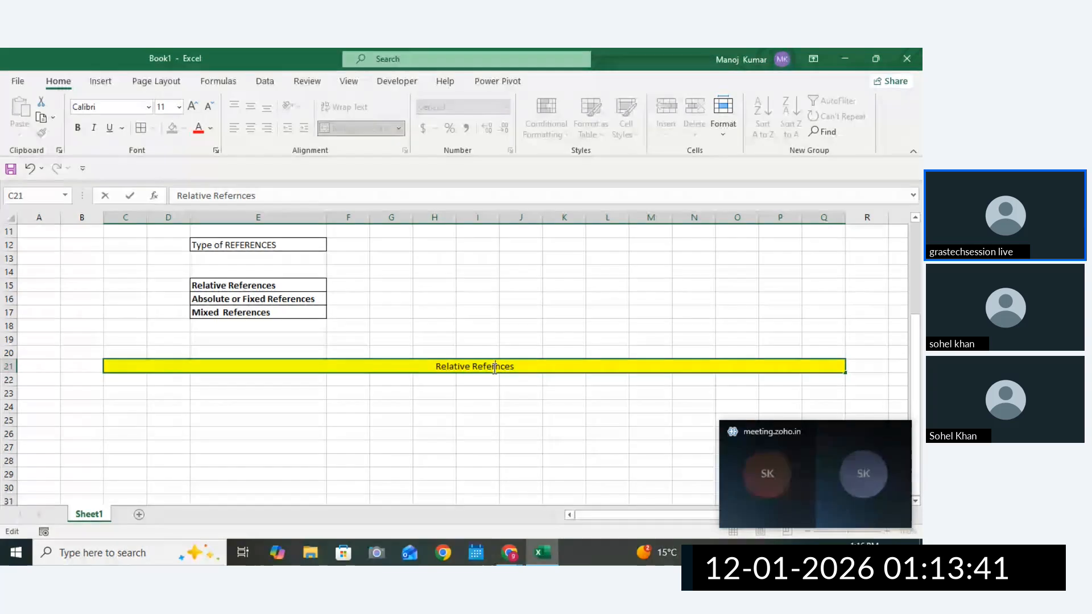
{"action": "type", "text": "re"}
{"action": "key", "text": "Return"}
{"action": "left_click", "coordinate": [520, 366]}
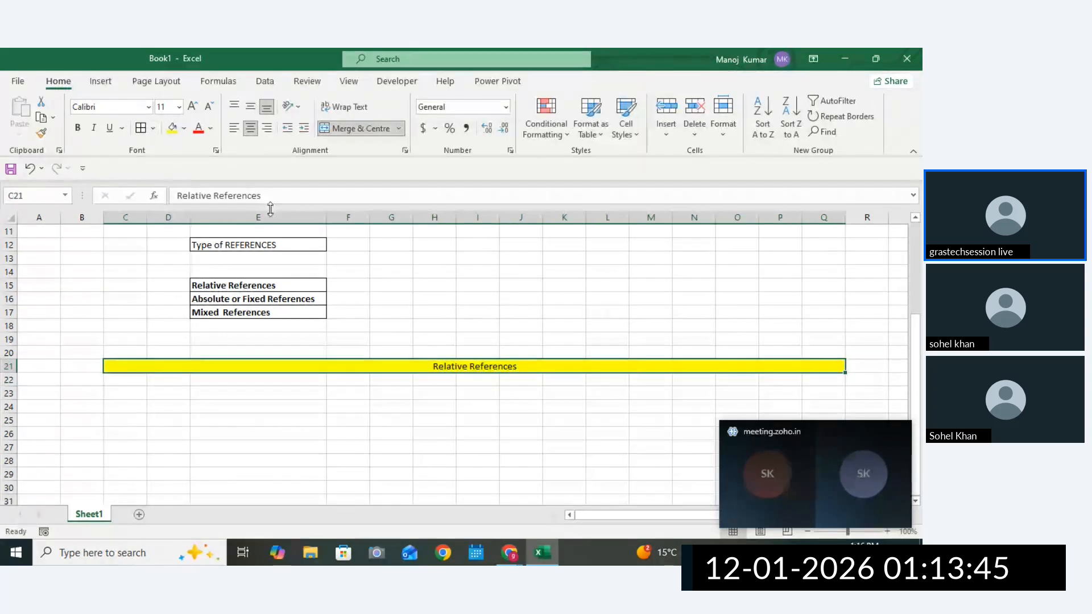
Move the yellow "Relative References" heading up to row 20 and widen columns H to J.
{"action": "left_click_drag", "start_coordinate": [520, 373], "coordinate": [520, 359]}
{"action": "left_click_drag", "start_coordinate": [457, 219], "coordinate": [549, 224]}
{"action": "left_click", "coordinate": [455, 358]}
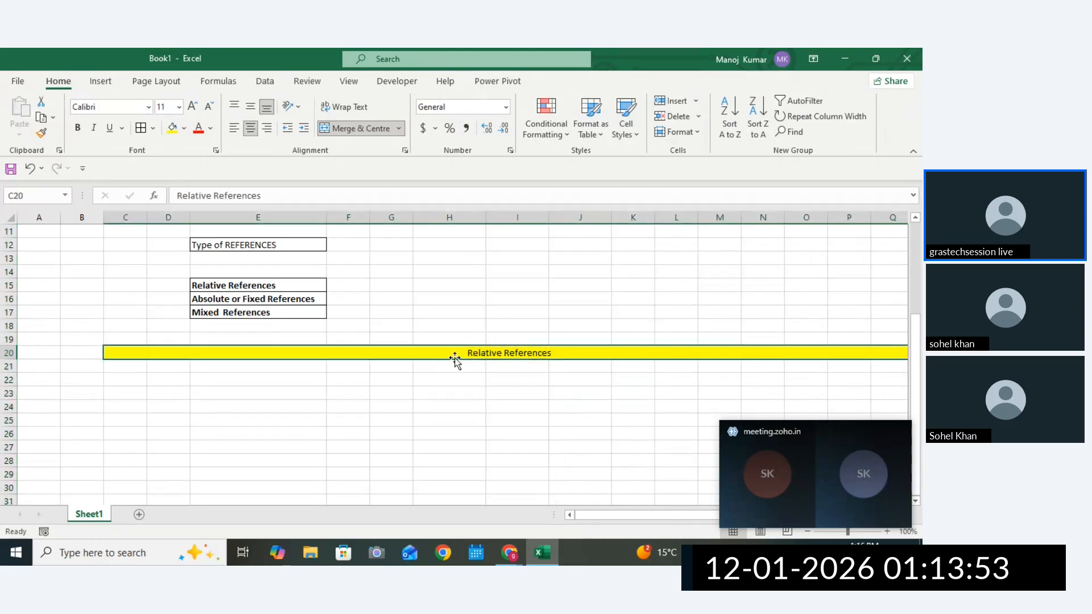
Increase the "Relative References" heading's font size to 20 and narrow column H slightly.
{"action": "left_click", "coordinate": [194, 107]}
{"action": "left_click", "coordinate": [193, 107]}
{"action": "left_click", "coordinate": [193, 107]}
{"action": "left_click", "coordinate": [193, 107]}
{"action": "left_click", "coordinate": [193, 107]}
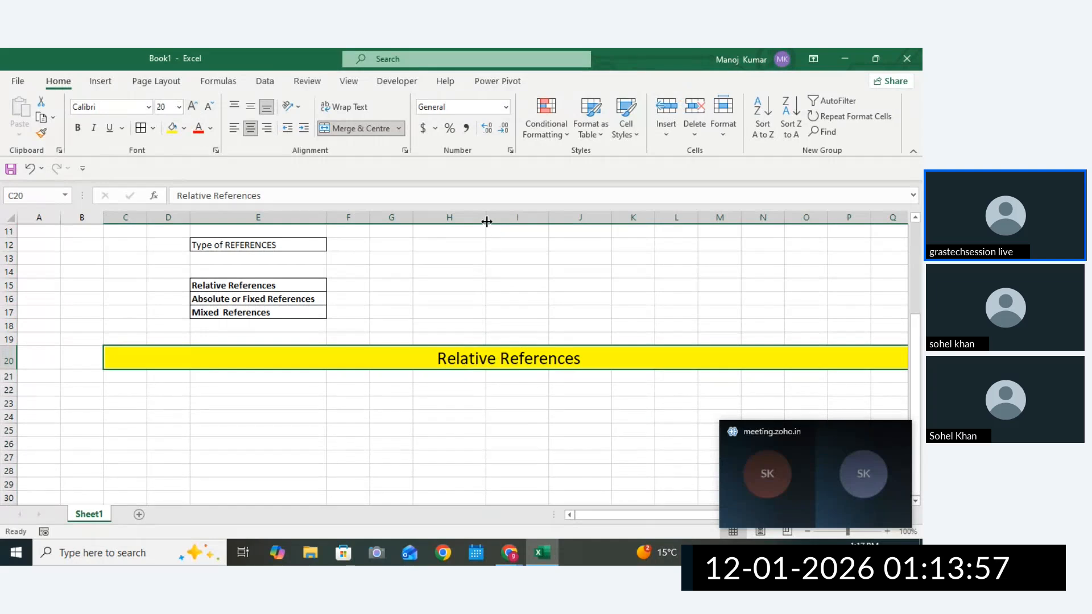
{"action": "left_click_drag", "start_coordinate": [487, 222], "coordinate": [465, 222]}
{"action": "left_click", "coordinate": [470, 285]}
{"action": "left_click", "coordinate": [438, 392]}
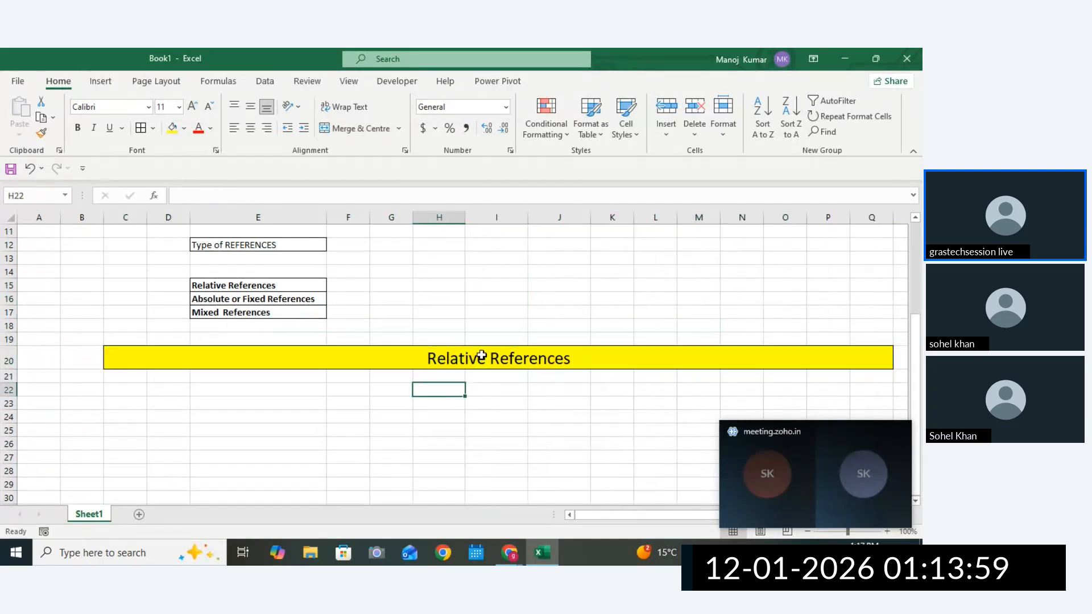
{"action": "left_click", "coordinate": [482, 356]}
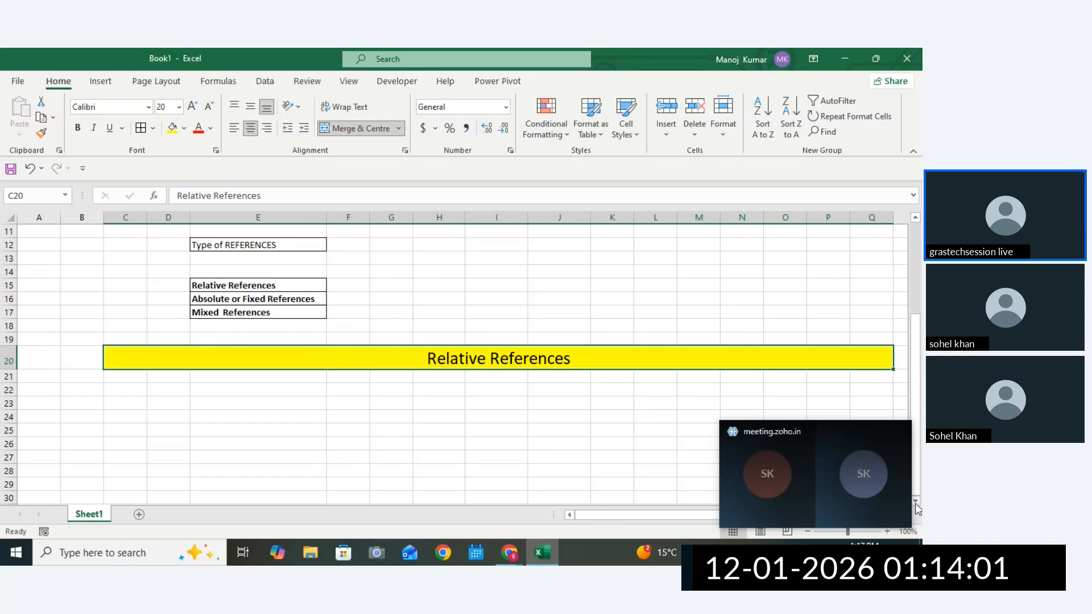
Merge and centre cells E22:O22 below the "Relative References" heading.
{"action": "scroll", "coordinate": [918, 508], "scroll_direction": "down", "scroll_amount": 1}
{"action": "left_click", "coordinate": [775, 354]}
{"action": "left_click", "coordinate": [633, 314]}
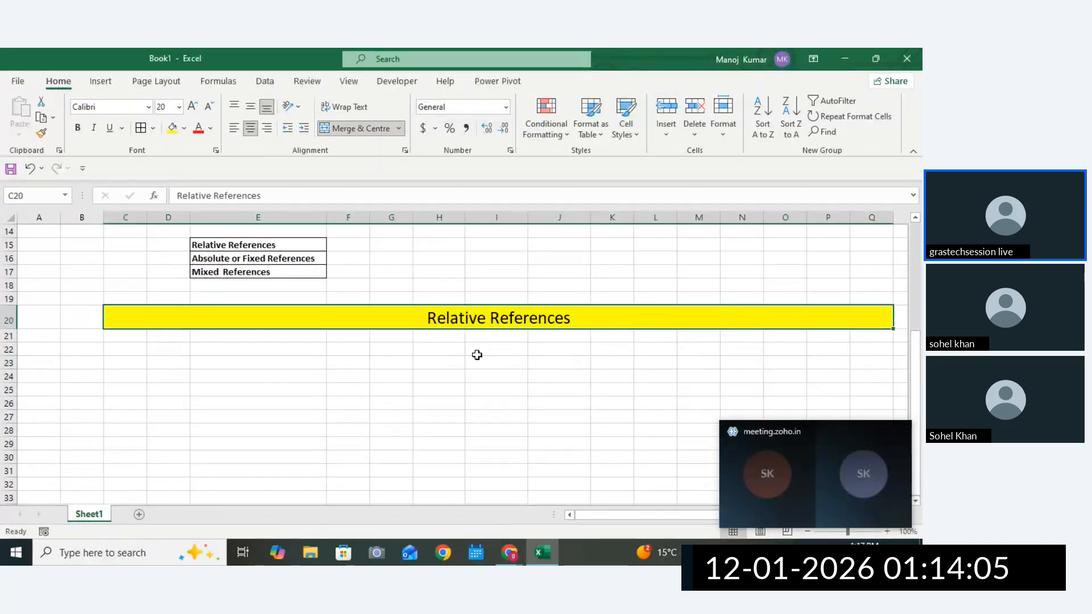
{"action": "left_click_drag", "start_coordinate": [321, 349], "coordinate": [787, 345]}
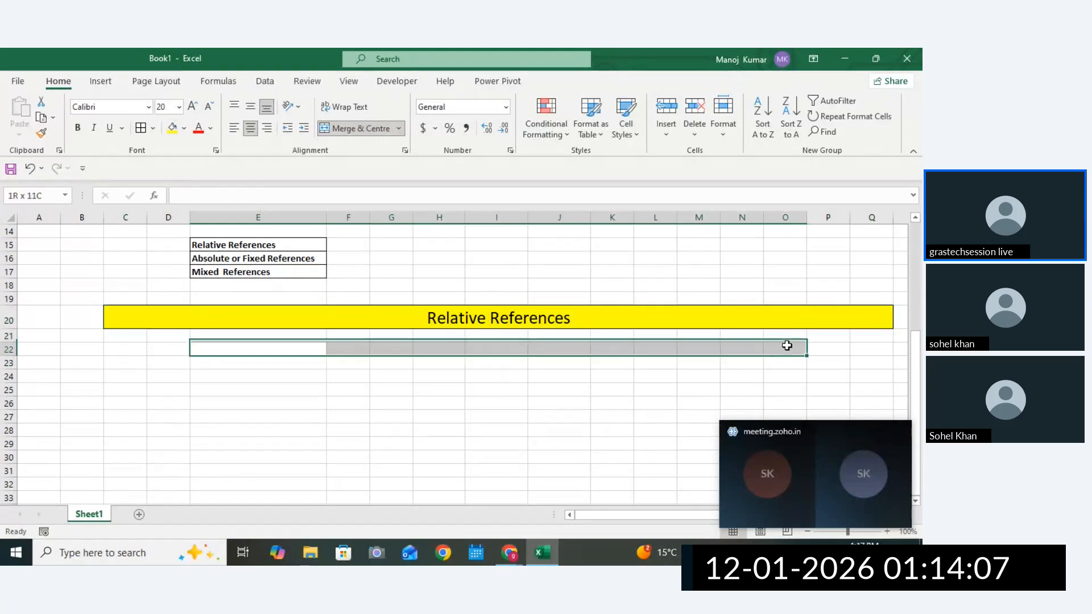
{"action": "left_click", "coordinate": [369, 134]}
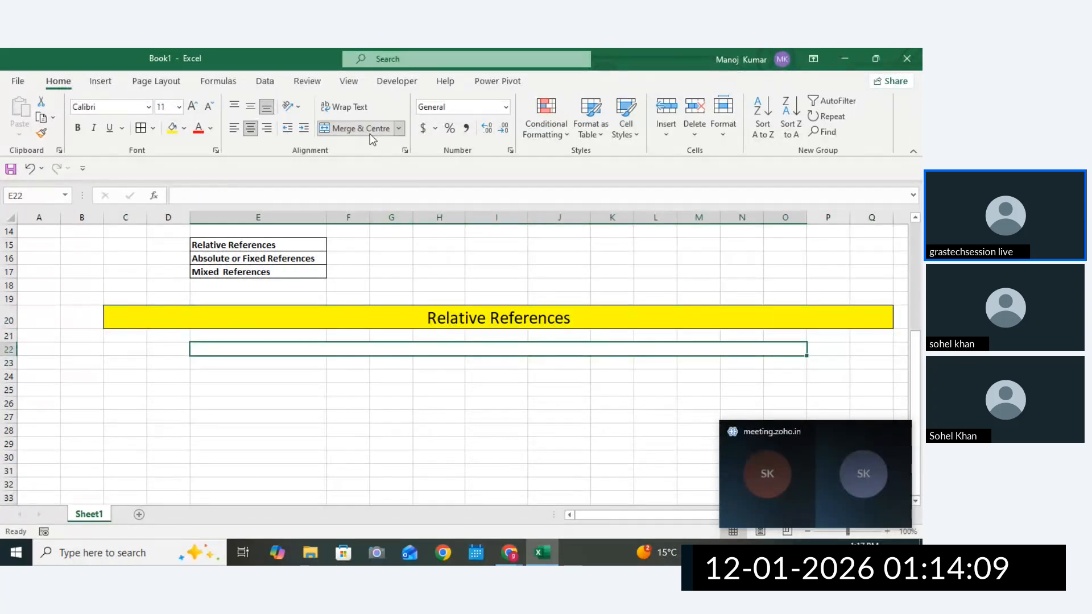
{"action": "double_click", "coordinate": [435, 348]}
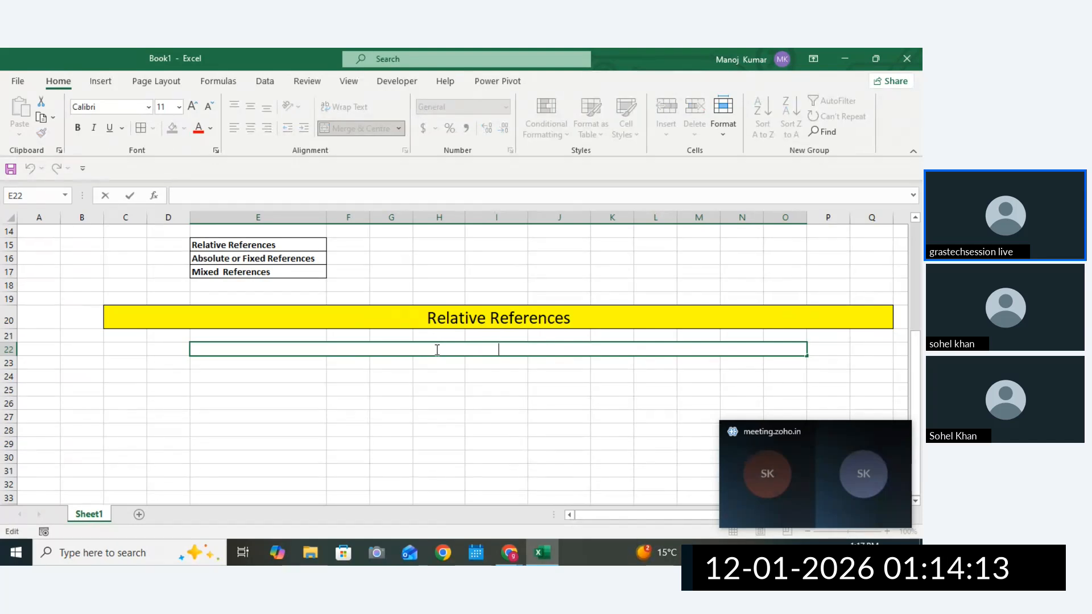
{"action": "left_click", "coordinate": [417, 387]}
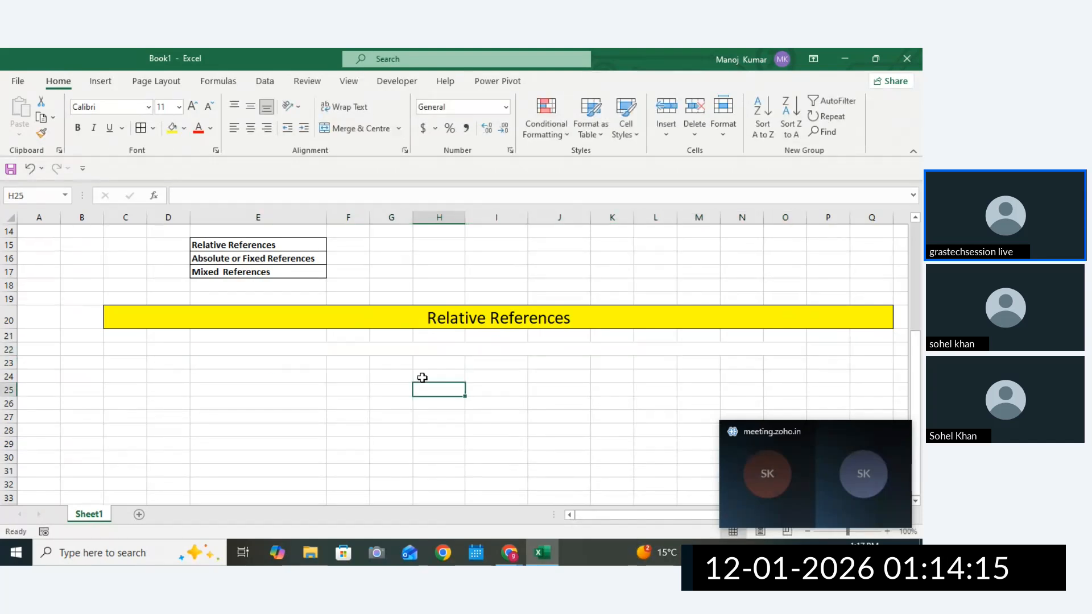
Enter the label "Copy" in cell H24.
{"action": "left_click", "coordinate": [423, 376]}
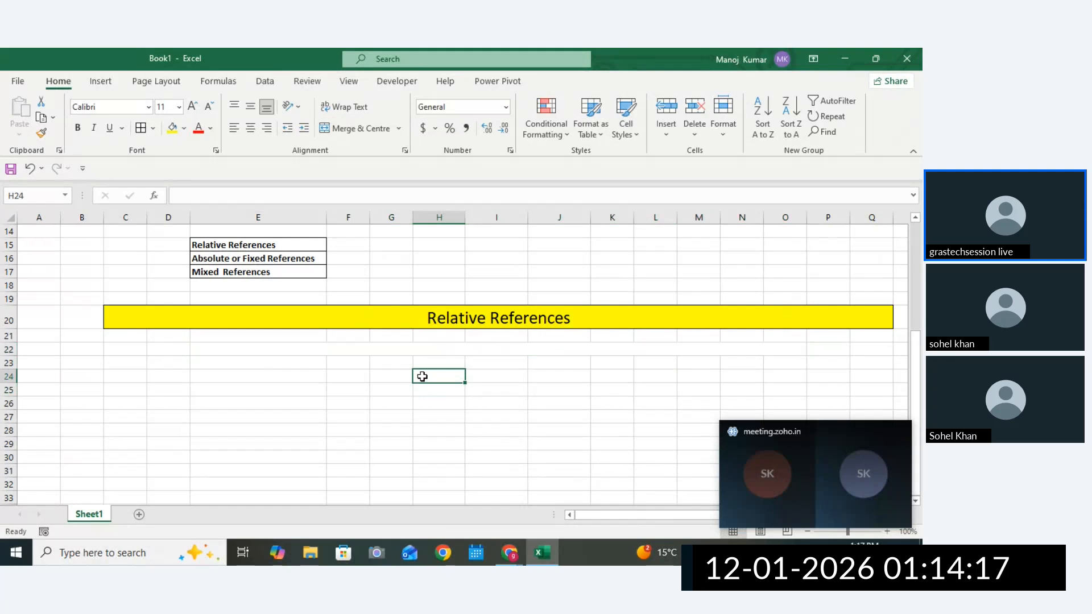
{"action": "type", "text": "Cop"}
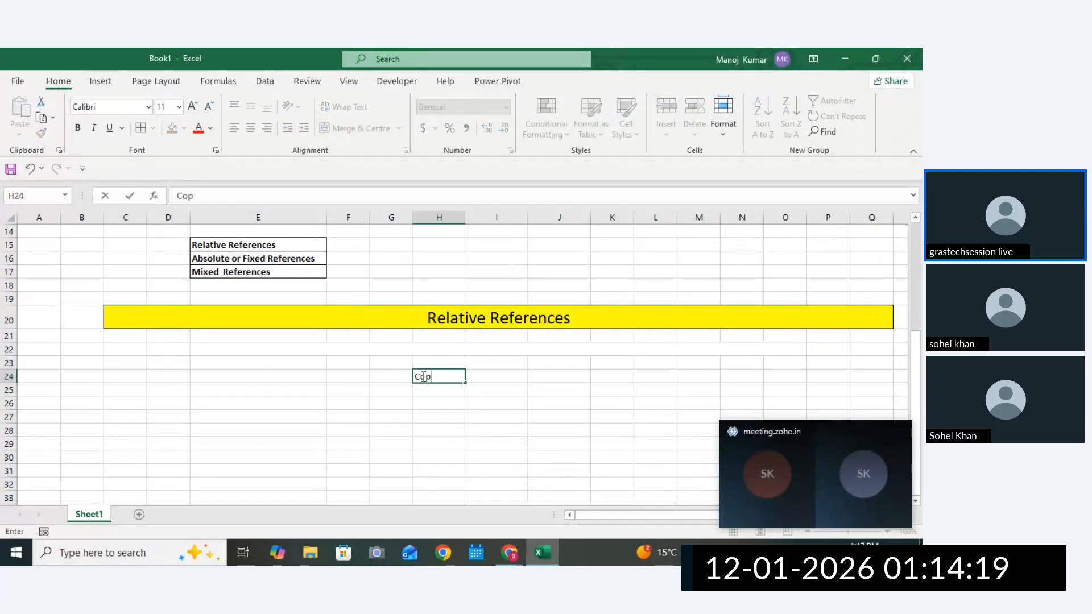
{"action": "type", "text": "y pas"}
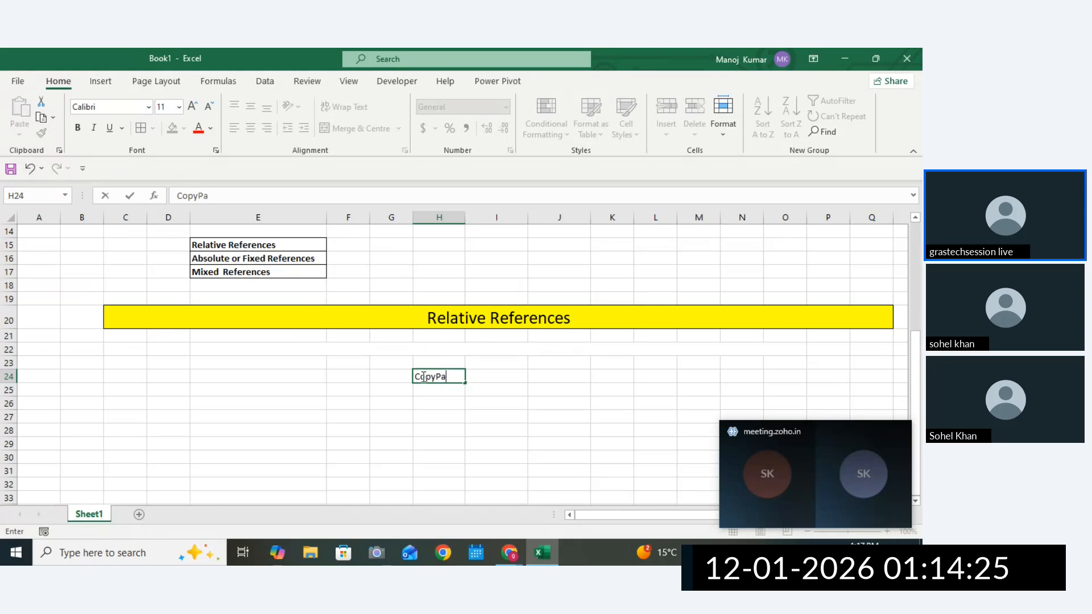
{"action": "key", "text": "BackSpace"}
{"action": "key", "text": "BackSpace"}
{"action": "left_click", "coordinate": [524, 453]}
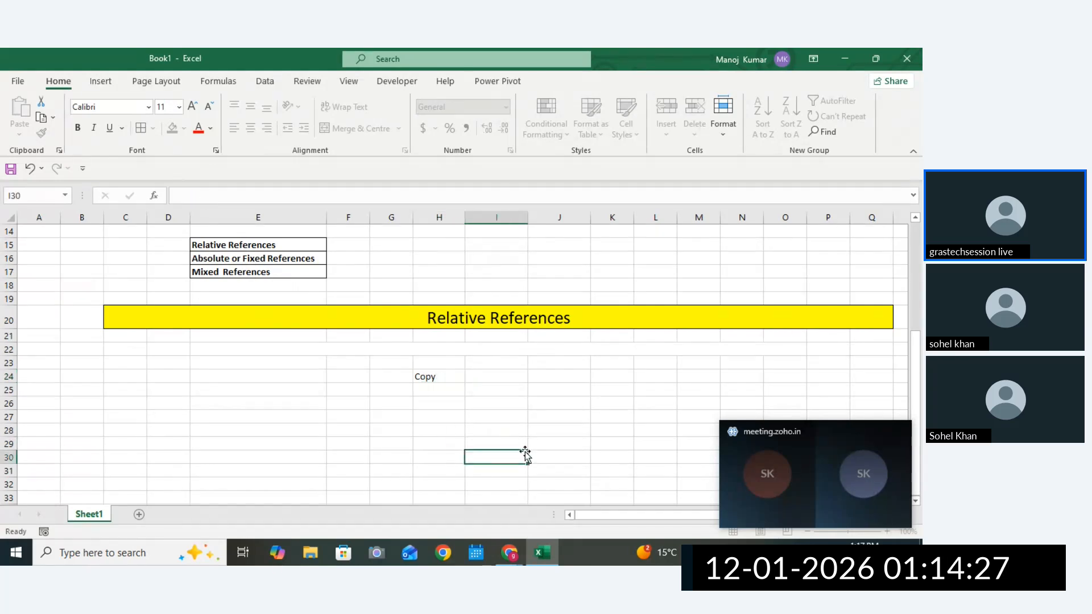
{"action": "left_click", "coordinate": [446, 388]}
{"action": "left_click", "coordinate": [487, 380]}
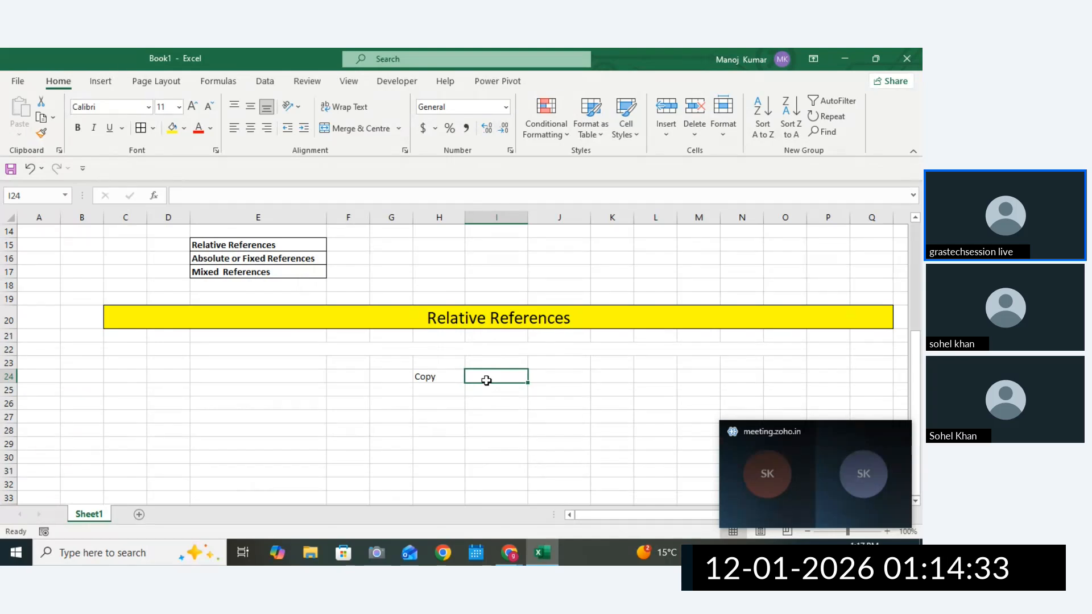
{"action": "type", "text": "Same STRUCUTRE"}
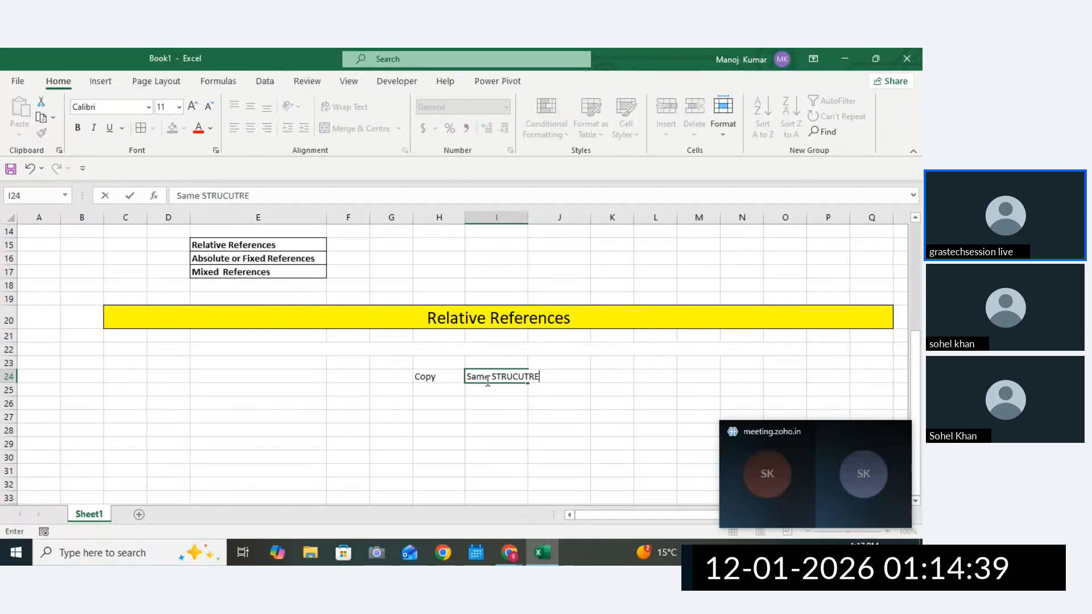
{"action": "key", "text": "BackSpace"}
{"action": "key", "text": "BackSpace"}
{"action": "key", "text": "BackSpace"}
{"action": "key", "text": "BackSpace"}
{"action": "key", "text": "BackSpace"}
{"action": "key", "text": "BackSpace"}
{"action": "key", "text": "BackSpace"}
{"action": "key", "text": "BackSpace"}
{"action": "key", "text": "BackSpace"}
{"action": "key", "text": "BackSpace"}
{"action": "key", "text": "BackSpace"}
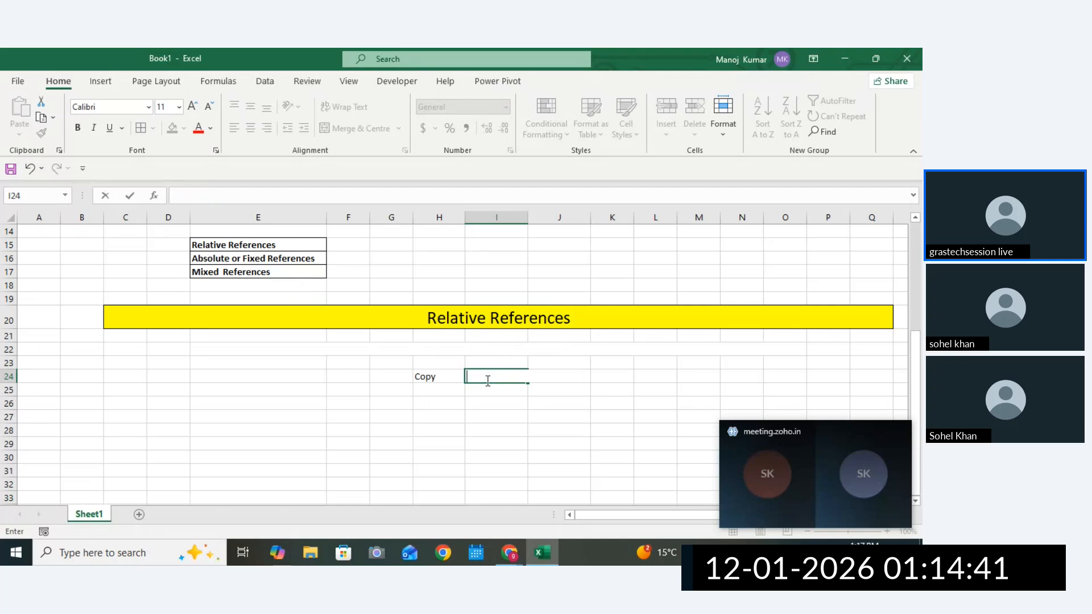
Move the "Copy" label from H24 to cell E24 and widen column F.
{"action": "left_click", "coordinate": [537, 395]}
{"action": "left_click", "coordinate": [436, 366]}
{"action": "left_click", "coordinate": [434, 375]}
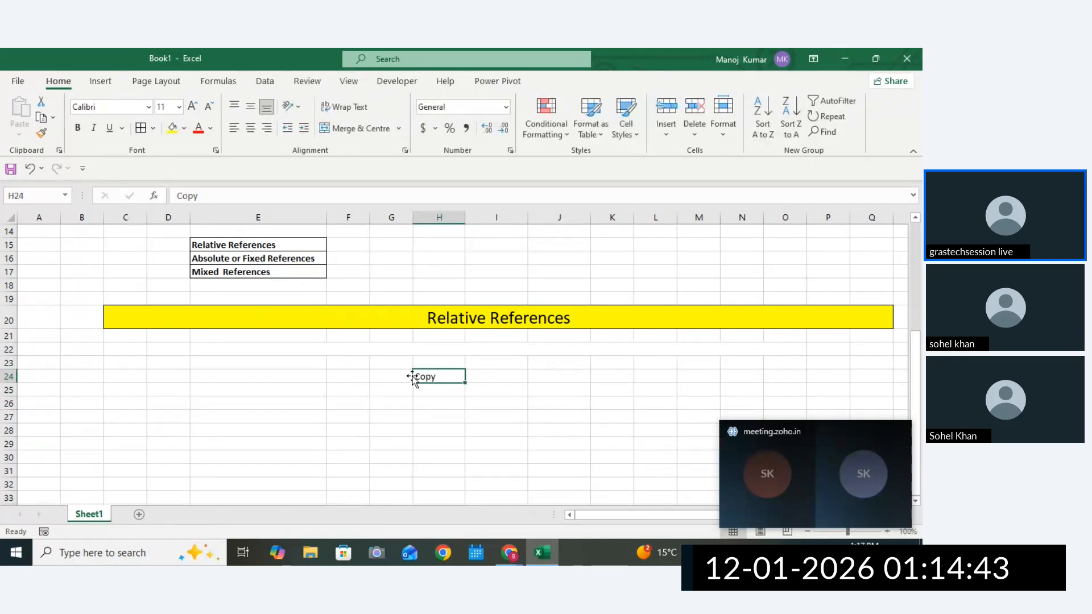
{"action": "left_click_drag", "start_coordinate": [414, 378], "coordinate": [297, 374]}
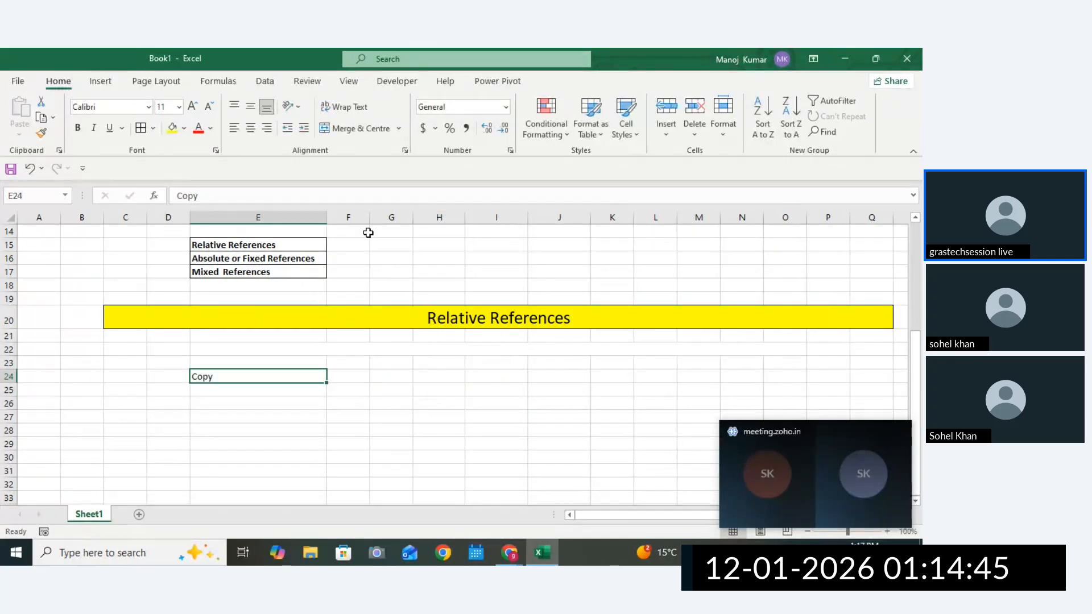
{"action": "left_click_drag", "start_coordinate": [370, 218], "coordinate": [430, 254]}
Enter "Same Structure" in cell F24 beside the "Copy" label.
{"action": "left_click", "coordinate": [359, 373]}
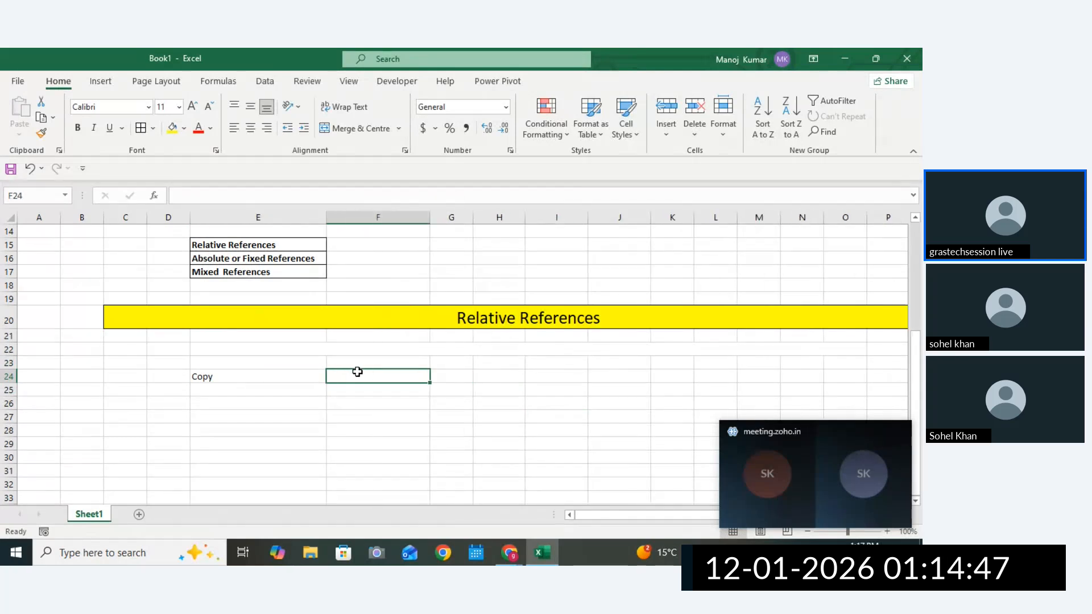
{"action": "type", "text": "s"}
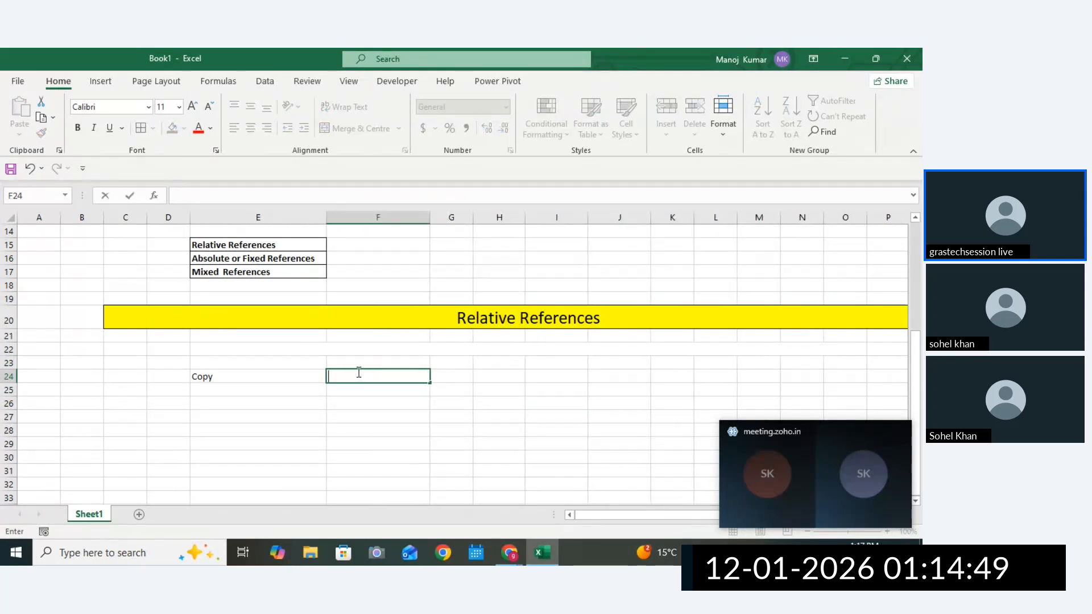
{"action": "type", "text": "s"}
{"action": "type", "text": "me "}
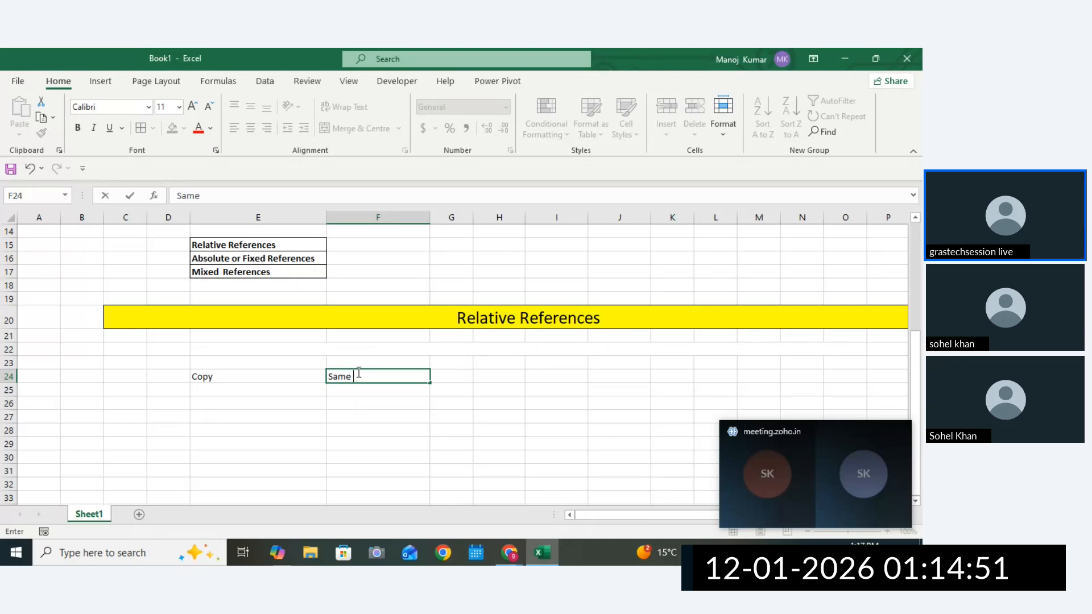
{"action": "type", "text": "Strucut"}
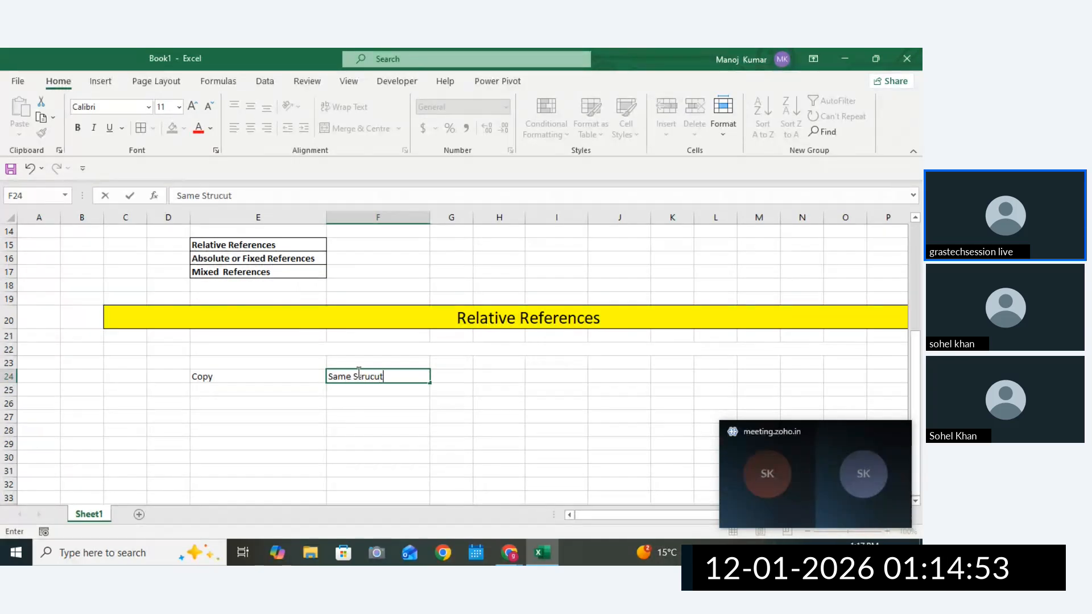
{"action": "key", "text": "BackSpace"}
{"action": "key", "text": "BackSpace"}
{"action": "type", "text": "ture"}
{"action": "key", "text": "Return"}
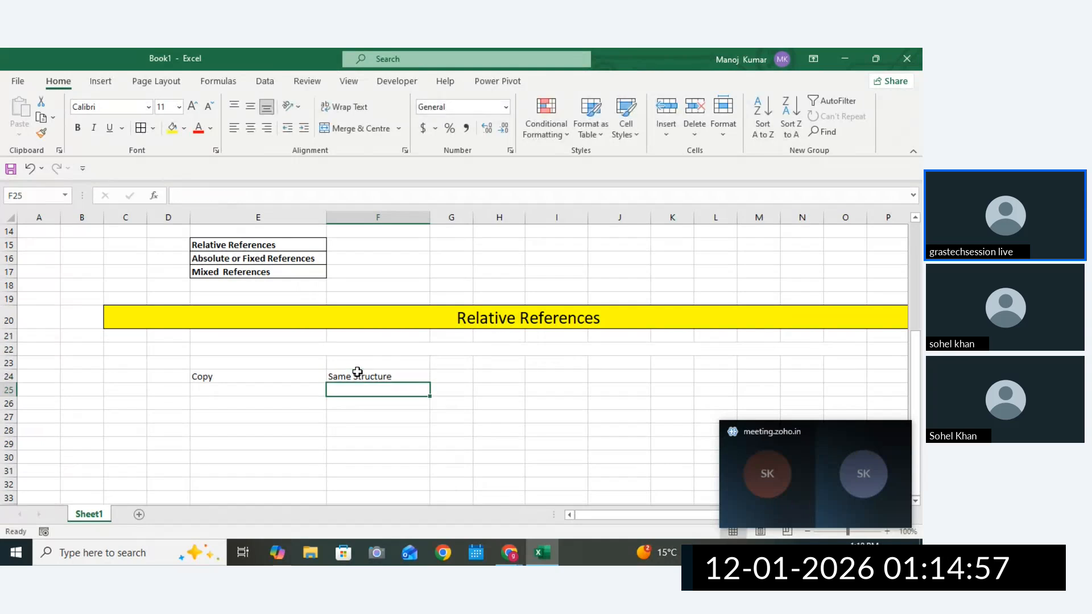
Enter "Update with New location" in cell F25 and widen column F slightly.
{"action": "type", "text": "Update "}
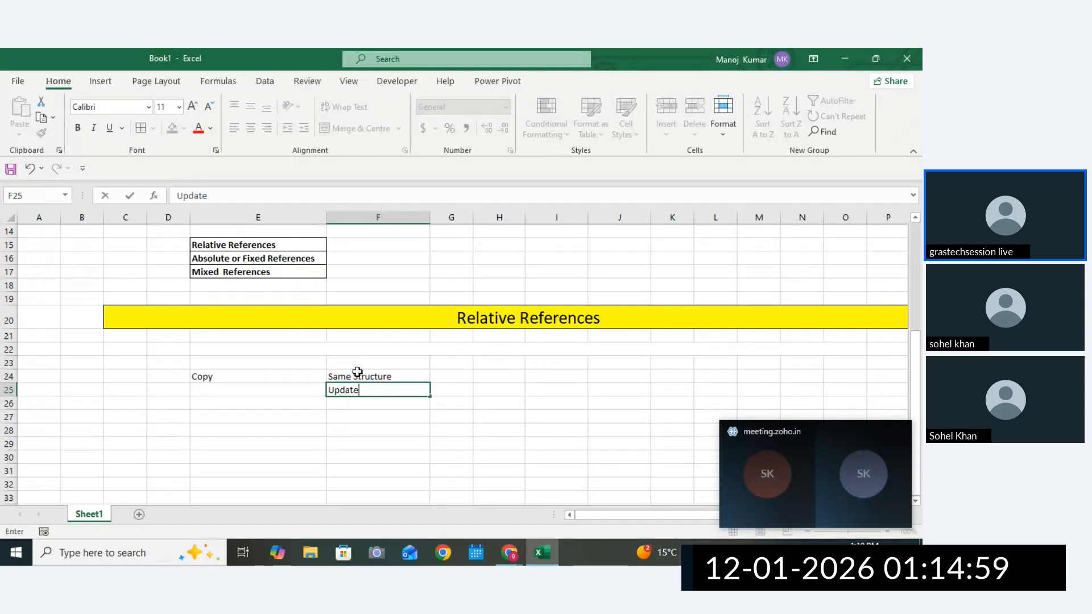
{"action": "type", "text": "wi"}
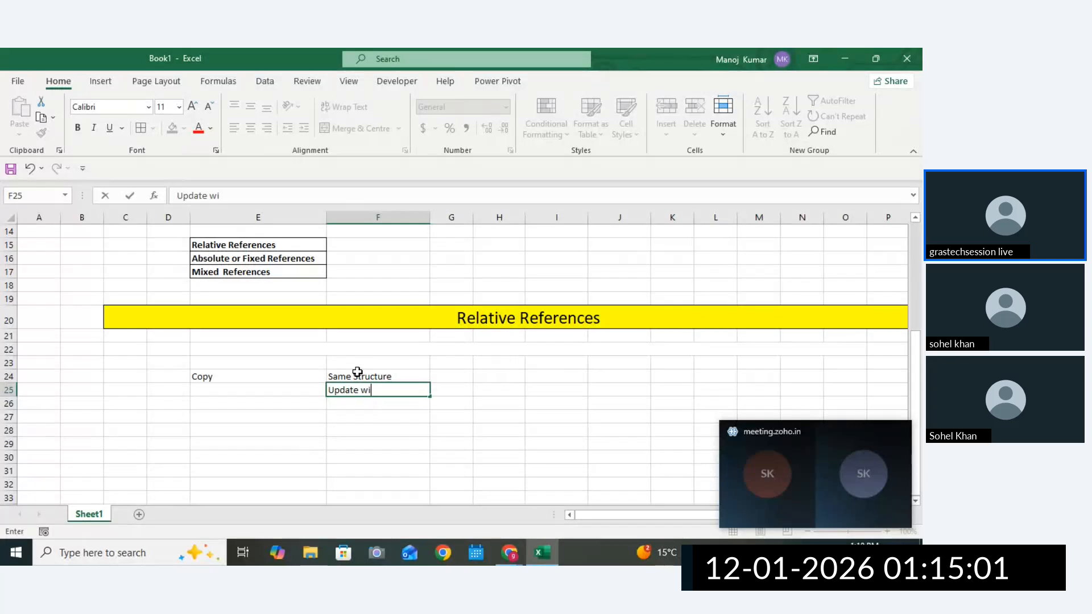
{"action": "type", "text": "th New location"}
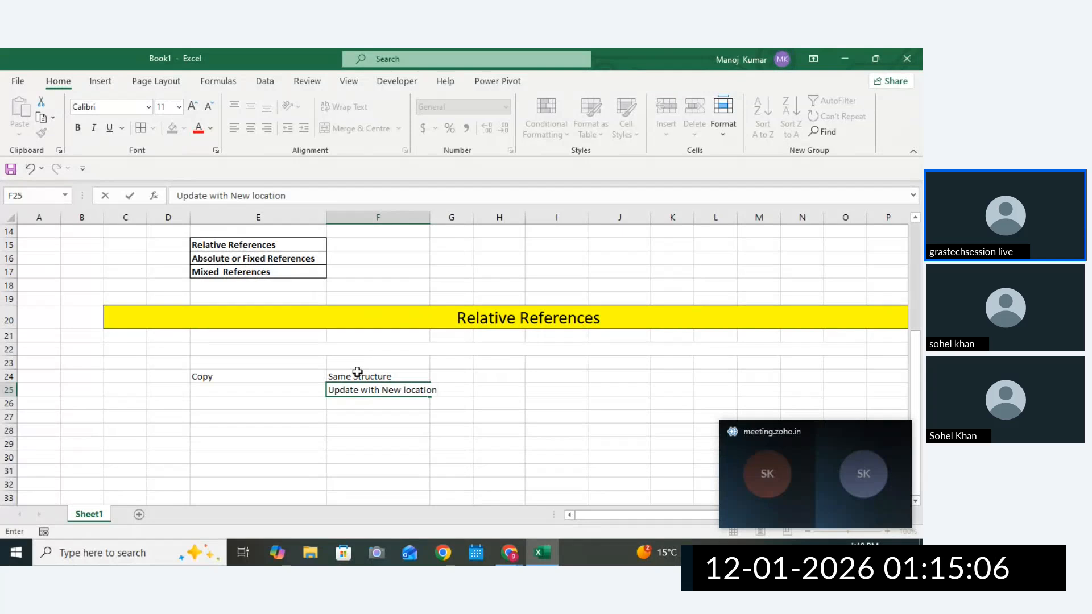
{"action": "left_click", "coordinate": [481, 416]}
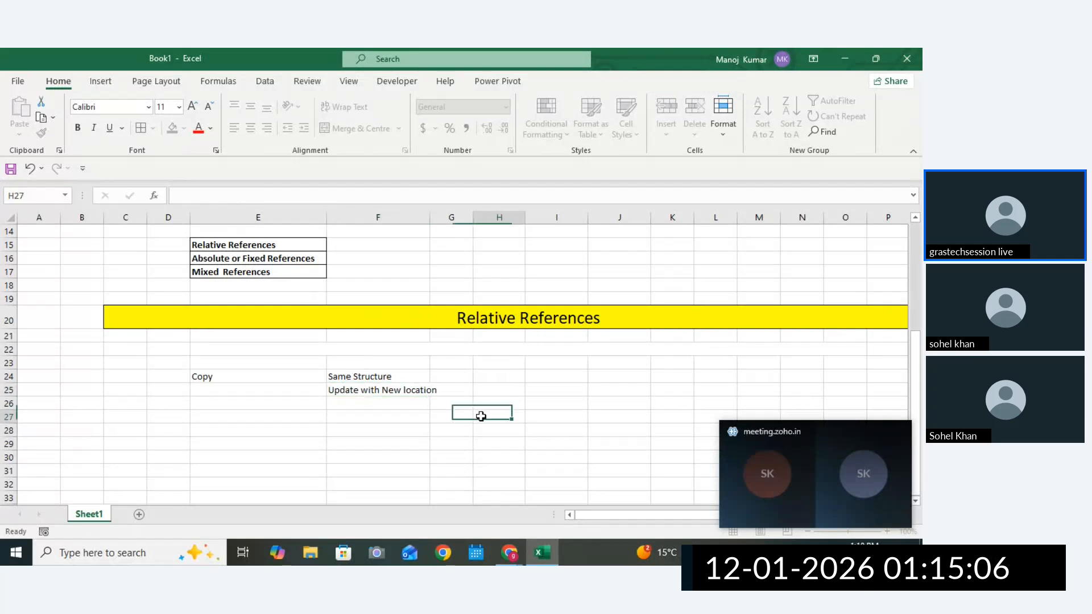
{"action": "double_click", "coordinate": [432, 218]}
{"action": "left_click_drag", "start_coordinate": [334, 377], "coordinate": [348, 390]}
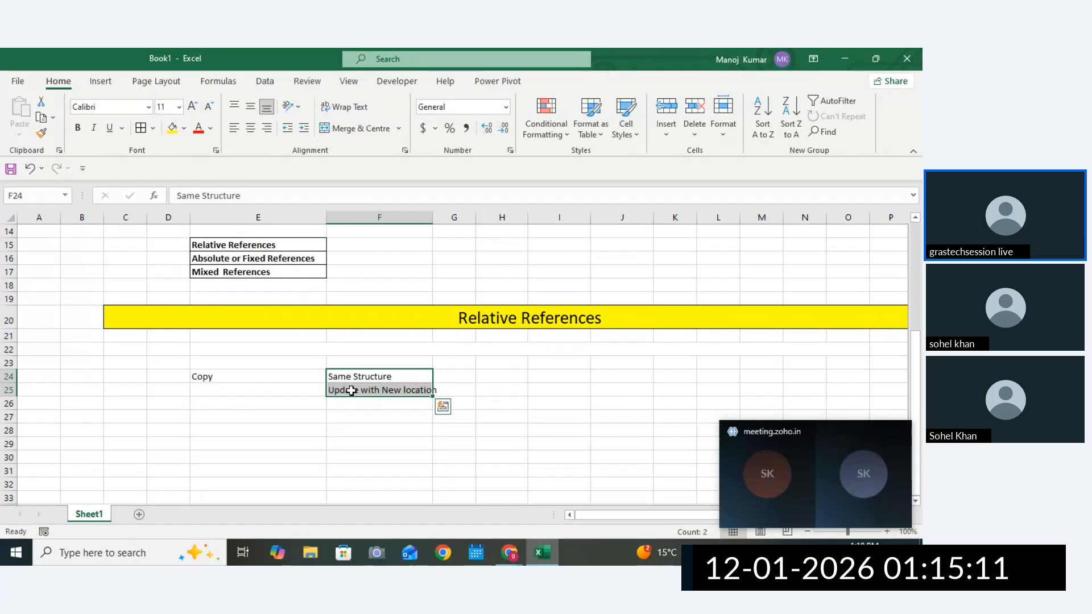
Extend the label in cell E24 to read "Copy and Paste".
{"action": "double_click", "coordinate": [269, 378]}
{"action": "type", "text": "a"}
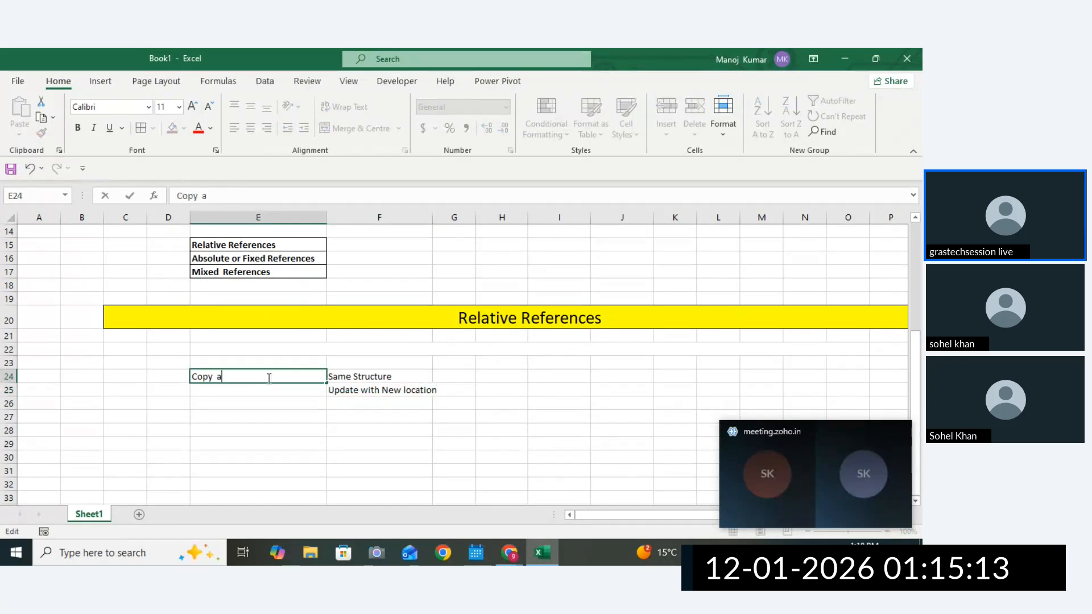
{"action": "type", "text": "nd pASTE"}
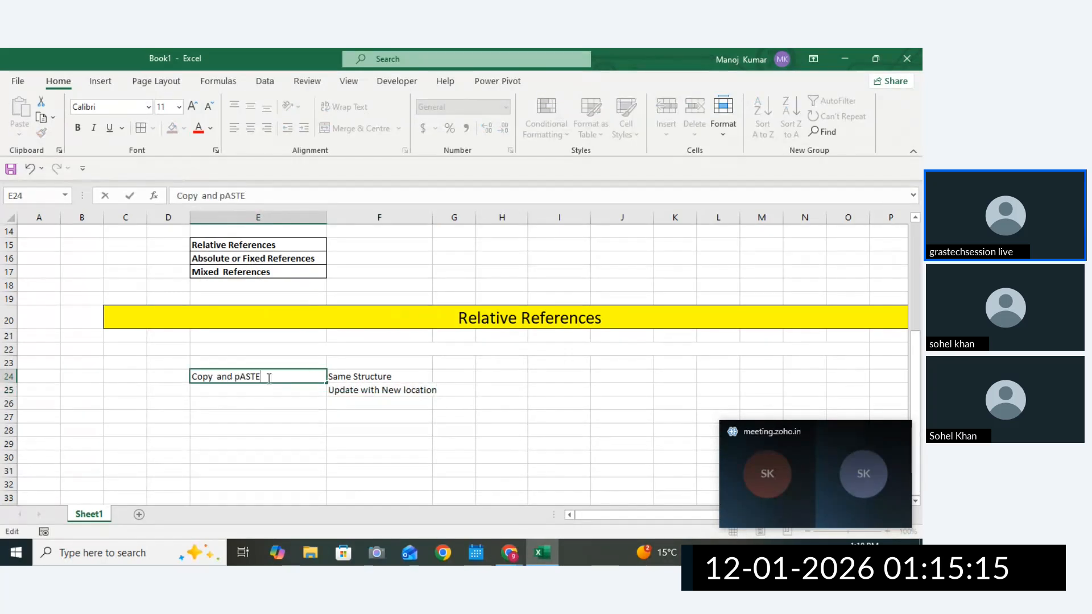
{"action": "left_click", "coordinate": [295, 430]}
{"action": "left_click", "coordinate": [248, 381]}
{"action": "left_click", "coordinate": [385, 387]}
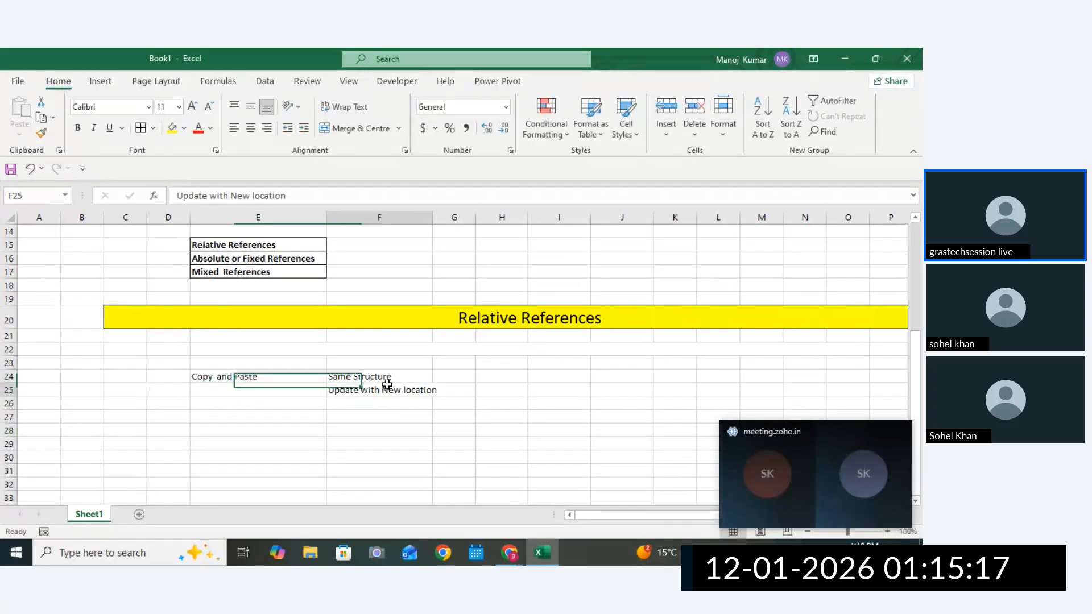
{"action": "left_click_drag", "start_coordinate": [384, 376], "coordinate": [376, 386]}
{"action": "left_click", "coordinate": [374, 380]}
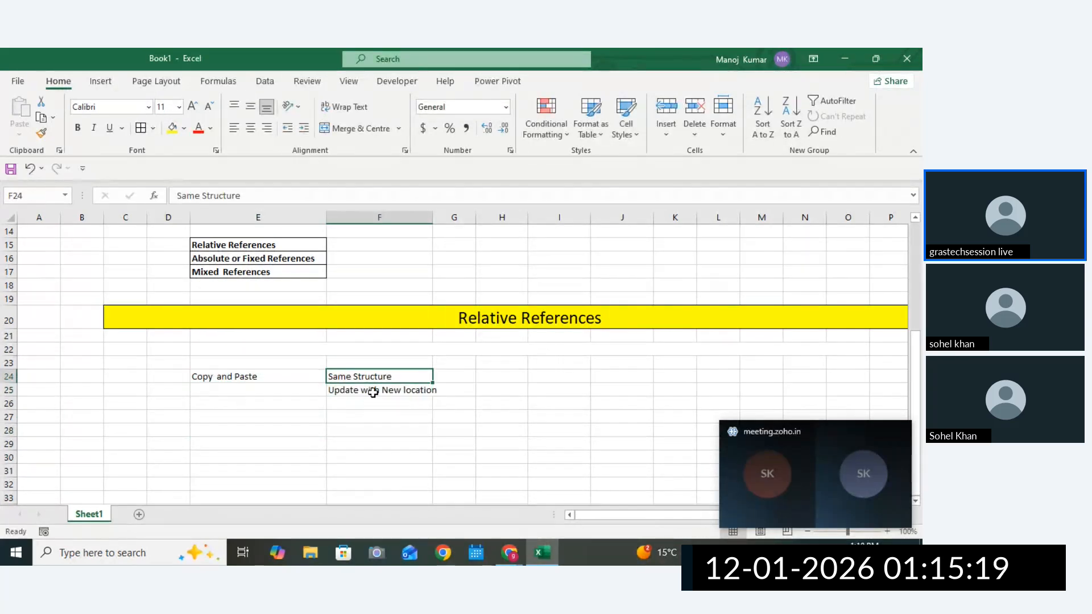
{"action": "left_click", "coordinate": [375, 388]}
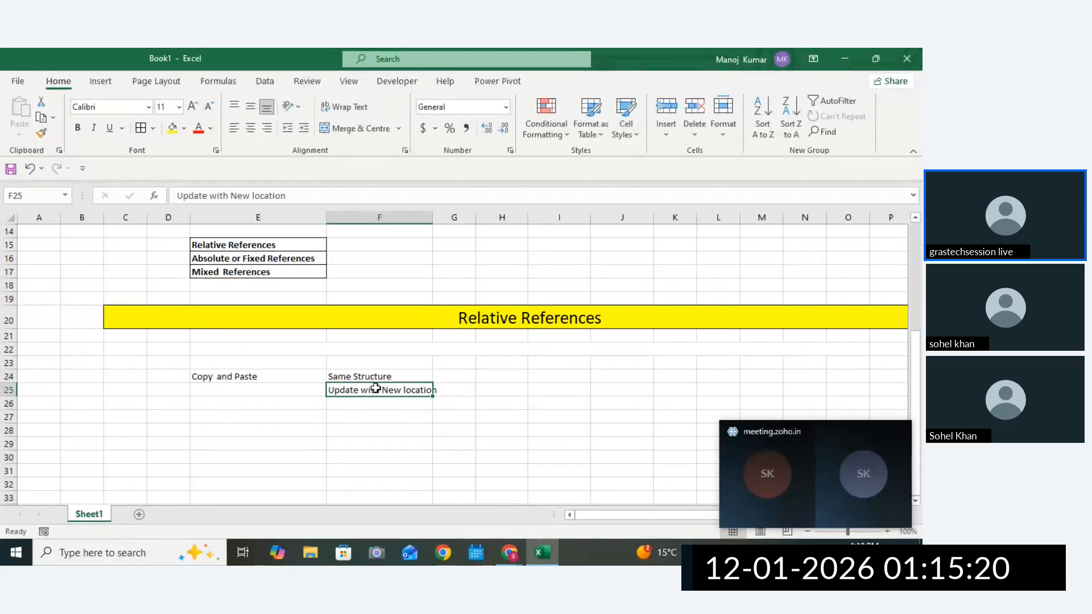
Insert the word "References" at the start of the text in cell F25.
{"action": "double_click", "coordinate": [331, 391]}
{"action": "type", "text": "Rfeneces"}
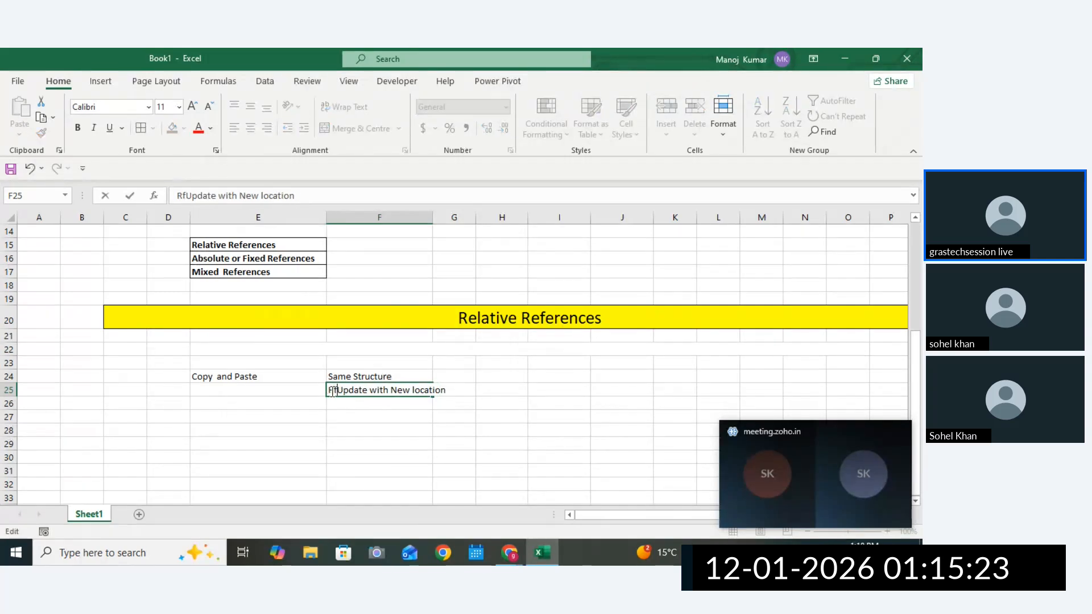
{"action": "type", "text": " woi"}
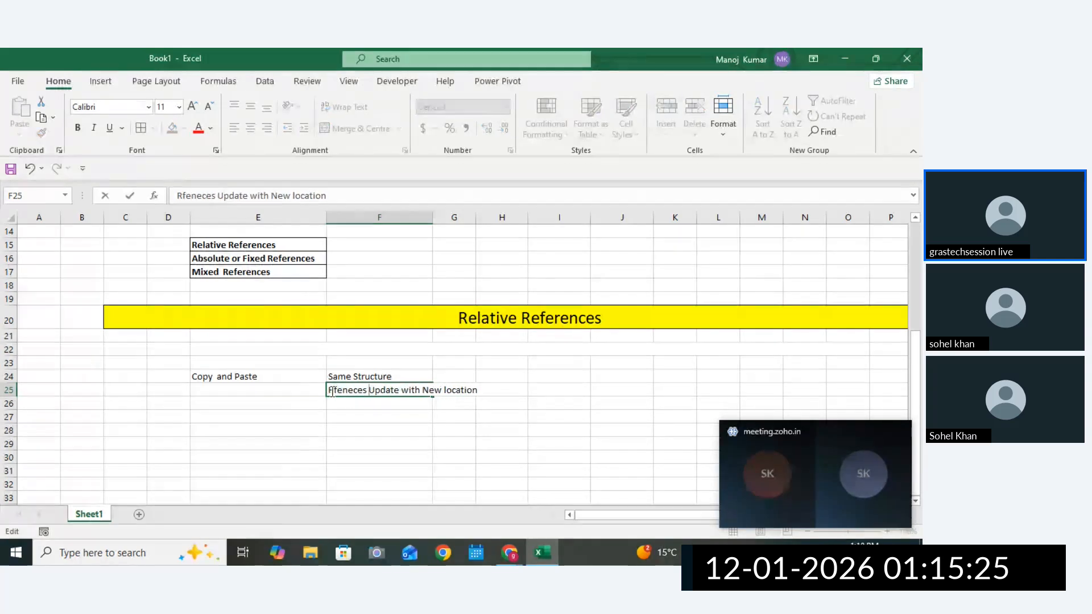
{"action": "type", "text": "ll"}
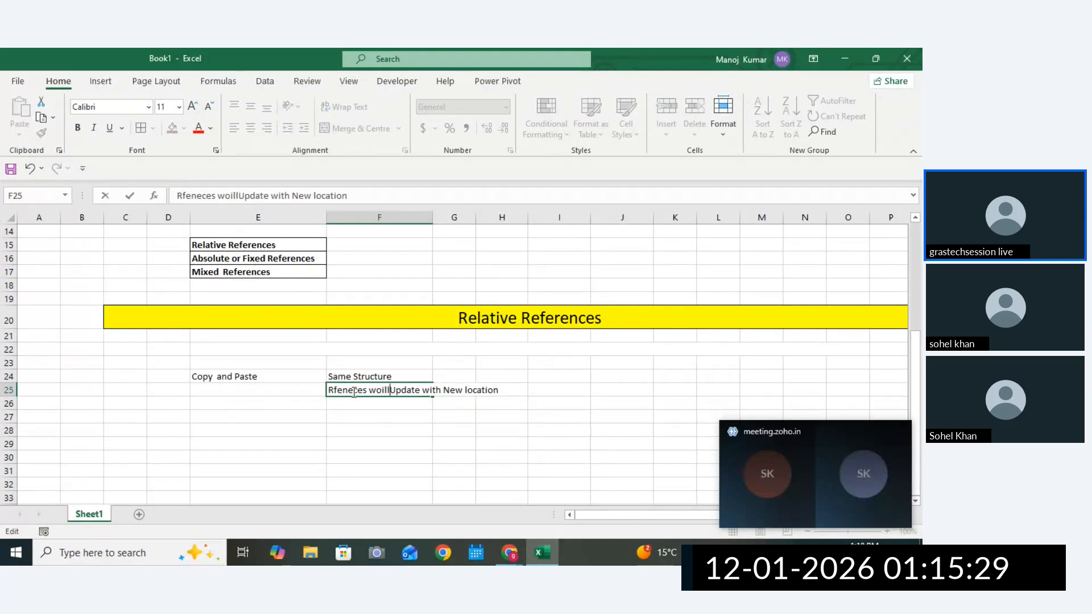
{"action": "key", "text": "BackSpace"}
{"action": "key", "text": "BackSpace"}
{"action": "key", "text": "BackSpace"}
{"action": "key", "text": "BackSpace"}
{"action": "key", "text": "BackSpace"}
{"action": "key", "text": "BackSpace"}
{"action": "key", "text": "BackSpace"}
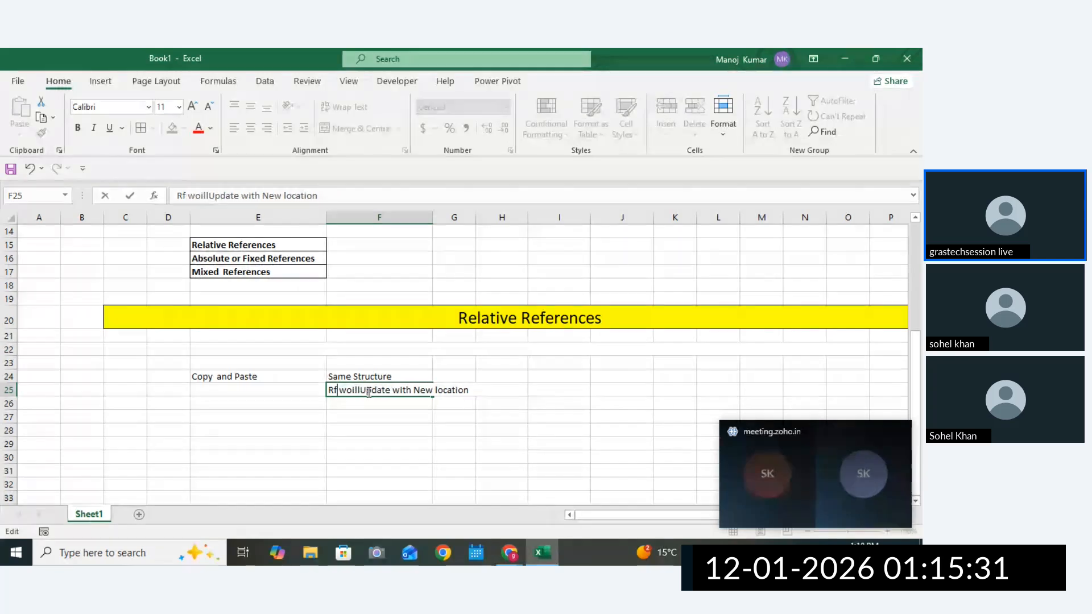
{"action": "type", "text": "efences"}
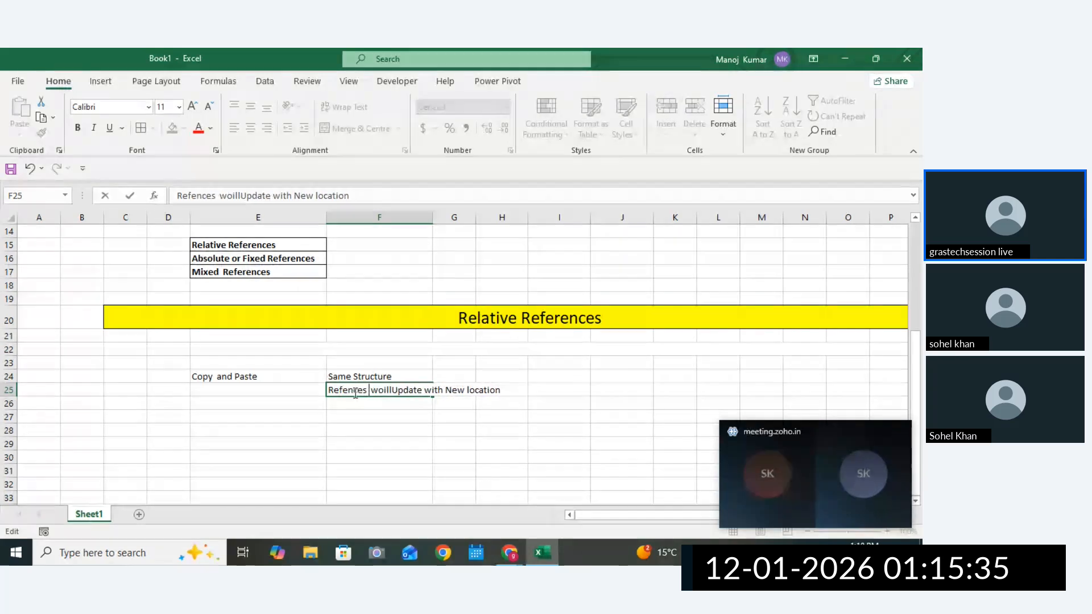
{"action": "left_click", "coordinate": [348, 390]}
{"action": "type", "text": "re"}
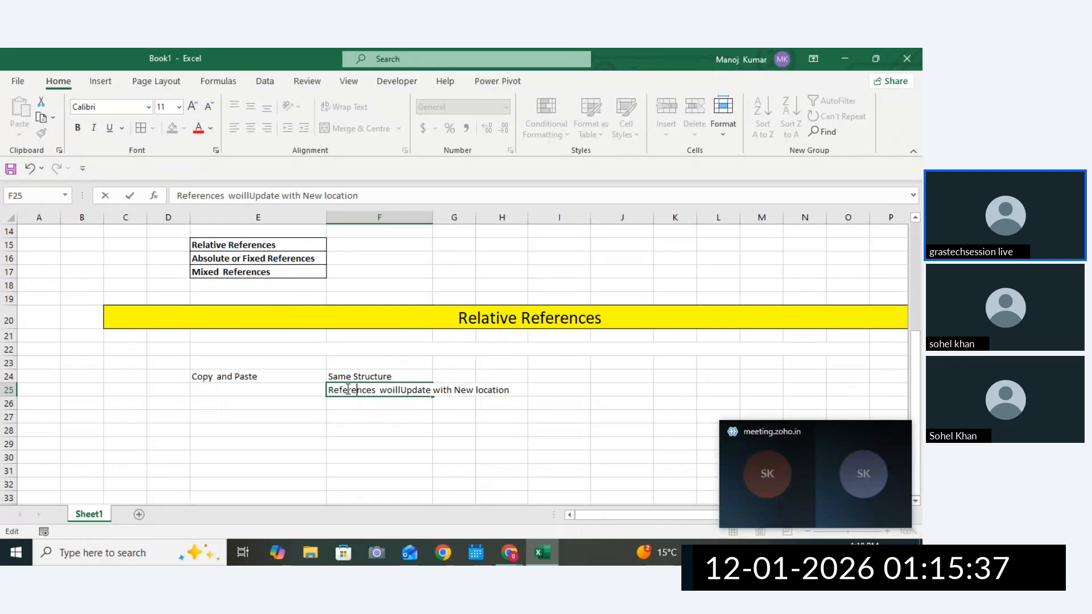
{"action": "key", "text": "Return"}
Correct the wording of cell F25 to read "References will Update with New location".
{"action": "left_click", "coordinate": [397, 388]}
{"action": "double_click", "coordinate": [392, 390]}
{"action": "key", "text": "BackSpace"}
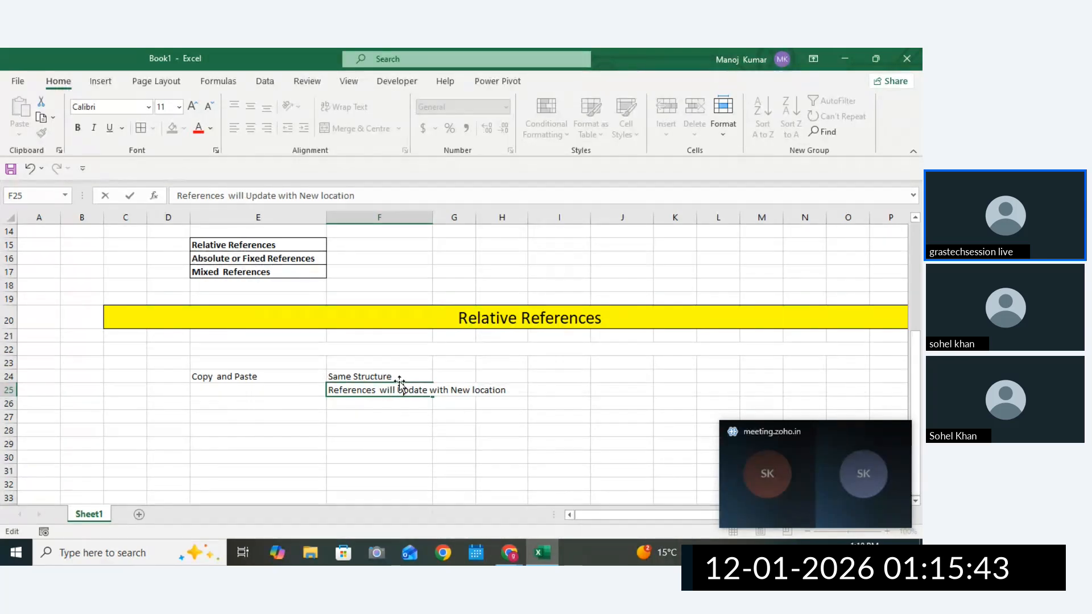
{"action": "left_click", "coordinate": [449, 429]}
Add a border around the merged cells E22:O22 and enter "same Strcure and update with new location" there.
{"action": "left_click_drag", "start_coordinate": [382, 416], "coordinate": [360, 403]}
{"action": "left_click_drag", "start_coordinate": [264, 348], "coordinate": [848, 348]}
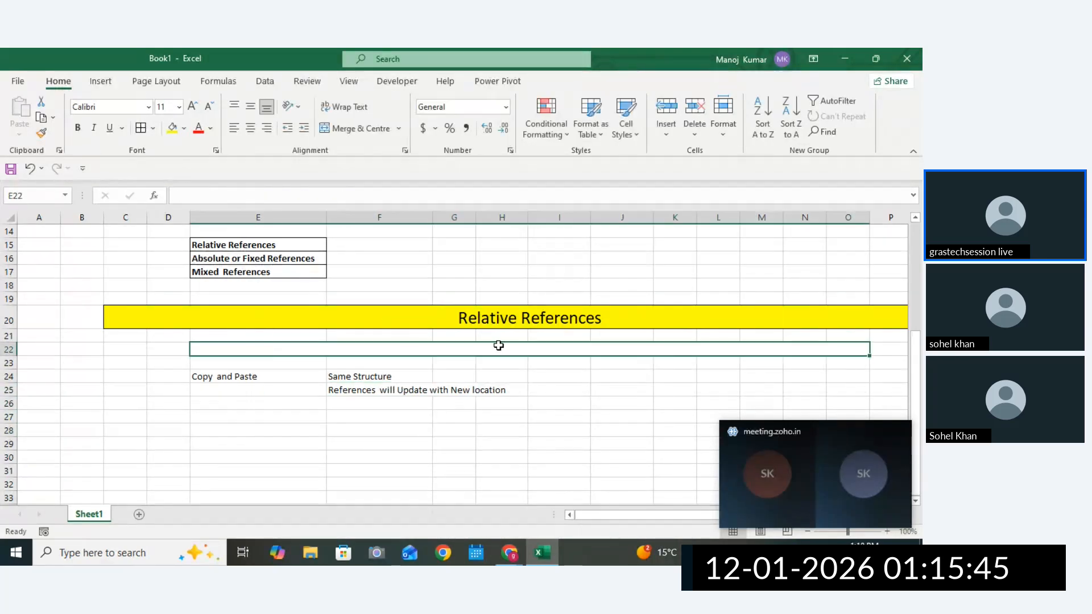
{"action": "left_click", "coordinate": [141, 128]}
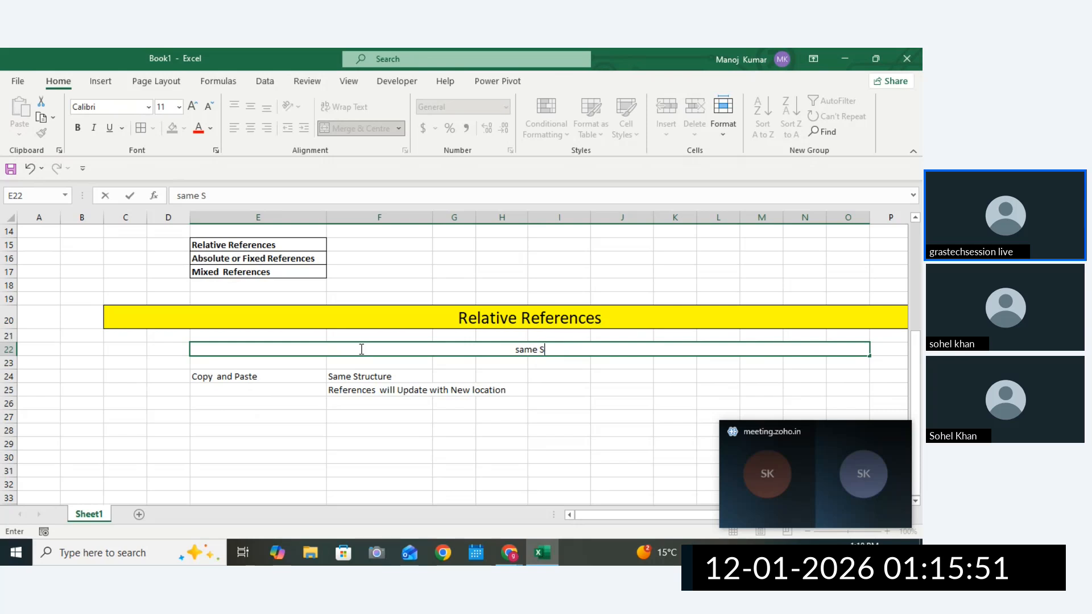
{"action": "type", "text": "rc"}
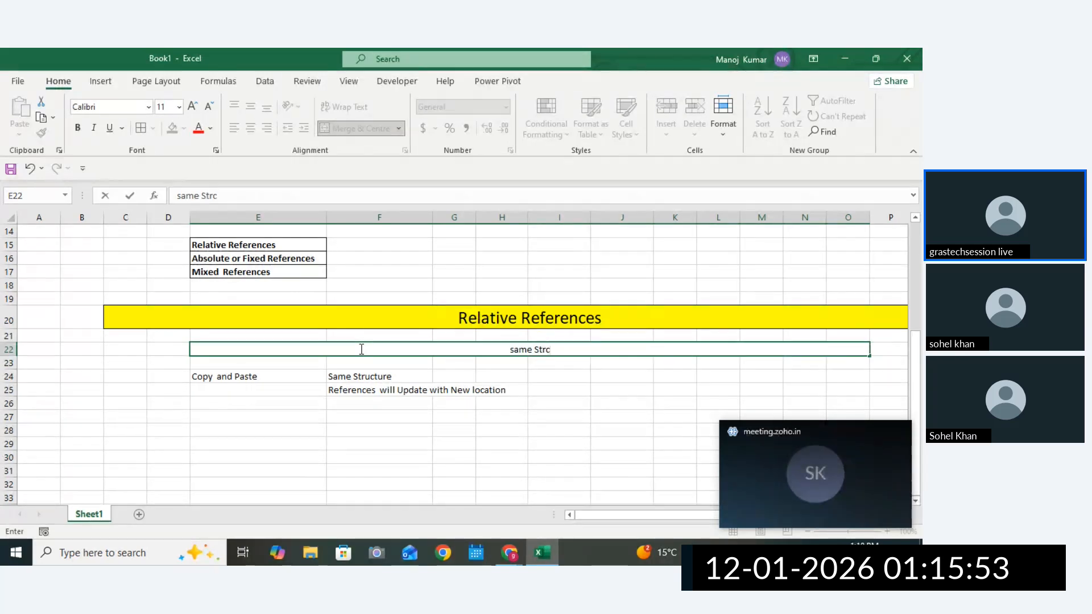
{"action": "type", "text": "ure and "}
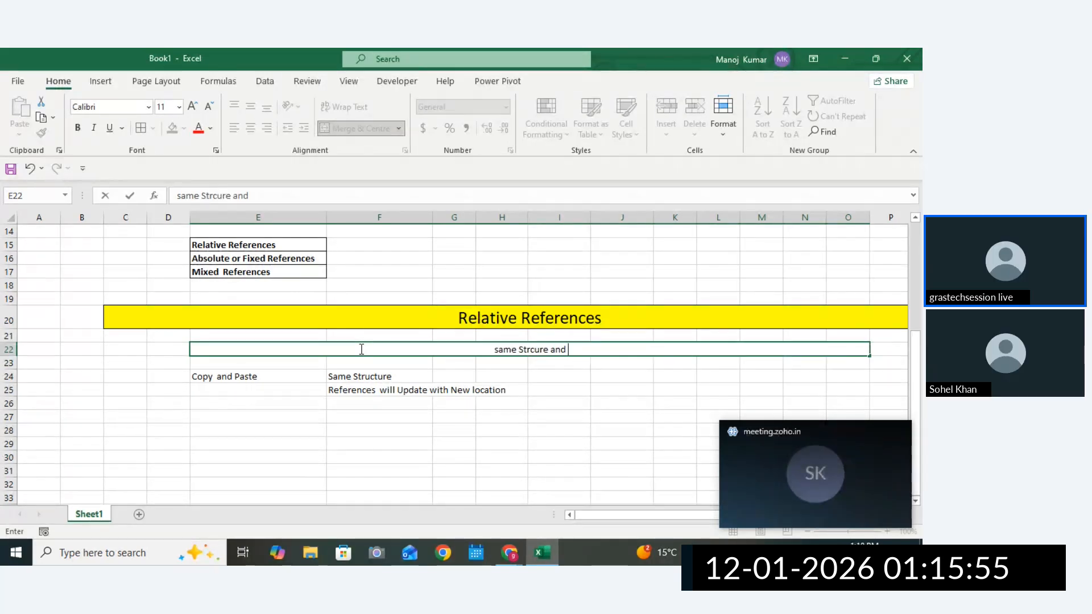
{"action": "type", "text": "update "}
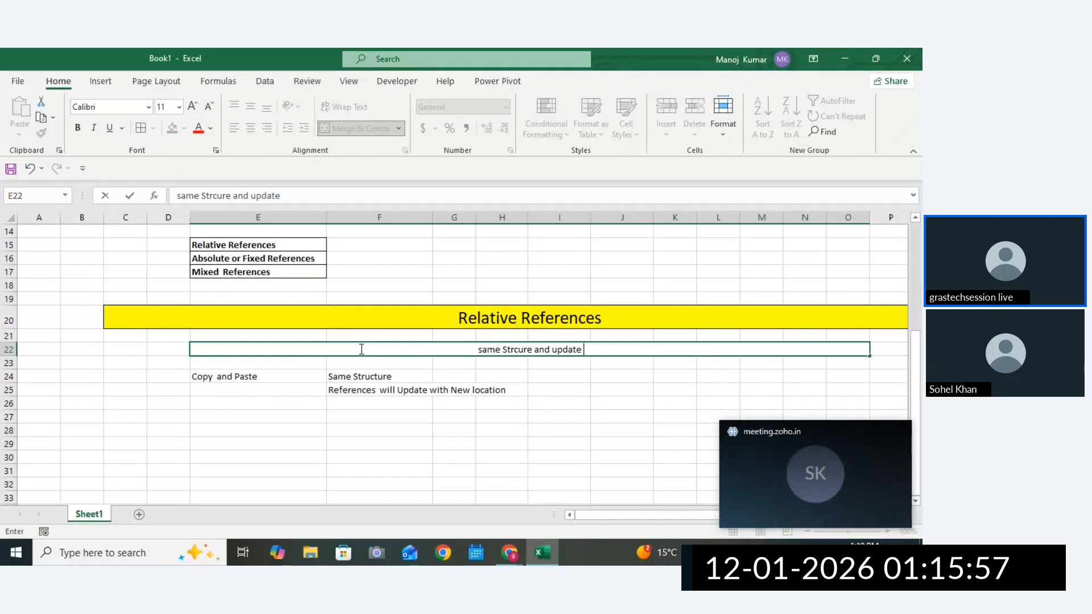
{"action": "type", "text": "with "}
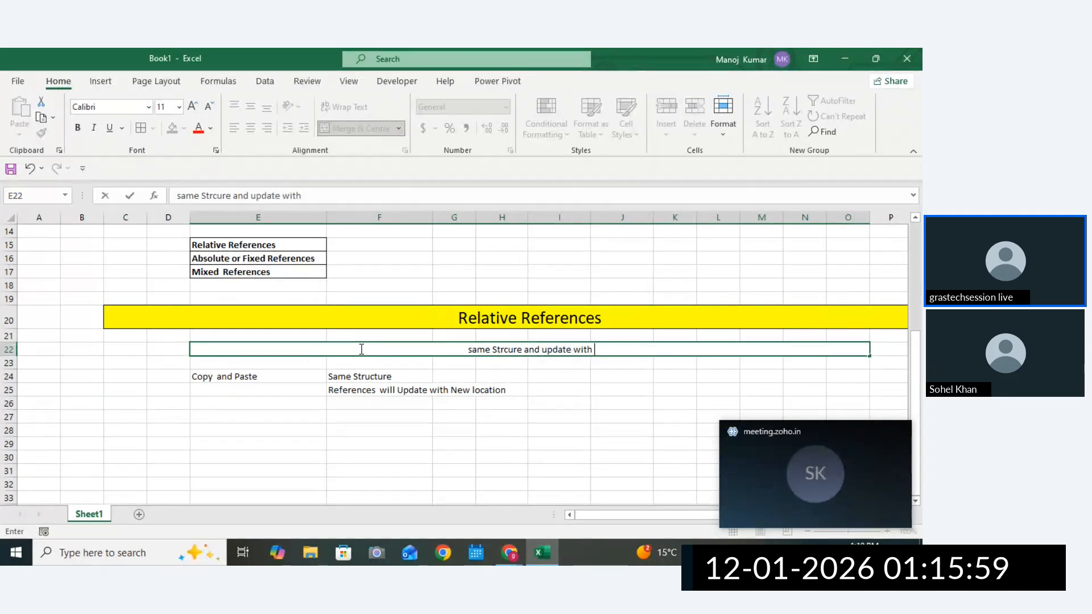
{"action": "type", "text": "new location"}
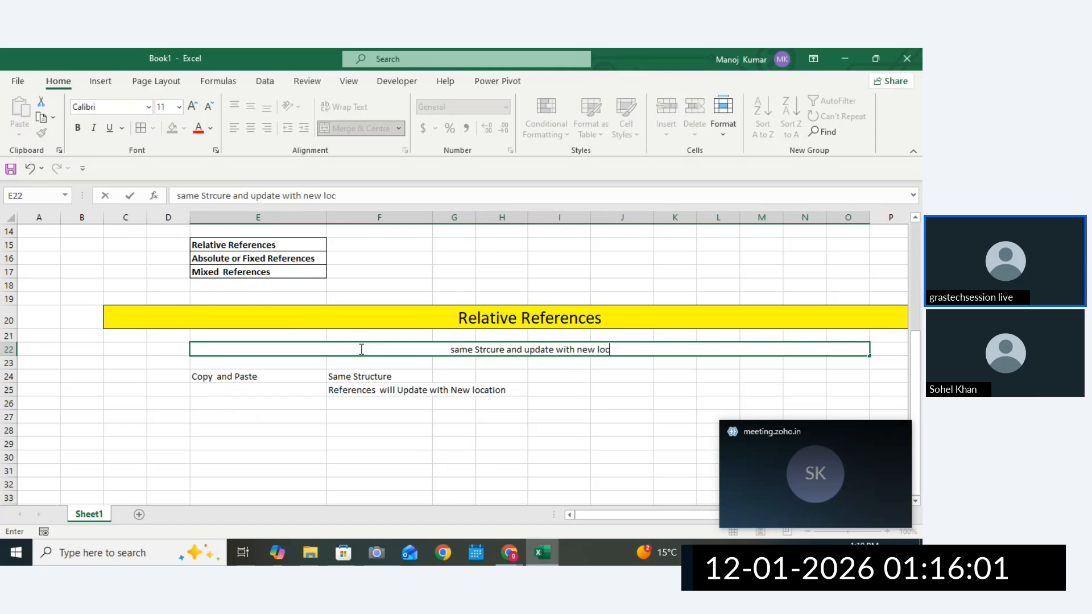
{"action": "left_click", "coordinate": [471, 442]}
{"action": "left_click", "coordinate": [412, 408]}
{"action": "left_click", "coordinate": [222, 447]}
{"action": "left_click", "coordinate": [180, 433]}
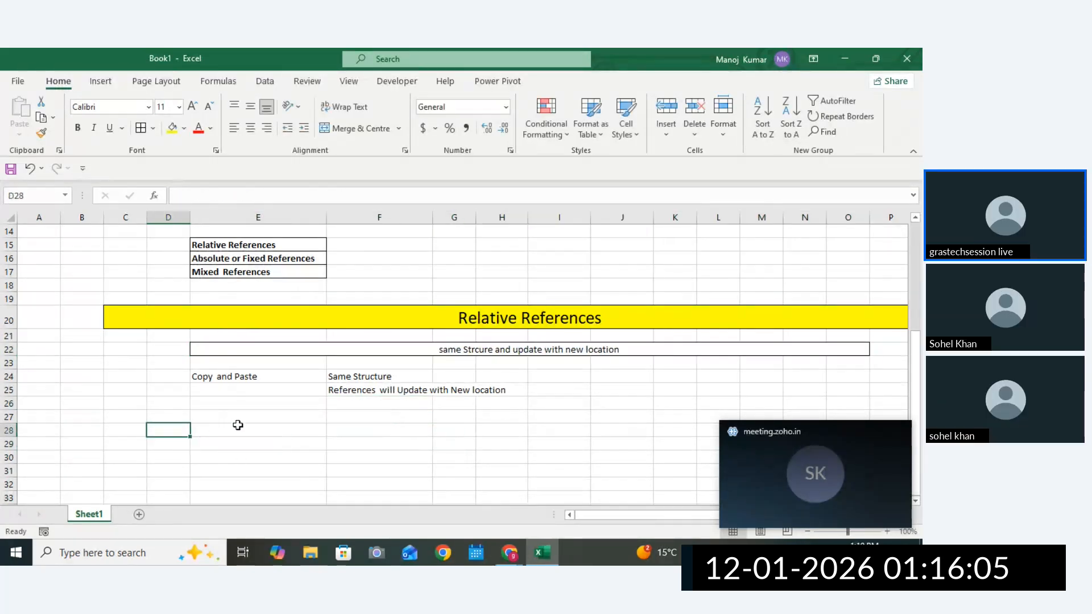
{"action": "left_click", "coordinate": [238, 426]}
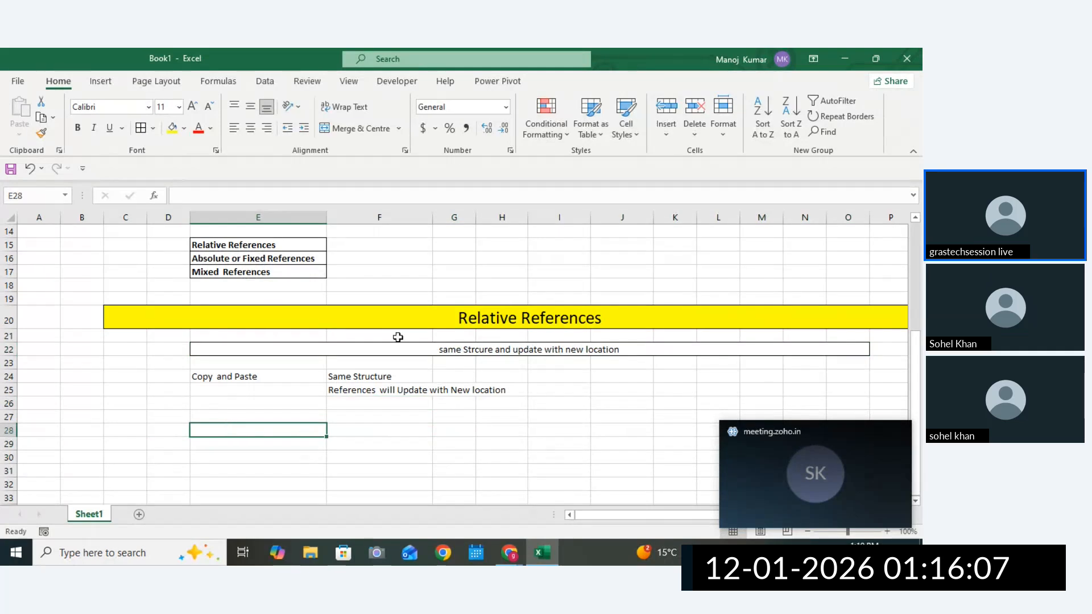
Copy the Qty example in cells G6:J10 and paste it at cell E27, below the Copy and Paste notes.
{"action": "left_click_drag", "start_coordinate": [916, 336], "coordinate": [918, 226]}
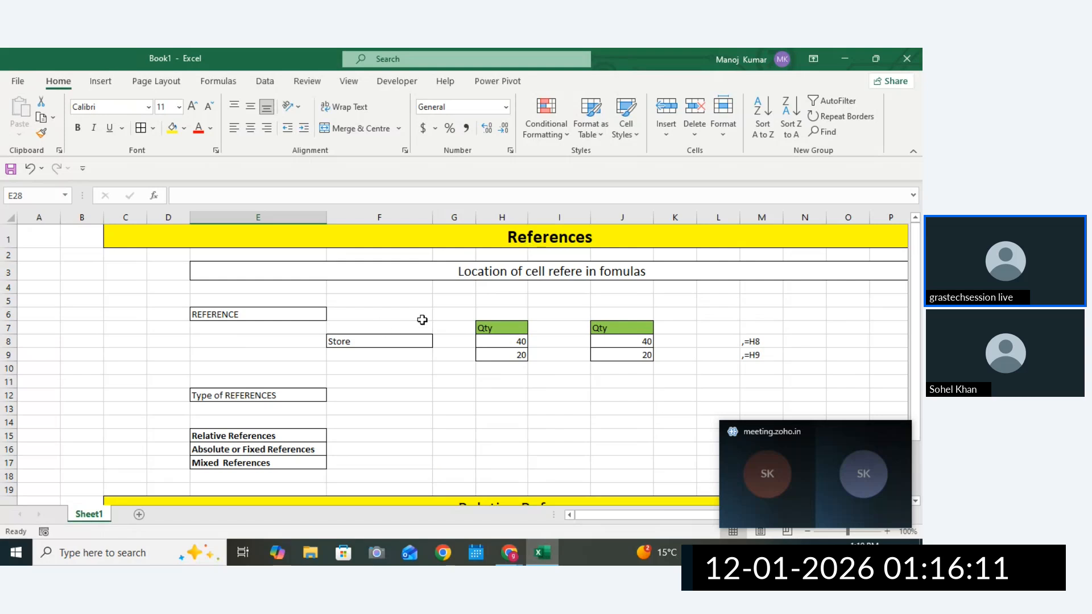
{"action": "left_click_drag", "start_coordinate": [439, 317], "coordinate": [640, 363]}
{"action": "key", "text": "ctrl+c"}
{"action": "left_click_drag", "start_coordinate": [917, 342], "coordinate": [918, 521]}
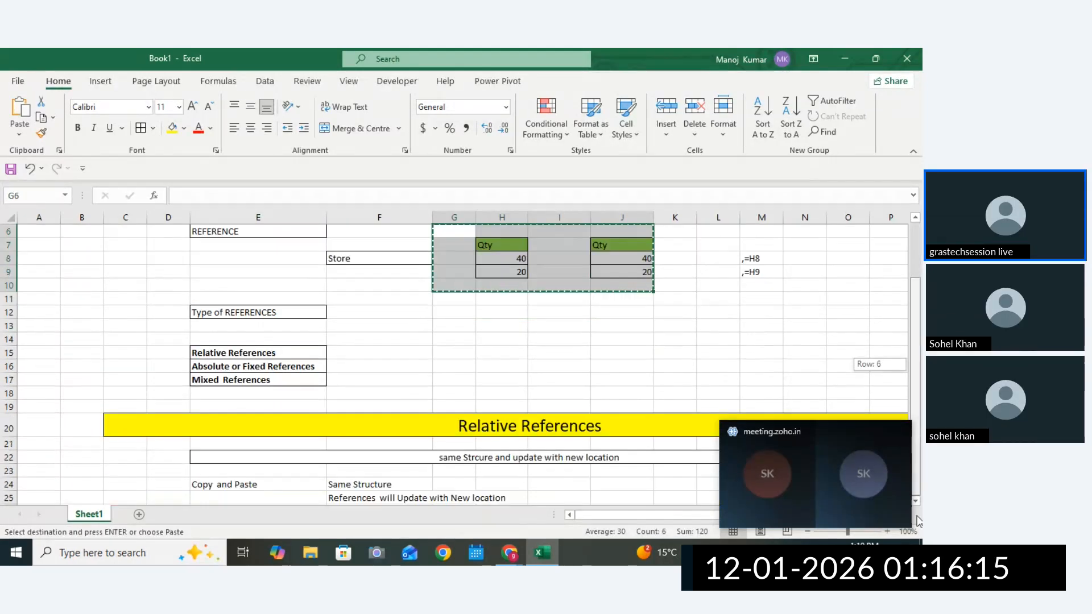
{"action": "scroll", "coordinate": [917, 512], "scroll_direction": "down", "scroll_amount": 4}
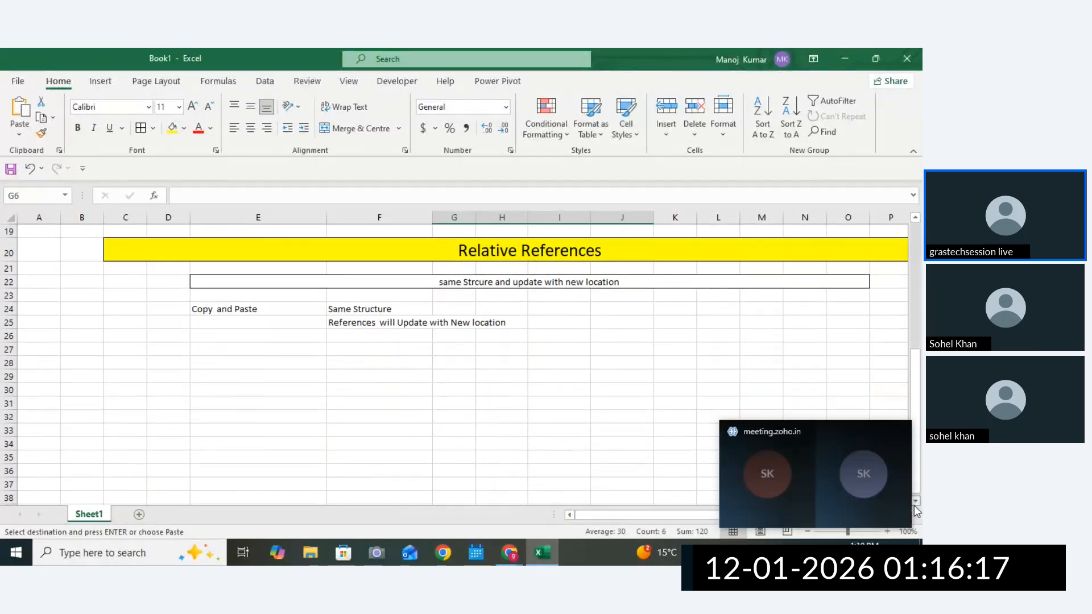
{"action": "scroll", "coordinate": [393, 321], "scroll_direction": "down", "scroll_amount": 1}
{"action": "left_click", "coordinate": [189, 315]}
{"action": "left_click", "coordinate": [211, 313]}
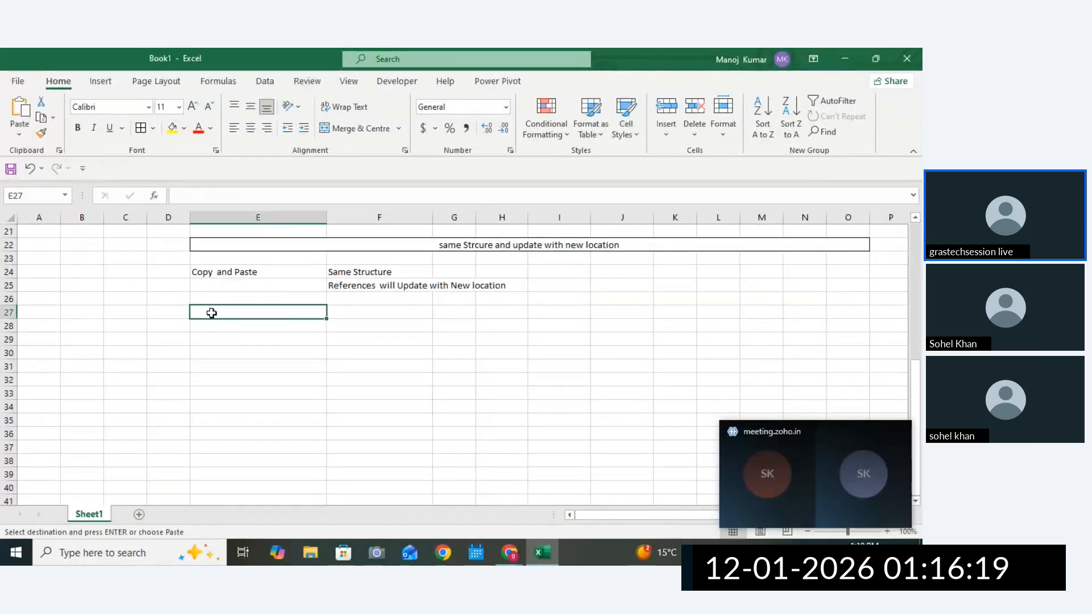
{"action": "key", "text": "ctrl+v"}
{"action": "left_click", "coordinate": [312, 350]}
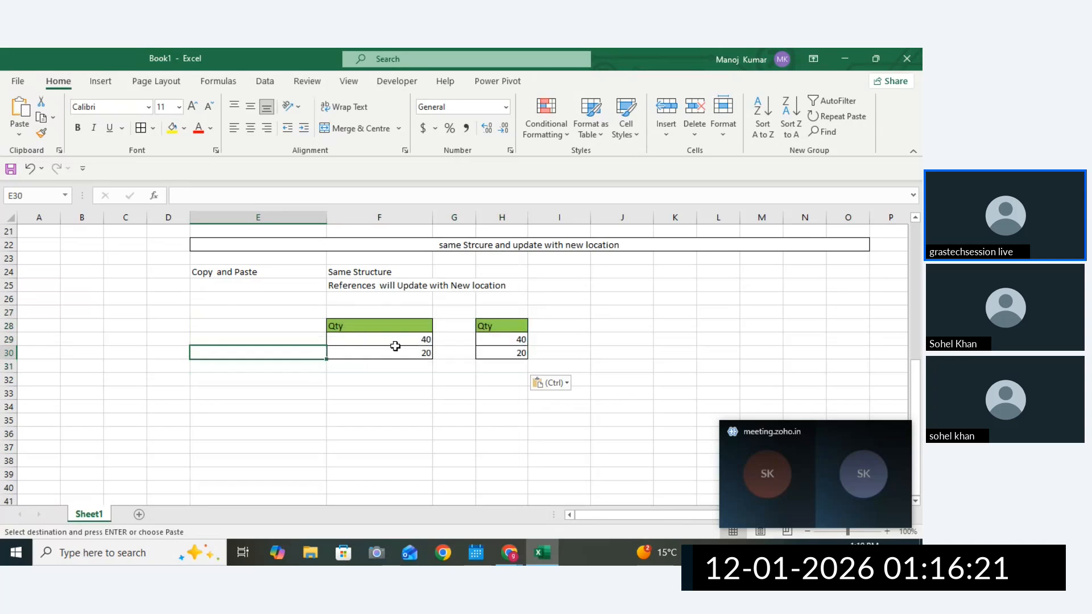
Clear the formulas from cells H29:H30 in the pasted second Qty column.
{"action": "left_click_drag", "start_coordinate": [497, 340], "coordinate": [496, 353]}
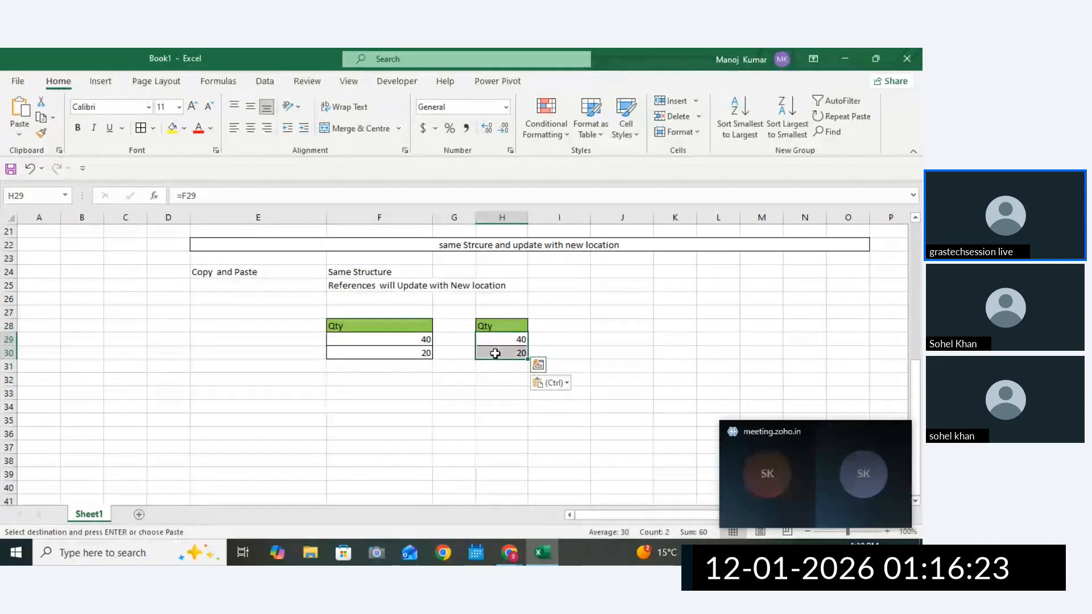
{"action": "key", "text": "Delete"}
{"action": "left_click", "coordinate": [607, 392]}
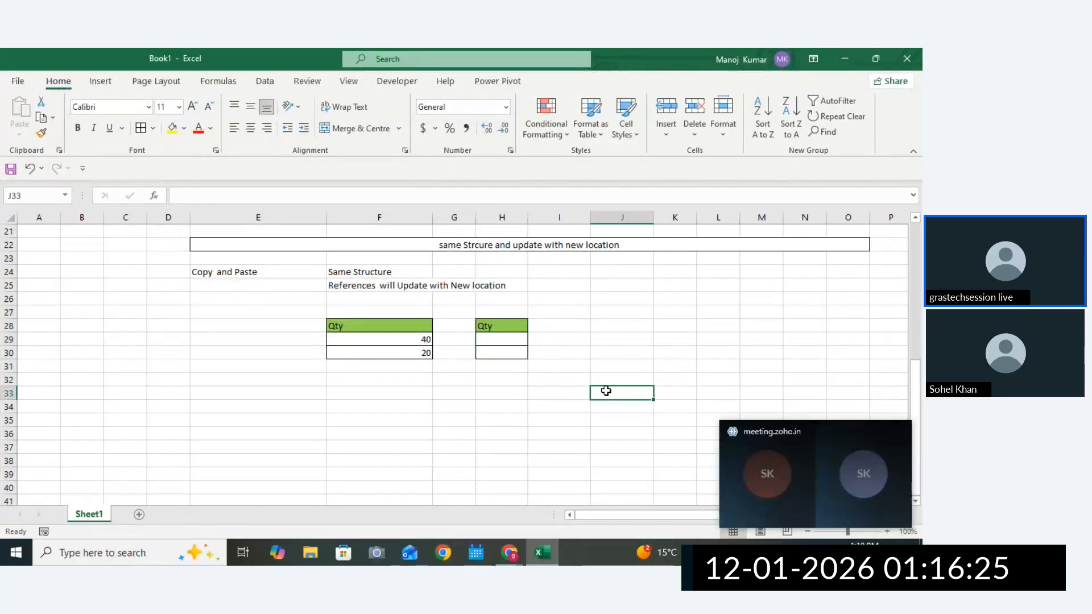
{"action": "left_click", "coordinate": [495, 381]}
Enter the formula =F29 in cell H29 by referencing the first value of the source Qty column.
{"action": "double_click", "coordinate": [483, 340]}
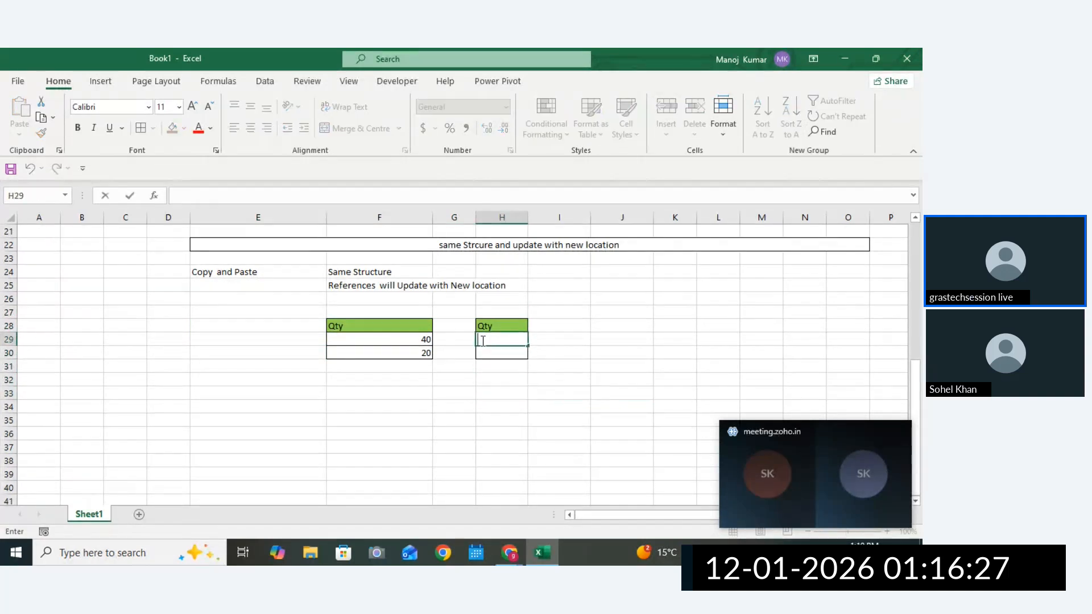
{"action": "left_click", "coordinate": [438, 398]}
{"action": "left_click", "coordinate": [498, 339]}
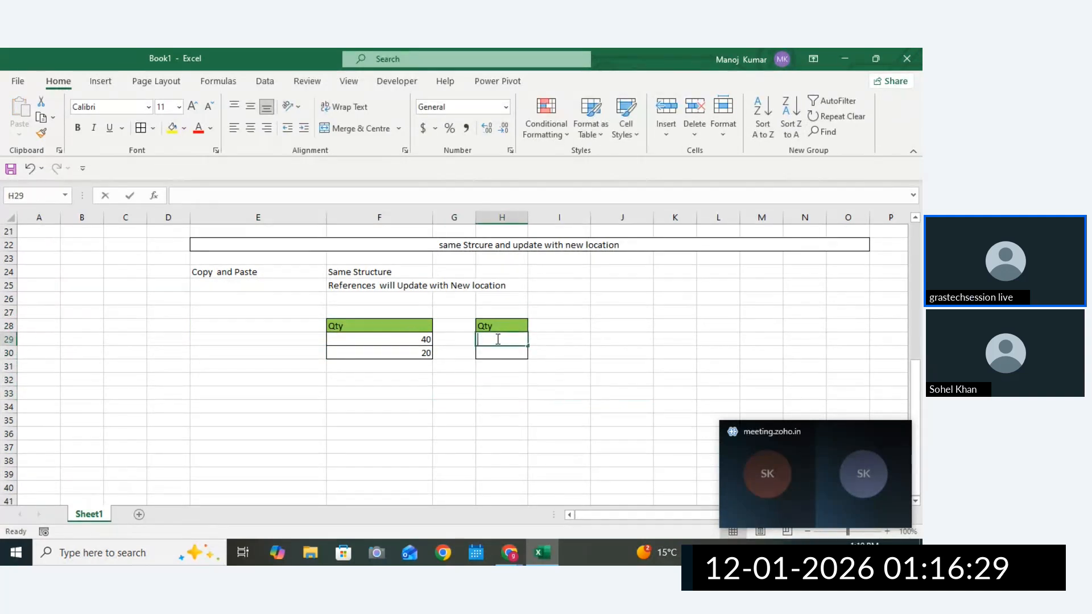
{"action": "type", "text": "="}
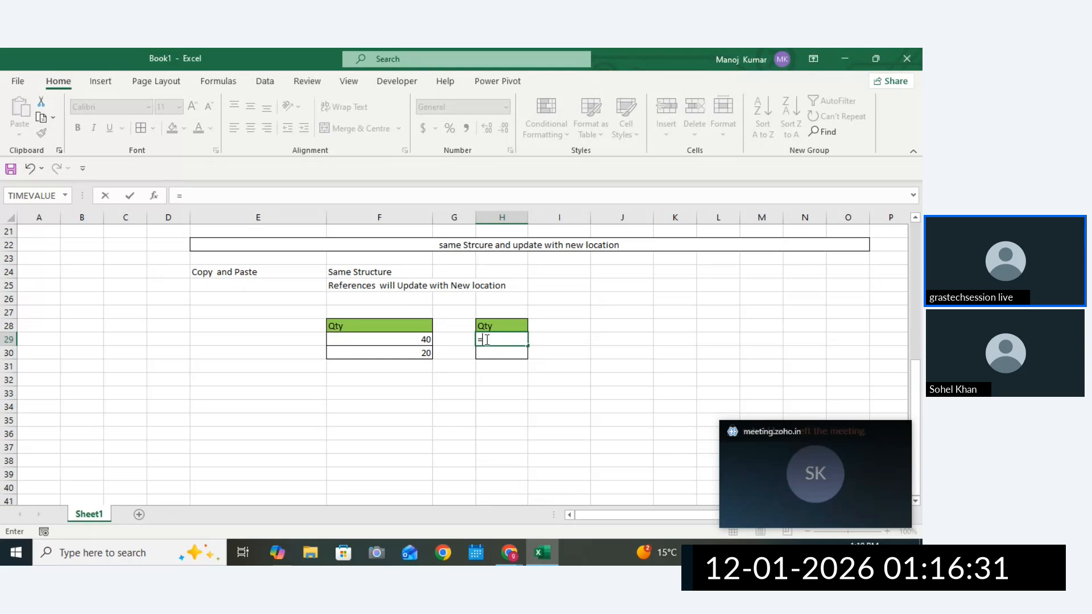
{"action": "left_click", "coordinate": [426, 345]}
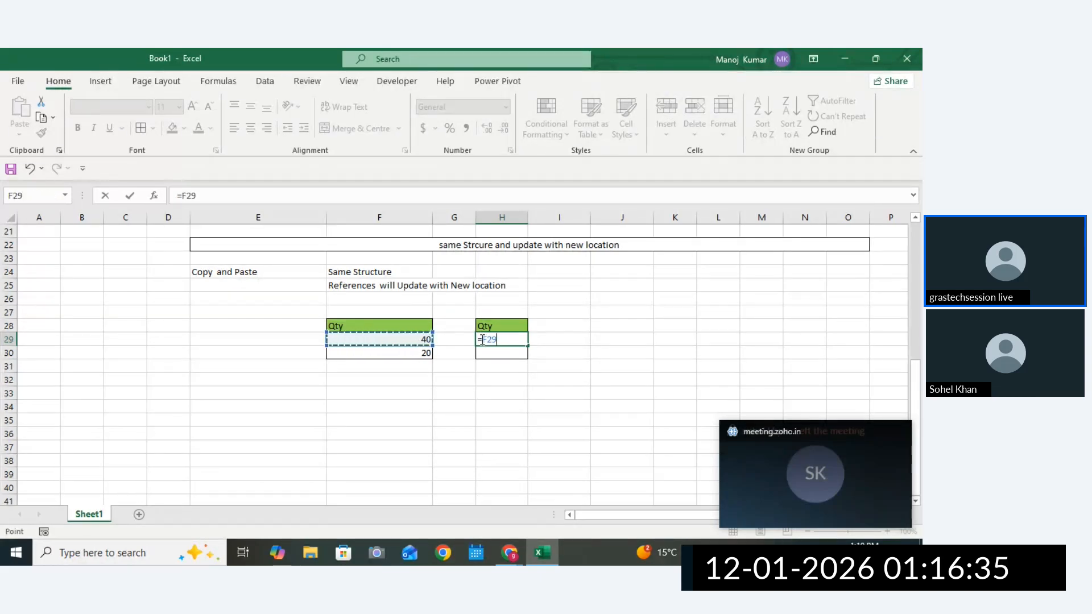
{"action": "double_click", "coordinate": [492, 339]}
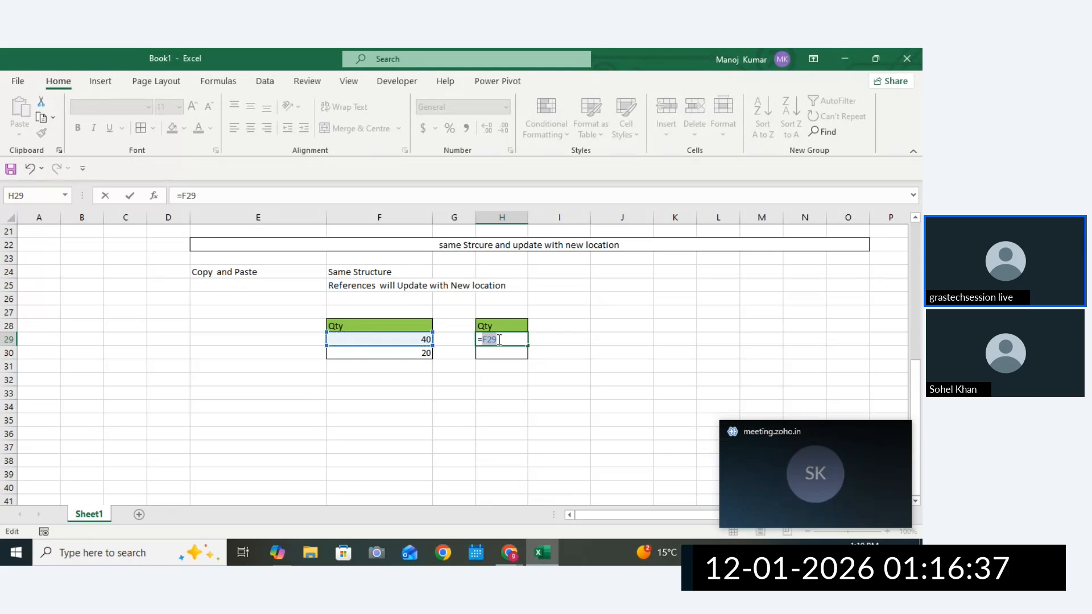
{"action": "key", "text": "Return"}
{"action": "left_click", "coordinate": [498, 340]}
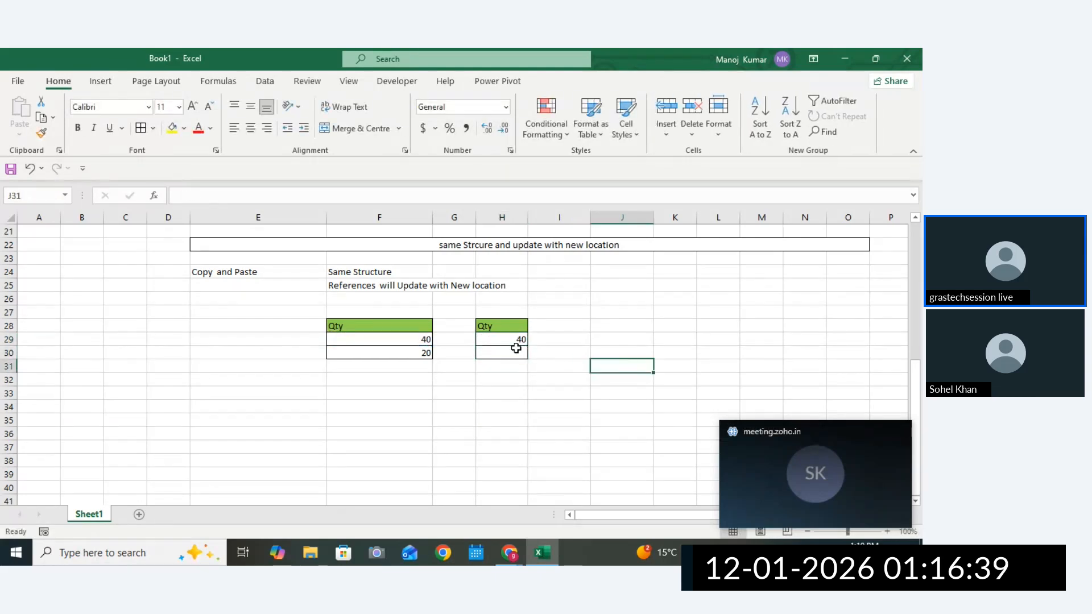
{"action": "double_click", "coordinate": [501, 341]}
{"action": "key", "text": "BackSpace"}
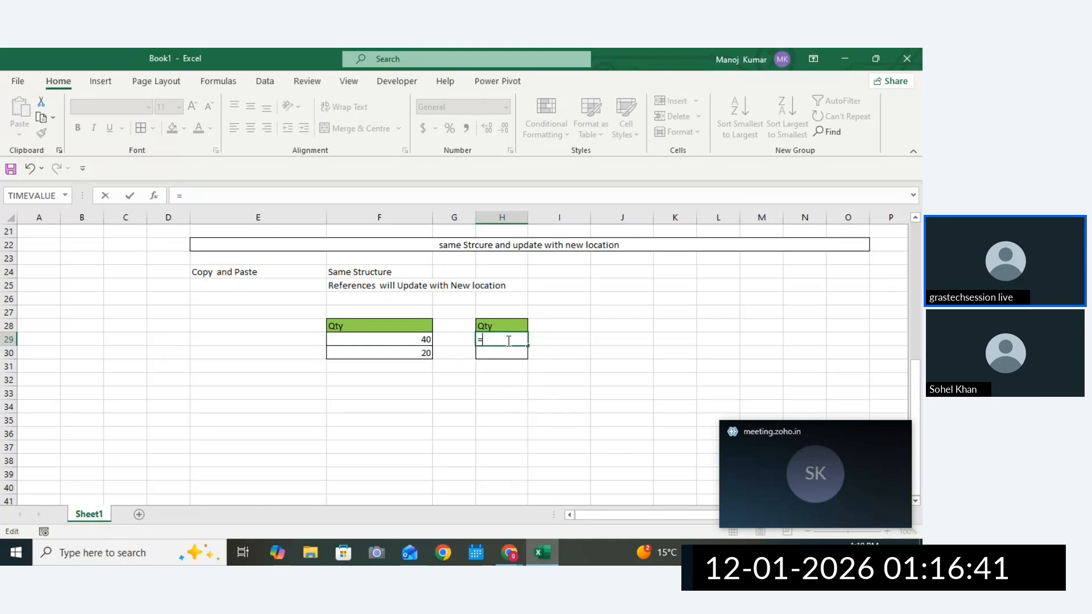
{"action": "left_click", "coordinate": [415, 340]}
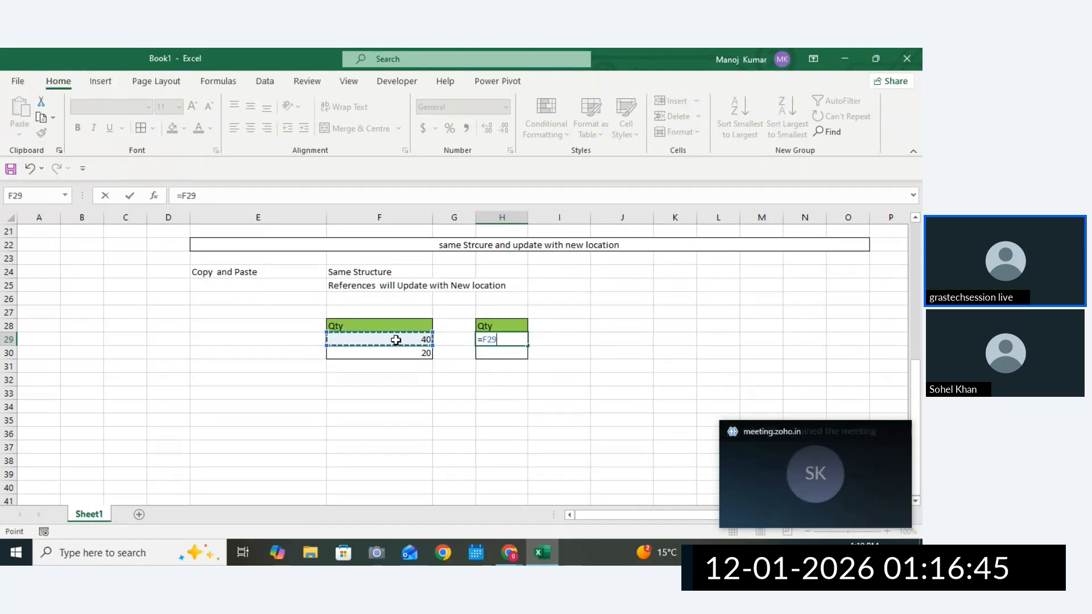
{"action": "double_click", "coordinate": [491, 340]}
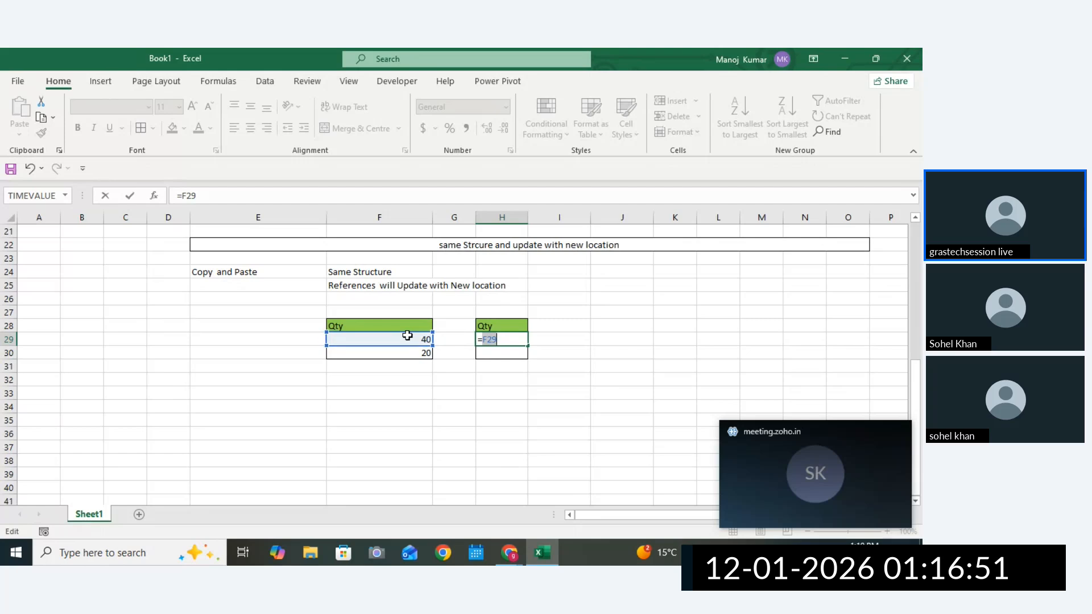
{"action": "key", "text": "Return"}
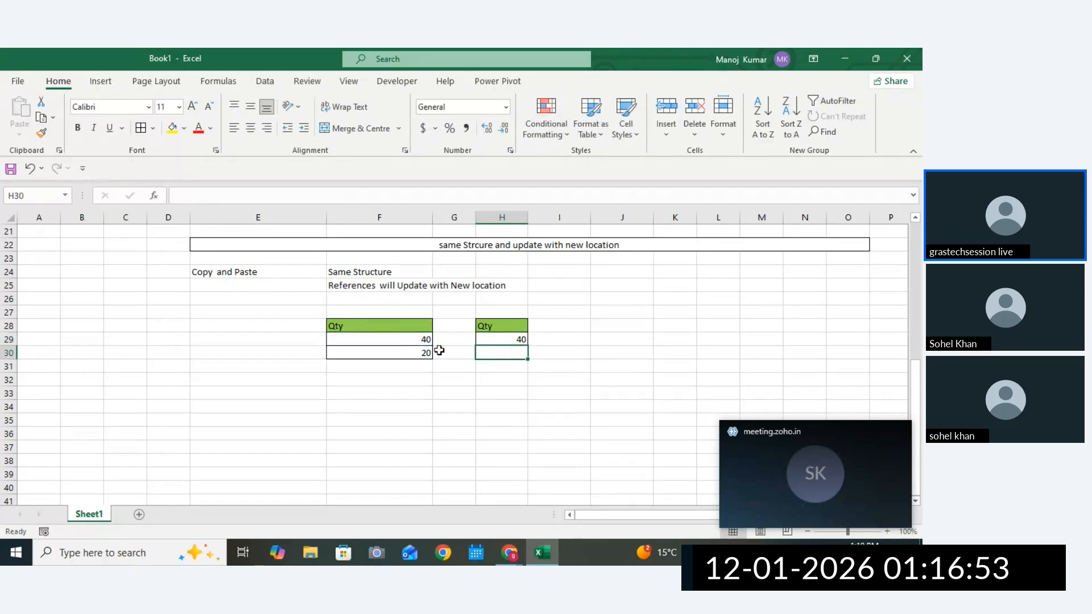
Copy the formula from H29 into H30 and check which cell the pasted formula references.
{"action": "left_click", "coordinate": [512, 342]}
{"action": "key", "text": "ctrl+c"}
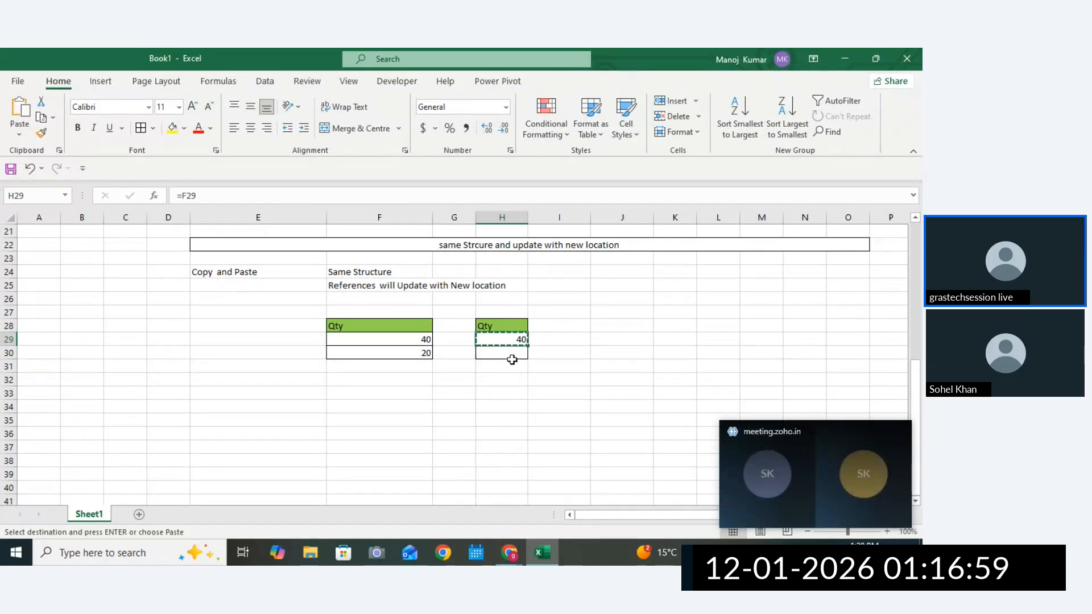
{"action": "left_click", "coordinate": [512, 360]}
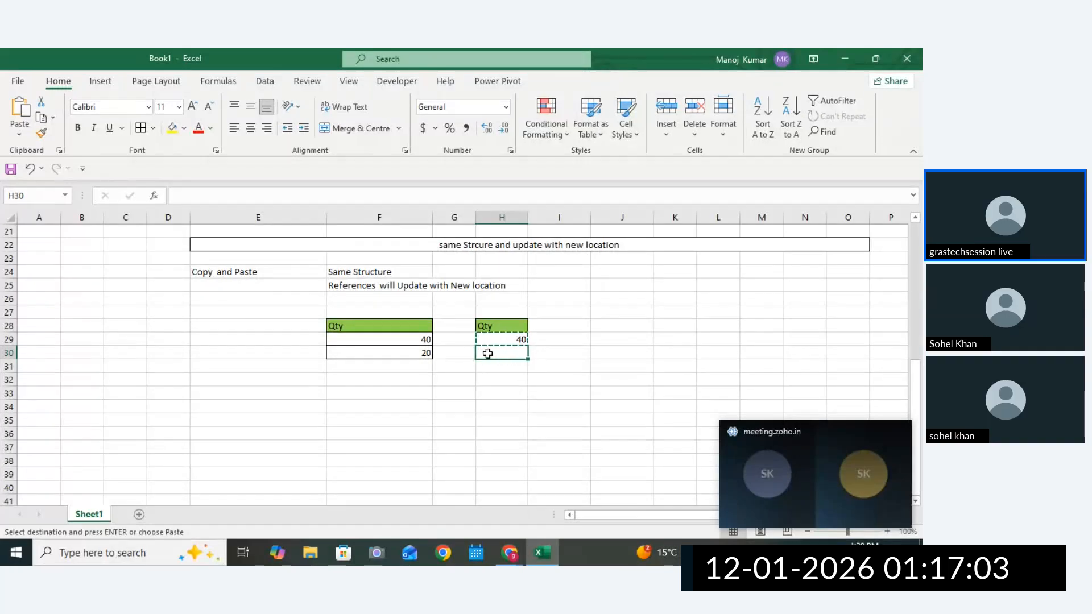
{"action": "key", "text": "ctrl+v"}
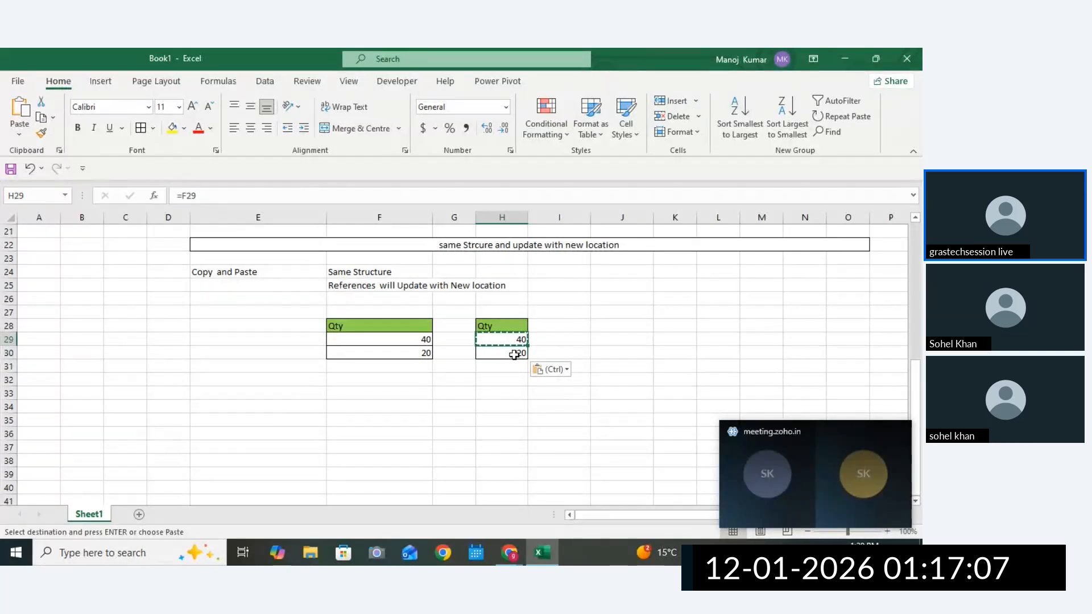
{"action": "double_click", "coordinate": [512, 353]}
{"action": "double_click", "coordinate": [502, 353]}
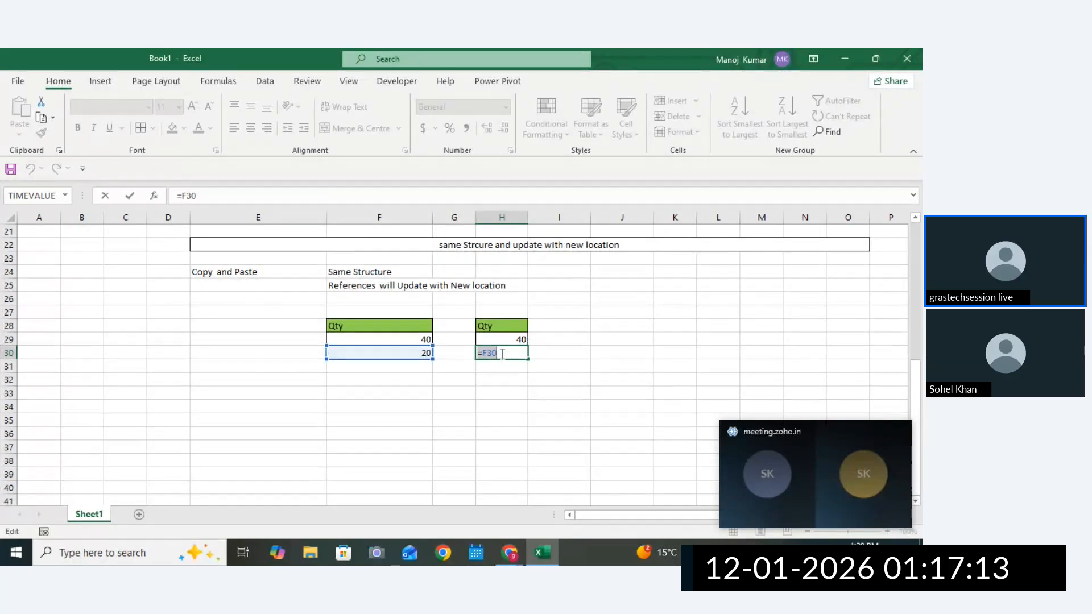
{"action": "key", "text": "Return"}
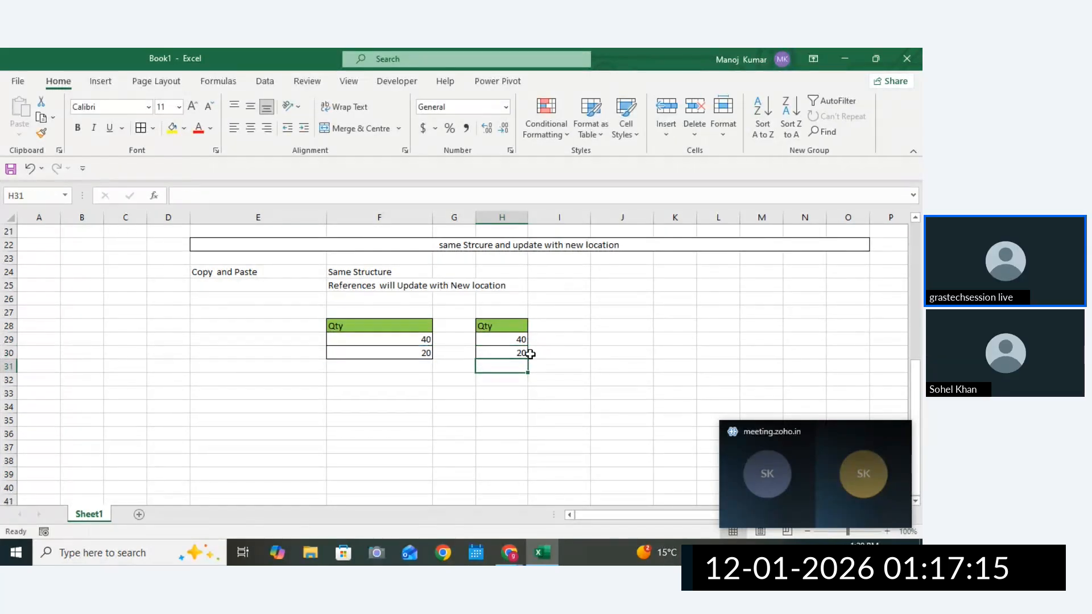
Compare the formulas in H29 and H30 with the source cells F29 and F30 they reference.
{"action": "left_click_drag", "start_coordinate": [421, 339], "coordinate": [495, 339]}
{"action": "double_click", "coordinate": [501, 338]}
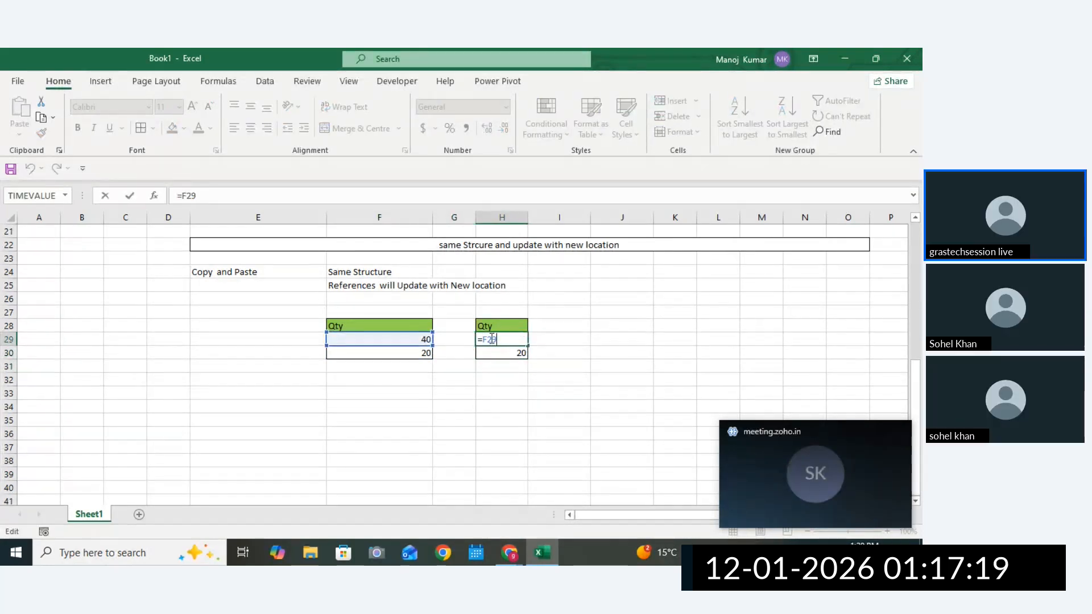
{"action": "left_click", "coordinate": [577, 348]}
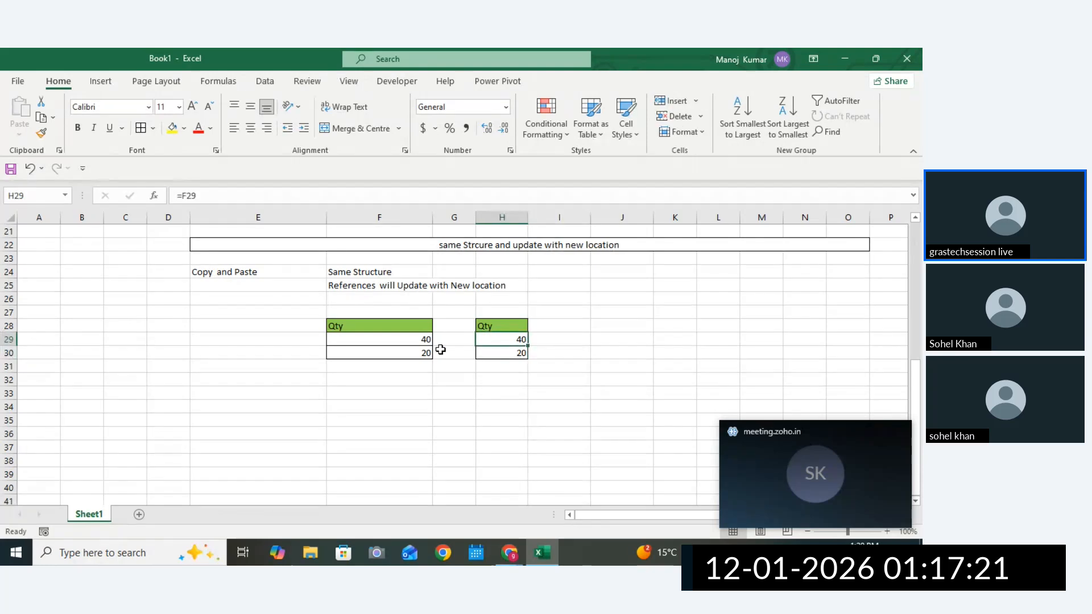
{"action": "left_click_drag", "start_coordinate": [419, 339], "coordinate": [481, 341]}
{"action": "left_click", "coordinate": [497, 342]}
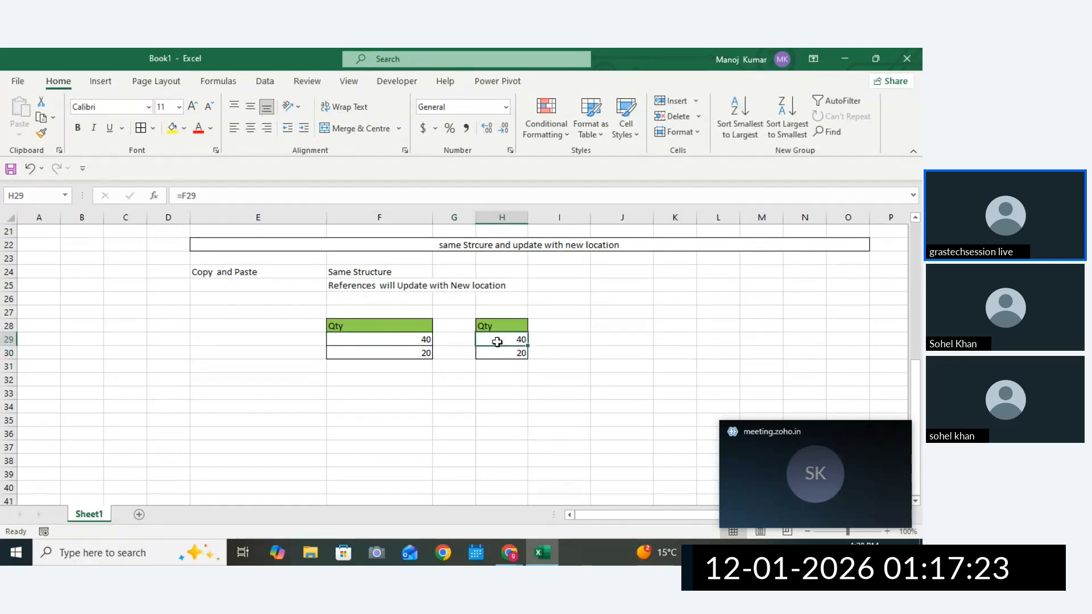
{"action": "double_click", "coordinate": [506, 341]}
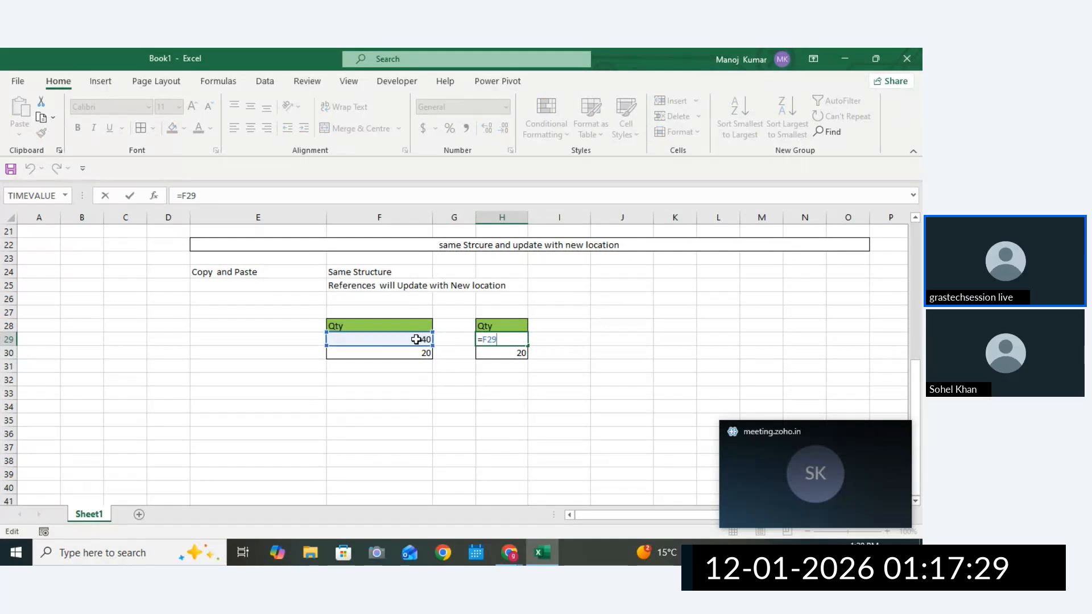
{"action": "left_click_drag", "start_coordinate": [417, 339], "coordinate": [475, 345]}
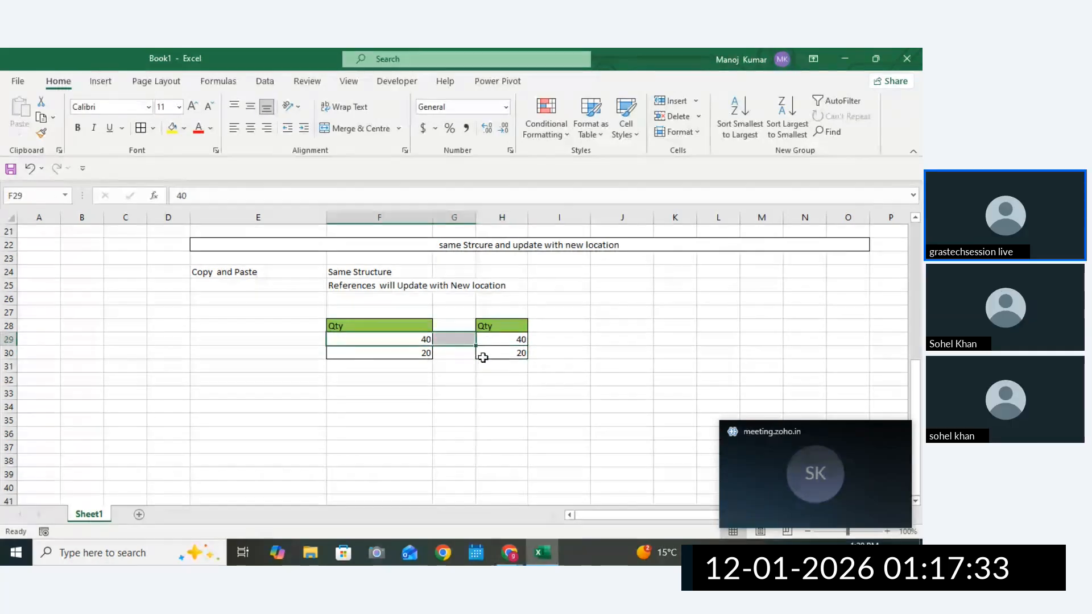
{"action": "left_click", "coordinate": [488, 354]}
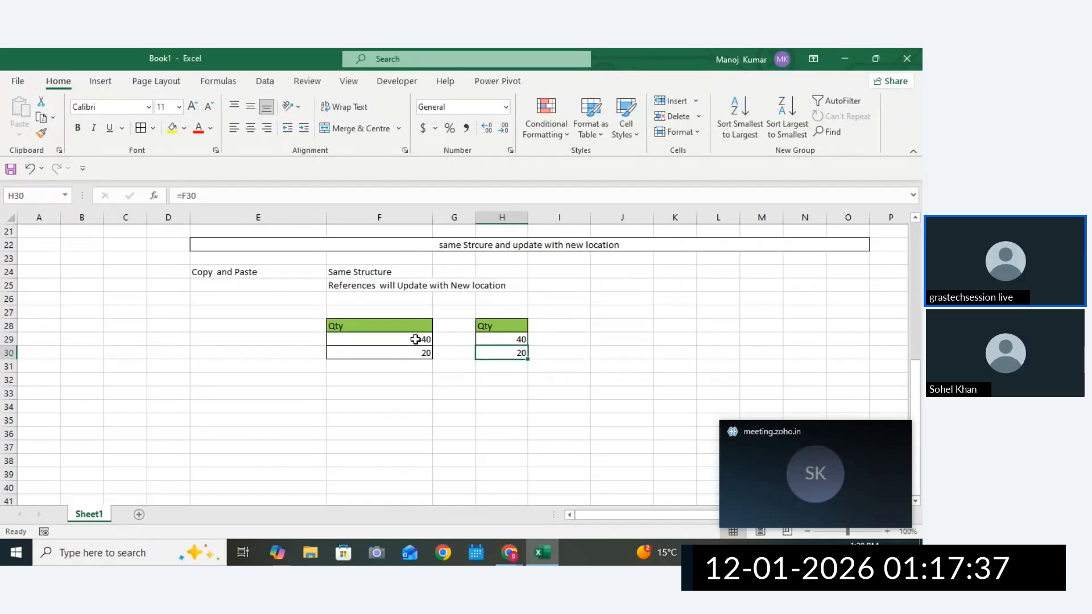
{"action": "mouse_move", "coordinate": [415, 342]}
{"action": "left_mouse_down"}
{"action": "mouse_move", "coordinate": [501, 338]}
{"action": "mouse_move", "coordinate": [420, 355]}
{"action": "left_mouse_up"}
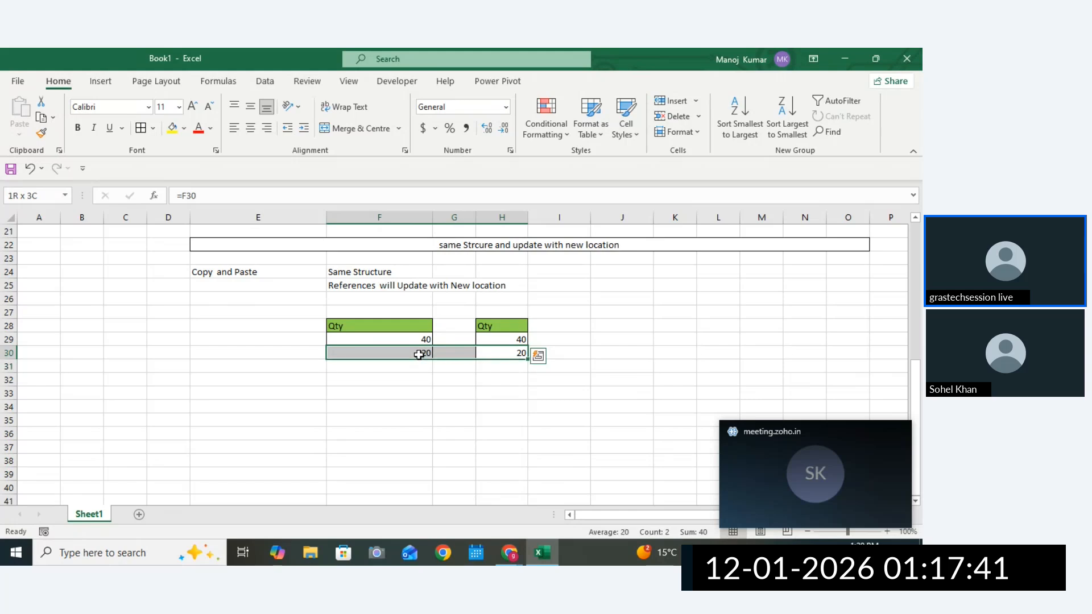
{"action": "left_click", "coordinate": [421, 354]}
{"action": "double_click", "coordinate": [492, 353]}
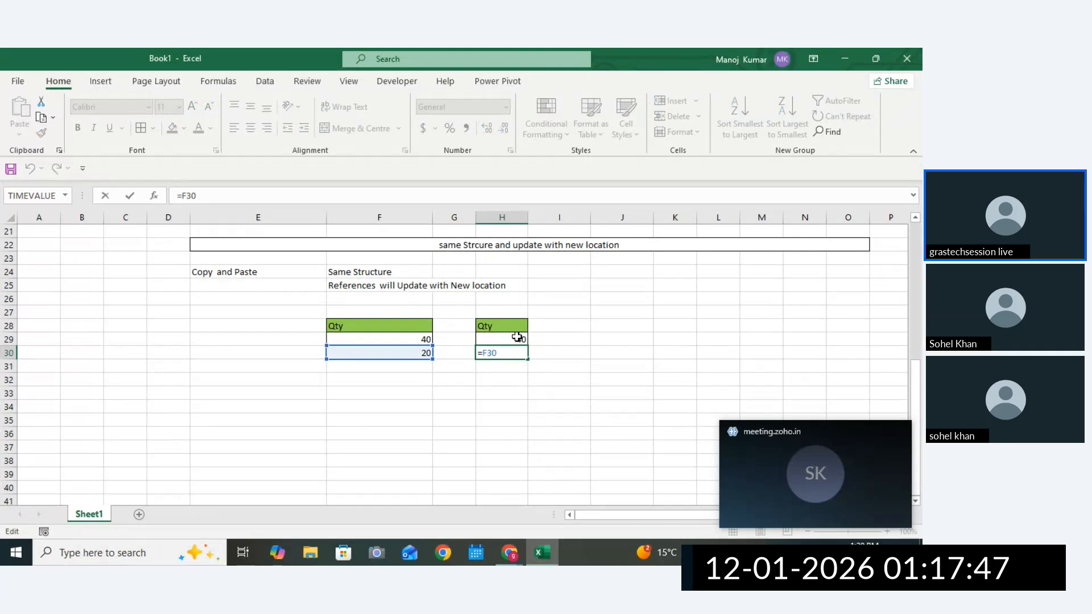
{"action": "key", "text": "Return"}
Copy the formula from H29 into cell N29 and open the pasted formula to inspect its reference.
{"action": "left_click", "coordinate": [517, 336]}
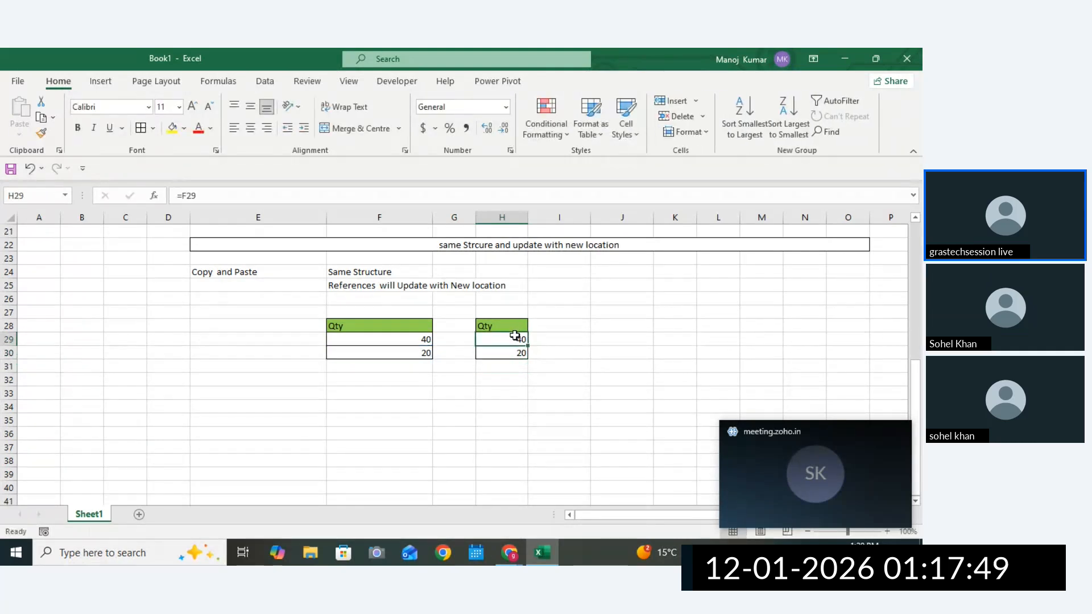
{"action": "key", "text": "ctrl+c"}
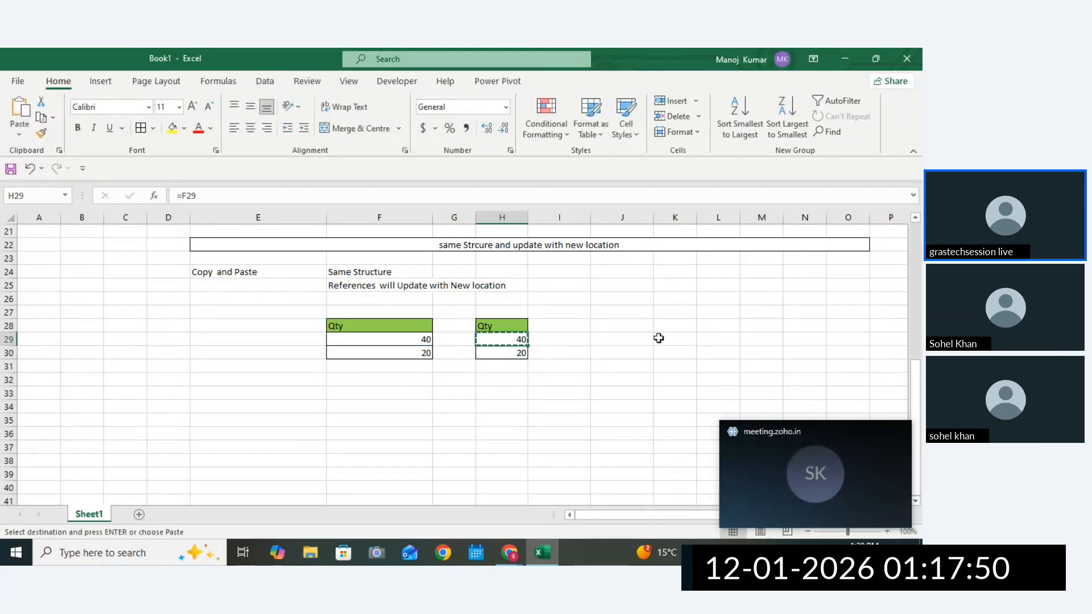
{"action": "left_click", "coordinate": [799, 337]}
{"action": "key", "text": "ctrl+v"}
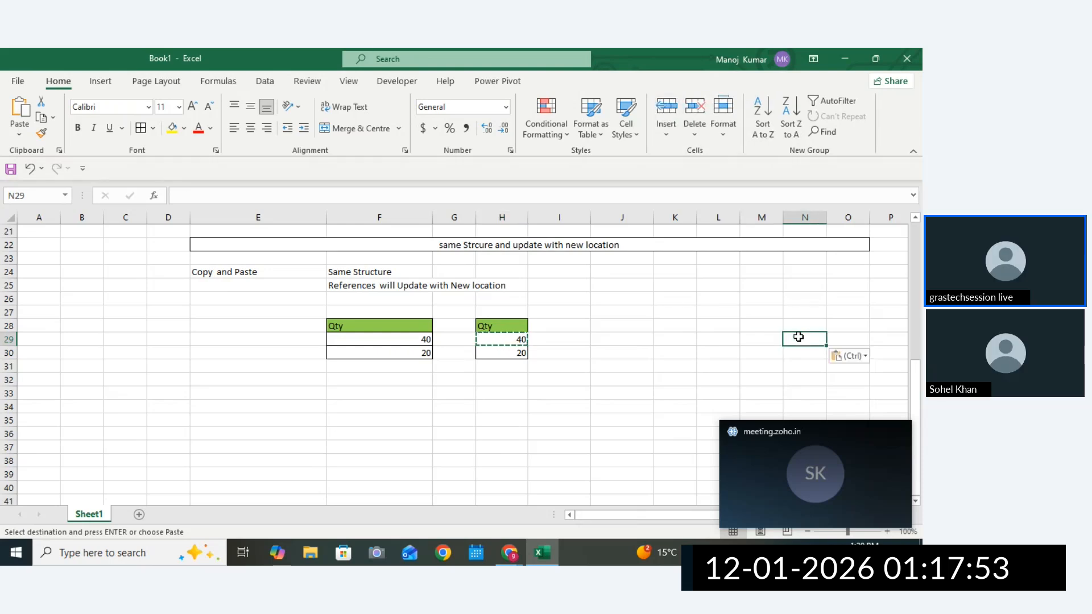
{"action": "double_click", "coordinate": [799, 337]}
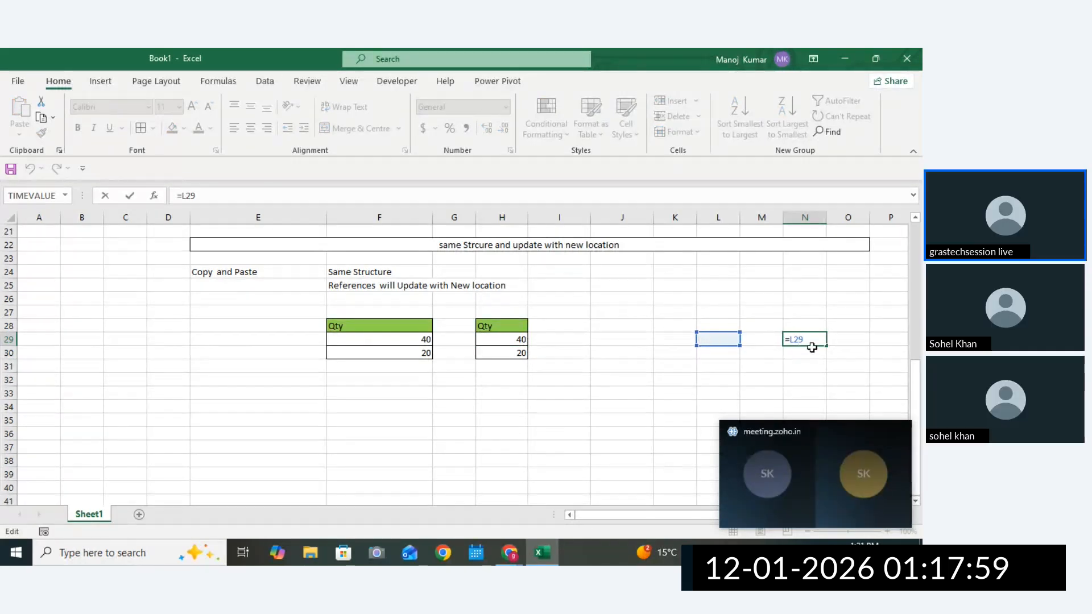
{"action": "left_click_drag", "start_coordinate": [805, 340], "coordinate": [792, 340]}
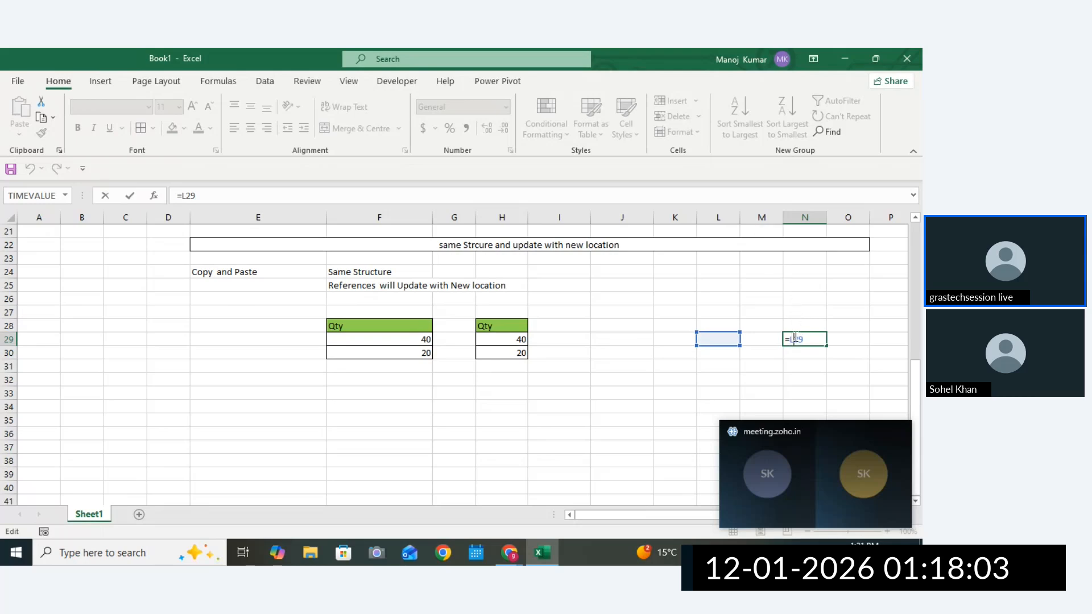
Examine the cell reference inside the pasted formula in N29 and close the cell without changing it.
{"action": "double_click", "coordinate": [797, 340]}
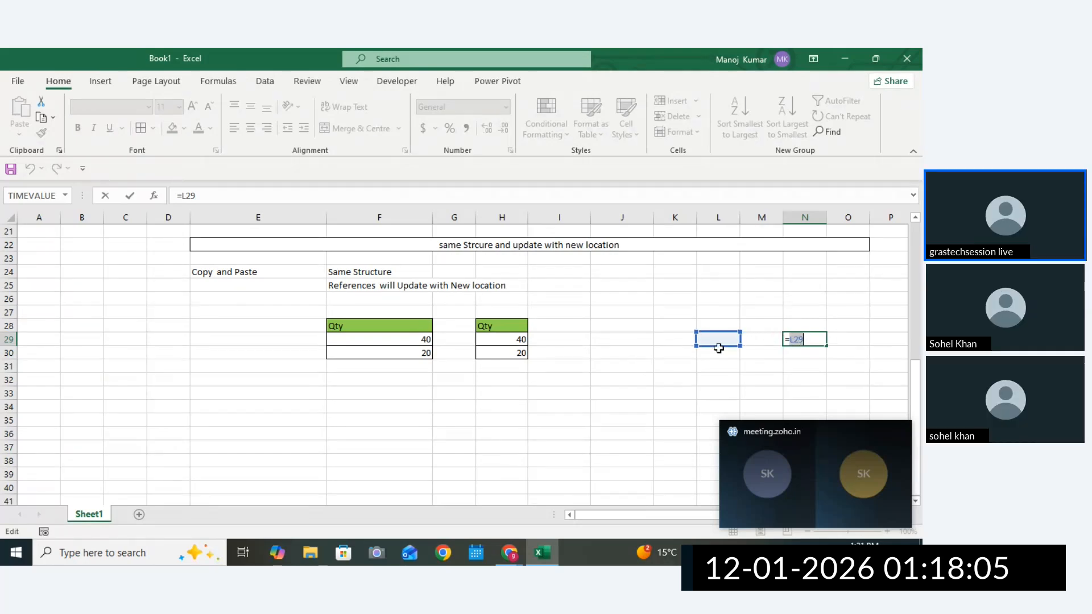
{"action": "left_click", "coordinate": [792, 340]}
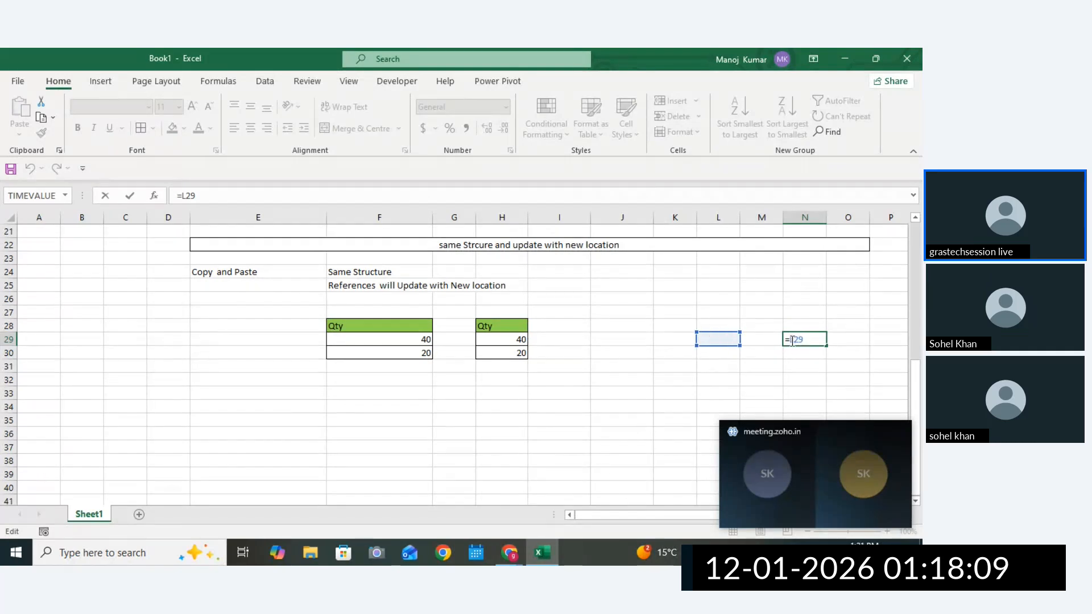
{"action": "left_click_drag", "start_coordinate": [793, 340], "coordinate": [812, 341]}
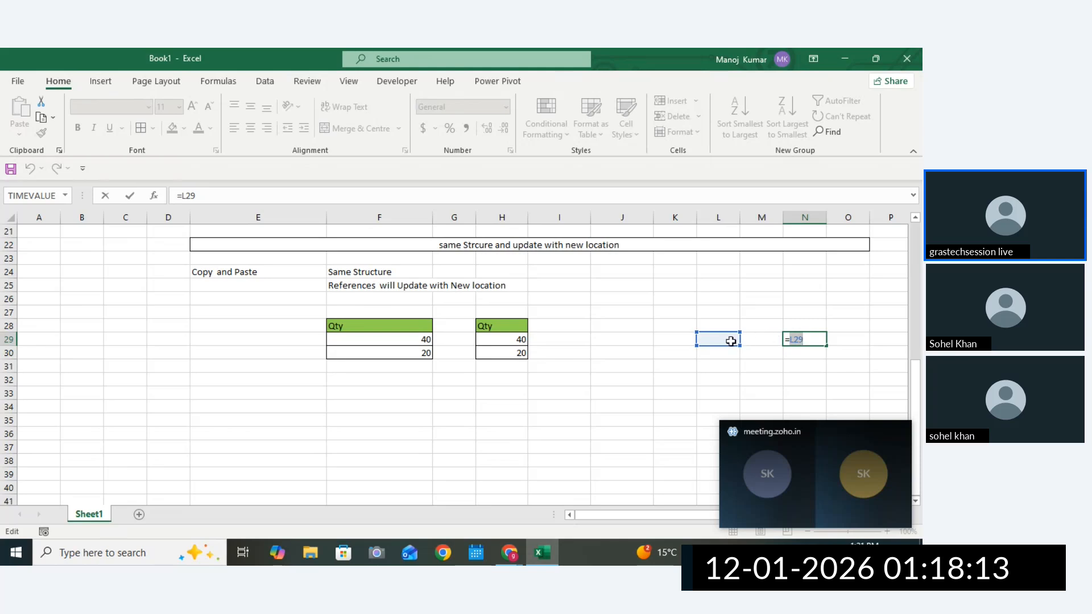
{"action": "key", "text": "Return"}
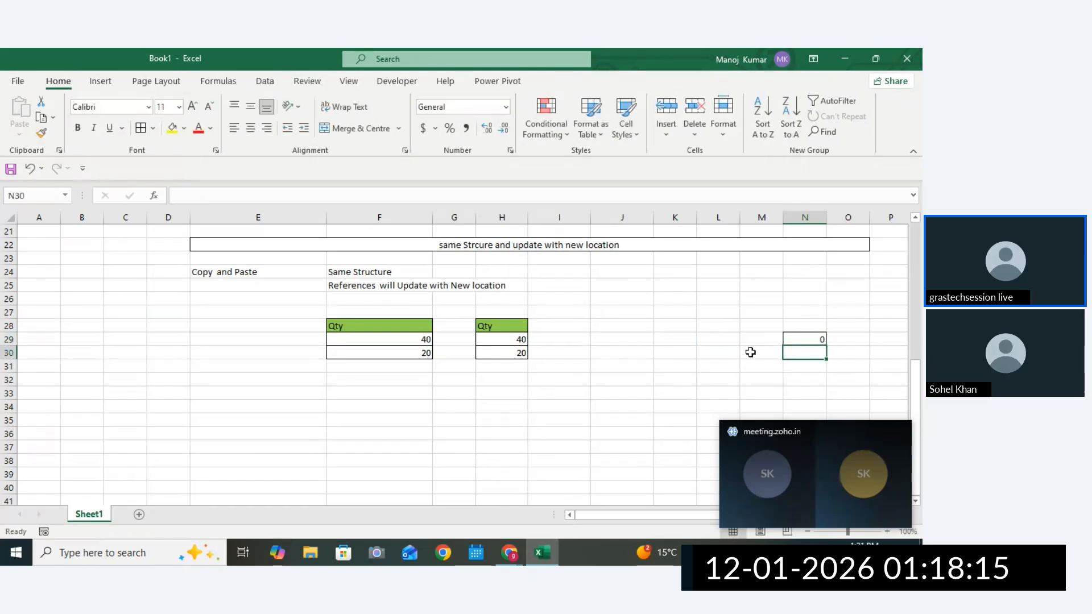
Add a border to cell F34 and enter the formula =F29 in it by referencing the first source Qty value.
{"action": "left_click", "coordinate": [380, 420]}
{"action": "left_click", "coordinate": [378, 407]}
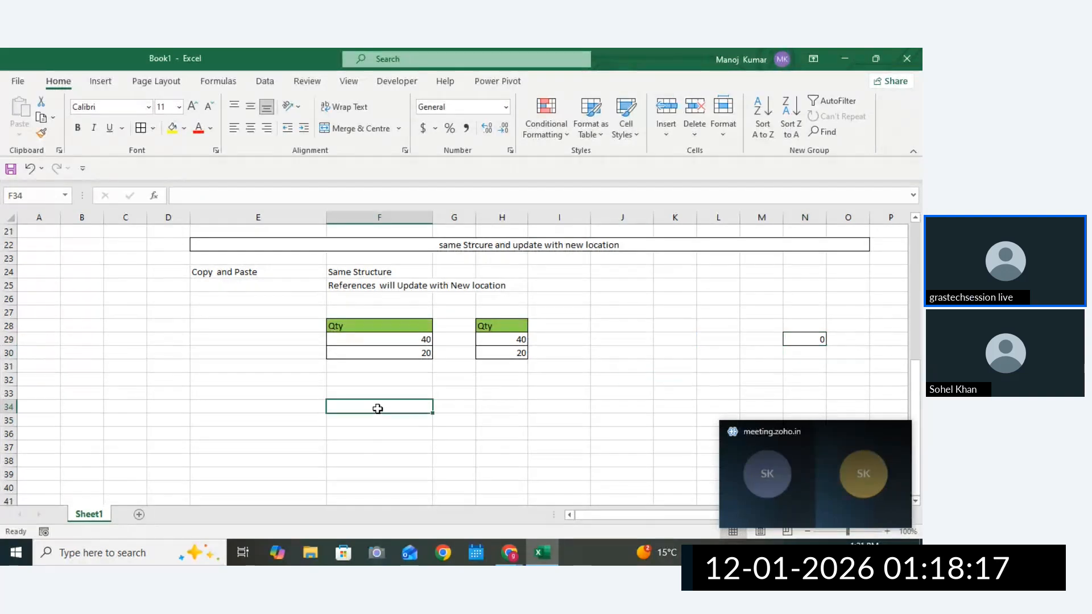
{"action": "left_click", "coordinate": [146, 129]}
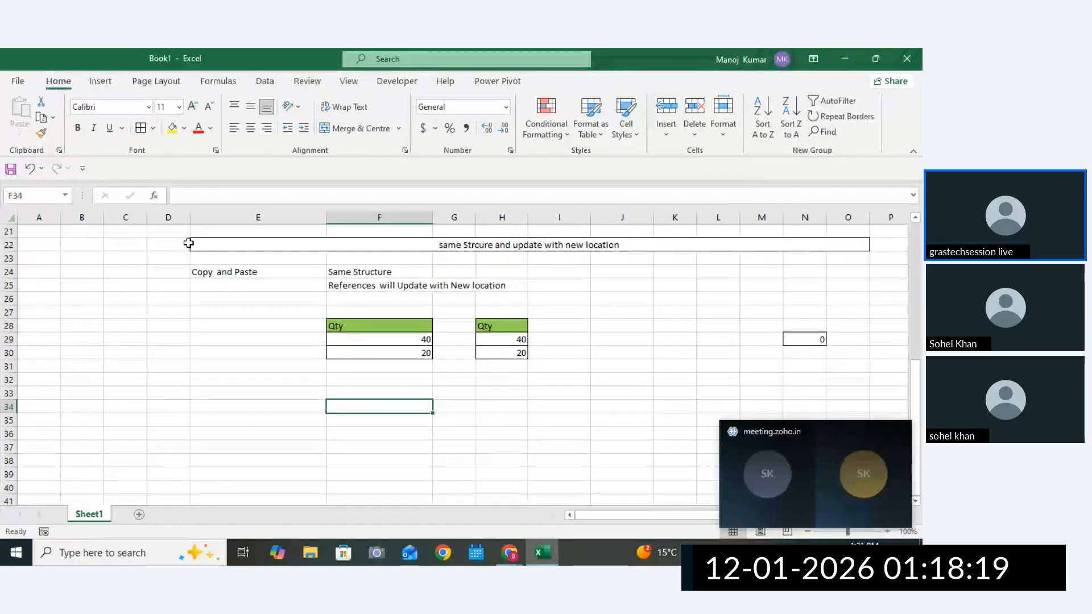
{"action": "left_click", "coordinate": [404, 342]}
{"action": "left_click", "coordinate": [392, 407]}
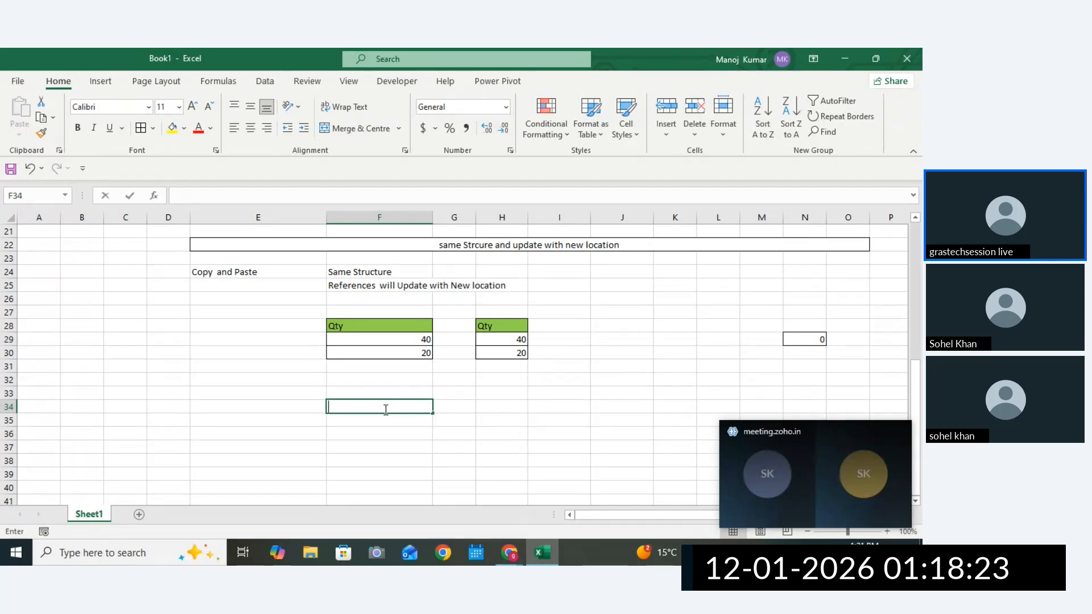
{"action": "type", "text": "="}
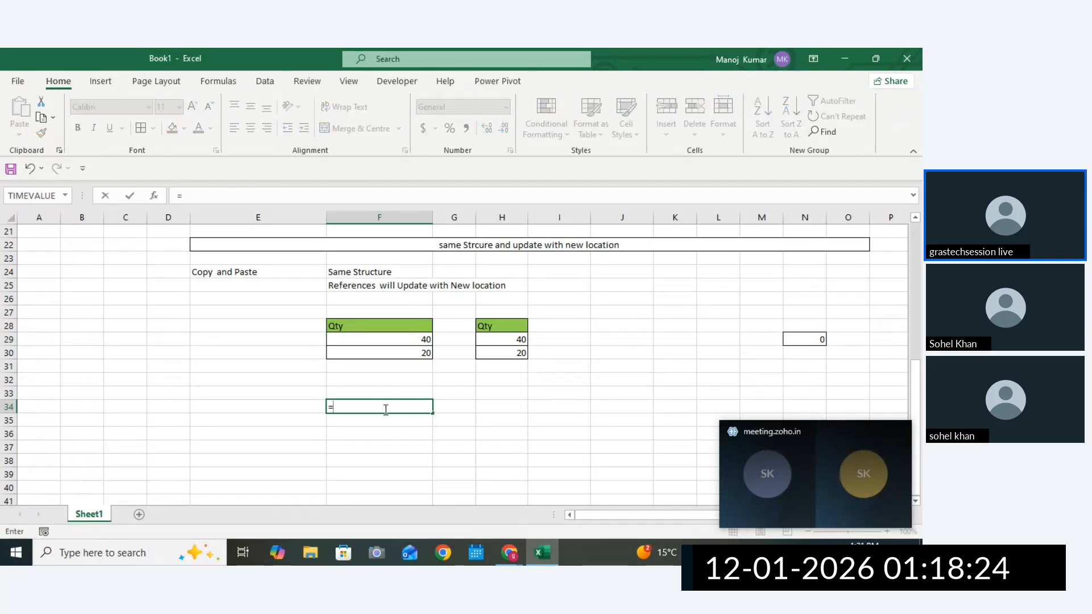
{"action": "left_click", "coordinate": [409, 338]}
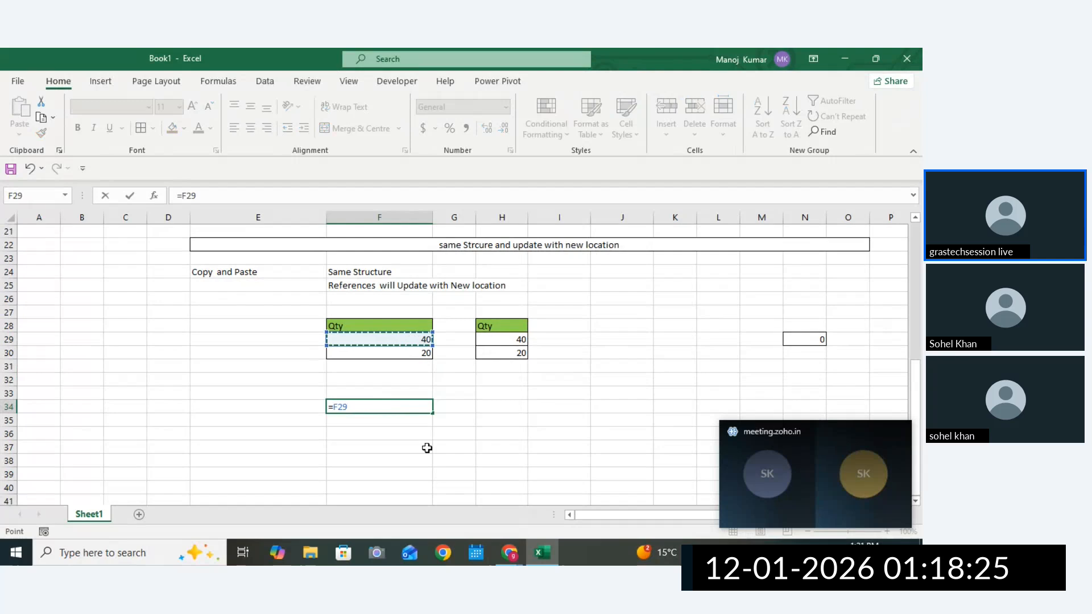
{"action": "key", "text": "Return"}
Compare the positions of F34 and its source cell F29 with those of H34 and H29.
{"action": "left_click", "coordinate": [373, 408]}
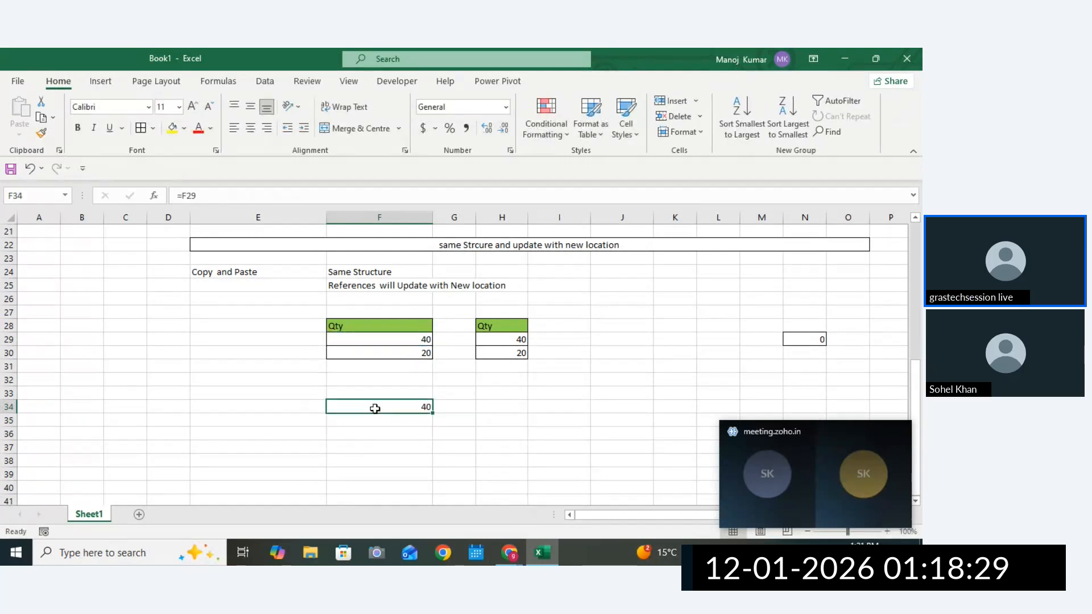
{"action": "left_click_drag", "start_coordinate": [407, 392], "coordinate": [410, 353]}
{"action": "left_click", "coordinate": [518, 339]}
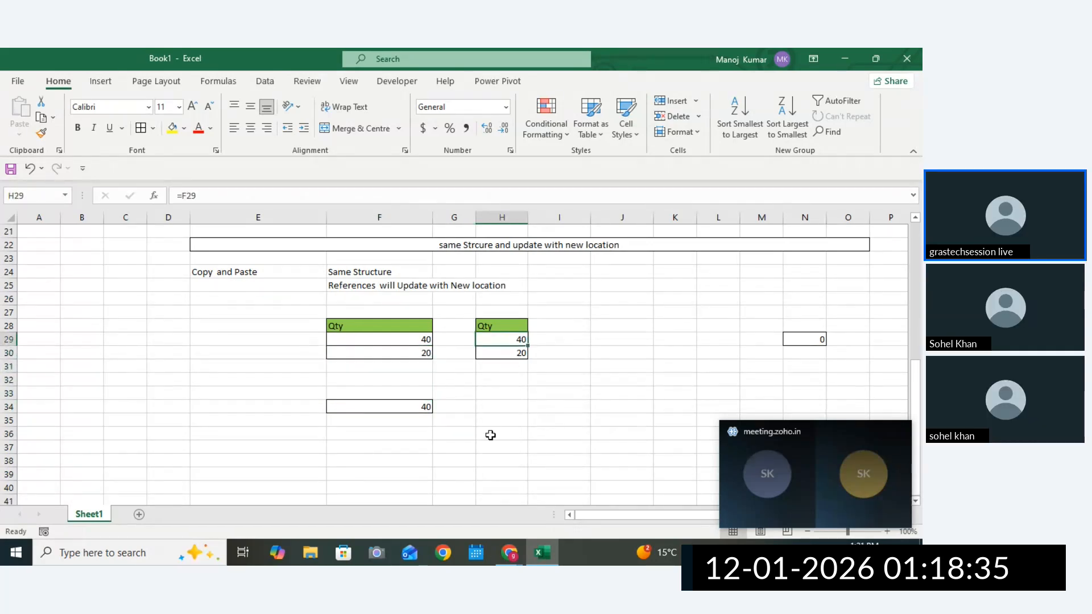
{"action": "left_click", "coordinate": [484, 405]}
{"action": "left_click", "coordinate": [421, 340]}
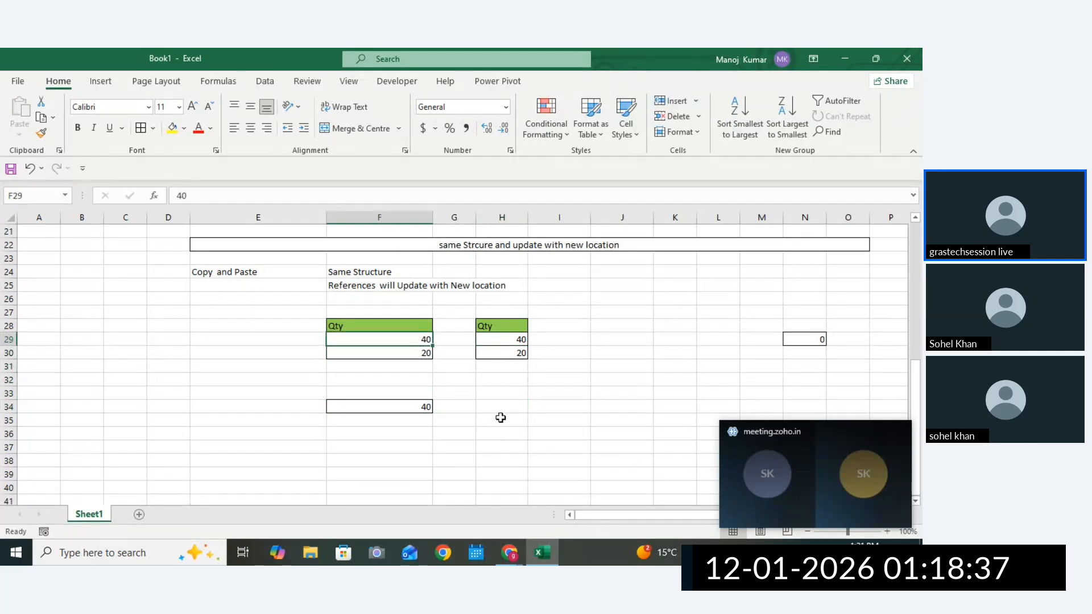
{"action": "left_click", "coordinate": [512, 340]}
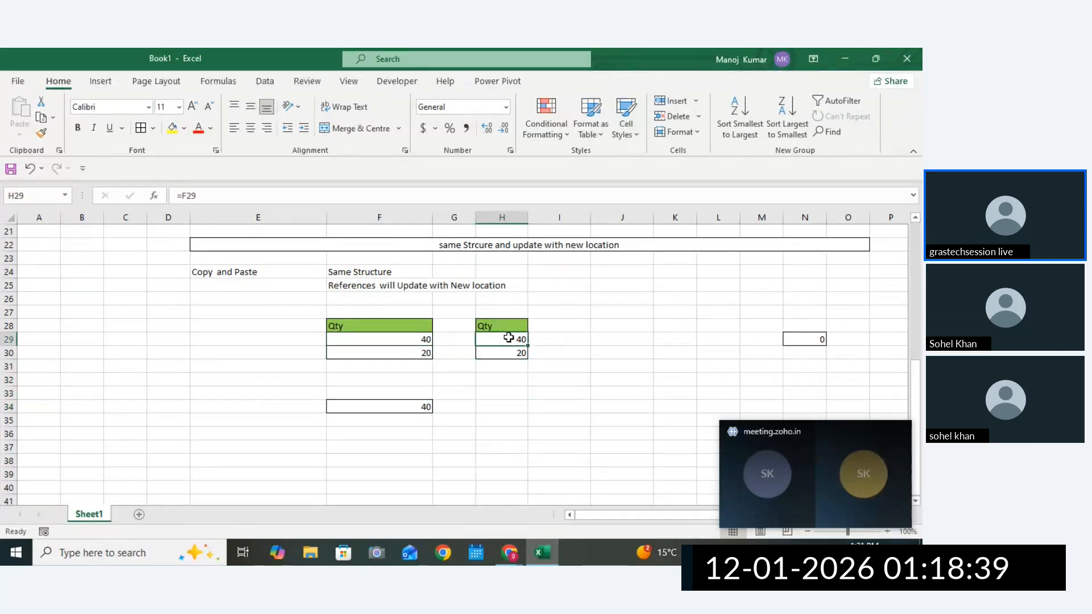
{"action": "left_click", "coordinate": [499, 408]}
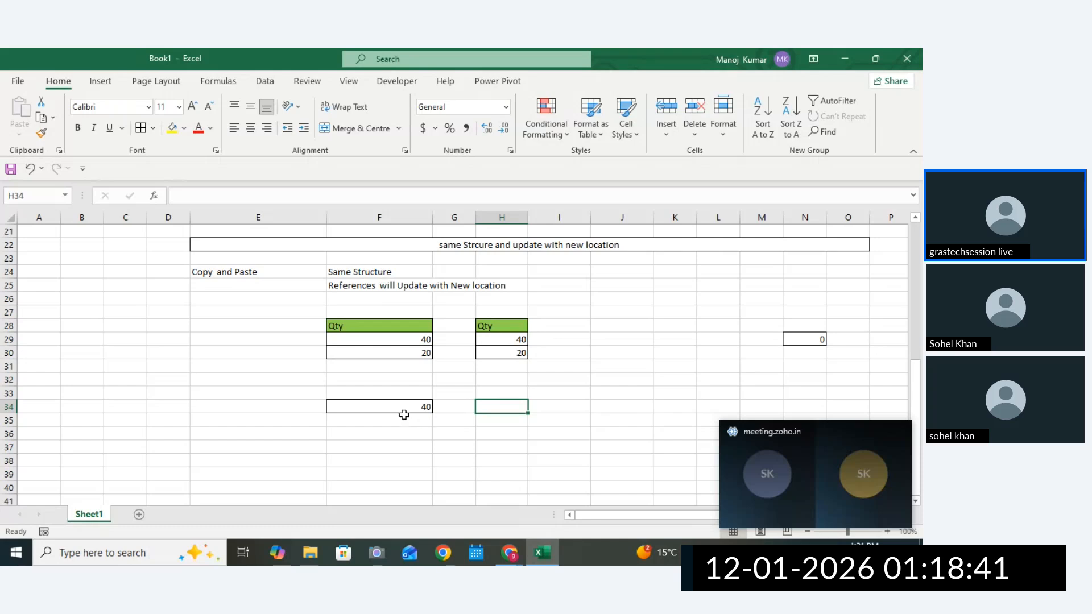
{"action": "left_click", "coordinate": [404, 415]}
{"action": "left_click", "coordinate": [506, 407]}
Copy the formula from F34 into H34 and check which cell the pasted formula references.
{"action": "left_click", "coordinate": [419, 408]}
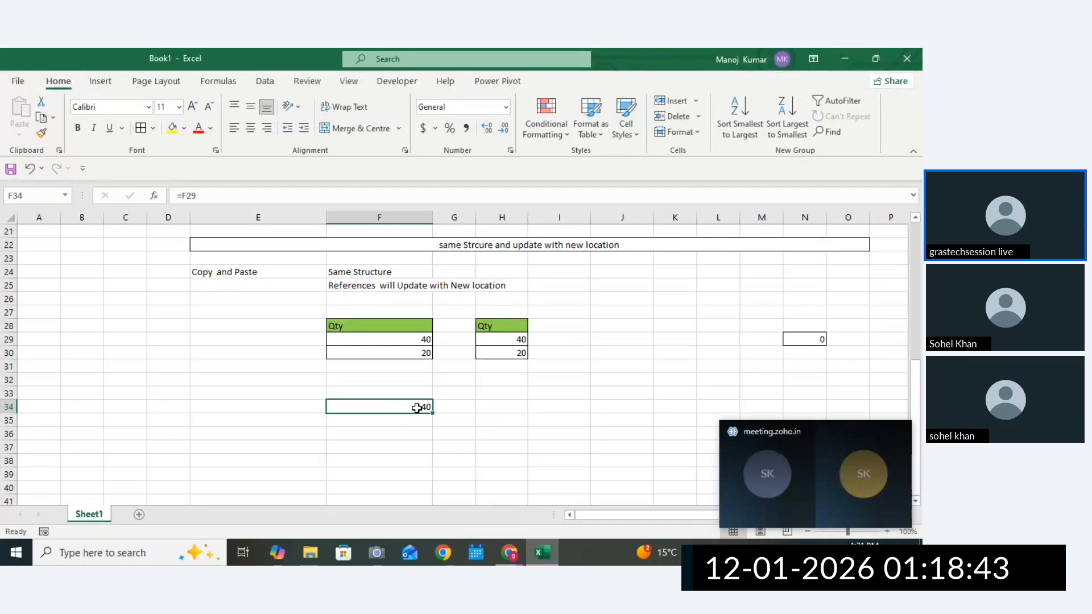
{"action": "key", "text": "ctrl+c"}
{"action": "left_click", "coordinate": [500, 407]}
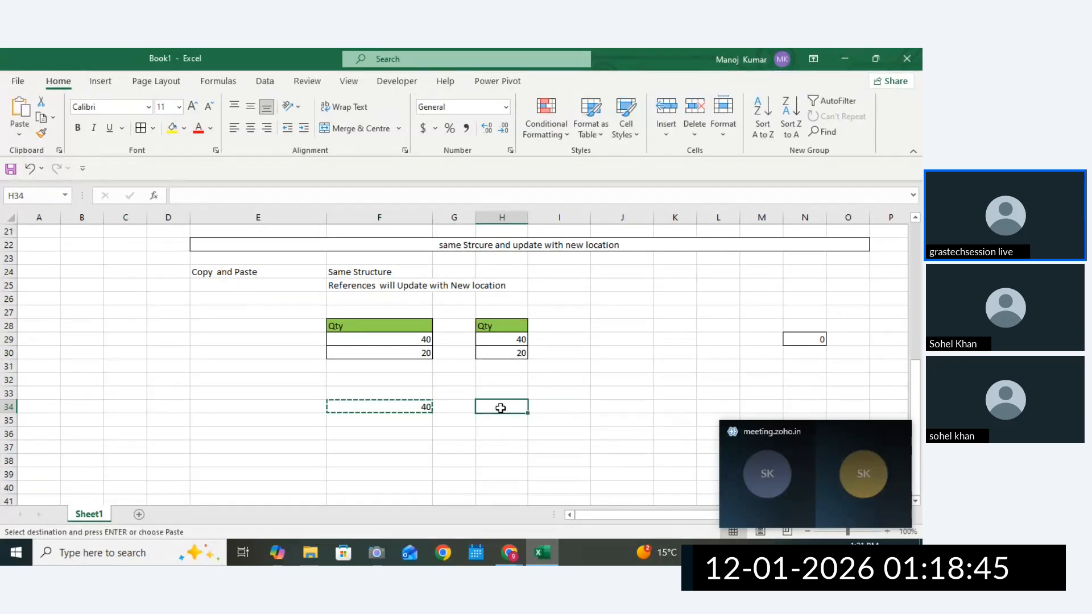
{"action": "key", "text": "ctrl+v"}
{"action": "double_click", "coordinate": [500, 408]}
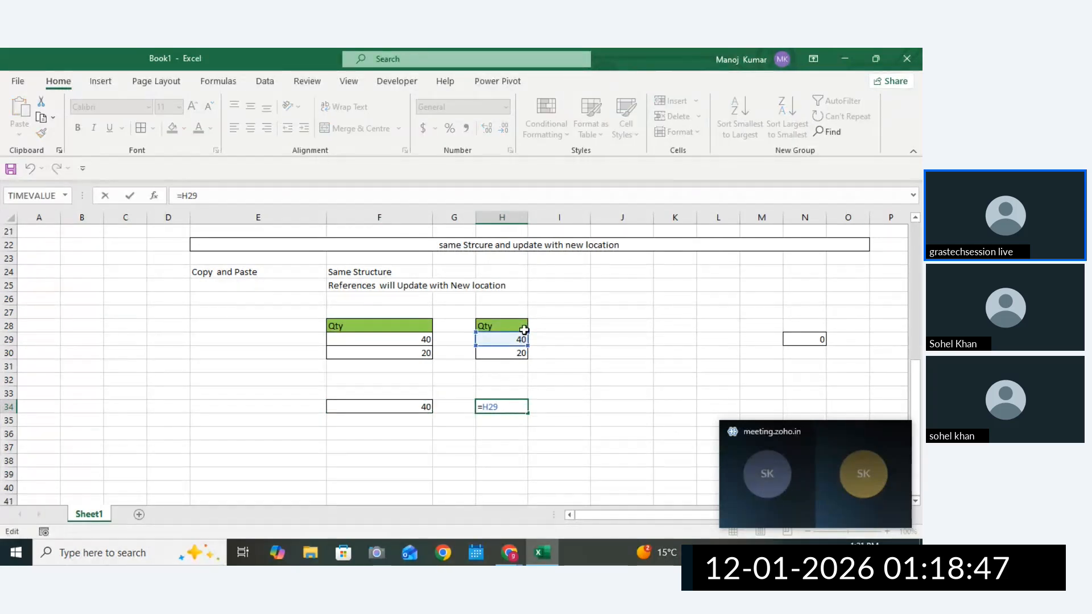
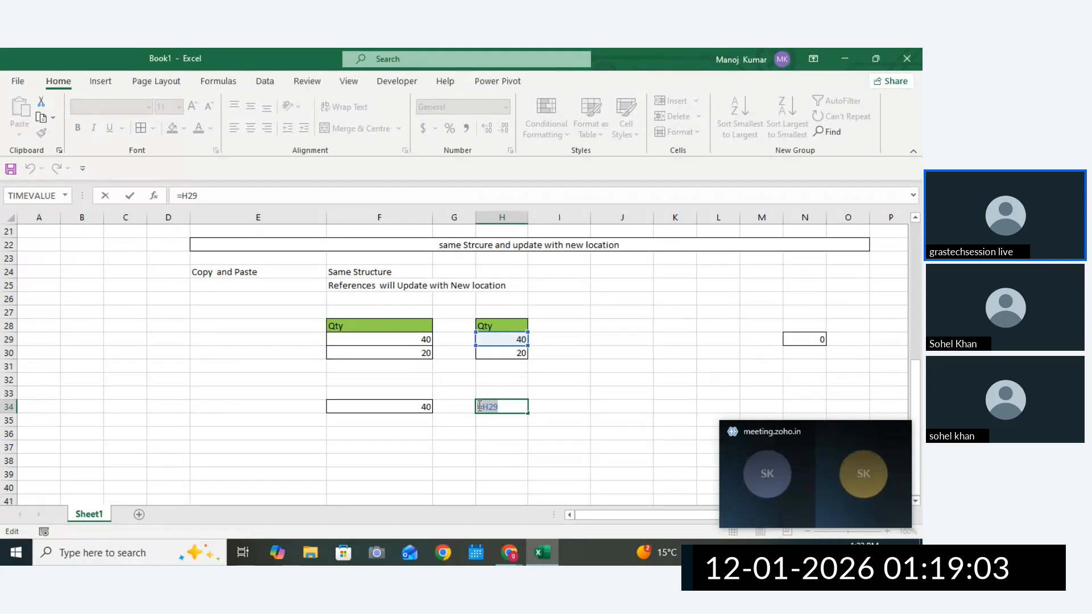
{"action": "key", "text": "Return"}
Compare the formulas in F34 and H34 against the notes on same structure and references updating with new location.
{"action": "left_click", "coordinate": [505, 350]}
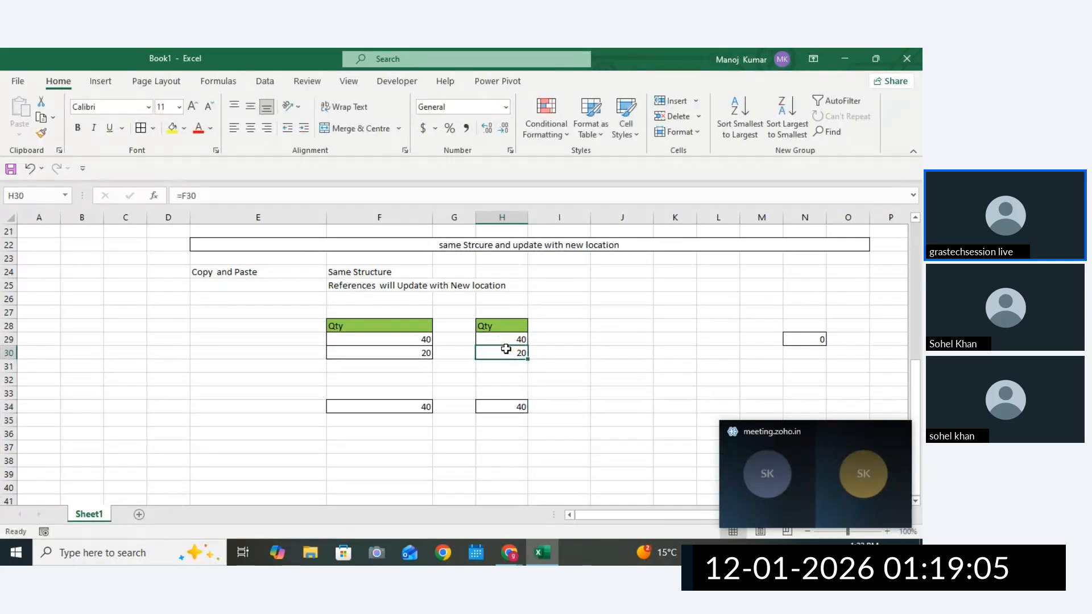
{"action": "left_click", "coordinate": [381, 269]}
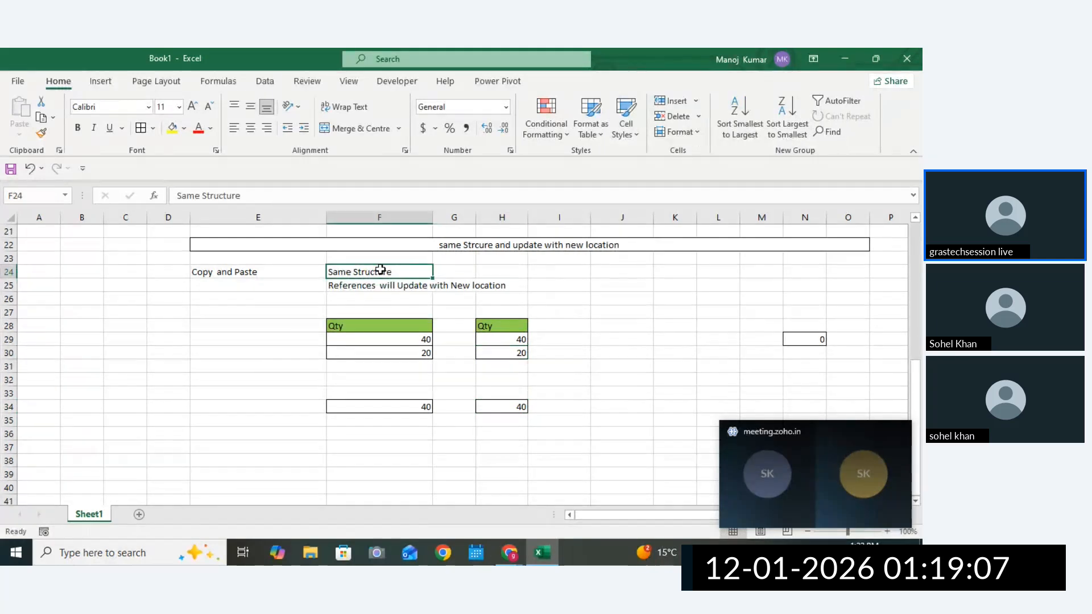
{"action": "left_click", "coordinate": [407, 287]}
{"action": "left_click", "coordinate": [472, 285]}
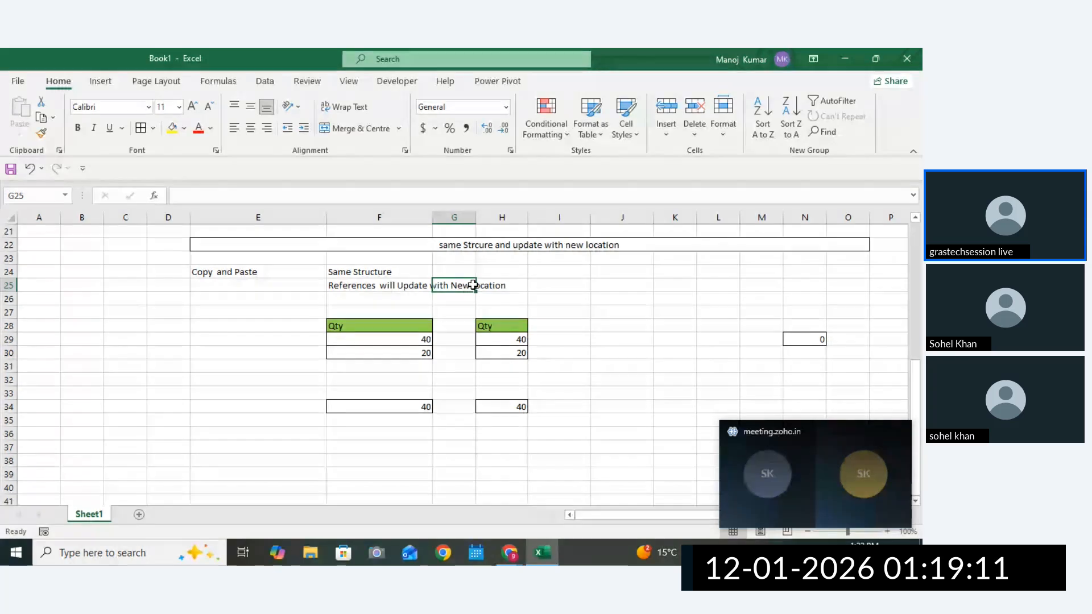
{"action": "left_click", "coordinate": [490, 407]}
{"action": "double_click", "coordinate": [410, 407]}
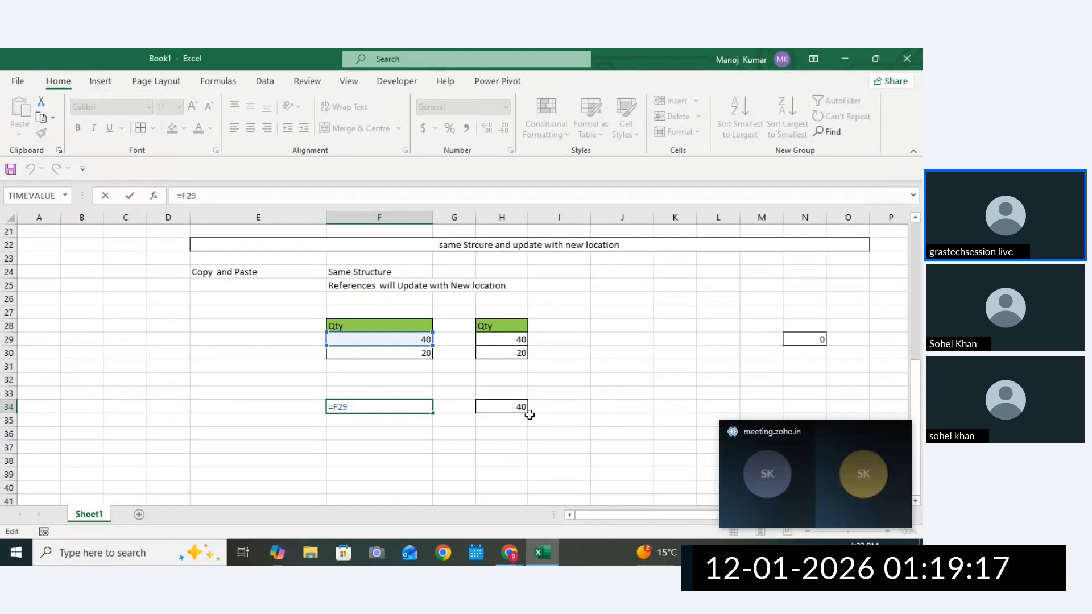
{"action": "left_click", "coordinate": [513, 406]}
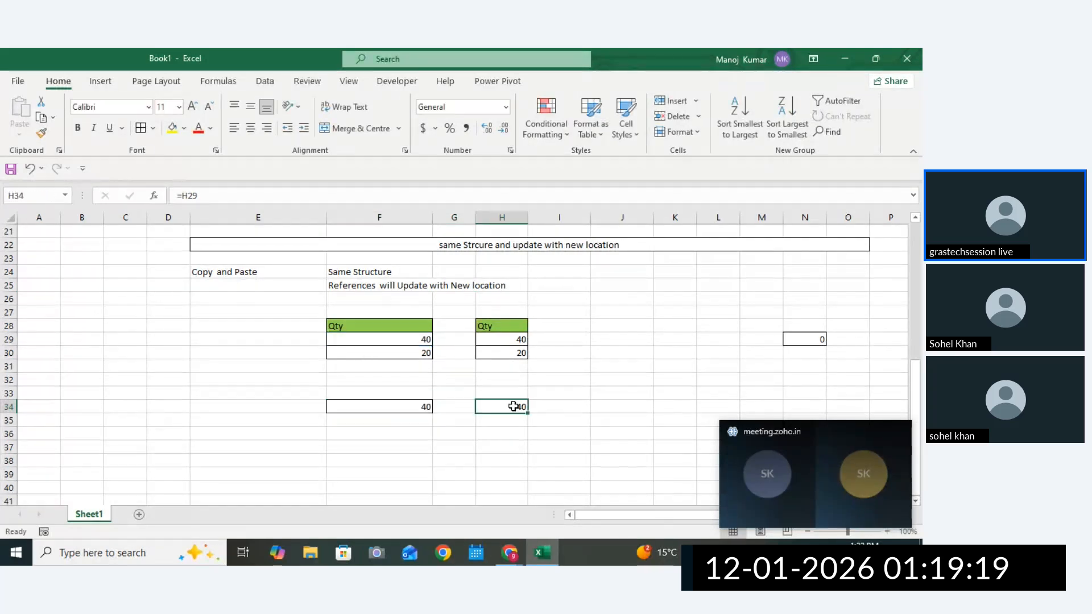
{"action": "double_click", "coordinate": [514, 406]}
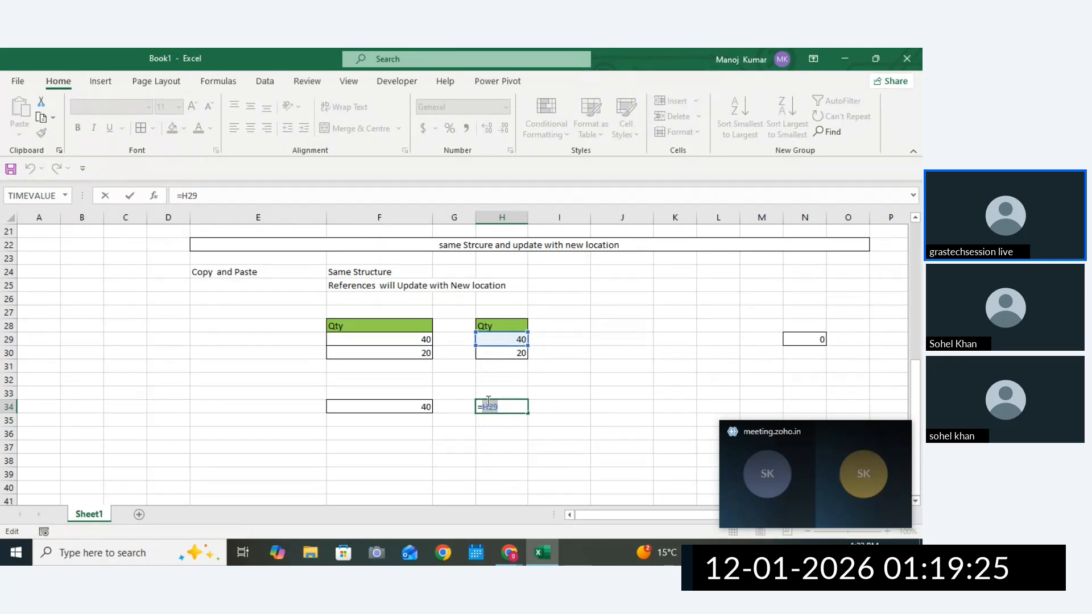
{"action": "left_click", "coordinate": [501, 406]}
{"action": "key", "text": "Return"}
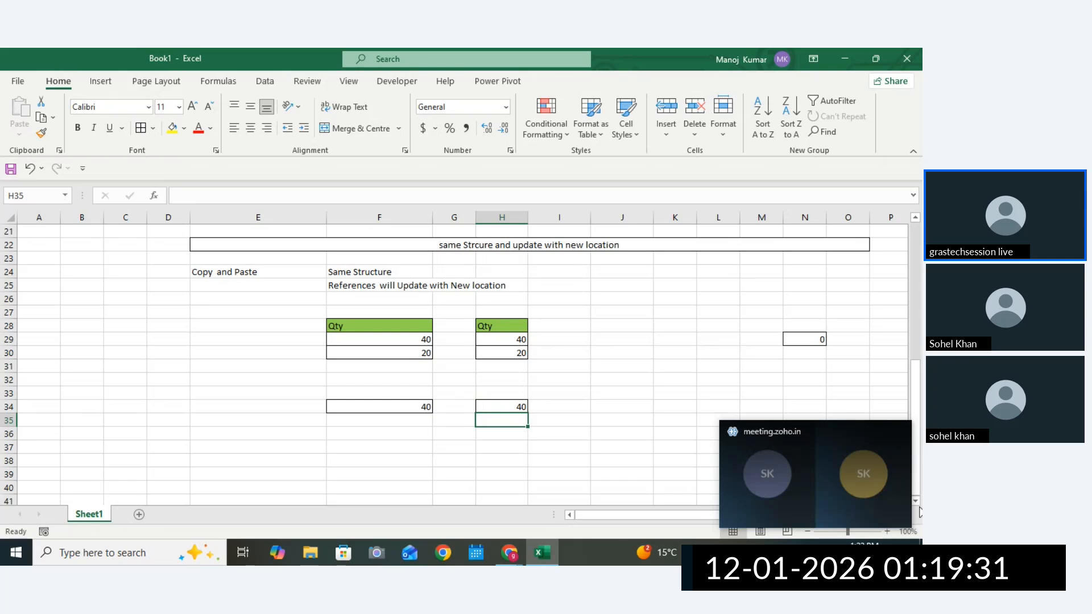
Enter 10 in F38 and 23 in F39, and extend the number series down to F47.
{"action": "scroll", "coordinate": [920, 512], "scroll_direction": "down", "scroll_amount": 3}
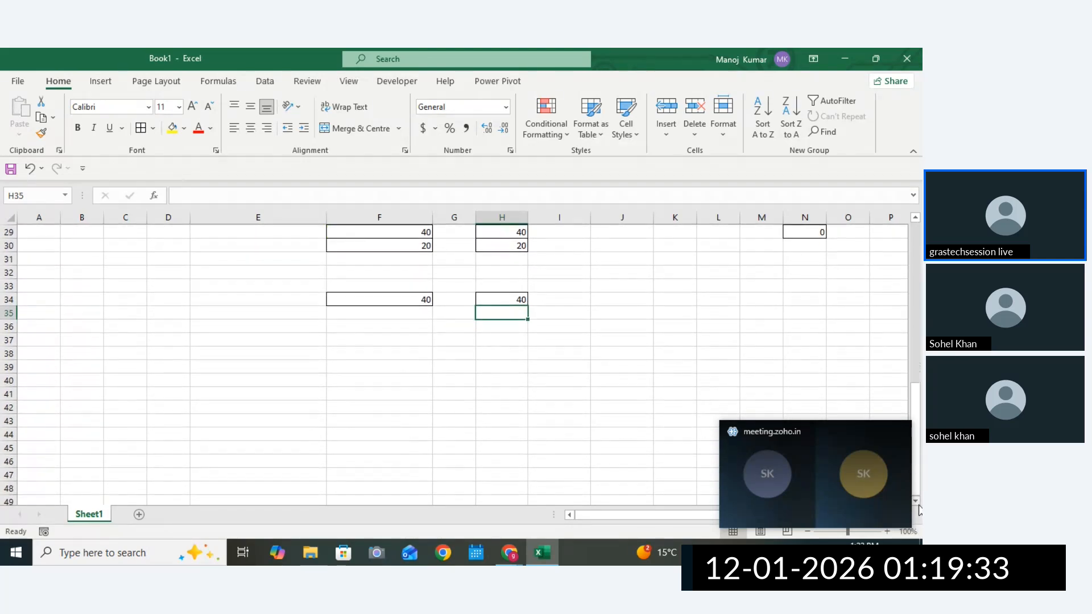
{"action": "scroll", "coordinate": [920, 512], "scroll_direction": "down", "scroll_amount": 1}
{"action": "left_click", "coordinate": [252, 301]}
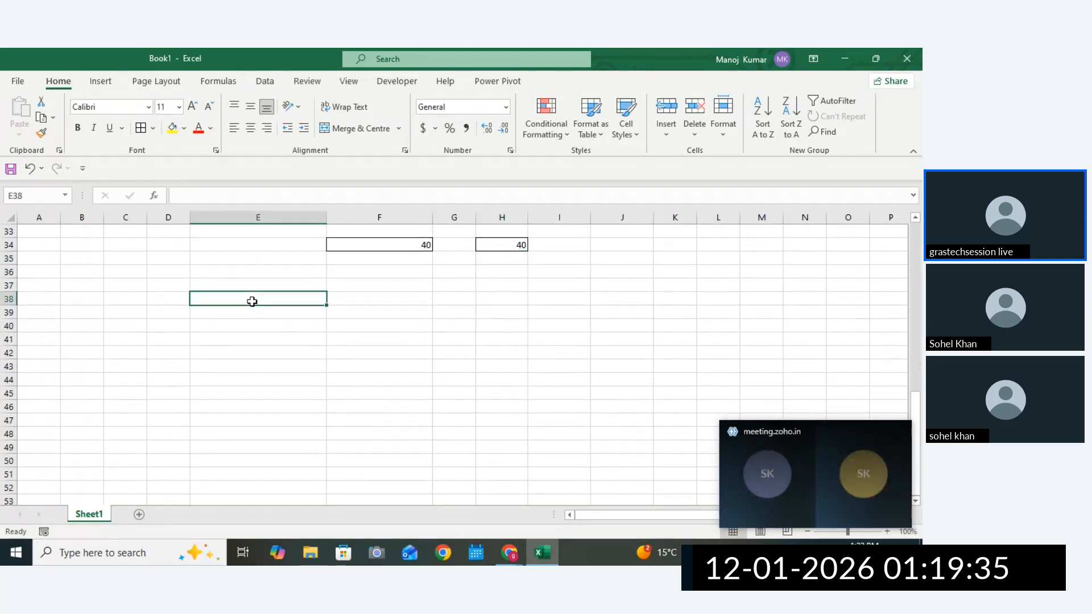
{"action": "left_click", "coordinate": [355, 297]}
{"action": "left_click", "coordinate": [522, 299]}
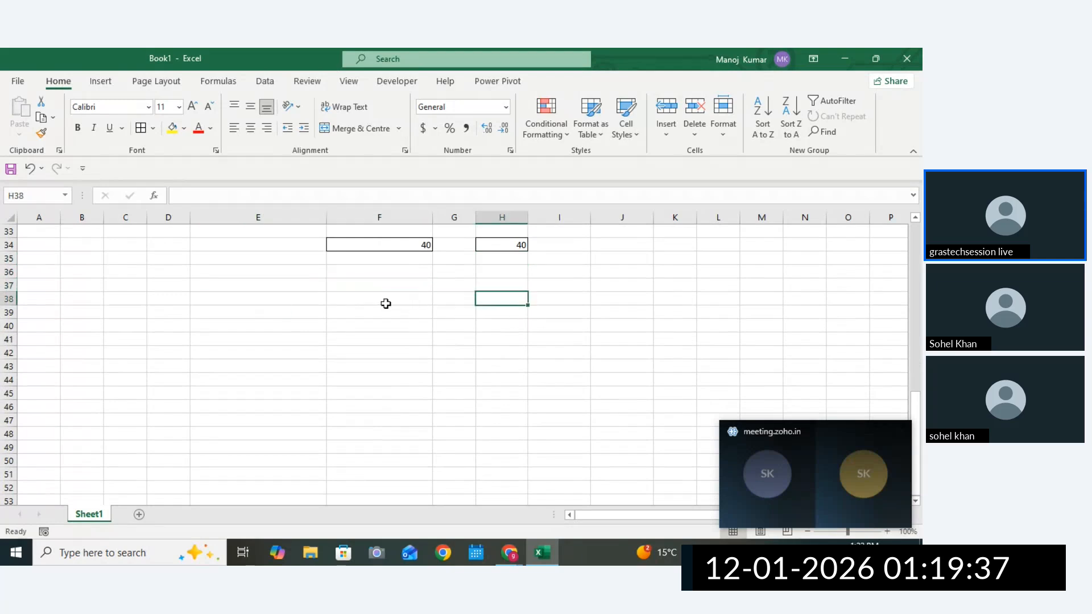
{"action": "left_click", "coordinate": [384, 302]}
{"action": "type", "text": "10"}
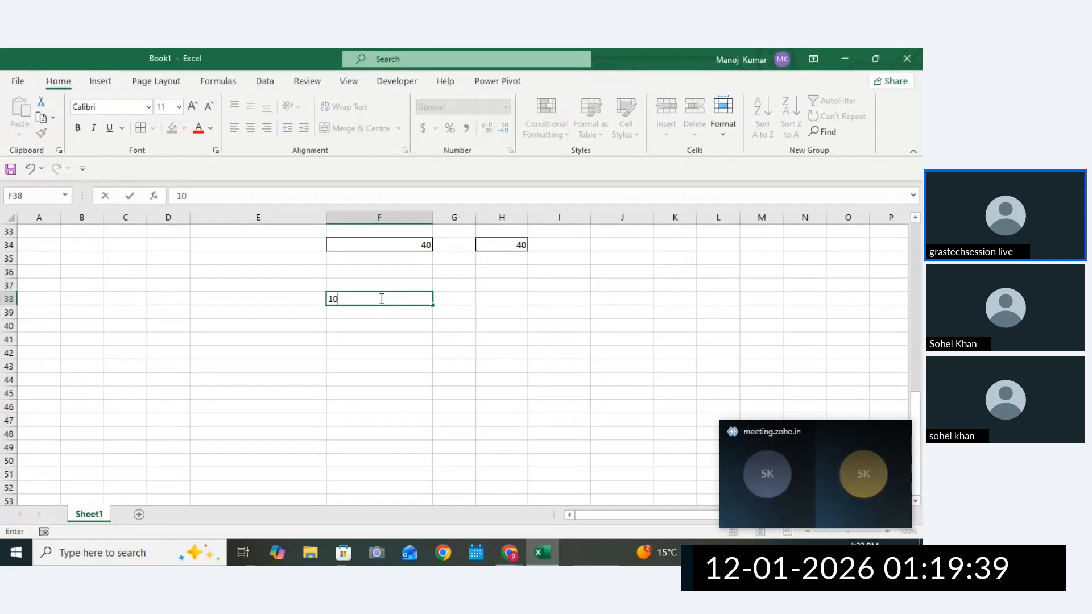
{"action": "key", "text": "Return"}
{"action": "type", "text": "23"}
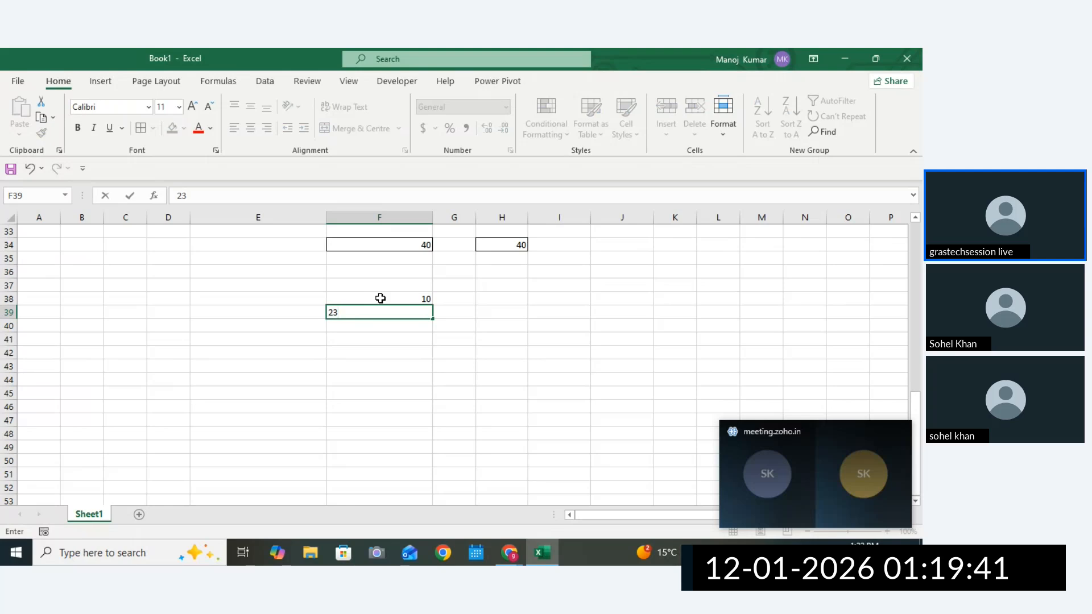
{"action": "key", "text": "Return"}
{"action": "left_click_drag", "start_coordinate": [419, 295], "coordinate": [435, 418]}
Enter the formula =F38 in cell I38 by referencing the first value of the number series.
{"action": "left_click", "coordinate": [509, 321]}
{"action": "left_click", "coordinate": [539, 299]}
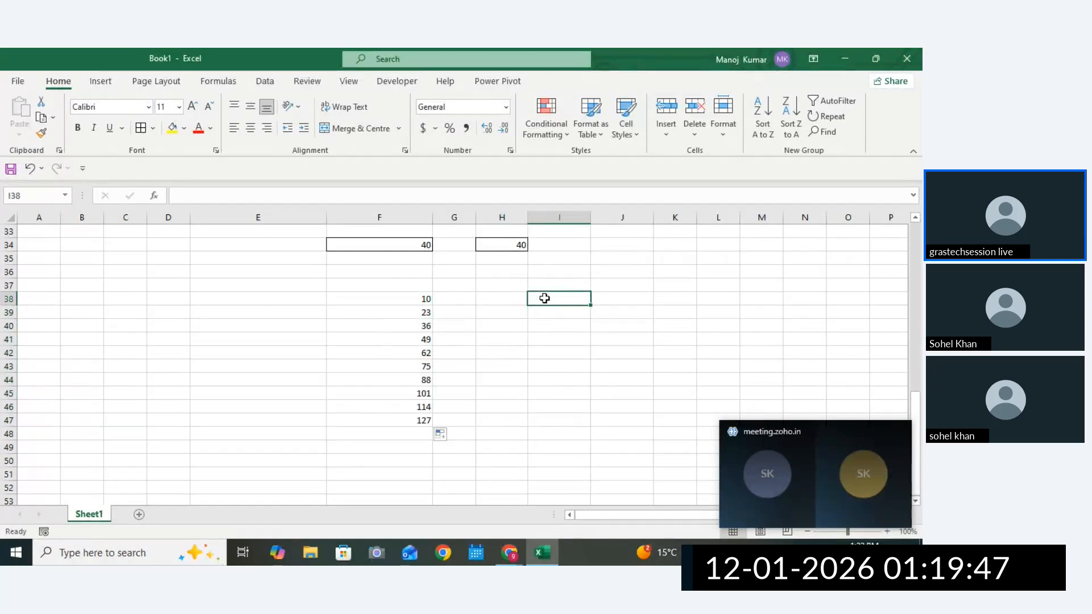
{"action": "type", "text": "="}
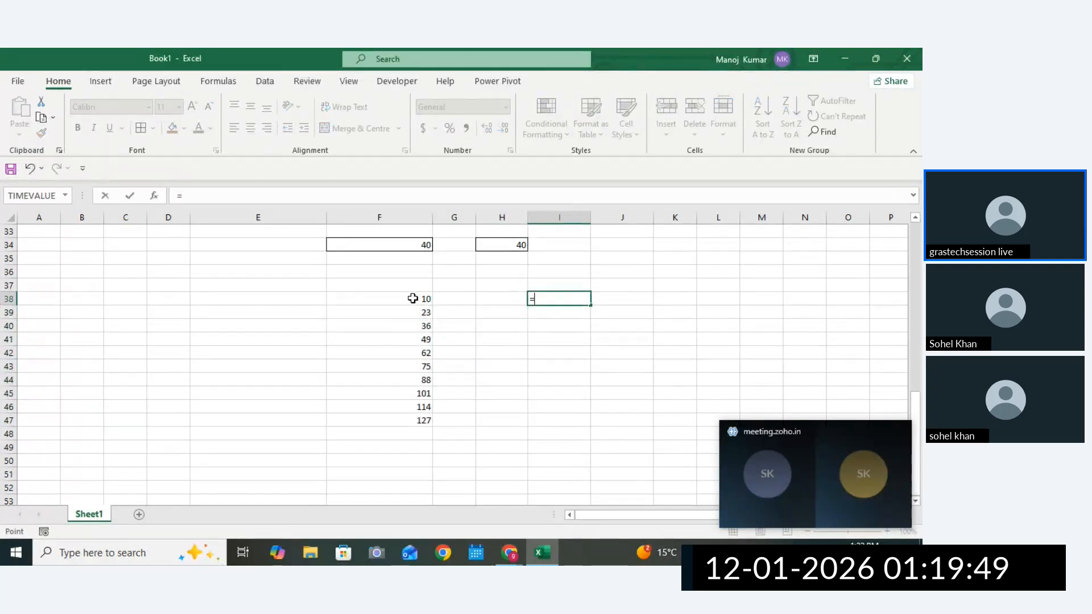
{"action": "left_click", "coordinate": [414, 297]}
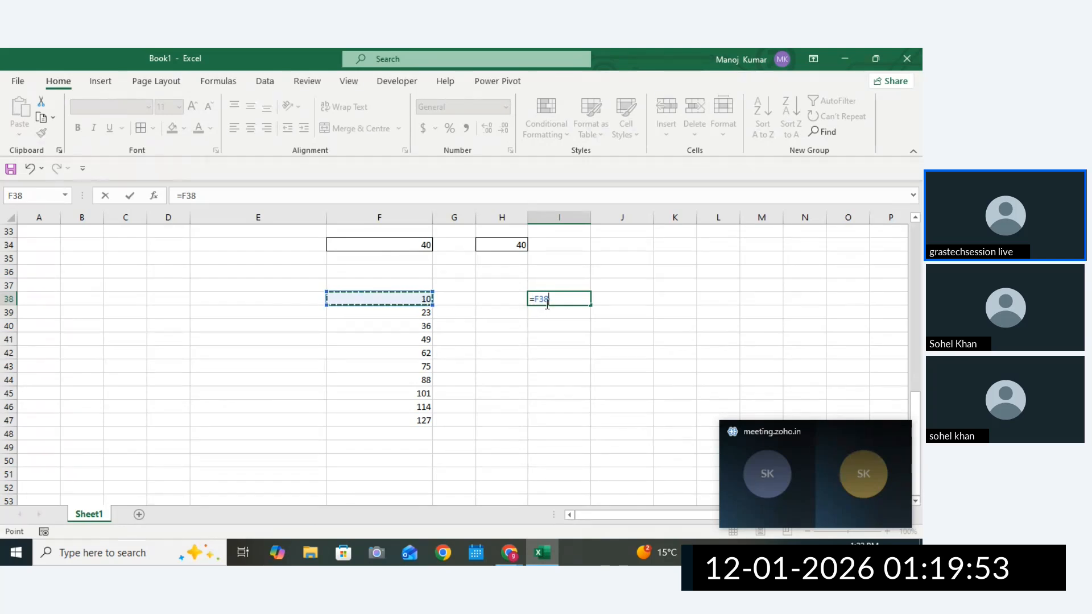
{"action": "left_click", "coordinate": [576, 297]}
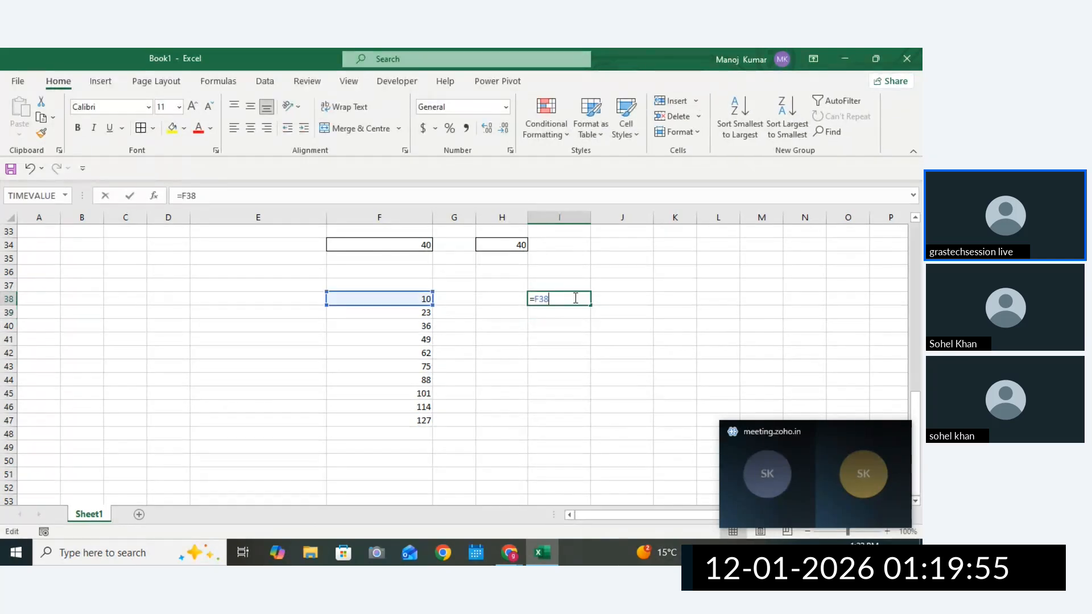
{"action": "key", "text": "ctrl+Return"}
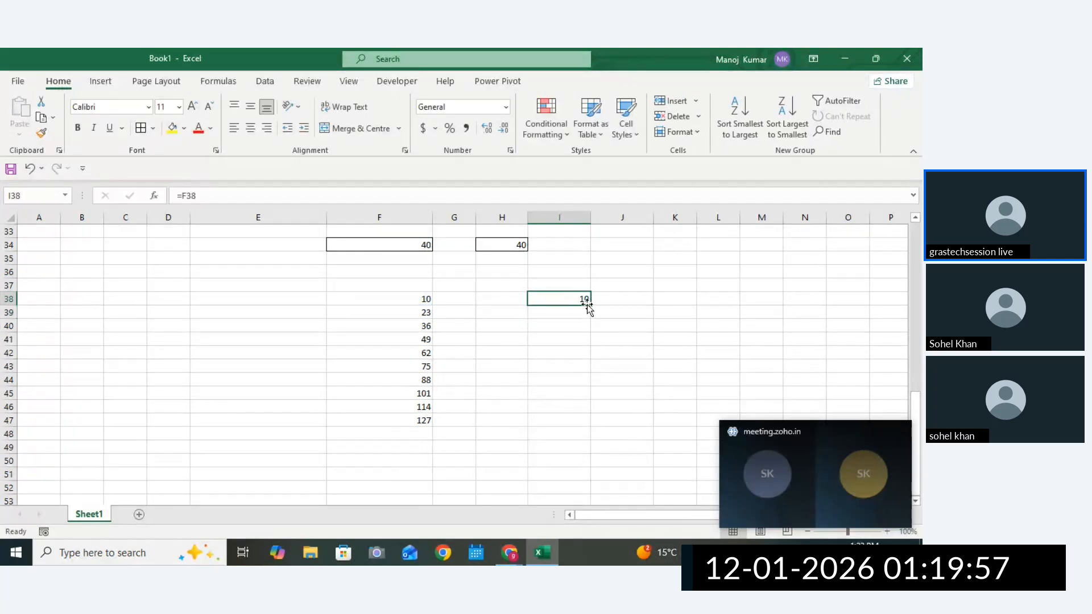
Apply borders around every cell of the number series in F38:F47.
{"action": "mouse_move", "coordinate": [591, 305]}
{"action": "left_mouse_down"}
{"action": "mouse_move", "coordinate": [575, 421]}
{"action": "mouse_move", "coordinate": [588, 307]}
{"action": "left_mouse_up"}
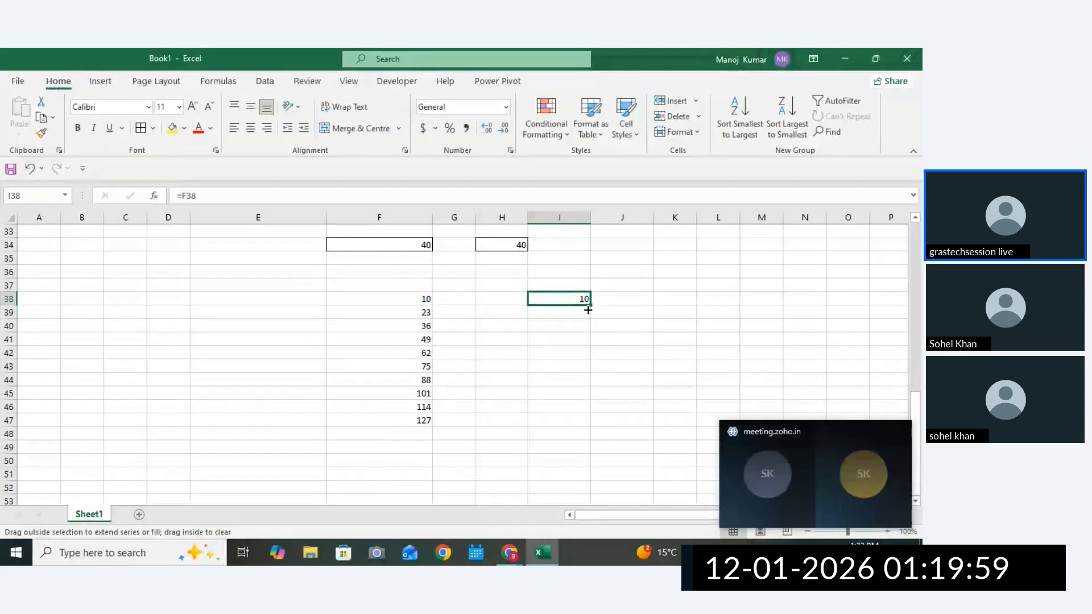
{"action": "left_click", "coordinate": [499, 311]}
{"action": "left_click_drag", "start_coordinate": [360, 300], "coordinate": [365, 418]}
{"action": "left_click", "coordinate": [146, 132]}
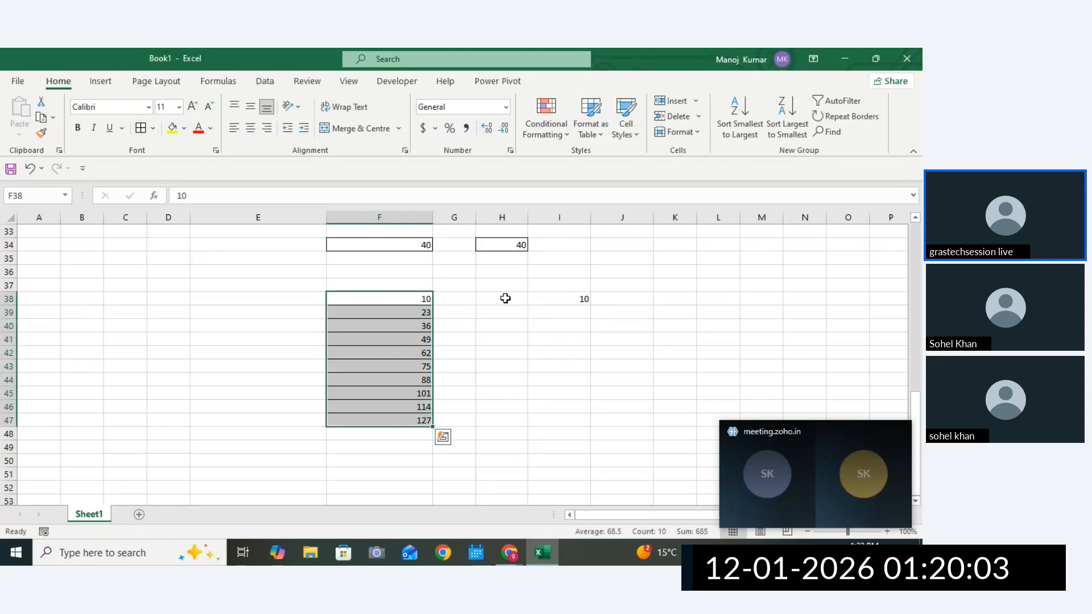
Check which cell the formula in I38 references.
{"action": "double_click", "coordinate": [545, 299]}
{"action": "left_click_drag", "start_coordinate": [561, 299], "coordinate": [513, 301]}
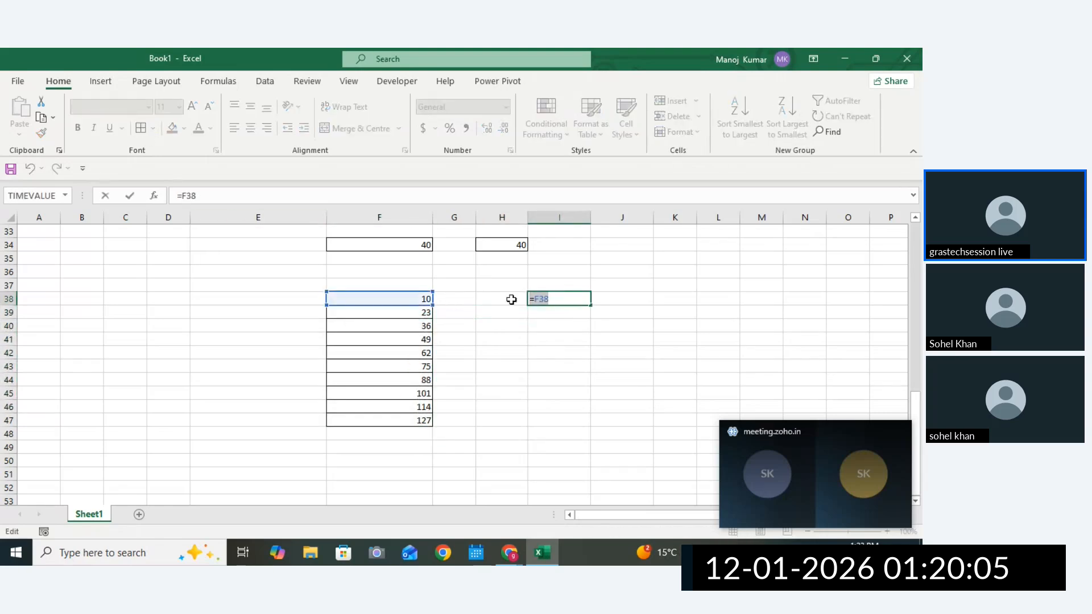
{"action": "key", "text": "Return"}
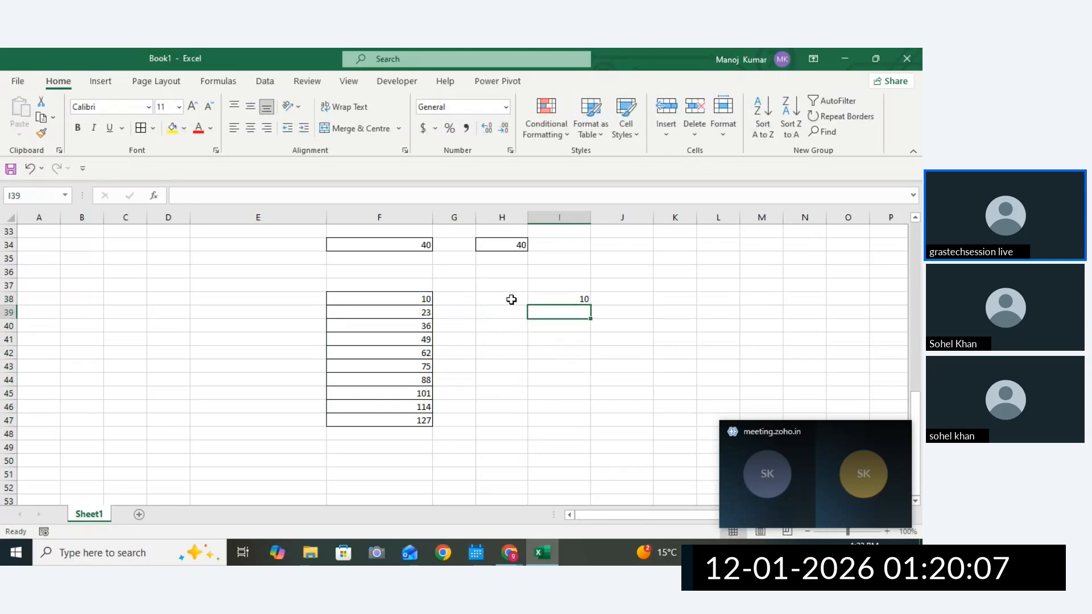
Copy the formula from I38 into I39 and compare the pasted result with F39.
{"action": "left_click", "coordinate": [426, 311]}
{"action": "key", "text": "ctrl+c"}
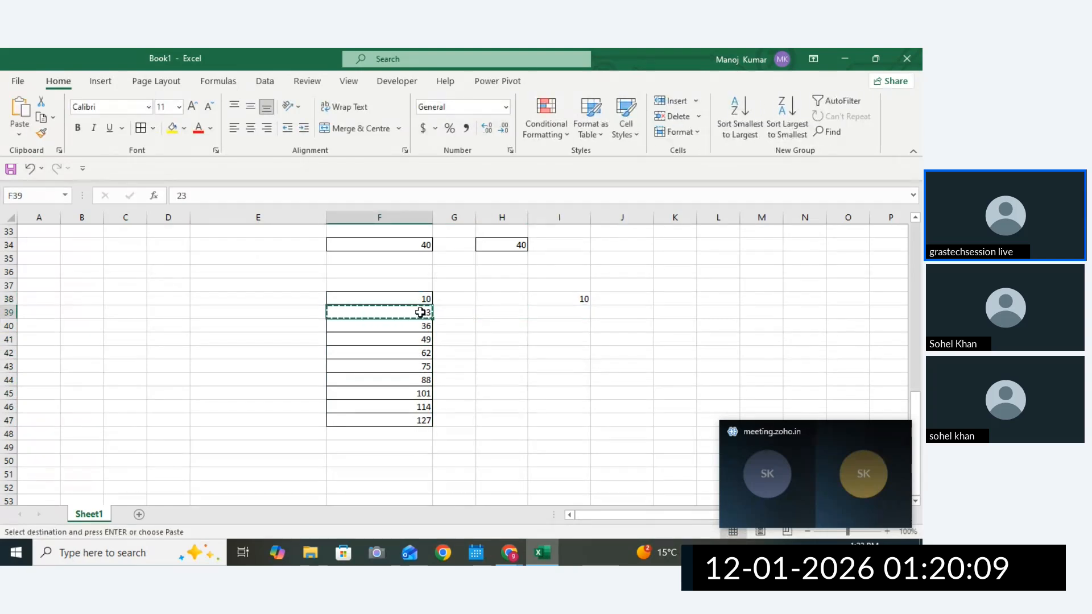
{"action": "left_click", "coordinate": [554, 300]}
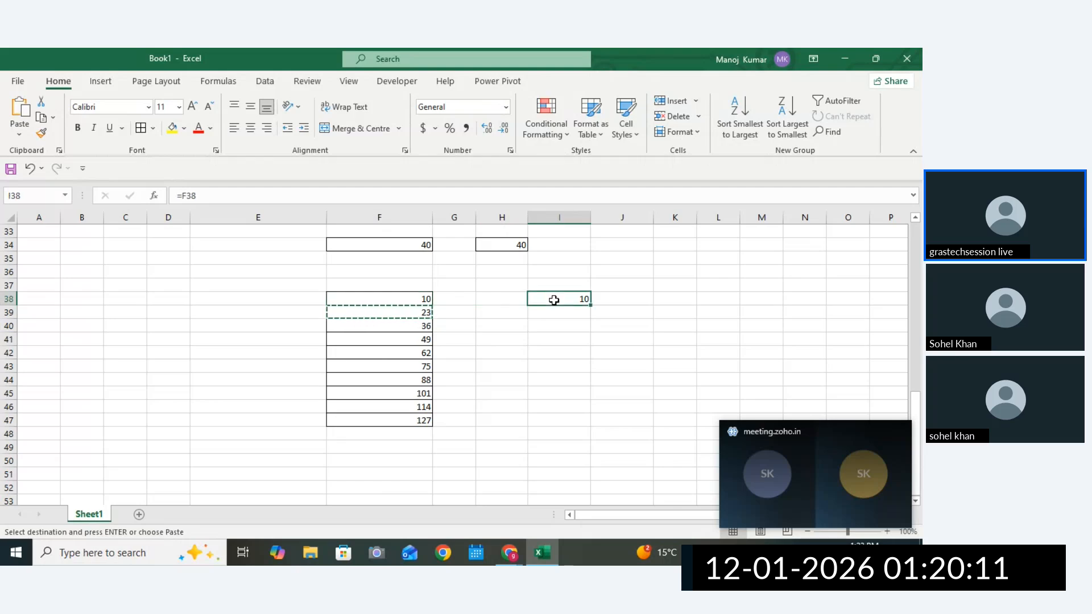
{"action": "key", "text": "ctrl+c"}
{"action": "left_click", "coordinate": [554, 312]}
{"action": "key", "text": "ctrl+v"}
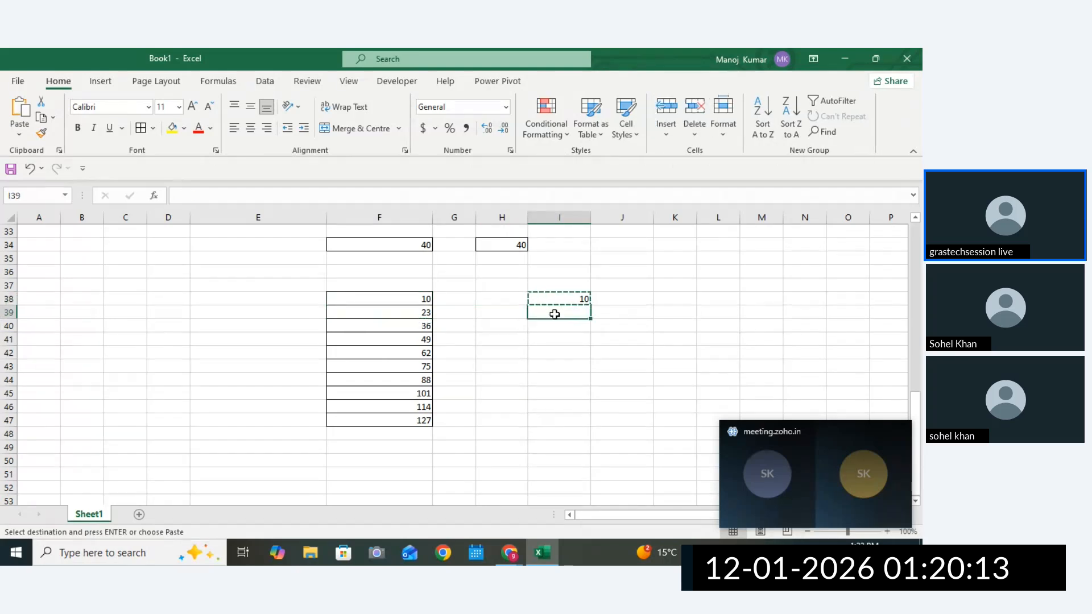
{"action": "left_click_drag", "start_coordinate": [421, 317], "coordinate": [561, 317]}
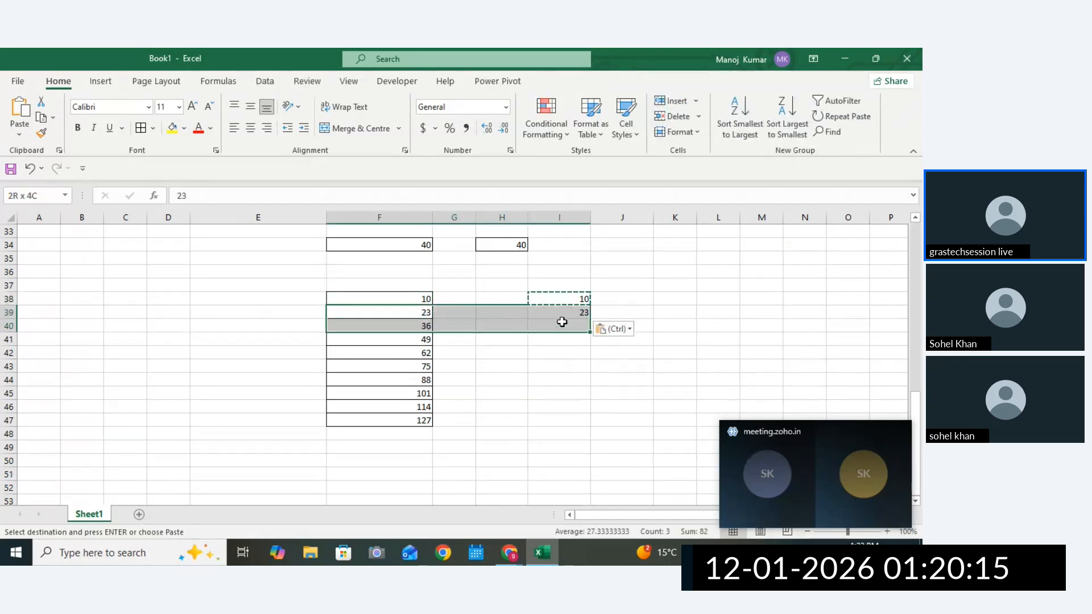
Review the reference in I38, paste its formula into I39 again, and check which cell the copy references.
{"action": "double_click", "coordinate": [576, 299]}
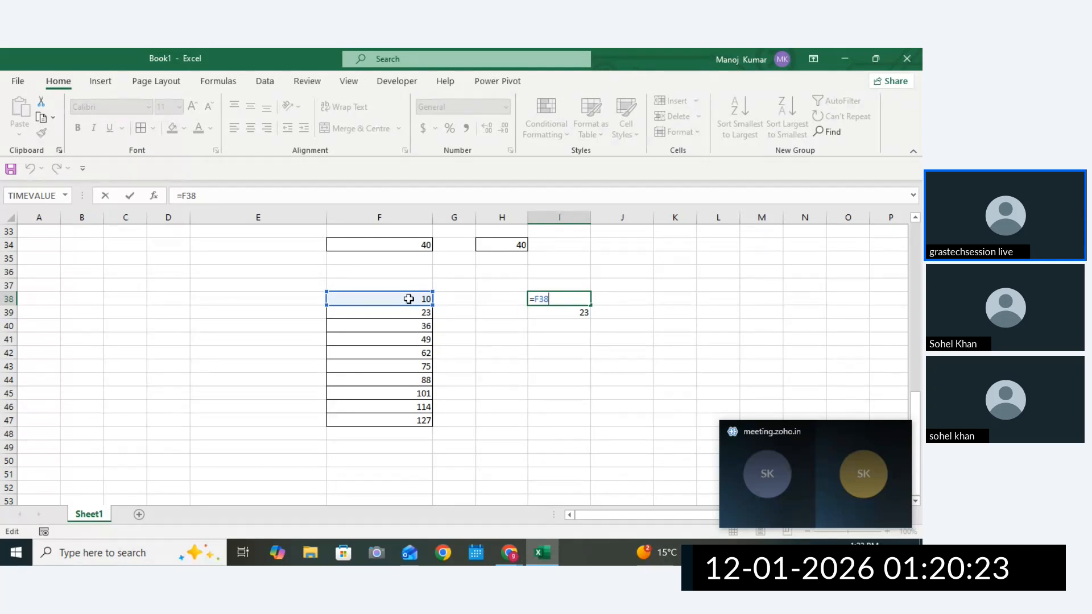
{"action": "key", "text": "Return"}
{"action": "left_click", "coordinate": [571, 297]}
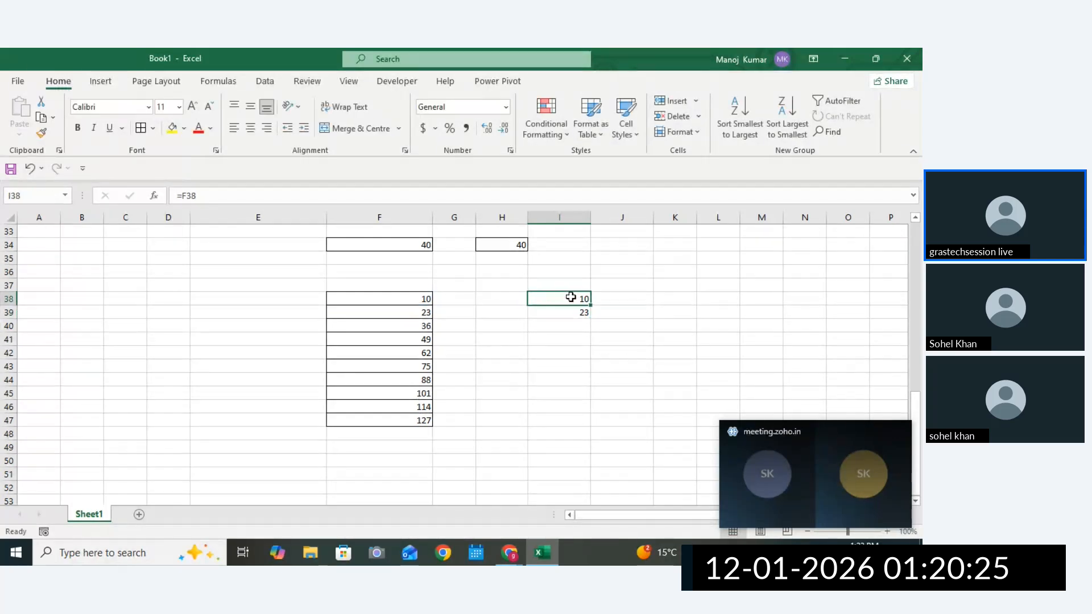
{"action": "key", "text": "ctrl+c"}
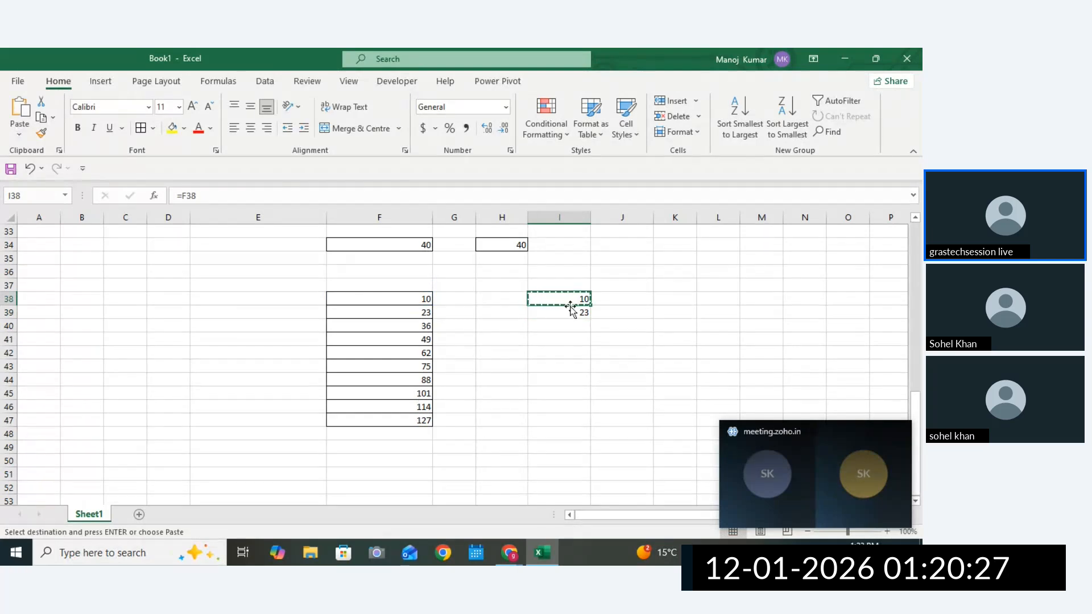
{"action": "left_click", "coordinate": [570, 309]}
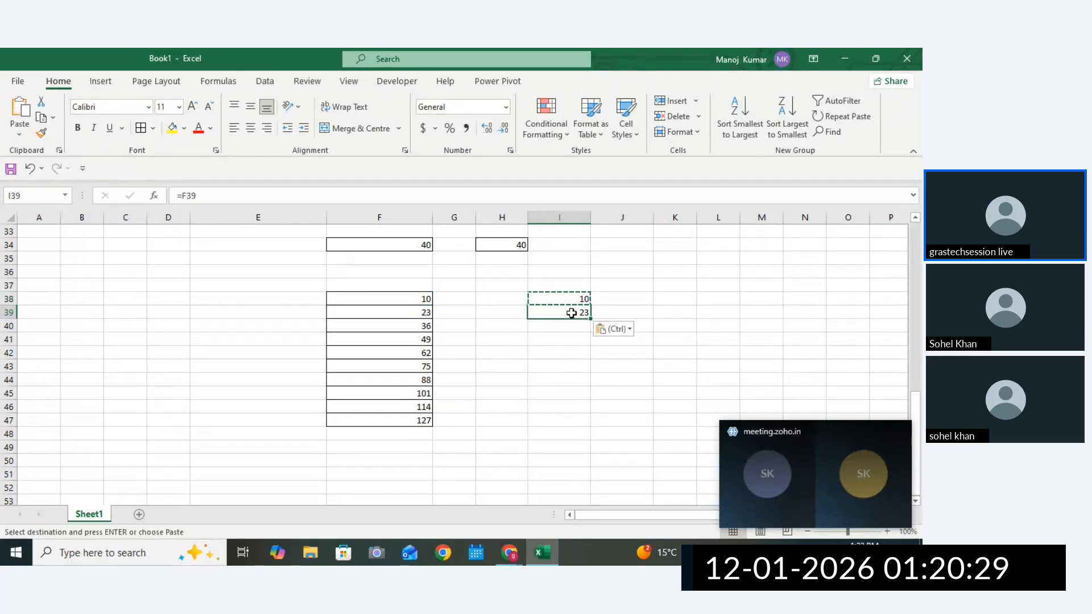
{"action": "double_click", "coordinate": [569, 310]}
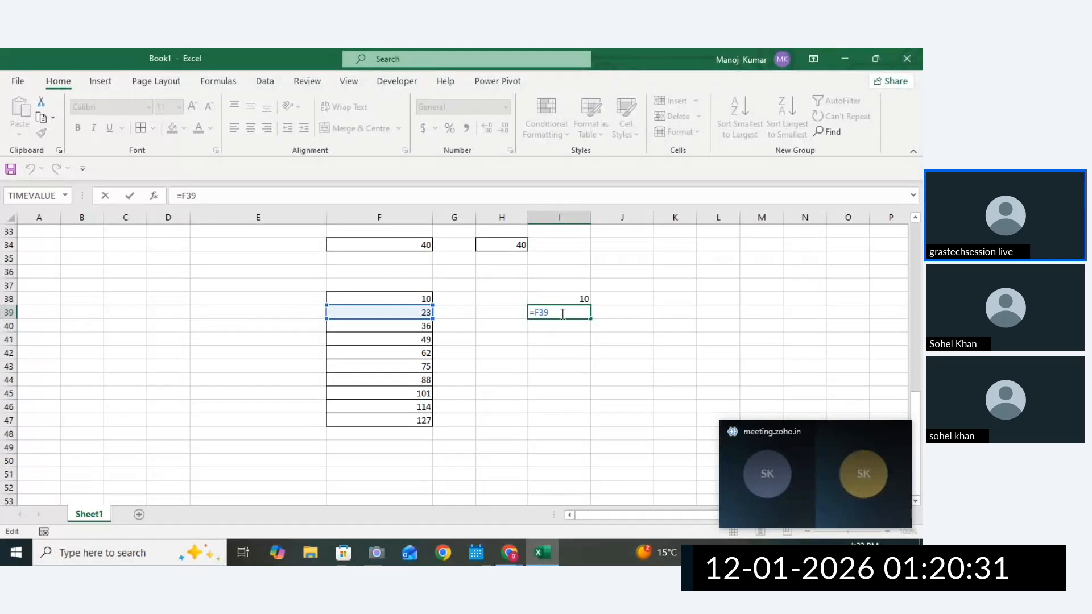
{"action": "left_click_drag", "start_coordinate": [568, 312], "coordinate": [529, 311]}
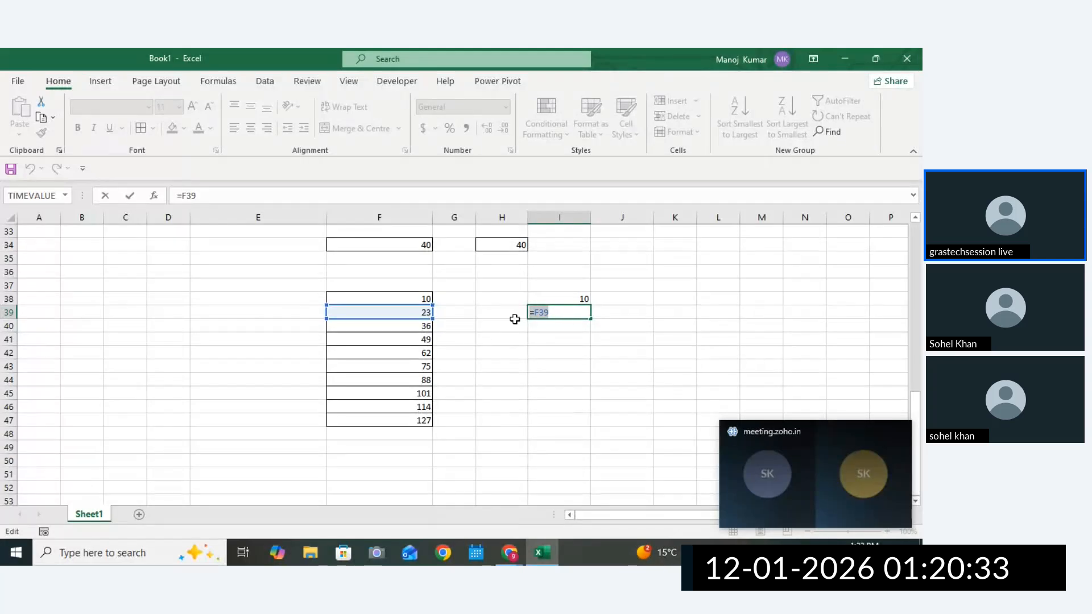
{"action": "key", "text": "Return"}
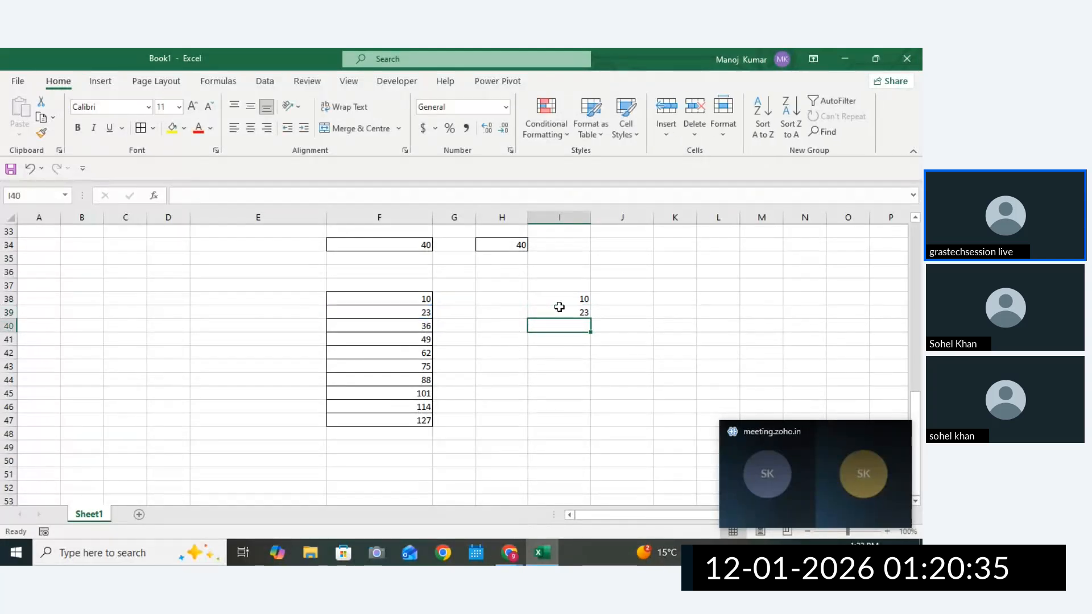
Copy the formula from I39 and paste it cell by cell into I40 through I47.
{"action": "left_click", "coordinate": [560, 308]}
{"action": "key", "text": "ctrl+c"}
{"action": "left_click", "coordinate": [560, 329]}
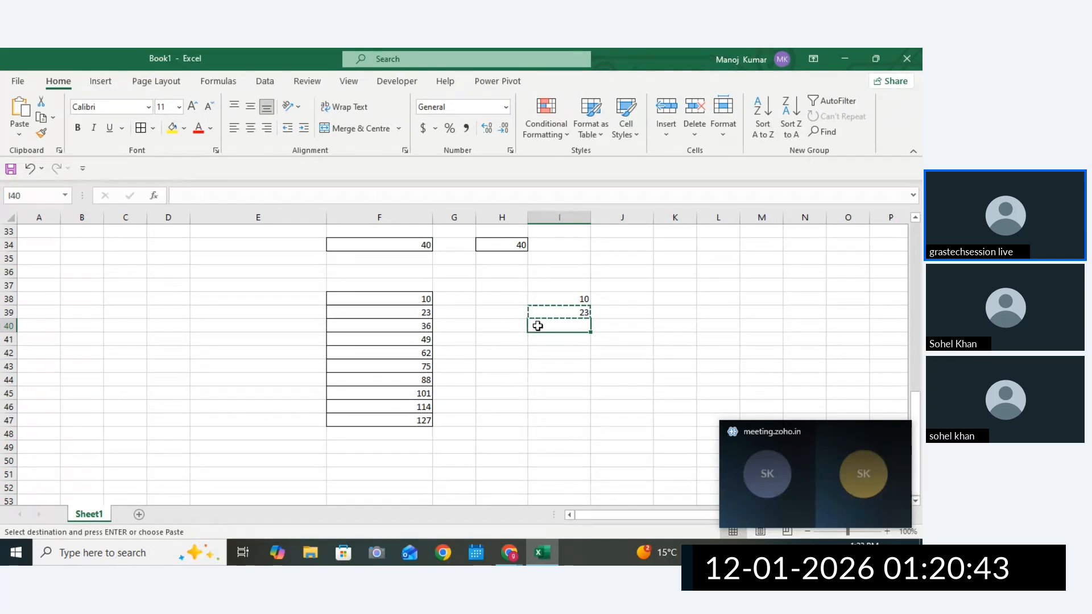
{"action": "key", "text": "ctrl+v"}
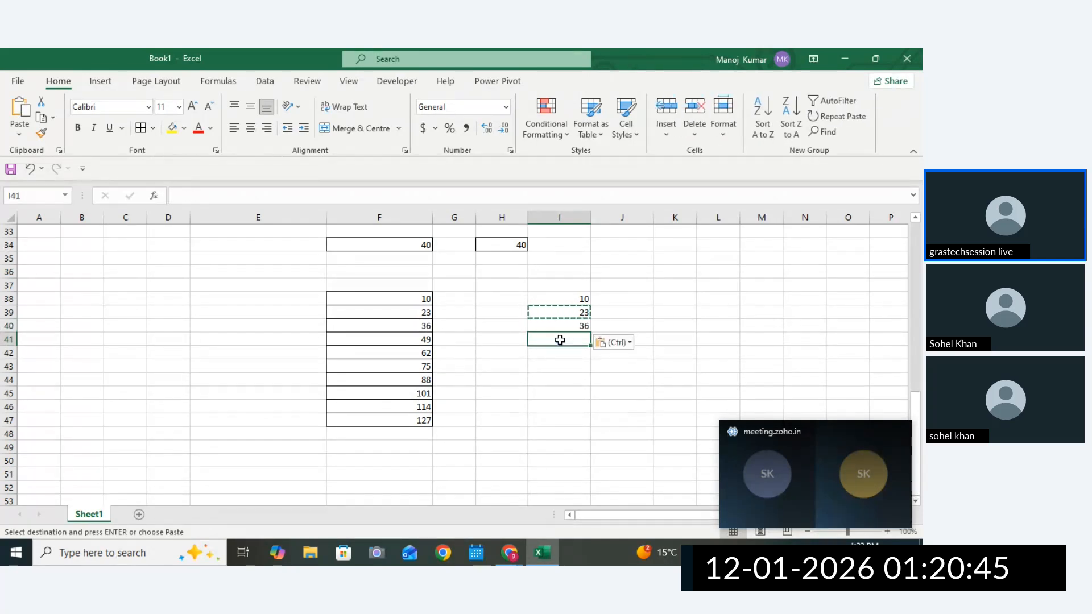
{"action": "left_click", "coordinate": [560, 340]}
{"action": "key", "text": "ctrl+v"}
{"action": "left_click", "coordinate": [560, 351]}
{"action": "key", "text": "ctrl+v"}
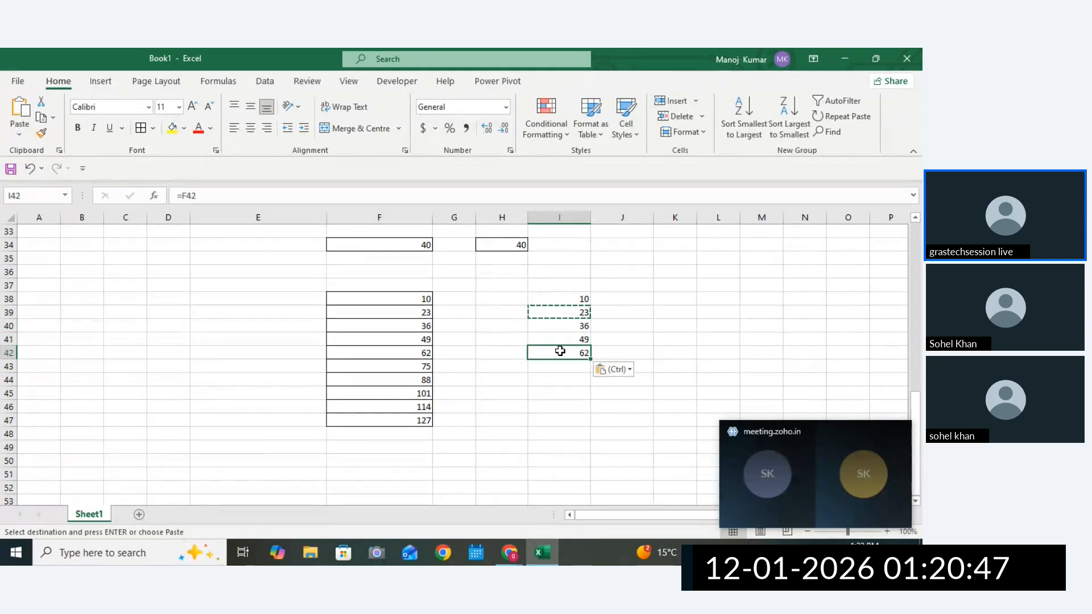
{"action": "left_click", "coordinate": [560, 367]}
{"action": "key", "text": "ctrl+v"}
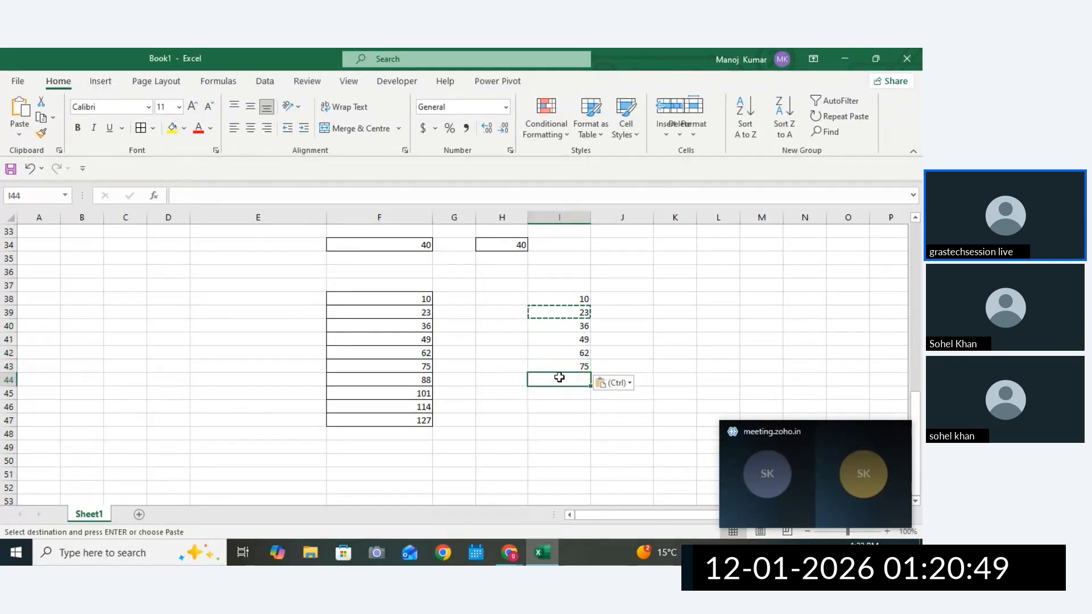
{"action": "left_click", "coordinate": [560, 378]}
{"action": "key", "text": "ctrl+v"}
{"action": "left_click", "coordinate": [561, 389]}
{"action": "key", "text": "ctrl+v"}
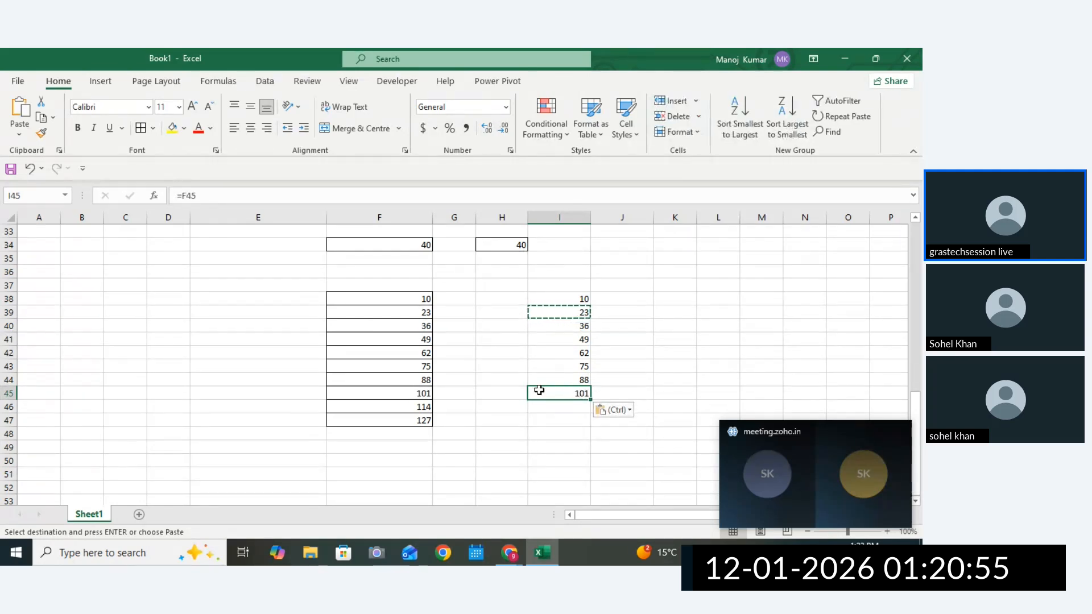
{"action": "left_click", "coordinate": [548, 406]}
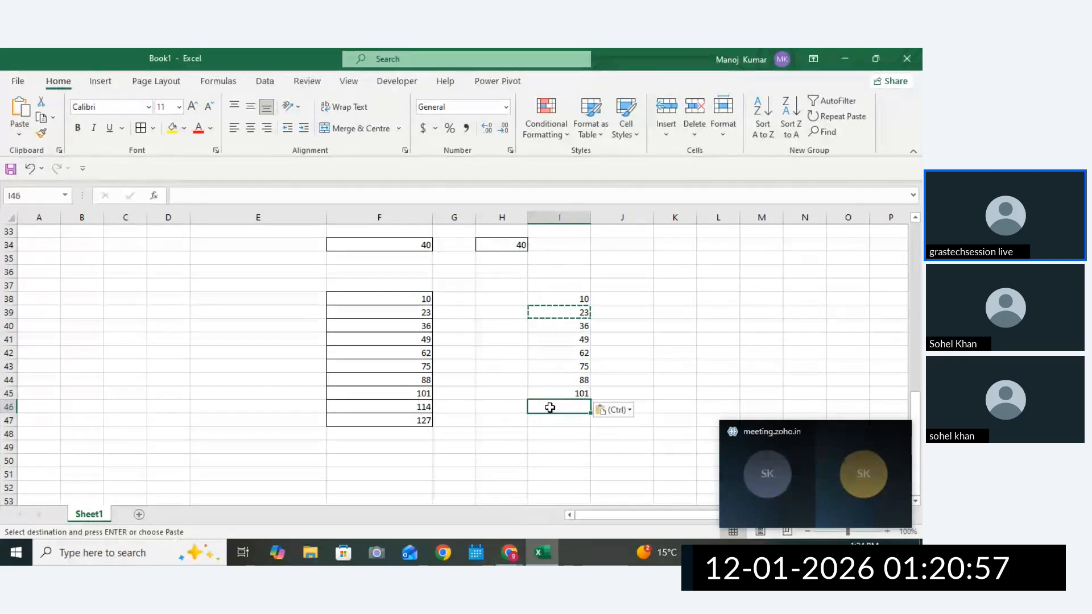
{"action": "key", "text": "ctrl+v"}
{"action": "left_click", "coordinate": [551, 416]}
{"action": "key", "text": "ctrl+v"}
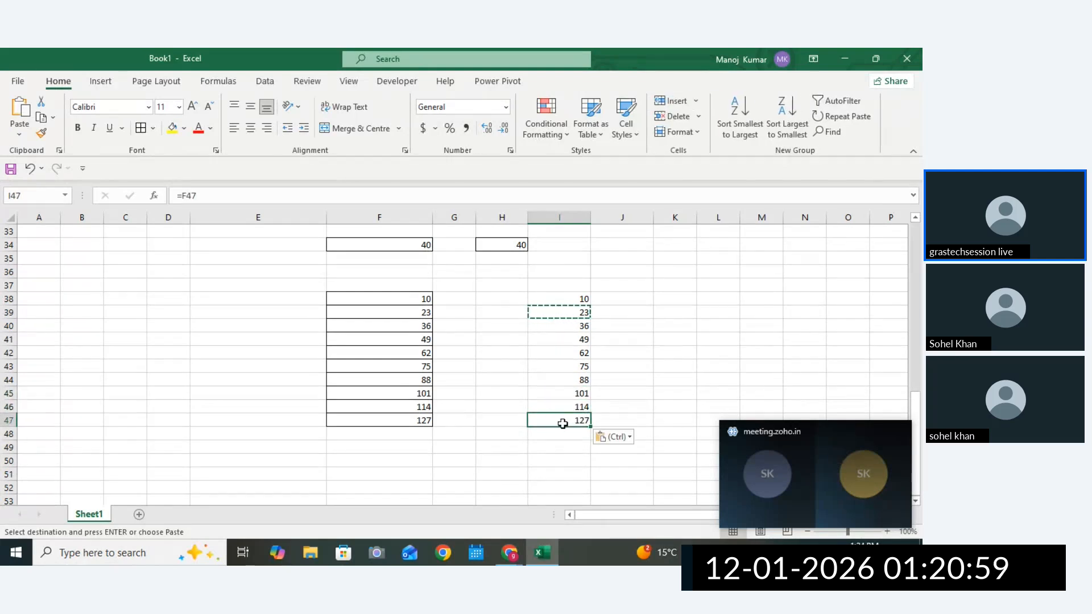
Check the reference in I47 and apply borders around every cell of I38:I47.
{"action": "type", "text": "=F47"}
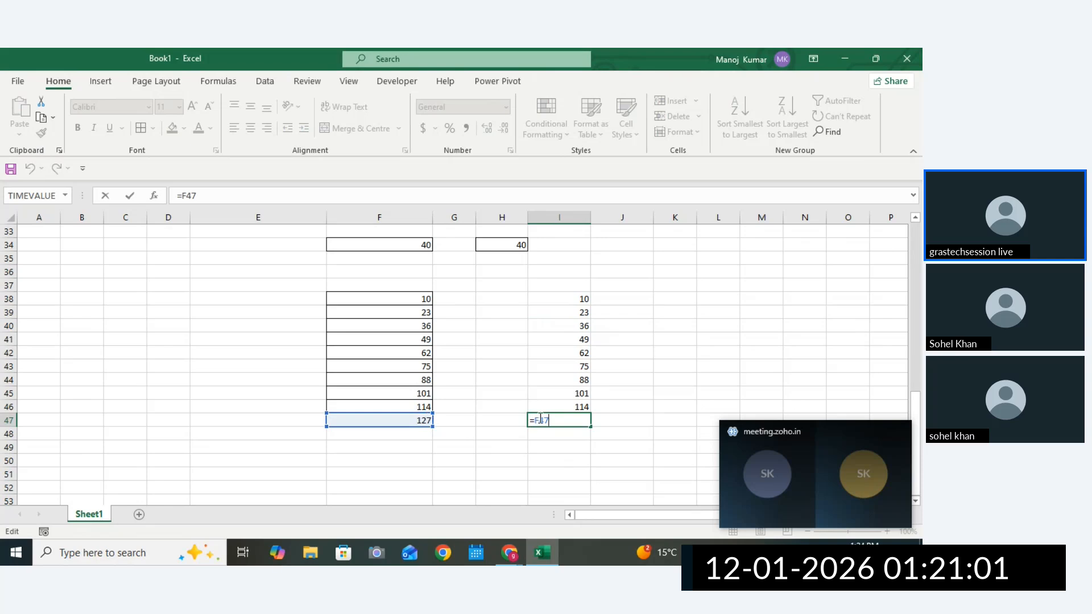
{"action": "left_click_drag", "start_coordinate": [534, 417], "coordinate": [553, 419]}
{"action": "key", "text": "Return"}
{"action": "left_click_drag", "start_coordinate": [559, 298], "coordinate": [559, 420]}
{"action": "left_click", "coordinate": [141, 127]}
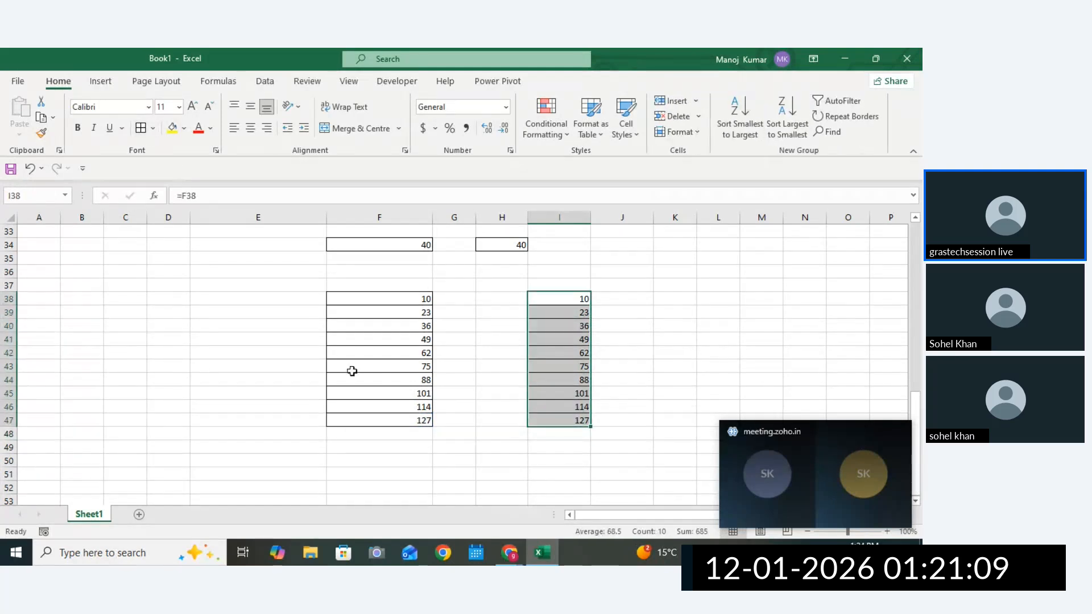
Extend a sample text entry f38 from O37 down to O42, and clear those cells.
{"action": "left_click", "coordinate": [836, 287]}
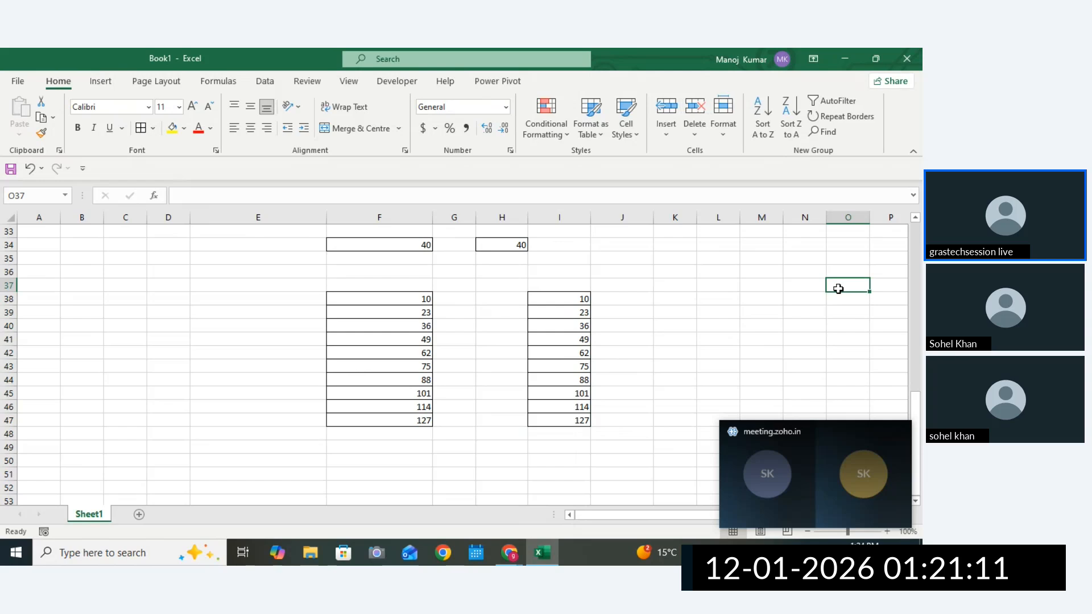
{"action": "type", "text": "38"}
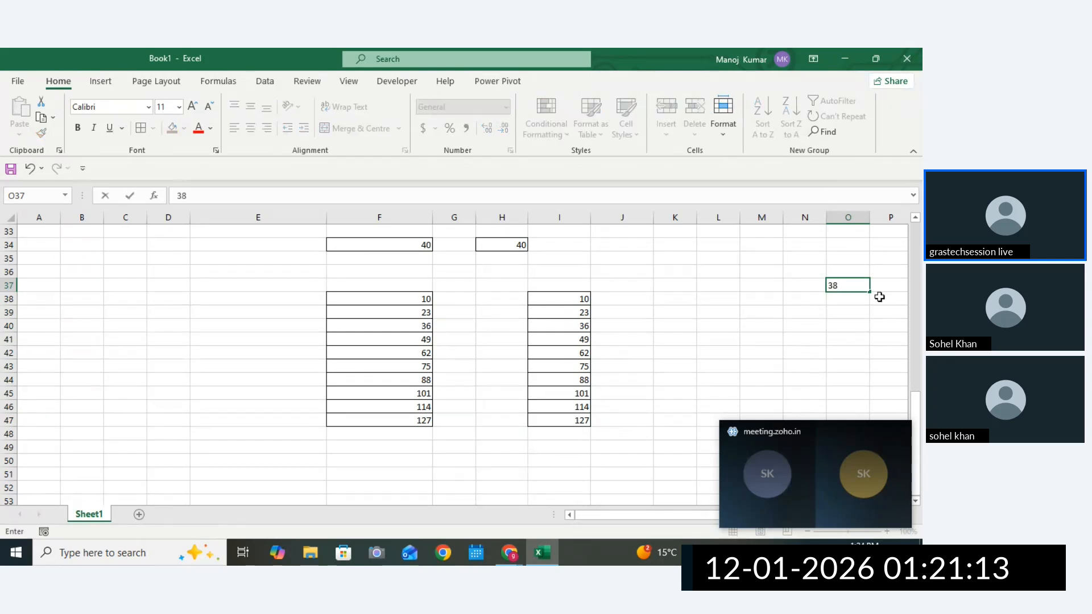
{"action": "left_click", "coordinate": [851, 284]}
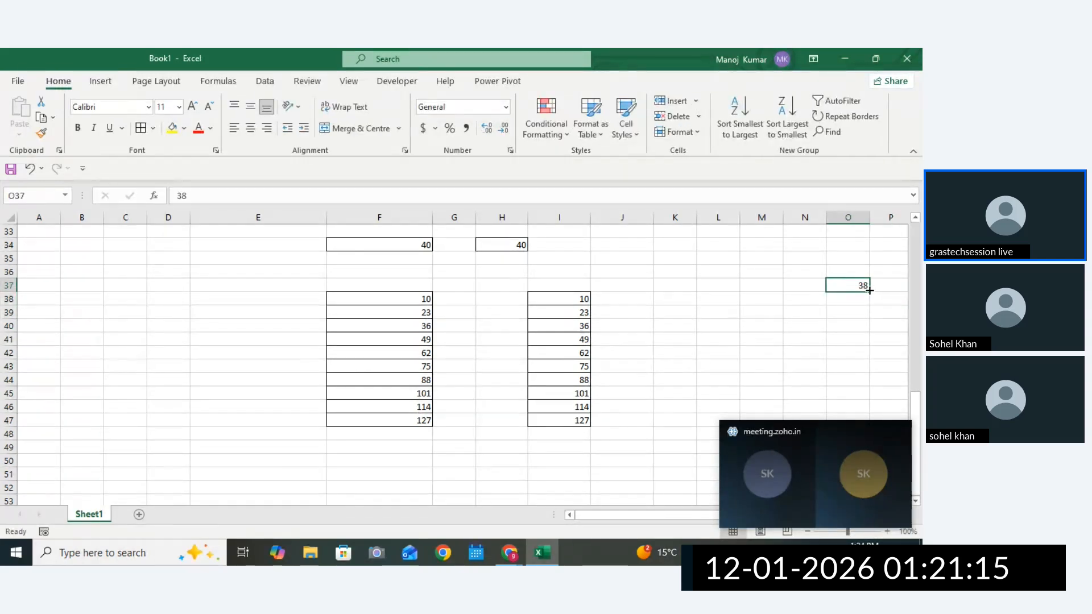
{"action": "mouse_move", "coordinate": [869, 291]}
{"action": "left_mouse_down"}
{"action": "mouse_move", "coordinate": [863, 407]}
{"action": "mouse_move", "coordinate": [872, 383]}
{"action": "mouse_move", "coordinate": [861, 378]}
{"action": "mouse_move", "coordinate": [849, 285]}
{"action": "left_mouse_up"}
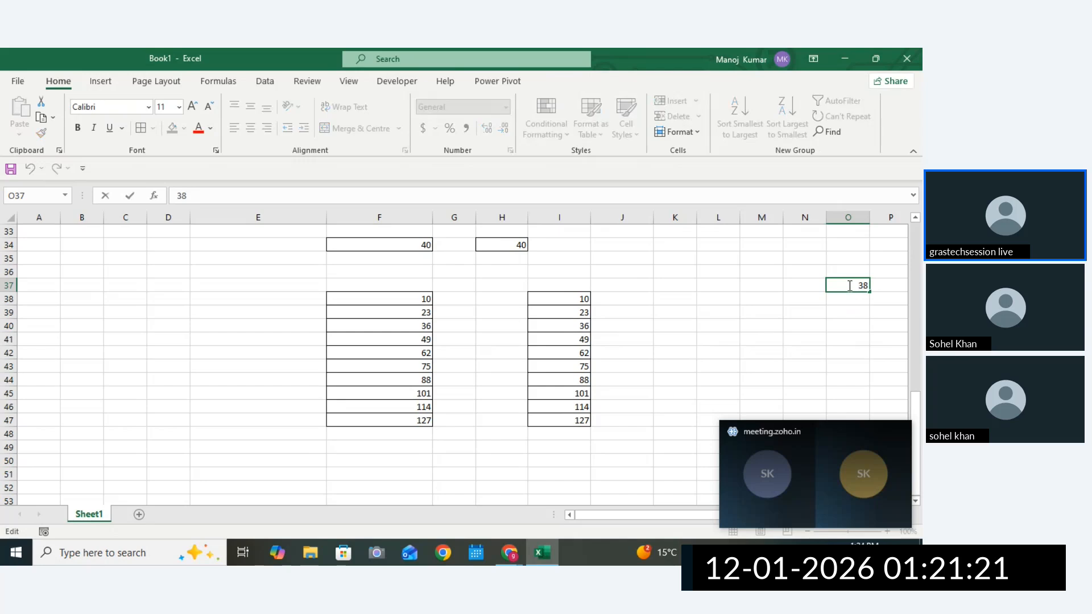
{"action": "key", "text": "Escape"}
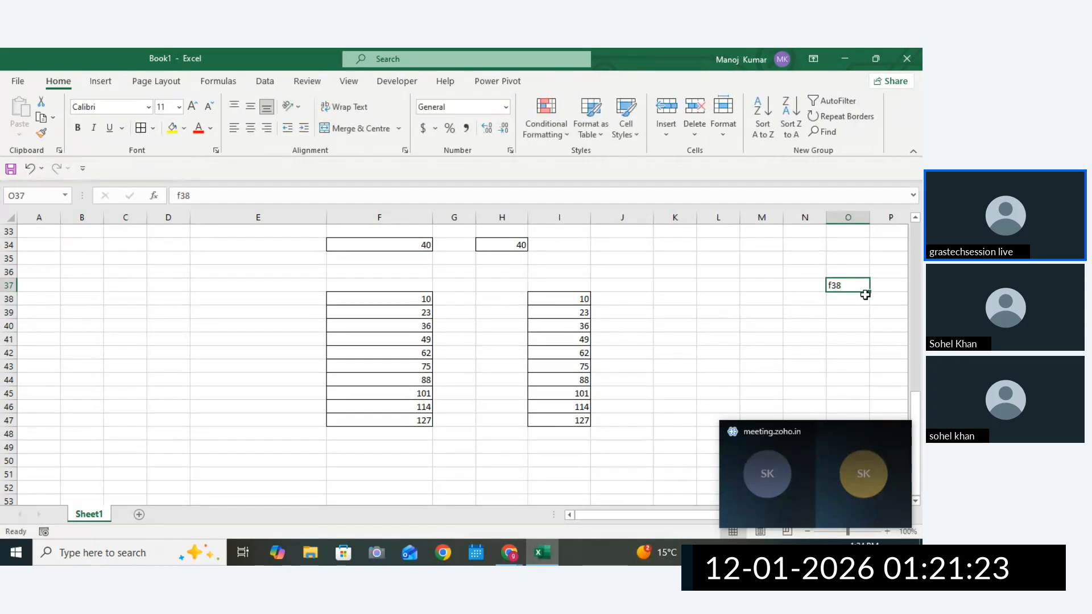
{"action": "left_click_drag", "start_coordinate": [872, 293], "coordinate": [856, 355]}
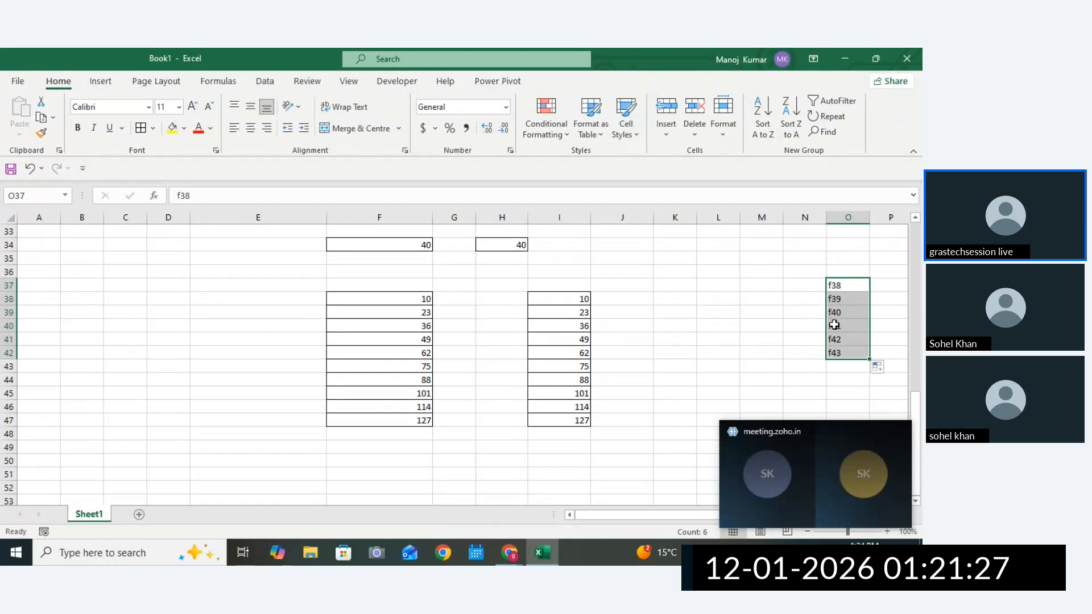
{"action": "key", "text": "Delete"}
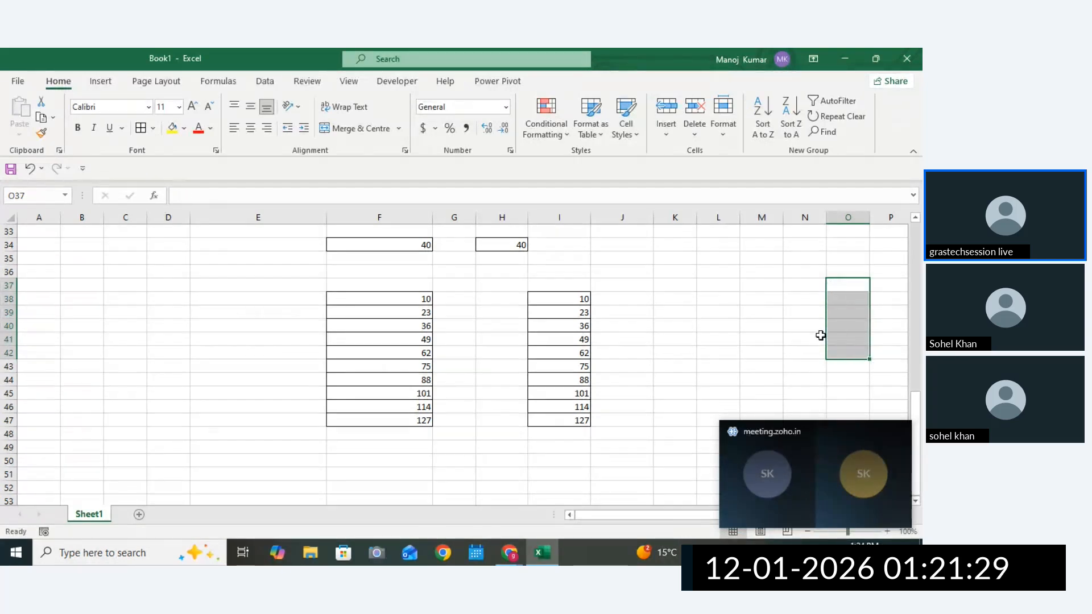
Compare the cell references in the formulas of I38 and I39.
{"action": "double_click", "coordinate": [566, 299]}
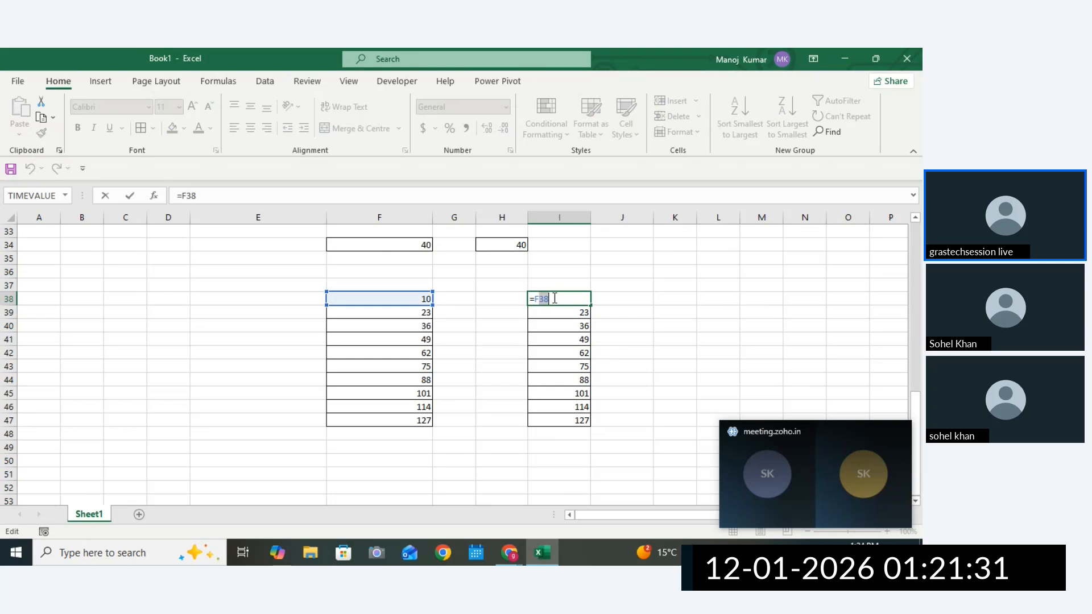
{"action": "key", "text": "Return"}
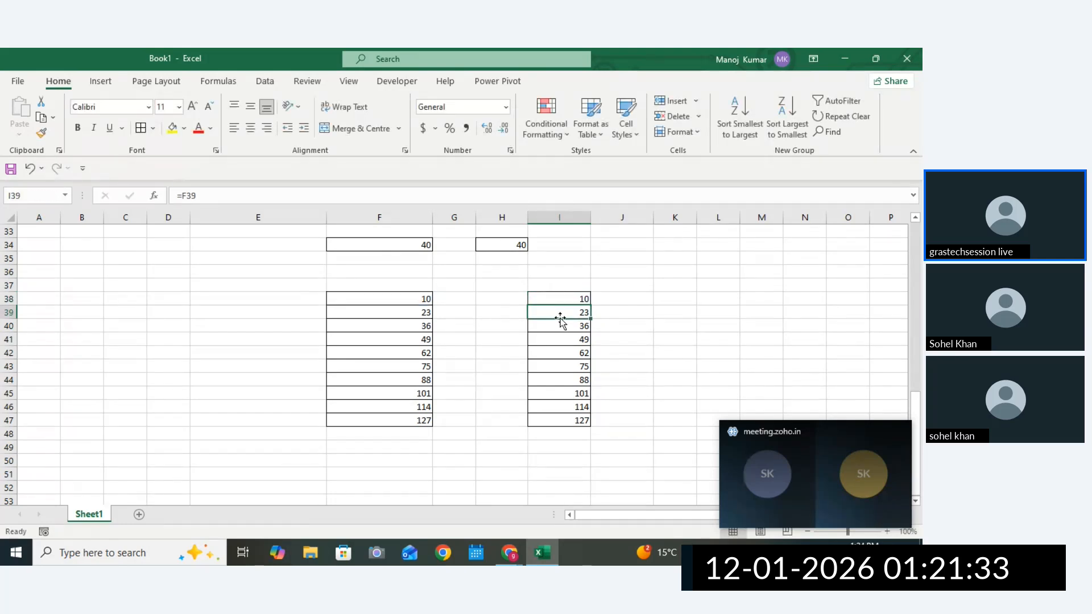
{"action": "double_click", "coordinate": [561, 314]}
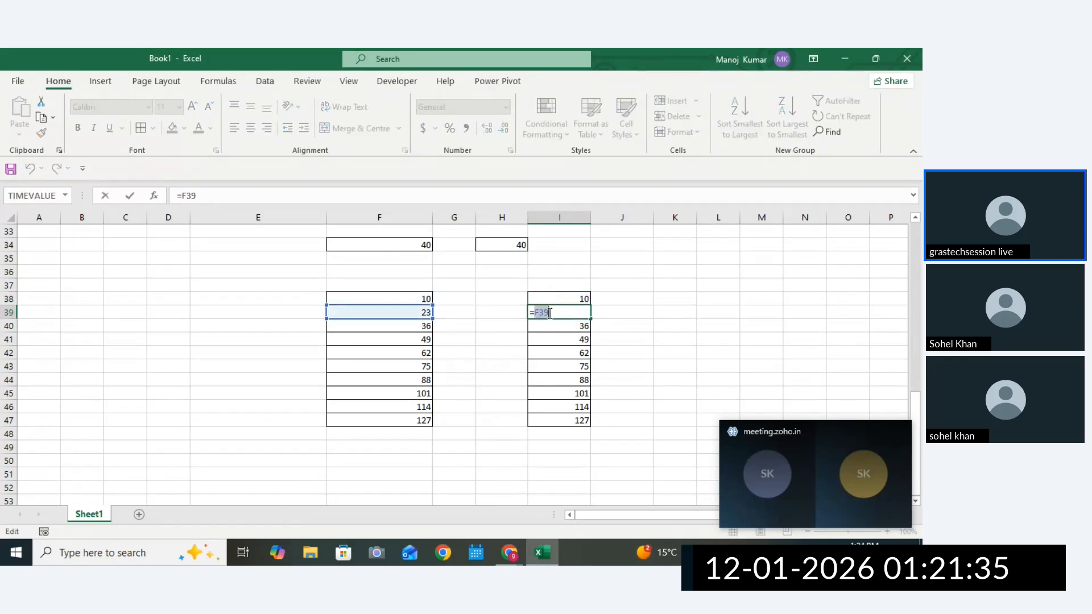
{"action": "key", "text": "Return"}
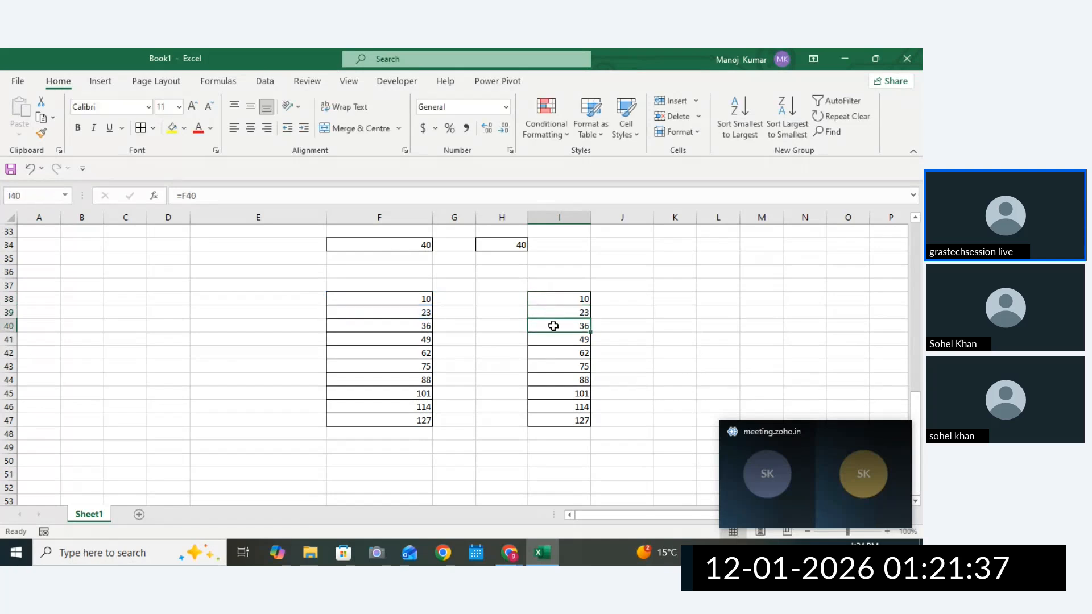
Check which cell the formula in I40 refers to and highlight the copied results in I38:I47.
{"action": "double_click", "coordinate": [554, 325]}
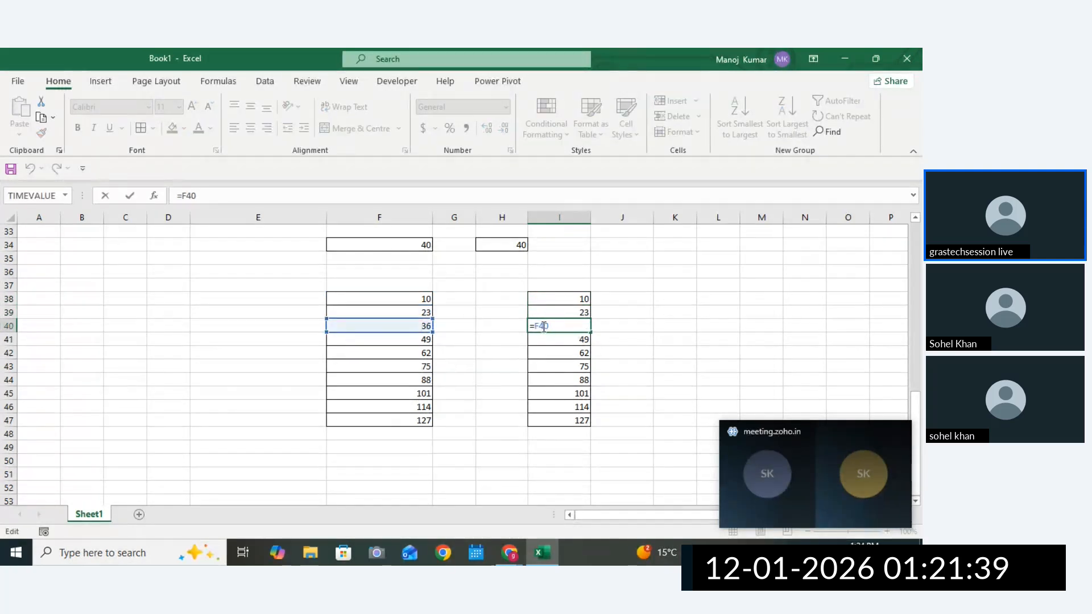
{"action": "key", "text": "Return"}
{"action": "left_click_drag", "start_coordinate": [562, 303], "coordinate": [555, 419]}
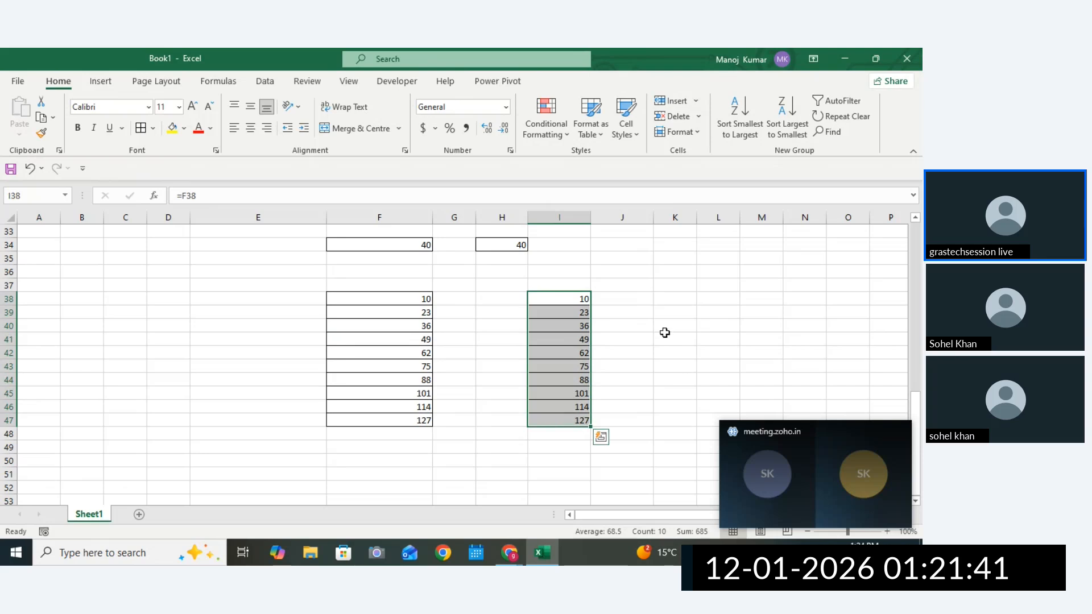
Enter the formula =F38 in K38 and fill it down to K47.
{"action": "left_click", "coordinate": [667, 300]}
{"action": "type", "text": "="}
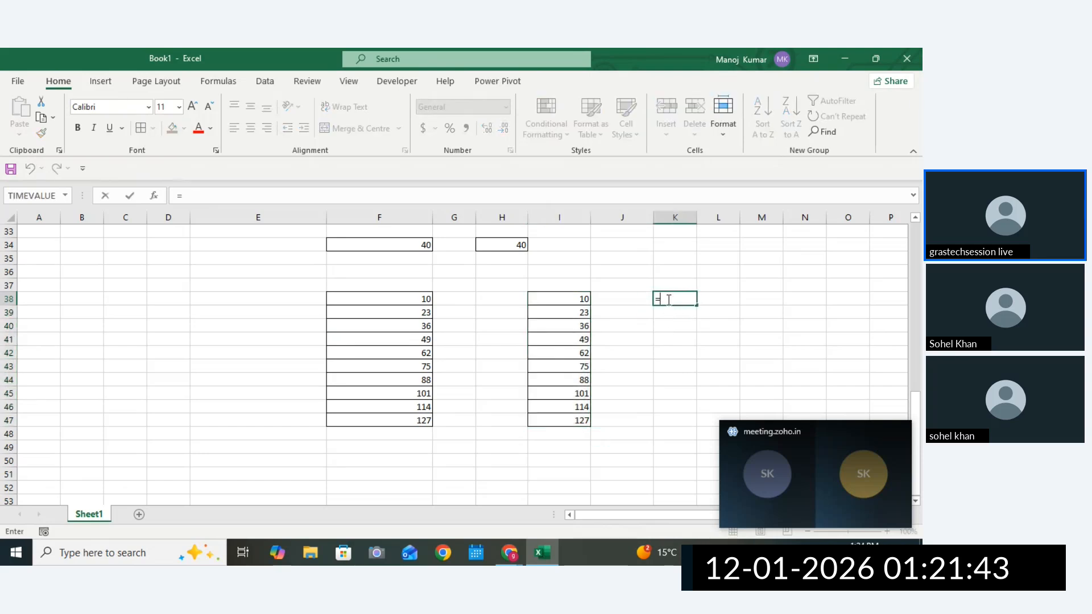
{"action": "left_click", "coordinate": [422, 300]}
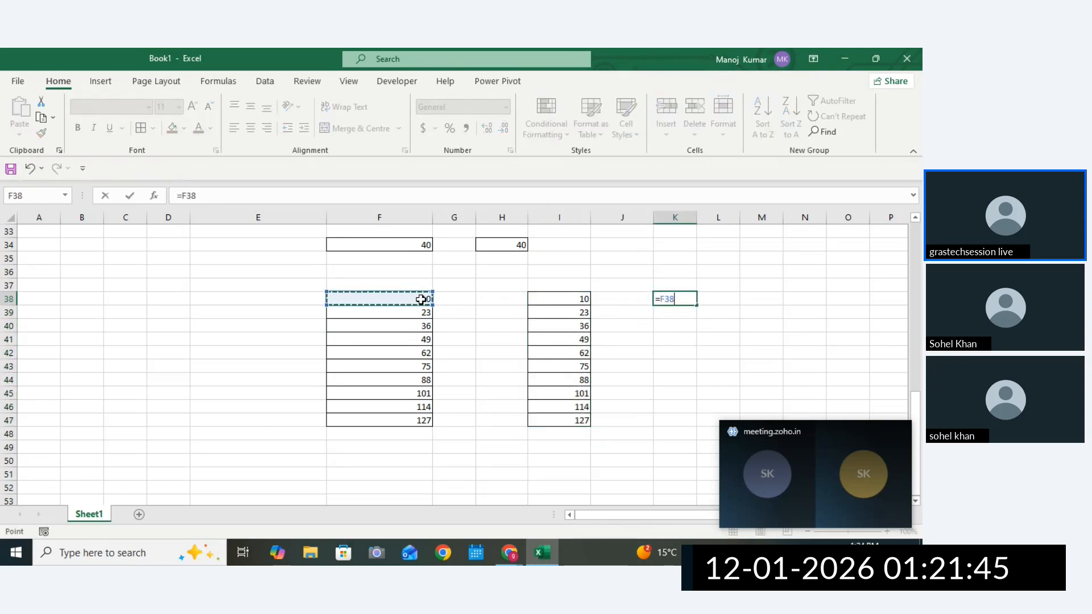
{"action": "key", "text": "Return"}
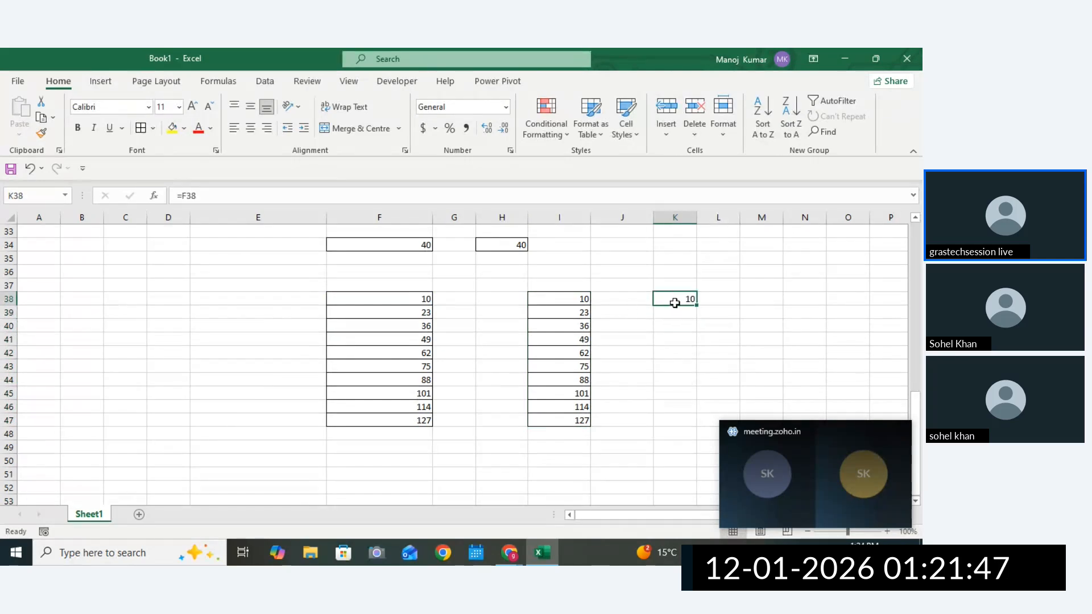
{"action": "double_click", "coordinate": [667, 299]}
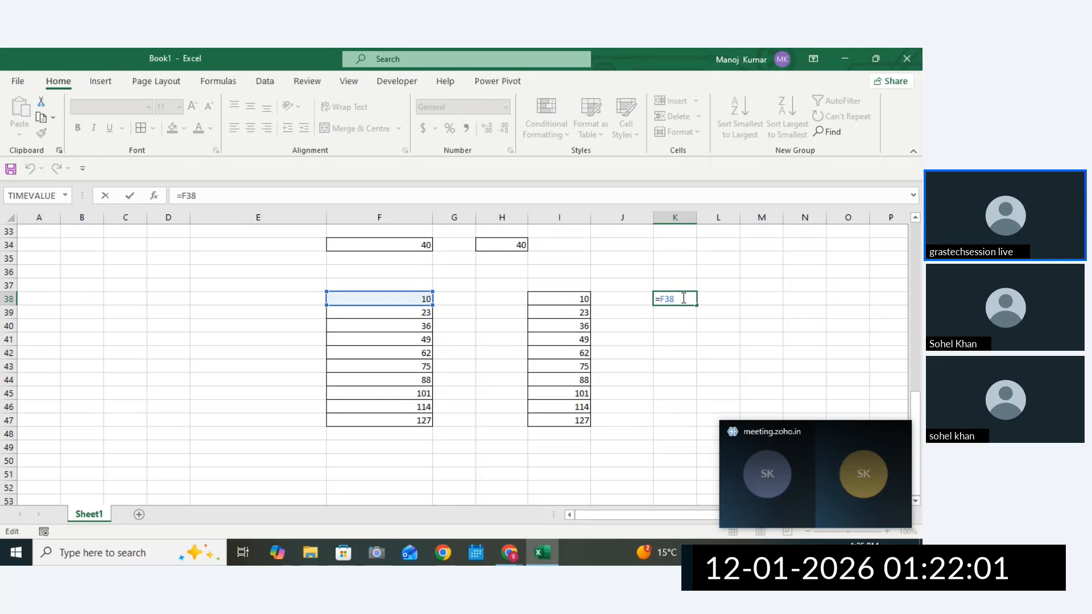
{"action": "key", "text": "ctrl+Return"}
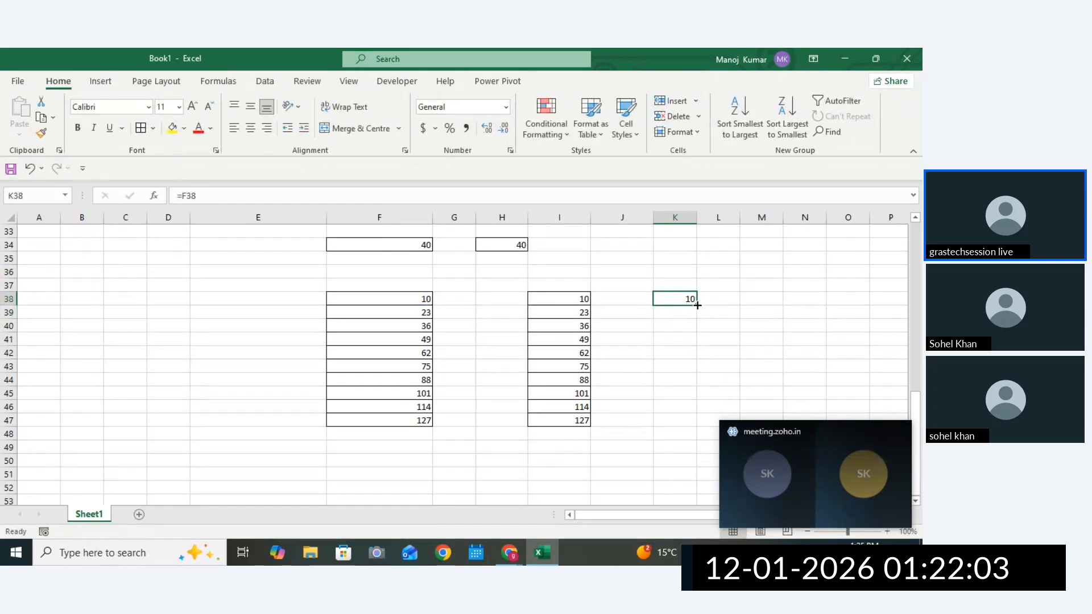
{"action": "left_click_drag", "start_coordinate": [697, 306], "coordinate": [675, 426]}
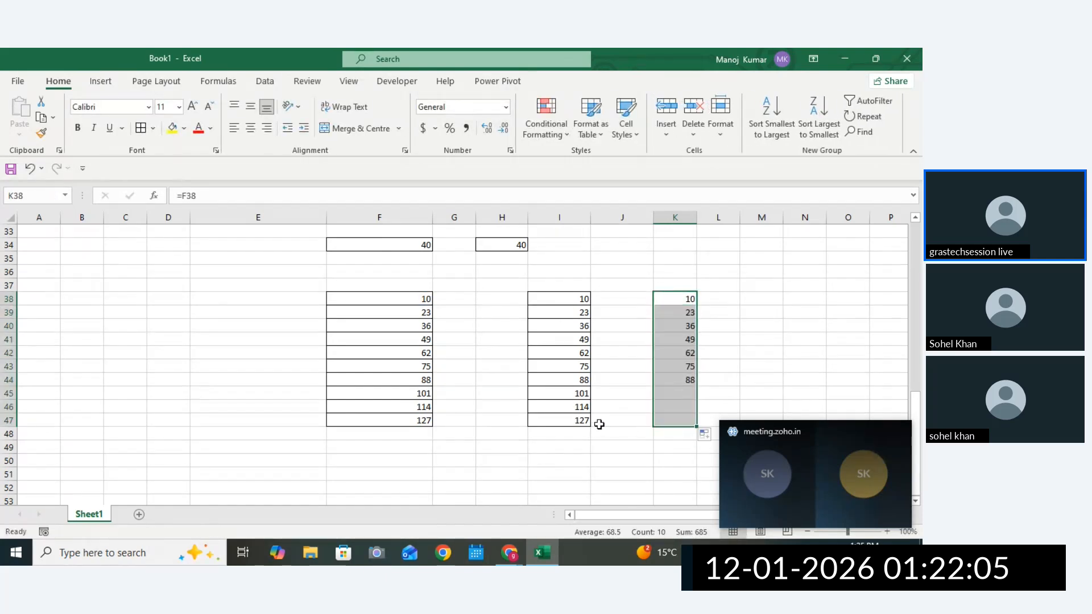
Check the reference in K47 and apply borders around every cell of K38:K47.
{"action": "left_click", "coordinate": [569, 419]}
{"action": "left_click", "coordinate": [664, 426]}
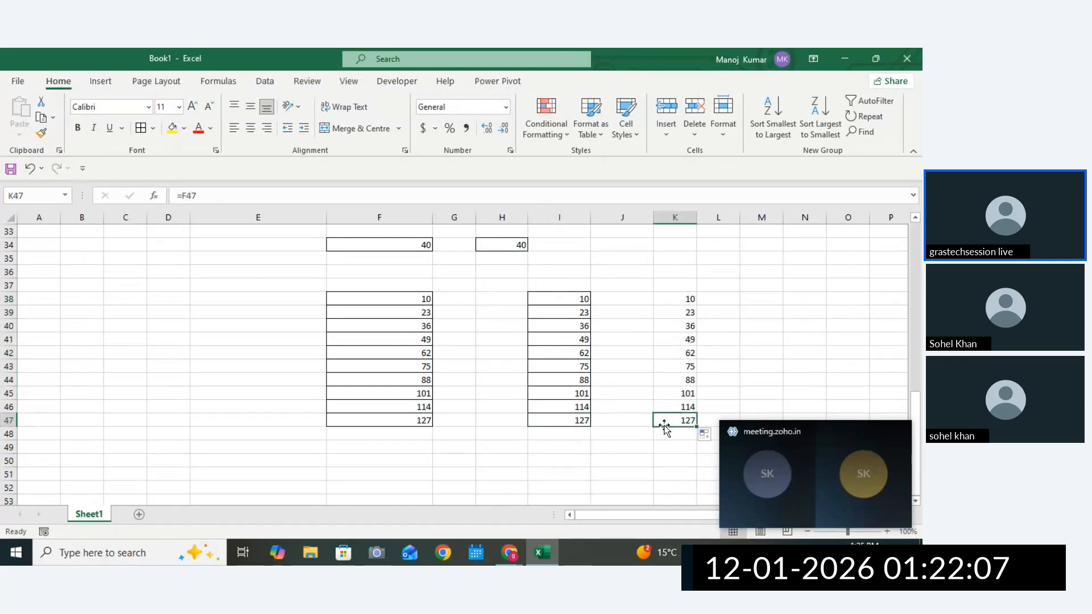
{"action": "double_click", "coordinate": [662, 423]}
{"action": "double_click", "coordinate": [660, 421]}
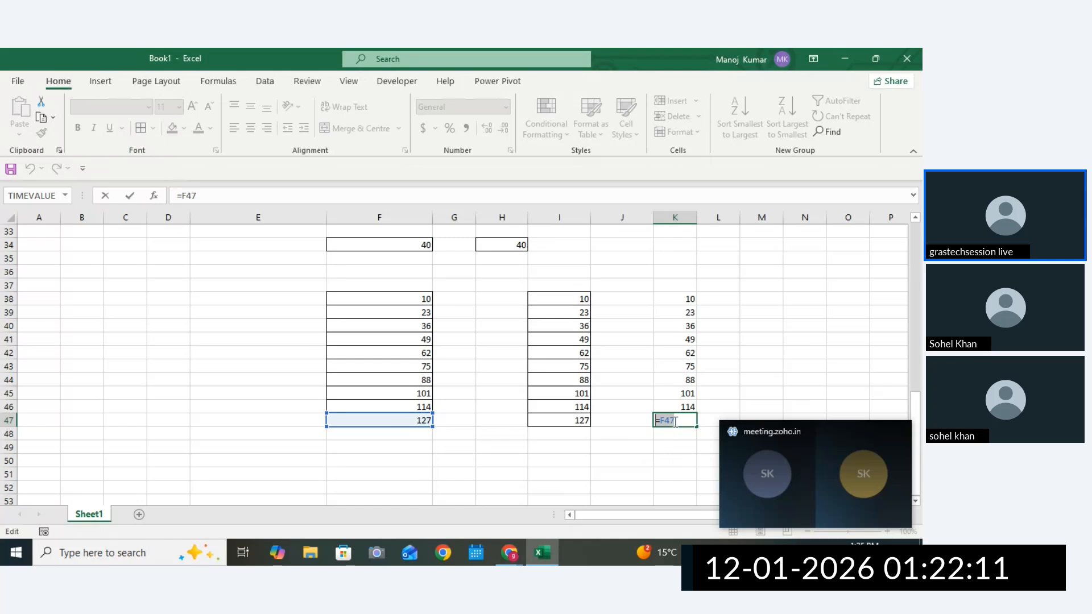
{"action": "key", "text": "Return"}
{"action": "left_click_drag", "start_coordinate": [689, 301], "coordinate": [675, 419]}
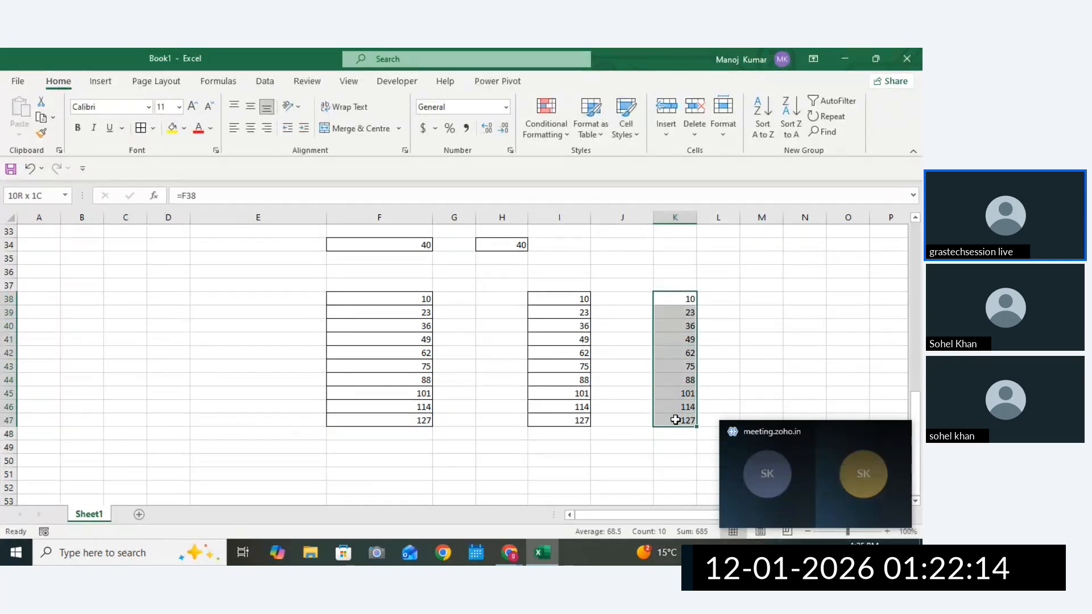
{"action": "left_click", "coordinate": [140, 127]}
Draw a down block arrow in column M alongside the values in K38:K47.
{"action": "left_click_drag", "start_coordinate": [762, 284], "coordinate": [756, 419]}
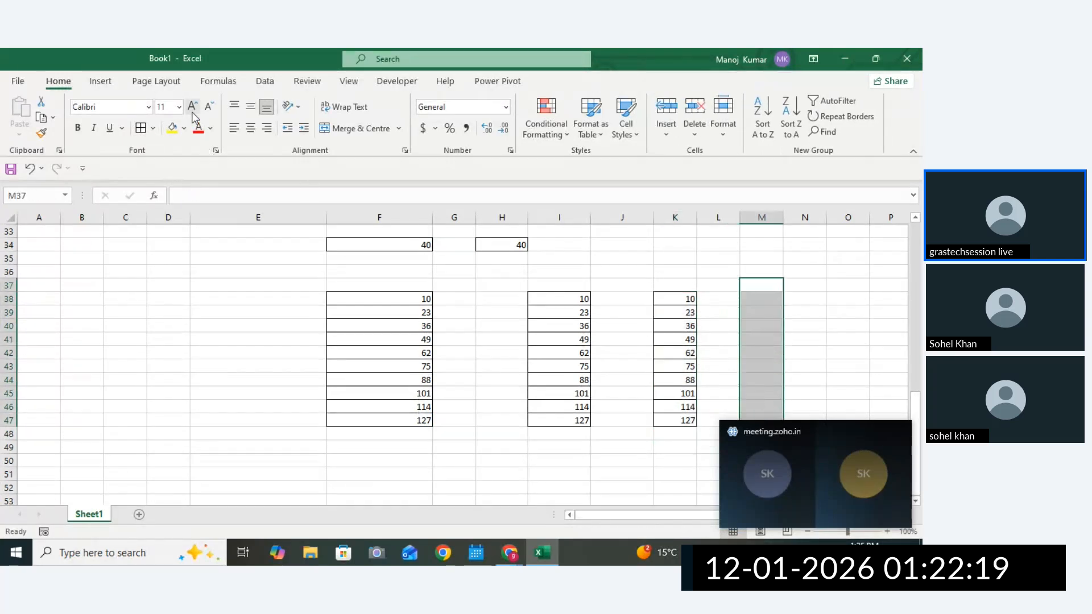
{"action": "left_click", "coordinate": [100, 83]}
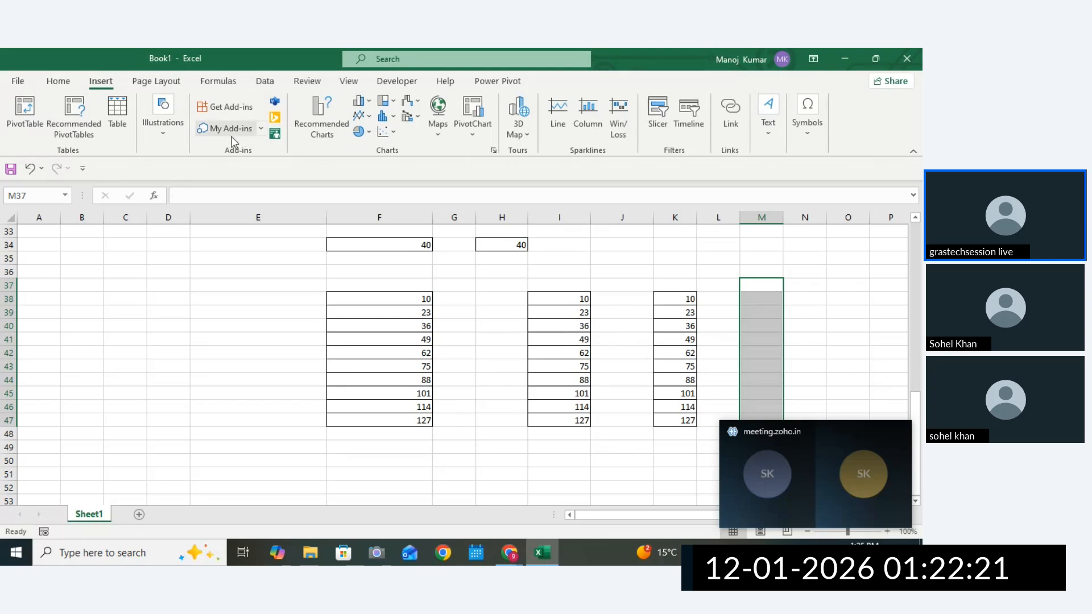
{"action": "left_click", "coordinate": [158, 135]}
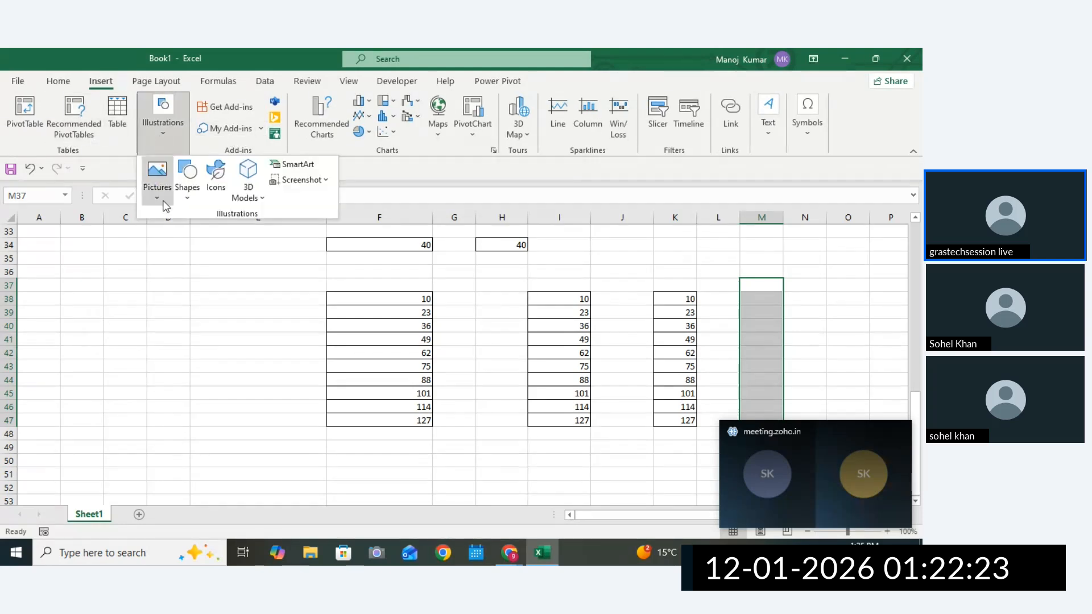
{"action": "left_click", "coordinate": [187, 190]}
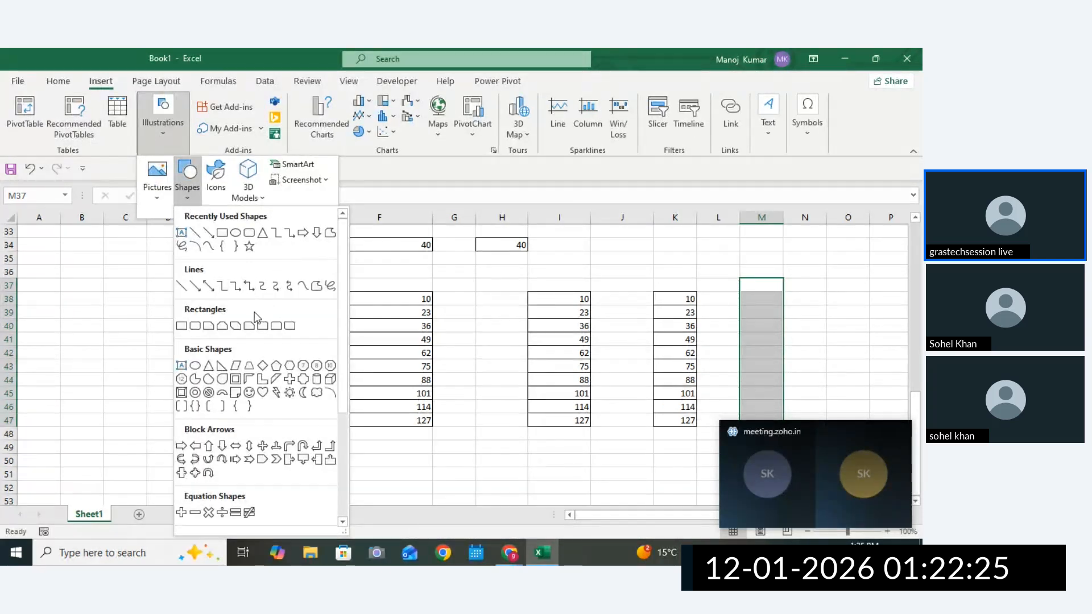
{"action": "left_click", "coordinate": [316, 232]}
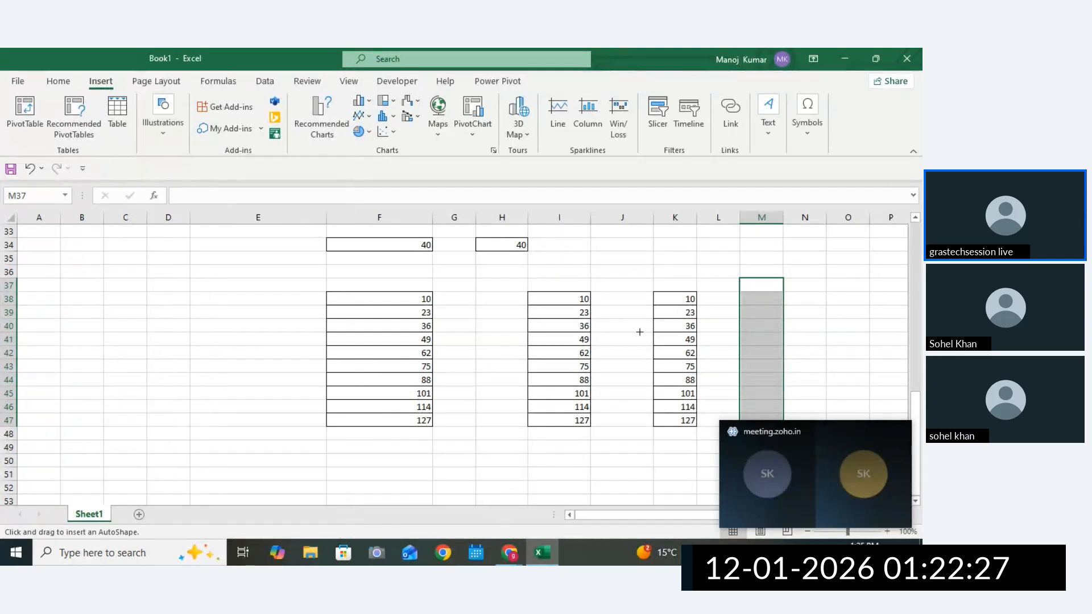
{"action": "left_click_drag", "start_coordinate": [750, 298], "coordinate": [767, 442]}
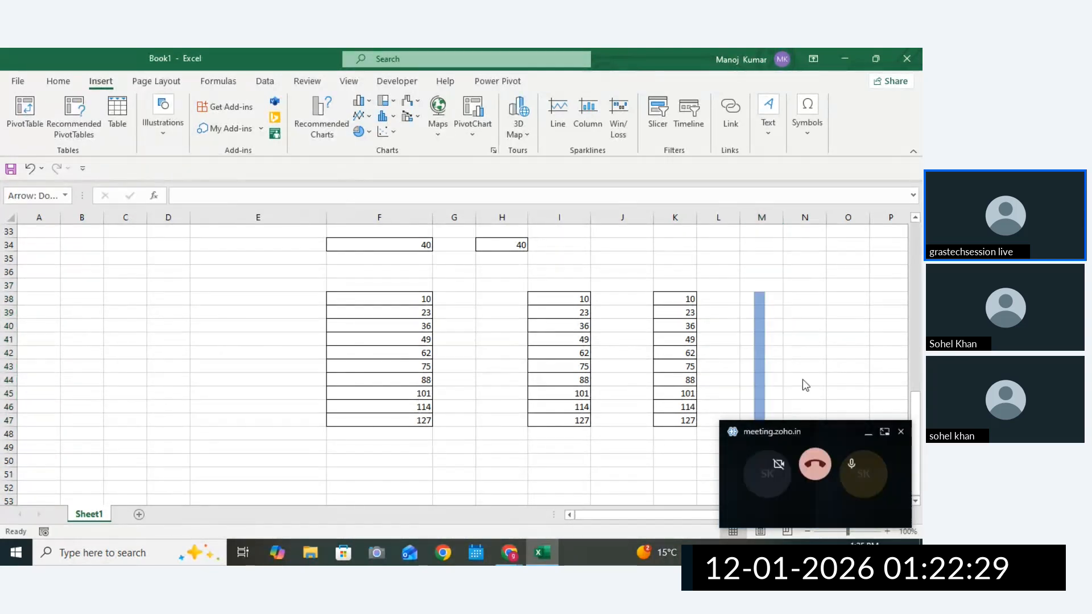
Enter the label Row Change in N41 beside the arrow.
{"action": "left_click", "coordinate": [803, 341]}
{"action": "type", "text": "R"}
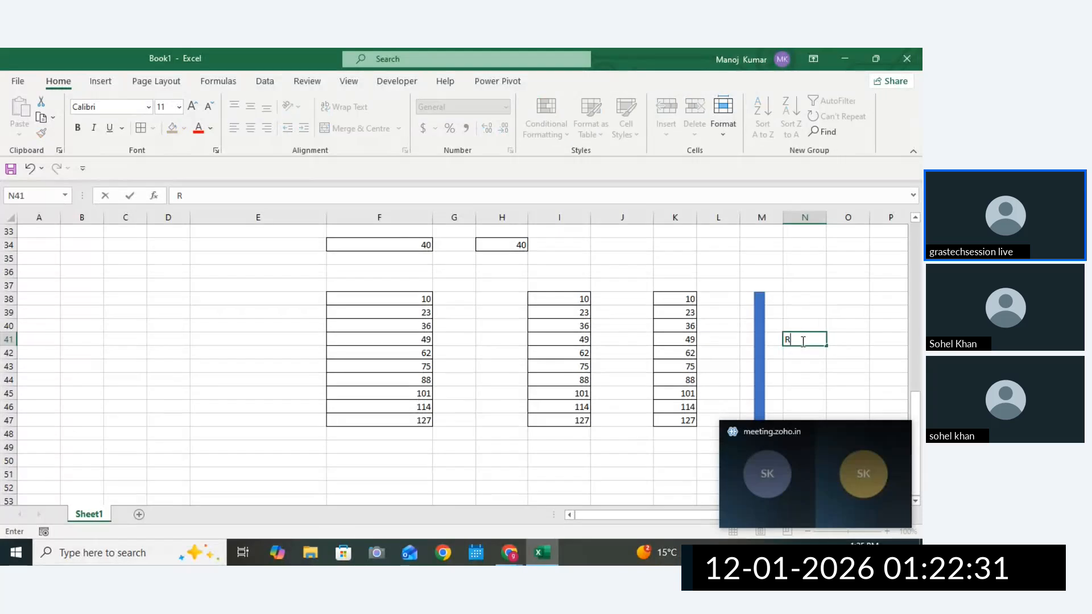
{"action": "type", "text": "ow Cna"}
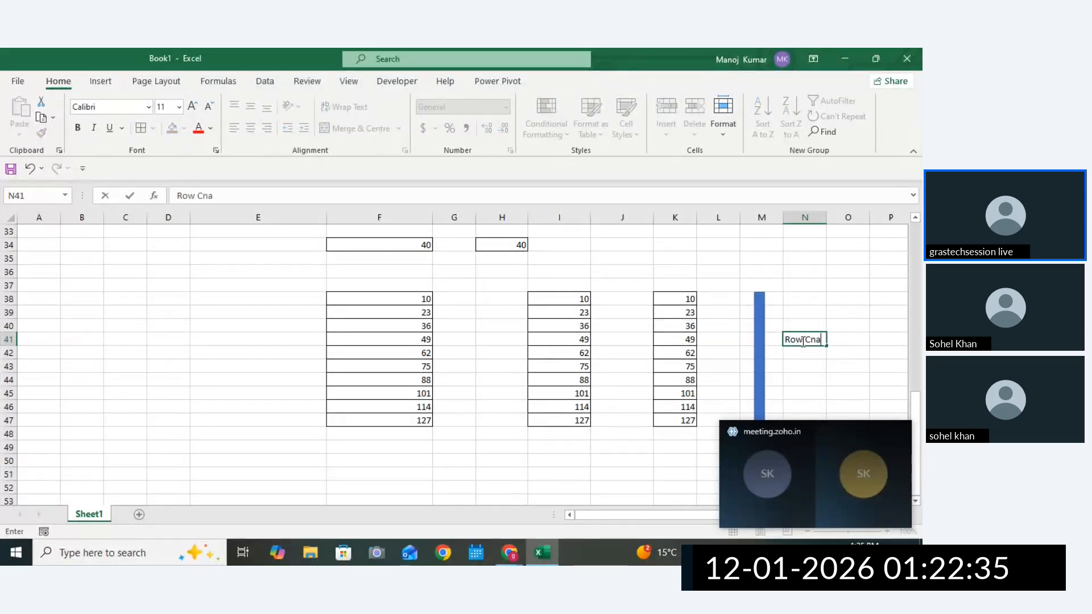
{"action": "type", "text": "ge"}
{"action": "key", "text": "BackSpace"}
{"action": "key", "text": "BackSpace"}
{"action": "key", "text": "BackSpace"}
{"action": "key", "text": "BackSpace"}
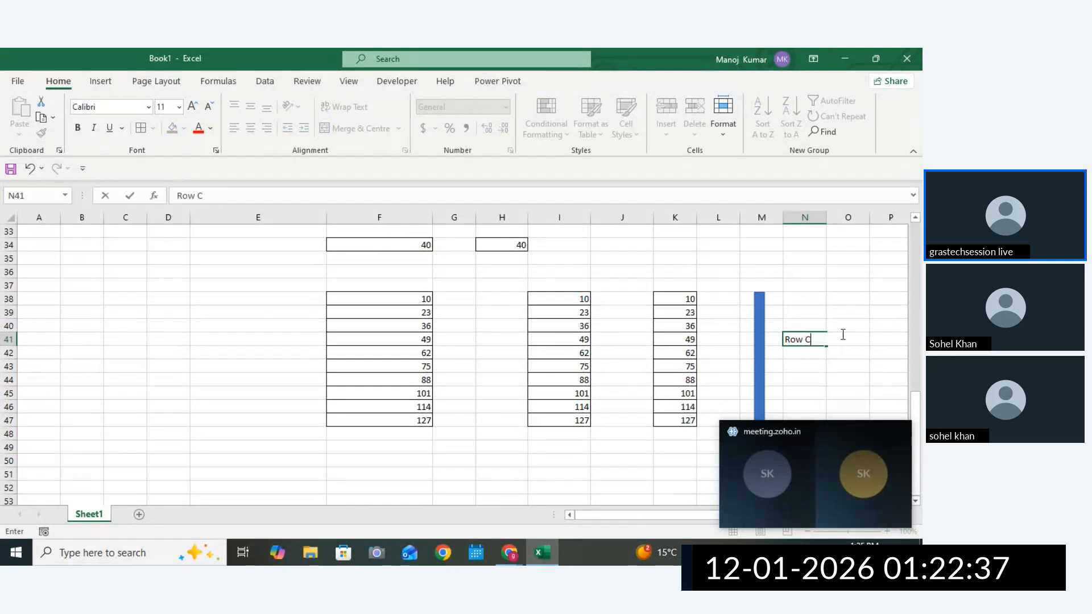
{"action": "type", "text": "hange"}
{"action": "left_click", "coordinate": [688, 340]}
{"action": "left_click", "coordinate": [517, 415]}
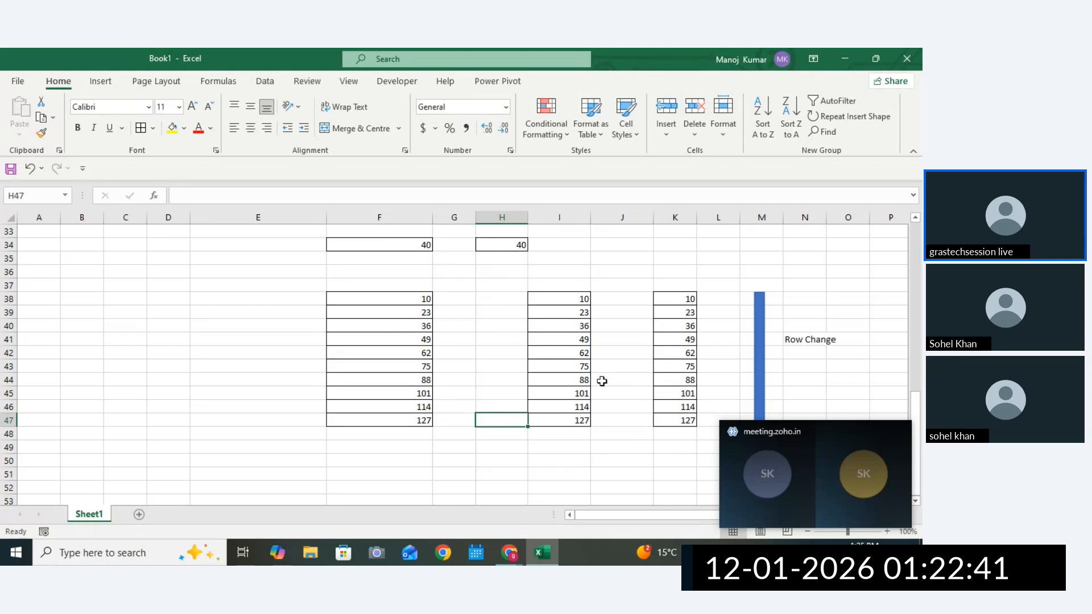
Highlight the result cells in columns I and K, and fill the K38 formula down to K47 again.
{"action": "left_click_drag", "start_coordinate": [565, 299], "coordinate": [565, 393]}
{"action": "left_click_drag", "start_coordinate": [688, 300], "coordinate": [685, 393]}
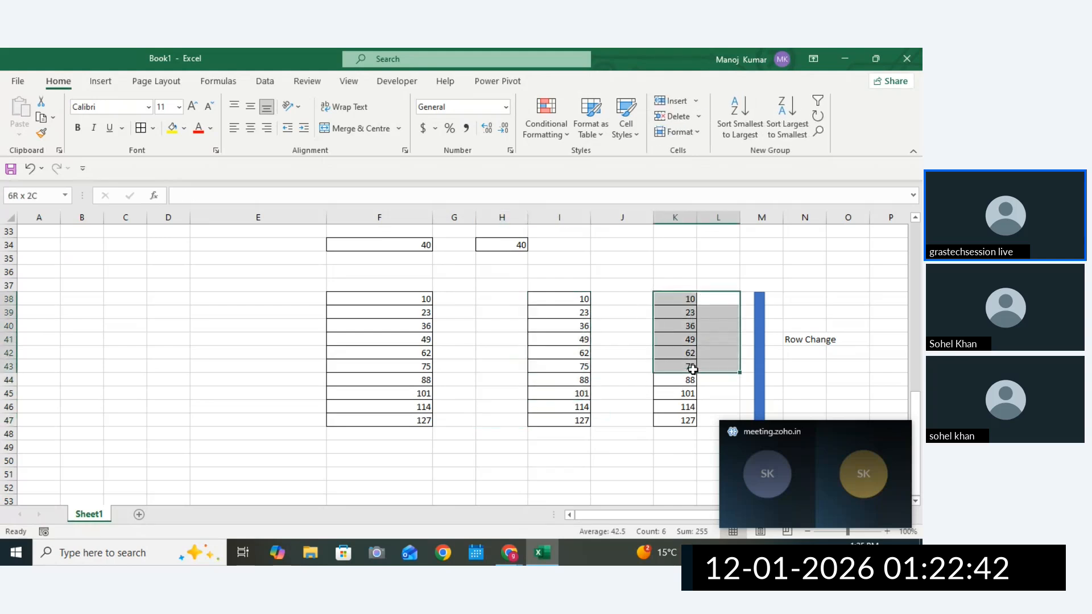
{"action": "left_click", "coordinate": [576, 313]}
{"action": "left_click_drag", "start_coordinate": [573, 342], "coordinate": [571, 378]}
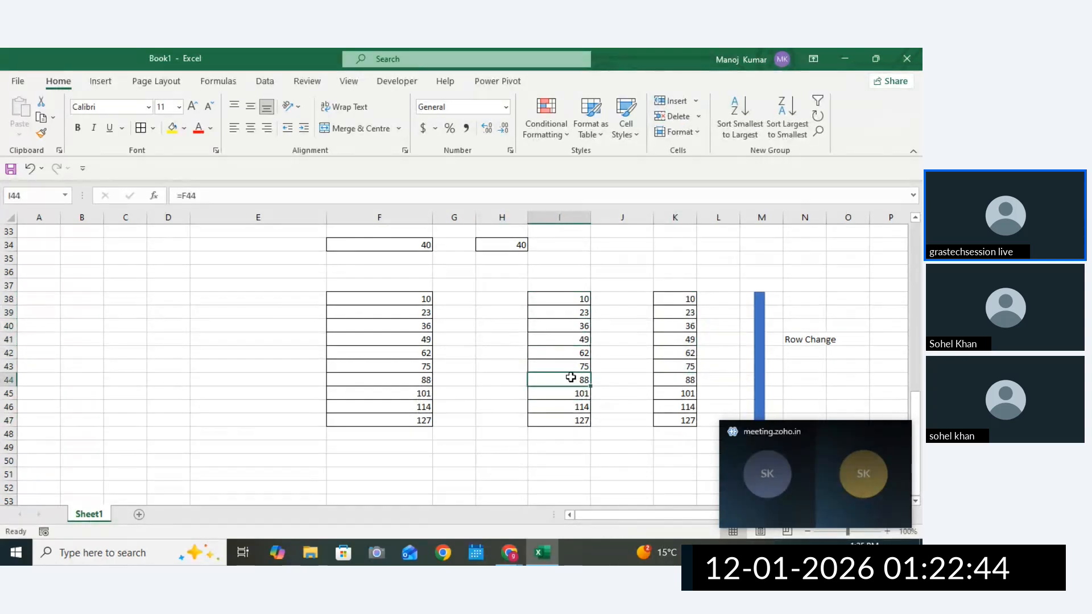
{"action": "left_click", "coordinate": [679, 298]}
{"action": "left_click_drag", "start_coordinate": [697, 303], "coordinate": [701, 433]}
{"action": "left_click", "coordinate": [689, 305]}
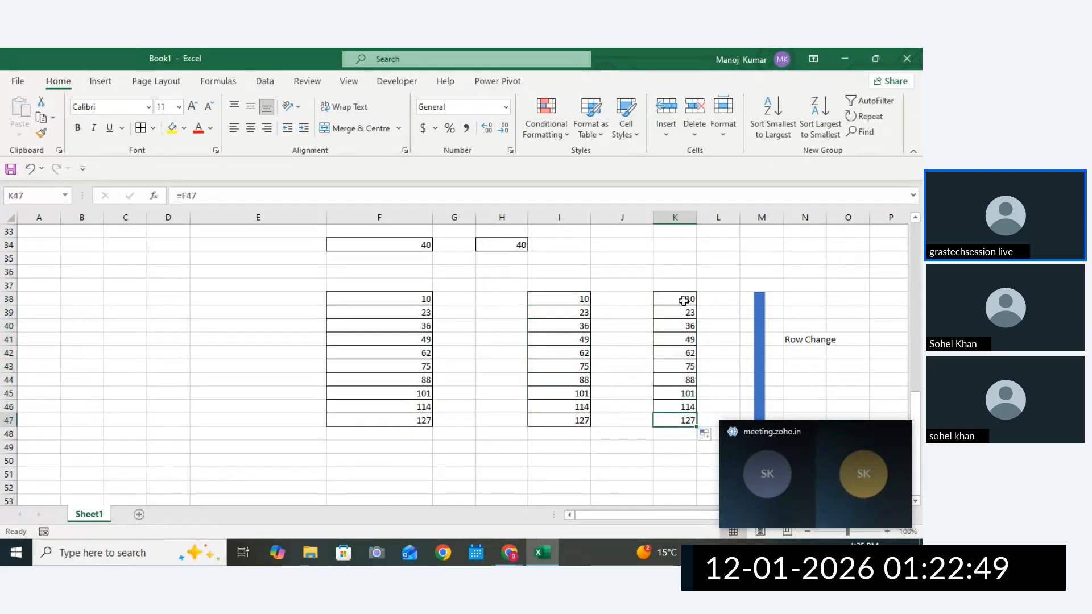
Compare the cell references in the formulas of K38 and K39, and highlight the filled column.
{"action": "double_click", "coordinate": [677, 301]}
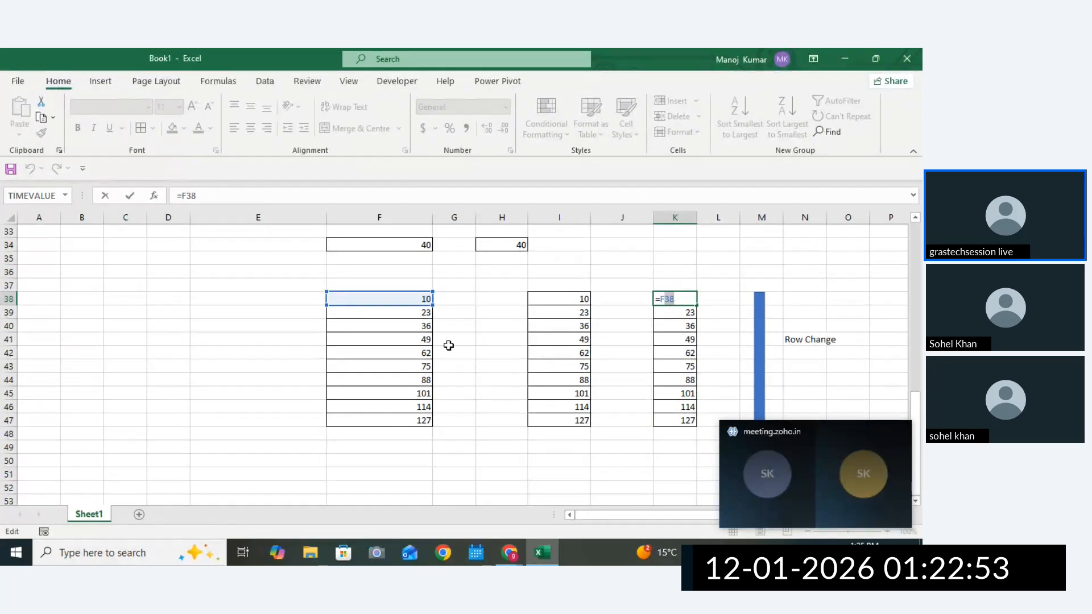
{"action": "key", "text": "Return"}
{"action": "double_click", "coordinate": [667, 312]}
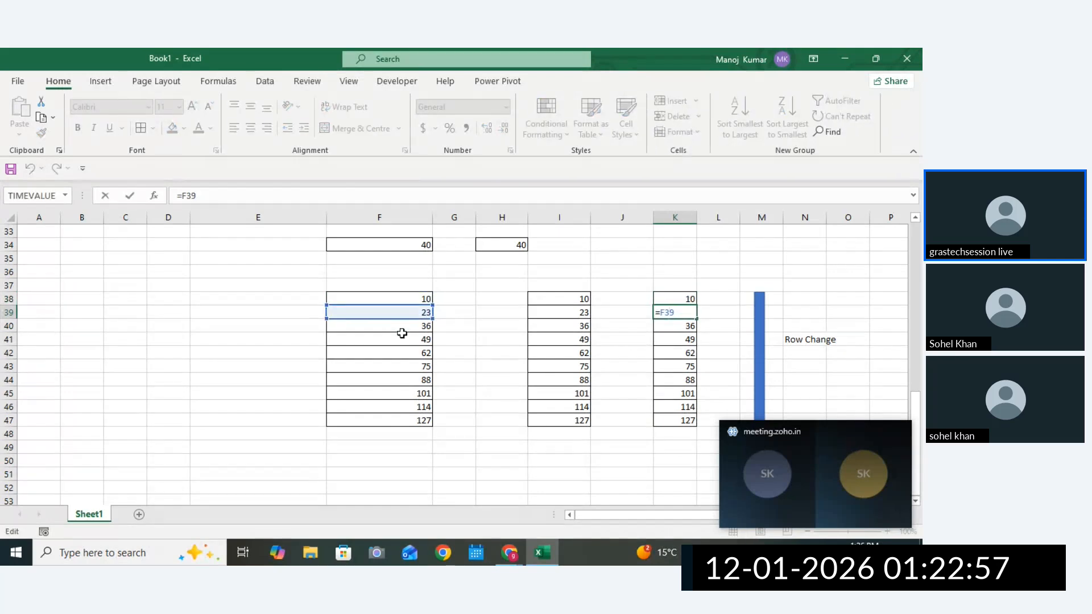
{"action": "key", "text": "Return"}
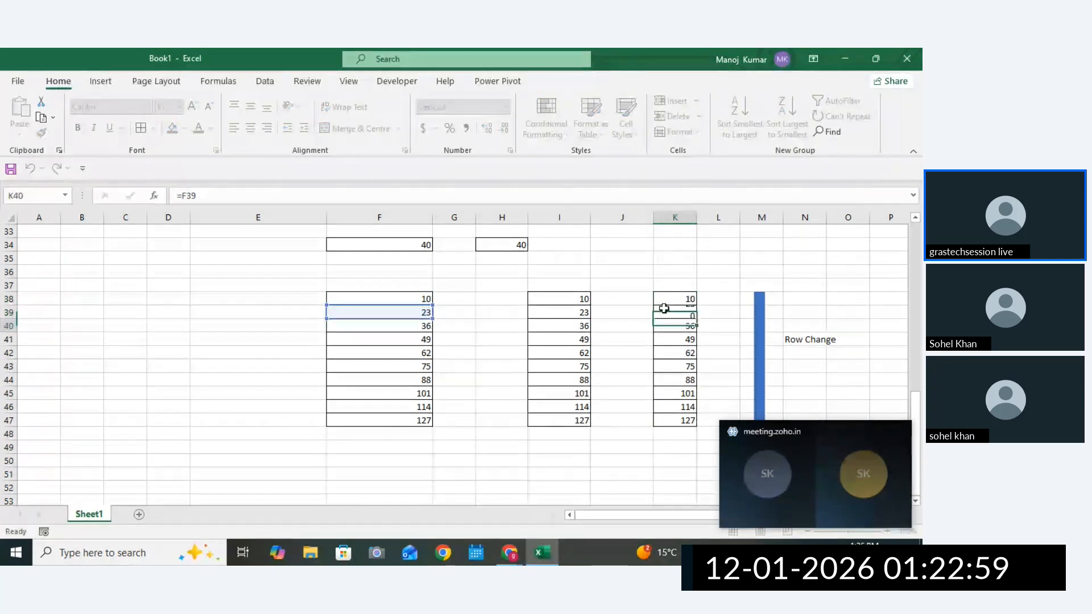
{"action": "left_click_drag", "start_coordinate": [691, 300], "coordinate": [666, 424]}
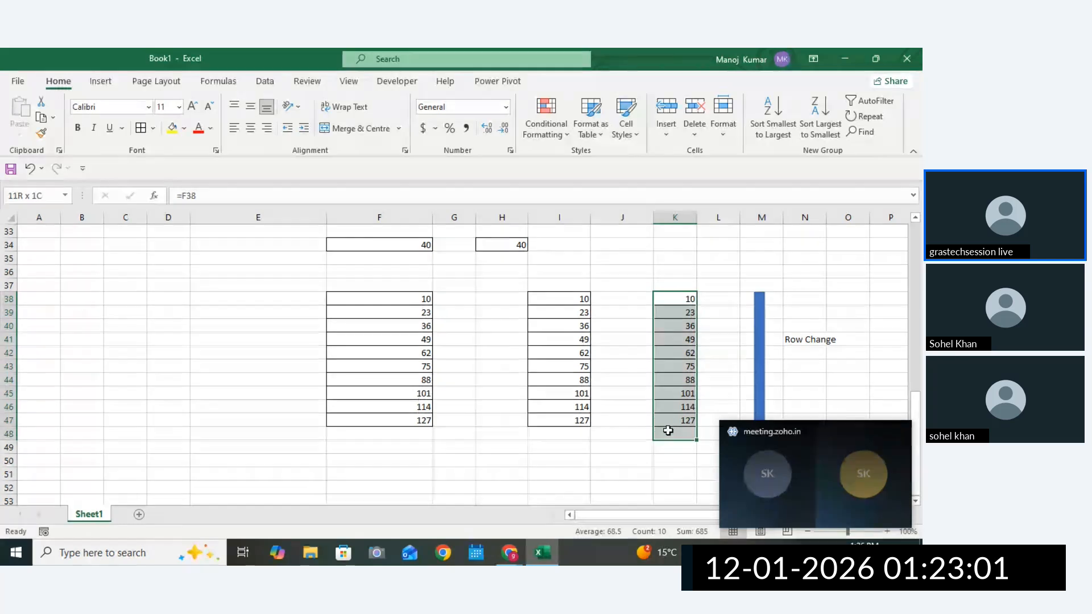
{"action": "left_click", "coordinate": [804, 326]}
{"action": "left_click_drag", "start_coordinate": [797, 325], "coordinate": [799, 340]}
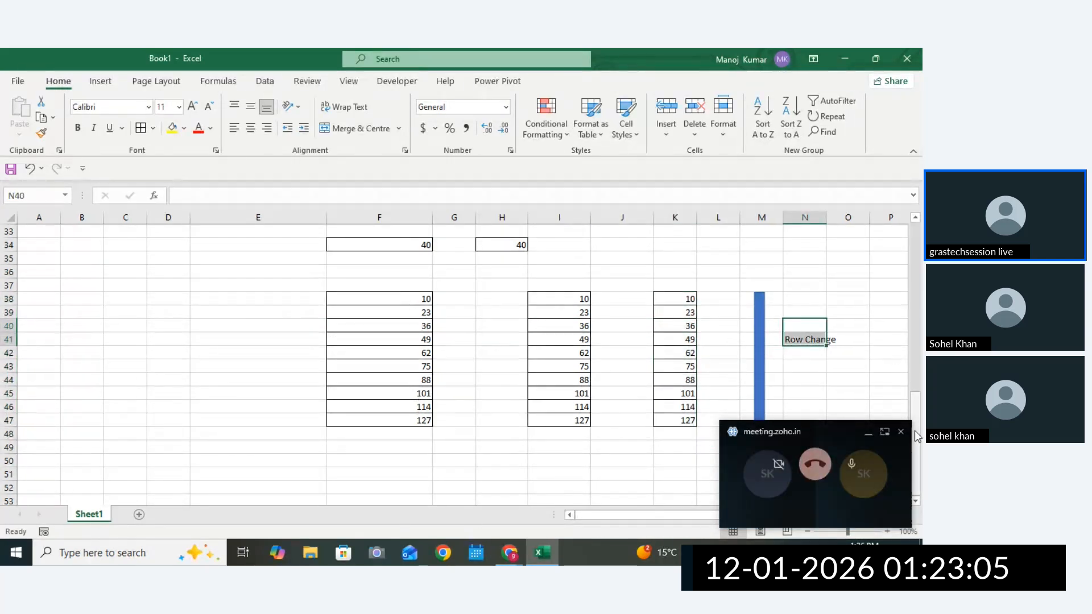
{"action": "scroll", "coordinate": [918, 503], "scroll_direction": "down", "scroll_amount": 5}
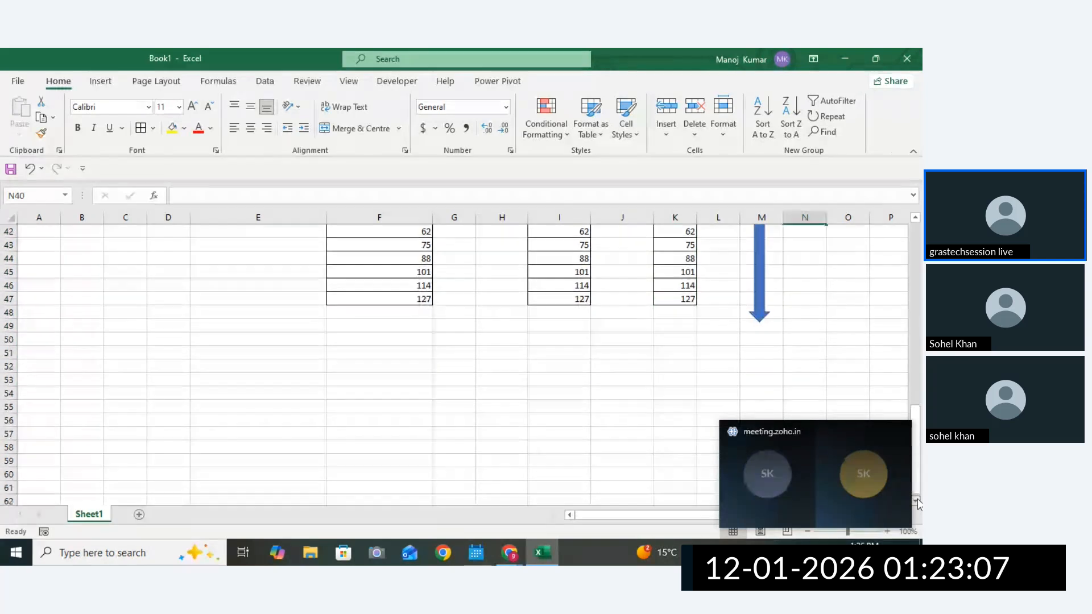
{"action": "left_click", "coordinate": [602, 300]}
{"action": "left_click", "coordinate": [259, 326]}
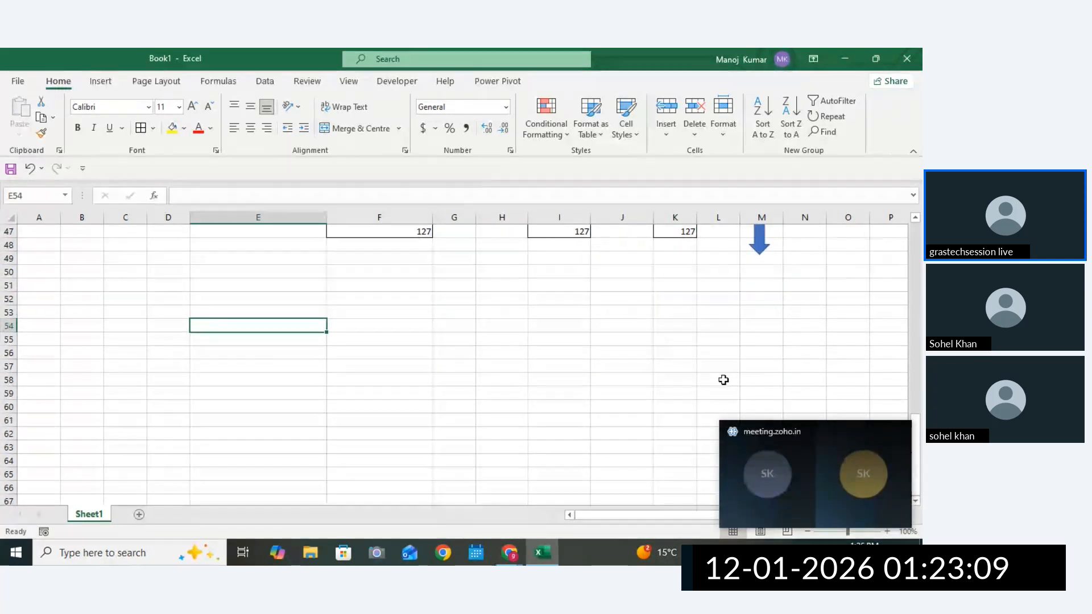
{"action": "scroll", "coordinate": [921, 392], "scroll_direction": "up", "scroll_amount": 1}
{"action": "scroll", "coordinate": [921, 393], "scroll_direction": "up", "scroll_amount": 4}
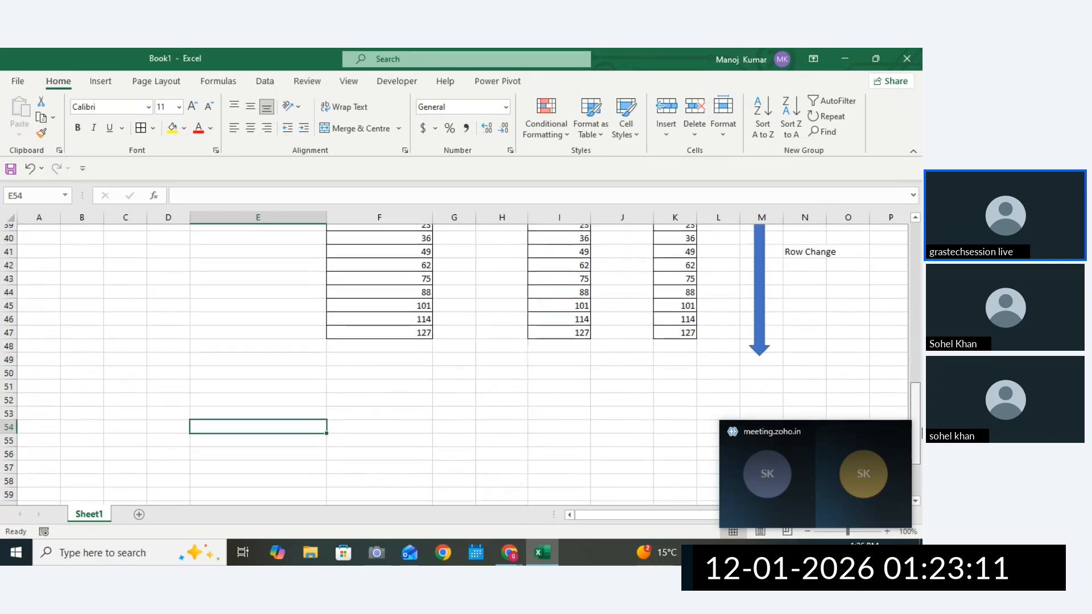
{"action": "scroll", "coordinate": [923, 415], "scroll_direction": "down", "scroll_amount": 1}
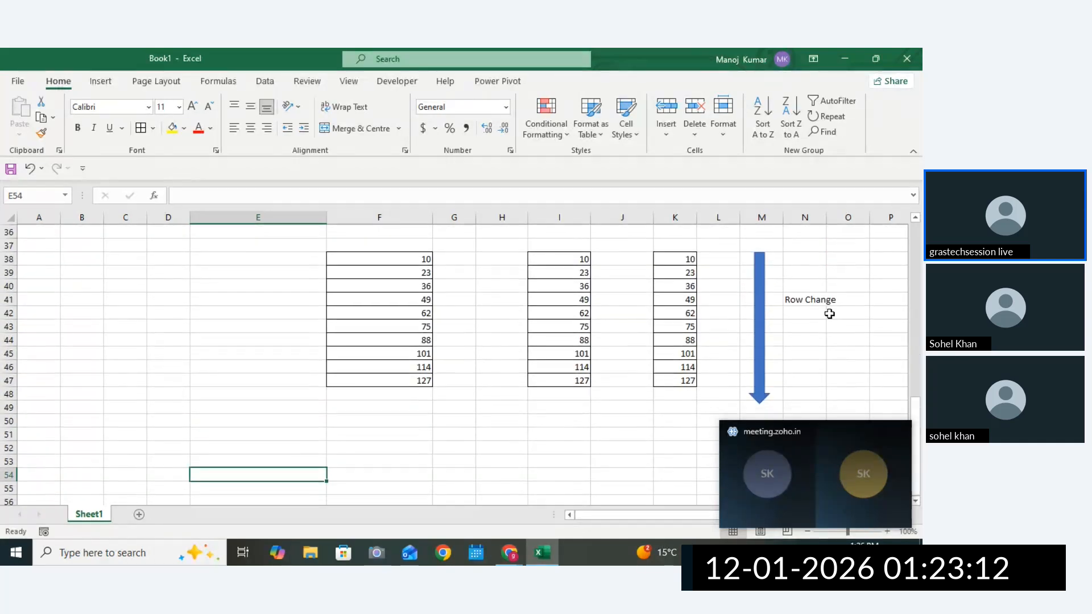
Enter the label top in O38, level with the first row of the series.
{"action": "left_click", "coordinate": [846, 256]}
{"action": "type", "text": "top"}
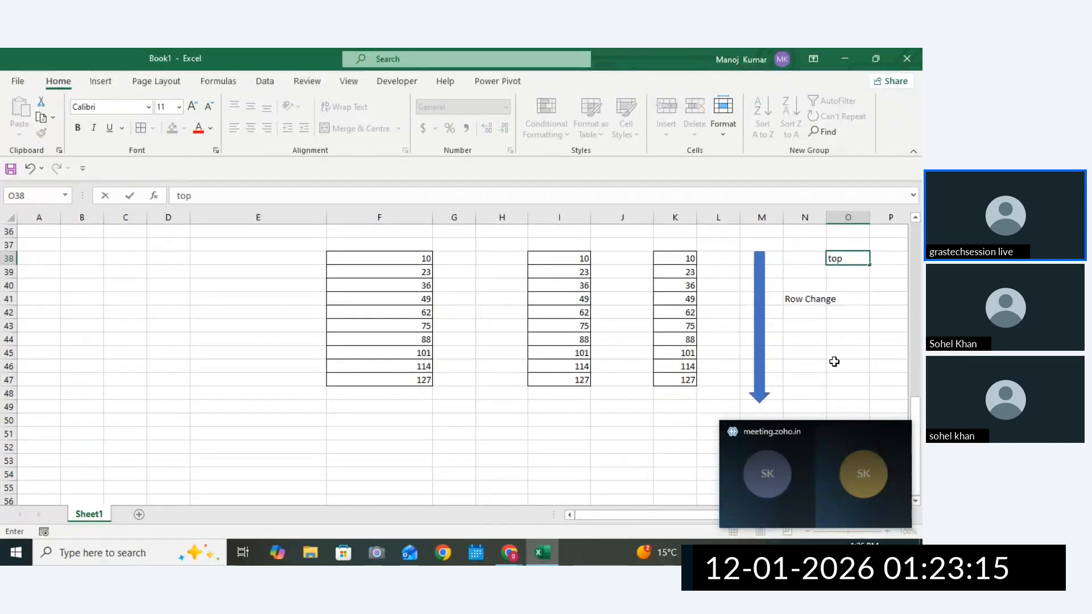
{"action": "left_click", "coordinate": [833, 381]}
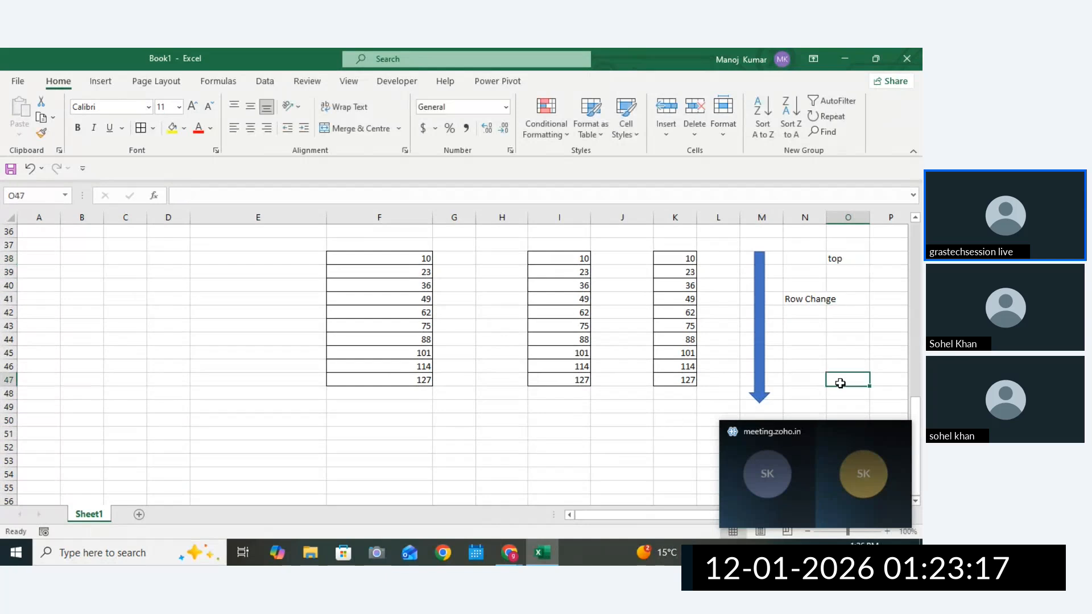
Enter the label bottom in O47, level with the last row of the series.
{"action": "type", "text": "bo"}
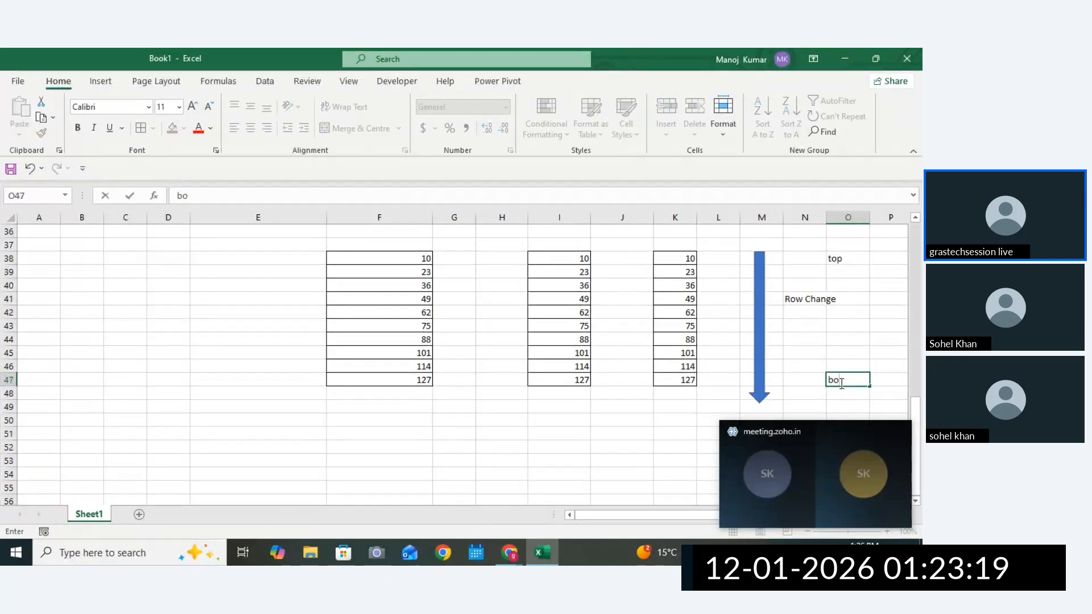
{"action": "type", "text": "ttom"}
{"action": "left_click", "coordinate": [621, 382]}
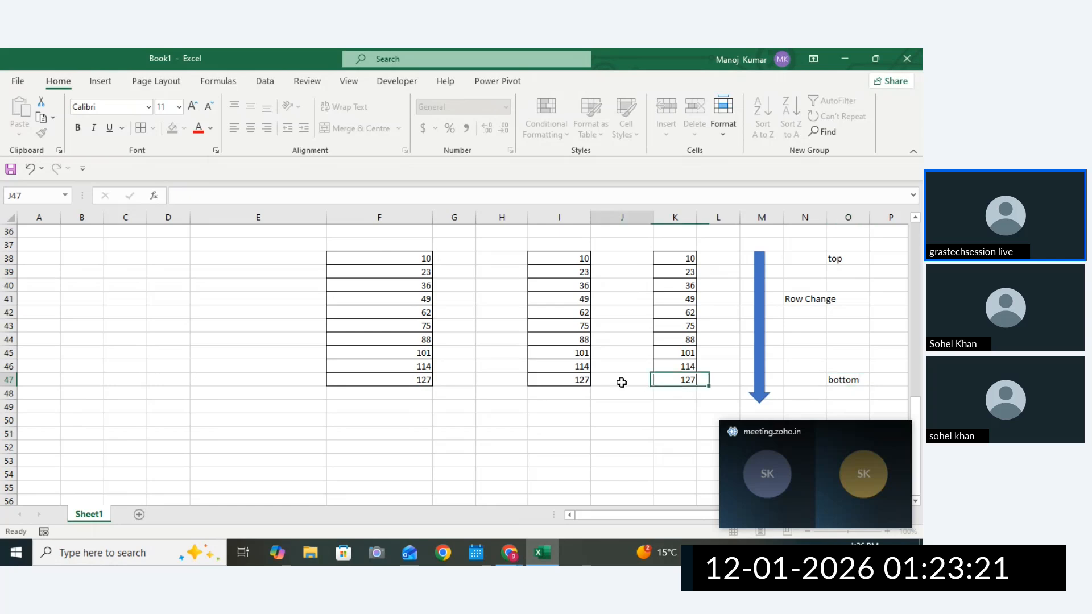
Start a new horizontal data row below the series by entering 10 in E53, 30 in F53 and Noida in G53.
{"action": "left_click", "coordinate": [375, 448]}
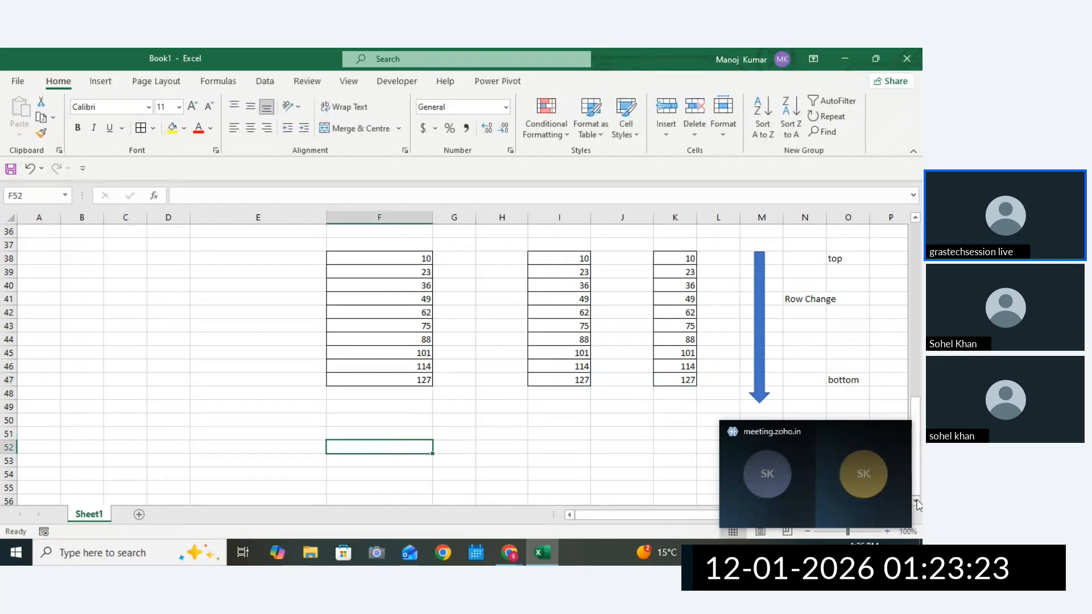
{"action": "scroll", "coordinate": [370, 340], "scroll_direction": "down", "scroll_amount": 4}
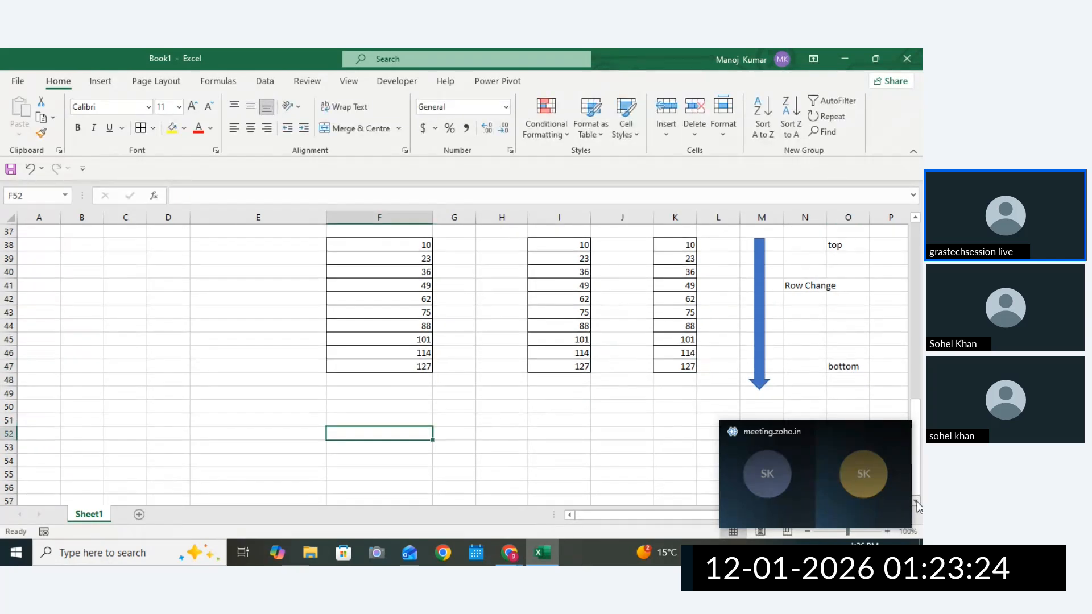
{"action": "left_click", "coordinate": [286, 311]}
{"action": "type", "text": "10"}
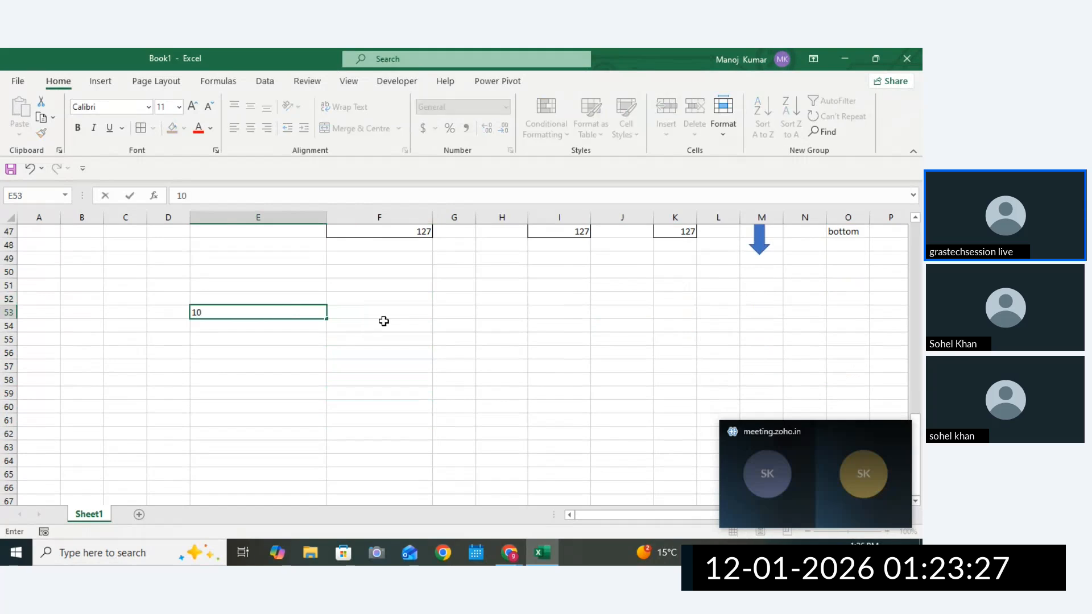
{"action": "left_click", "coordinate": [390, 311]}
{"action": "type", "text": "30"}
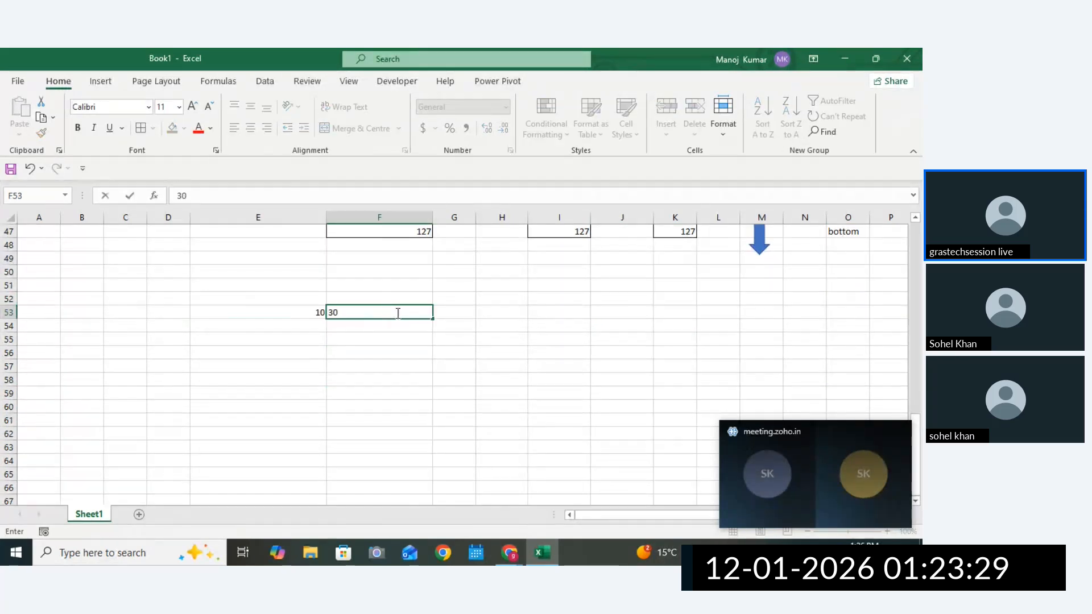
{"action": "left_click", "coordinate": [448, 312]}
{"action": "type", "text": "No"}
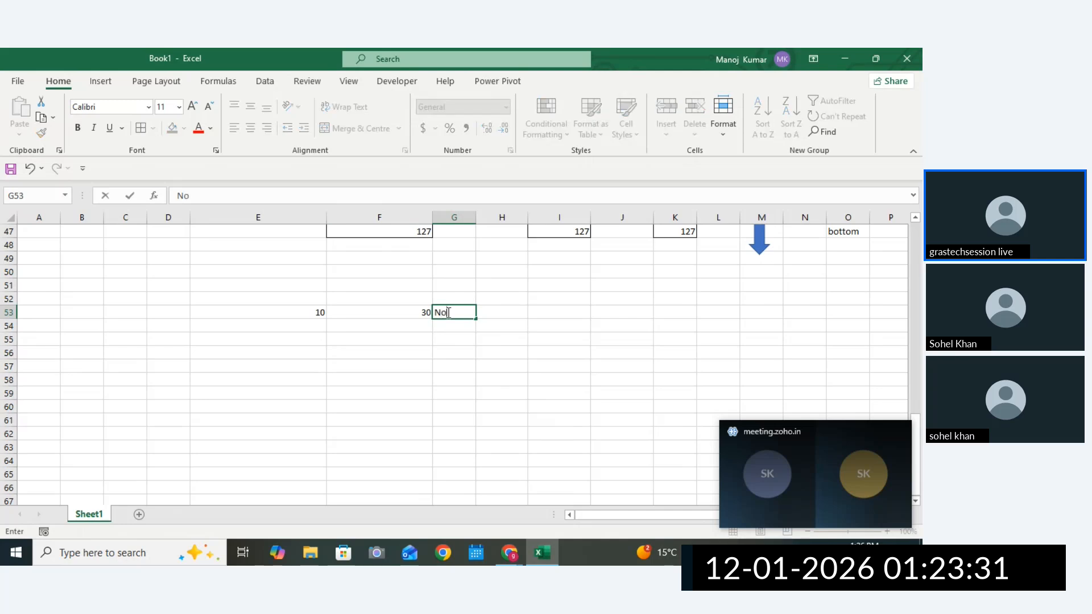
{"action": "type", "text": "ida"}
{"action": "left_click", "coordinate": [555, 315]}
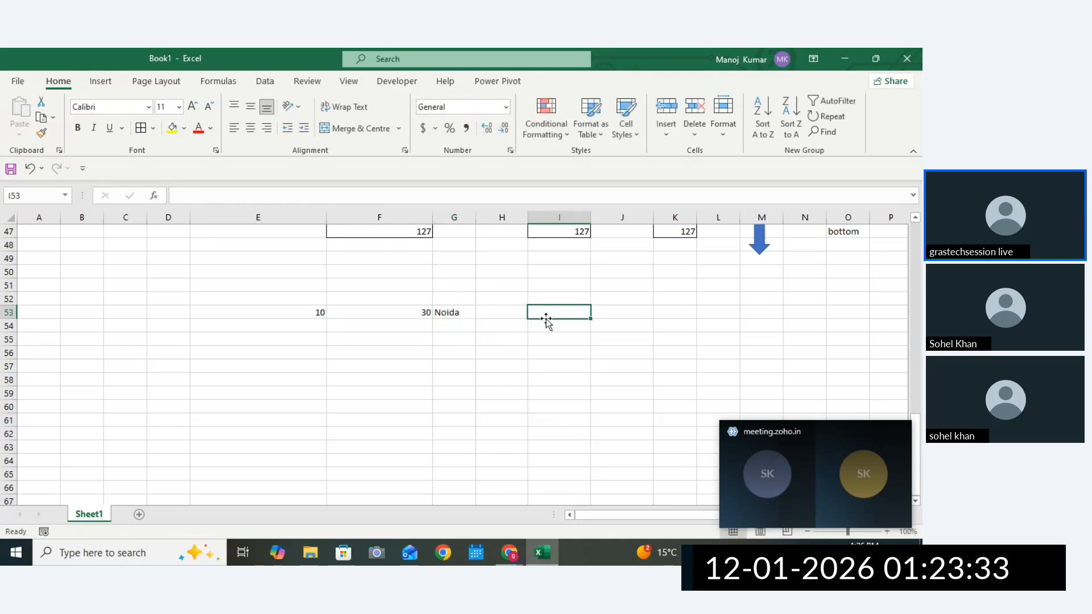
Enter India in H53, correcting its spelling, and apply borders to E53:H53.
{"action": "left_click", "coordinate": [507, 317]}
{"action": "type", "text": "indei"}
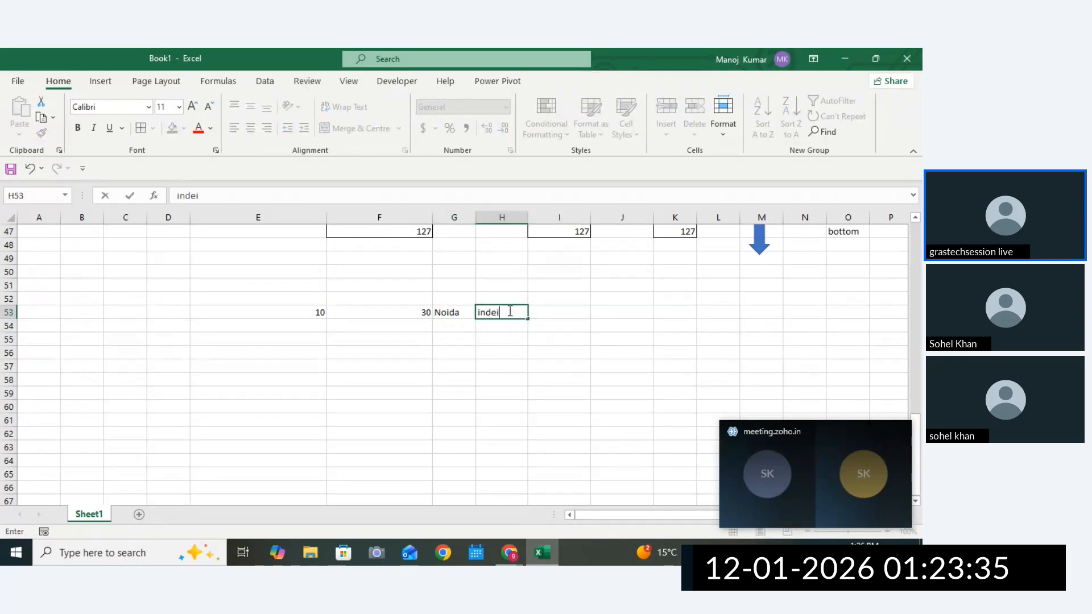
{"action": "key", "text": "BackSpace"}
{"action": "type", "text": "inda"}
{"action": "type", "text": "i"}
{"action": "key", "text": "Return"}
{"action": "double_click", "coordinate": [512, 310]}
{"action": "key", "text": "BackSpace"}
{"action": "key", "text": "BackSpace"}
{"action": "key", "text": "BackSpace"}
{"action": "type", "text": "dia"}
{"action": "left_click_drag", "start_coordinate": [319, 312], "coordinate": [485, 310]}
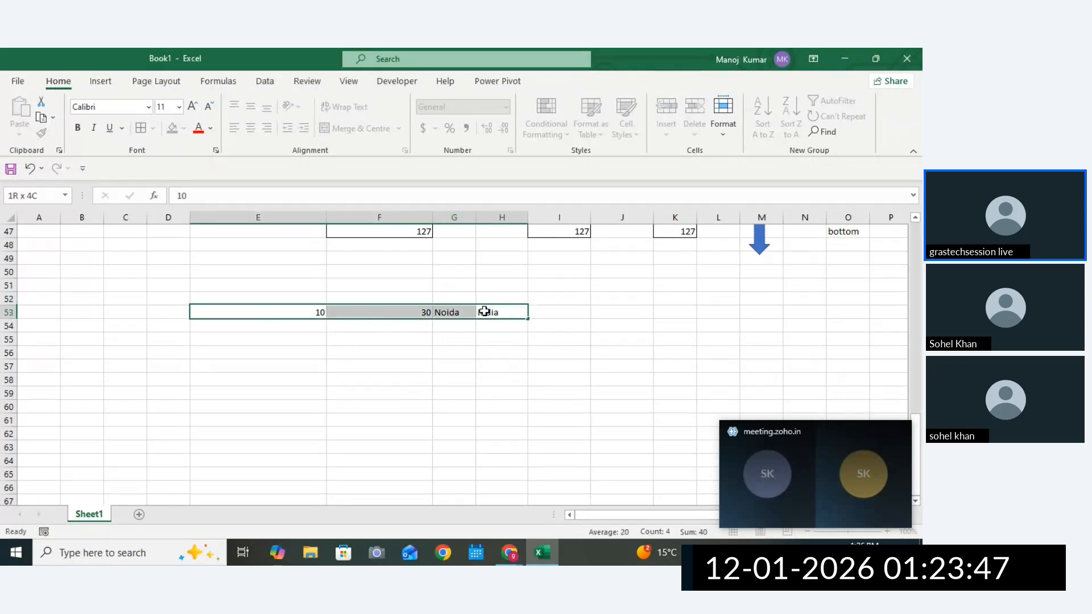
{"action": "left_click", "coordinate": [140, 129]}
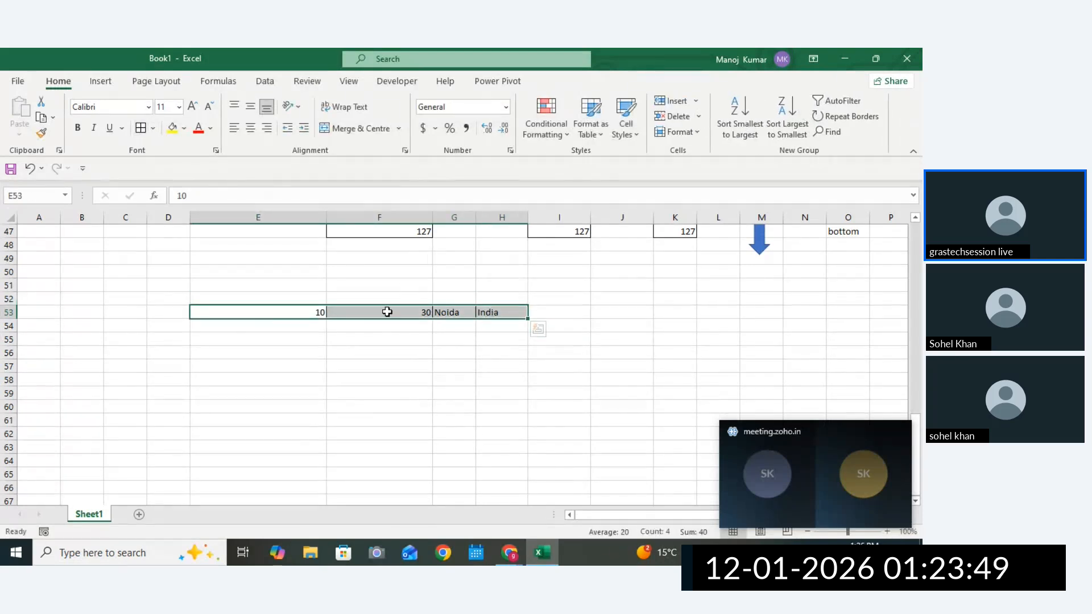
Enter the formula =E53 in E55, and highlight the source row and the matching cells E55:H55.
{"action": "left_click", "coordinate": [300, 338]}
{"action": "type", "text": "="}
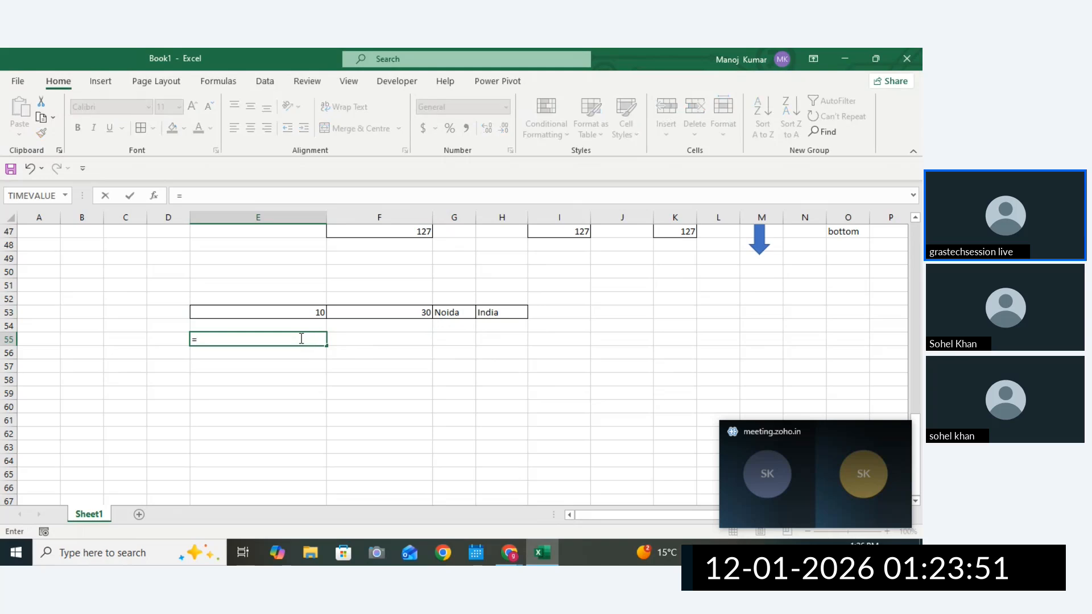
{"action": "left_click", "coordinate": [306, 311]}
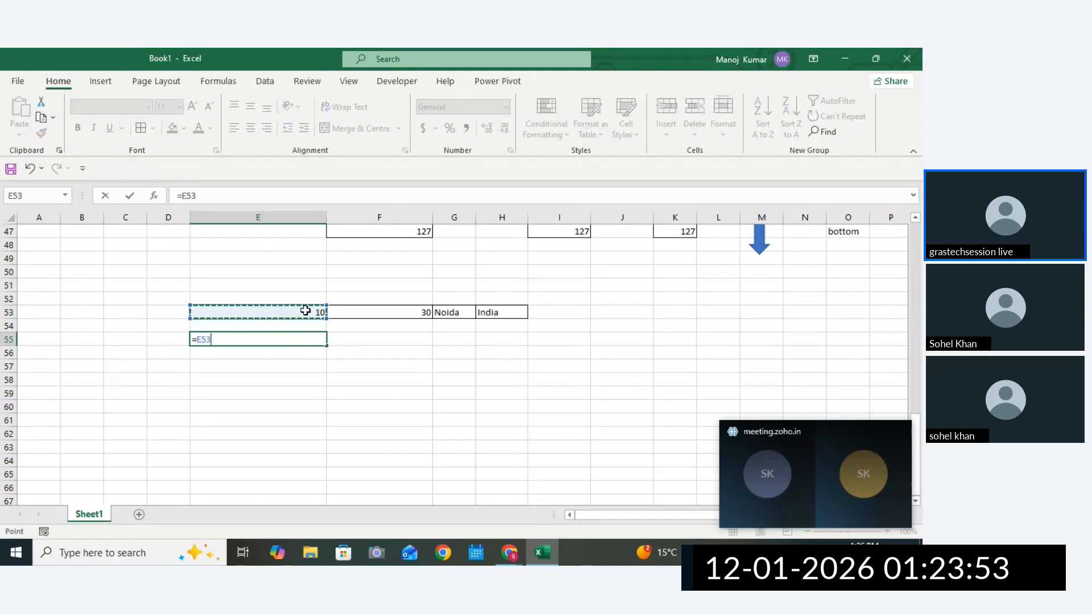
{"action": "key", "text": "Return"}
{"action": "left_click", "coordinate": [293, 339]}
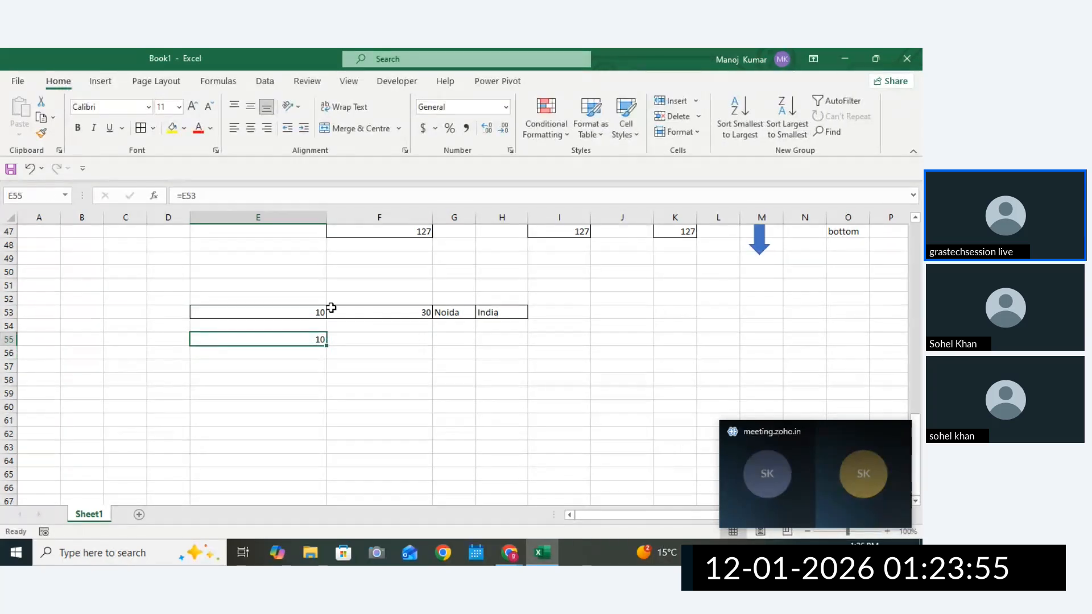
{"action": "left_click_drag", "start_coordinate": [322, 310], "coordinate": [495, 309]}
{"action": "left_click_drag", "start_coordinate": [316, 341], "coordinate": [500, 345]}
Try referencing F53 and G53 with separate formulas in F55 and G55, and clear both cells.
{"action": "double_click", "coordinate": [405, 341]}
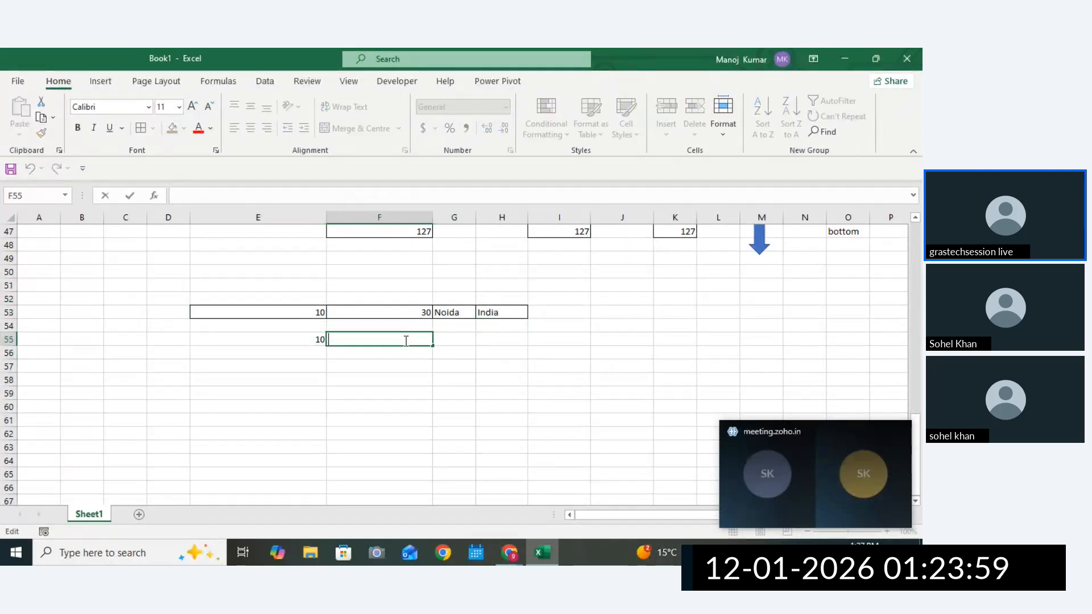
{"action": "type", "text": "="}
{"action": "left_click", "coordinate": [405, 310]}
{"action": "key", "text": "Return"}
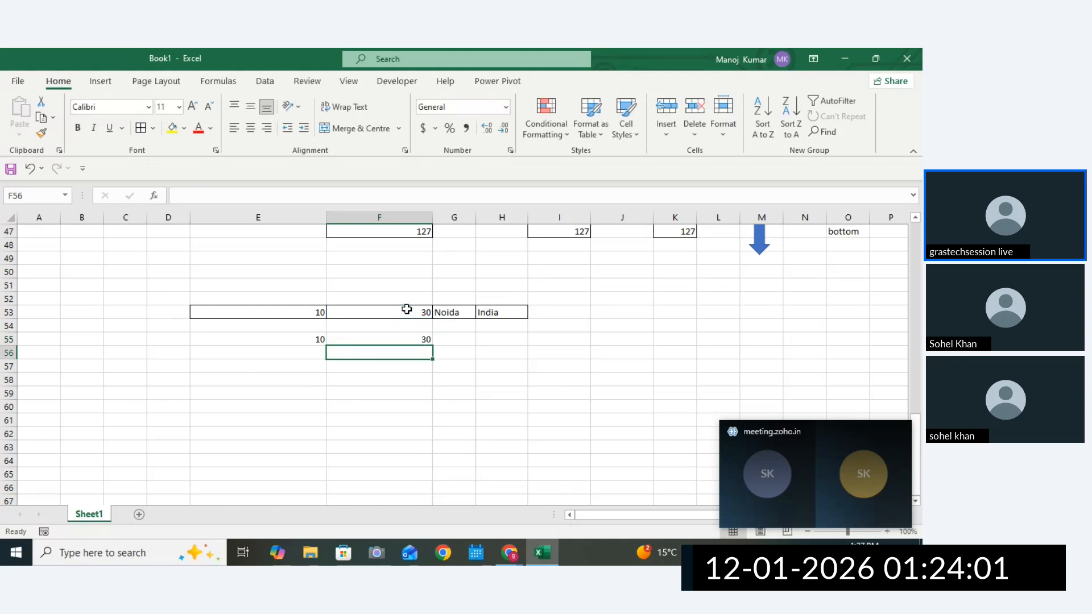
{"action": "double_click", "coordinate": [457, 338]}
{"action": "type", "text": "="}
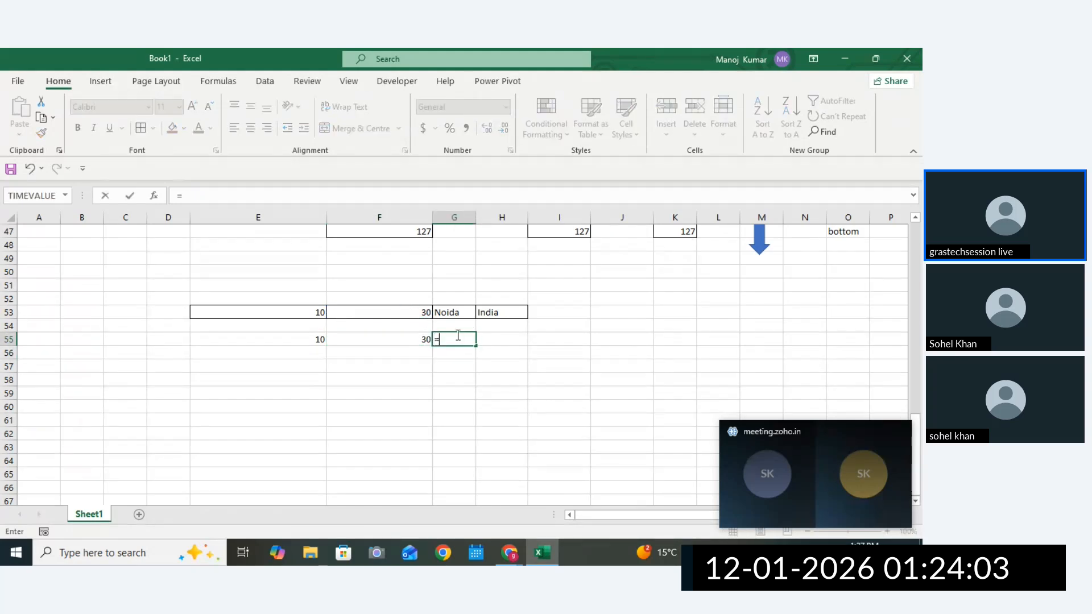
{"action": "left_click", "coordinate": [455, 313]}
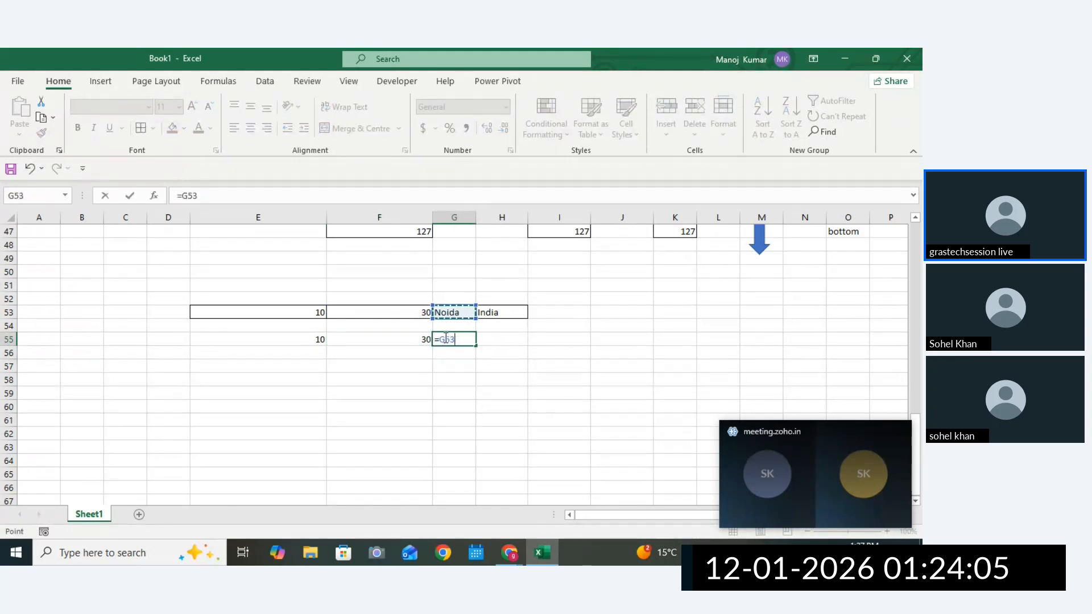
{"action": "key", "text": "BackSpace"}
{"action": "key", "text": "Escape"}
{"action": "left_click", "coordinate": [420, 340]}
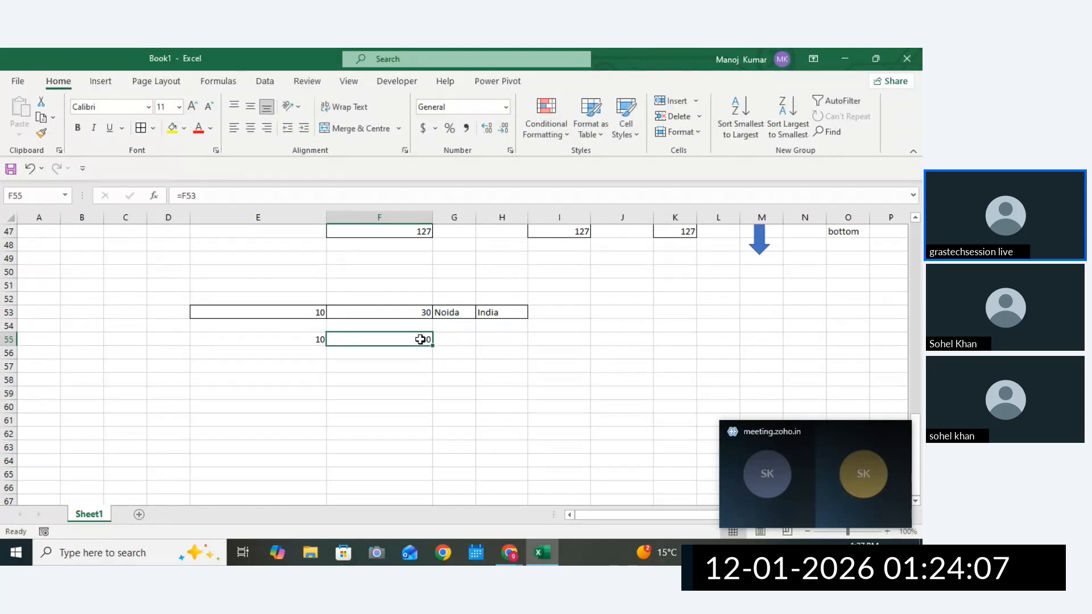
{"action": "key", "text": "Delete"}
Copy the E55 formula and paste it into F55, G55 and H55.
{"action": "left_click", "coordinate": [313, 338]}
{"action": "key", "text": "ctrl+c"}
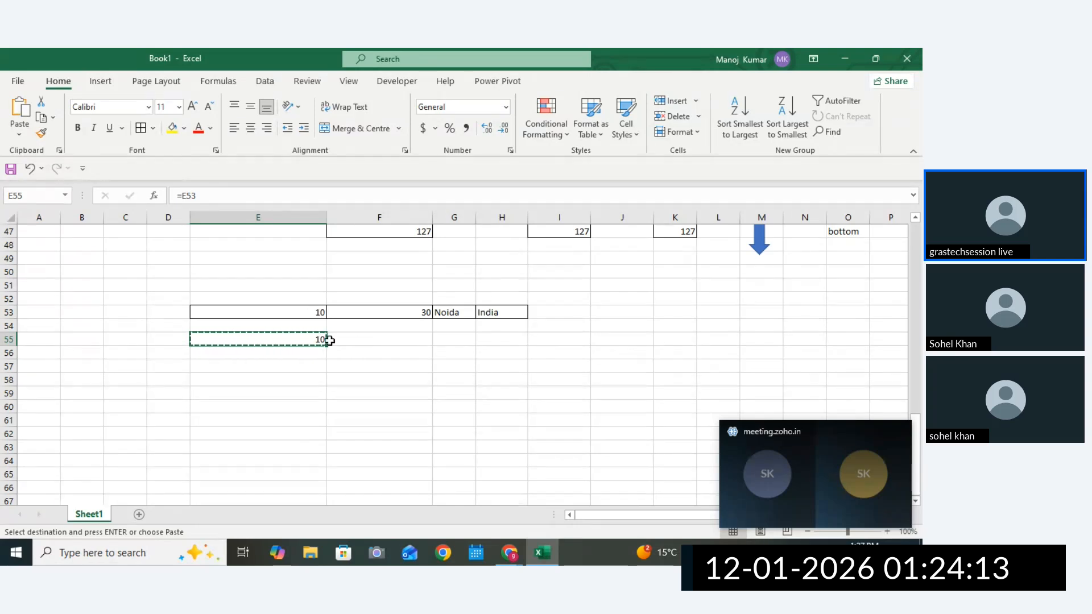
{"action": "left_click", "coordinate": [360, 339]}
{"action": "key", "text": "ctrl+v"}
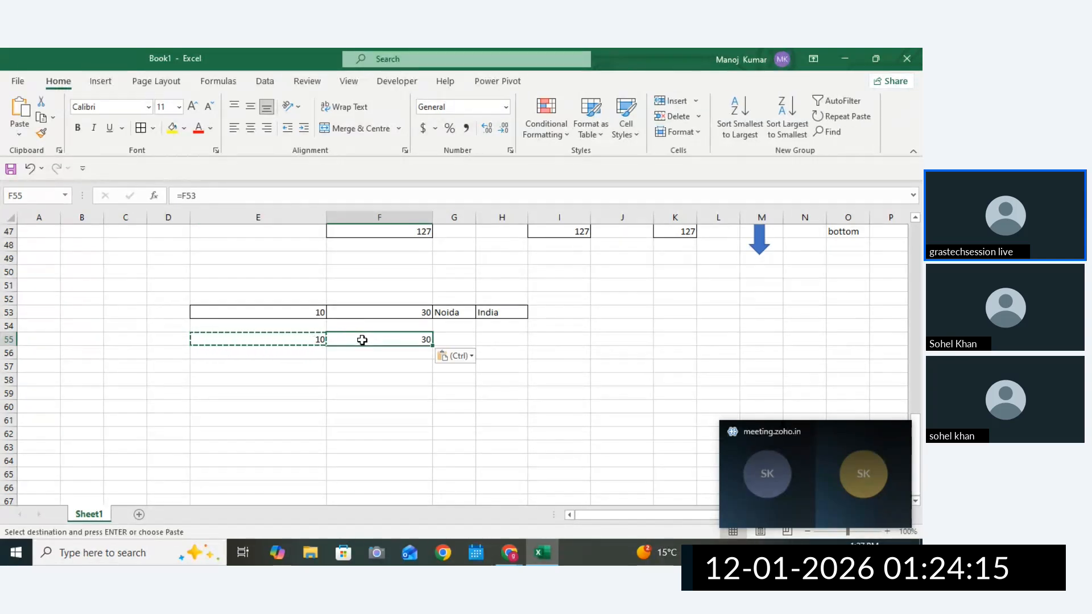
{"action": "left_click", "coordinate": [446, 339]}
{"action": "key", "text": "ctrl+v"}
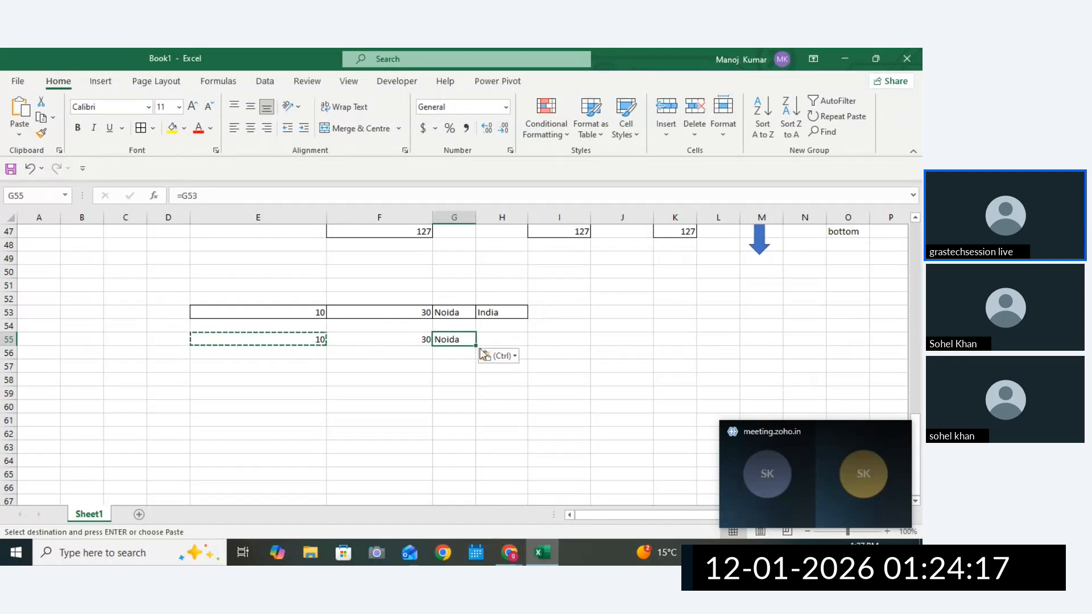
{"action": "left_click", "coordinate": [496, 340]}
{"action": "key", "text": "ctrl+v"}
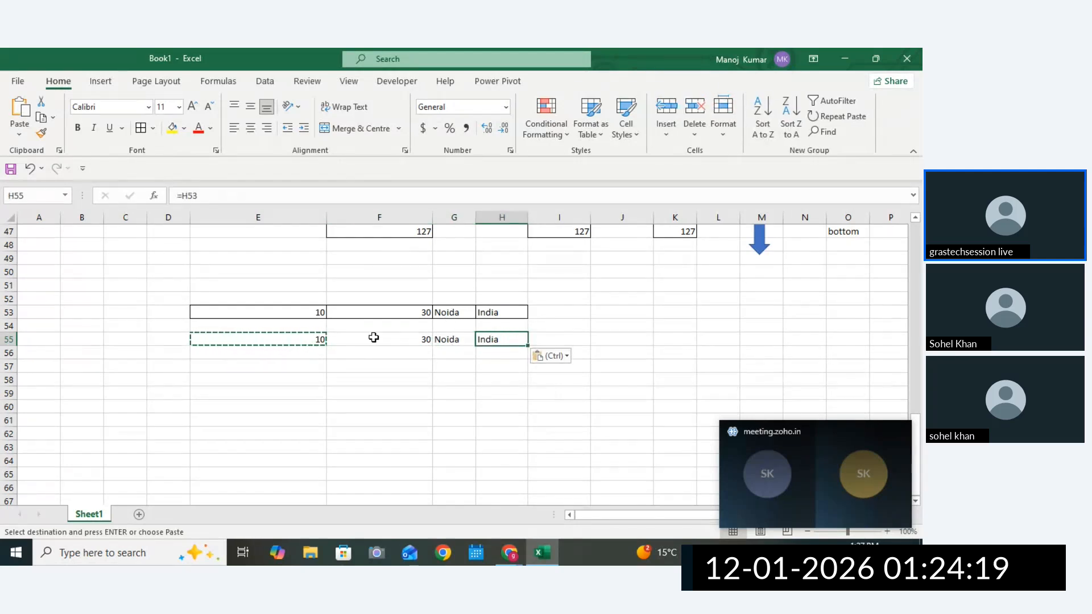
Apply borders to the copied formula row E55:H55.
{"action": "left_click_drag", "start_coordinate": [319, 339], "coordinate": [495, 335]}
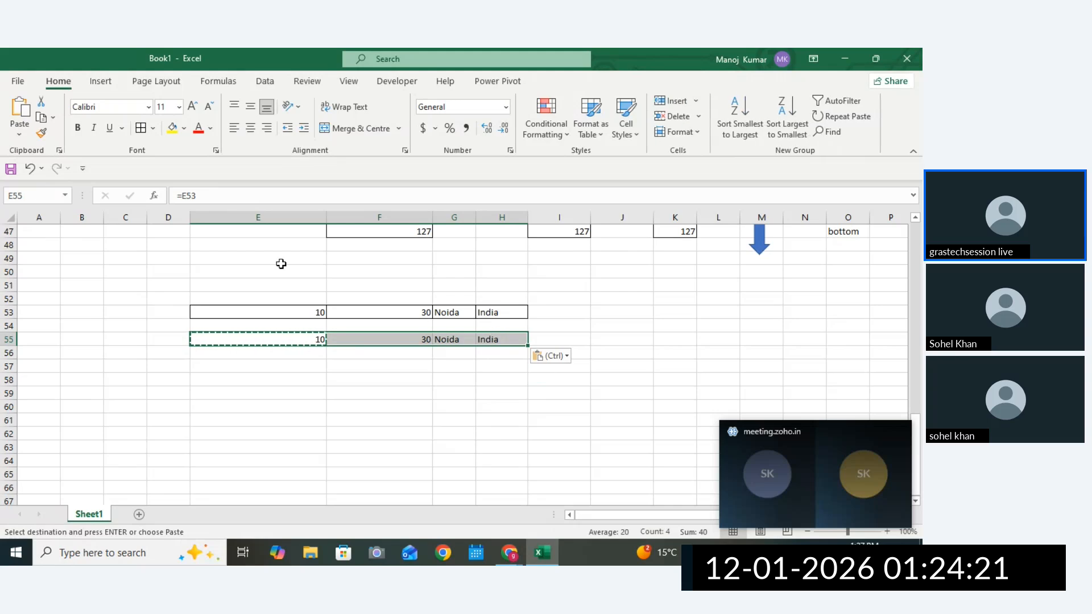
{"action": "key", "text": "Escape"}
{"action": "left_click", "coordinate": [353, 420]}
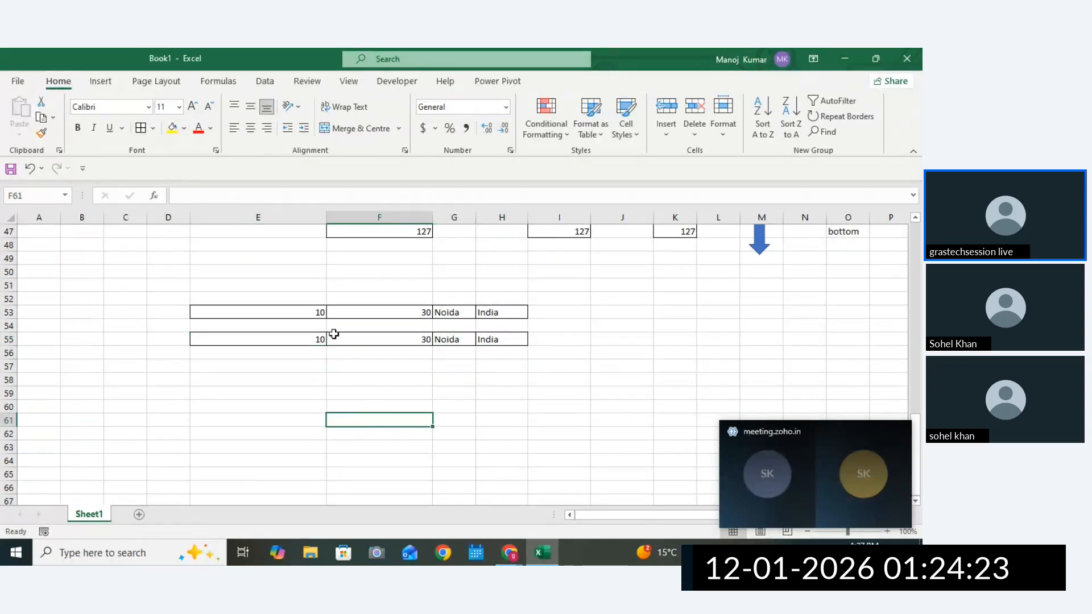
Enter the formula =E53 in E57 and fill it across to H57.
{"action": "left_click_drag", "start_coordinate": [321, 314], "coordinate": [494, 327]}
{"action": "left_click", "coordinate": [315, 368]}
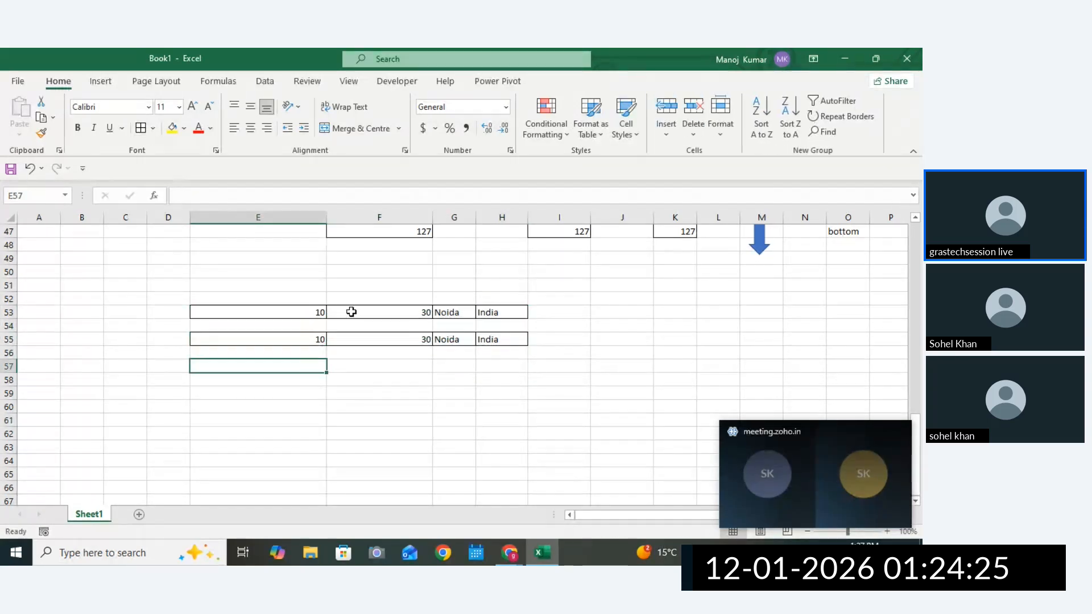
{"action": "type", "text": "="}
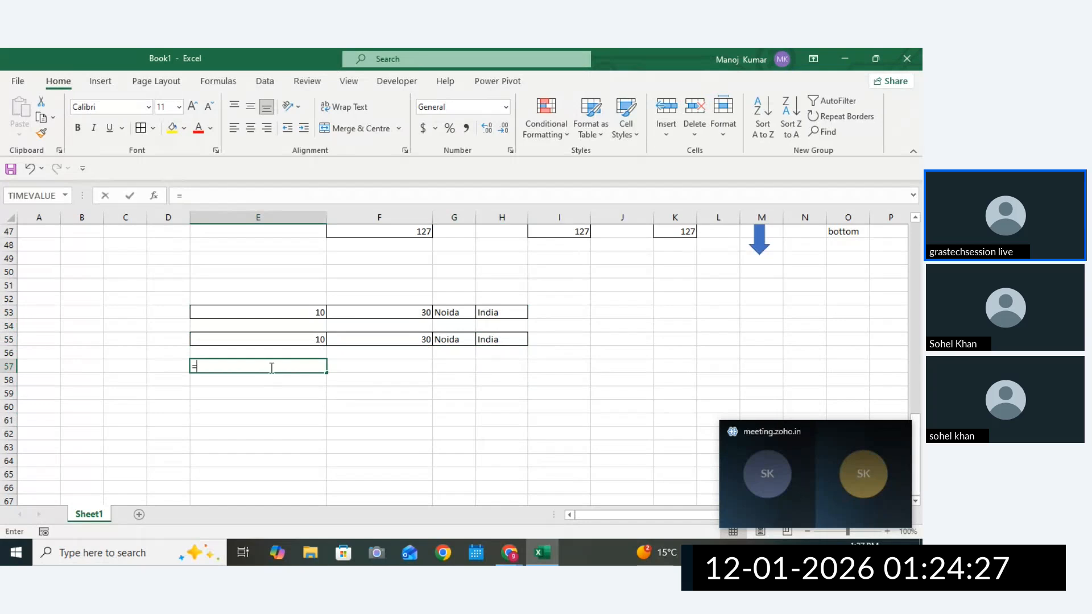
{"action": "left_click", "coordinate": [301, 313]}
{"action": "key", "text": "Return"}
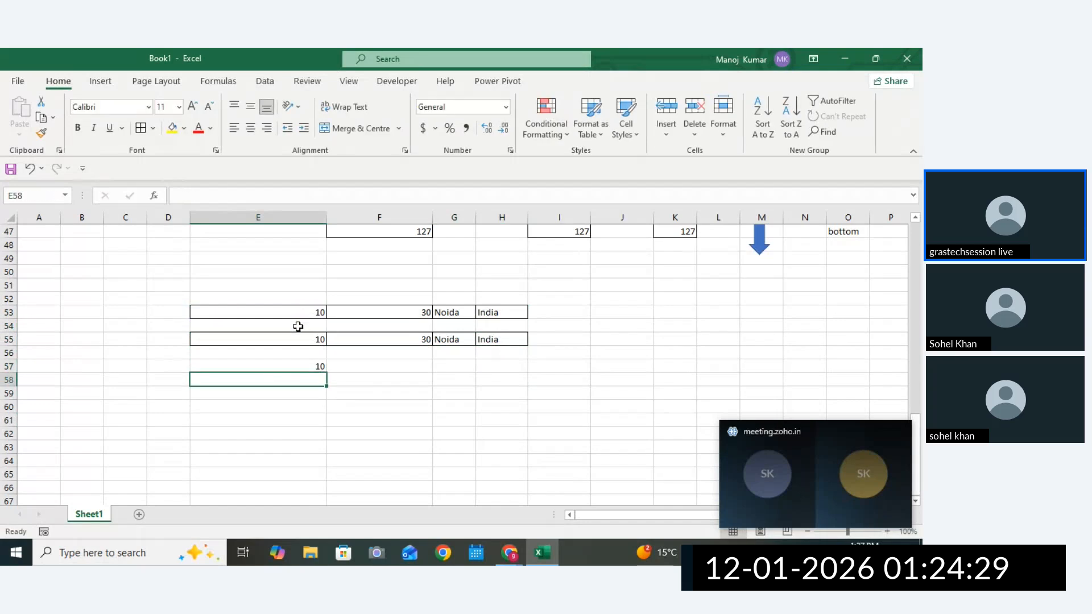
{"action": "left_click", "coordinate": [310, 370]}
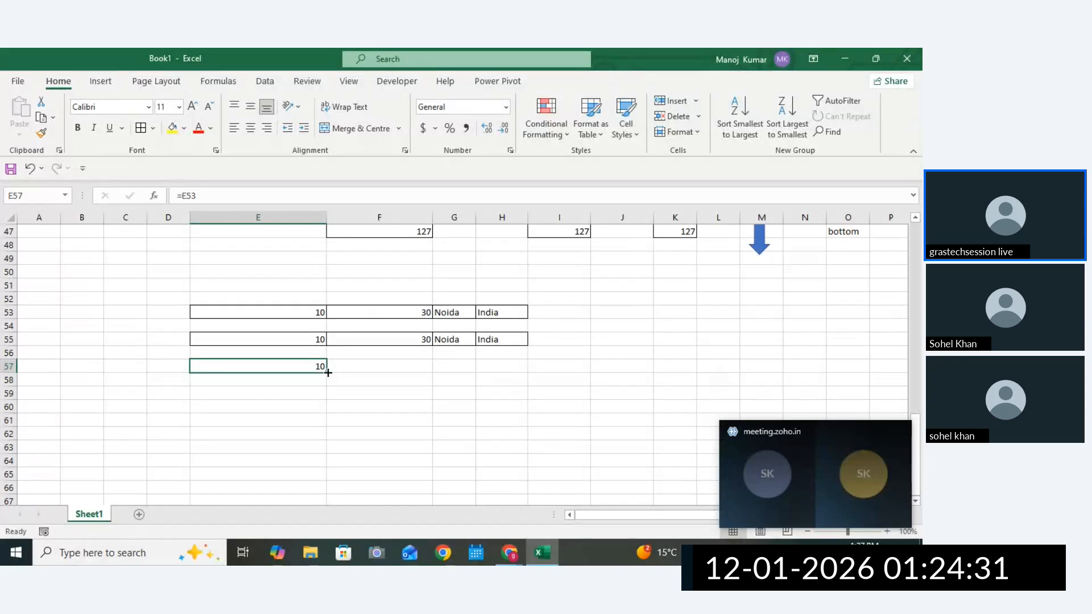
{"action": "left_click_drag", "start_coordinate": [327, 373], "coordinate": [532, 367]}
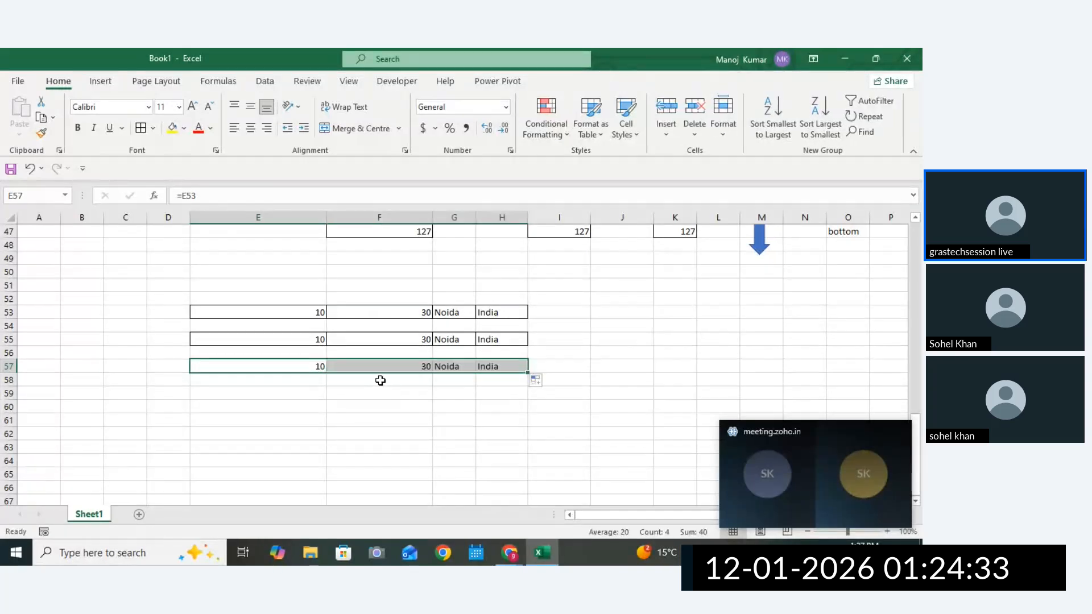
{"action": "left_click", "coordinate": [364, 406]}
Inspect the formulas in E57 and F57 to compare the column letters of their references.
{"action": "left_click", "coordinate": [307, 366]}
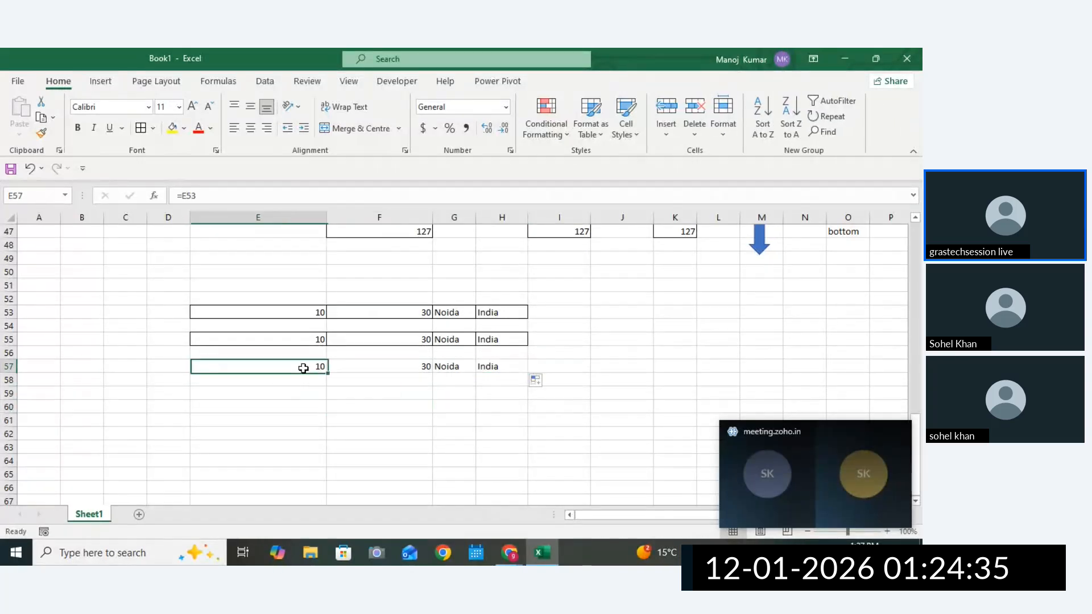
{"action": "double_click", "coordinate": [307, 367]}
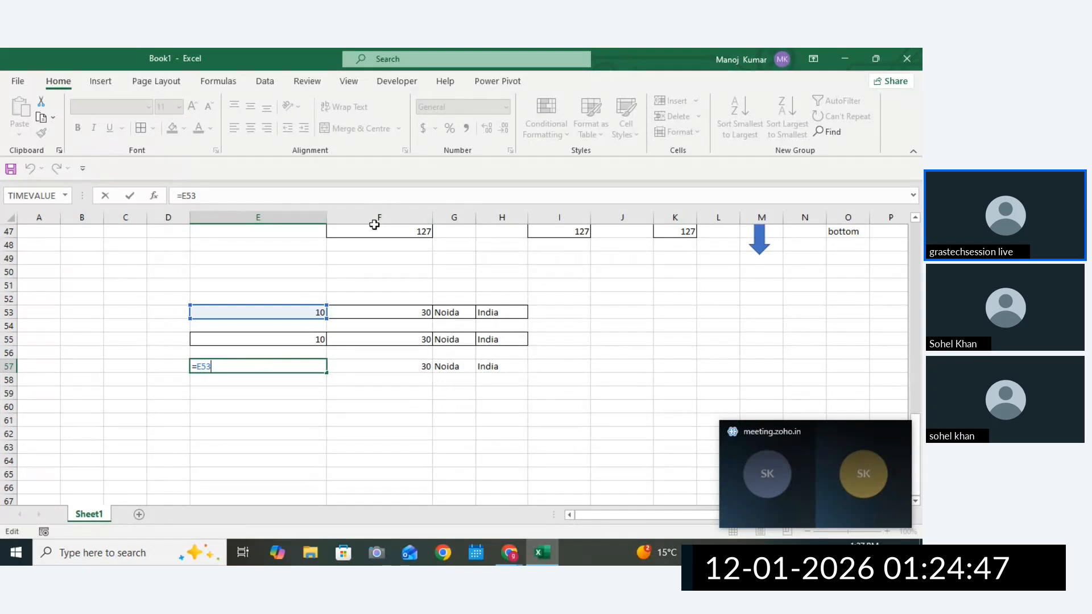
{"action": "key", "text": "Return"}
{"action": "double_click", "coordinate": [392, 370]}
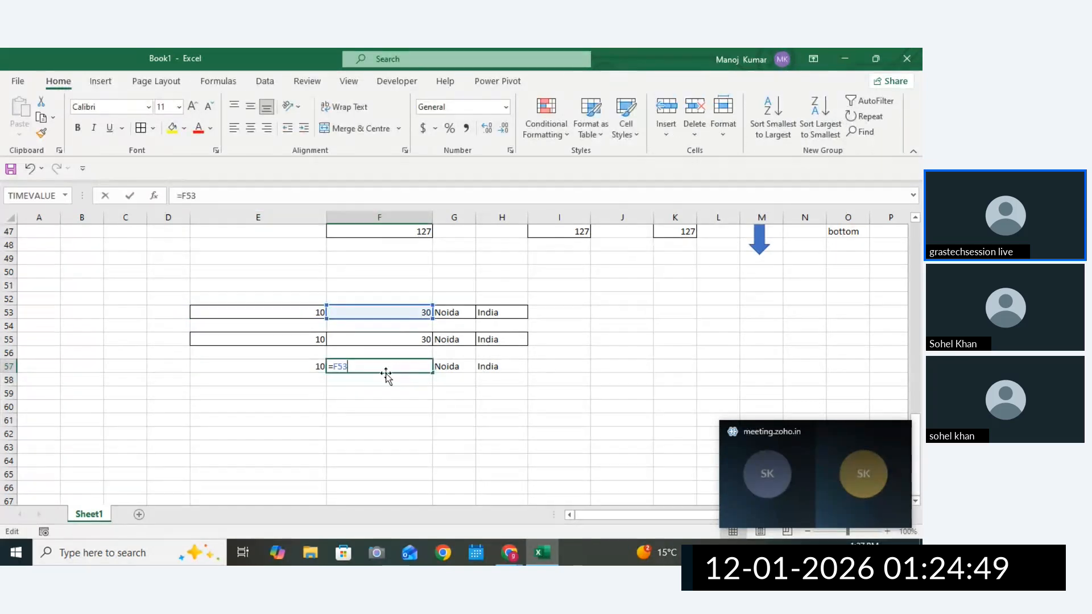
{"action": "double_click", "coordinate": [340, 367]}
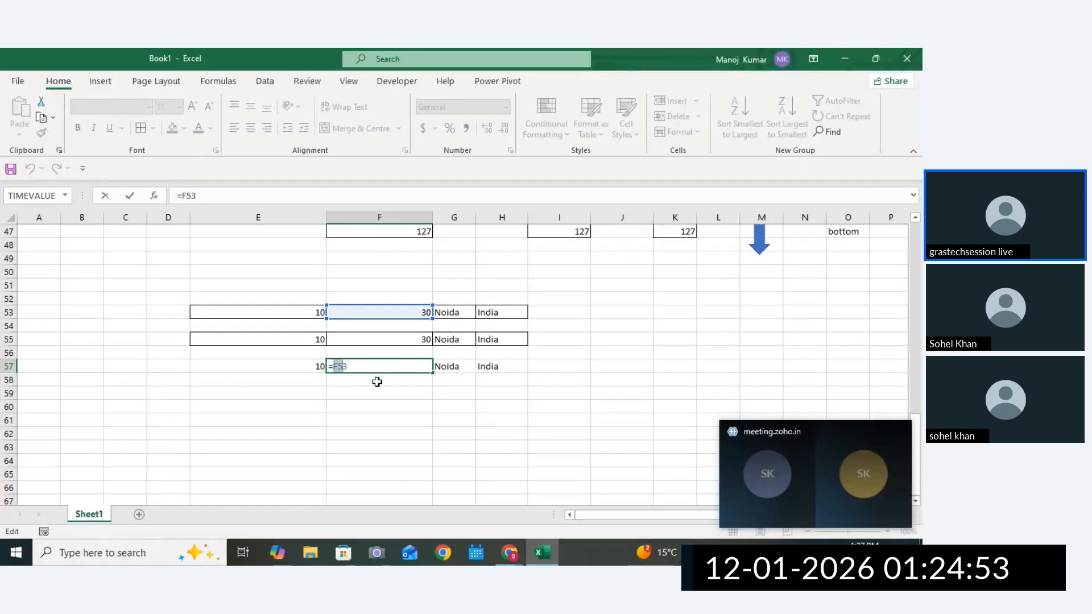
{"action": "key", "text": "Return"}
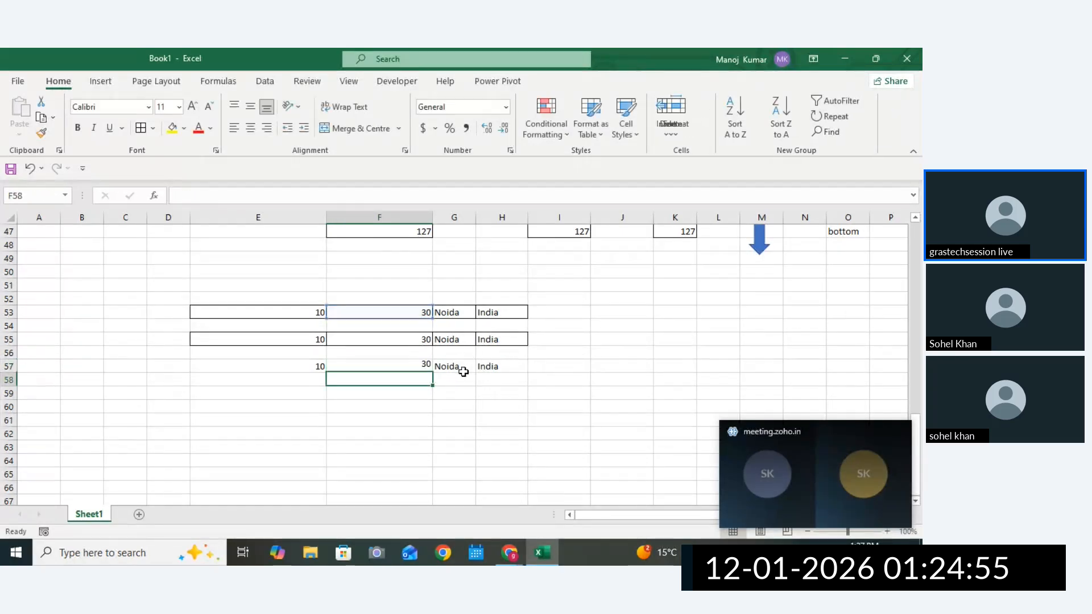
Inspect the formulas in G57 and H57 to compare the column letters of their references.
{"action": "left_click", "coordinate": [464, 372]}
{"action": "type", "text": "=G53"}
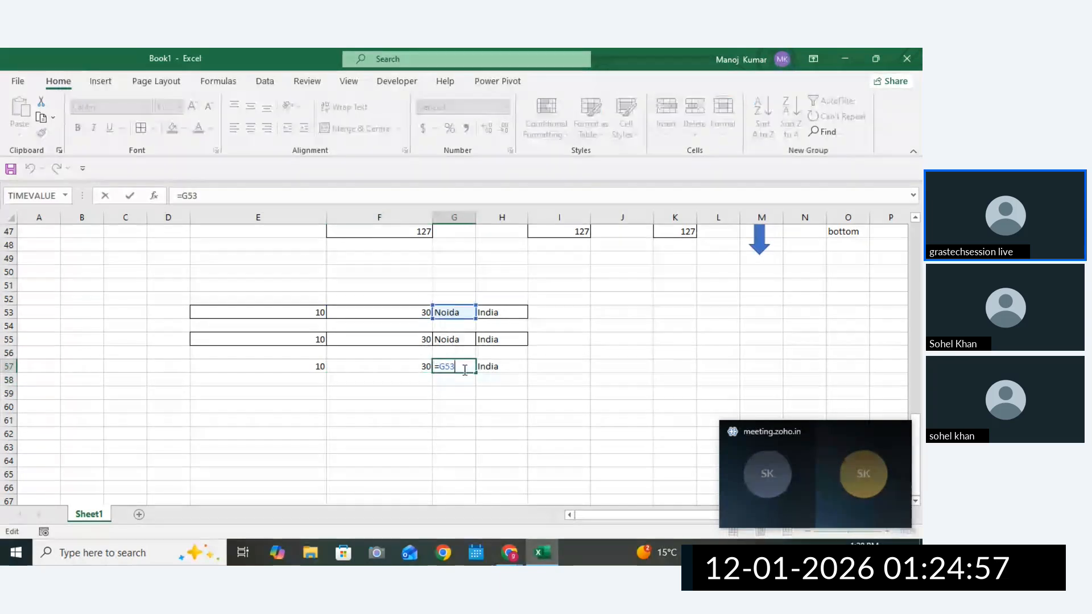
{"action": "key", "text": "Return"}
{"action": "left_click", "coordinate": [489, 368]}
{"action": "type", "text": "=H53"}
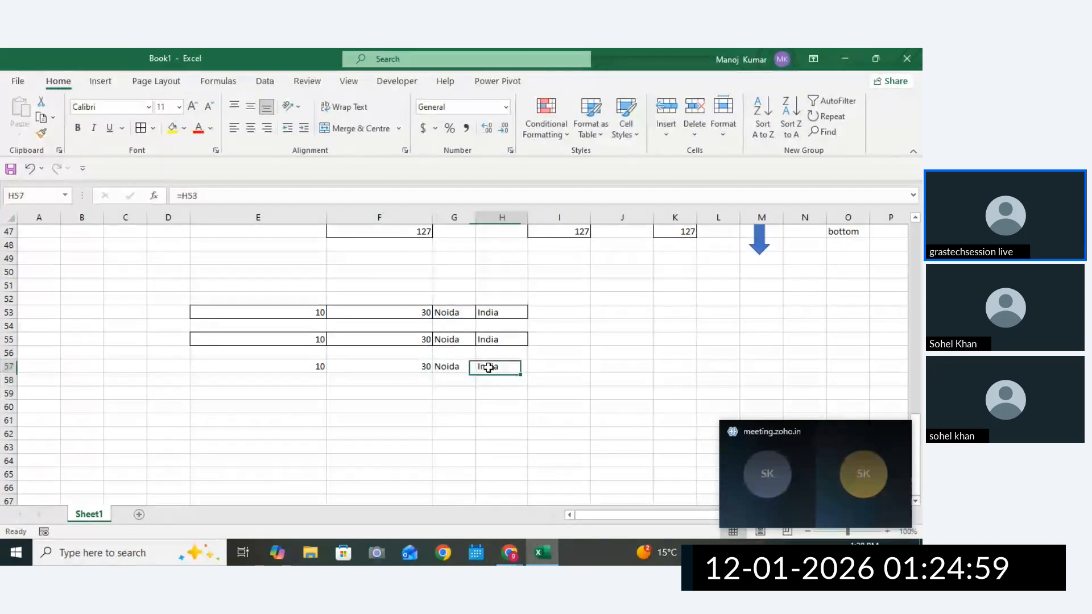
{"action": "key", "text": "Return"}
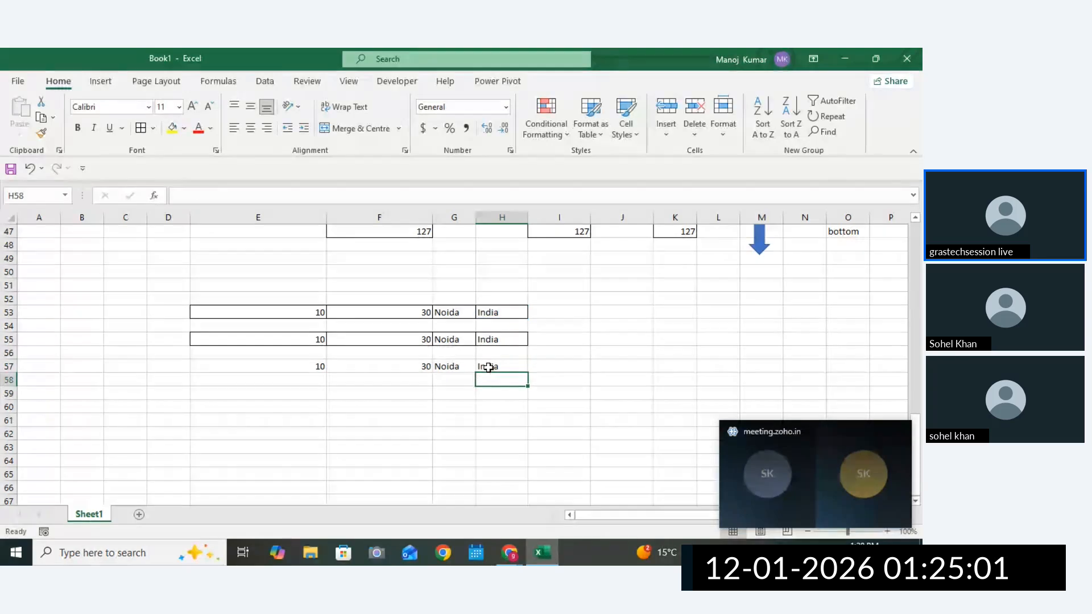
Draw a right block arrow about 3.89" wide and 0.46" high below the formulas in row 57.
{"action": "left_click", "coordinate": [346, 380]}
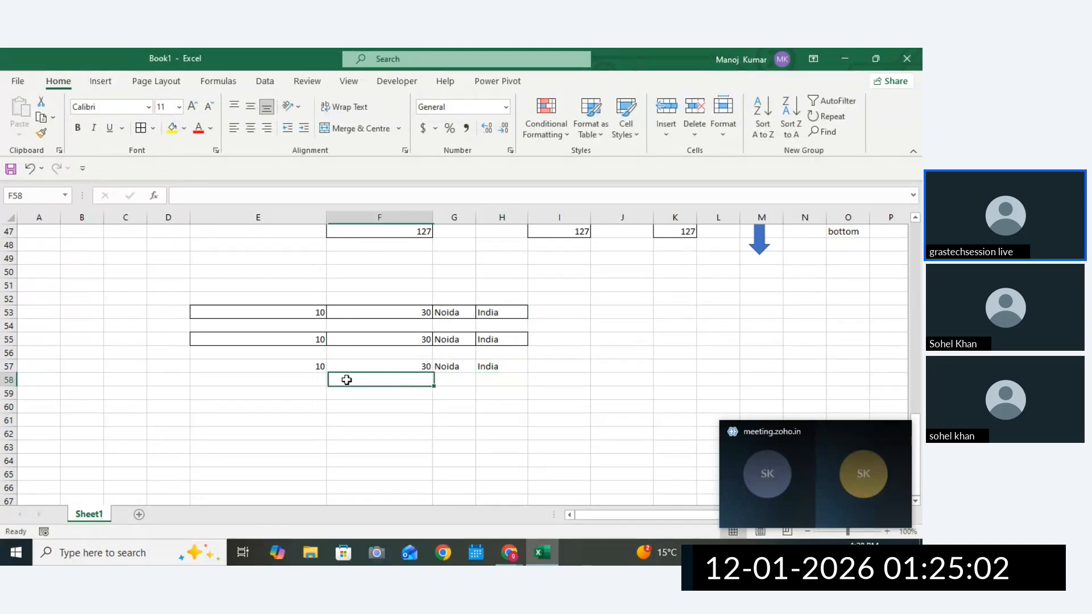
{"action": "left_click", "coordinate": [100, 81]}
{"action": "left_click", "coordinate": [166, 135]}
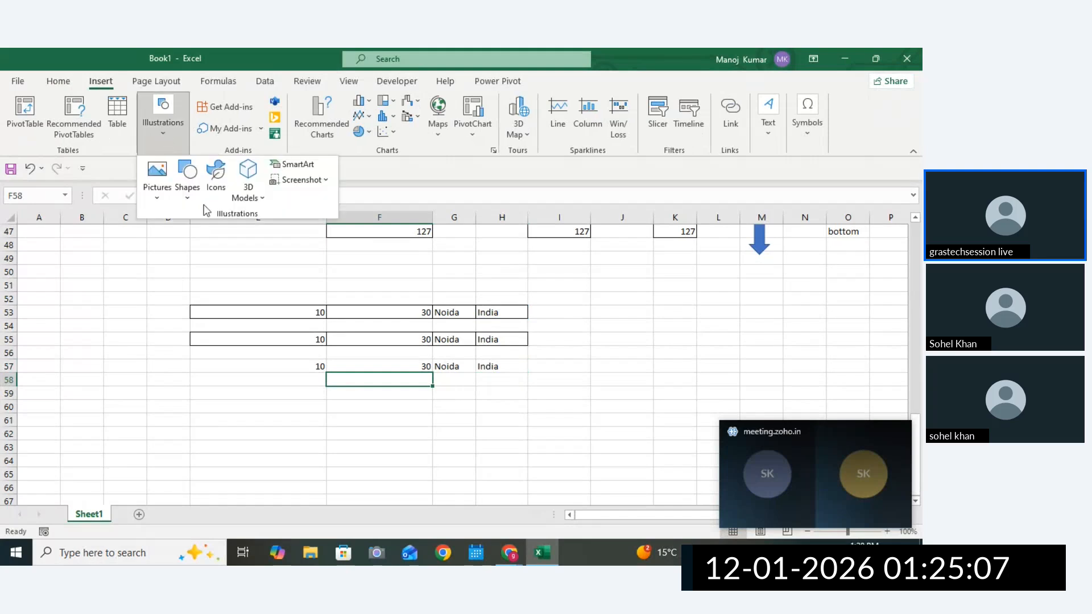
{"action": "left_click", "coordinate": [187, 190]}
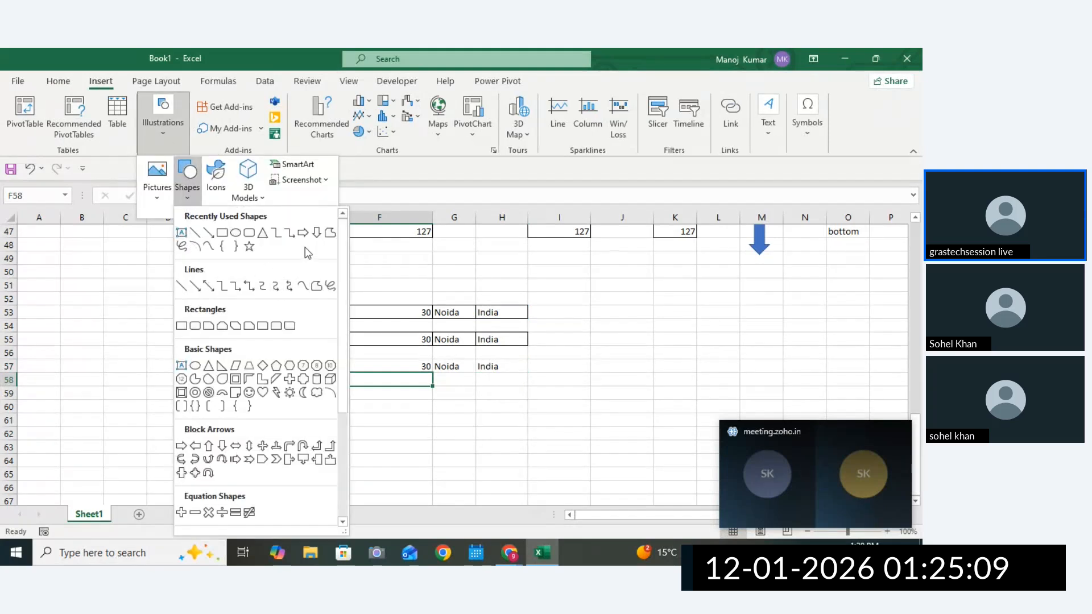
{"action": "left_click", "coordinate": [303, 233]}
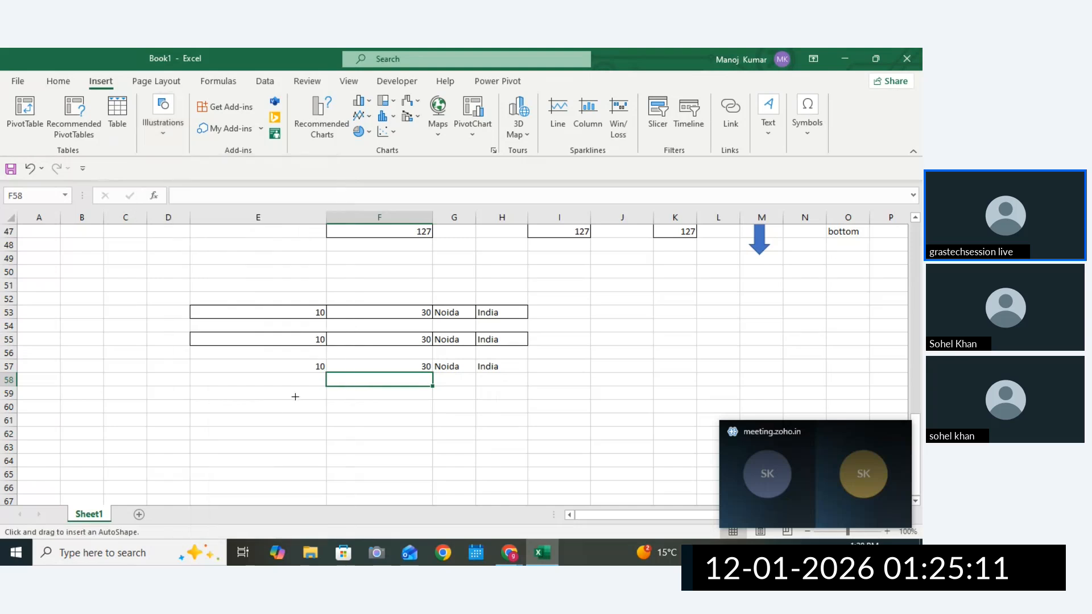
{"action": "left_click_drag", "start_coordinate": [237, 410], "coordinate": [490, 442]}
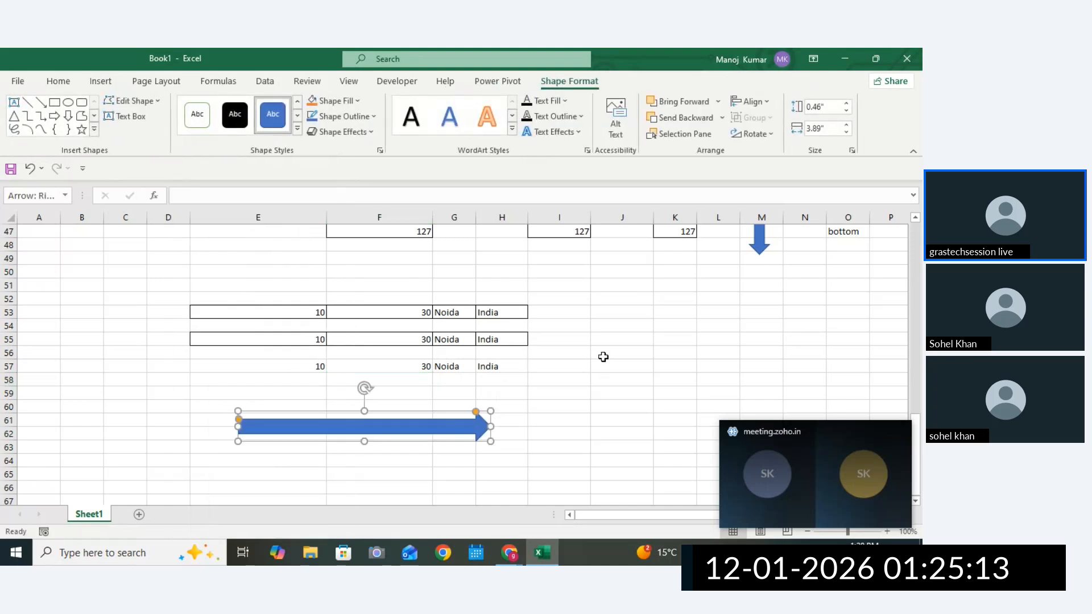
Enter the label "Column change" in F63 beneath the arrow.
{"action": "left_click_drag", "start_coordinate": [600, 339], "coordinate": [604, 421]}
{"action": "left_click_drag", "start_coordinate": [598, 384], "coordinate": [885, 383]}
{"action": "left_click", "coordinate": [371, 445]}
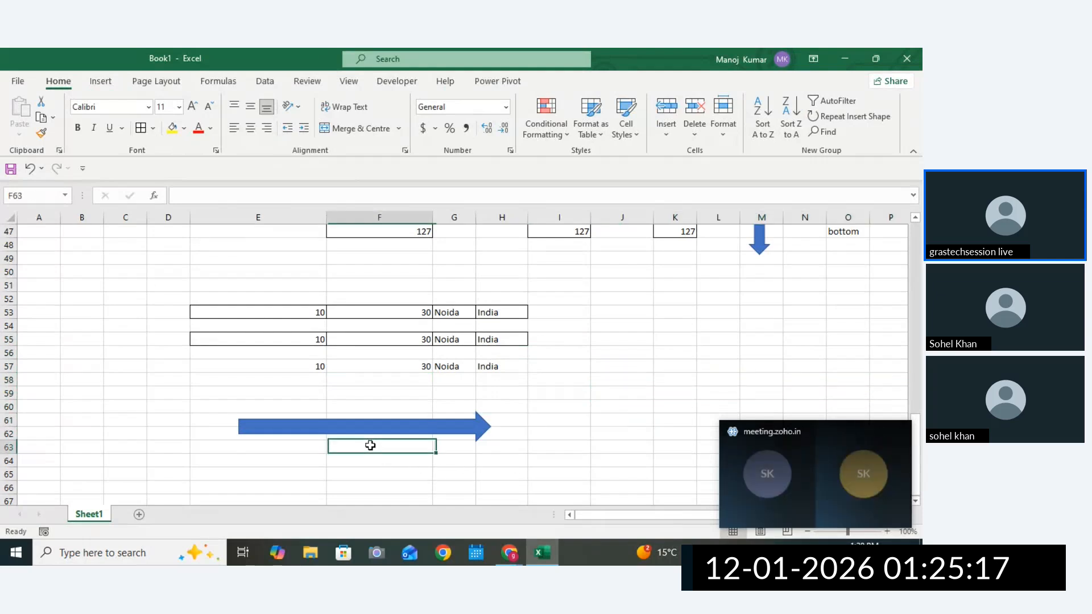
{"action": "type", "text": "Colum"}
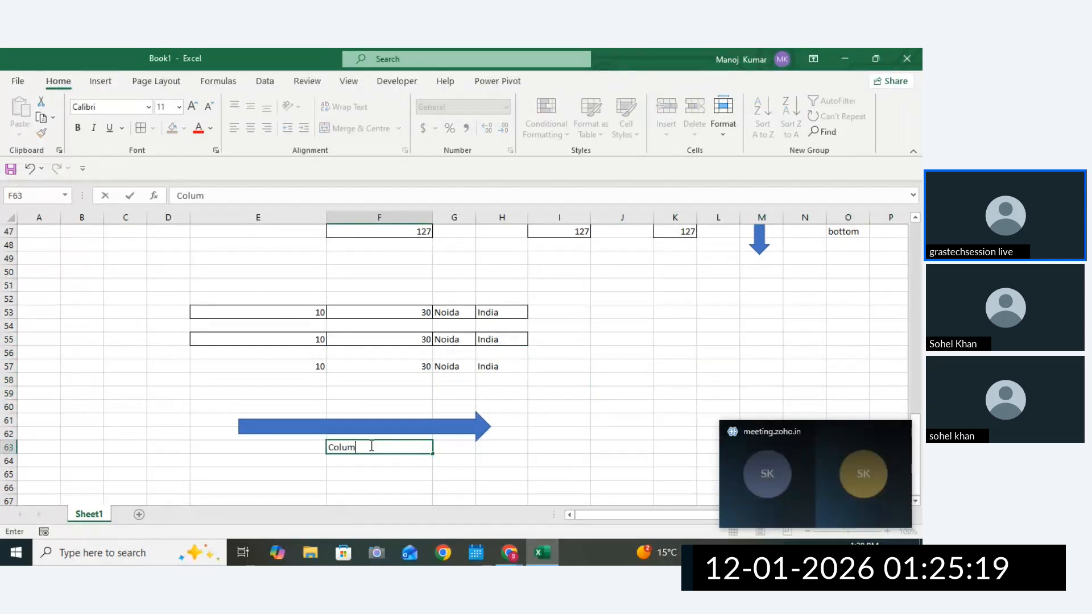
{"action": "type", "text": "n c"}
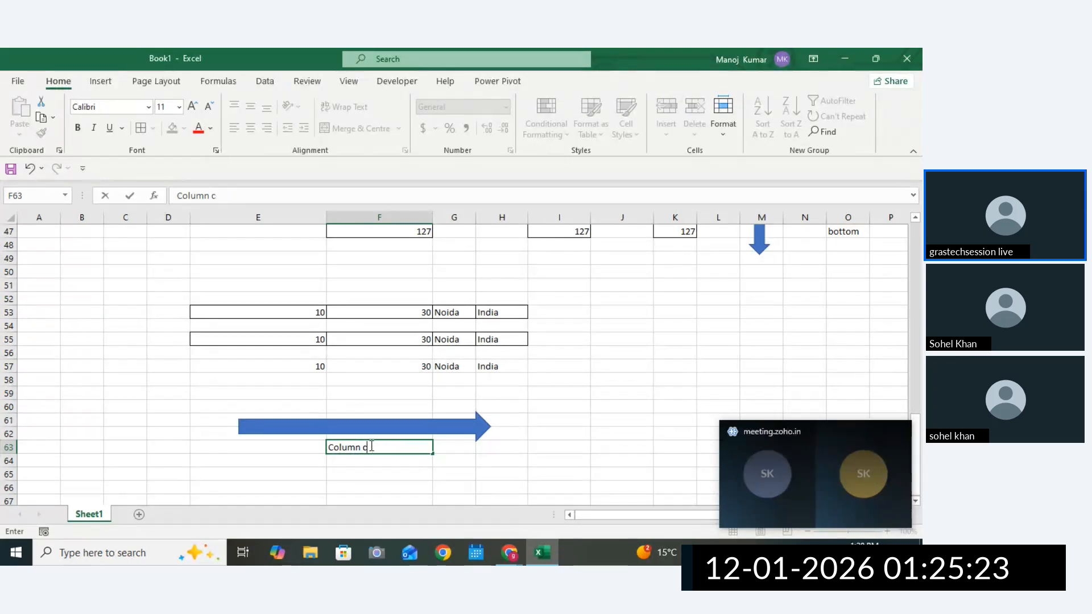
{"action": "type", "text": "nhabange"}
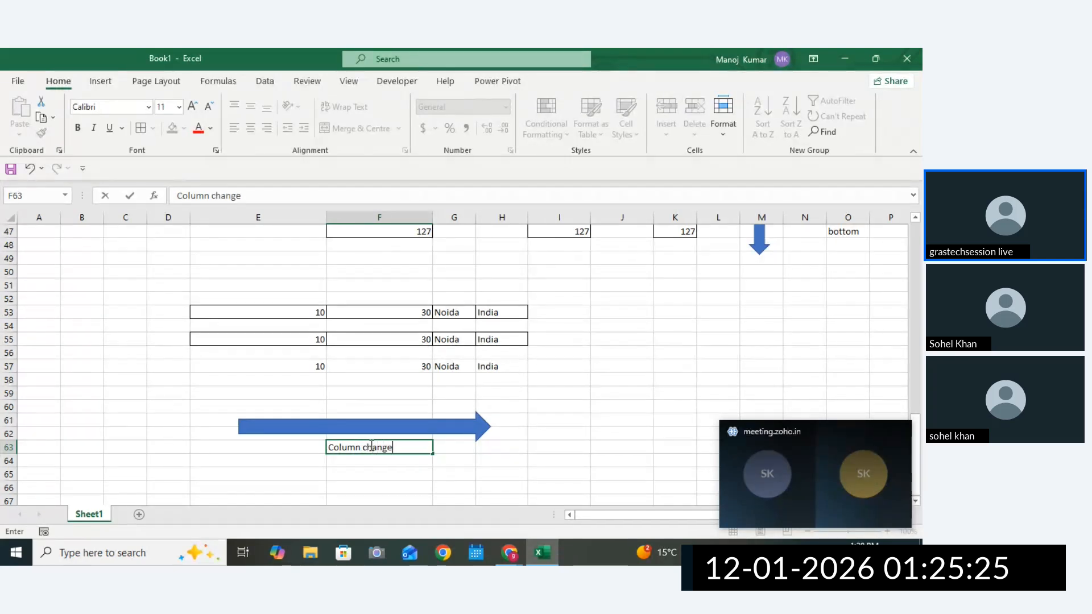
{"action": "left_click", "coordinate": [495, 451]}
{"action": "left_click", "coordinate": [792, 273]}
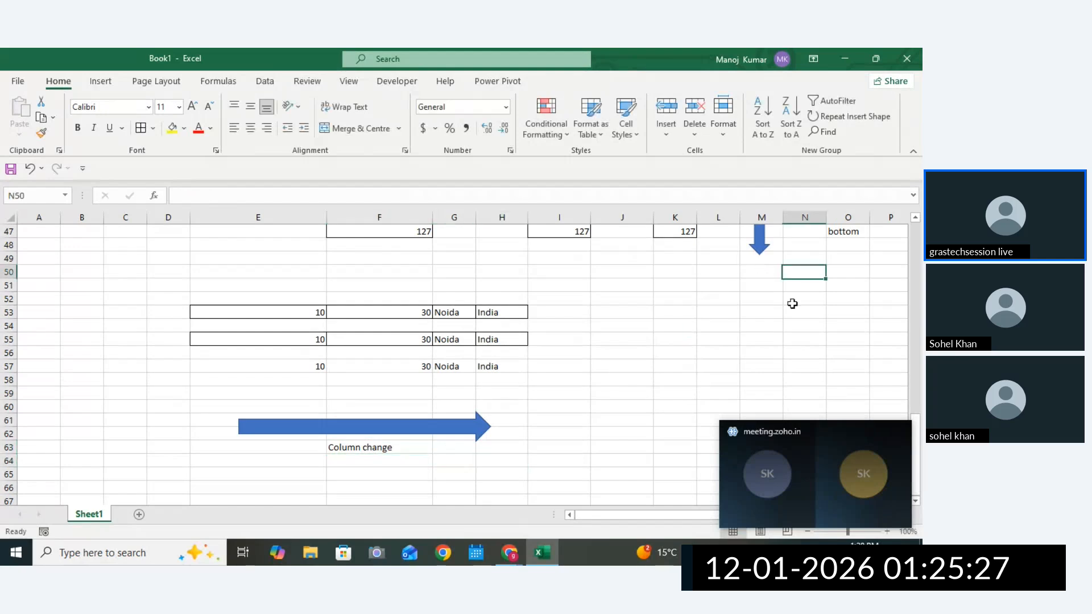
{"action": "left_click_drag", "start_coordinate": [793, 273], "coordinate": [791, 392]}
{"action": "left_click", "coordinate": [646, 392]}
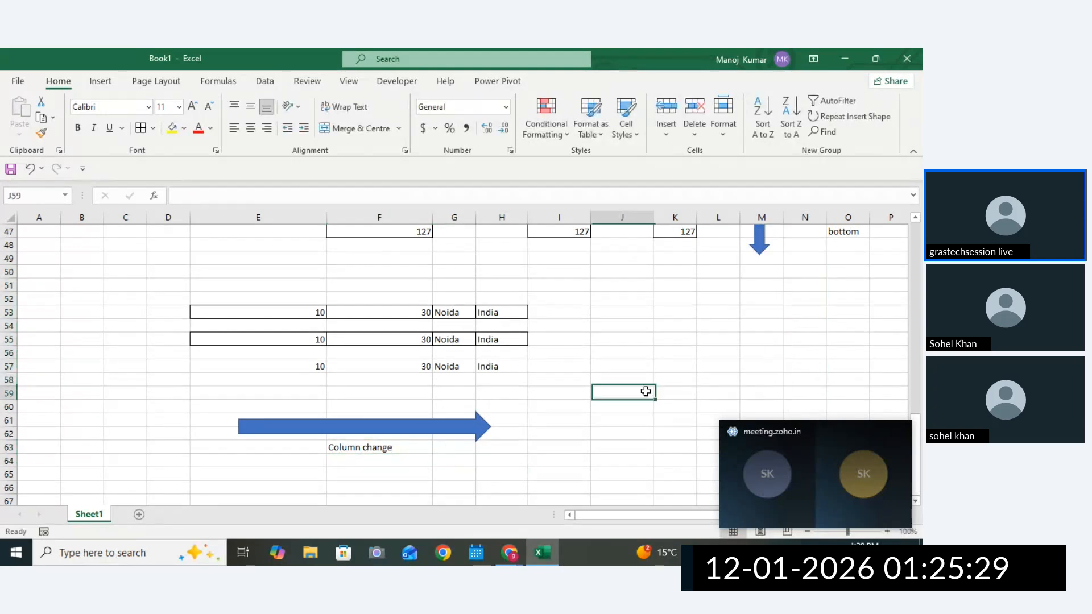
{"action": "left_click_drag", "start_coordinate": [646, 392], "coordinate": [855, 390]}
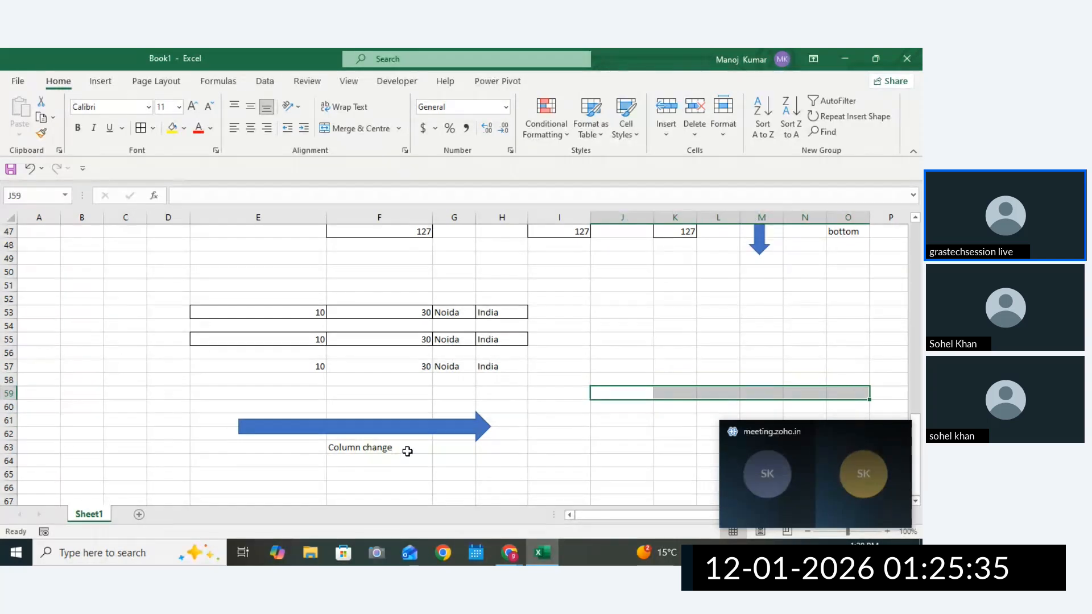
{"action": "left_click", "coordinate": [706, 350]}
{"action": "left_click_drag", "start_coordinate": [715, 291], "coordinate": [713, 408]}
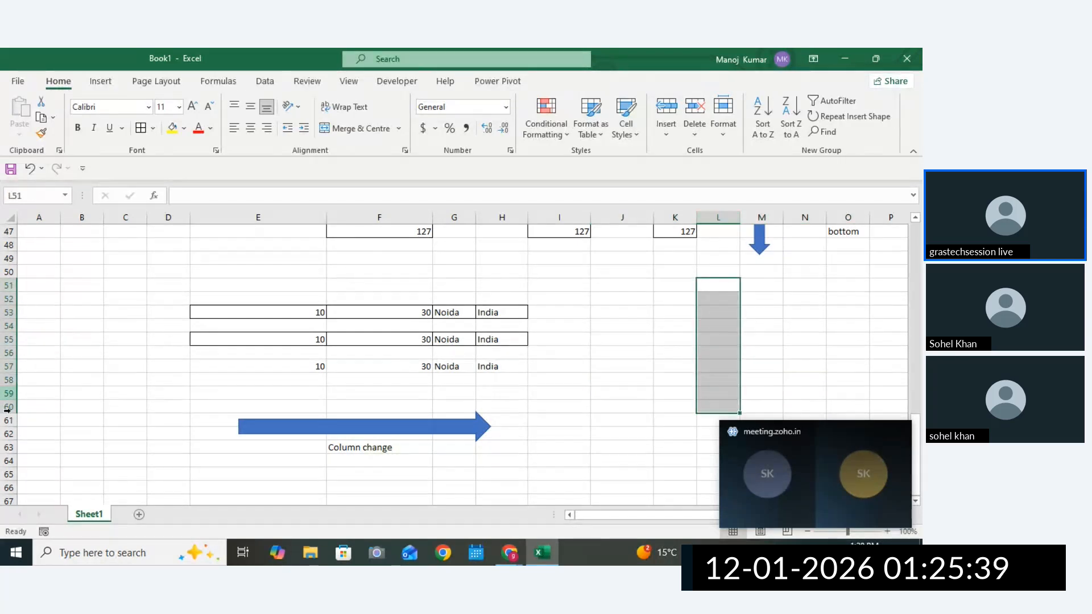
Move the right arrow up to about row 60, closer to the formulas in row 57.
{"action": "left_click", "coordinate": [282, 461]}
{"action": "left_click", "coordinate": [303, 423]}
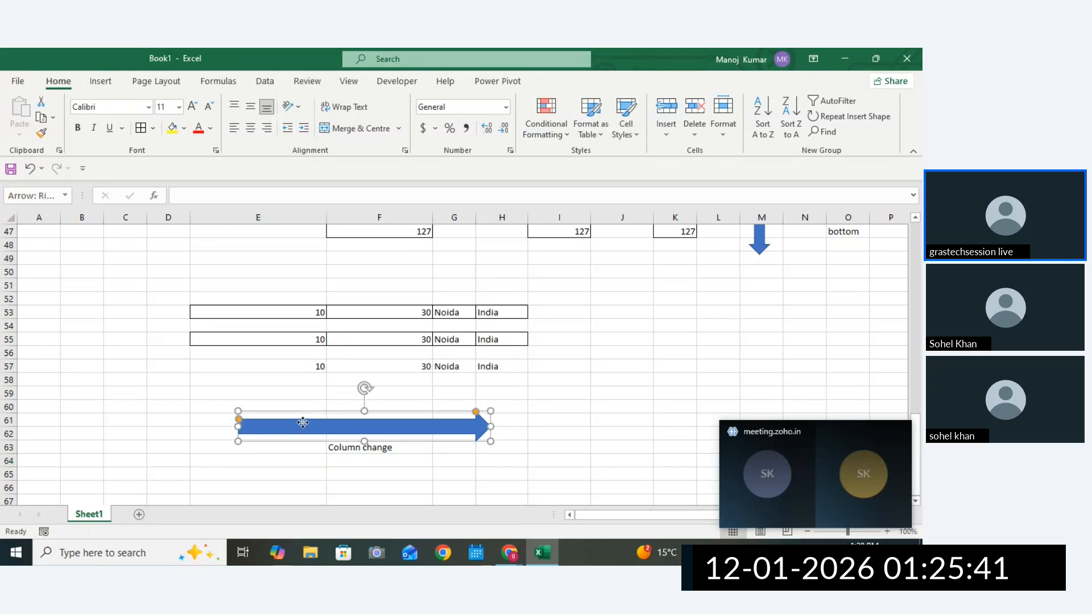
{"action": "mouse_move", "coordinate": [303, 423]}
{"action": "left_mouse_down"}
{"action": "mouse_move", "coordinate": [300, 394]}
{"action": "mouse_move", "coordinate": [302, 405]}
{"action": "left_mouse_up"}
{"action": "left_click", "coordinate": [666, 367]}
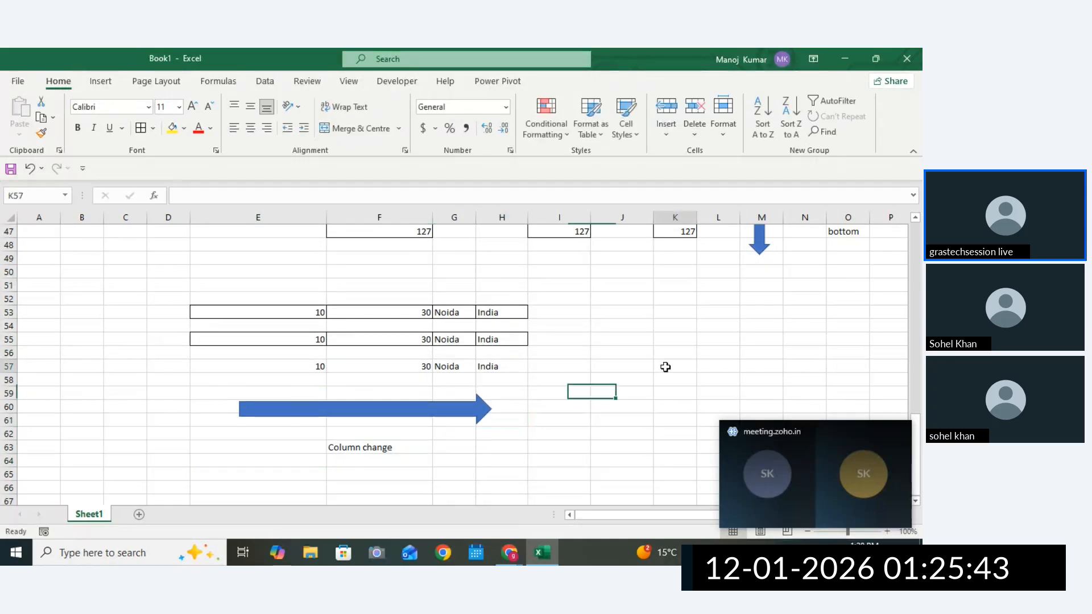
Capitalize the first letter of the note in E22 under the Relative References heading, making it "Same".
{"action": "left_click_drag", "start_coordinate": [916, 426], "coordinate": [917, 288]}
{"action": "scroll", "coordinate": [510, 275], "scroll_direction": "down", "scroll_amount": 1}
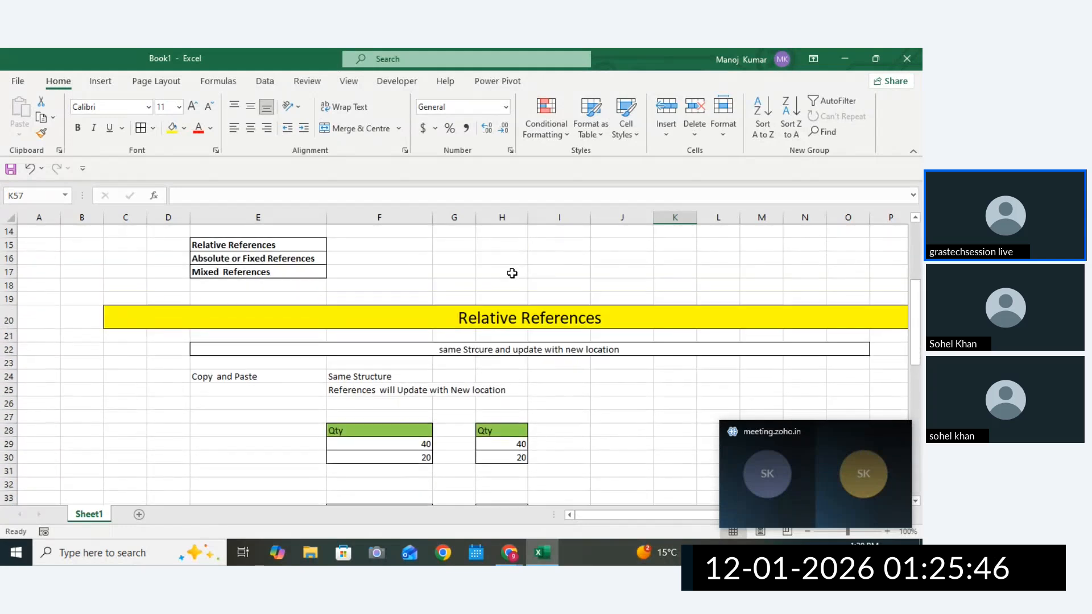
{"action": "left_click", "coordinate": [470, 326]}
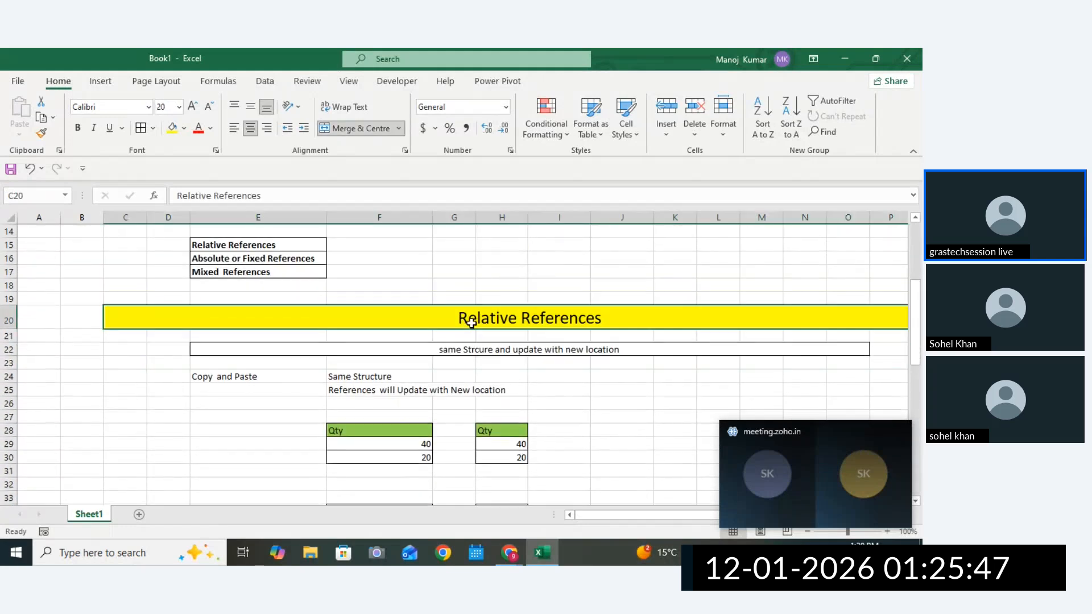
{"action": "left_click", "coordinate": [443, 353]}
{"action": "double_click", "coordinate": [443, 352]}
{"action": "key", "text": "BackSpace"}
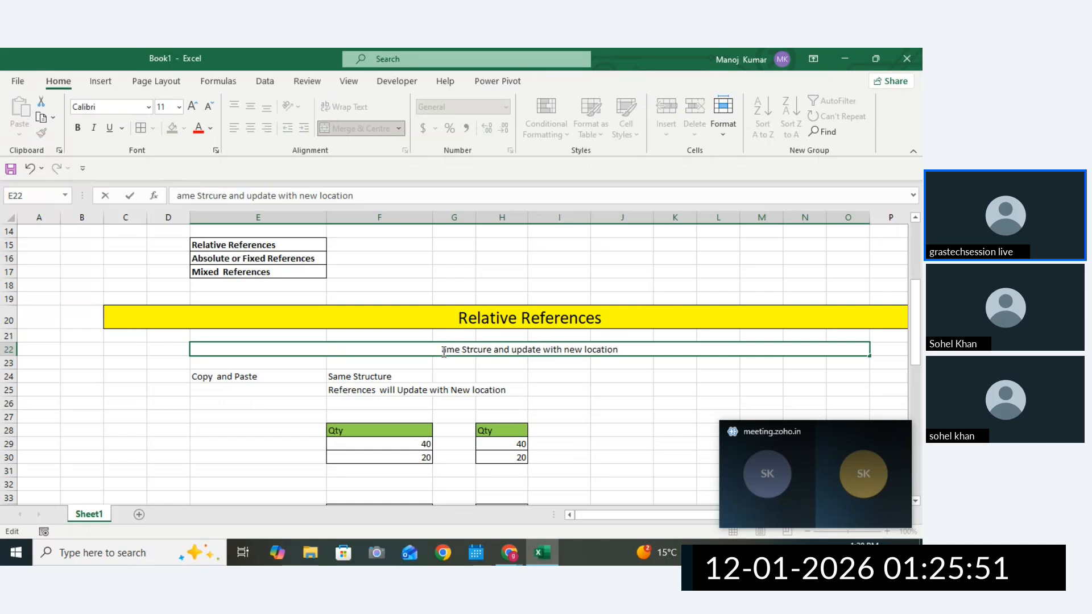
{"action": "type", "text": "S"}
{"action": "left_click", "coordinate": [551, 403]}
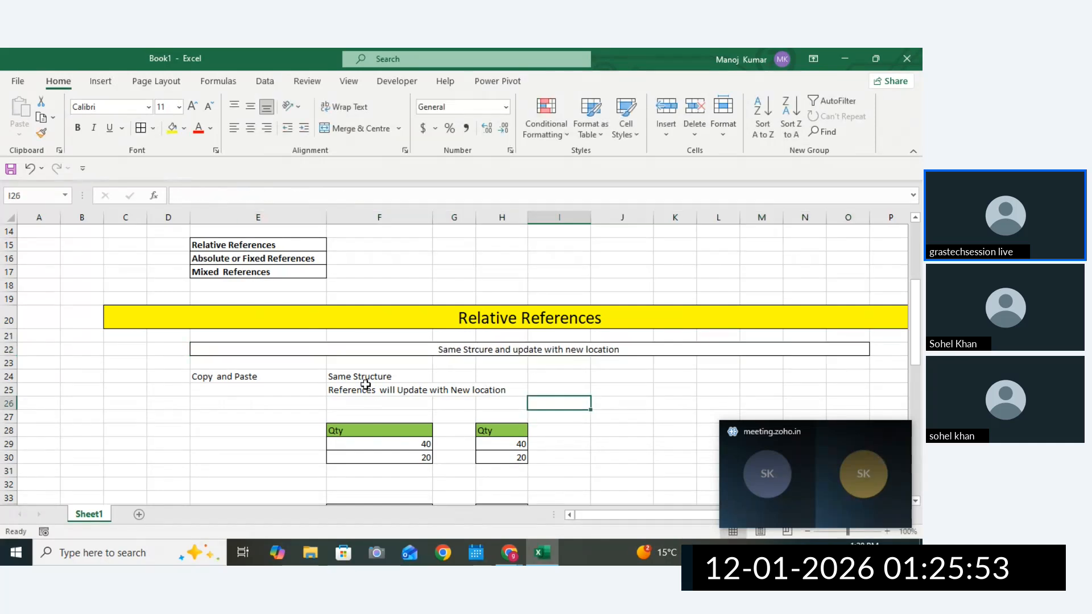
Review the copy and paste notes in F24:F25 and the Relative References heading.
{"action": "left_click_drag", "start_coordinate": [366, 385], "coordinate": [393, 392]}
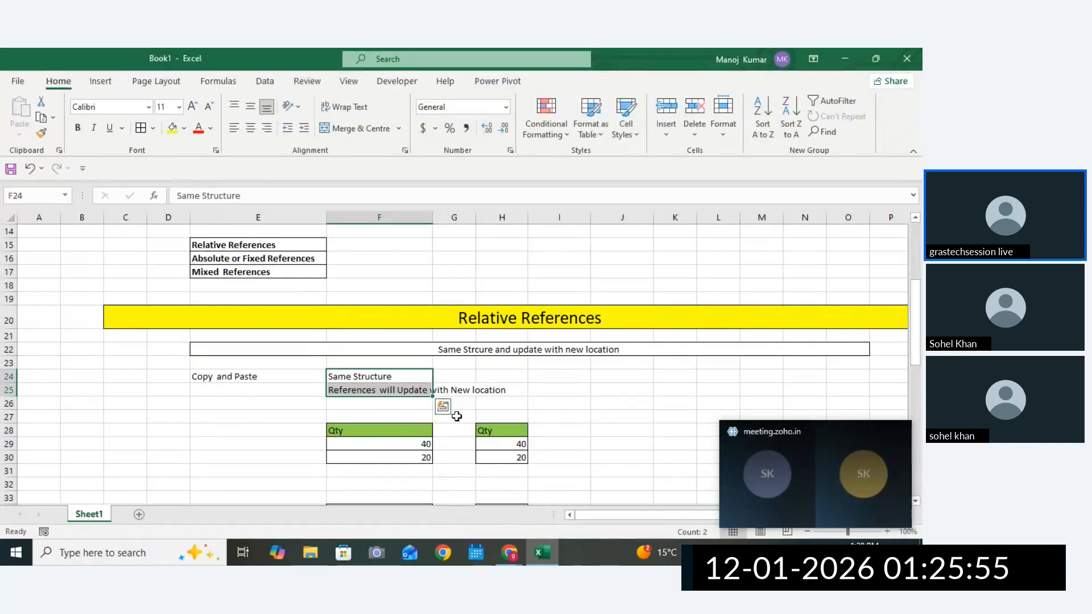
{"action": "left_click", "coordinate": [486, 391]}
{"action": "left_click", "coordinate": [391, 393]}
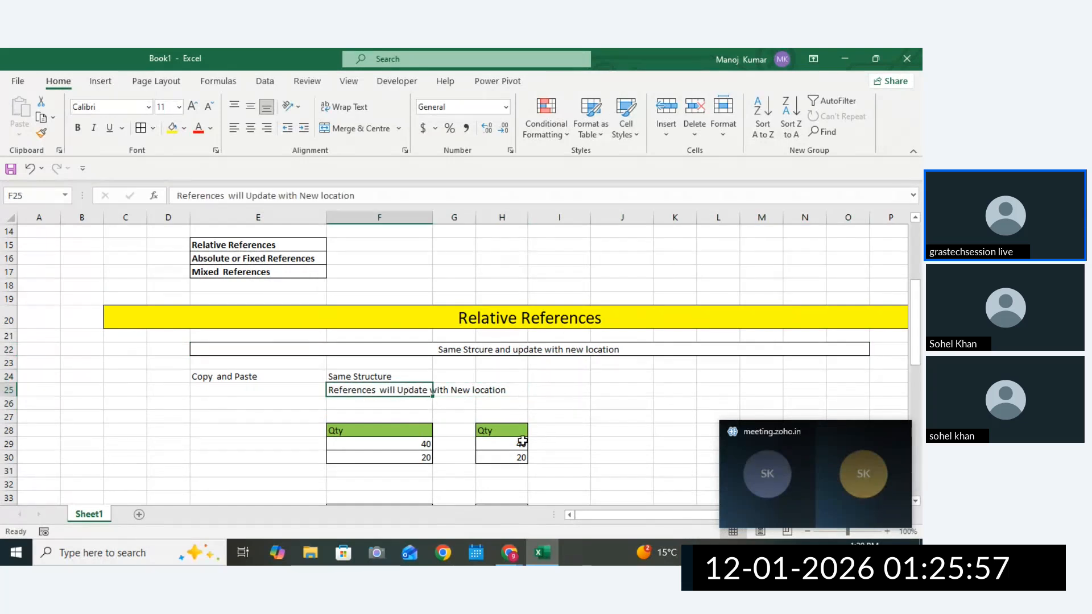
{"action": "left_click", "coordinate": [546, 312]}
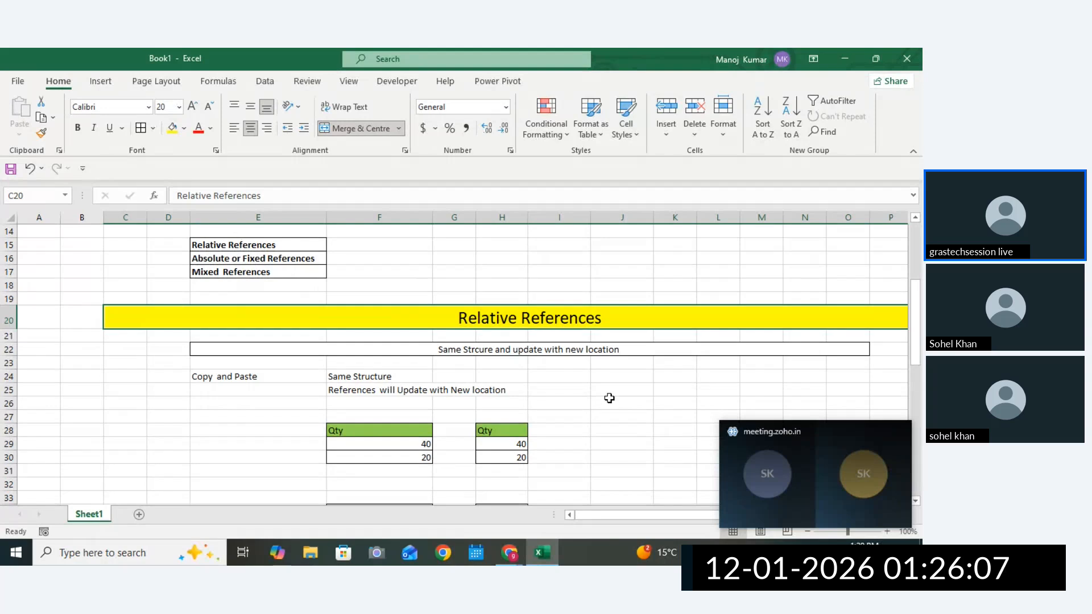
{"action": "left_click", "coordinate": [690, 421]}
Apply a border to the "Column change" label in F63.
{"action": "left_click_drag", "start_coordinate": [916, 346], "coordinate": [918, 503]}
{"action": "left_click", "coordinate": [917, 503]}
{"action": "left_click", "coordinate": [917, 503]}
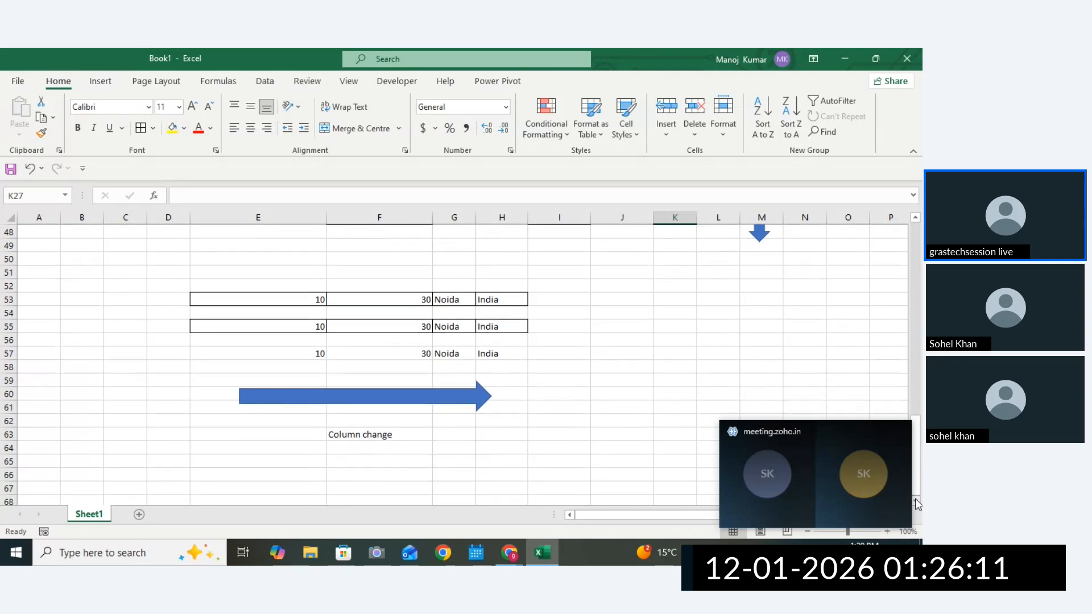
{"action": "left_click", "coordinate": [917, 503]}
{"action": "left_click", "coordinate": [918, 503]}
{"action": "left_click", "coordinate": [918, 503]}
{"action": "left_click", "coordinate": [918, 503]}
{"action": "left_click", "coordinate": [918, 503]}
{"action": "left_click", "coordinate": [918, 503]}
{"action": "left_click", "coordinate": [918, 503]}
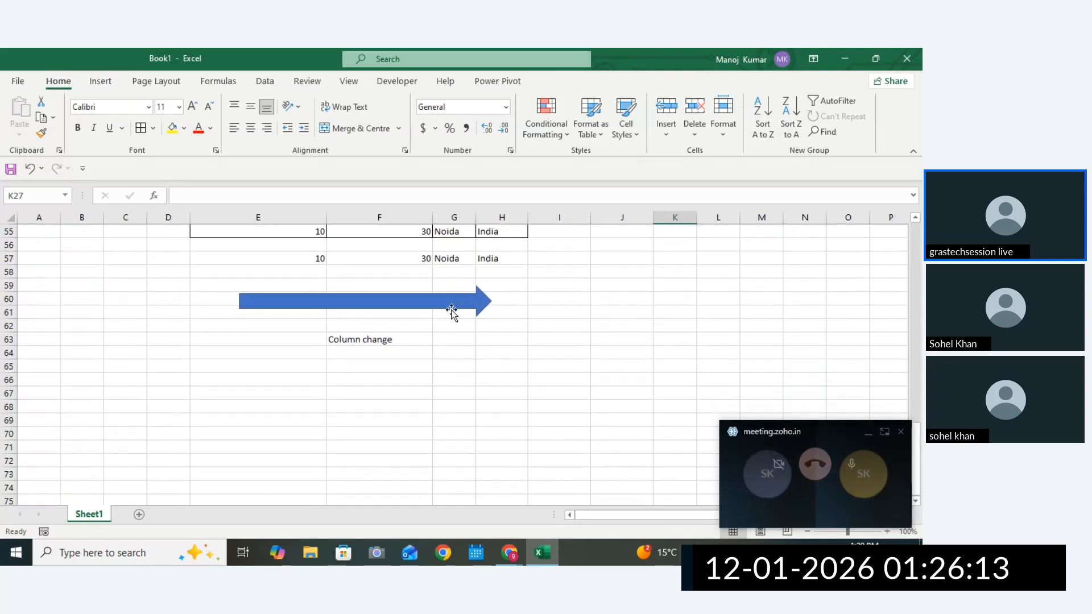
{"action": "left_click", "coordinate": [376, 339]}
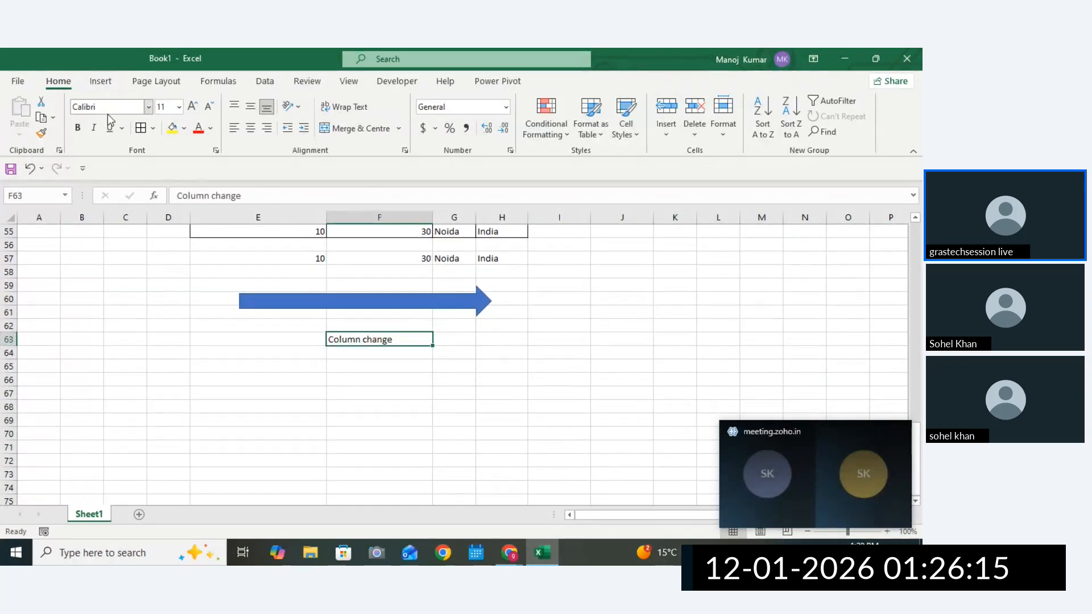
{"action": "left_click", "coordinate": [141, 127]}
{"action": "left_click", "coordinate": [442, 368]}
{"action": "left_click", "coordinate": [310, 421]}
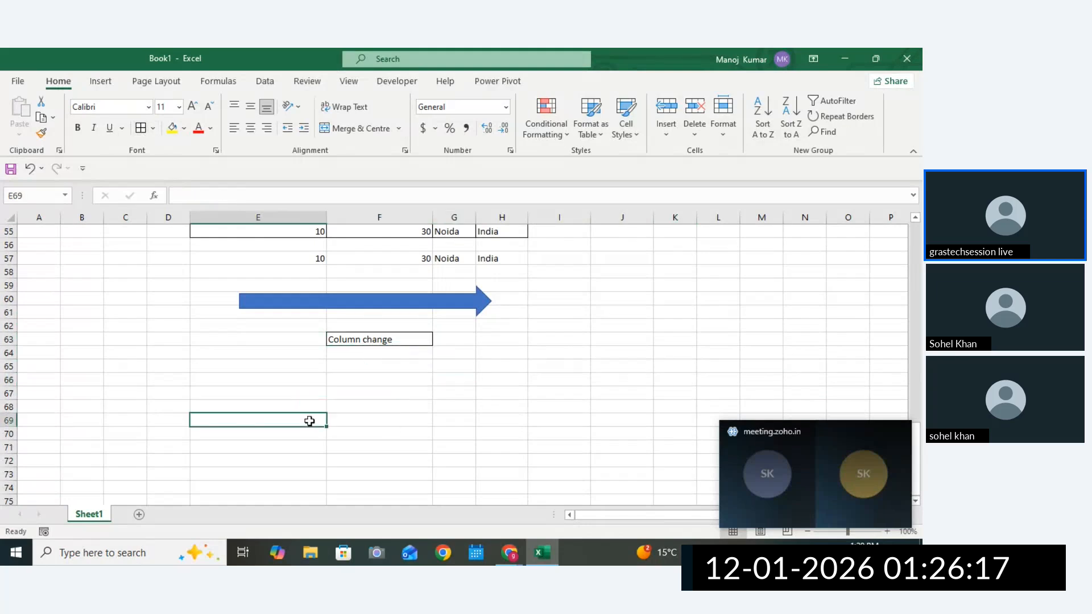
Enter the header Product in F66.
{"action": "left_click", "coordinate": [376, 380]}
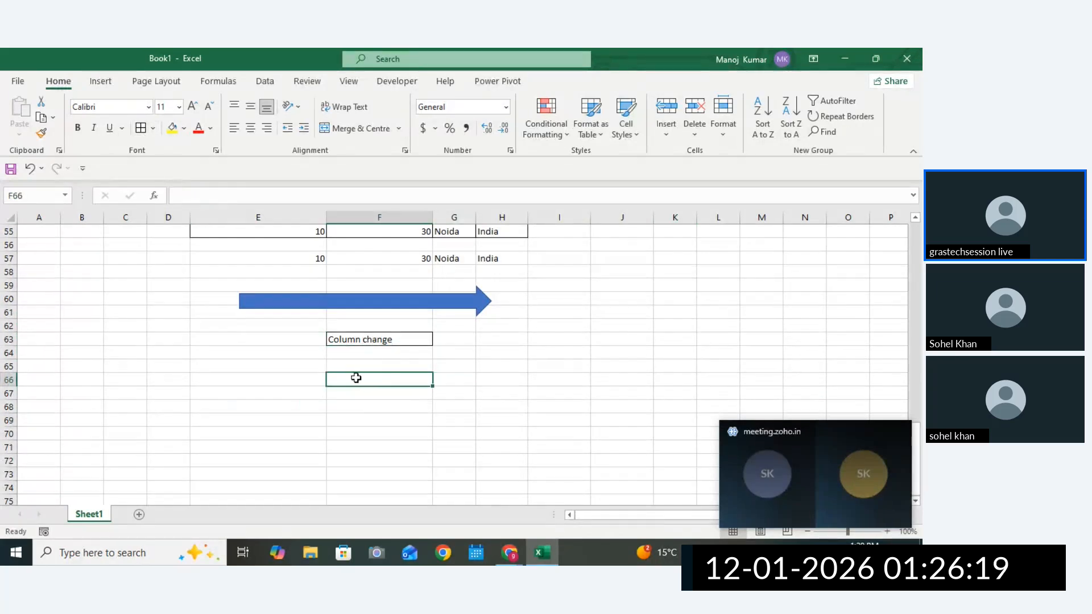
{"action": "type", "text": "pRO"}
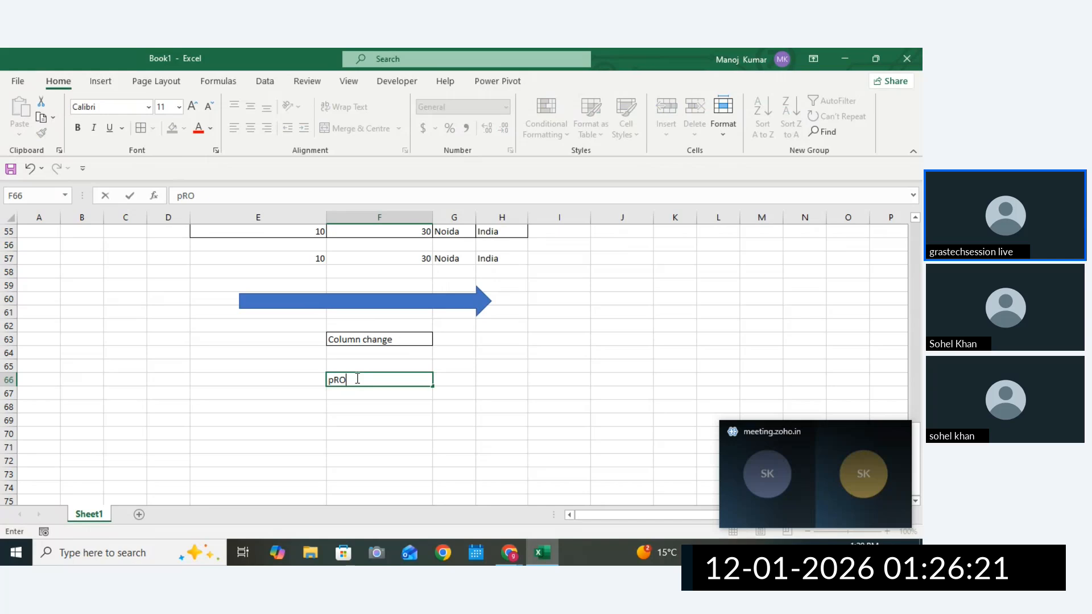
{"action": "type", "text": "DUCT"}
{"action": "key", "text": "Return"}
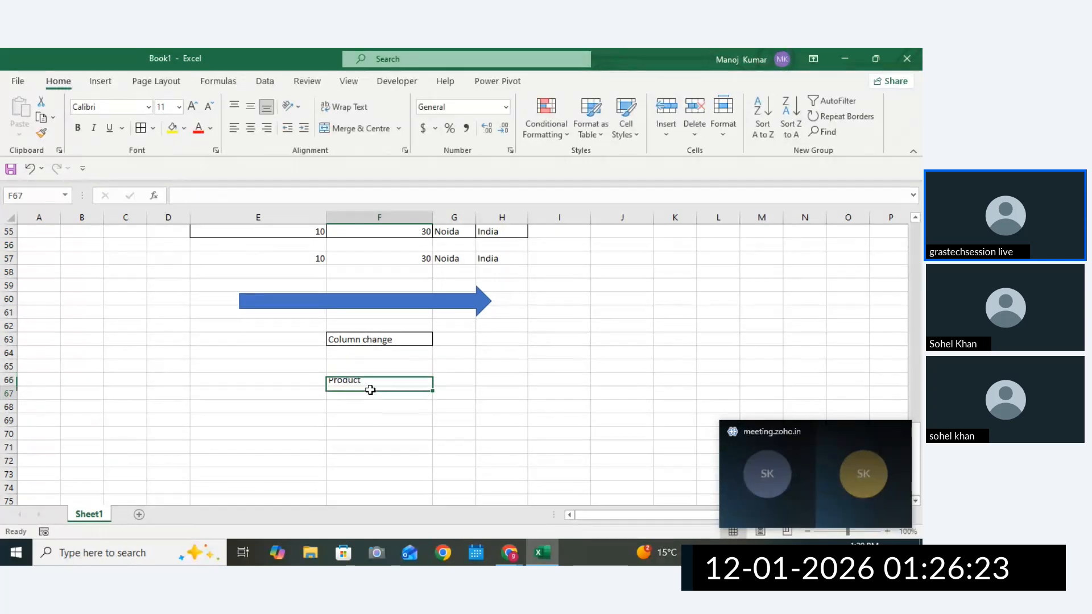
Enter Pro1 in F67 and fill the product series down through F73.
{"action": "type", "text": "["}
{"action": "key", "text": "BackSpace"}
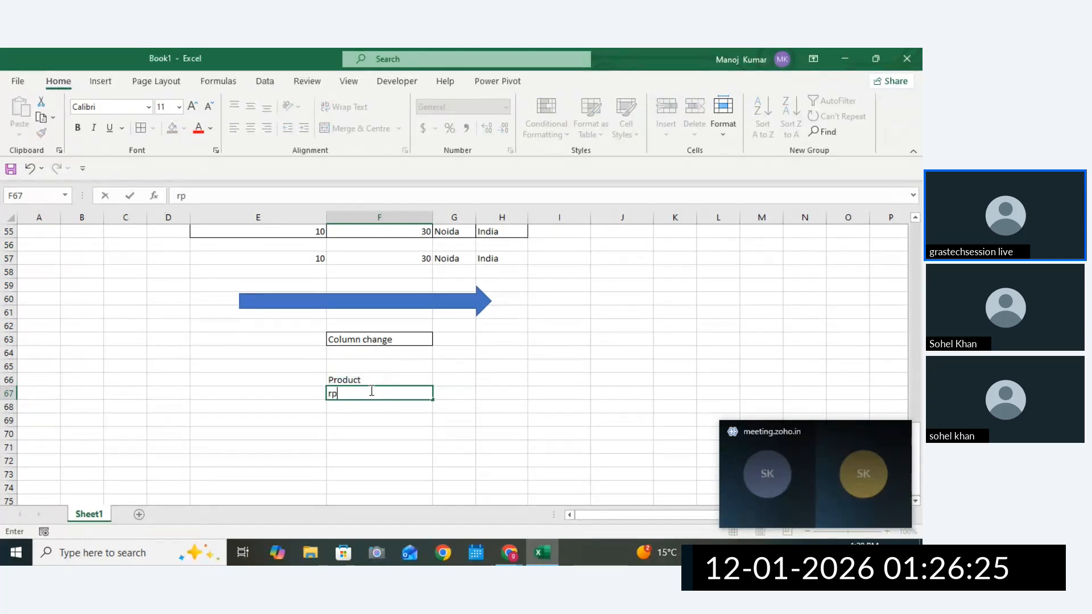
{"action": "type", "text": "pro1"}
{"action": "key", "text": "Return"}
{"action": "left_click", "coordinate": [428, 399]}
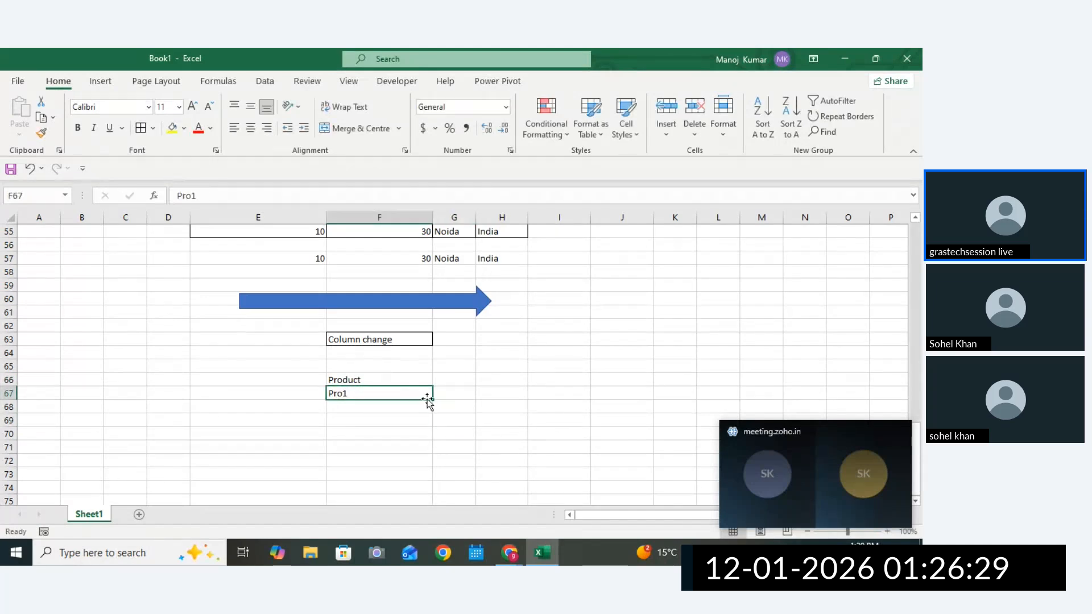
{"action": "left_click_drag", "start_coordinate": [434, 400], "coordinate": [414, 482]}
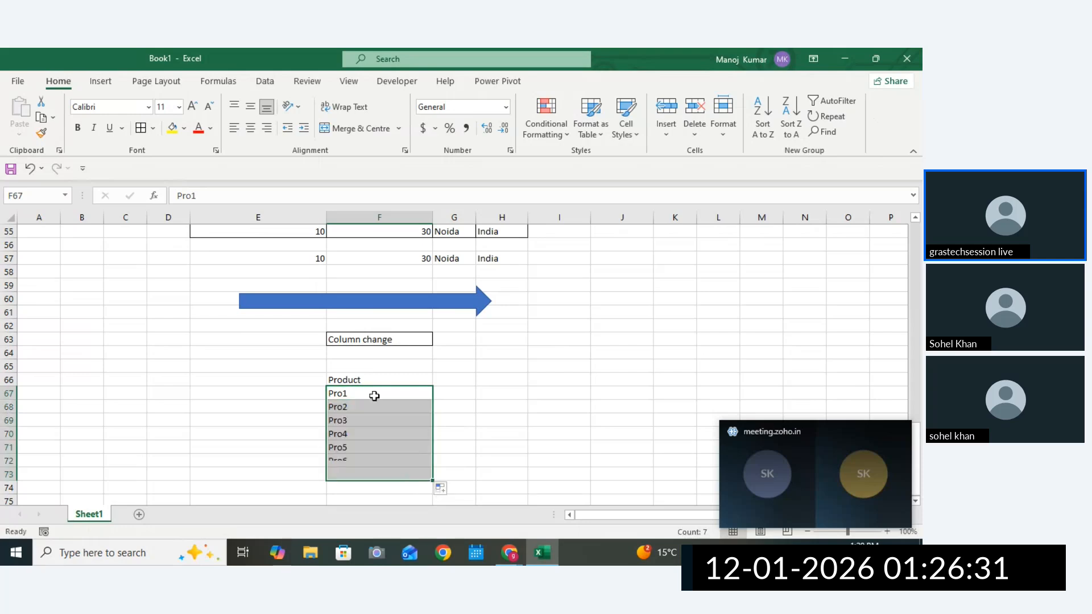
Enter the header Price in G66, beside the Product header.
{"action": "left_click", "coordinate": [445, 383]}
{"action": "type", "text": "unit"}
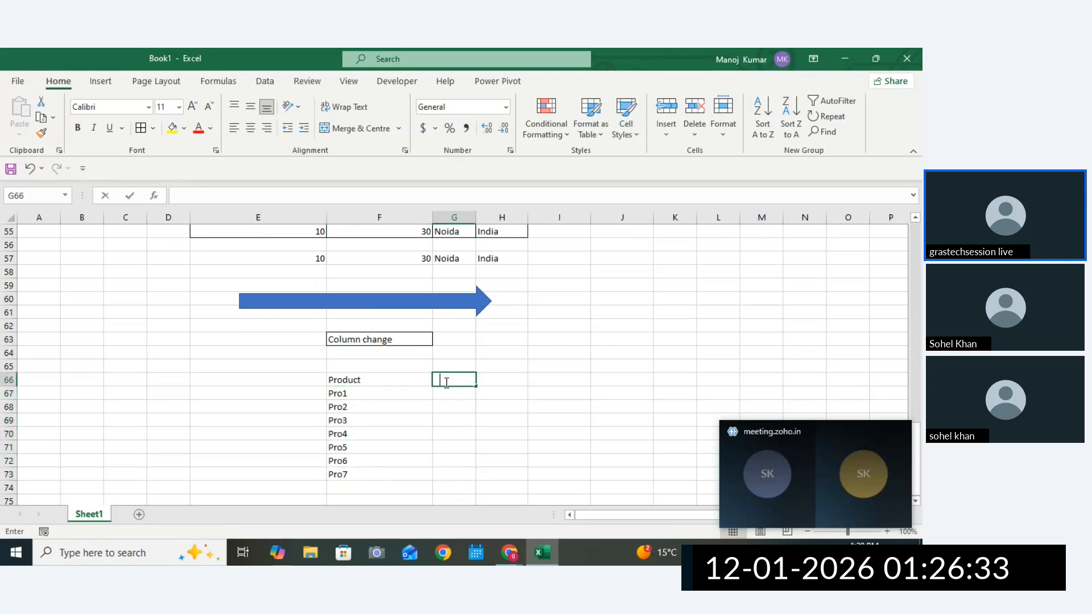
{"action": "key", "text": "BackSpace"}
{"action": "key", "text": "BackSpace"}
{"action": "type", "text": "P"}
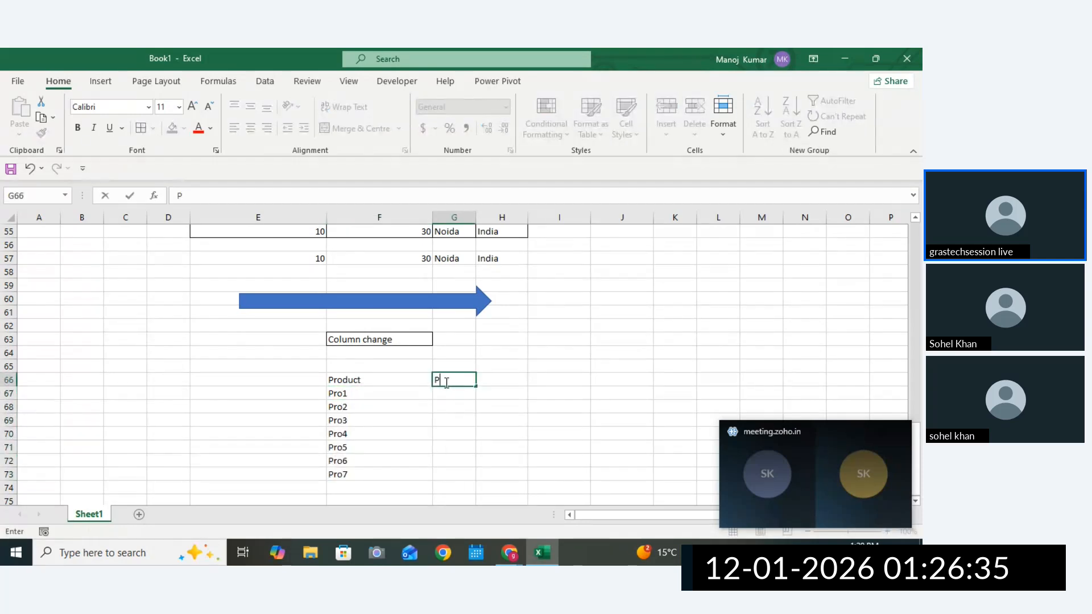
{"action": "type", "text": "rice"}
Enter the header Unit in H66.
{"action": "left_click", "coordinate": [490, 382]}
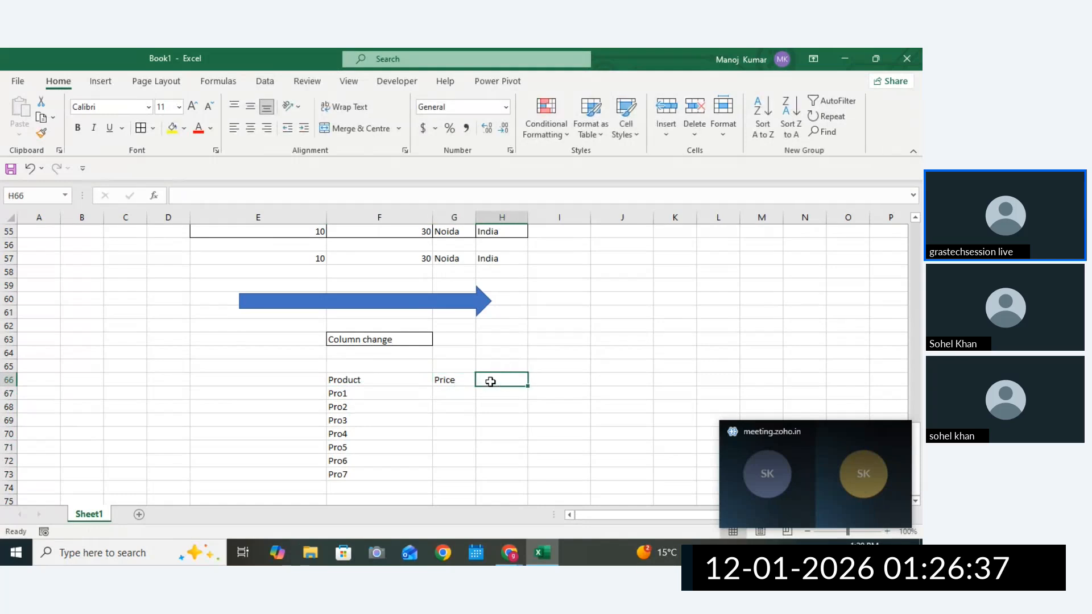
{"action": "type", "text": "UNIT"}
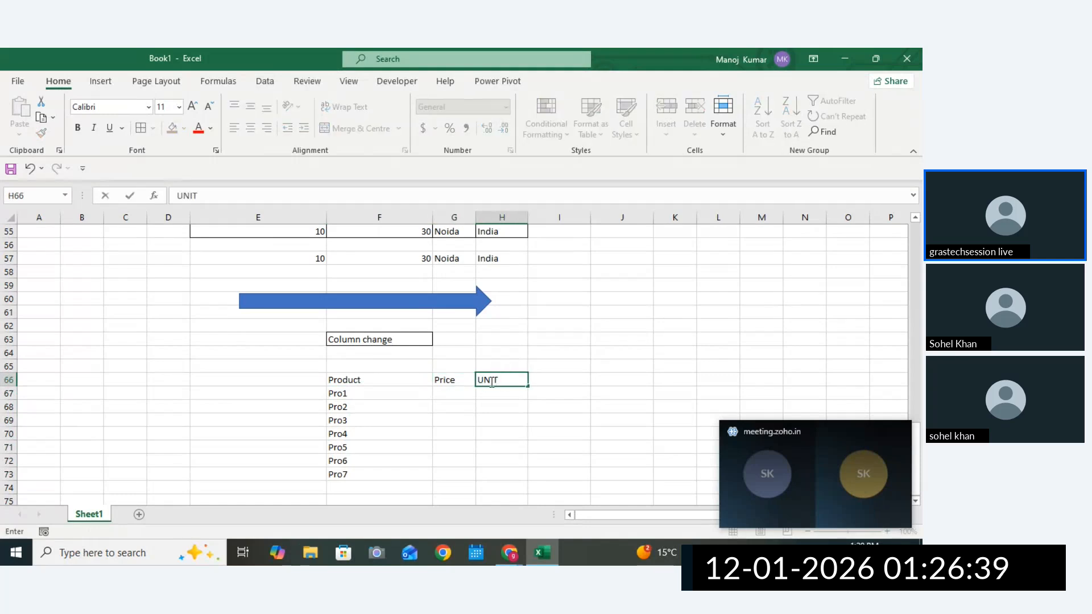
{"action": "key", "text": "BackSpace"}
{"action": "type", "text": "unit"}
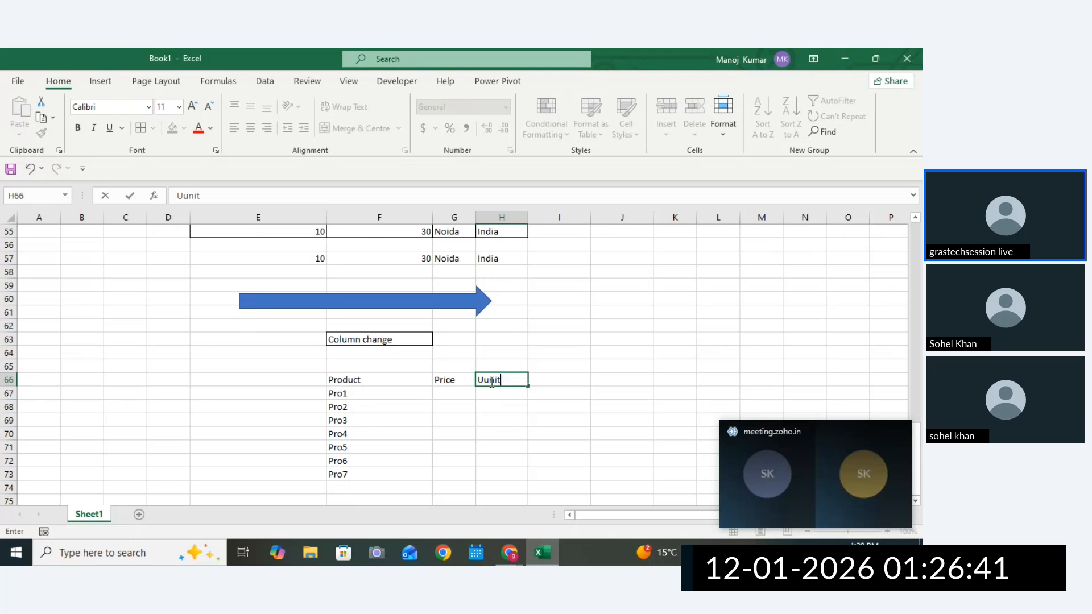
{"action": "key", "text": "BackSpace"}
{"action": "key", "text": "BackSpace"}
{"action": "key", "text": "BackSpace"}
{"action": "key", "text": "BackSpace"}
{"action": "key", "text": "BackSpace"}
{"action": "key", "text": "Return"}
Enter the units 10 and 23 in H67:H68 and fill the series down through H73.
{"action": "type", "text": "10"}
{"action": "key", "text": "Return"}
{"action": "type", "text": "2"}
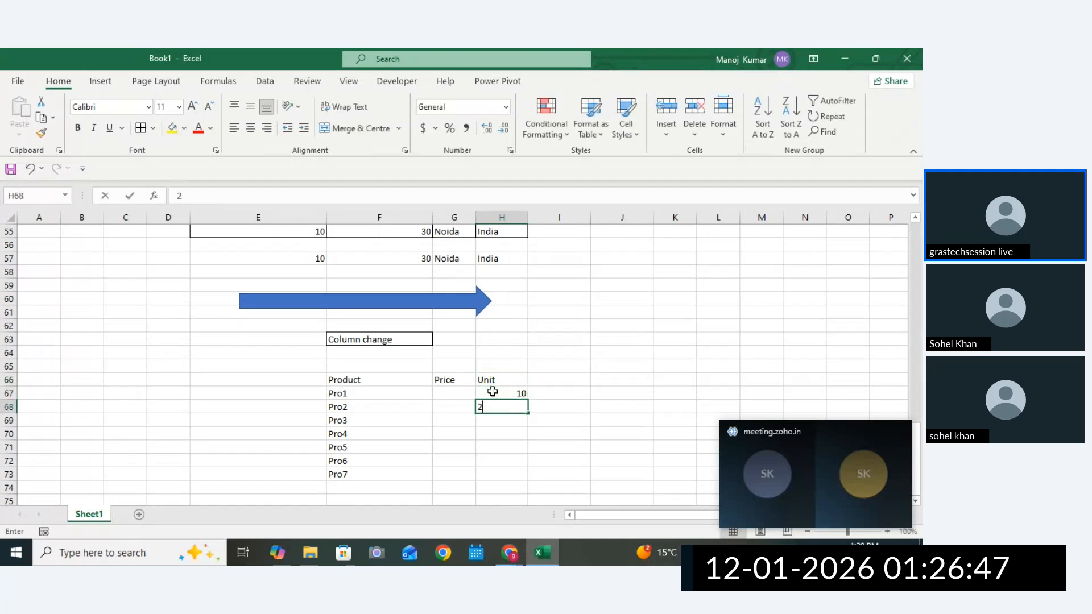
{"action": "type", "text": "3"}
{"action": "left_click_drag", "start_coordinate": [493, 392], "coordinate": [512, 476]}
Enter the prices 2000 and 25000 in G67:G68 and fill the series down through G73.
{"action": "left_click", "coordinate": [443, 392]}
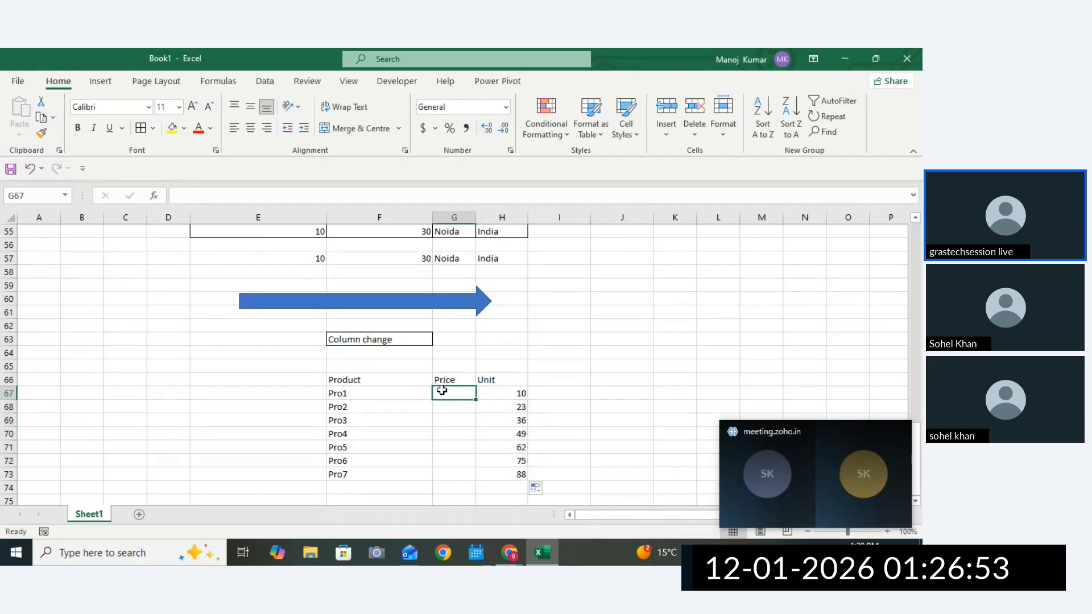
{"action": "type", "text": "2000"}
{"action": "key", "text": "Return"}
{"action": "type", "text": "2000"}
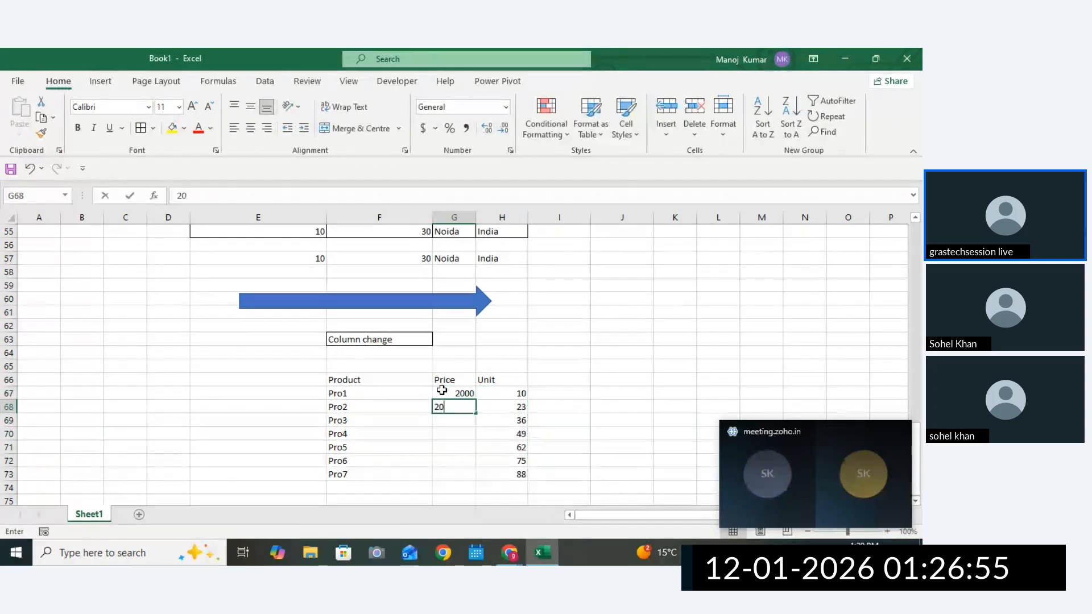
{"action": "key", "text": "BackSpace"}
{"action": "key", "text": "BackSpace"}
{"action": "key", "text": "BackSpace"}
{"action": "type", "text": "2"}
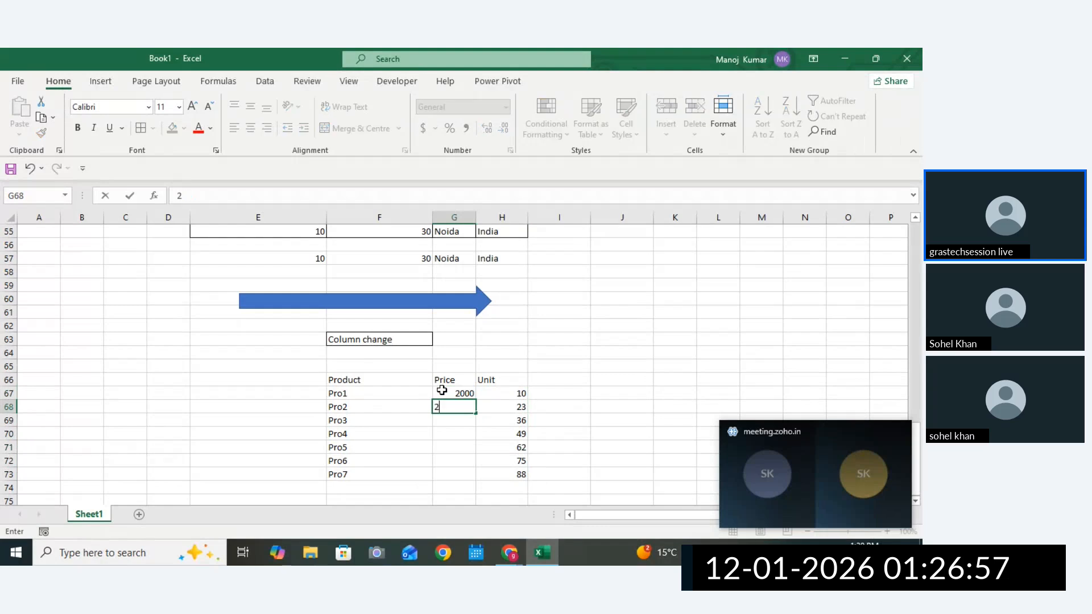
{"action": "type", "text": "000"}
{"action": "left_click_drag", "start_coordinate": [443, 390], "coordinate": [472, 476]}
Apply borders to all cells of the product table F66:H73 and add the header total in I66.
{"action": "left_click_drag", "start_coordinate": [371, 380], "coordinate": [512, 470]}
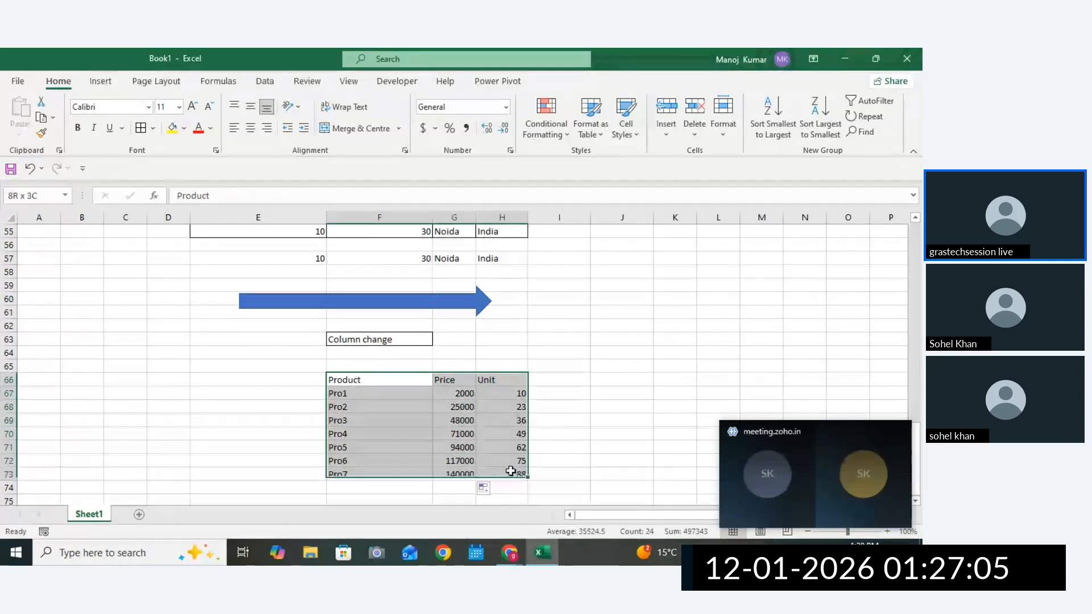
{"action": "left_click", "coordinate": [141, 127]}
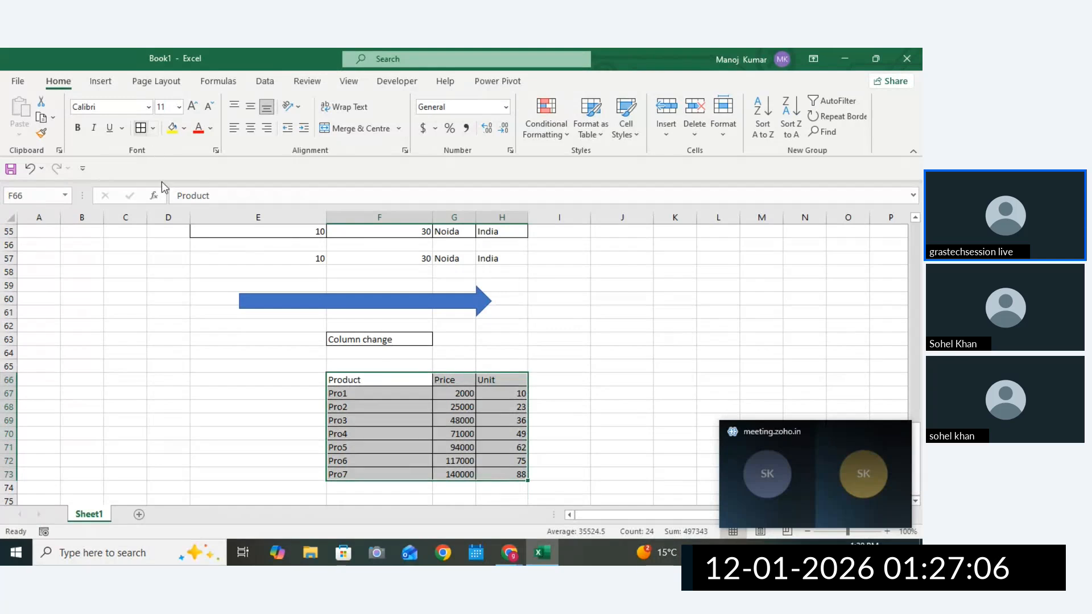
{"action": "left_click", "coordinate": [551, 384]}
{"action": "type", "text": "total"}
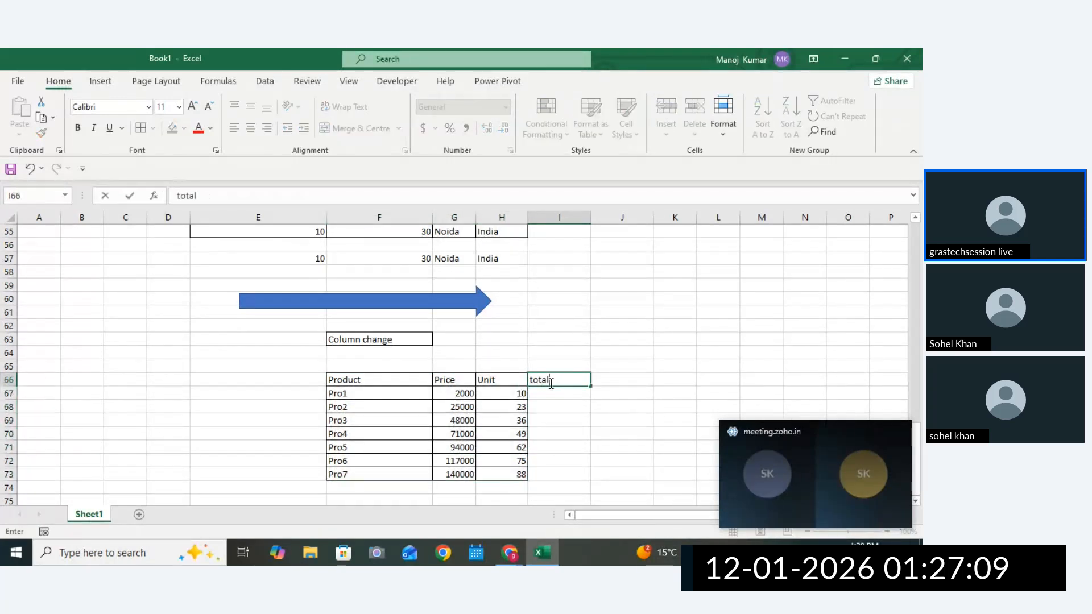
Enter the formula -G67*H67 in I67 for Pro1's total and highlight the remaining price and unit rows G68:H73.
{"action": "double_click", "coordinate": [551, 395]}
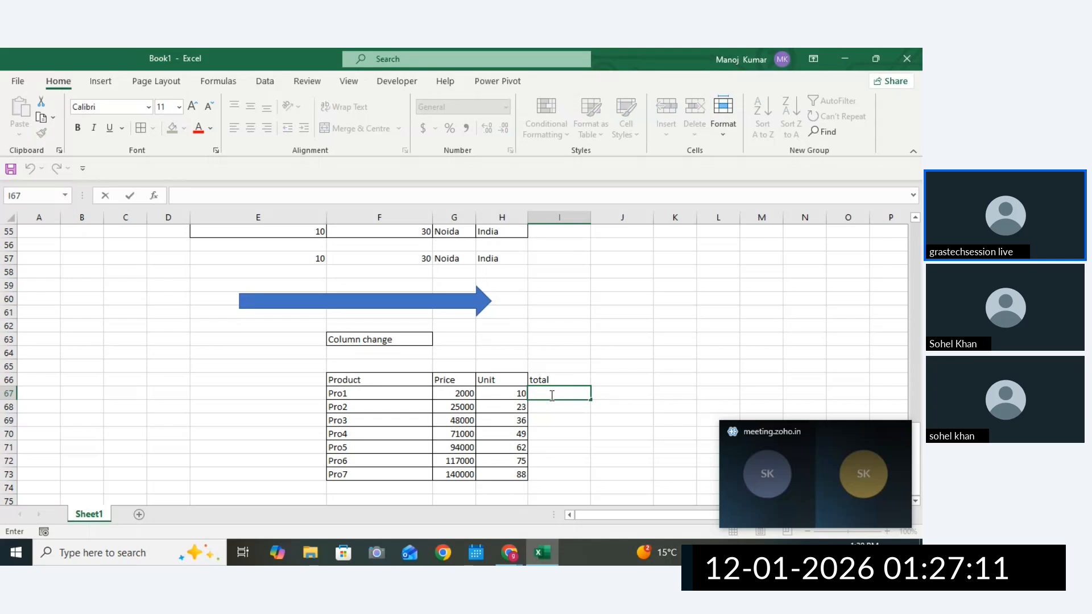
{"action": "type", "text": "-"}
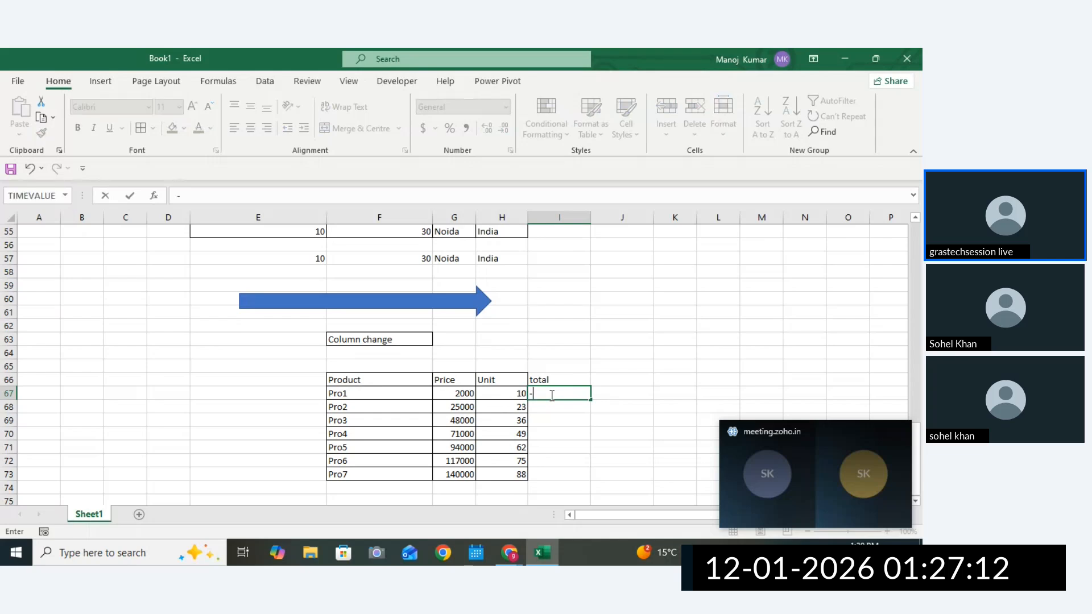
{"action": "left_click", "coordinate": [443, 392]}
{"action": "type", "text": "*"}
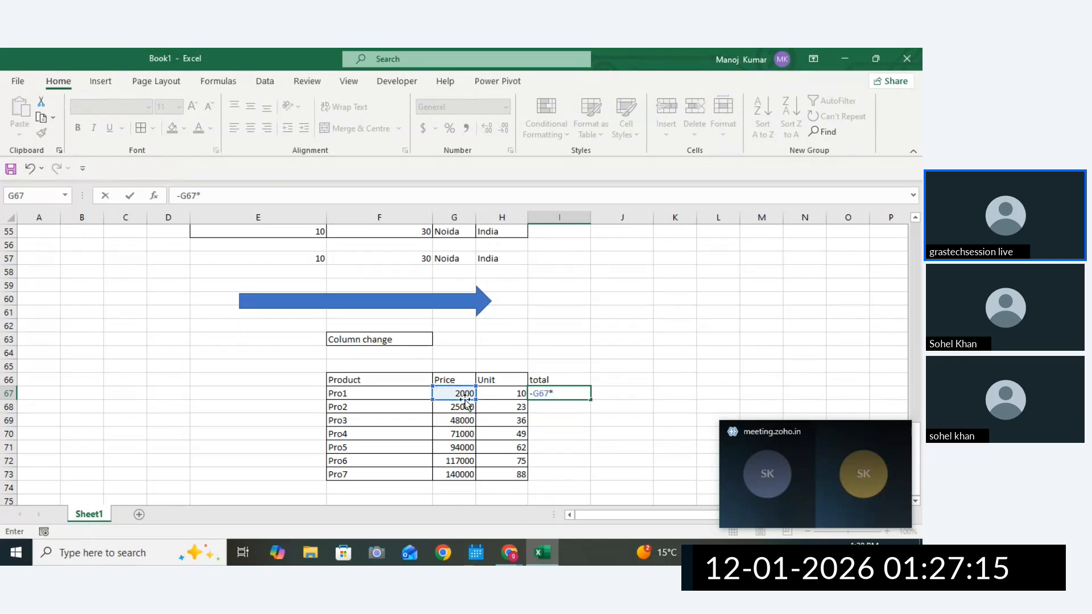
{"action": "left_click", "coordinate": [497, 392]}
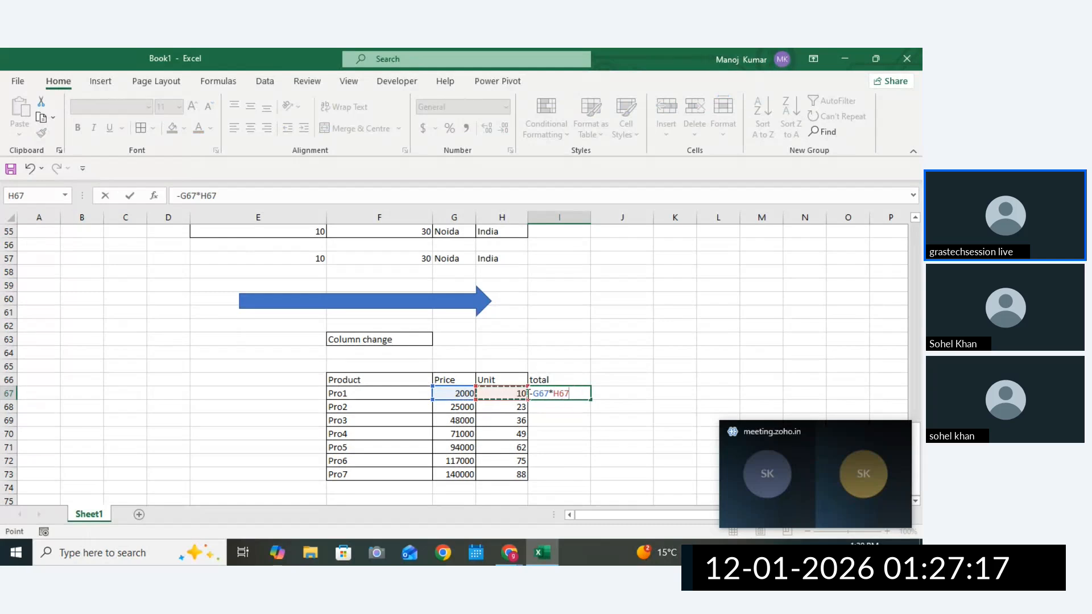
{"action": "key", "text": "Return"}
{"action": "left_click", "coordinate": [568, 394]}
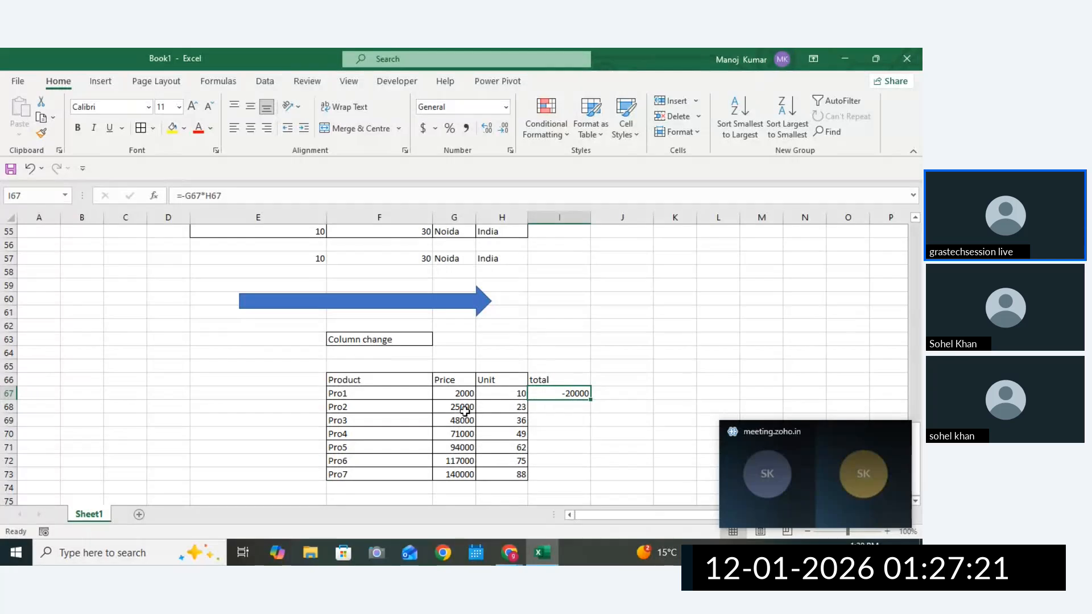
{"action": "left_click_drag", "start_coordinate": [463, 410], "coordinate": [513, 473]}
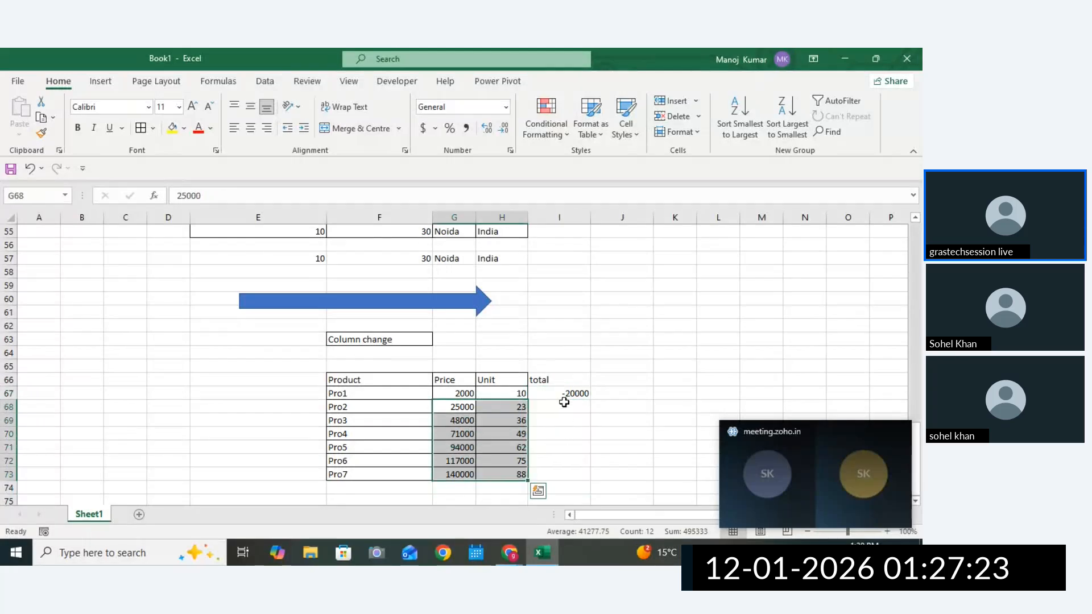
Correct the Pro1 total formula in I67 to =G67*H67, without the minus sign, and check its cell references.
{"action": "left_click_drag", "start_coordinate": [565, 395], "coordinate": [566, 424]}
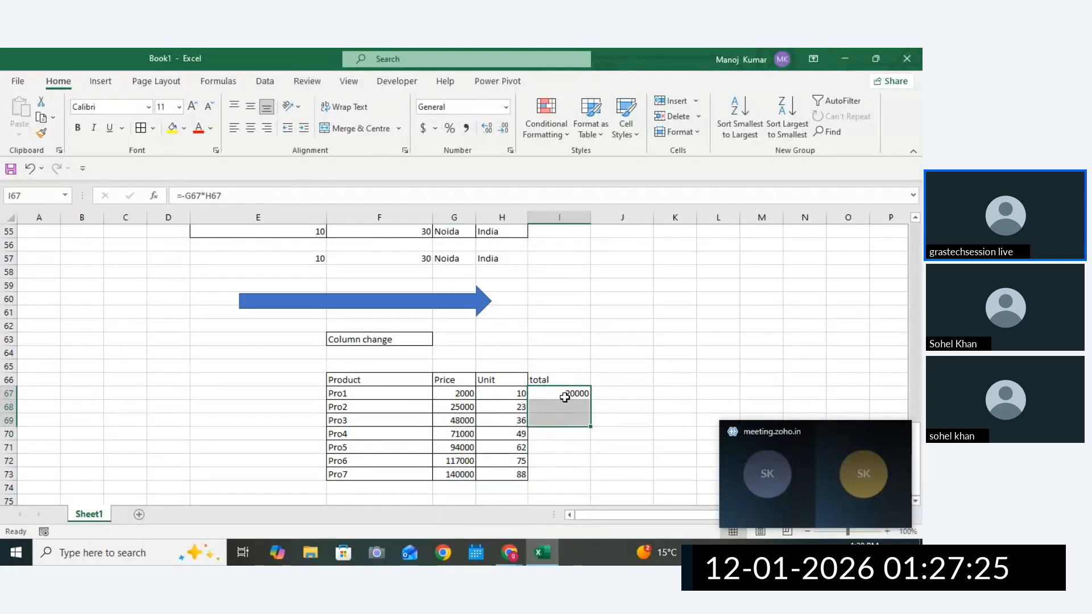
{"action": "double_click", "coordinate": [565, 395]}
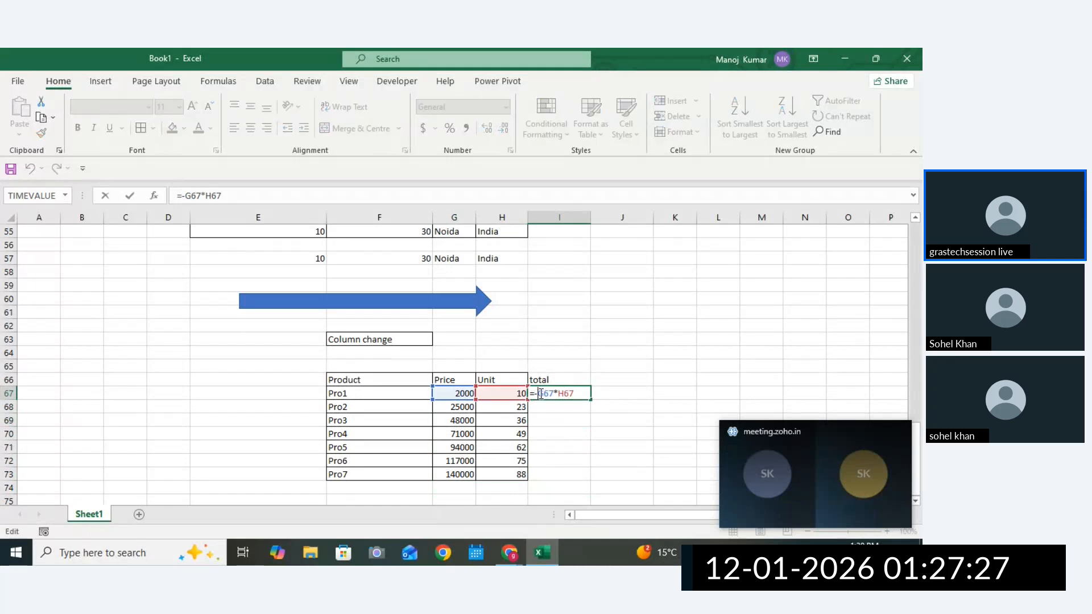
{"action": "key", "text": "Return"}
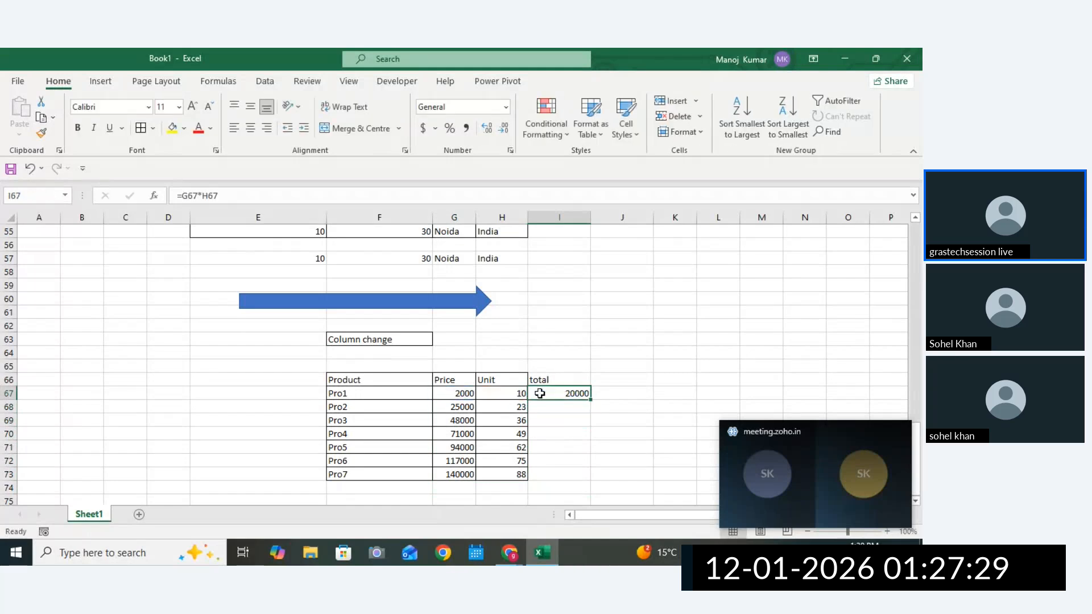
{"action": "double_click", "coordinate": [568, 396]}
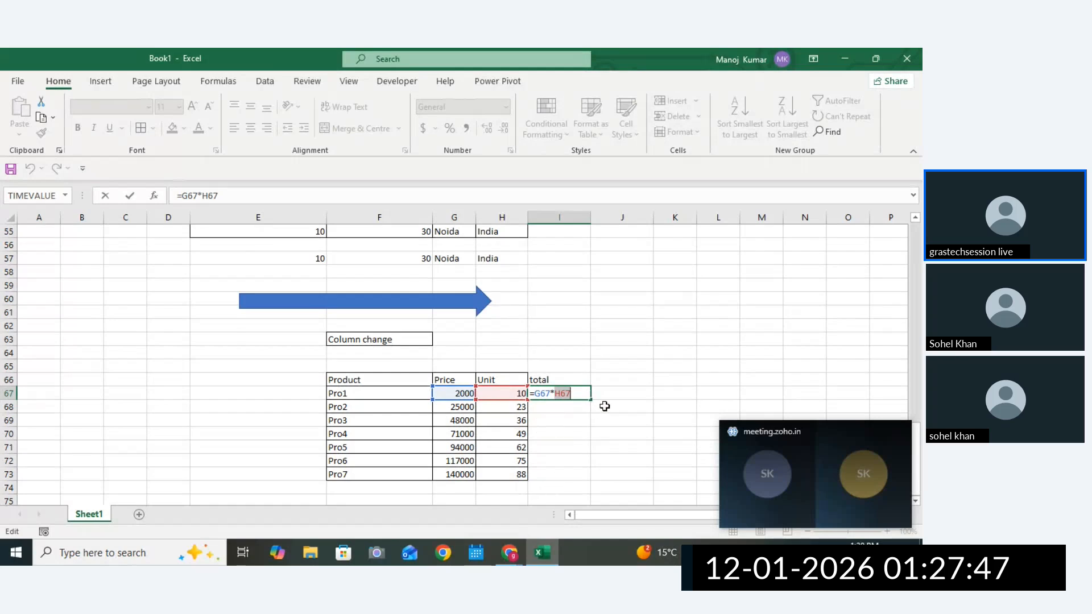
{"action": "key", "text": "Return"}
{"action": "left_click", "coordinate": [587, 395]}
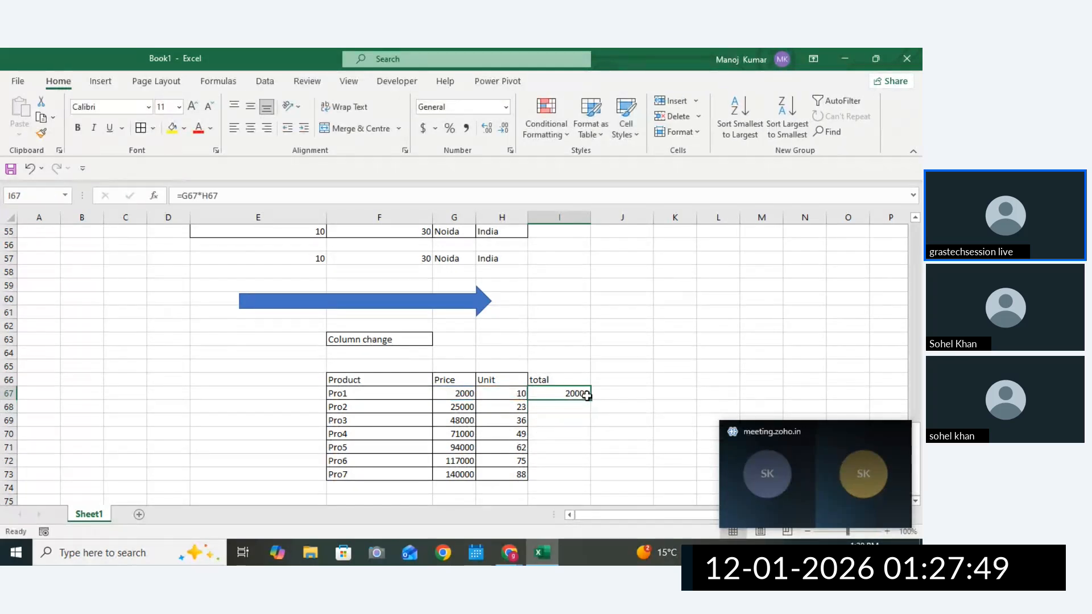
Copy the total formula from I67 into I68, inspect its references, and clear it again.
{"action": "key", "text": "ctrl+c"}
{"action": "left_click", "coordinate": [570, 406]}
{"action": "key", "text": "ctrl+v"}
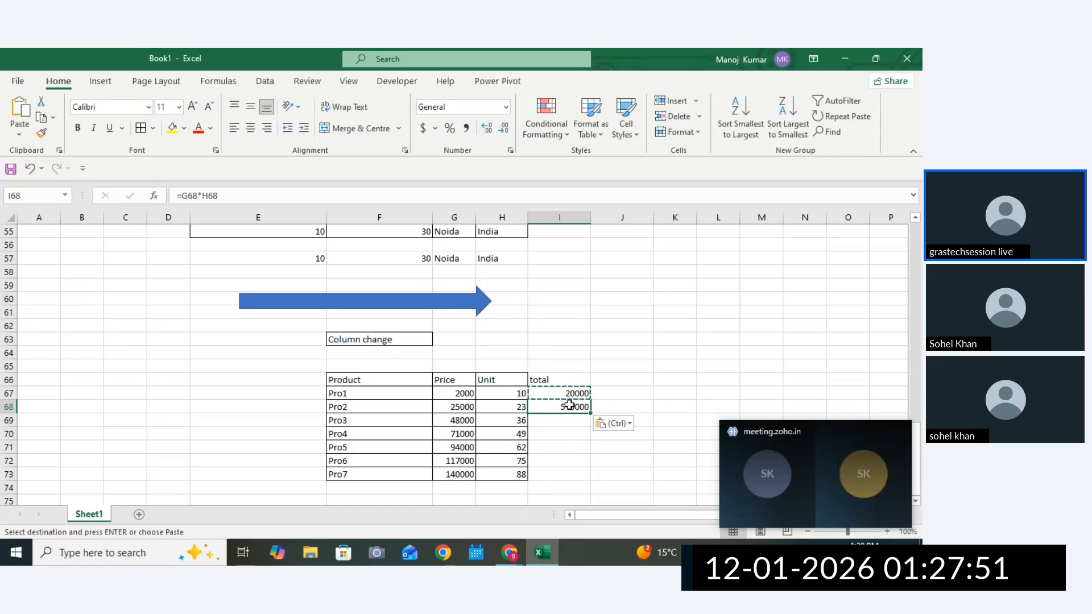
{"action": "double_click", "coordinate": [570, 405]}
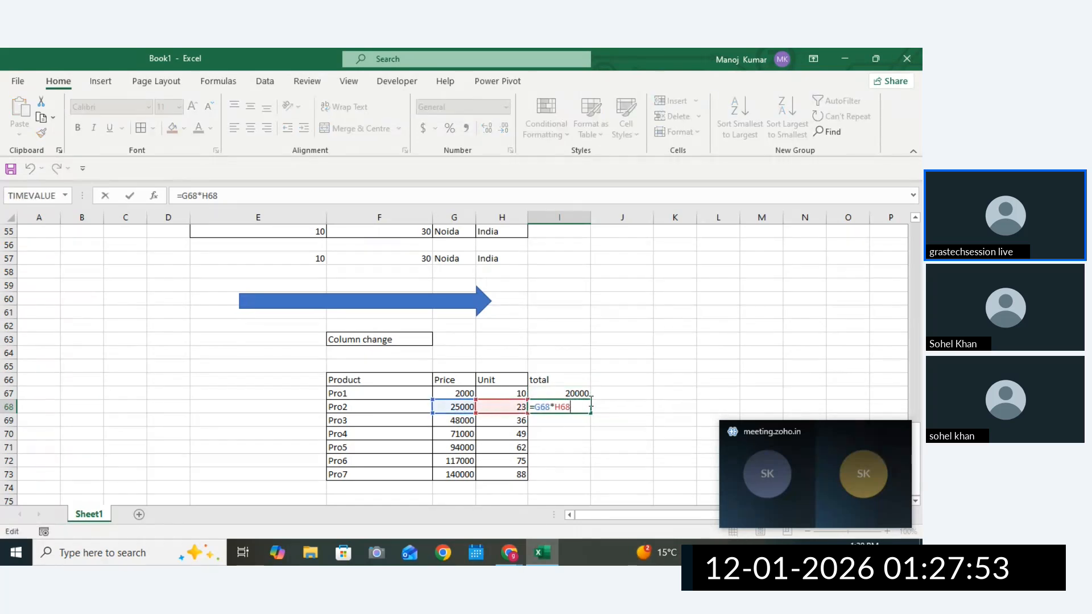
{"action": "left_click_drag", "start_coordinate": [592, 401], "coordinate": [519, 406]}
{"action": "key", "text": "BackSpace"}
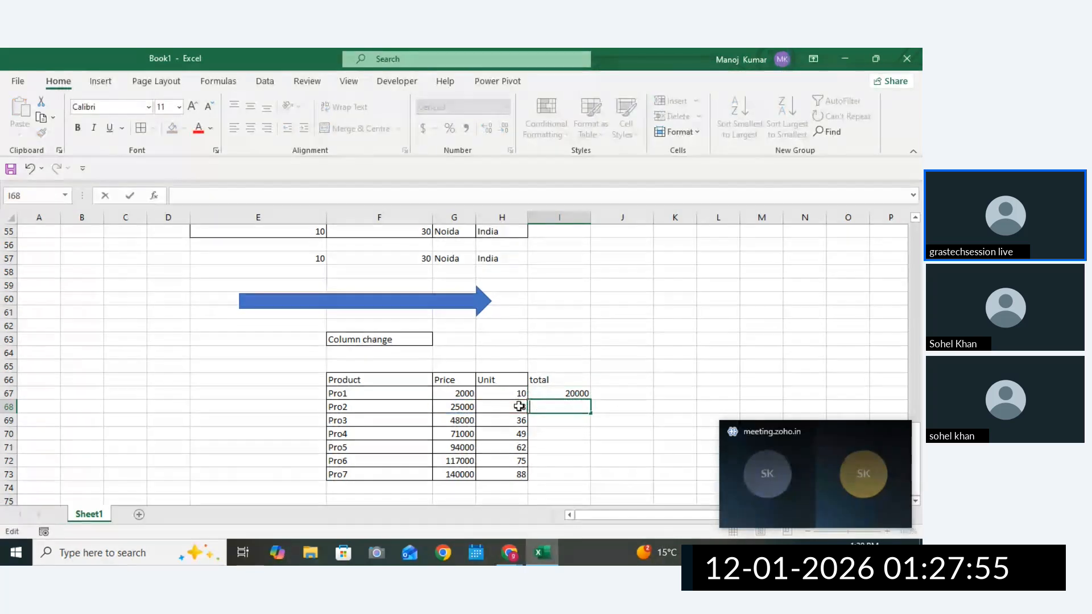
Fill the total formula from I67 down to I73 and check the formula in the Pro7 row.
{"action": "left_click", "coordinate": [581, 393]}
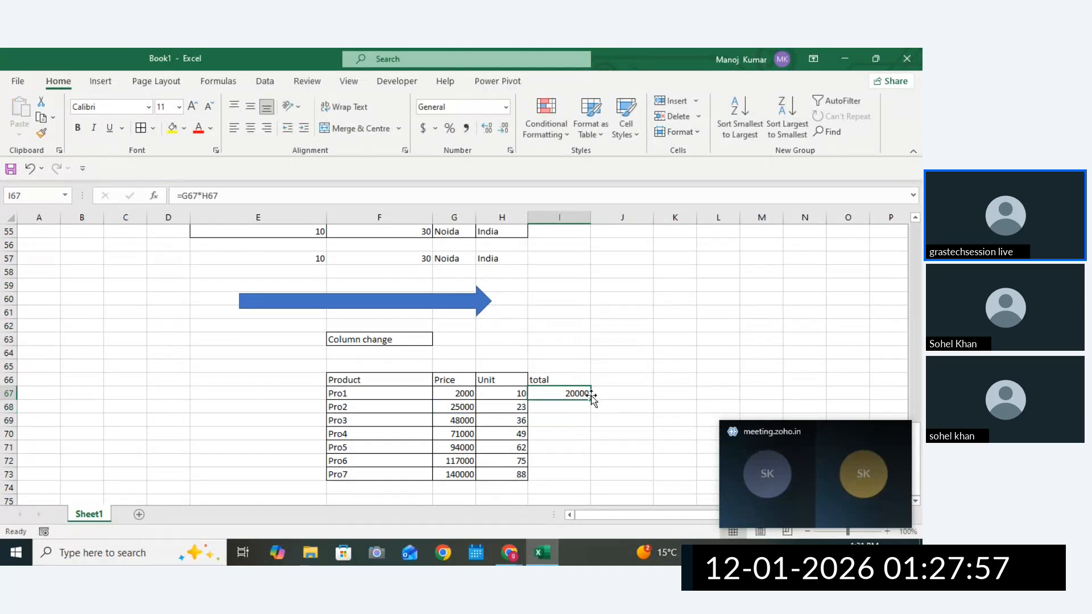
{"action": "left_click_drag", "start_coordinate": [592, 395], "coordinate": [577, 478]}
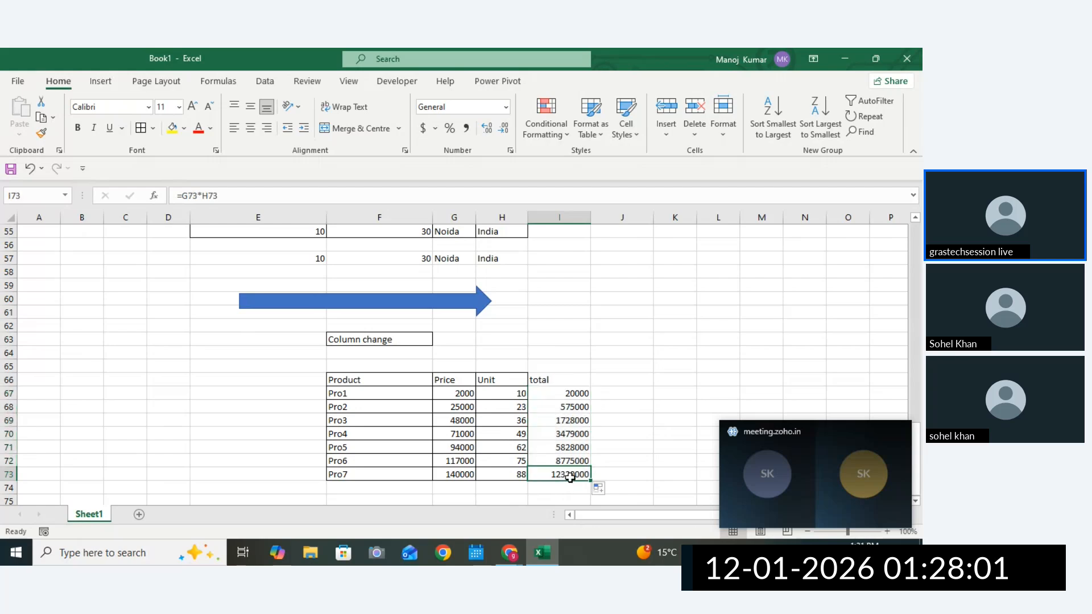
{"action": "double_click", "coordinate": [572, 477]}
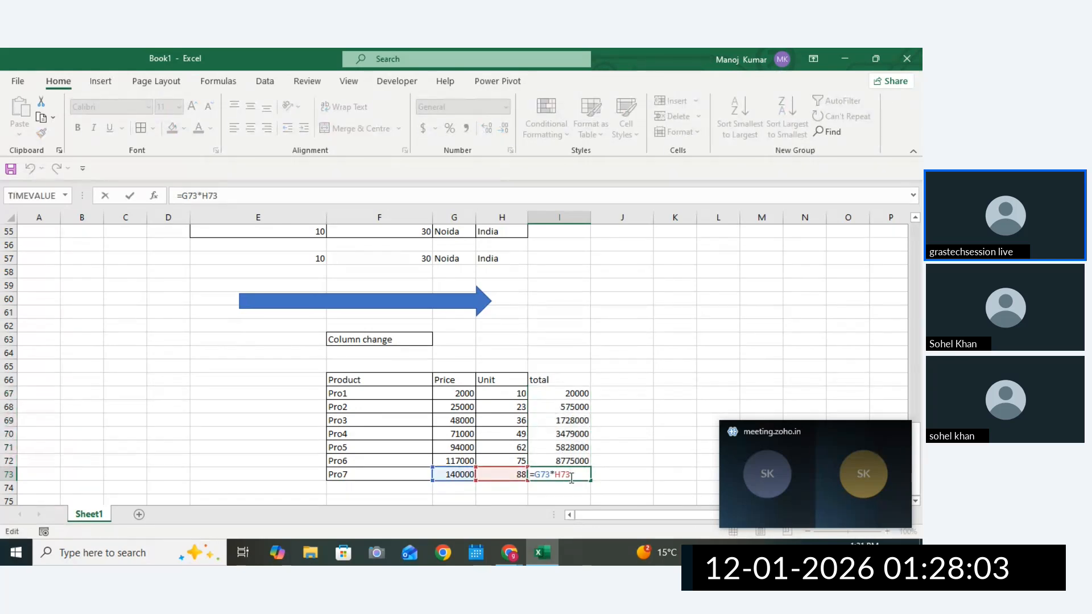
{"action": "key", "text": "Return"}
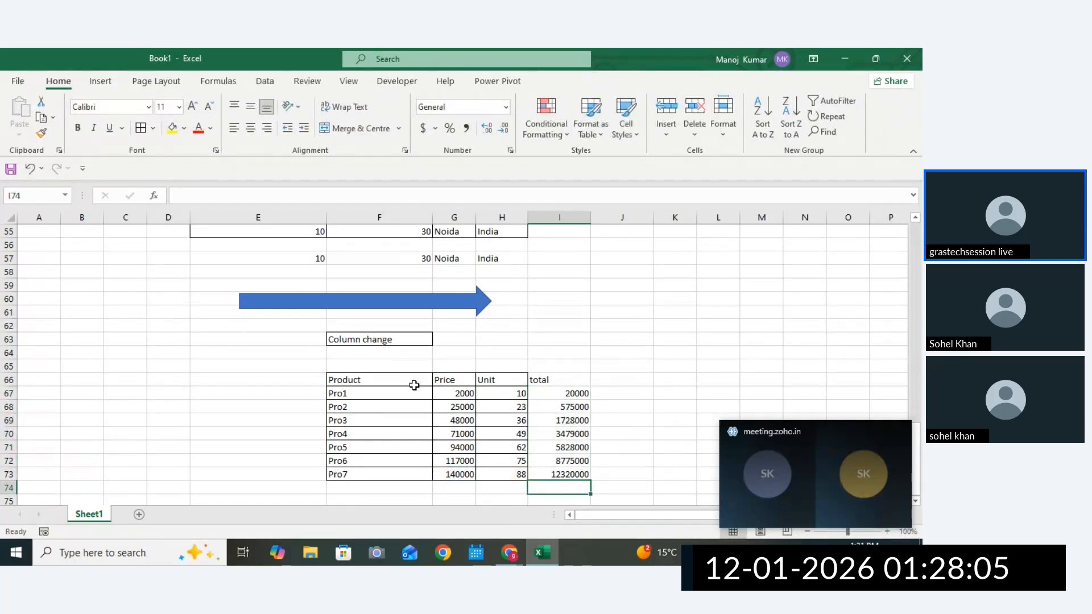
Apply borders to all cells of the product table F66:I73, including the total column.
{"action": "left_click_drag", "start_coordinate": [414, 385], "coordinate": [572, 475]}
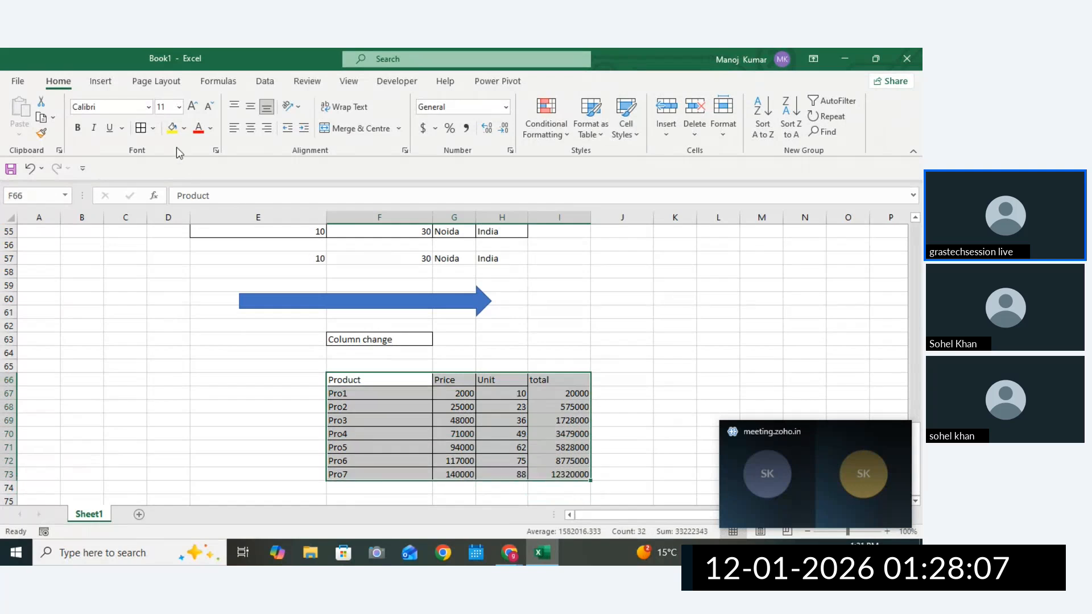
{"action": "left_click", "coordinate": [141, 127]}
{"action": "left_click", "coordinate": [718, 366]}
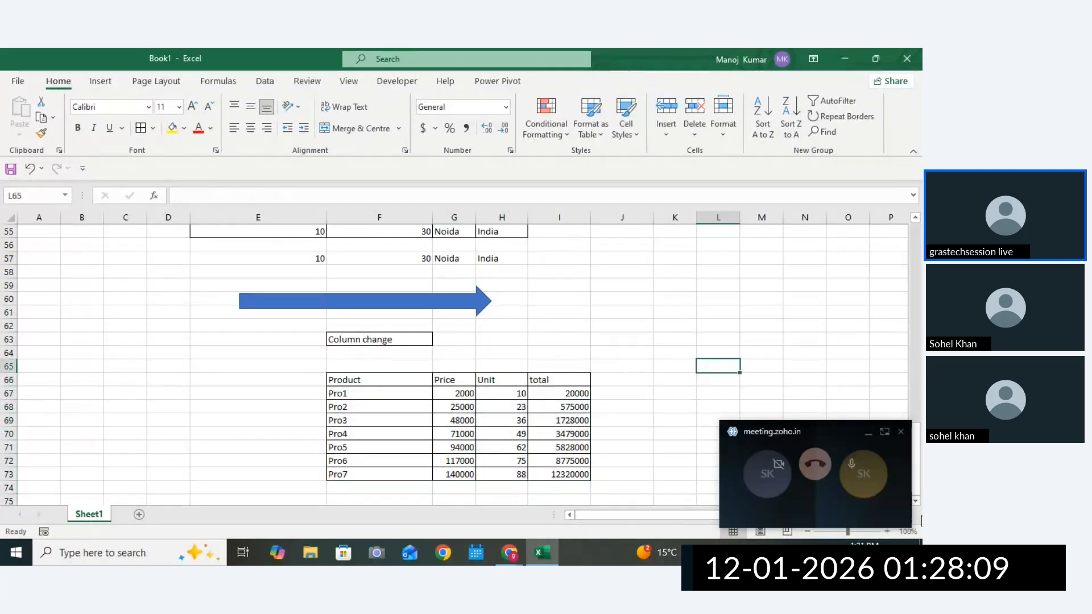
Fill the product table's header row F66:I66 with yellow.
{"action": "left_click", "coordinate": [916, 501]}
{"action": "scroll", "coordinate": [918, 508], "scroll_direction": "down", "scroll_amount": 2}
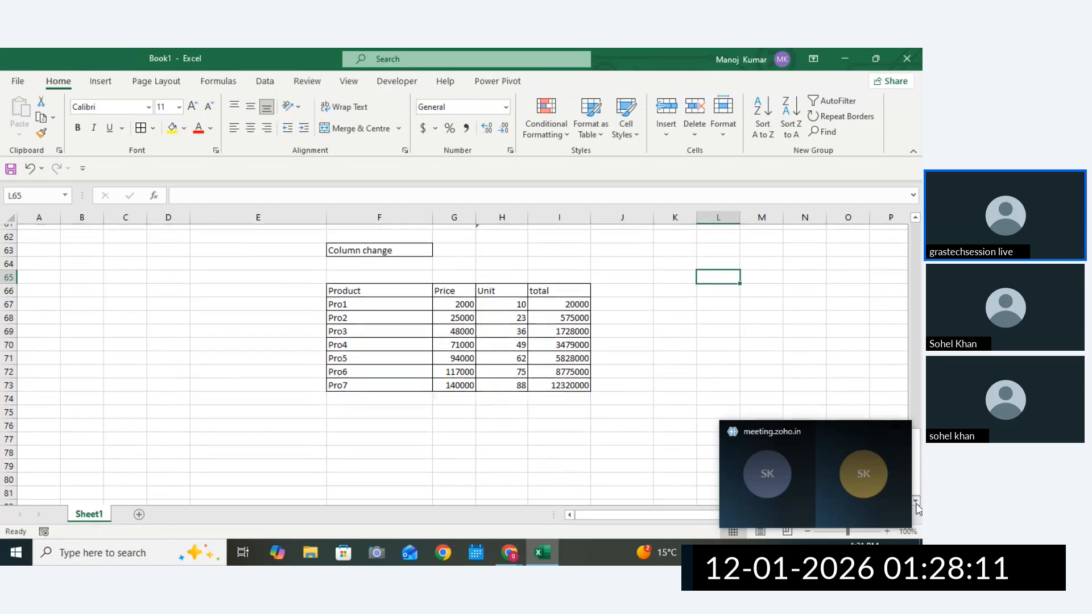
{"action": "left_click", "coordinate": [835, 390]}
{"action": "left_click", "coordinate": [837, 335]}
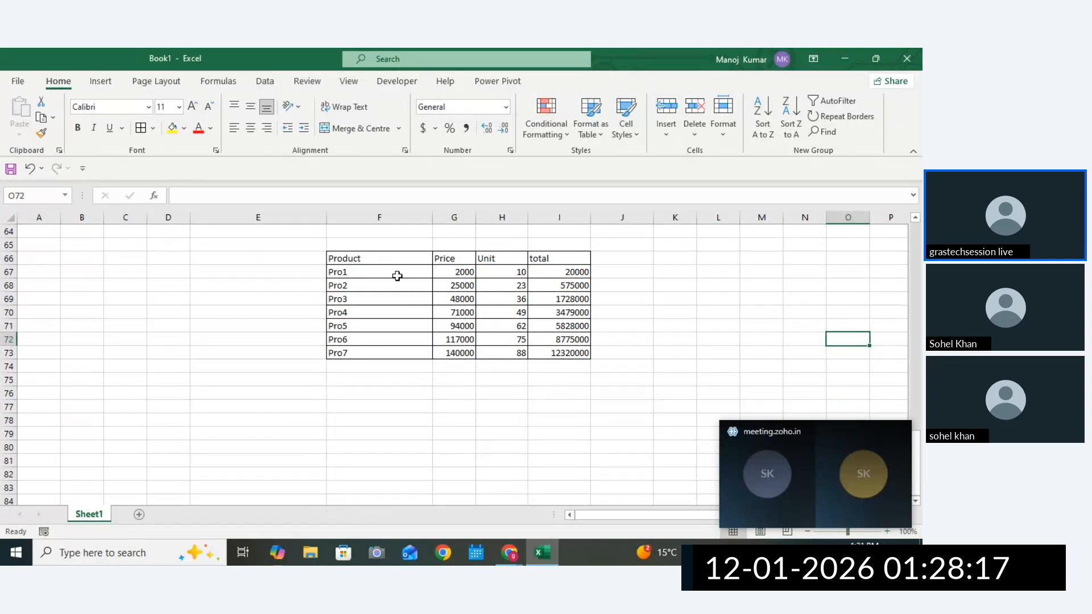
{"action": "left_click_drag", "start_coordinate": [382, 258], "coordinate": [568, 259]}
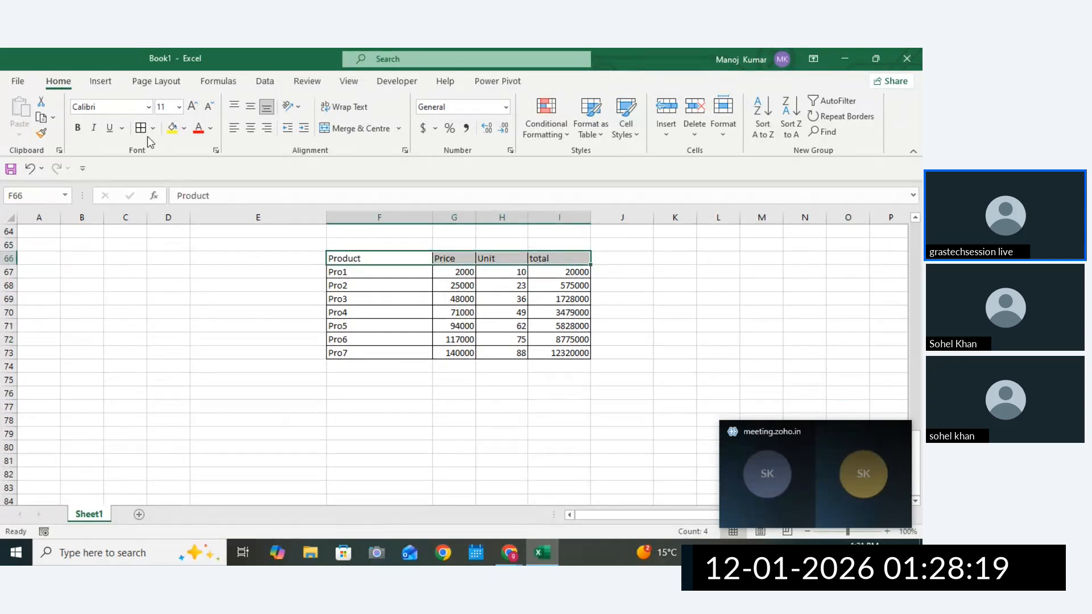
{"action": "left_click", "coordinate": [173, 128]}
{"action": "left_click", "coordinate": [402, 339]}
Make the product names Pro1 to Pro7 in F67:F73 bold.
{"action": "left_click_drag", "start_coordinate": [367, 273], "coordinate": [364, 353]}
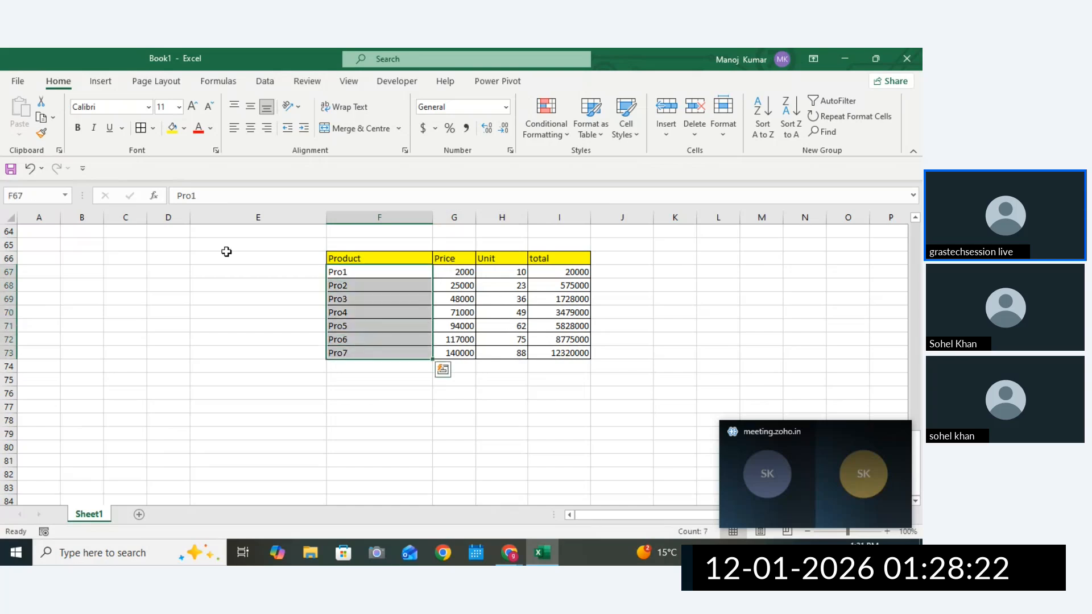
{"action": "left_click", "coordinate": [78, 127]}
{"action": "double_click", "coordinate": [711, 313]}
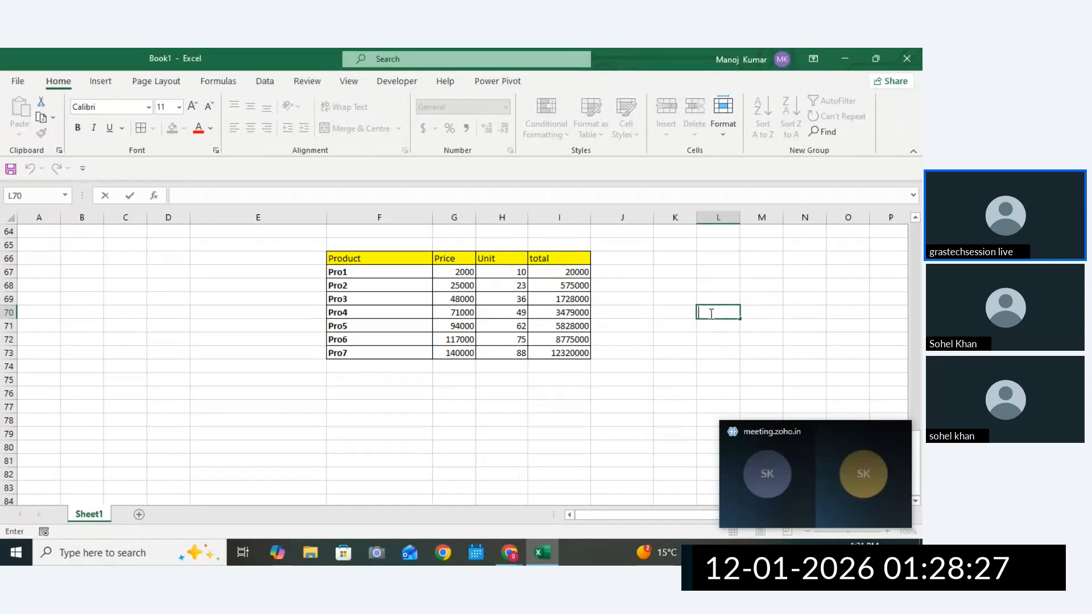
Capitalize the header in I66 so that it reads "Total".
{"action": "double_click", "coordinate": [536, 261]}
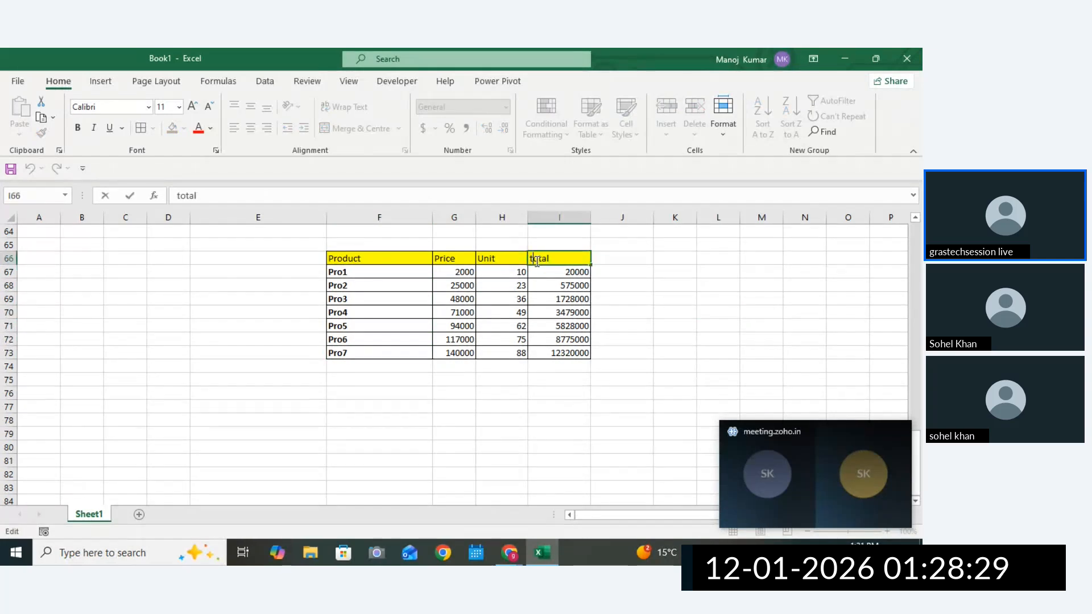
{"action": "key", "text": "BackSpace"}
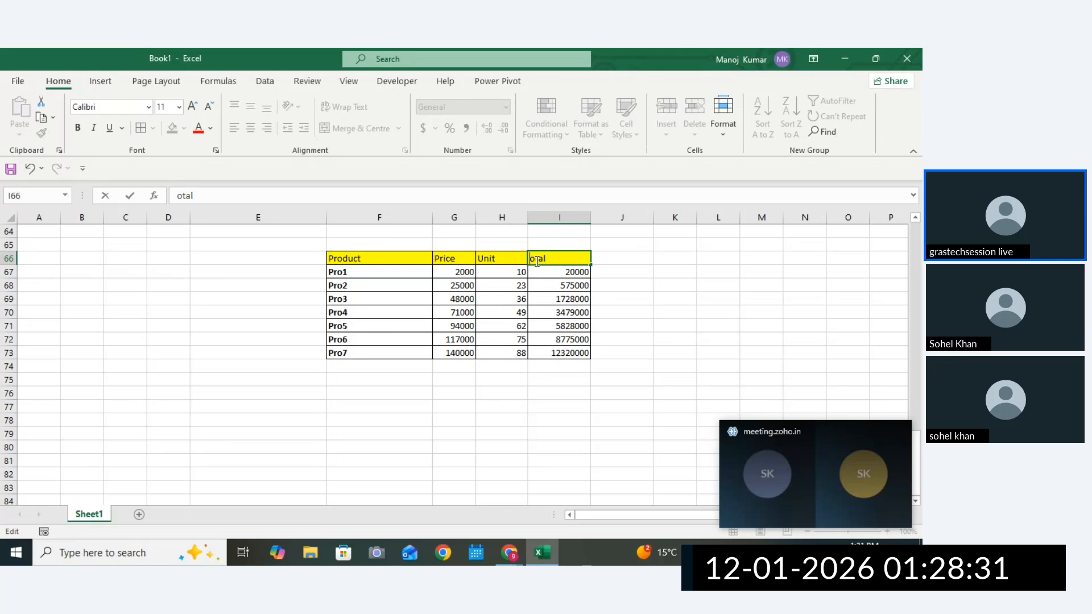
{"action": "type", "text": "T"}
{"action": "left_click", "coordinate": [623, 259]}
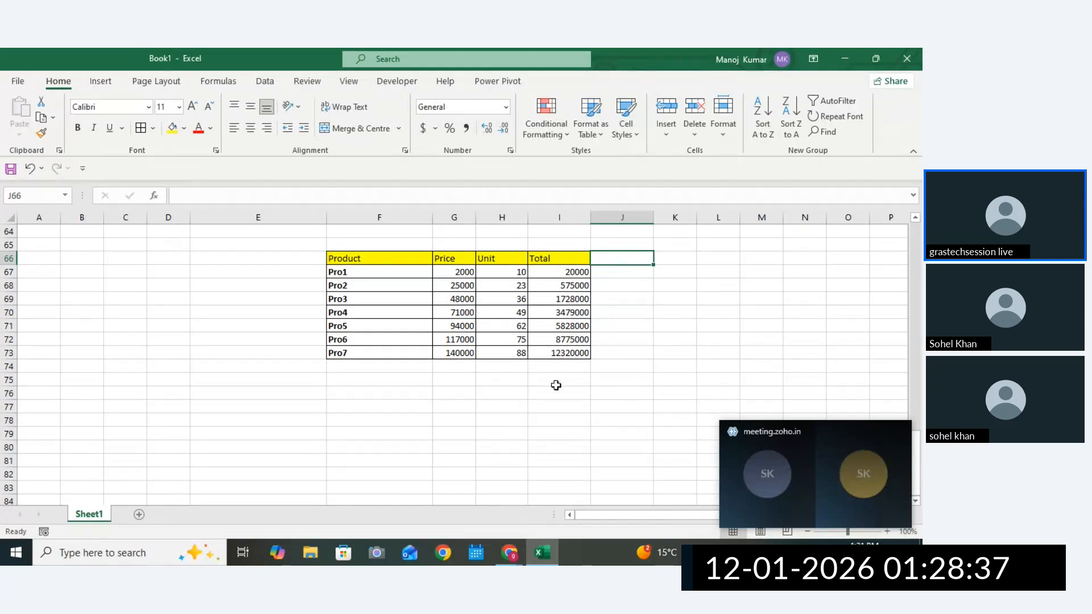
{"action": "mouse_move", "coordinate": [509, 553]}
{"action": "left_click", "coordinate": [390, 508]}
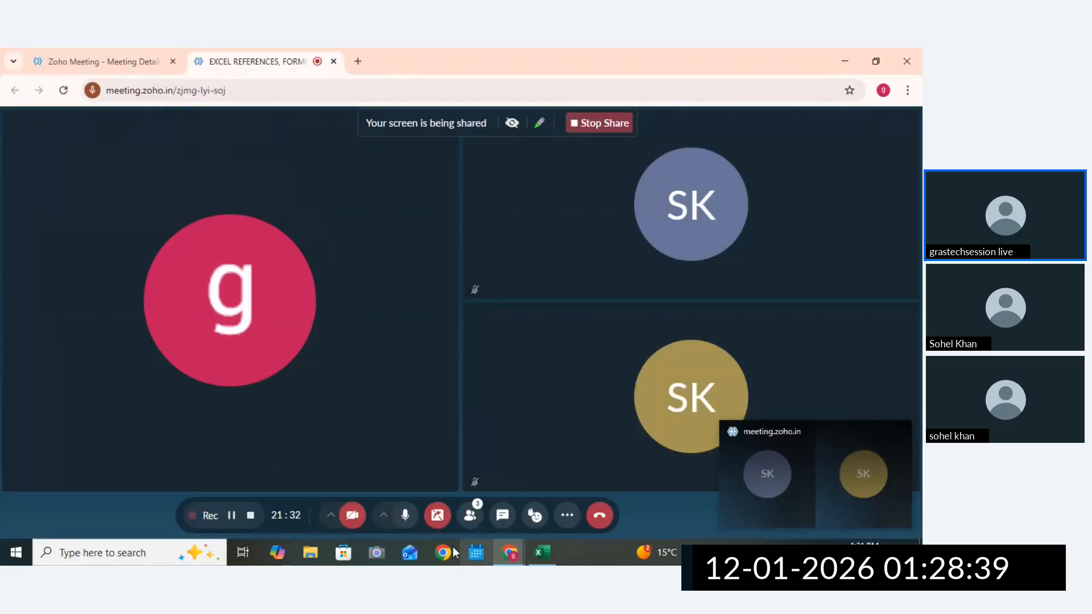
{"action": "left_click", "coordinate": [548, 551]}
{"action": "left_click", "coordinate": [562, 425]}
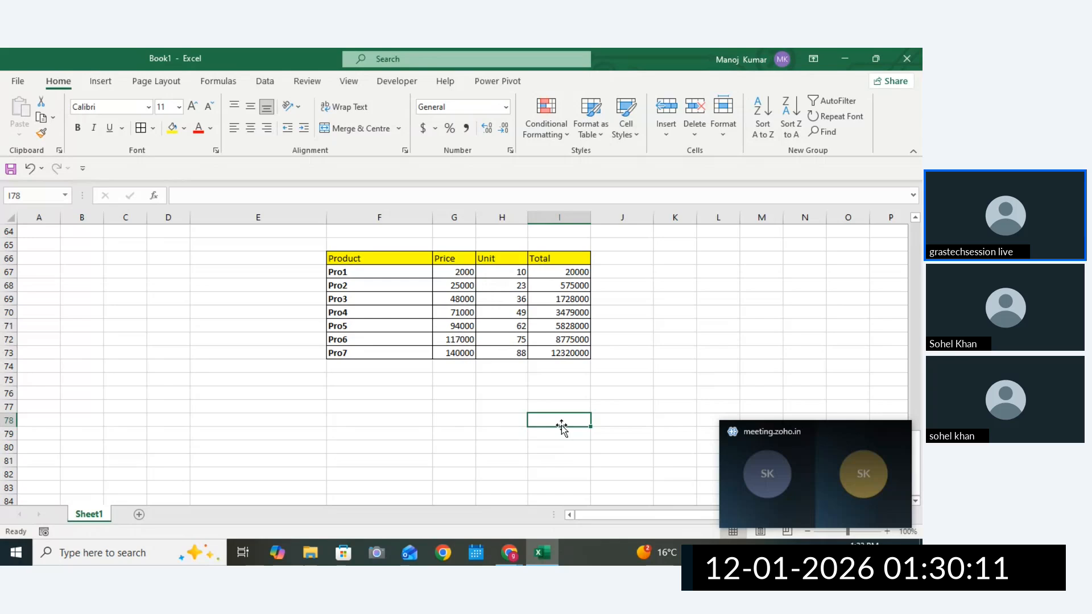
{"action": "left_click", "coordinate": [611, 432]}
{"action": "left_click", "coordinate": [652, 368]}
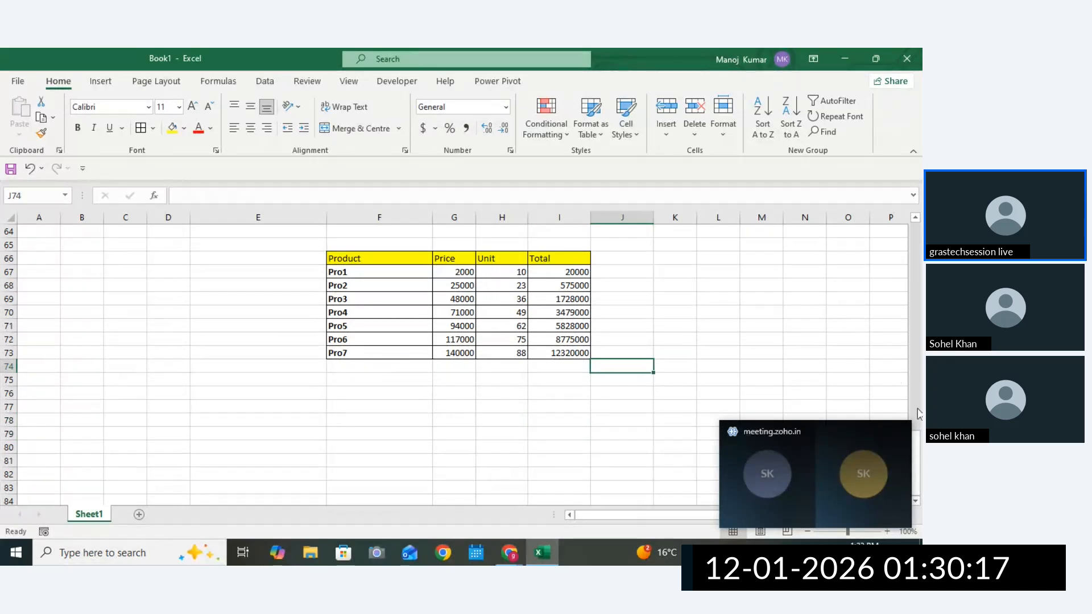
{"action": "scroll", "coordinate": [920, 431], "scroll_direction": "up", "scroll_amount": 1}
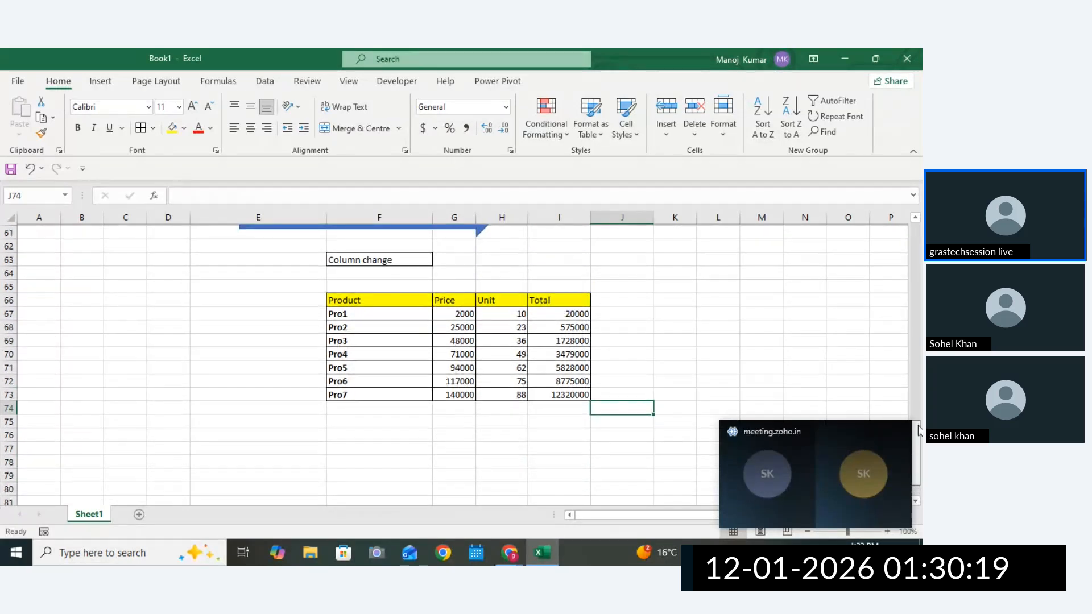
{"action": "scroll", "coordinate": [920, 424], "scroll_direction": "up", "scroll_amount": 2}
{"action": "scroll", "coordinate": [921, 432], "scroll_direction": "down", "scroll_amount": 3}
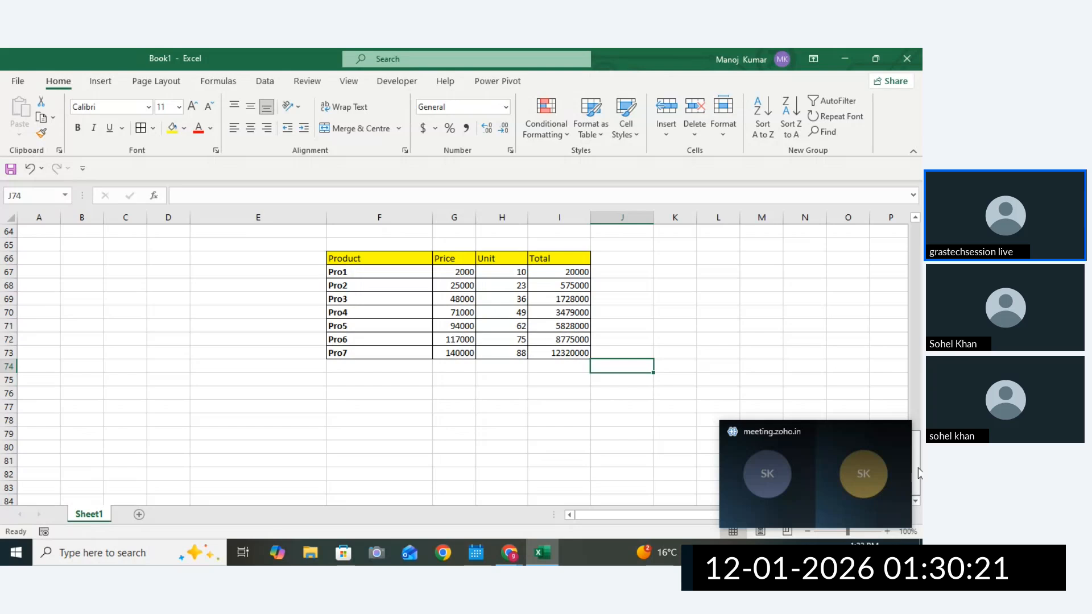
Merge and centre cells D76:N76 below the product table and fill the merged cell with yellow.
{"action": "left_click_drag", "start_coordinate": [170, 394], "coordinate": [796, 393]}
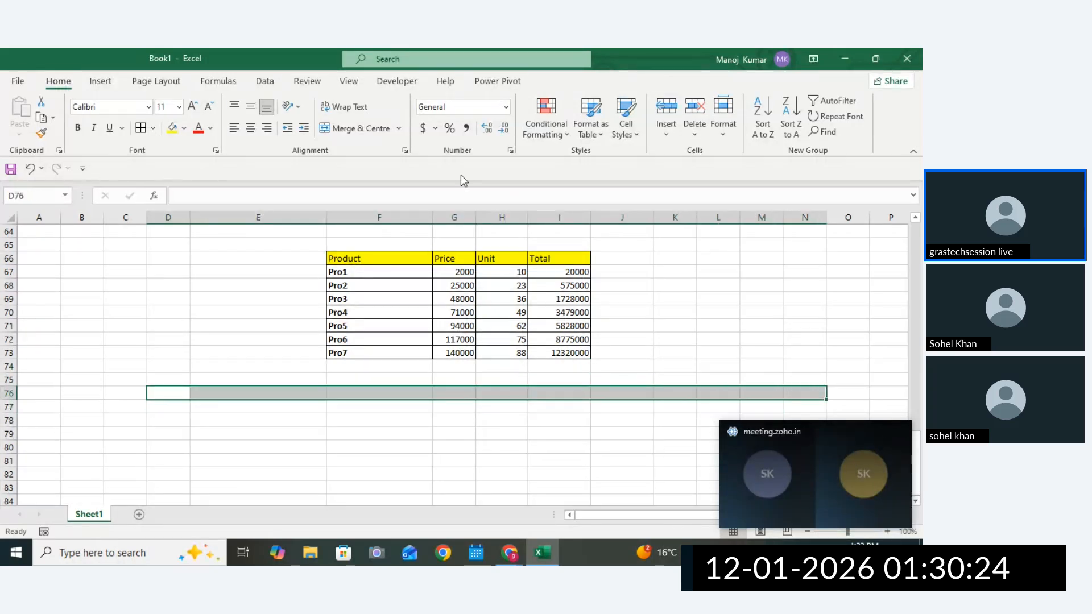
{"action": "left_click", "coordinate": [370, 131]}
{"action": "left_click", "coordinate": [172, 128]}
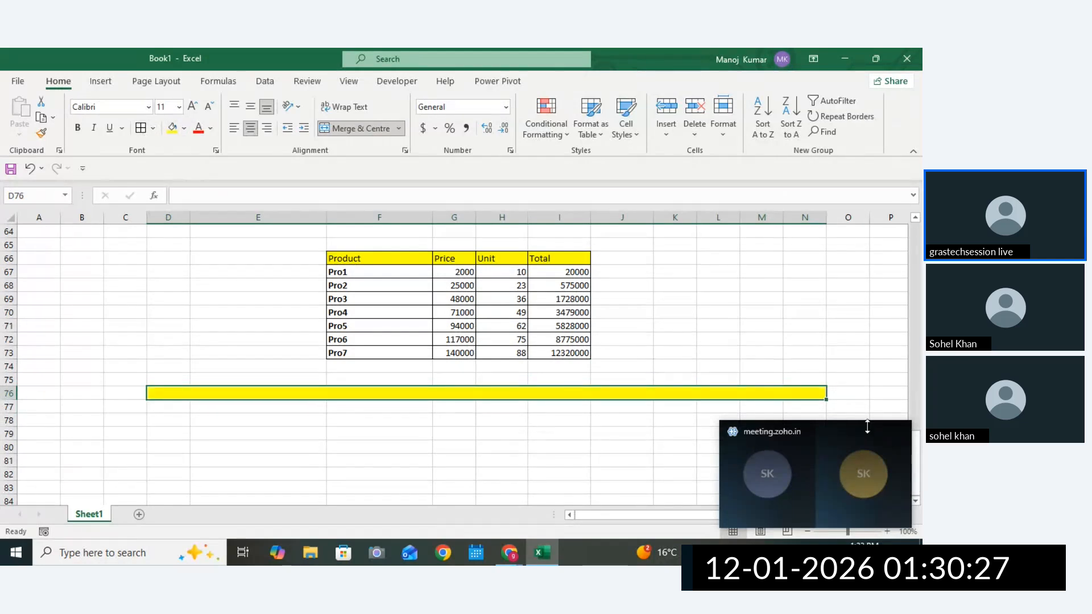
{"action": "left_click_drag", "start_coordinate": [916, 461], "coordinate": [922, 272]}
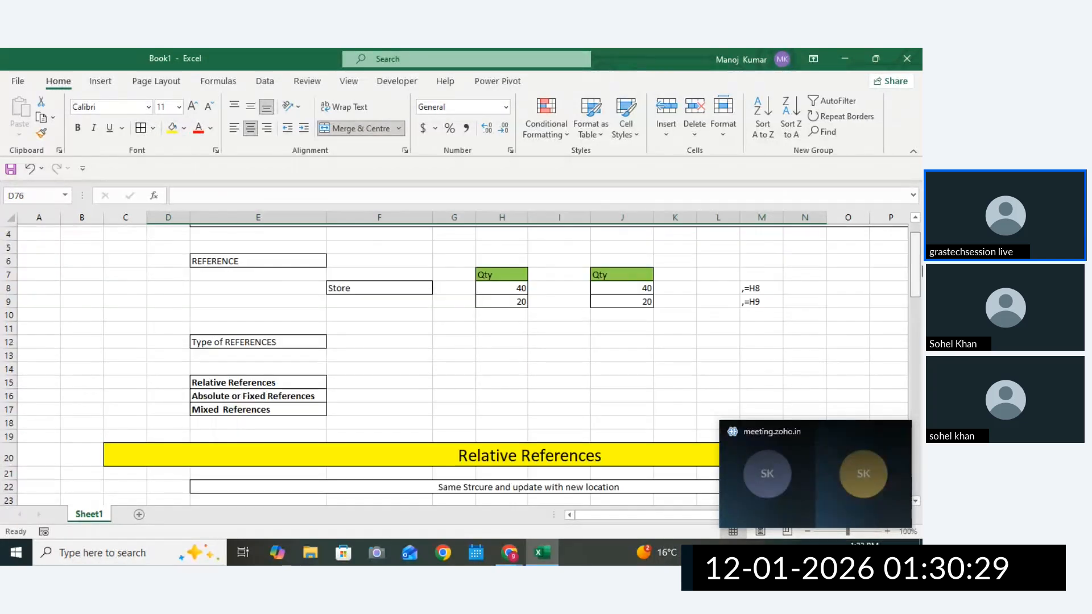
{"action": "scroll", "coordinate": [922, 272], "scroll_direction": "up", "scroll_amount": 1}
{"action": "left_click", "coordinate": [294, 450]}
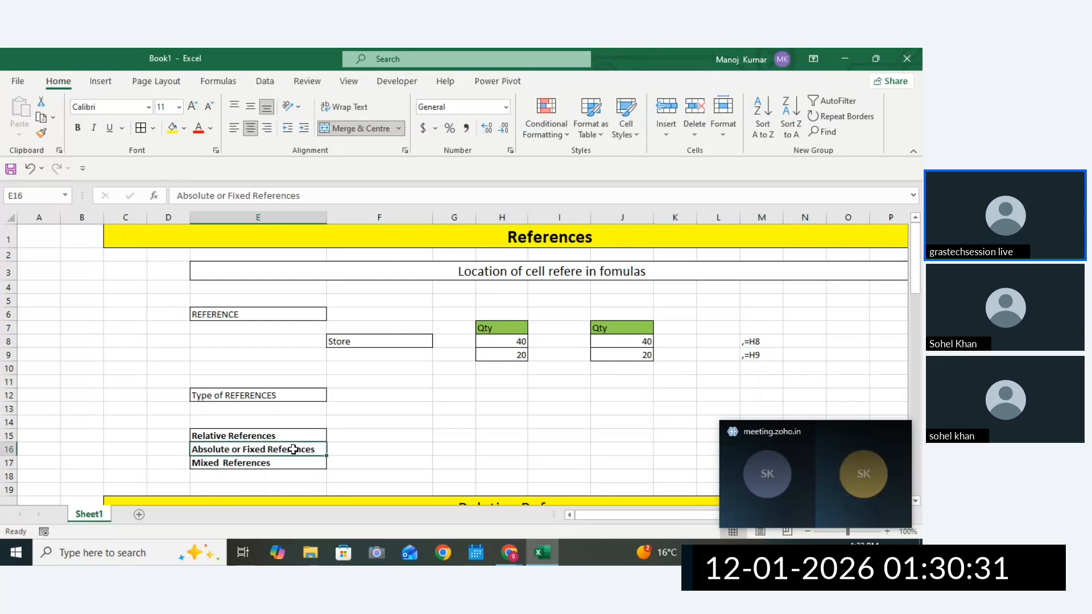
{"action": "key", "text": "ctrl+c"}
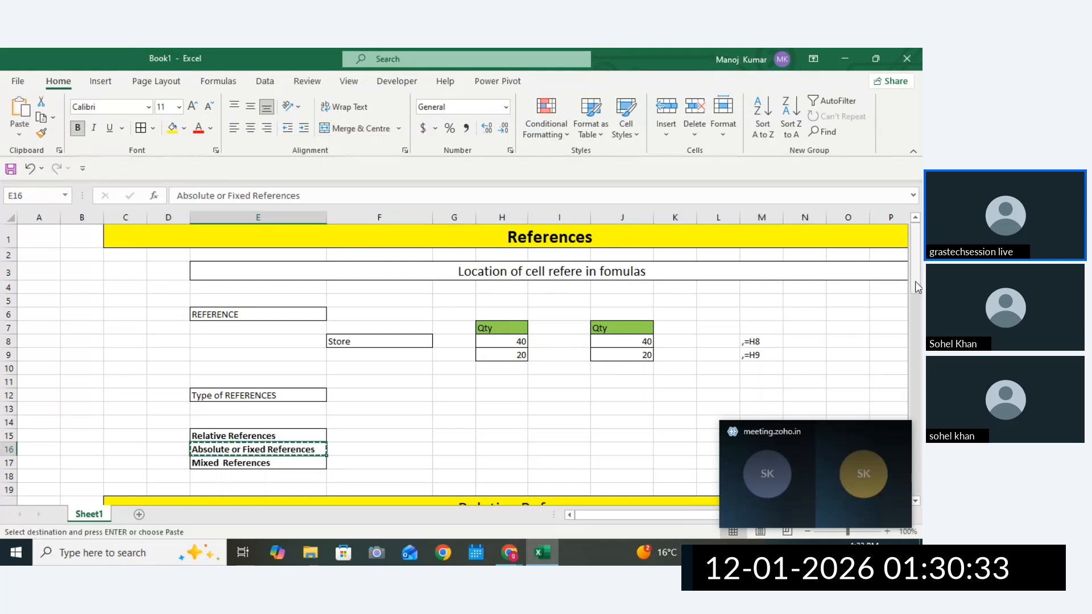
{"action": "left_click_drag", "start_coordinate": [916, 282], "coordinate": [914, 499]}
{"action": "left_click", "coordinate": [914, 500]}
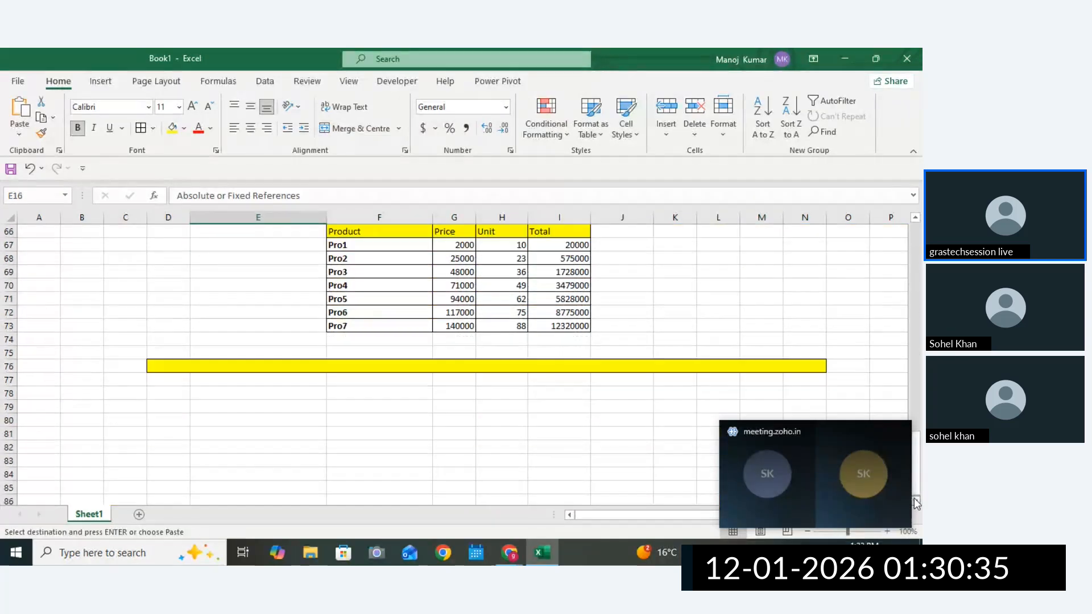
{"action": "scroll", "coordinate": [917, 504], "scroll_direction": "down", "scroll_amount": 2}
{"action": "left_click", "coordinate": [298, 311]}
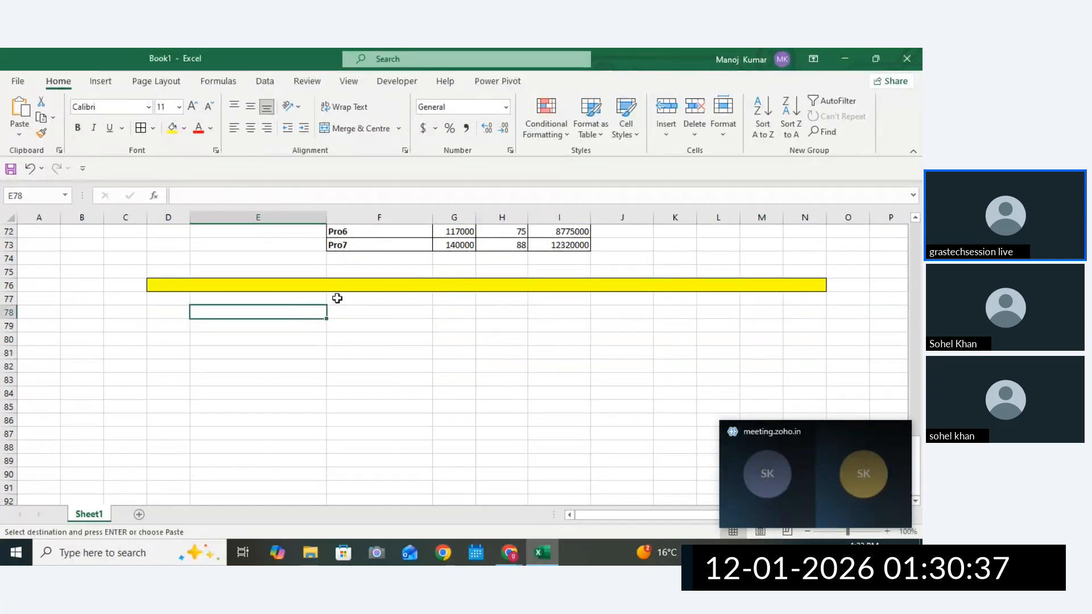
Enter the heading "Absolute or Fixed References" in the yellow merged cell D76.
{"action": "double_click", "coordinate": [389, 280]}
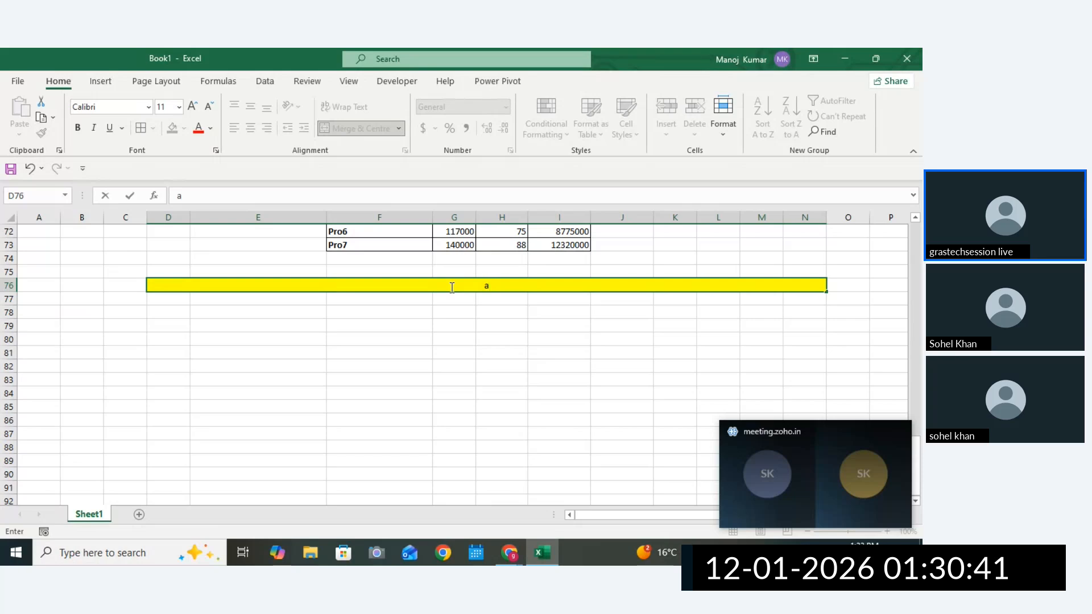
{"action": "type", "text": "aBSOLTE"}
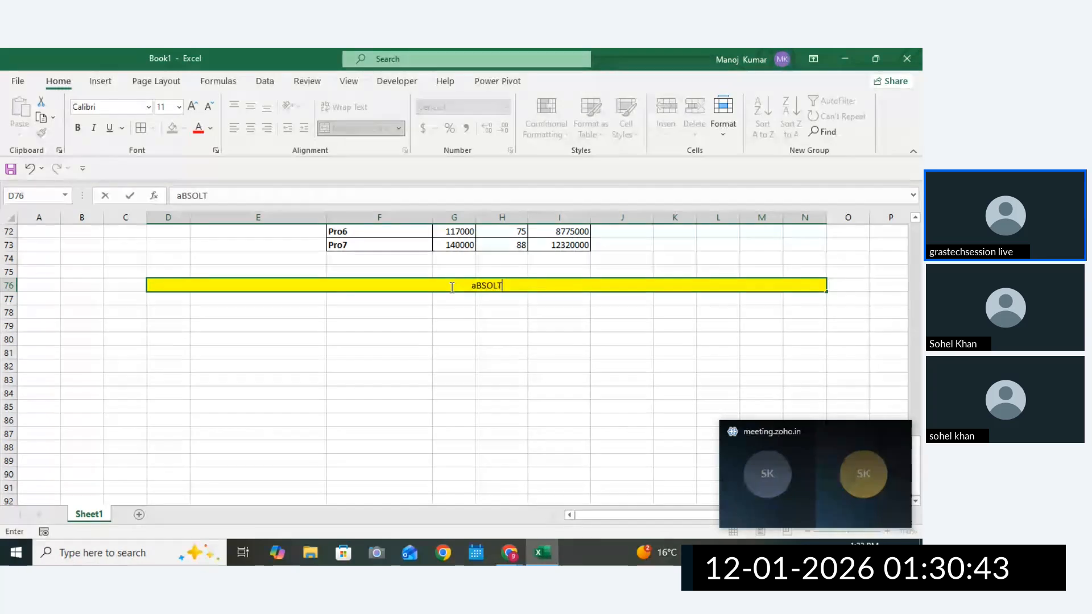
{"action": "key", "text": "BackSpace"}
{"action": "key", "text": "BackSpace"}
{"action": "key", "text": "BackSpace"}
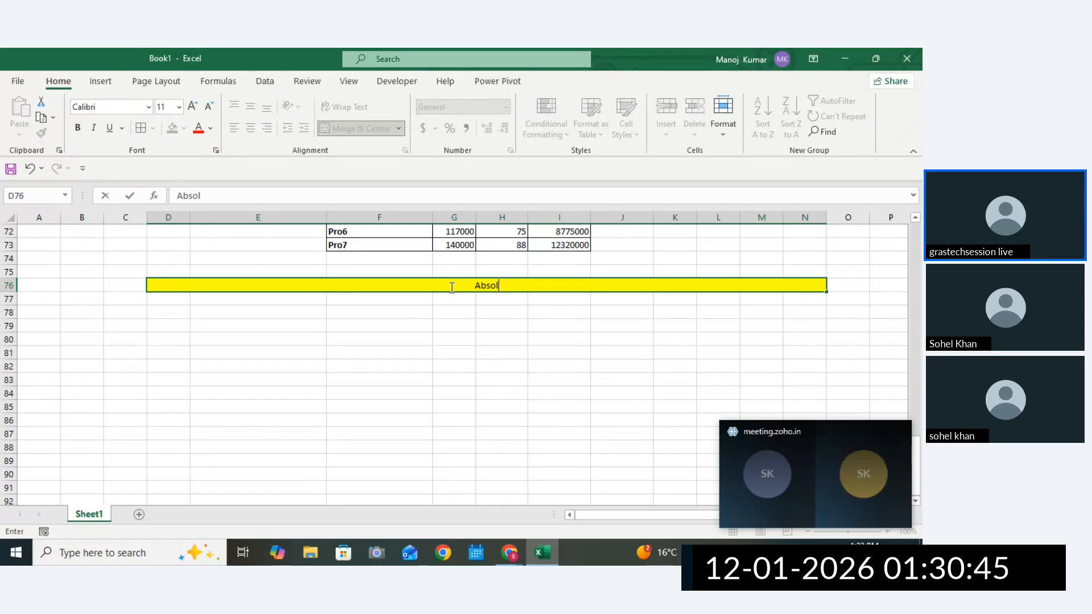
{"action": "type", "text": "ute "}
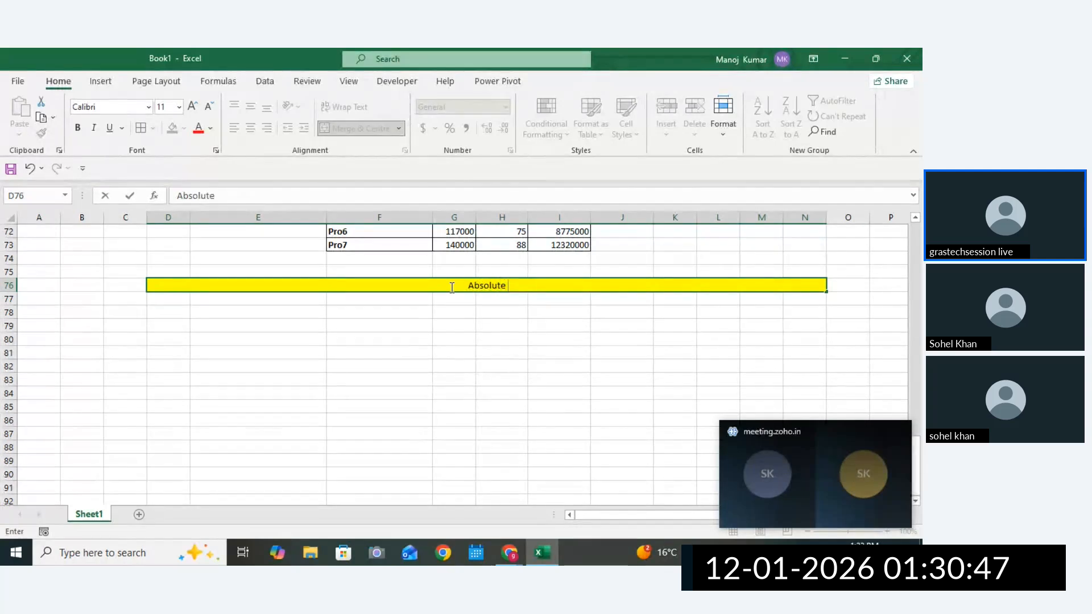
{"action": "type", "text": "or Fix"}
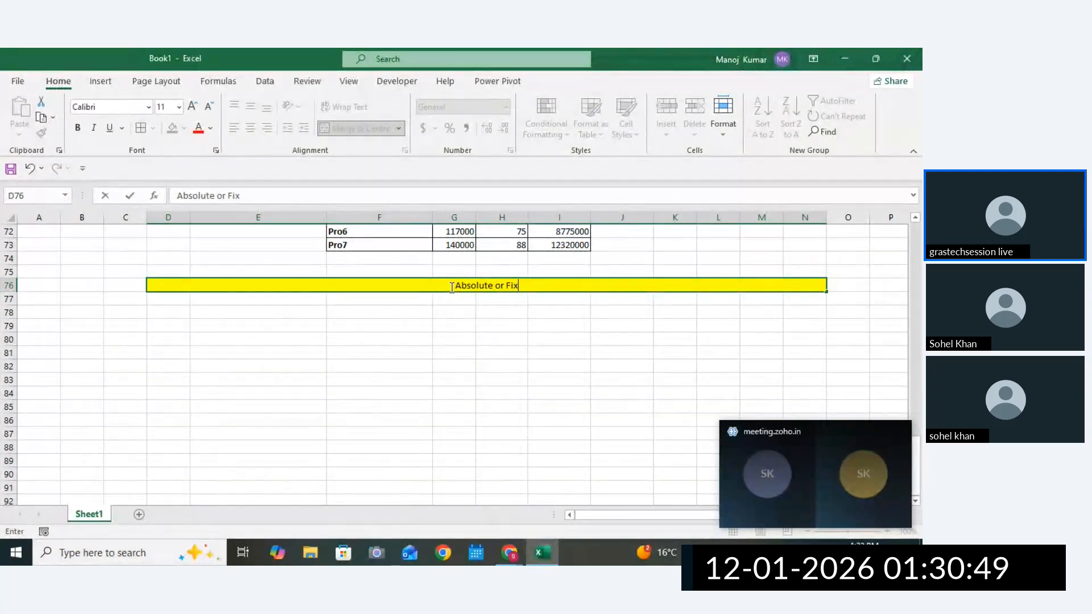
{"action": "type", "text": "ed Ref"}
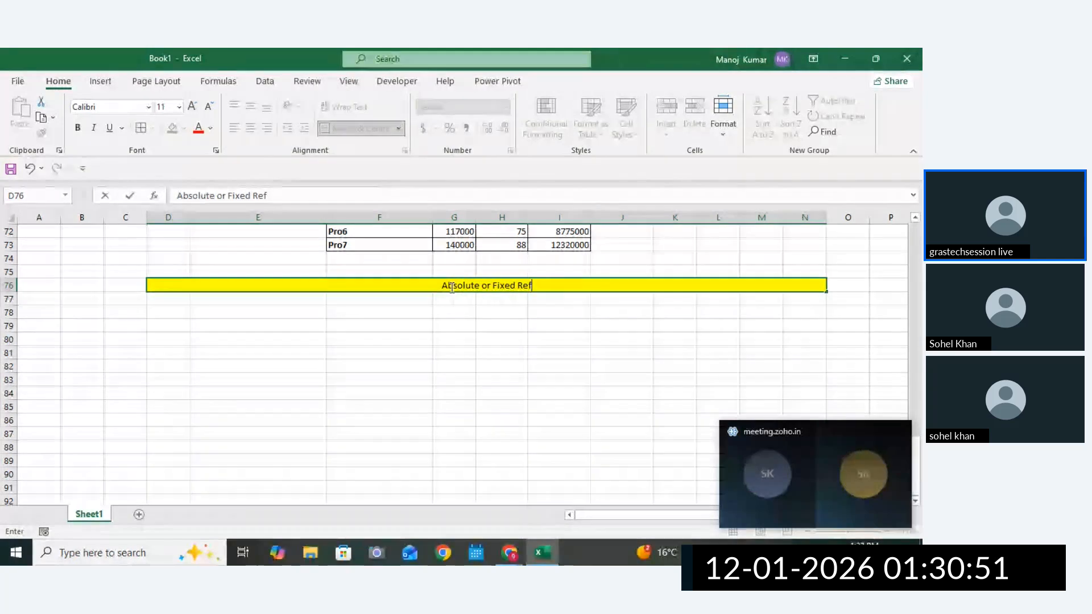
{"action": "type", "text": "erences"}
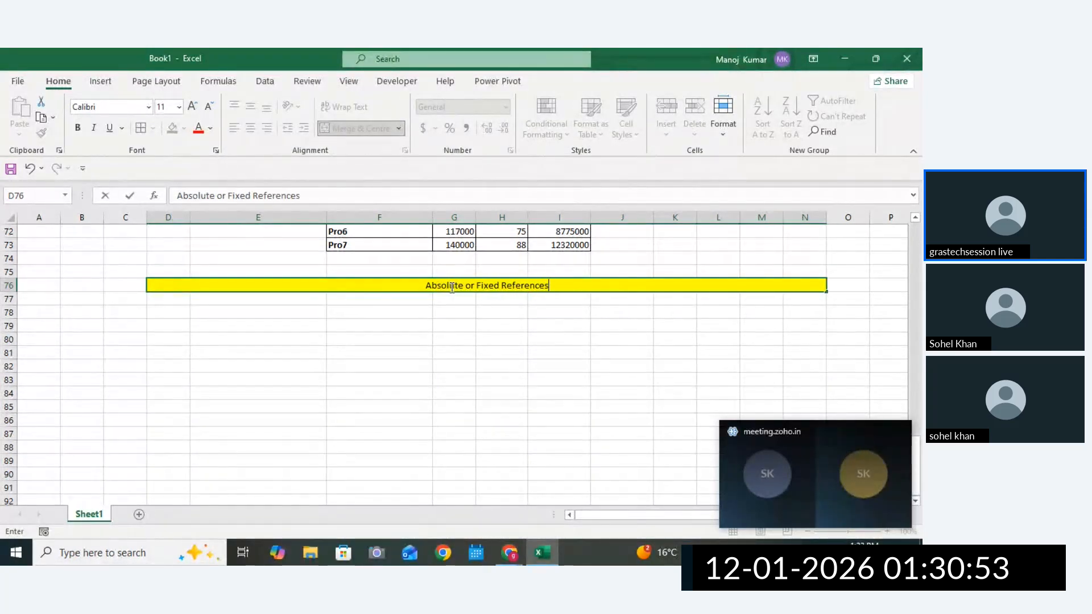
{"action": "left_click", "coordinate": [501, 393]}
{"action": "left_click", "coordinate": [519, 285]}
{"action": "left_click", "coordinate": [354, 338]}
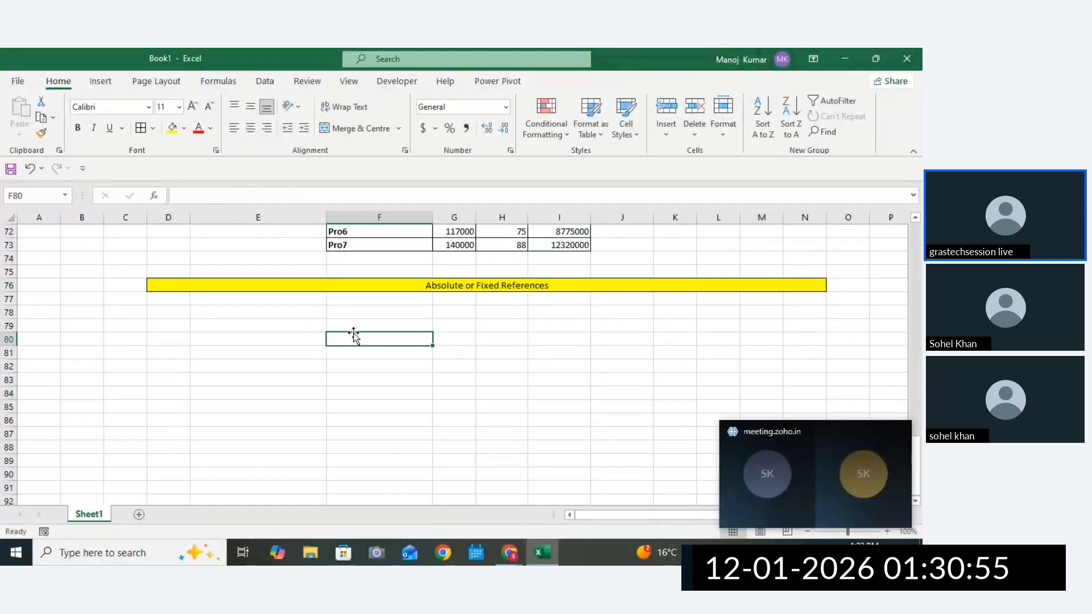
Merge and centre cells E78:L78 below the heading and make the merged cell bold.
{"action": "left_click_drag", "start_coordinate": [309, 312], "coordinate": [724, 310]}
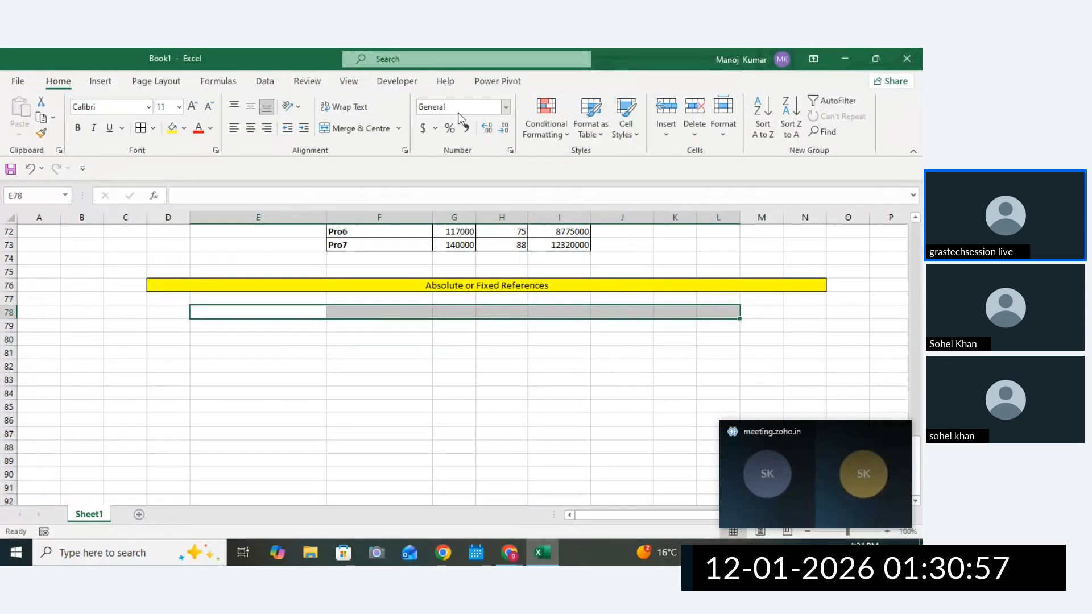
{"action": "left_click", "coordinate": [361, 127]}
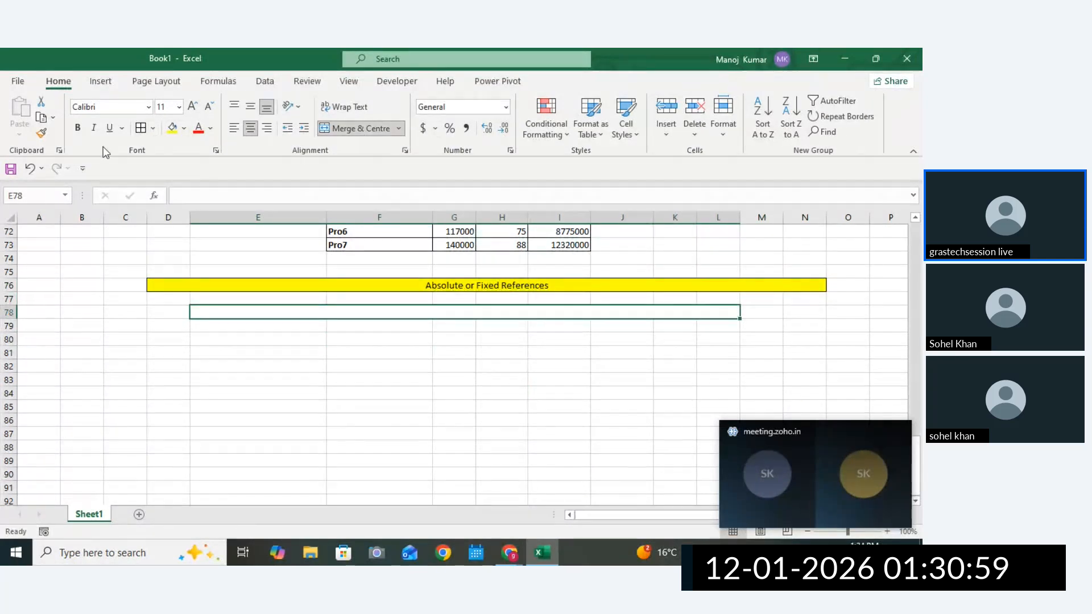
{"action": "left_click", "coordinate": [77, 128]}
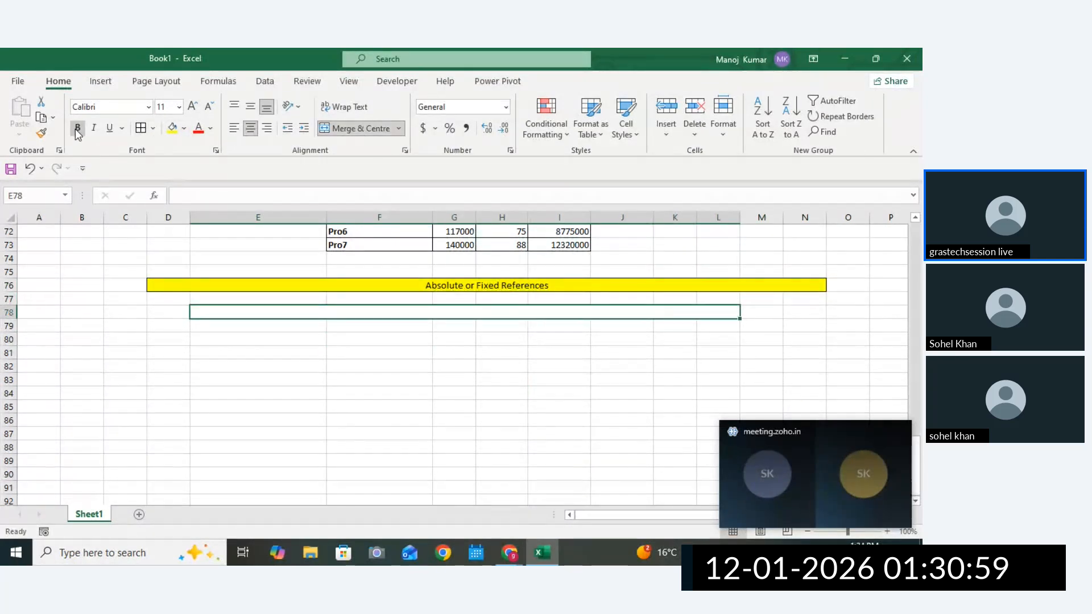
Enter the description "Same Structure but referecen will wiil not update" in the merged cell E78.
{"action": "double_click", "coordinate": [366, 308]}
{"action": "type", "text": "Same"}
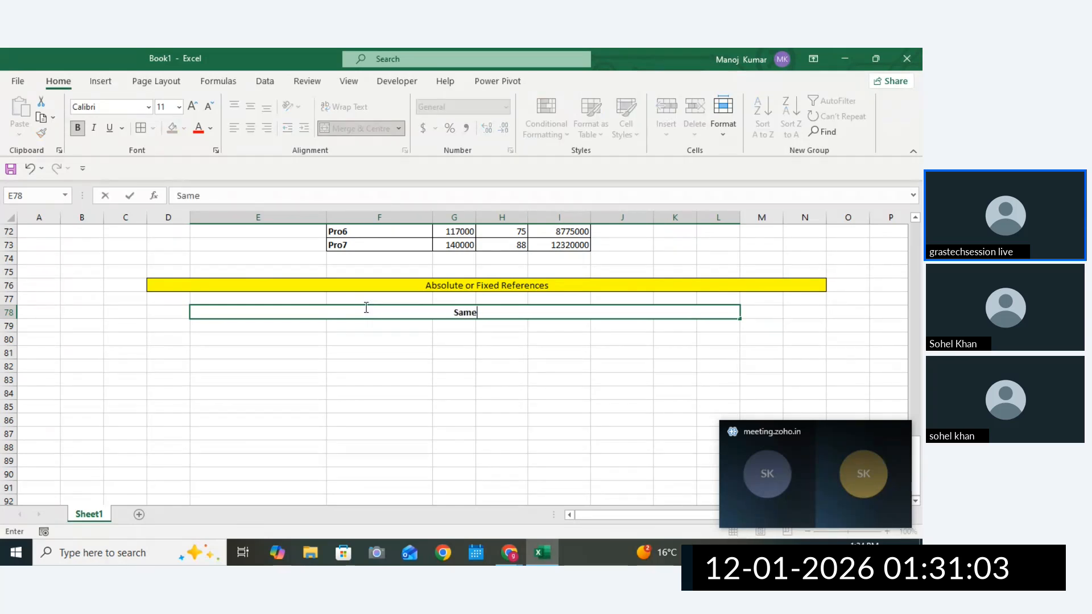
{"action": "type", "text": "s"}
{"action": "key", "text": "BackSpace"}
{"action": "type", "text": "S"}
{"action": "type", "text": "trucutre"}
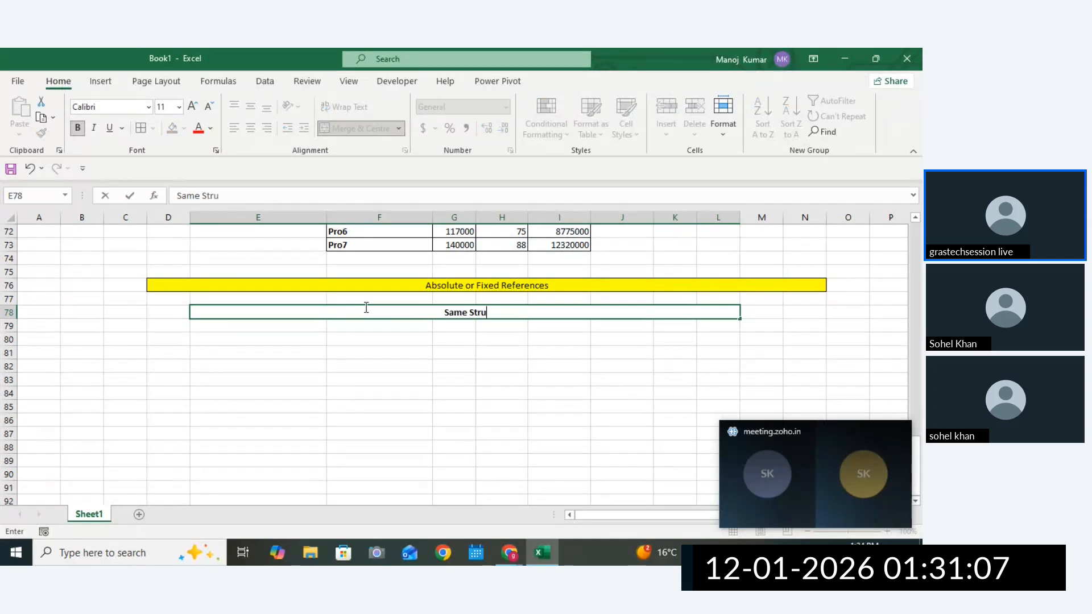
{"action": "key", "text": "BackSpace"}
{"action": "key", "text": "BackSpace"}
{"action": "key", "text": "BackSpace"}
{"action": "key", "text": "BackSpace"}
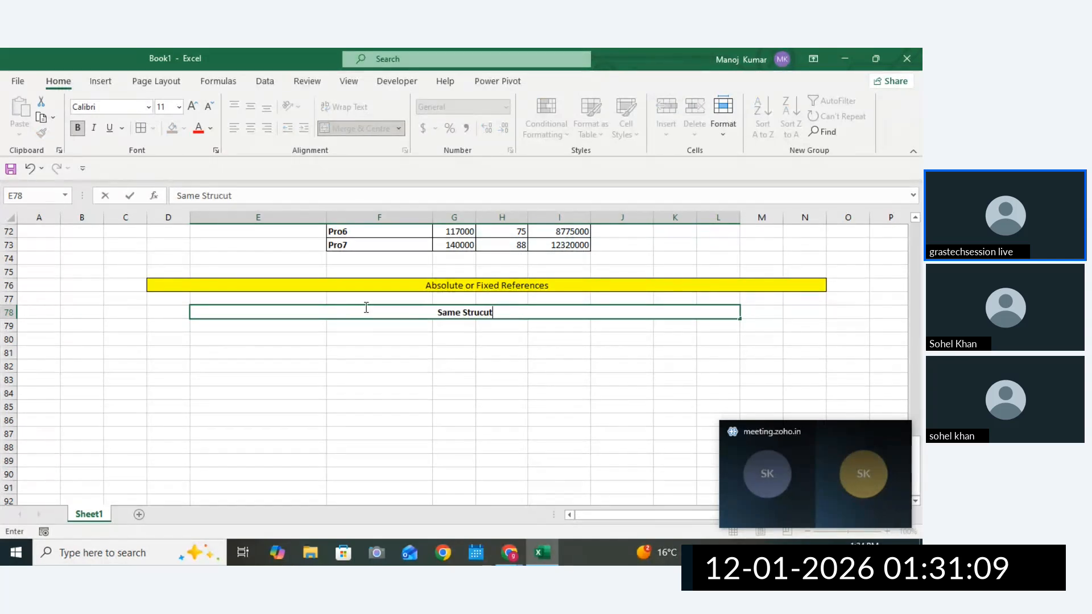
{"action": "type", "text": "tur"}
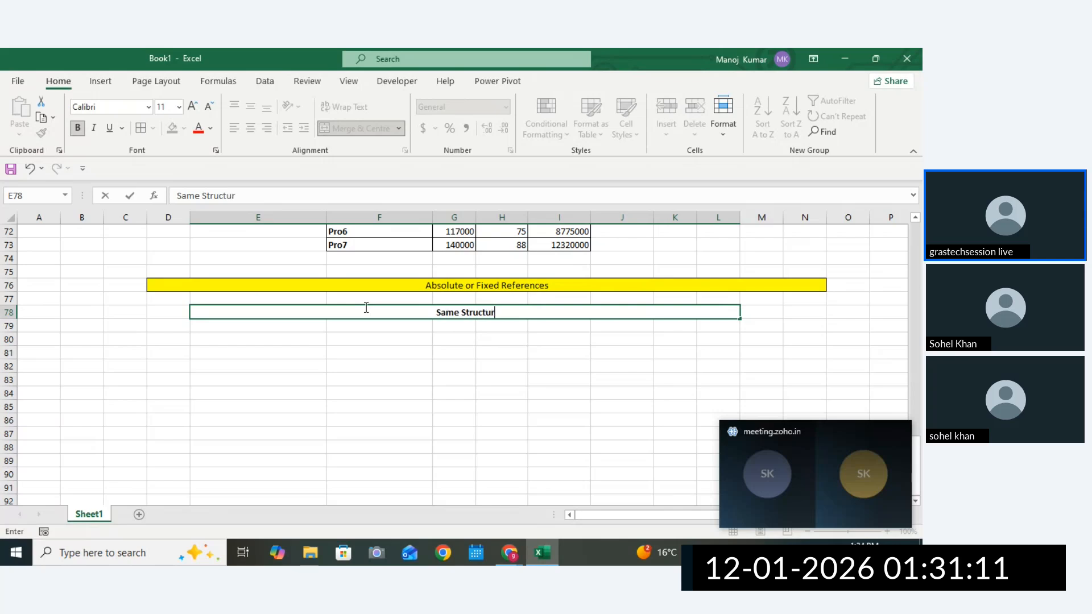
{"action": "type", "text": "e but "}
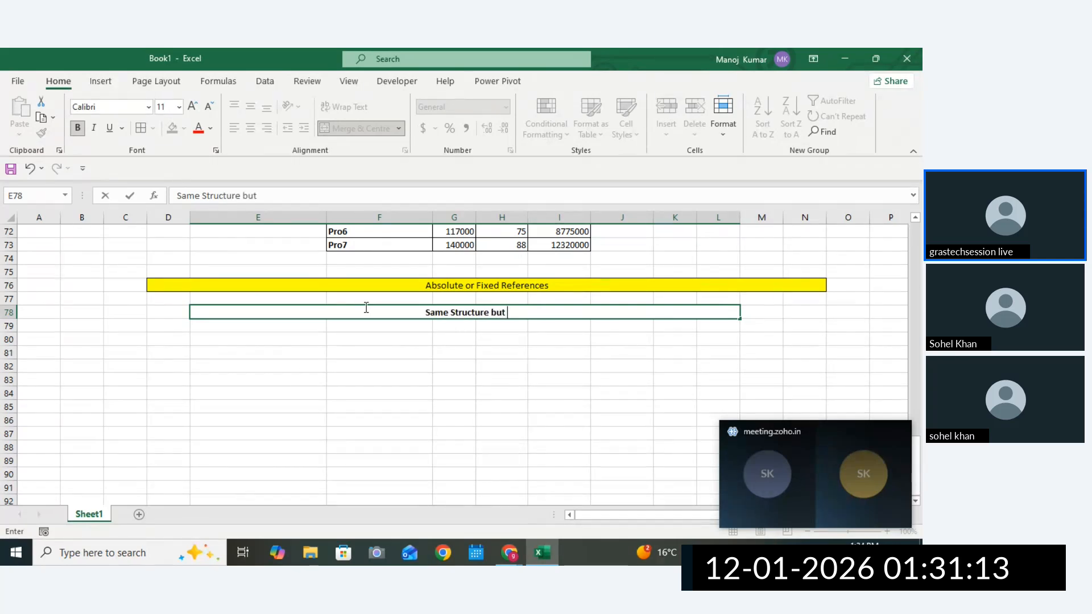
{"action": "type", "text": "r"}
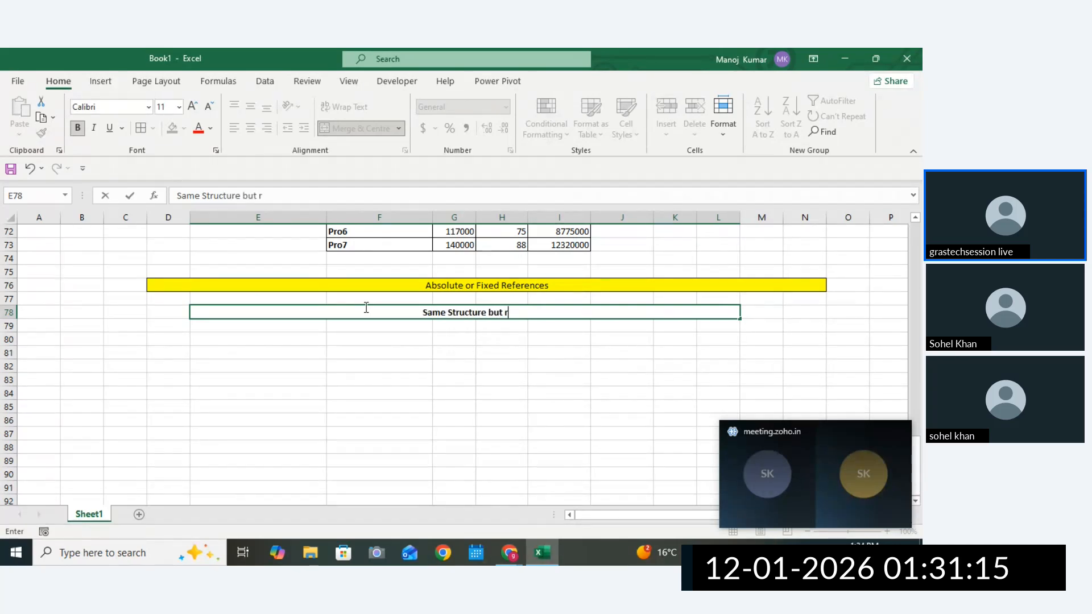
{"action": "type", "text": "eferecen"}
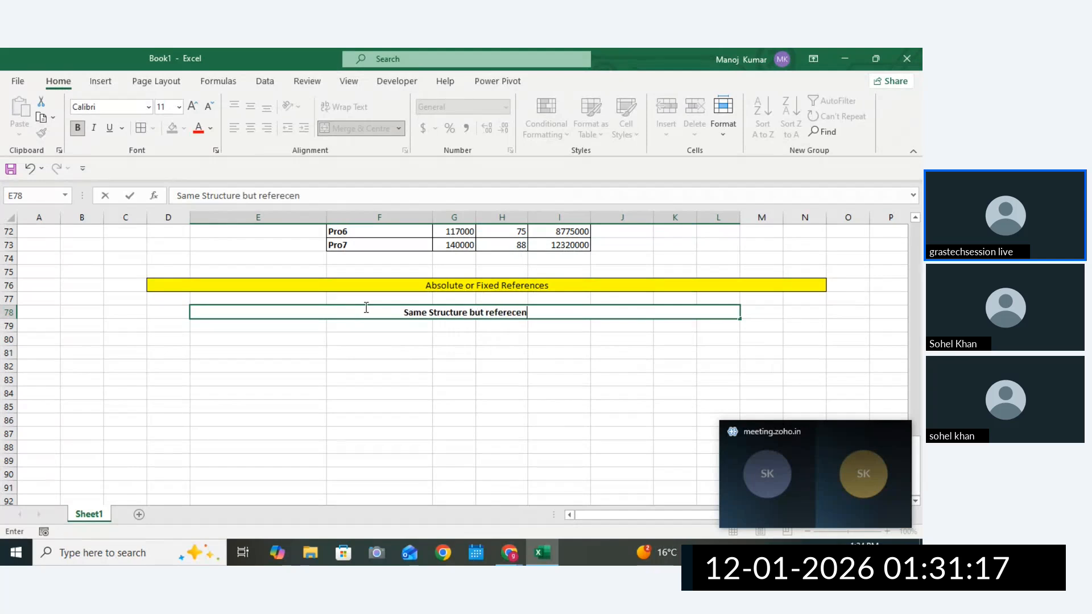
{"action": "type", "text": " wil"}
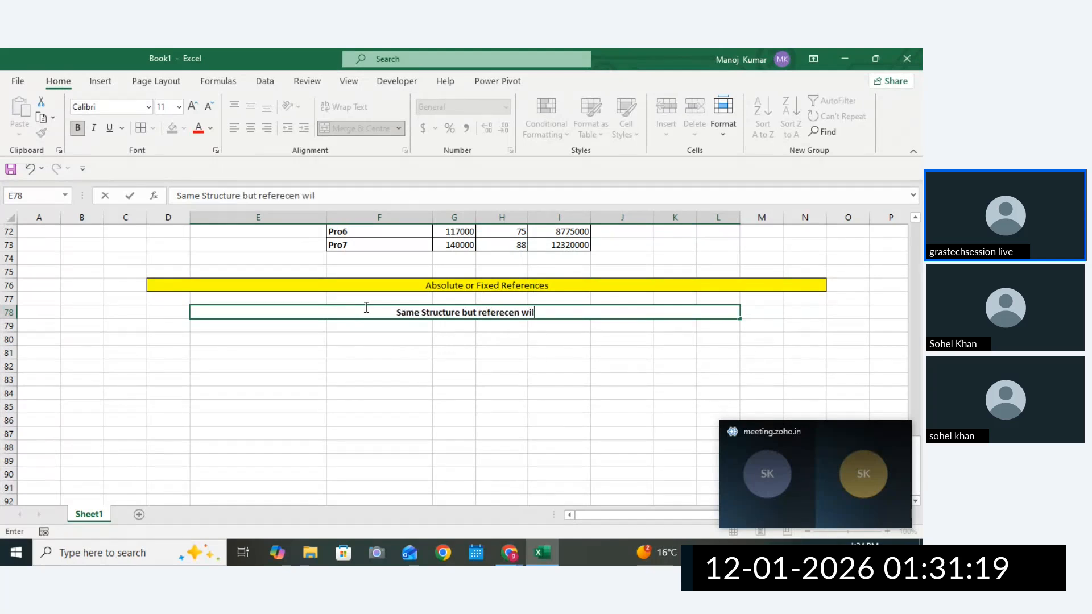
{"action": "type", "text": "l wiil not "}
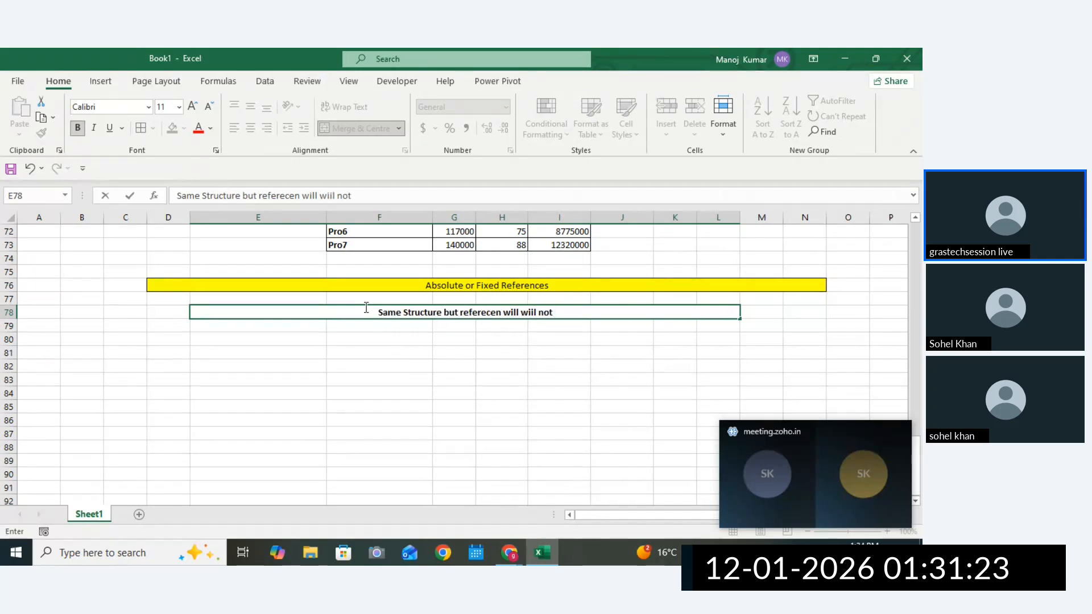
{"action": "type", "text": "update"}
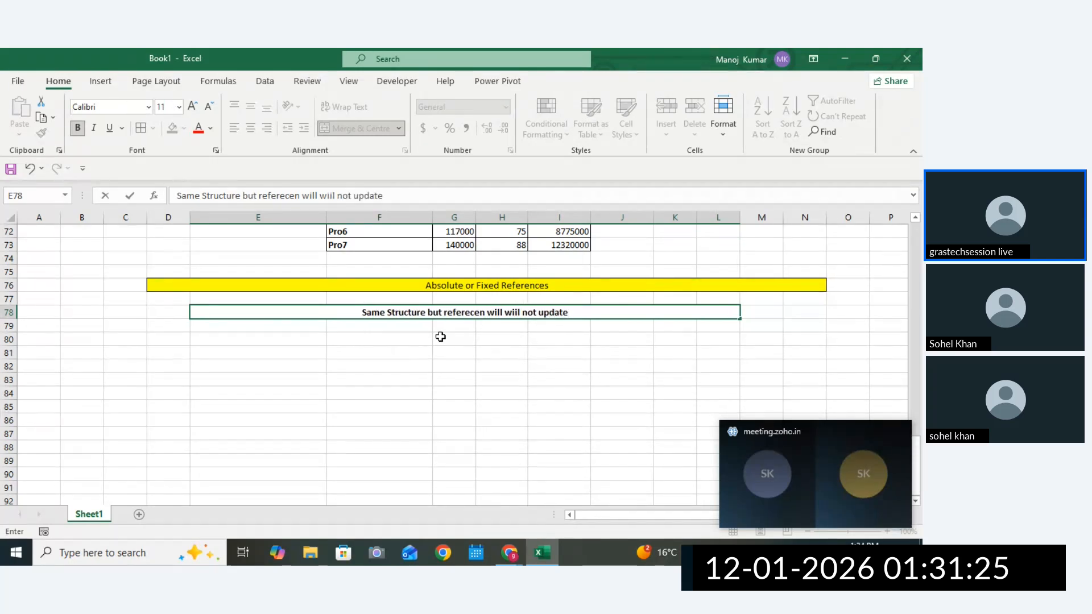
{"action": "left_click", "coordinate": [530, 376]}
Edit the description in E78 so that it reads "Same Structure but referecnces wiil not update".
{"action": "double_click", "coordinate": [507, 312]}
{"action": "key", "text": "BackSpace"}
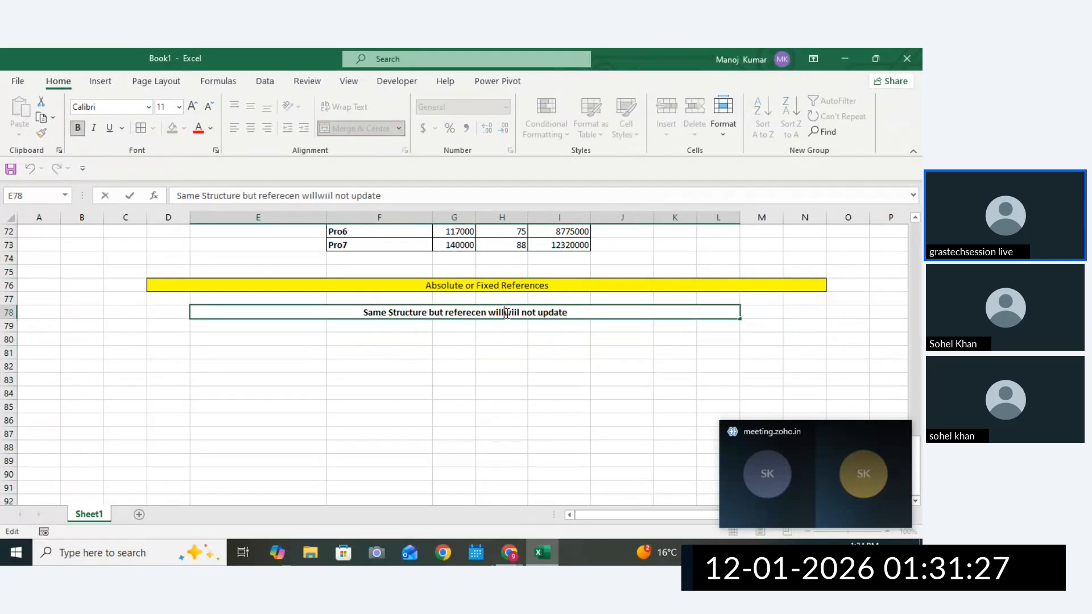
{"action": "key", "text": "BackSpace"}
{"action": "key", "text": "BackSpace"}
{"action": "key", "text": "BackSpace"}
{"action": "key", "text": "BackSpace"}
{"action": "key", "text": "BackSpace"}
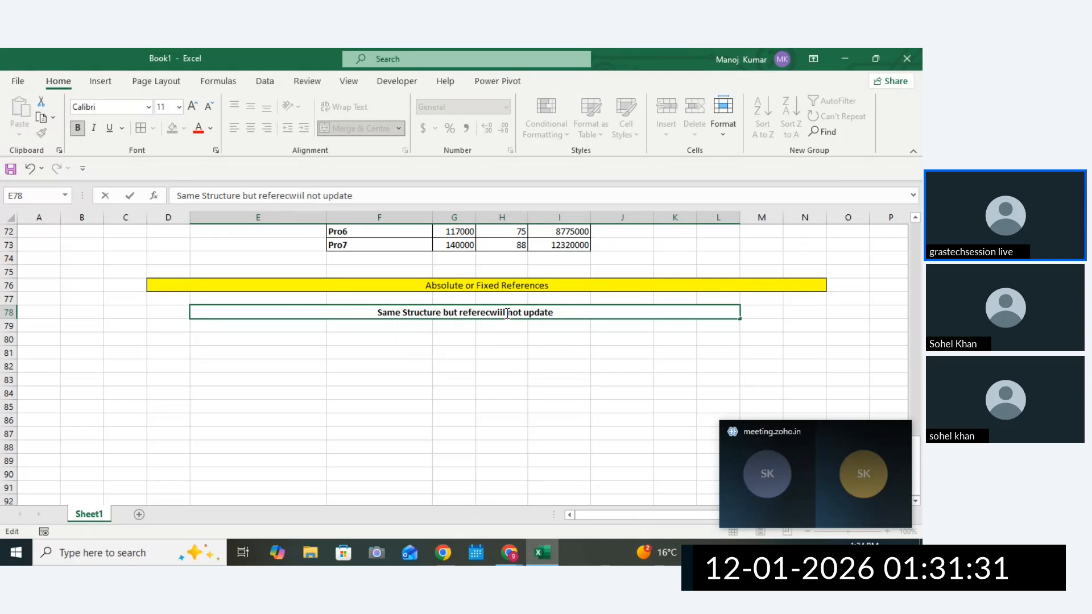
{"action": "type", "text": "nces"}
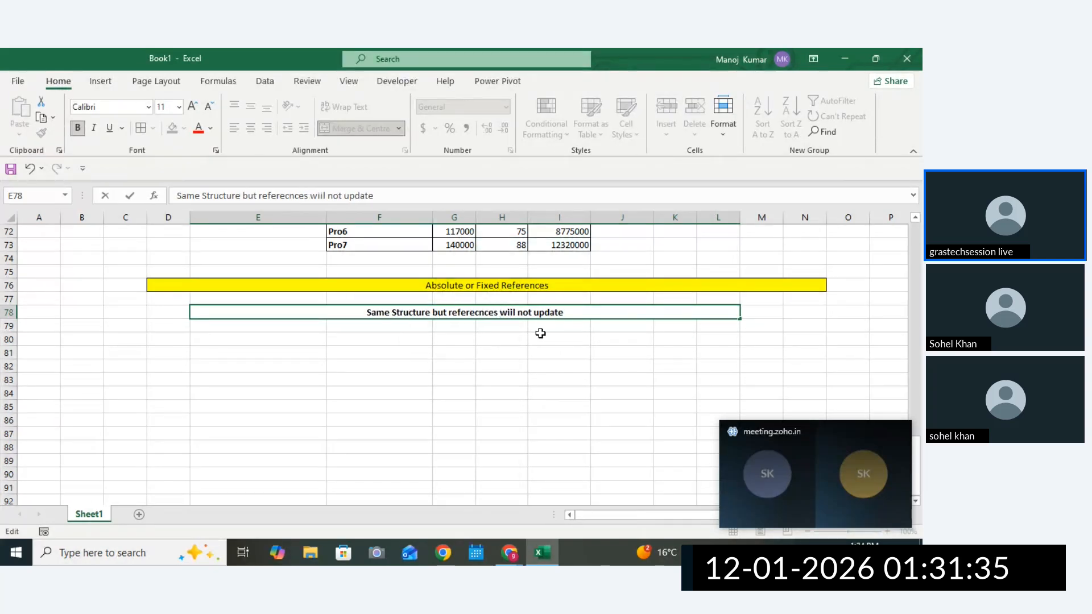
{"action": "left_click_drag", "start_coordinate": [541, 333], "coordinate": [502, 349]}
Enter the label "TOTAL" in cell E81.
{"action": "left_click", "coordinate": [318, 357]}
{"action": "key", "text": "Right"}
{"action": "key", "text": "Left"}
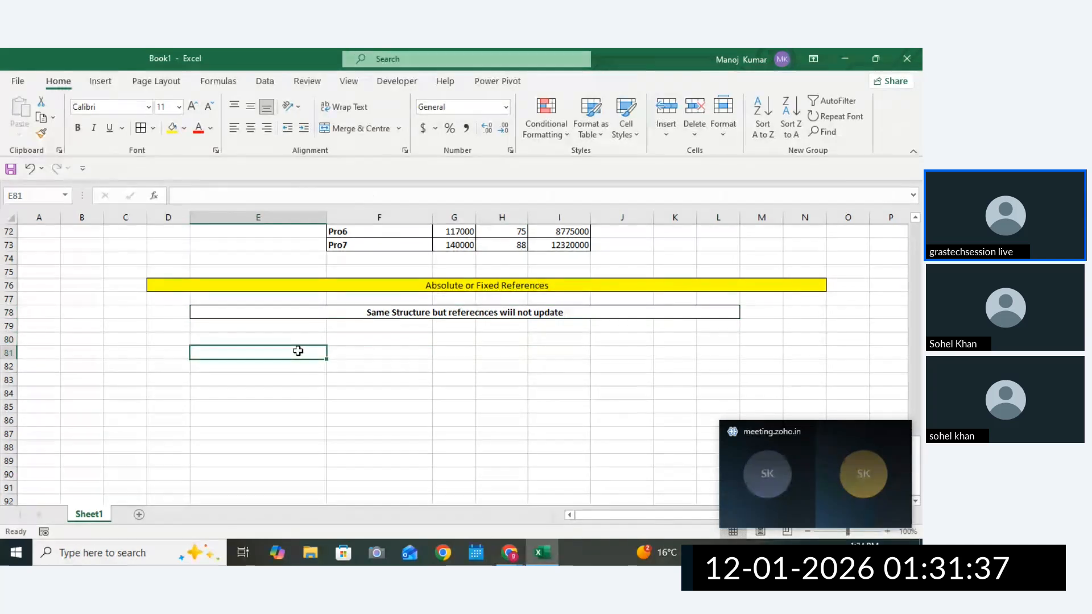
{"action": "type", "text": "TOT"}
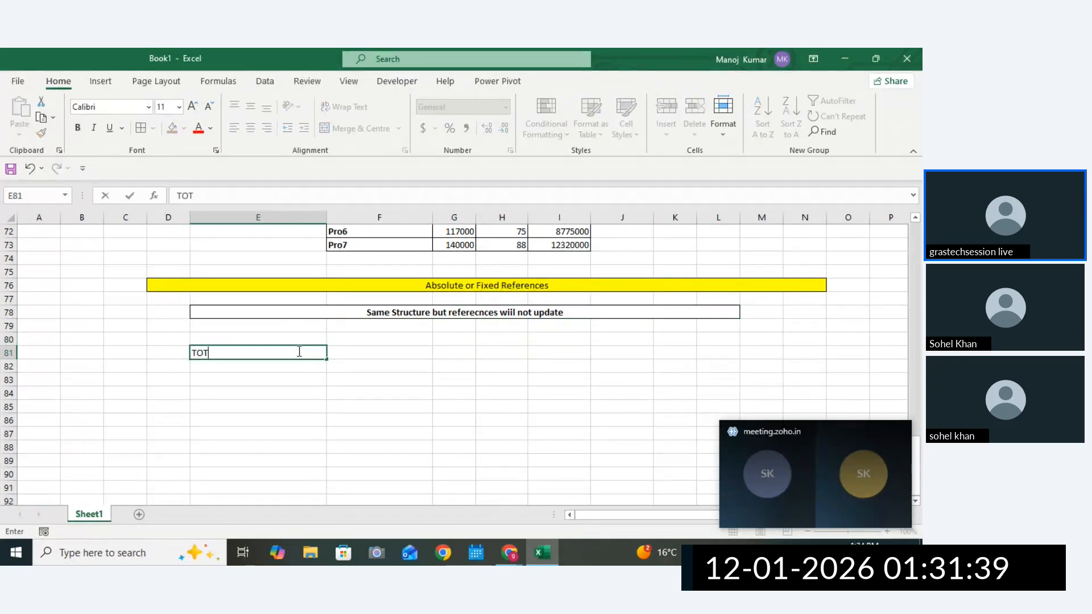
{"action": "type", "text": "AL"}
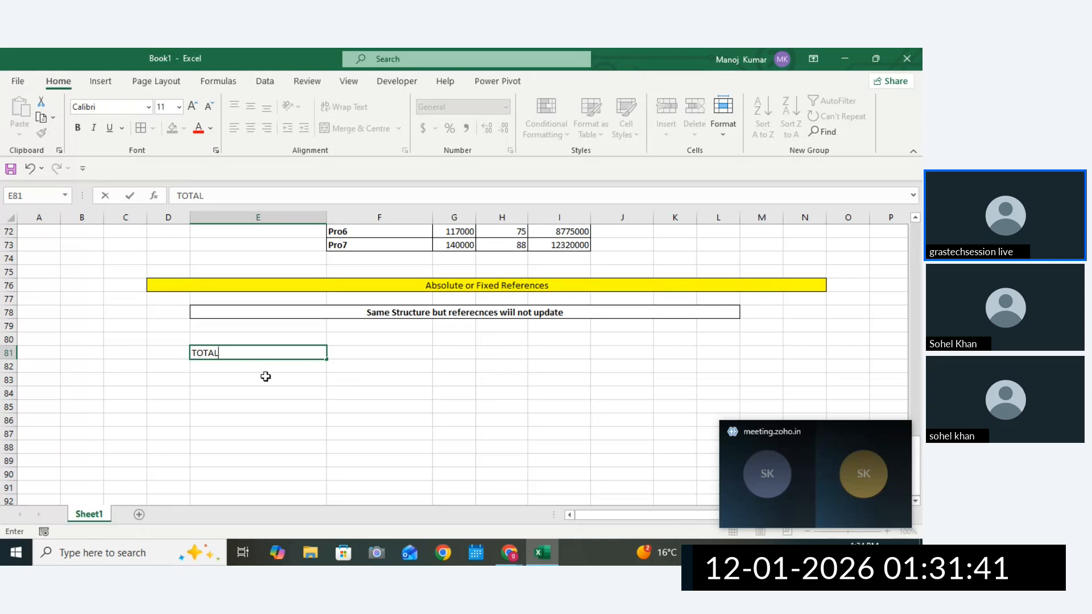
{"action": "key", "text": "Return"}
Move the TOTAL label from E81 down to E82 and fill that cell with yellow.
{"action": "left_click", "coordinate": [281, 352]}
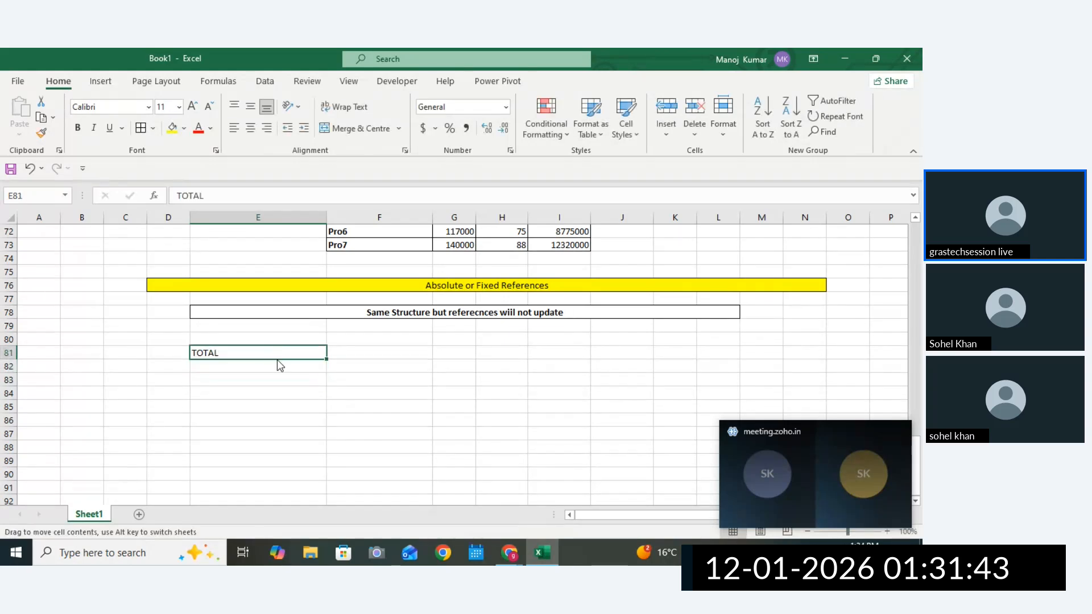
{"action": "left_click_drag", "start_coordinate": [278, 359], "coordinate": [274, 367]}
{"action": "key", "text": "Down"}
{"action": "key", "text": "Down"}
{"action": "left_click", "coordinate": [274, 367]}
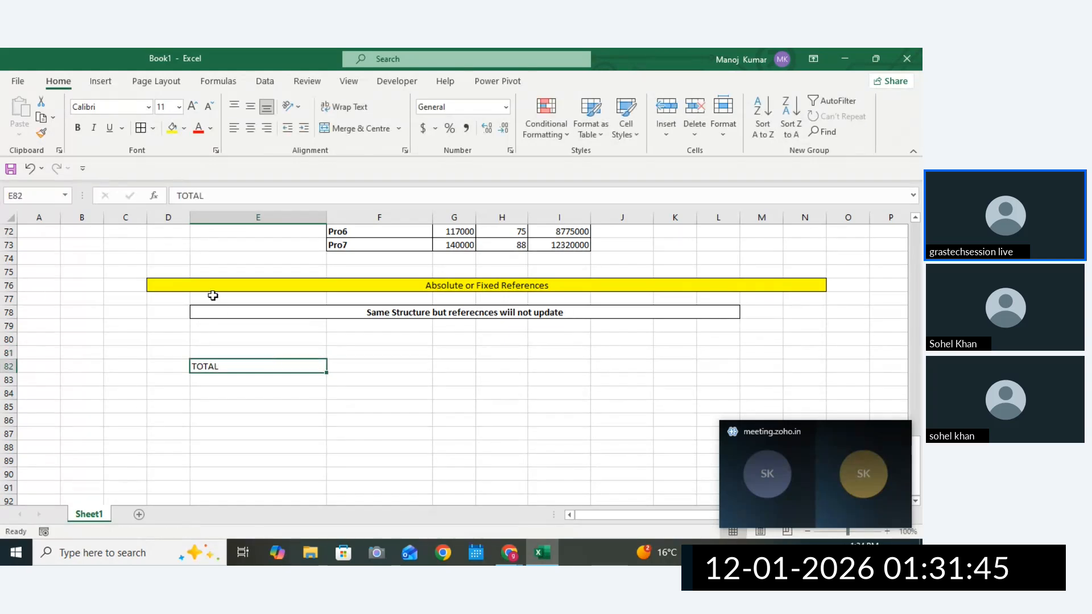
{"action": "left_click", "coordinate": [172, 127]}
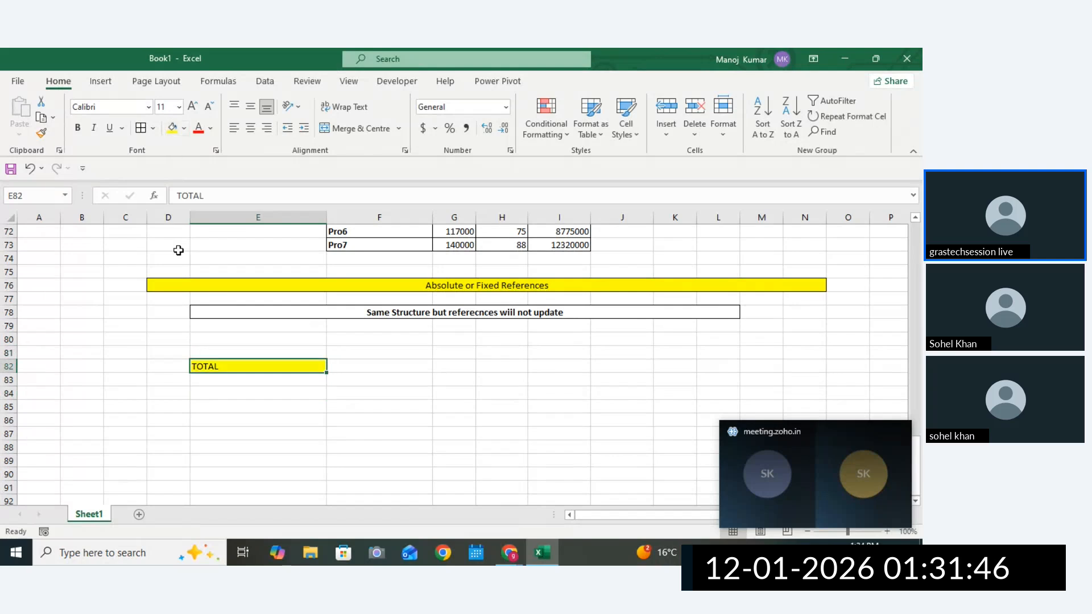
Enter the values 20 and 30 in cells E83 and E84 below the TOTAL heading.
{"action": "left_click", "coordinate": [208, 382]}
{"action": "type", "text": "20"}
{"action": "key", "text": "Return"}
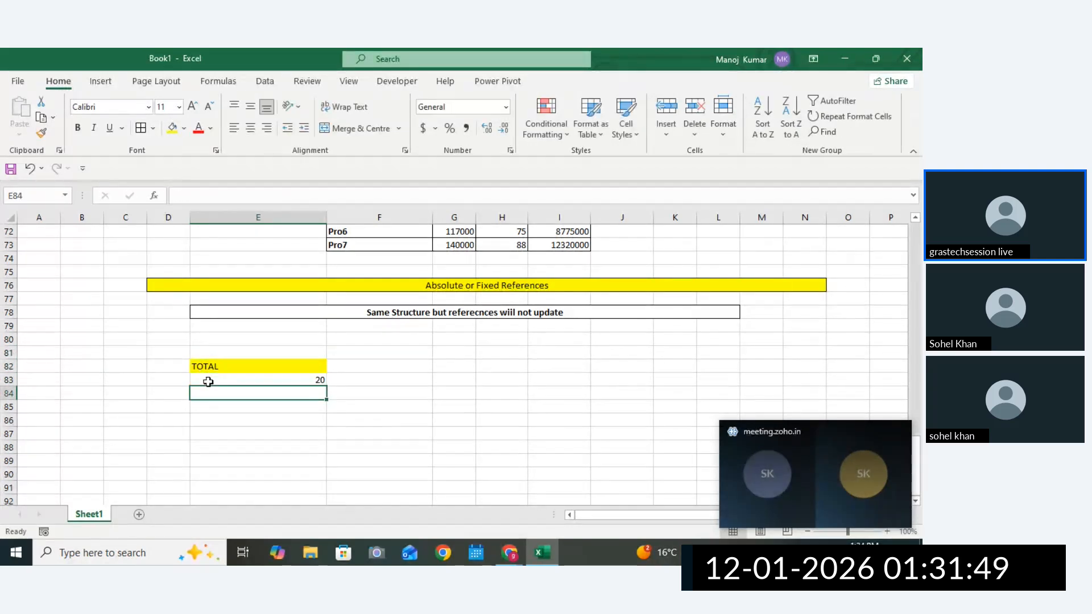
{"action": "type", "text": "30"}
{"action": "key", "text": "Return"}
Add borders to the TOTAL heading in E82 and to the values in E83:E84.
{"action": "left_click_drag", "start_coordinate": [212, 380], "coordinate": [227, 398]}
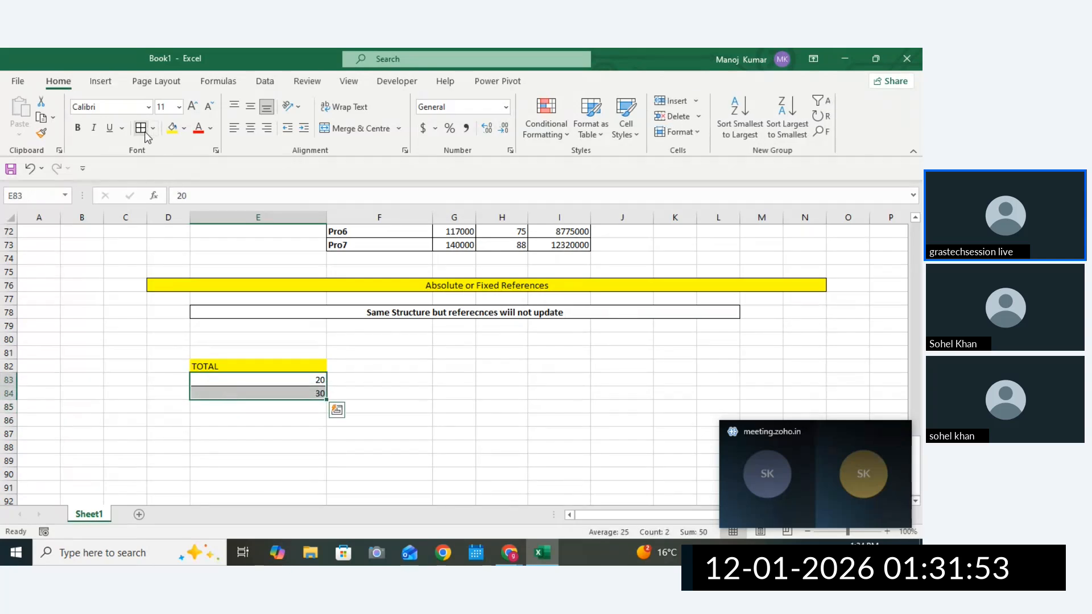
{"action": "left_click", "coordinate": [353, 405]}
{"action": "left_click", "coordinate": [317, 370]}
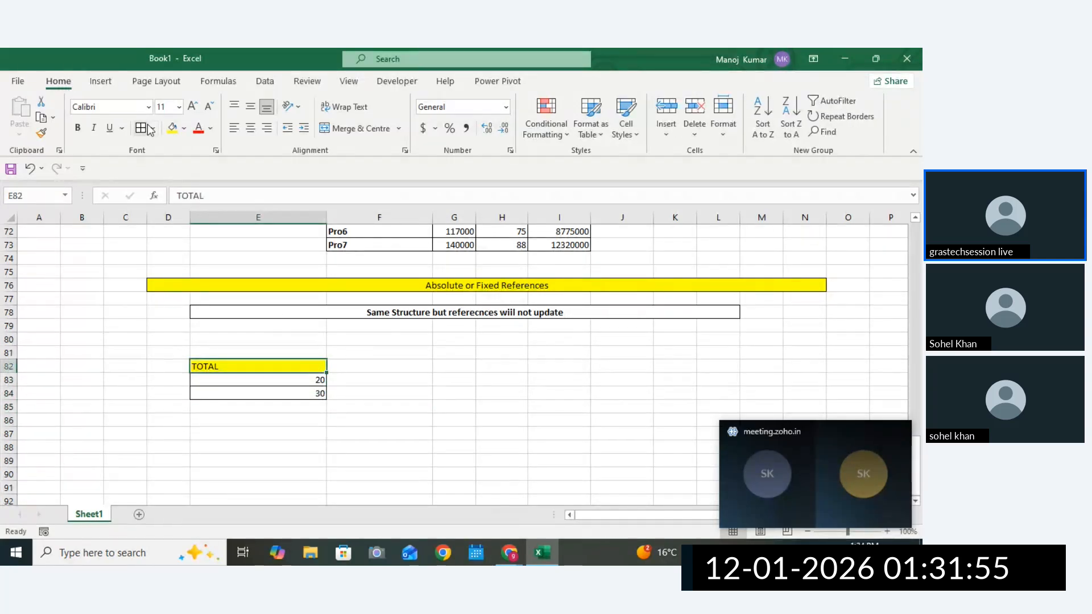
Copy the TOTAL heading from E82 into cell I82.
{"action": "left_click", "coordinate": [562, 365]}
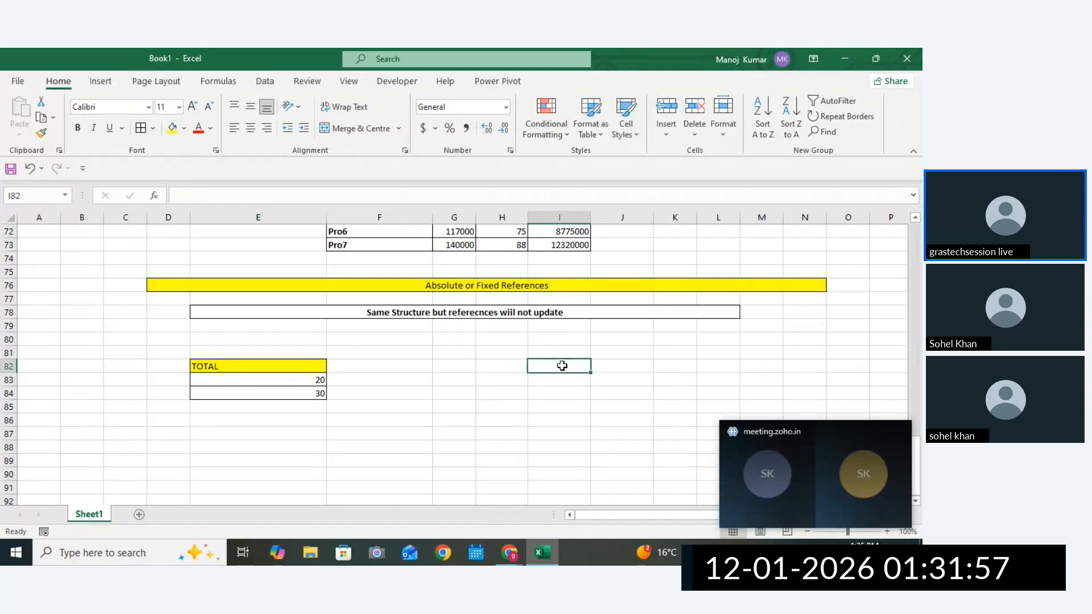
{"action": "left_click", "coordinate": [301, 372]}
{"action": "key", "text": "ctrl+c"}
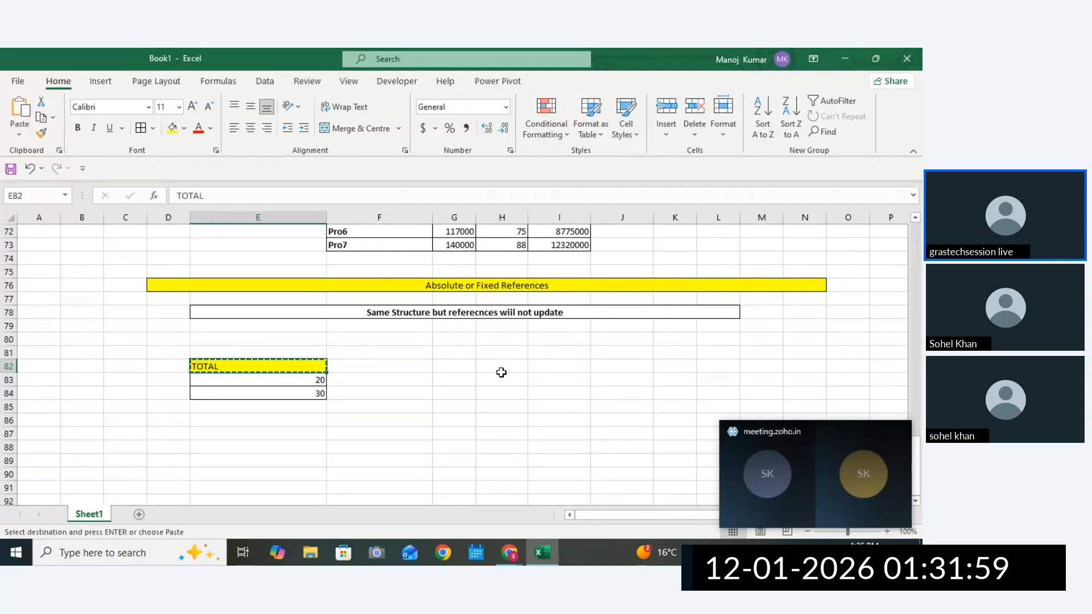
{"action": "left_click", "coordinate": [538, 372]}
{"action": "key", "text": "ctrl+v"}
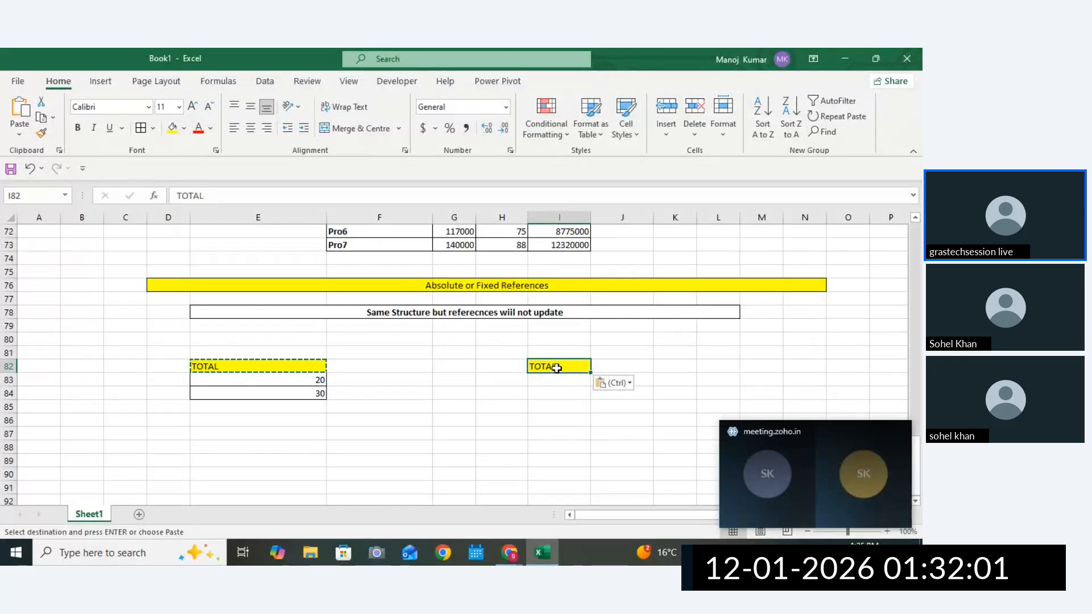
{"action": "double_click", "coordinate": [554, 379]}
{"action": "left_click", "coordinate": [311, 382]}
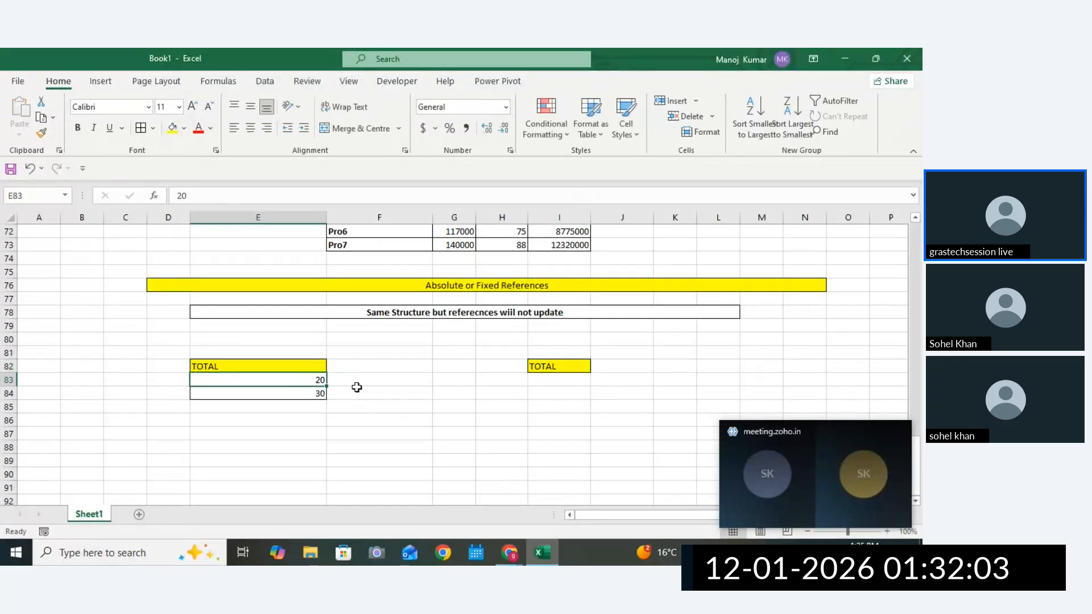
Enter the formula =E83 in cell I83 to reference the first value in the TOTAL column.
{"action": "double_click", "coordinate": [532, 382]}
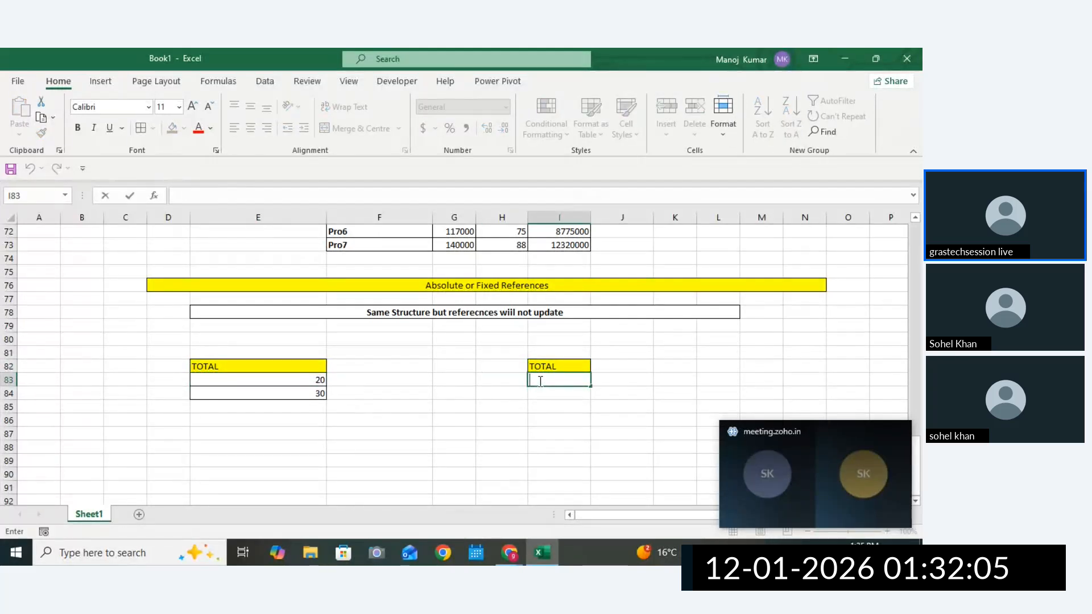
{"action": "type", "text": "="}
{"action": "left_click", "coordinate": [306, 381]}
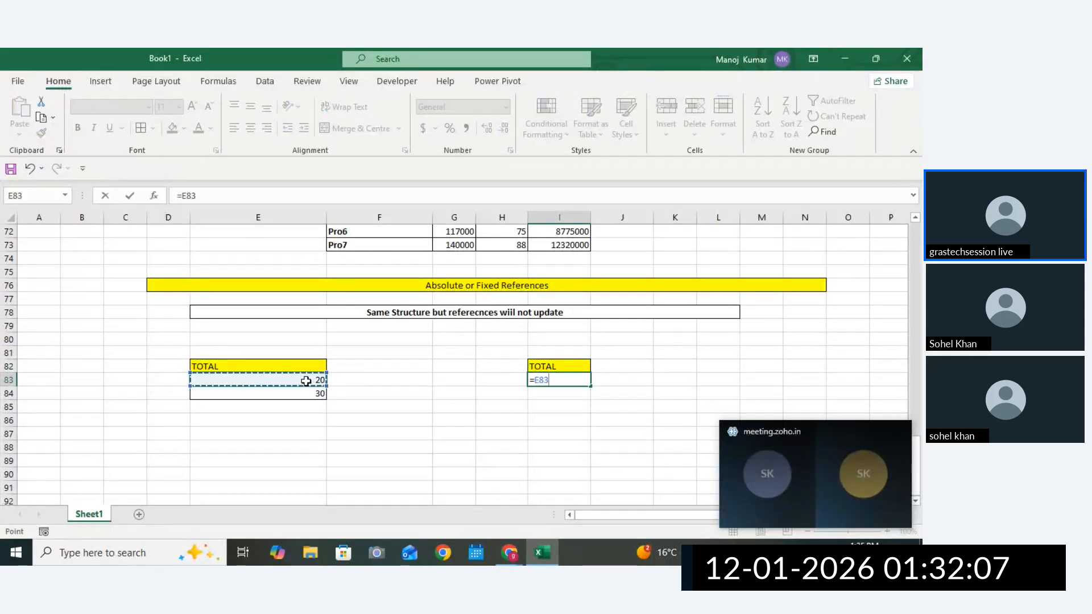
{"action": "key", "text": "Return"}
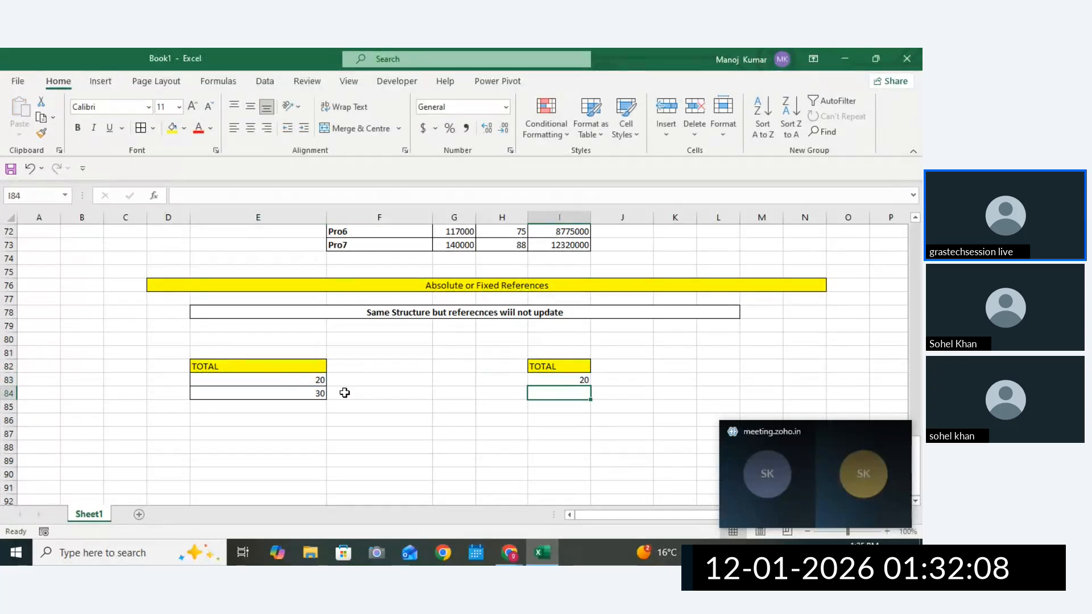
{"action": "left_click", "coordinate": [550, 381]}
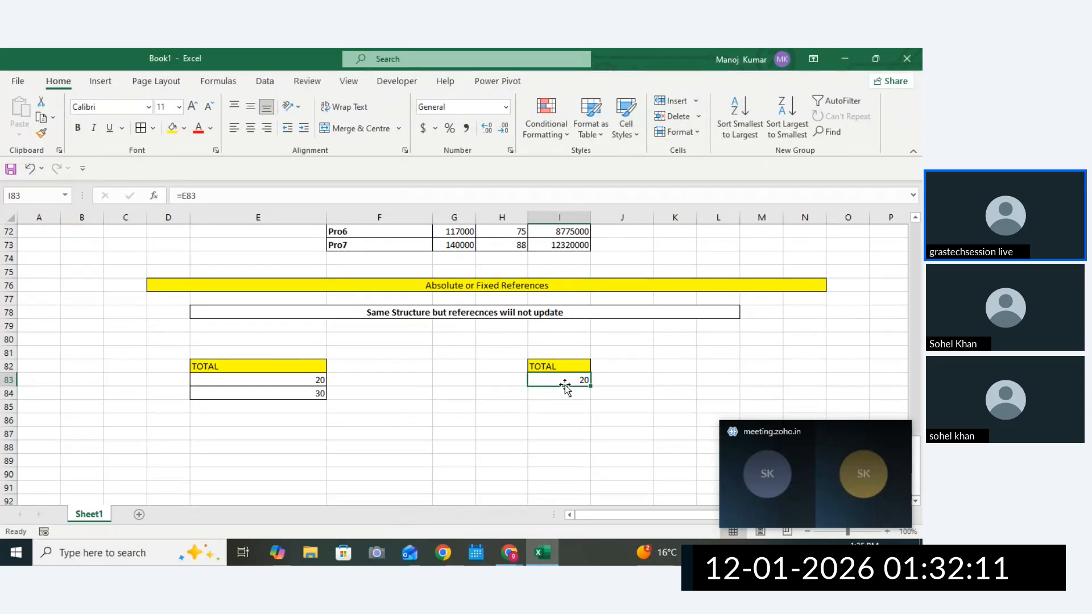
{"action": "left_click", "coordinate": [561, 394]}
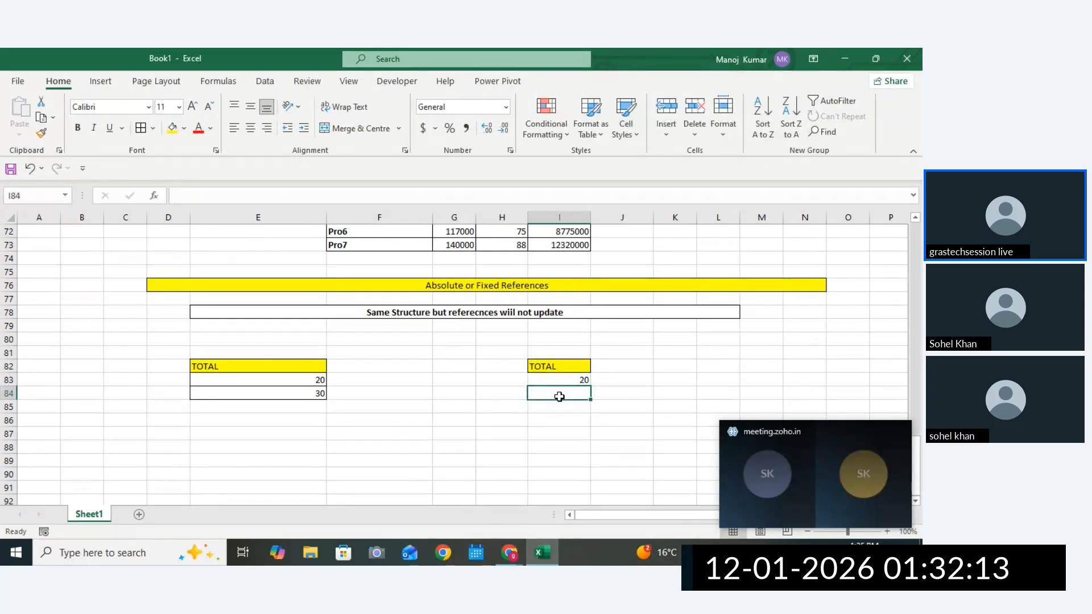
Fill the formula in I83 down to I84 and clear I84 again.
{"action": "double_click", "coordinate": [572, 381]}
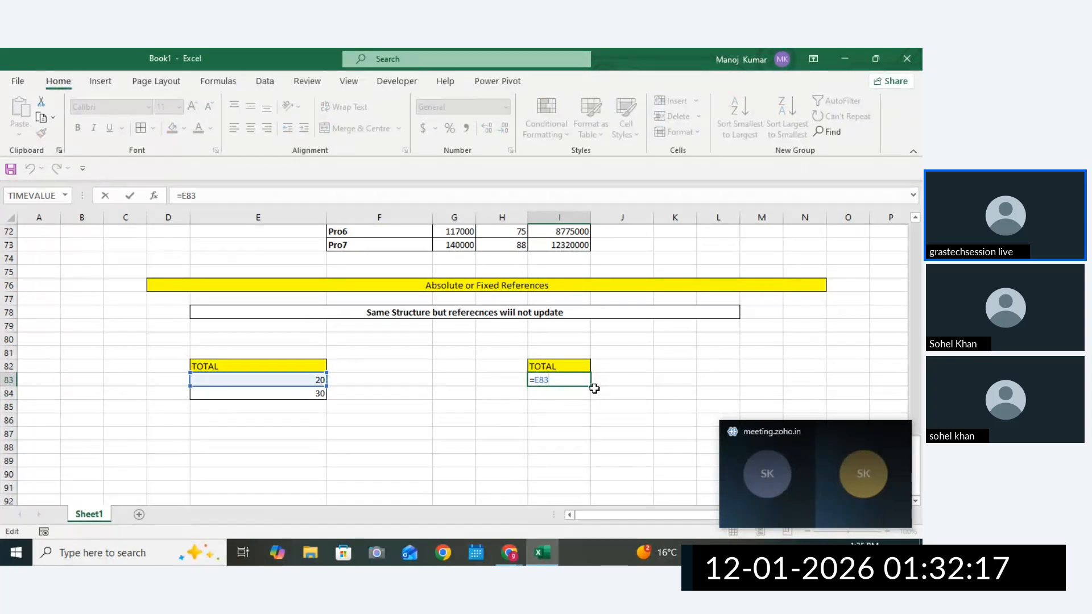
{"action": "left_click_drag", "start_coordinate": [593, 388], "coordinate": [591, 400]}
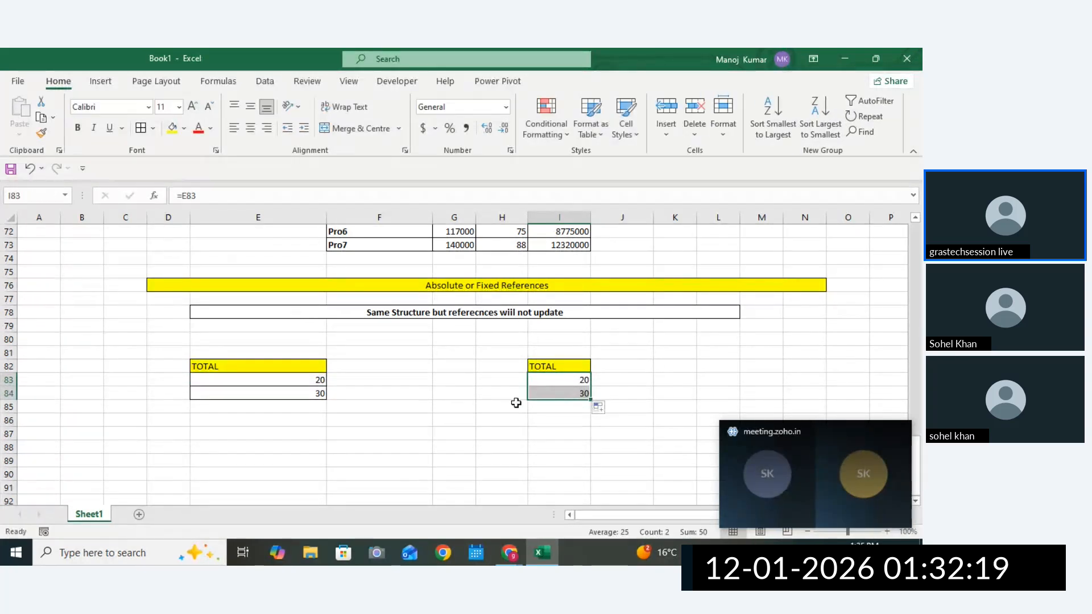
{"action": "left_click", "coordinate": [319, 394]}
{"action": "left_click", "coordinate": [569, 393]}
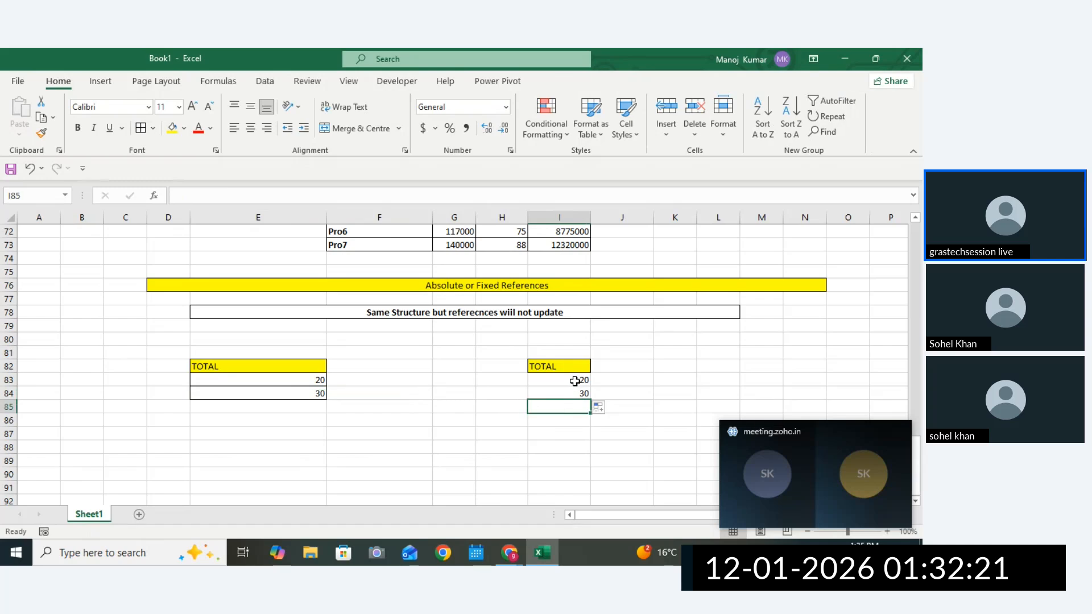
{"action": "left_click", "coordinate": [574, 380]}
{"action": "left_click", "coordinate": [572, 394]}
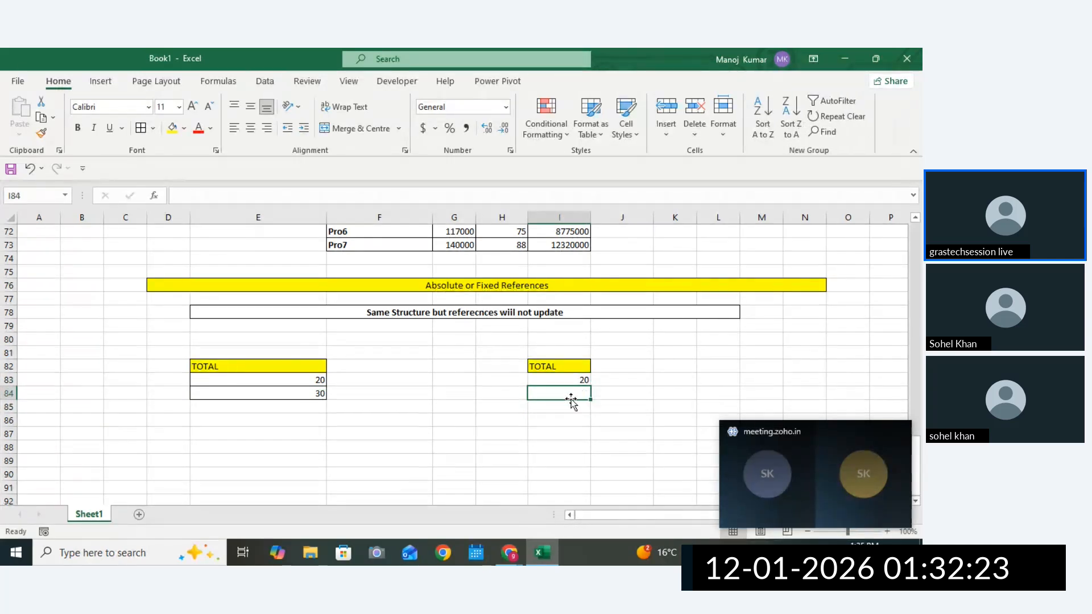
Copy the formula from I83 and paste it into I84.
{"action": "left_click", "coordinate": [568, 380]}
{"action": "key", "text": "ctrl+c"}
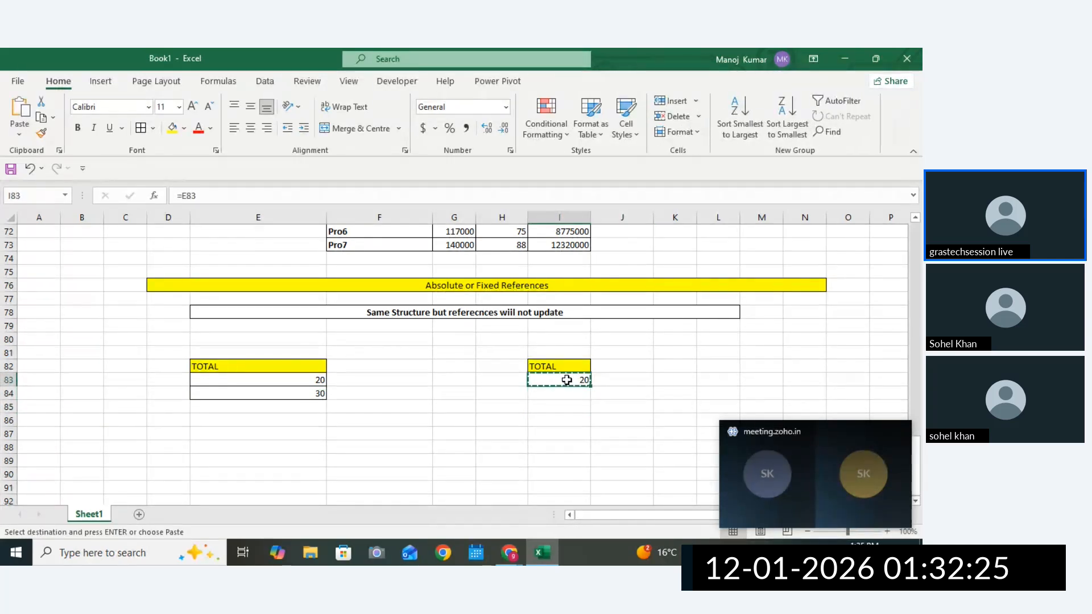
{"action": "left_click", "coordinate": [565, 393]}
{"action": "key", "text": "ctrl+v"}
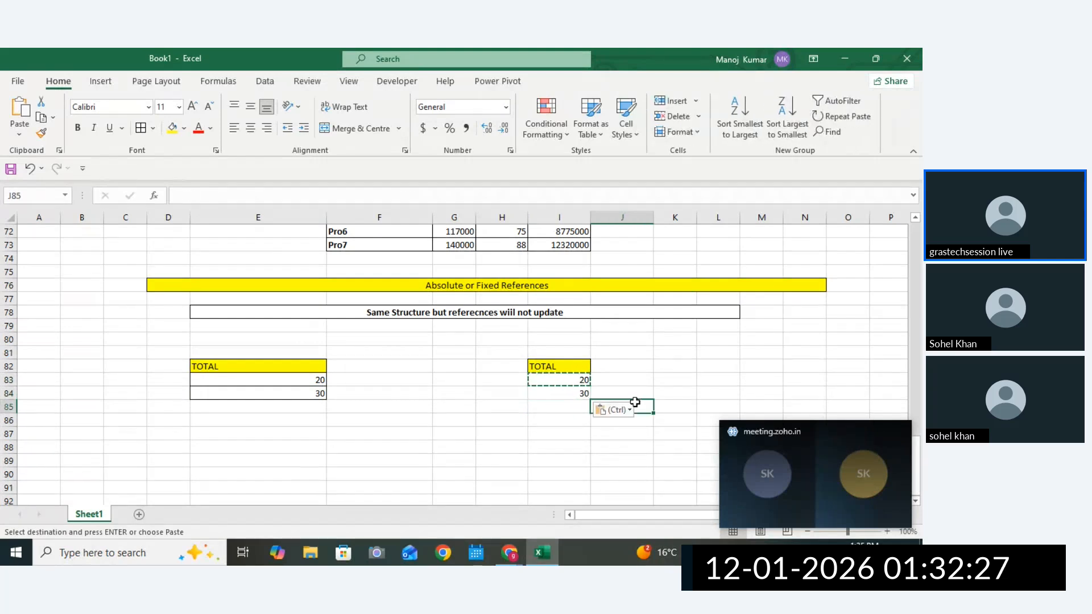
Inspect the pasted reference in I84, cancel the edit and clear the cell.
{"action": "double_click", "coordinate": [566, 393]}
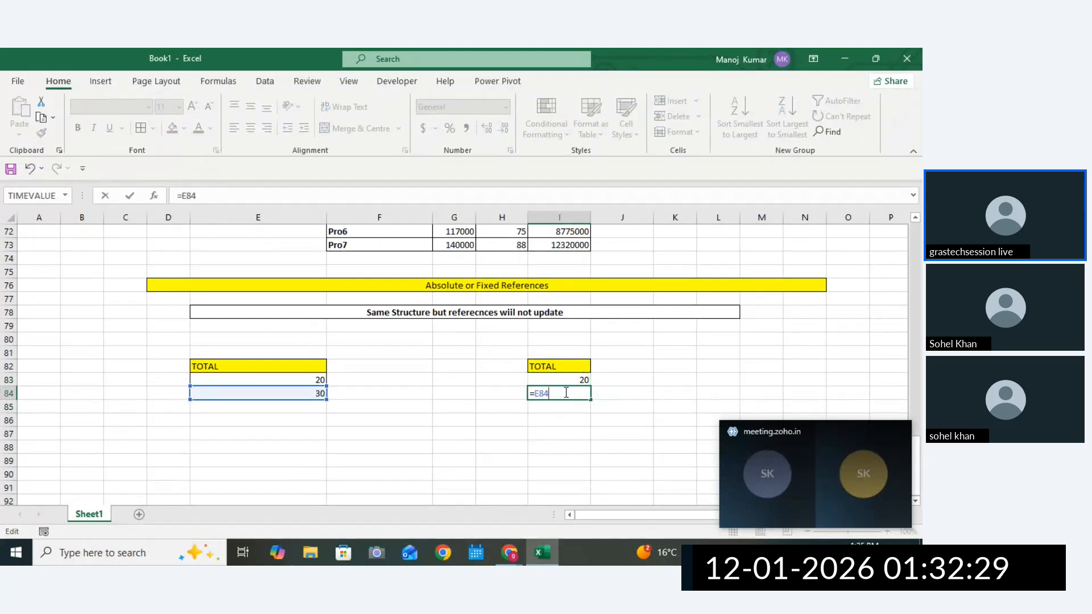
{"action": "left_click_drag", "start_coordinate": [566, 393], "coordinate": [534, 393]}
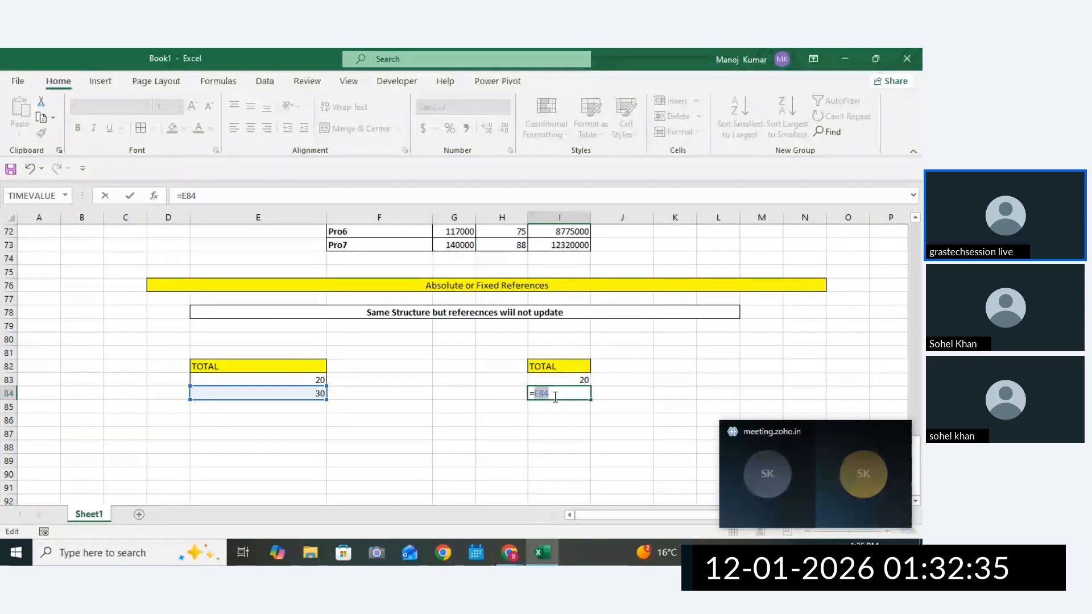
{"action": "key", "text": "BackSpace"}
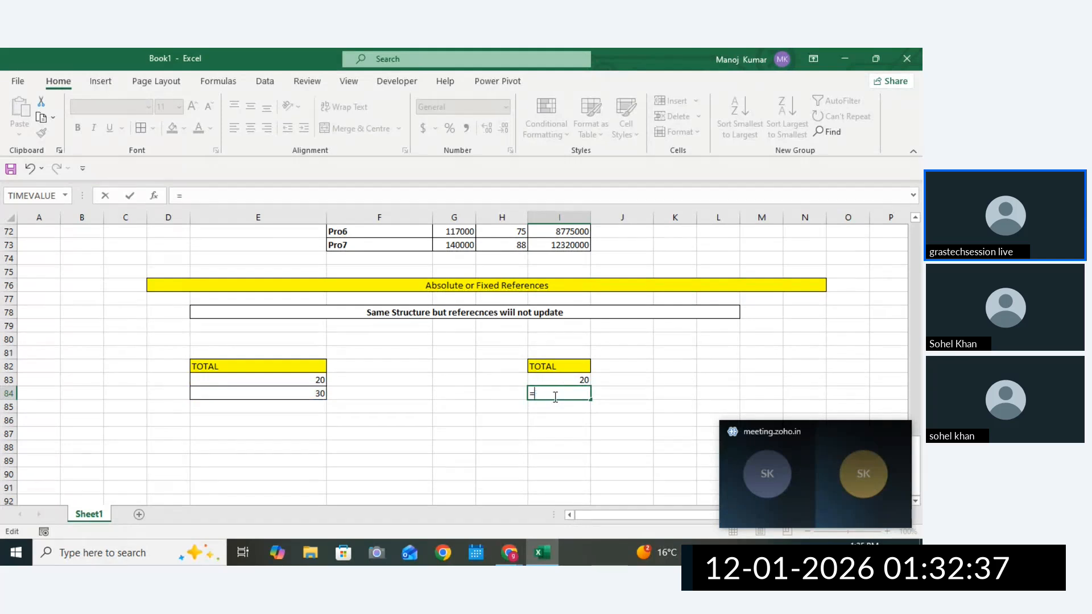
{"action": "left_click", "coordinate": [666, 405]}
{"action": "key", "text": "BackSpace"}
{"action": "key", "text": "BackSpace"}
{"action": "key", "text": "BackSpace"}
{"action": "key", "text": "BackSpace"}
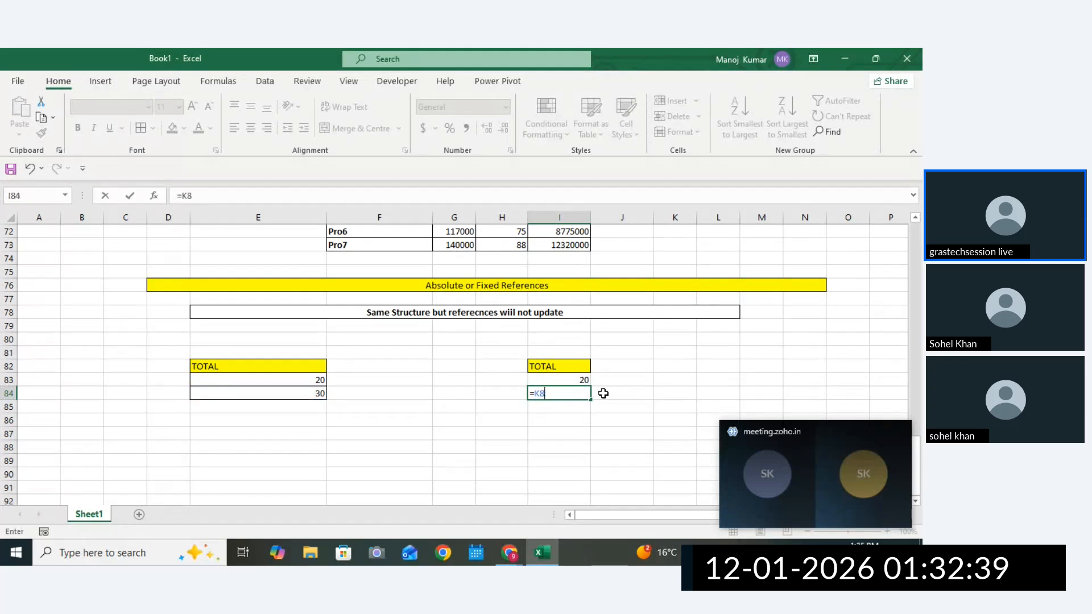
{"action": "key", "text": "Escape"}
{"action": "left_click", "coordinate": [600, 429]}
{"action": "left_click", "coordinate": [561, 392]}
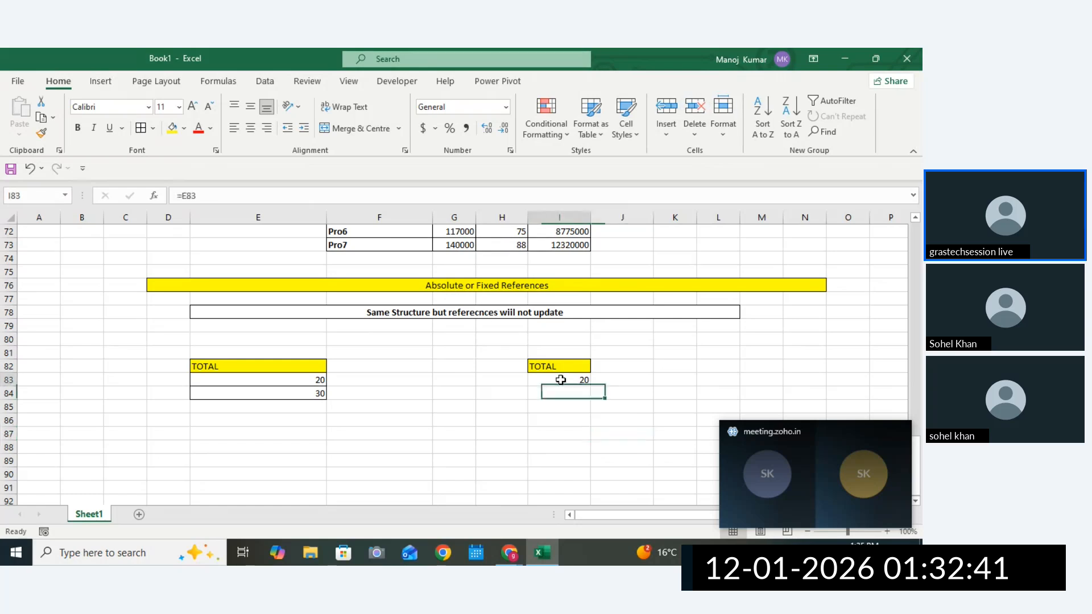
{"action": "left_click", "coordinate": [275, 380]}
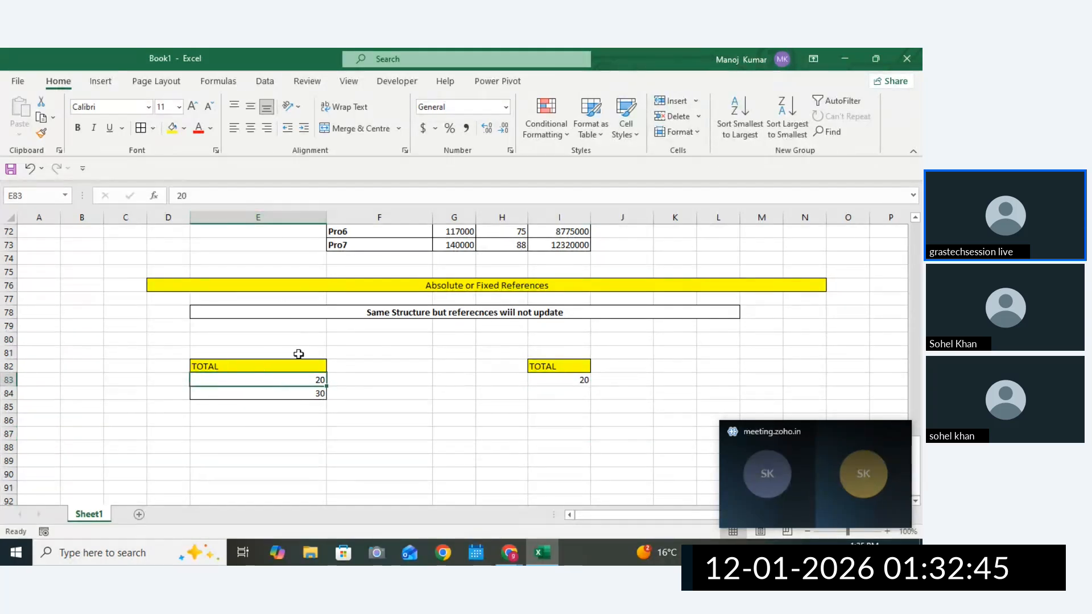
{"action": "left_click", "coordinate": [546, 381]}
{"action": "type", "text": "=E83"}
{"action": "key", "text": "ctrl+Return"}
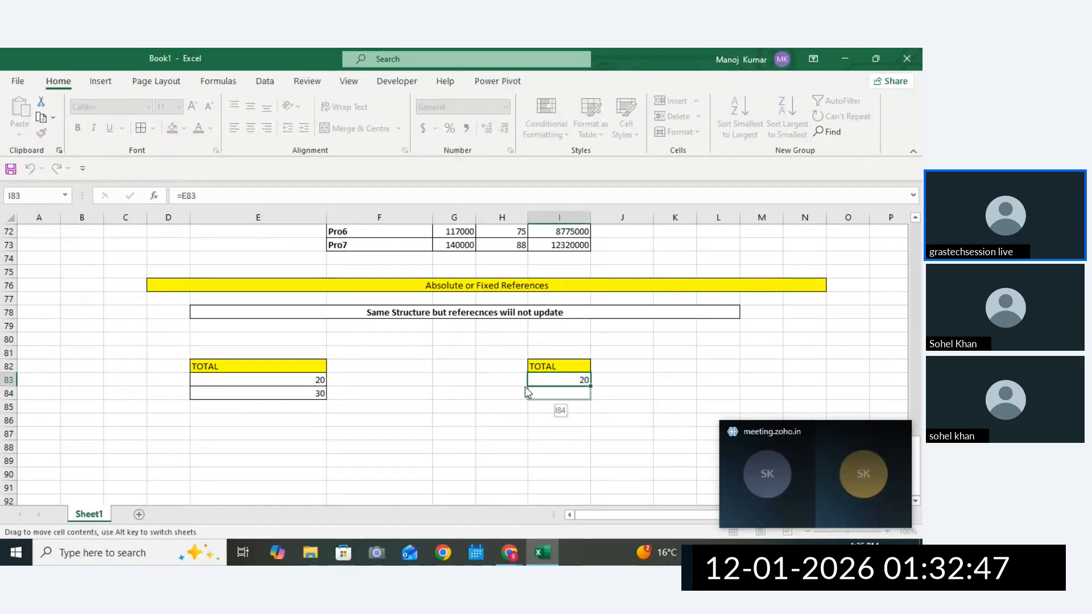
{"action": "mouse_move", "coordinate": [548, 387]}
{"action": "left_mouse_down"}
{"action": "mouse_move", "coordinate": [496, 401]}
{"action": "mouse_move", "coordinate": [549, 381]}
{"action": "mouse_move", "coordinate": [528, 380]}
{"action": "left_mouse_up"}
Change the formula in I83 to the absolute reference =$E$83.
{"action": "double_click", "coordinate": [567, 380]}
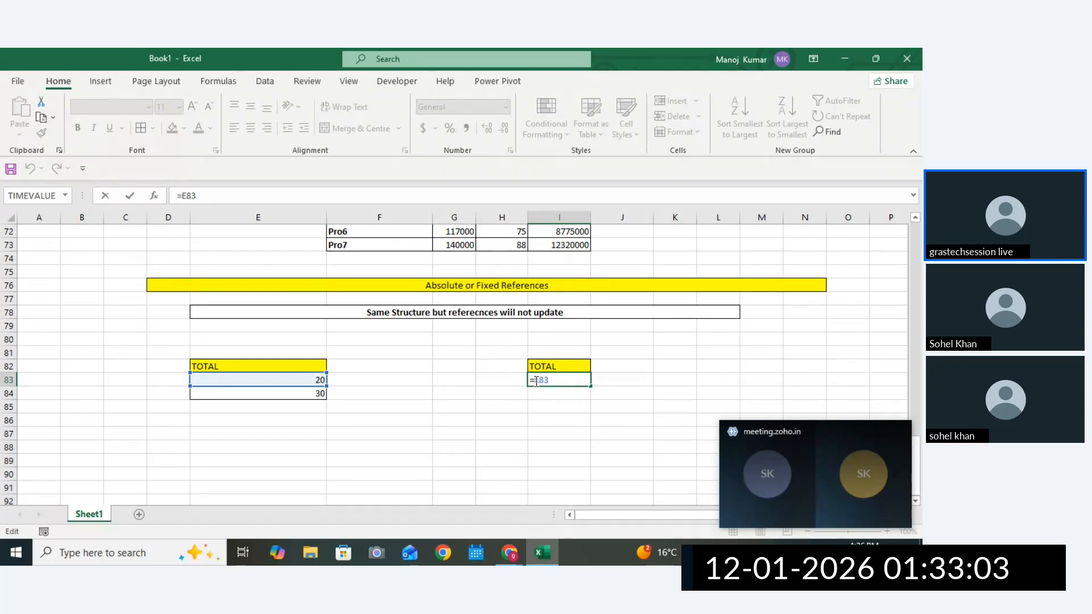
{"action": "type", "text": "$E"}
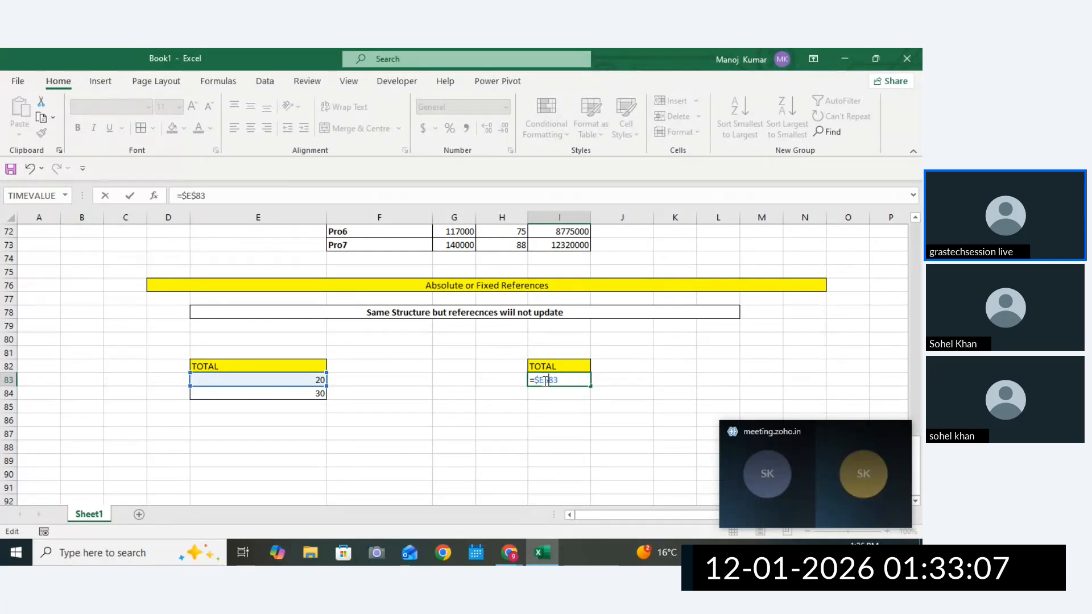
{"action": "type", "text": "$"}
{"action": "left_click", "coordinate": [573, 380]}
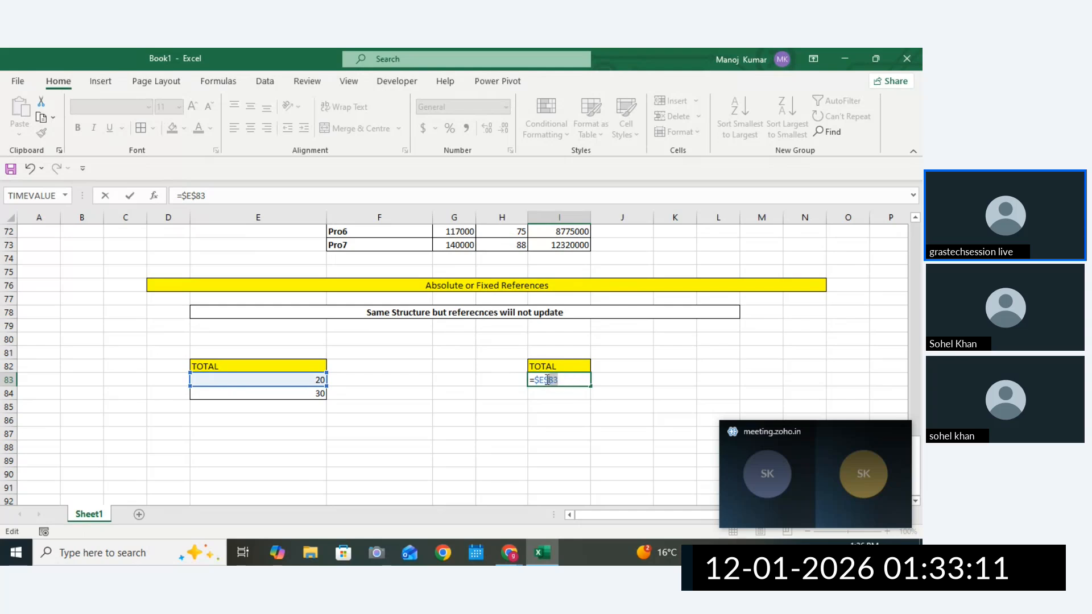
{"action": "key", "text": "Down"}
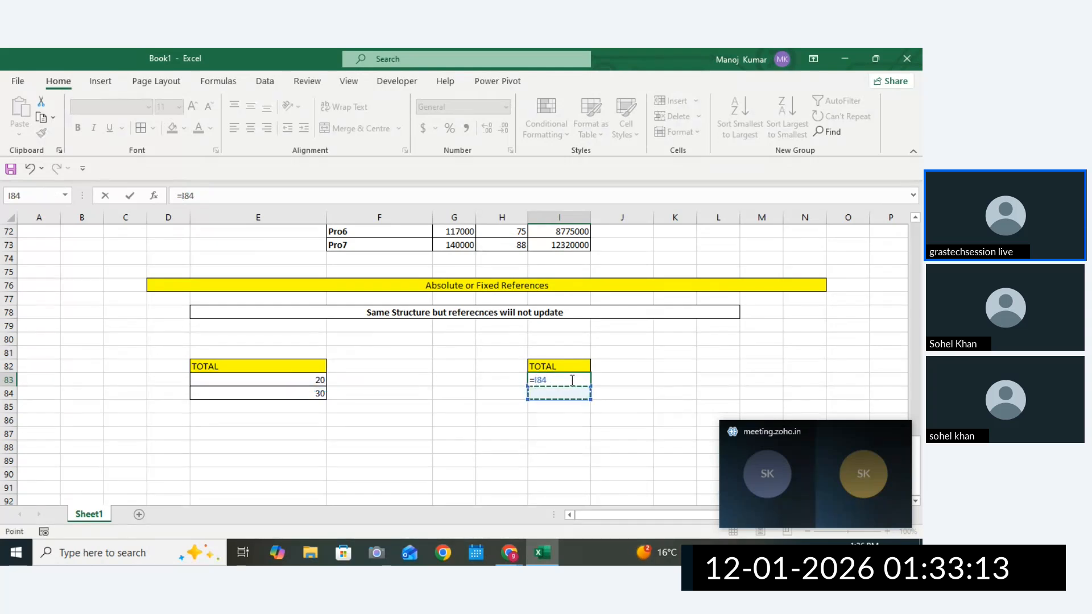
{"action": "key", "text": "ctrl+z"}
{"action": "left_click_drag", "start_coordinate": [572, 380], "coordinate": [537, 381]}
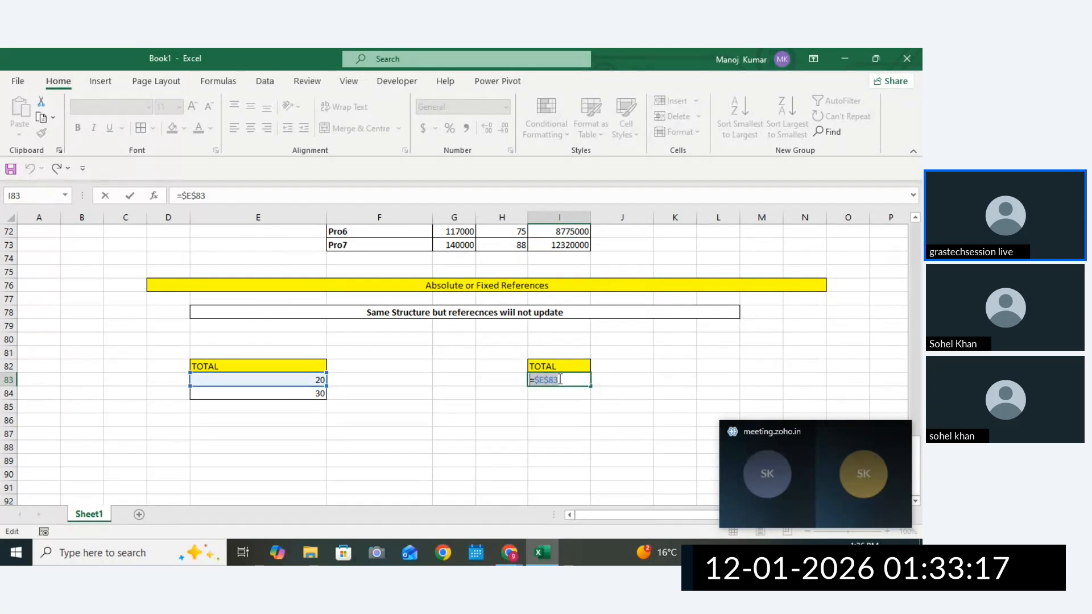
{"action": "key", "text": "Return"}
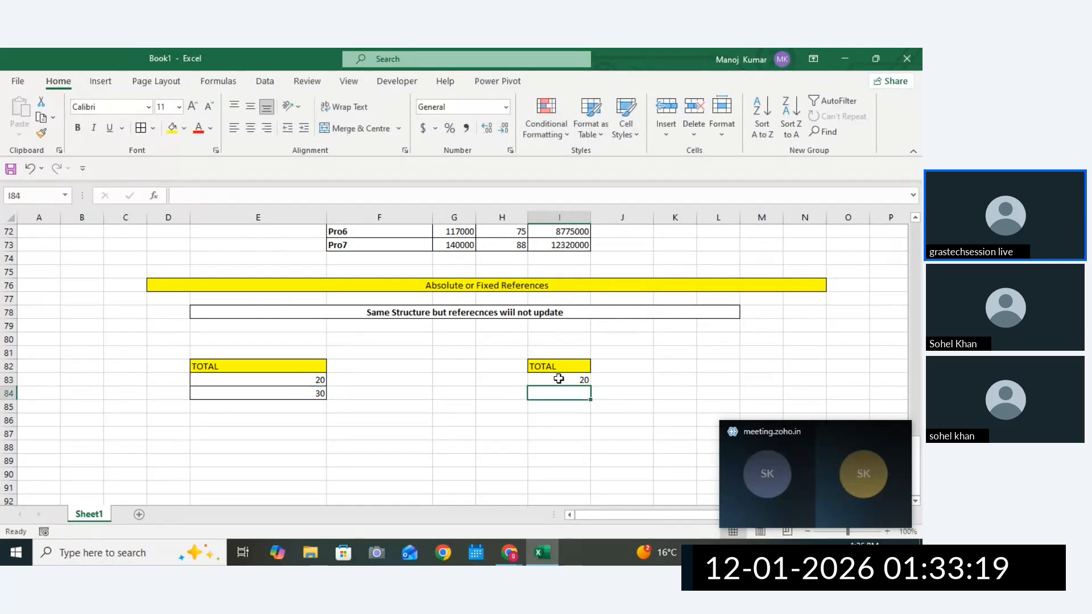
{"action": "left_click", "coordinate": [556, 379]}
{"action": "double_click", "coordinate": [556, 379]}
{"action": "left_click", "coordinate": [420, 420]}
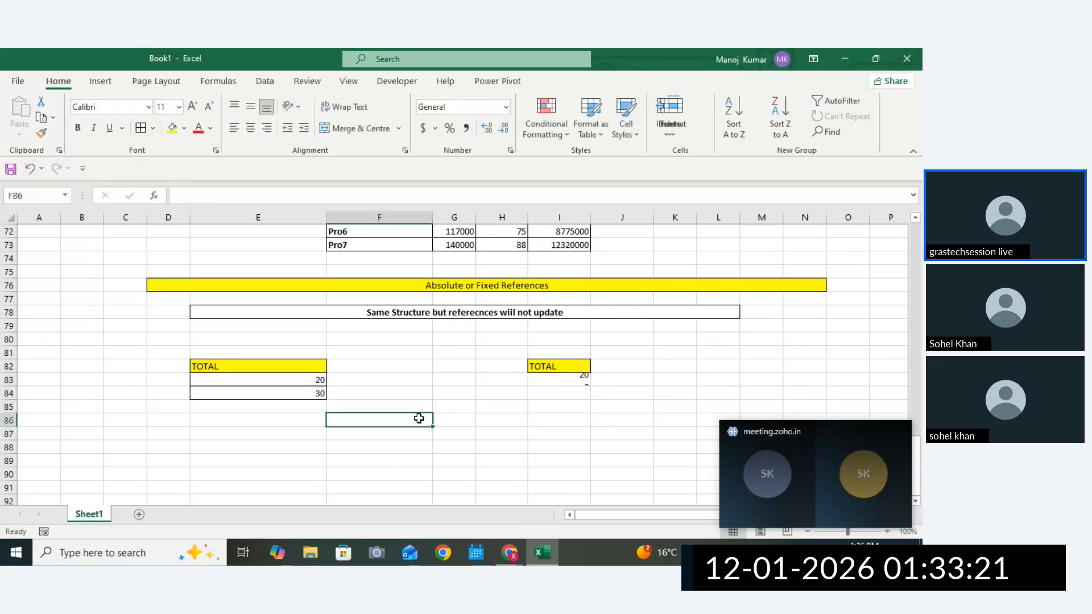
Enter the relative reference formula =E83 in cell F88.
{"action": "left_click", "coordinate": [333, 449]}
{"action": "type", "text": "="}
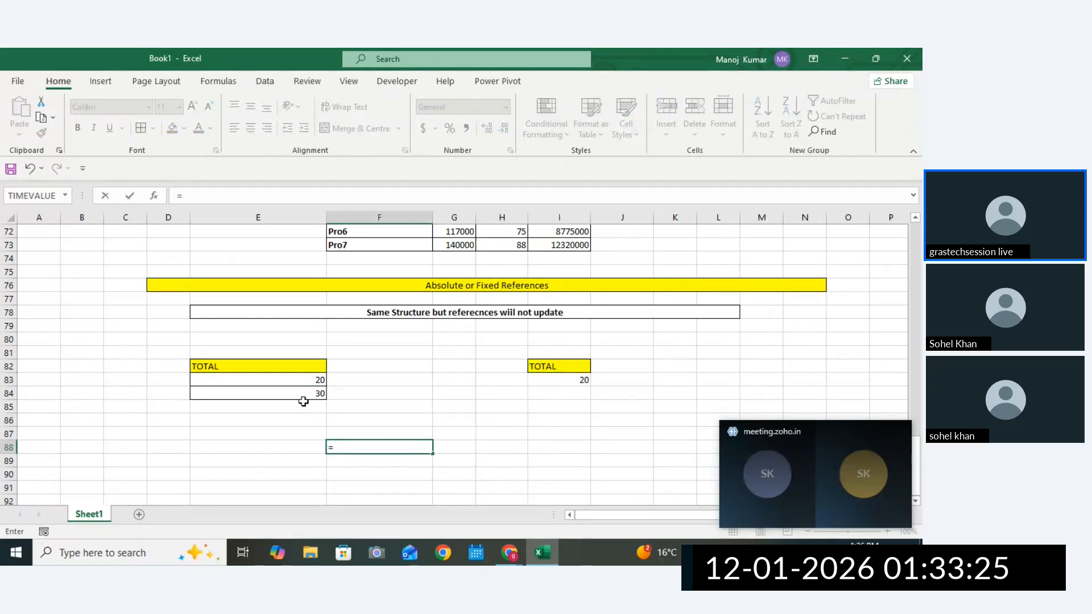
{"action": "left_click", "coordinate": [303, 380]}
{"action": "type", "text": "\\"}
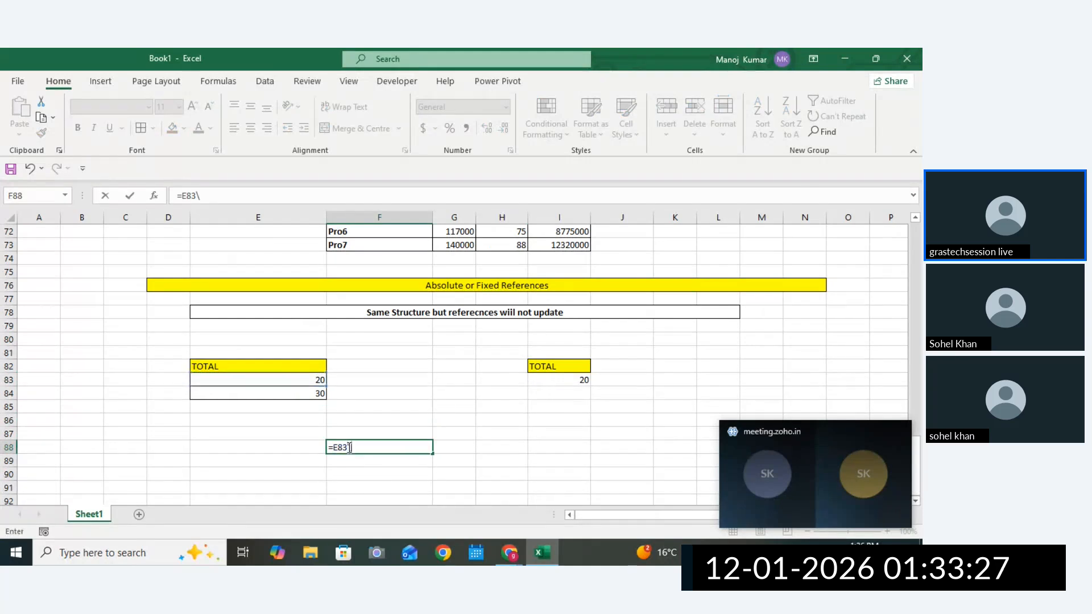
{"action": "key", "text": "BackSpace"}
{"action": "key", "text": "Return"}
{"action": "left_click", "coordinate": [348, 448]}
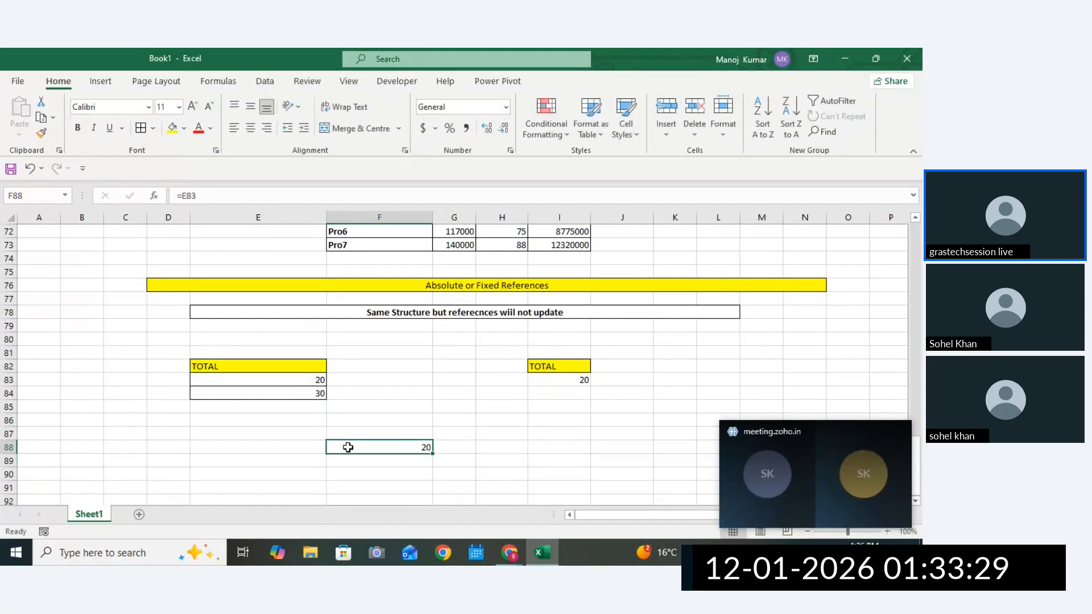
Copy the formula from F88 into F90 and open the pasted formula to inspect its reference.
{"action": "key", "text": "ctrl+c"}
{"action": "left_click", "coordinate": [350, 474]}
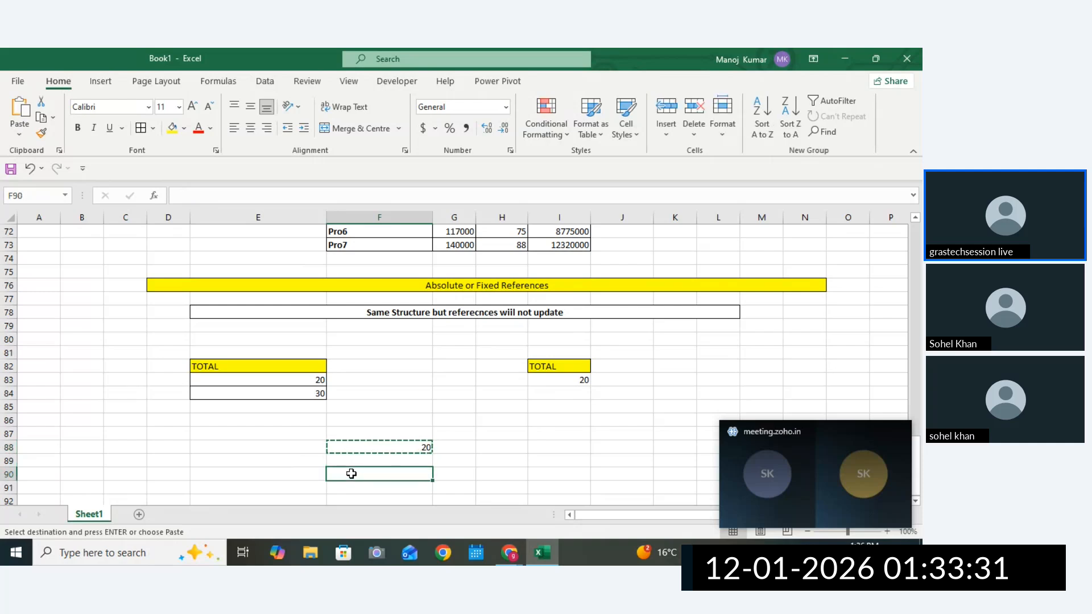
{"action": "key", "text": "ctrl+v"}
{"action": "double_click", "coordinate": [389, 477]}
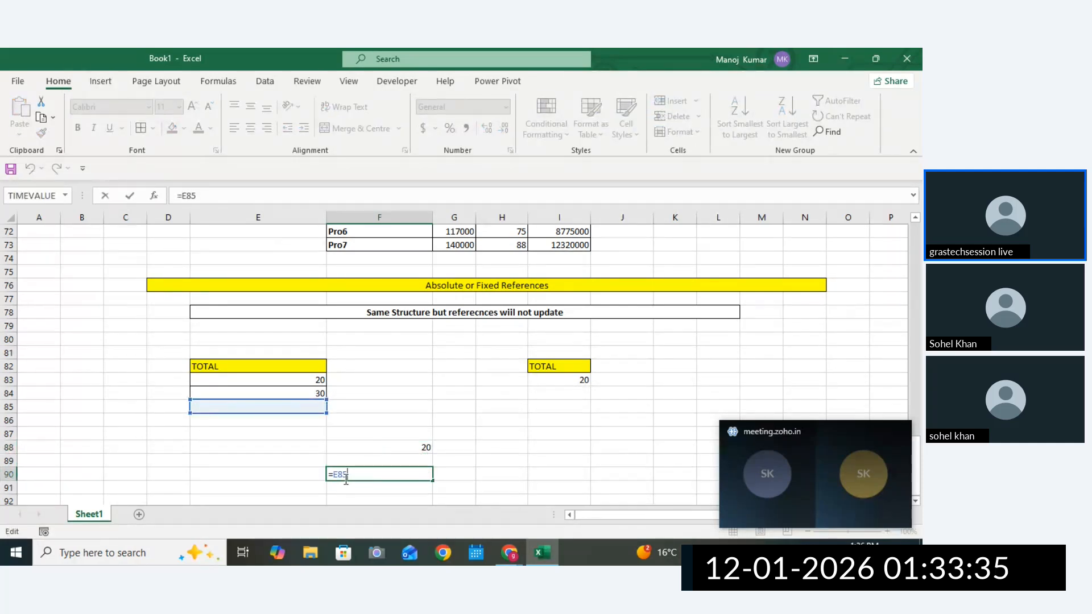
Clear the pasted formula from F90.
{"action": "left_click_drag", "start_coordinate": [347, 479], "coordinate": [313, 473]}
{"action": "key", "text": "BackSpace"}
{"action": "left_click", "coordinate": [487, 473]}
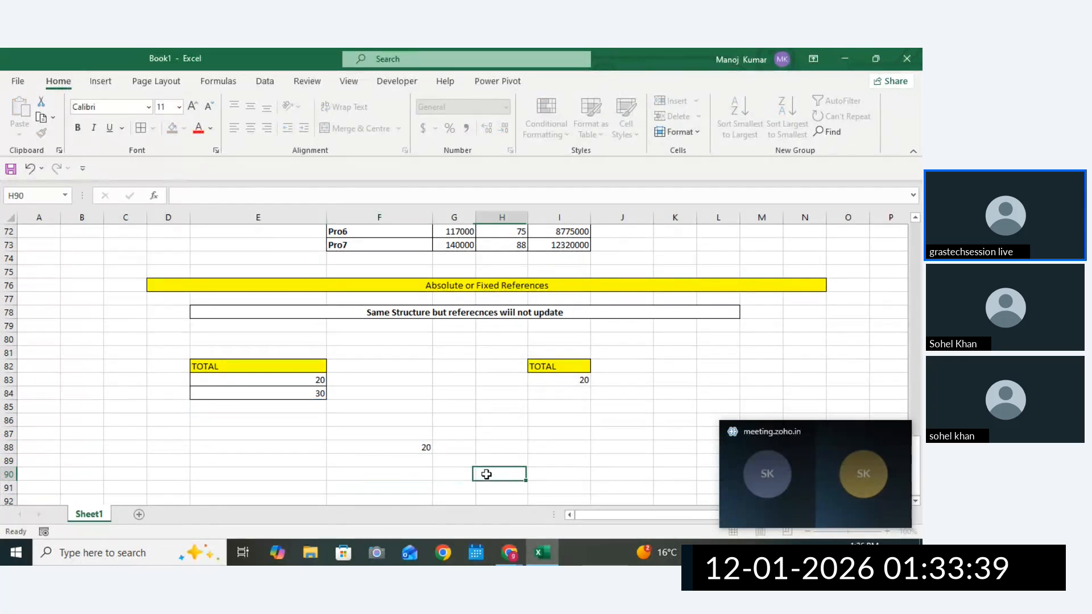
Change the formula in F88 to the absolute reference =$E$83.
{"action": "double_click", "coordinate": [392, 447]}
{"action": "left_click_drag", "start_coordinate": [390, 452], "coordinate": [332, 448]}
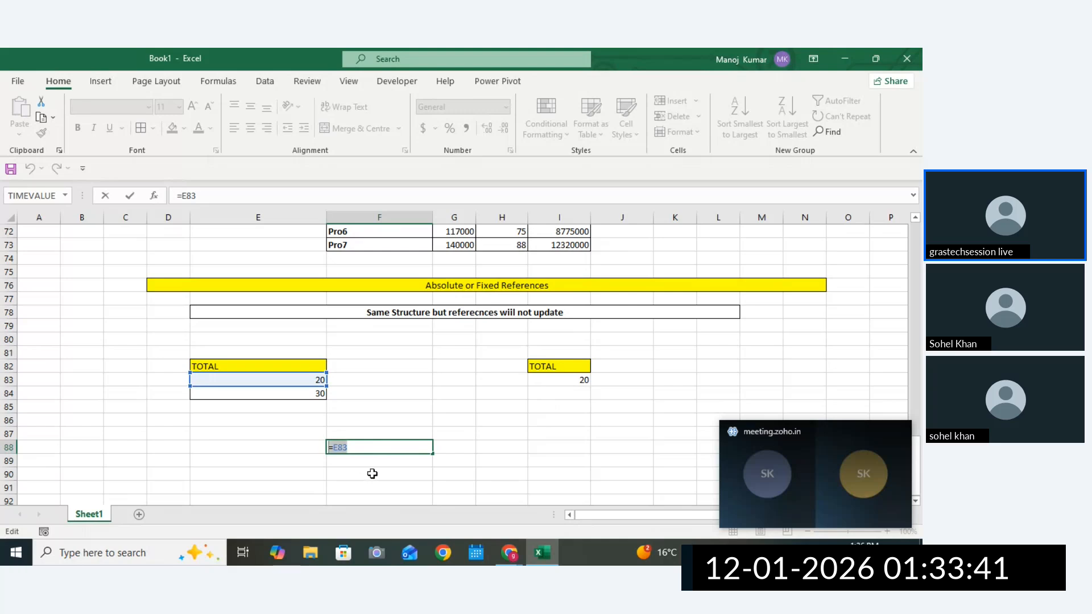
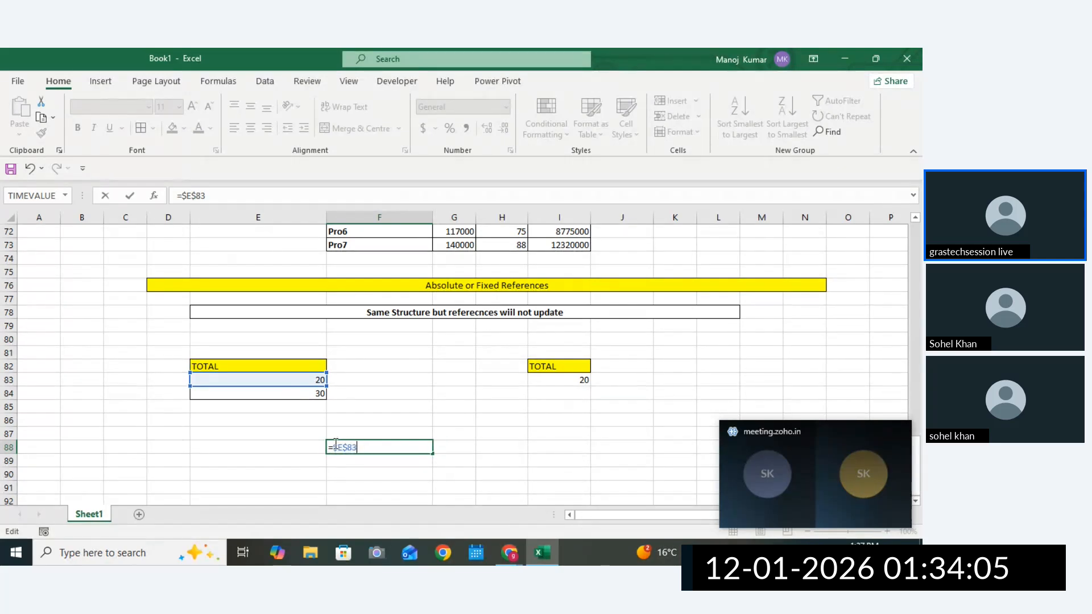
{"action": "left_click_drag", "start_coordinate": [364, 449], "coordinate": [330, 448]}
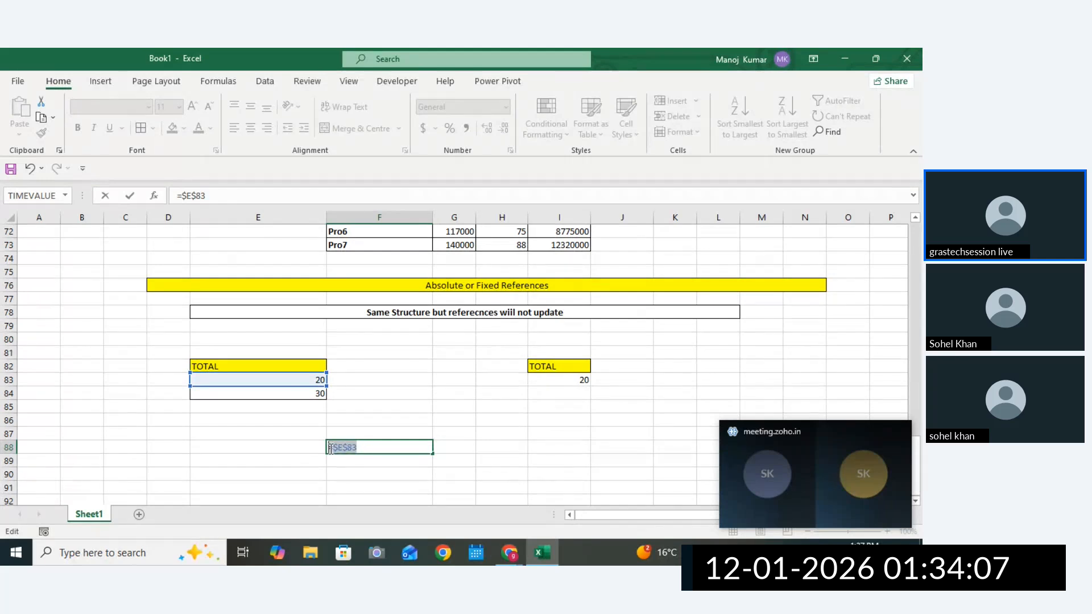
{"action": "left_click", "coordinate": [370, 449]}
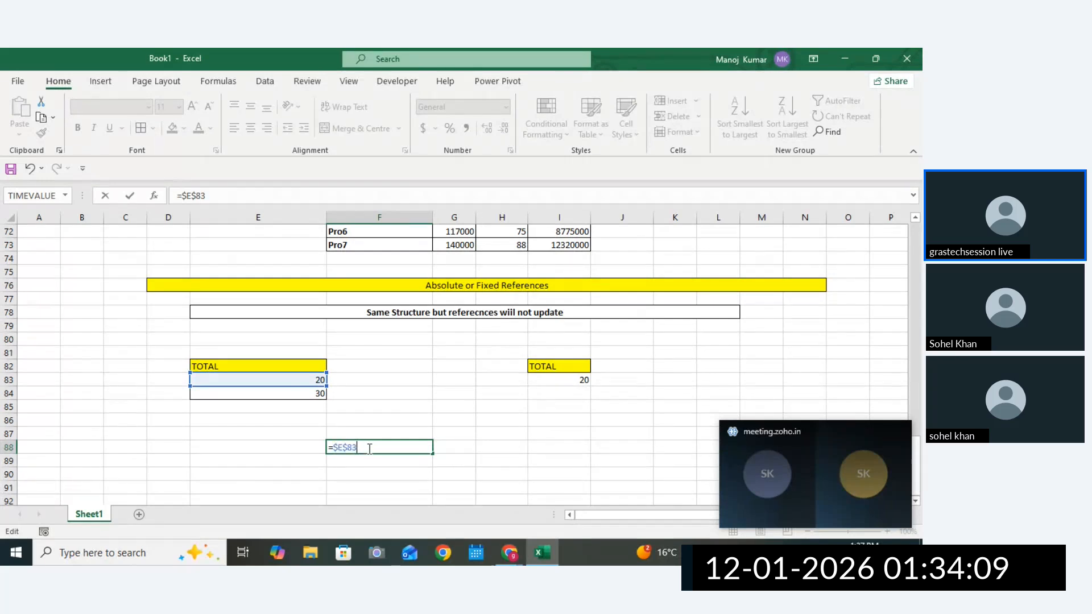
{"action": "key", "text": "Return"}
Copy the absolute reference formula from F88 into H88 and inspect the pasted reference.
{"action": "left_click", "coordinate": [368, 449]}
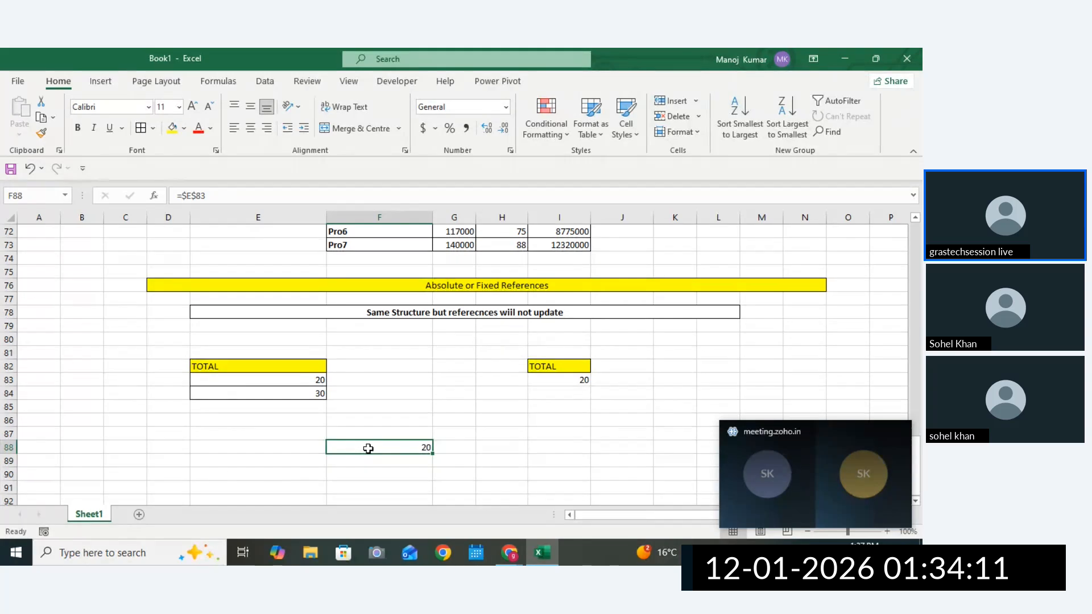
{"action": "key", "text": "ctrl+c"}
{"action": "left_click", "coordinate": [501, 448]}
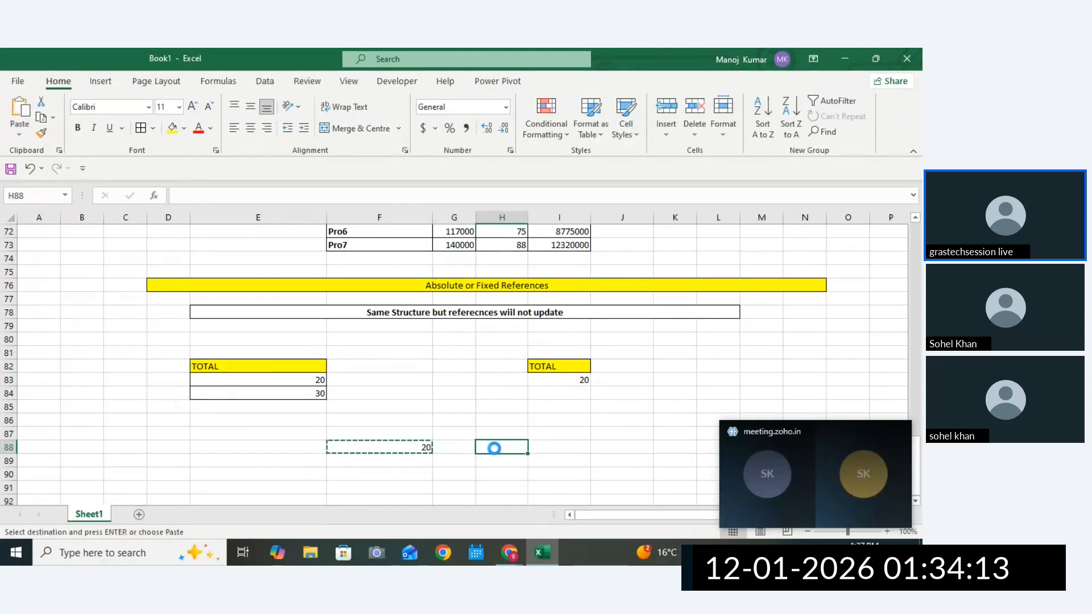
{"action": "key", "text": "ctrl+v"}
{"action": "double_click", "coordinate": [501, 449]}
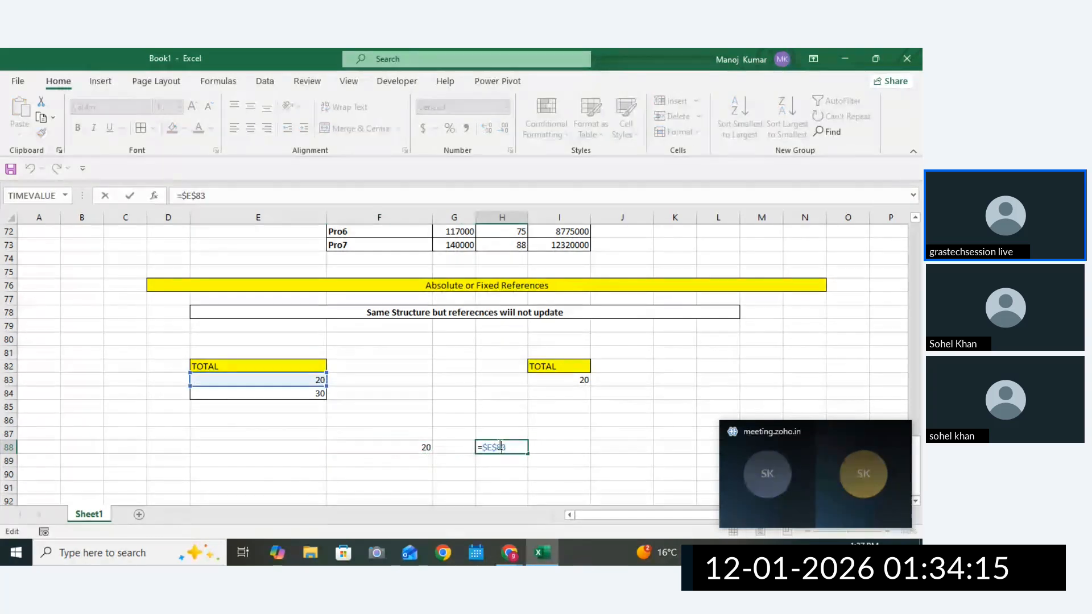
{"action": "key", "text": "Return"}
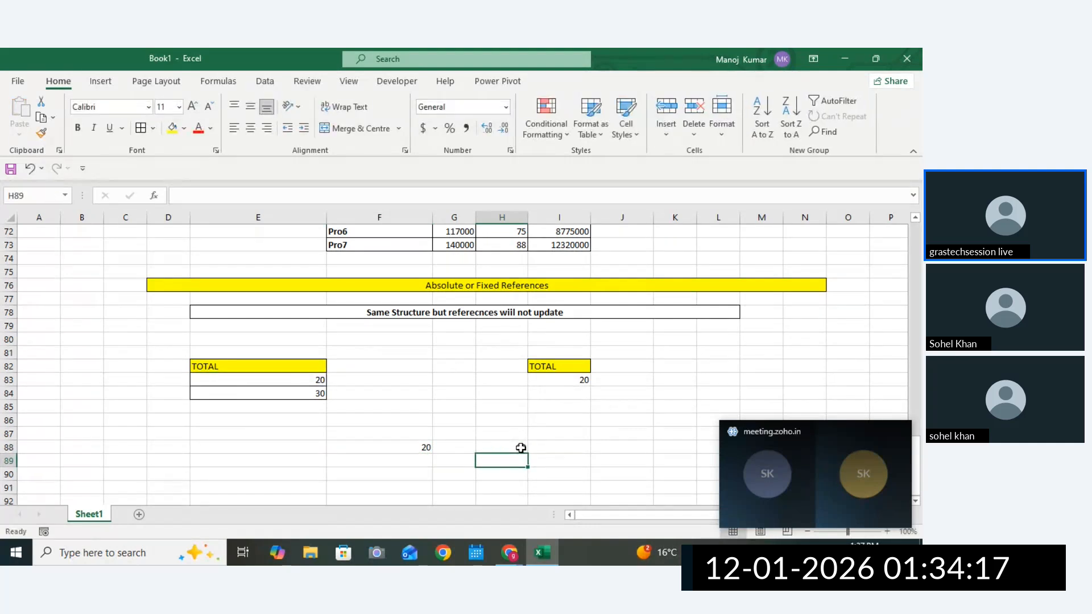
Merge and centre cells F79:I79 below the absolute references statement.
{"action": "left_click", "coordinate": [509, 449]}
{"action": "left_click", "coordinate": [453, 340]}
{"action": "left_click_drag", "start_coordinate": [414, 331], "coordinate": [585, 328]}
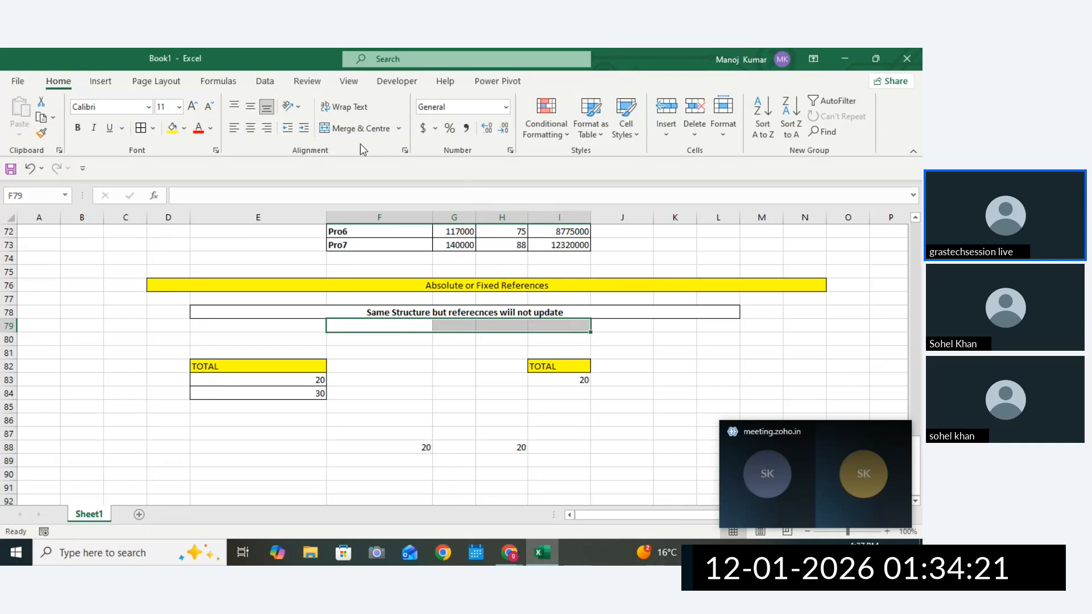
{"action": "left_click", "coordinate": [355, 129]}
Enter the note "By putting dollor Sign" in the merged cell F79 and outline it with a border.
{"action": "double_click", "coordinate": [417, 328]}
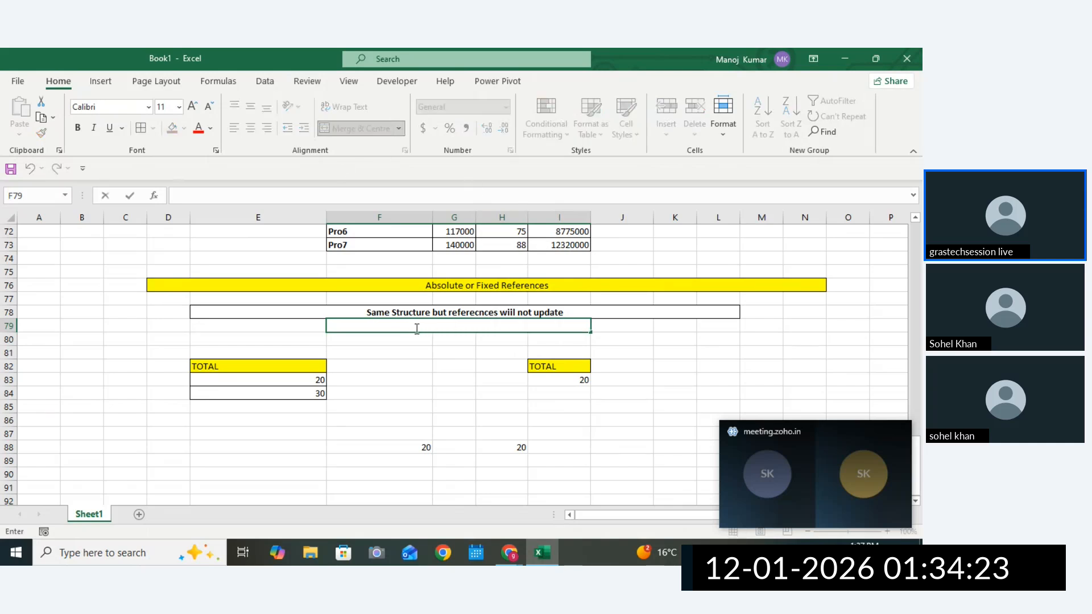
{"action": "type", "text": "BY PUTTING"}
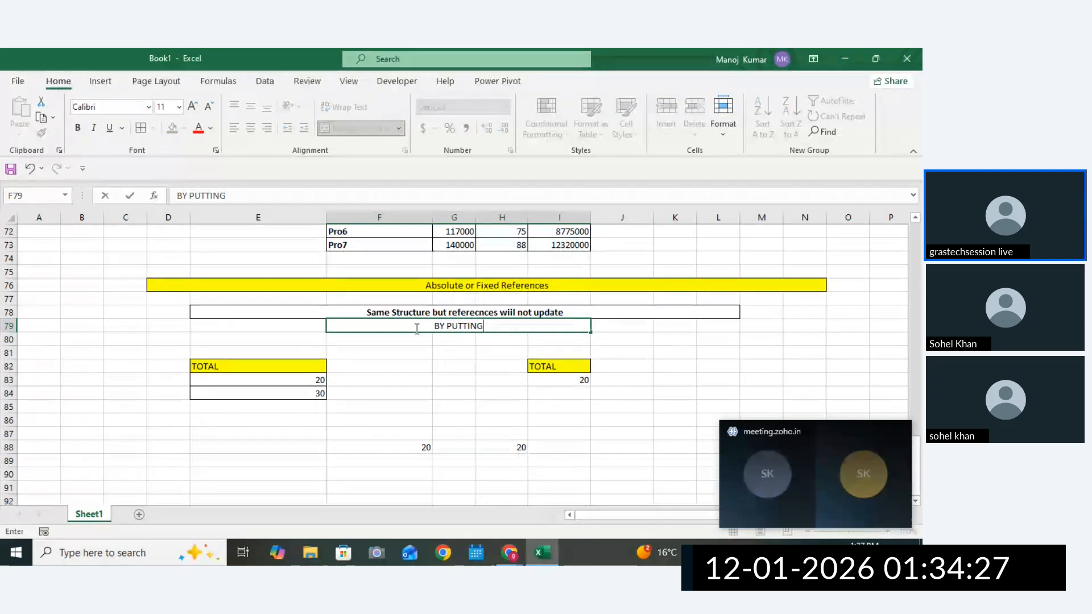
{"action": "key", "text": "BackSpace"}
{"action": "key", "text": "BackSpace"}
{"action": "key", "text": "BackSpace"}
{"action": "key", "text": "BackSpace"}
{"action": "key", "text": "BackSpace"}
{"action": "key", "text": "BackSpace"}
{"action": "key", "text": "BackSpace"}
{"action": "key", "text": "BackSpace"}
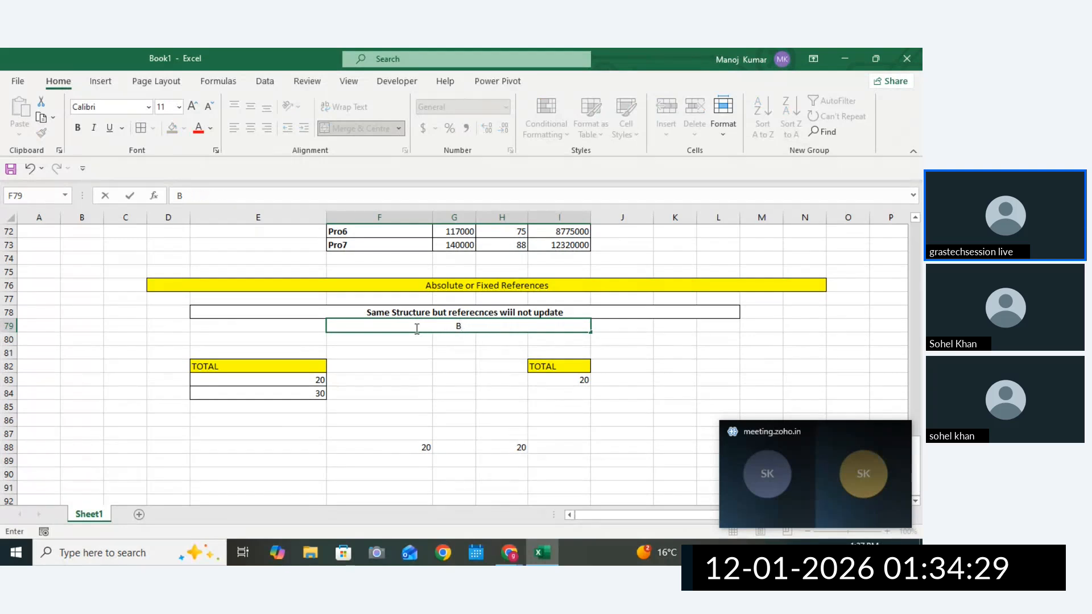
{"action": "type", "text": "y putting "}
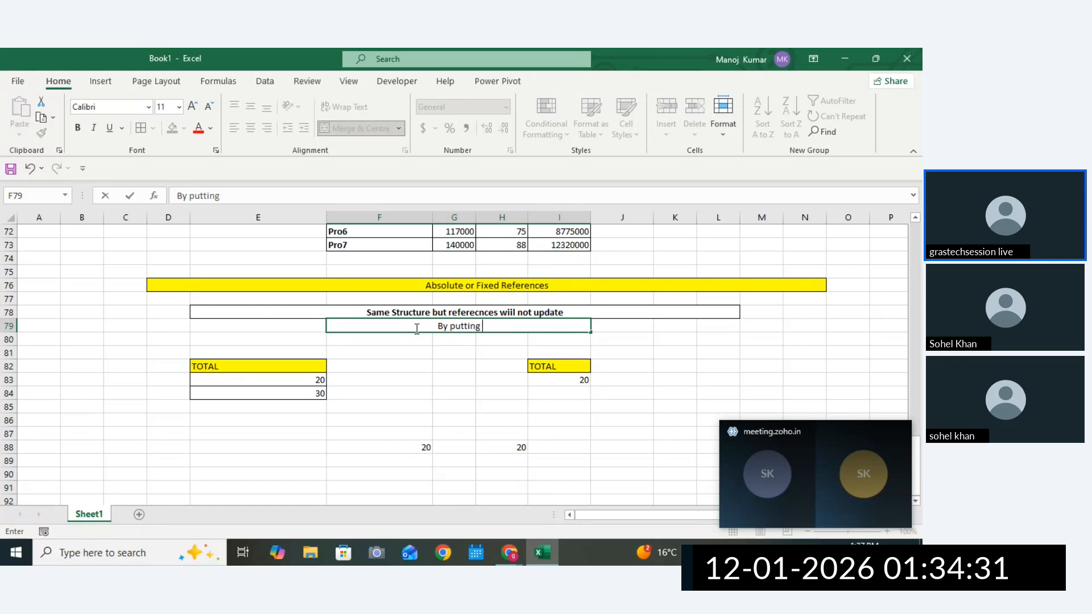
{"action": "type", "text": "dollor"}
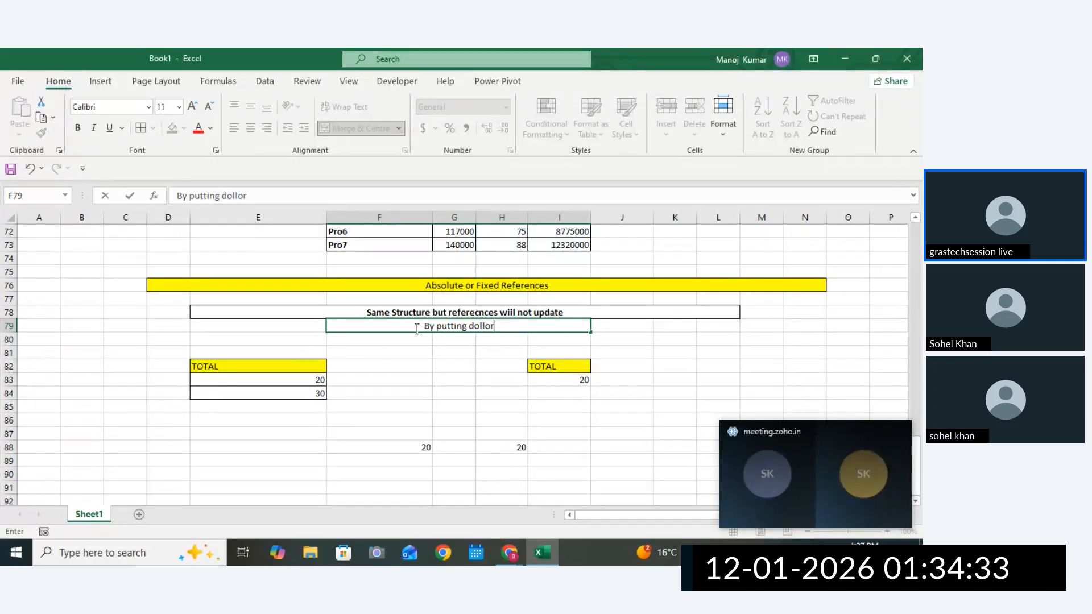
{"action": "type", "text": " SING"}
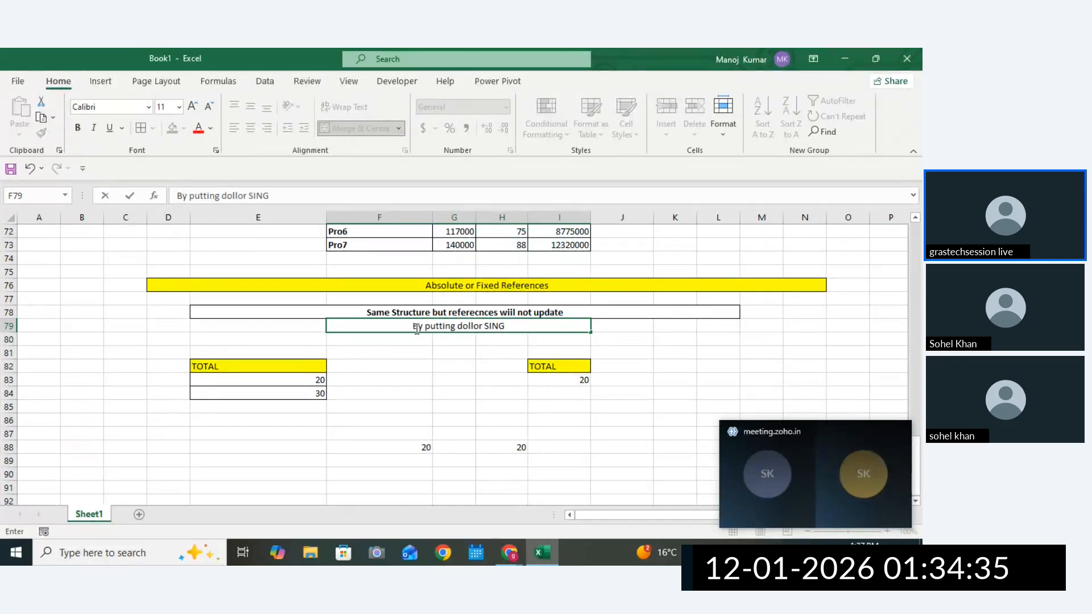
{"action": "key", "text": "BackSpace"}
{"action": "key", "text": "BackSpace"}
{"action": "key", "text": "BackSpace"}
{"action": "type", "text": "i"}
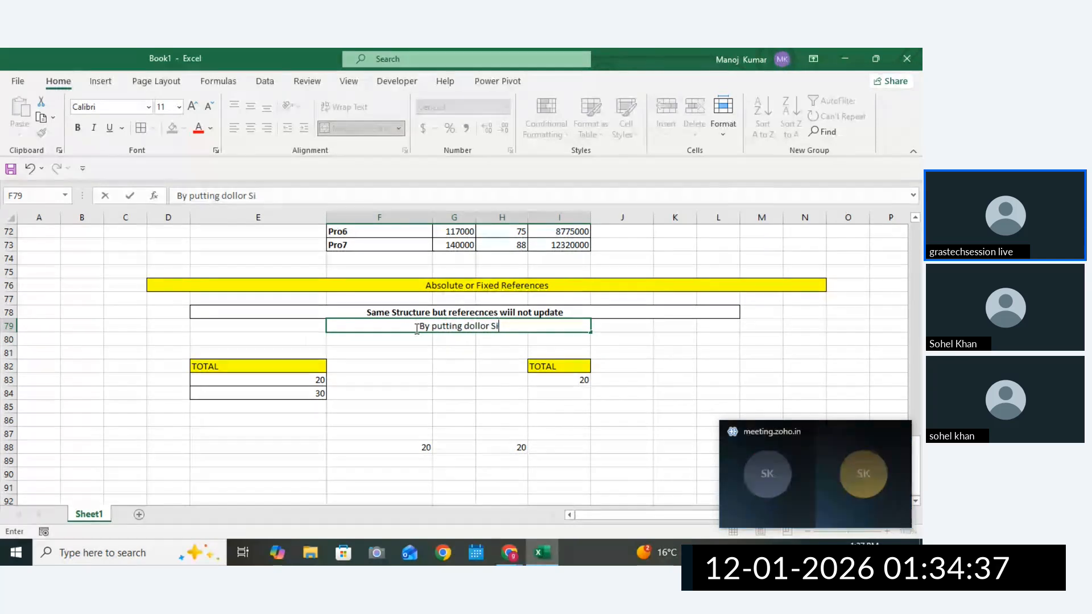
{"action": "type", "text": "gn"}
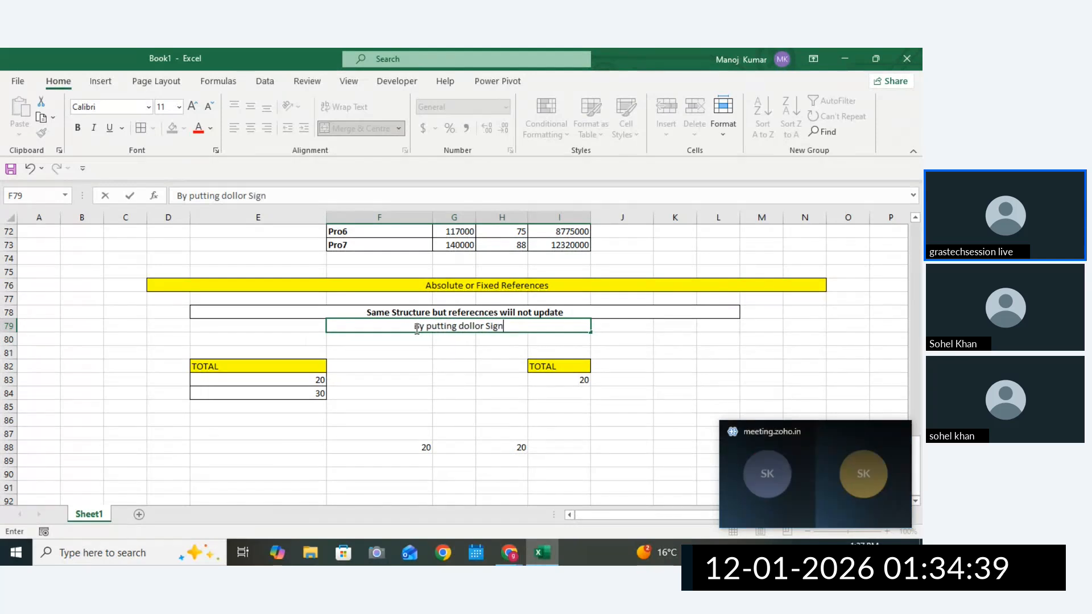
{"action": "left_click", "coordinate": [503, 358]}
{"action": "left_click", "coordinate": [470, 325]}
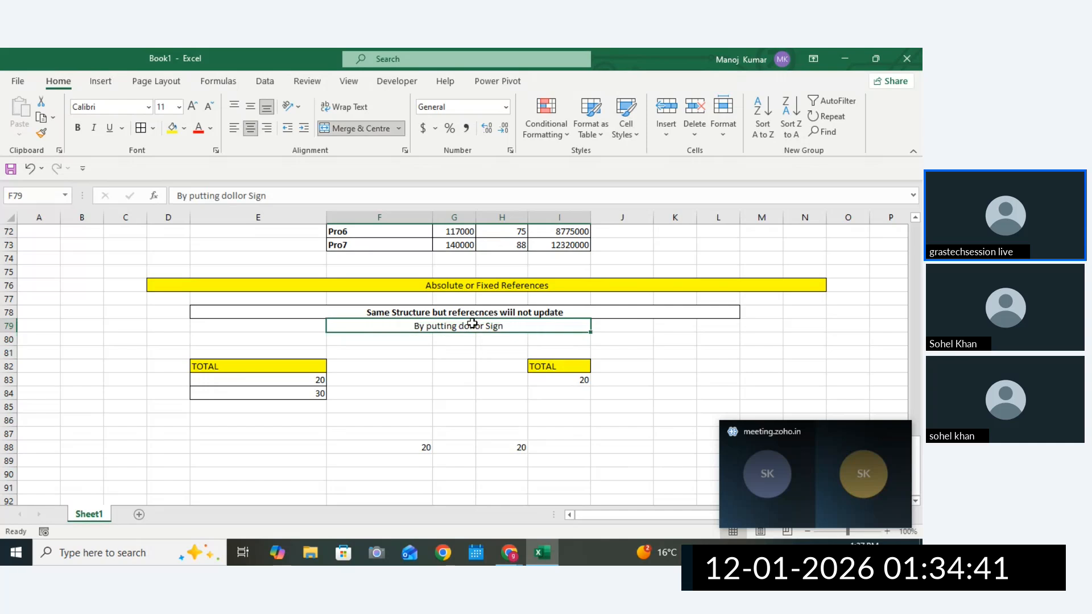
{"action": "left_click", "coordinate": [603, 393]}
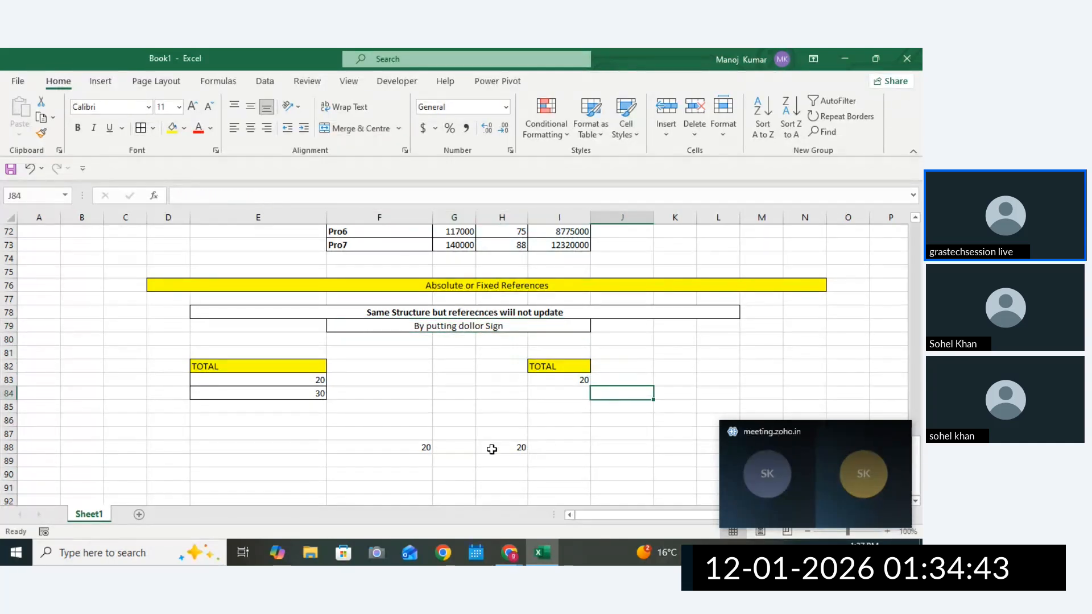
Compare the formulas in H88 and F88 by opening each cell, leaving both unedited.
{"action": "left_click", "coordinate": [514, 449]}
{"action": "double_click", "coordinate": [522, 450]}
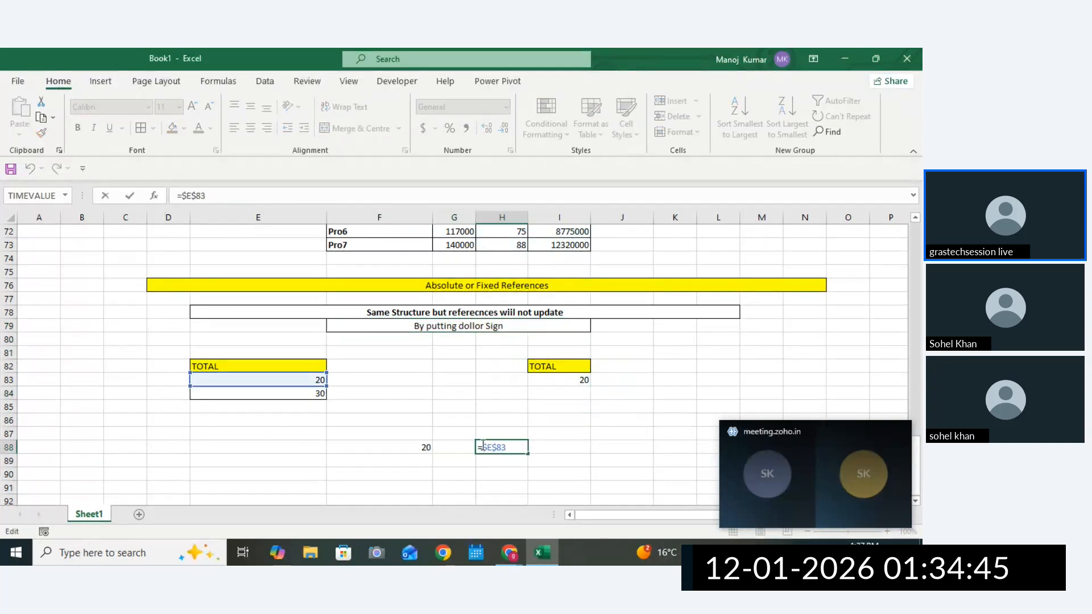
{"action": "key", "text": "Escape"}
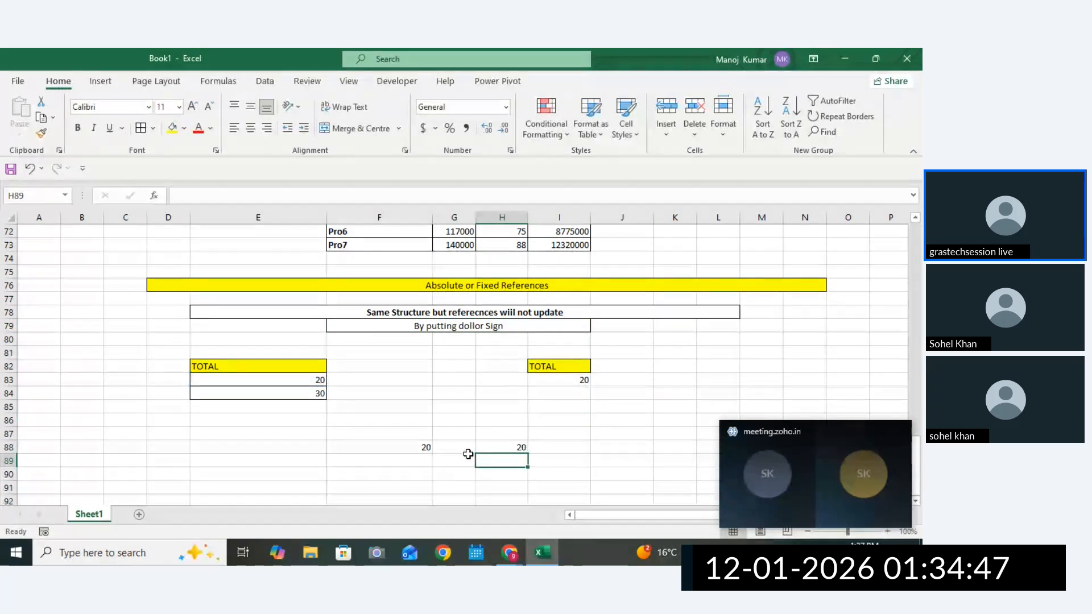
{"action": "left_click", "coordinate": [419, 448]}
{"action": "double_click", "coordinate": [427, 447]}
{"action": "left_click_drag", "start_coordinate": [427, 447], "coordinate": [314, 447]}
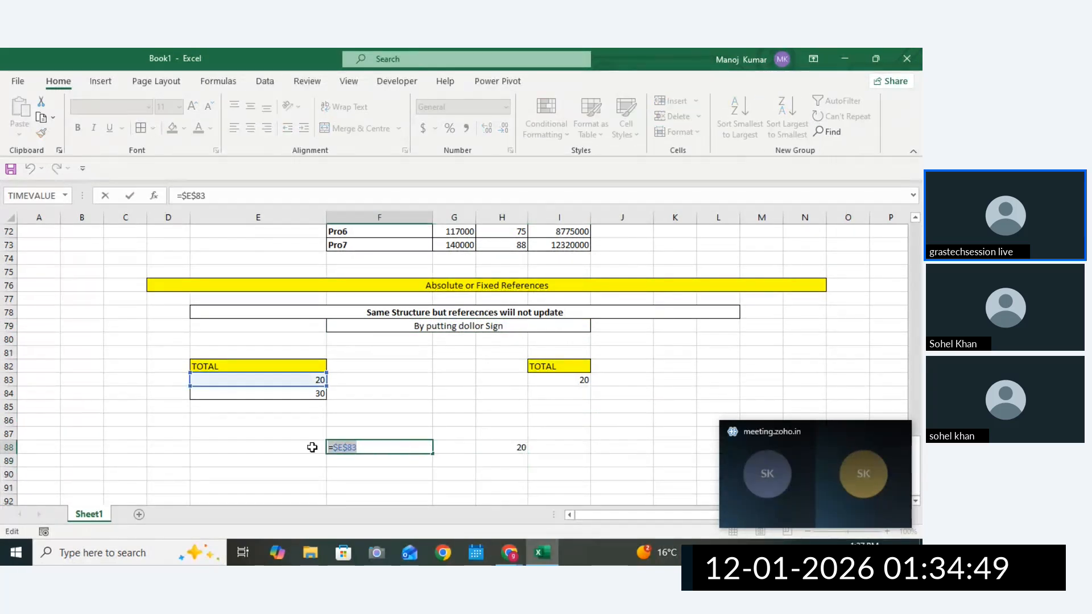
{"action": "key", "text": "Escape"}
{"action": "left_click", "coordinate": [502, 448]}
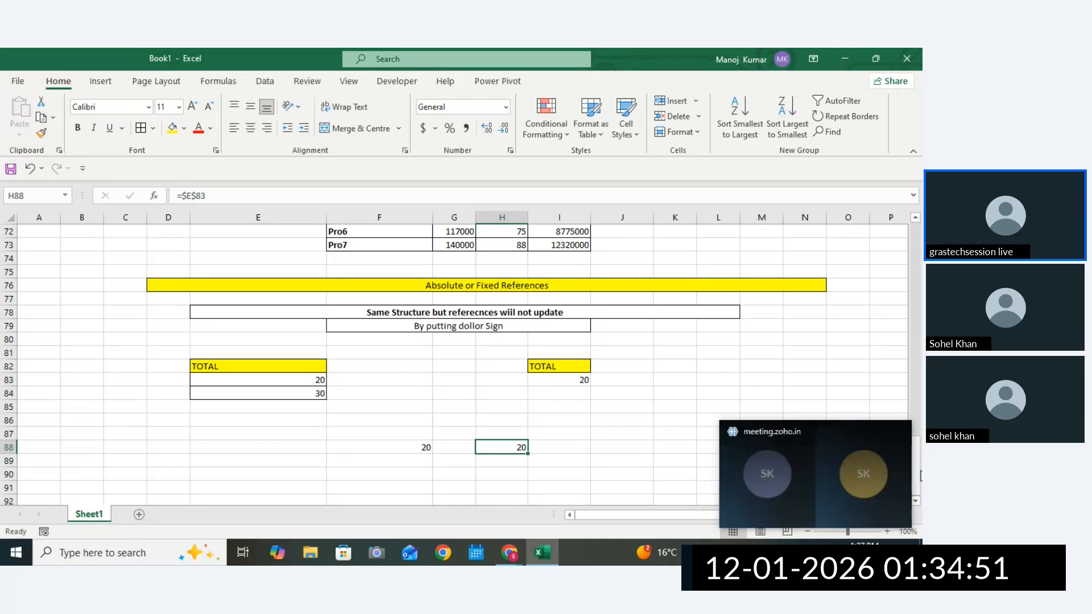
Remove the word "Same" from the start of the statement in E78.
{"action": "scroll", "coordinate": [511, 293], "scroll_direction": "down", "scroll_amount": 1}
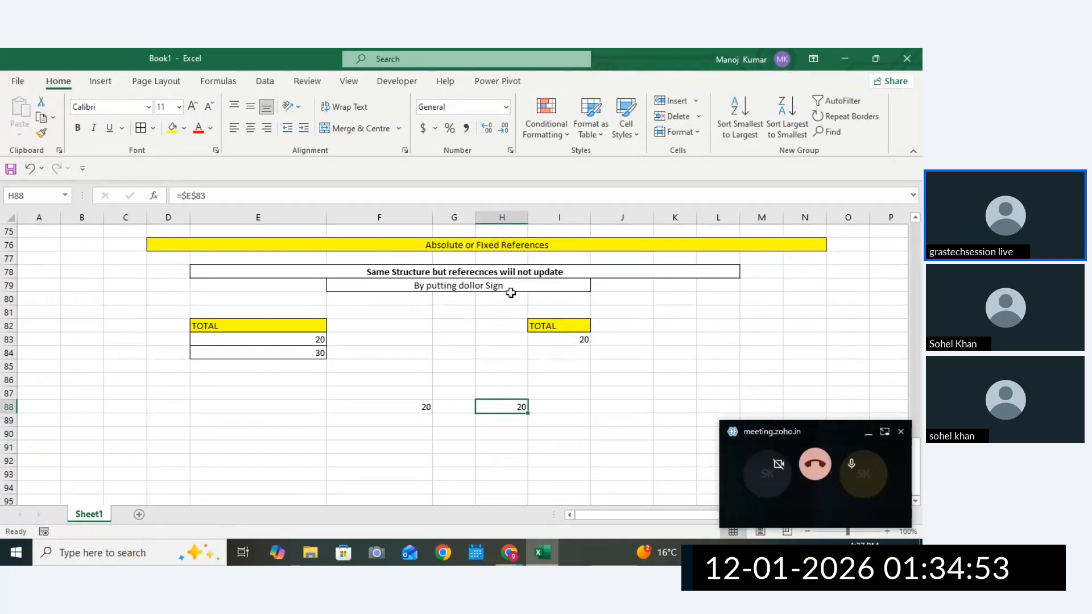
{"action": "double_click", "coordinate": [402, 272]}
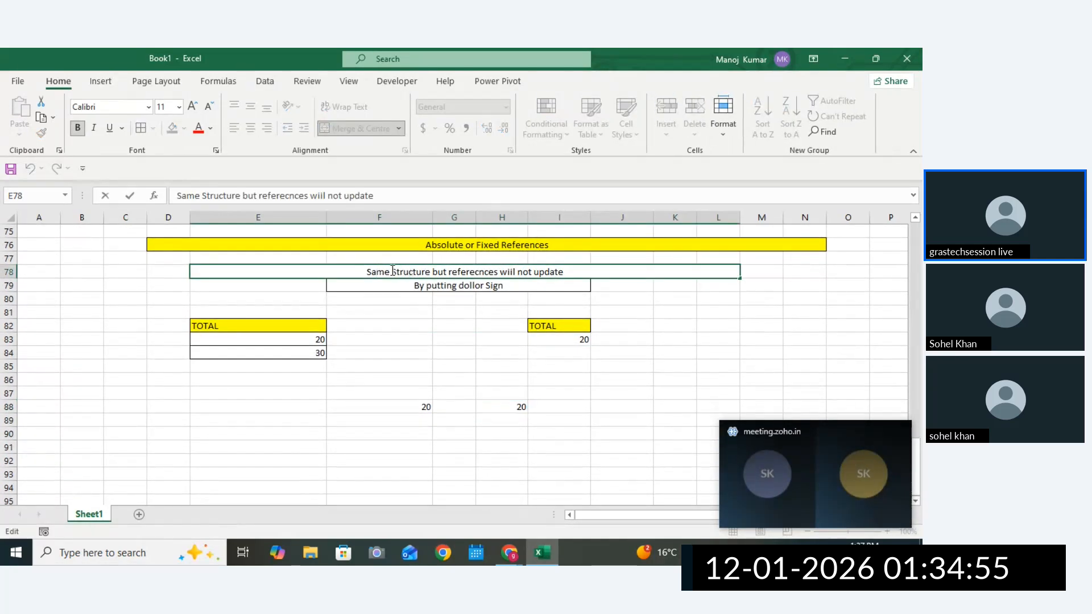
{"action": "key", "text": "BackSpace"}
{"action": "key", "text": "BackSpace"}
{"action": "key", "text": "BackSpace"}
{"action": "key", "text": "BackSpace"}
{"action": "key", "text": "BackSpace"}
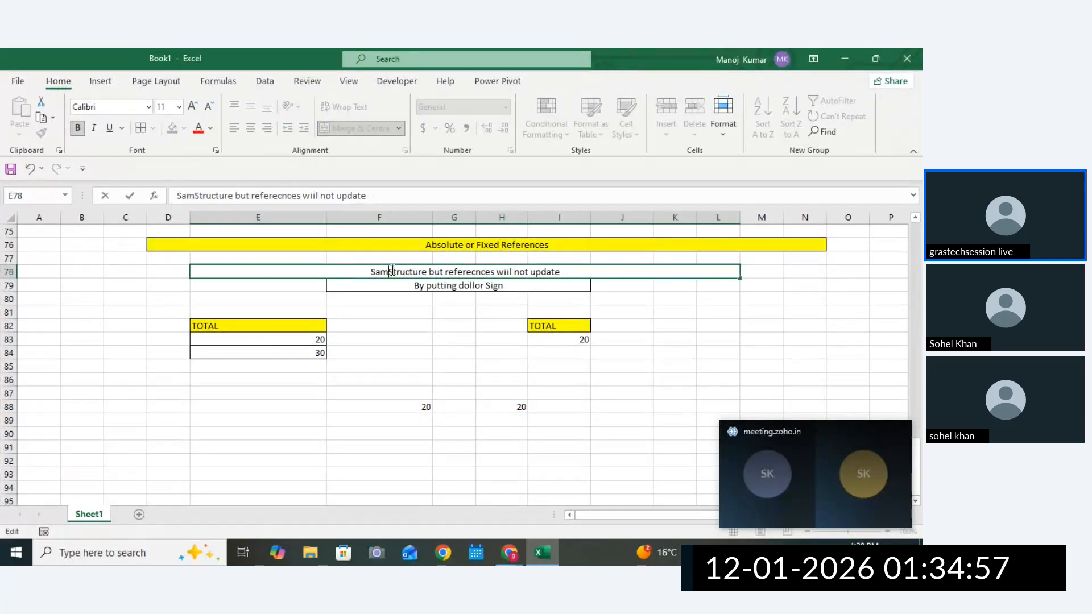
{"action": "key", "text": "Return"}
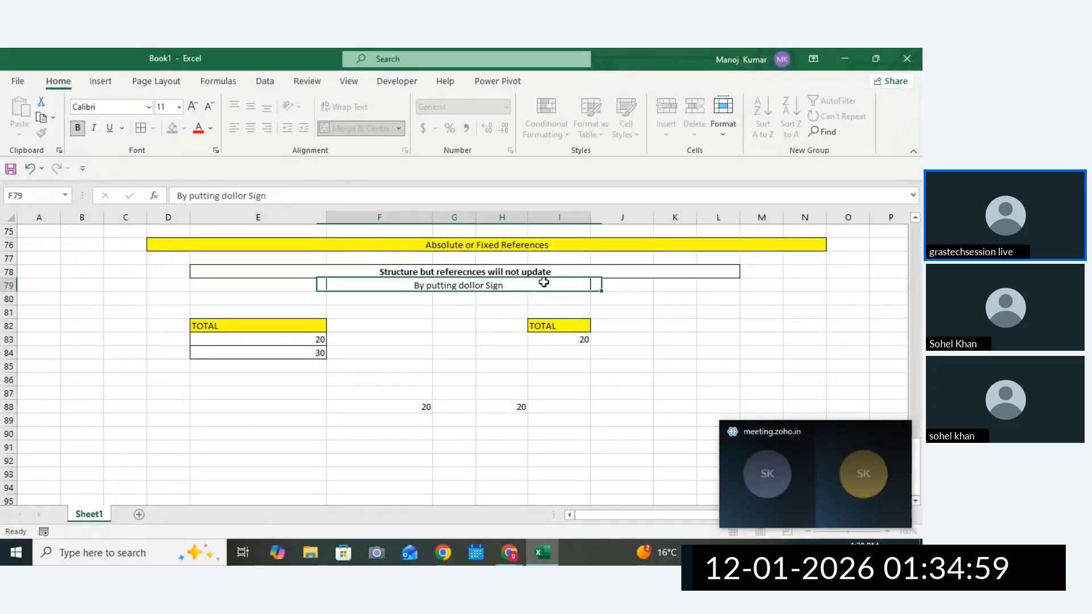
Replace "but" with "and" in the statement in E78.
{"action": "left_click", "coordinate": [431, 274]}
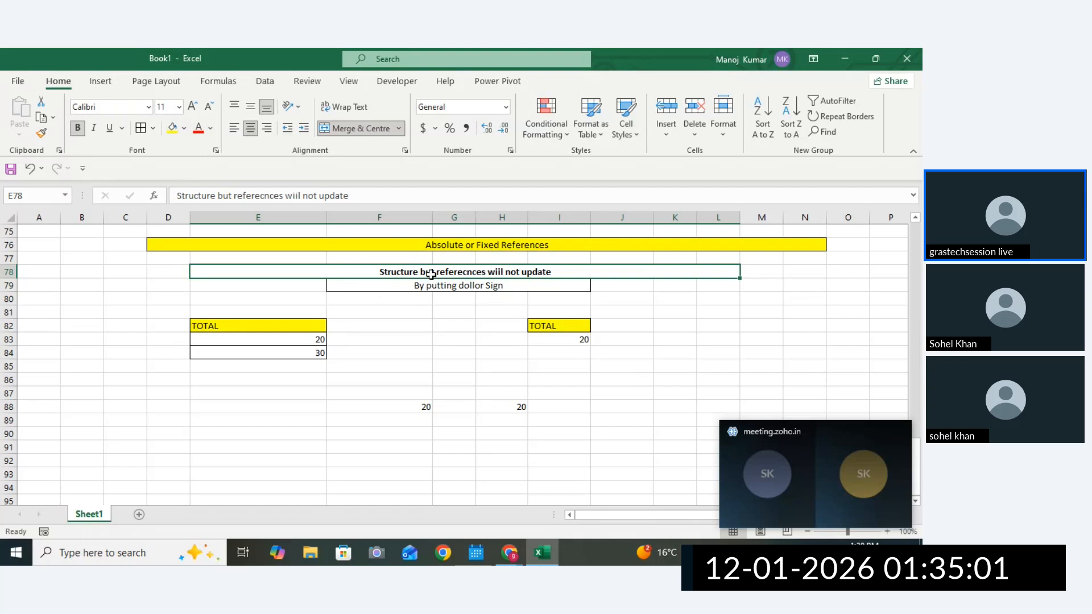
{"action": "double_click", "coordinate": [431, 274]}
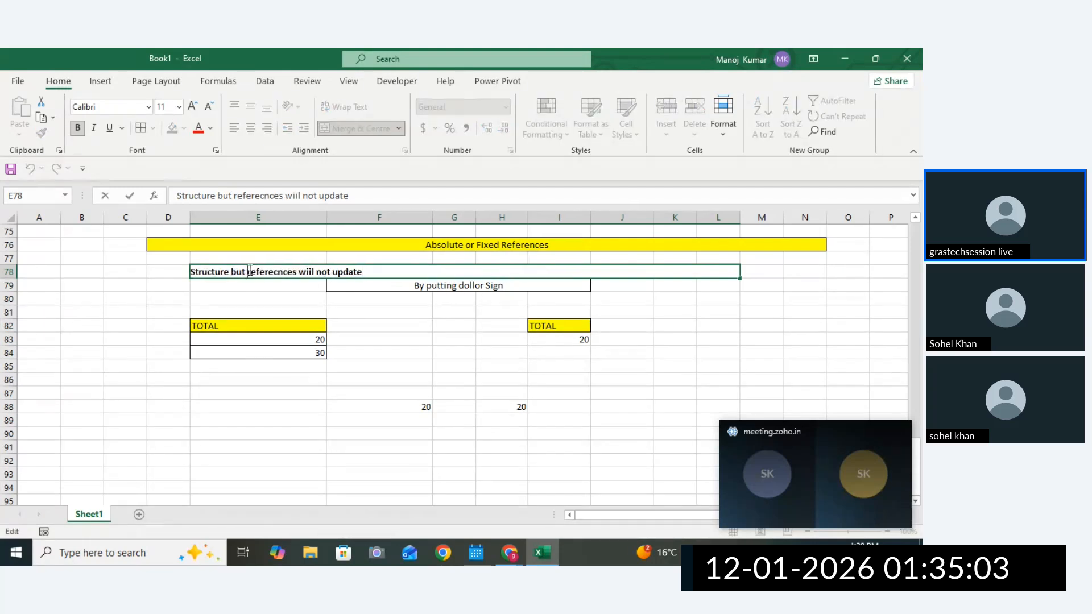
{"action": "key", "text": "BackSpace"}
{"action": "key", "text": "BackSpace"}
{"action": "key", "text": "BackSpace"}
{"action": "type", "text": "and"}
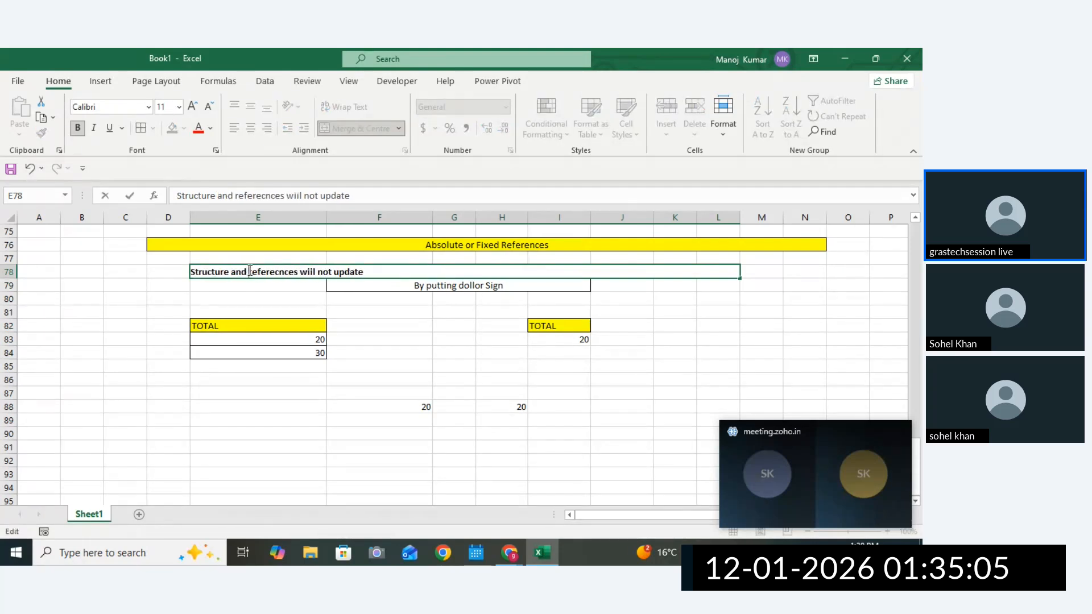
{"action": "left_click", "coordinate": [387, 325]}
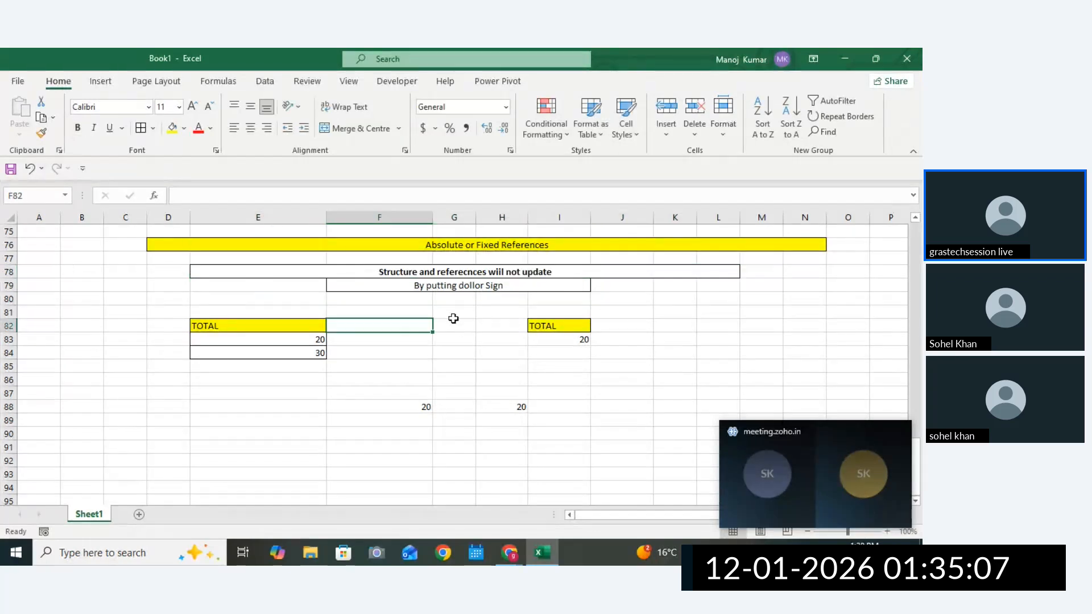
Move the formula cells F88 and H88 up to F86 and H86.
{"action": "left_click_drag", "start_coordinate": [566, 339], "coordinate": [824, 357]}
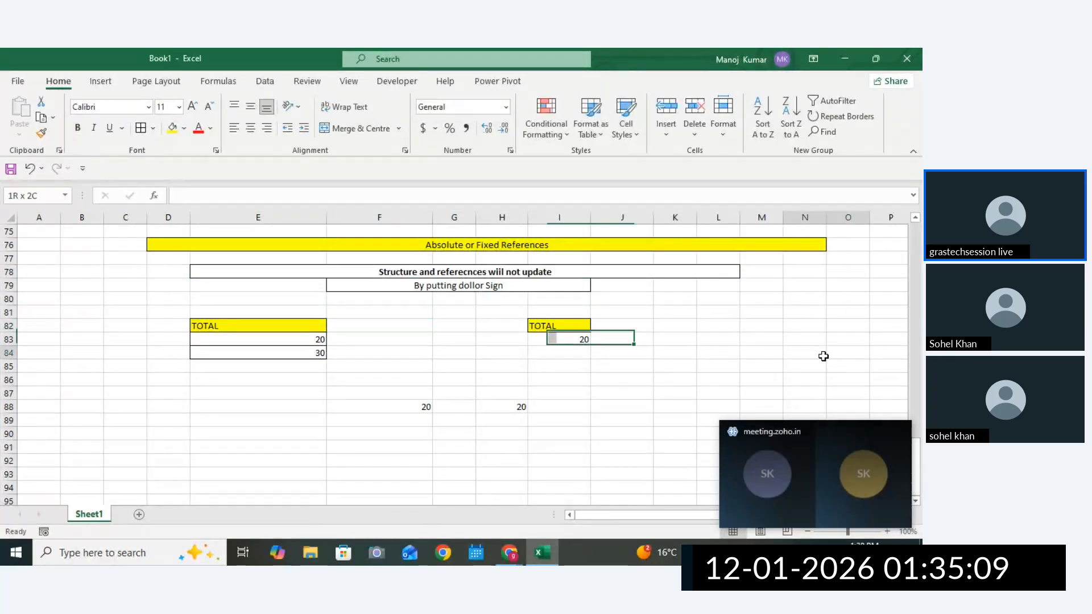
{"action": "left_click", "coordinate": [402, 407]}
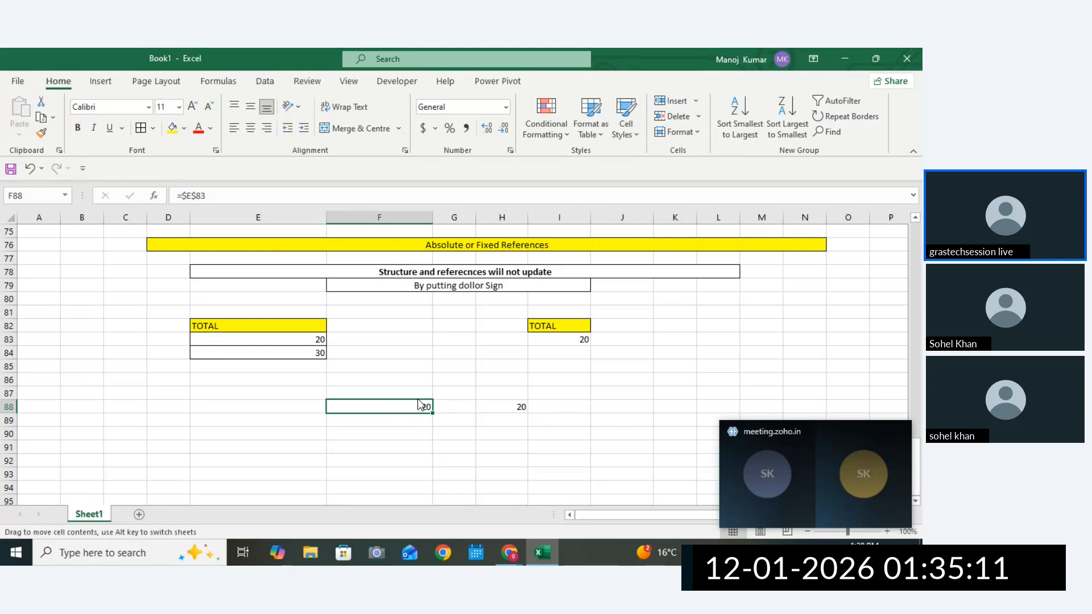
{"action": "mouse_move", "coordinate": [418, 404]}
{"action": "left_mouse_down"}
{"action": "mouse_move", "coordinate": [441, 377]}
{"action": "mouse_move", "coordinate": [420, 389]}
{"action": "left_mouse_up"}
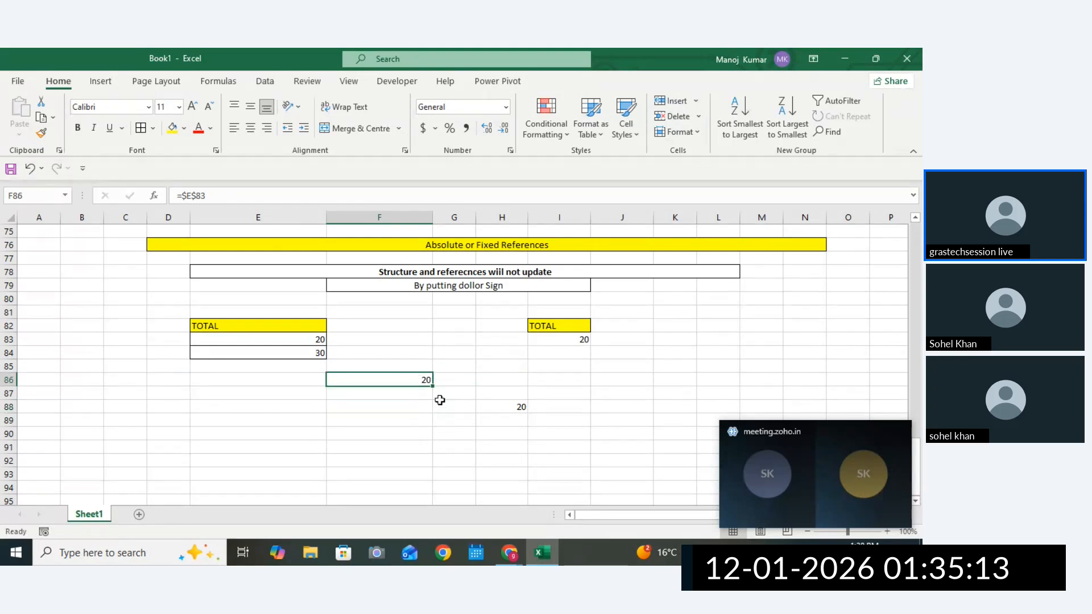
{"action": "left_click", "coordinate": [462, 375]}
{"action": "left_click", "coordinate": [532, 377]}
{"action": "left_click", "coordinate": [514, 403]}
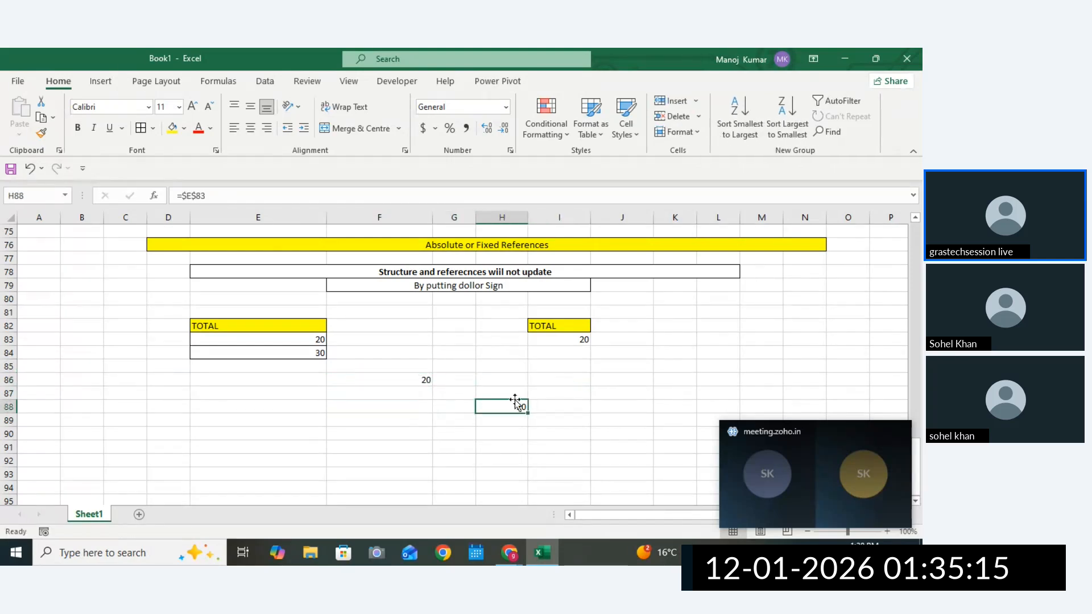
{"action": "left_click_drag", "start_coordinate": [514, 400], "coordinate": [515, 375]}
{"action": "left_click", "coordinate": [674, 367]}
{"action": "left_click", "coordinate": [789, 323]}
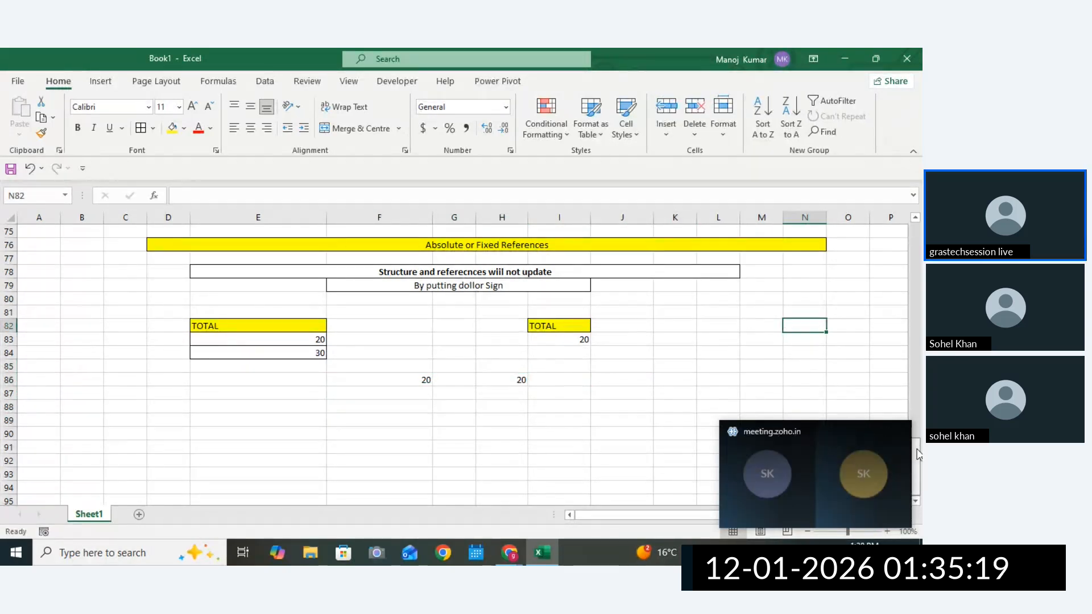
{"action": "left_click", "coordinate": [861, 369]}
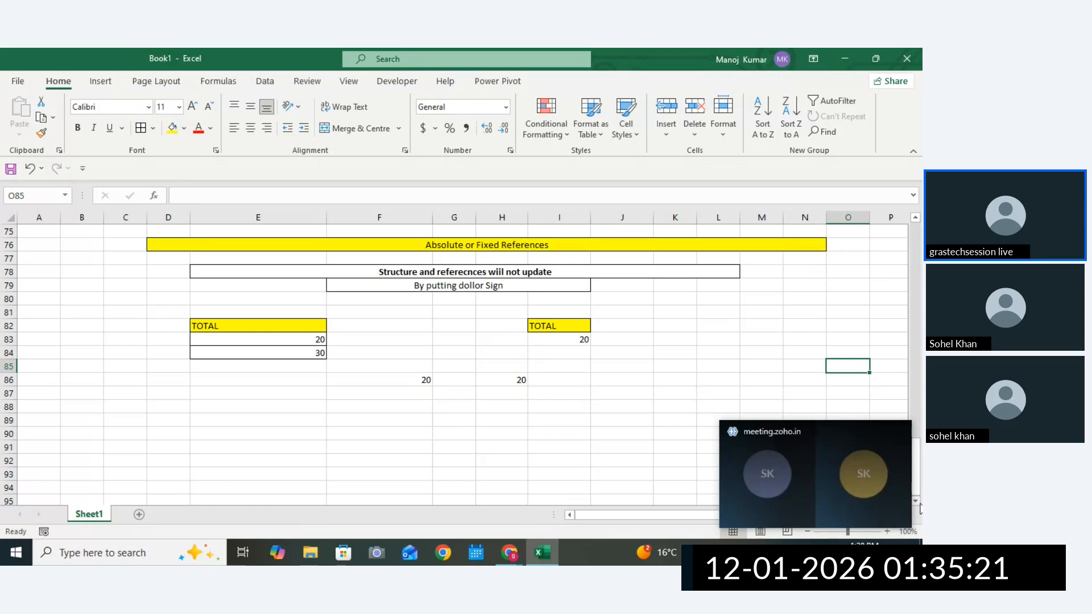
Enter the formula =E83 in cell F89.
{"action": "scroll", "coordinate": [568, 312], "scroll_direction": "down", "scroll_amount": 2}
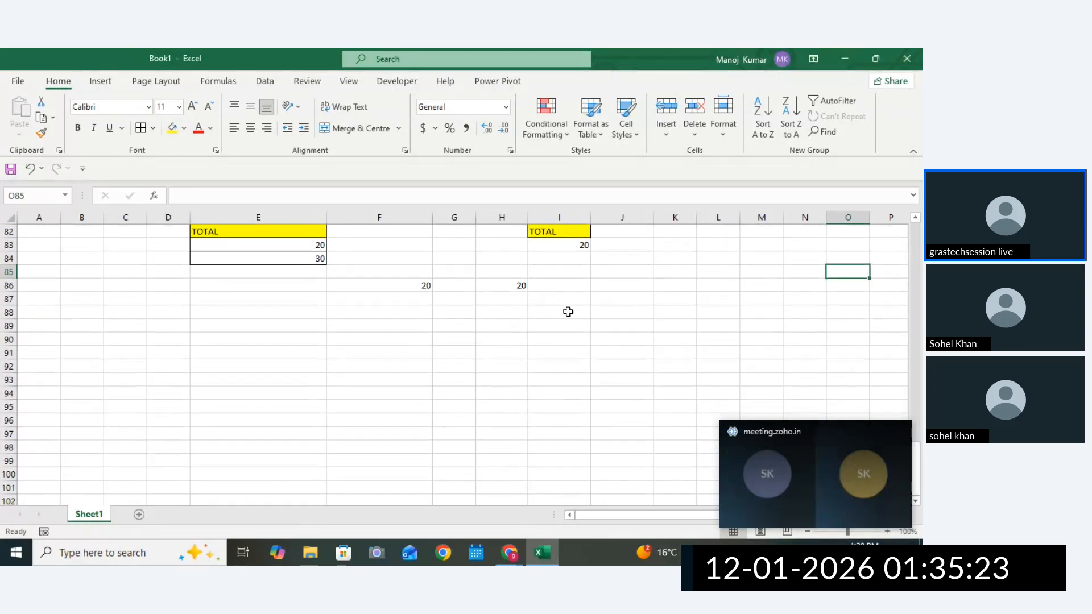
{"action": "left_click", "coordinate": [568, 312]}
{"action": "double_click", "coordinate": [355, 327]}
{"action": "key", "text": "Return"}
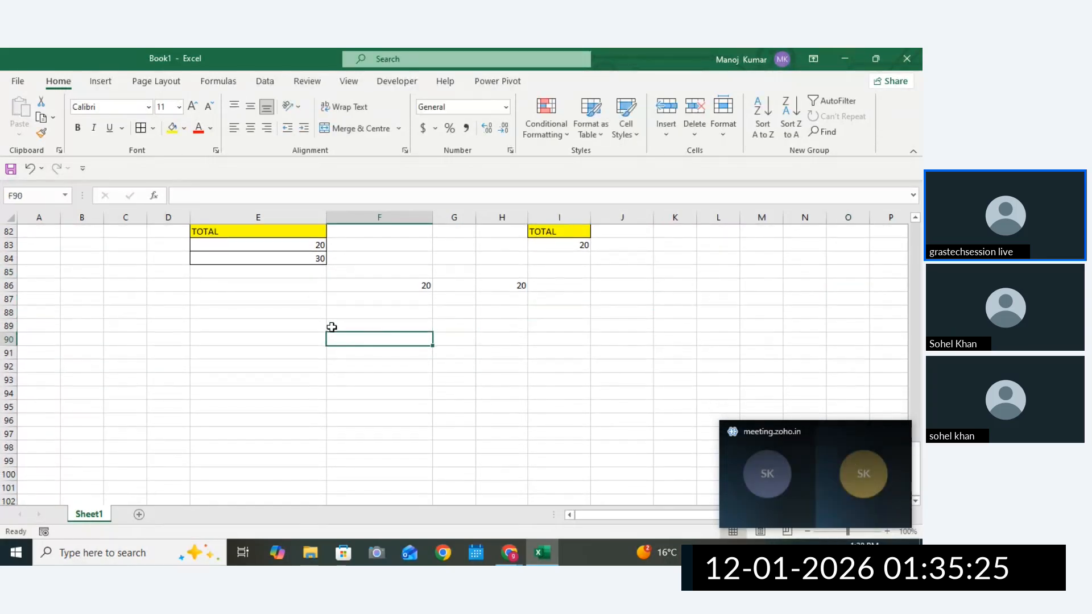
{"action": "double_click", "coordinate": [331, 328]}
{"action": "left_click", "coordinate": [307, 327]}
{"action": "double_click", "coordinate": [360, 325]}
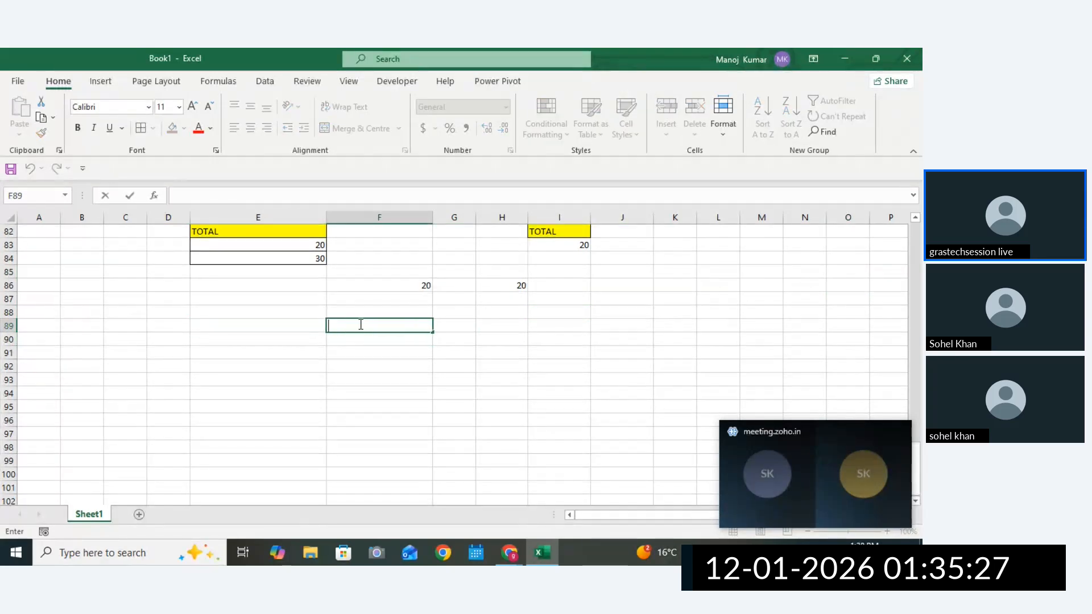
{"action": "type", "text": "="}
{"action": "left_click", "coordinate": [310, 244]}
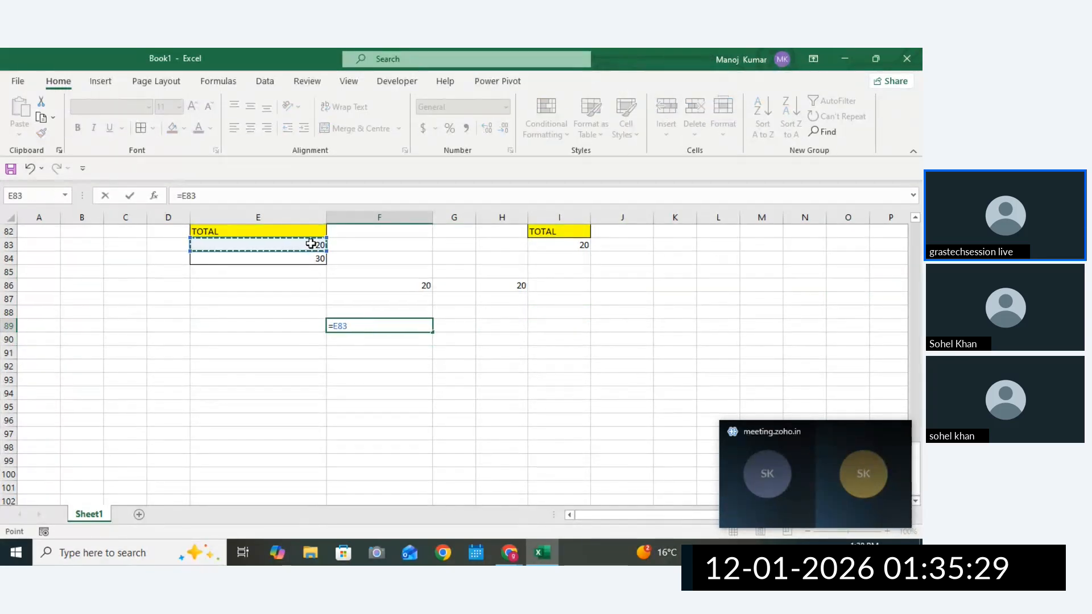
{"action": "key", "text": "Return"}
Extend the formula in F89 to =E83*E84.
{"action": "double_click", "coordinate": [358, 325]}
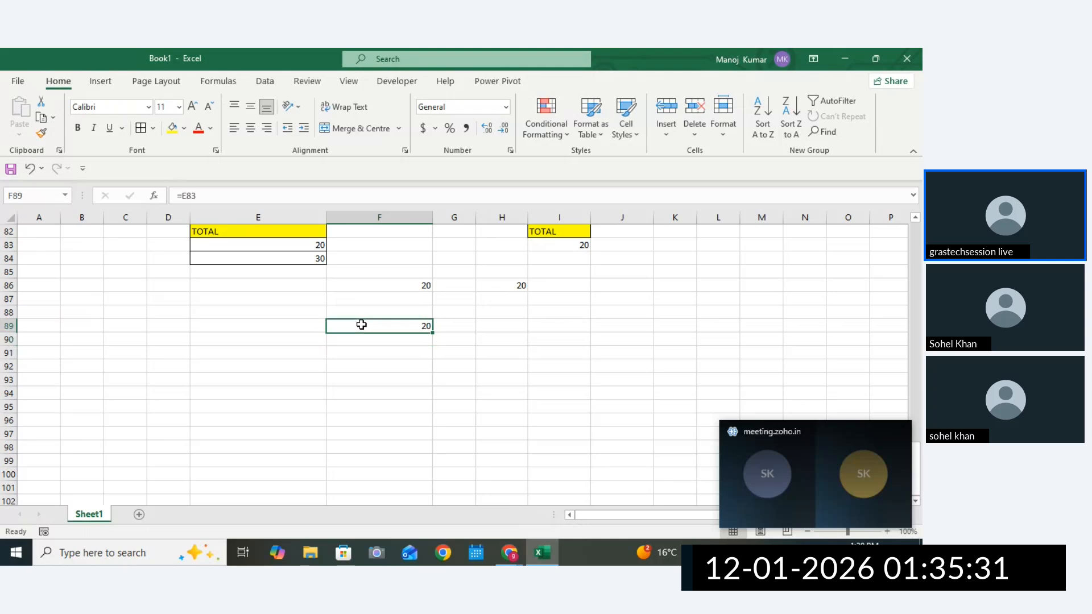
{"action": "left_click_drag", "start_coordinate": [334, 326], "coordinate": [377, 331]}
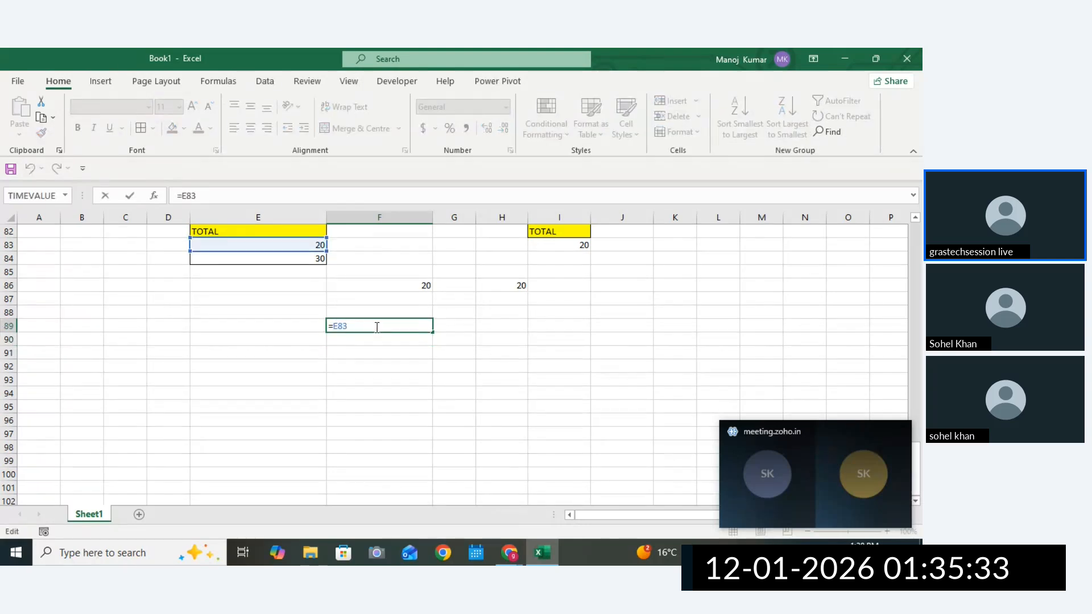
{"action": "type", "text": "*"}
{"action": "left_click", "coordinate": [307, 259]}
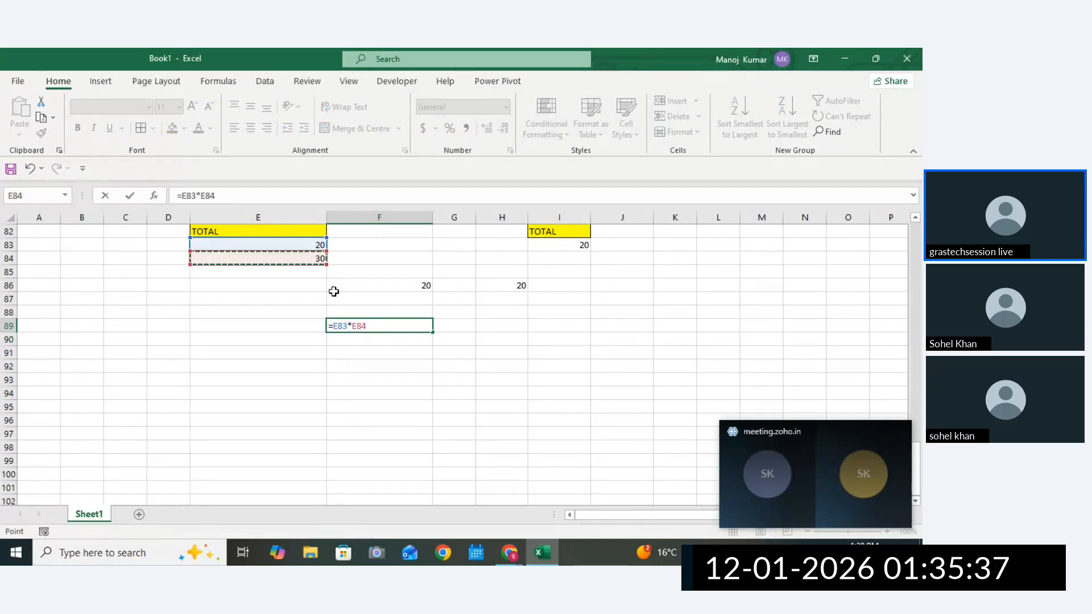
{"action": "key", "text": "Return"}
Make both references in the F89 formula fully absolute, giving =$E$83*$E$84.
{"action": "left_click", "coordinate": [397, 319]}
{"action": "double_click", "coordinate": [397, 322]}
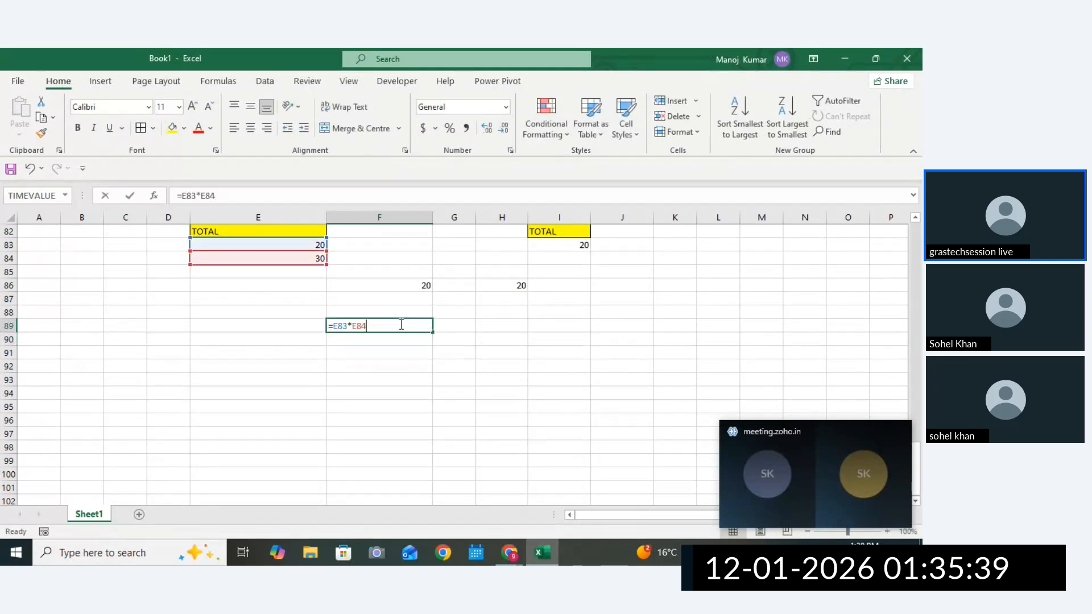
{"action": "left_click_drag", "start_coordinate": [398, 324], "coordinate": [326, 324]}
{"action": "left_click", "coordinate": [365, 326]}
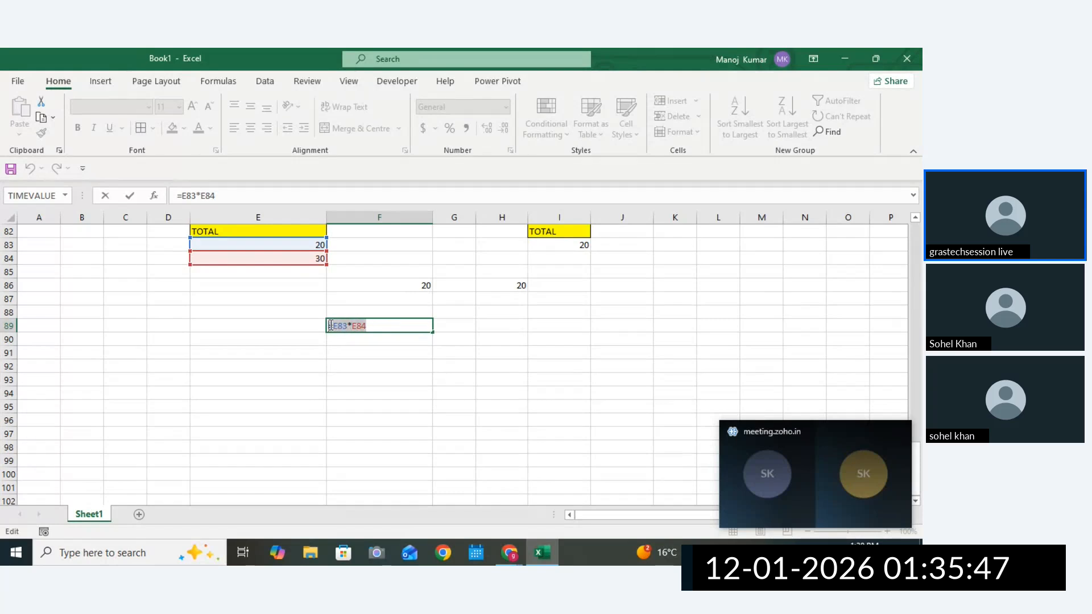
{"action": "left_click_drag", "start_coordinate": [367, 326], "coordinate": [337, 324]}
{"action": "key", "text": "F4"}
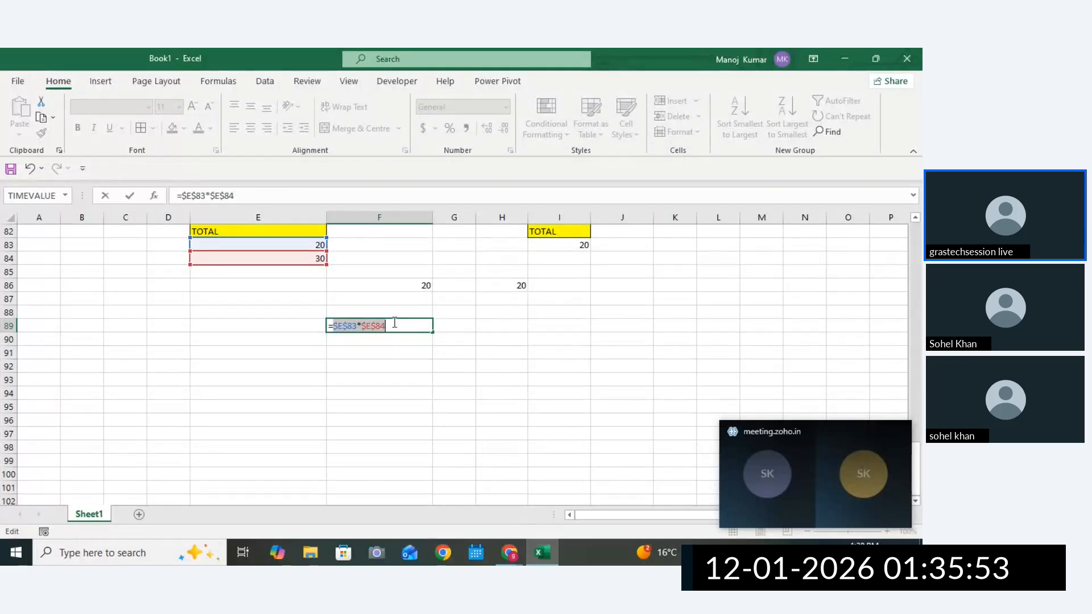
{"action": "key", "text": "Return"}
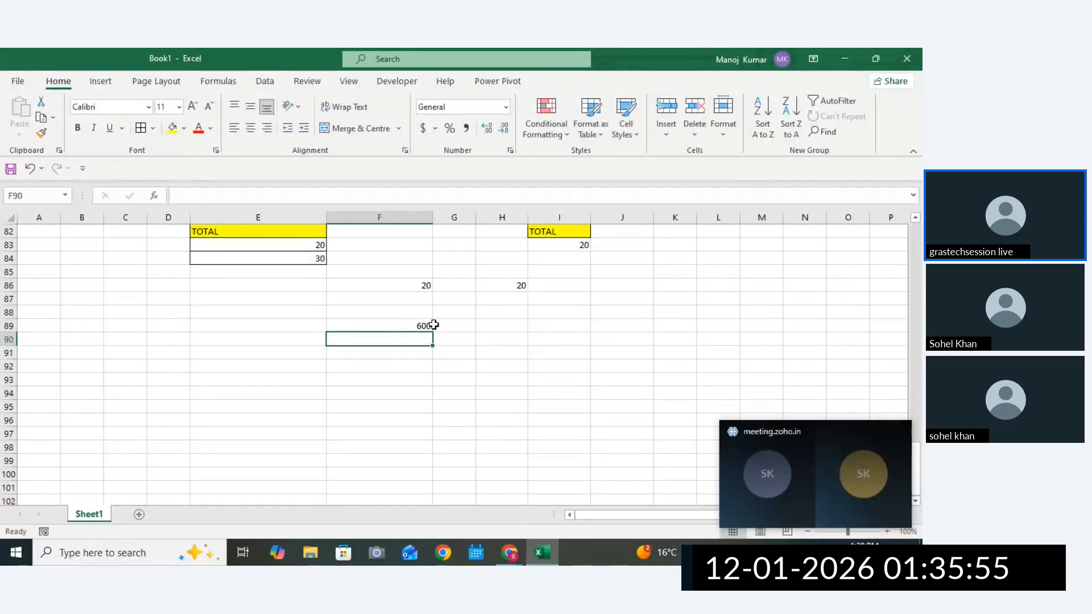
Enter the note "one time F4" in H89 and widen column H to fit it.
{"action": "left_click", "coordinate": [490, 325]}
{"action": "type", "text": "on"}
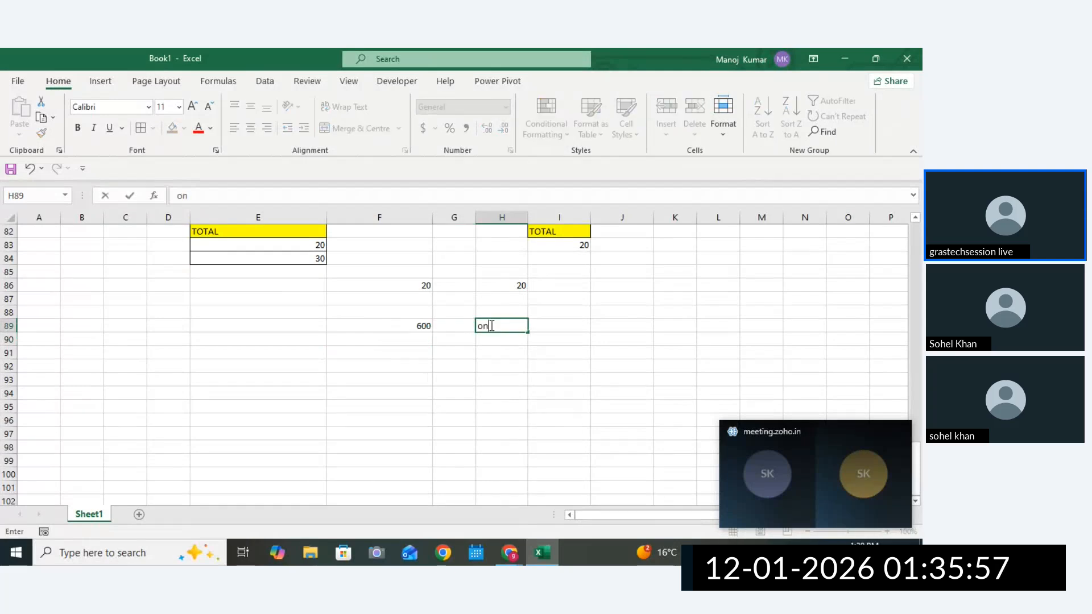
{"action": "type", "text": "e time"}
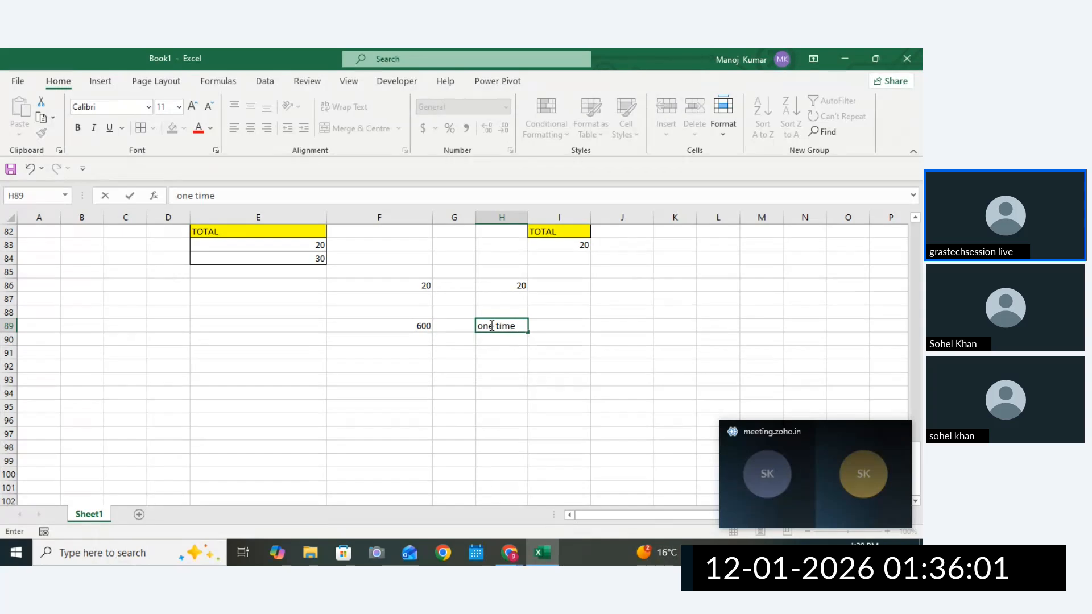
{"action": "type", "text": " F4"}
{"action": "left_click", "coordinate": [564, 361]}
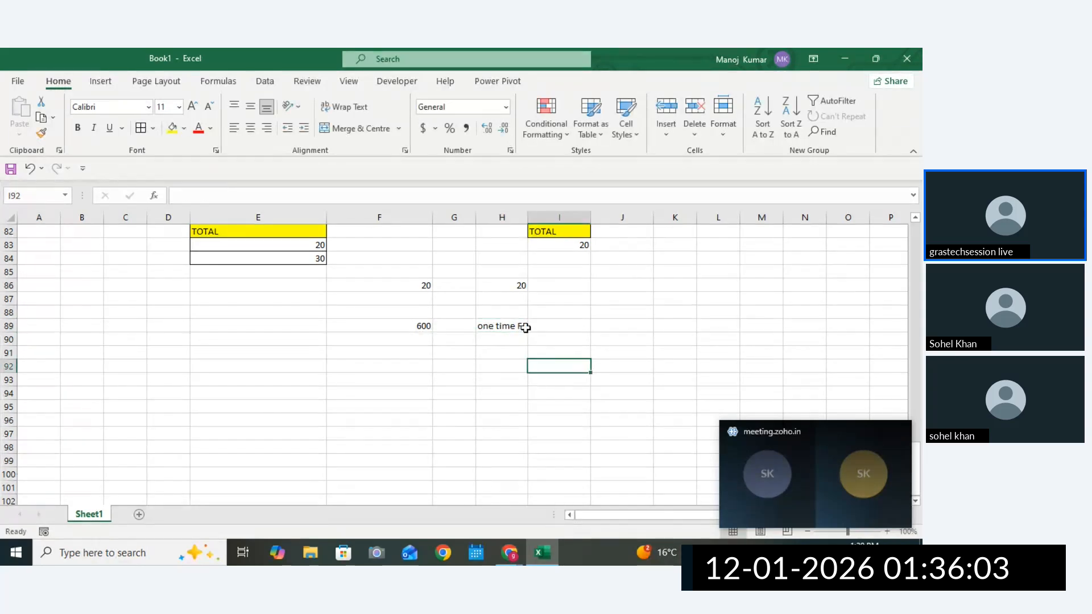
{"action": "left_click", "coordinate": [506, 326]}
{"action": "left_click_drag", "start_coordinate": [528, 219], "coordinate": [540, 220]}
Enter the explanation "Row and column both locked" in I89.
{"action": "left_click", "coordinate": [574, 329]}
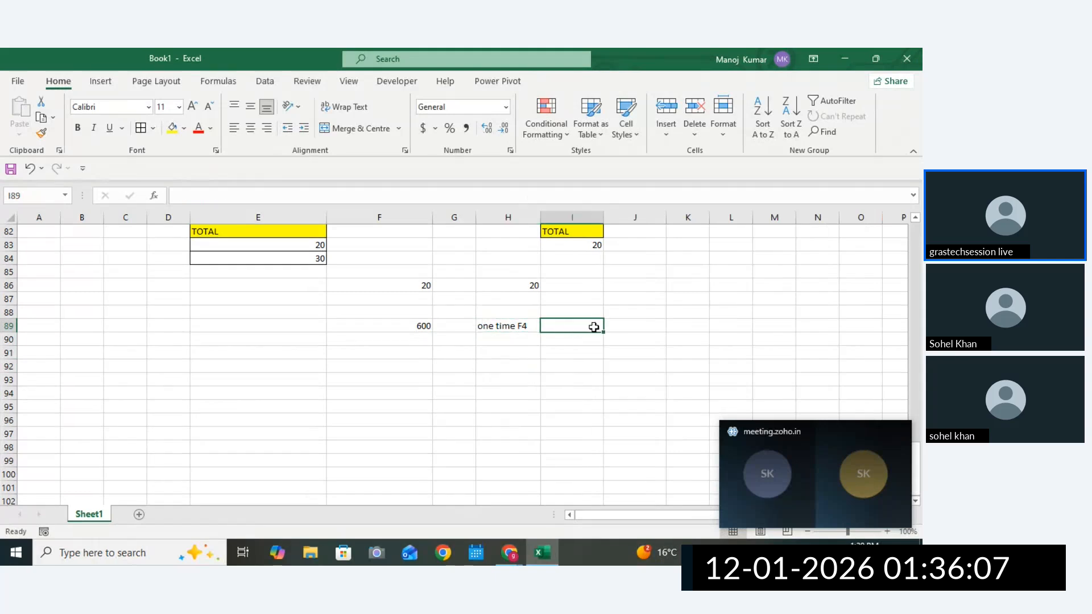
{"action": "type", "text": "rOW an"}
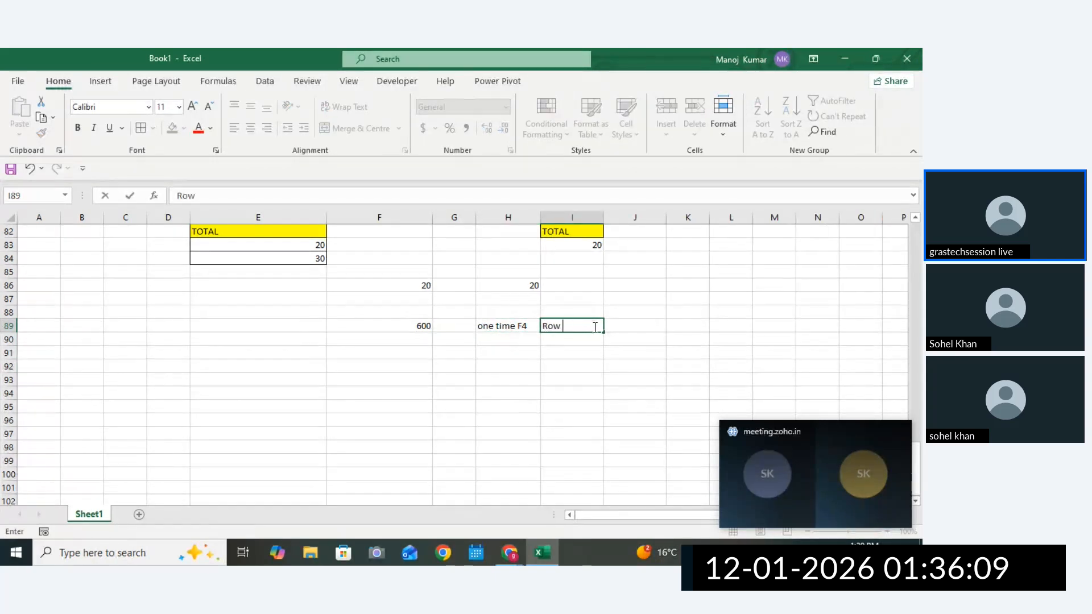
{"action": "type", "text": "d colu"}
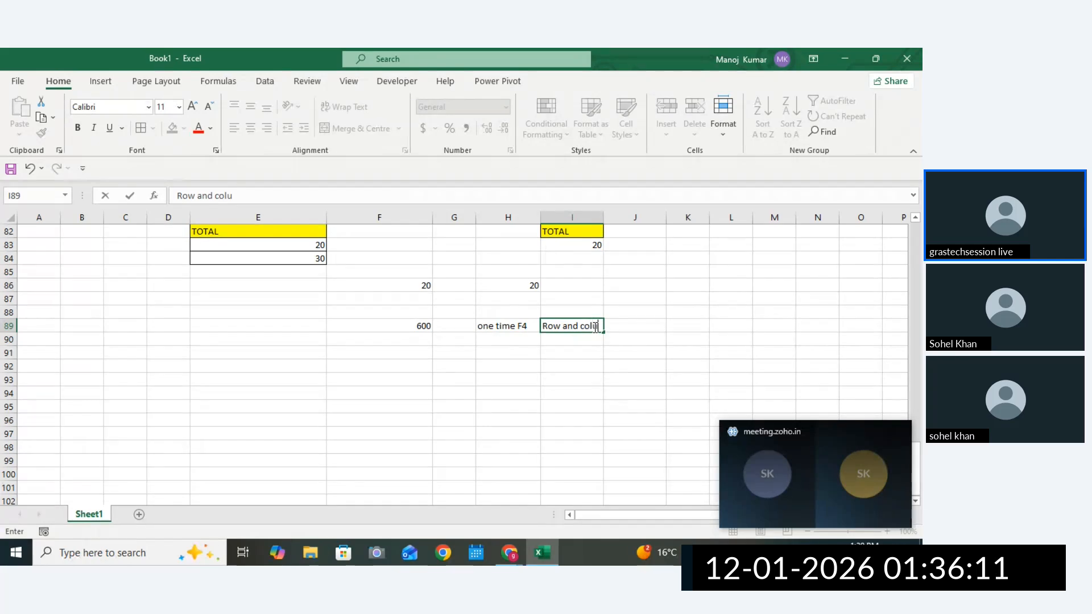
{"action": "type", "text": "mn both locked"}
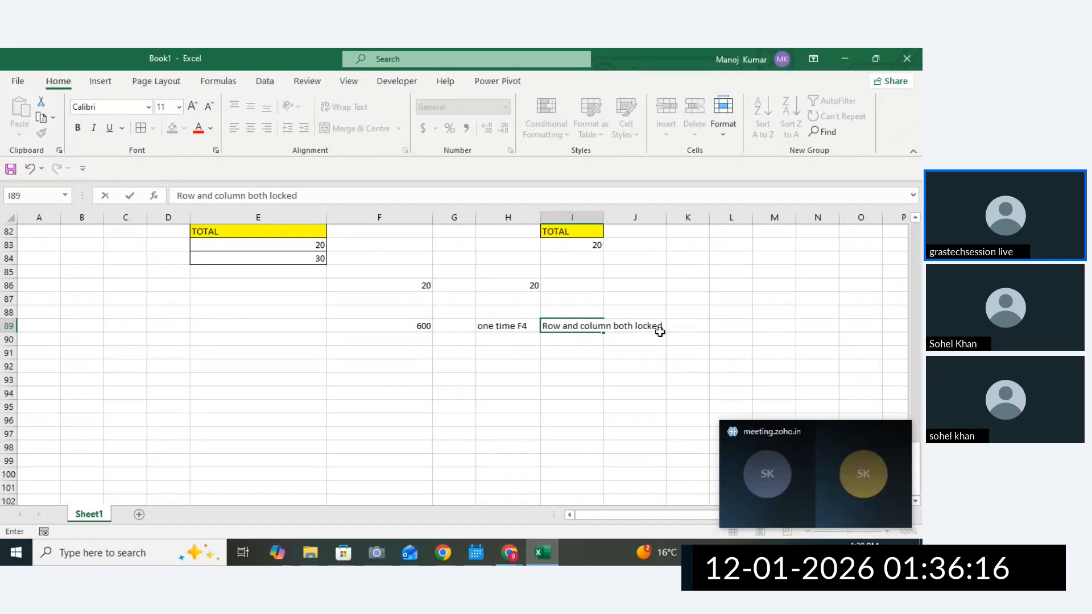
{"action": "left_click", "coordinate": [688, 340]}
{"action": "left_click_drag", "start_coordinate": [554, 326], "coordinate": [671, 326]}
{"action": "left_click", "coordinate": [483, 376]}
Enter the formula =E83*E84 in F90, below the absolute-reference example.
{"action": "left_click", "coordinate": [422, 323]}
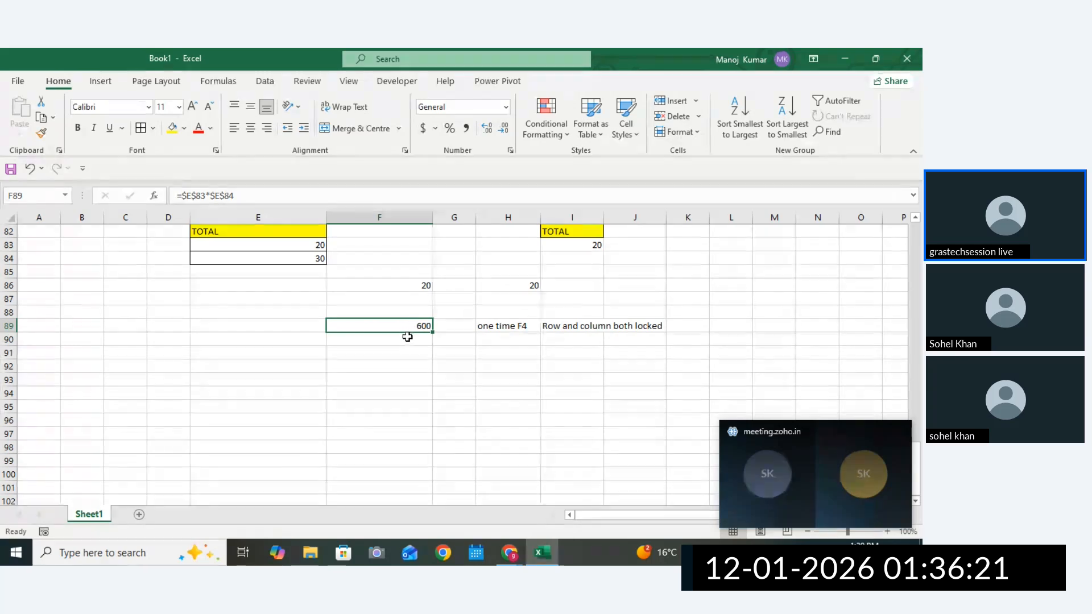
{"action": "left_click", "coordinate": [406, 339]}
{"action": "type", "text": "="}
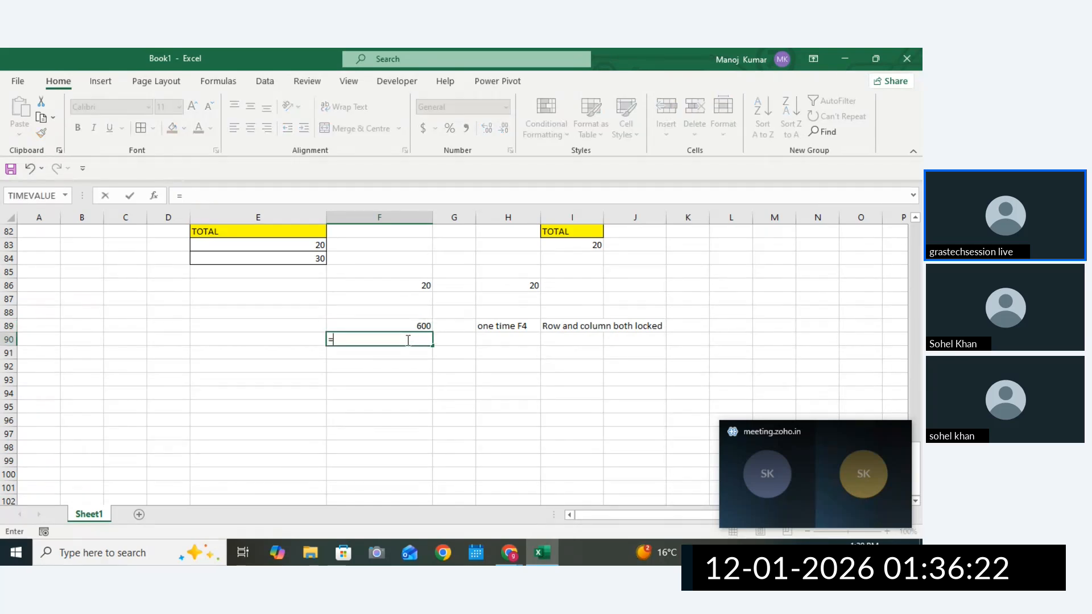
{"action": "left_click", "coordinate": [314, 245]}
{"action": "type", "text": "*"}
{"action": "left_click", "coordinate": [313, 257]}
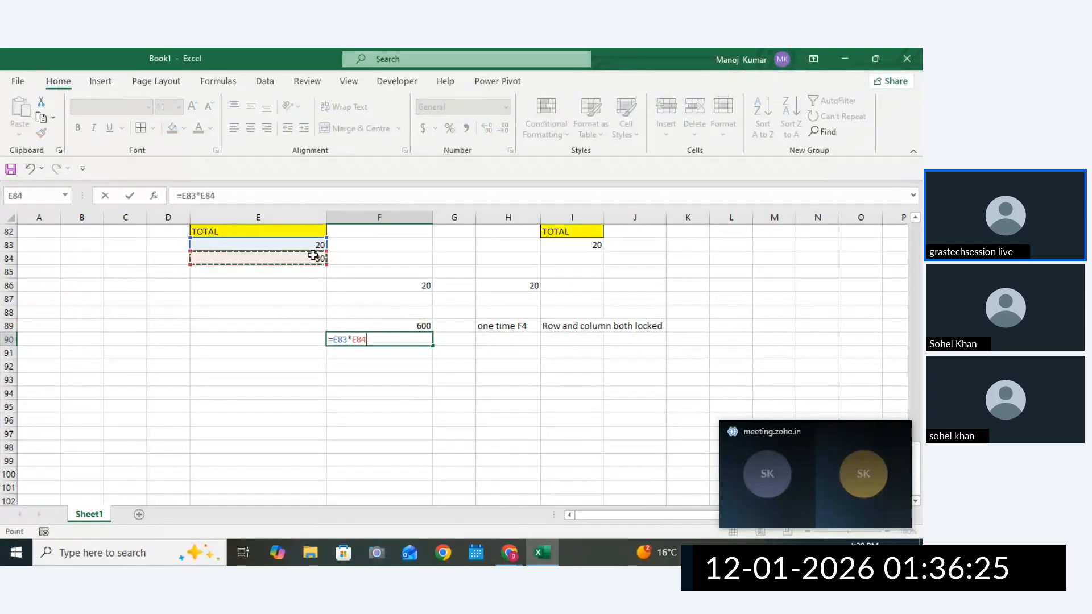
{"action": "key", "text": "Return"}
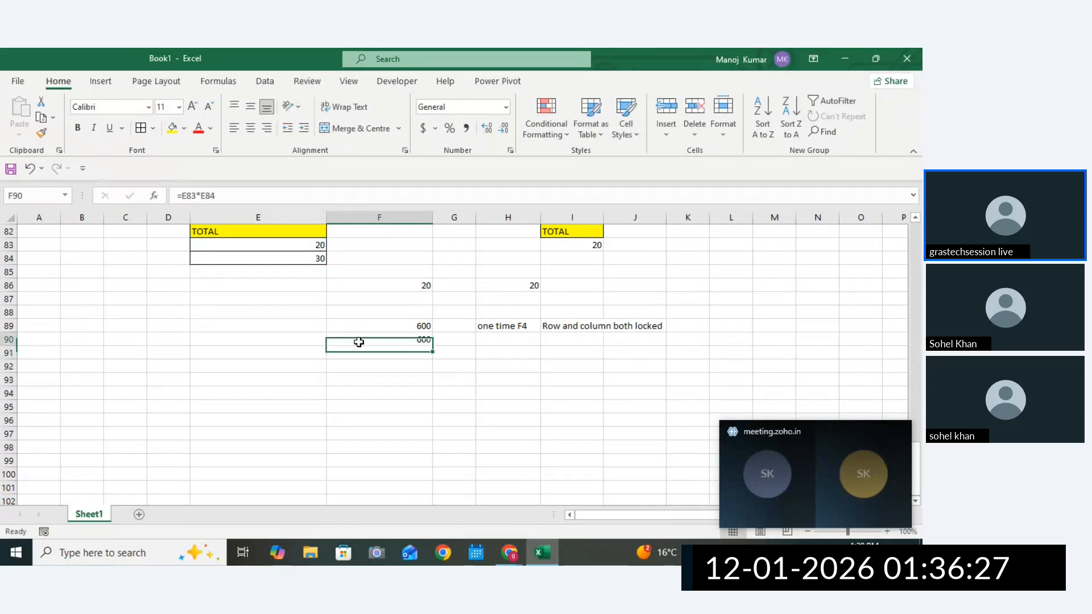
Lock only the rows of both references in F90, giving =E$83*E$84.
{"action": "double_click", "coordinate": [358, 339]}
{"action": "left_click_drag", "start_coordinate": [393, 339], "coordinate": [340, 341]}
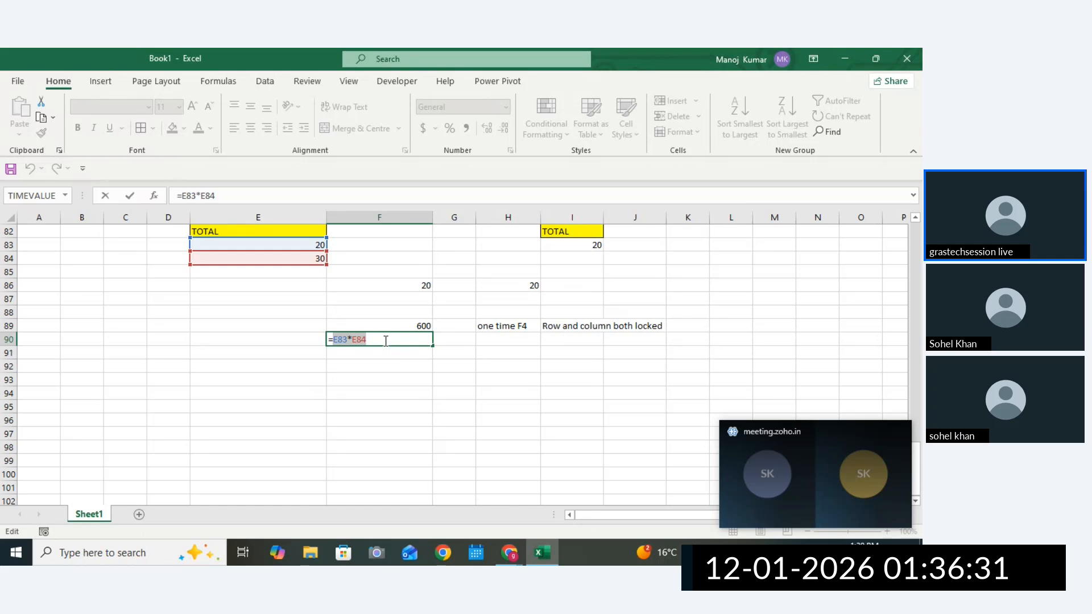
{"action": "key", "text": "F4"}
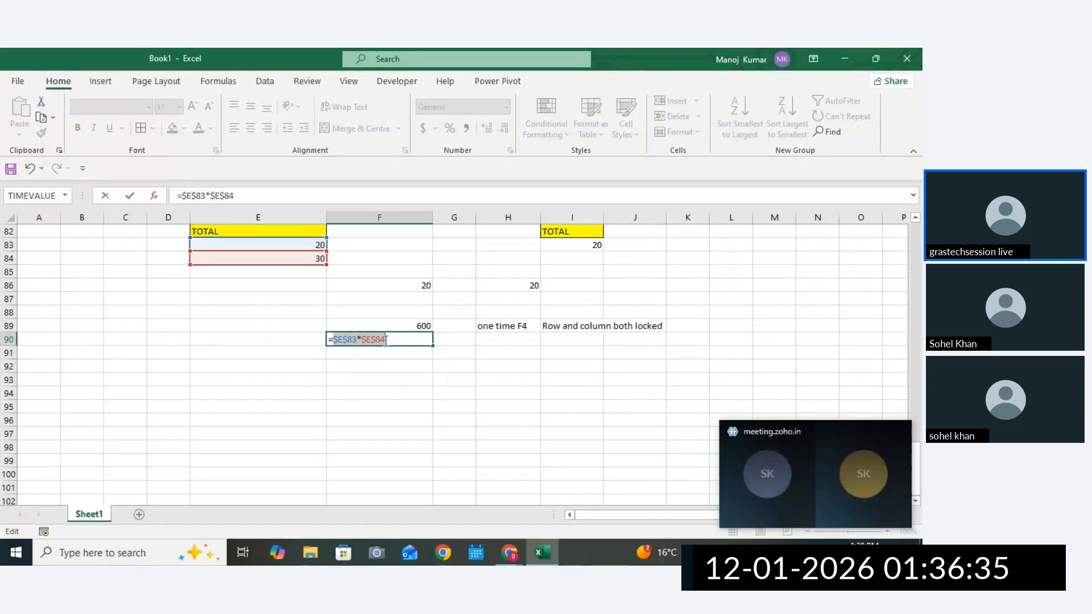
{"action": "key", "text": "F4"}
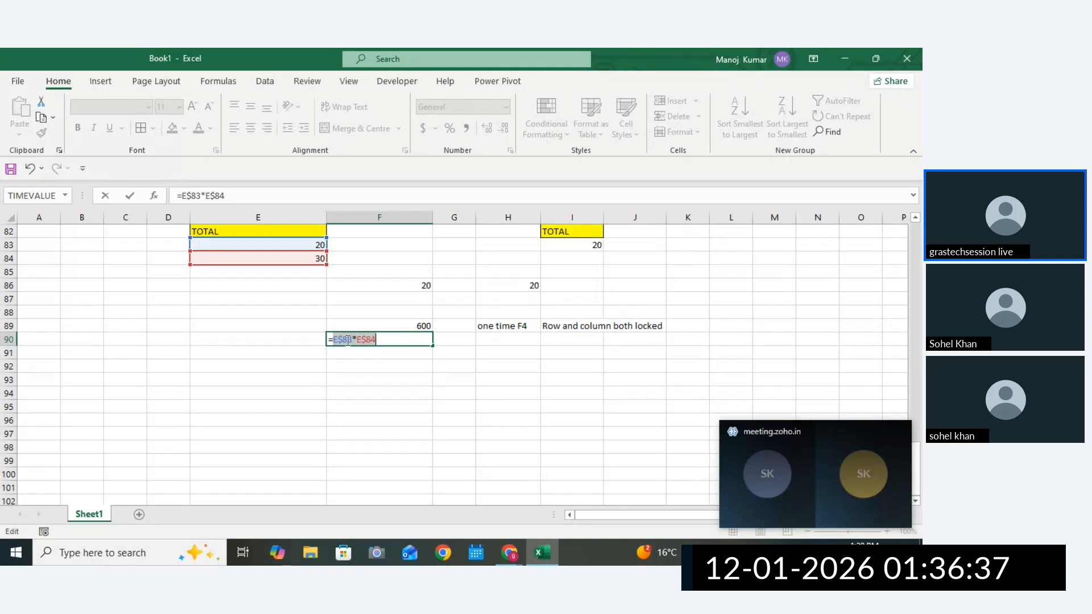
{"action": "key", "text": "Return"}
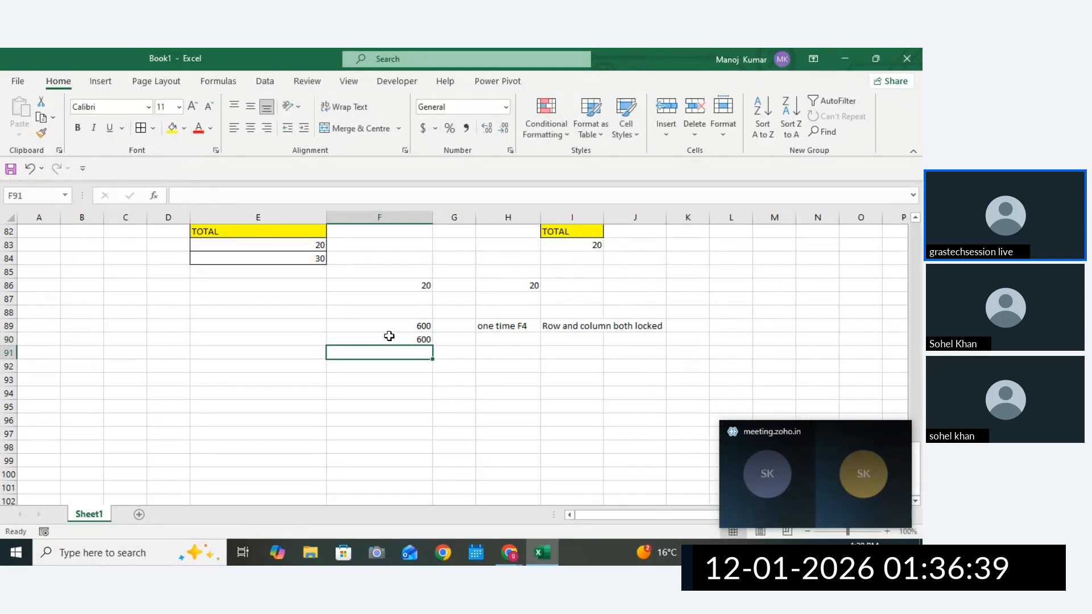
Enter the note "Secind time F4" in H90.
{"action": "left_click", "coordinate": [486, 339]}
{"action": "type", "text": "Sec"}
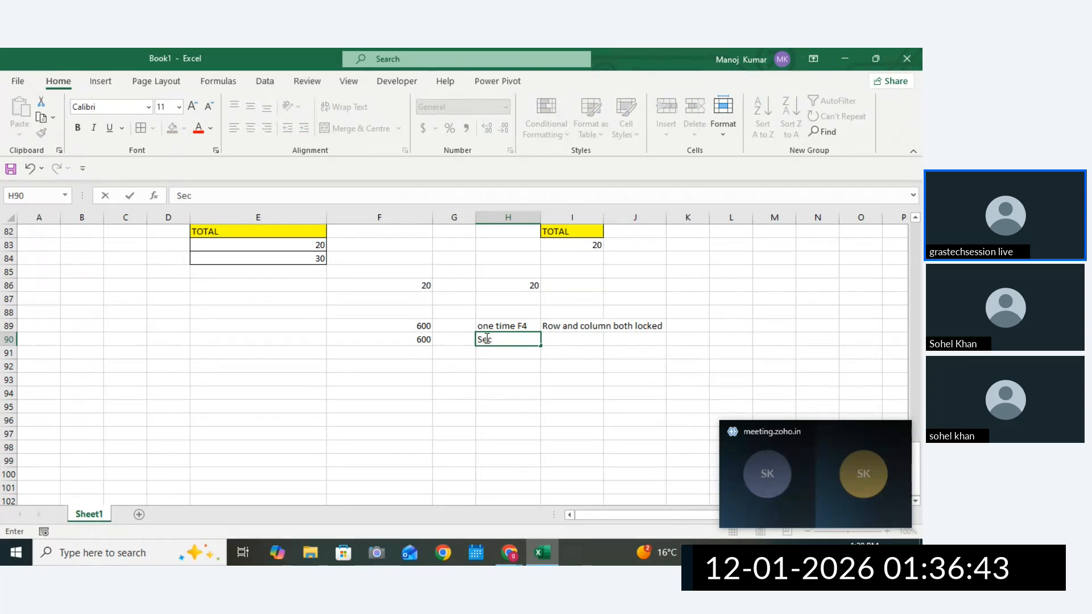
{"action": "type", "text": "ind time"}
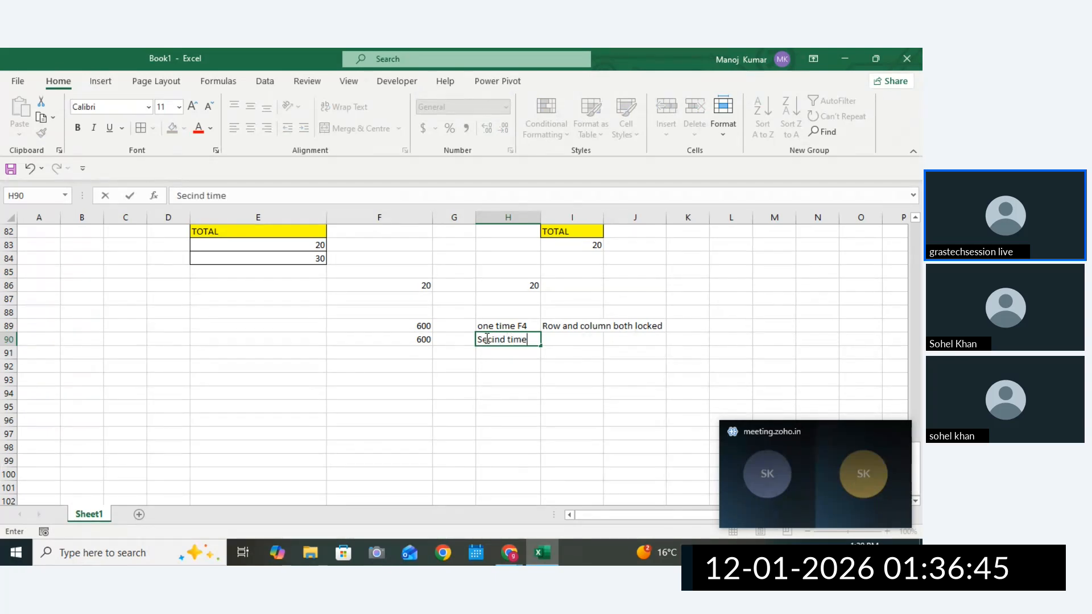
{"action": "type", "text": " F4"}
{"action": "left_click", "coordinate": [572, 340]}
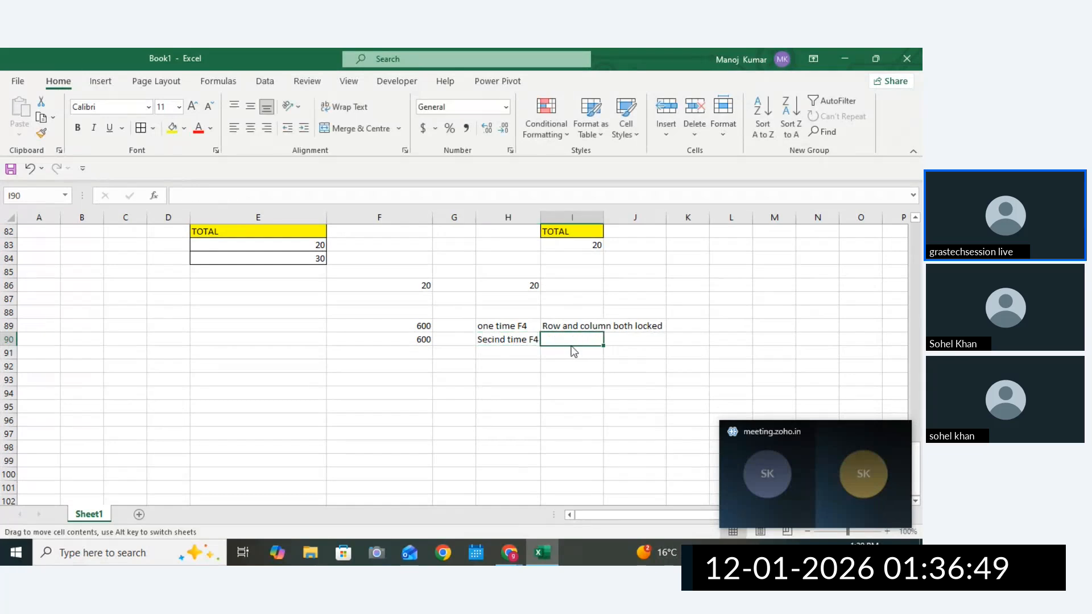
Enter the explanation "Row locked" in I90, beside the second F4 note.
{"action": "type", "text": "Row "}
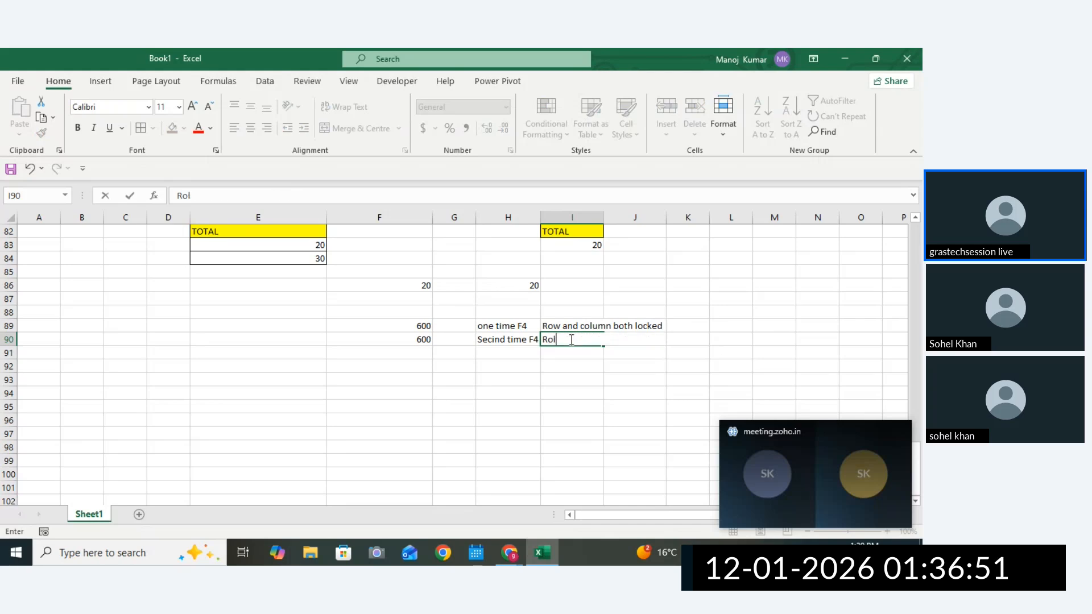
{"action": "type", "text": "C"}
{"action": "type", "text": "lockec"}
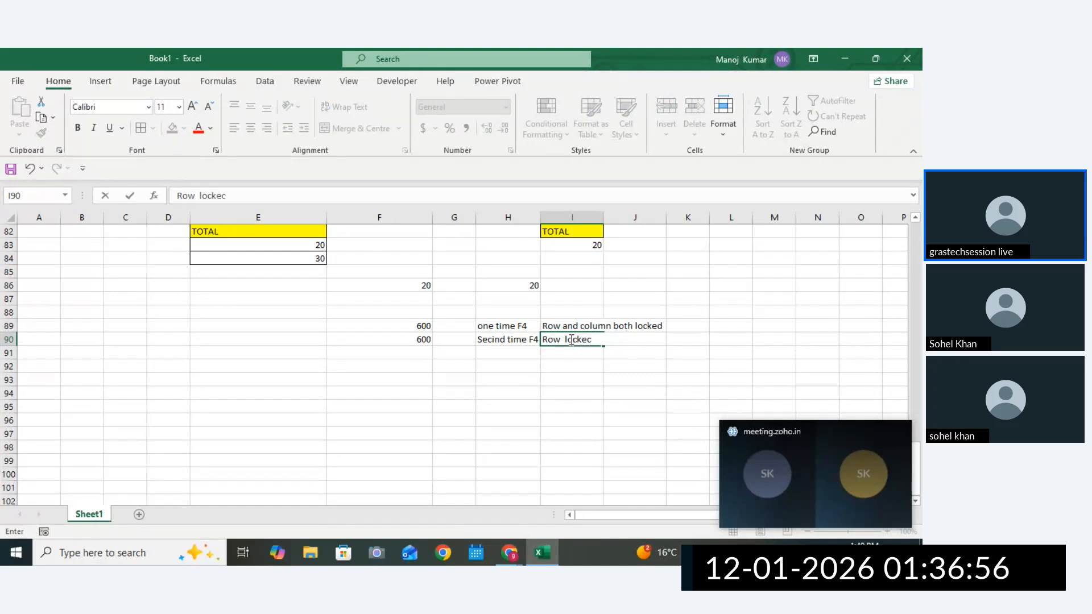
{"action": "key", "text": "BackSpace"}
{"action": "left_click", "coordinate": [626, 352]}
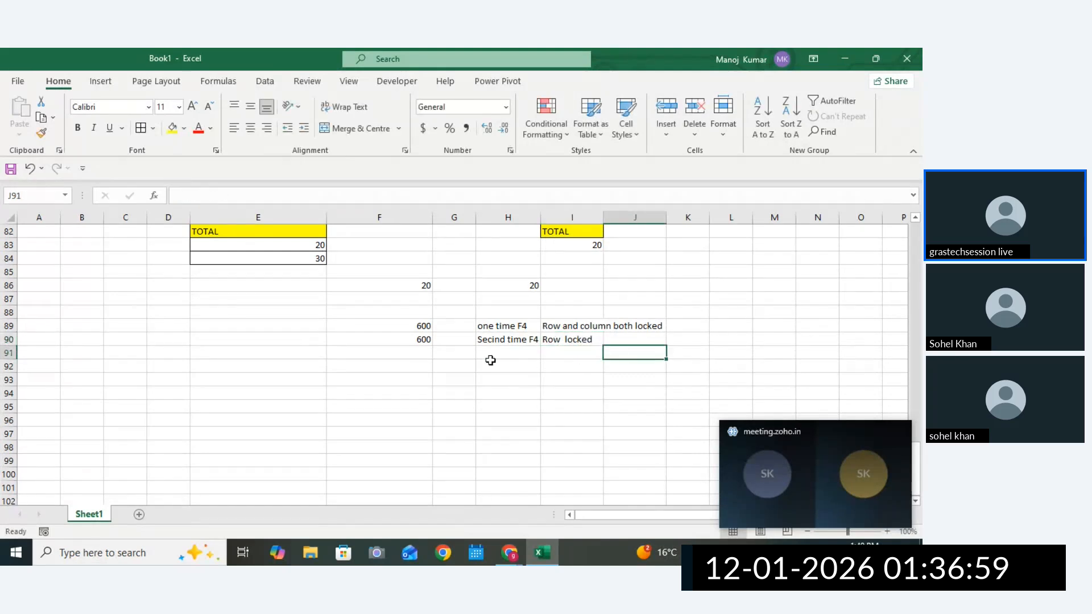
Enter the formula =E83*E84 in F91, below the row-locked example.
{"action": "left_click", "coordinate": [408, 339]}
{"action": "left_click", "coordinate": [398, 357]}
{"action": "type", "text": "="}
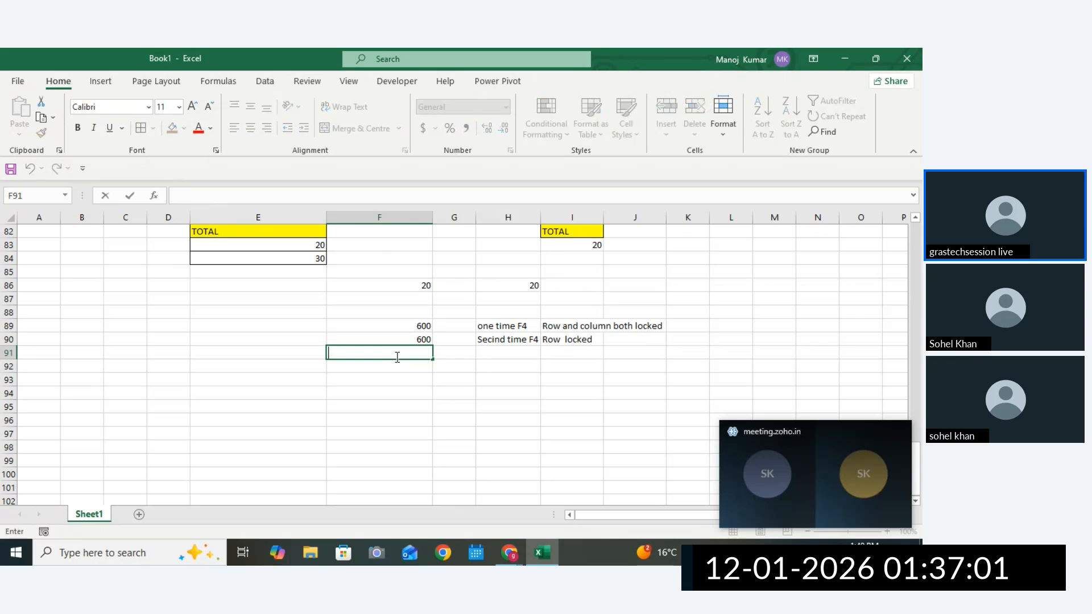
{"action": "left_click", "coordinate": [306, 247]}
{"action": "type", "text": "*"}
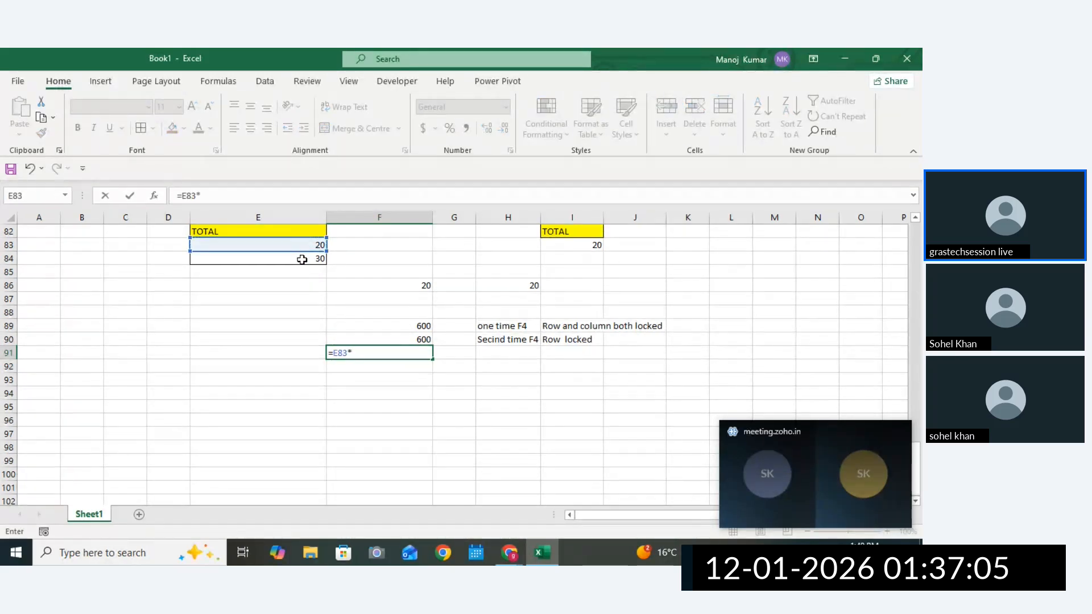
{"action": "left_click", "coordinate": [302, 259]}
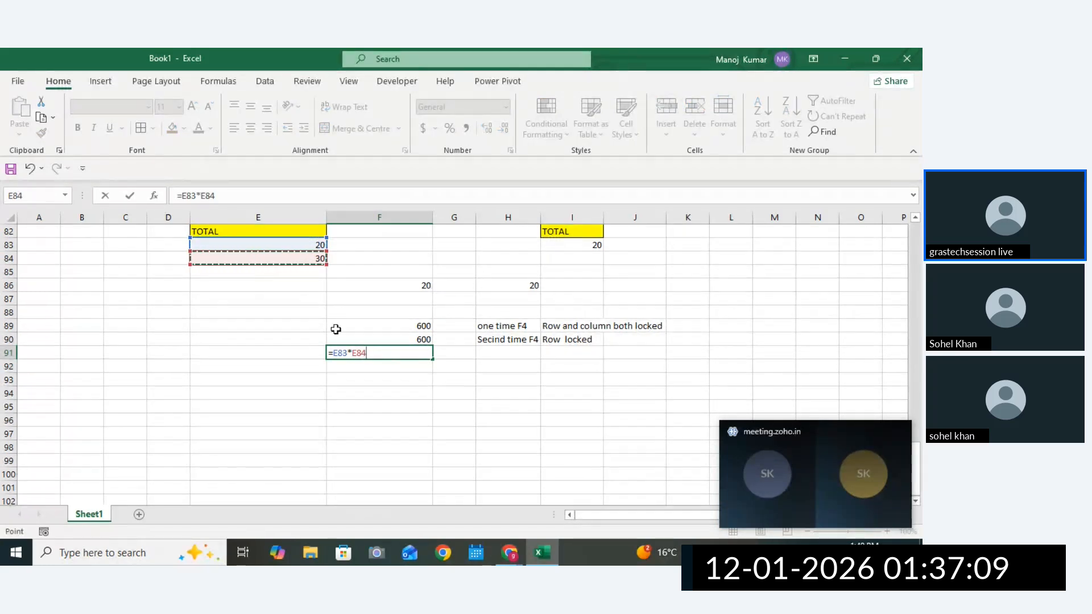
Lock only the columns of both references in the F91 formula by cycling the reference type three times.
{"action": "double_click", "coordinate": [337, 352]}
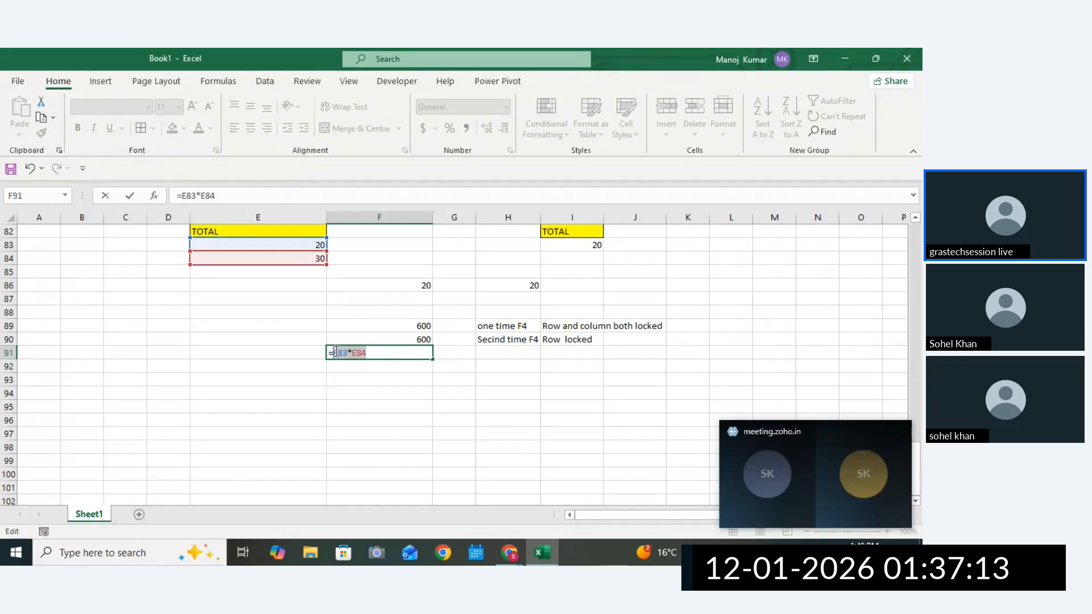
{"action": "key", "text": "F4"}
{"action": "key", "text": "F4"}
{"action": "key", "text": "F4"}
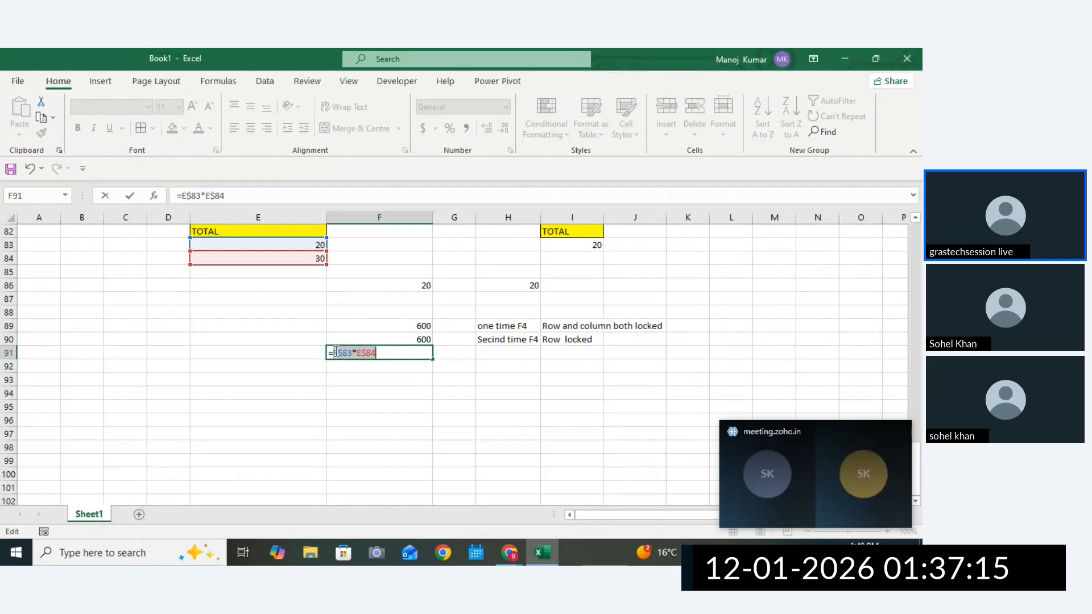
{"action": "left_click_drag", "start_coordinate": [377, 355], "coordinate": [333, 357]}
{"action": "key", "text": "Return"}
Enter the note "third time" in H91.
{"action": "left_click", "coordinate": [484, 350]}
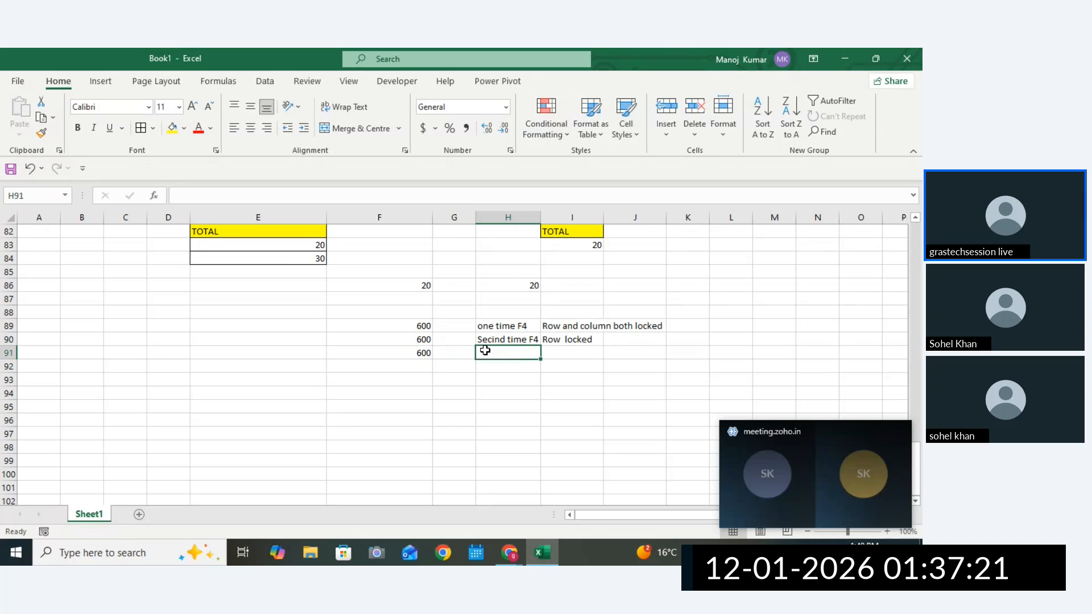
{"action": "type", "text": "th"}
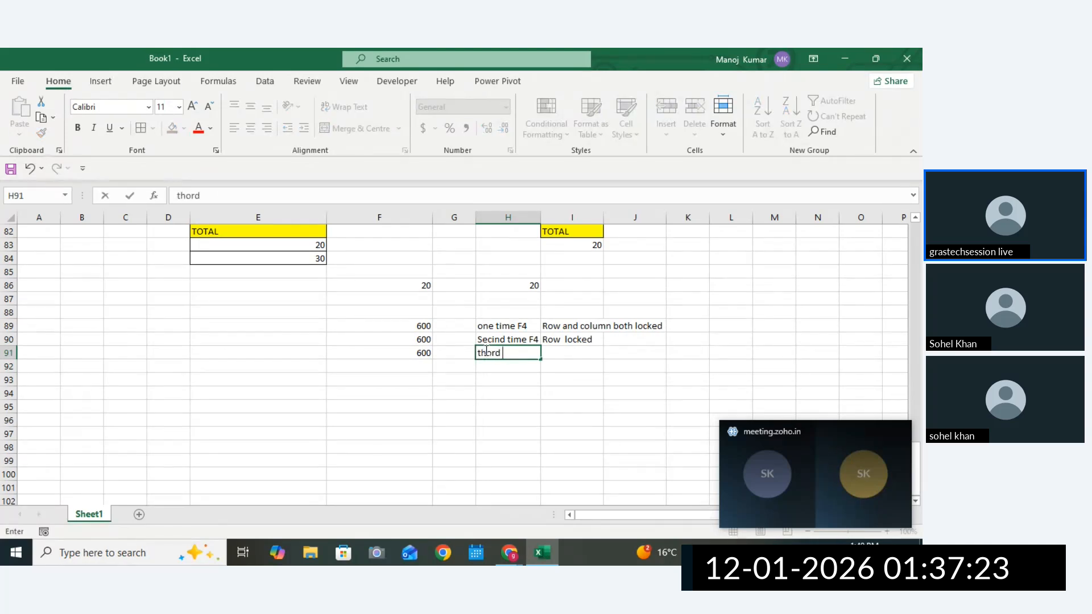
{"action": "type", "text": "ord"}
{"action": "key", "text": "BackSpace"}
{"action": "key", "text": "BackSpace"}
{"action": "key", "text": "BackSpace"}
{"action": "type", "text": "ird time"}
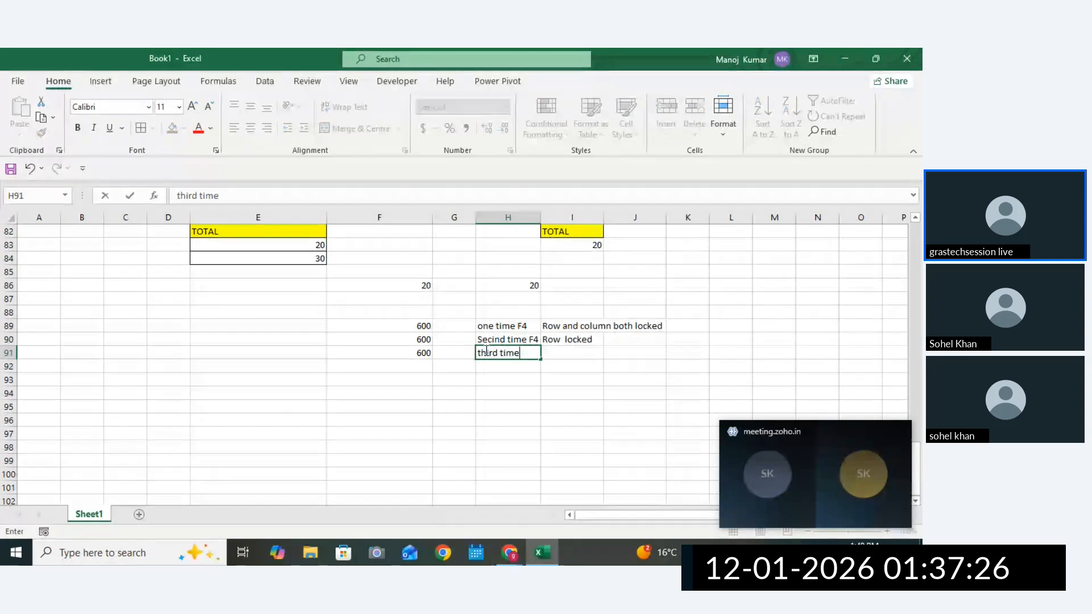
Copy the explanation from I90 into I91 and change its wording to "Column locked".
{"action": "left_click", "coordinate": [560, 340]}
{"action": "key", "text": "ctrl+c"}
{"action": "left_click", "coordinate": [561, 353]}
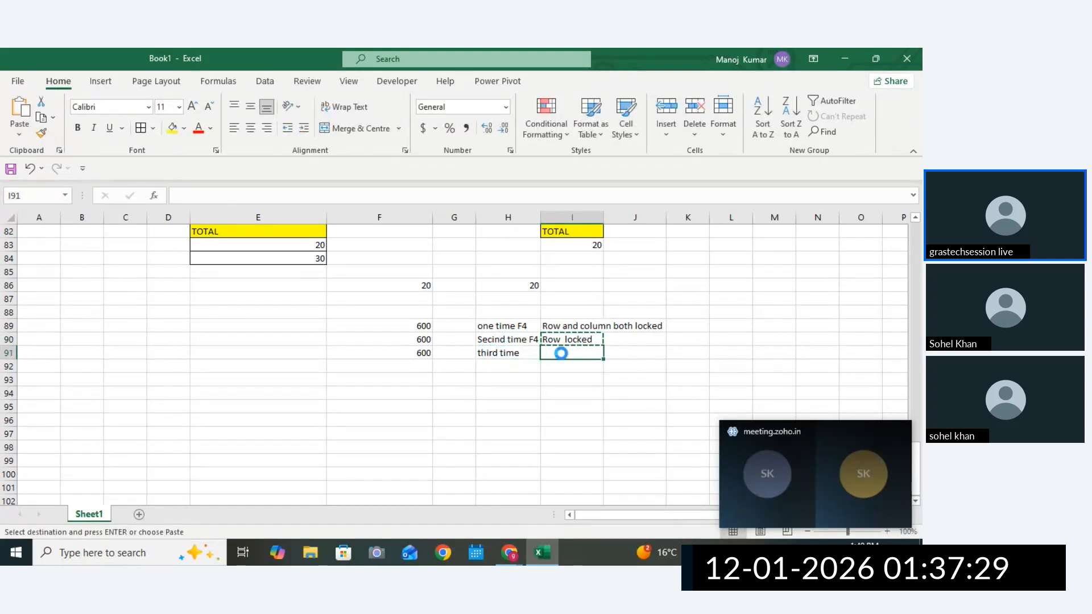
{"action": "key", "text": "ctrl+v"}
{"action": "double_click", "coordinate": [561, 354]}
{"action": "left_click_drag", "start_coordinate": [561, 353], "coordinate": [507, 354]}
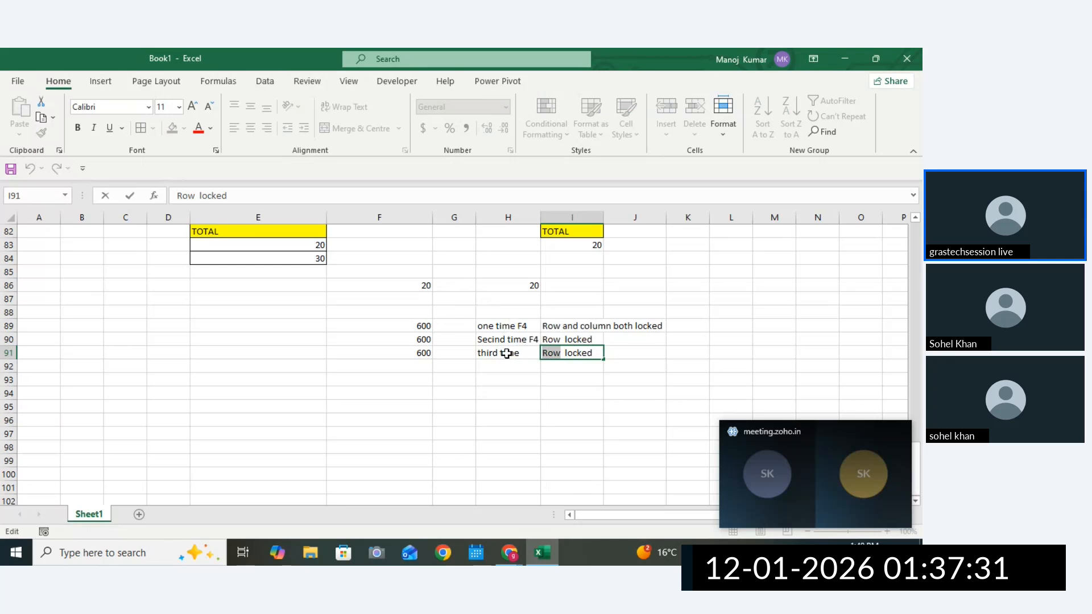
{"action": "type", "text": "Column"}
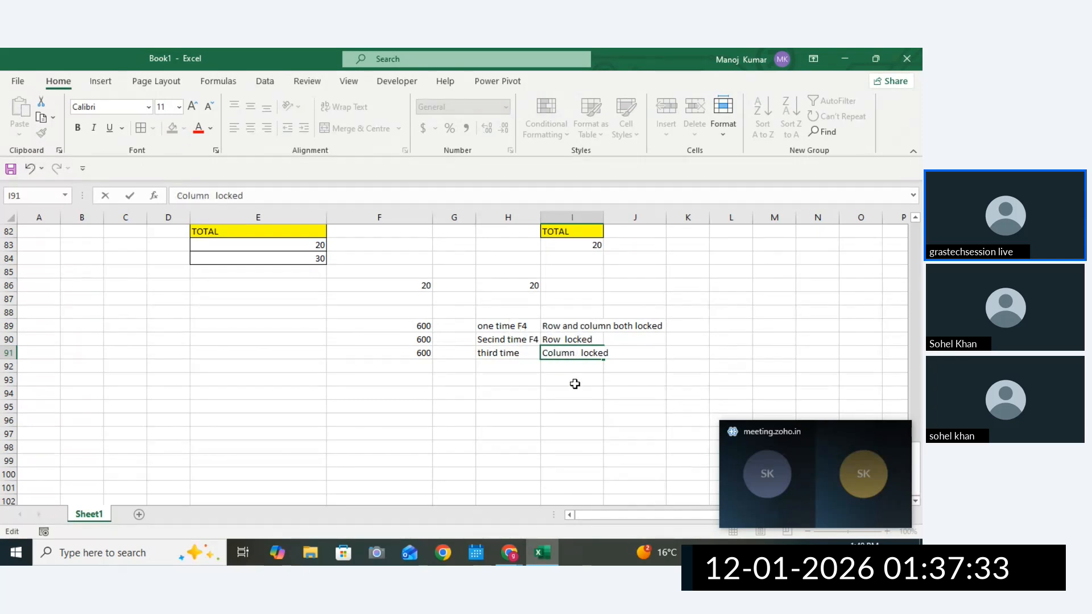
{"action": "key", "text": "Return"}
Enter the formula =E83*E84 in F92, below the column-locked example.
{"action": "double_click", "coordinate": [417, 351]}
{"action": "left_click", "coordinate": [403, 366]}
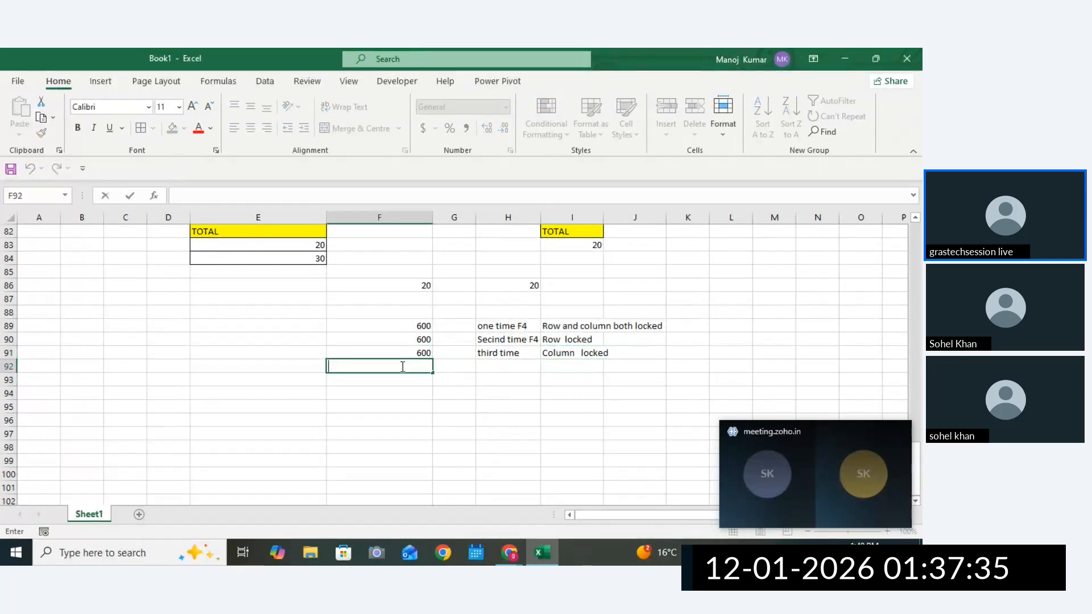
{"action": "type", "text": "="}
{"action": "left_click_drag", "start_coordinate": [292, 234], "coordinate": [292, 238]}
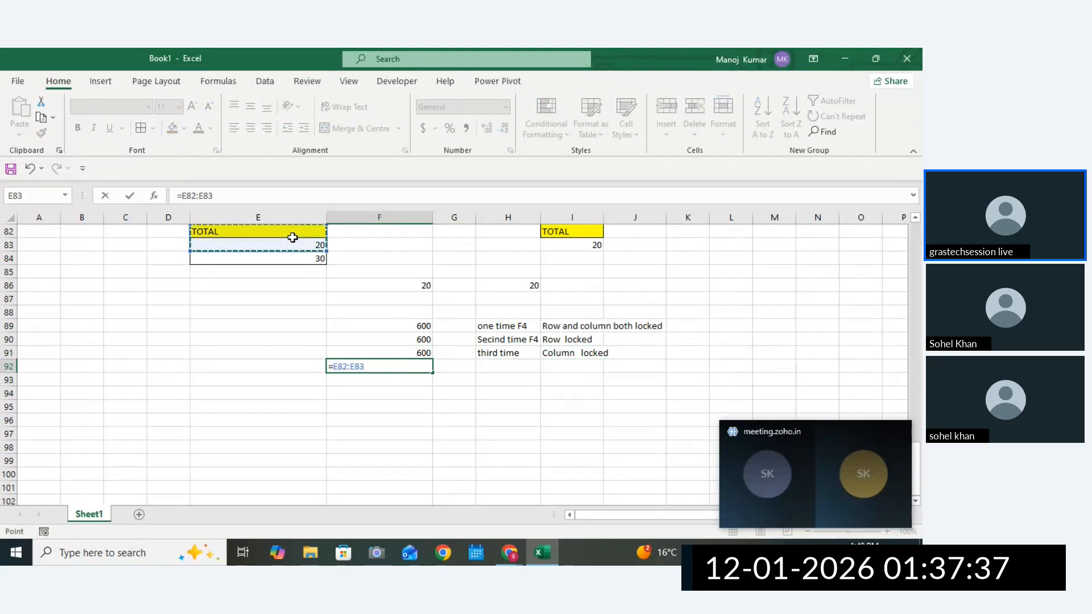
{"action": "key", "text": "BackSpace"}
{"action": "key", "text": "BackSpace"}
{"action": "key", "text": "BackSpace"}
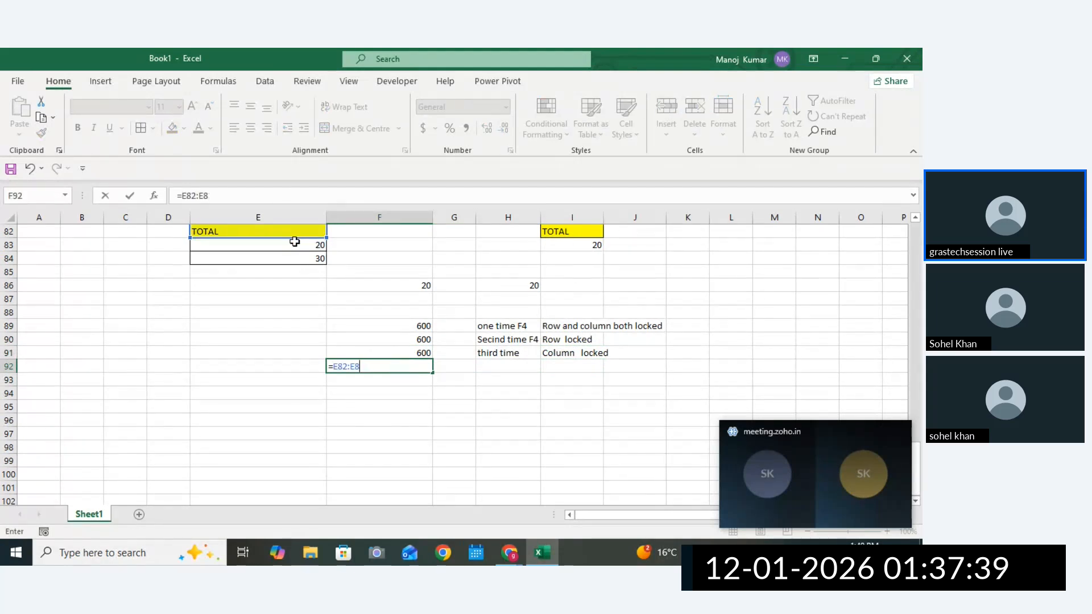
{"action": "key", "text": "BackSpace"}
{"action": "type", "text": "*"}
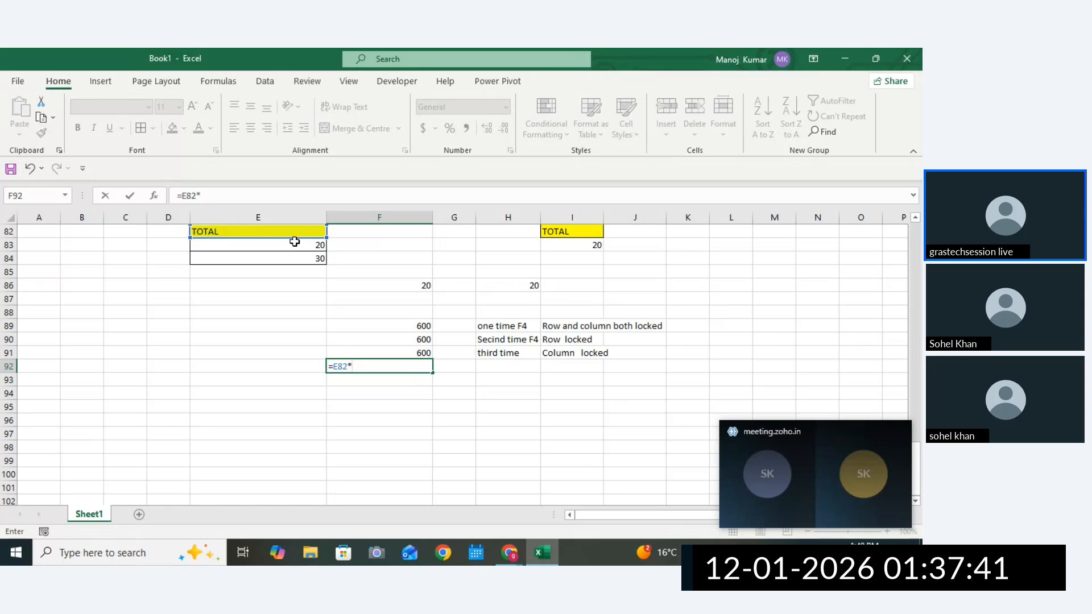
{"action": "left_click", "coordinate": [293, 263]}
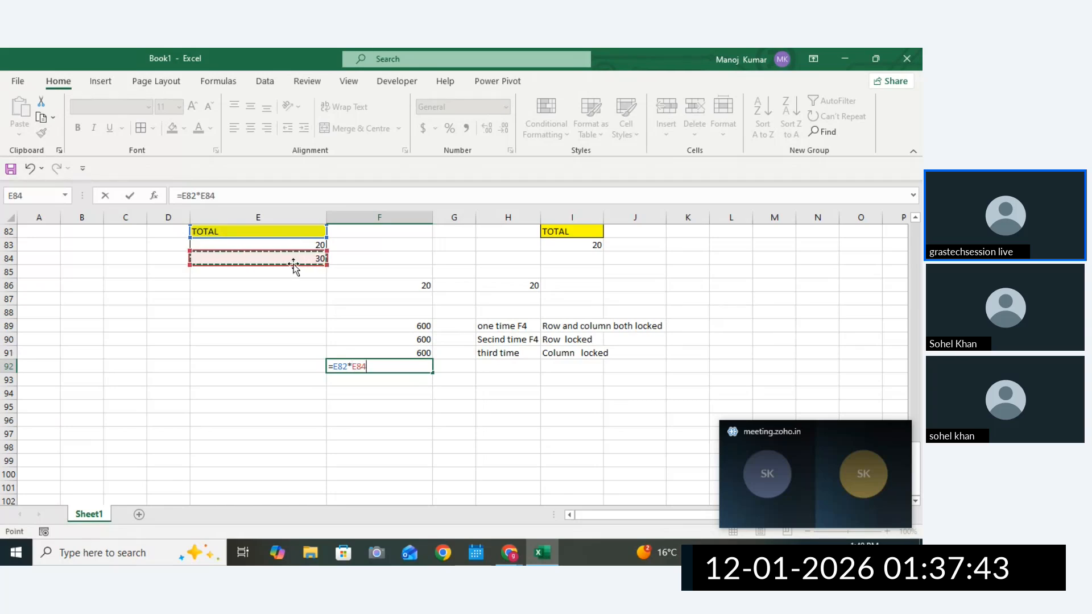
{"action": "left_click", "coordinate": [391, 365]}
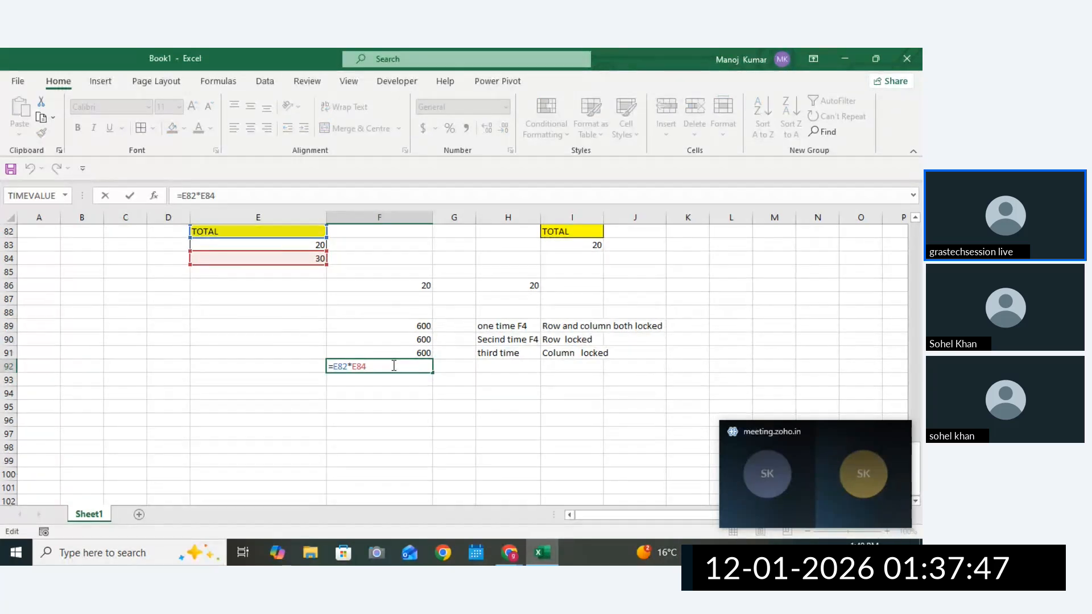
{"action": "key", "text": "Return"}
Cycle both references in F92 through every lock state back to fully relative, giving =E83*E84.
{"action": "double_click", "coordinate": [357, 367]}
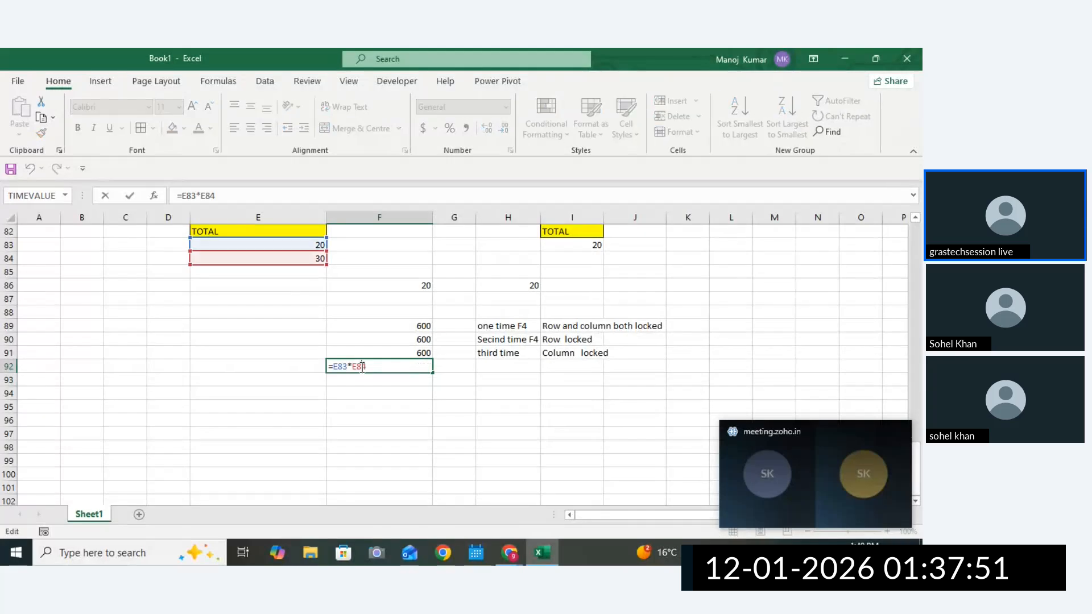
{"action": "left_click_drag", "start_coordinate": [379, 366], "coordinate": [326, 366]}
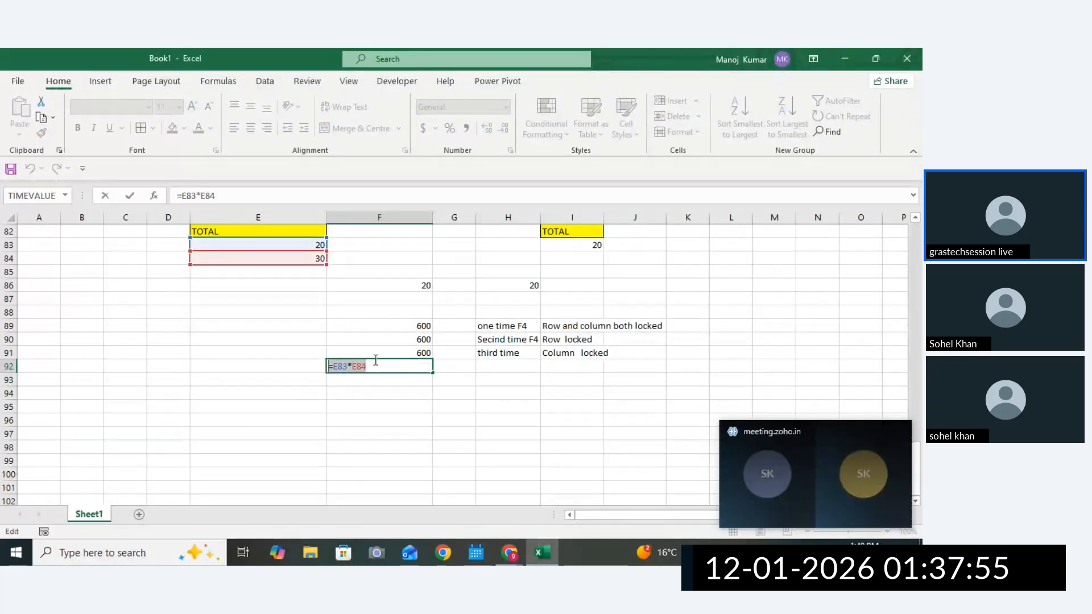
{"action": "left_click_drag", "start_coordinate": [388, 365], "coordinate": [331, 365]}
{"action": "key", "text": "F5"}
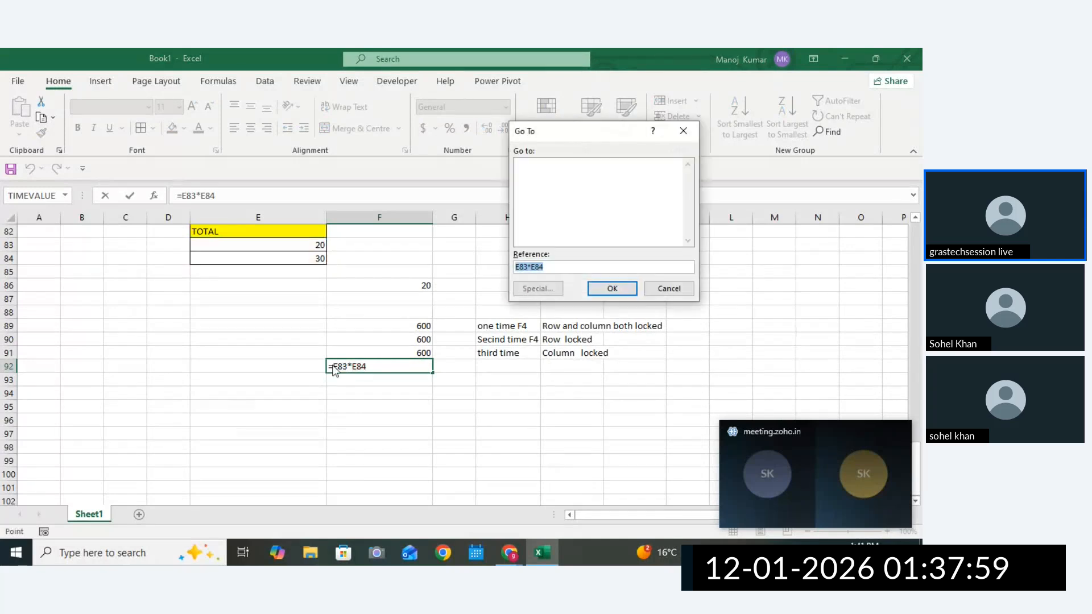
{"action": "left_click", "coordinate": [669, 289]}
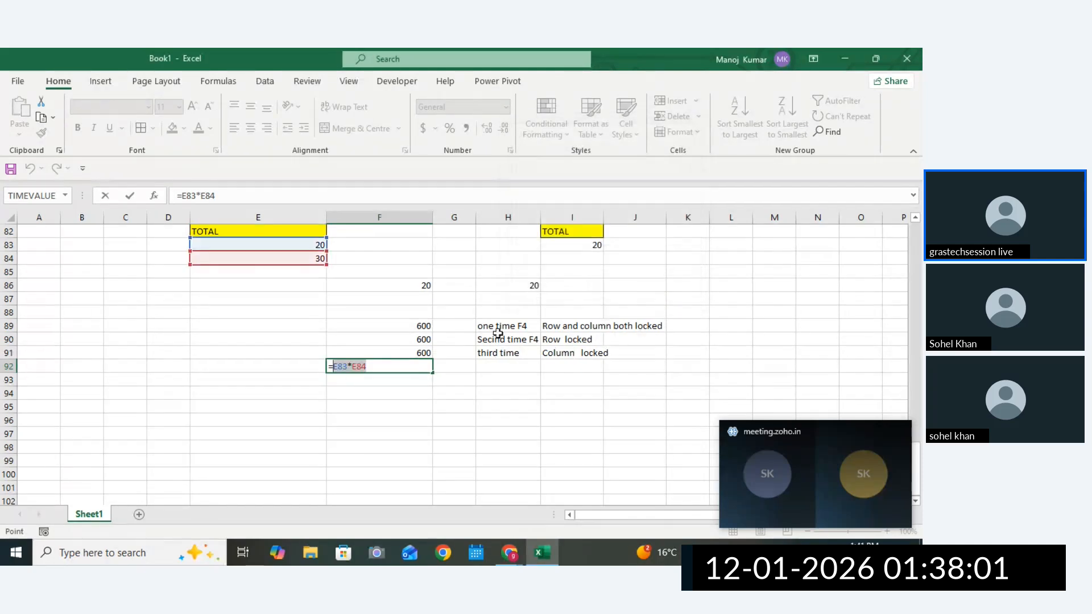
{"action": "key", "text": "F4"}
{"action": "key", "text": "F4"}
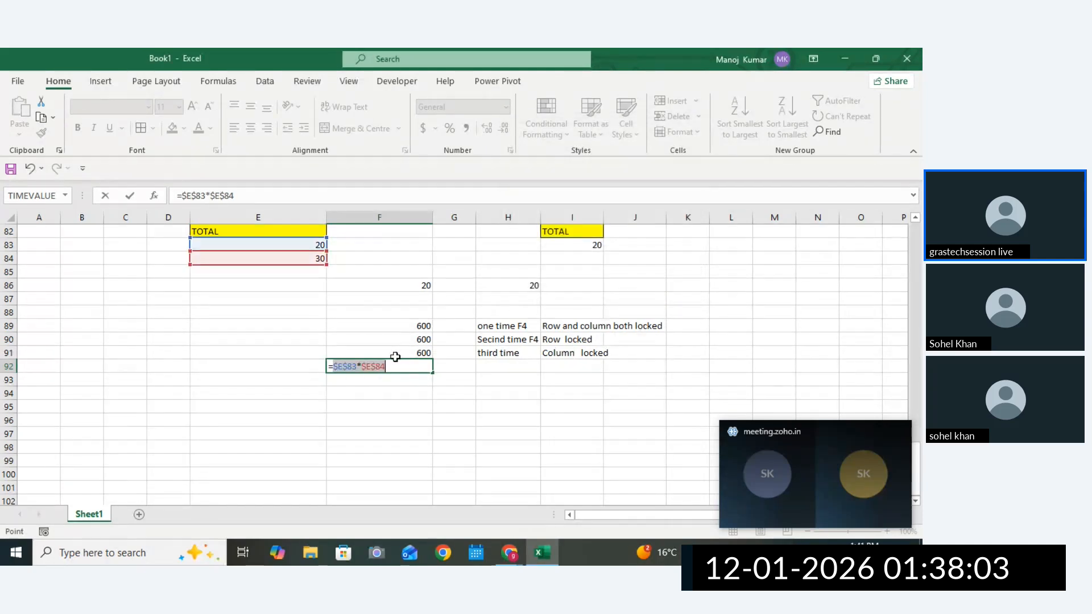
{"action": "key", "text": "F4"}
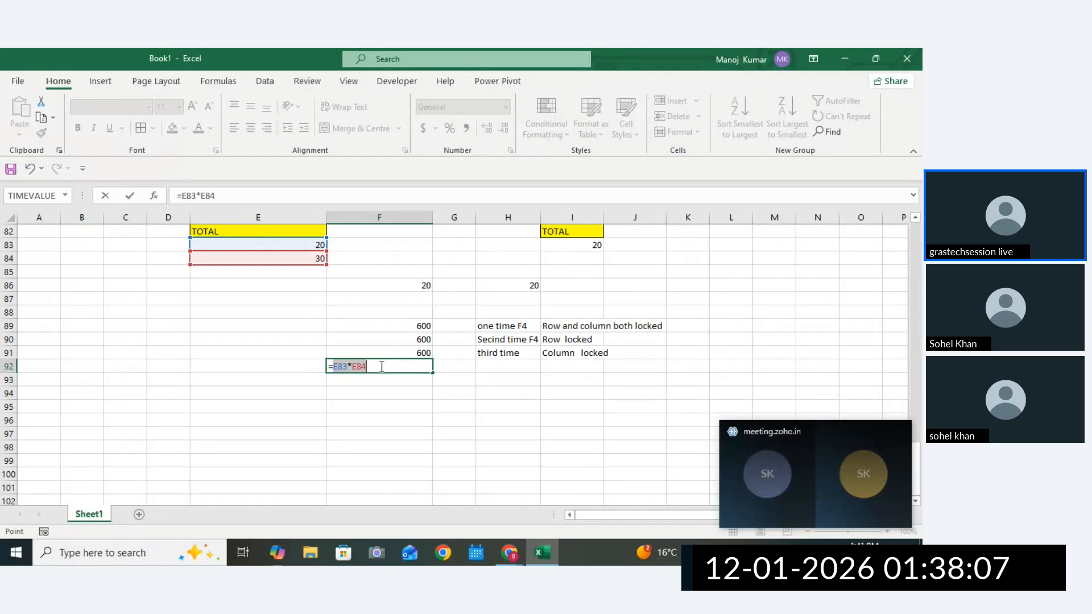
{"action": "key", "text": "Return"}
Enter the note "Forth time" in H92.
{"action": "left_click", "coordinate": [515, 368]}
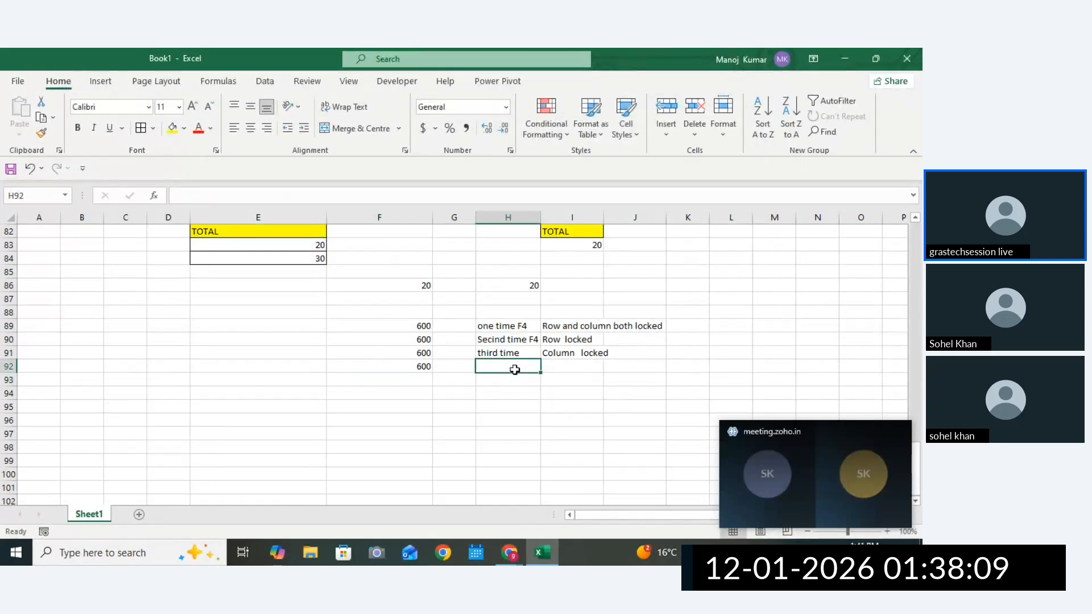
{"action": "type", "text": "For"}
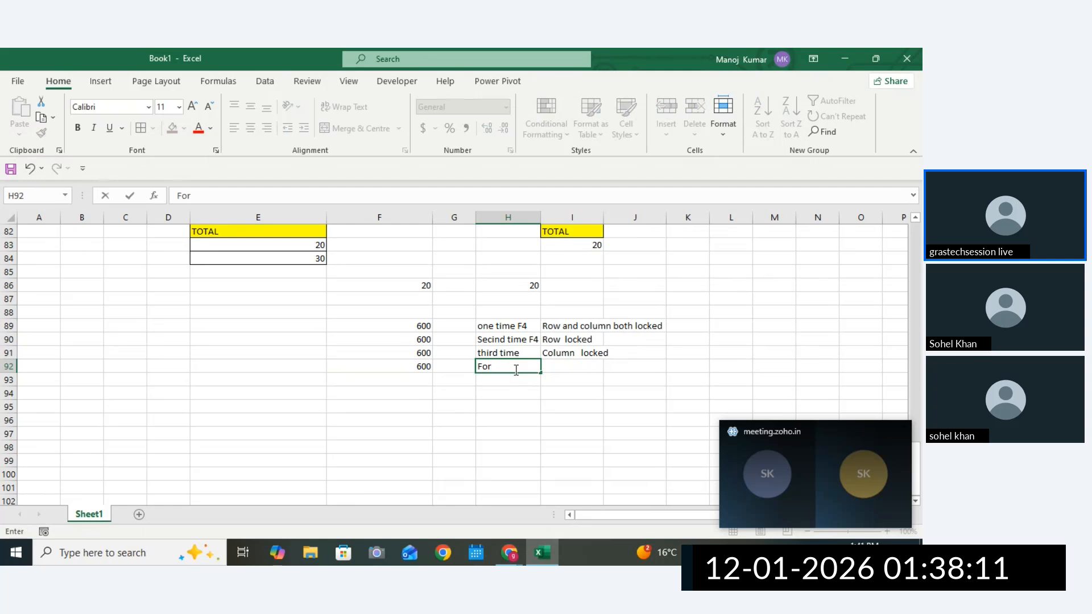
{"action": "key", "text": "BackSpace"}
{"action": "type", "text": "rth time"}
Enter the explanation "all unlocked" in I92, beside the fourth note.
{"action": "left_click", "coordinate": [574, 367]}
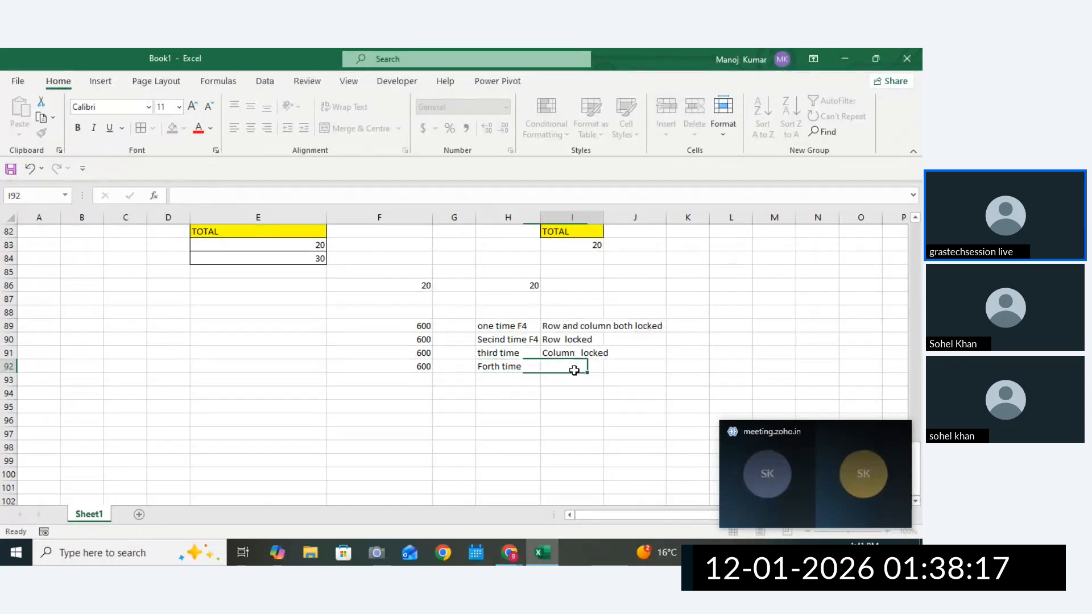
{"action": "type", "text": "u"}
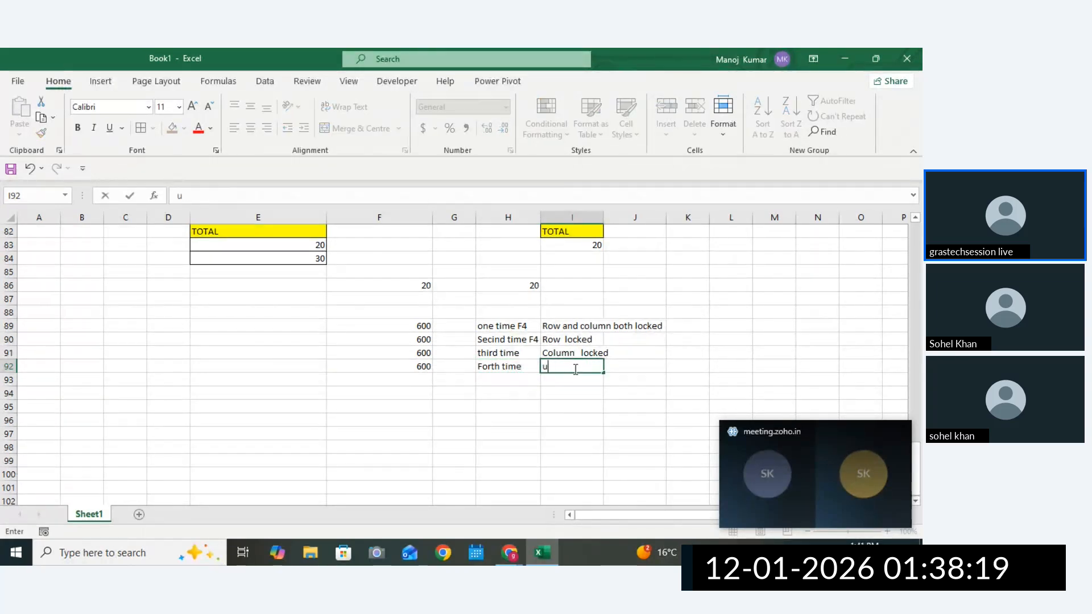
{"action": "type", "text": "nall cunlock"}
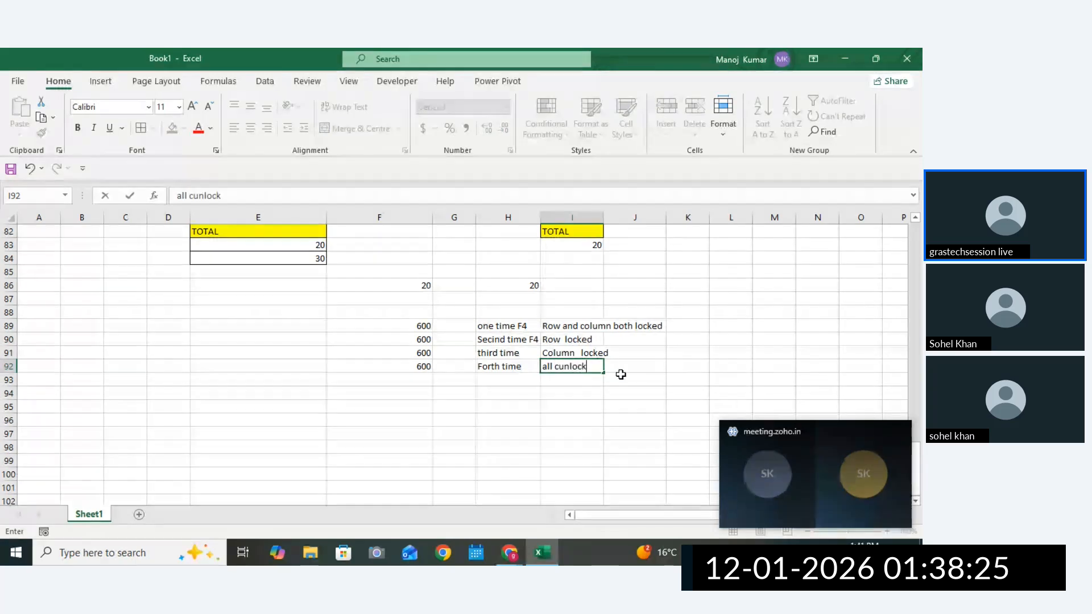
{"action": "left_click", "coordinate": [560, 367]}
{"action": "key", "text": "BackSpace"}
{"action": "left_click", "coordinate": [586, 367]}
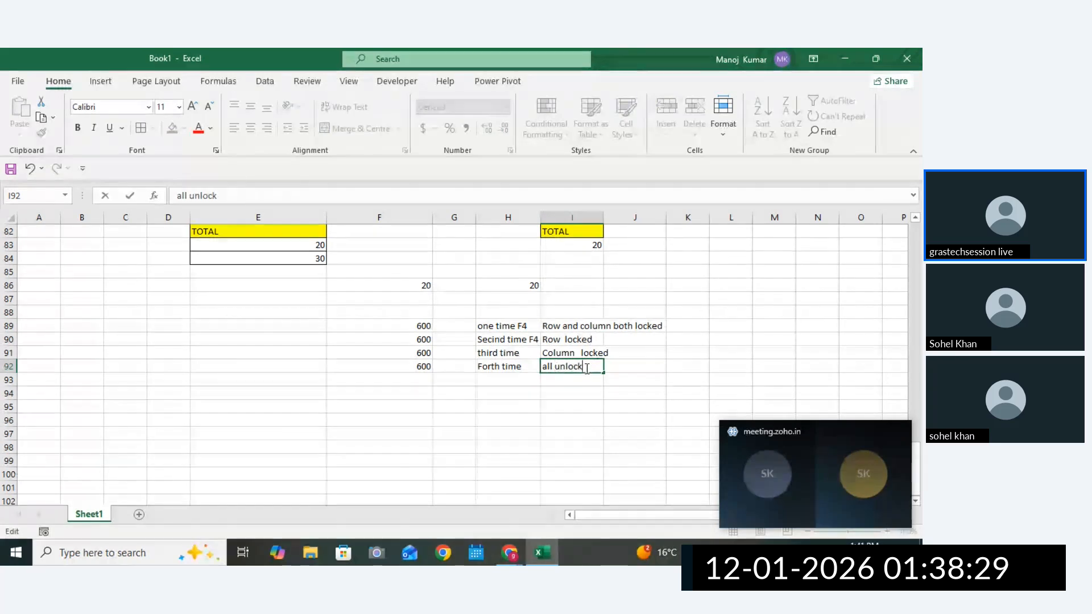
{"action": "type", "text": "ed"}
{"action": "left_click", "coordinate": [396, 432]}
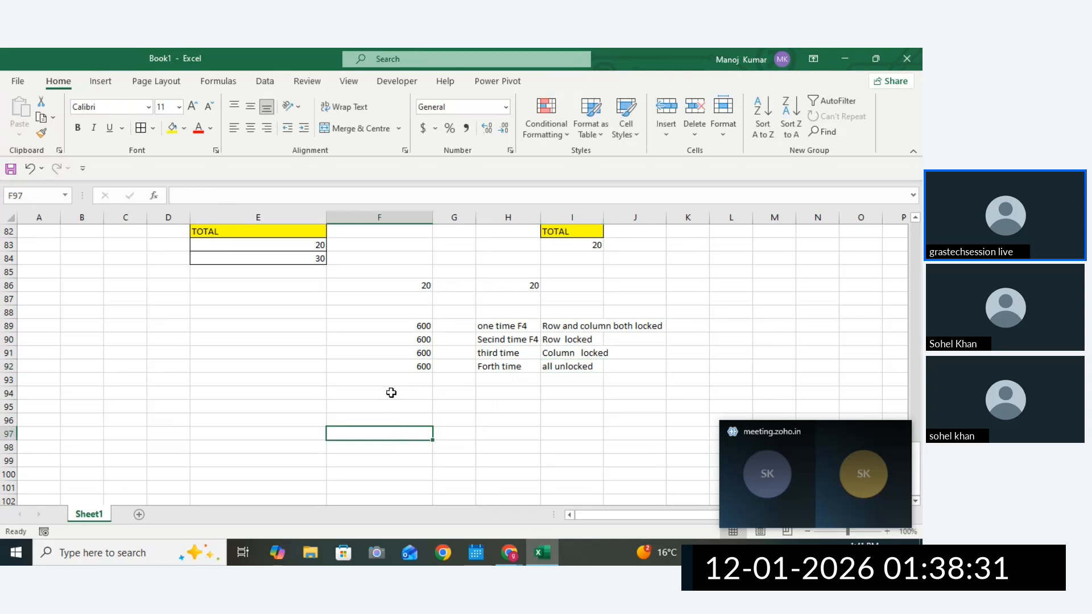
Run the references in F92 through the F4 lock states once more until they are relative, and leave the cell.
{"action": "left_click", "coordinate": [385, 366]}
{"action": "double_click", "coordinate": [385, 366]}
{"action": "double_click", "coordinate": [337, 367]}
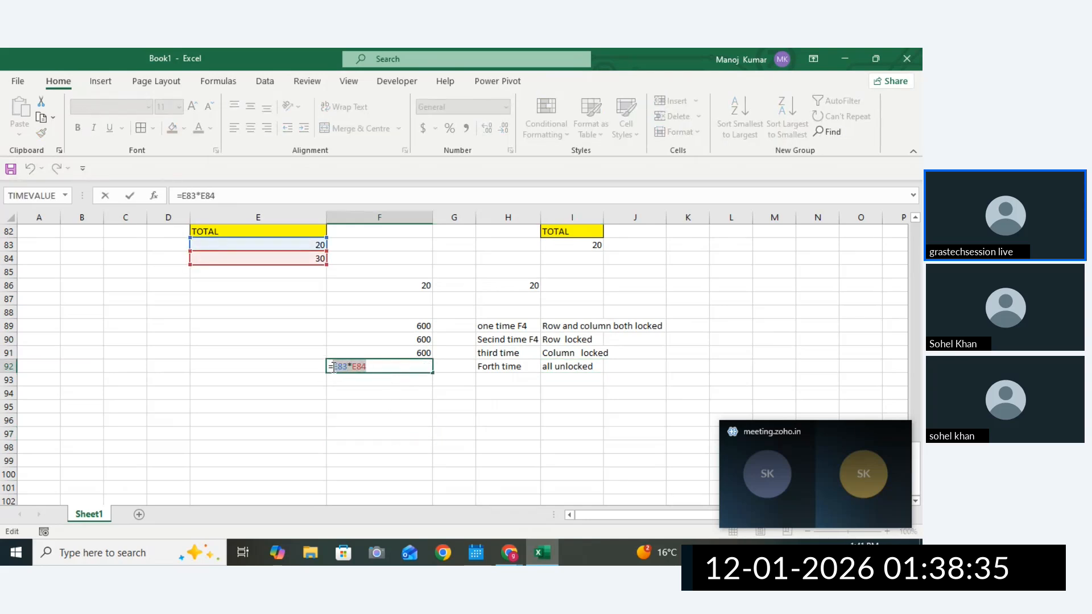
{"action": "key", "text": "F4"}
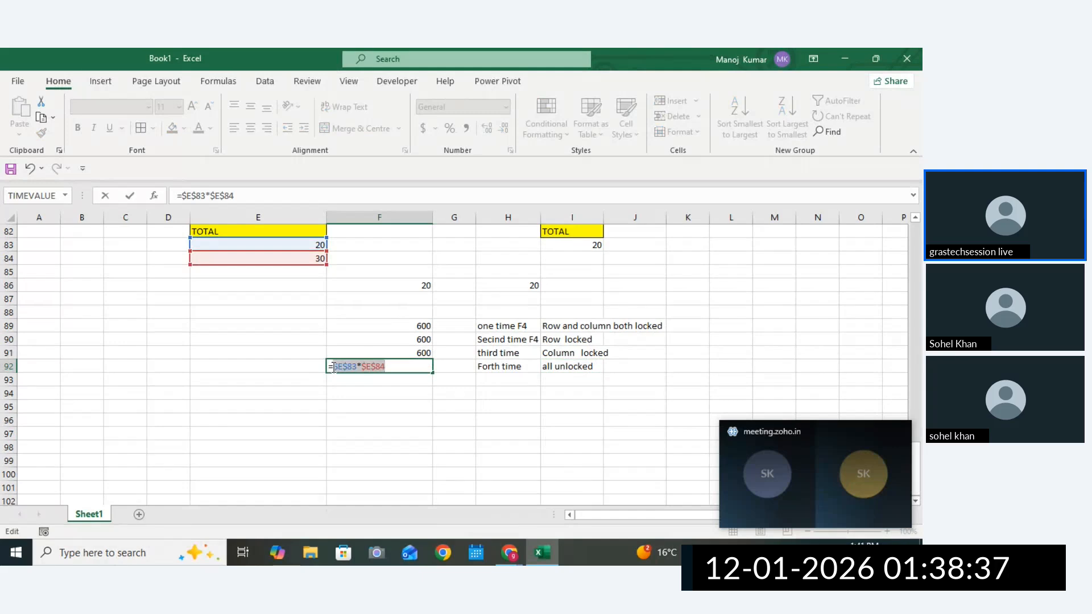
{"action": "key", "text": "F4"}
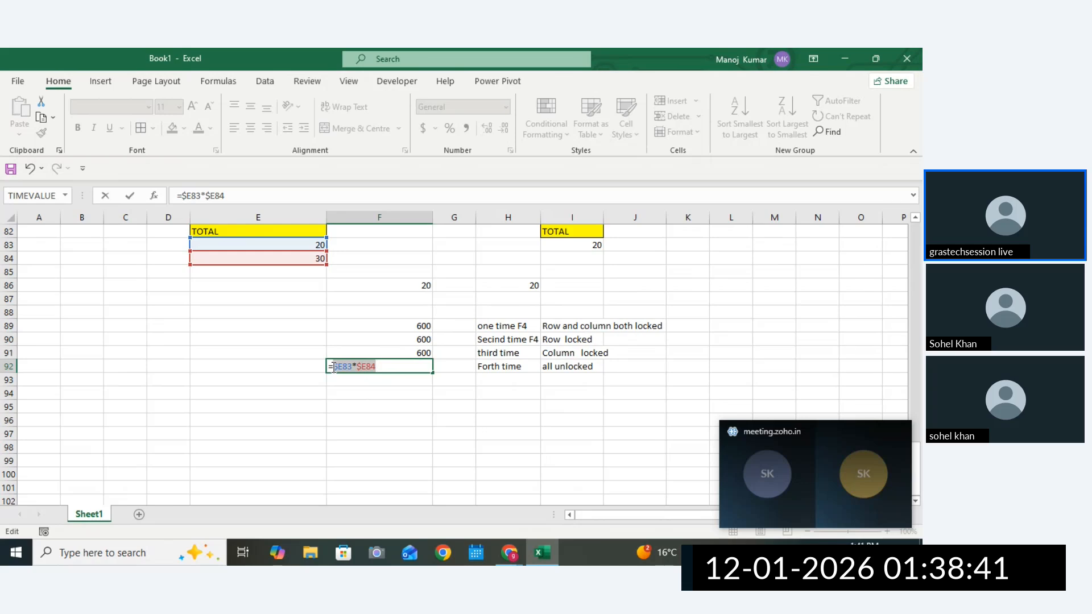
{"action": "key", "text": "F4"}
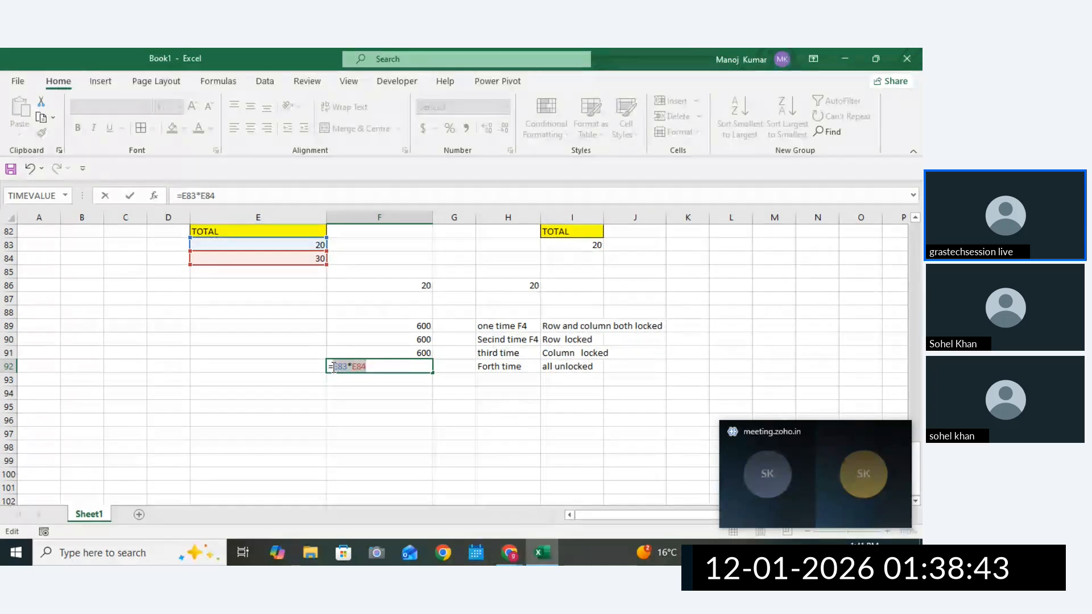
{"action": "key", "text": "Escape"}
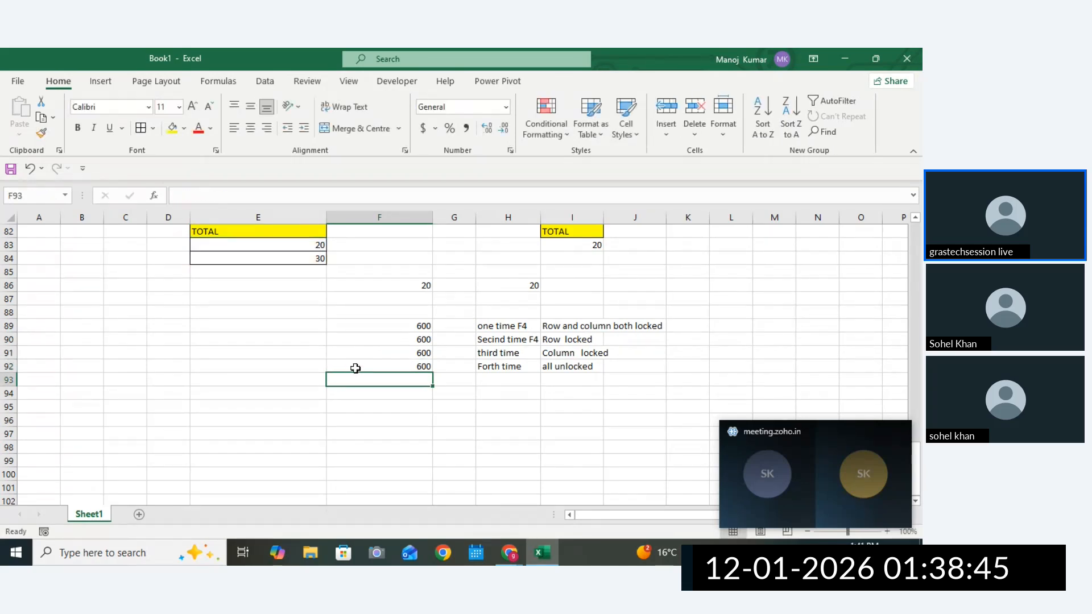
Add borders around the four formula results in F89:F92.
{"action": "left_click", "coordinate": [398, 329]}
{"action": "left_click_drag", "start_coordinate": [398, 329], "coordinate": [395, 364]}
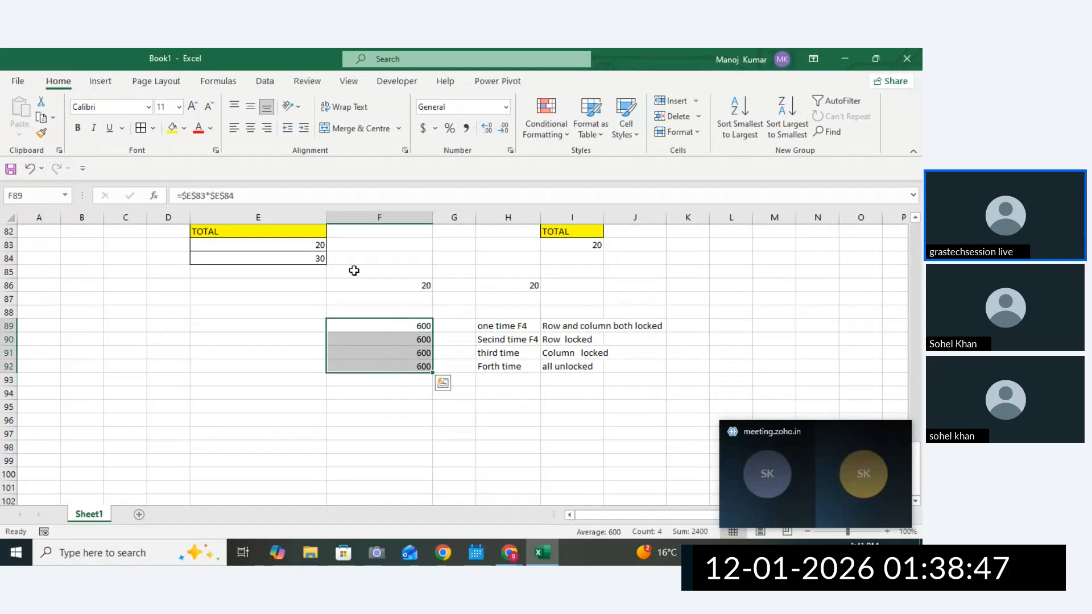
{"action": "left_click", "coordinate": [141, 127]}
{"action": "left_click", "coordinate": [508, 339]}
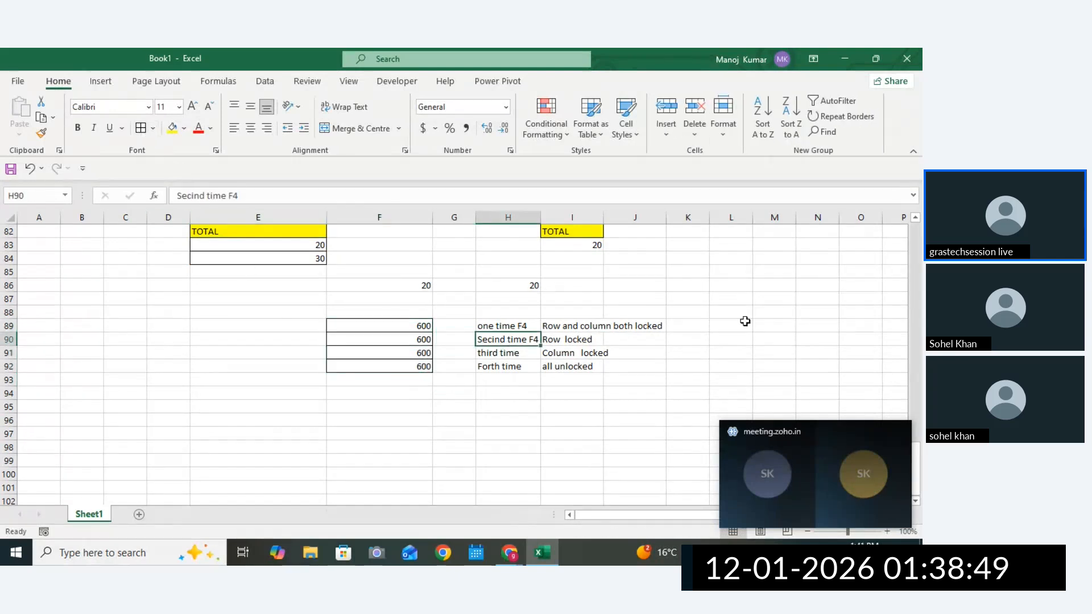
Copy the formula text from H86 and place it in J86 as the visible text ",=$E$83".
{"action": "left_click_drag", "start_coordinate": [917, 477], "coordinate": [918, 451]}
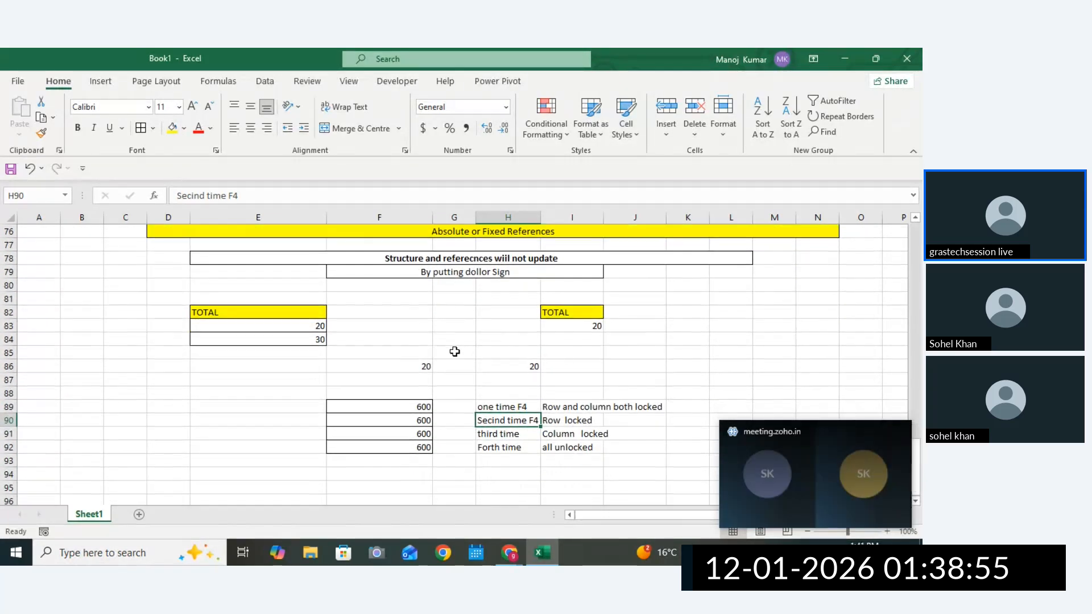
{"action": "left_click_drag", "start_coordinate": [430, 364], "coordinate": [489, 377]}
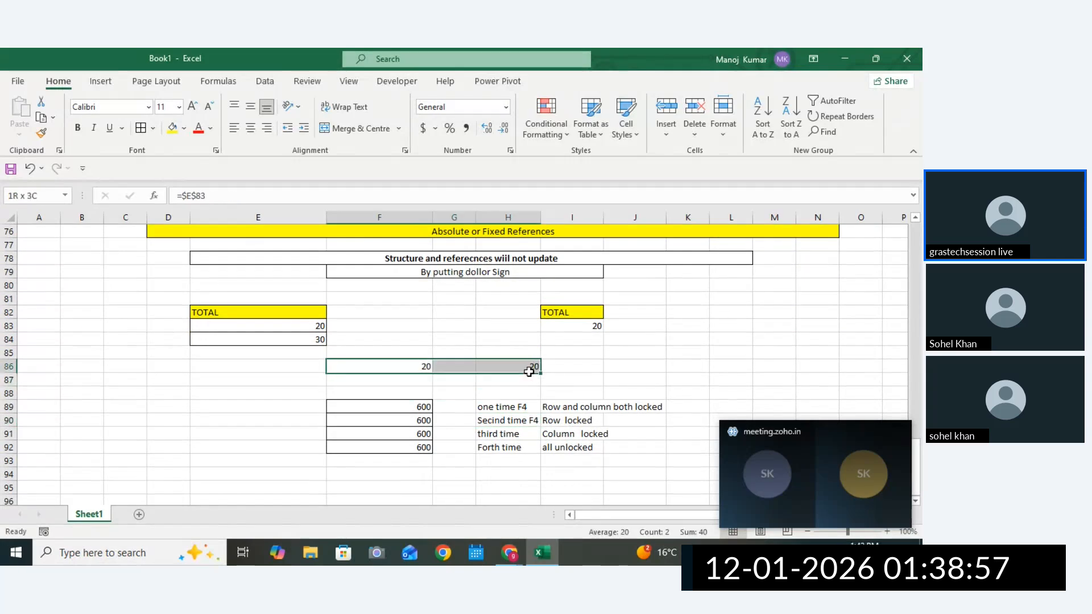
{"action": "left_click", "coordinate": [769, 312]}
{"action": "left_click", "coordinate": [535, 367]}
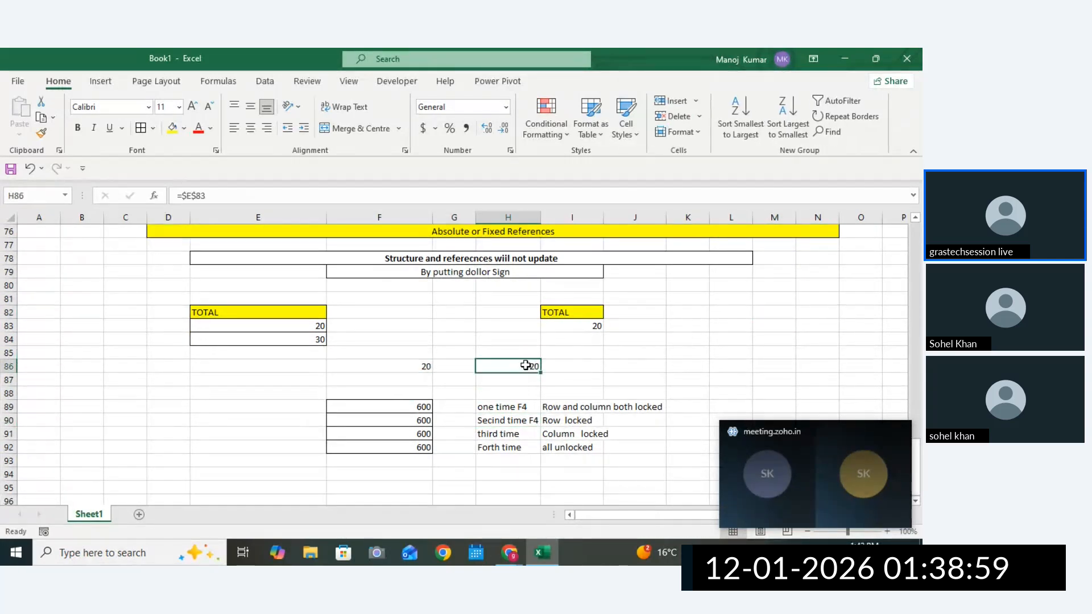
{"action": "left_click", "coordinate": [547, 366]}
{"action": "double_click", "coordinate": [531, 369]}
{"action": "left_click_drag", "start_coordinate": [529, 367], "coordinate": [462, 367]}
{"action": "key", "text": "ctrl+c"}
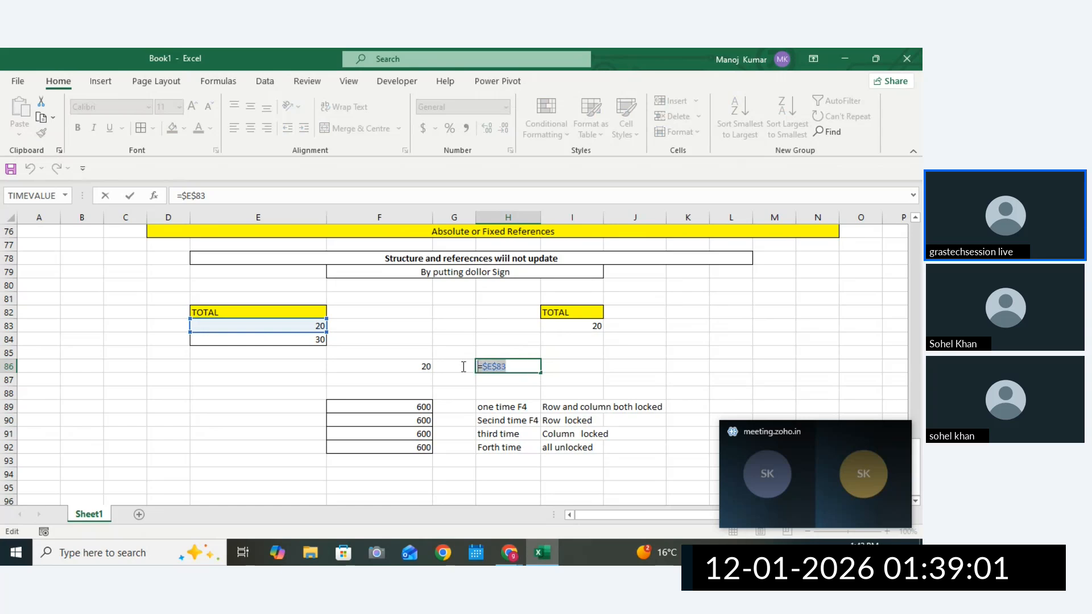
{"action": "key", "text": "Return"}
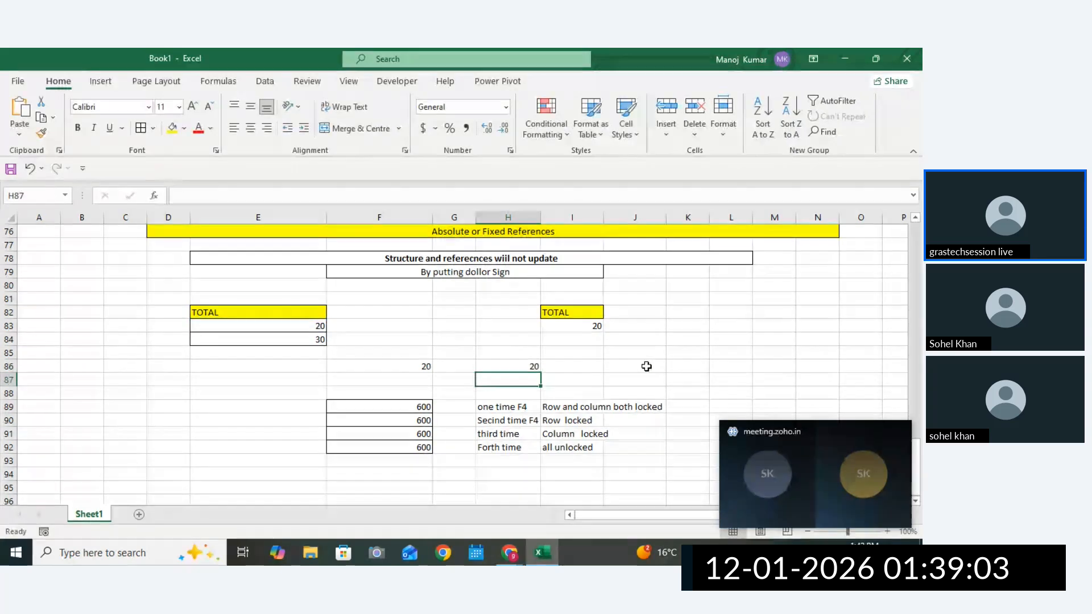
{"action": "double_click", "coordinate": [654, 367]}
{"action": "key", "text": "ctrl+v"}
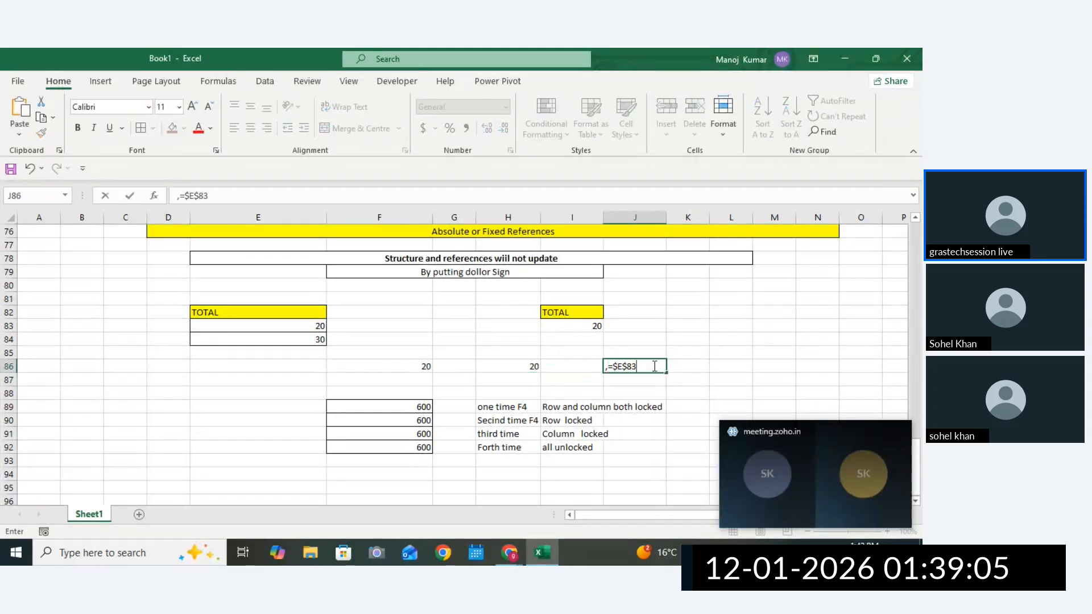
{"action": "left_click", "coordinate": [799, 350]}
Copy the "Absolute or Fixed References" heading from row 76 to D95, below the F4 examples.
{"action": "scroll", "coordinate": [825, 398], "scroll_direction": "up", "scroll_amount": 2}
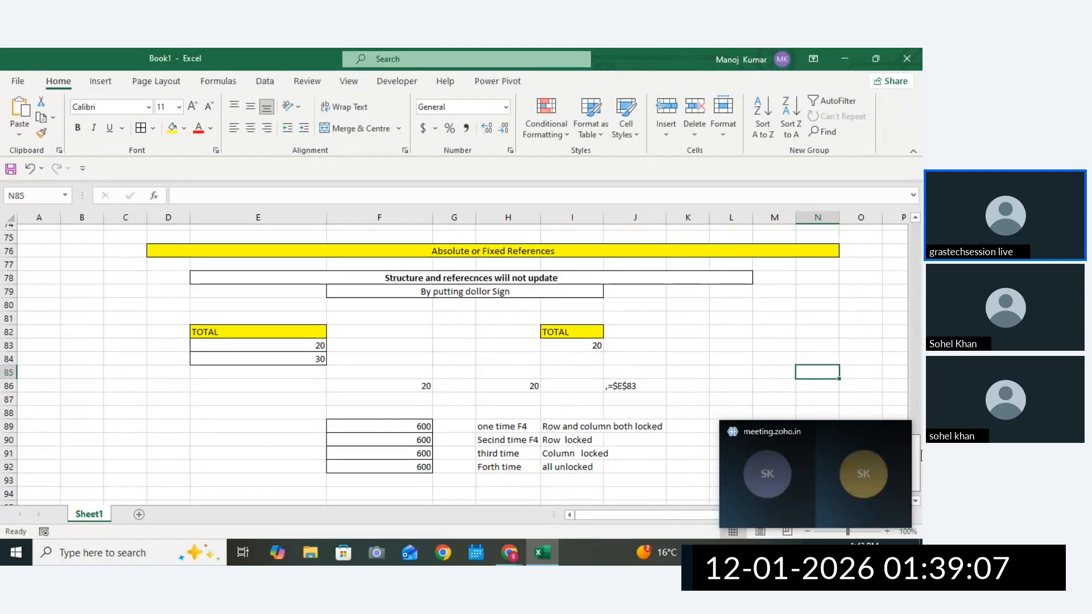
{"action": "left_click", "coordinate": [745, 310]}
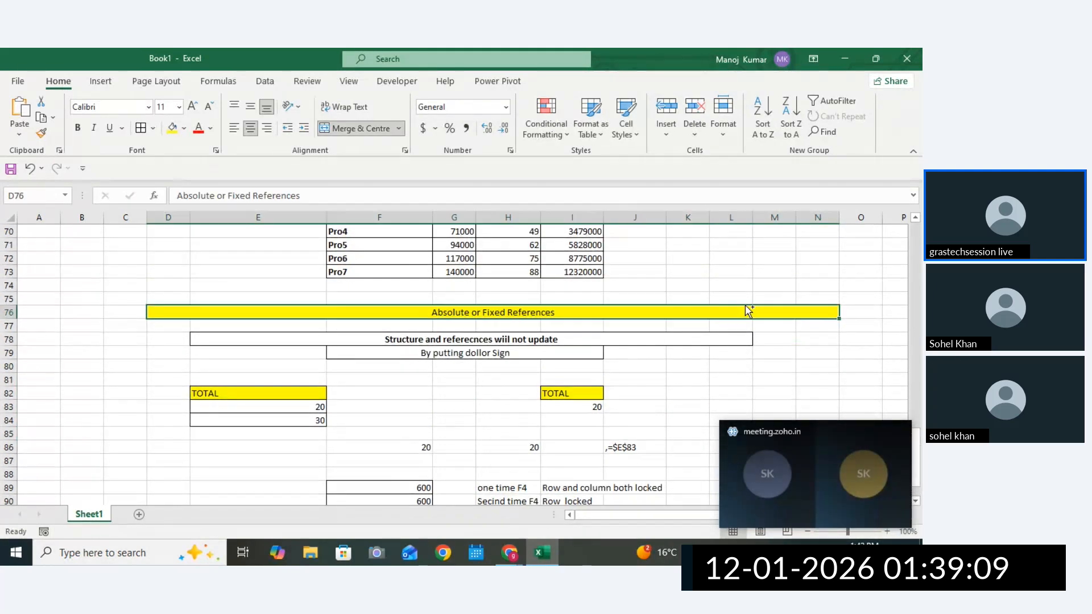
{"action": "key", "text": "ctrl+c"}
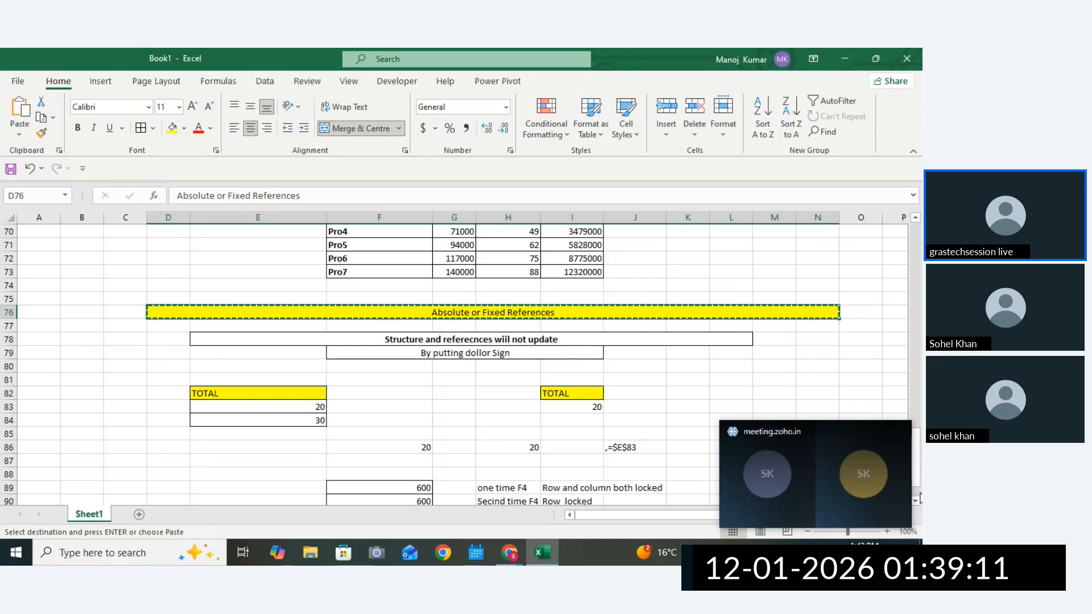
{"action": "scroll", "coordinate": [917, 489], "scroll_direction": "down", "scroll_amount": 5}
{"action": "scroll", "coordinate": [920, 506], "scroll_direction": "down", "scroll_amount": 2}
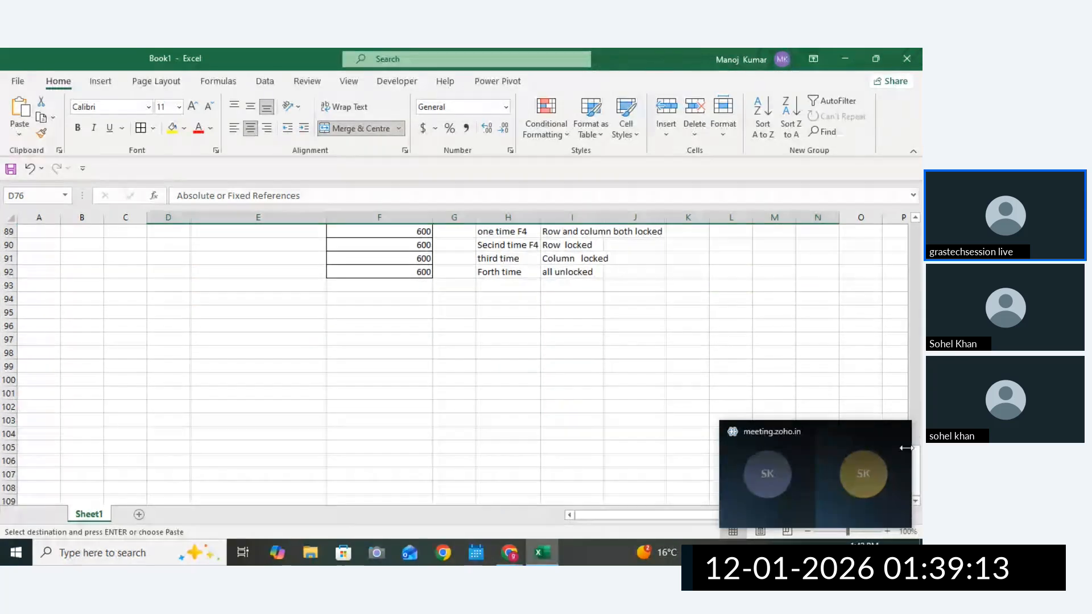
{"action": "left_click", "coordinate": [174, 314]}
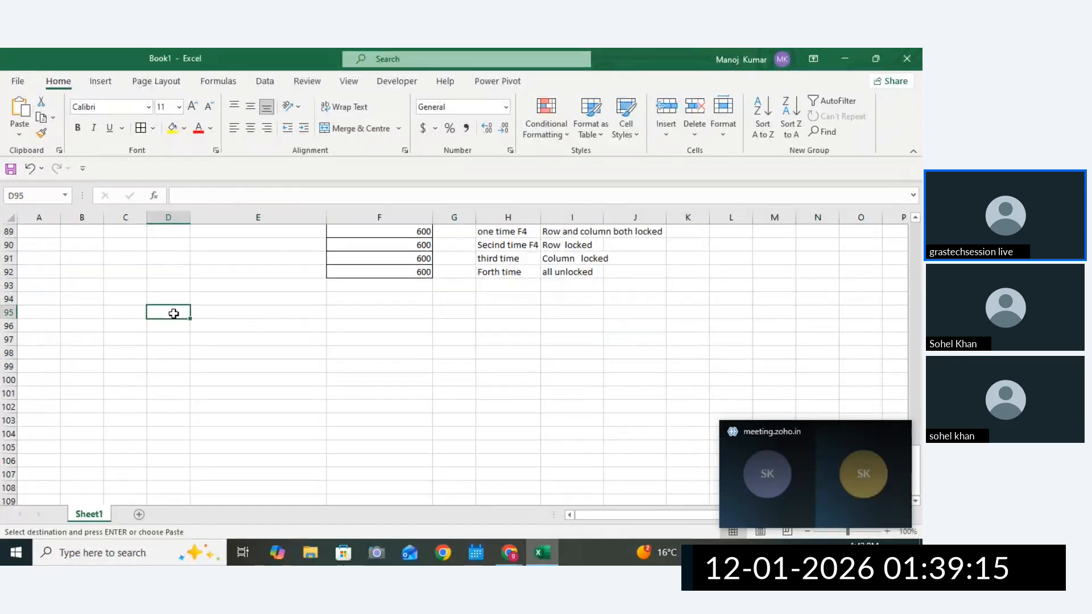
{"action": "key", "text": "ctrl+v"}
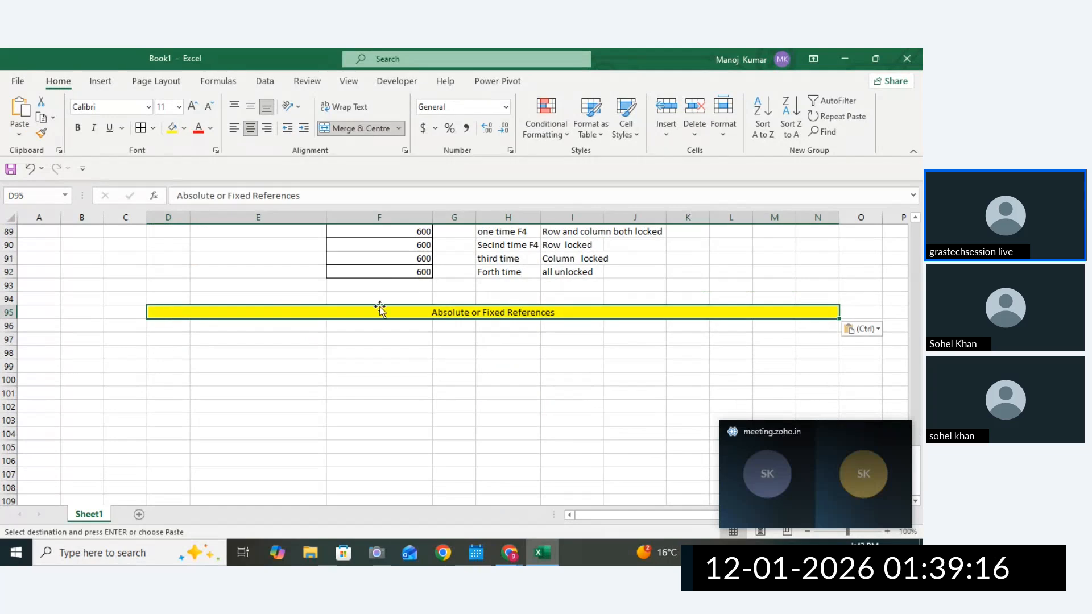
Change the wording of the copied heading in row 95 to "Mixed References".
{"action": "double_click", "coordinate": [455, 312]}
{"action": "left_click_drag", "start_coordinate": [470, 312], "coordinate": [407, 318]}
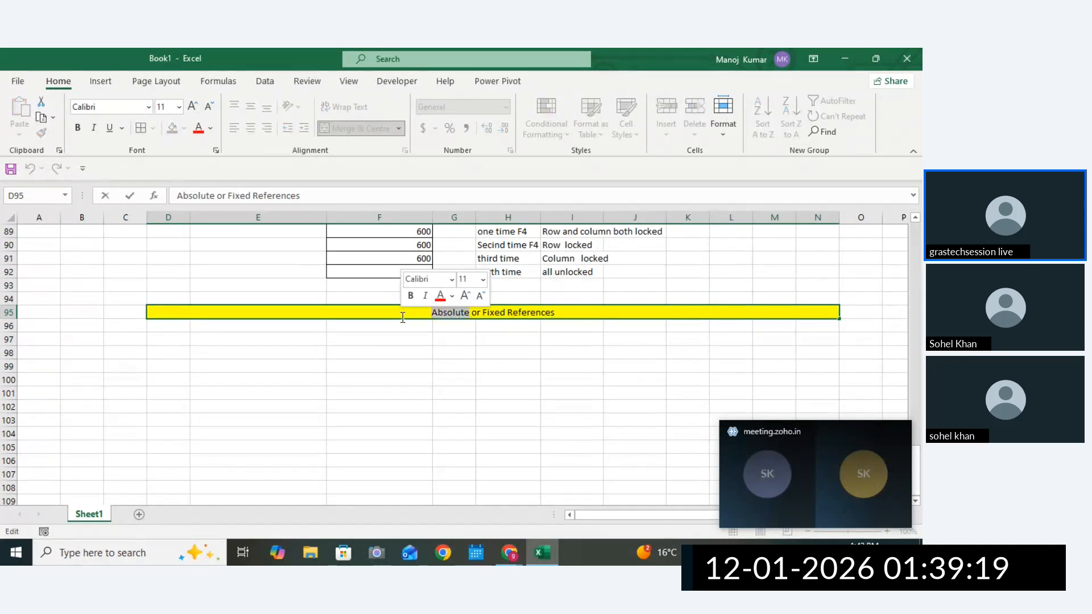
{"action": "type", "text": "Mixed"}
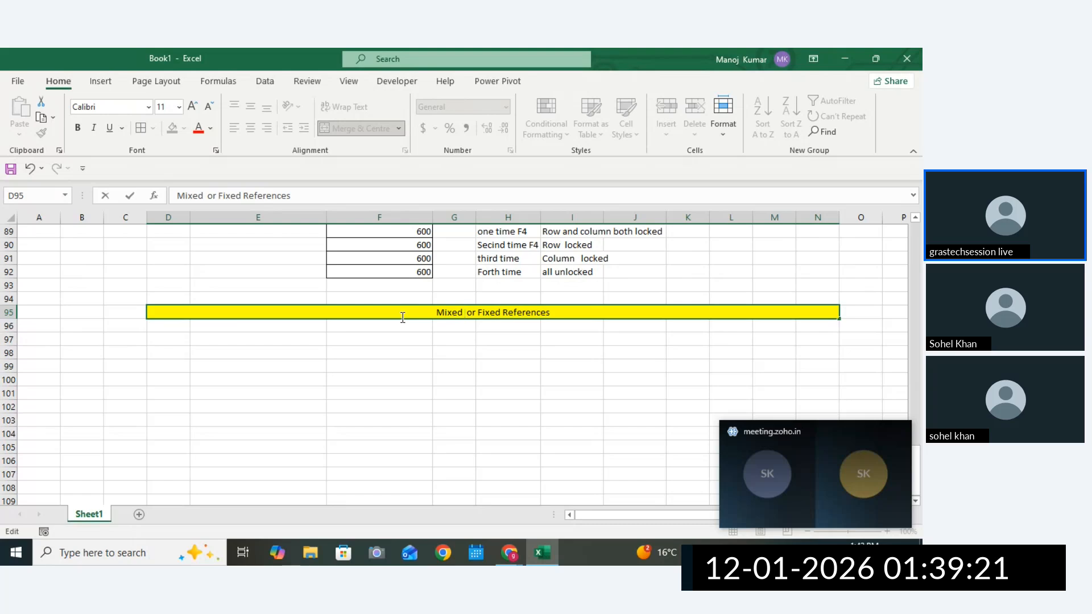
{"action": "key", "text": "Delete"}
{"action": "key", "text": "Delete"}
{"action": "key", "text": "Delete"}
{"action": "key", "text": "Delete"}
{"action": "key", "text": "Delete"}
{"action": "key", "text": "Delete"}
{"action": "key", "text": "Delete"}
{"action": "key", "text": "Delete"}
{"action": "key", "text": "Delete"}
{"action": "key", "text": "Delete"}
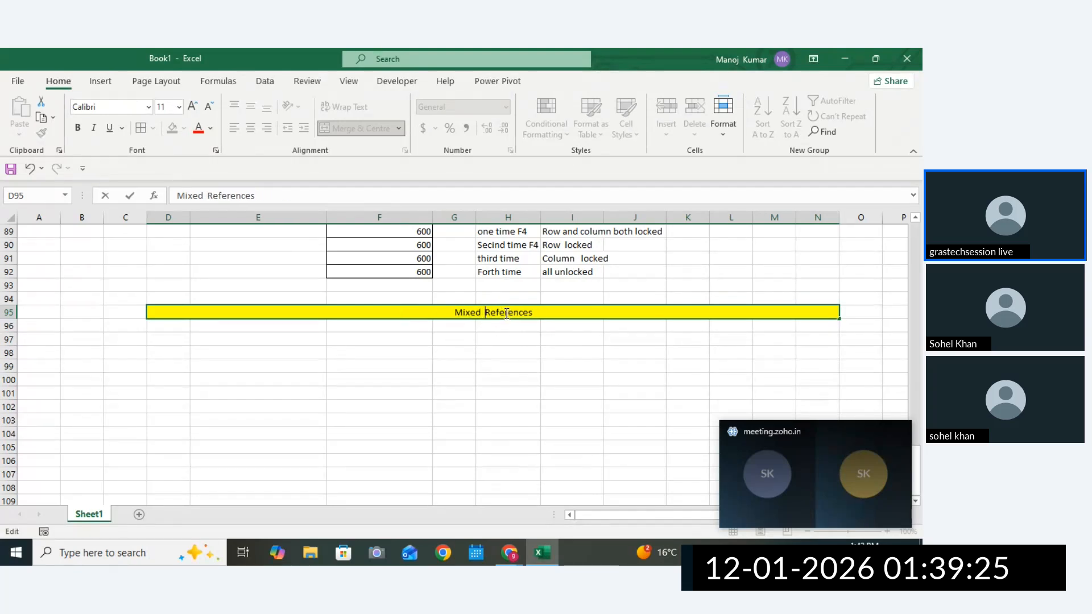
Merge and centre F96:I96 under the Mixed References heading and enter "Relative + Absolute" in it.
{"action": "left_click_drag", "start_coordinate": [378, 324], "coordinate": [583, 330]}
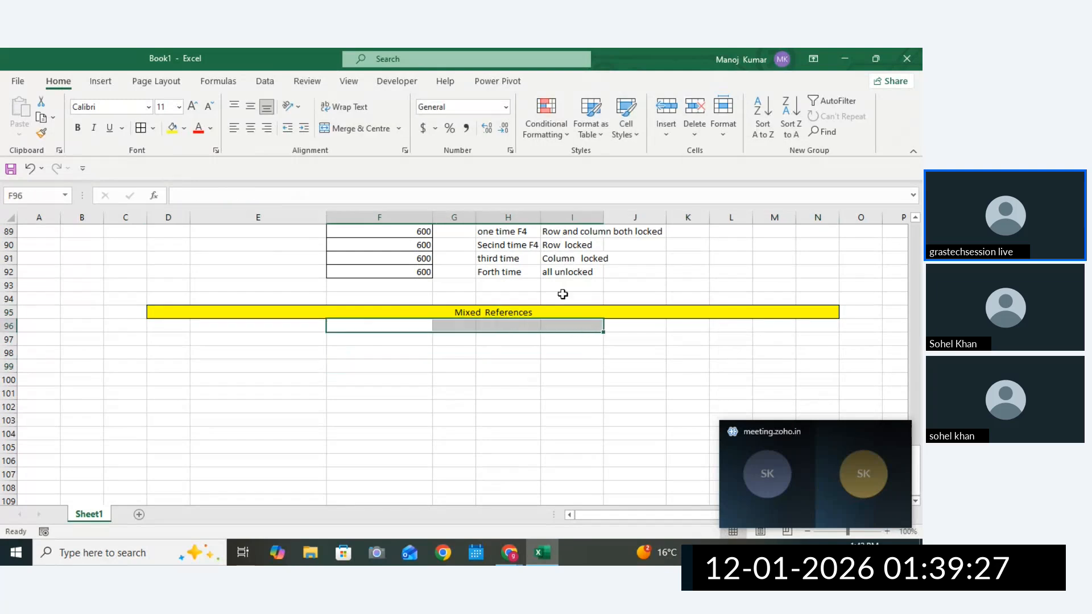
{"action": "left_click", "coordinate": [354, 129]}
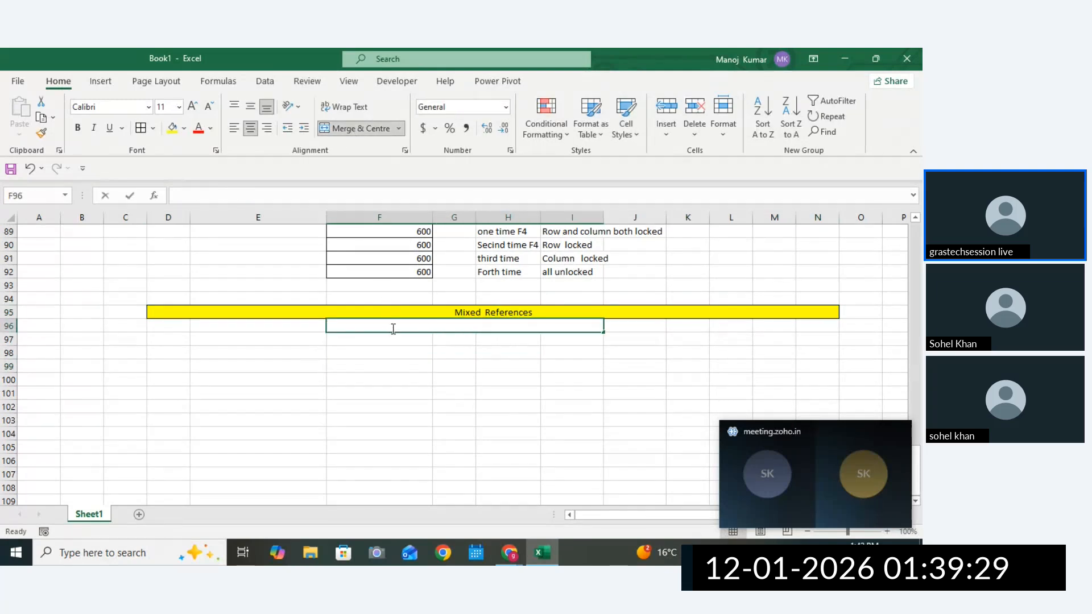
{"action": "type", "text": "Relative"}
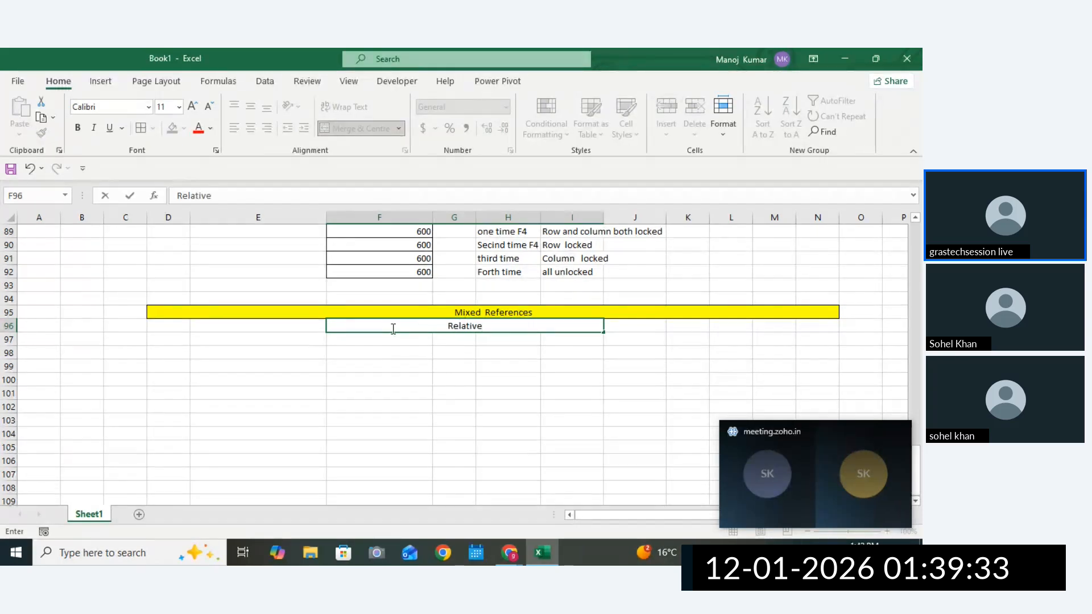
{"action": "type", "text": " + Absolte"}
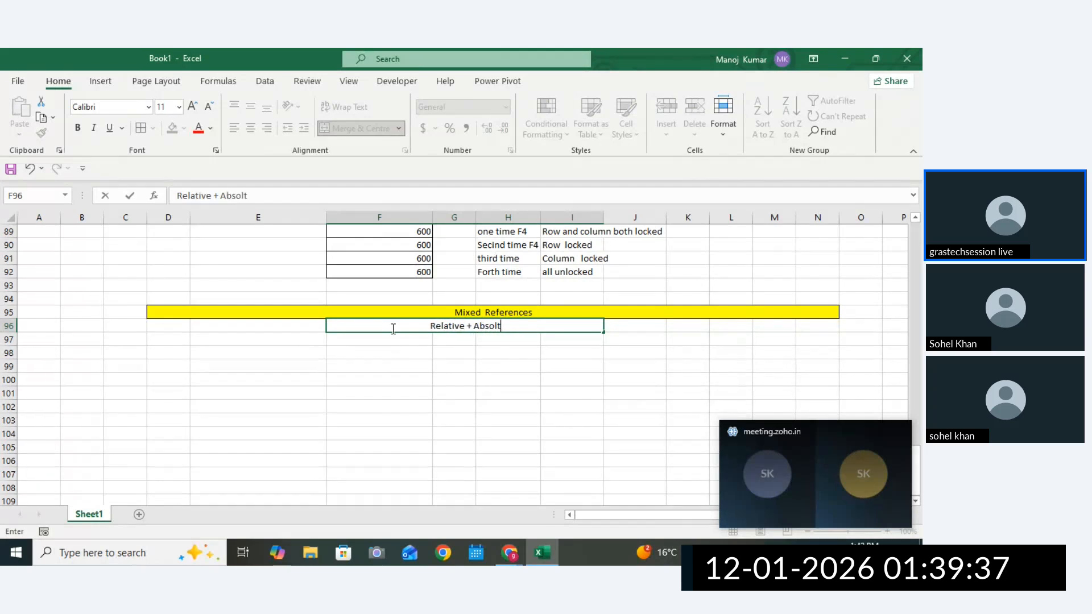
{"action": "key", "text": "BackSpace"}
{"action": "key", "text": "BackSpace"}
{"action": "type", "text": "u"}
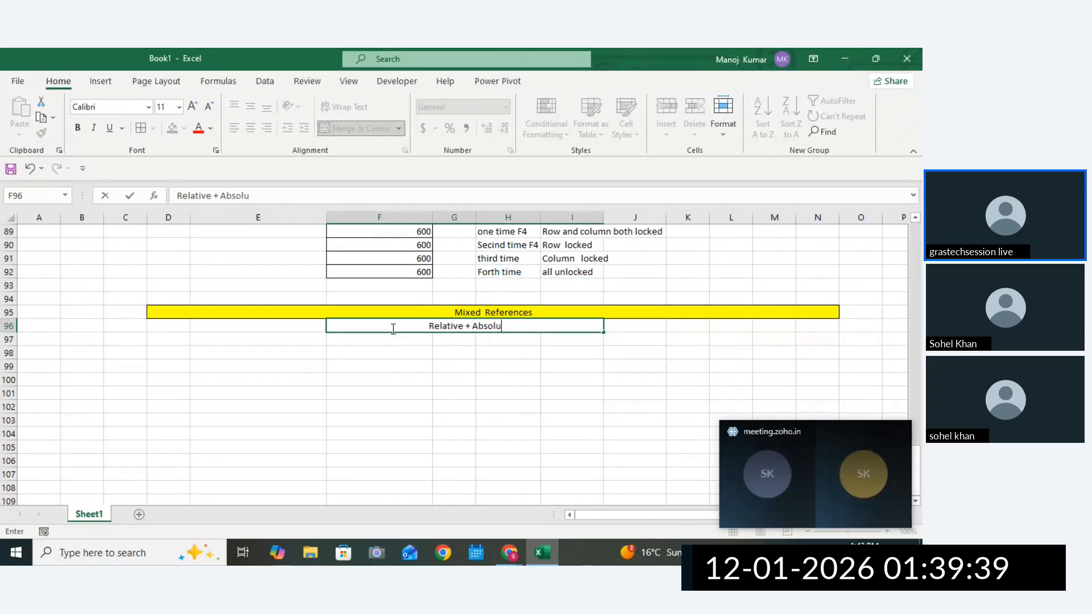
{"action": "type", "text": "te"}
{"action": "left_click", "coordinate": [508, 366]}
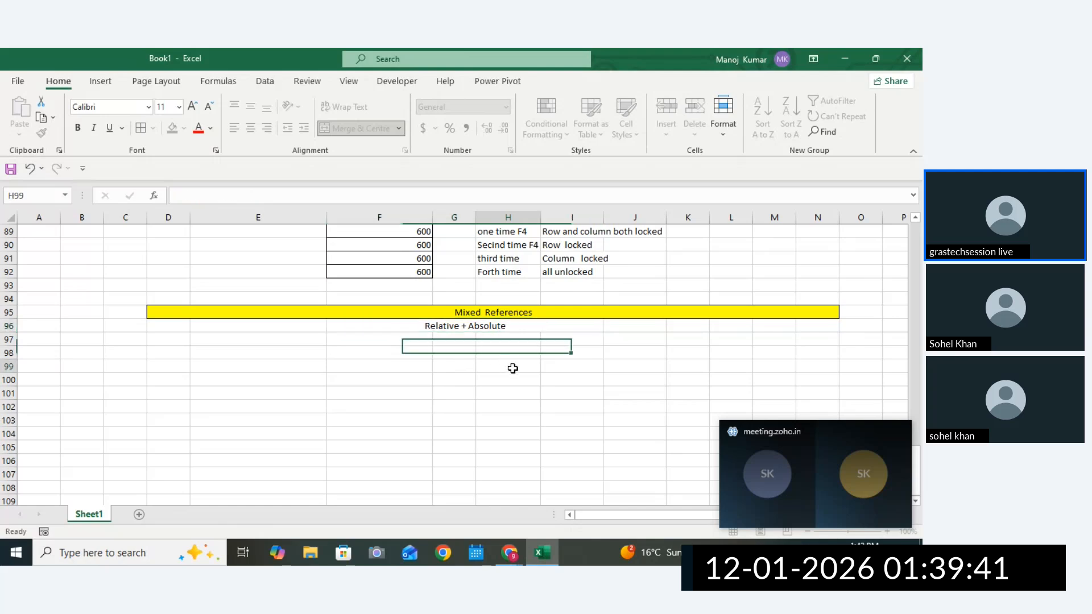
Add a border around the merged "Relative + Absolute" cell.
{"action": "left_click", "coordinate": [488, 325]}
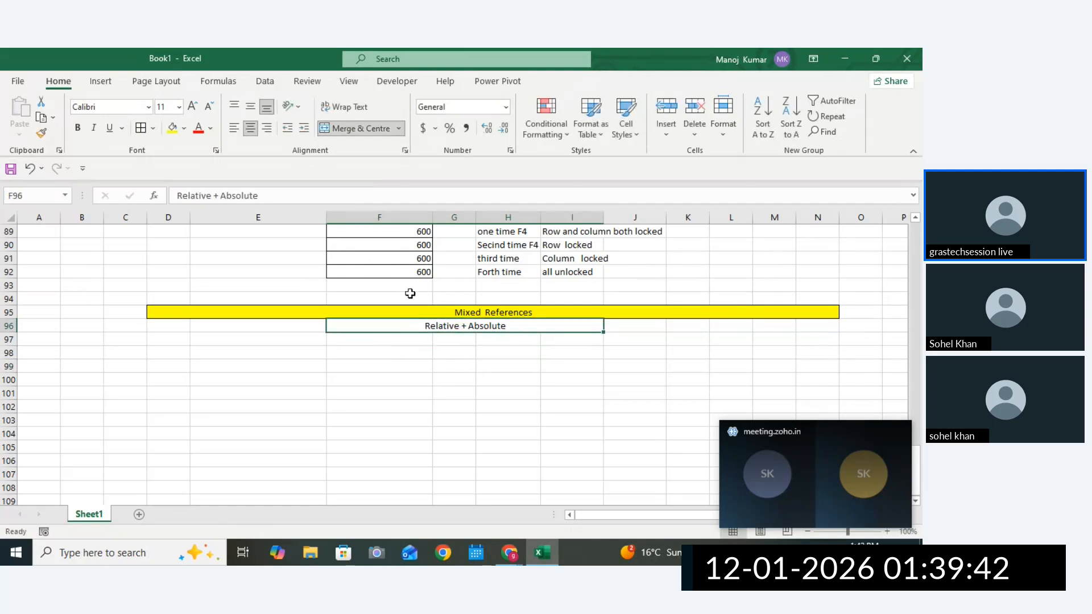
{"action": "left_click", "coordinate": [146, 133]}
{"action": "left_click", "coordinate": [349, 350]}
{"action": "left_click", "coordinate": [349, 376]}
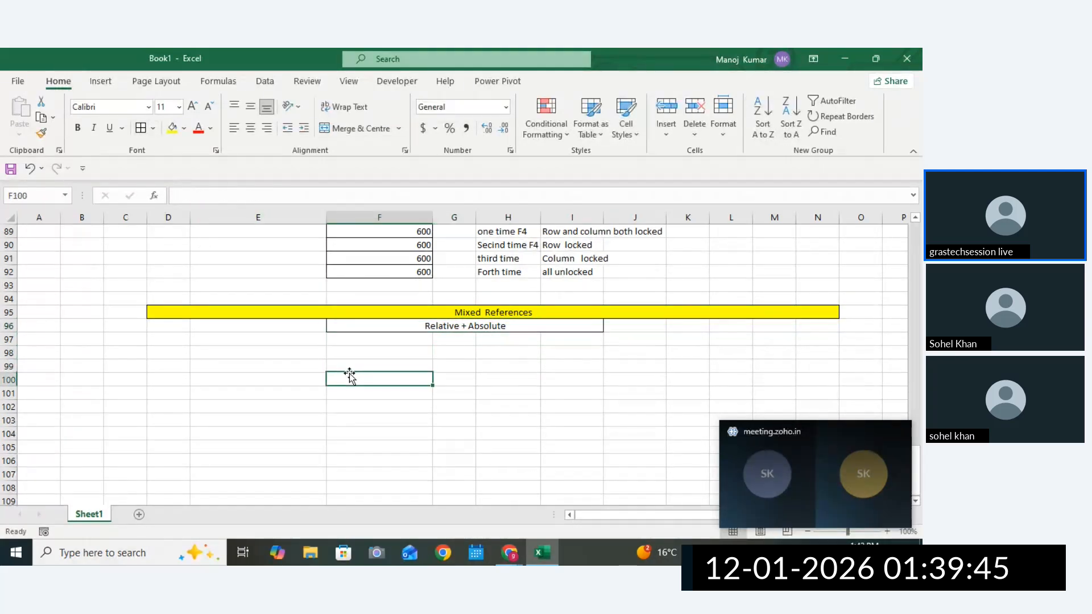
{"action": "left_click", "coordinate": [337, 367]}
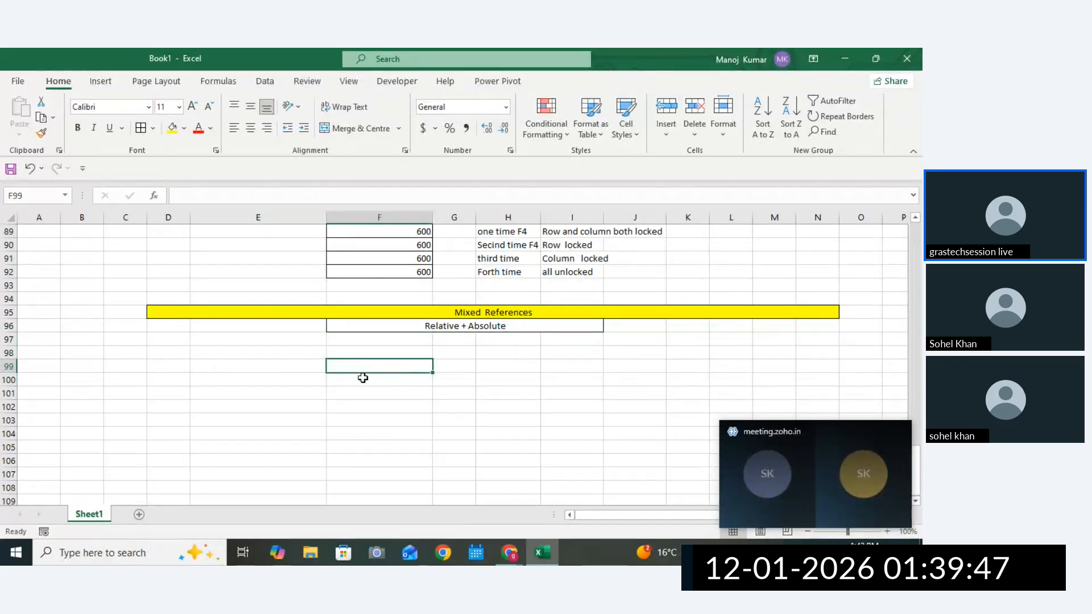
Copy the Product, Price and Unit columns of the table in F66:H73 to E99, below the Mixed References heading.
{"action": "left_click_drag", "start_coordinate": [917, 472], "coordinate": [922, 371]}
{"action": "scroll", "coordinate": [883, 401], "scroll_direction": "down", "scroll_amount": 5}
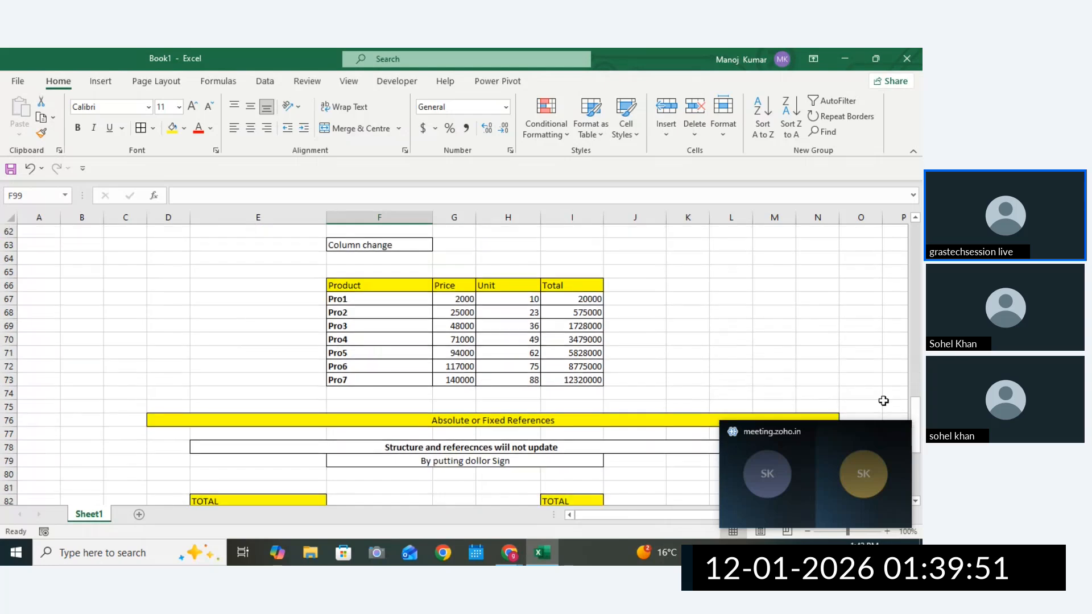
{"action": "left_click_drag", "start_coordinate": [375, 285], "coordinate": [505, 382]}
{"action": "key", "text": "ctrl+c"}
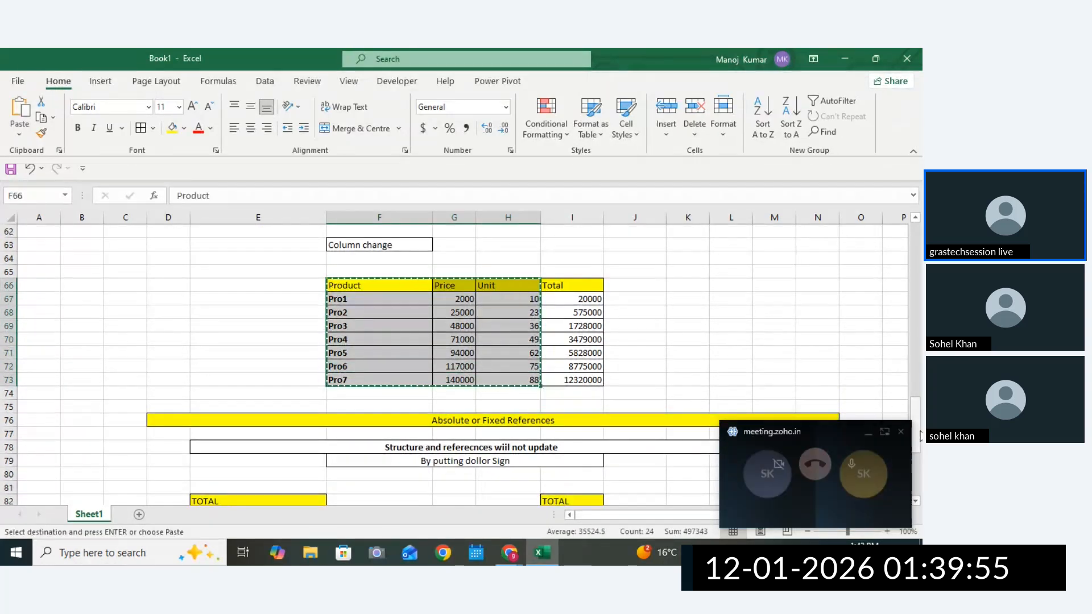
{"action": "scroll", "coordinate": [920, 463], "scroll_direction": "down", "scroll_amount": 1}
{"action": "scroll", "coordinate": [920, 463], "scroll_direction": "down", "scroll_amount": 9}
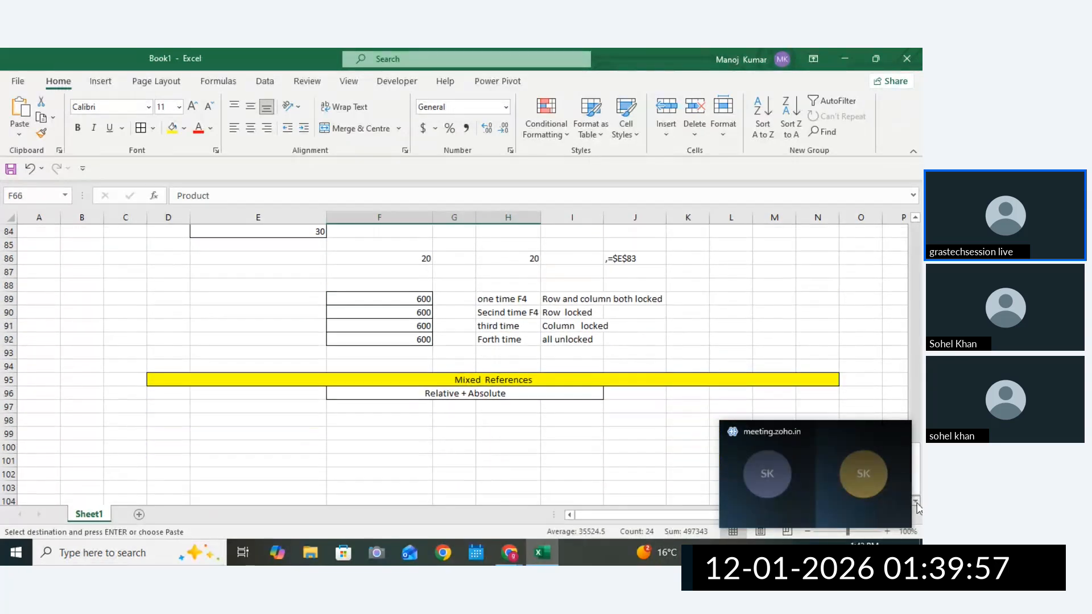
{"action": "left_click", "coordinate": [264, 352]}
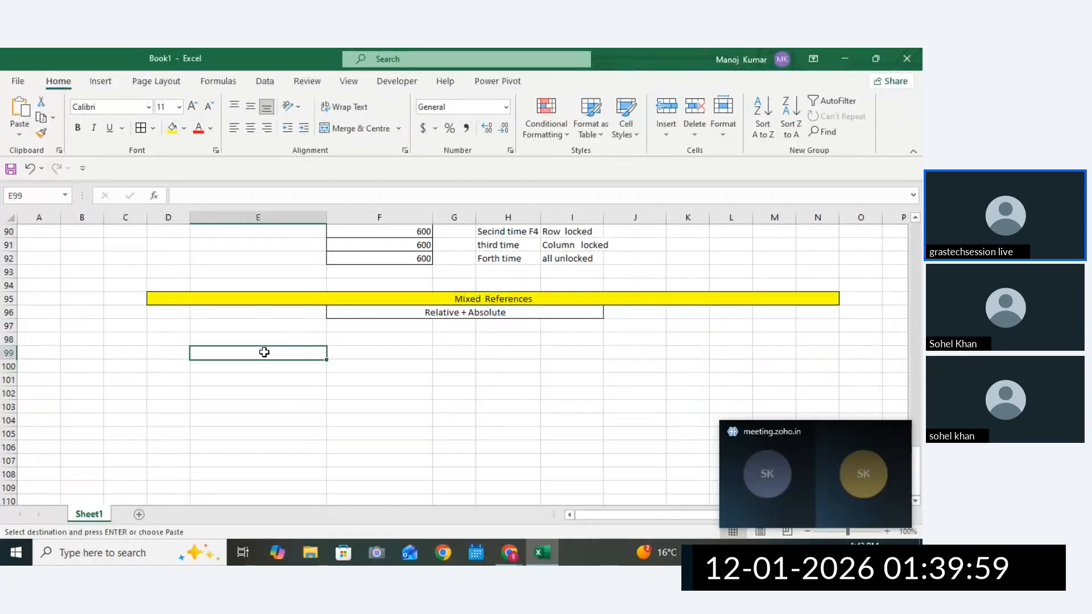
{"action": "key", "text": "ctrl+v"}
Clear the Unit values for Pro2 to Pro7 in the copied table, keeping only the Pro1 value.
{"action": "left_click_drag", "start_coordinate": [458, 378], "coordinate": [465, 452]}
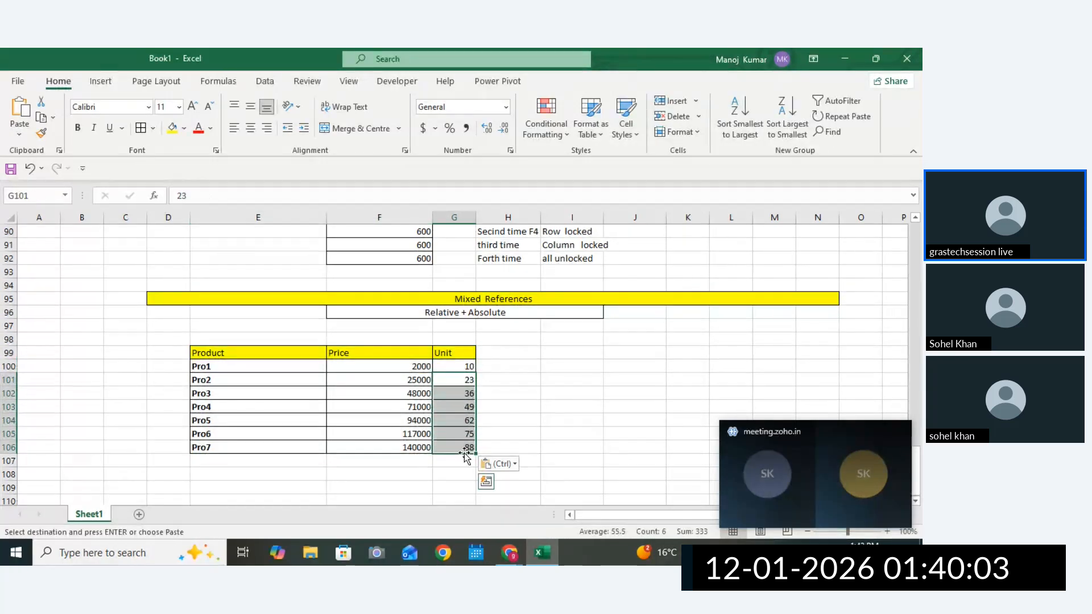
{"action": "key", "text": "Delete"}
{"action": "left_click", "coordinate": [506, 423]}
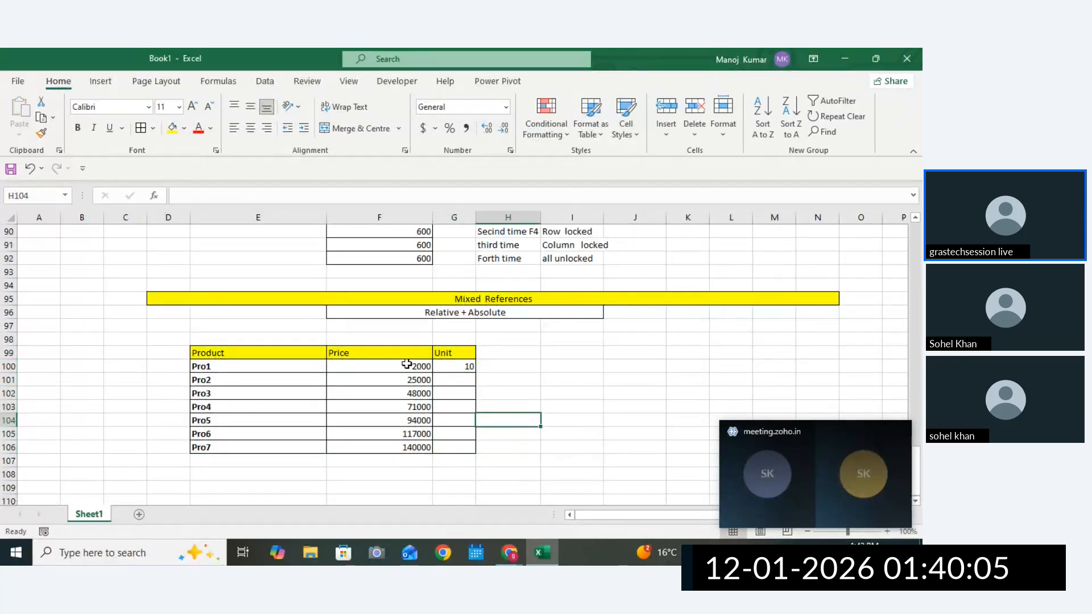
{"action": "left_click_drag", "start_coordinate": [407, 364], "coordinate": [454, 373]}
{"action": "left_click", "coordinate": [552, 391]}
Enter the column heading "TOTAL" in H99, beside the Unit heading.
{"action": "left_click", "coordinate": [490, 353]}
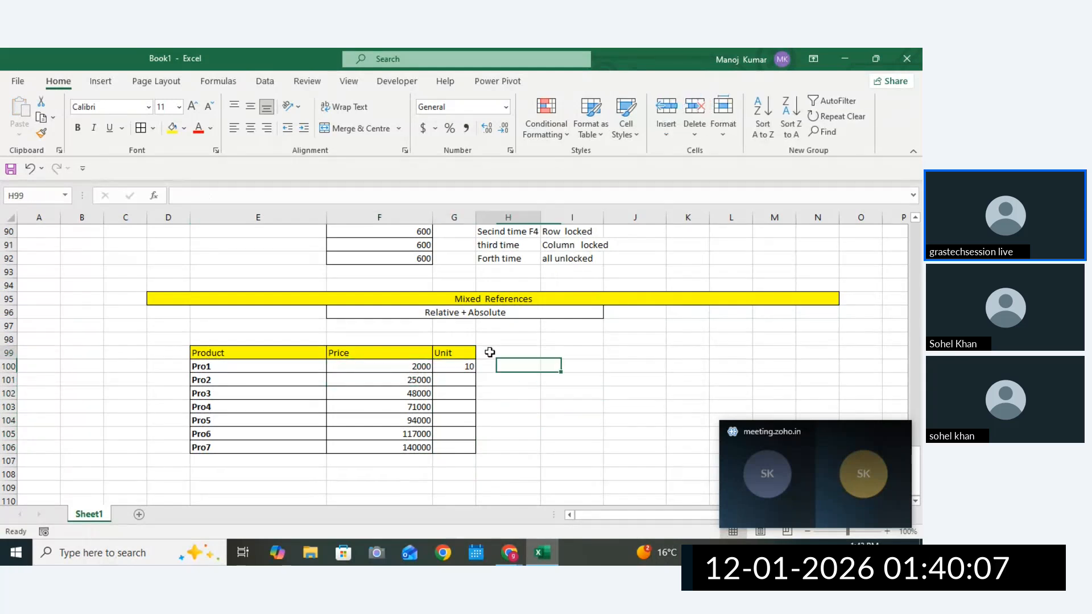
{"action": "type", "text": "tota"}
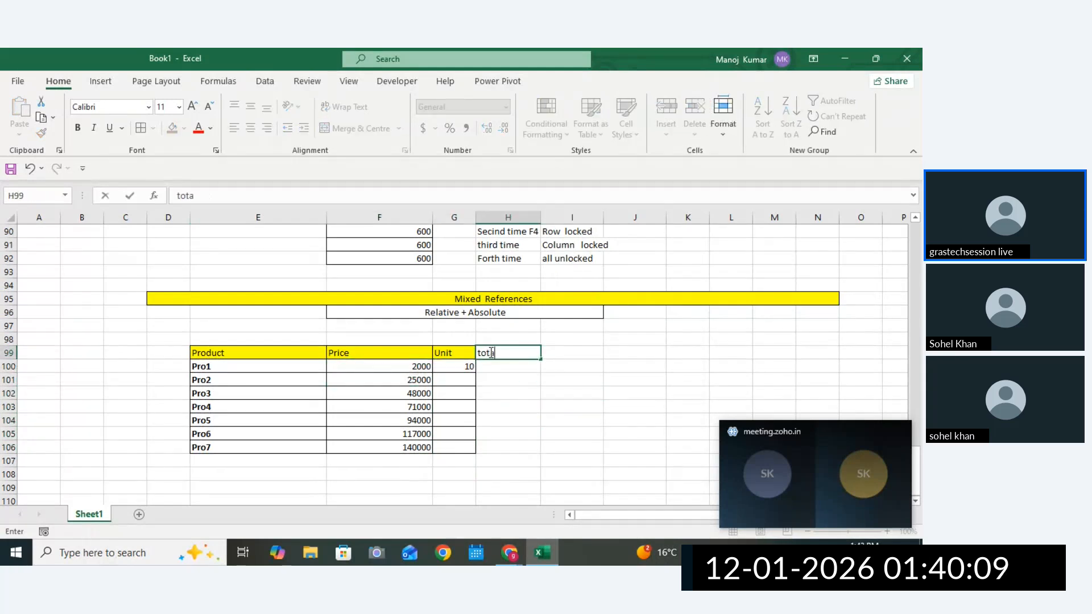
{"action": "key", "text": "BackSpace"}
{"action": "key", "text": "BackSpace"}
{"action": "type", "text": "TOTAL"}
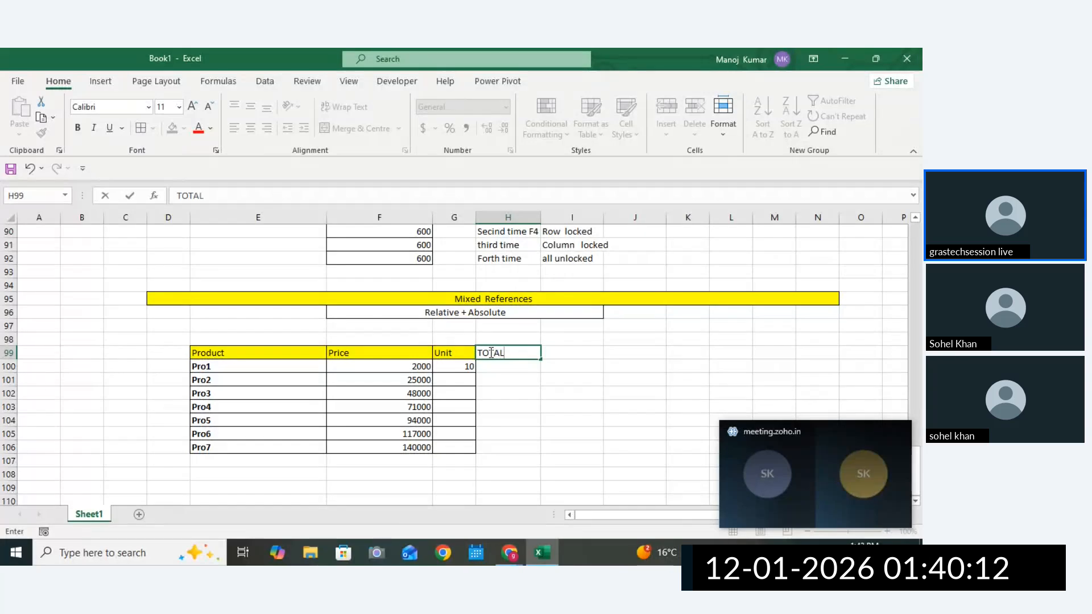
{"action": "left_click", "coordinate": [564, 399]}
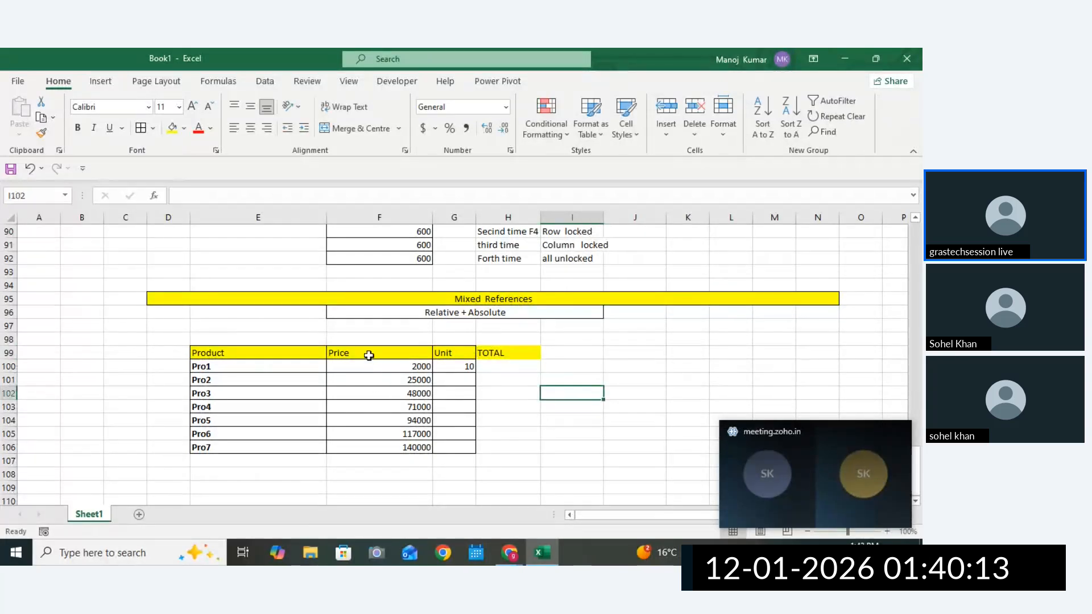
Add borders to all cells of the TOTAL column, H99:H106.
{"action": "left_click_drag", "start_coordinate": [370, 353], "coordinate": [371, 447]}
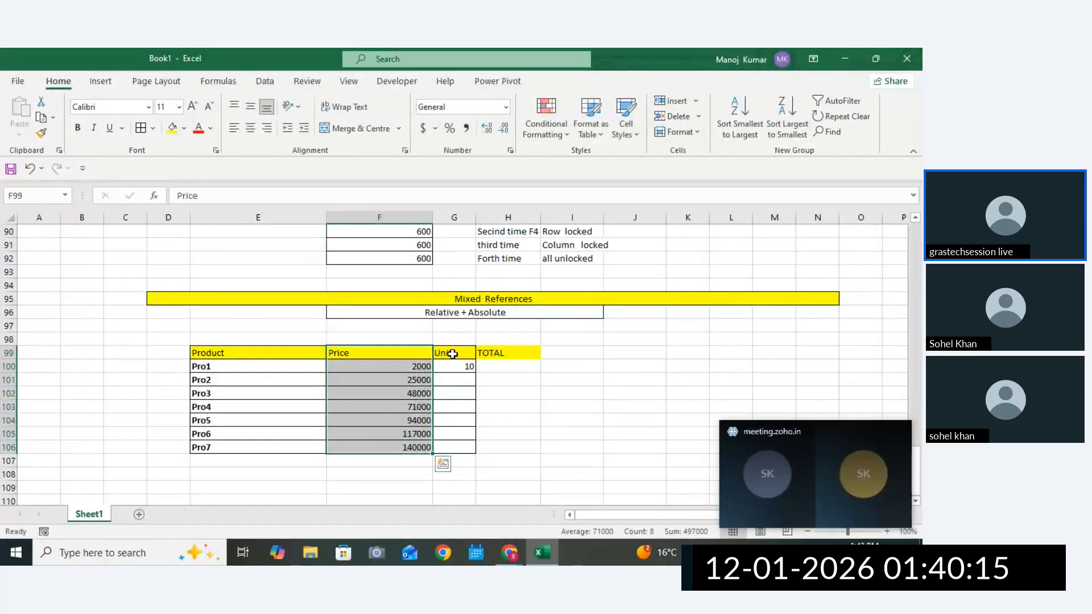
{"action": "left_click_drag", "start_coordinate": [452, 354], "coordinate": [450, 451]}
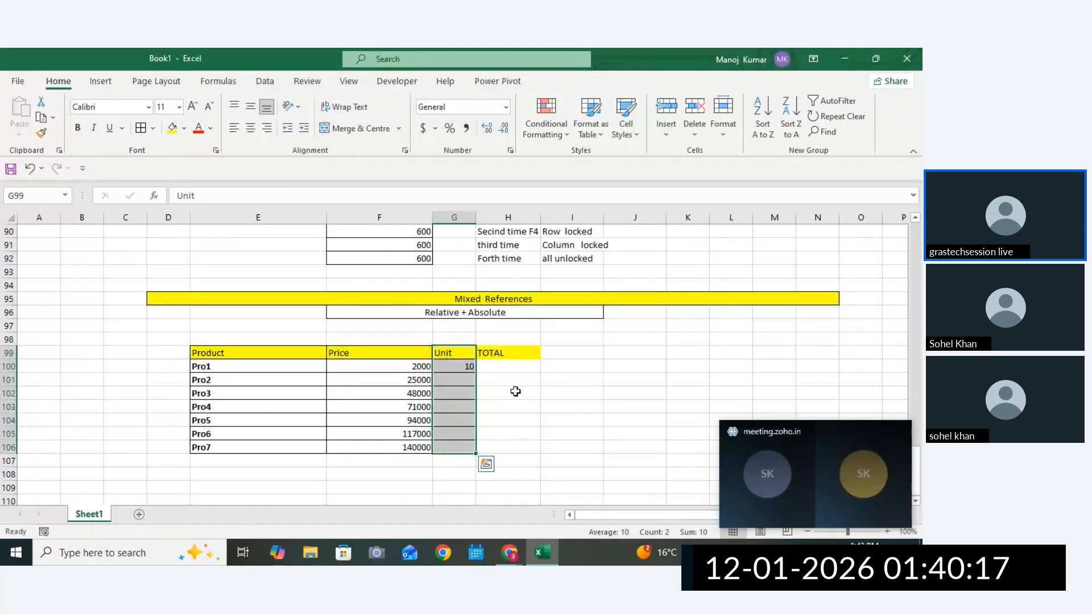
{"action": "left_click_drag", "start_coordinate": [509, 354], "coordinate": [497, 448]}
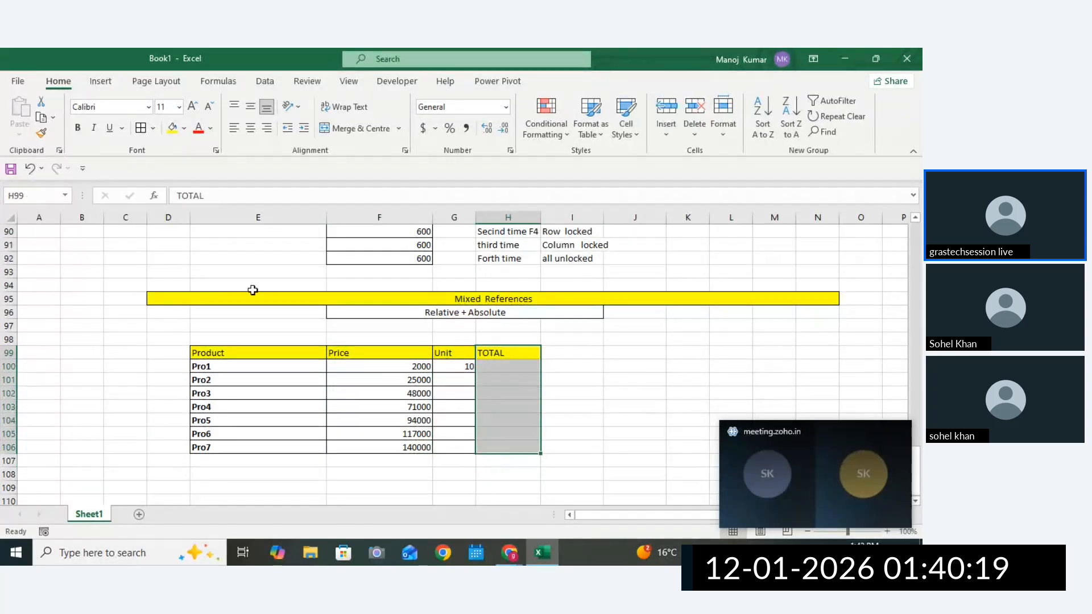
{"action": "left_click", "coordinate": [140, 127]}
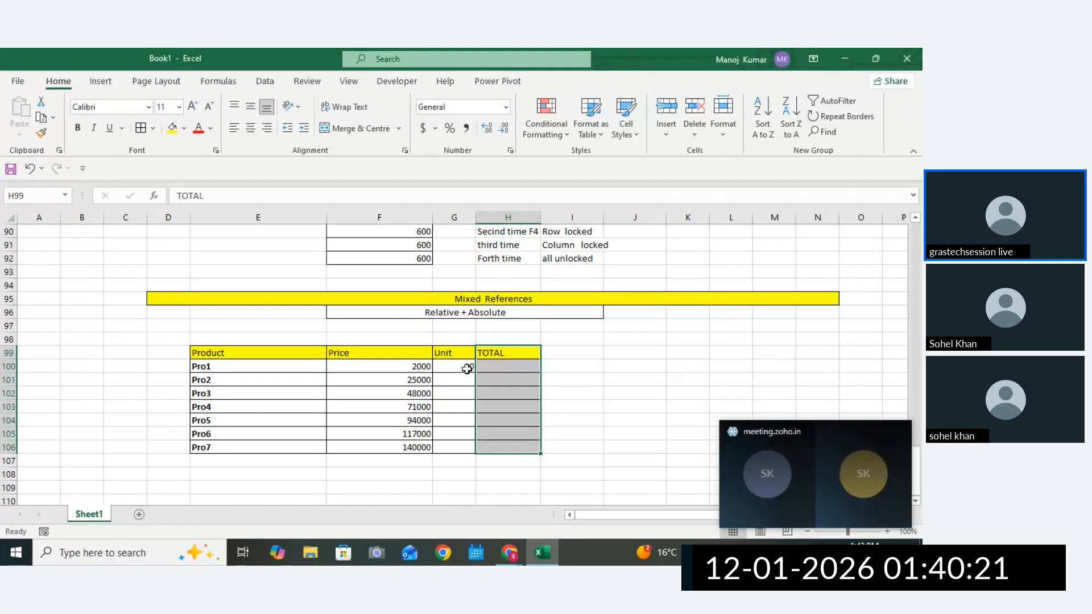
Examine how the prices in F100:F106 pair with the single unit value in G100 and the empty Unit cells below it.
{"action": "left_click_drag", "start_coordinate": [473, 369], "coordinate": [459, 448]}
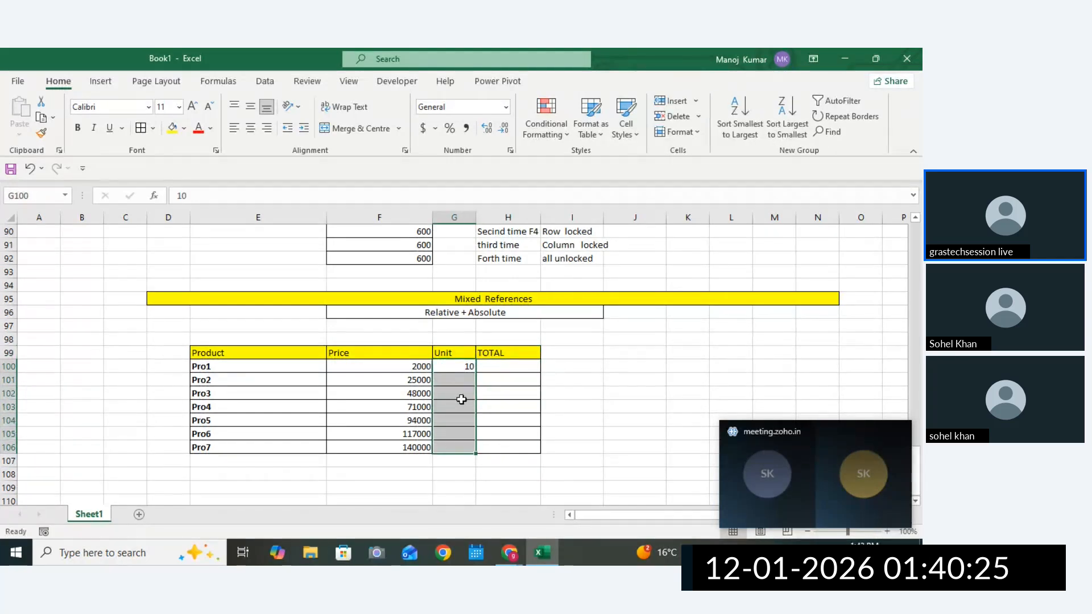
{"action": "left_click", "coordinate": [461, 400]}
{"action": "left_click_drag", "start_coordinate": [463, 364], "coordinate": [464, 451]}
{"action": "left_click", "coordinate": [496, 436]}
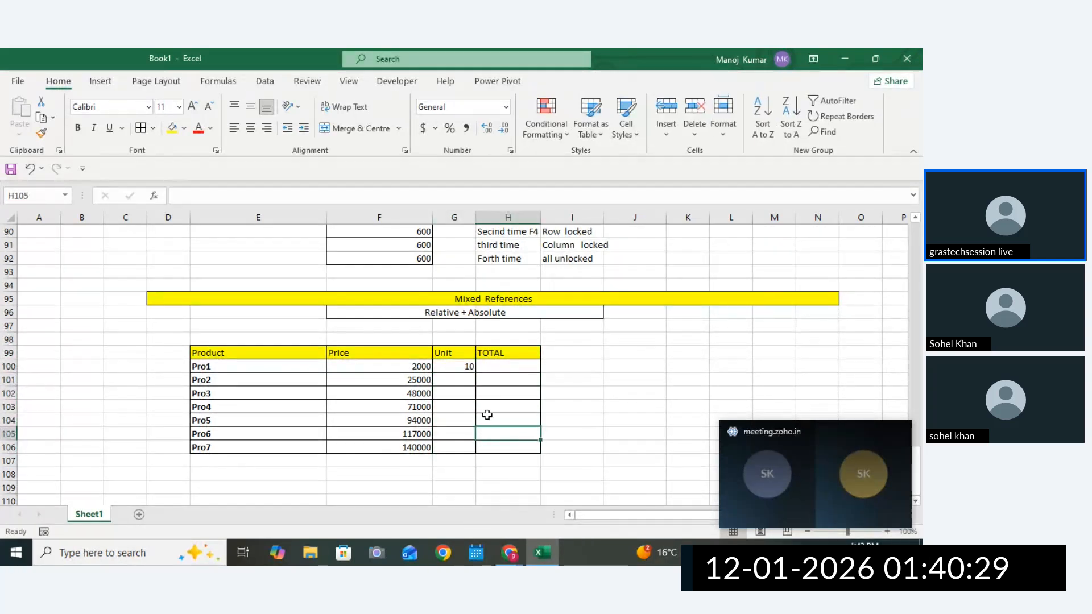
{"action": "left_click", "coordinate": [593, 408]}
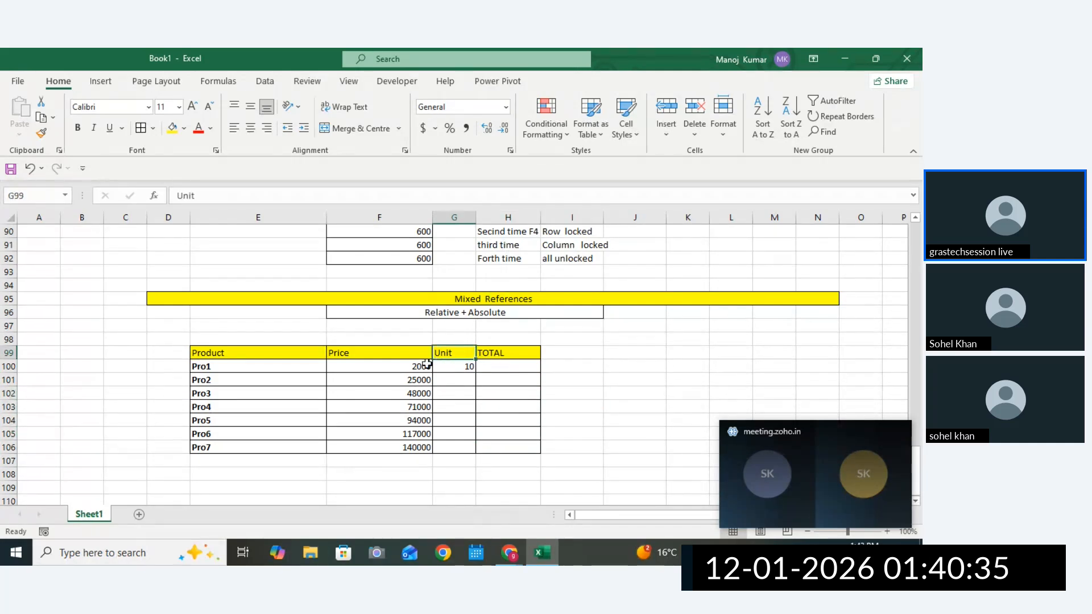
{"action": "left_click_drag", "start_coordinate": [426, 365], "coordinate": [465, 368]}
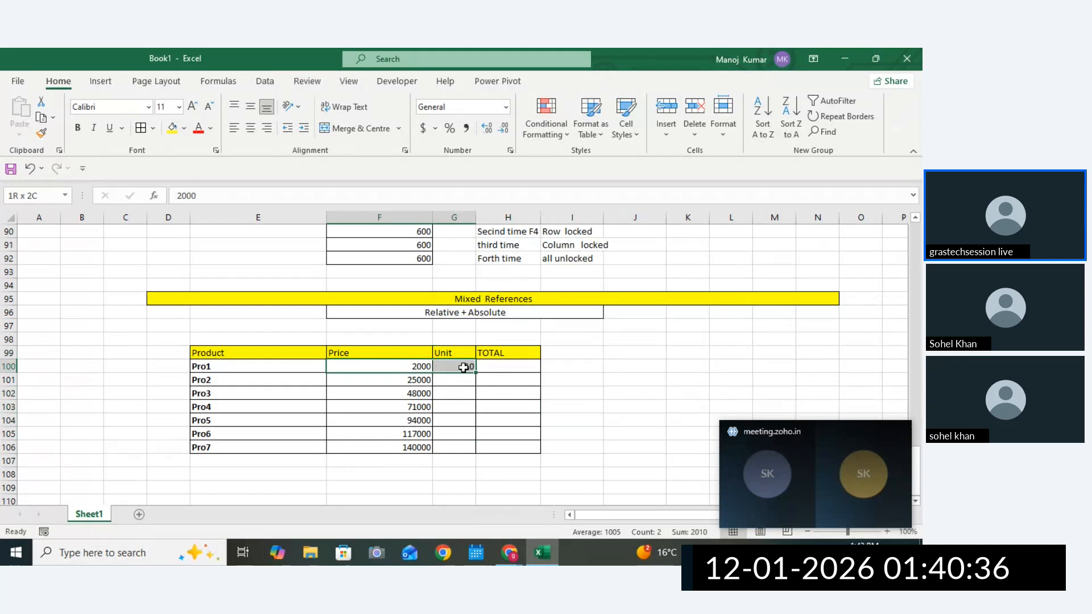
{"action": "left_click", "coordinate": [413, 370]}
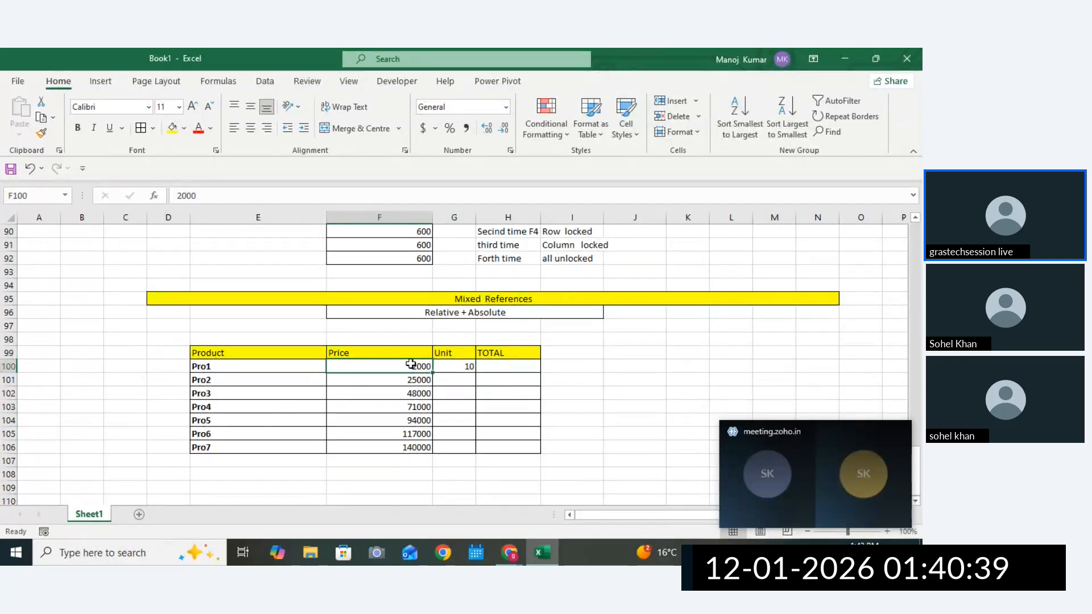
{"action": "left_click", "coordinate": [449, 365]}
{"action": "left_click", "coordinate": [425, 381]}
{"action": "left_click", "coordinate": [449, 366]}
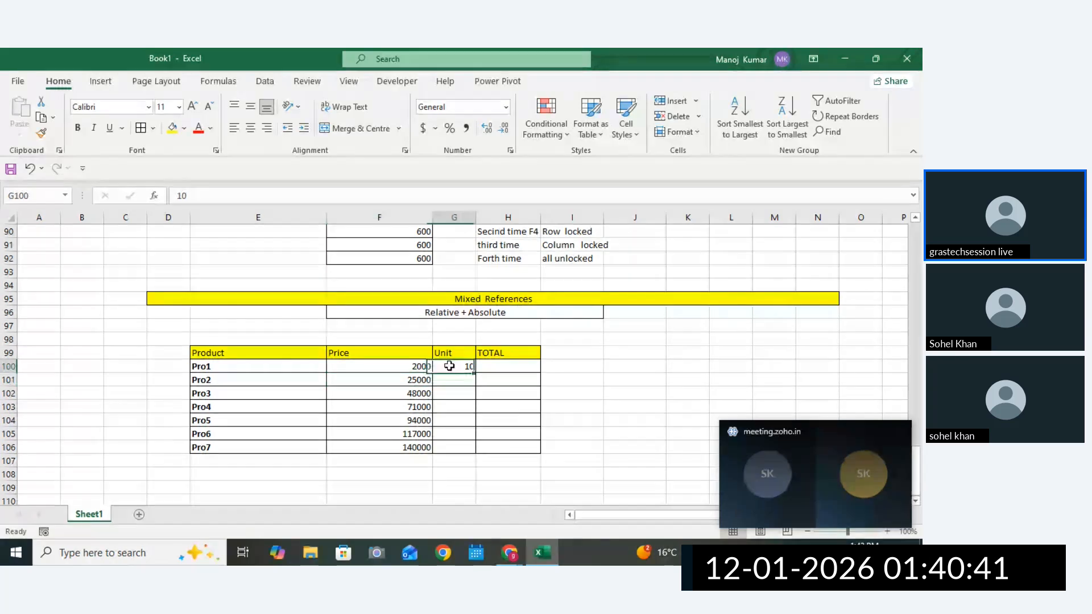
{"action": "left_click", "coordinate": [413, 404]}
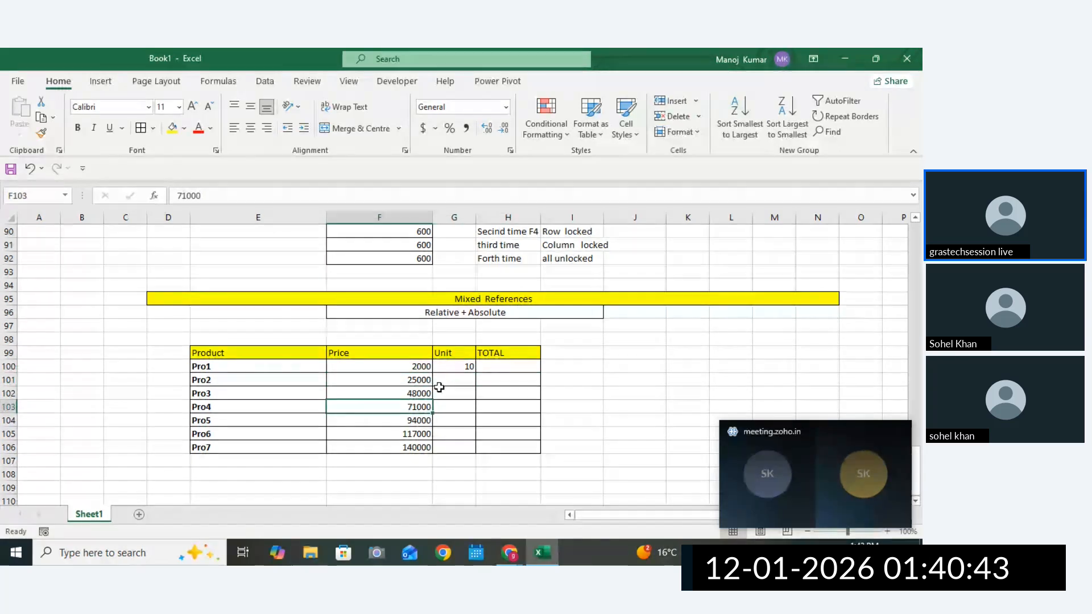
{"action": "left_click", "coordinate": [463, 366]}
{"action": "left_click", "coordinate": [494, 402]}
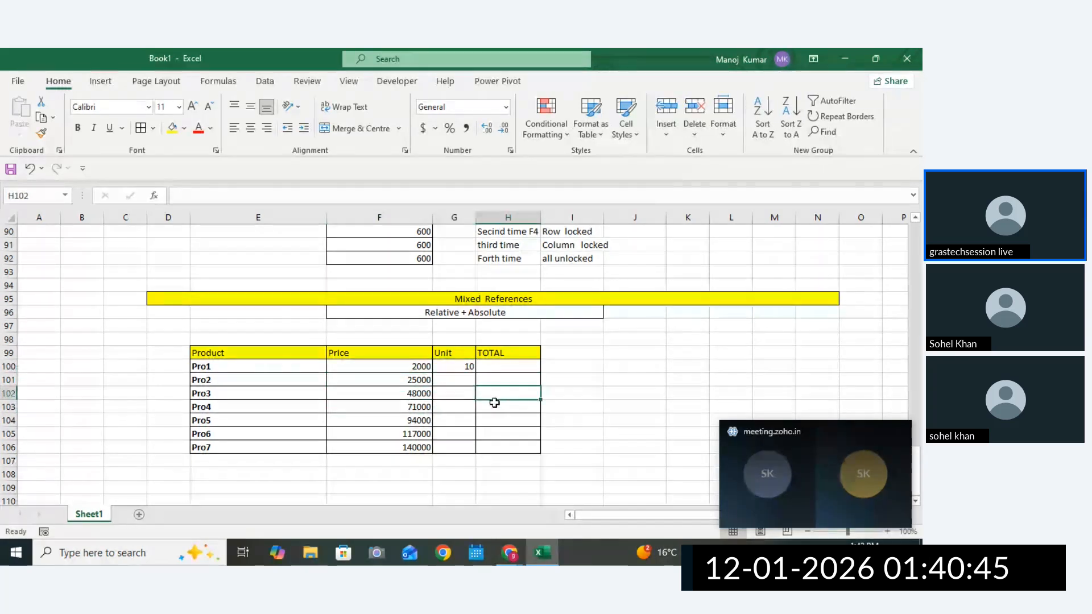
{"action": "left_click", "coordinate": [402, 407]}
{"action": "left_click", "coordinate": [453, 365]}
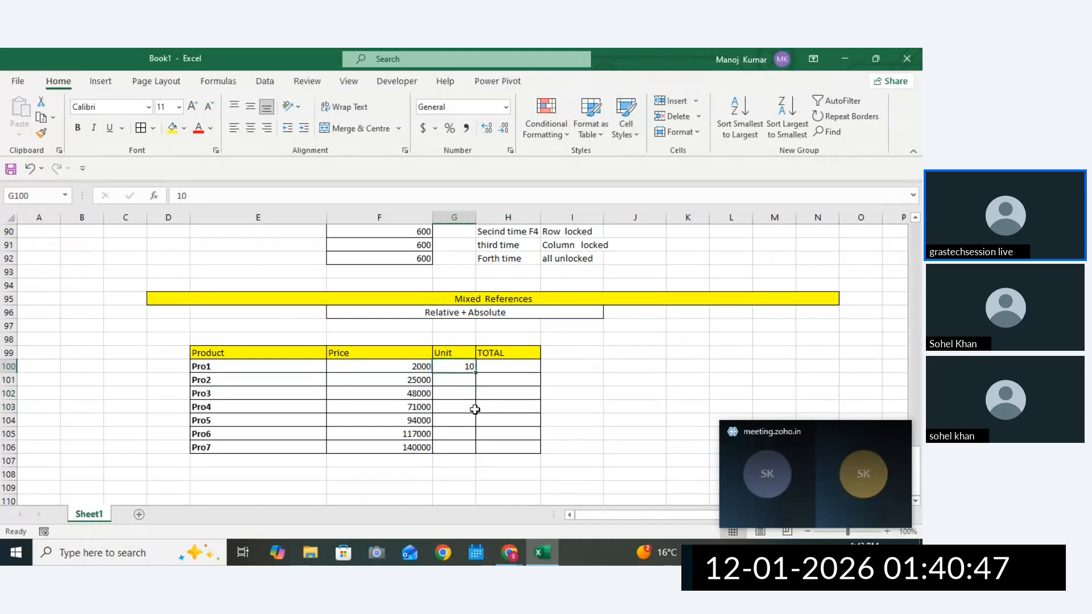
{"action": "left_click", "coordinate": [493, 407]}
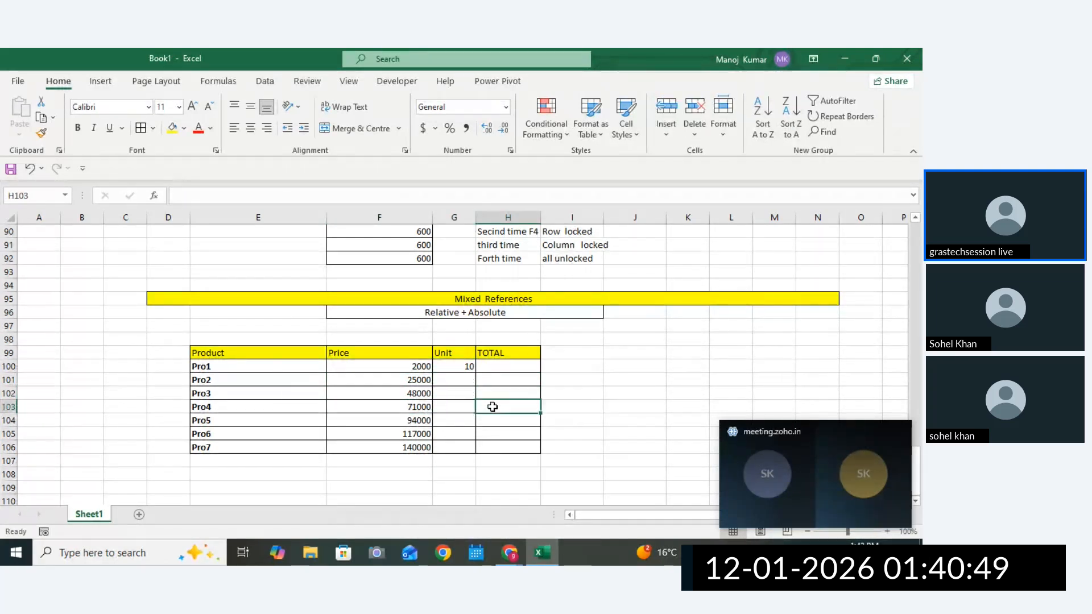
{"action": "left_click_drag", "start_coordinate": [462, 370], "coordinate": [459, 452]}
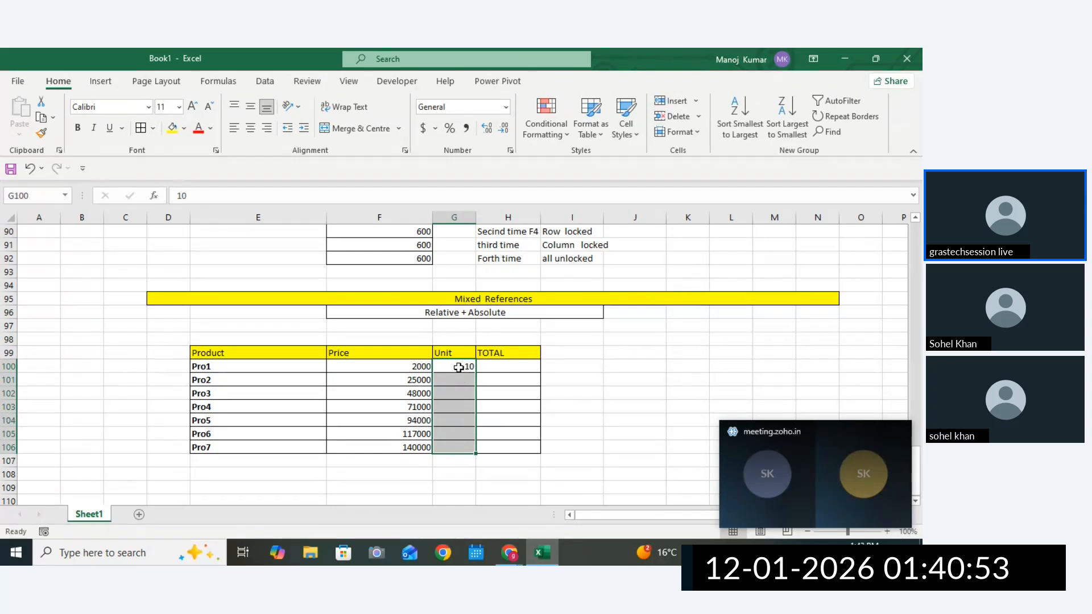
{"action": "left_click_drag", "start_coordinate": [458, 367], "coordinate": [453, 448]}
{"action": "left_click_drag", "start_coordinate": [417, 366], "coordinate": [404, 446]}
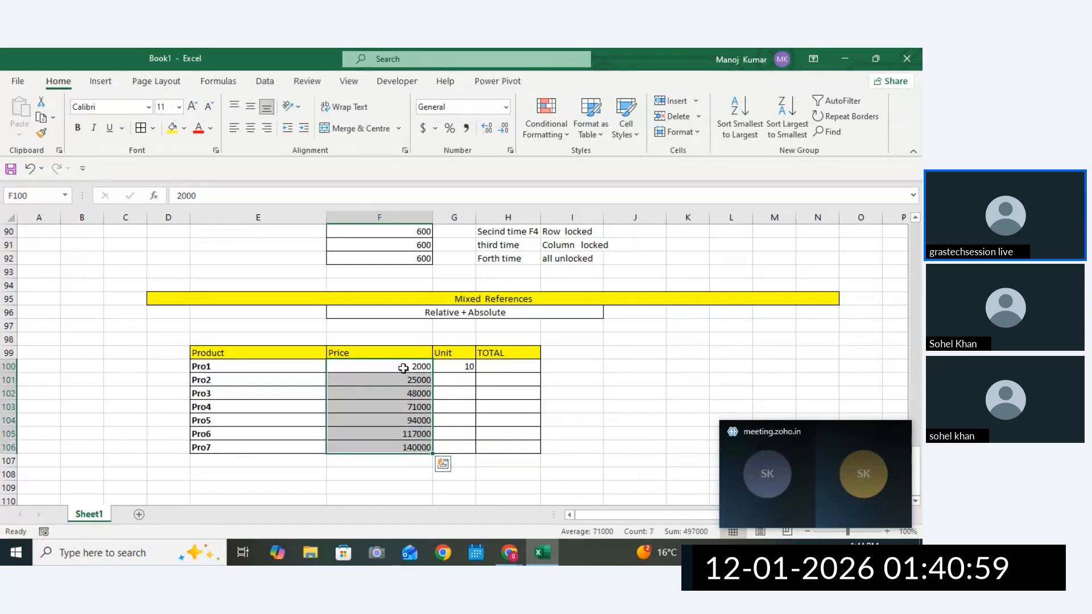
{"action": "left_click_drag", "start_coordinate": [403, 368], "coordinate": [404, 448]}
{"action": "left_click_drag", "start_coordinate": [464, 367], "coordinate": [457, 449]}
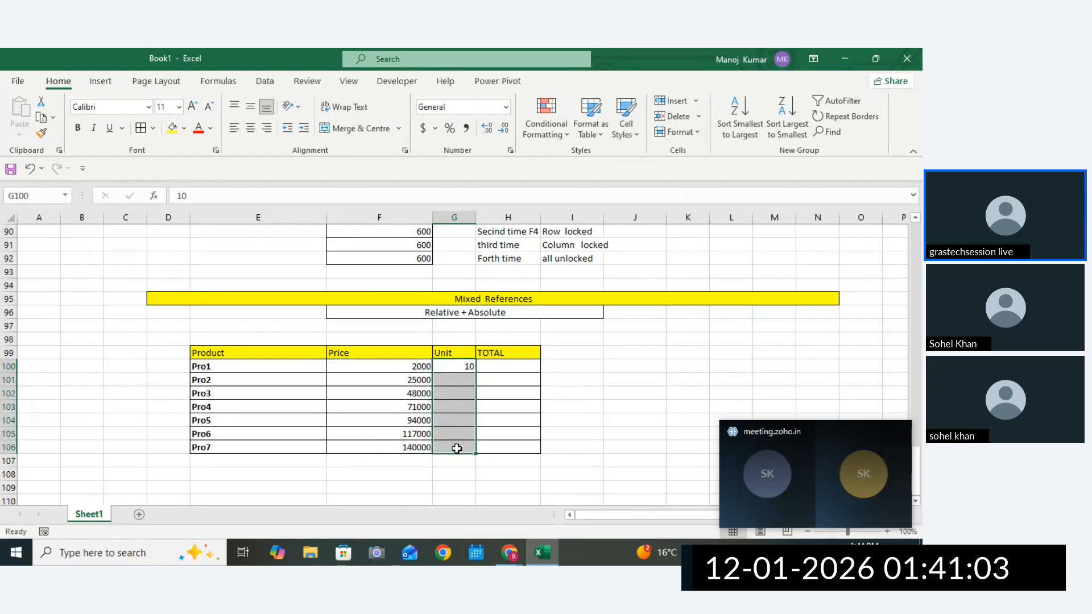
Build the formula =F100*G100 in H100 to multiply the Pro1 price by its unit.
{"action": "left_click", "coordinate": [498, 368]}
{"action": "type", "text": "="}
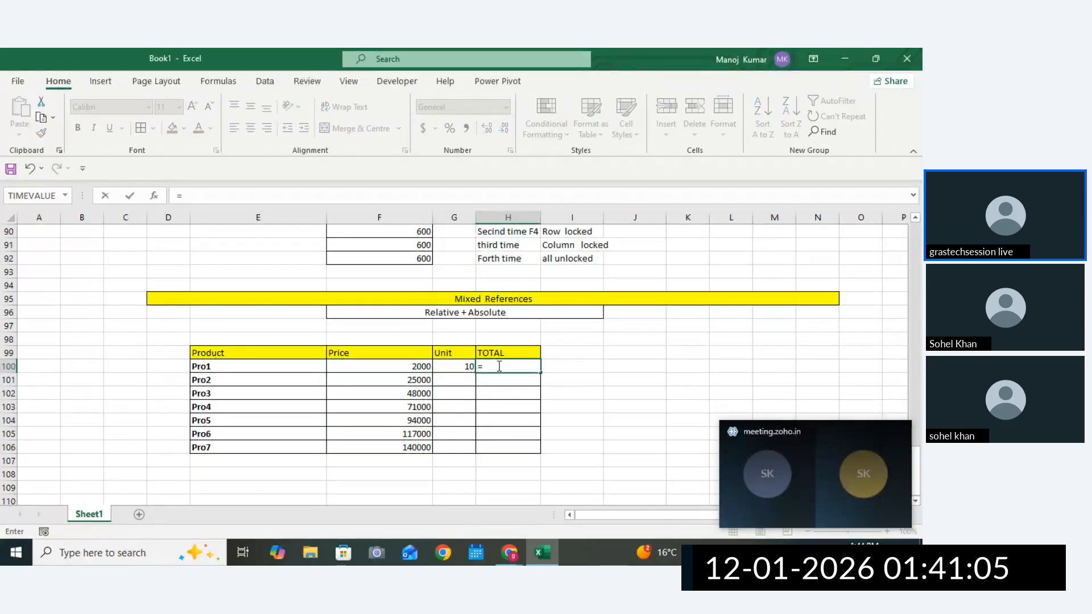
{"action": "left_click", "coordinate": [414, 367]}
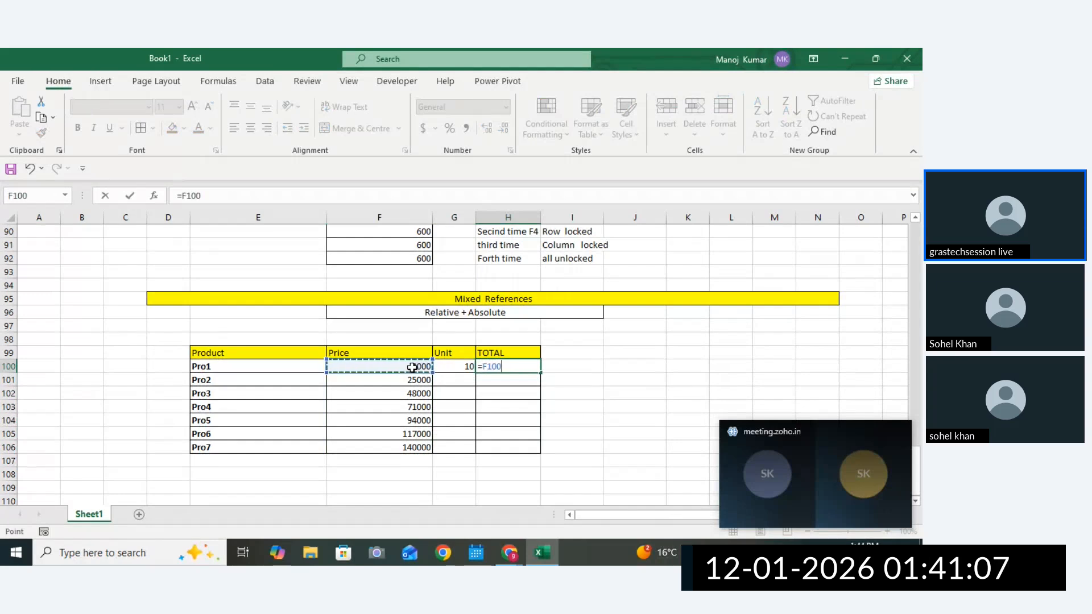
{"action": "type", "text": "*"}
{"action": "left_click", "coordinate": [470, 367]}
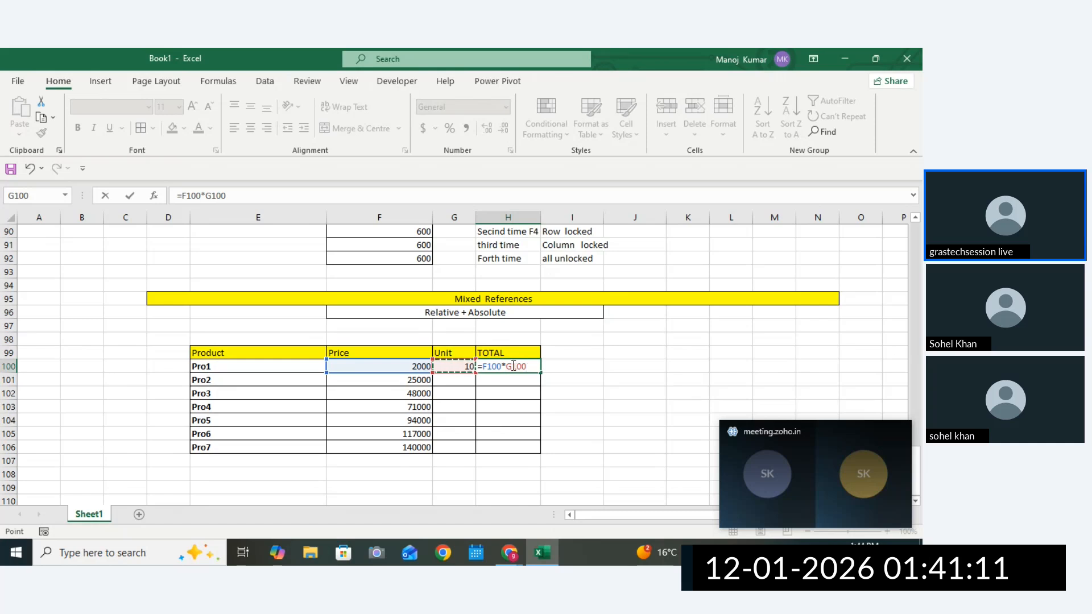
Lock the unit reference in the H100 formula as absolute, making it =F100*$G$100, and commit the formula.
{"action": "left_click_drag", "start_coordinate": [506, 367], "coordinate": [533, 367]}
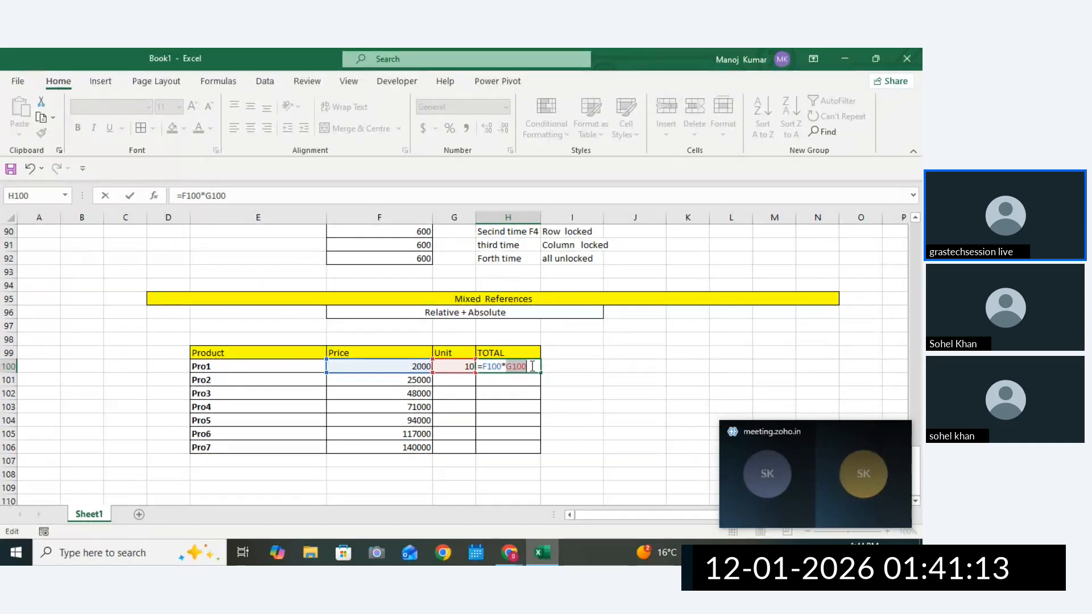
{"action": "key", "text": "F4"}
{"action": "mouse_move", "coordinate": [506, 366]}
{"action": "left_mouse_down"}
{"action": "mouse_move", "coordinate": [536, 367]}
{"action": "mouse_move", "coordinate": [511, 366]}
{"action": "left_mouse_up"}
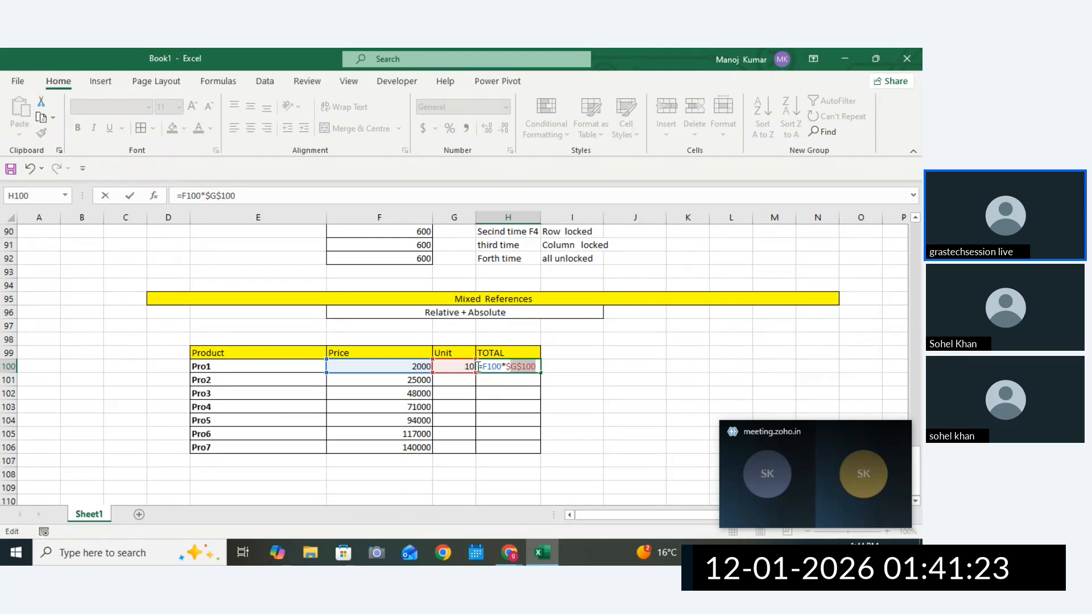
{"action": "left_click_drag", "start_coordinate": [501, 366], "coordinate": [486, 367]}
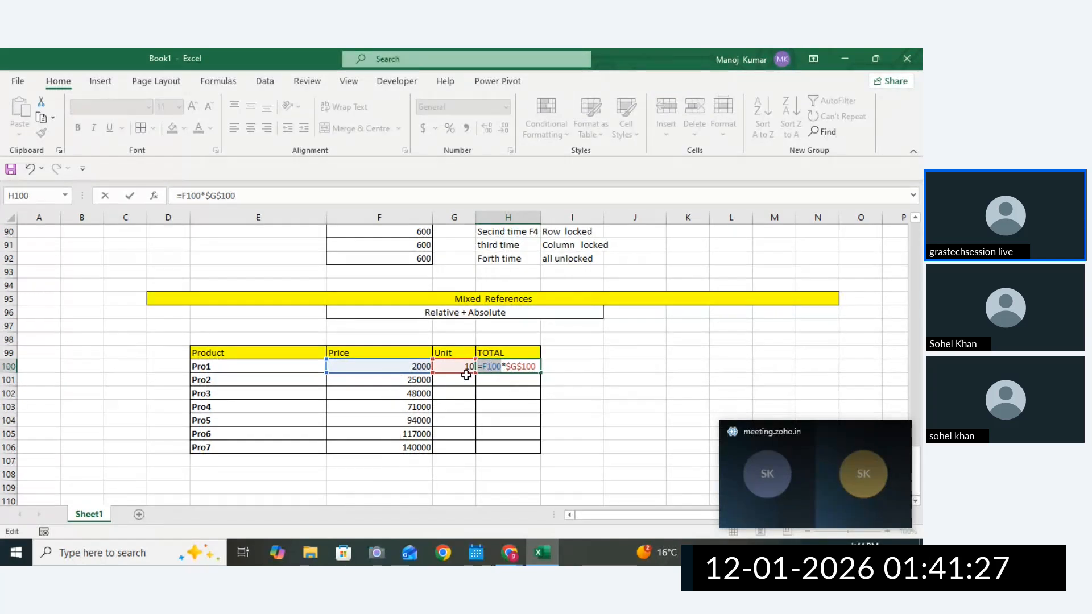
{"action": "left_click", "coordinate": [503, 365]}
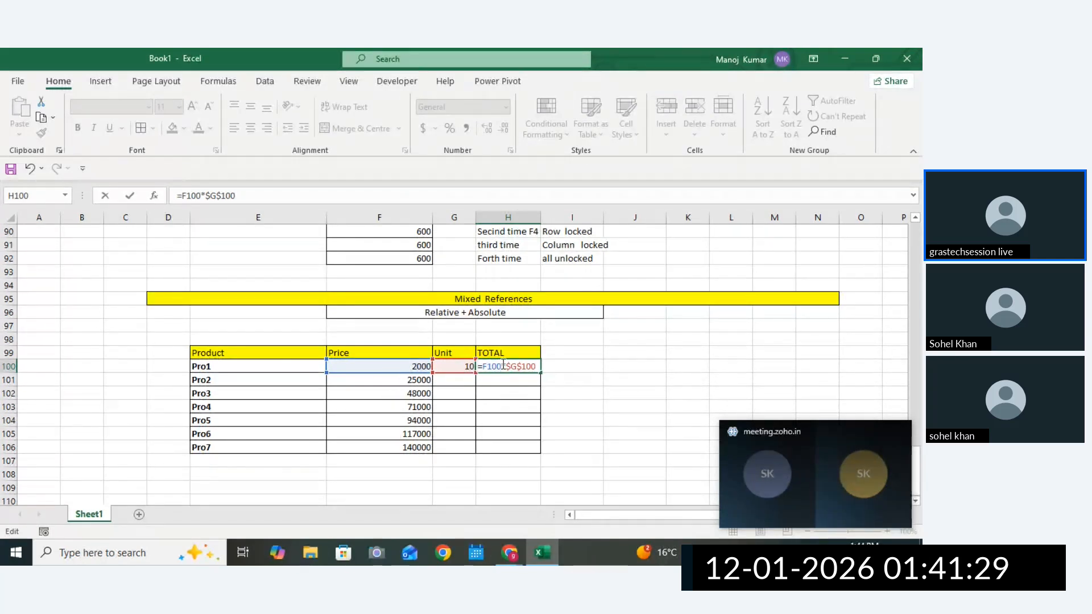
{"action": "left_click_drag", "start_coordinate": [503, 366], "coordinate": [487, 367]}
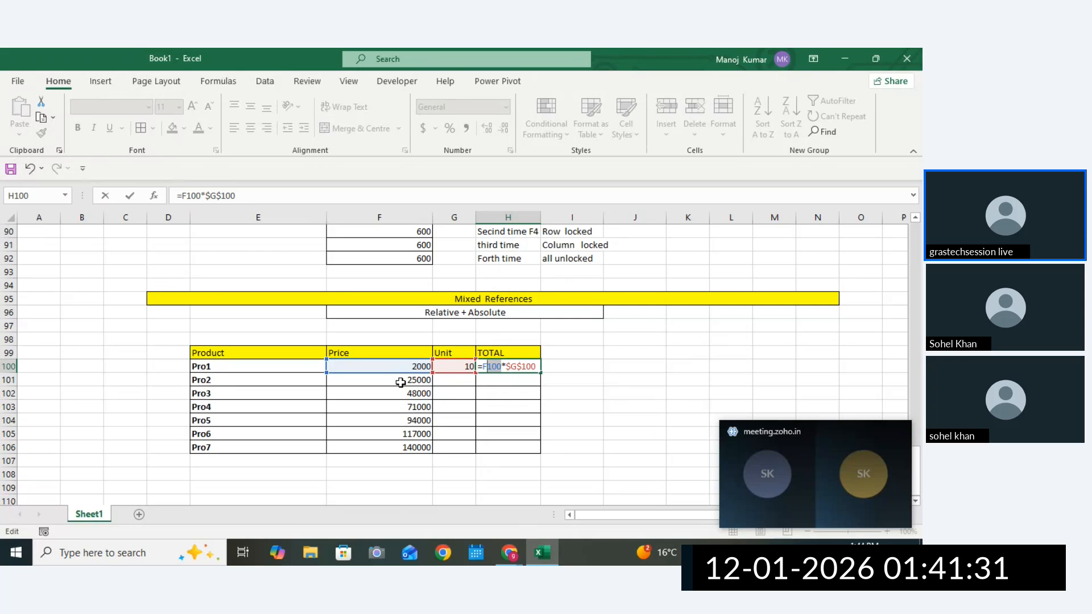
{"action": "left_click_drag", "start_coordinate": [506, 366], "coordinate": [534, 365]}
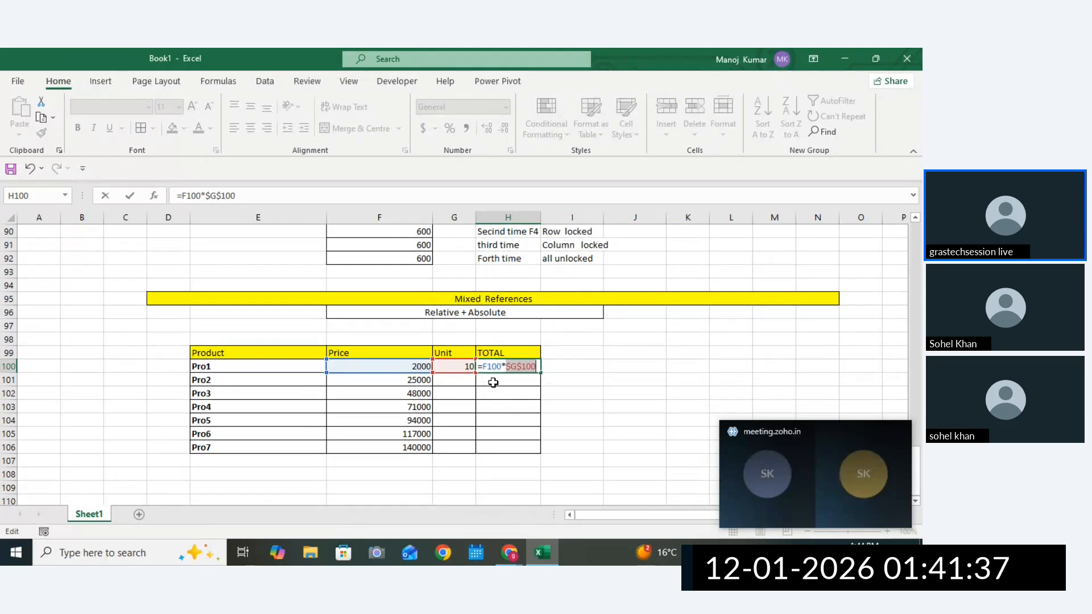
{"action": "key", "text": "Return"}
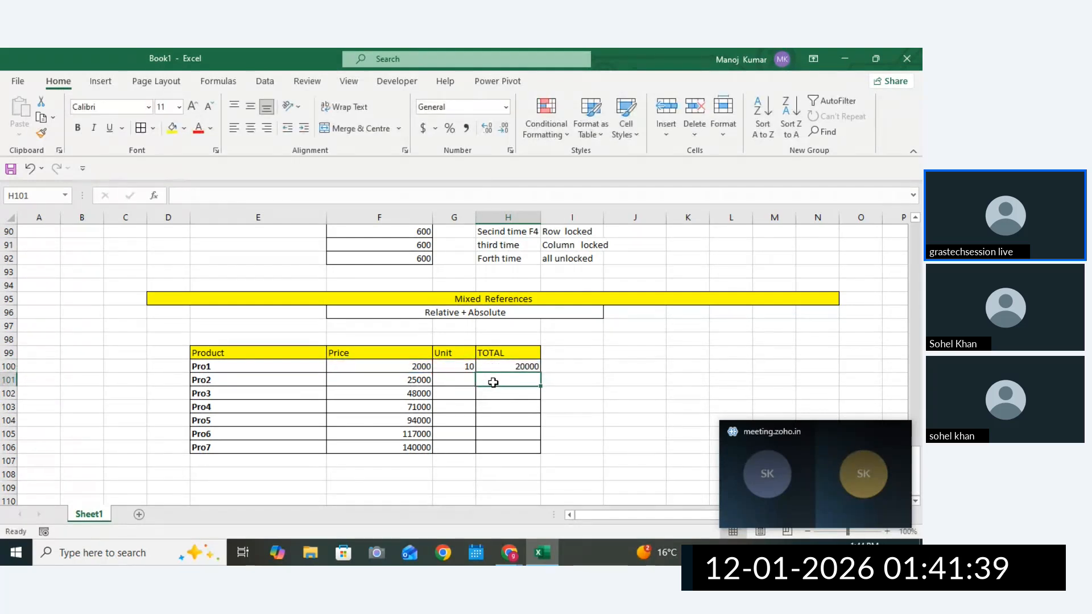
Fill the TOTAL formula from H100 down to H106 and check the Pro7 and Pro6 totals against their prices.
{"action": "left_click", "coordinate": [500, 367]}
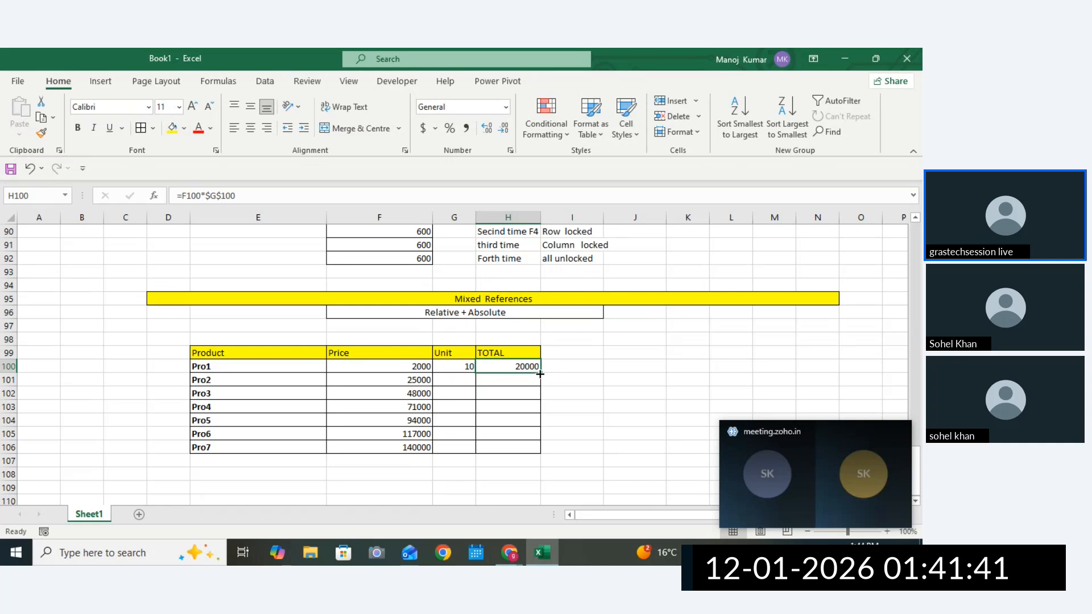
{"action": "left_click_drag", "start_coordinate": [540, 373], "coordinate": [539, 453]}
{"action": "left_click", "coordinate": [625, 432]}
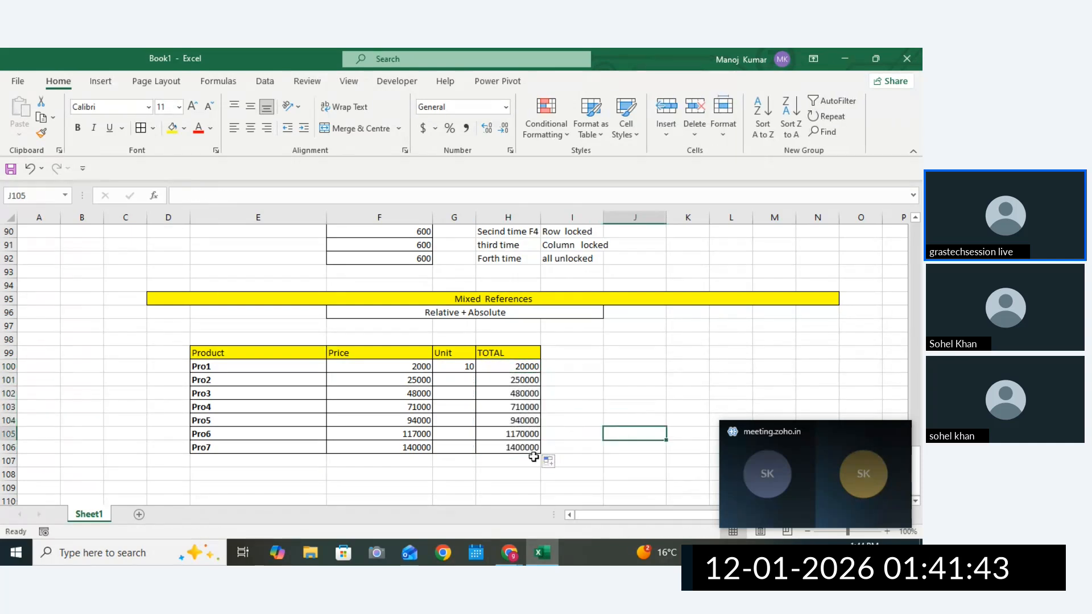
{"action": "left_click", "coordinate": [519, 446]}
{"action": "left_click_drag", "start_coordinate": [405, 447], "coordinate": [504, 448]}
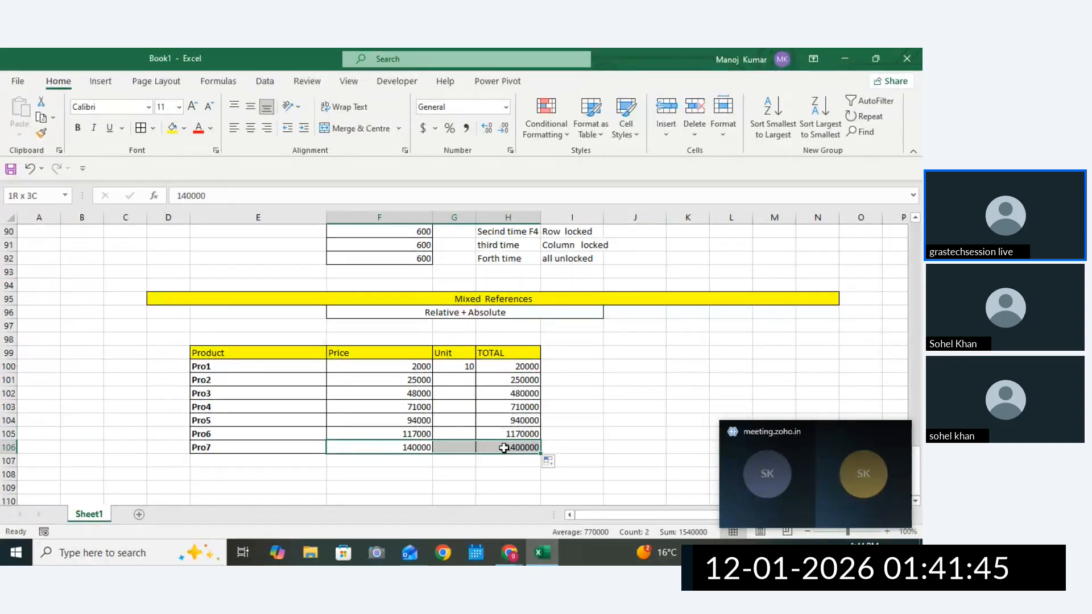
{"action": "left_click_drag", "start_coordinate": [409, 434], "coordinate": [505, 432]}
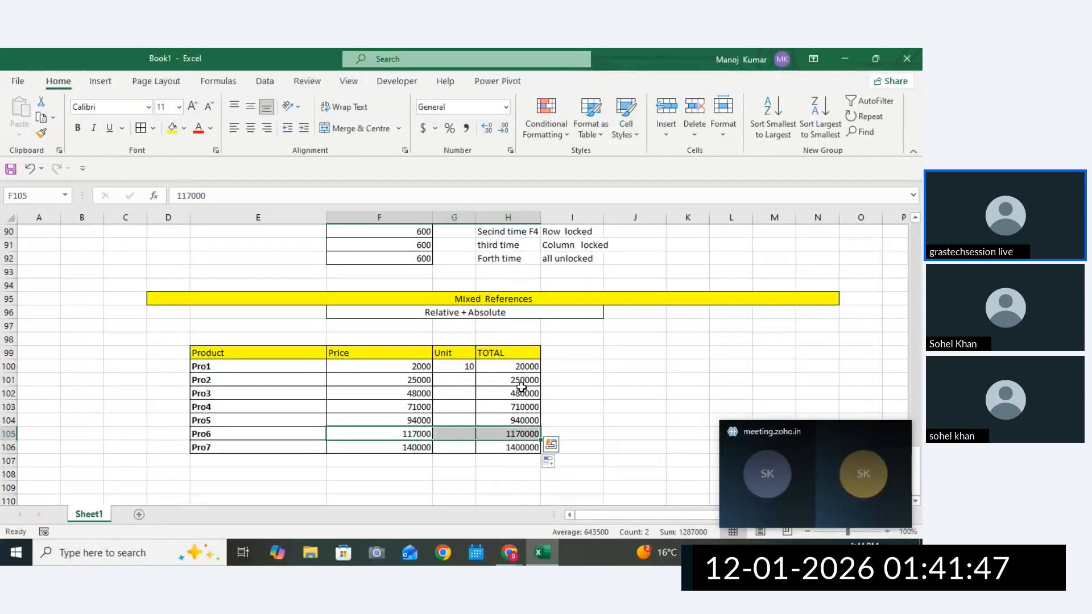
Copy the H100 formula text into J101 as the visible text ",=F100*$G$100" and widen column J to fit it.
{"action": "left_click", "coordinate": [518, 366]}
{"action": "double_click", "coordinate": [528, 365]}
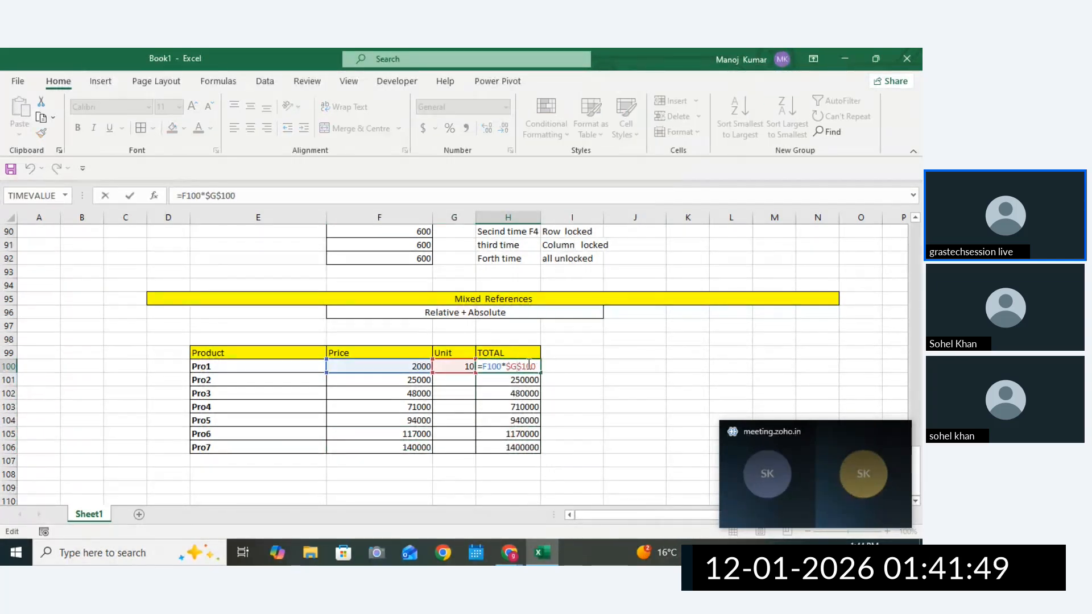
{"action": "left_click_drag", "start_coordinate": [536, 366], "coordinate": [472, 367]}
{"action": "key", "text": "ctrl+c"}
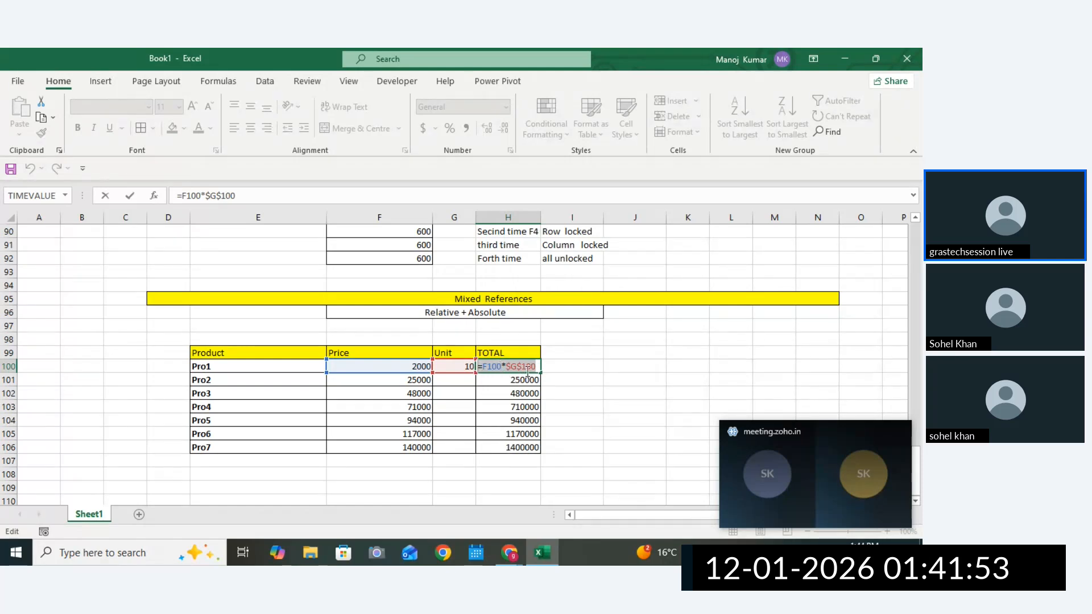
{"action": "key", "text": "Return"}
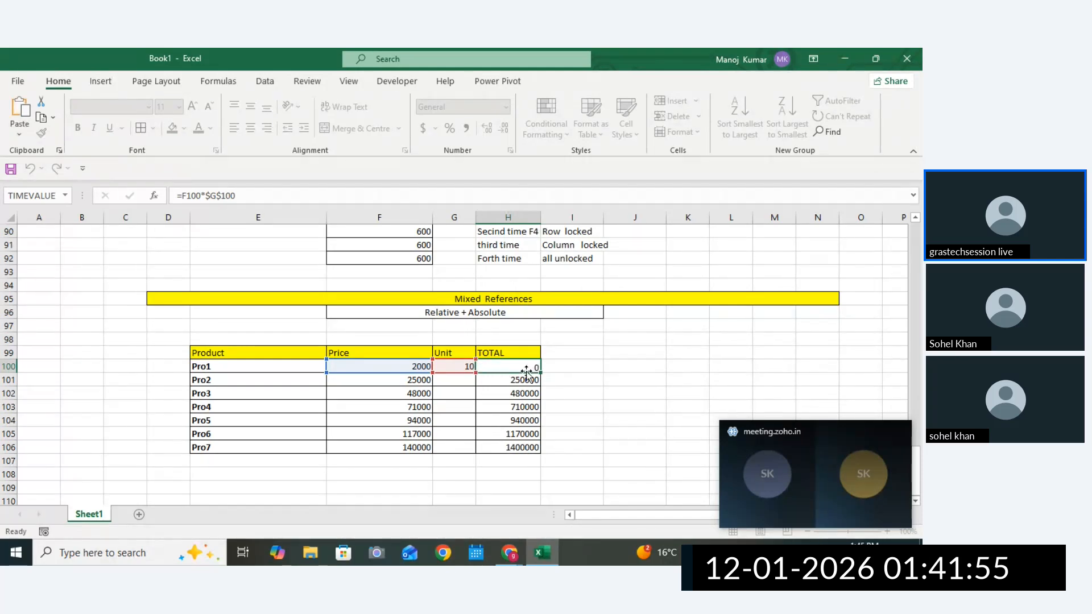
{"action": "left_click", "coordinate": [638, 375]}
{"action": "type", "text": ","}
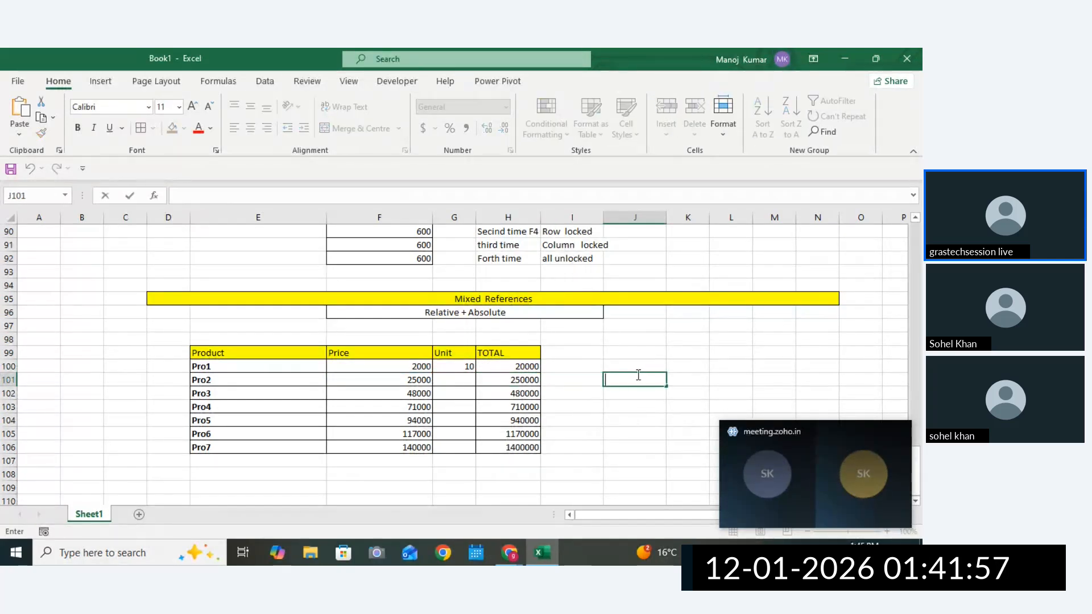
{"action": "key", "text": "ctrl+v"}
{"action": "left_click", "coordinate": [765, 378]}
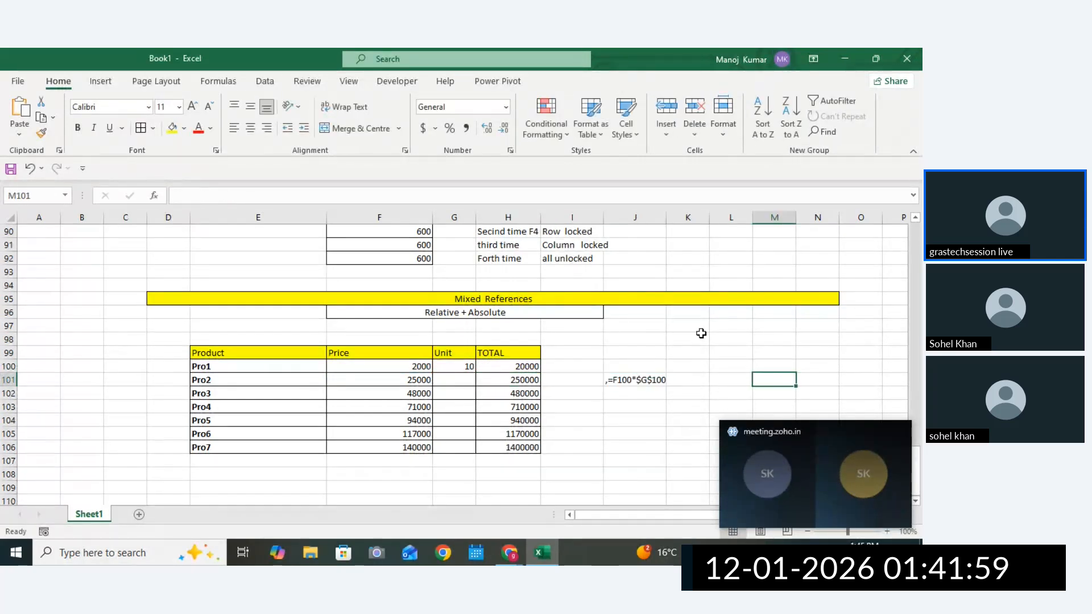
{"action": "left_click_drag", "start_coordinate": [668, 222], "coordinate": [695, 301]}
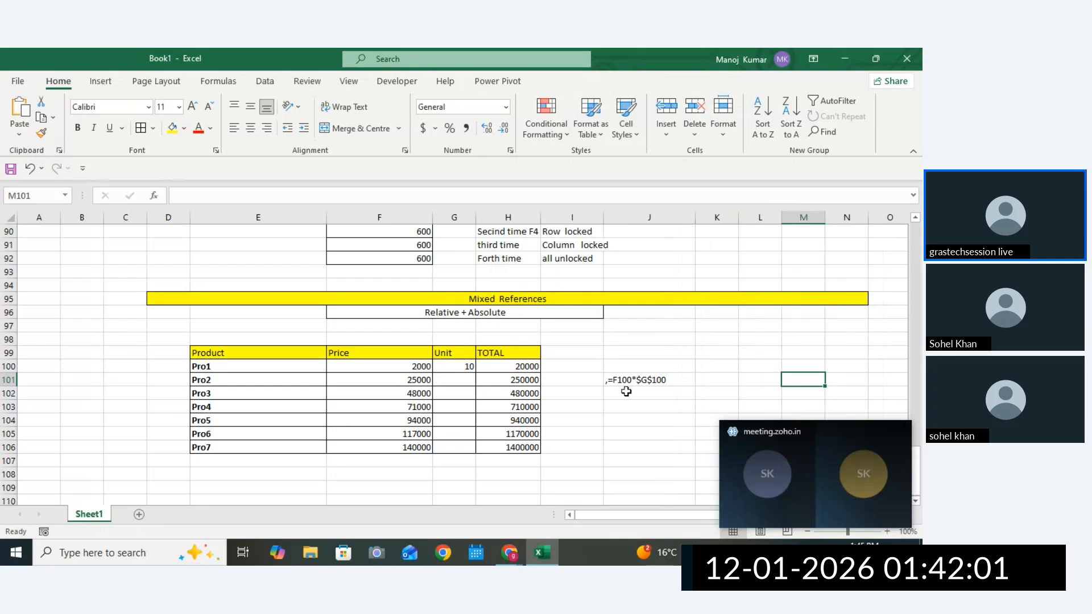
Draw a straight arrow about 0.93" wide and 0.46" high from the $G$100 part of the J101 note down towards K105.
{"action": "left_click", "coordinate": [624, 382]}
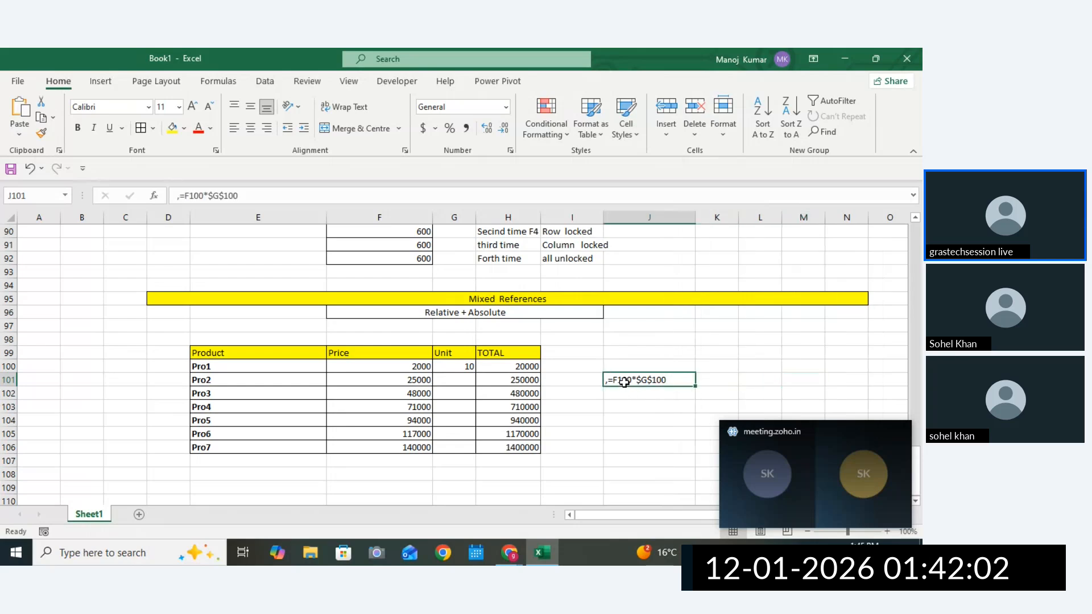
{"action": "left_click", "coordinate": [449, 260]}
{"action": "left_click", "coordinate": [100, 81]}
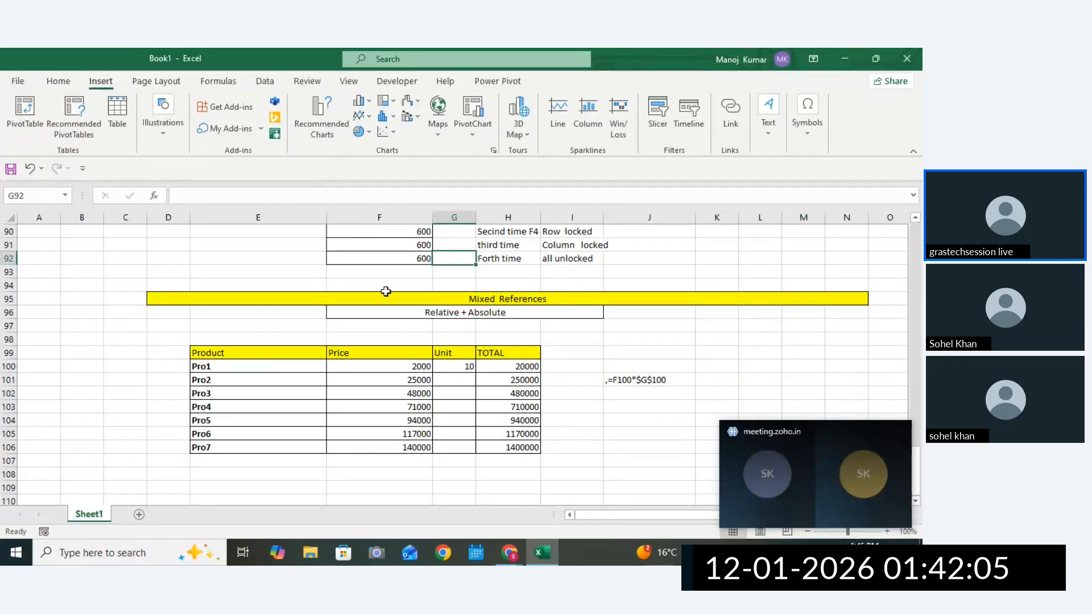
{"action": "left_click", "coordinate": [154, 138]}
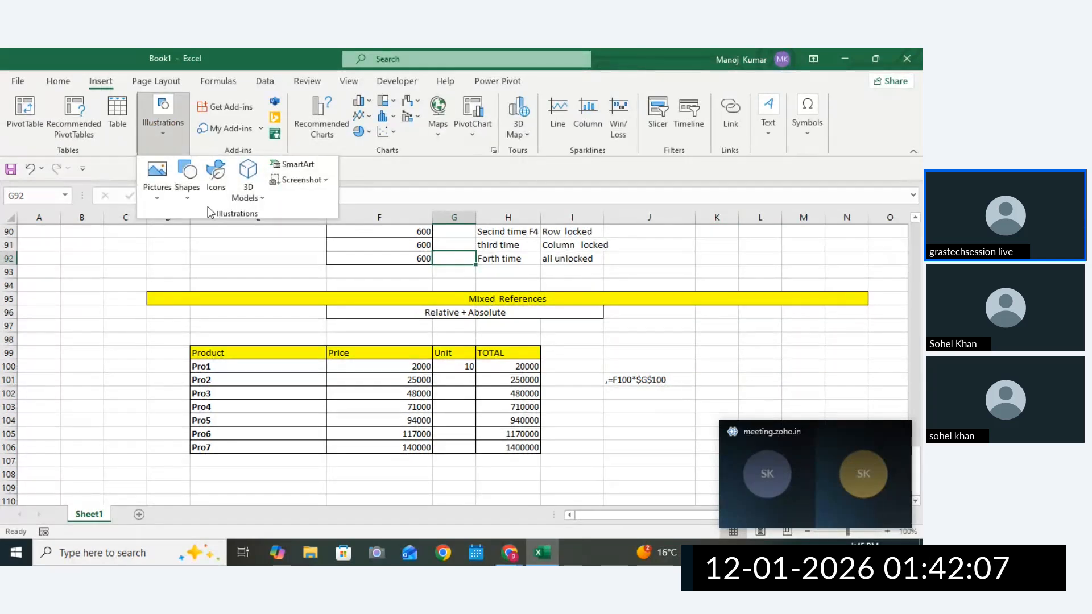
{"action": "left_click", "coordinate": [187, 197]}
{"action": "left_click", "coordinate": [210, 227]}
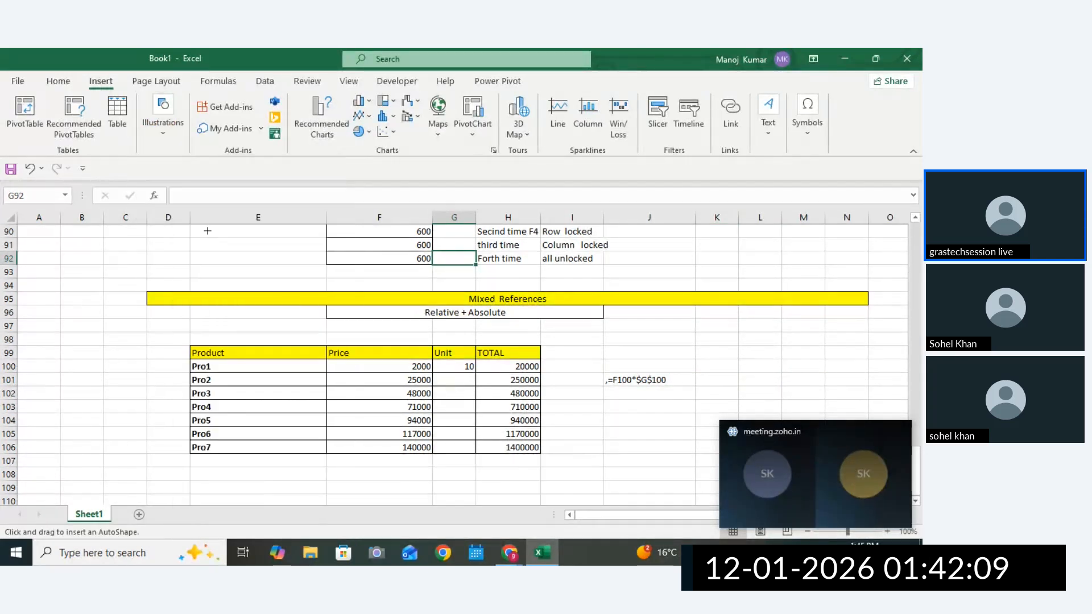
{"action": "left_click_drag", "start_coordinate": [652, 391], "coordinate": [712, 420]}
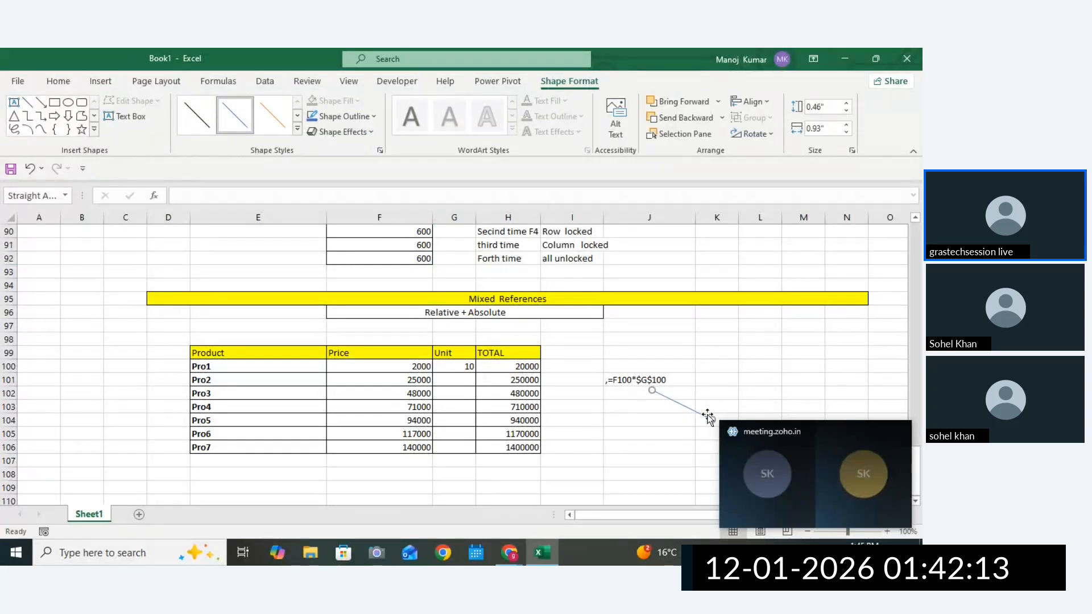
Clear the floating meeting window off the cells and enter the label "absolute" in K105 at the arrow's tip.
{"action": "left_click", "coordinate": [711, 434]}
{"action": "left_click_drag", "start_coordinate": [753, 435], "coordinate": [751, 261]}
{"action": "left_click", "coordinate": [836, 260]}
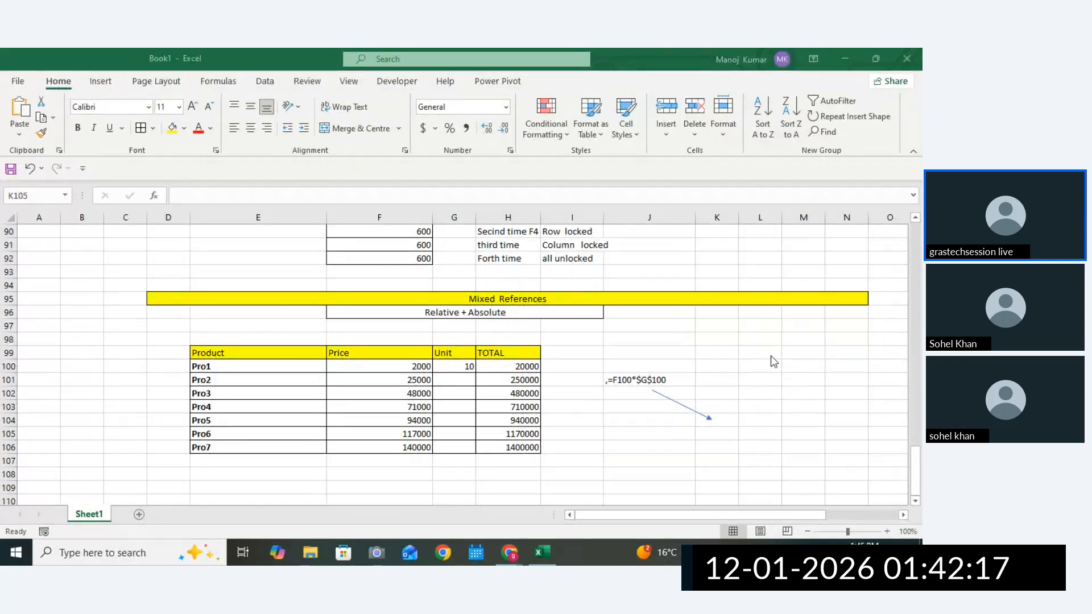
{"action": "left_click", "coordinate": [707, 434]}
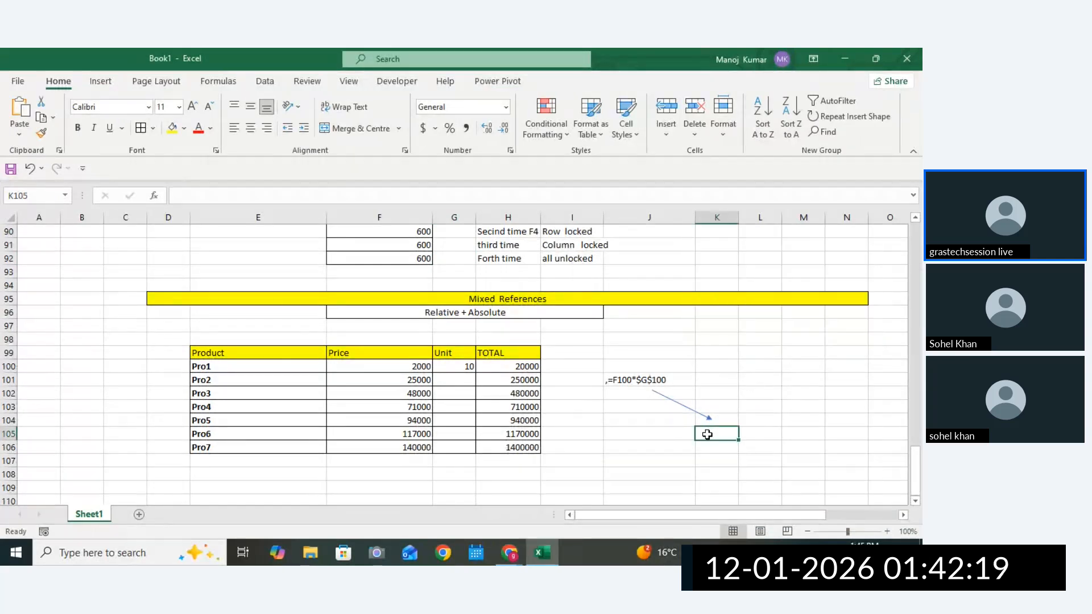
{"action": "type", "text": "abso"}
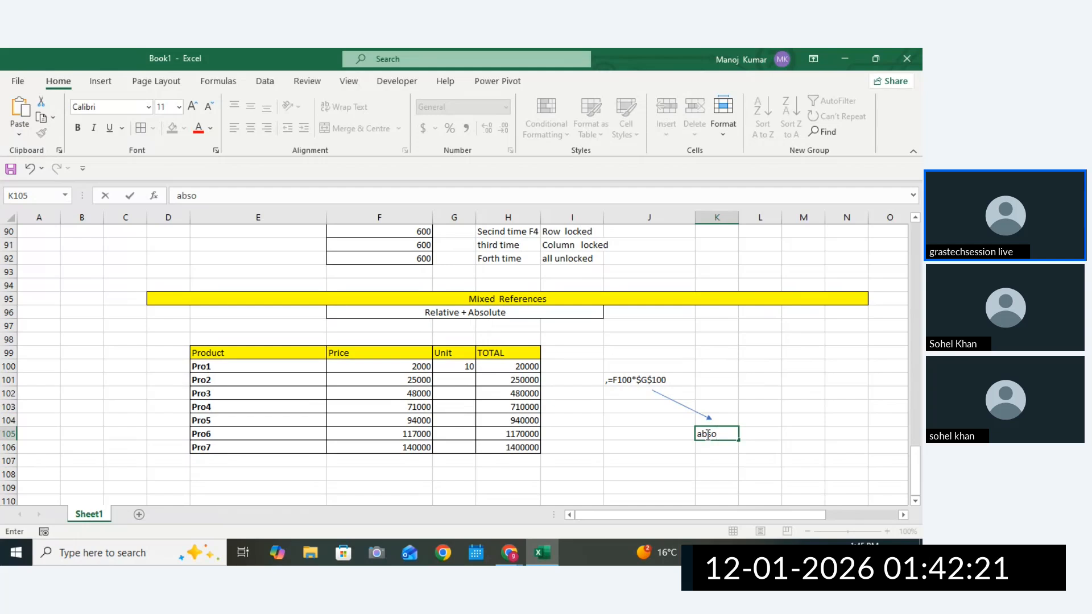
{"action": "type", "text": "t"}
{"action": "key", "text": "BackSpace"}
{"action": "type", "text": "lute"}
{"action": "left_click", "coordinate": [770, 444]}
Draw a second straight arrow vertically down from the F100 part of the J101 note to J107.
{"action": "left_click", "coordinate": [629, 379]}
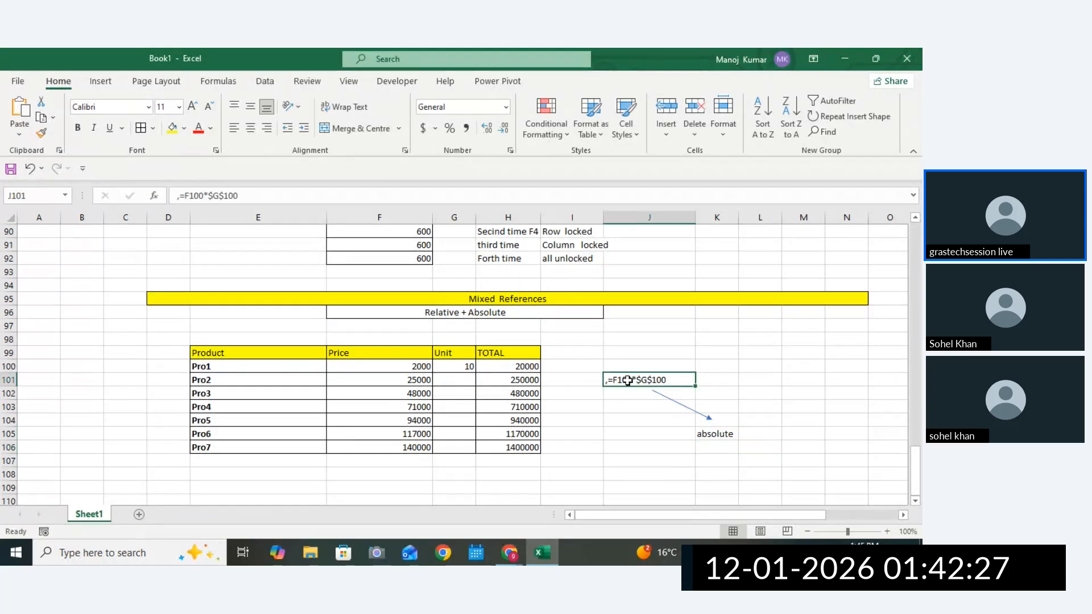
{"action": "left_click", "coordinate": [101, 81]}
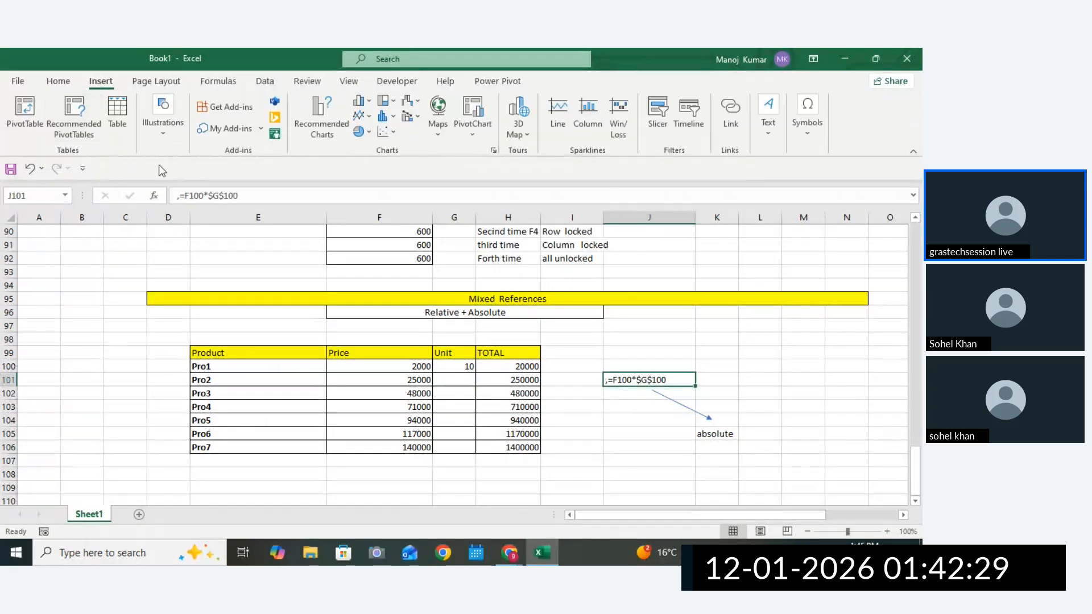
{"action": "left_click", "coordinate": [163, 128]}
{"action": "left_click", "coordinate": [187, 181]}
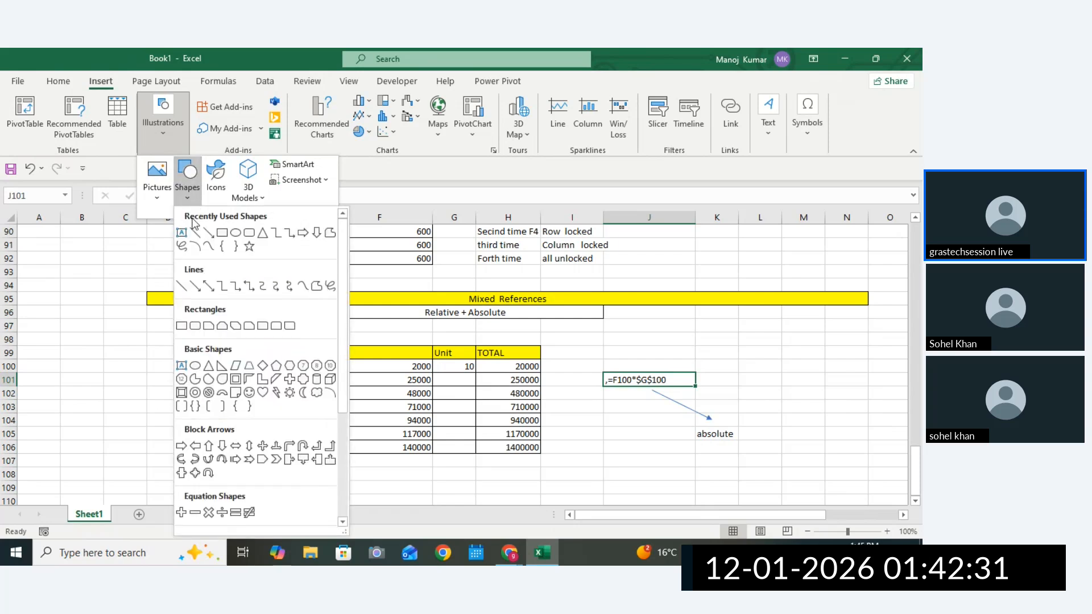
{"action": "left_click", "coordinate": [209, 233]}
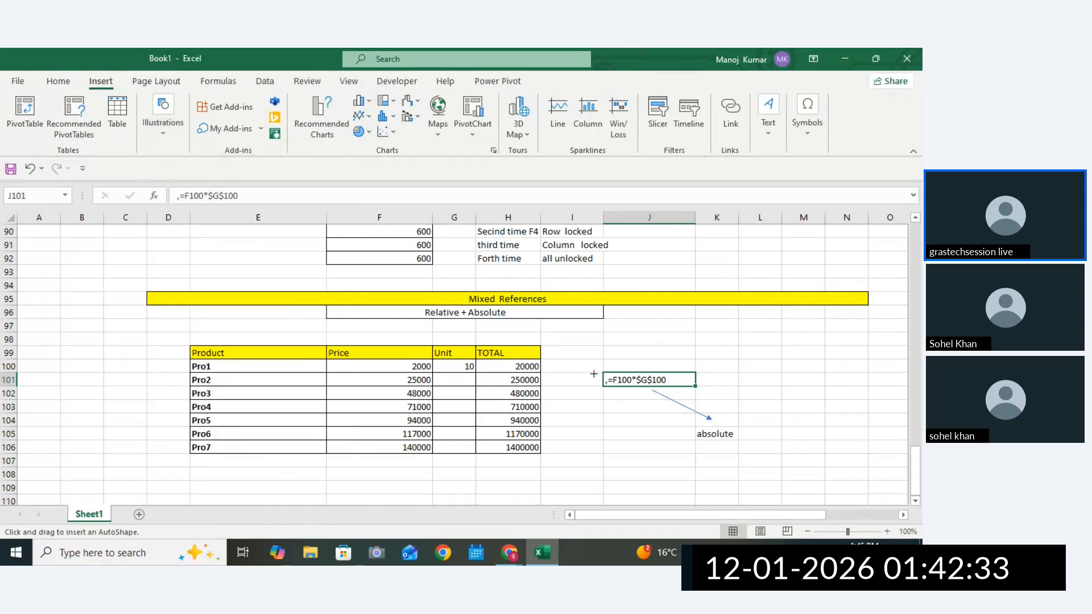
{"action": "left_click_drag", "start_coordinate": [620, 386], "coordinate": [621, 453]}
Enter the label "Relative" in J107 at the tip of the vertical arrow.
{"action": "left_click", "coordinate": [631, 460]}
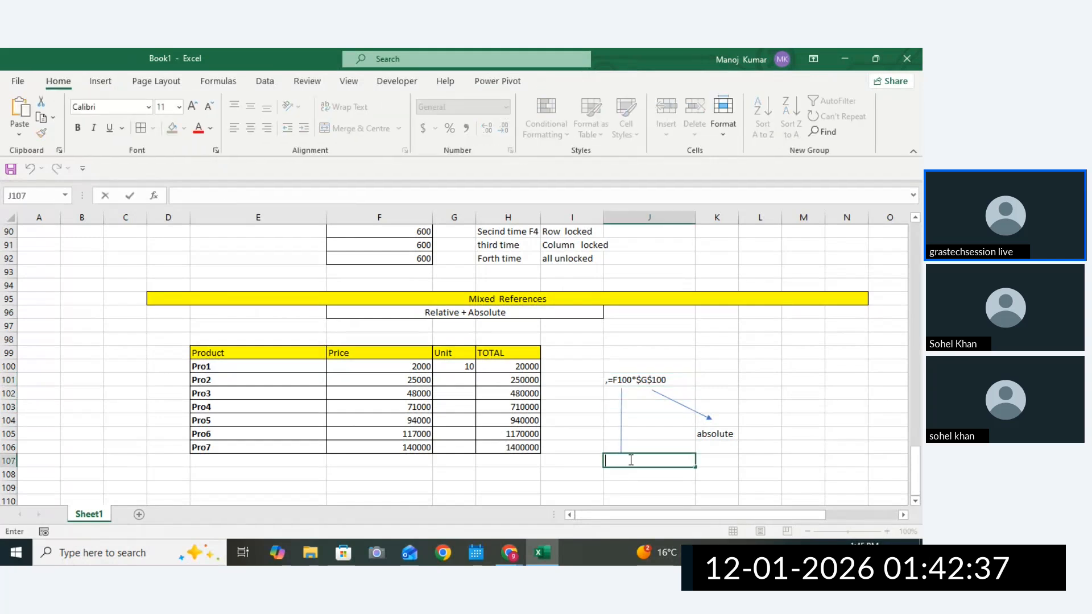
{"action": "type", "text": "Relative"}
{"action": "left_click", "coordinate": [765, 482]}
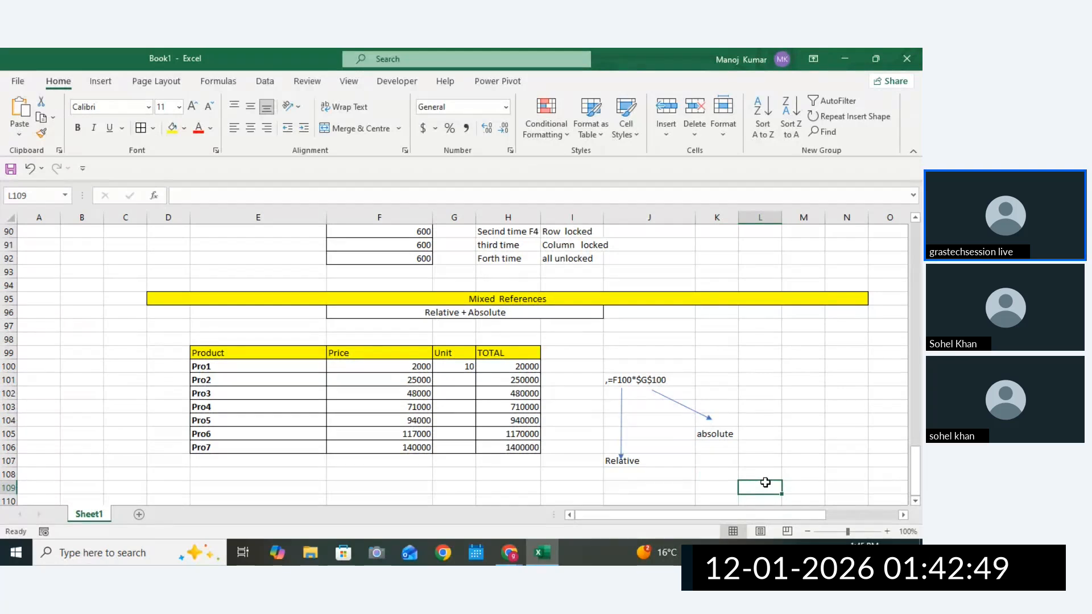
{"action": "left_click", "coordinate": [807, 436]}
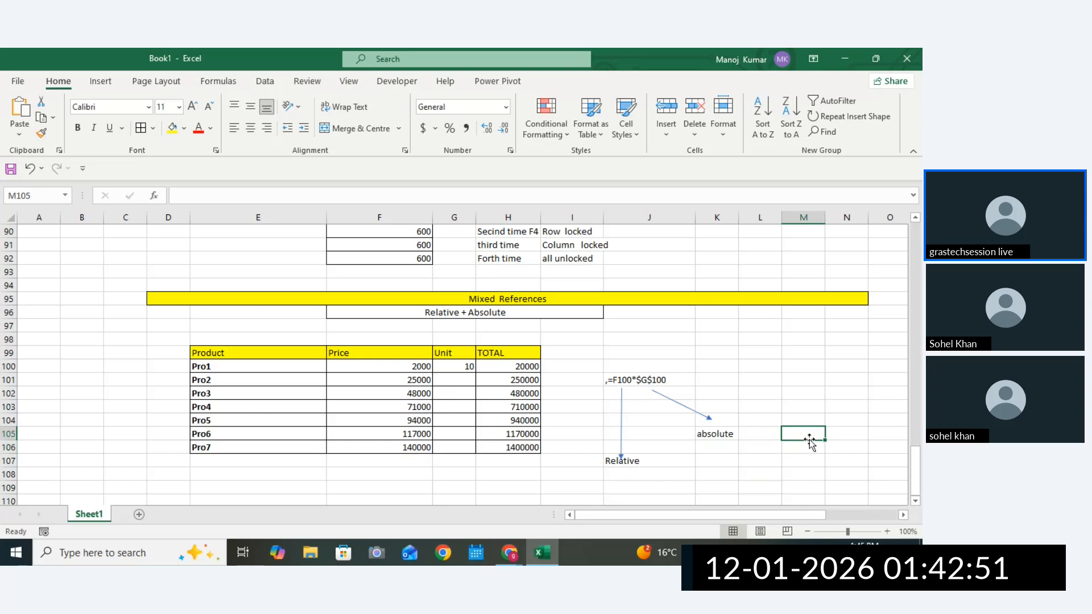
{"action": "left_click", "coordinate": [829, 433]}
Clear the TOTAL formulas from H100:H106 in the Mixed References table.
{"action": "scroll", "coordinate": [921, 506], "scroll_direction": "down", "scroll_amount": 1}
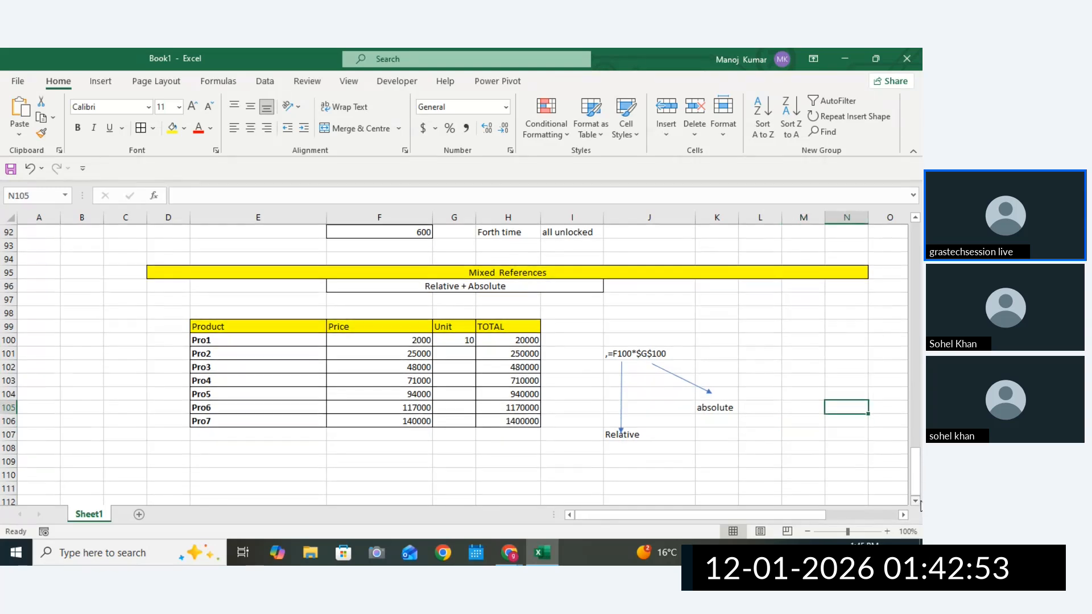
{"action": "double_click", "coordinate": [517, 339]}
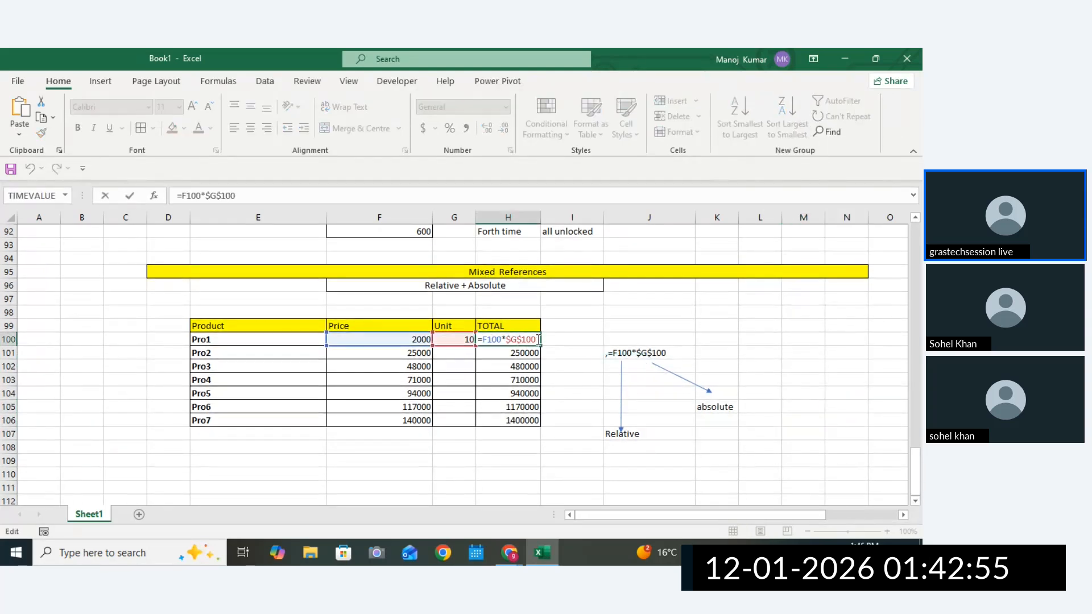
{"action": "left_click", "coordinate": [539, 340]}
{"action": "type", "text": "==================="}
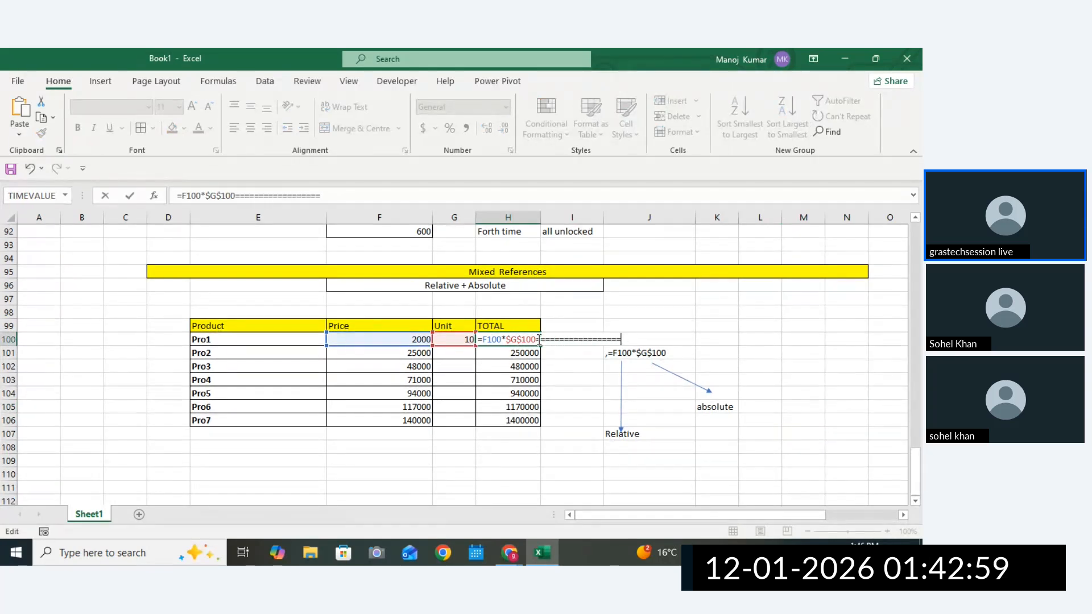
{"action": "key", "text": "BackSpace"}
{"action": "key", "text": "BackSpace"}
{"action": "key", "text": "BackSpace"}
{"action": "key", "text": "BackSpace"}
{"action": "key", "text": "BackSpace"}
{"action": "key", "text": "BackSpace"}
{"action": "key", "text": "BackSpace"}
{"action": "key", "text": "BackSpace"}
{"action": "key", "text": "BackSpace"}
{"action": "key", "text": "BackSpace"}
{"action": "key", "text": "BackSpace"}
{"action": "key", "text": "BackSpace"}
{"action": "key", "text": "BackSpace"}
{"action": "key", "text": "BackSpace"}
{"action": "key", "text": "BackSpace"}
{"action": "key", "text": "BackSpace"}
{"action": "key", "text": "BackSpace"}
{"action": "key", "text": "BackSpace"}
{"action": "key", "text": "BackSpace"}
{"action": "key", "text": "BackSpace"}
{"action": "left_click_drag", "start_coordinate": [572, 380], "coordinate": [572, 393]}
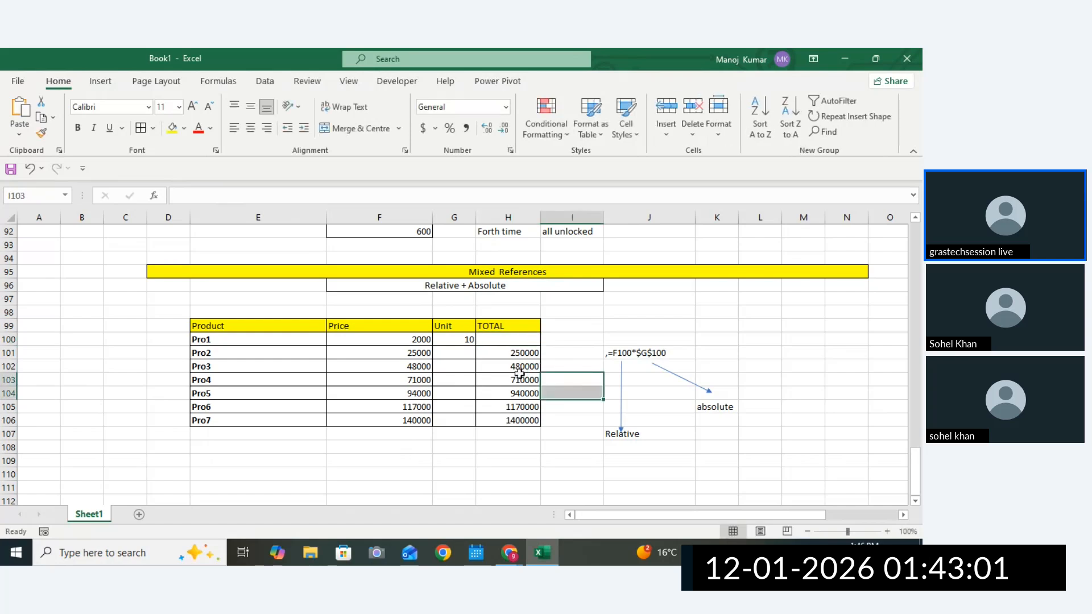
{"action": "left_click_drag", "start_coordinate": [508, 353], "coordinate": [509, 421]}
{"action": "key", "text": "Delete"}
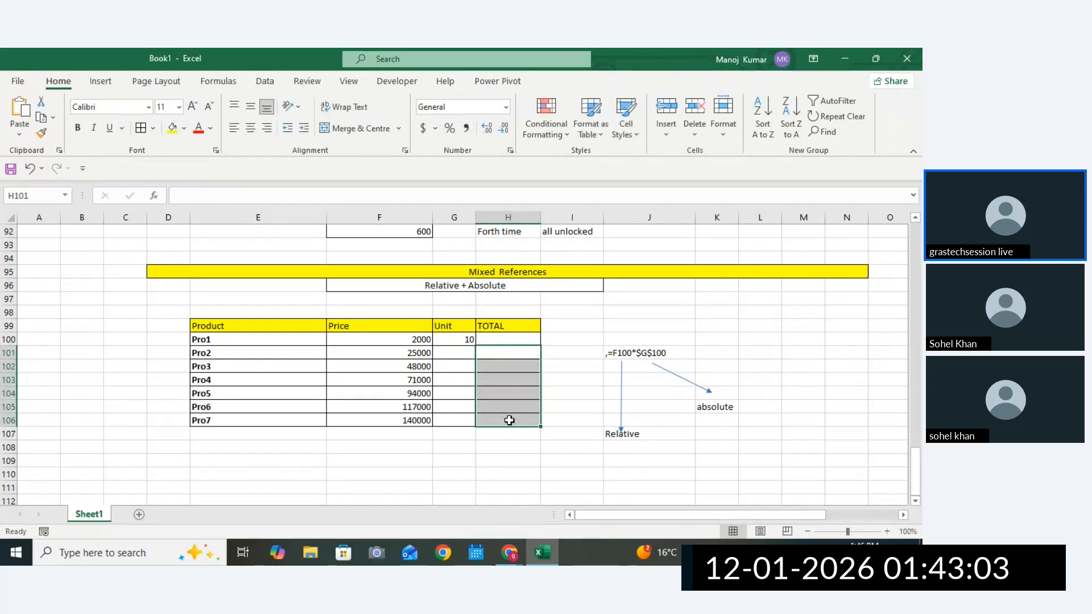
Enter =F100*G100 as the TOTAL formula in H100 and fill it down to H106.
{"action": "left_click", "coordinate": [490, 340]}
{"action": "type", "text": "="}
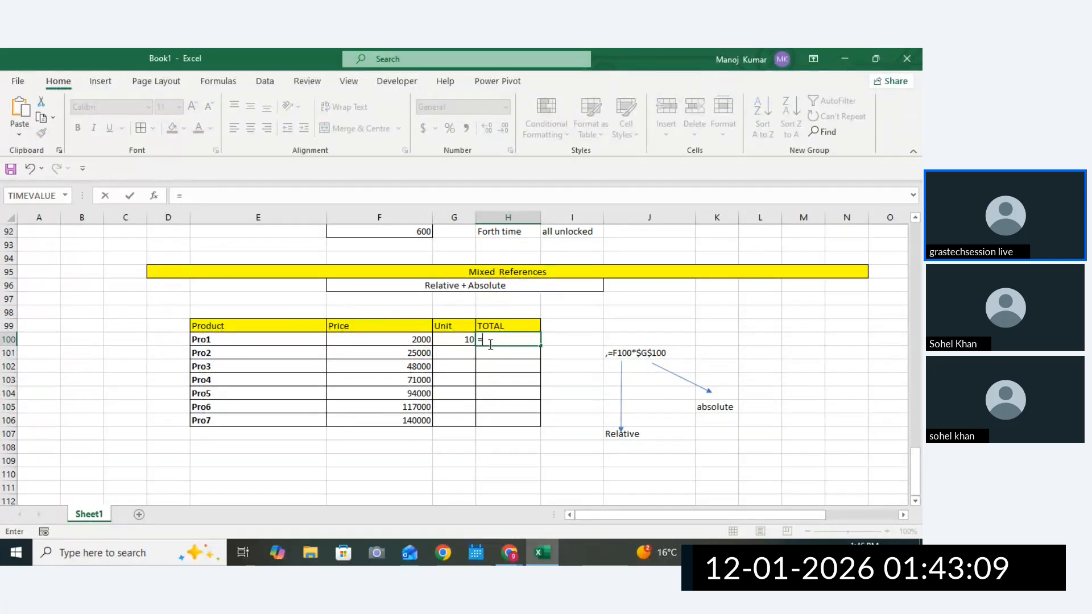
{"action": "left_click", "coordinate": [397, 339]}
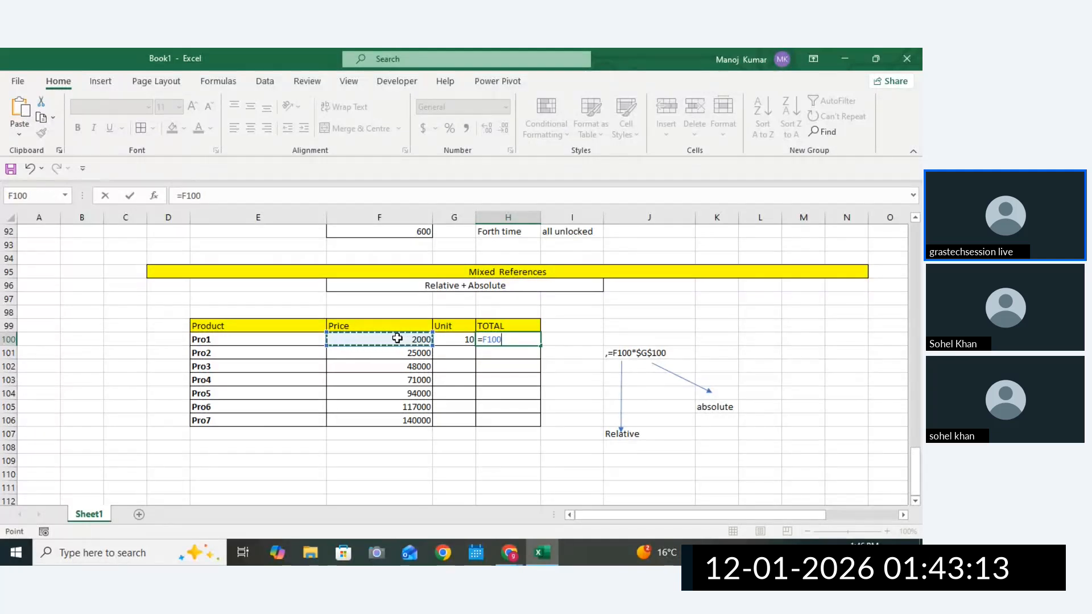
{"action": "type", "text": "*"}
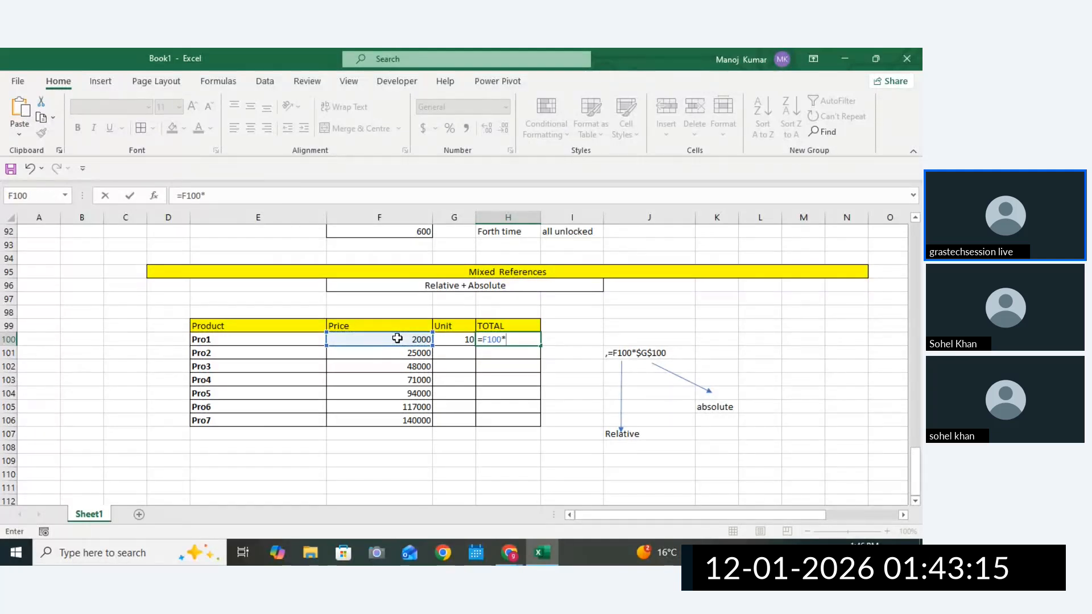
{"action": "left_click", "coordinate": [456, 337]}
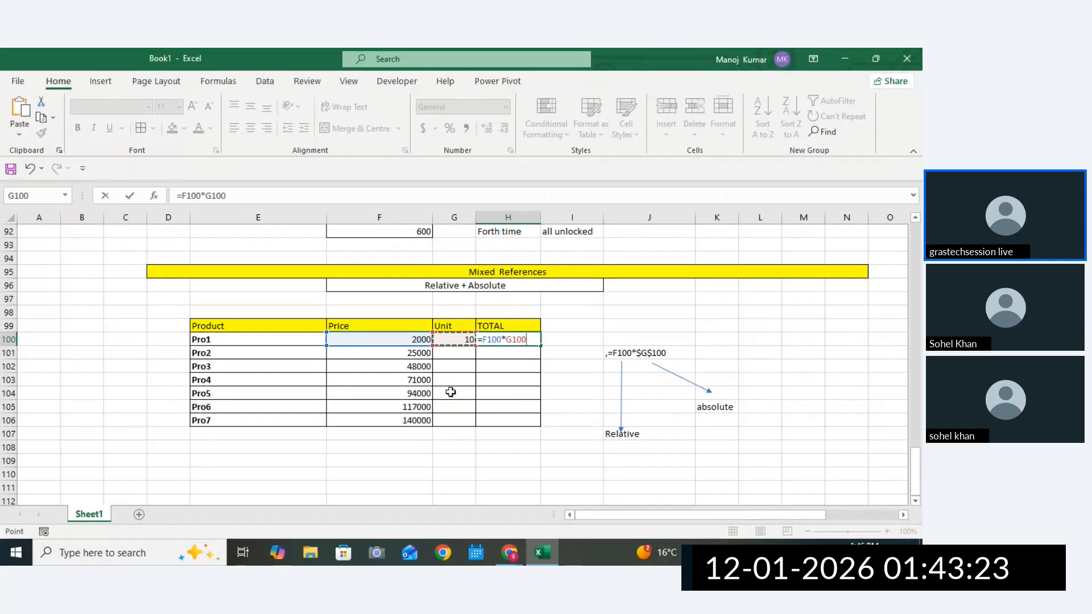
{"action": "key", "text": "ctrl+Return"}
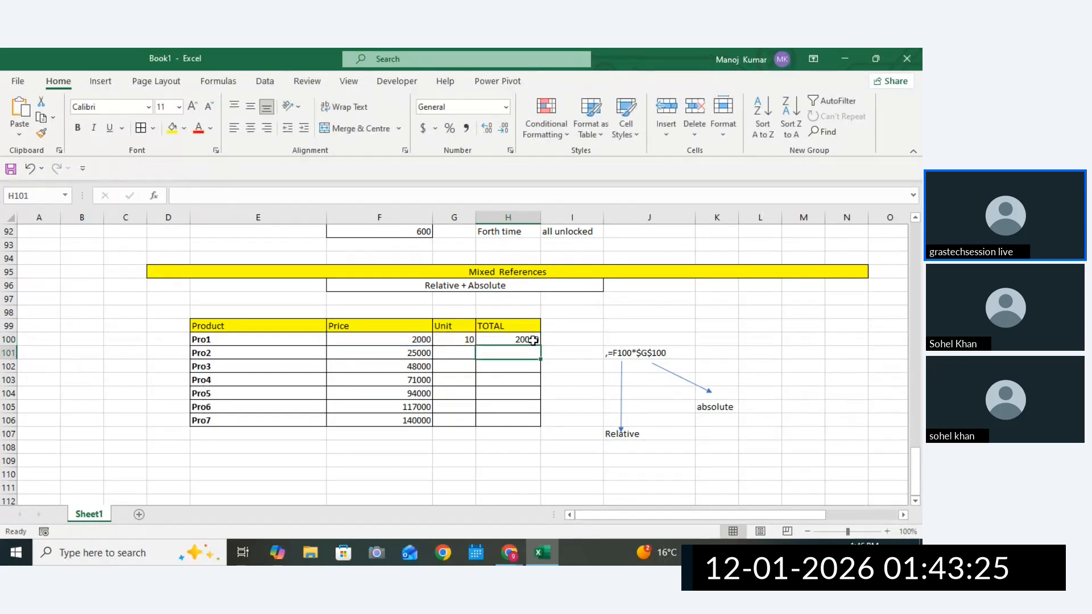
{"action": "left_click_drag", "start_coordinate": [542, 346], "coordinate": [537, 422]}
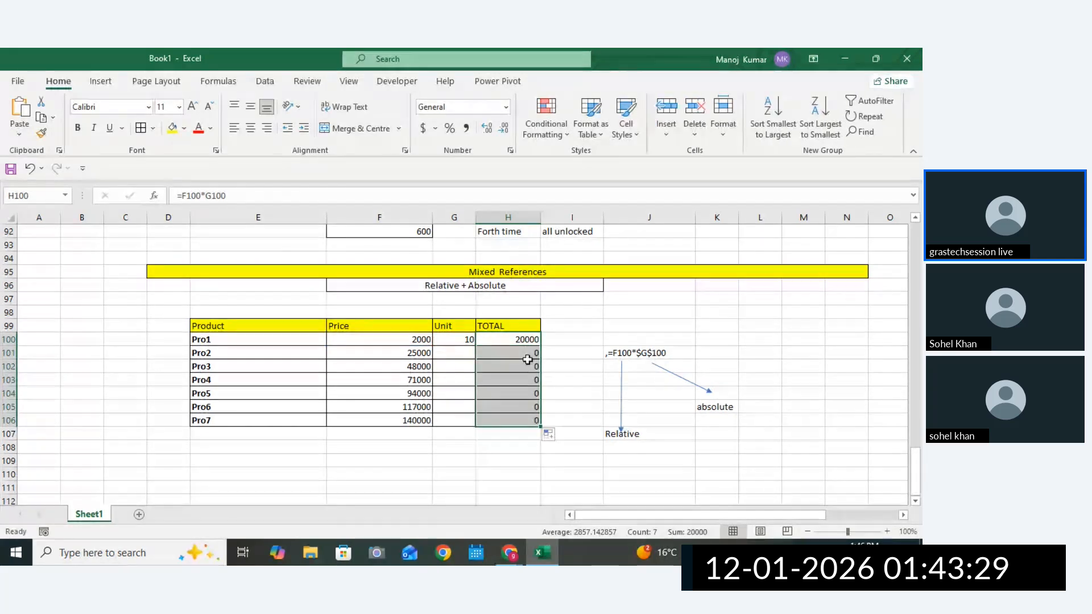
Inspect the formula copied into H101, checking how its Unit reference shifted.
{"action": "left_click_drag", "start_coordinate": [527, 357], "coordinate": [527, 422]}
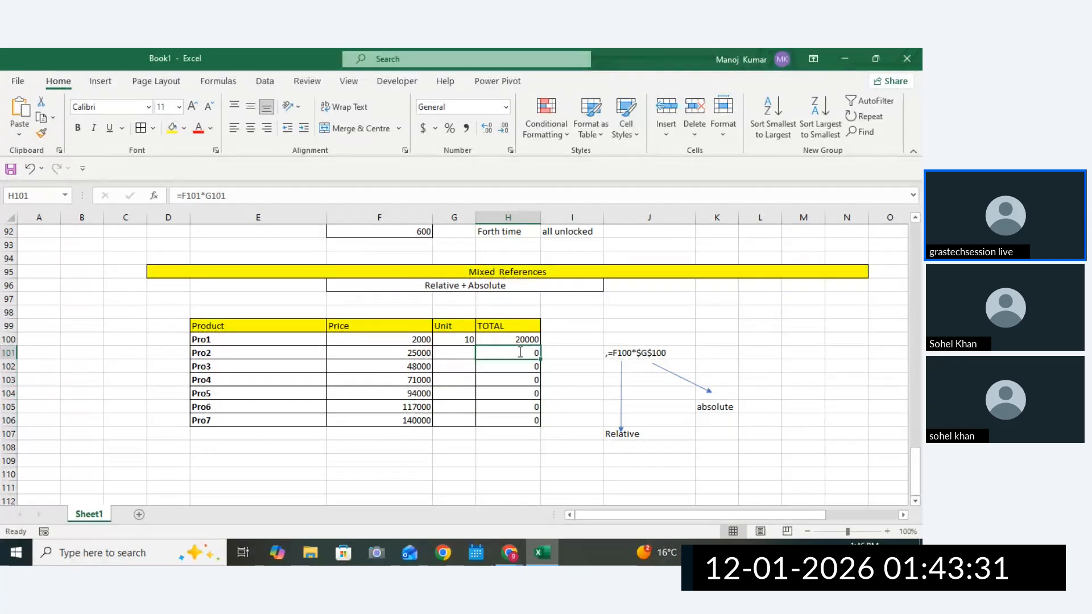
{"action": "double_click", "coordinate": [519, 350]}
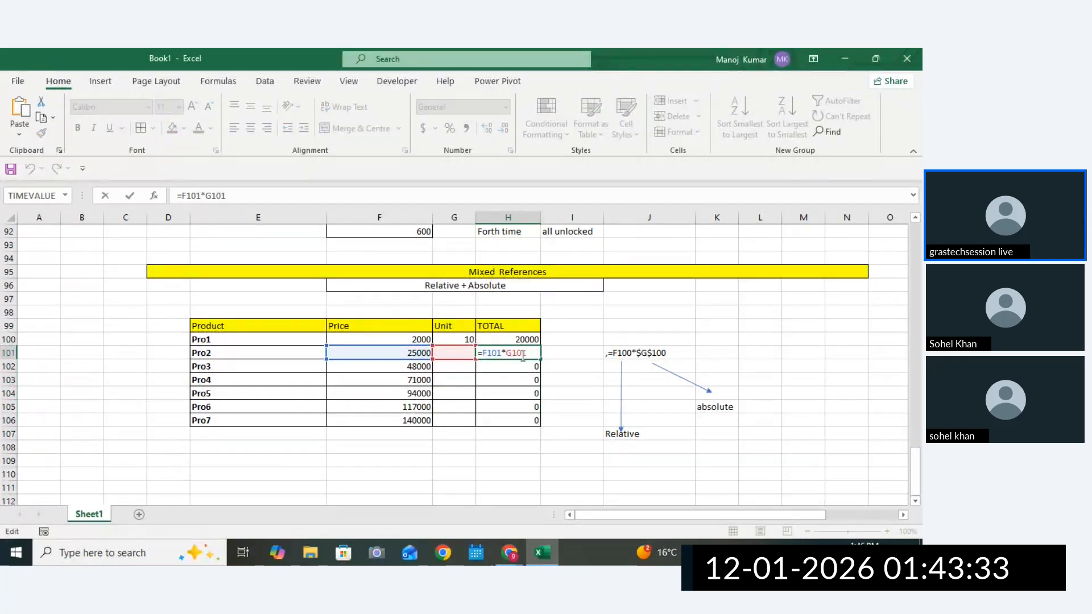
{"action": "mouse_move", "coordinate": [505, 354]}
{"action": "left_mouse_down"}
{"action": "mouse_move", "coordinate": [527, 354]}
{"action": "mouse_move", "coordinate": [507, 354]}
{"action": "left_mouse_up"}
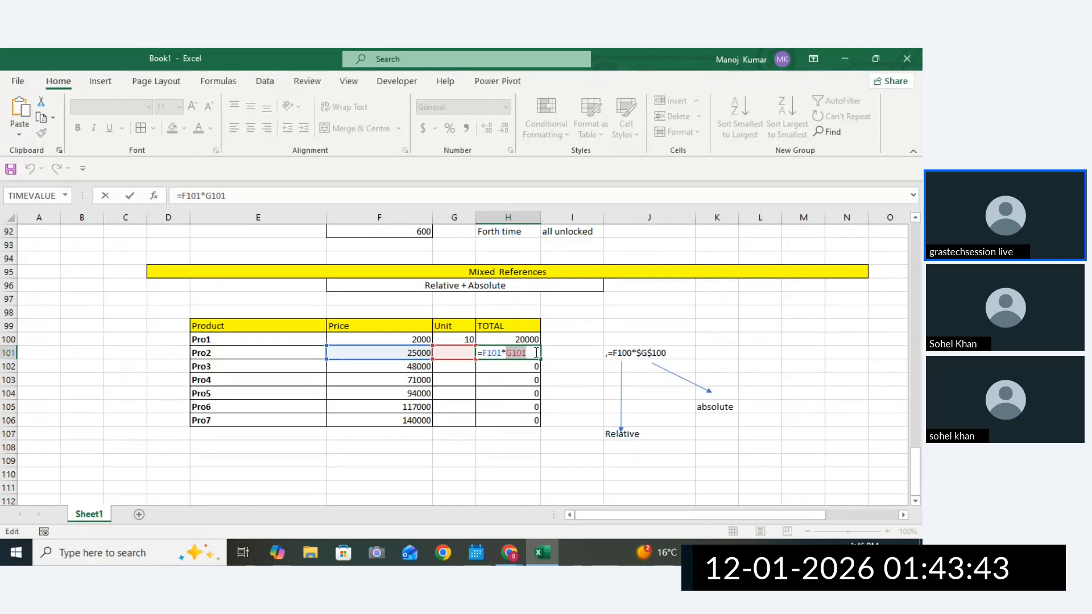
{"action": "double_click", "coordinate": [522, 353]}
{"action": "key", "text": "Return"}
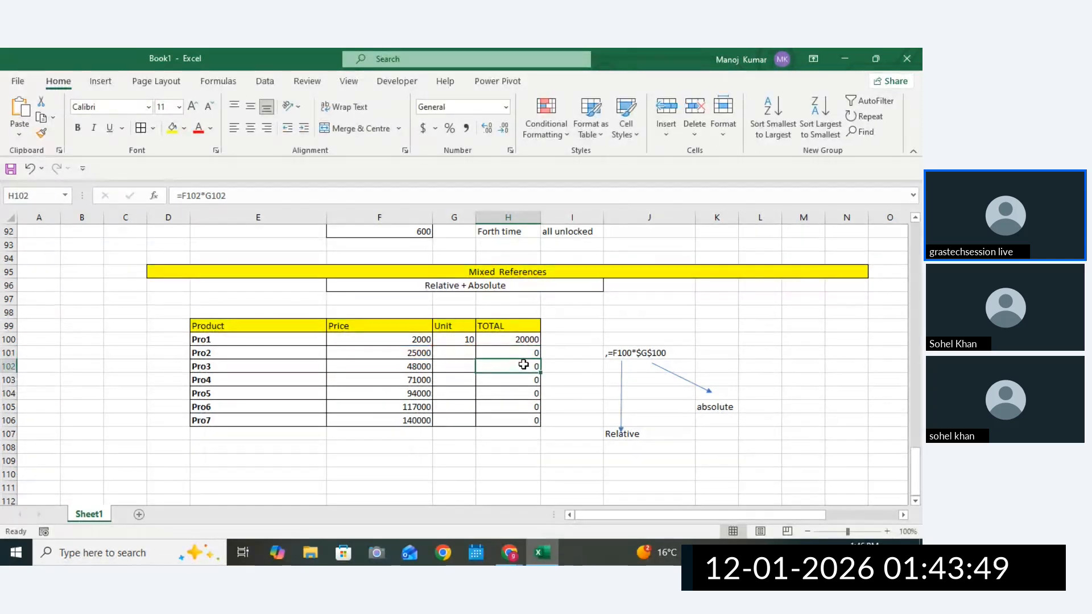
Make the Unit reference in H100 absolute, giving =F100*$G$100, and fill the formula down to H106.
{"action": "double_click", "coordinate": [523, 340]}
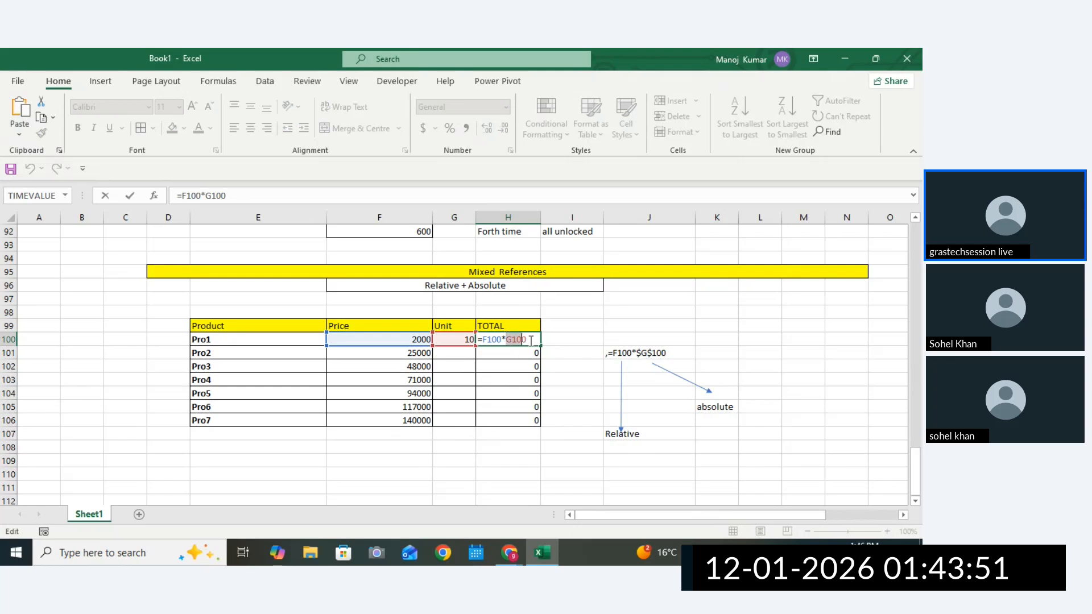
{"action": "left_click_drag", "start_coordinate": [531, 340], "coordinate": [537, 340]}
{"action": "key", "text": "F4"}
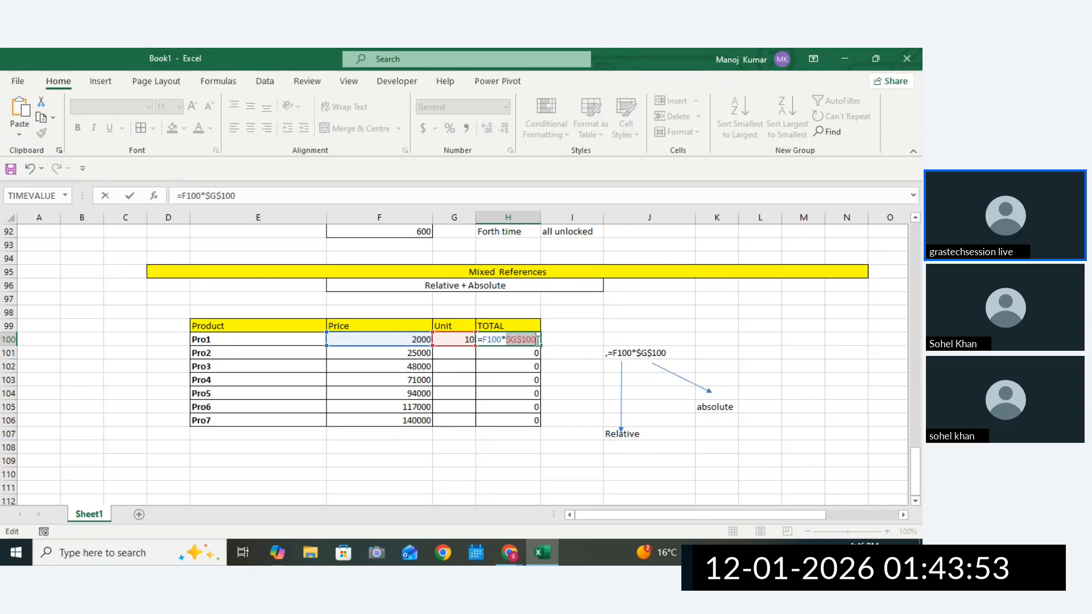
{"action": "triple_click", "coordinate": [504, 339]}
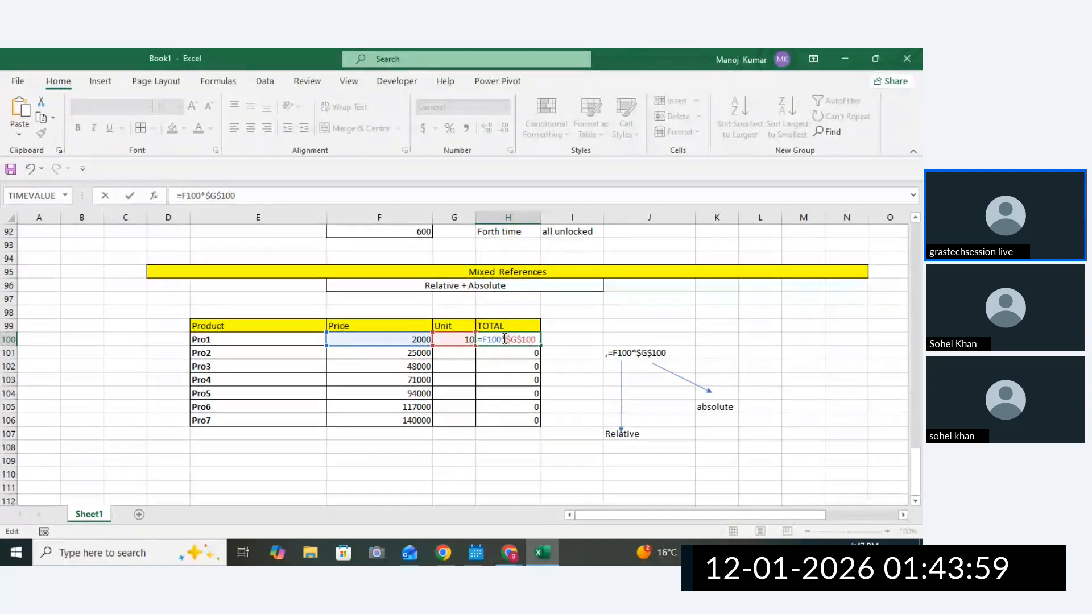
{"action": "left_click_drag", "start_coordinate": [503, 339], "coordinate": [481, 339]}
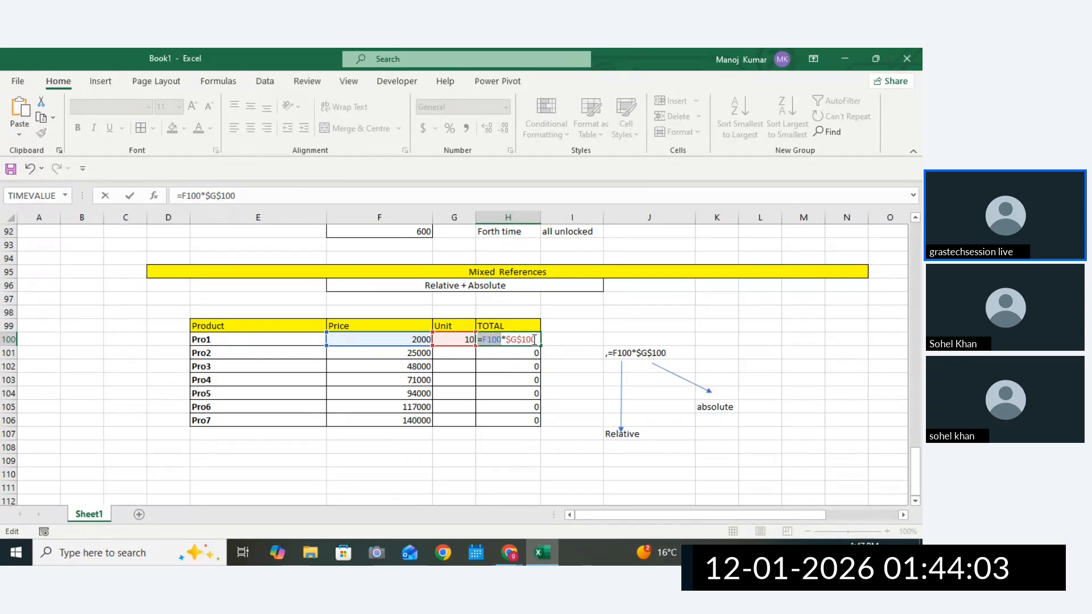
{"action": "key", "text": "ctrl+Return"}
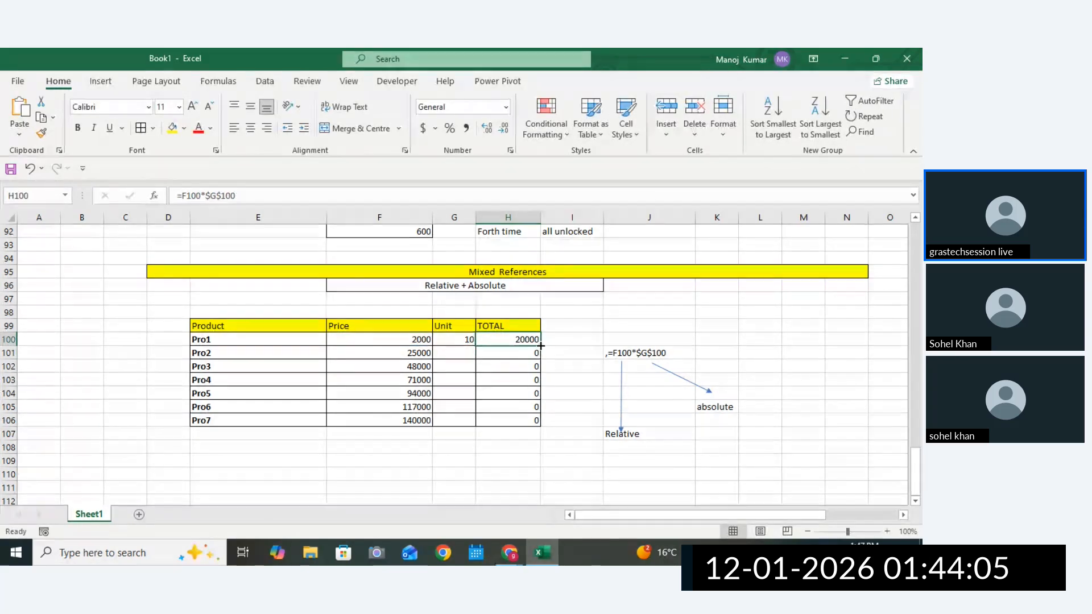
{"action": "left_click_drag", "start_coordinate": [535, 341], "coordinate": [529, 433]}
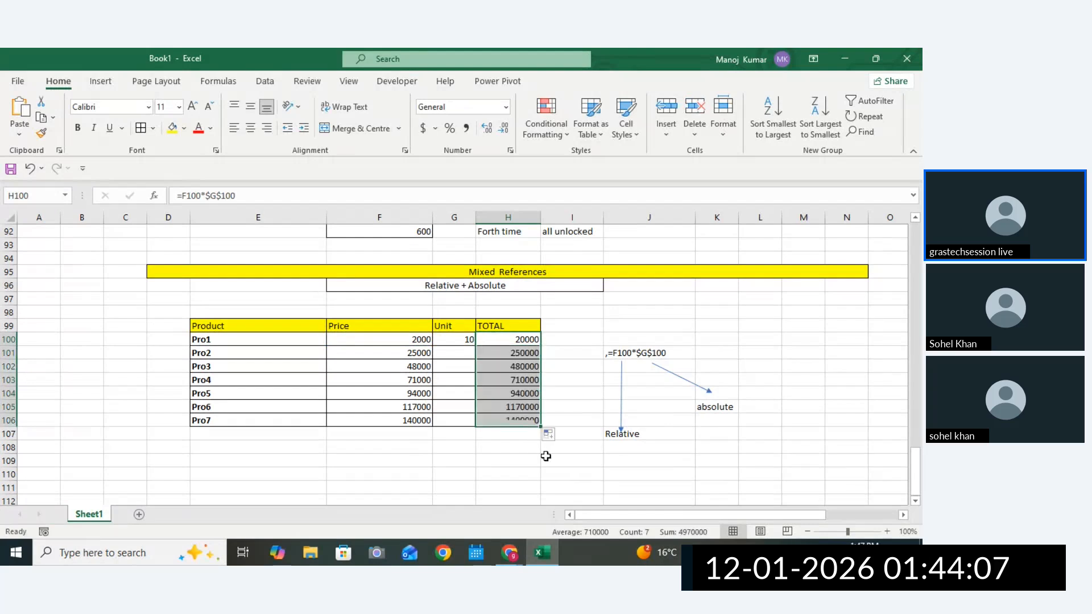
{"action": "left_click", "coordinate": [544, 472]}
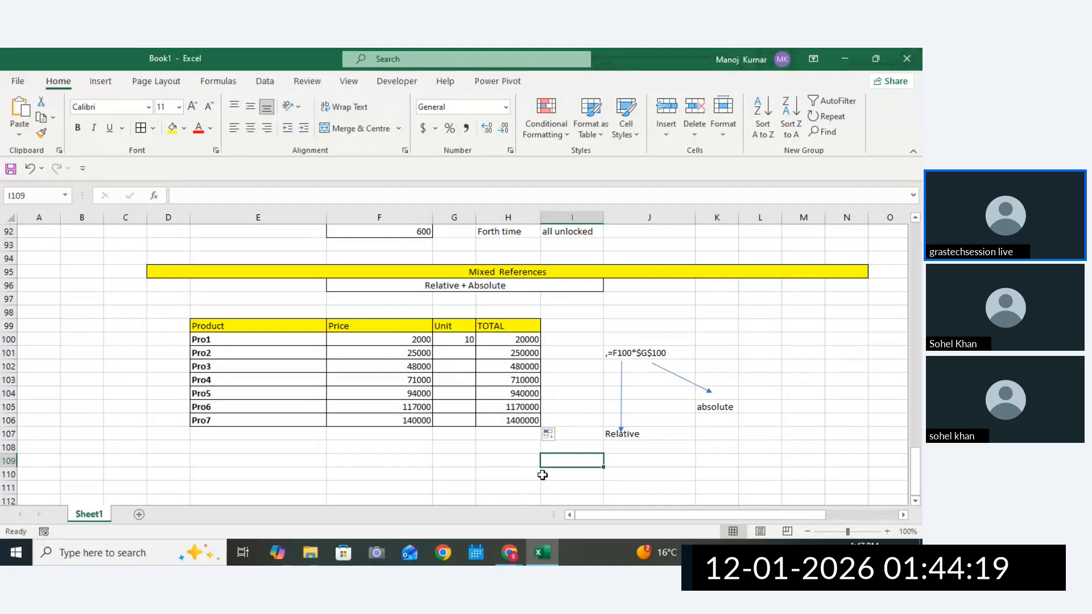
{"action": "left_click", "coordinate": [634, 471]}
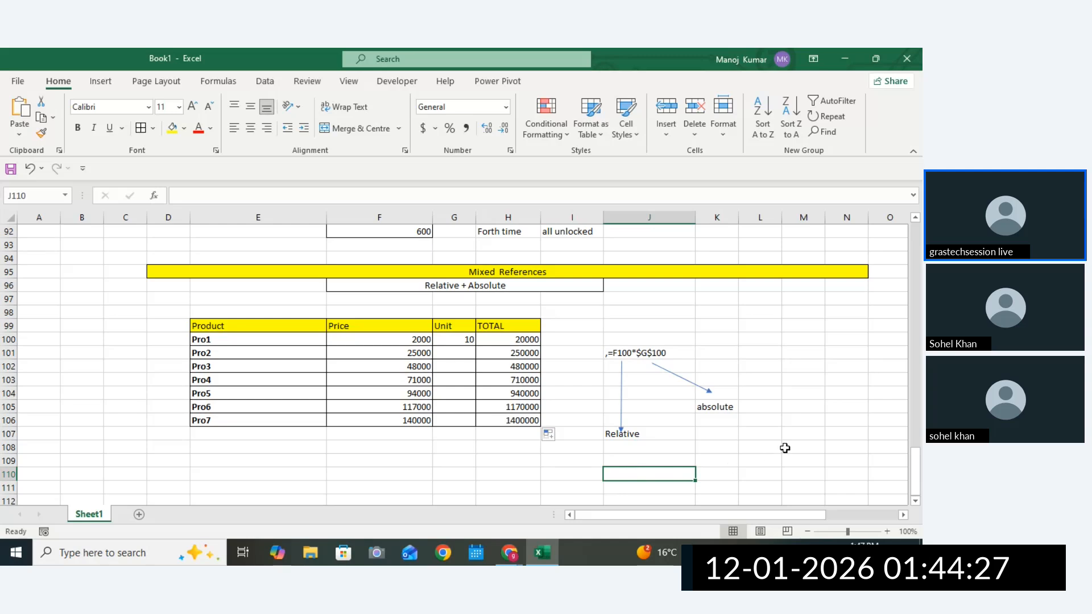
{"action": "left_click_drag", "start_coordinate": [915, 473], "coordinate": [903, 501]}
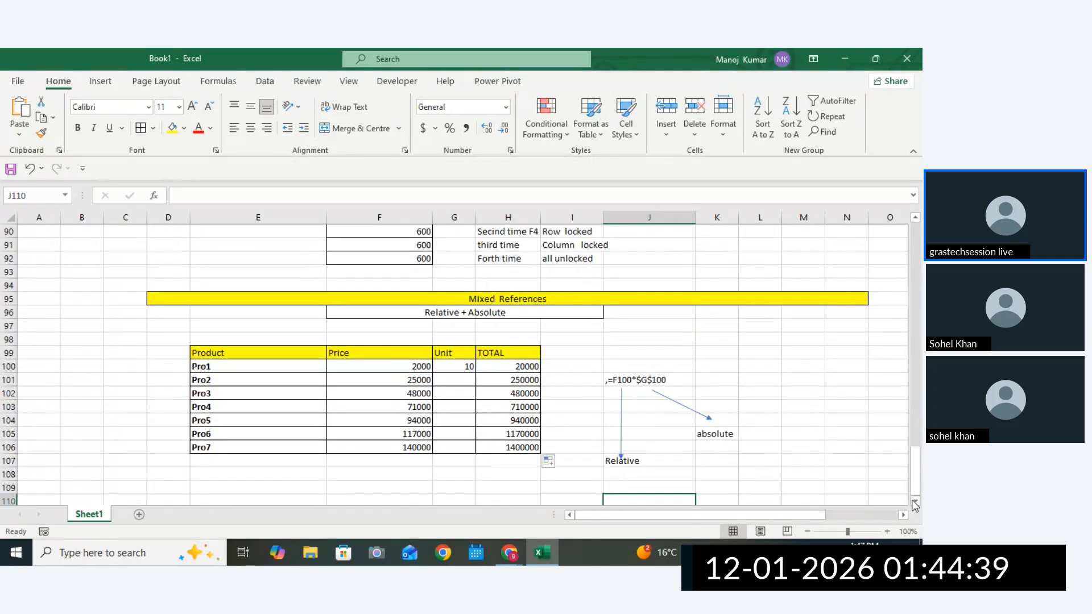
{"action": "scroll", "coordinate": [587, 455], "scroll_direction": "down", "scroll_amount": 1}
{"action": "left_click", "coordinate": [586, 455]}
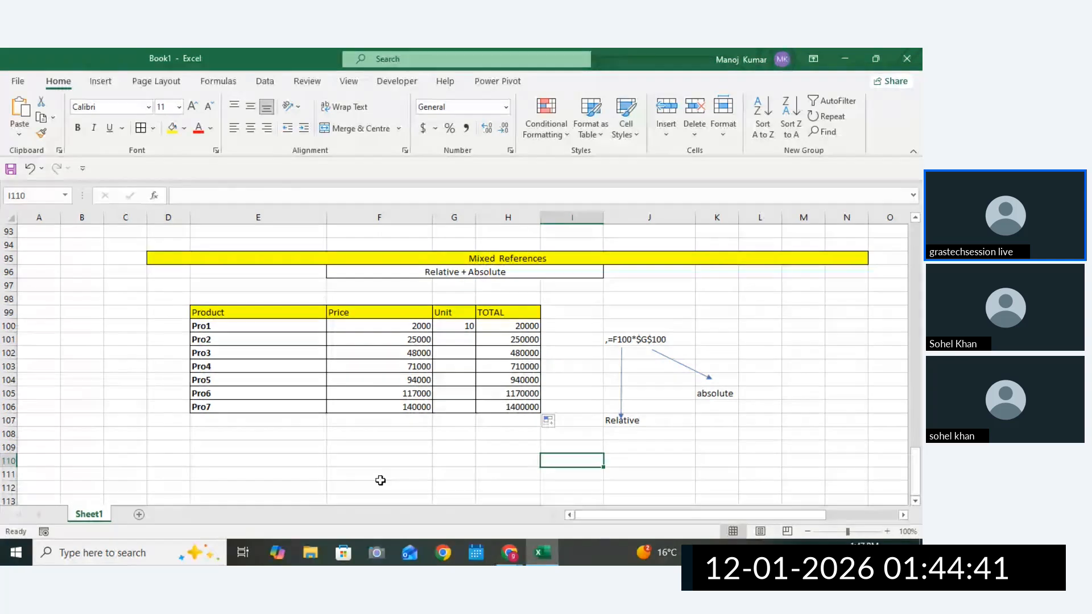
Rename the worksheet Sheet1 as References.
{"action": "double_click", "coordinate": [89, 515]}
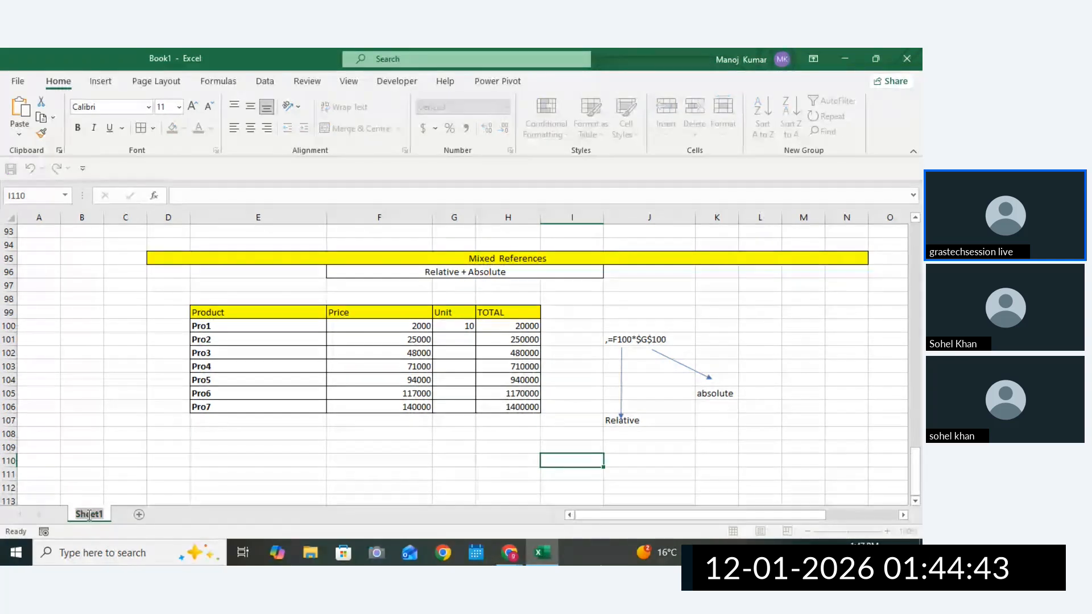
{"action": "type", "text": "Re"}
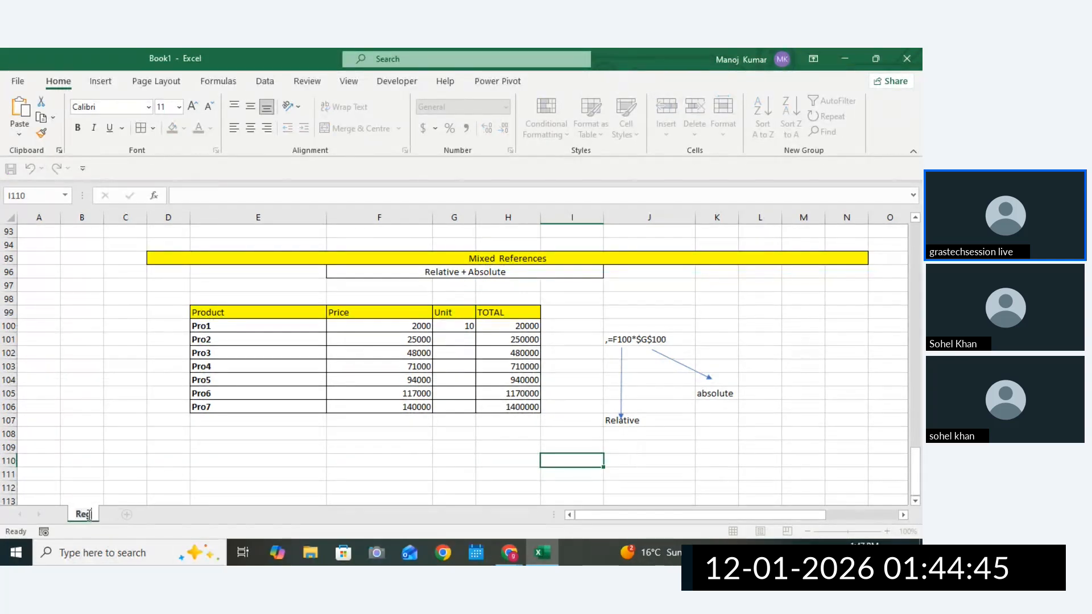
{"action": "type", "text": "fere"}
{"action": "key", "text": "BackSpace"}
{"action": "key", "text": "BackSpace"}
{"action": "key", "text": "BackSpace"}
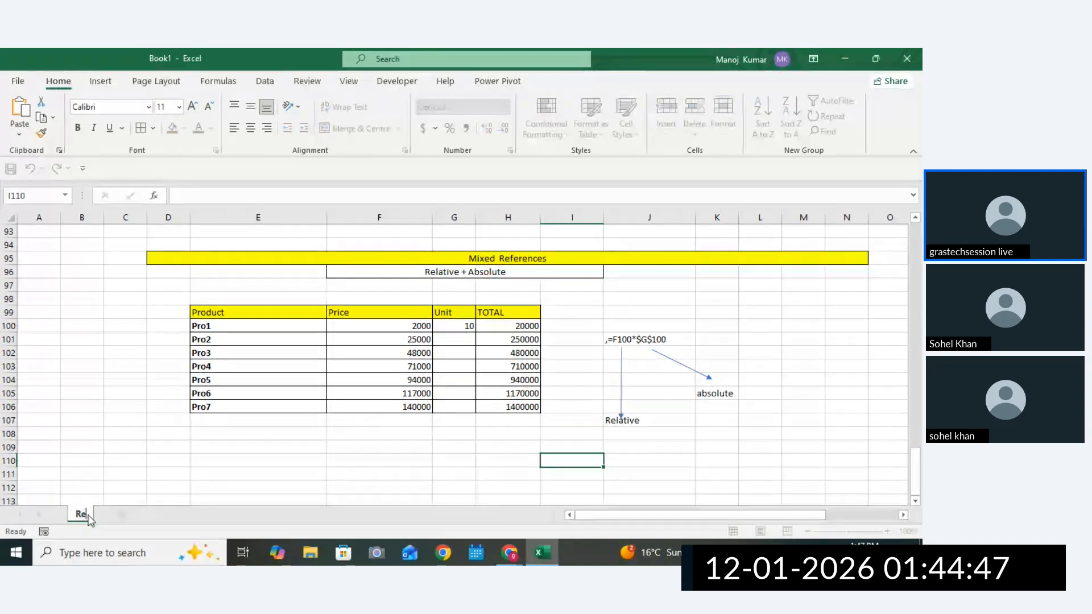
{"action": "type", "text": "erences"}
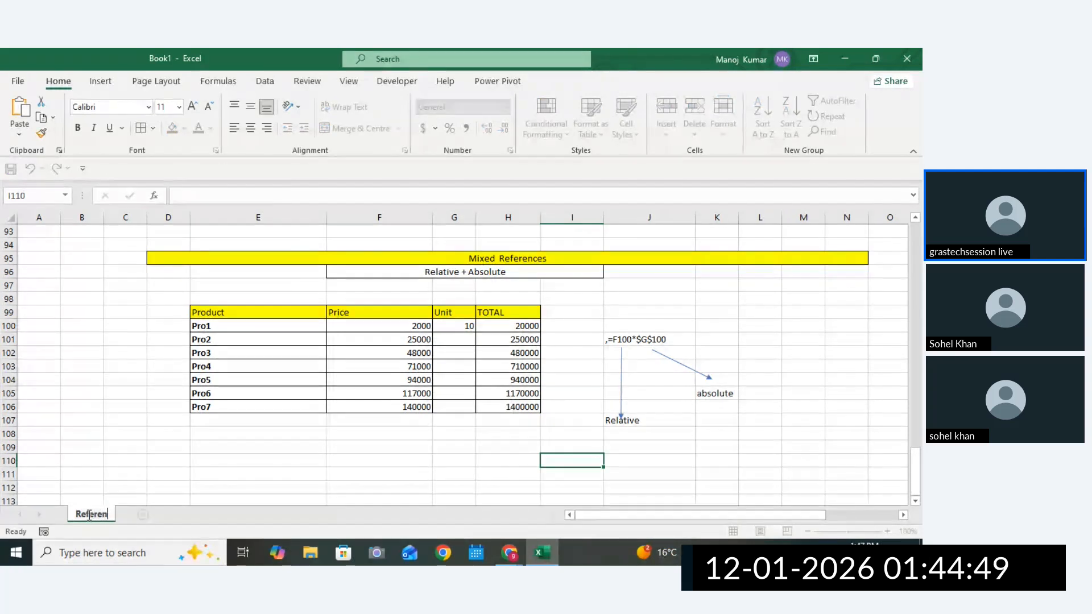
{"action": "left_click", "coordinate": [252, 491]}
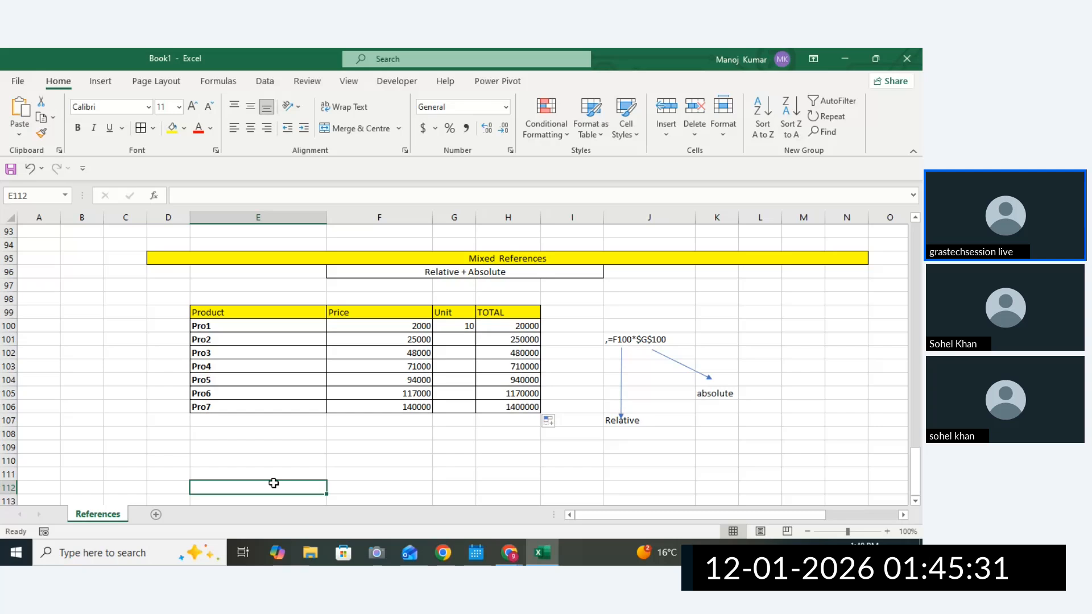
Add a new blank worksheet after the References sheet.
{"action": "left_click", "coordinate": [156, 514]}
{"action": "left_click", "coordinate": [255, 392]}
{"action": "left_click_drag", "start_coordinate": [119, 237], "coordinate": [822, 220]}
{"action": "left_click", "coordinate": [743, 228]}
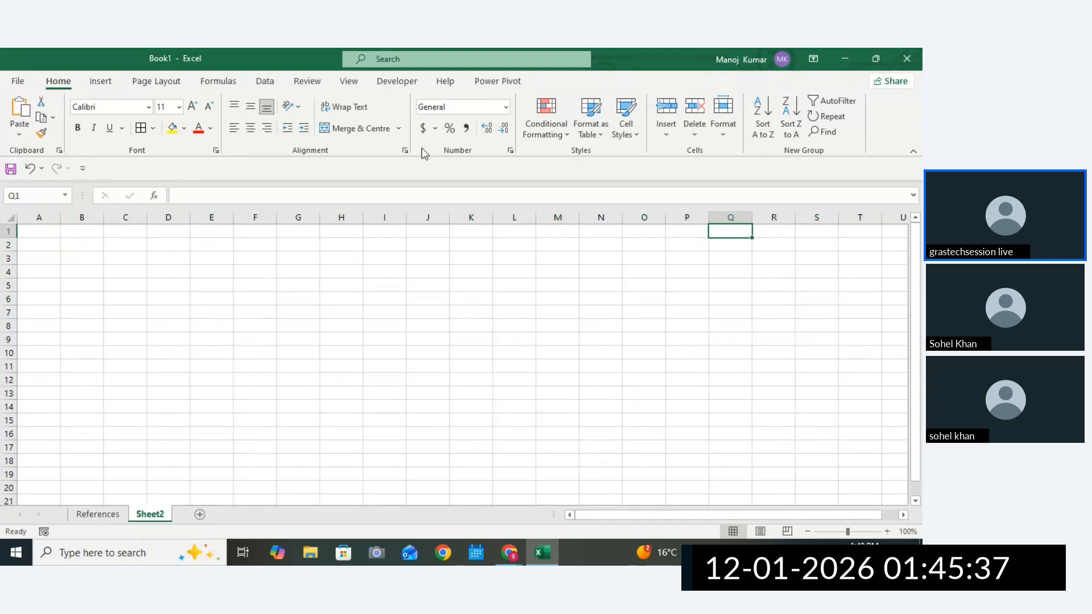
Merge and centre D1:S1 into a yellow-filled banner and enter the title Formulas in it.
{"action": "left_click_drag", "start_coordinate": [165, 230], "coordinate": [800, 234]}
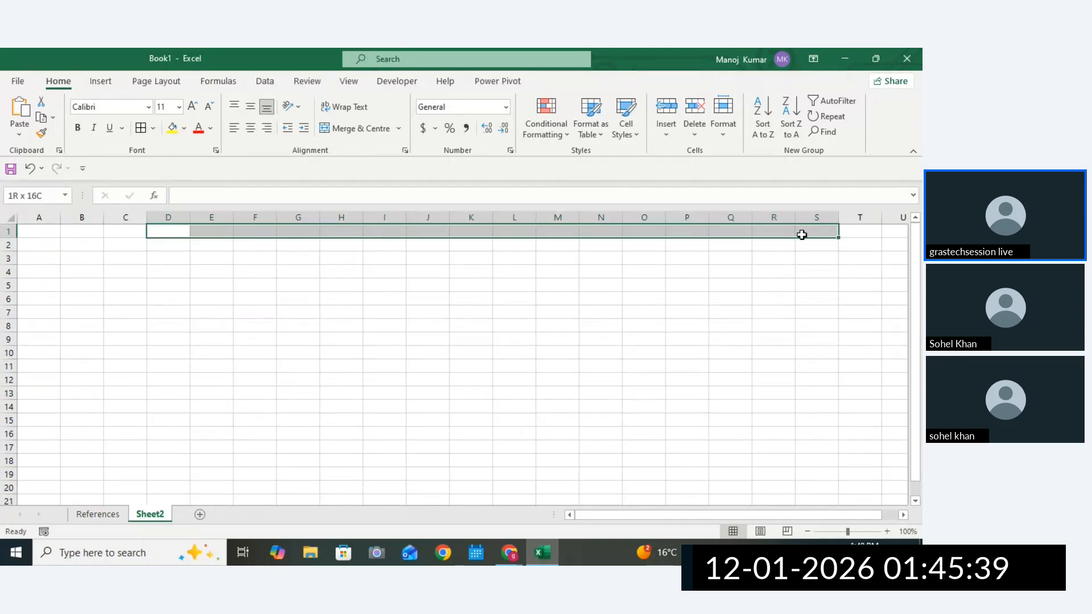
{"action": "left_click", "coordinate": [376, 130]}
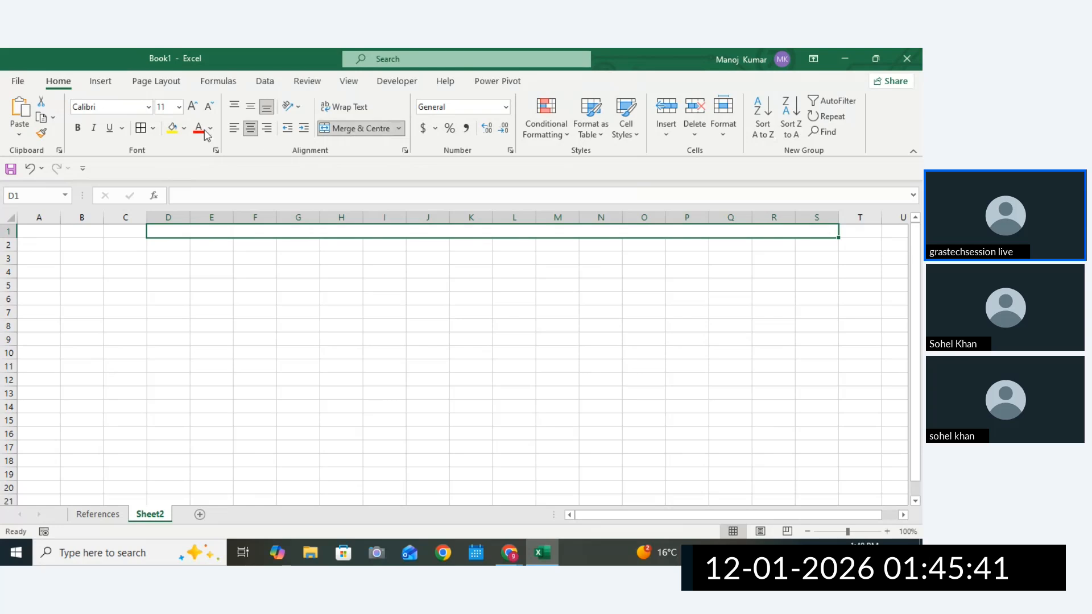
{"action": "left_click", "coordinate": [172, 128]}
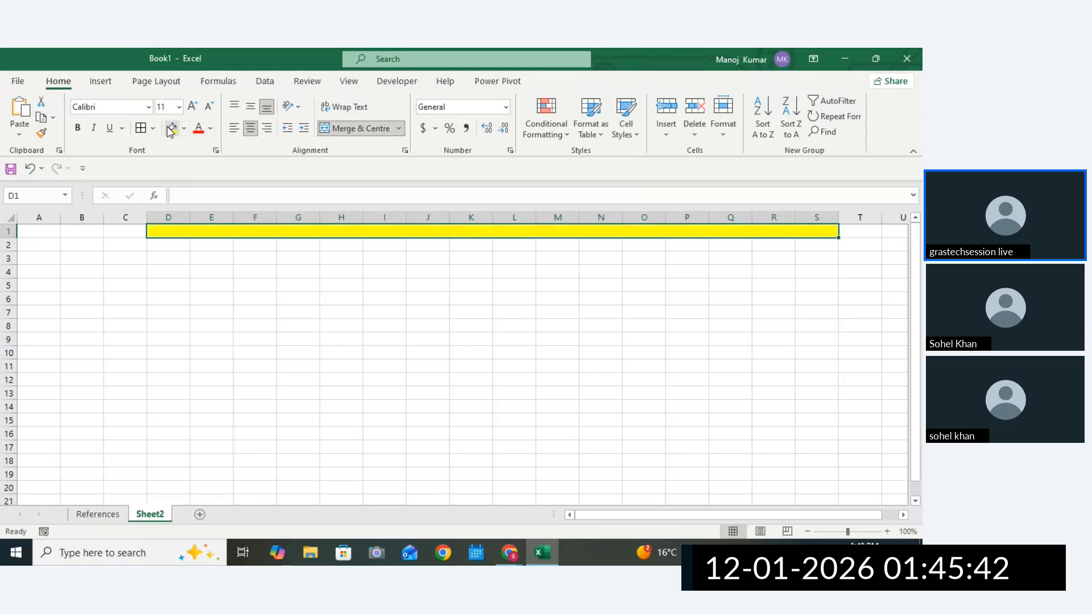
{"action": "double_click", "coordinate": [374, 231]}
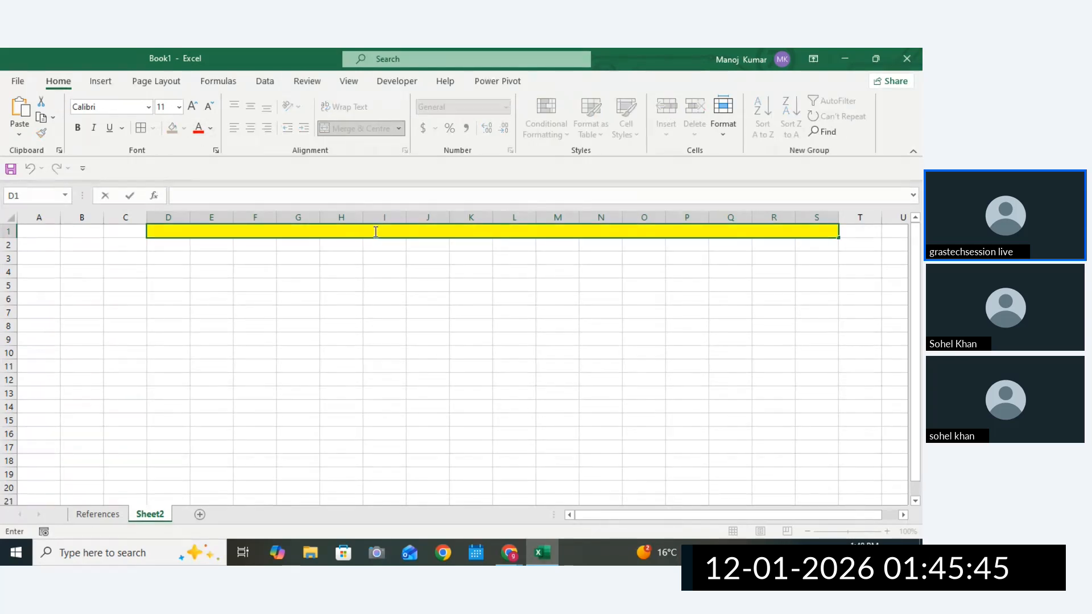
{"action": "type", "text": "Formulas"}
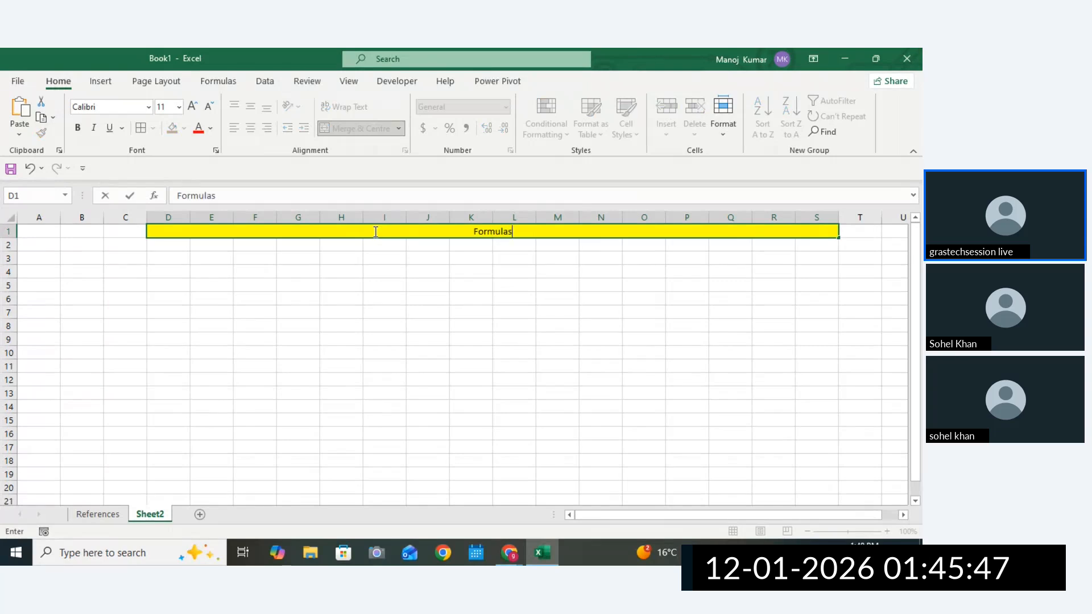
{"action": "left_click", "coordinate": [463, 275]}
{"action": "left_click", "coordinate": [478, 246]}
Increase the font size of the Formulas title in the yellow banner to 20.
{"action": "left_click", "coordinate": [475, 230]}
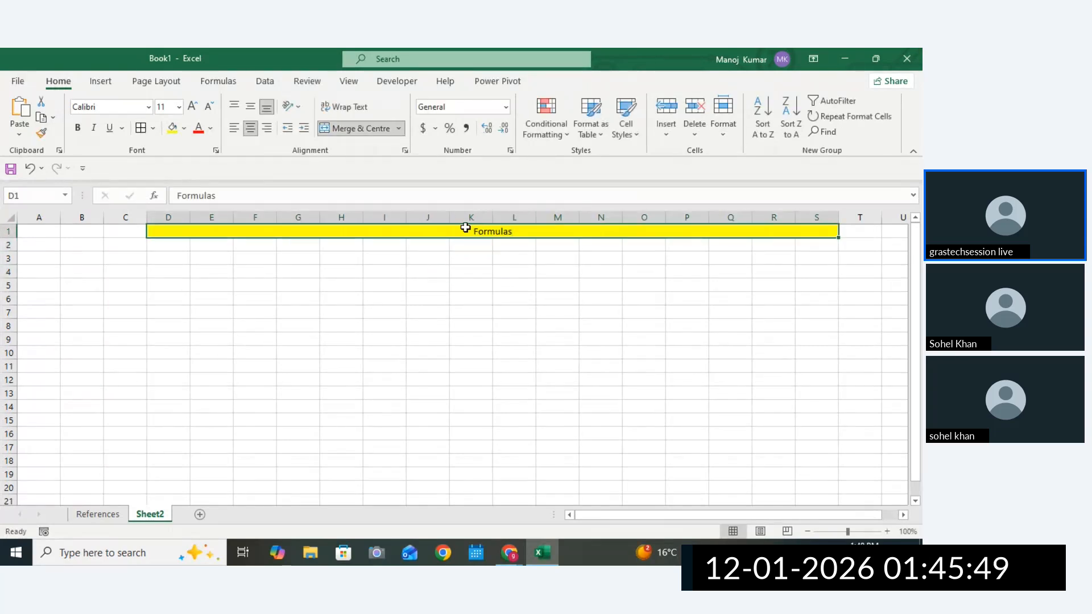
{"action": "left_click", "coordinate": [193, 106]}
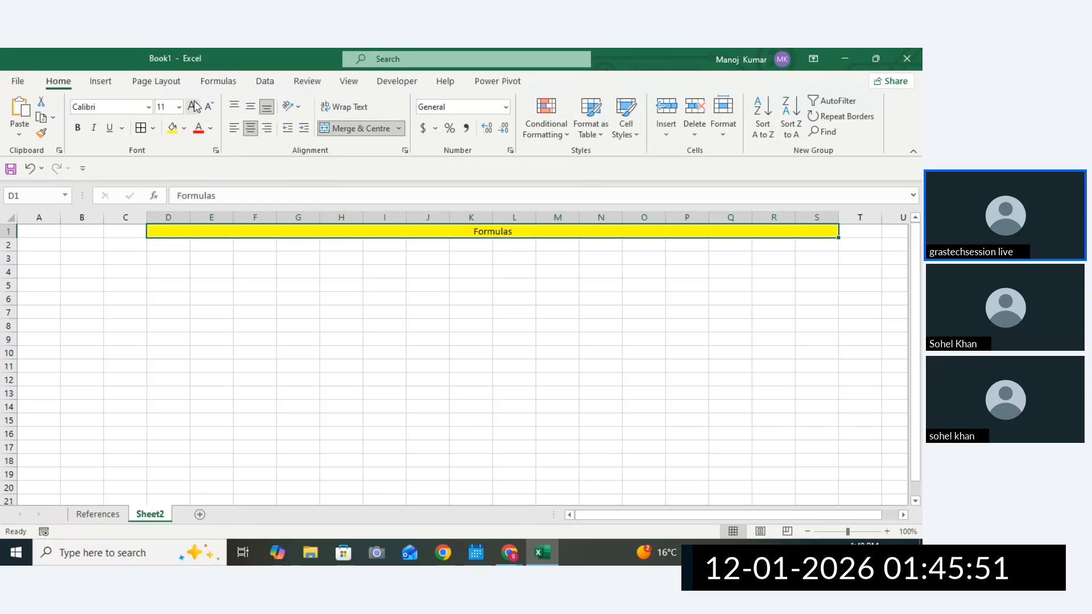
{"action": "left_click", "coordinate": [194, 107]}
{"action": "left_click", "coordinate": [193, 107]}
{"action": "left_click", "coordinate": [193, 106]}
{"action": "left_click", "coordinate": [194, 106]}
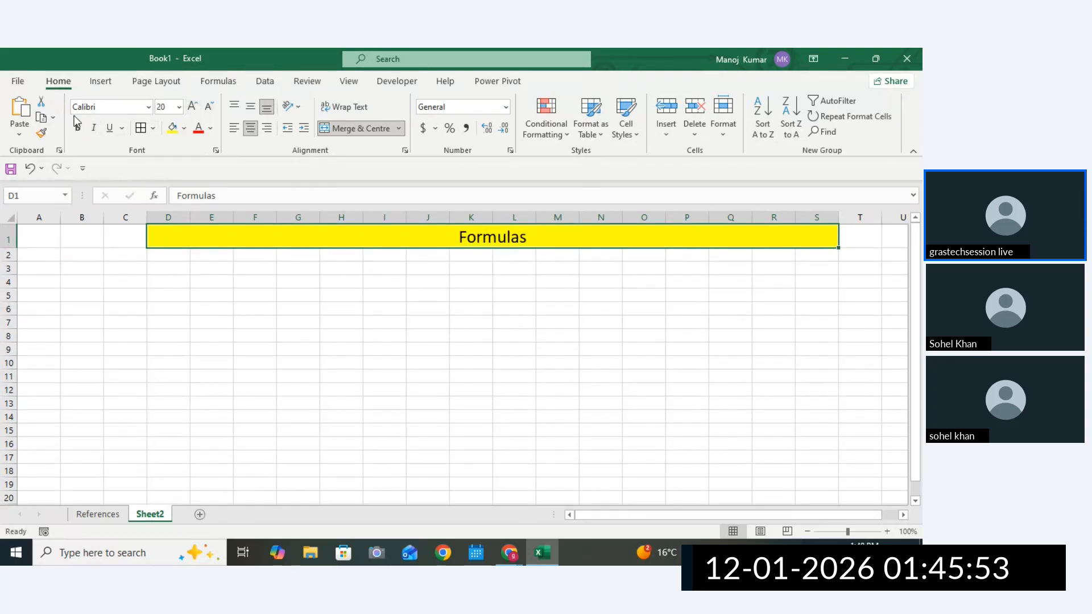
Merge and centre F3:Q3 and enter the subheading Calculation using the Operators.
{"action": "left_click_drag", "start_coordinate": [280, 275], "coordinate": [739, 271]}
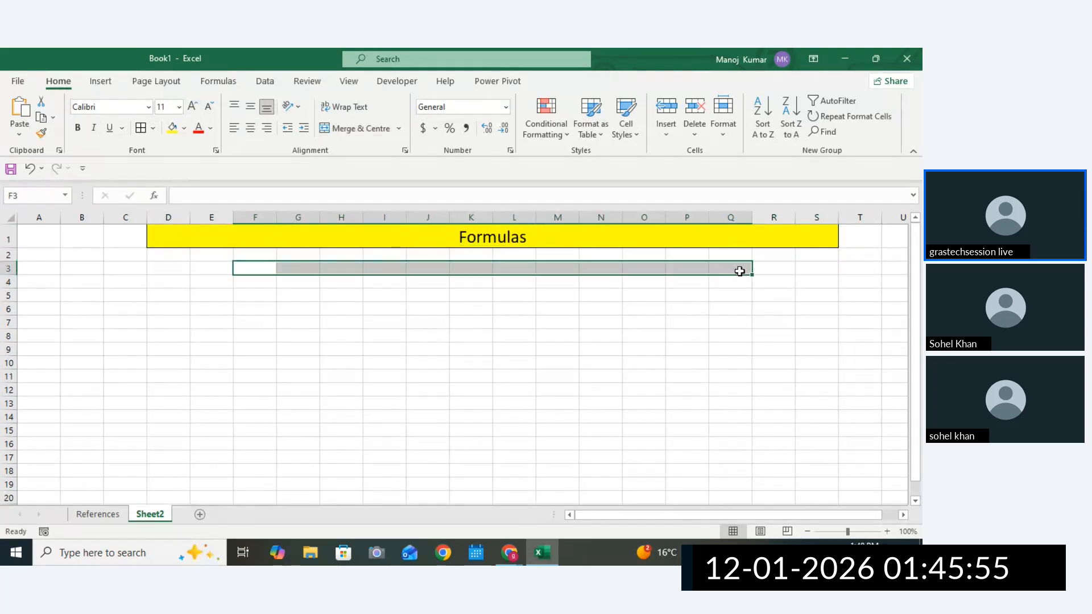
{"action": "left_click", "coordinate": [398, 124]}
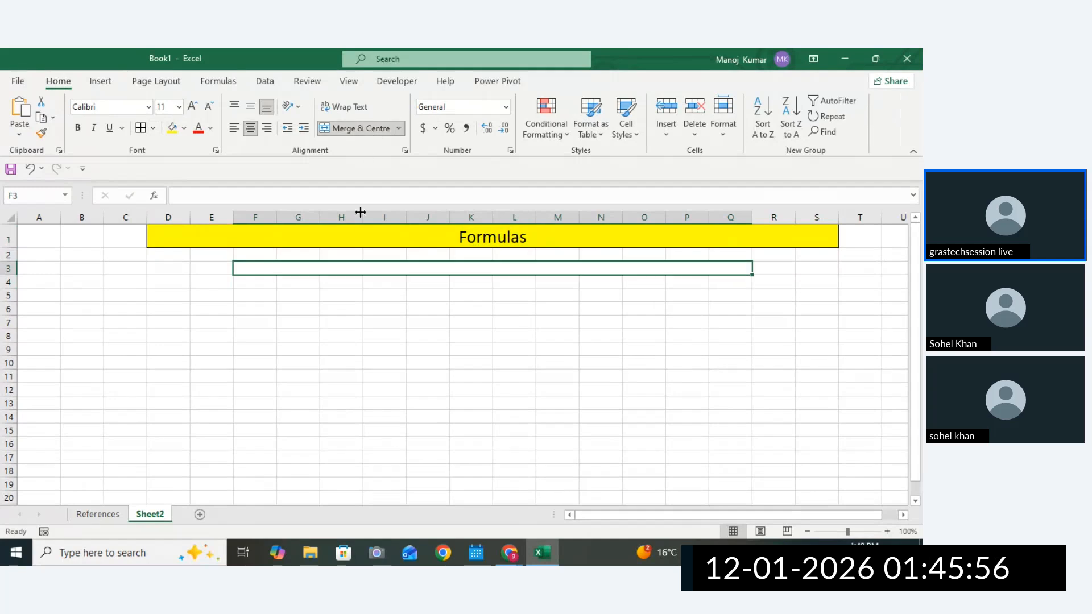
{"action": "double_click", "coordinate": [364, 265]}
{"action": "type", "text": "P"}
{"action": "type", "text": "r"}
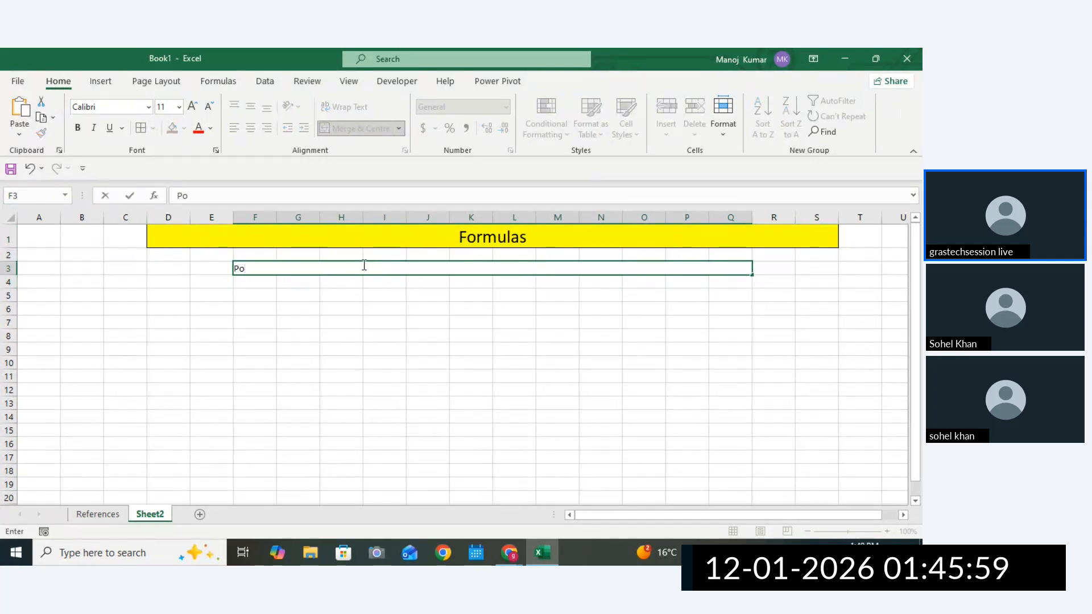
{"action": "key", "text": "BackSpace"}
{"action": "key", "text": "BackSpace"}
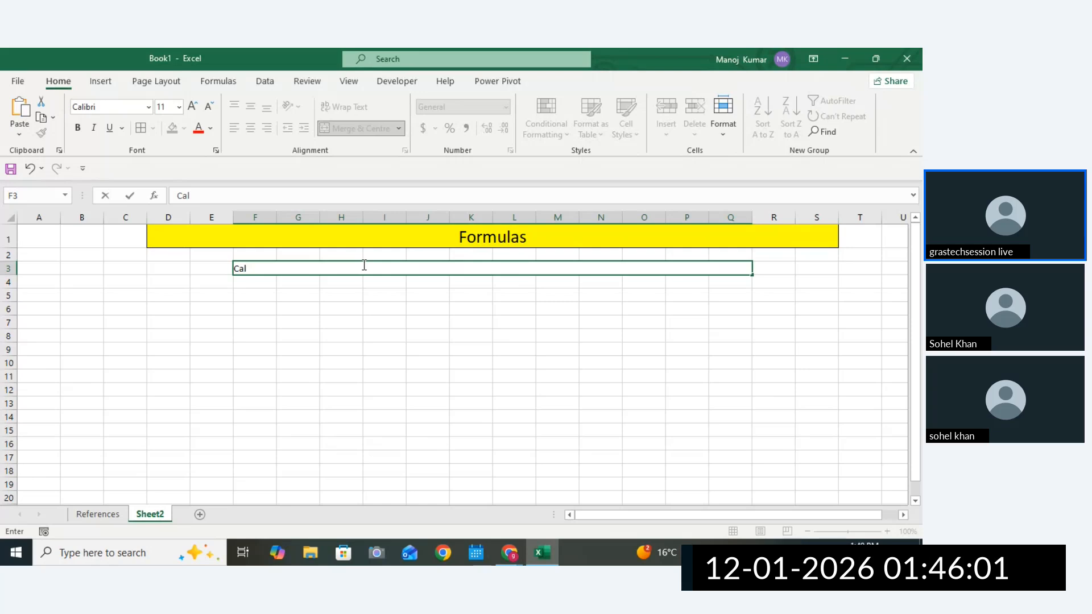
{"action": "type", "text": "Calculation"}
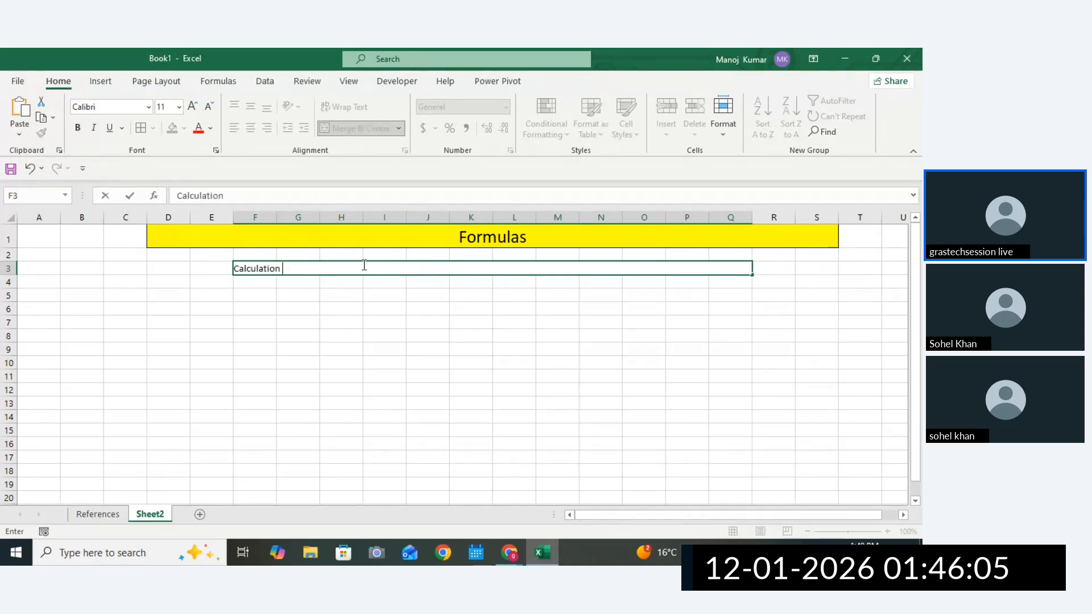
{"action": "type", "text": " using tj"}
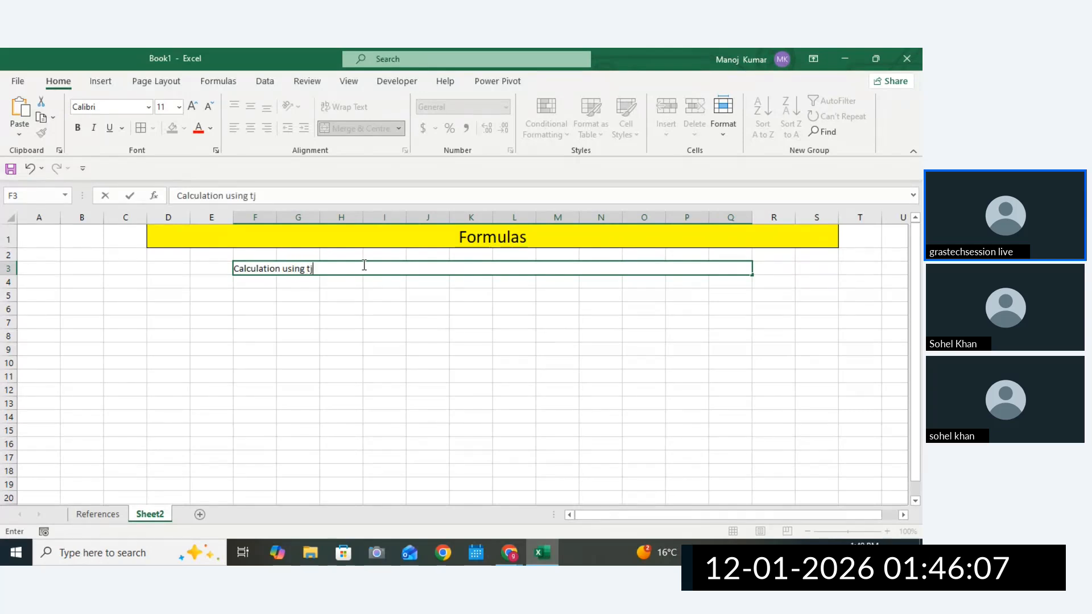
{"action": "key", "text": "BackSpace"}
{"action": "type", "text": "he Operators"}
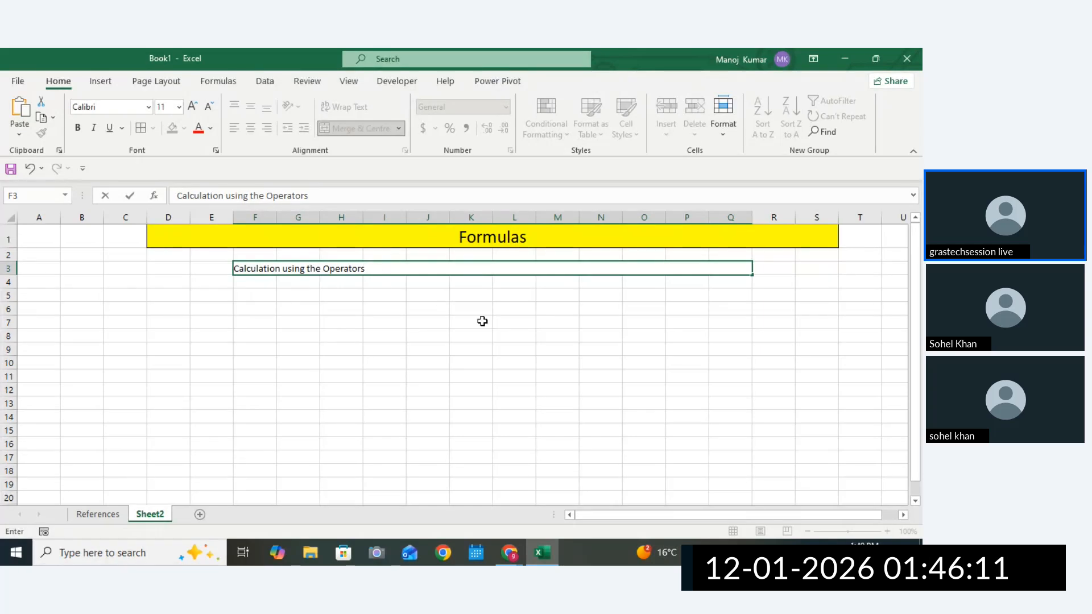
{"action": "left_click", "coordinate": [480, 319]}
Format the Calculation using the Operators subheading as bold with font size 16.
{"action": "left_click", "coordinate": [402, 268]}
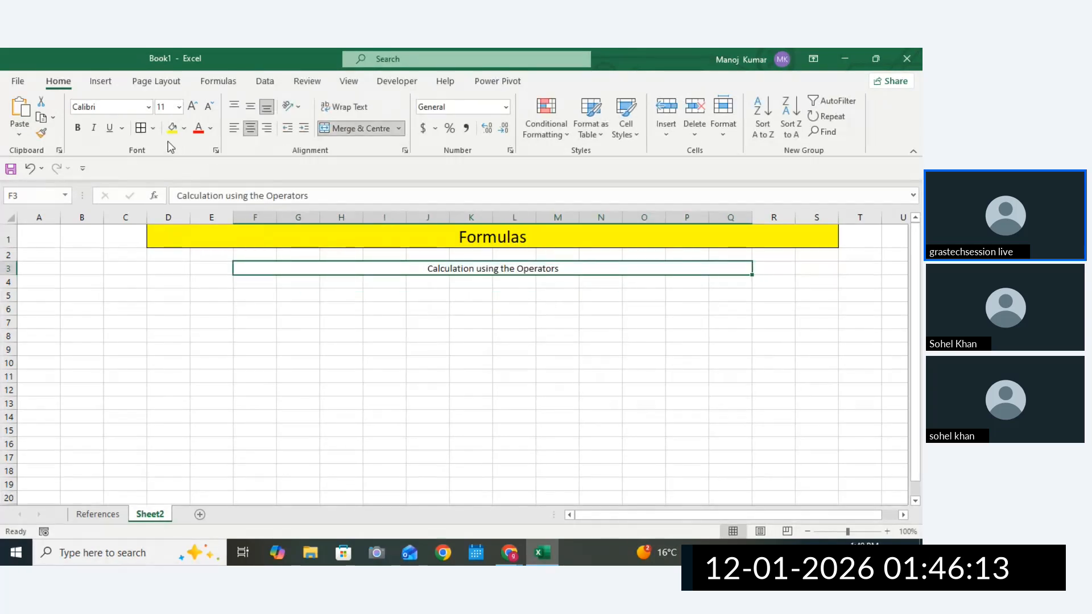
{"action": "left_click", "coordinate": [193, 107]}
{"action": "left_click", "coordinate": [192, 107]}
{"action": "left_click", "coordinate": [193, 106]}
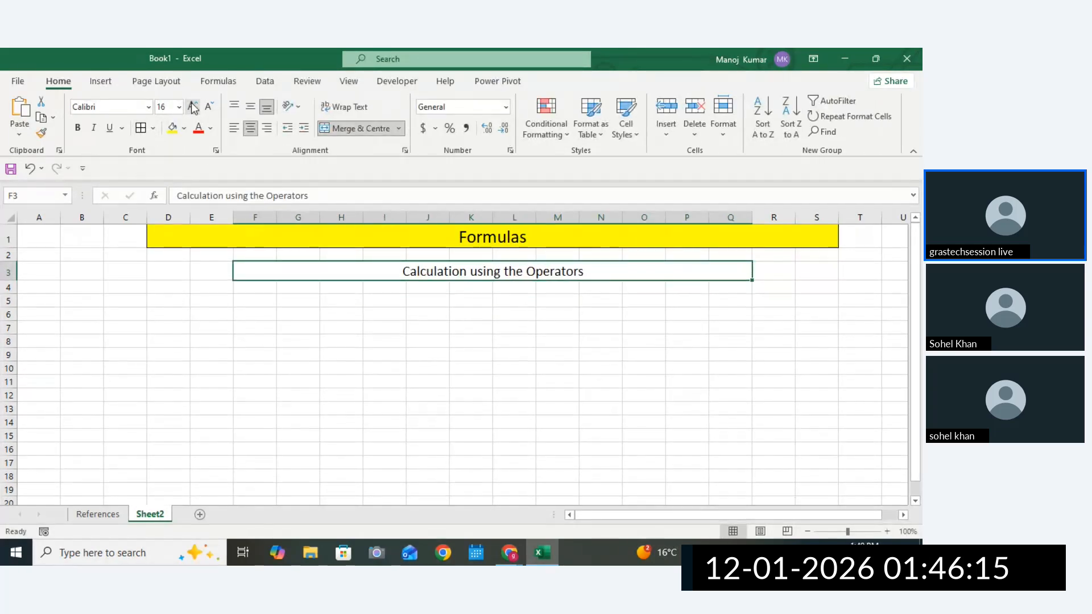
{"action": "left_click", "coordinate": [78, 127]}
{"action": "left_click", "coordinate": [421, 296]}
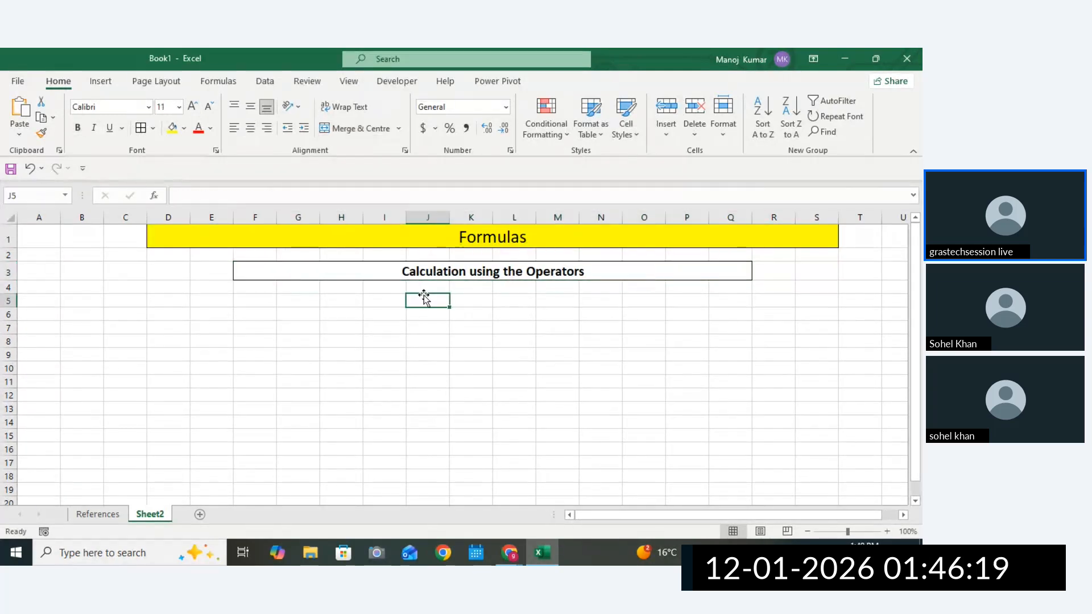
{"action": "left_click", "coordinate": [473, 238]}
{"action": "left_click", "coordinate": [469, 270]}
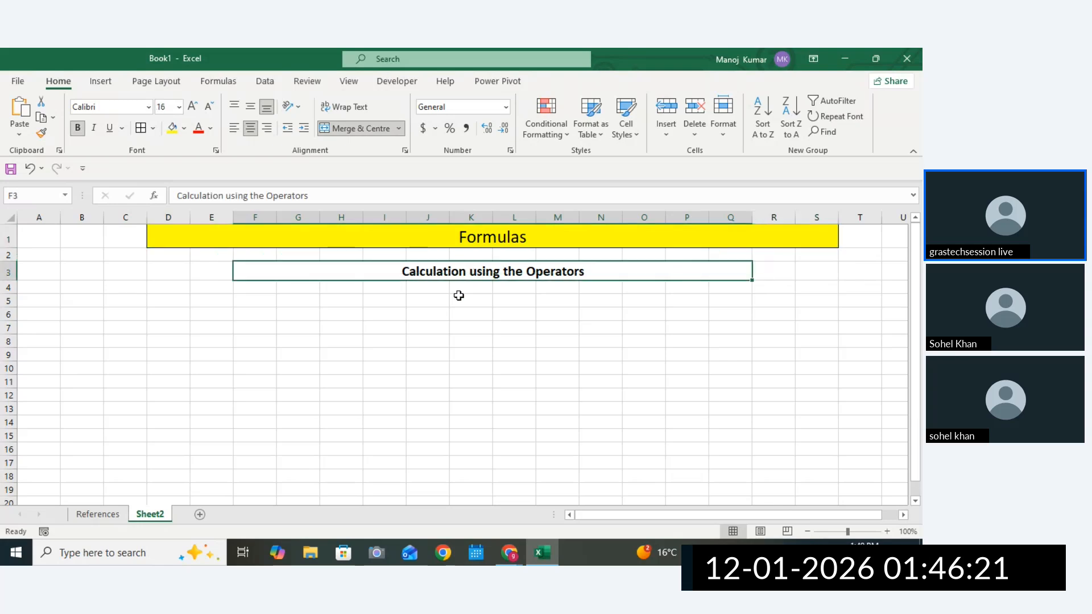
Enter the label Add in I6 with its operator + beside it in J6.
{"action": "left_click", "coordinate": [412, 317]}
{"action": "left_click", "coordinate": [378, 317]}
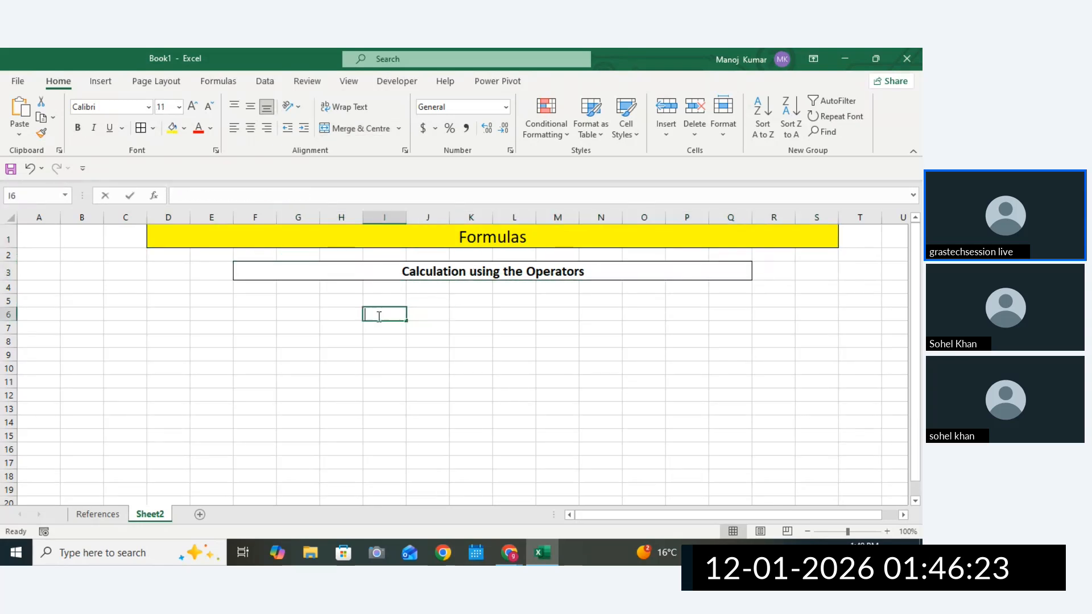
{"action": "type", "text": "Add"}
{"action": "left_click", "coordinate": [424, 316]}
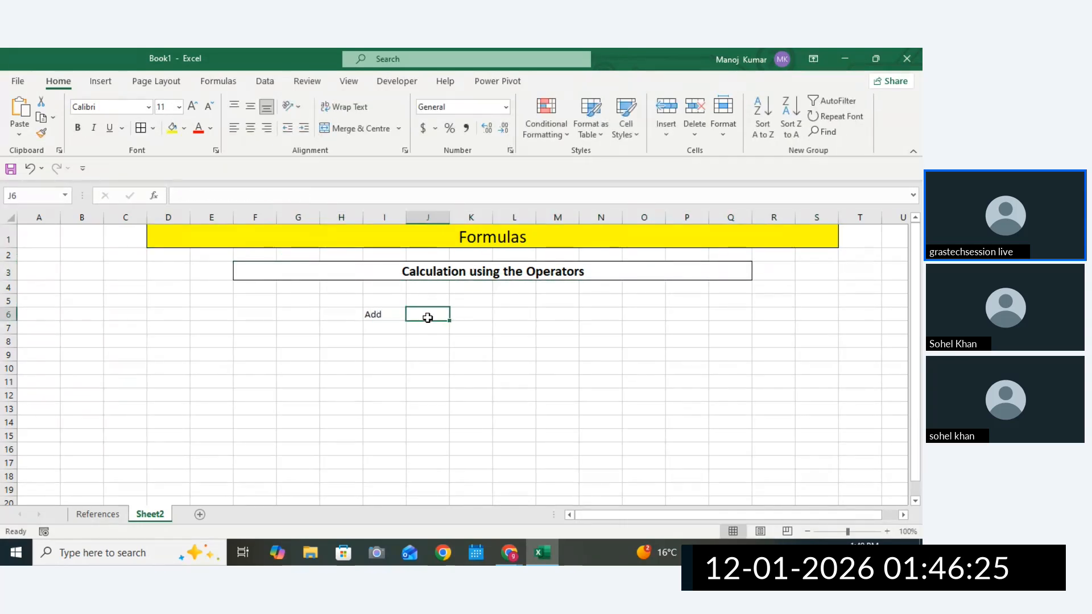
{"action": "type", "text": "+"}
{"action": "key", "text": "Return"}
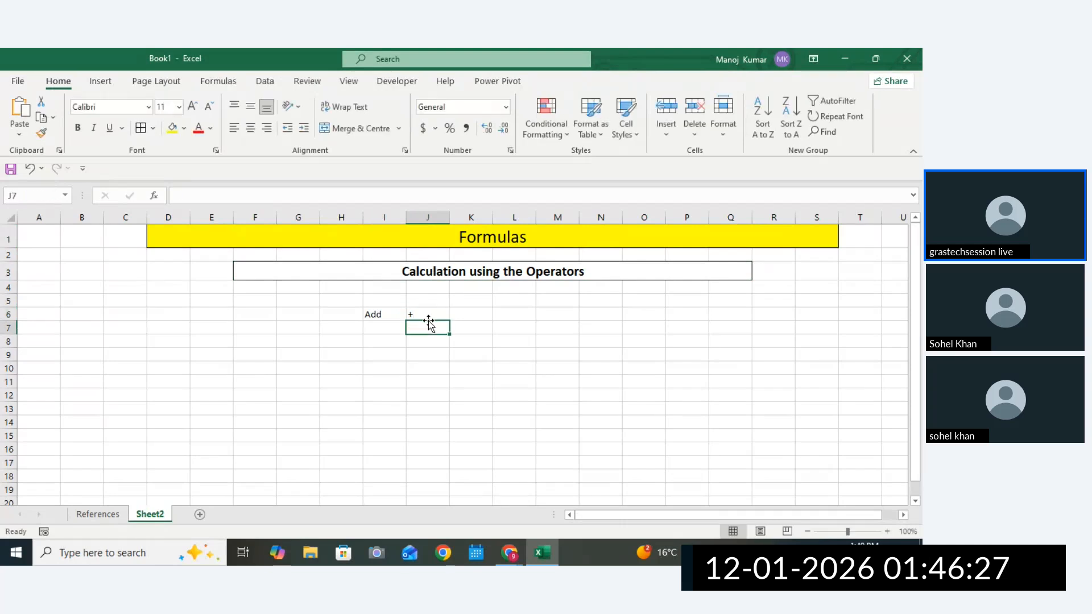
Enter the label sub in I7 with its operator - beside it in J7.
{"action": "left_click", "coordinate": [377, 325]}
{"action": "type", "text": "s"}
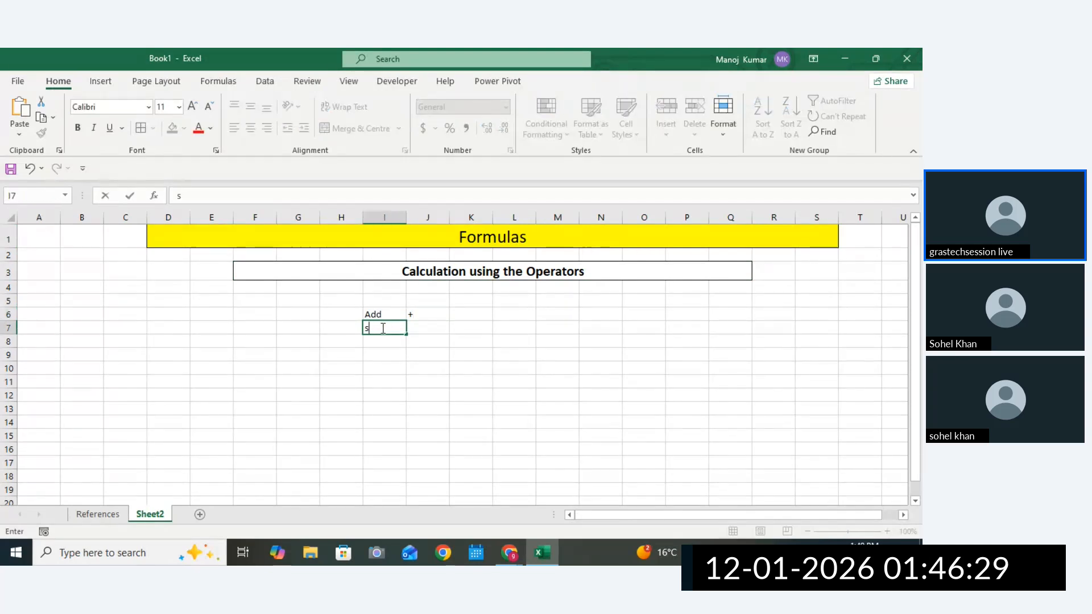
{"action": "type", "text": "ub"}
{"action": "left_click", "coordinate": [426, 329]}
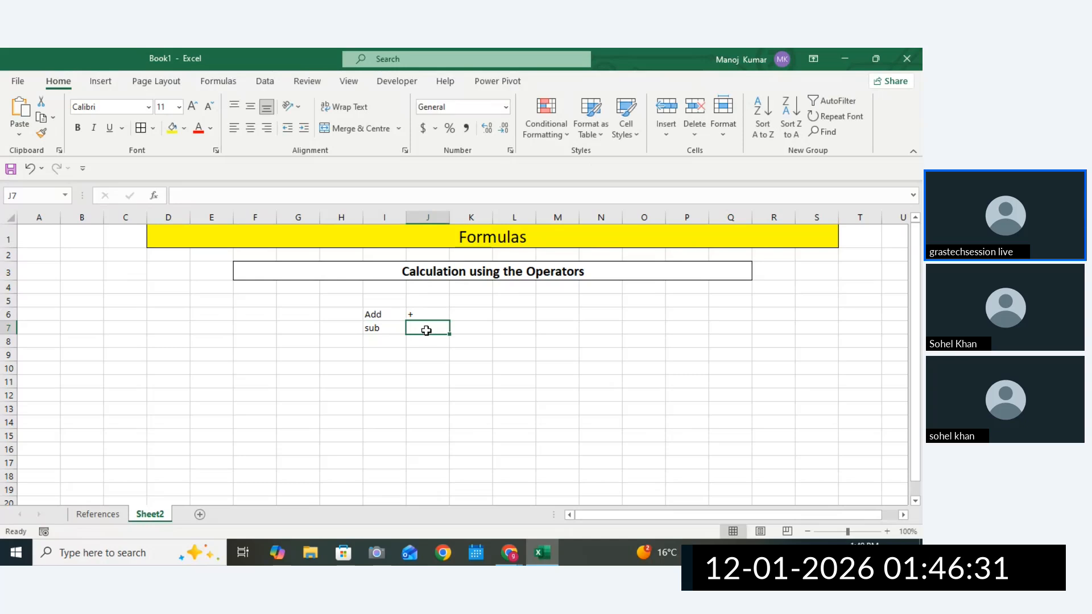
{"action": "type", "text": "-"}
{"action": "left_click", "coordinate": [369, 343]}
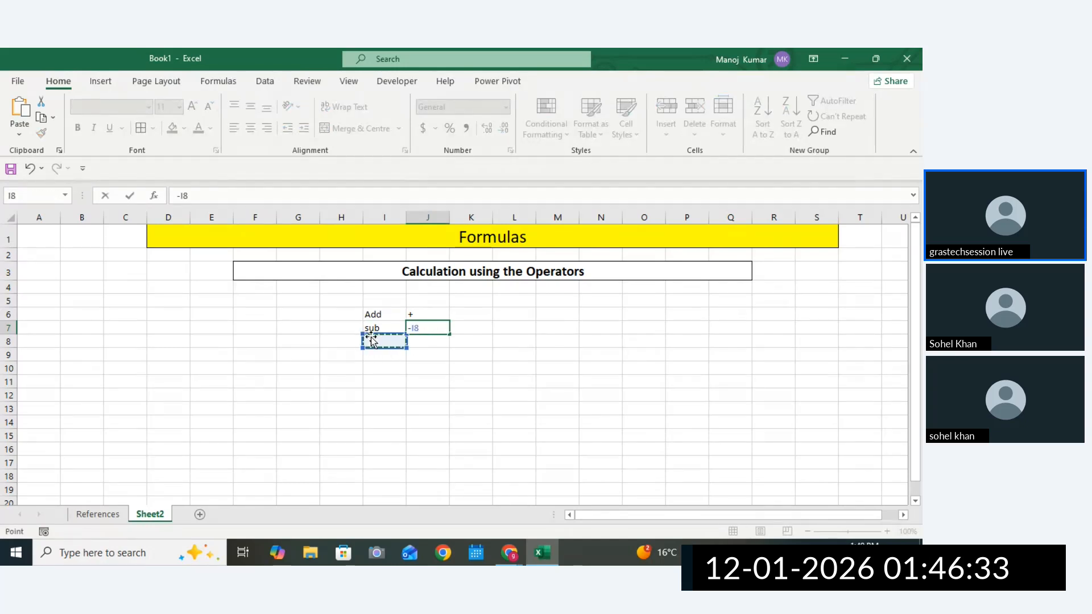
{"action": "key", "text": "BackSpace"}
{"action": "key", "text": "BackSpace"}
{"action": "key", "text": "Return"}
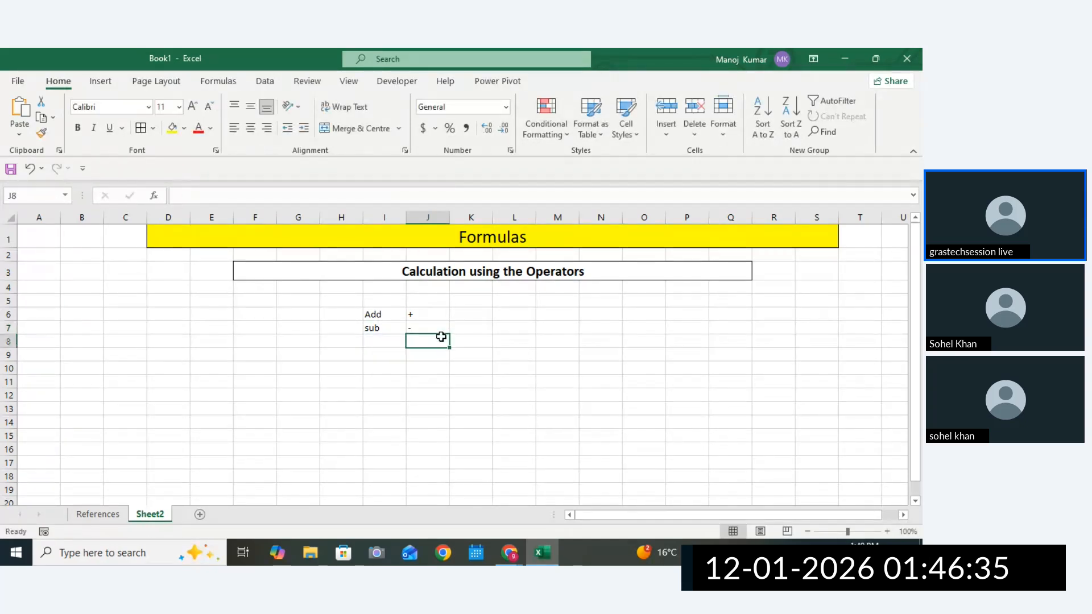
Enter the label multiply in I8 with its operator * beside it in J8.
{"action": "left_click", "coordinate": [382, 342]}
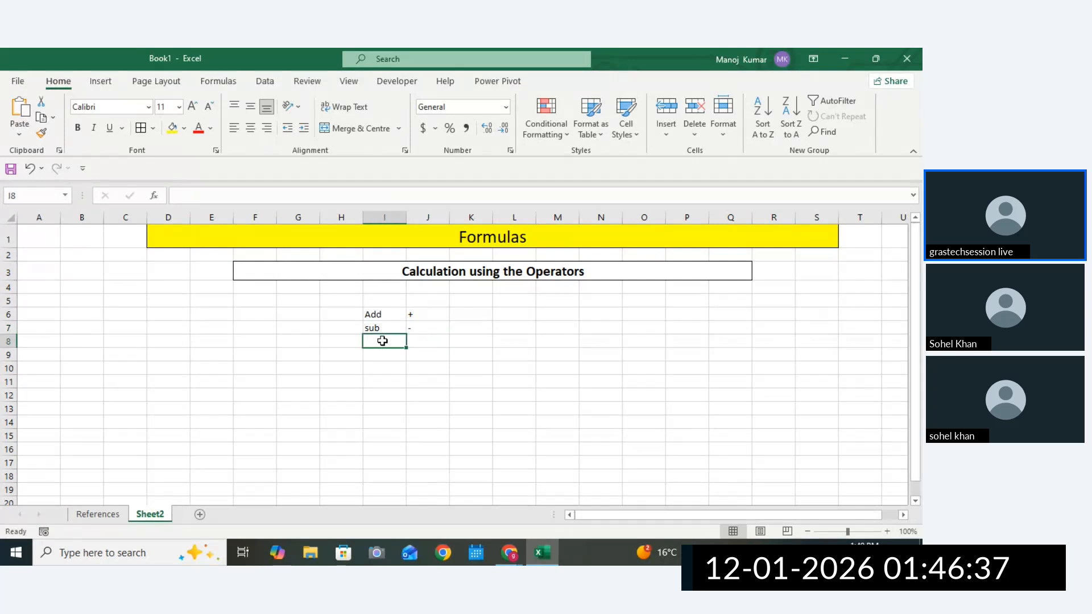
{"action": "type", "text": "multiple"}
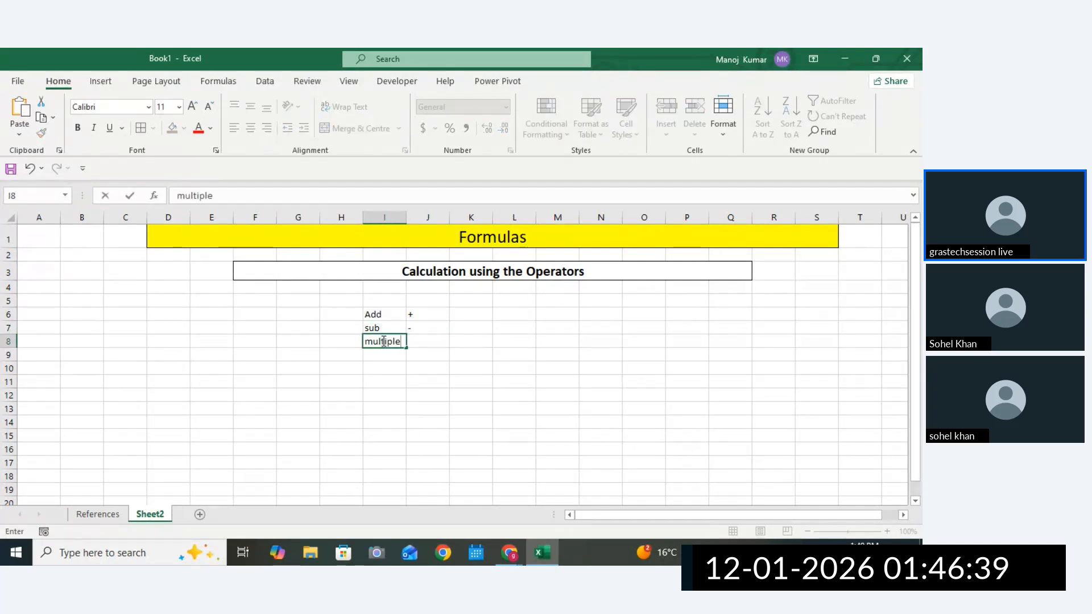
{"action": "key", "text": "BackSpace"}
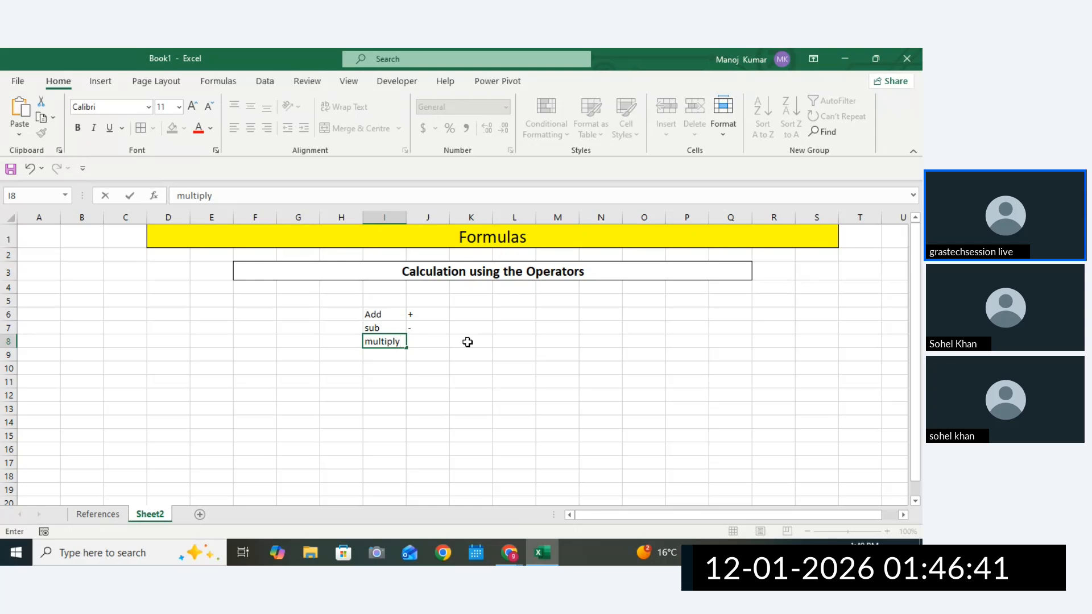
{"action": "left_click", "coordinate": [429, 343]}
{"action": "type", "text": "*"}
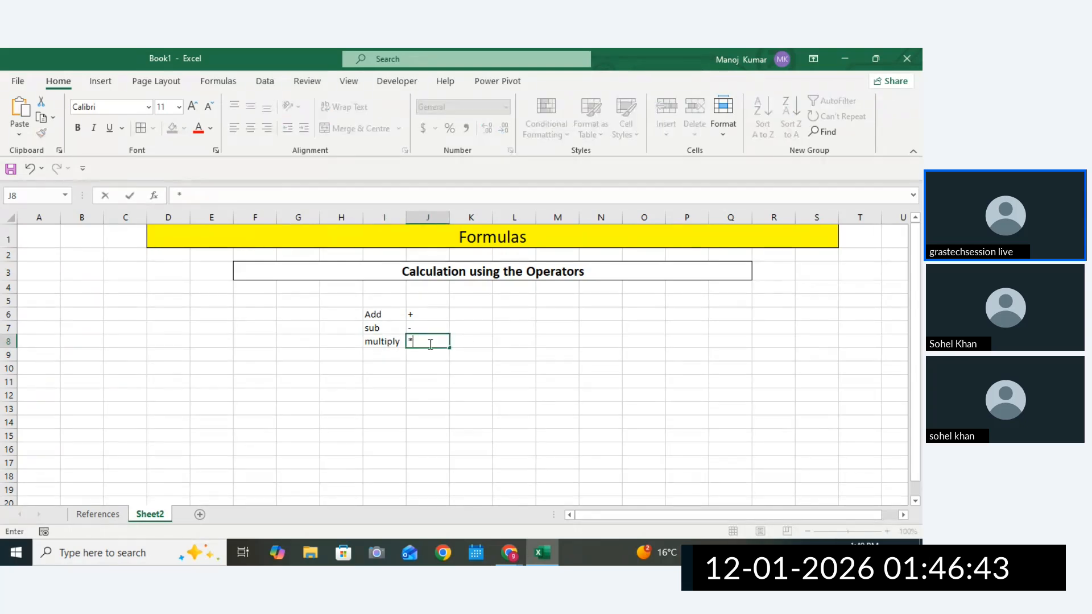
{"action": "key", "text": "Return"}
Enter the label div in I9 with its operator / as text beside it in J9.
{"action": "key", "text": "Left"}
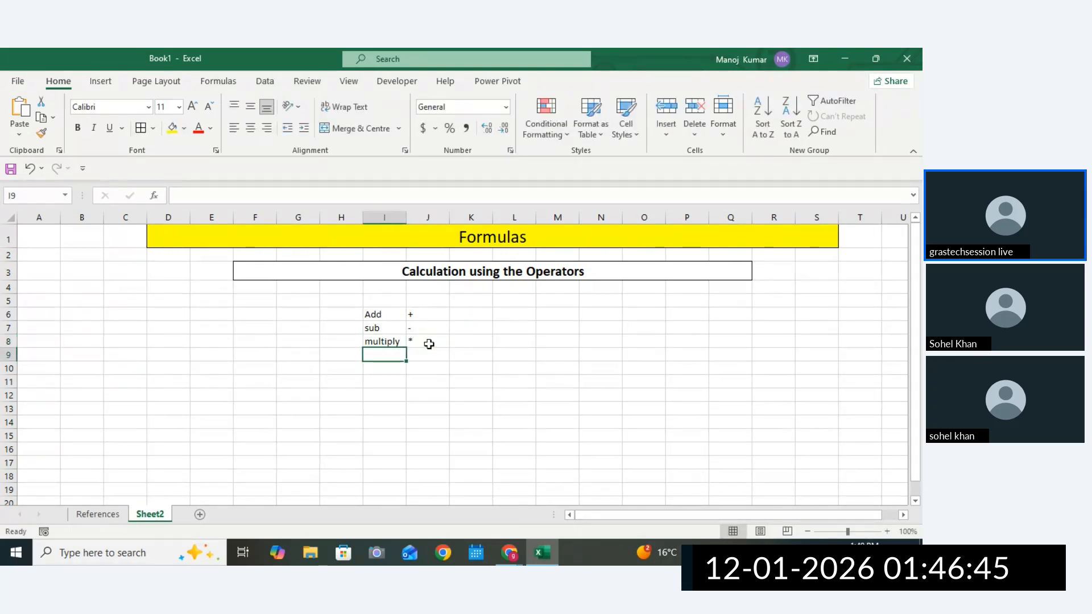
{"action": "type", "text": "div"}
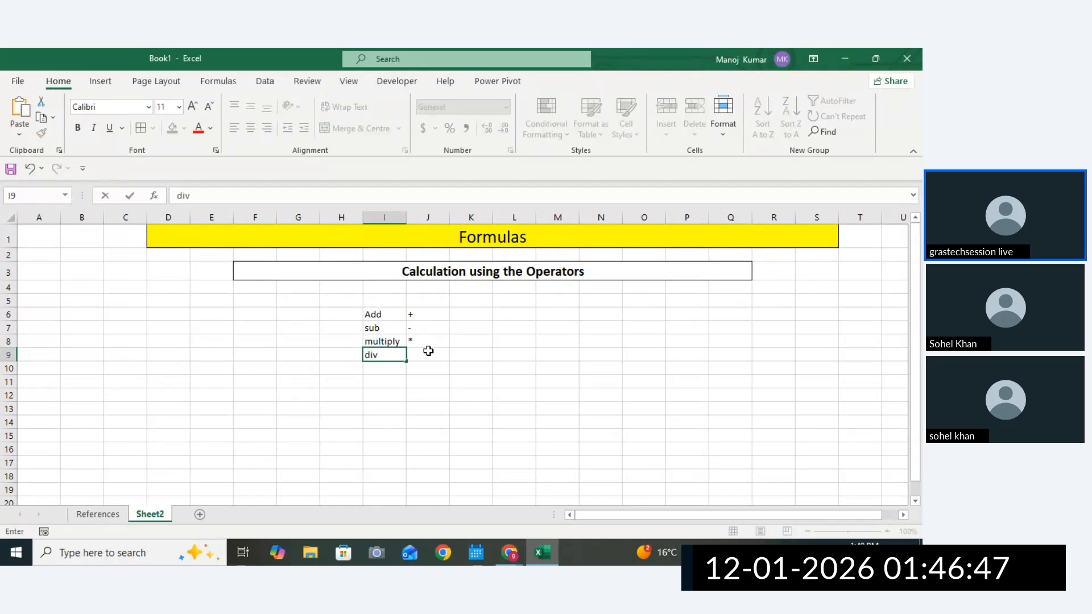
{"action": "left_click", "coordinate": [428, 356]}
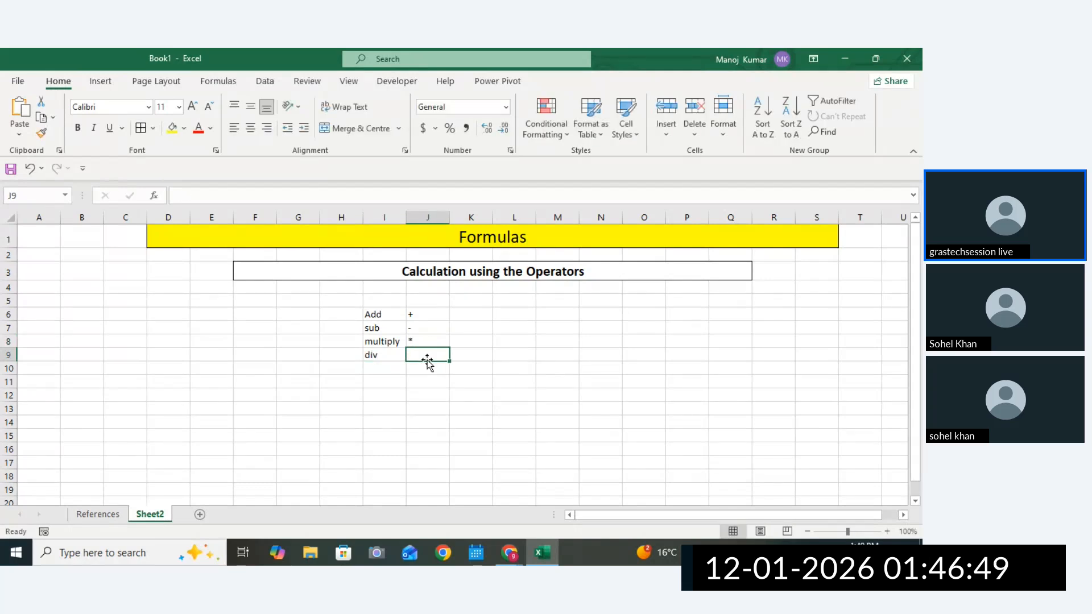
{"action": "left_click", "coordinate": [427, 360]}
{"action": "double_click", "coordinate": [428, 358]}
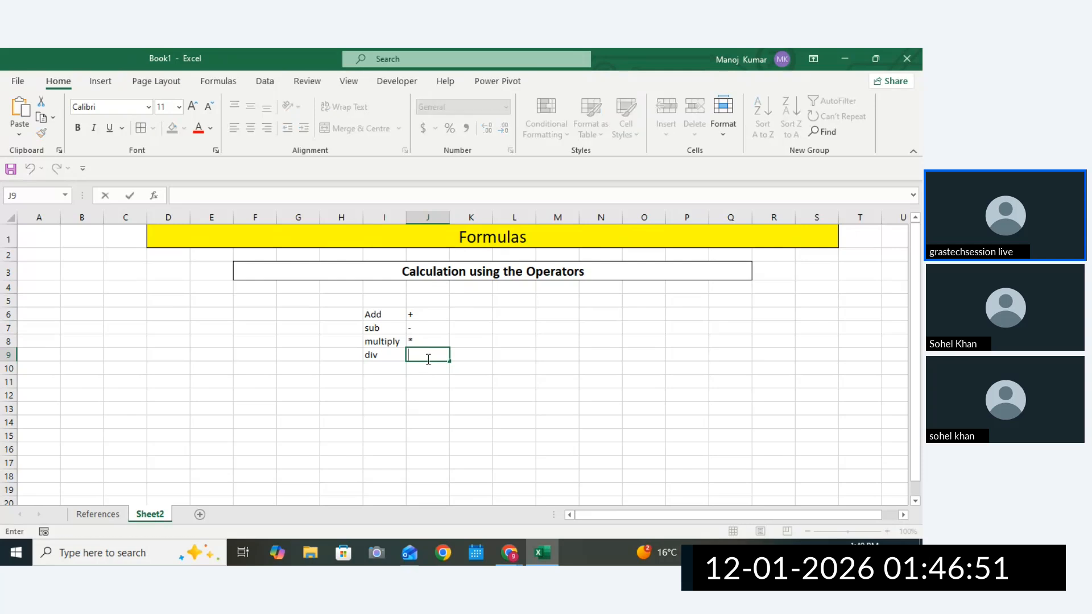
{"action": "type", "text": "'/"}
{"action": "key", "text": "Return"}
{"action": "left_click", "coordinate": [364, 366]}
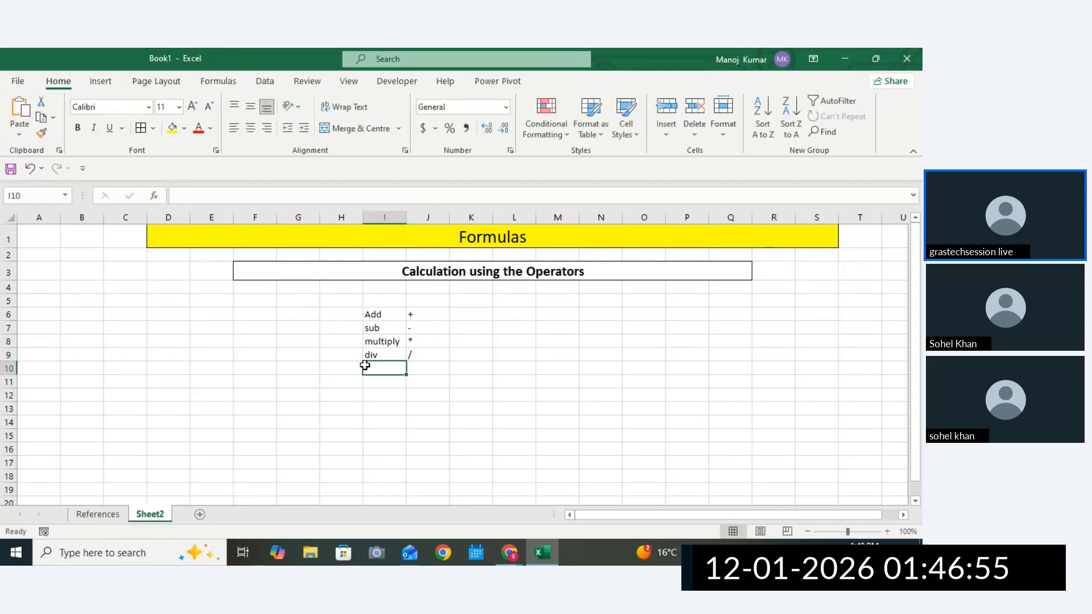
Enter the label power in I10 with its operator ^ beside it in J10, and apply all borders to I6:J10.
{"action": "type", "text": "poer"}
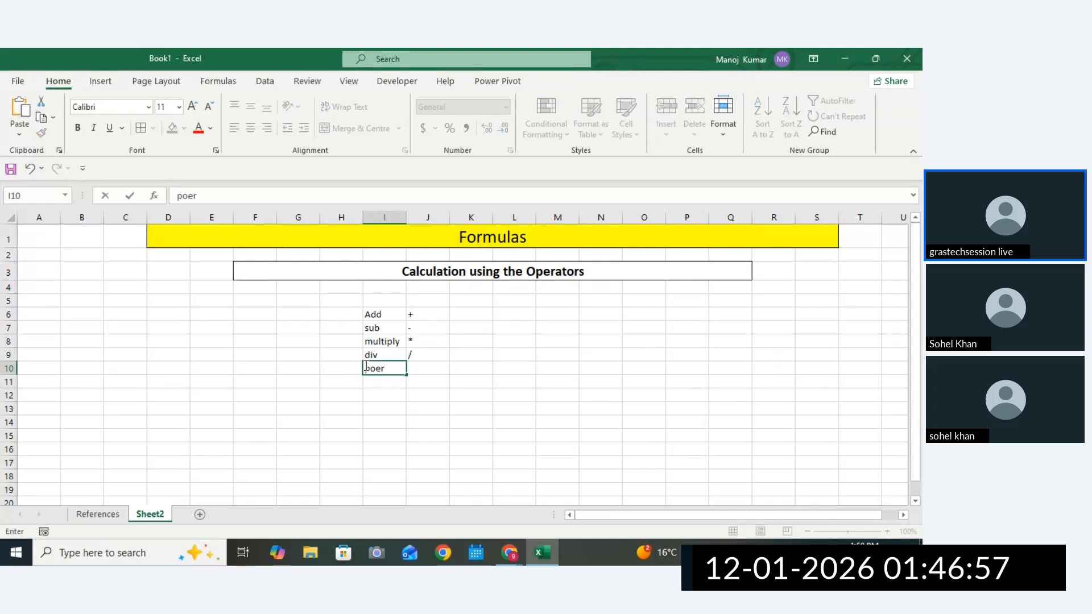
{"action": "key", "text": "BackSpace"}
{"action": "type", "text": "er"}
{"action": "type", "text": "w"}
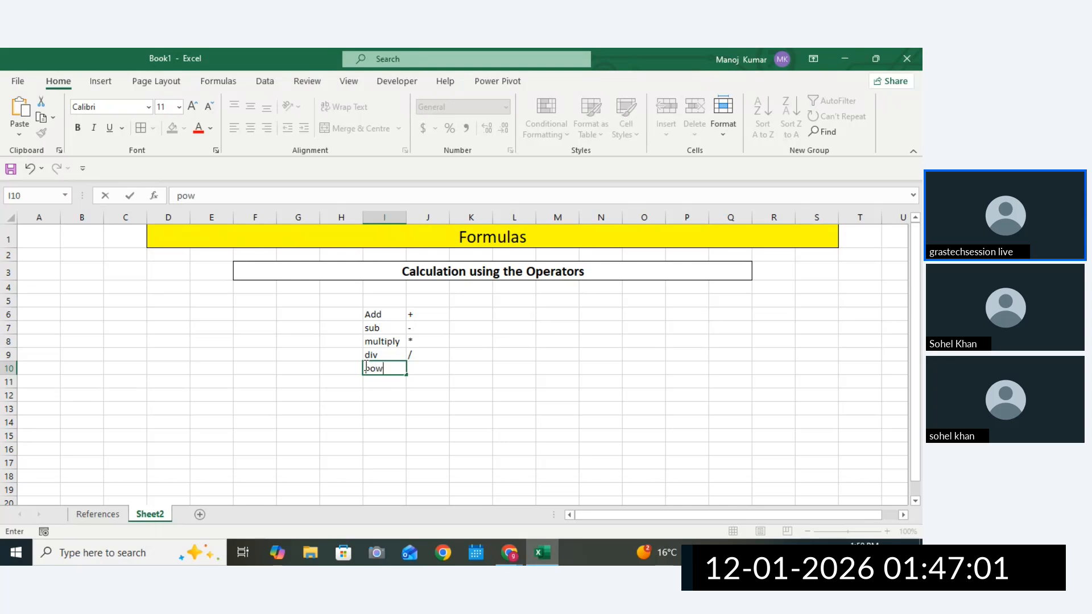
{"action": "type", "text": "er"}
{"action": "left_click", "coordinate": [421, 367]}
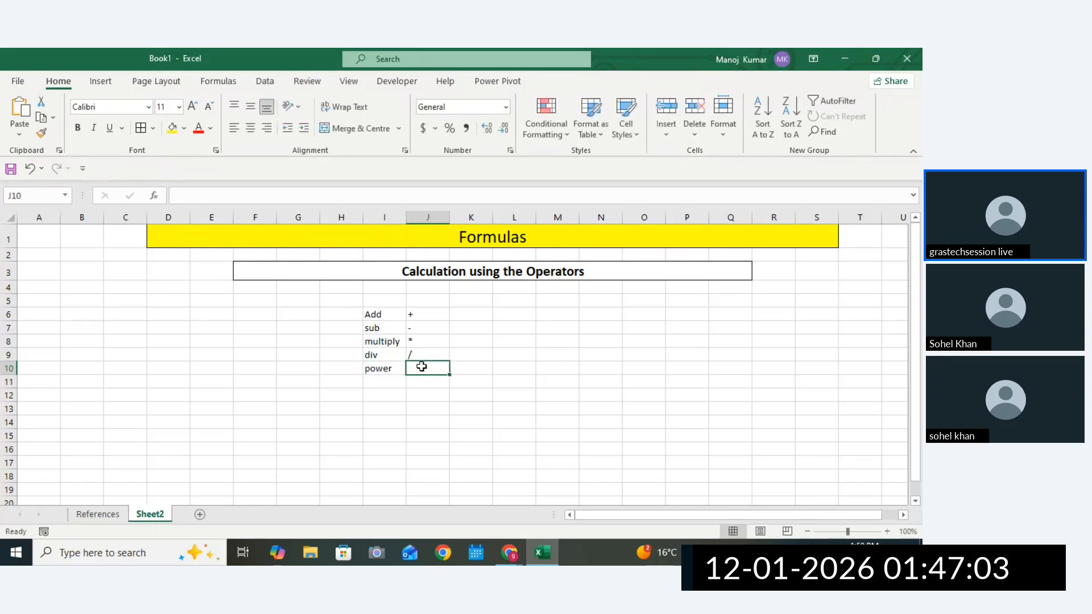
{"action": "type", "text": "^"}
{"action": "left_click", "coordinate": [522, 392]}
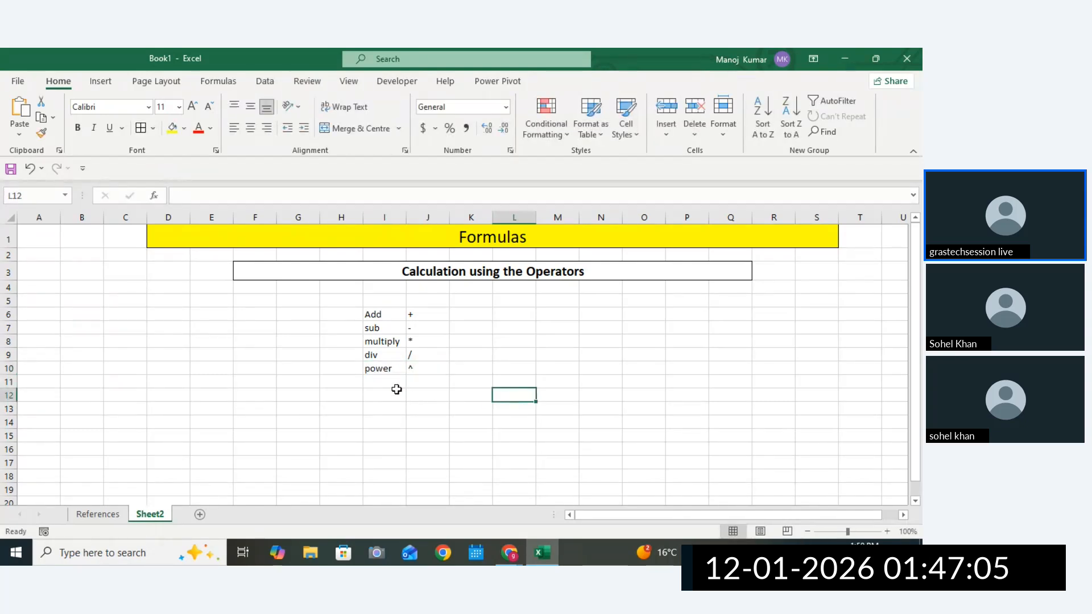
{"action": "left_click_drag", "start_coordinate": [382, 310], "coordinate": [419, 370]}
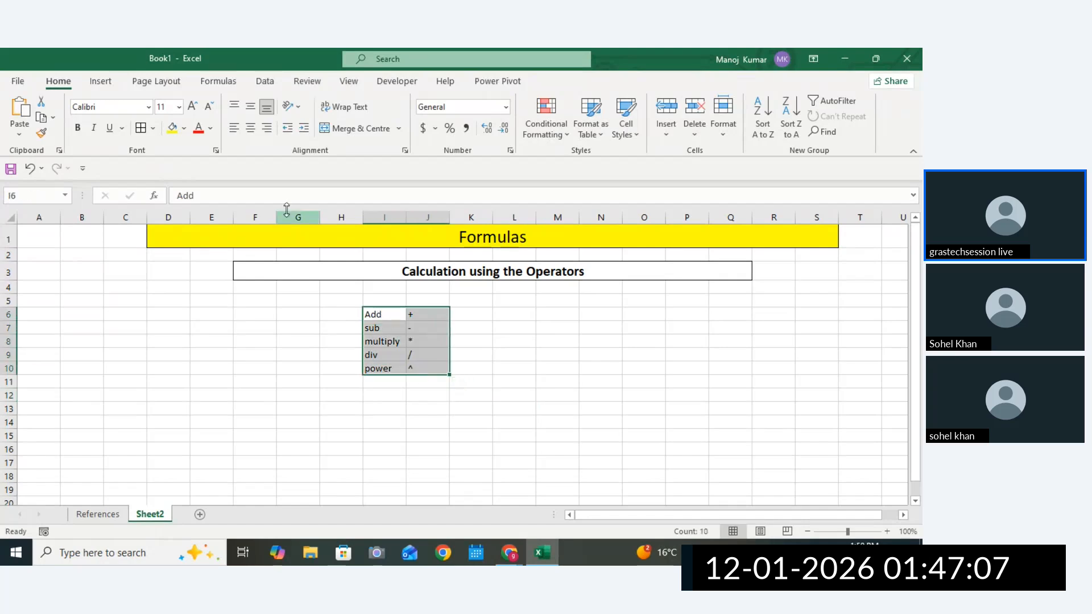
{"action": "left_click", "coordinate": [142, 128]}
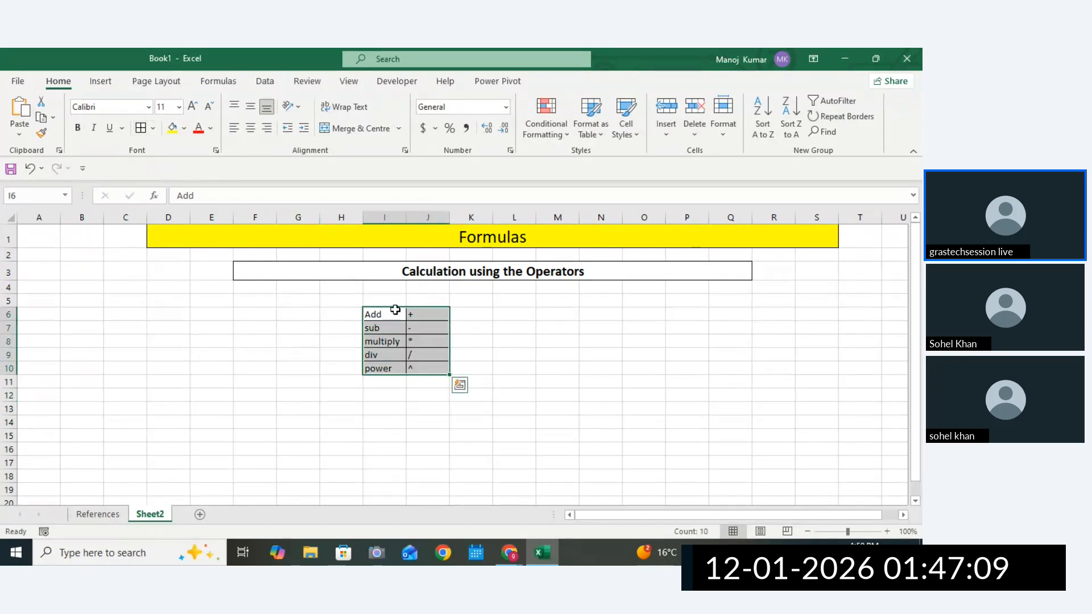
Capitalise the first letter of the labels in I7 and I8 so they read Sub and Multiply.
{"action": "double_click", "coordinate": [369, 330]}
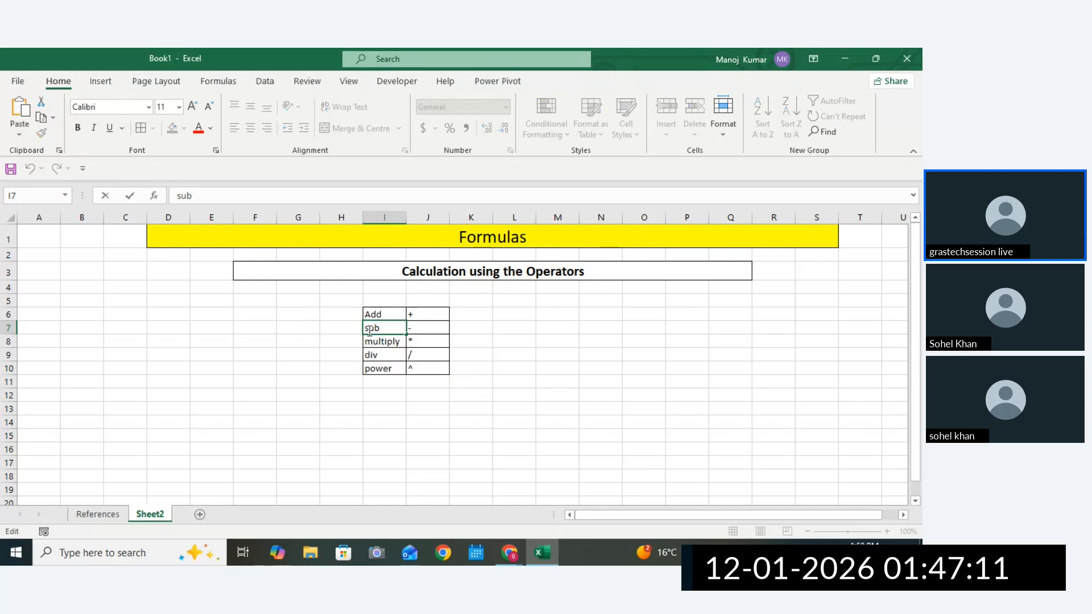
{"action": "key", "text": "BackSpace"}
{"action": "type", "text": "S"}
{"action": "left_click", "coordinate": [374, 343]}
{"action": "double_click", "coordinate": [373, 342]}
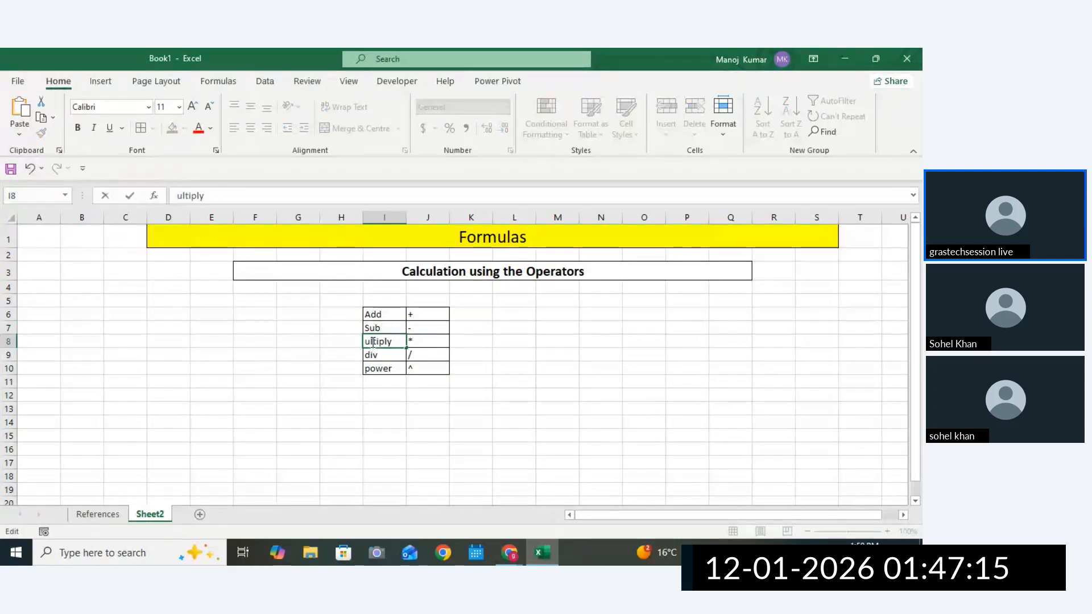
{"action": "key", "text": "BackSpace"}
{"action": "type", "text": "M"}
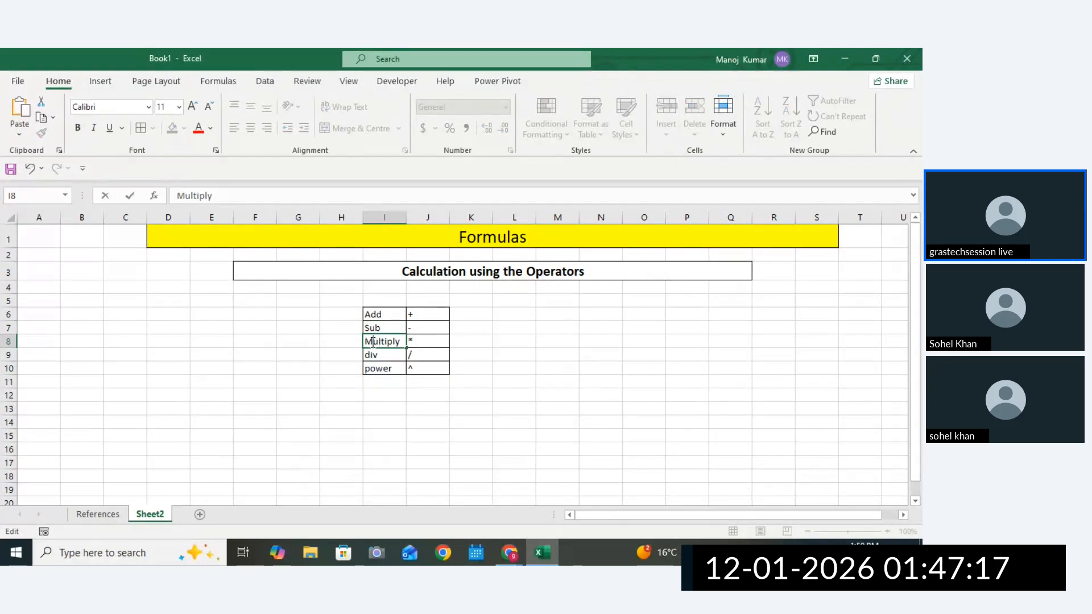
Capitalise the first letter of the labels in I9 and I10 so they read Div and Power.
{"action": "double_click", "coordinate": [372, 355]}
{"action": "key", "text": "BackSpace"}
{"action": "type", "text": "D"}
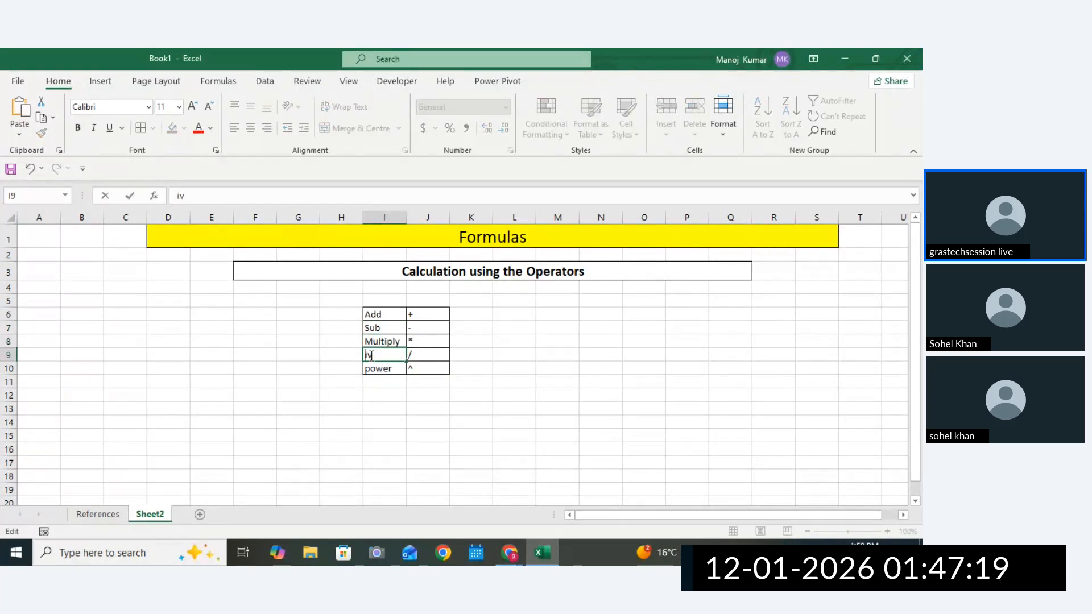
{"action": "left_click", "coordinate": [379, 369]}
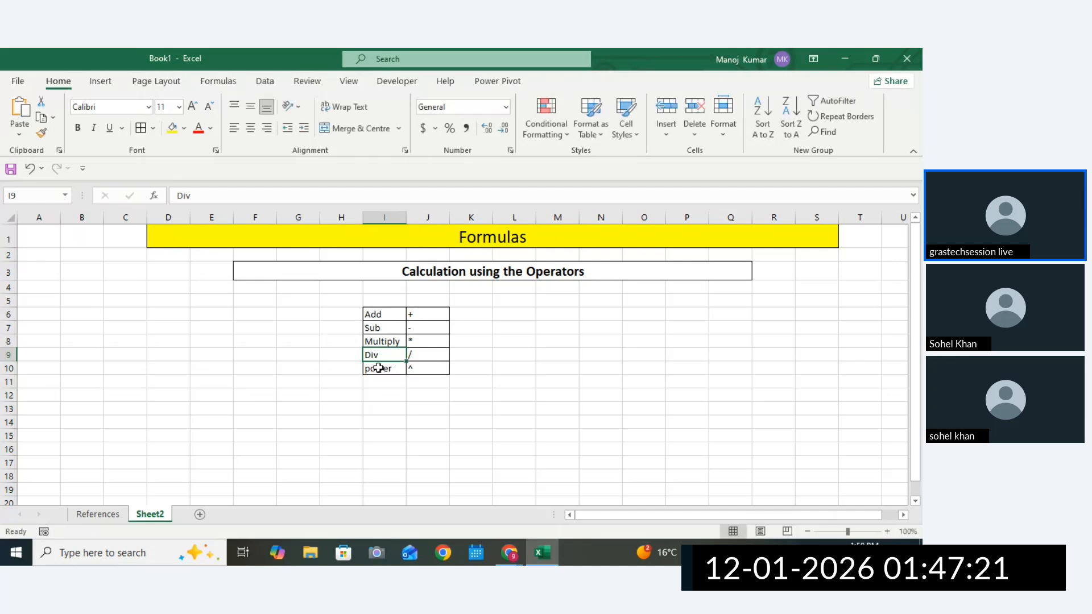
{"action": "double_click", "coordinate": [370, 371]}
{"action": "key", "text": "BackSpace"}
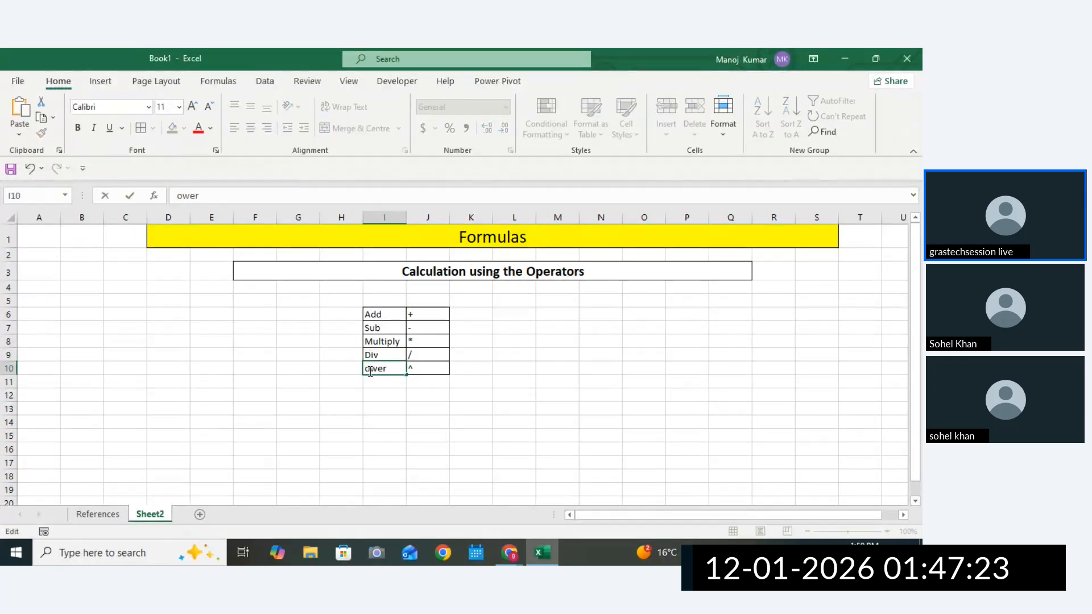
{"action": "type", "text": "P"}
{"action": "left_click_drag", "start_coordinate": [371, 314], "coordinate": [392, 409]}
{"action": "left_click", "coordinate": [434, 383]}
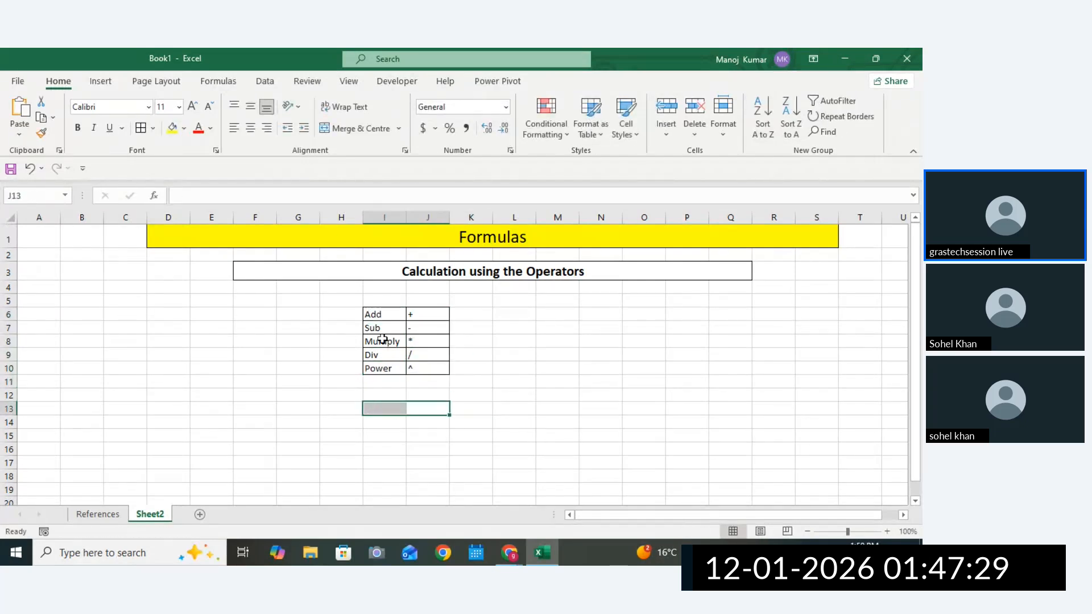
{"action": "left_click_drag", "start_coordinate": [375, 315], "coordinate": [421, 367]}
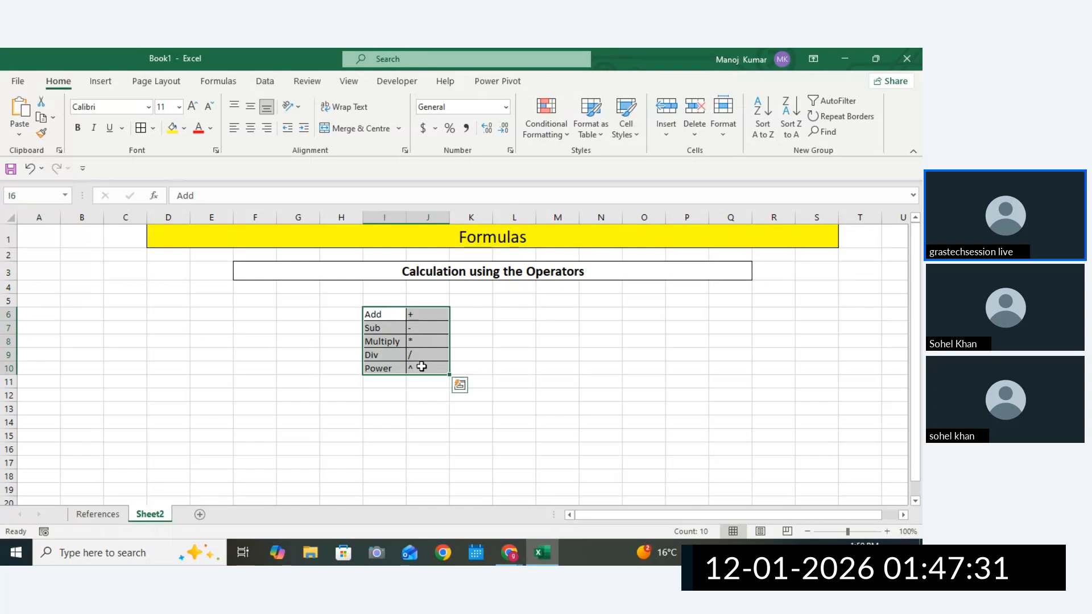
{"action": "left_click", "coordinate": [411, 395]}
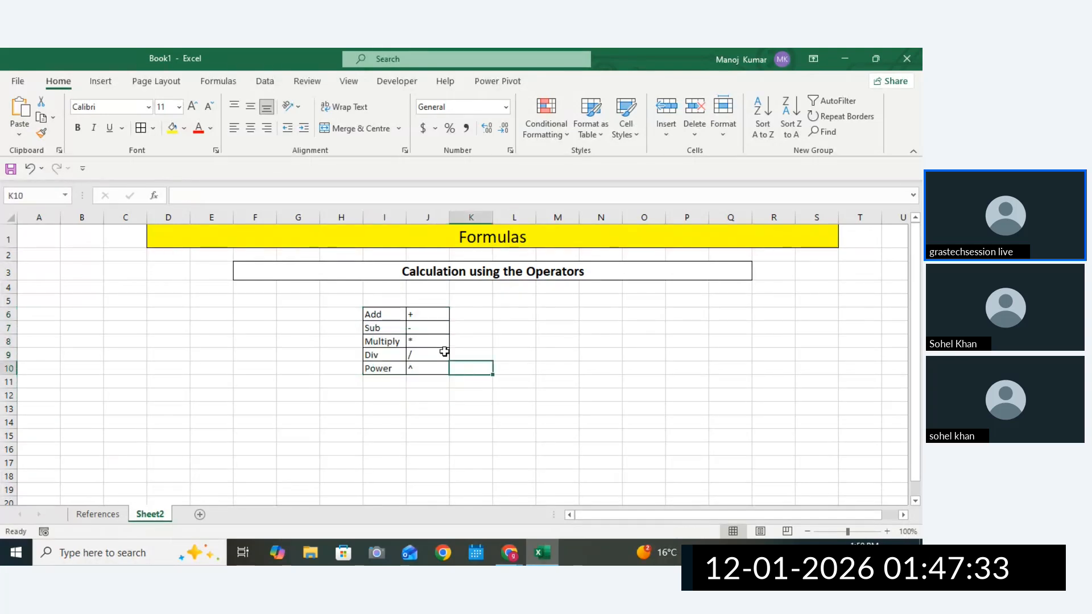
{"action": "left_click_drag", "start_coordinate": [379, 314], "coordinate": [414, 371]}
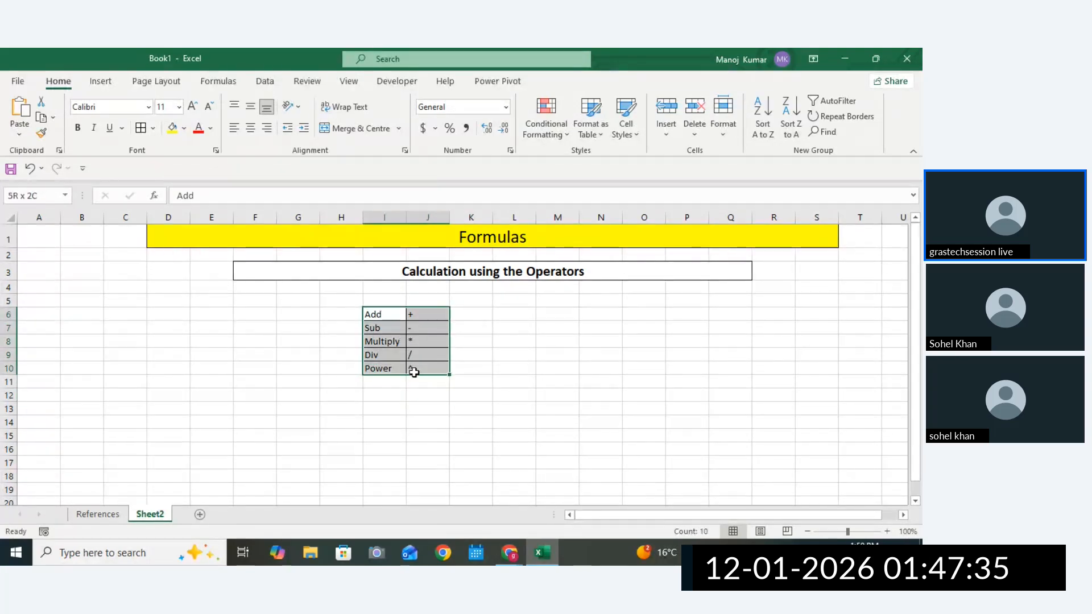
{"action": "left_click", "coordinate": [486, 367]}
{"action": "left_click", "coordinate": [556, 396]}
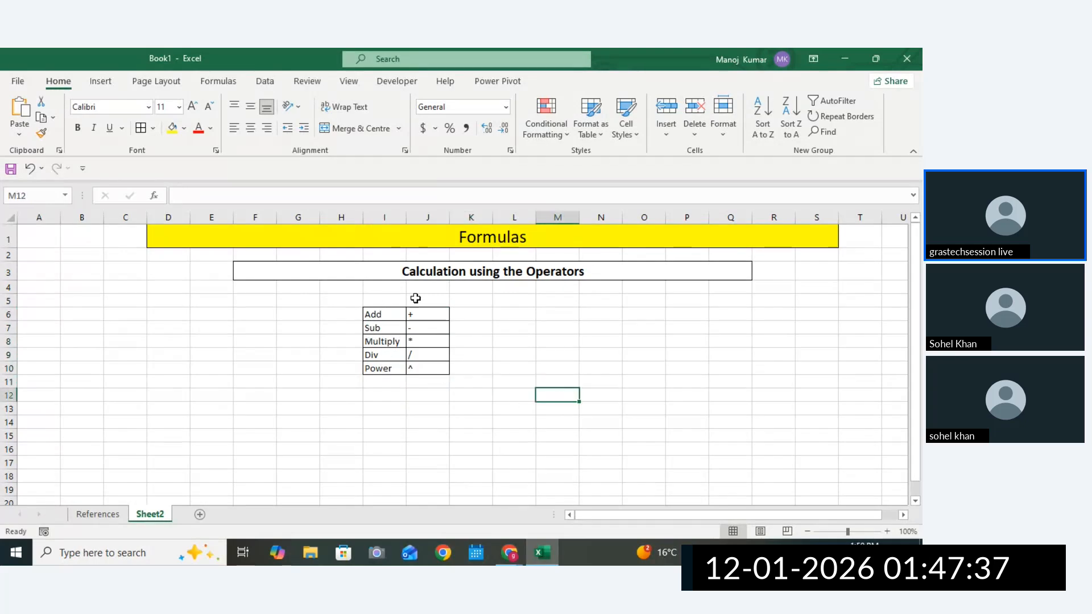
{"action": "left_click_drag", "start_coordinate": [464, 249], "coordinate": [438, 380]}
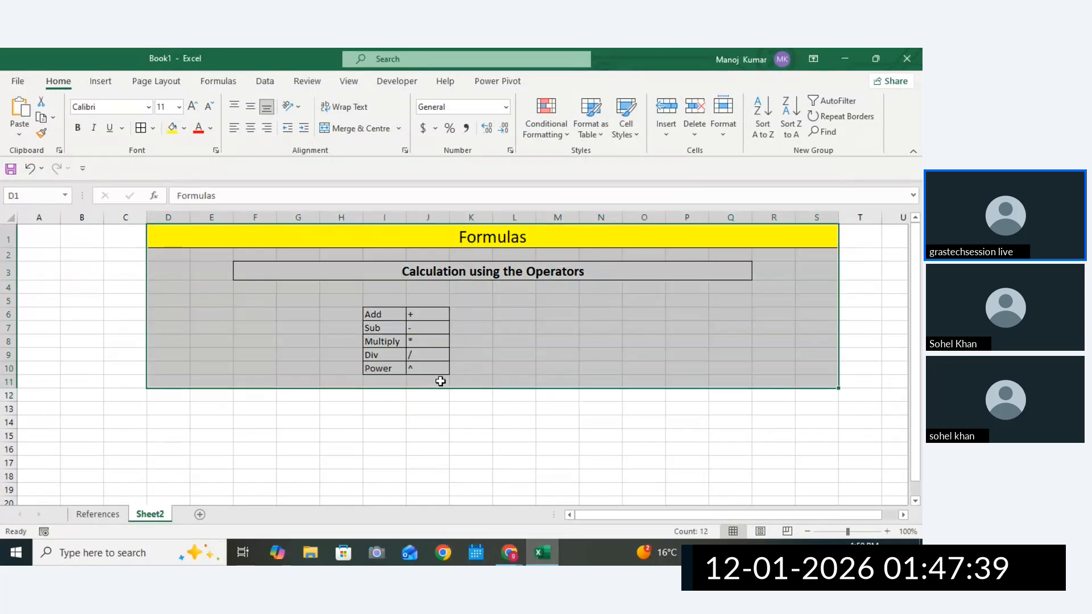
{"action": "left_click", "coordinate": [412, 341]}
{"action": "left_click_drag", "start_coordinate": [384, 314], "coordinate": [427, 368]}
{"action": "left_click", "coordinate": [516, 237]}
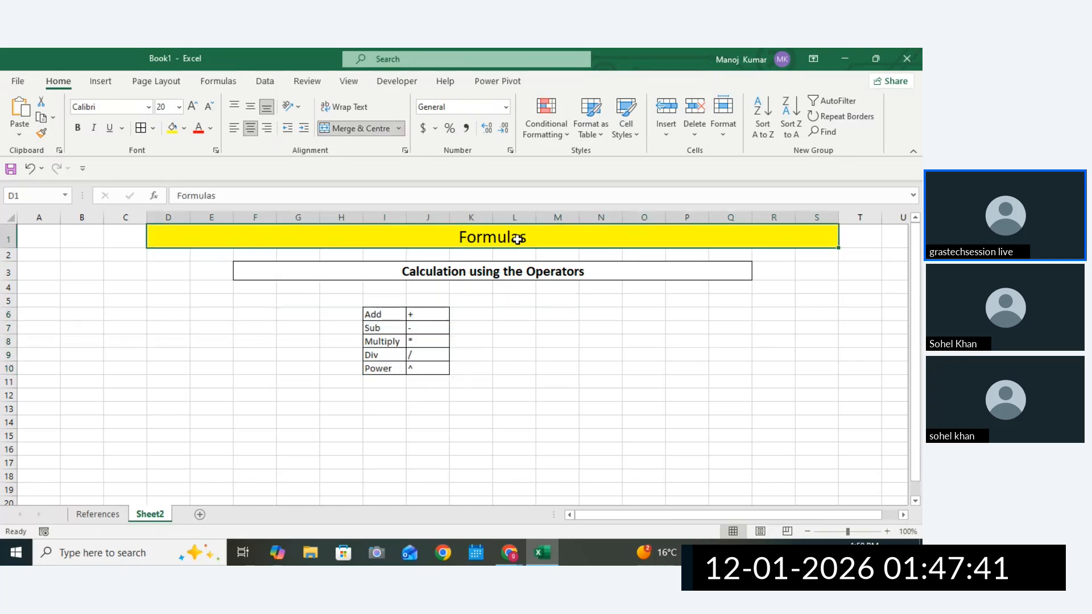
Rename the worksheet Sheet2 as formlas.
{"action": "double_click", "coordinate": [148, 515]}
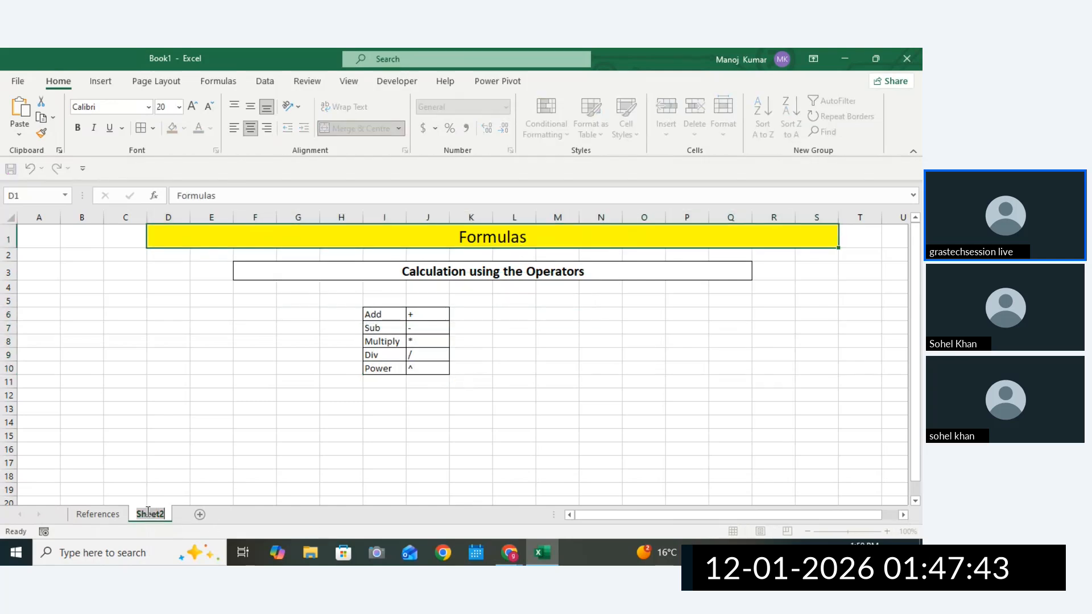
{"action": "type", "text": "formayl"}
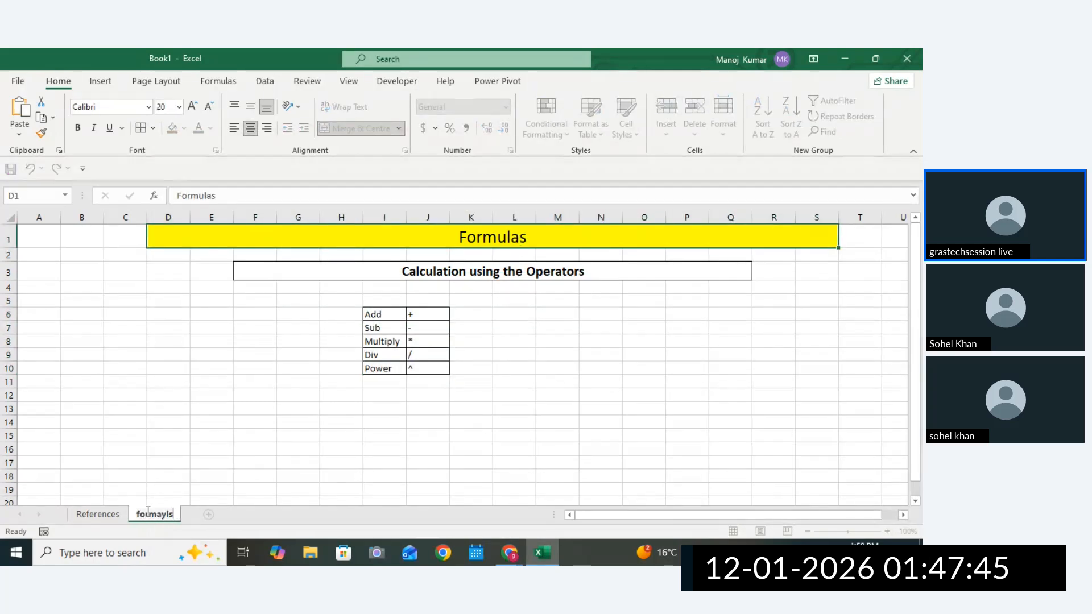
{"action": "key", "text": "BackSpace"}
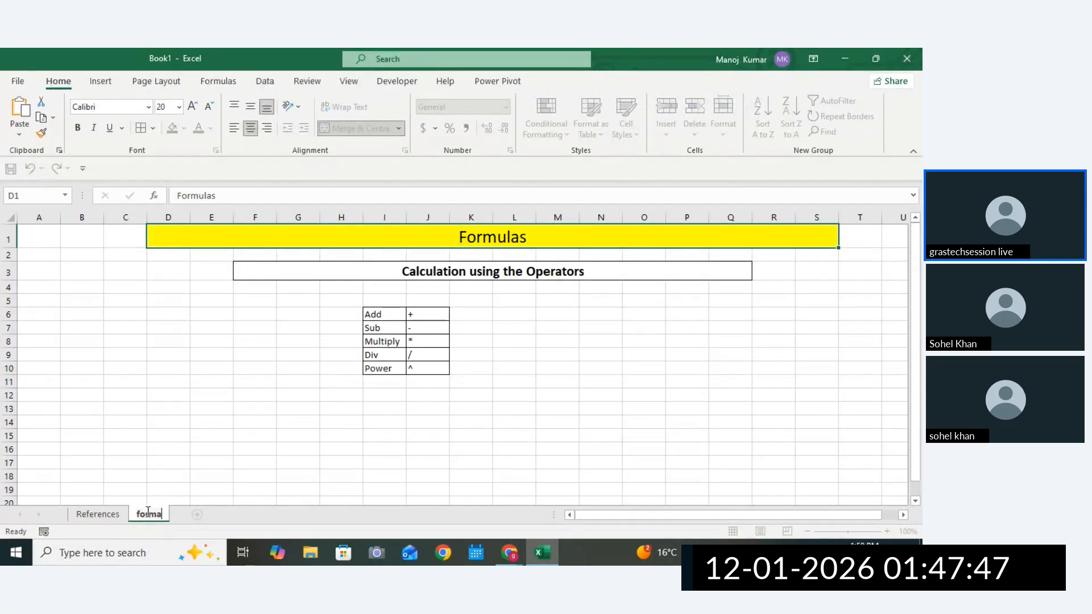
{"action": "key", "text": "BackSpace"}
{"action": "type", "text": "las"}
{"action": "left_click", "coordinate": [228, 491]}
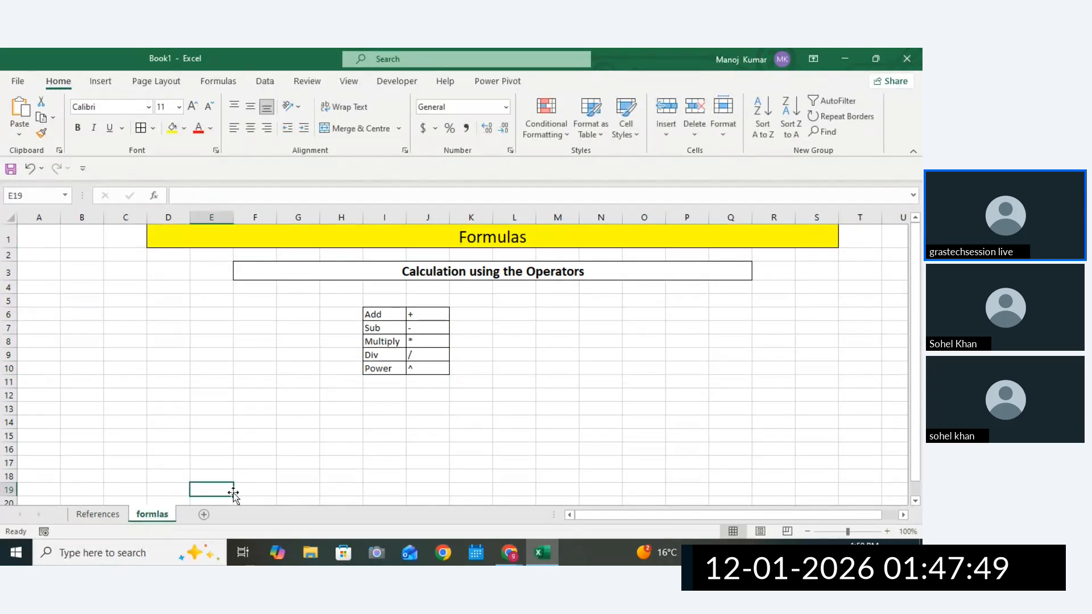
Add a new blank worksheet after formlas and make it the active sheet.
{"action": "left_click", "coordinate": [203, 515]}
{"action": "left_click", "coordinate": [91, 515]}
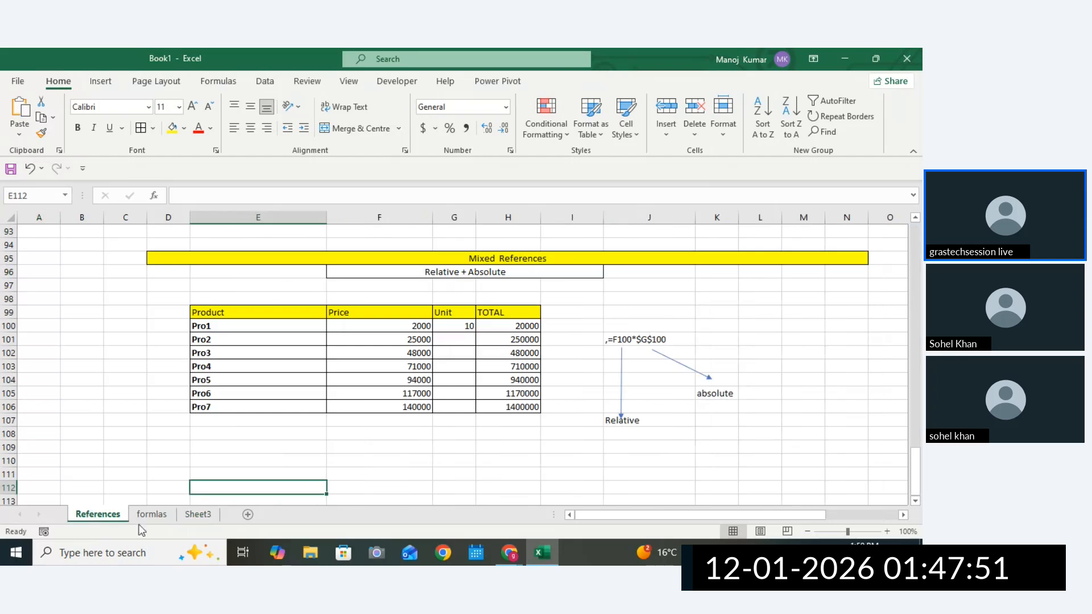
{"action": "left_click", "coordinate": [151, 514]}
{"action": "left_click", "coordinate": [198, 514]}
{"action": "left_click", "coordinate": [194, 322]}
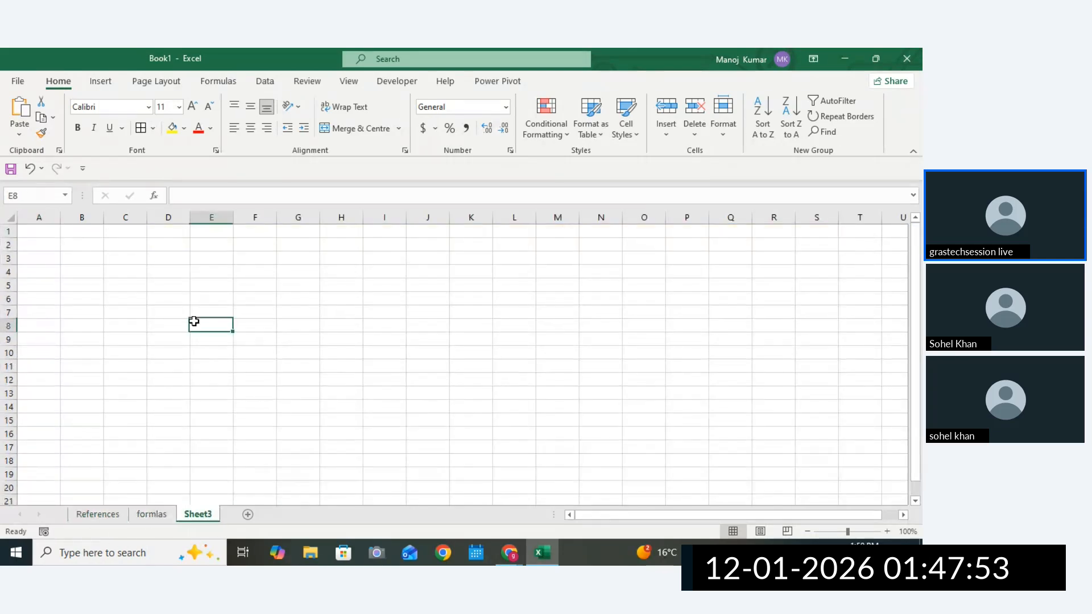
Widen column C slightly and enter the title product Table in C3.
{"action": "left_click", "coordinate": [120, 254]}
{"action": "left_click_drag", "start_coordinate": [147, 218], "coordinate": [162, 217]}
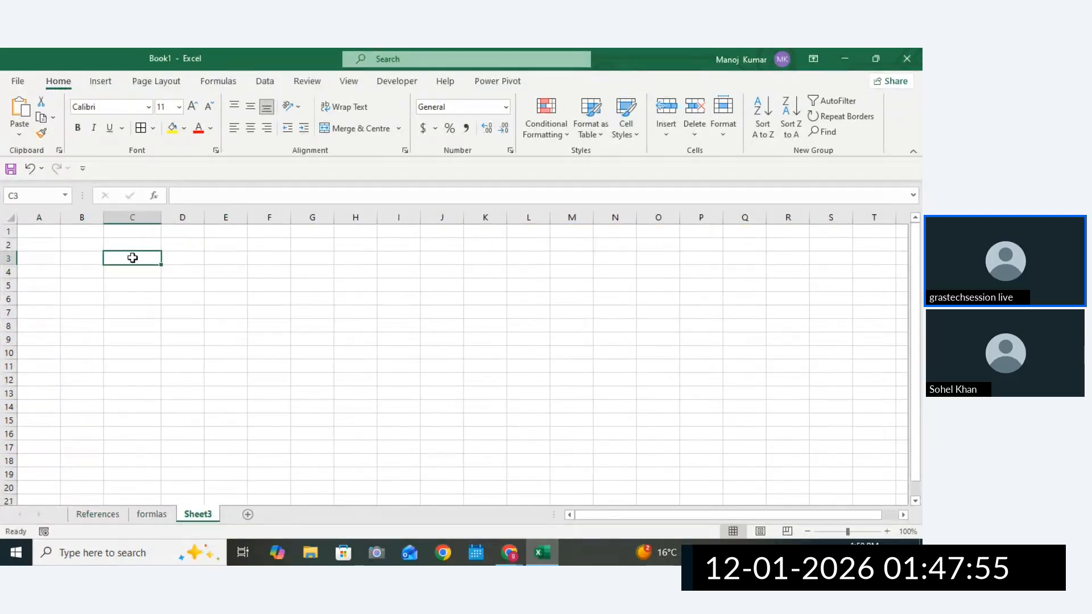
{"action": "double_click", "coordinate": [133, 258]}
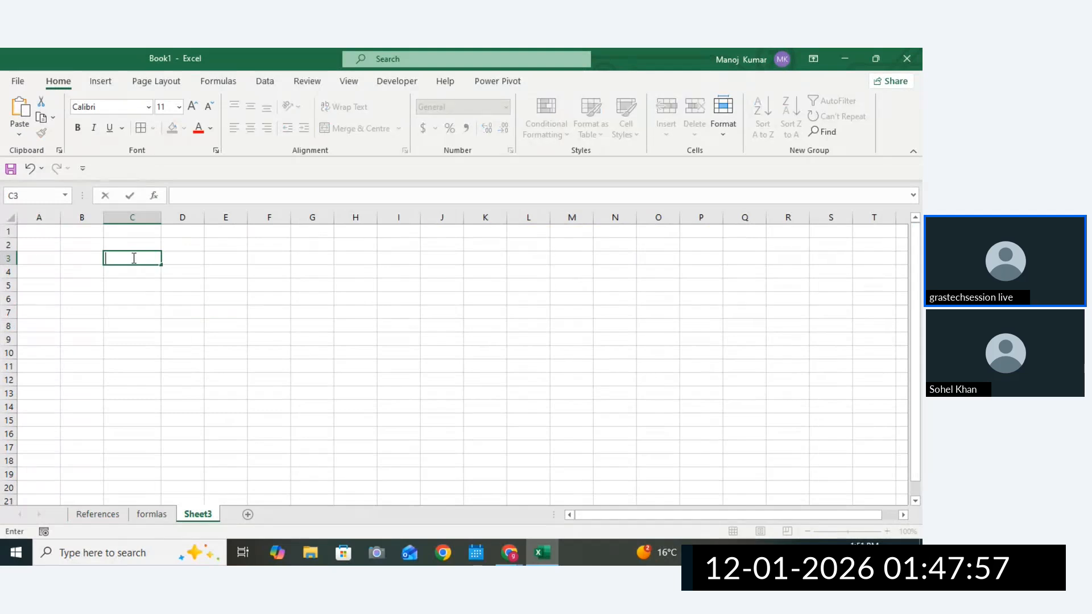
{"action": "type", "text": "Pr"}
{"action": "key", "text": "BackSpace"}
{"action": "key", "text": "BackSpace"}
{"action": "type", "text": "p"}
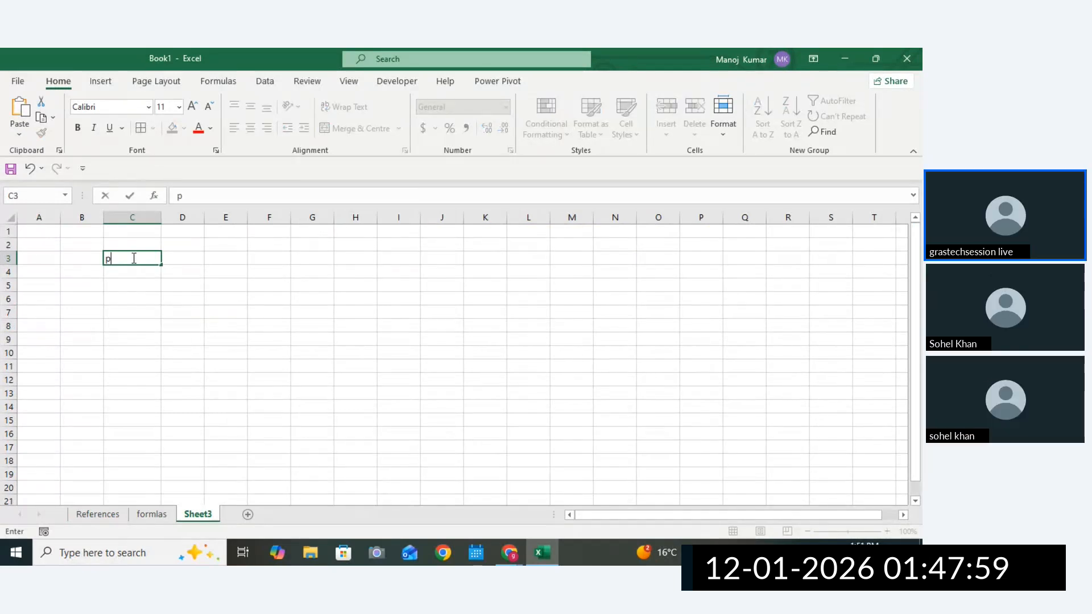
{"action": "type", "text": "roduct"}
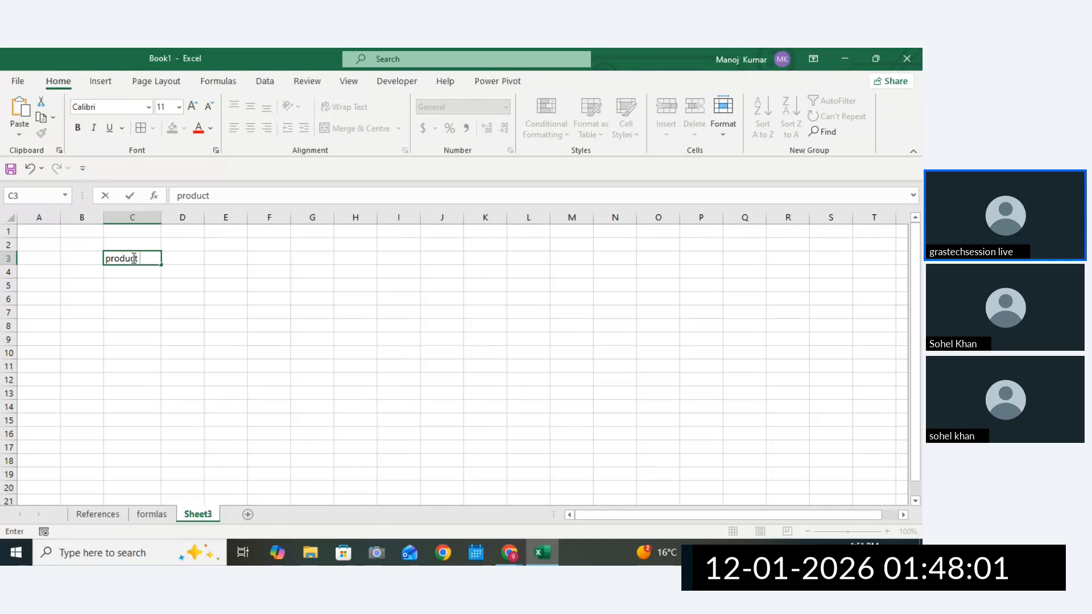
{"action": "type", "text": " Table"}
{"action": "left_click_drag", "start_coordinate": [228, 270], "coordinate": [227, 285]}
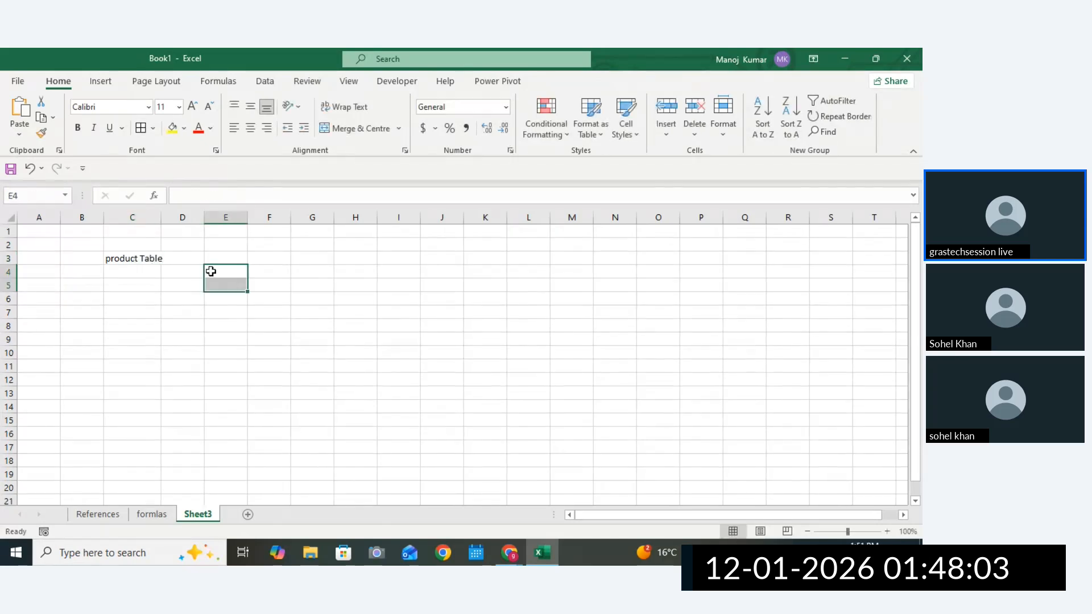
Widen column C to fit the title and capitalise it in C3 as Product Table.
{"action": "left_click_drag", "start_coordinate": [161, 218], "coordinate": [173, 217]}
{"action": "left_click", "coordinate": [112, 262]}
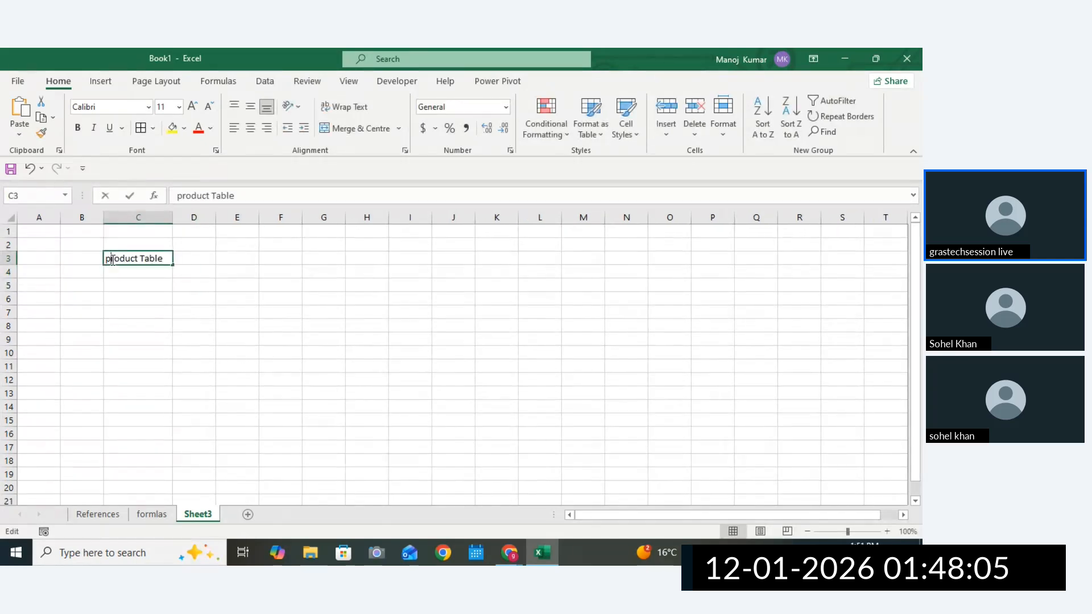
{"action": "double_click", "coordinate": [113, 261]}
{"action": "key", "text": "BackSpace"}
{"action": "type", "text": "P"}
{"action": "key", "text": "Tab"}
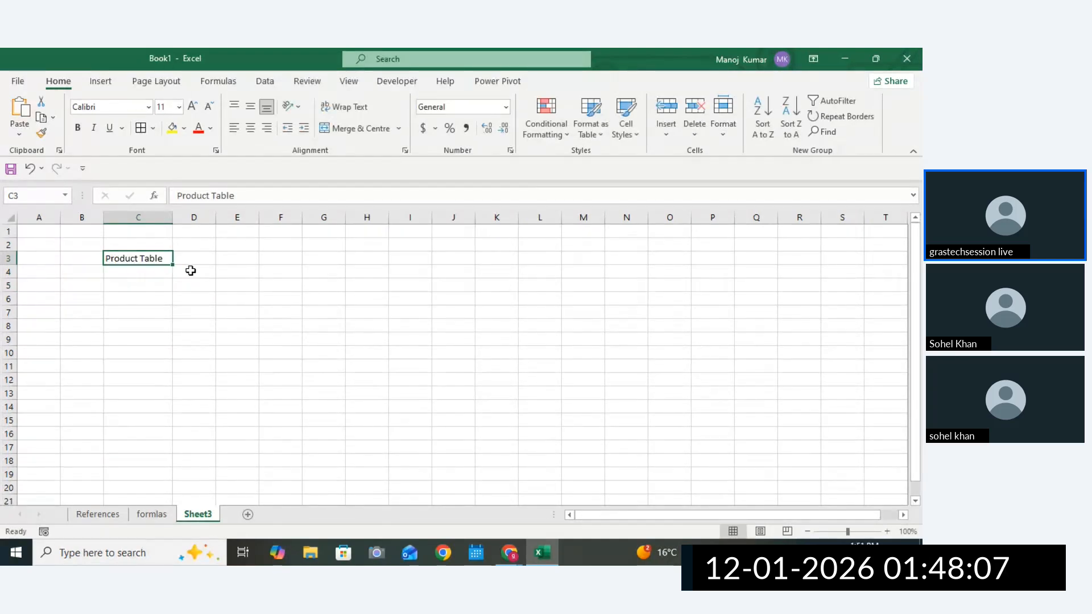
Enter the column header City in C5, beneath the Product Table title.
{"action": "left_click", "coordinate": [139, 286]}
{"action": "type", "text": "prodcut"}
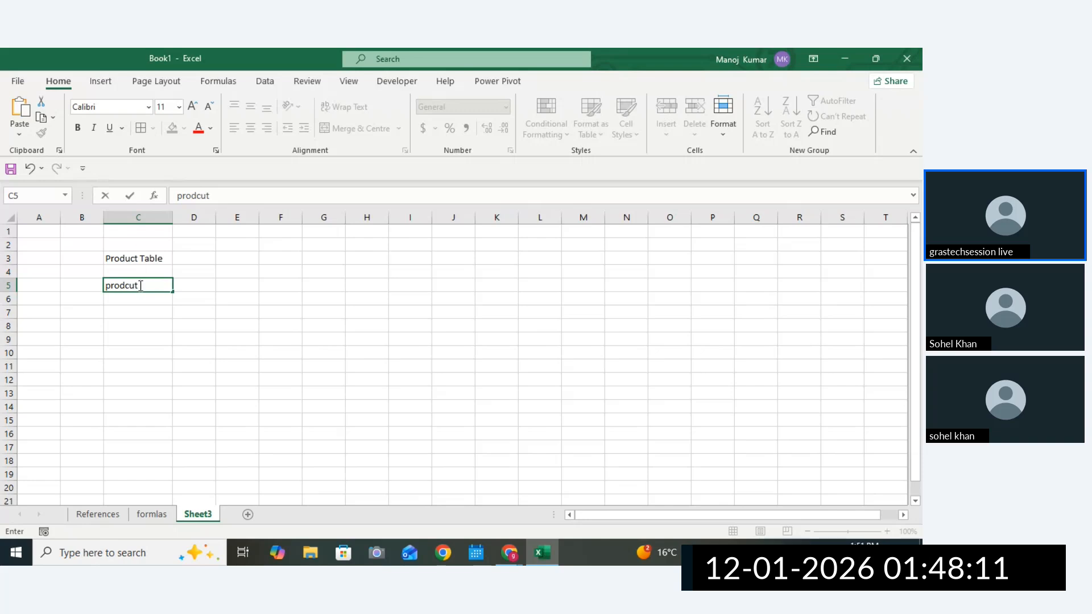
{"action": "key", "text": "BackSpace"}
{"action": "key", "text": "BackSpace"}
{"action": "key", "text": "BackSpace"}
{"action": "key", "text": "BackSpace"}
{"action": "key", "text": "BackSpace"}
{"action": "key", "text": "BackSpace"}
{"action": "type", "text": "City"}
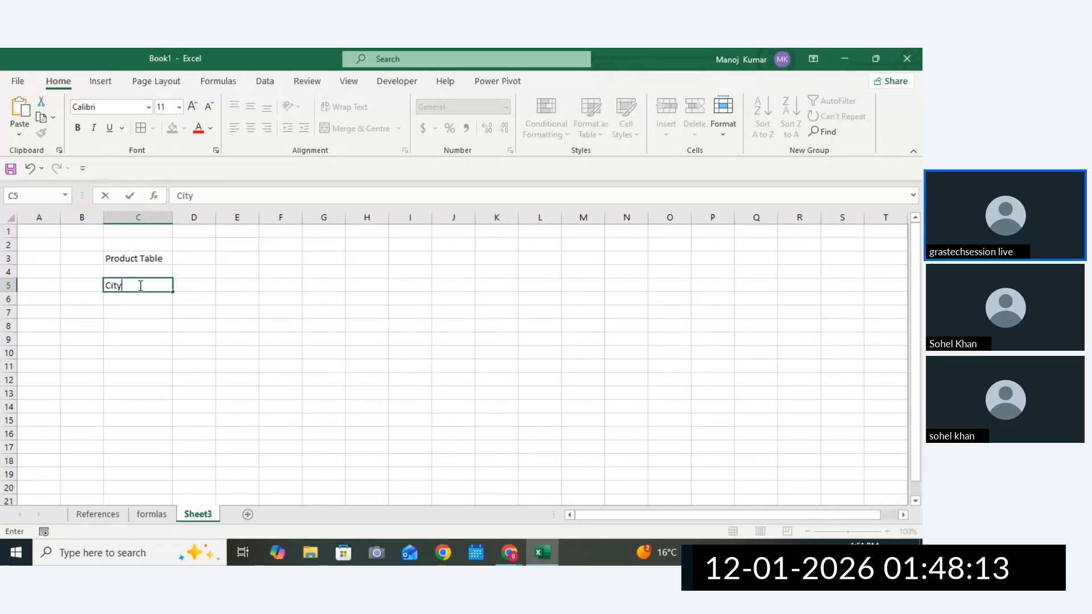
{"action": "key", "text": "Return"}
Enter noida in C6 below the City header and open that cell for editing.
{"action": "type", "text": "M"}
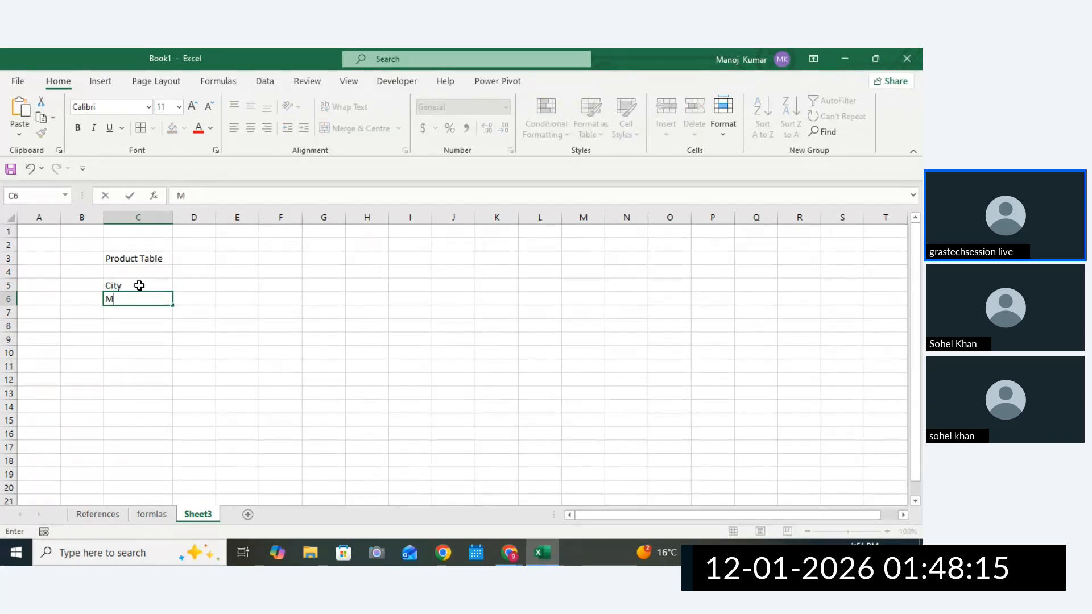
{"action": "type", "text": "oida"}
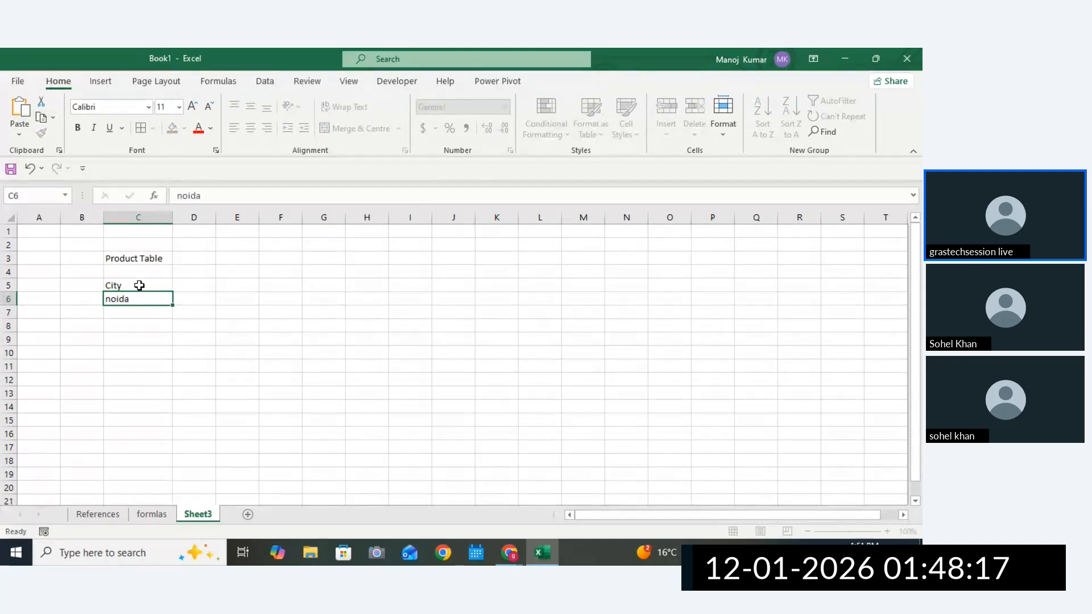
{"action": "key", "text": "Return"}
{"action": "double_click", "coordinate": [110, 300]}
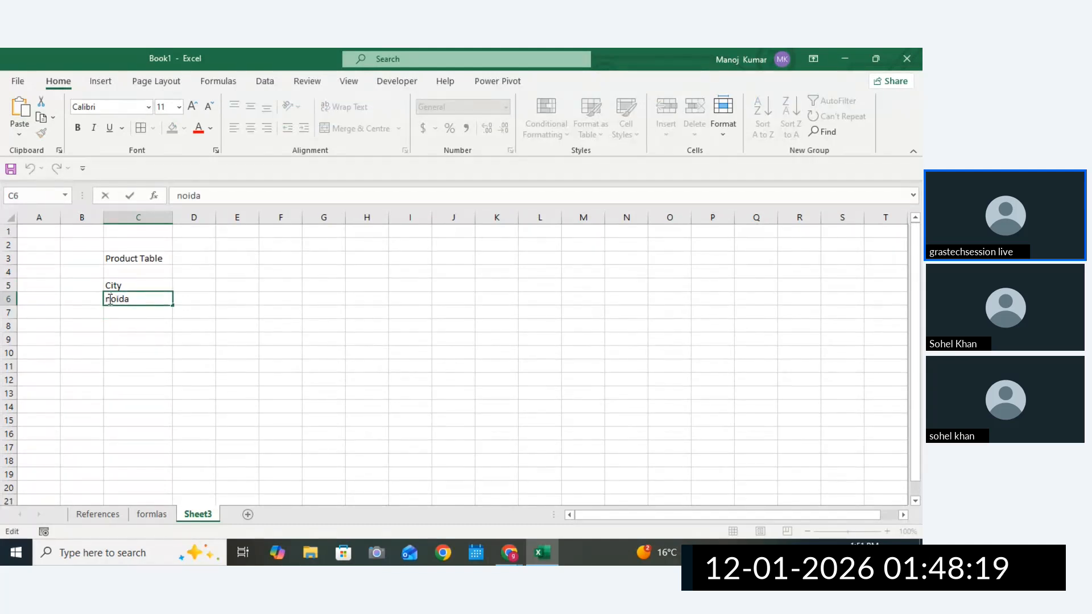
Correct the city in C6 to Noida and list Delhi, Pune and Luckhnow below it in C7:C9.
{"action": "key", "text": "BackSpace"}
{"action": "type", "text": "N"}
{"action": "key", "text": "Return"}
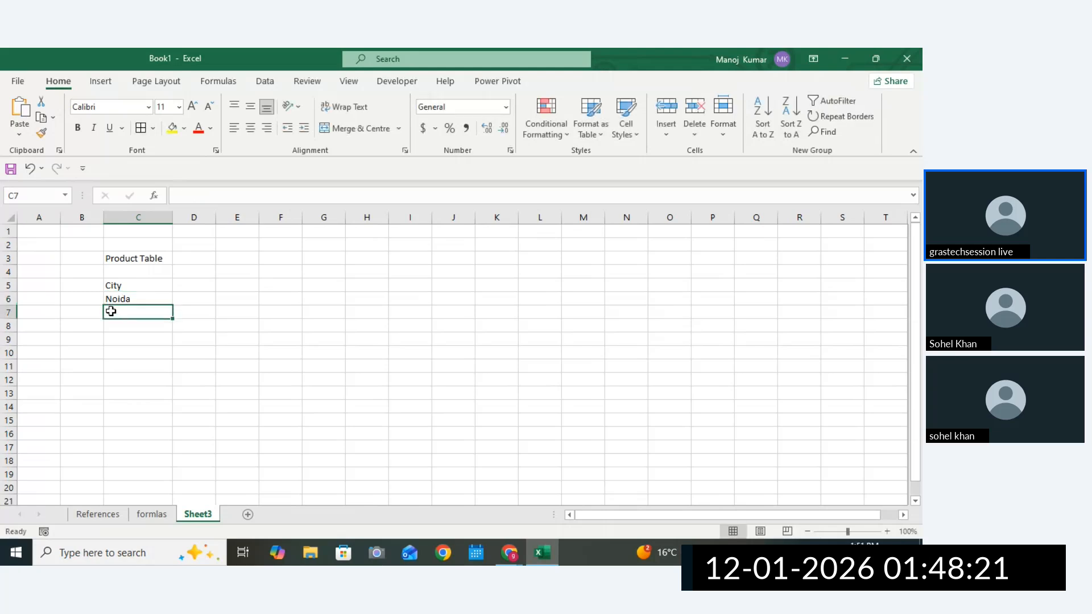
{"action": "type", "text": "d"}
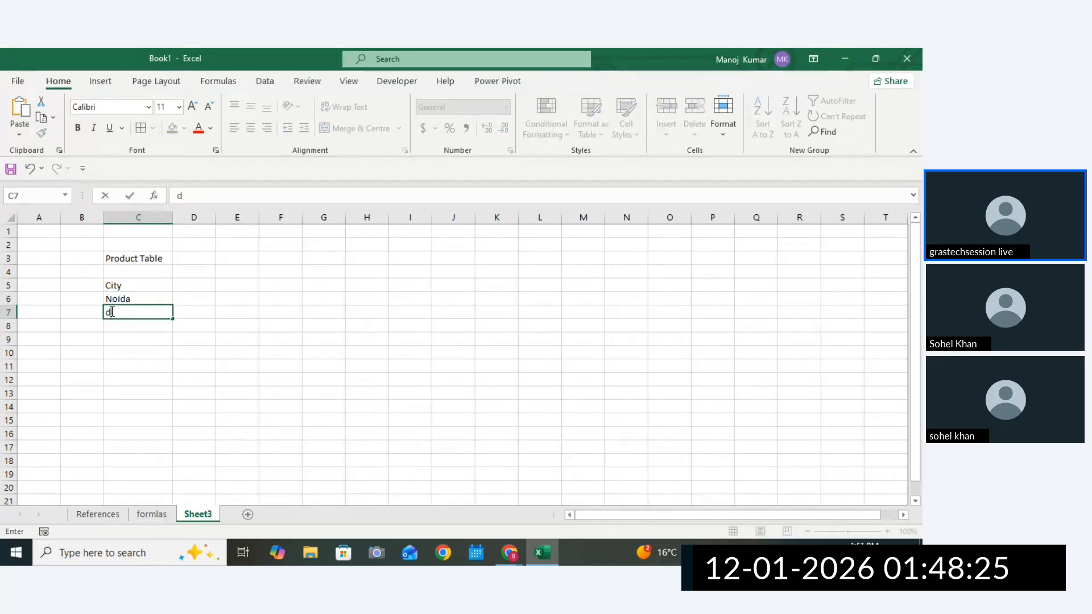
{"action": "type", "text": "Elhi"}
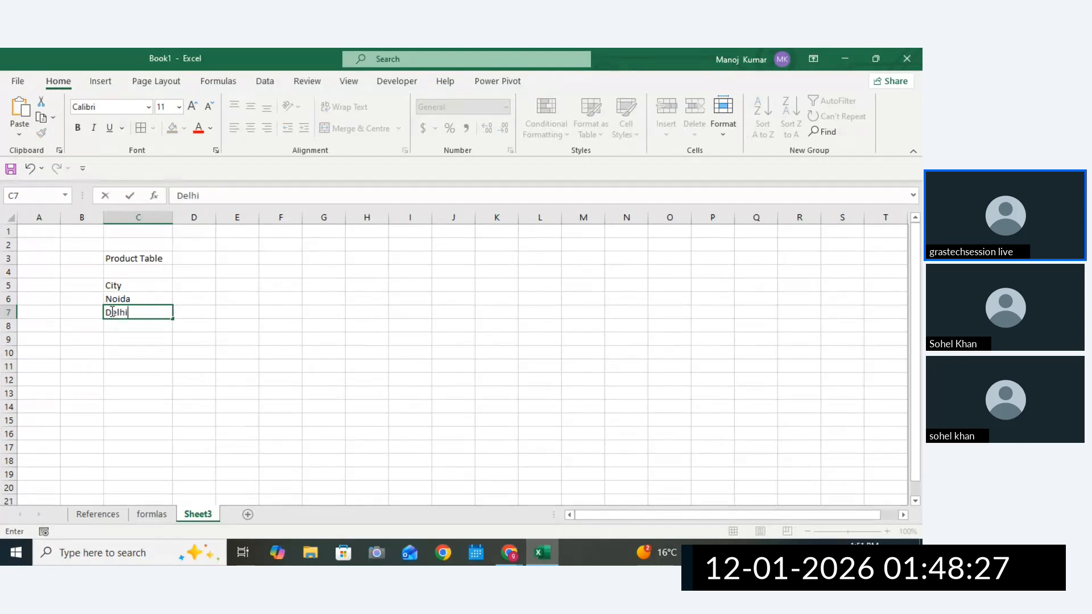
{"action": "key", "text": "Return"}
{"action": "type", "text": "Pune"}
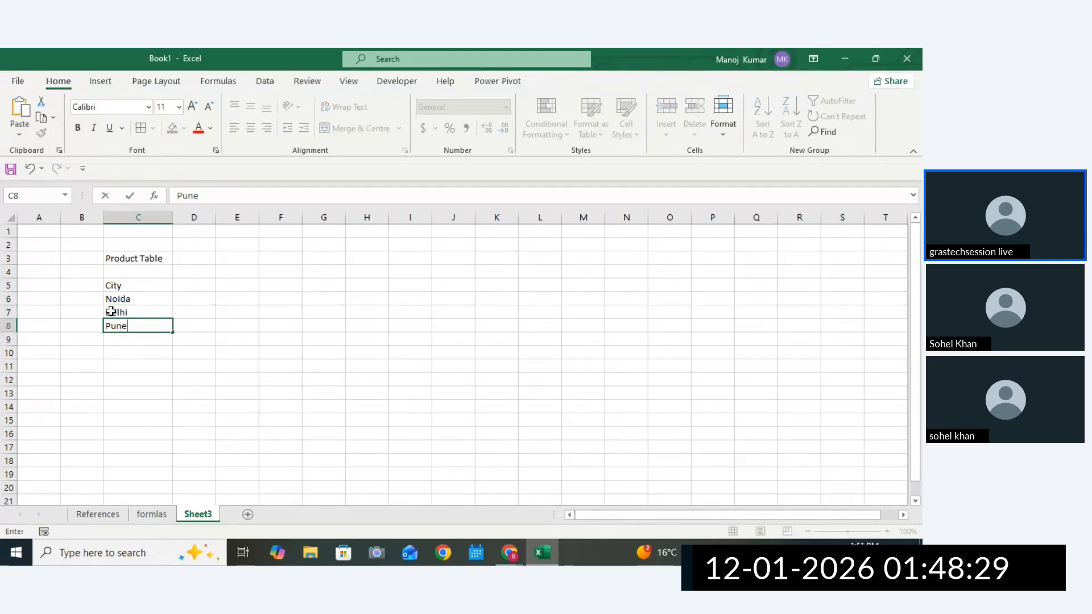
{"action": "key", "text": "Return"}
{"action": "type", "text": "Luckhnow"}
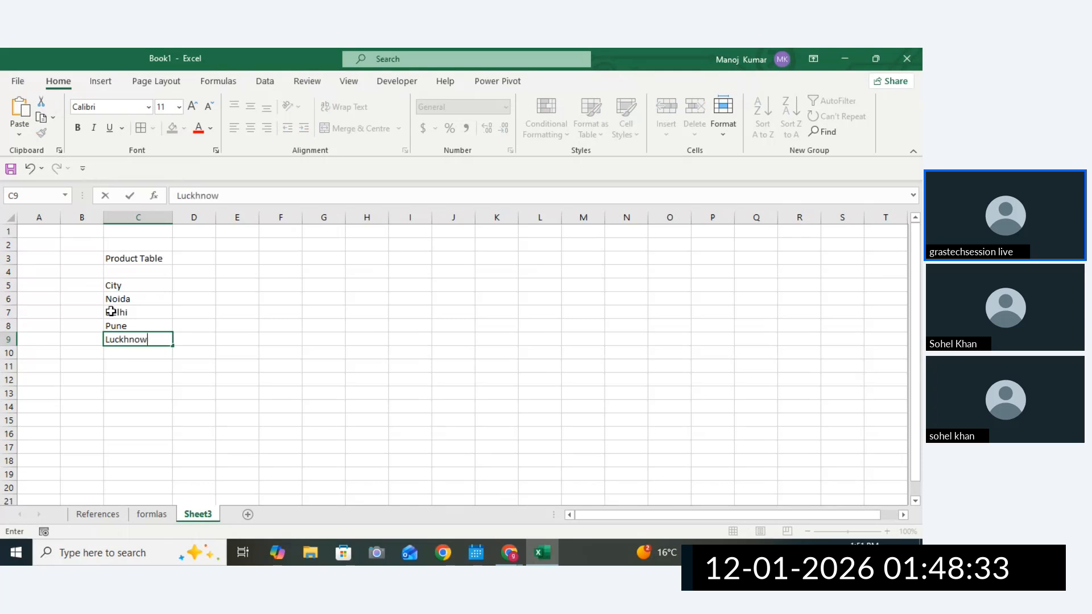
{"action": "key", "text": "Return"}
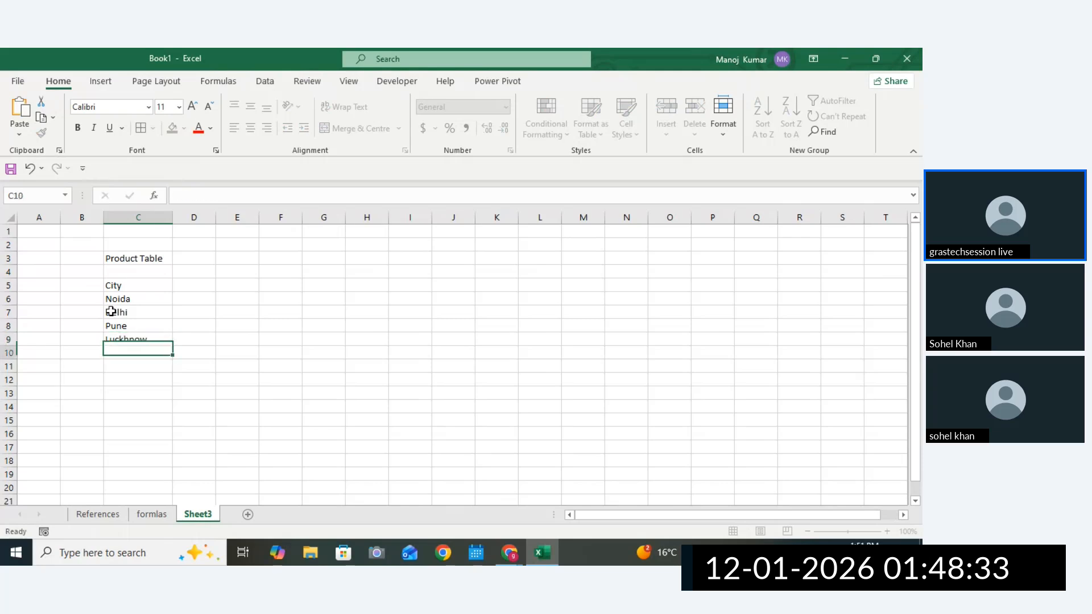
Complete the city list with Kanpur, Nagpur and Mubmai in cells C10:C12.
{"action": "type", "text": "Kanpu"}
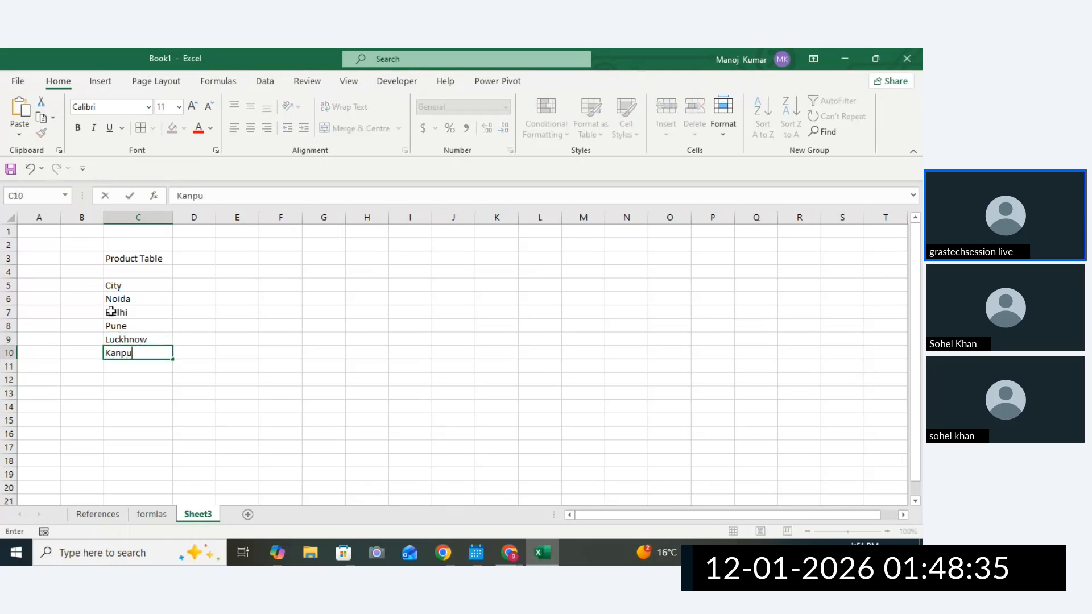
{"action": "type", "text": "r"}
{"action": "key", "text": "Return"}
{"action": "type", "text": "Nagpu"}
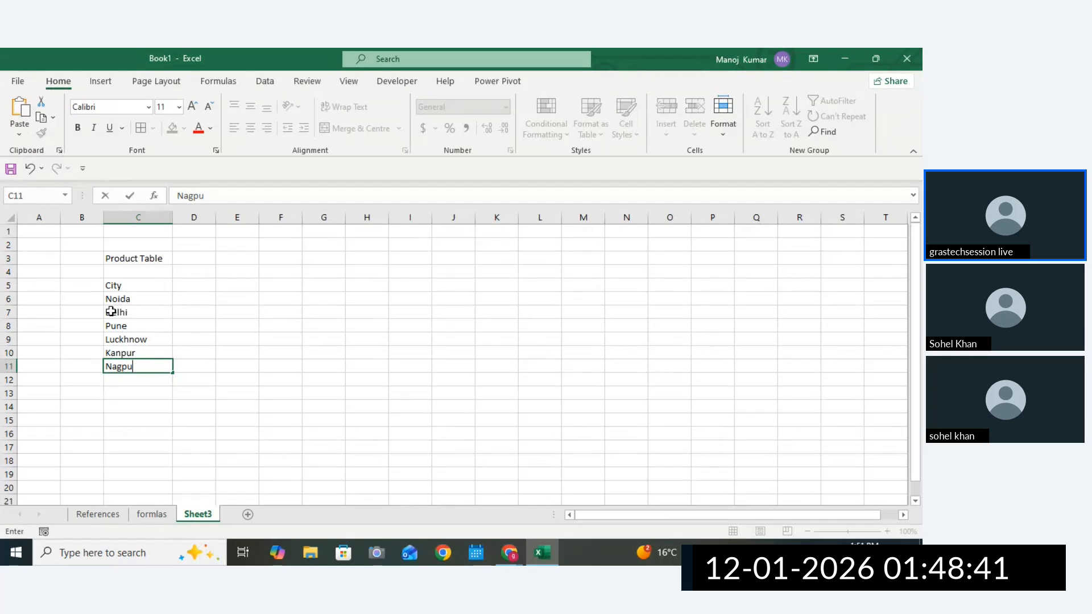
{"action": "key", "text": "Return"}
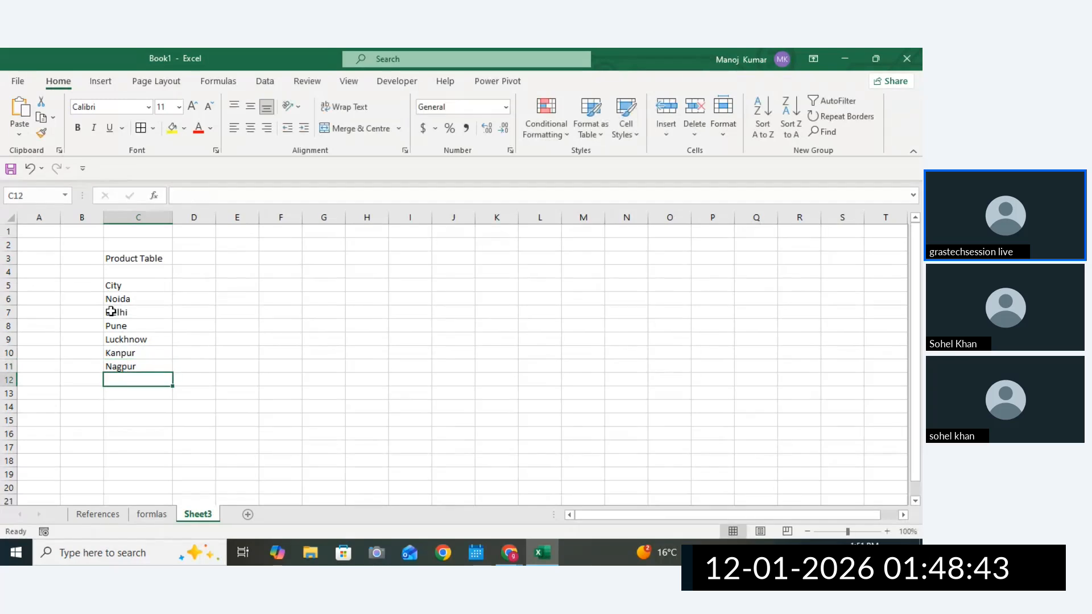
{"action": "type", "text": "M"}
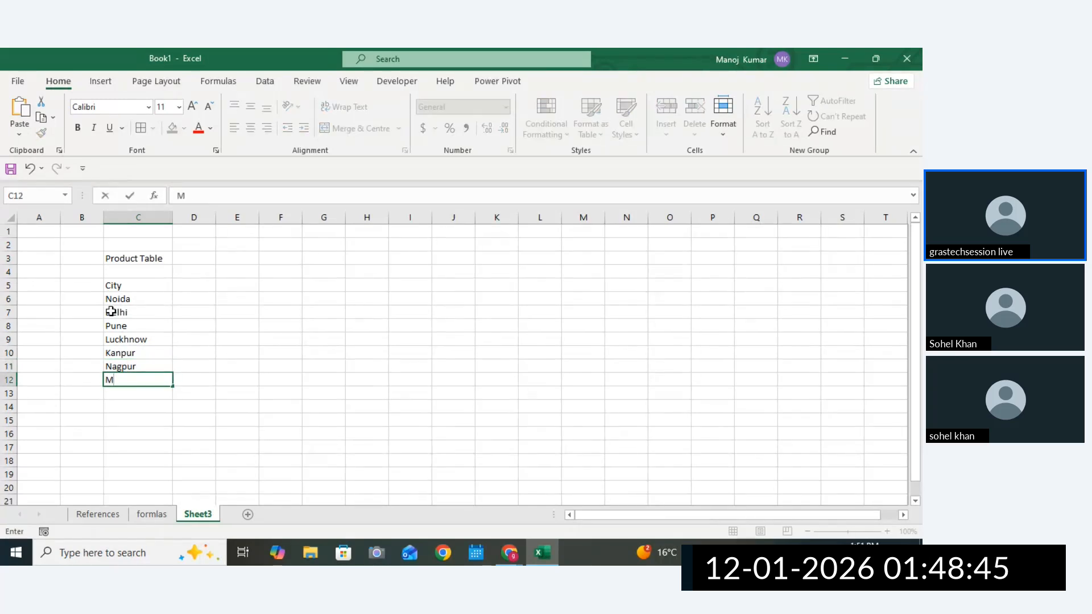
{"action": "type", "text": "ubmai"}
{"action": "left_click", "coordinate": [222, 309]}
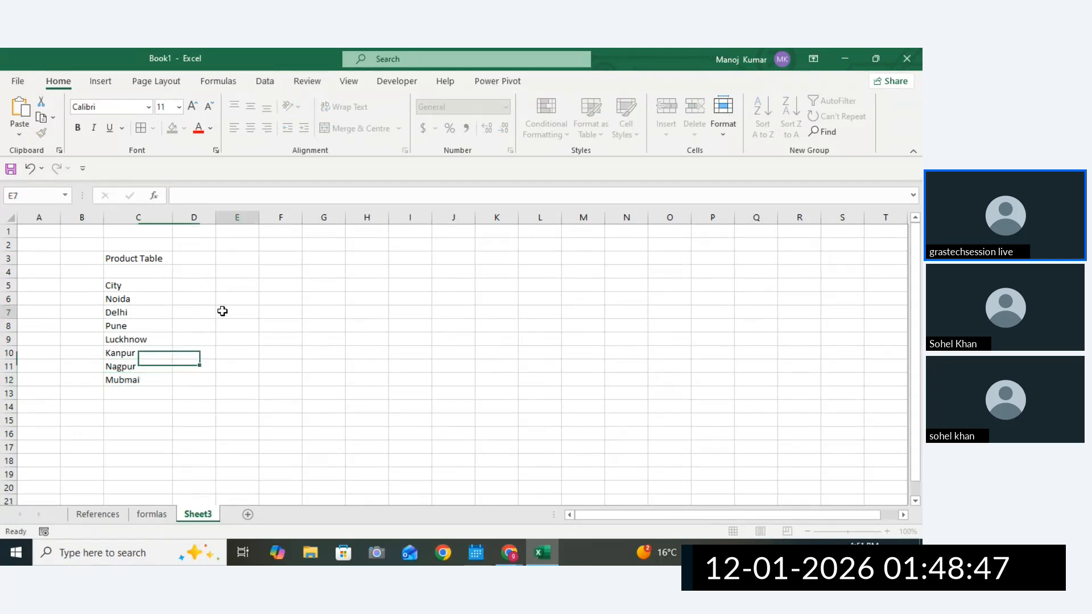
{"action": "left_click_drag", "start_coordinate": [137, 285], "coordinate": [136, 374]}
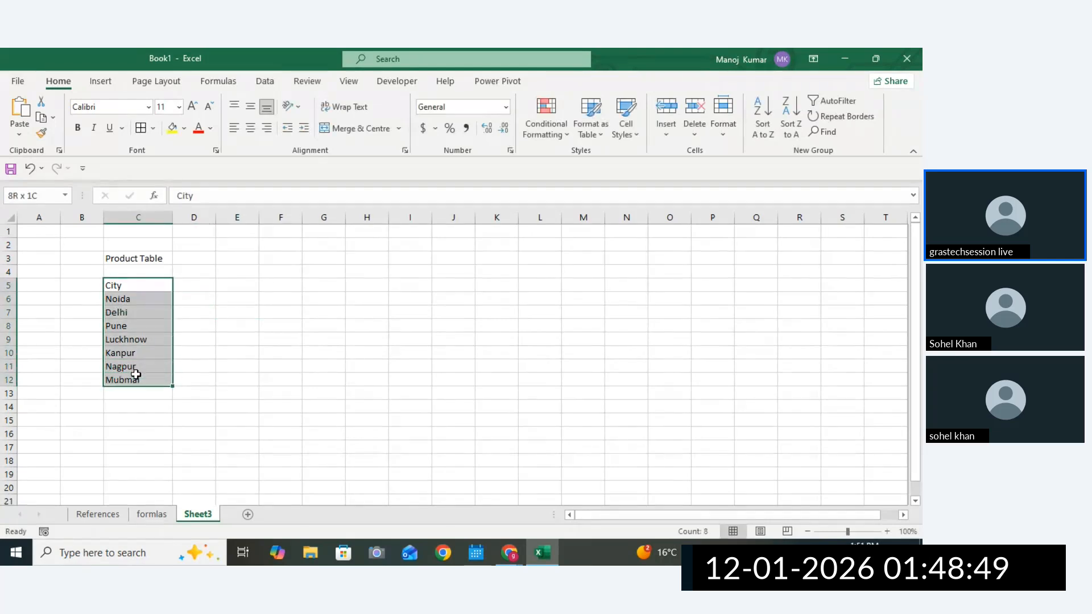
Add a Price column header in D5 beside City.
{"action": "left_click", "coordinate": [194, 283]}
{"action": "double_click", "coordinate": [194, 283]}
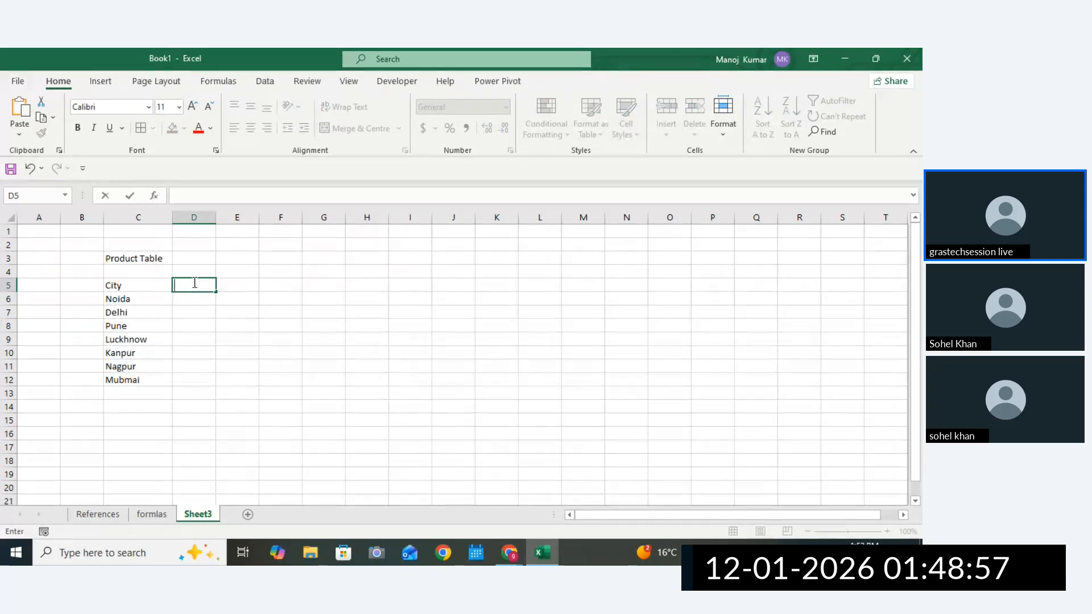
{"action": "type", "text": "Pri"}
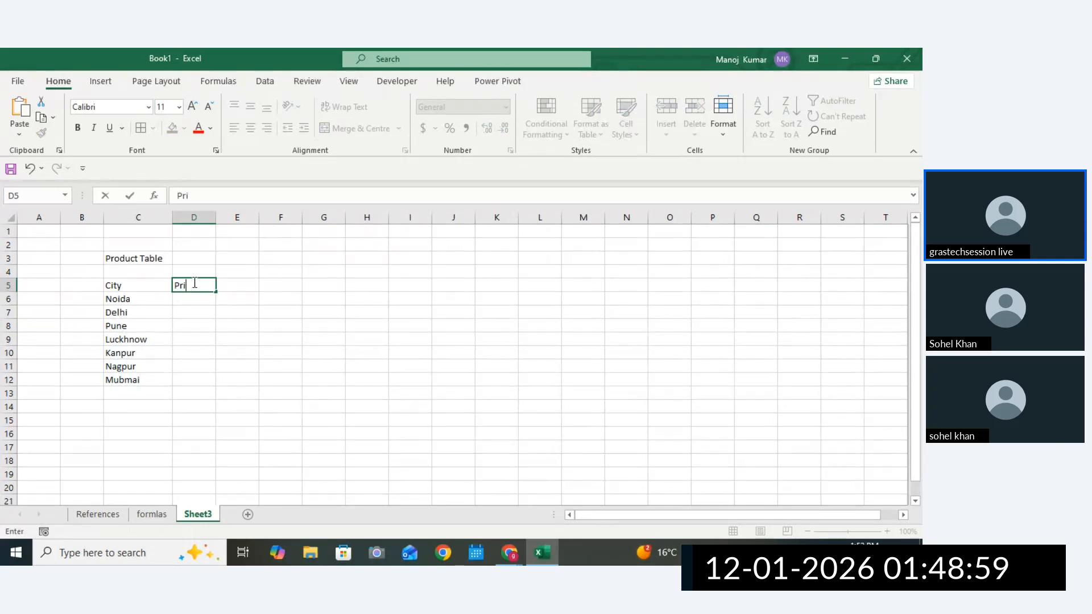
{"action": "type", "text": "ce"}
Enter the prices 100, 2300 and 456 for Noida, Delhi and Pune in D6:D8.
{"action": "left_click", "coordinate": [195, 297]}
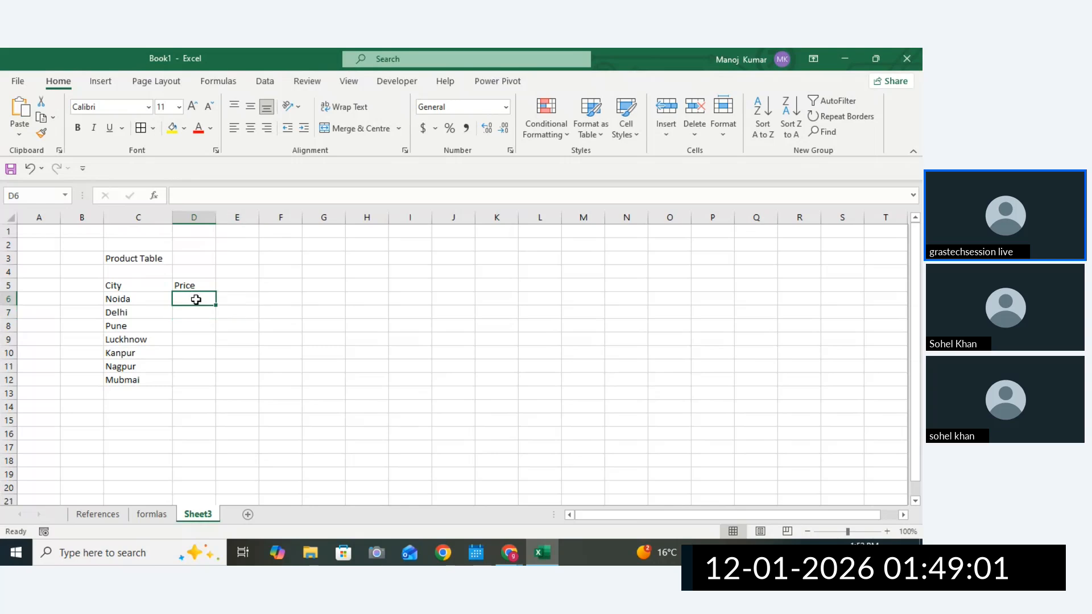
{"action": "type", "text": "100"}
{"action": "key", "text": "Return"}
{"action": "type", "text": "23"}
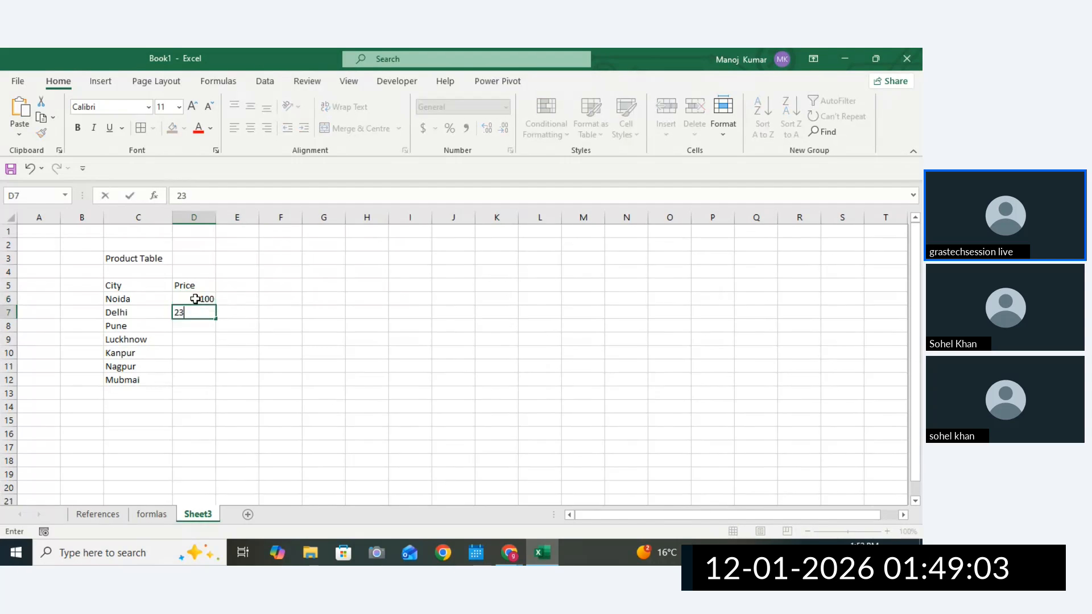
{"action": "type", "text": "00"}
{"action": "key", "text": "Return"}
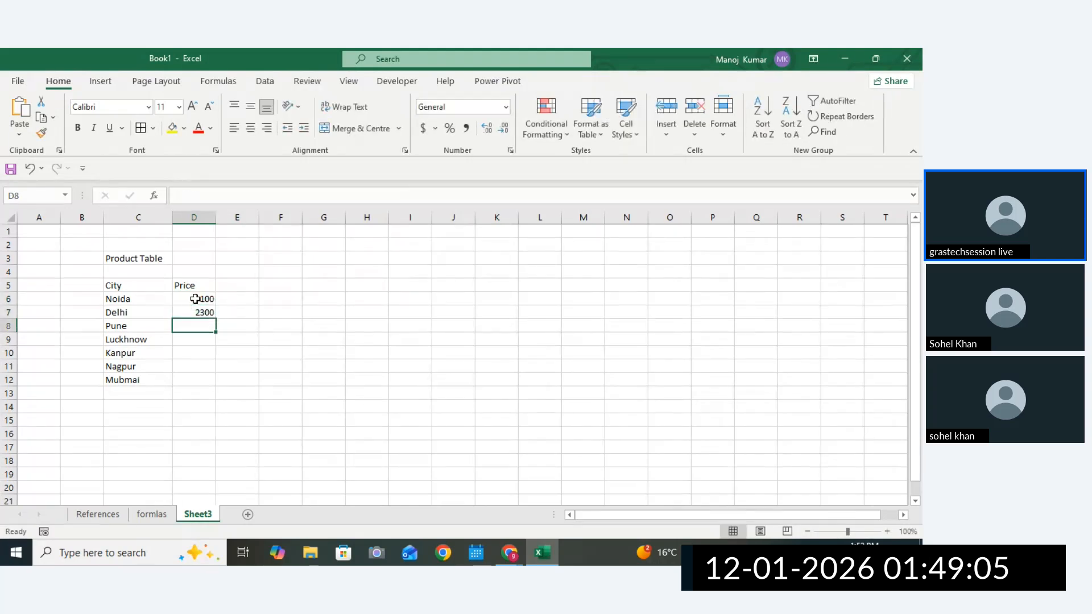
{"action": "type", "text": "456"}
{"action": "key", "text": "Return"}
Enter the remaining prices 789, 345, 678 and 234 in cells D9:D12.
{"action": "type", "text": "78"}
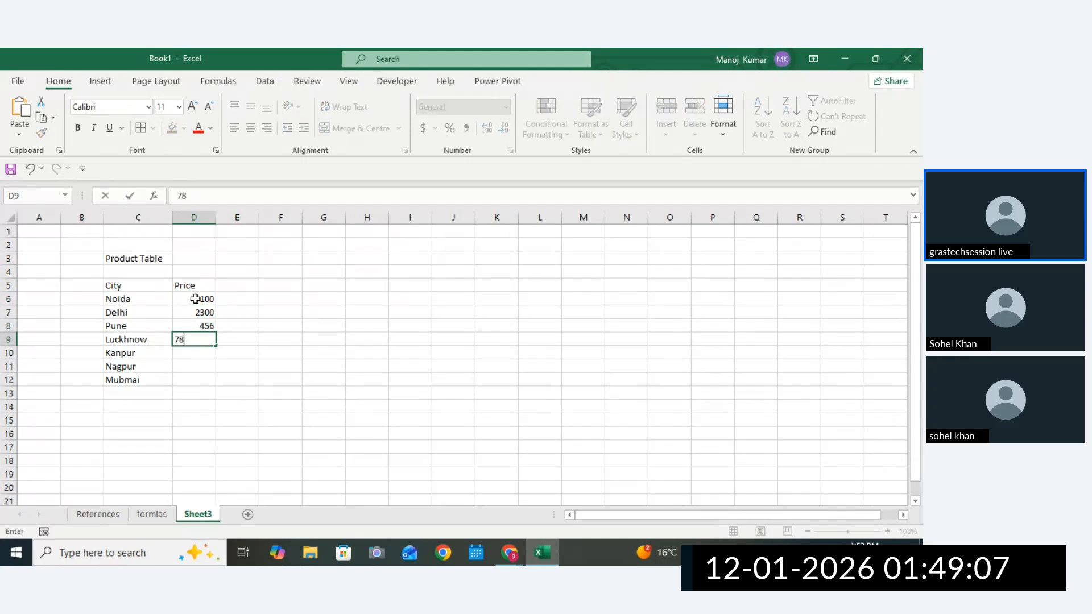
{"action": "type", "text": "9"}
{"action": "key", "text": "Return"}
{"action": "type", "text": "345"}
{"action": "key", "text": "Return"}
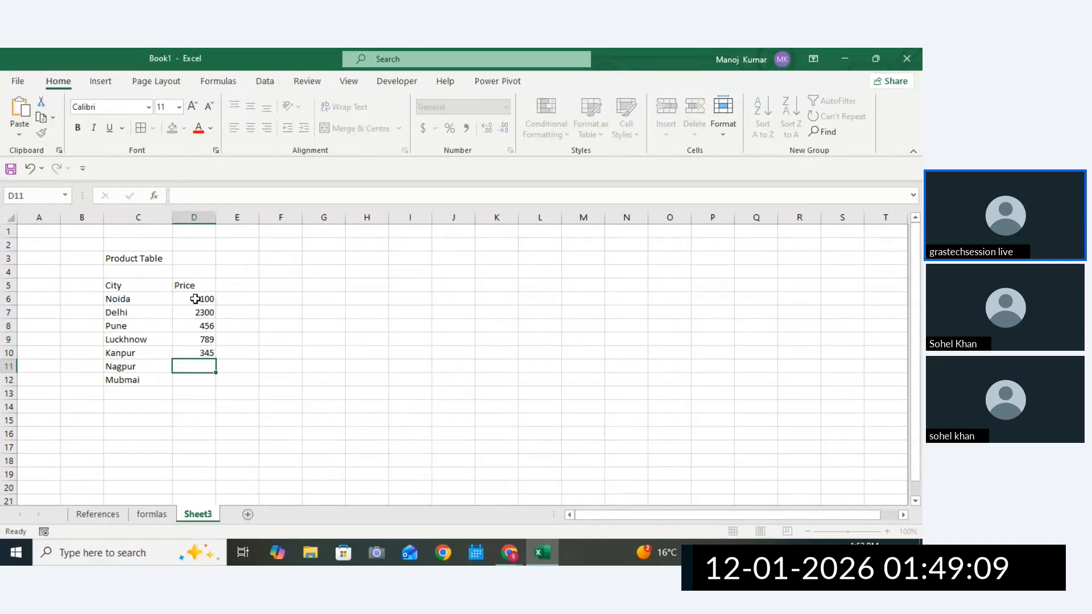
{"action": "type", "text": "678"}
{"action": "key", "text": "Return"}
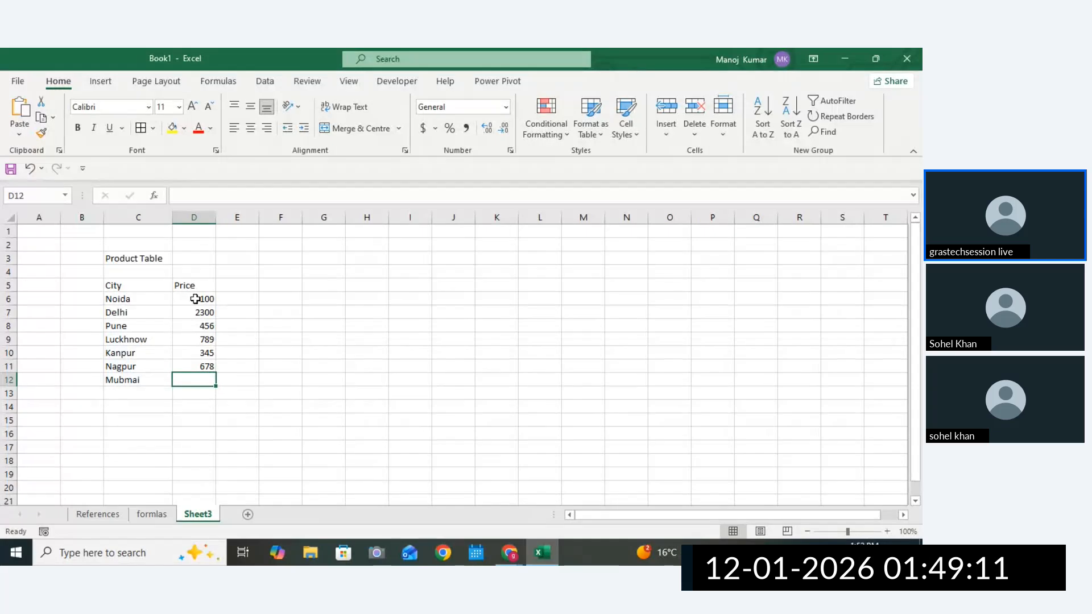
{"action": "type", "text": "234"}
{"action": "left_click", "coordinate": [278, 334]}
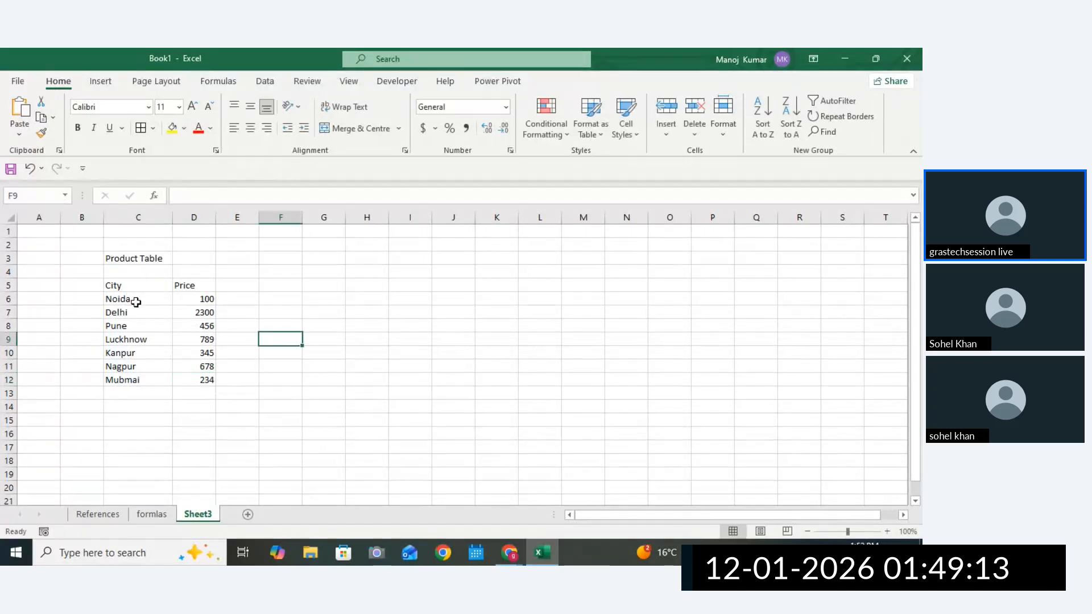
Apply borders to all cells of the City and Price table, C5:D12.
{"action": "left_click_drag", "start_coordinate": [120, 285], "coordinate": [190, 374]}
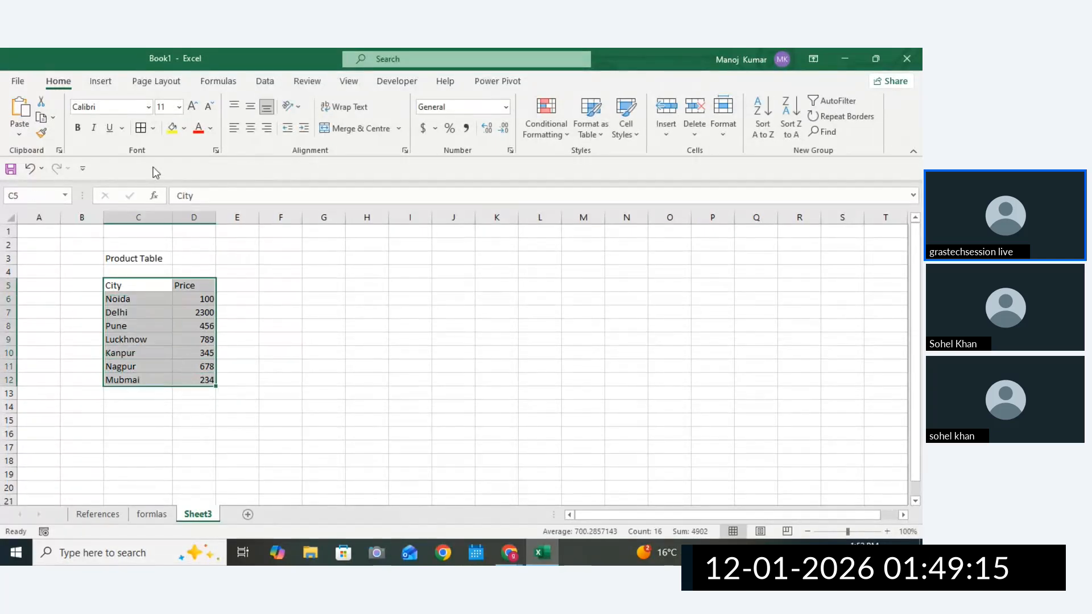
{"action": "left_click", "coordinate": [140, 128]}
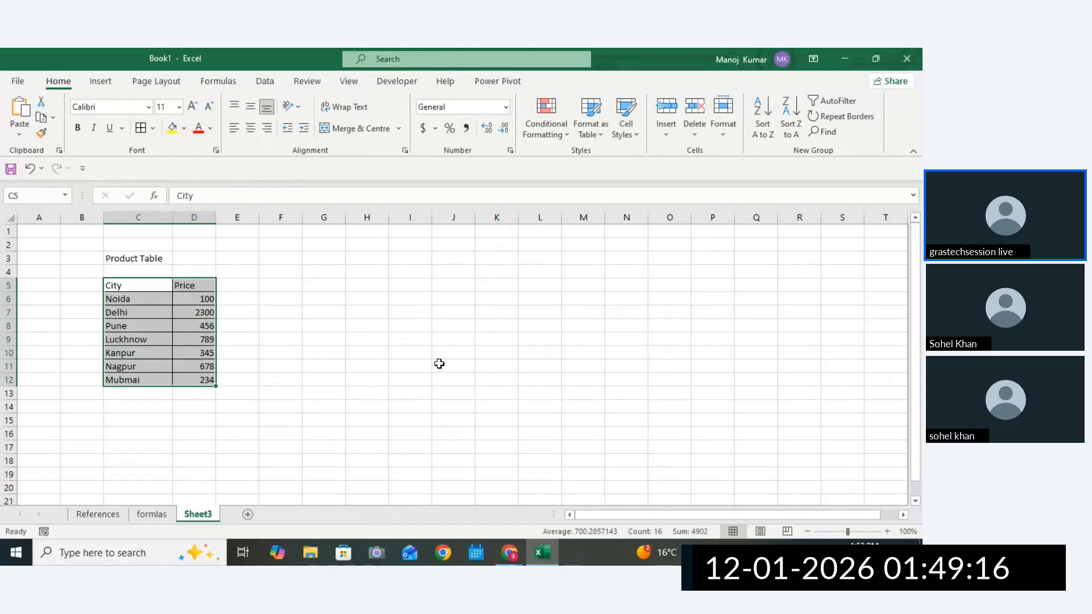
{"action": "left_click", "coordinate": [402, 275]}
Copy the Product Table title from C3 to I4 and widen column I to fit it.
{"action": "left_click", "coordinate": [115, 258]}
{"action": "key", "text": "ctrl+c"}
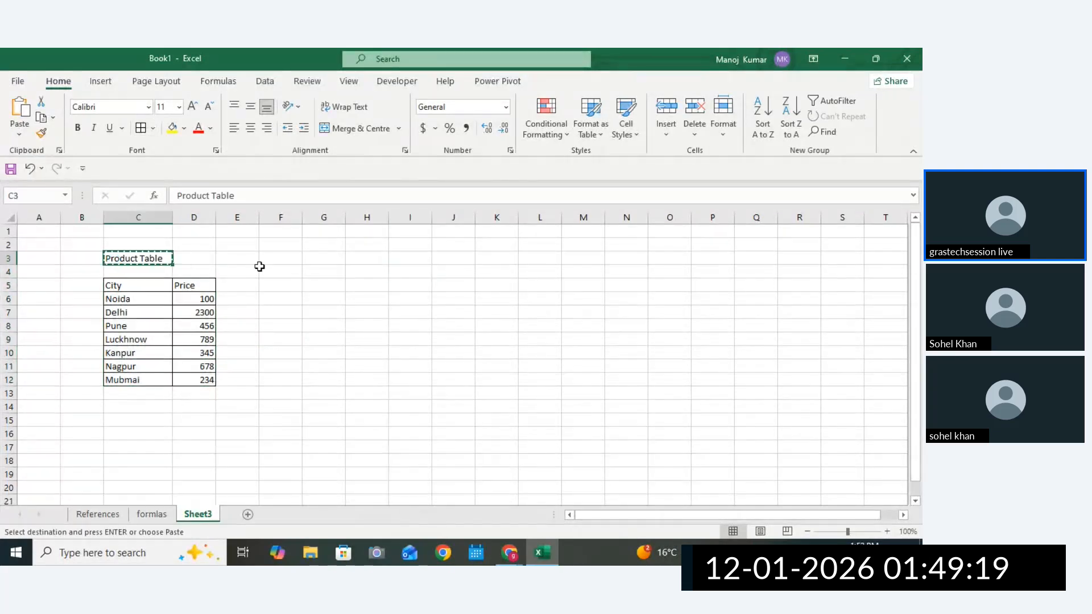
{"action": "left_click", "coordinate": [402, 269]}
{"action": "key", "text": "ctrl+v"}
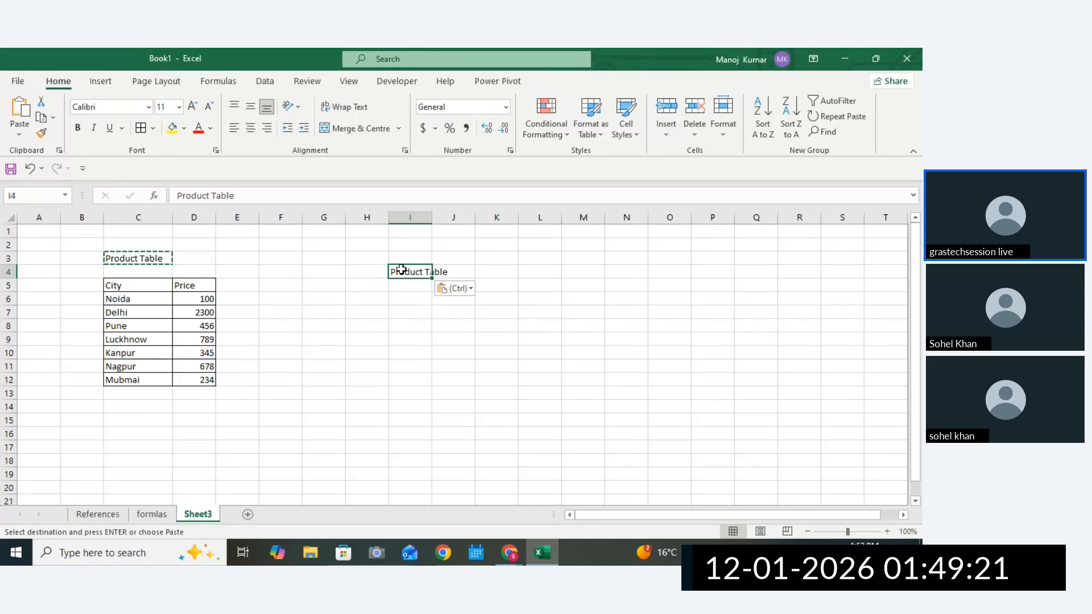
{"action": "left_click_drag", "start_coordinate": [432, 217], "coordinate": [466, 228]}
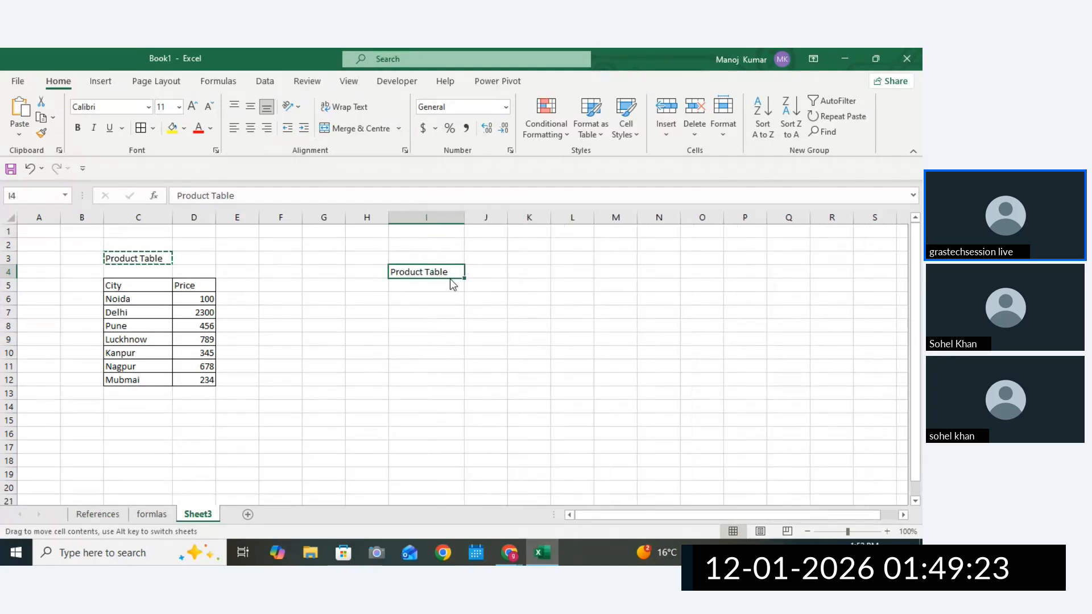
Enter a Product header in I5 under the copied title, correcting its misspelling and capitalization.
{"action": "left_click", "coordinate": [434, 284]}
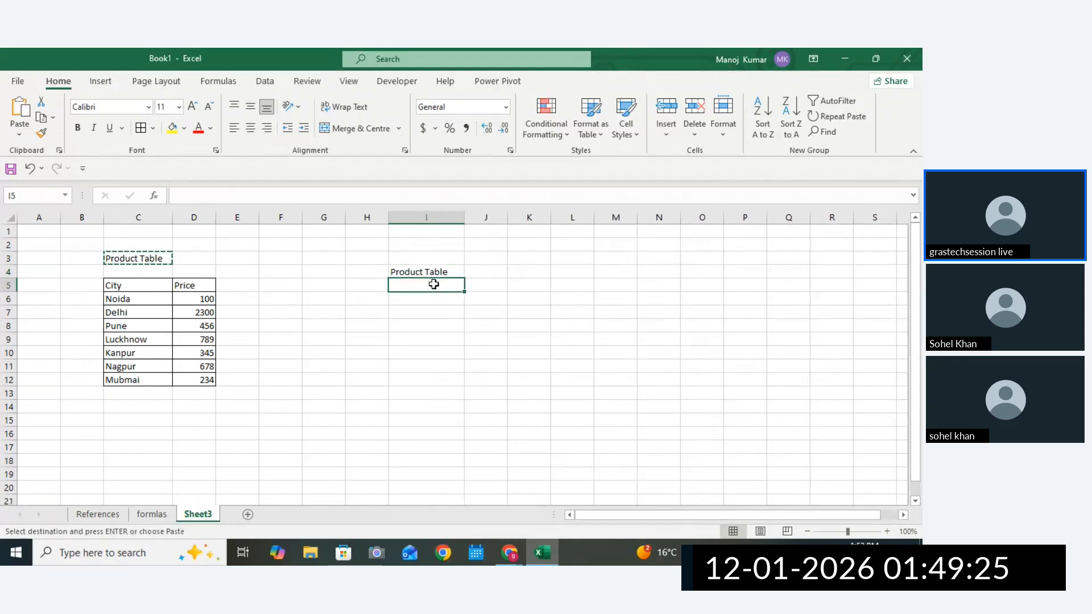
{"action": "type", "text": "prod"}
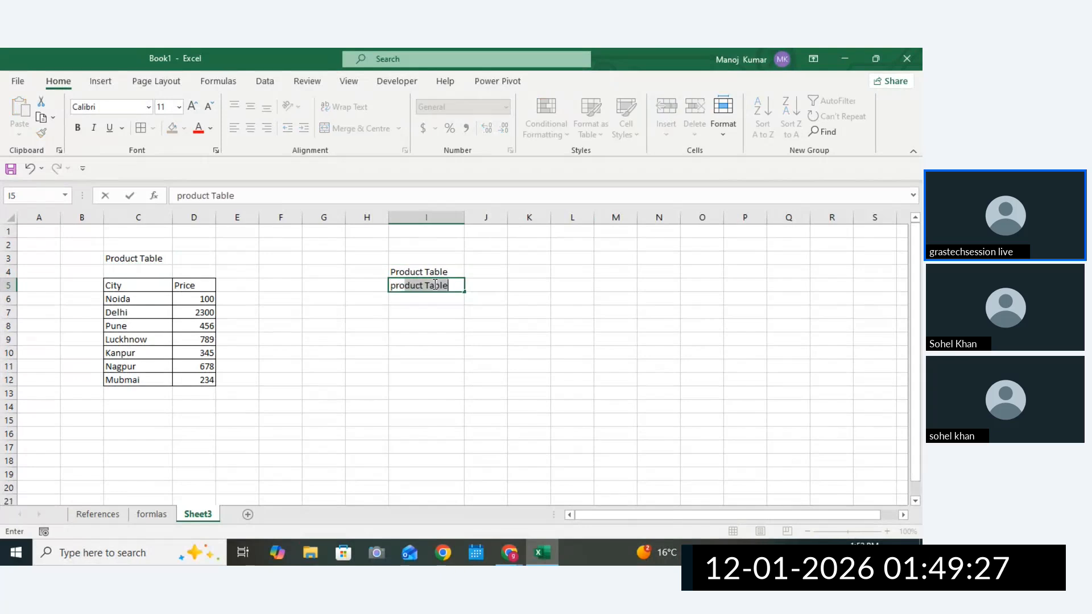
{"action": "type", "text": "unct"}
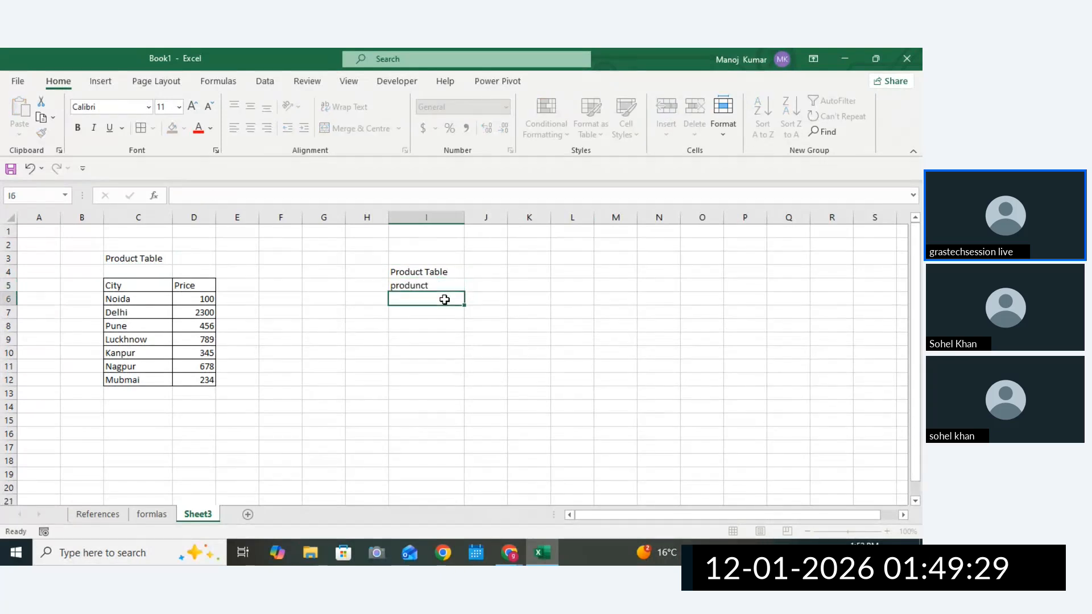
{"action": "left_click", "coordinate": [434, 285]}
{"action": "key", "text": "BackSpace"}
{"action": "key", "text": "BackSpace"}
{"action": "key", "text": "BackSpace"}
{"action": "key", "text": "BackSpace"}
{"action": "key", "text": "BackSpace"}
{"action": "key", "text": "BackSpace"}
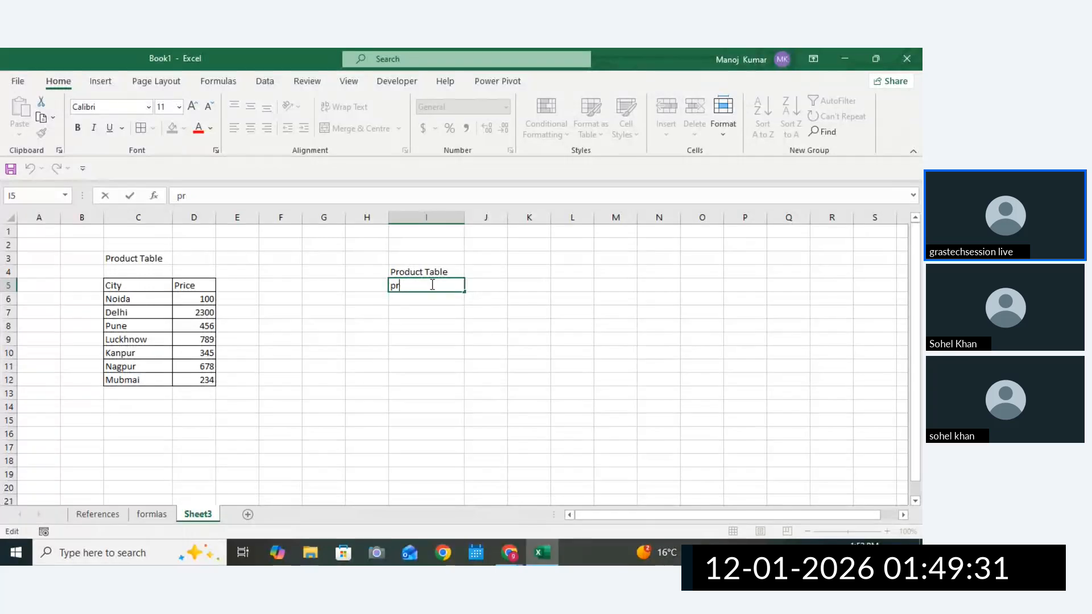
{"action": "type", "text": "P"}
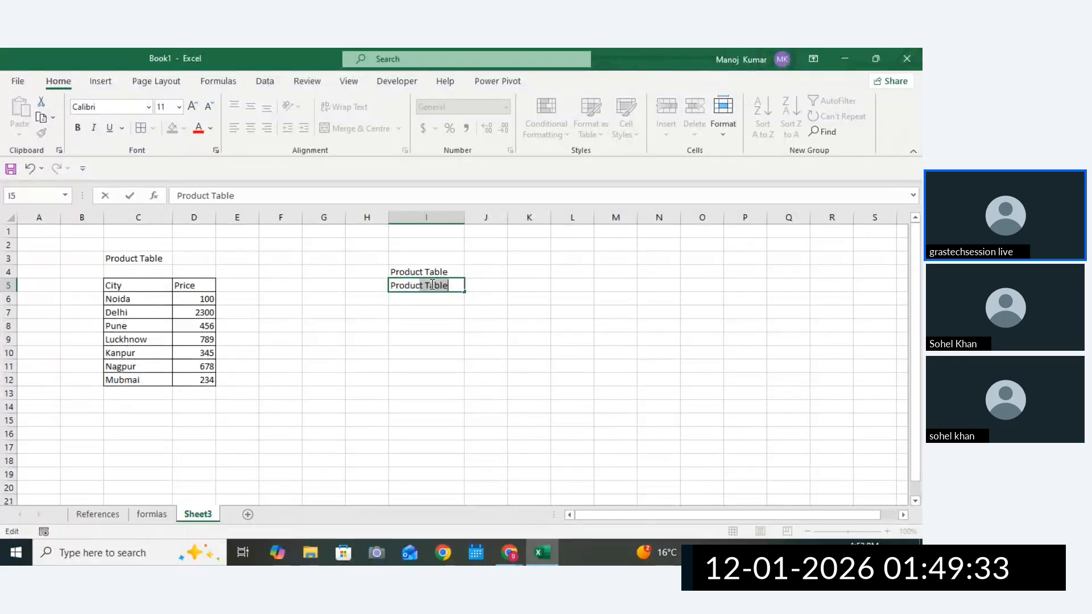
{"action": "type", "text": "roduct"}
{"action": "key", "text": "Return"}
Change the header in I5 to Product NAME by replacing its second word.
{"action": "double_click", "coordinate": [454, 289]}
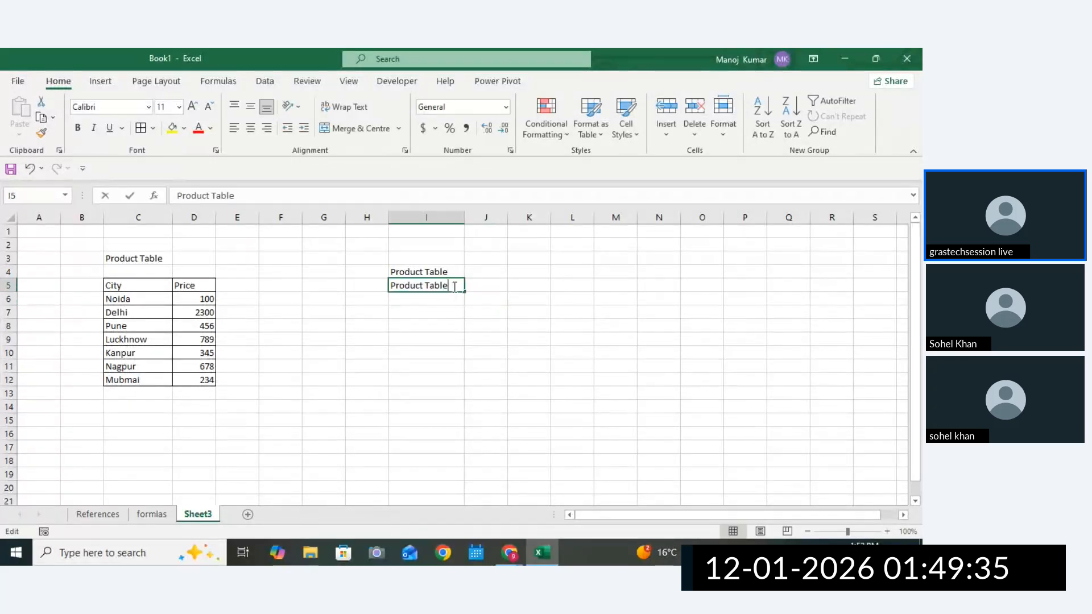
{"action": "key", "text": "BackSpace"}
{"action": "key", "text": "BackSpace"}
{"action": "key", "text": "BackSpace"}
{"action": "key", "text": "BackSpace"}
{"action": "key", "text": "BackSpace"}
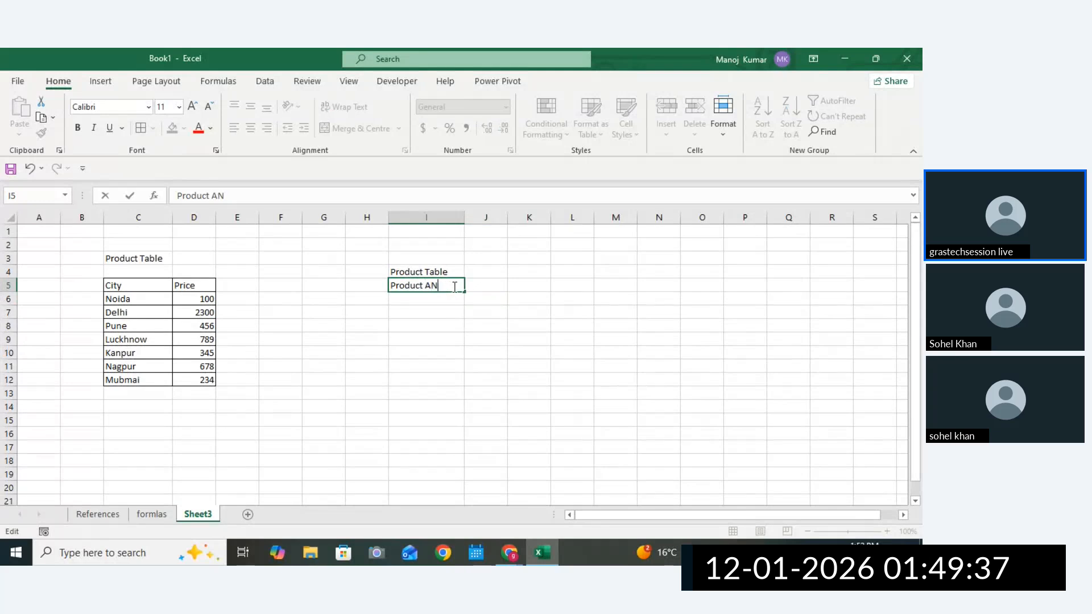
{"action": "type", "text": "AN"}
{"action": "key", "text": "BackSpace"}
{"action": "key", "text": "BackSpace"}
{"action": "type", "text": "N"}
{"action": "key", "text": "Return"}
Enter PRO1 as the first product in I6 under the Product NAME header.
{"action": "type", "text": "P"}
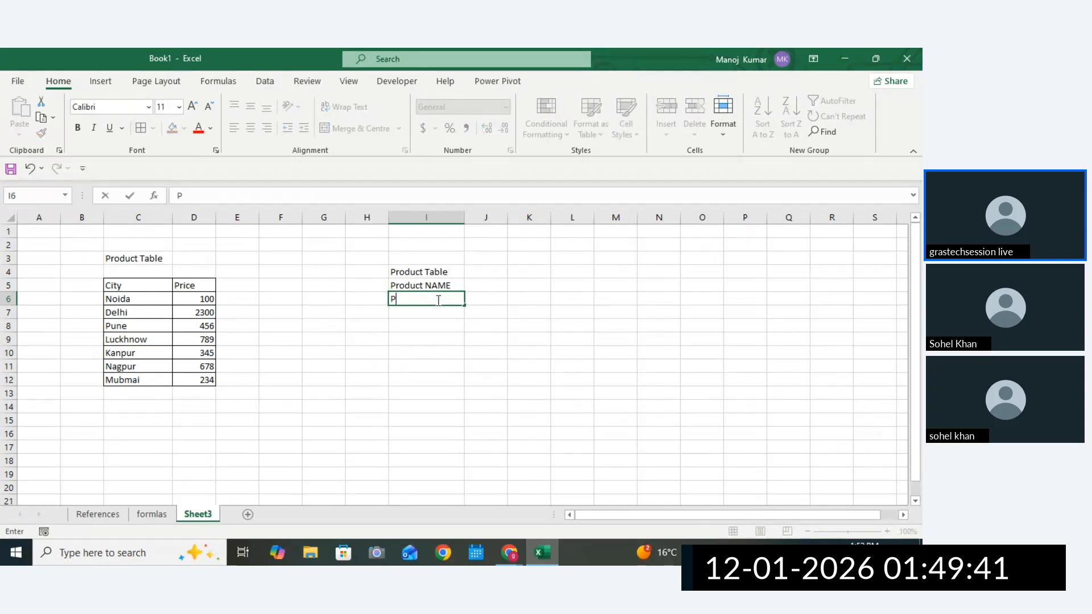
{"action": "type", "text": "RO1"}
{"action": "key", "text": "Return"}
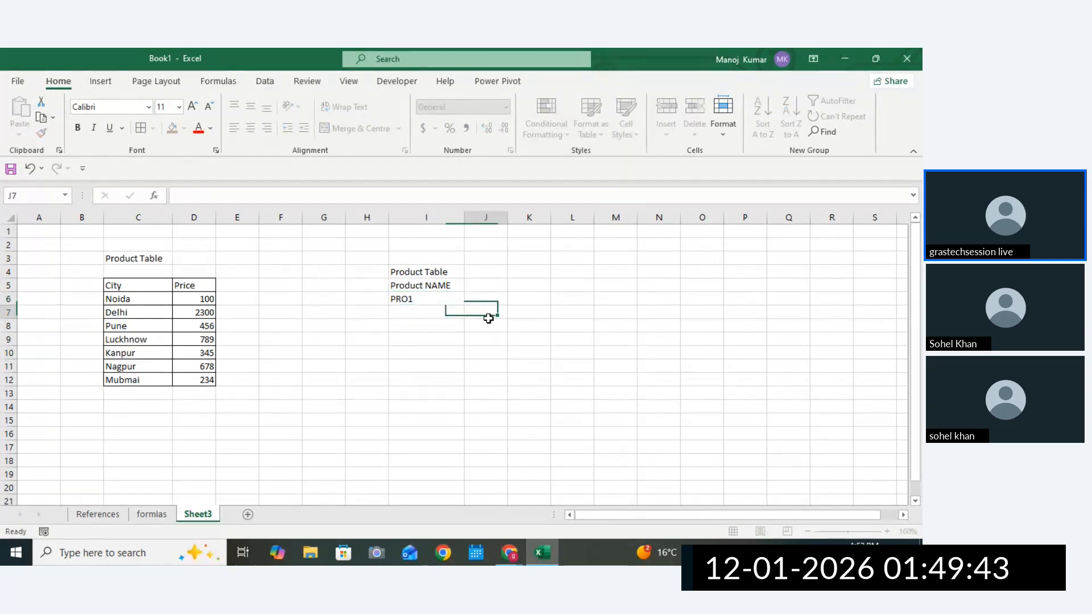
Fill the product series from I6 down to PRO6 in I11 and add all borders to I6:I11.
{"action": "left_click", "coordinate": [442, 302]}
{"action": "left_click_drag", "start_coordinate": [464, 305], "coordinate": [455, 367]}
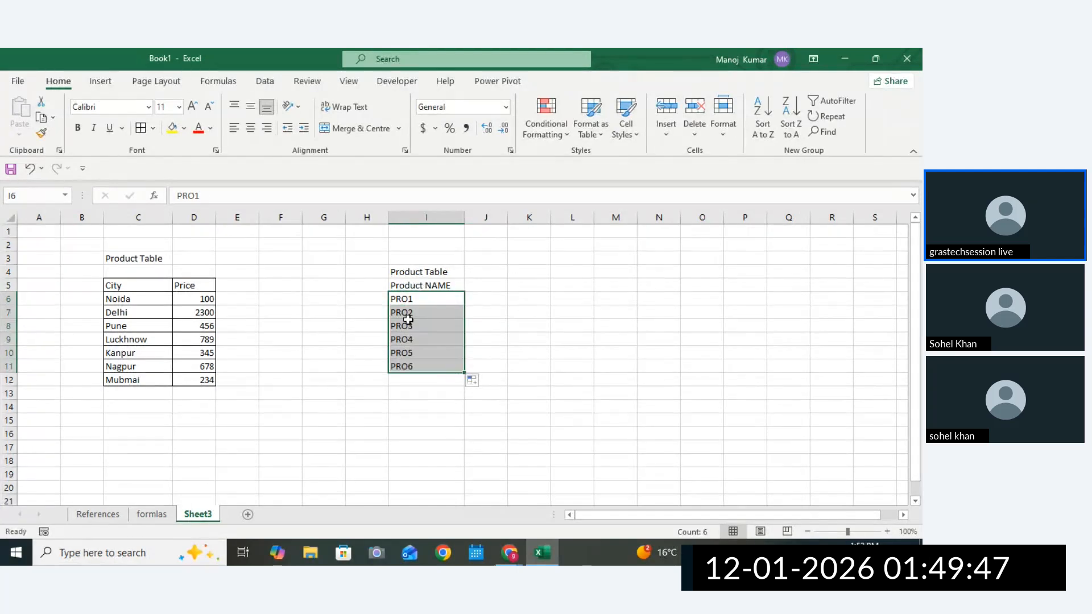
{"action": "left_click_drag", "start_coordinate": [409, 302], "coordinate": [408, 362]}
{"action": "left_click", "coordinate": [142, 130]}
{"action": "left_click", "coordinate": [487, 339]}
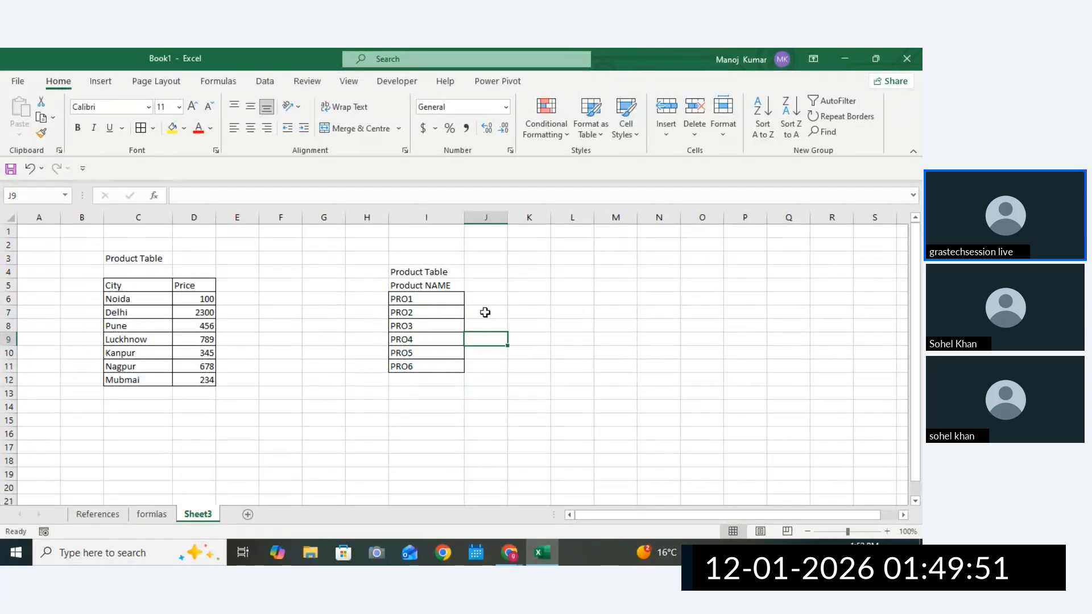
Extend the bordered product series down to PRO12 in I17.
{"action": "left_click_drag", "start_coordinate": [485, 297], "coordinate": [486, 312]}
{"action": "left_click_drag", "start_coordinate": [103, 285], "coordinate": [146, 297]}
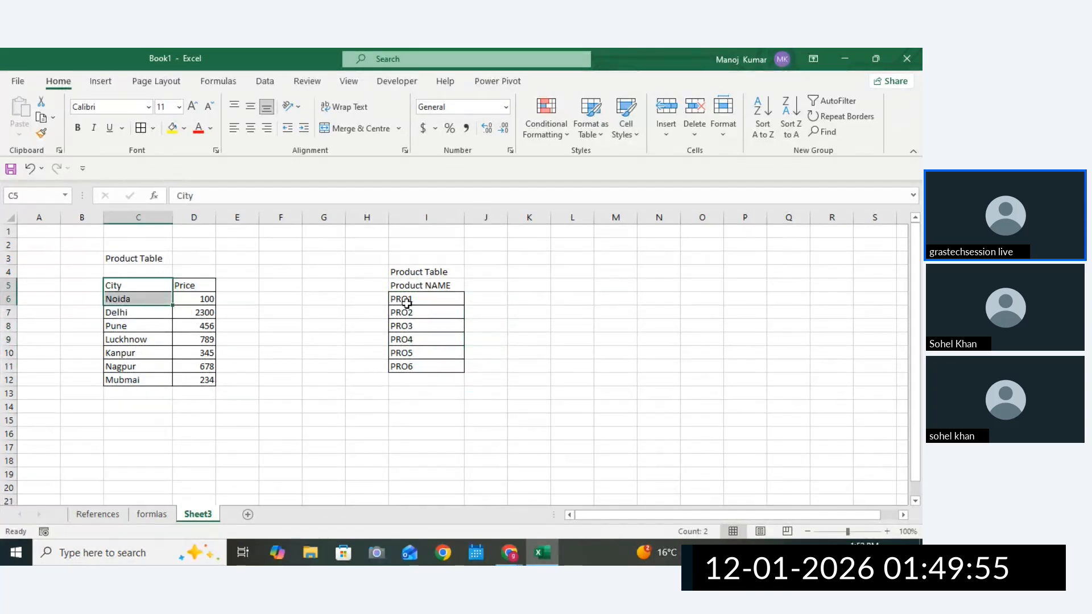
{"action": "left_click_drag", "start_coordinate": [407, 300], "coordinate": [464, 453]}
{"action": "left_click", "coordinate": [529, 407]}
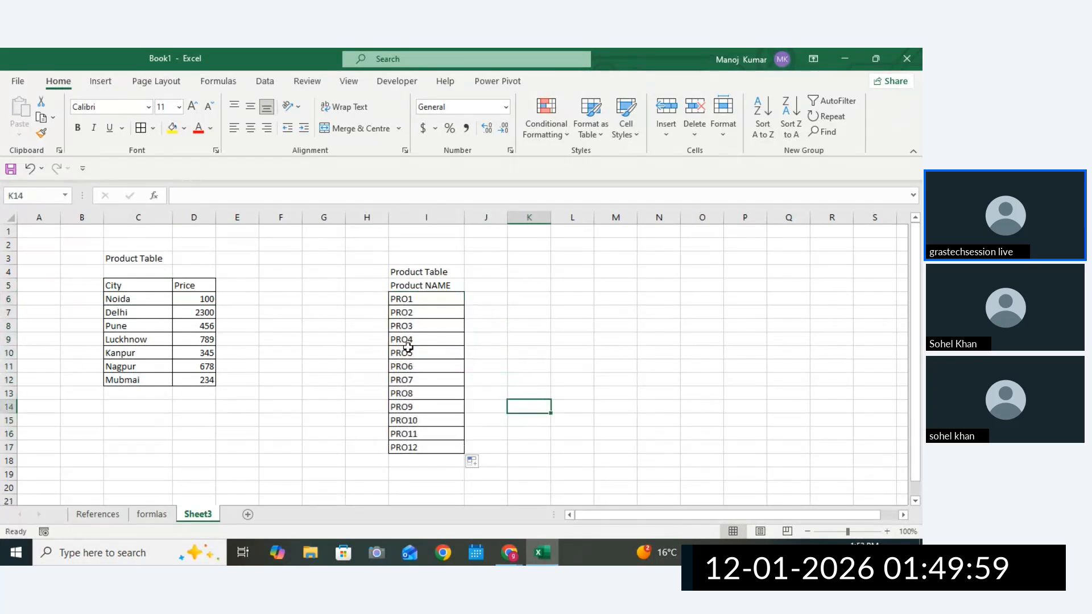
Copy Noida from the city table to J6 and fill it down to J8, beside PRO1 to PRO3.
{"action": "left_click", "coordinate": [142, 298]}
{"action": "key", "text": "ctrl+c"}
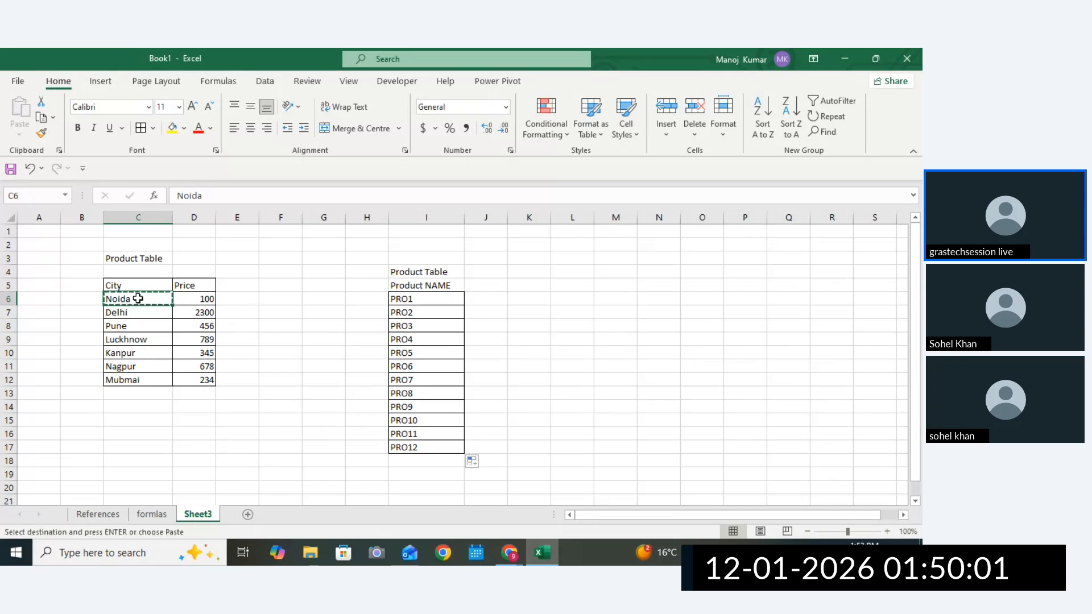
{"action": "left_click", "coordinate": [483, 298]}
{"action": "key", "text": "ctrl+v"}
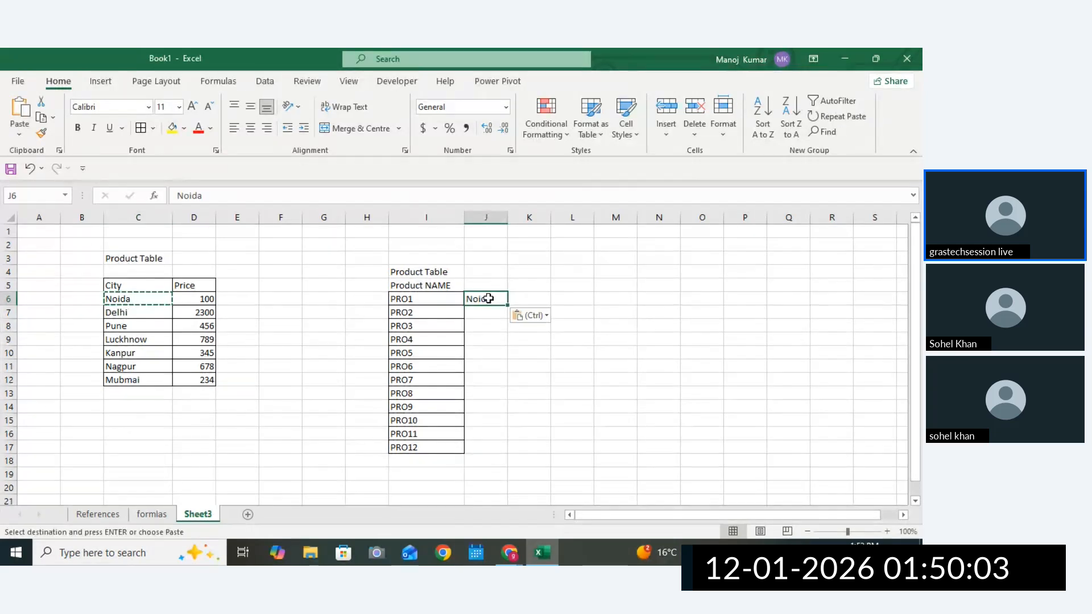
{"action": "left_click_drag", "start_coordinate": [508, 305], "coordinate": [500, 335]}
Copy Delhi from the city table to J9 and repeat it down to J12 for PRO4 to PRO7.
{"action": "left_click", "coordinate": [131, 314]}
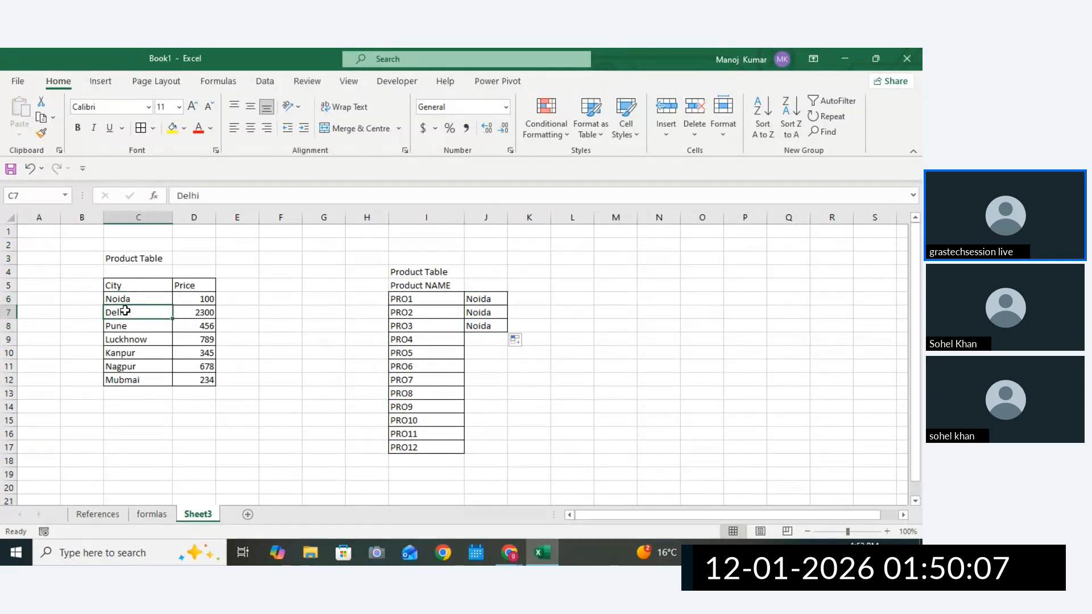
{"action": "key", "text": "ctrl+c"}
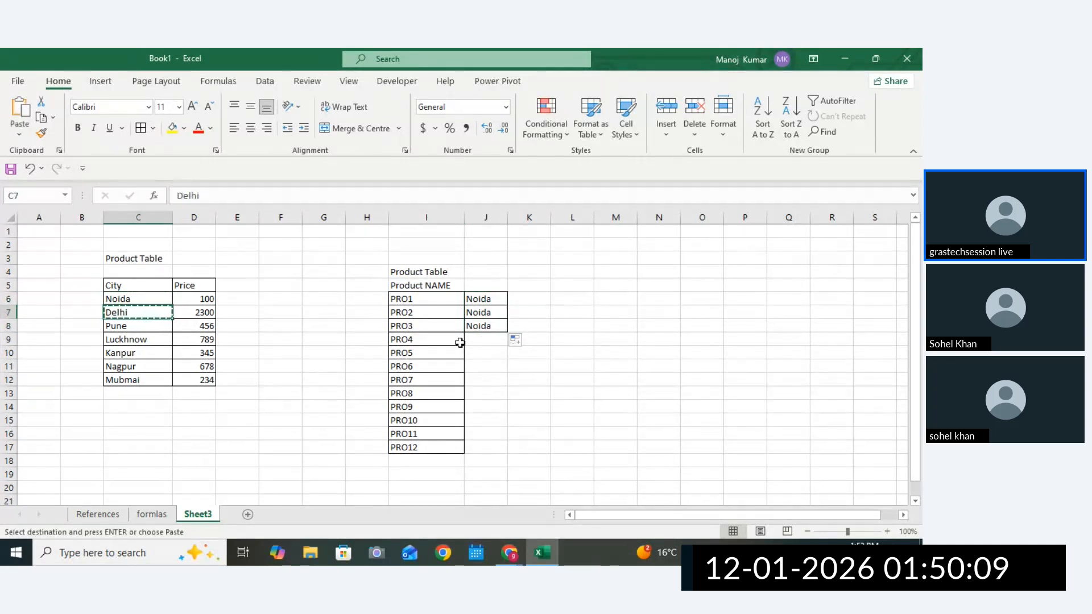
{"action": "left_click", "coordinate": [483, 342]}
{"action": "key", "text": "ctrl+v"}
{"action": "left_click_drag", "start_coordinate": [508, 346], "coordinate": [503, 382]}
Copy Luckhnow from the city table to J13 and repeat it down to J15.
{"action": "left_click", "coordinate": [146, 342]}
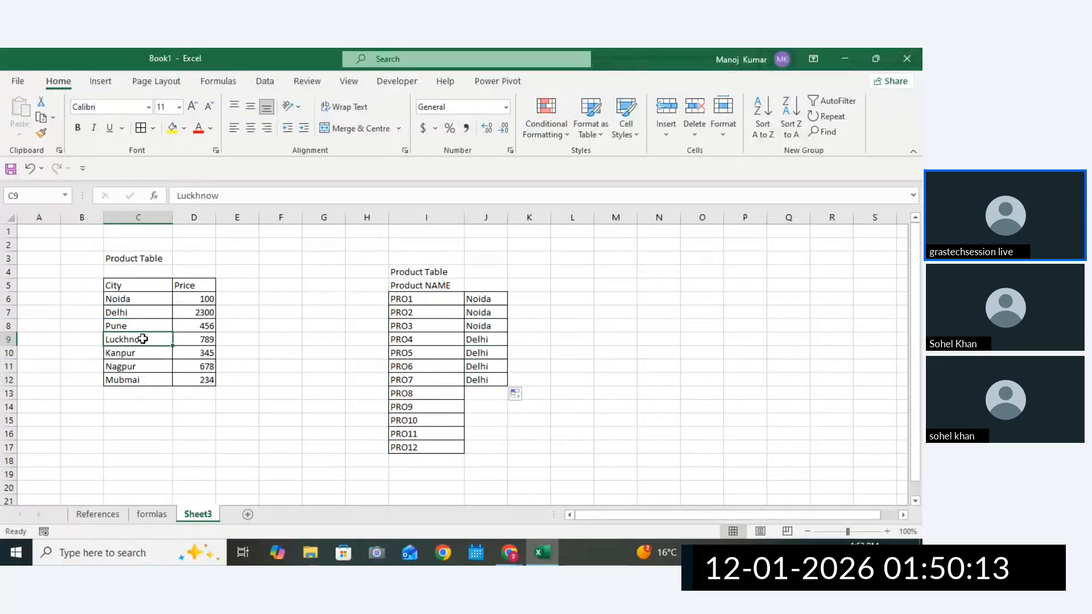
{"action": "key", "text": "ctrl+c"}
{"action": "left_click", "coordinate": [476, 392]}
{"action": "key", "text": "ctrl+v"}
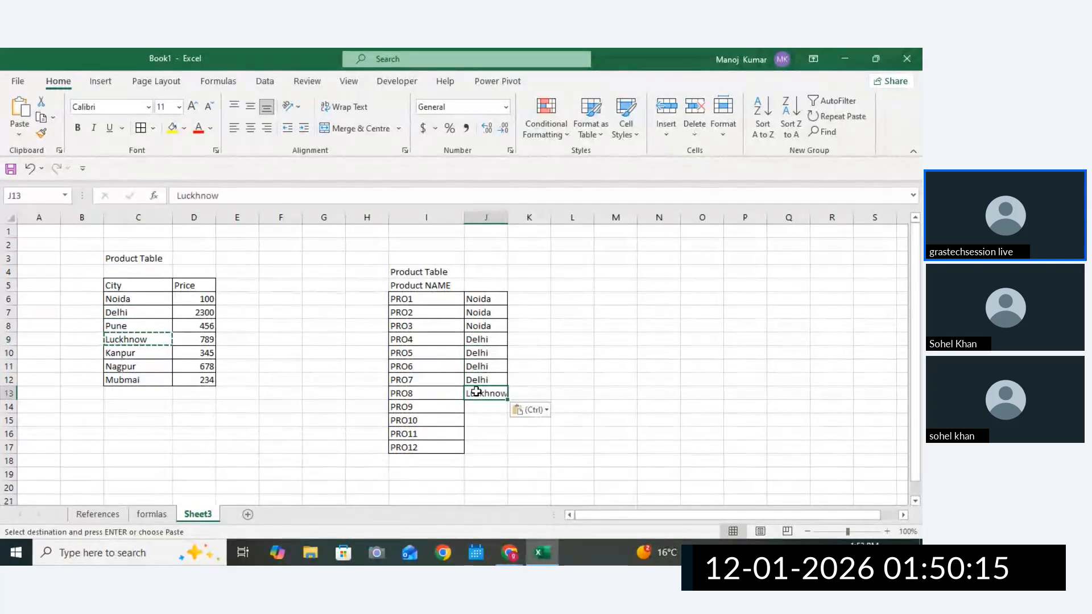
{"action": "left_click_drag", "start_coordinate": [507, 400], "coordinate": [508, 426]}
Copy Mubmai from the city table to J16 and repeat it in J17.
{"action": "left_click", "coordinate": [134, 381]}
{"action": "key", "text": "ctrl+c"}
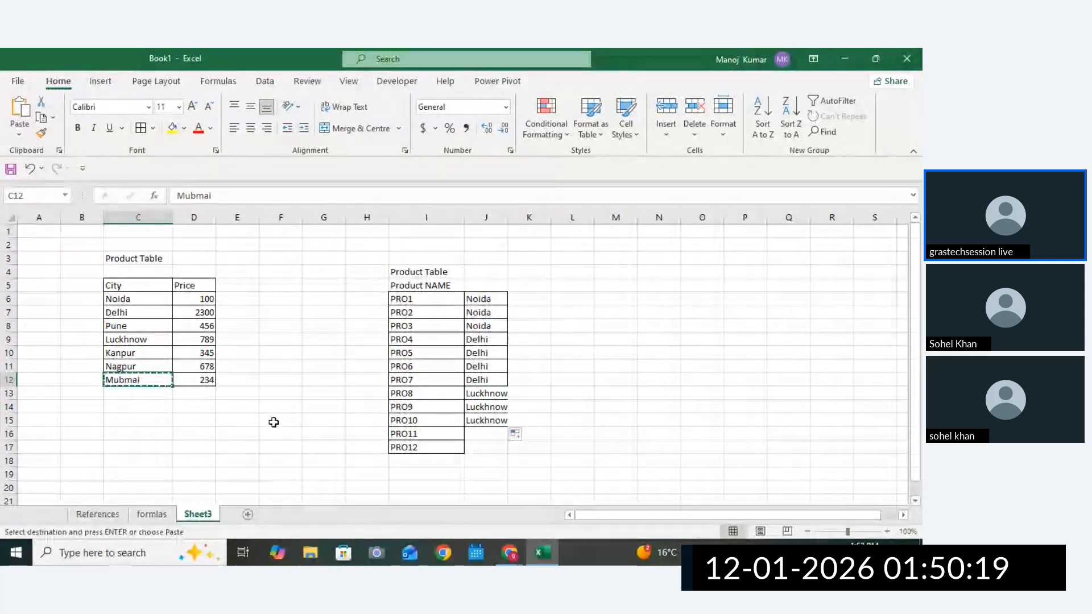
{"action": "left_click", "coordinate": [472, 437]}
{"action": "key", "text": "ctrl+v"}
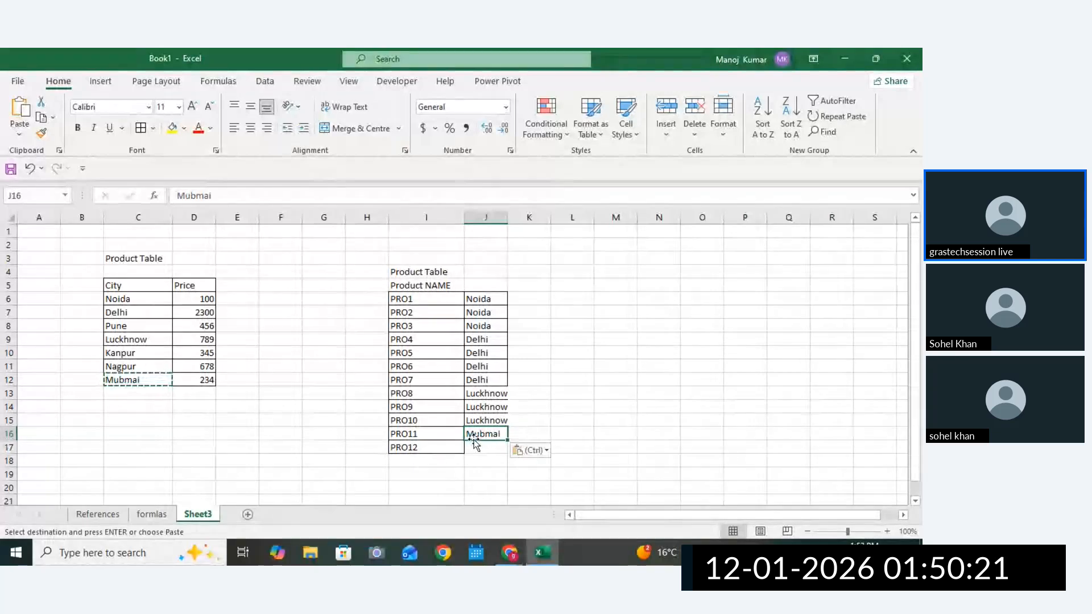
{"action": "left_click_drag", "start_coordinate": [509, 442], "coordinate": [510, 450]}
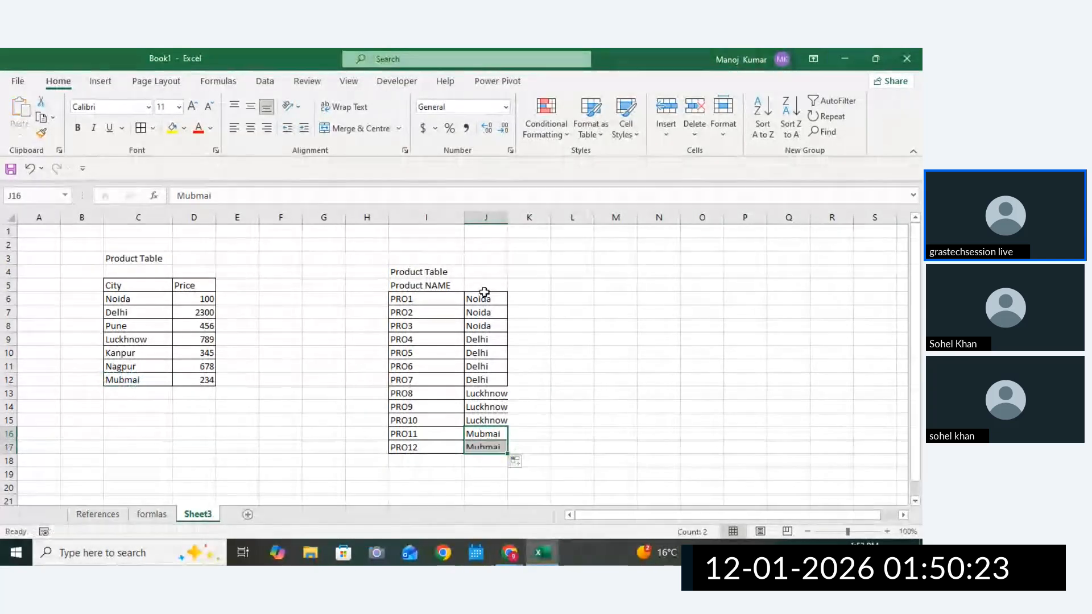
Enter the headers CITY in J5 and UNIT in K5 of the second table.
{"action": "left_click", "coordinate": [497, 290]}
{"action": "type", "text": "Cl"}
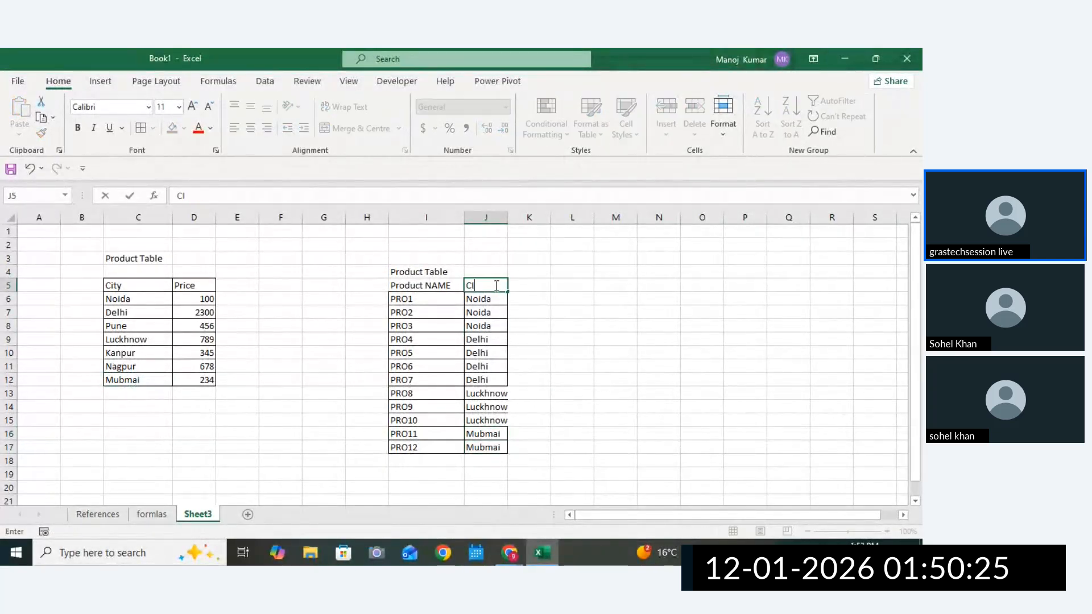
{"action": "left_click", "coordinate": [531, 284]}
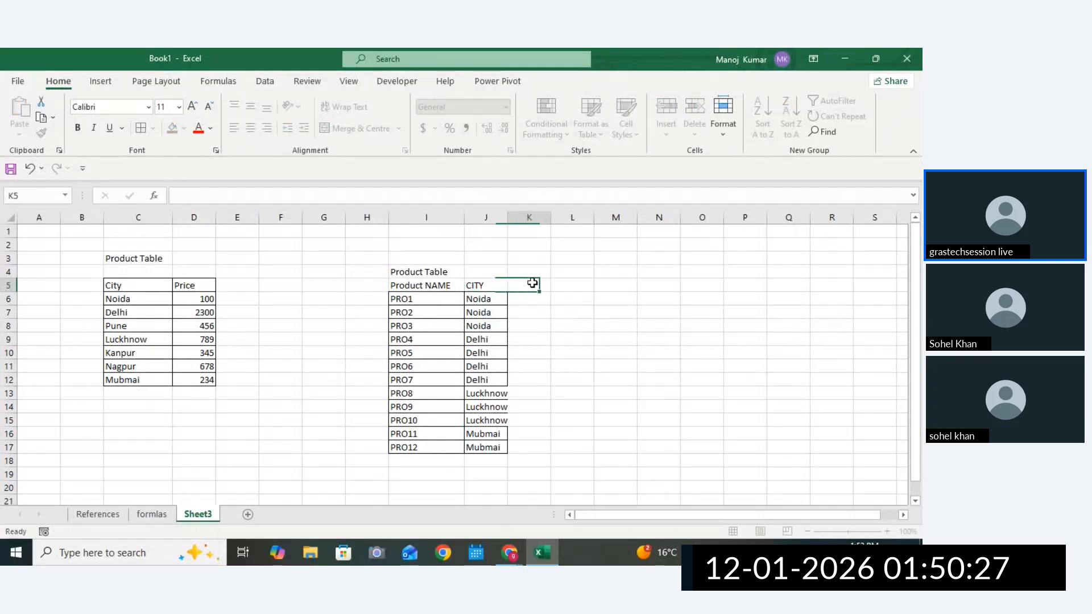
{"action": "type", "text": "UNIT"}
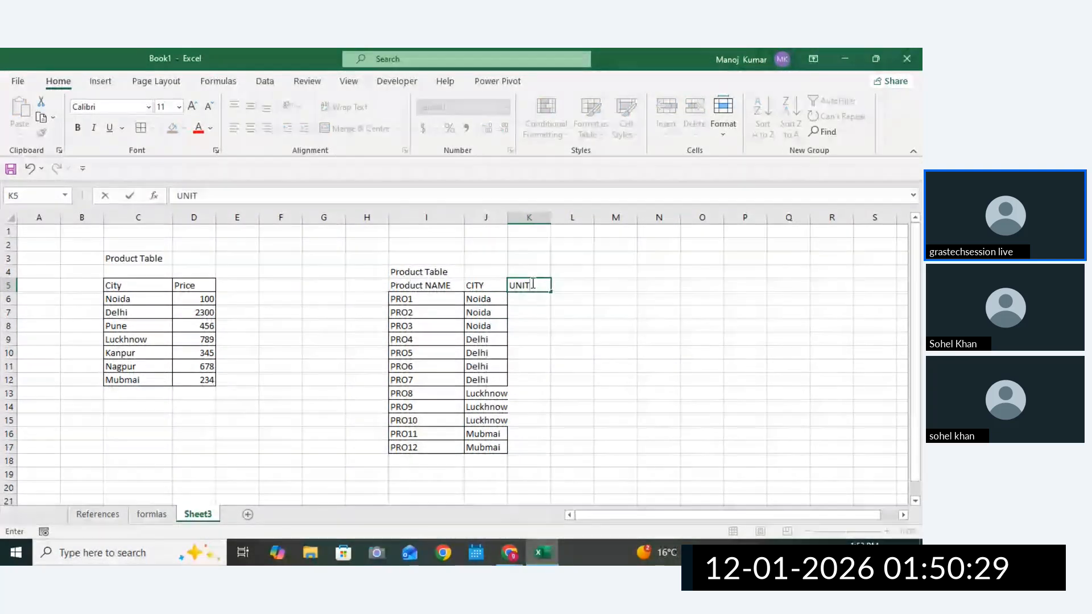
Enter 10 in K6 and 12 in K7 under UNIT and continue the series down to K17.
{"action": "left_click", "coordinate": [530, 297]}
{"action": "type", "text": "10"}
{"action": "key", "text": "Return"}
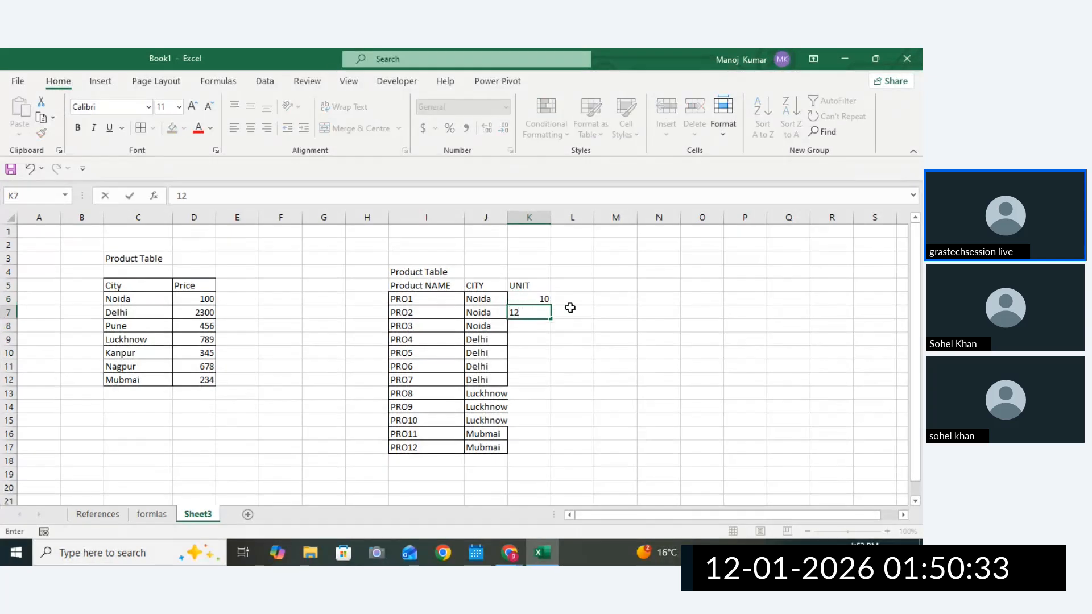
{"action": "type", "text": "12"}
{"action": "left_click", "coordinate": [571, 308]}
{"action": "left_click_drag", "start_coordinate": [529, 299], "coordinate": [541, 449]}
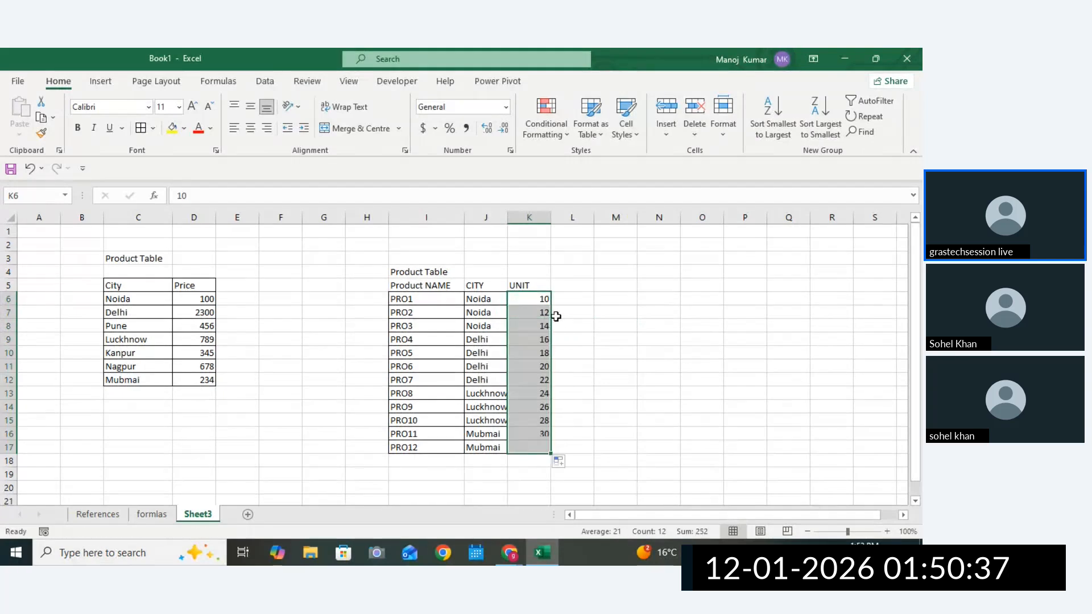
Enter the header TOTAL in L5 beside UNIT.
{"action": "left_click", "coordinate": [560, 285]}
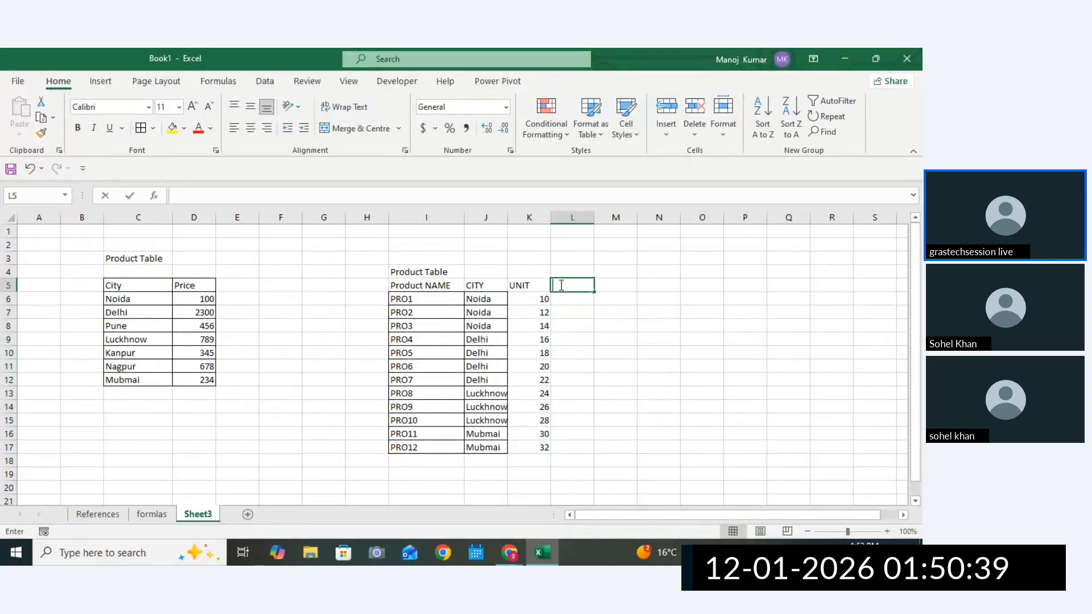
{"action": "type", "text": "TOTAL"}
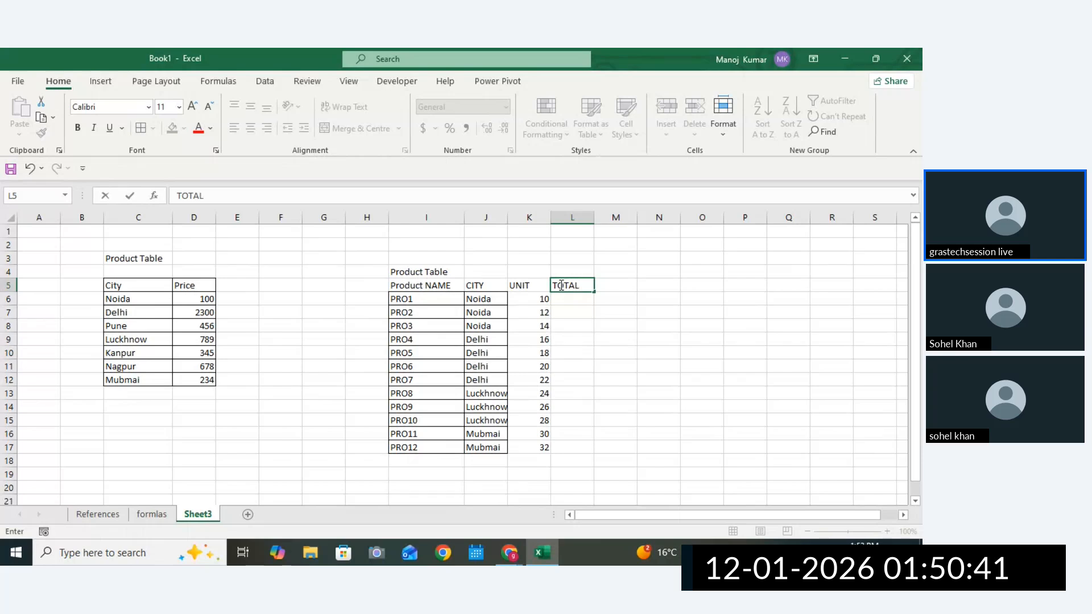
{"action": "key", "text": "ctrl+Return"}
Apply all borders to the second table in I5:L17 and fill its header row I5:L5 yellow.
{"action": "left_click_drag", "start_coordinate": [422, 286], "coordinate": [575, 447]}
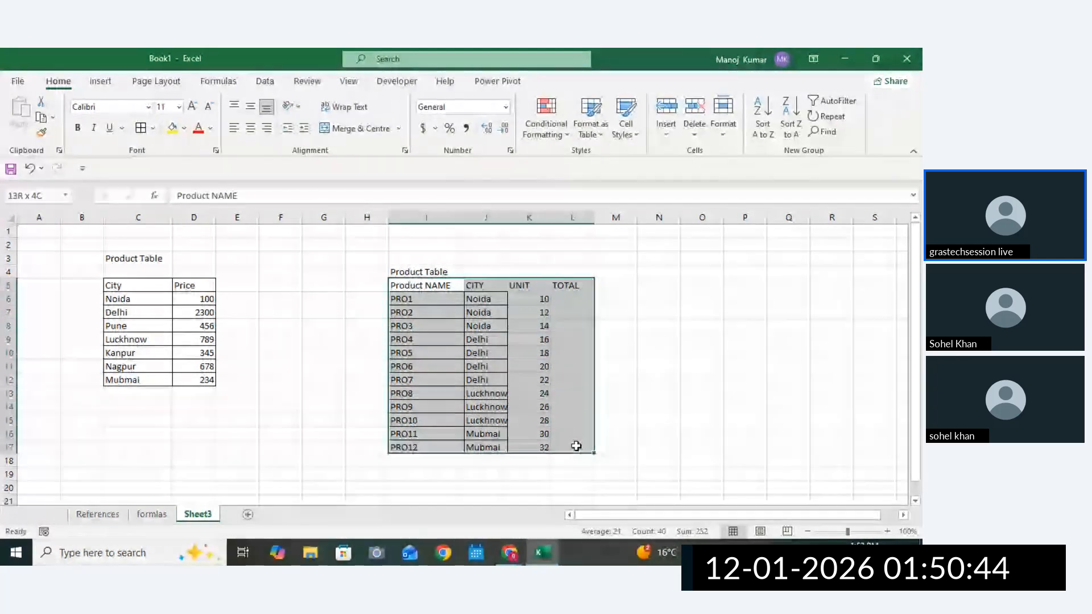
{"action": "left_click", "coordinate": [142, 131]}
{"action": "left_click", "coordinate": [654, 380]}
{"action": "left_click_drag", "start_coordinate": [441, 285], "coordinate": [566, 285]}
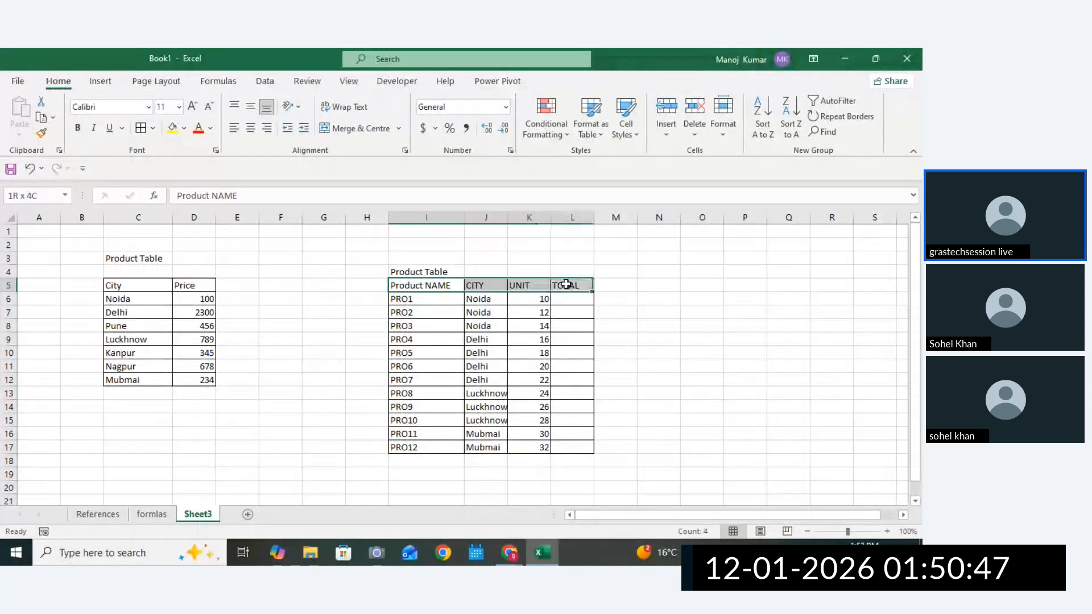
{"action": "left_click", "coordinate": [171, 128]}
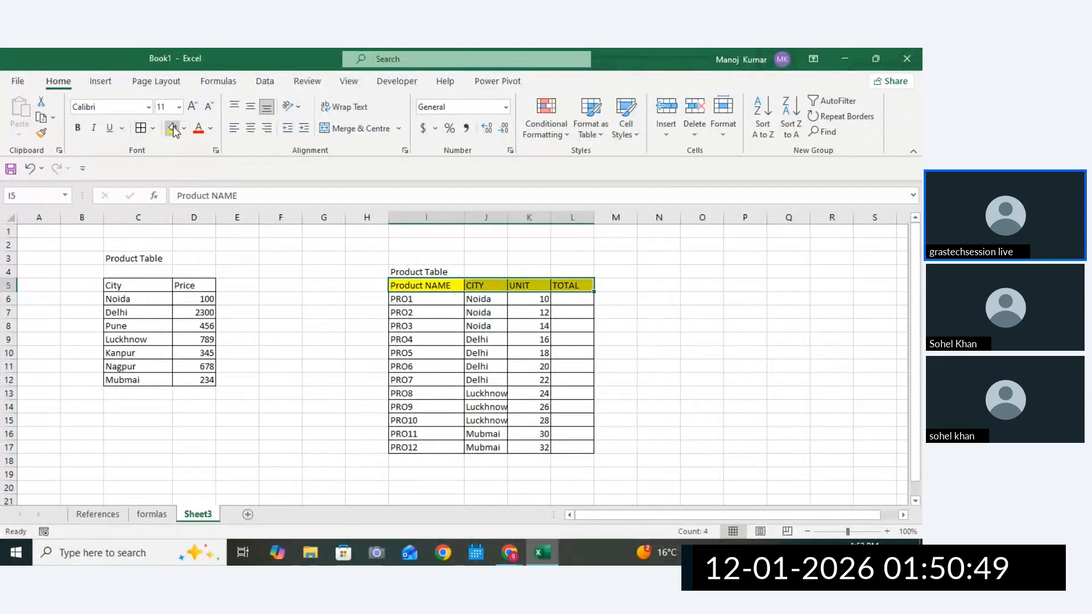
Merge and centre the Product Table title across C3:D3 and fill it yellow.
{"action": "left_click_drag", "start_coordinate": [143, 257], "coordinate": [195, 257]}
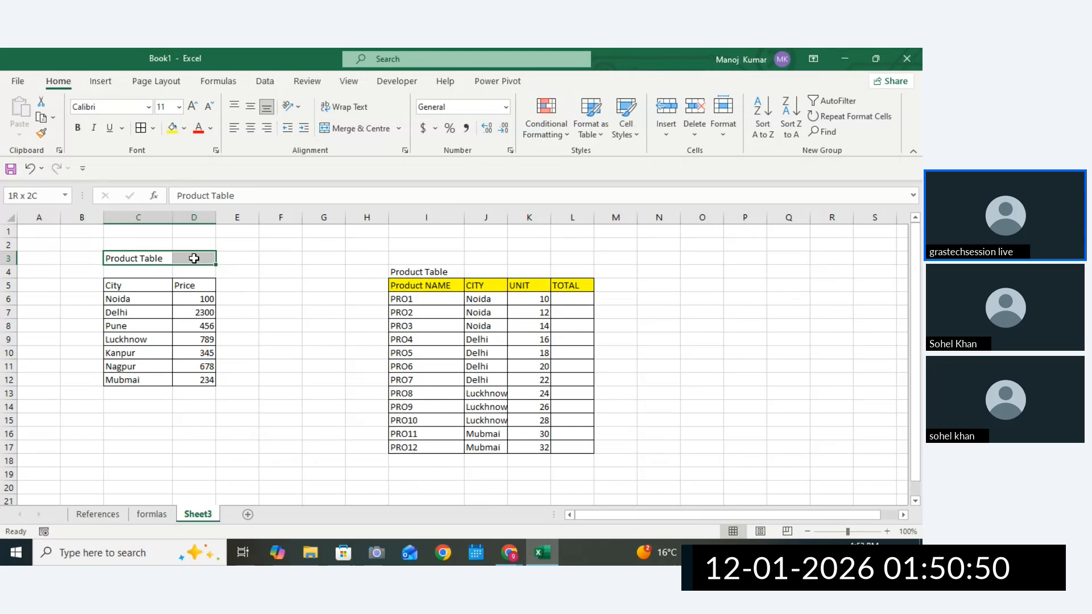
{"action": "left_click", "coordinate": [360, 126]}
{"action": "left_click", "coordinate": [172, 130]}
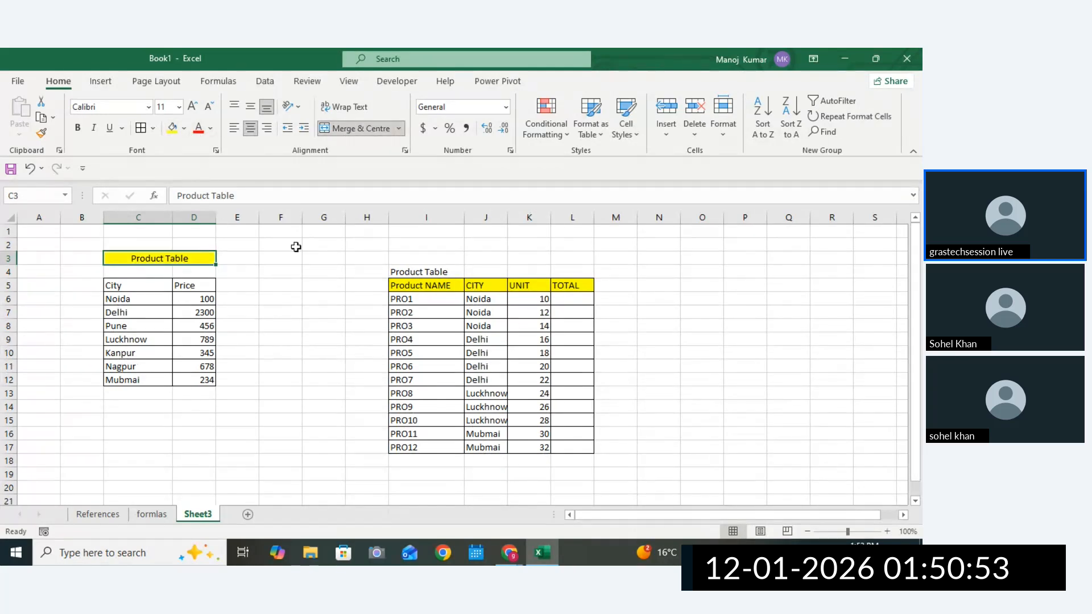
Move the second table's title from I4 to I3, and merge and centre it across I3:L3.
{"action": "left_click", "coordinate": [400, 270]}
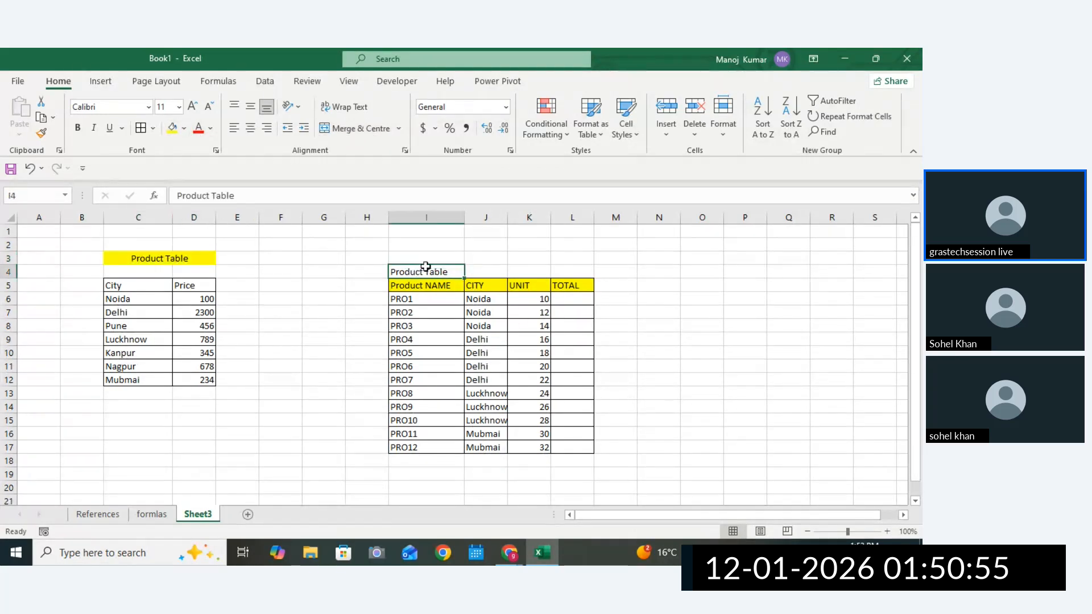
{"action": "left_click_drag", "start_coordinate": [426, 271], "coordinate": [586, 256]}
{"action": "left_click", "coordinate": [529, 245]}
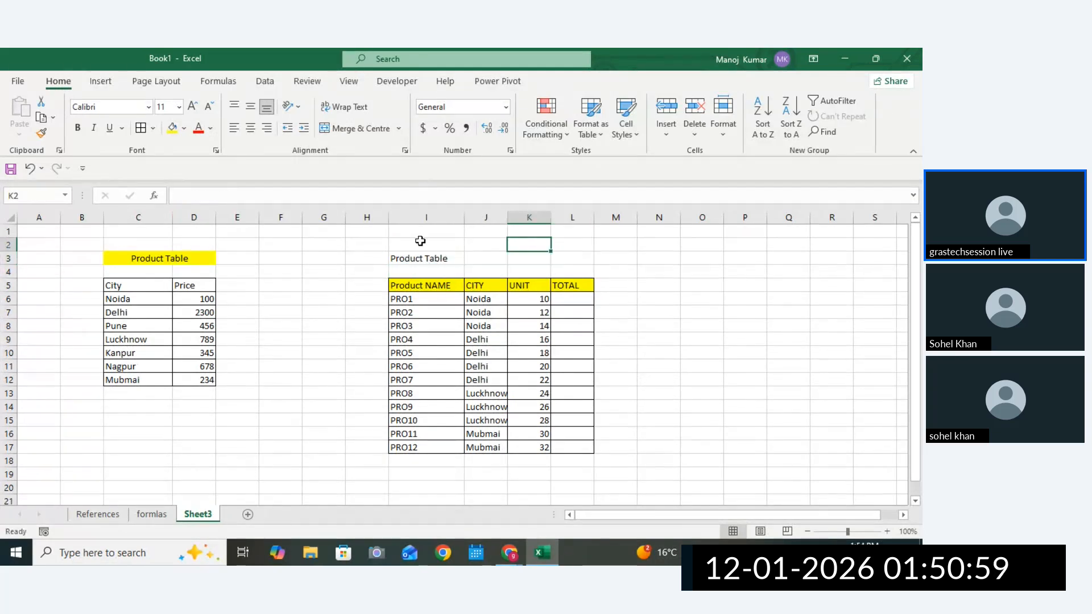
{"action": "left_click_drag", "start_coordinate": [424, 259], "coordinate": [565, 256]}
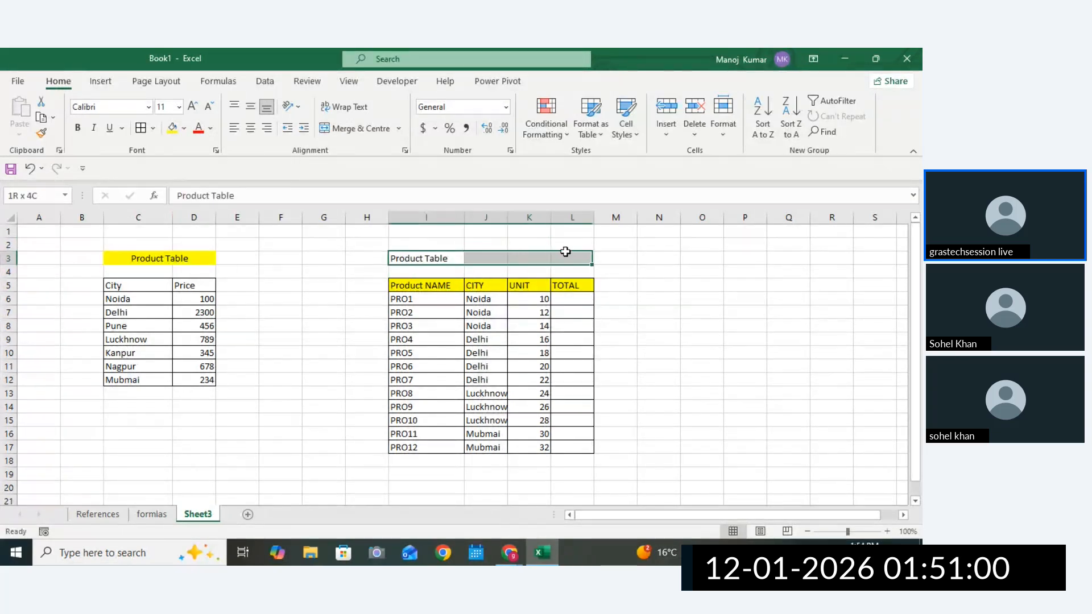
{"action": "left_click", "coordinate": [362, 129]}
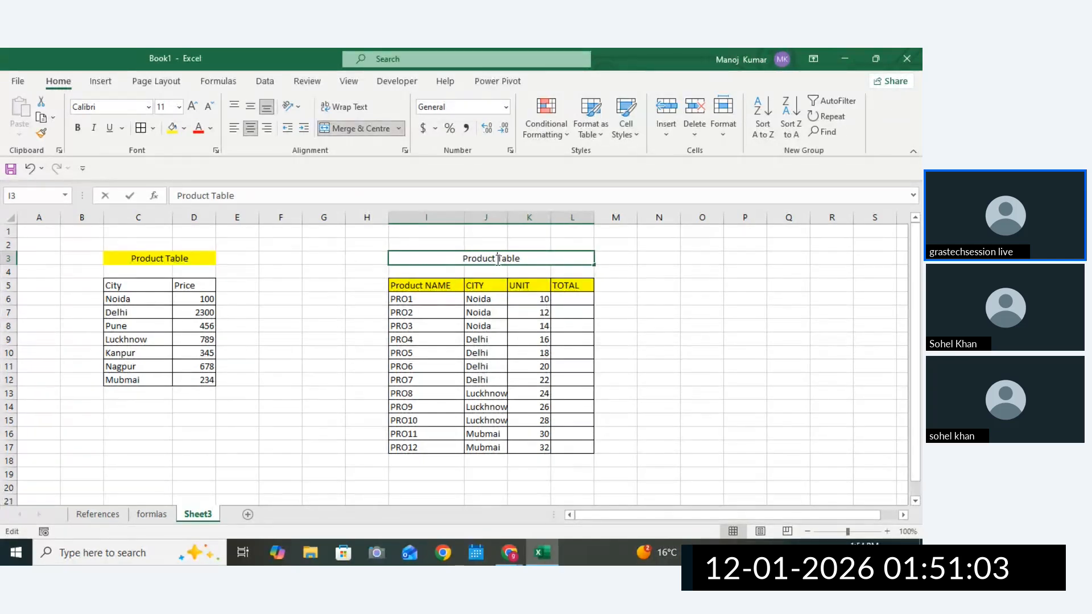
Change the second table's title in I3 to TOTAL Table.
{"action": "left_click_drag", "start_coordinate": [498, 260], "coordinate": [442, 258]}
{"action": "type", "text": "TOT"}
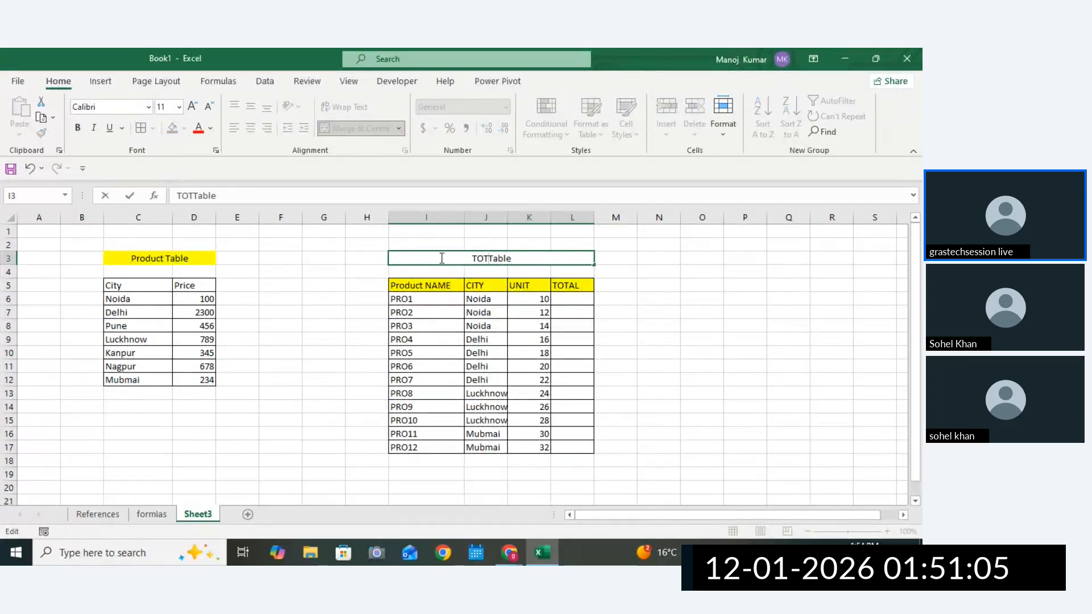
{"action": "type", "text": "AL"}
{"action": "left_click", "coordinate": [668, 323]}
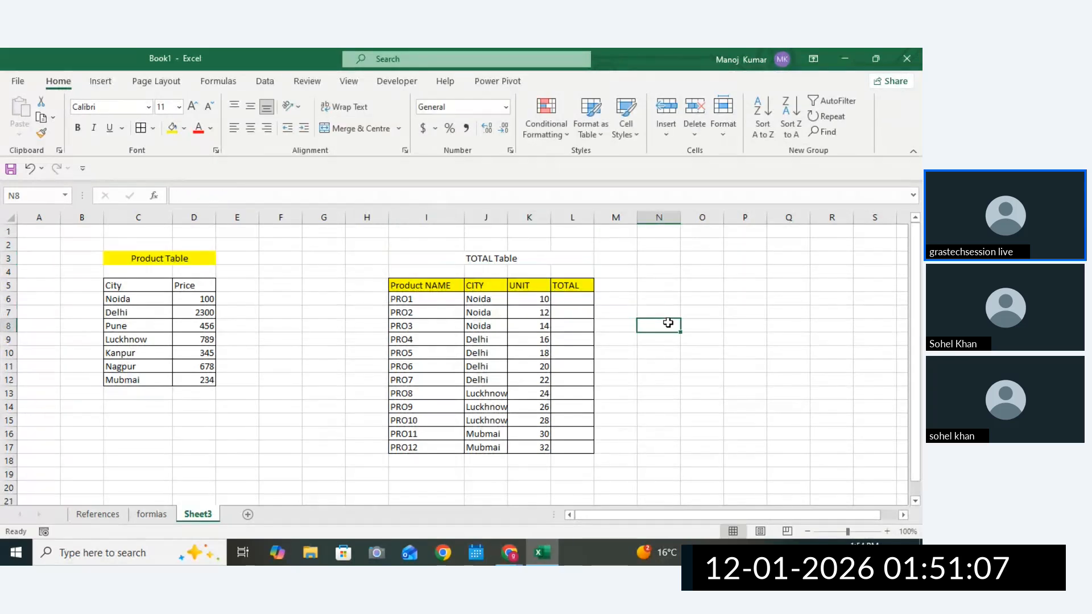
Add borders and a green fill to the TOTAL Table title, and give the Product Table title the same green fill.
{"action": "left_click", "coordinate": [521, 252]}
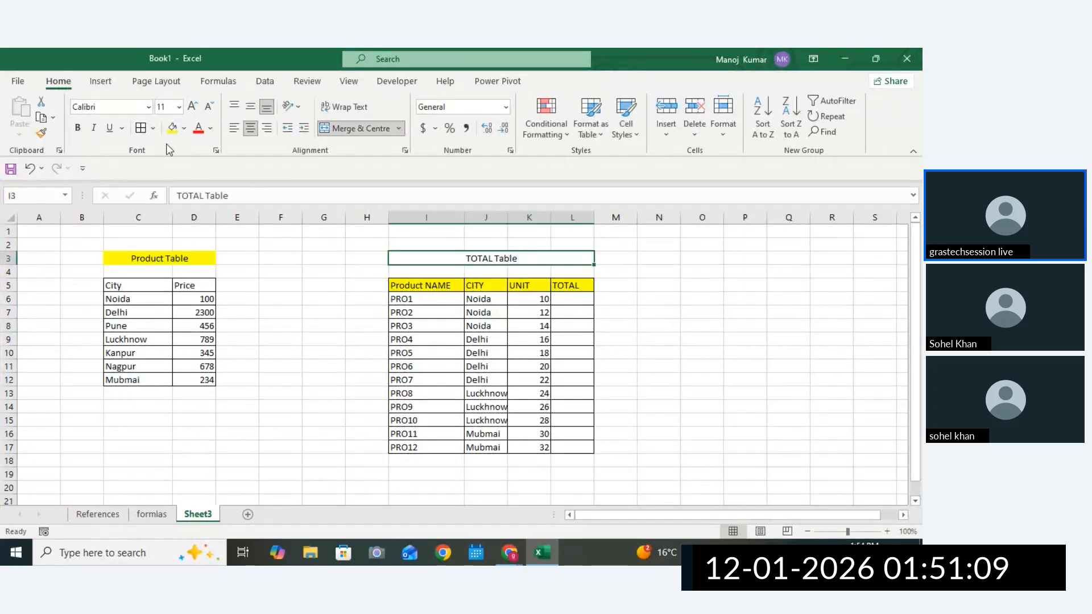
{"action": "left_click", "coordinate": [140, 128]}
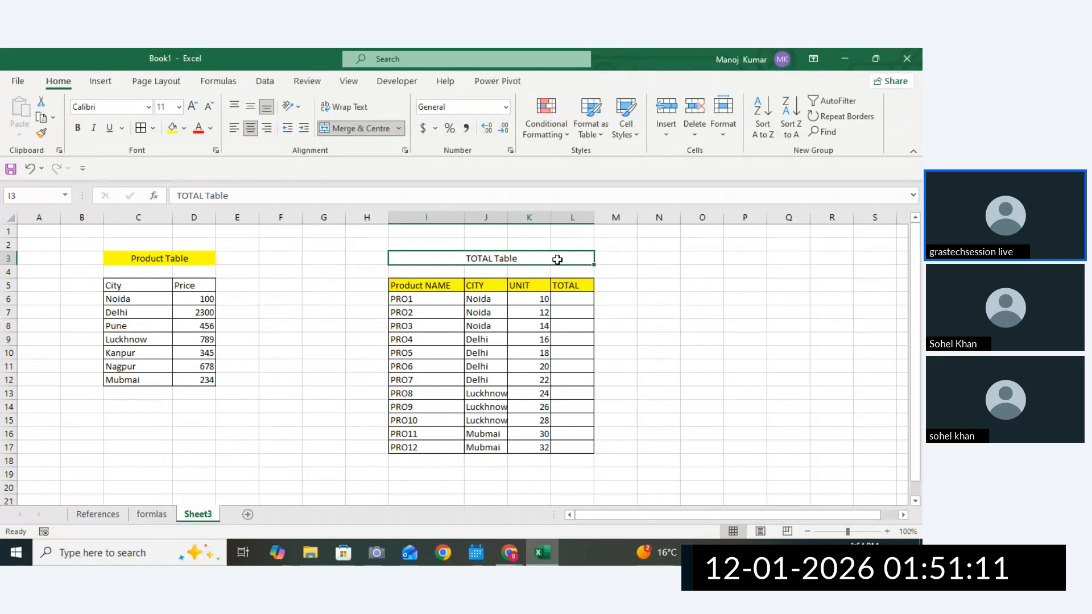
{"action": "left_click", "coordinate": [184, 128]}
{"action": "left_click", "coordinate": [218, 254]}
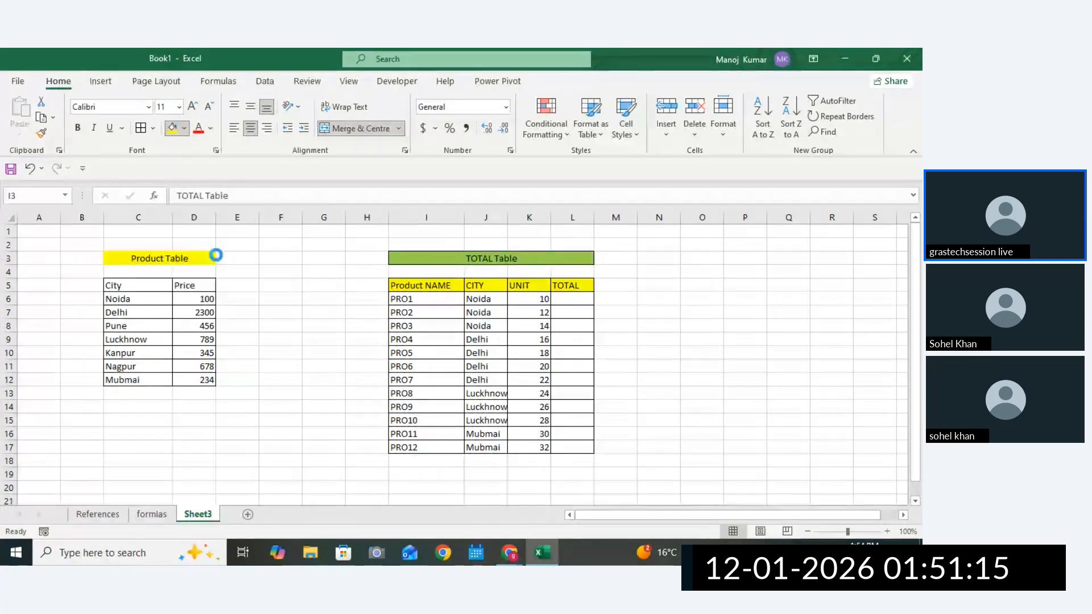
{"action": "left_click", "coordinate": [197, 258]}
{"action": "left_click", "coordinate": [172, 128]}
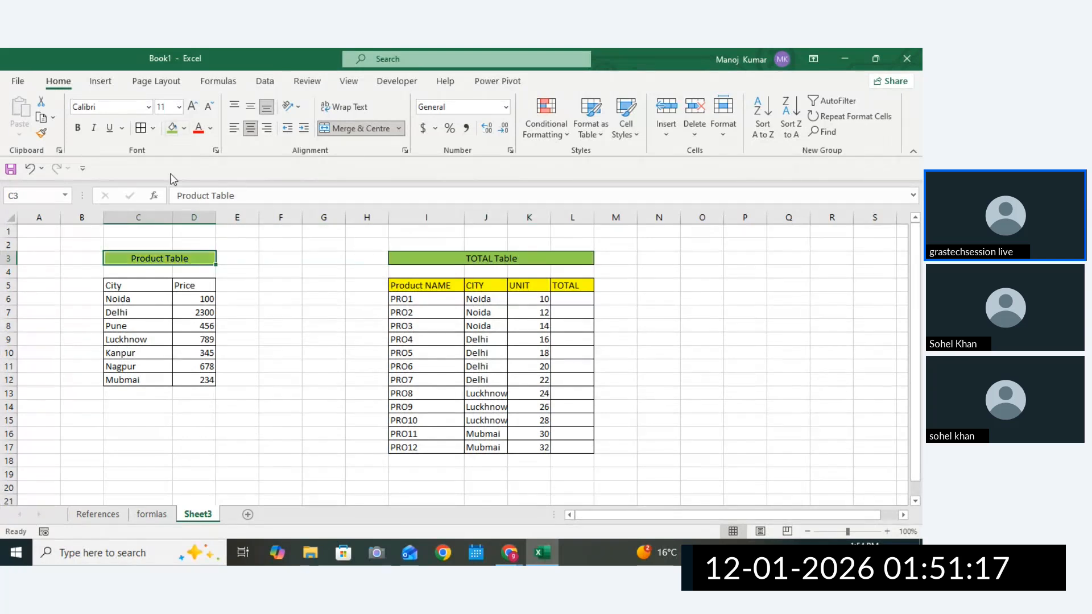
Fill the City and Price header cells C5:D5 with yellow.
{"action": "left_click", "coordinate": [277, 320]}
{"action": "left_click_drag", "start_coordinate": [141, 285], "coordinate": [181, 278]}
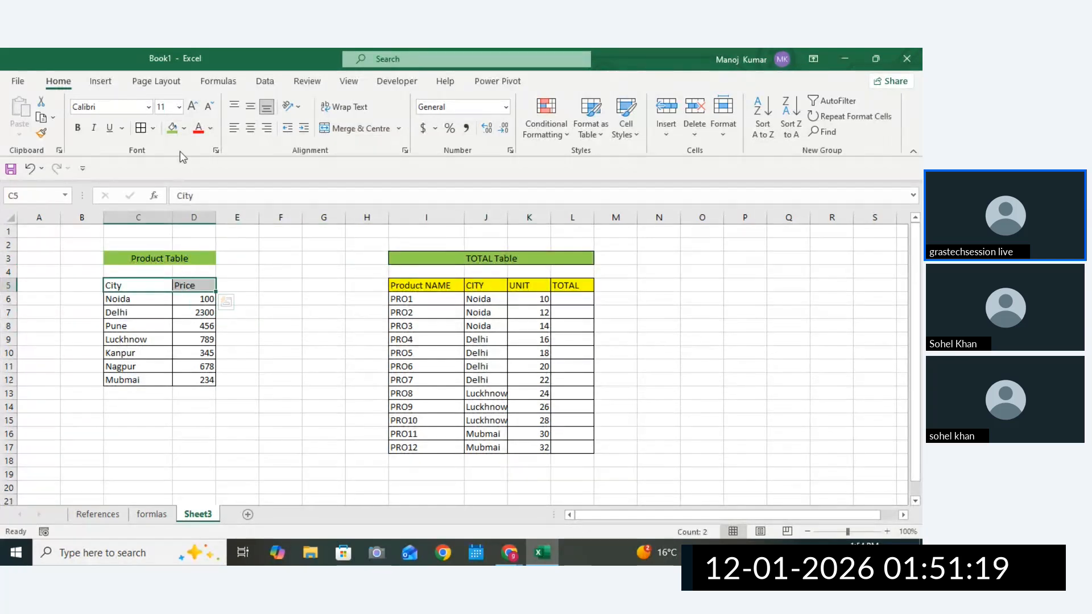
{"action": "left_click", "coordinate": [184, 128]}
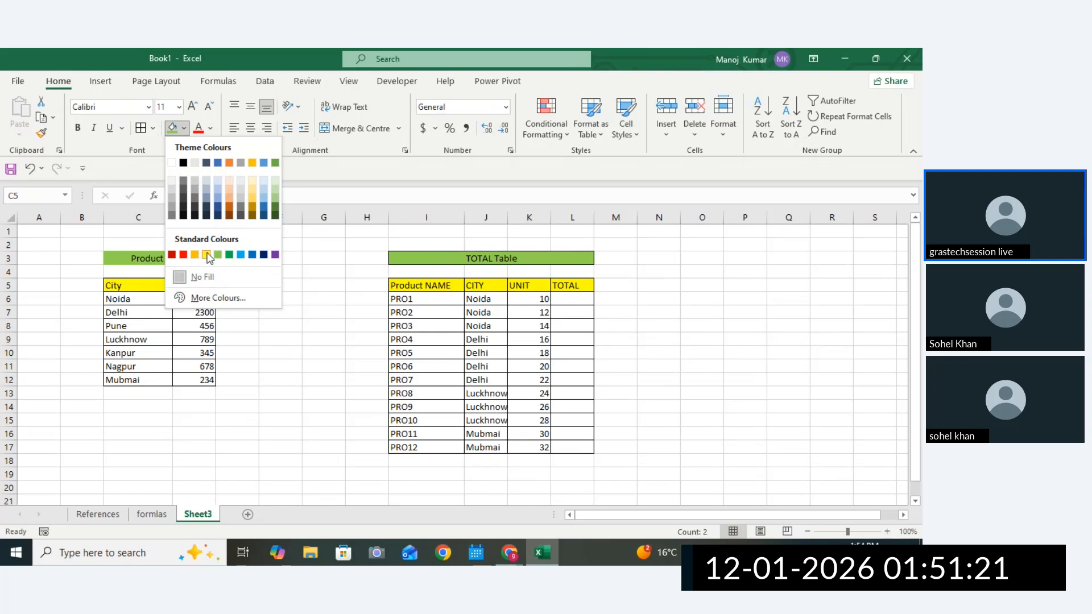
{"action": "left_click", "coordinate": [205, 256]}
{"action": "left_click", "coordinate": [281, 285]}
{"action": "left_click", "coordinate": [281, 353]}
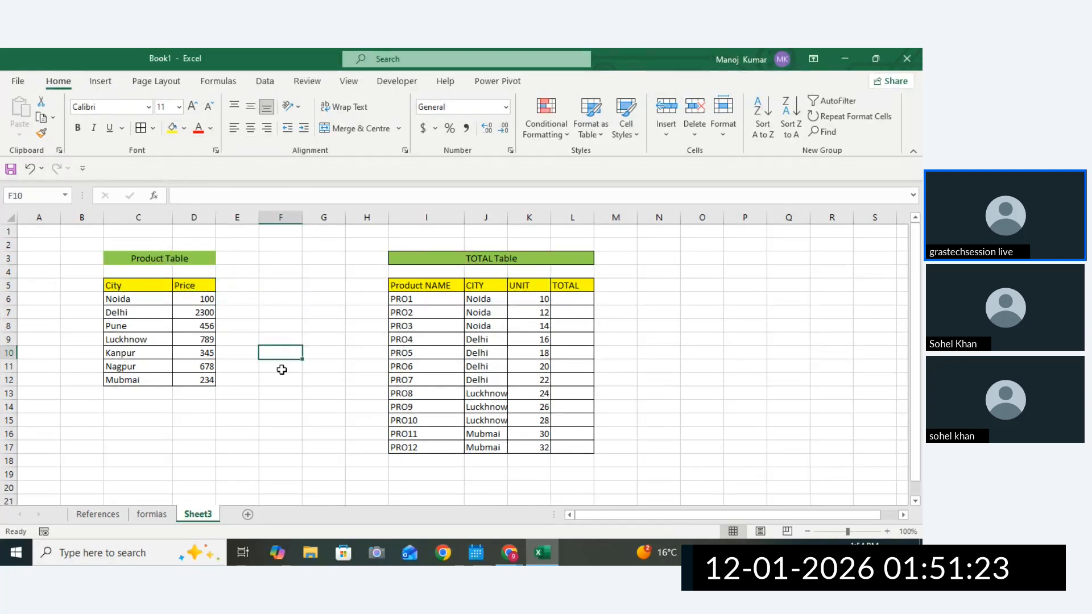
{"action": "left_click", "coordinate": [319, 392]}
Change the header in I5 to Product Name.
{"action": "left_click", "coordinate": [454, 285]}
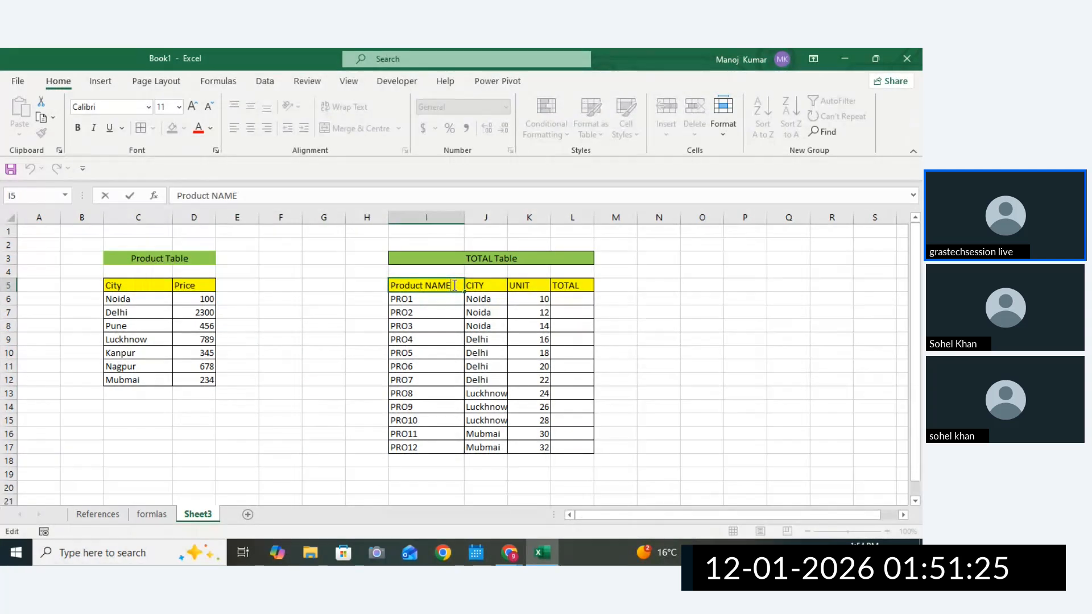
{"action": "double_click", "coordinate": [454, 285]}
{"action": "key", "text": "BackSpace"}
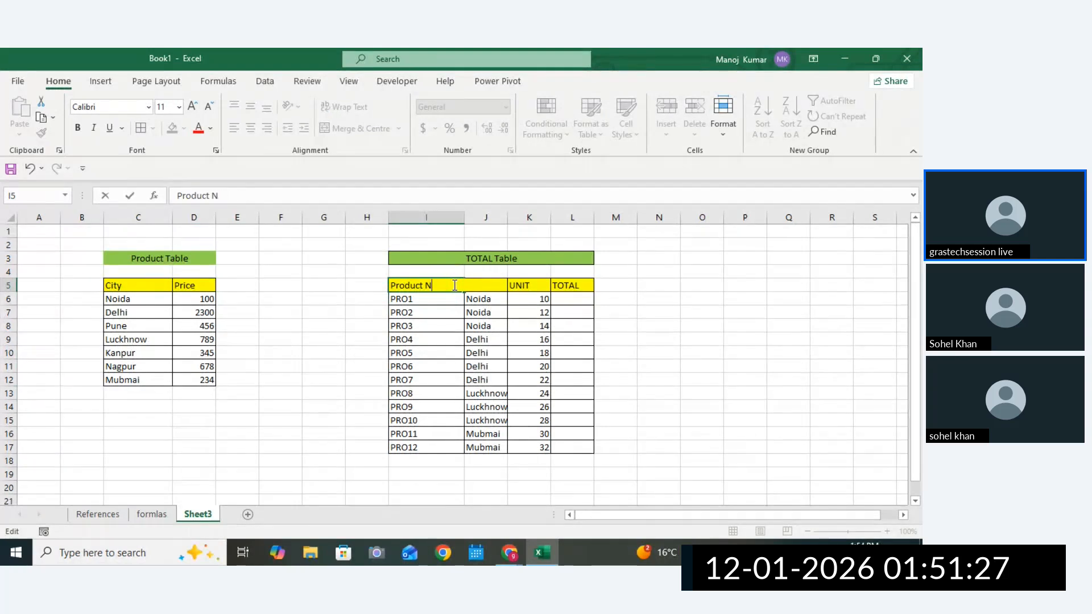
{"action": "type", "text": "Name"}
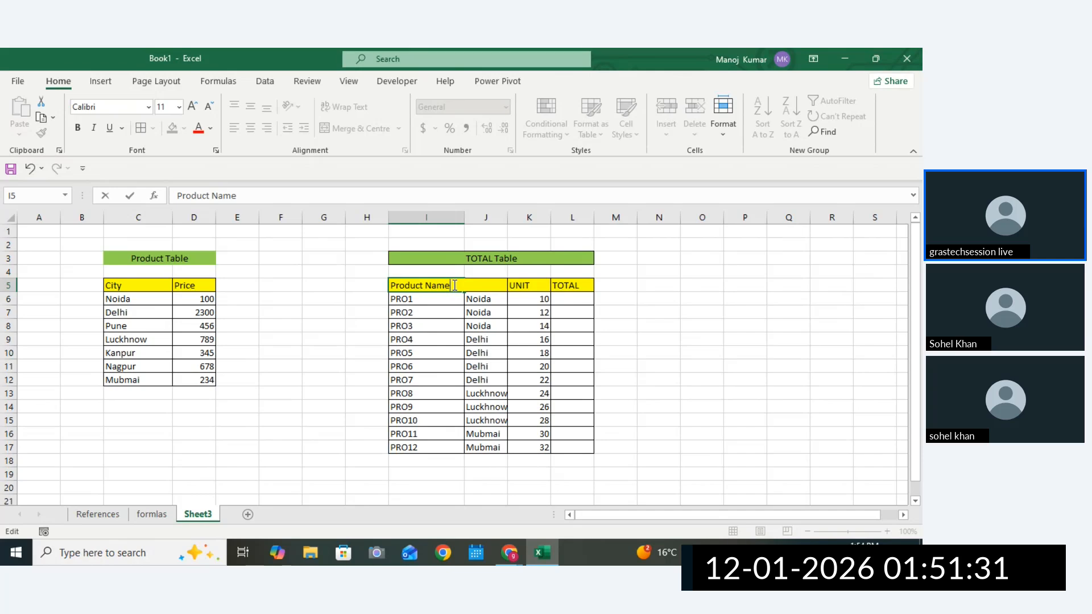
{"action": "left_click", "coordinate": [706, 312]}
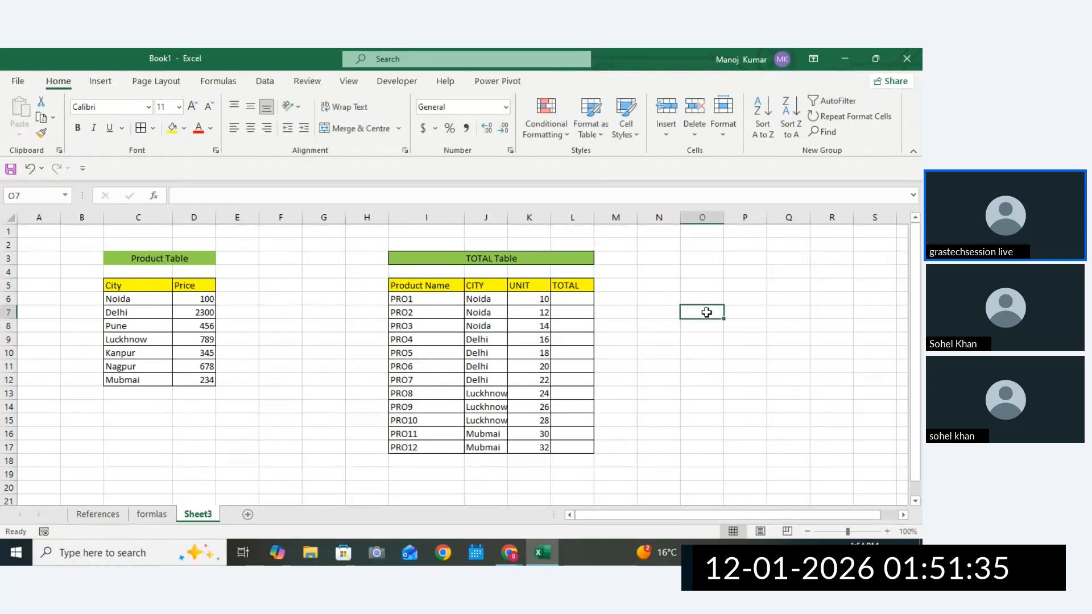
Widen column J so the city names fit, and add borders around the Product Table title.
{"action": "left_click_drag", "start_coordinate": [508, 218], "coordinate": [535, 218]}
{"action": "left_click", "coordinate": [771, 257]}
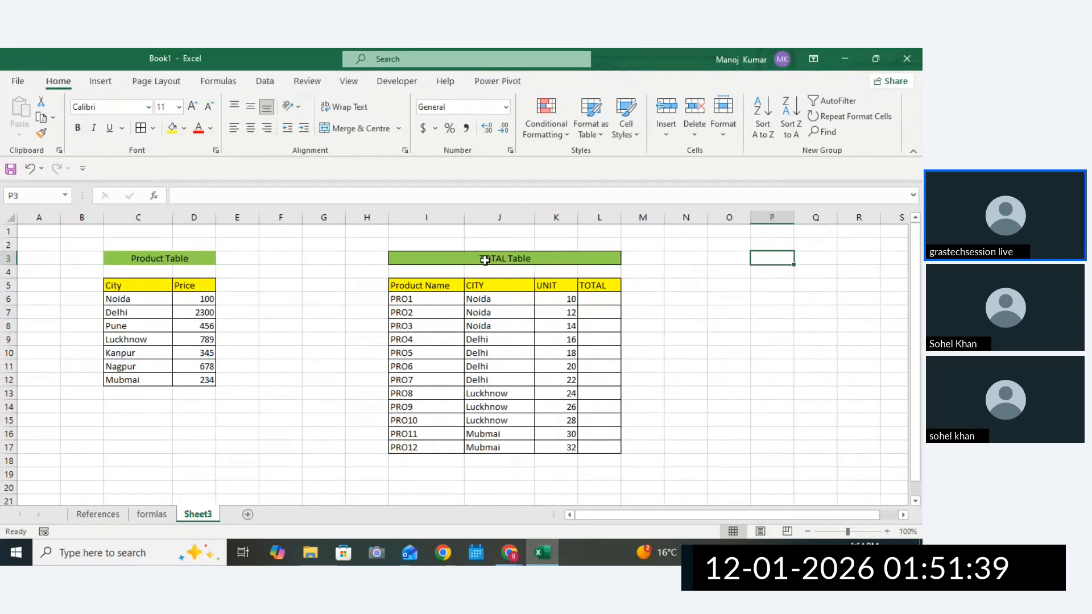
{"action": "left_click", "coordinate": [194, 259]}
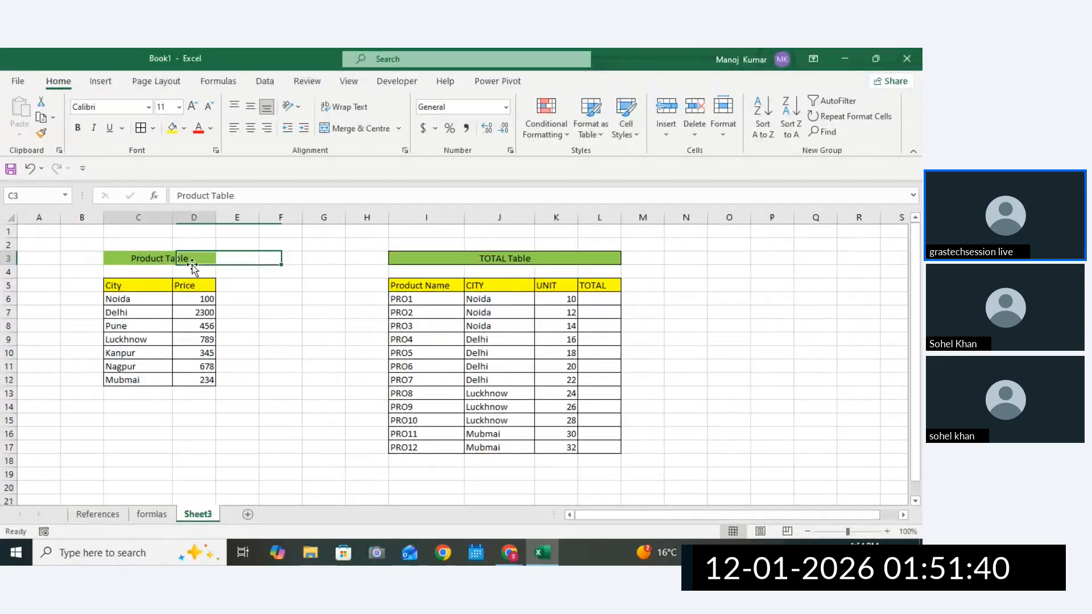
{"action": "left_click", "coordinate": [141, 129]}
{"action": "left_click", "coordinate": [782, 349]}
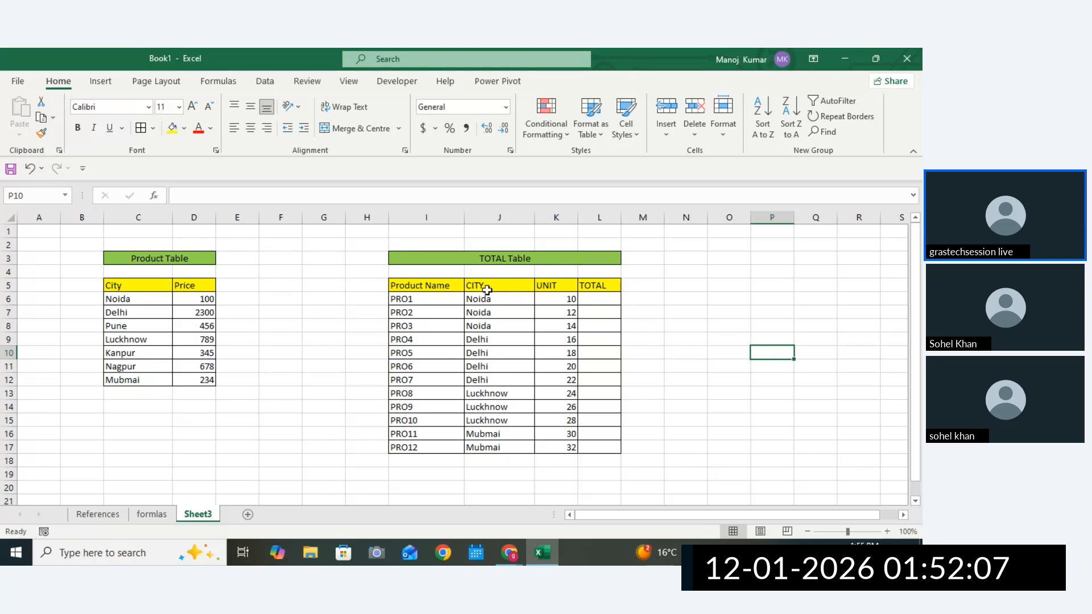
Set Delhi's price in the Product Table to 300.
{"action": "left_click", "coordinate": [200, 312]}
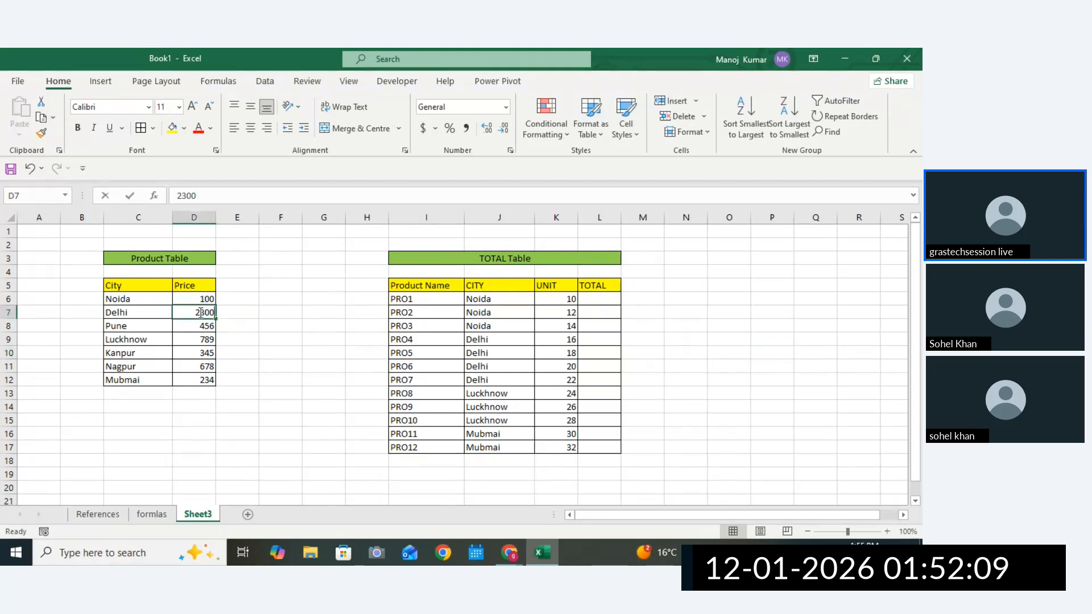
{"action": "double_click", "coordinate": [200, 312]}
{"action": "key", "text": "BackSpace"}
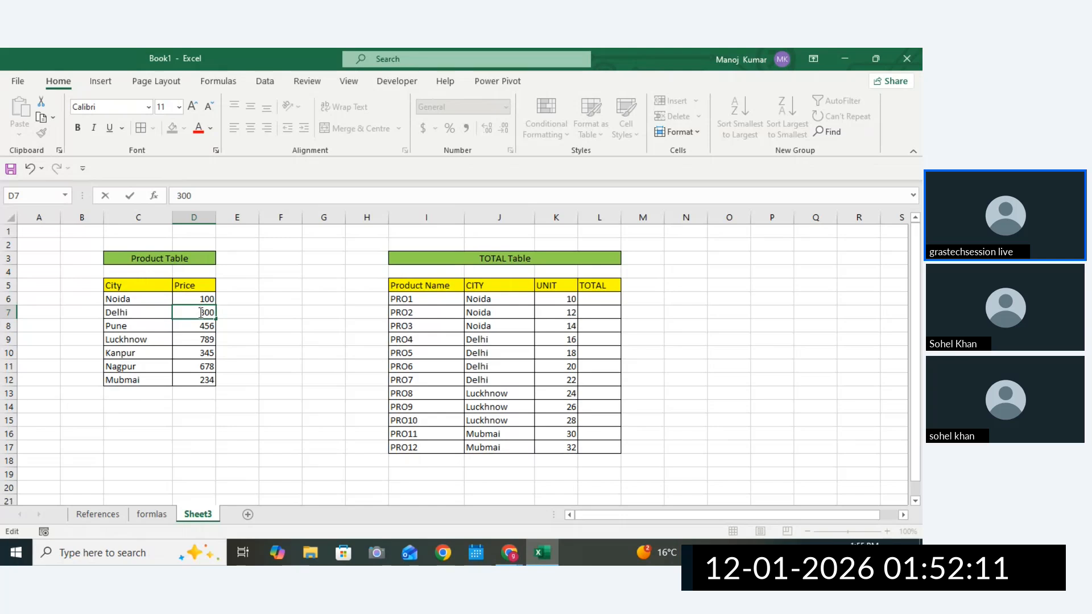
{"action": "left_click", "coordinate": [281, 365]}
Review the Mixed References example table on the References sheet, and return to Sheet3.
{"action": "left_click", "coordinate": [100, 514]}
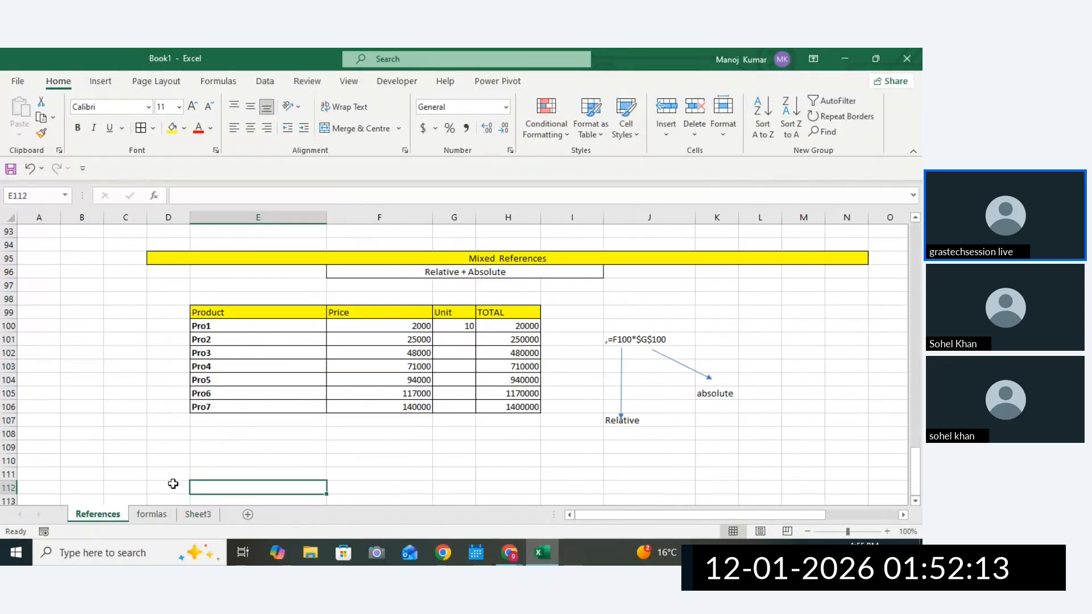
{"action": "left_click_drag", "start_coordinate": [215, 301], "coordinate": [472, 394]}
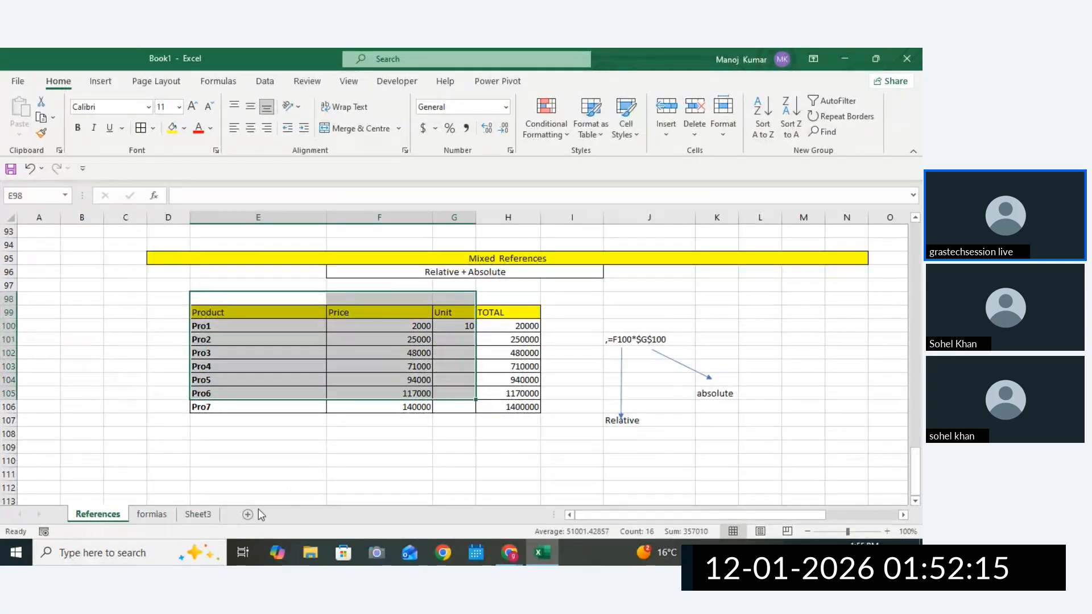
{"action": "left_click", "coordinate": [201, 520]}
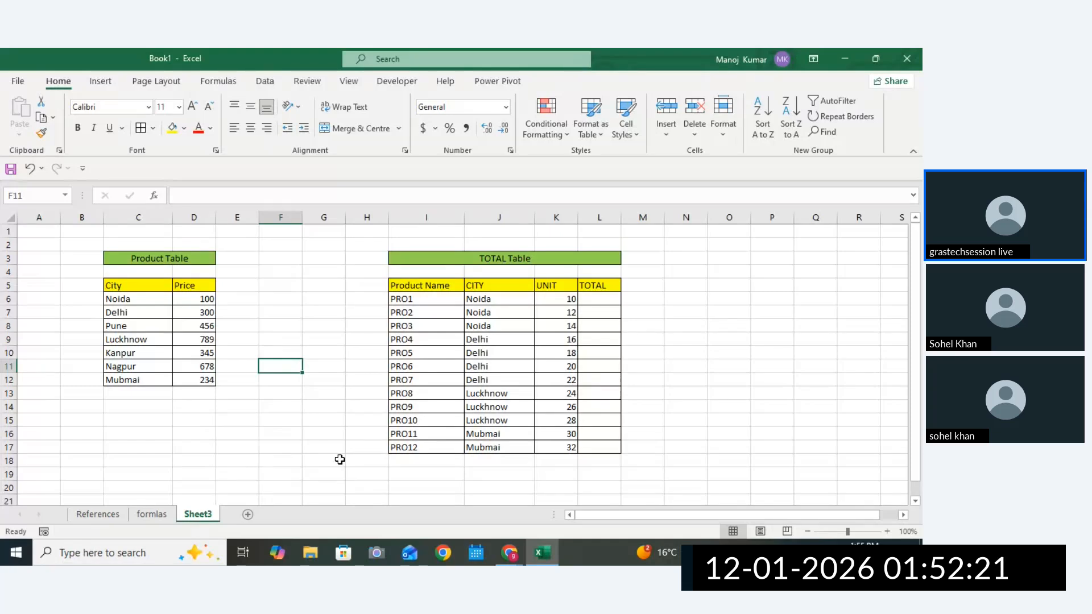
Examine how the cities and units in the TOTAL Table relate to the Noida and Delhi prices in the Product Table.
{"action": "left_click_drag", "start_coordinate": [481, 299], "coordinate": [494, 450]}
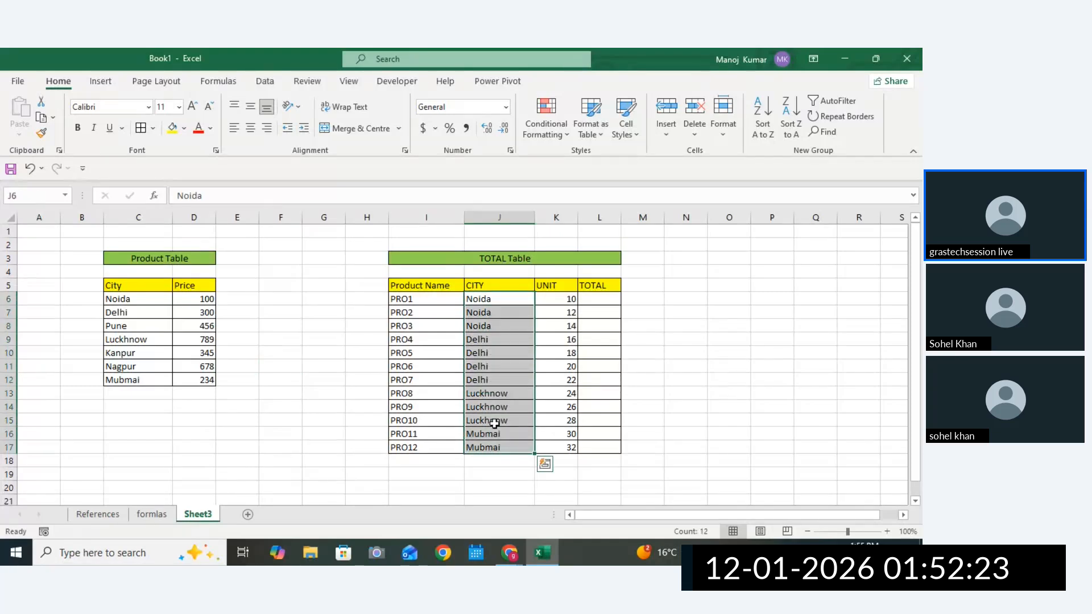
{"action": "left_click_drag", "start_coordinate": [498, 296], "coordinate": [495, 325]}
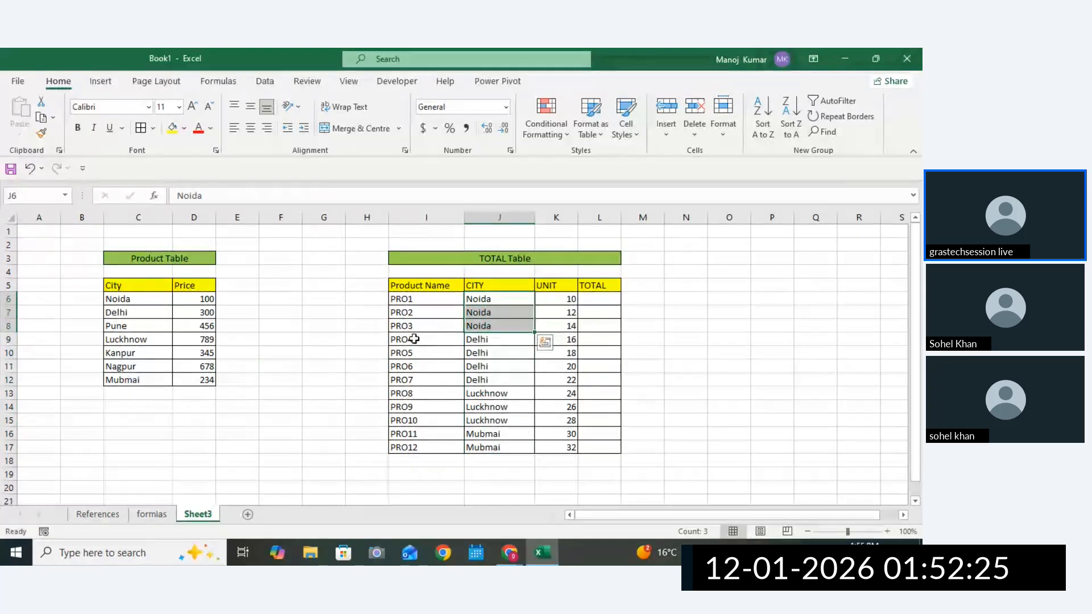
{"action": "left_click", "coordinate": [206, 300]}
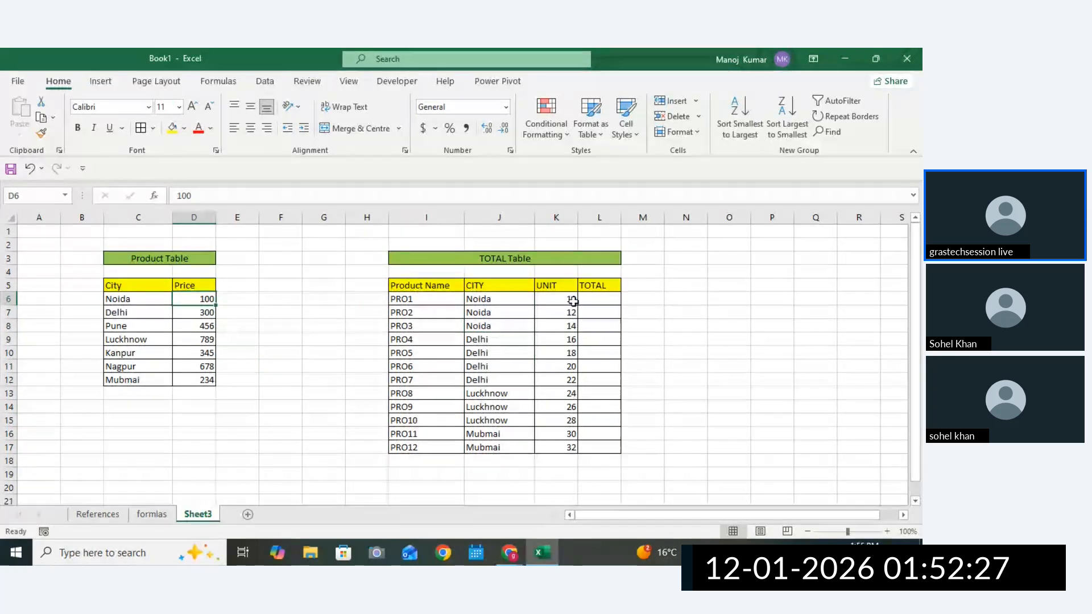
{"action": "left_click_drag", "start_coordinate": [573, 297], "coordinate": [572, 325]}
{"action": "left_click", "coordinate": [178, 302]}
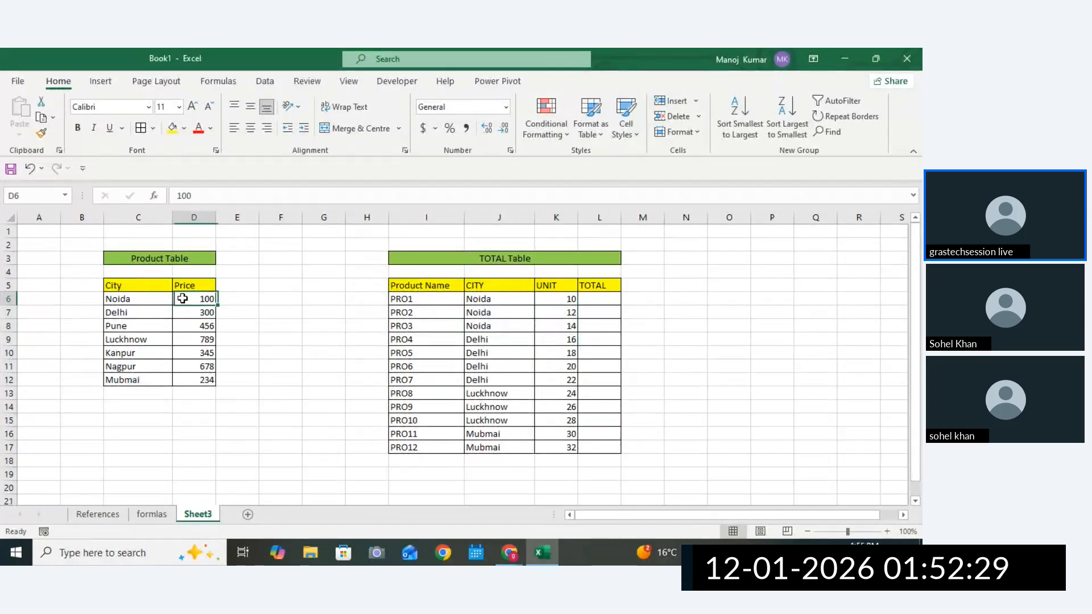
{"action": "left_click_drag", "start_coordinate": [477, 340], "coordinate": [478, 380]}
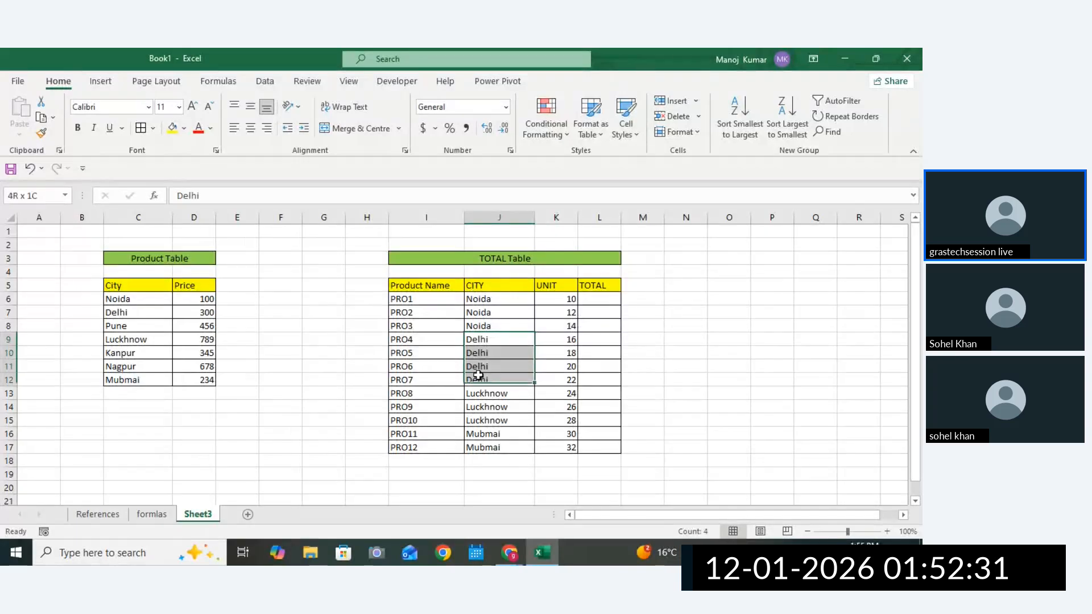
{"action": "left_click", "coordinate": [198, 315]}
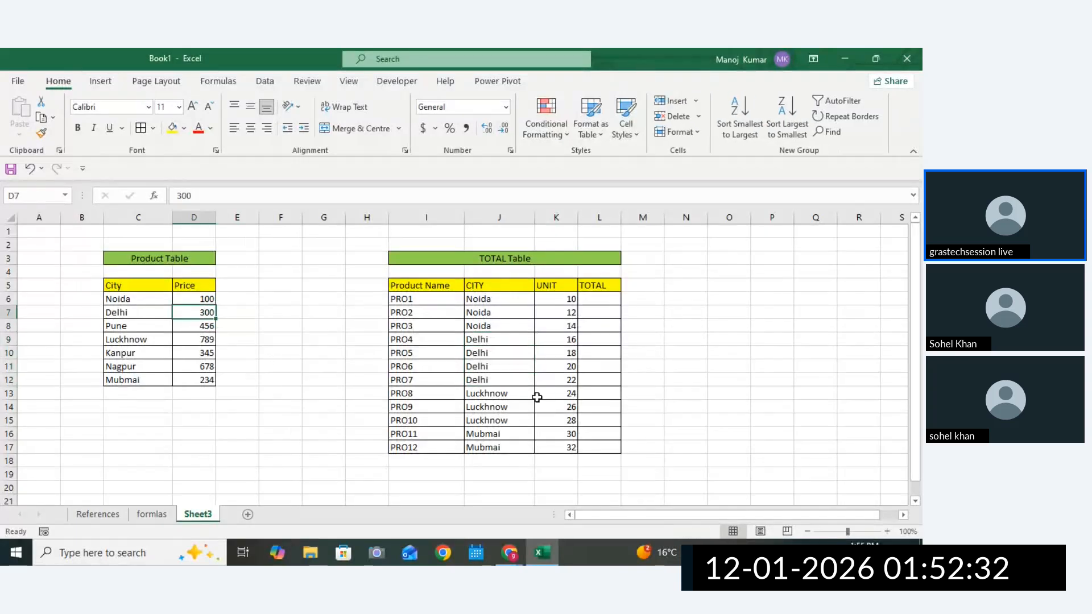
{"action": "left_click", "coordinate": [573, 341]}
{"action": "left_click", "coordinate": [597, 341]}
{"action": "left_click", "coordinate": [598, 299]}
{"action": "left_click", "coordinate": [671, 300]}
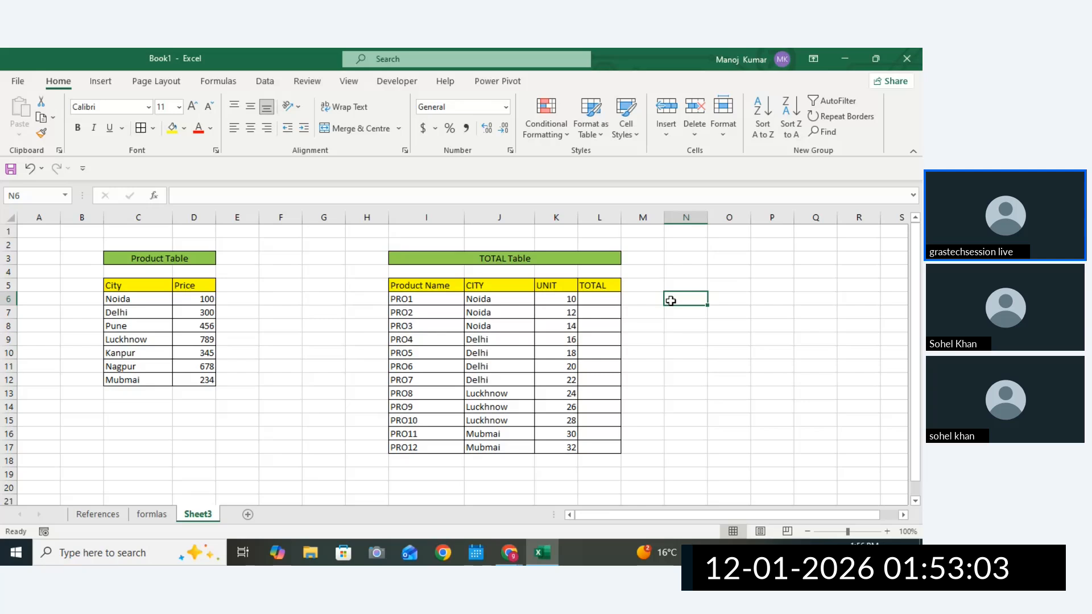
Compare the empty TOTAL cells of the Noida and Delhi rows with their units and the matching city price.
{"action": "left_click_drag", "start_coordinate": [597, 299], "coordinate": [591, 323]}
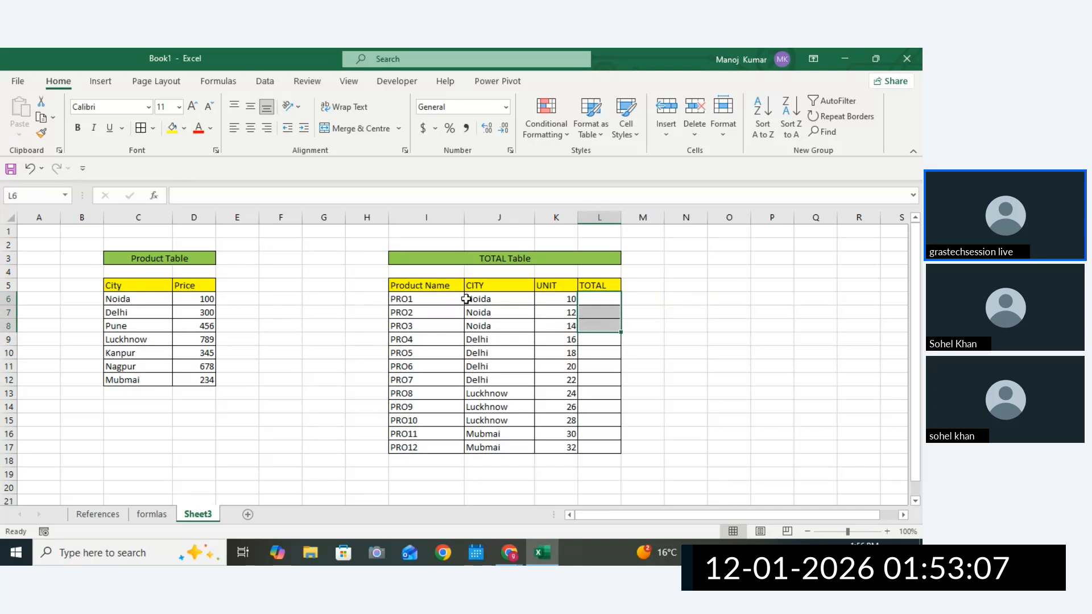
{"action": "left_click_drag", "start_coordinate": [465, 298], "coordinate": [569, 325]}
{"action": "left_click", "coordinate": [206, 298]}
{"action": "left_click", "coordinate": [569, 300]}
{"action": "left_click_drag", "start_coordinate": [495, 339], "coordinate": [563, 380]}
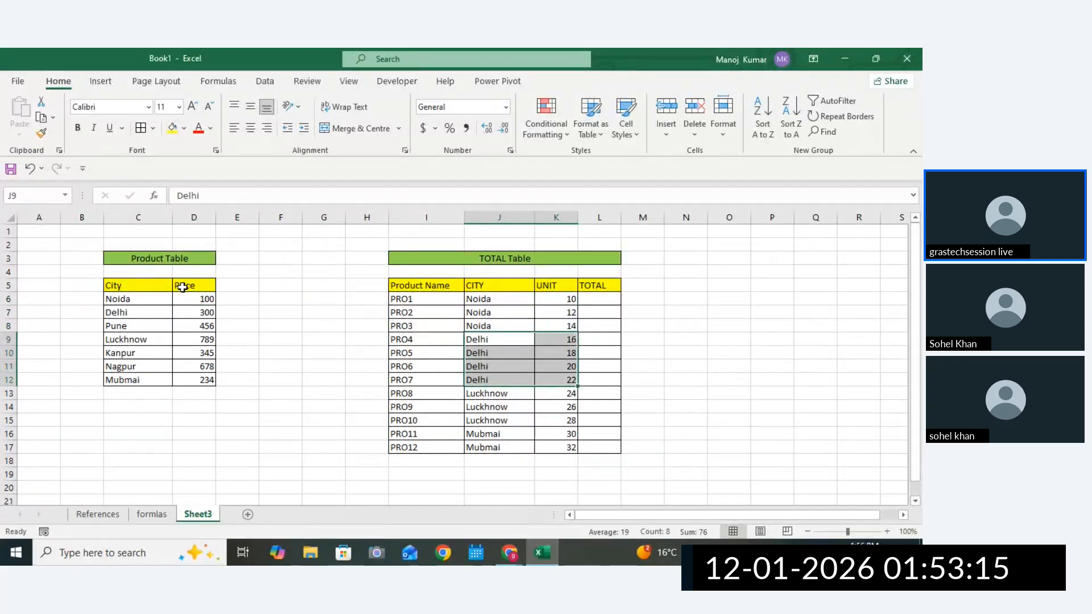
{"action": "left_click_drag", "start_coordinate": [601, 338], "coordinate": [597, 380]}
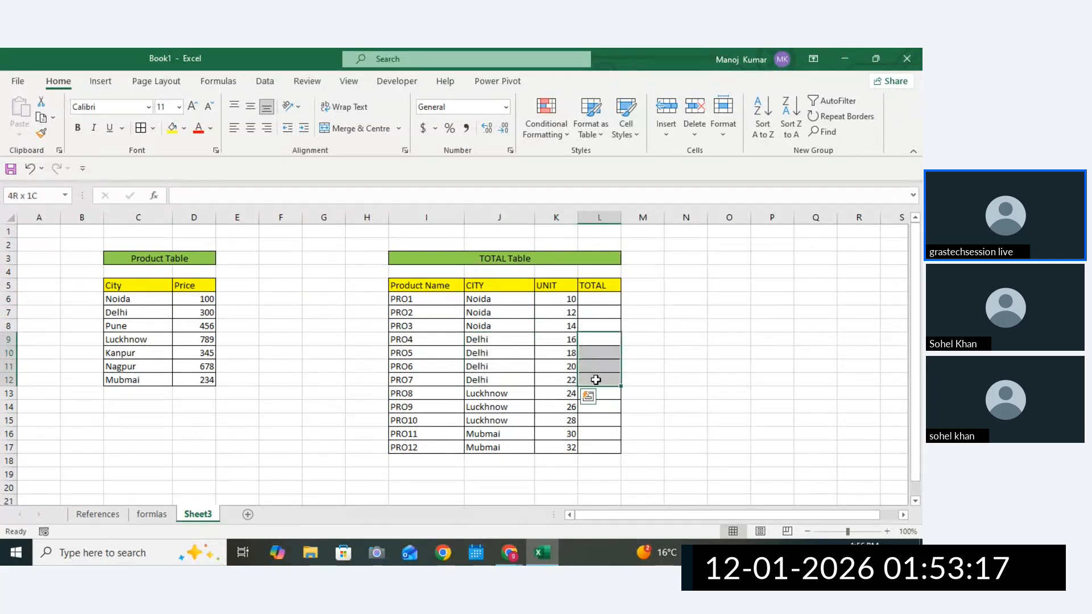
{"action": "left_click", "coordinate": [712, 342]}
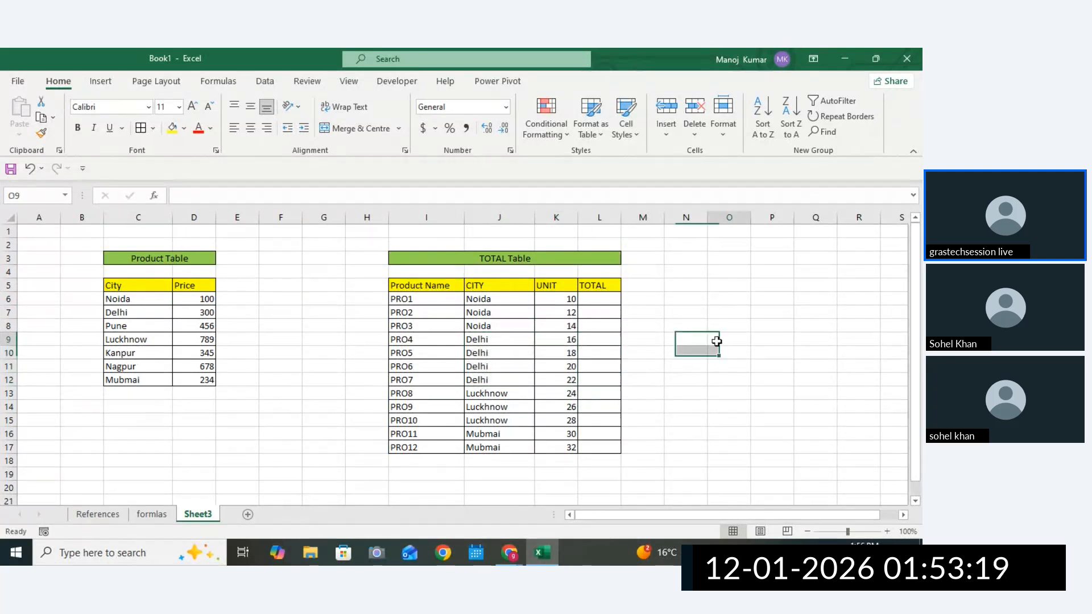
{"action": "left_click", "coordinate": [717, 353]}
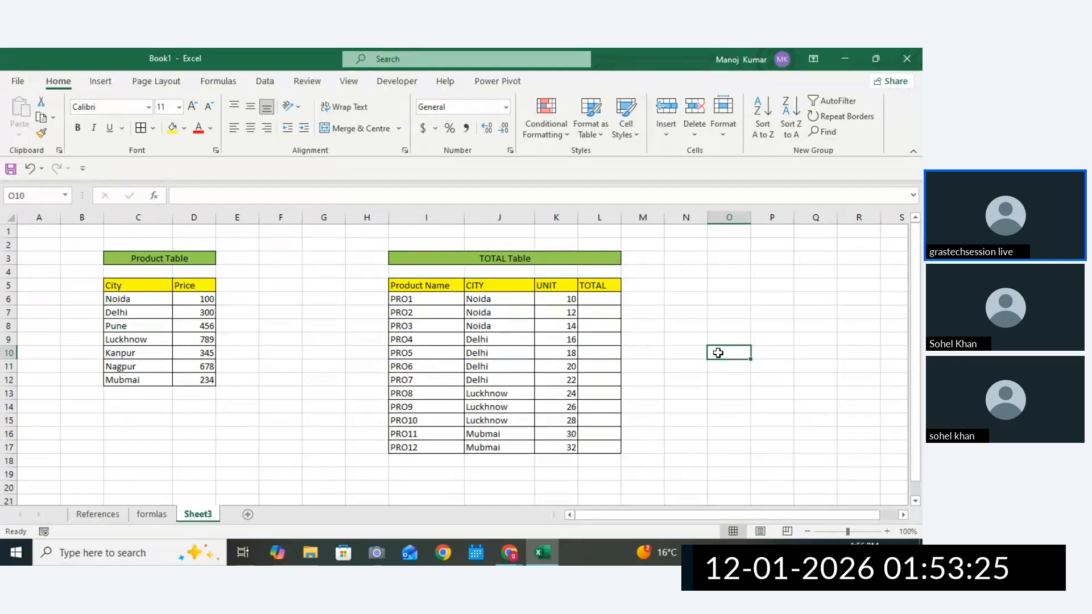
Examine which Product Table price applies to the TOTAL cells of the three Noida products, PRO1 to PRO3.
{"action": "left_click", "coordinate": [185, 299]}
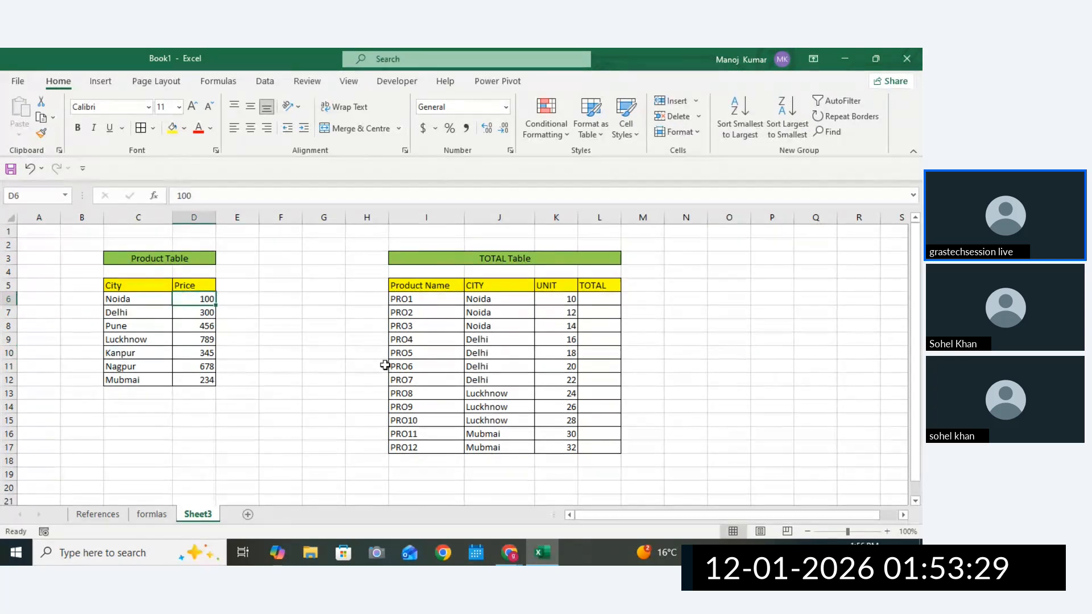
{"action": "left_click_drag", "start_coordinate": [590, 299], "coordinate": [598, 324]}
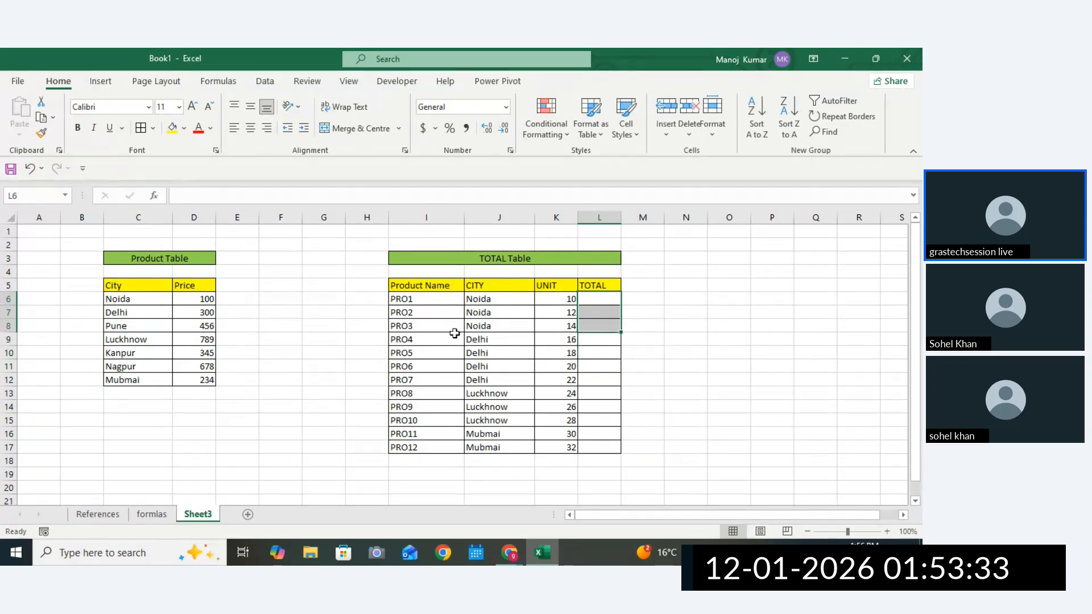
{"action": "left_click", "coordinate": [206, 299]}
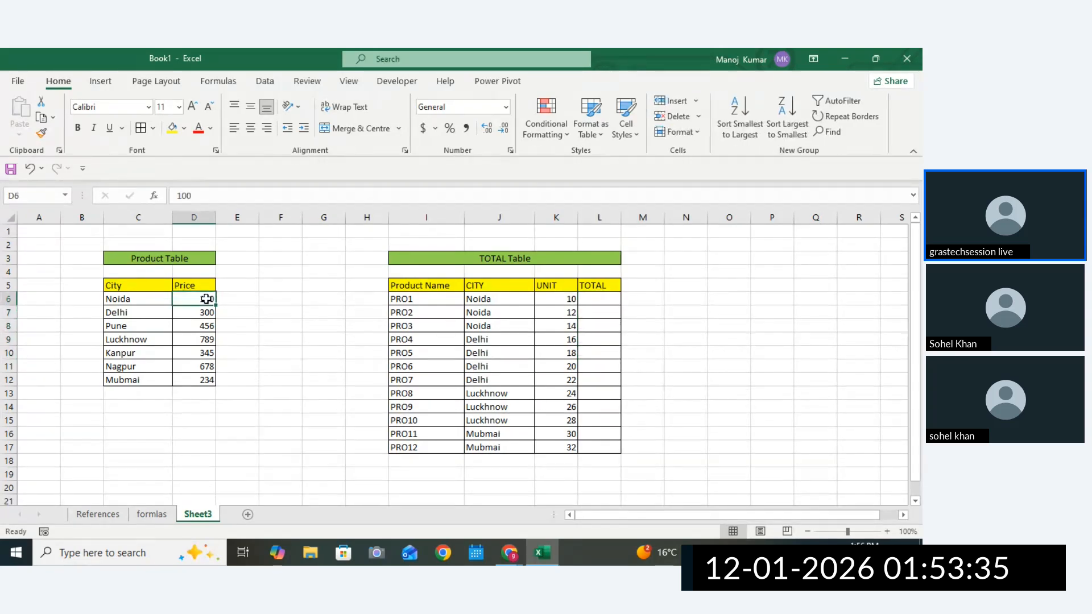
{"action": "left_click_drag", "start_coordinate": [586, 300], "coordinate": [472, 324]}
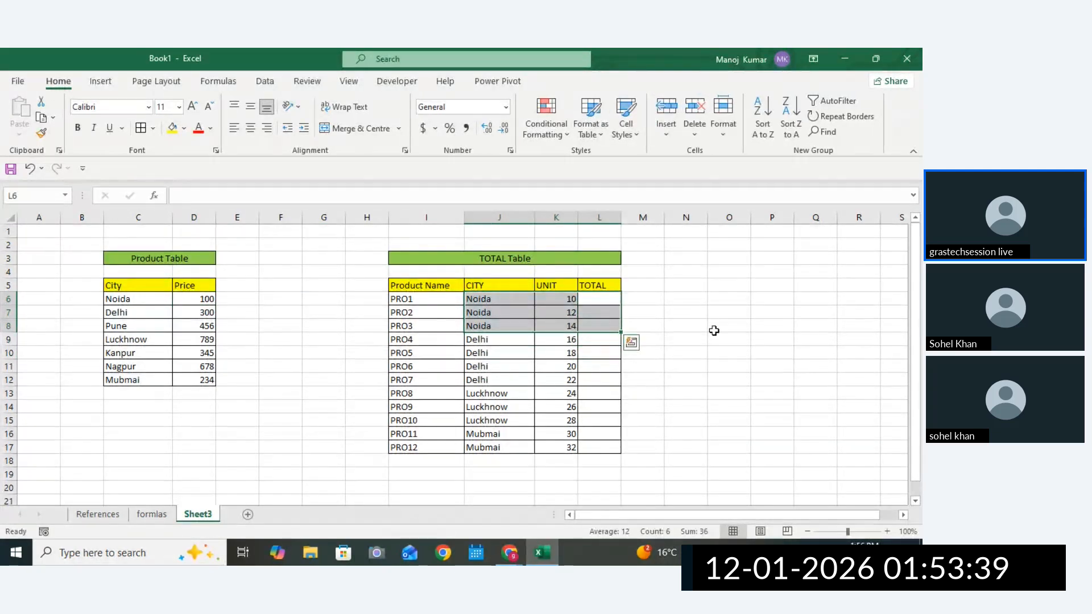
{"action": "left_click", "coordinate": [727, 329]}
{"action": "left_click_drag", "start_coordinate": [580, 302], "coordinate": [588, 326]}
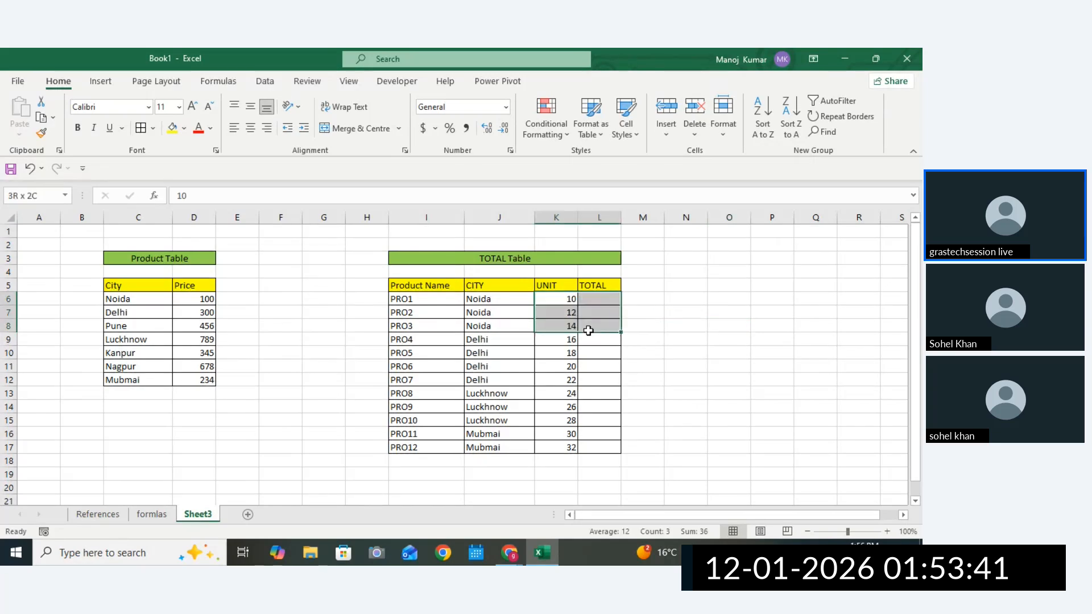
{"action": "left_click", "coordinate": [488, 300]}
{"action": "left_click", "coordinate": [205, 301]}
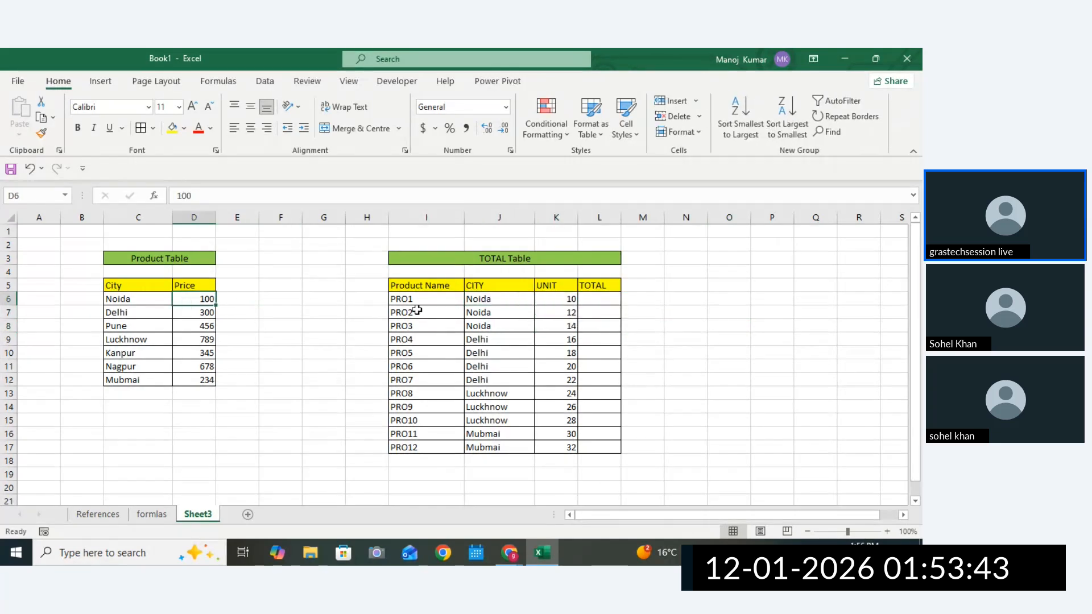
{"action": "double_click", "coordinate": [595, 300]}
{"action": "left_click", "coordinate": [699, 361]}
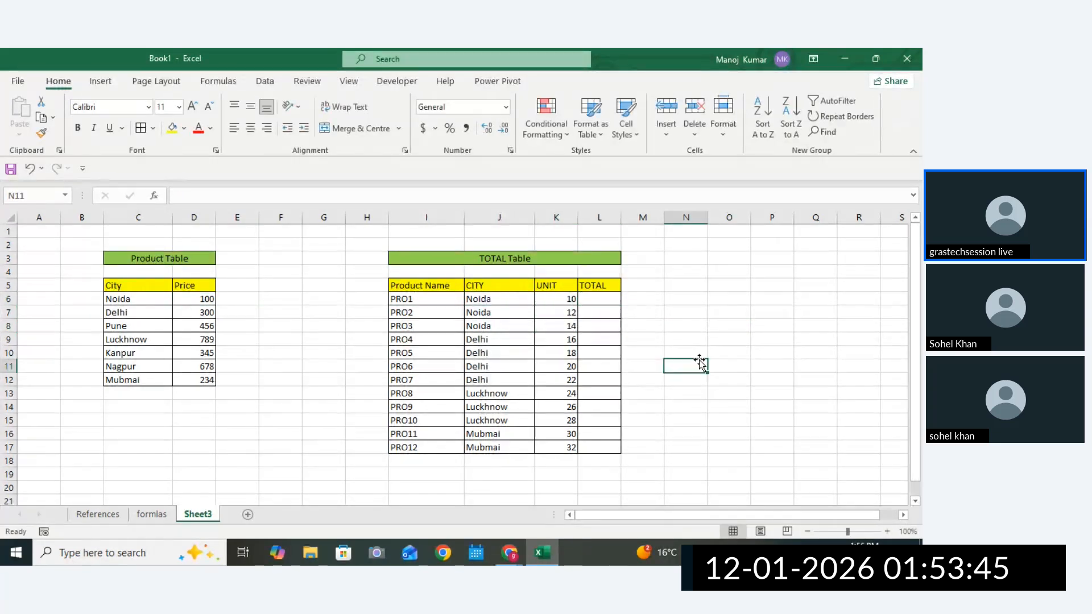
{"action": "left_click_drag", "start_coordinate": [718, 355], "coordinate": [729, 341]}
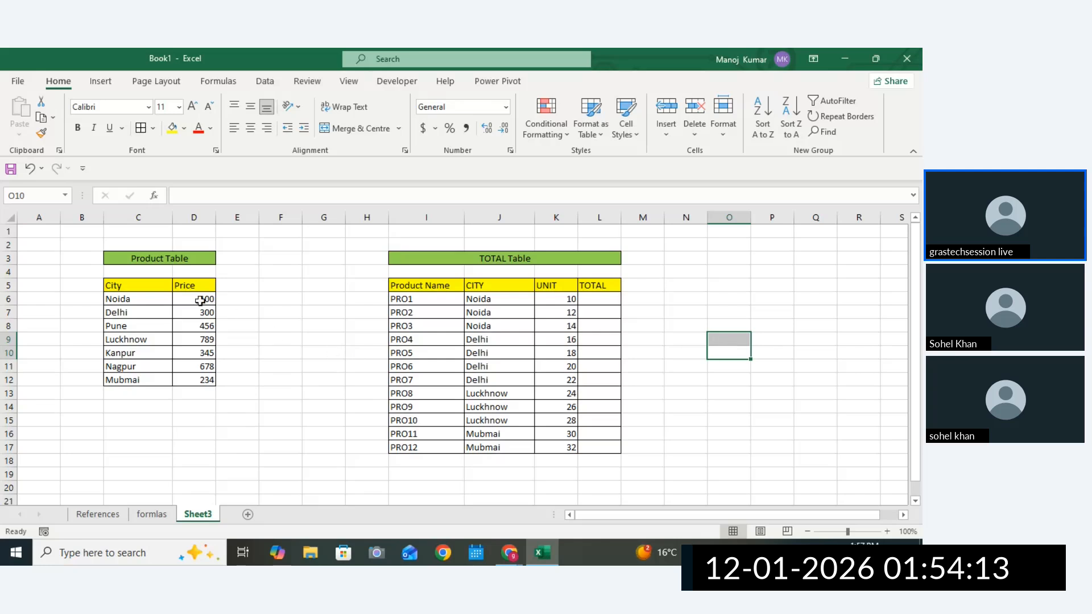
Compare the Price column of the Product Table with the empty TOTAL column of the TOTAL Table.
{"action": "left_click_drag", "start_coordinate": [176, 298], "coordinate": [186, 377]}
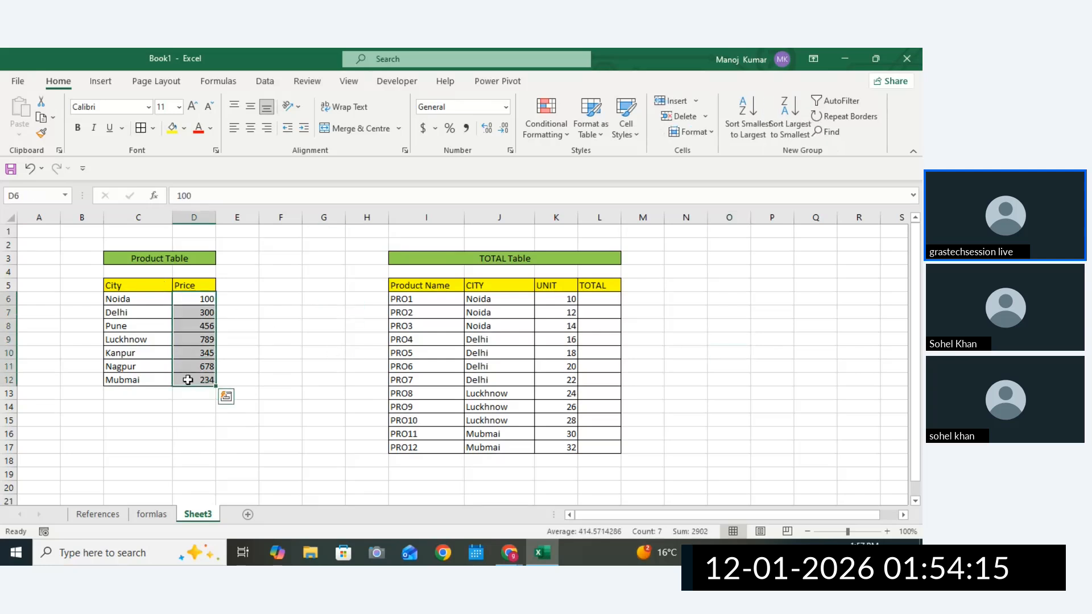
{"action": "left_click_drag", "start_coordinate": [603, 300], "coordinate": [604, 446]}
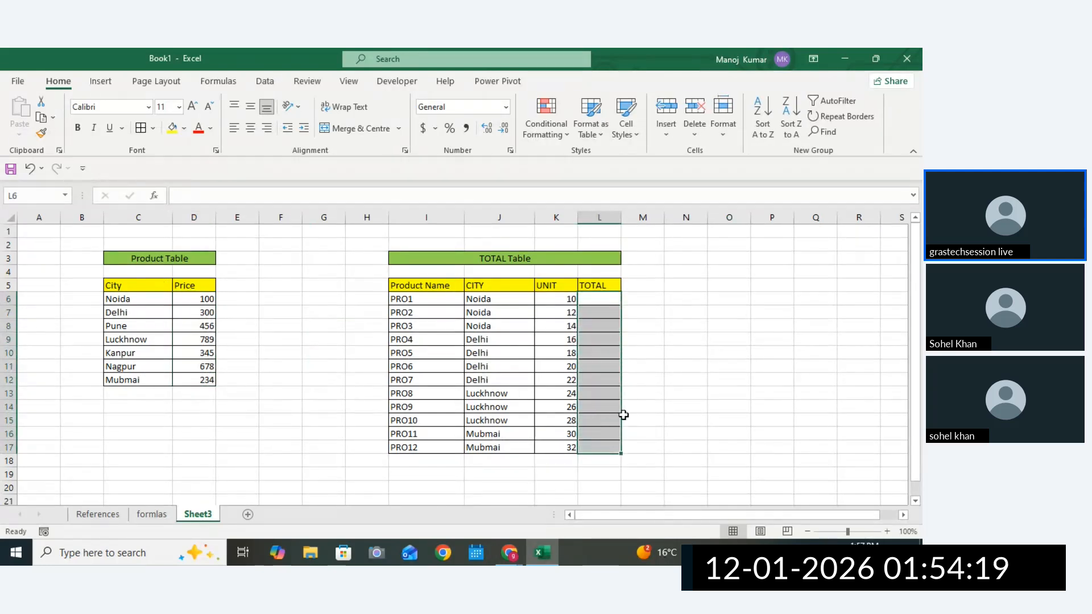
{"action": "left_click", "coordinate": [714, 408]}
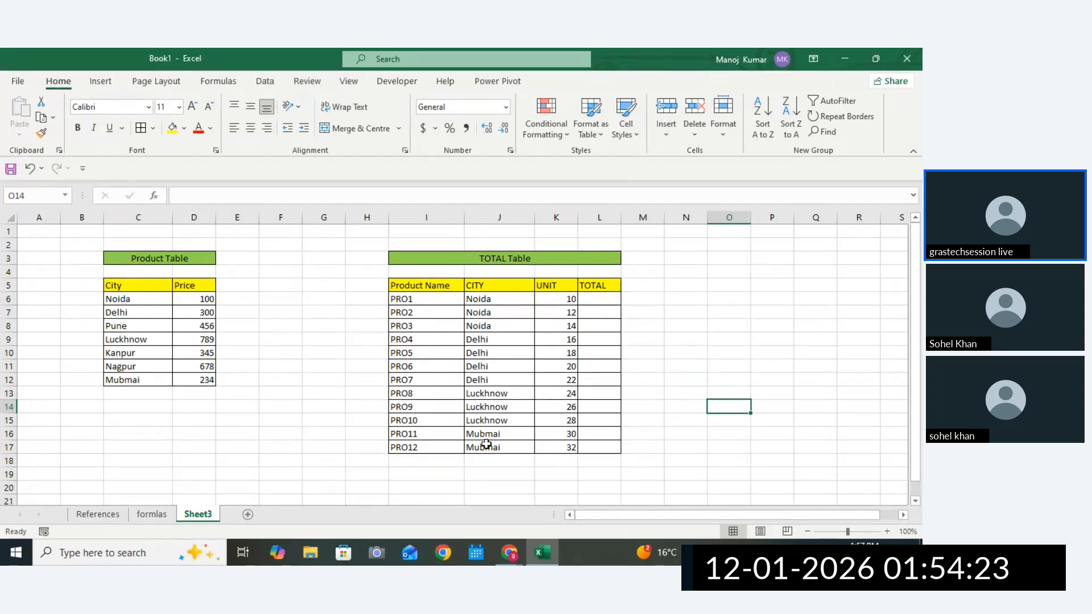
Change the CITY entry of PRO12 in the TOTAL Table to Mubai.
{"action": "left_click", "coordinate": [506, 448]}
{"action": "double_click", "coordinate": [506, 448]}
{"action": "key", "text": "BackSpace"}
{"action": "key", "text": "BackSpace"}
{"action": "key", "text": "BackSpace"}
{"action": "key", "text": "BackSpace"}
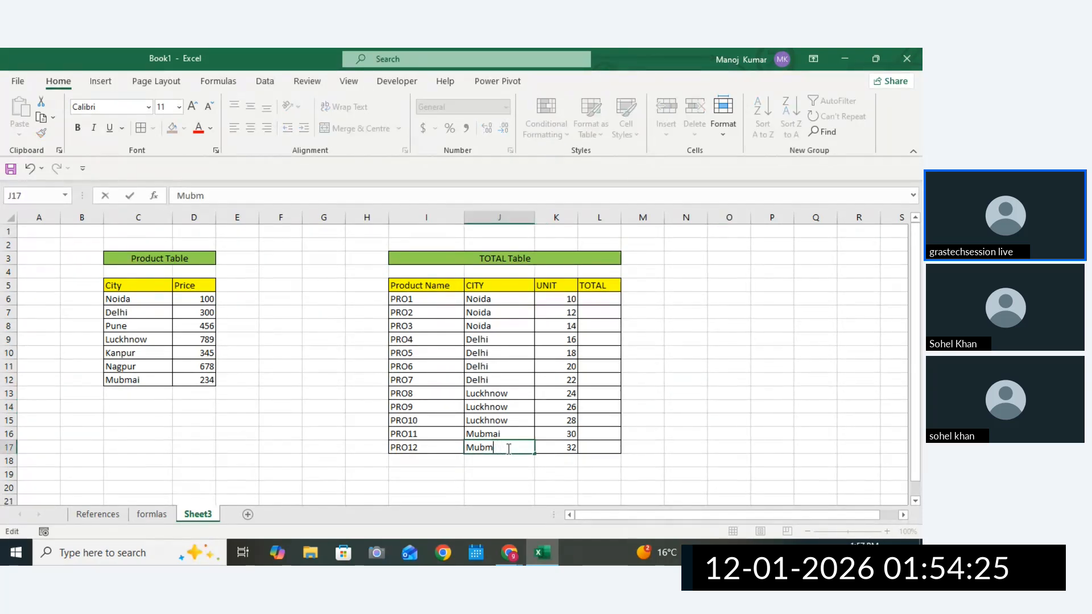
{"action": "type", "text": "ba"}
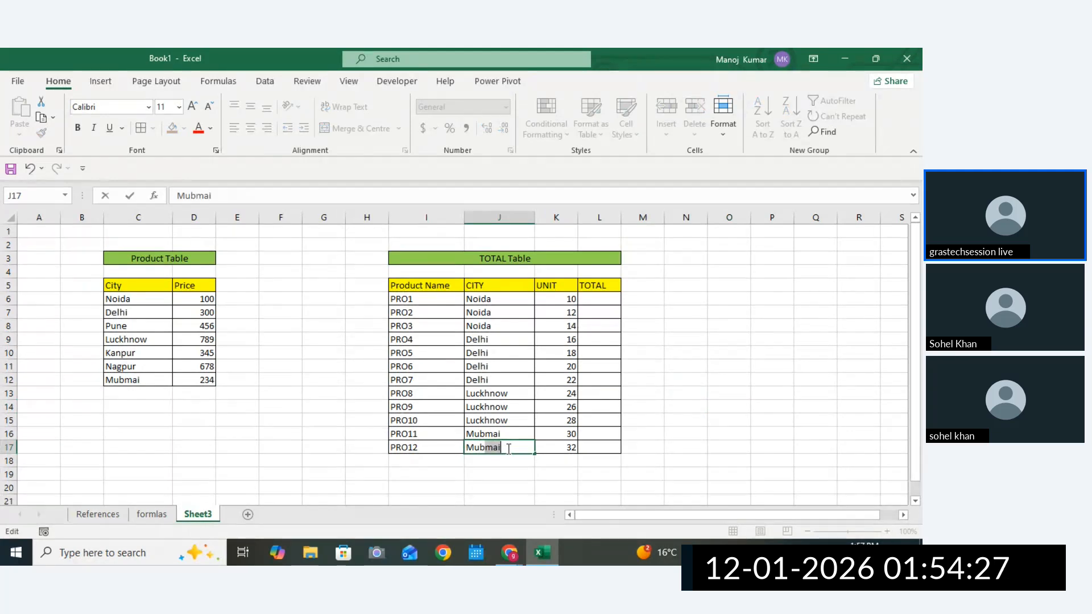
{"action": "type", "text": "i"}
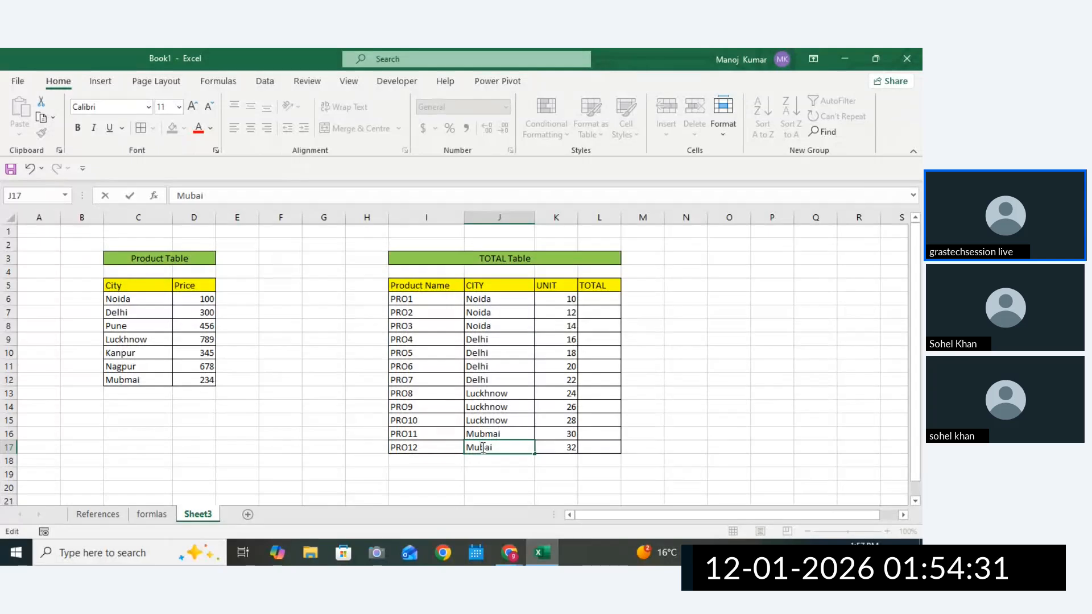
Correct the CITY entry of PRO11 to Mumbai and fill it down to PRO12.
{"action": "double_click", "coordinate": [486, 434]}
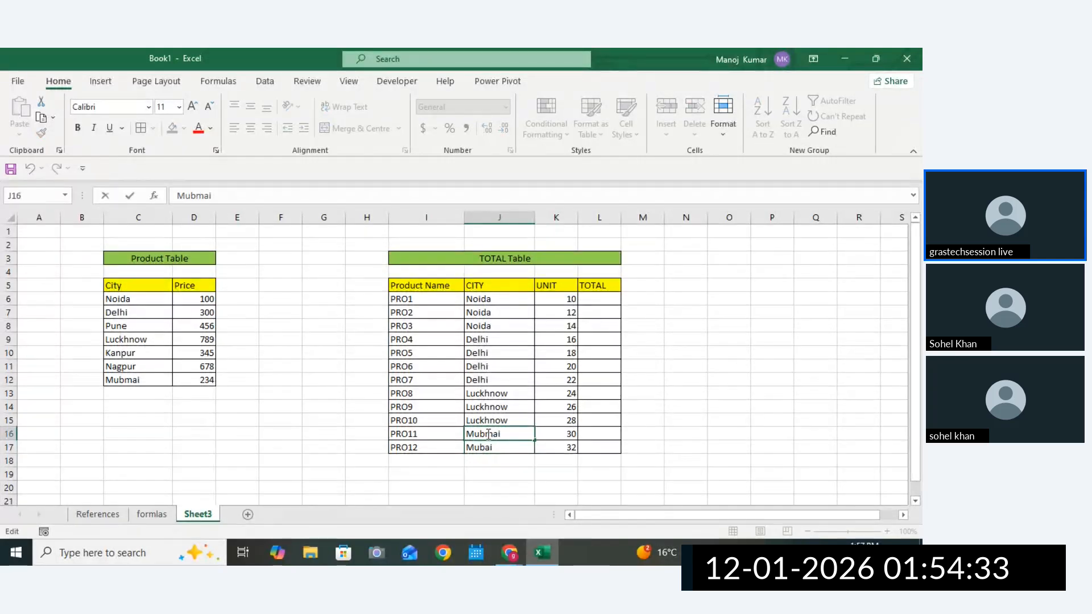
{"action": "key", "text": "BackSpace"}
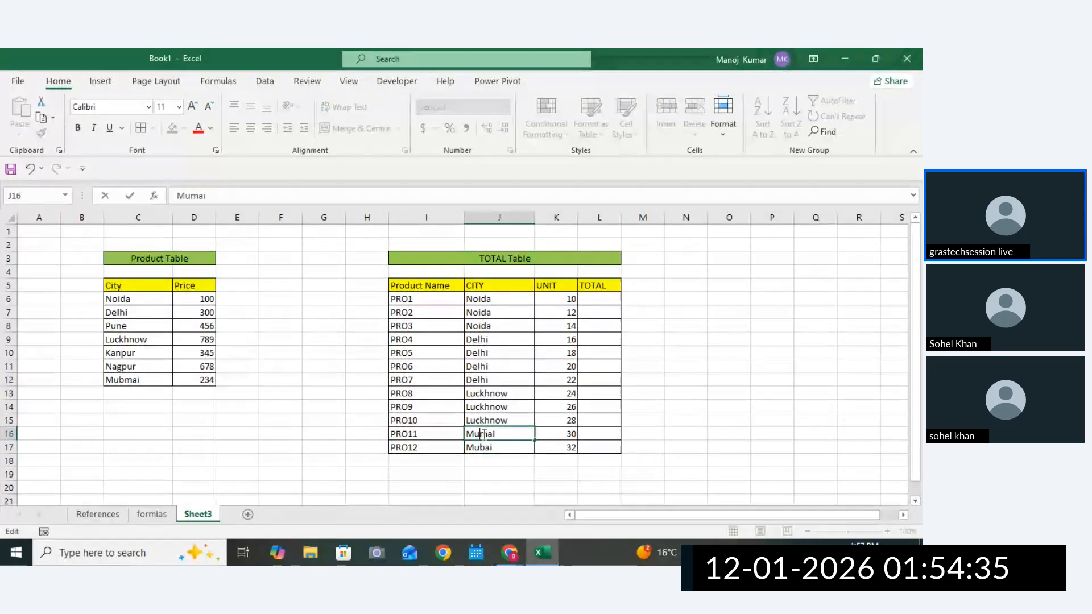
{"action": "type", "text": "b"}
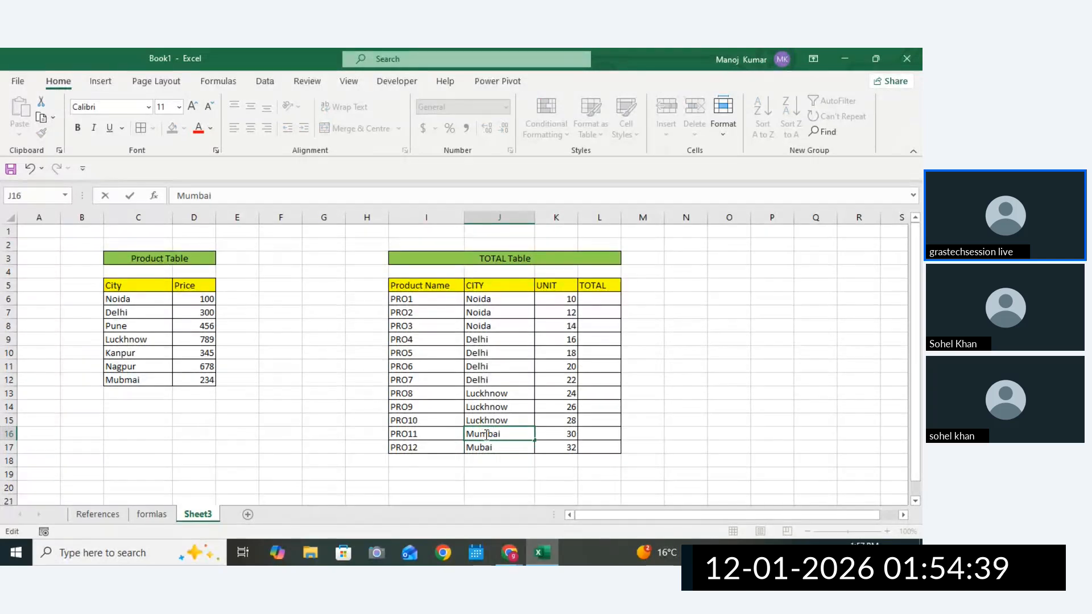
{"action": "left_click_drag", "start_coordinate": [535, 440], "coordinate": [535, 453]}
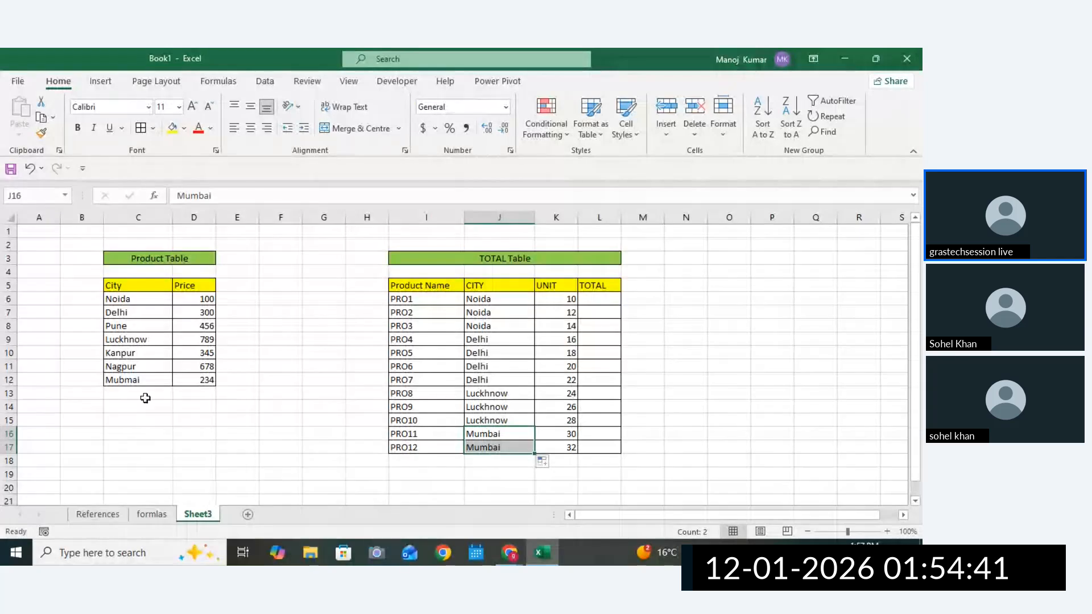
Change the last city in the Product Table, cell C12, to Mubai.
{"action": "double_click", "coordinate": [141, 379]}
{"action": "key", "text": "BackSpace"}
{"action": "key", "text": "BackSpace"}
{"action": "key", "text": "BackSpace"}
{"action": "key", "text": "BackSpace"}
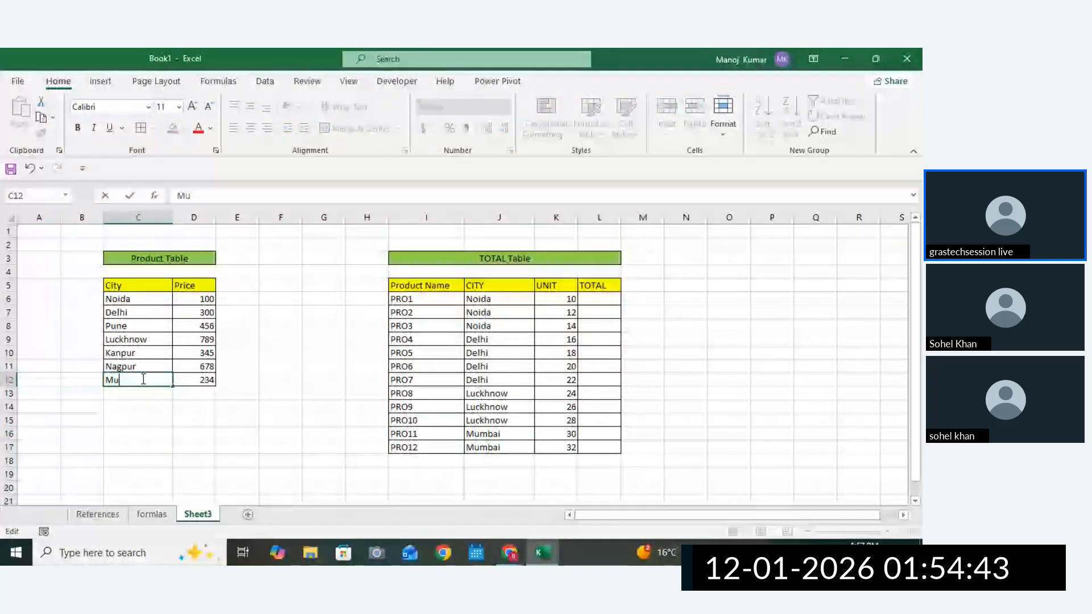
{"action": "type", "text": "bai"}
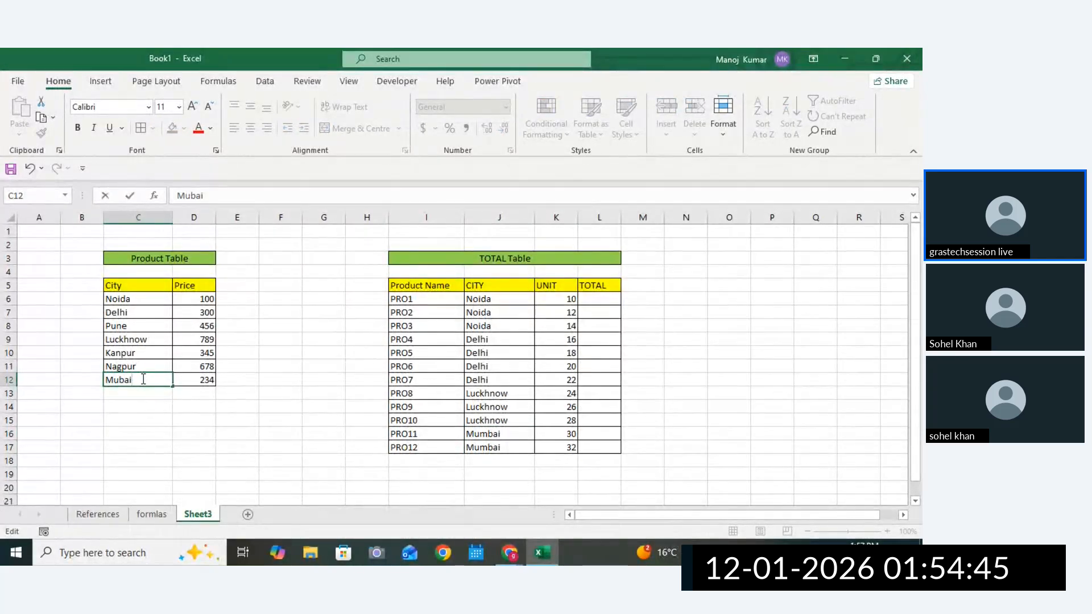
{"action": "left_click", "coordinate": [190, 419]}
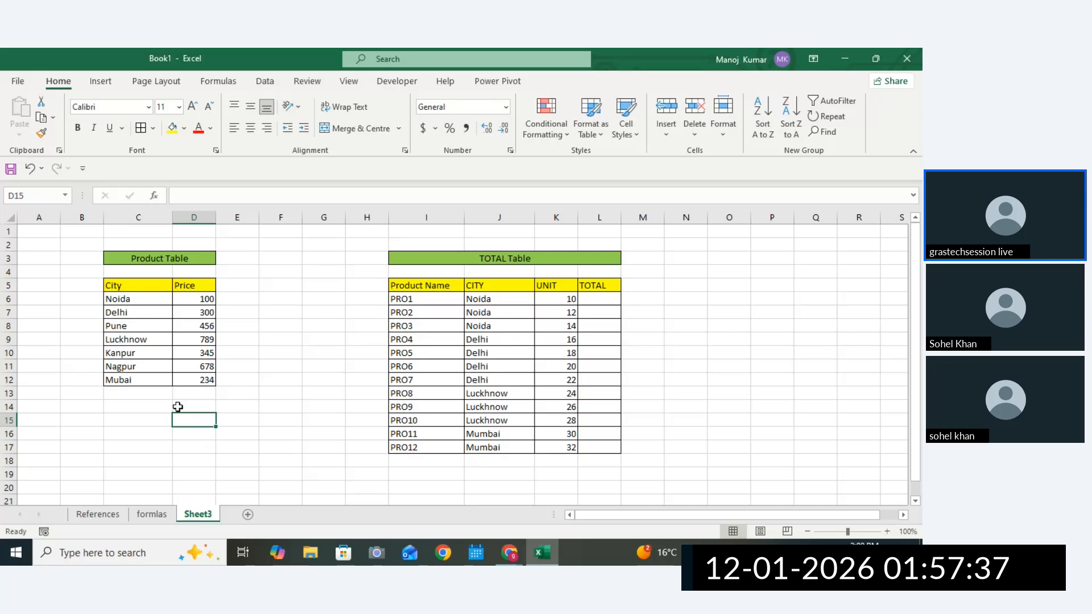
Enter =K6*$D$6 as the TOTAL of PRO1, multiplying its units by the absolute Noida price.
{"action": "left_click", "coordinate": [598, 301]}
{"action": "type", "text": "="}
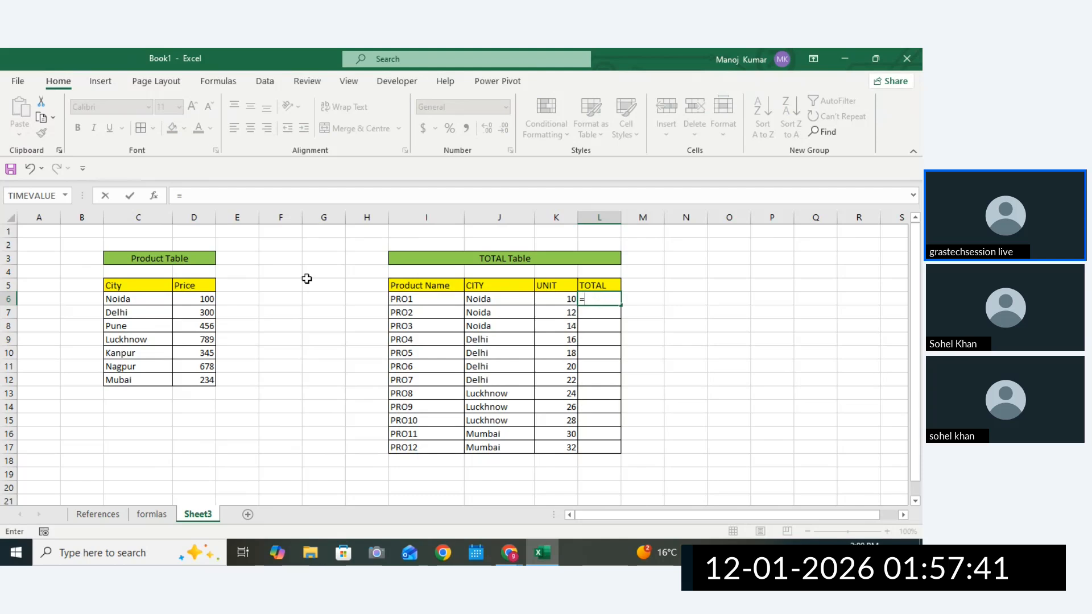
{"action": "left_click", "coordinate": [548, 299]}
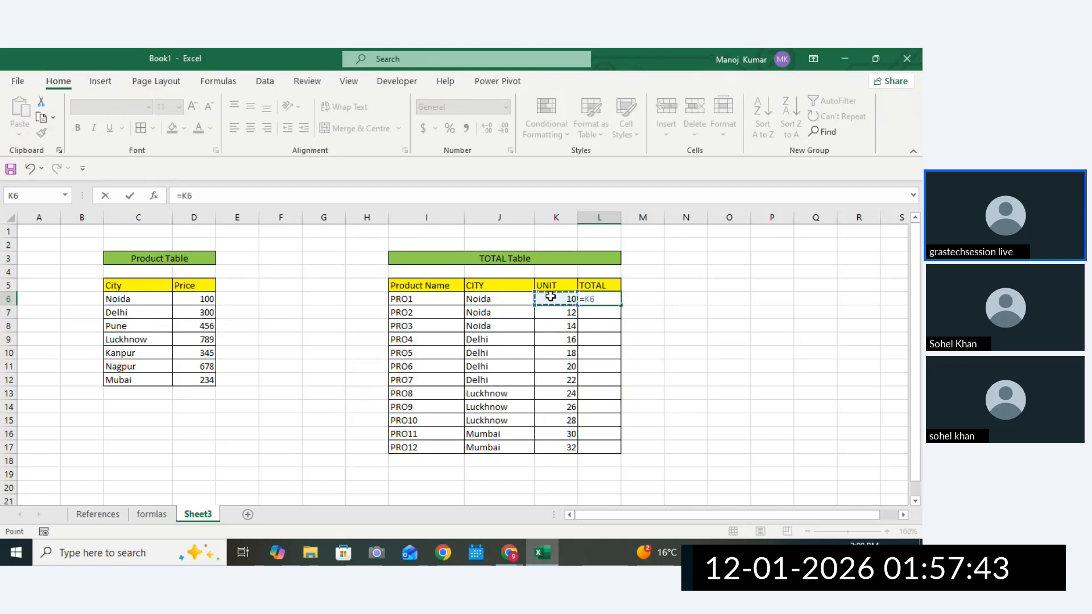
{"action": "type", "text": "*"}
{"action": "left_click", "coordinate": [201, 299]}
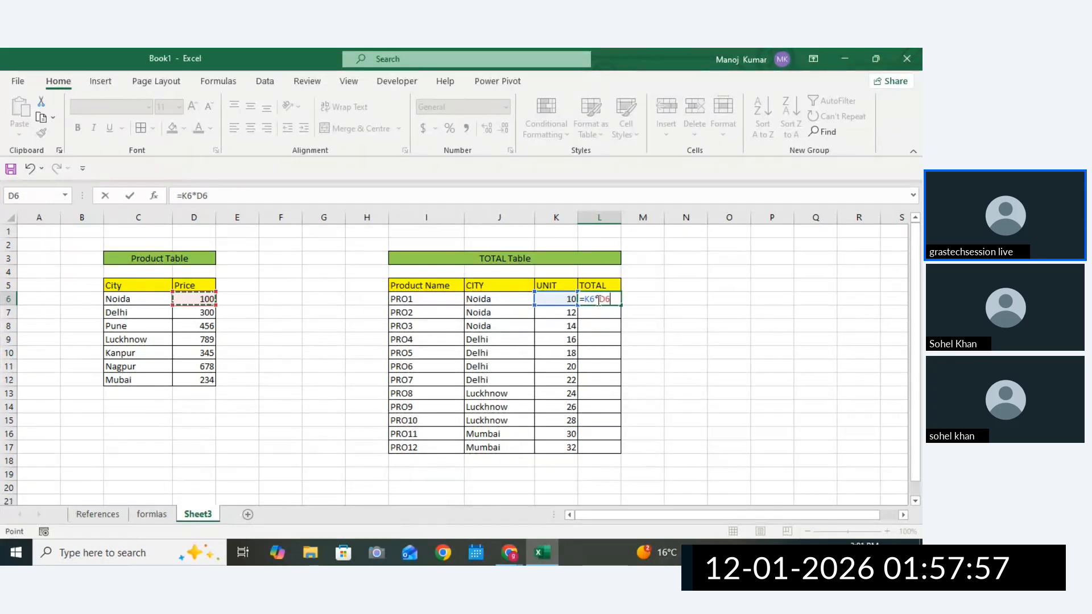
{"action": "key", "text": "F4"}
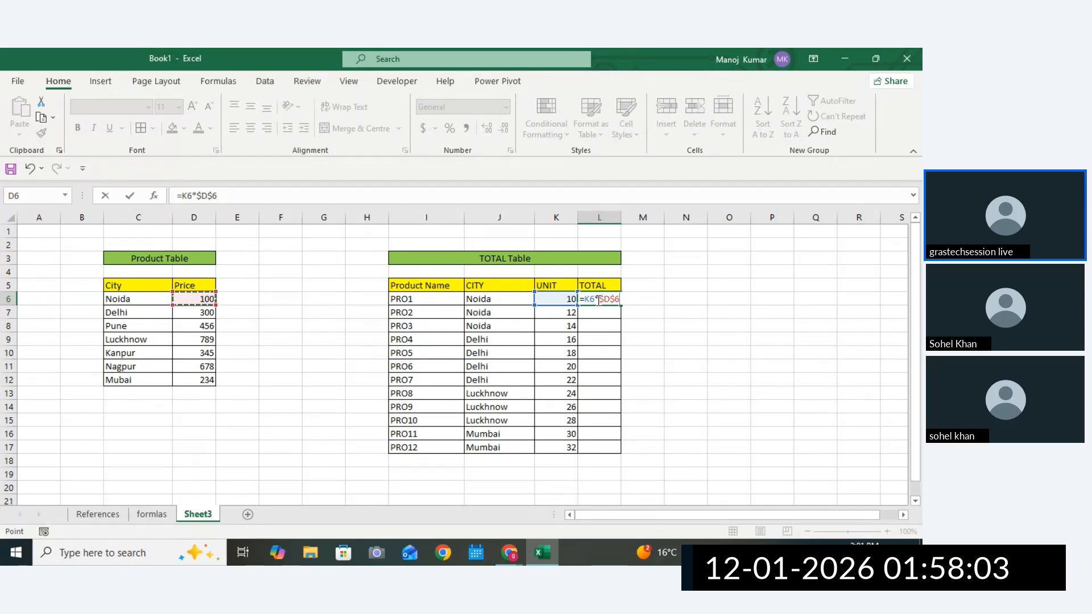
{"action": "key", "text": "Return"}
Fill the PRO1 TOTAL formula down to PRO3 and check the references in the PRO3 formula.
{"action": "left_click", "coordinate": [597, 300]}
{"action": "left_click_drag", "start_coordinate": [621, 306], "coordinate": [616, 334]}
{"action": "double_click", "coordinate": [600, 325]}
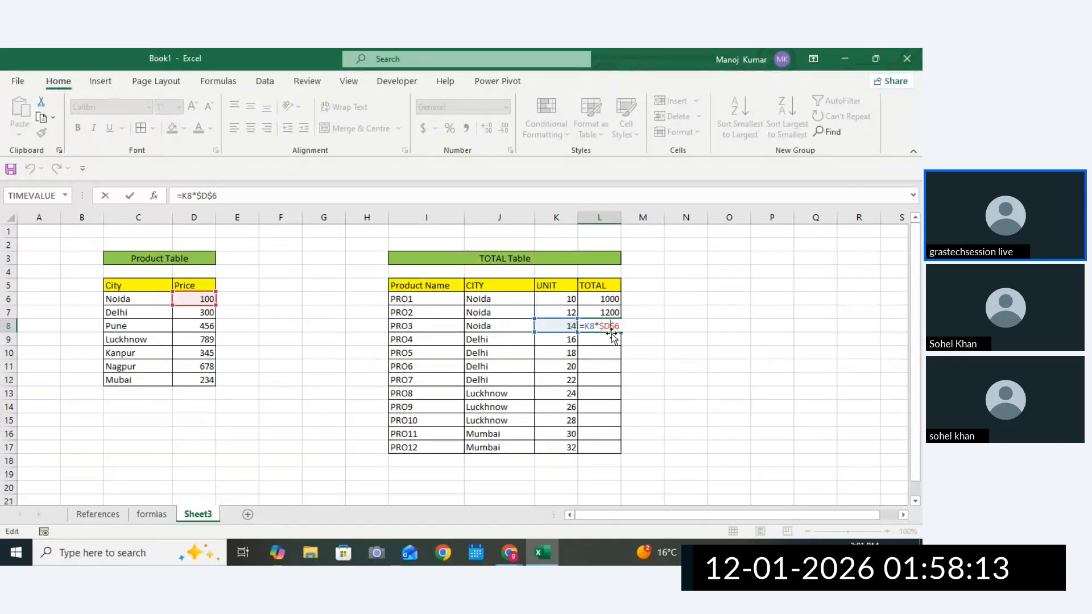
{"action": "key", "text": "Return"}
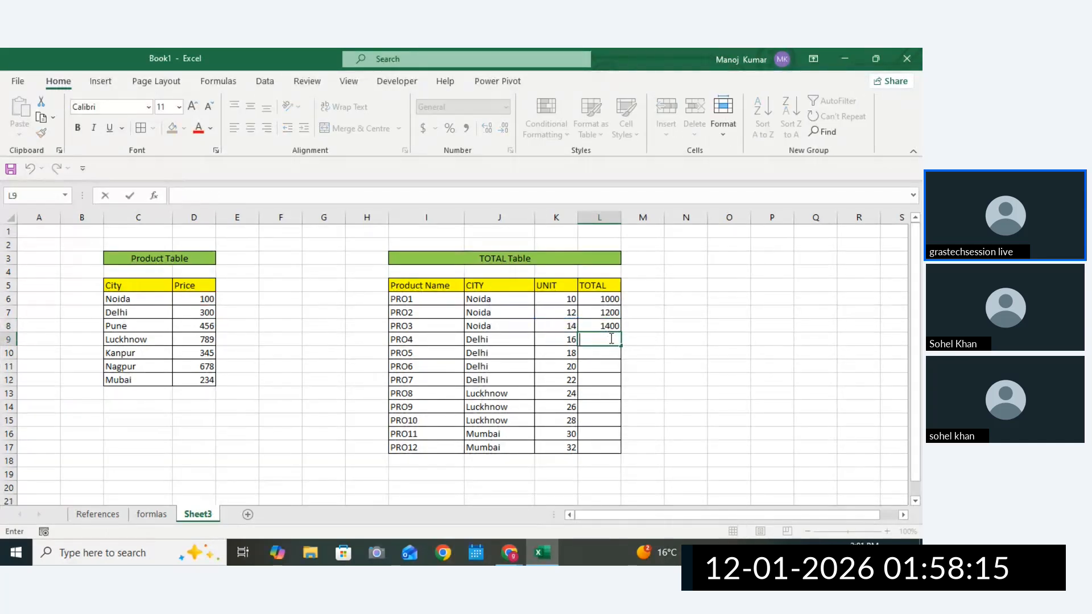
Enter =K9*$D$7 as the TOTAL of PRO4, multiplying its units by the absolute Delhi price.
{"action": "type", "text": "="}
{"action": "left_click", "coordinate": [558, 341]}
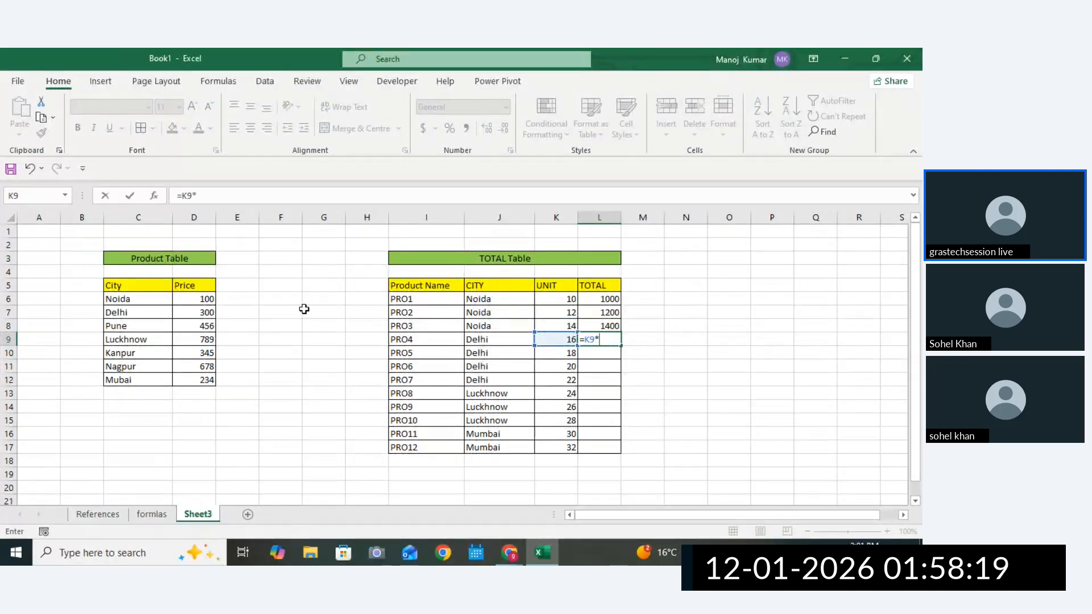
{"action": "left_click", "coordinate": [197, 312]}
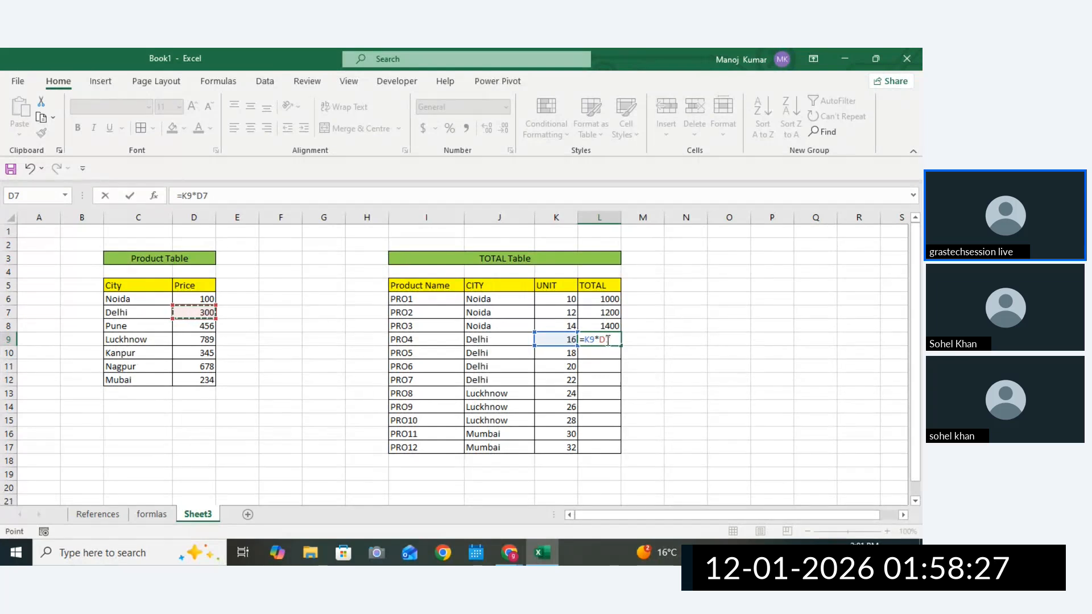
{"action": "key", "text": "F4"}
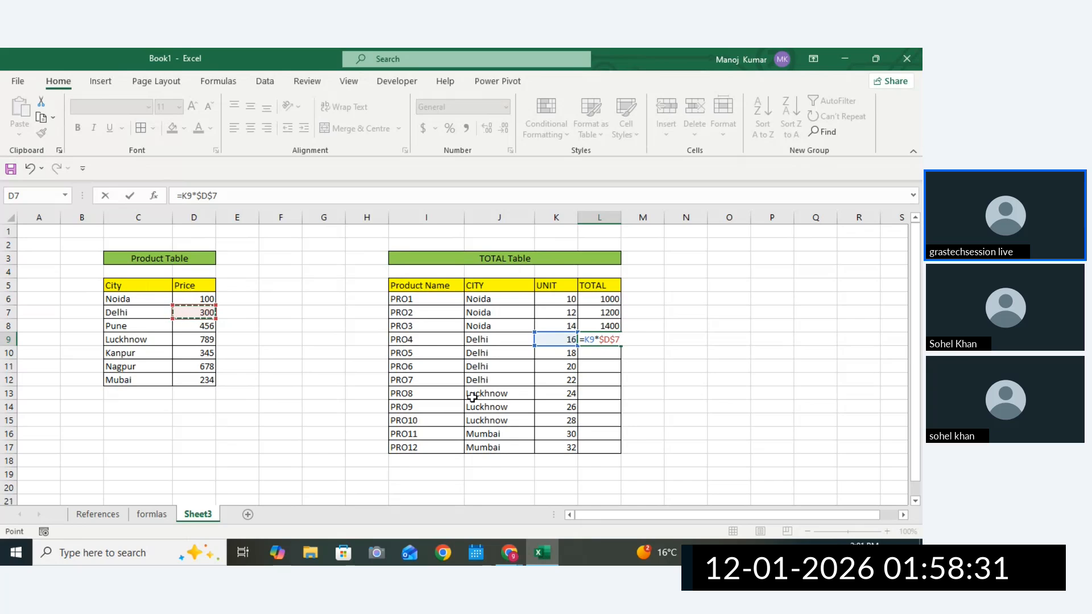
{"action": "key", "text": "Return"}
Fill the PRO4 TOTAL formula down to PRO7 and check the references in the PRO7 formula.
{"action": "left_click_drag", "start_coordinate": [609, 343], "coordinate": [616, 382]}
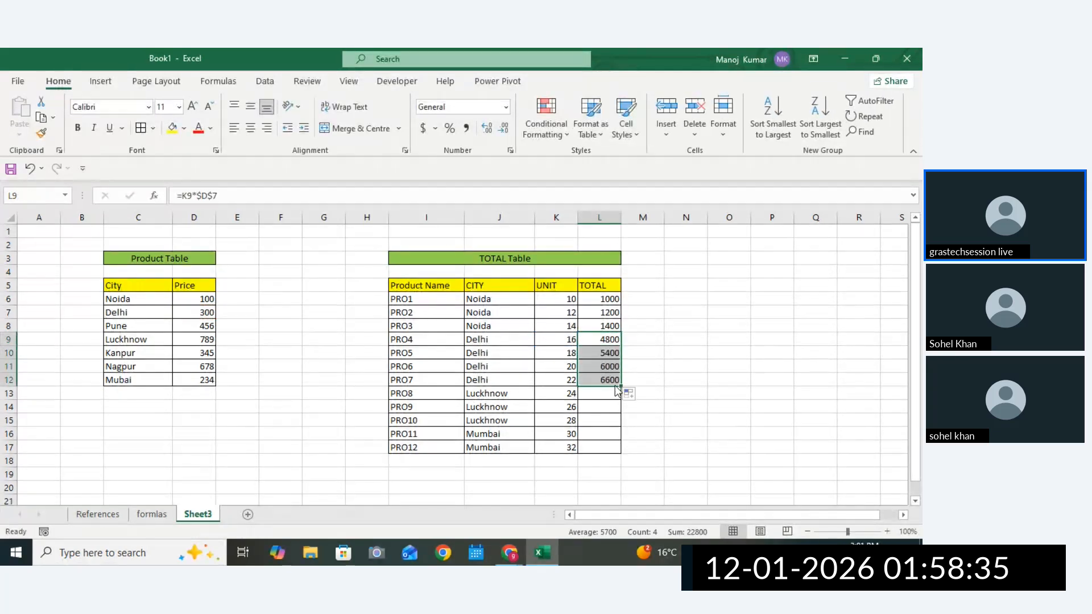
{"action": "left_click", "coordinate": [616, 384]}
{"action": "double_click", "coordinate": [613, 381]}
{"action": "left_click", "coordinate": [533, 391]}
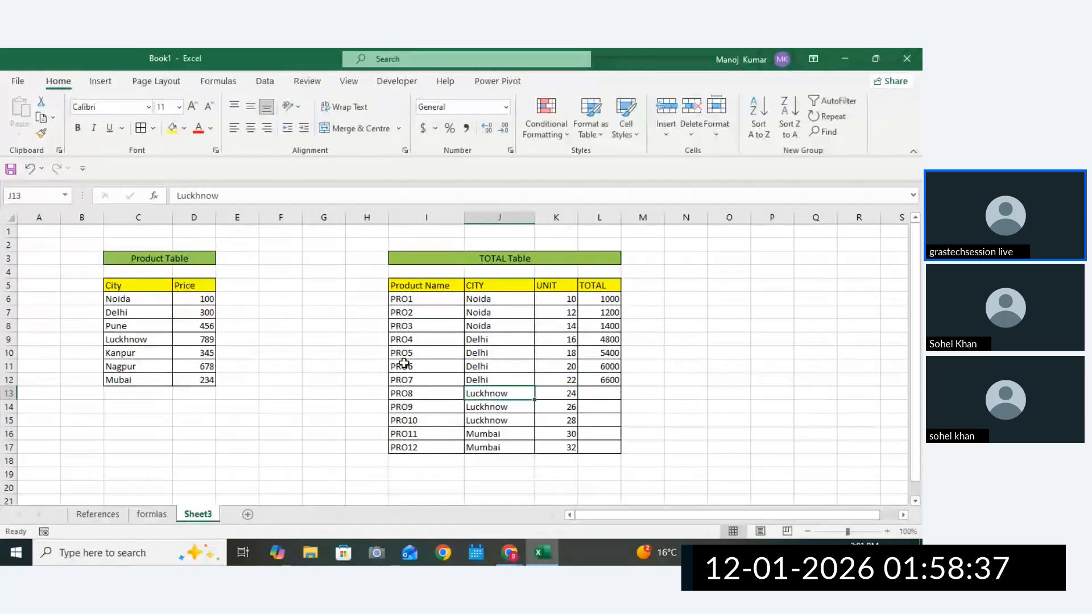
{"action": "left_click", "coordinate": [604, 381]}
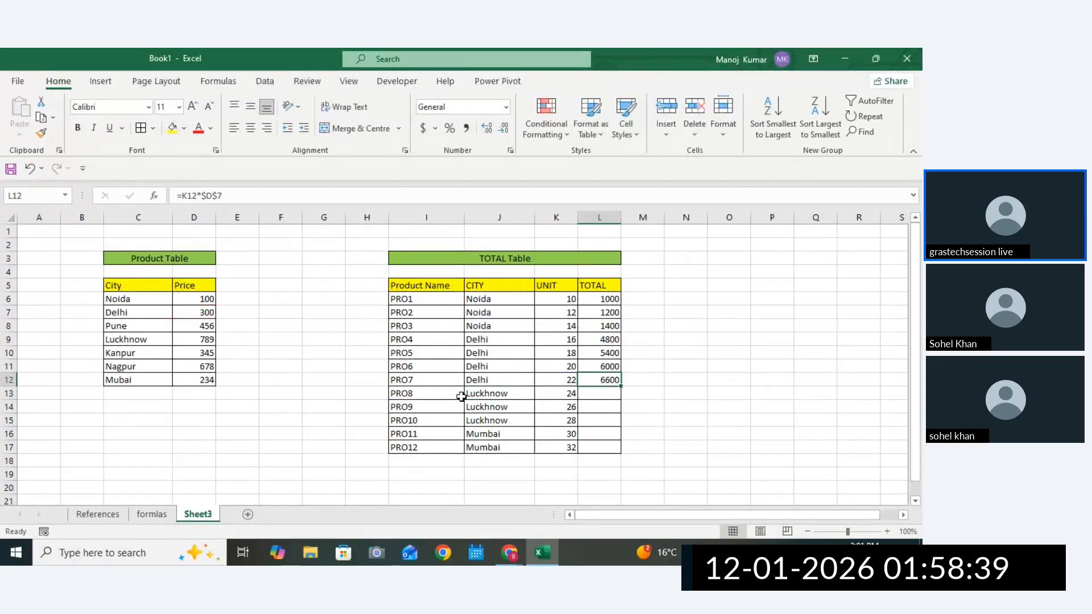
{"action": "double_click", "coordinate": [605, 384]}
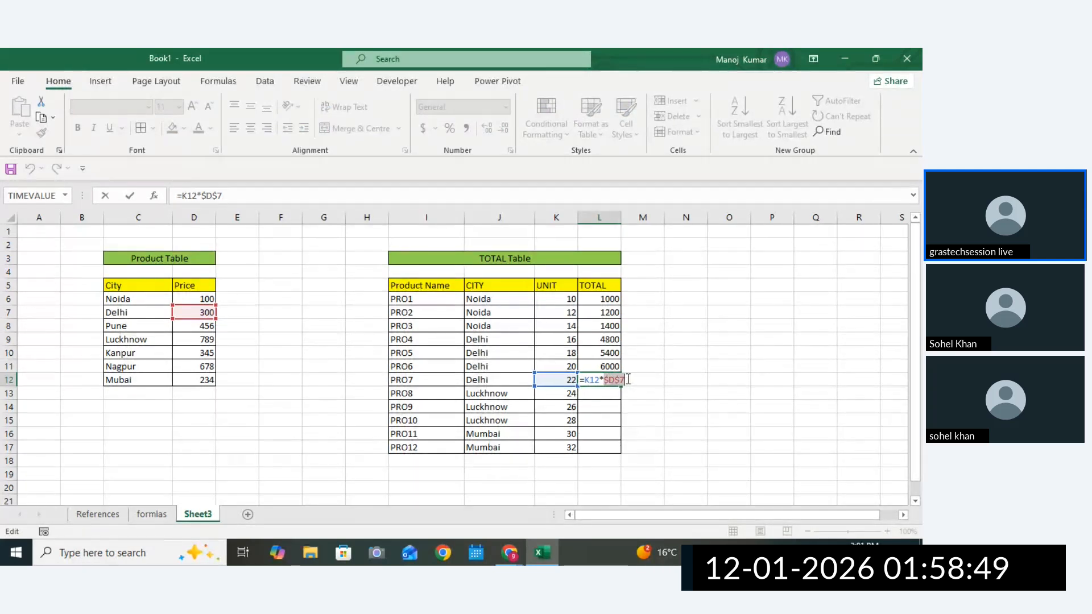
{"action": "key", "text": "Return"}
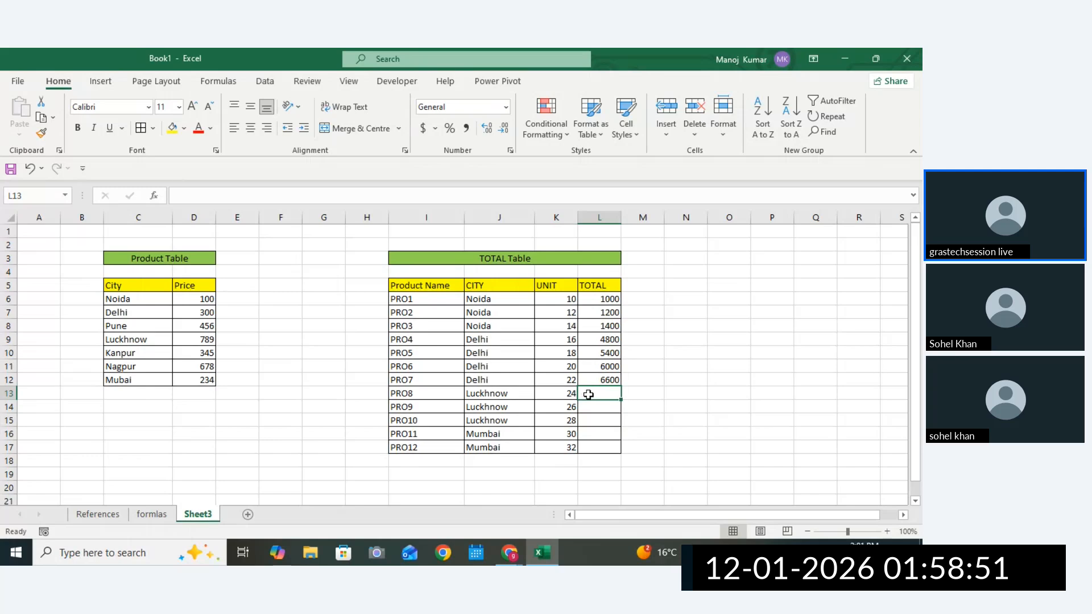
Review the calculated totals of PRO1 to PRO7 against their units and the Product Table prices.
{"action": "left_click_drag", "start_coordinate": [601, 299], "coordinate": [601, 380]}
{"action": "left_click", "coordinate": [556, 380]}
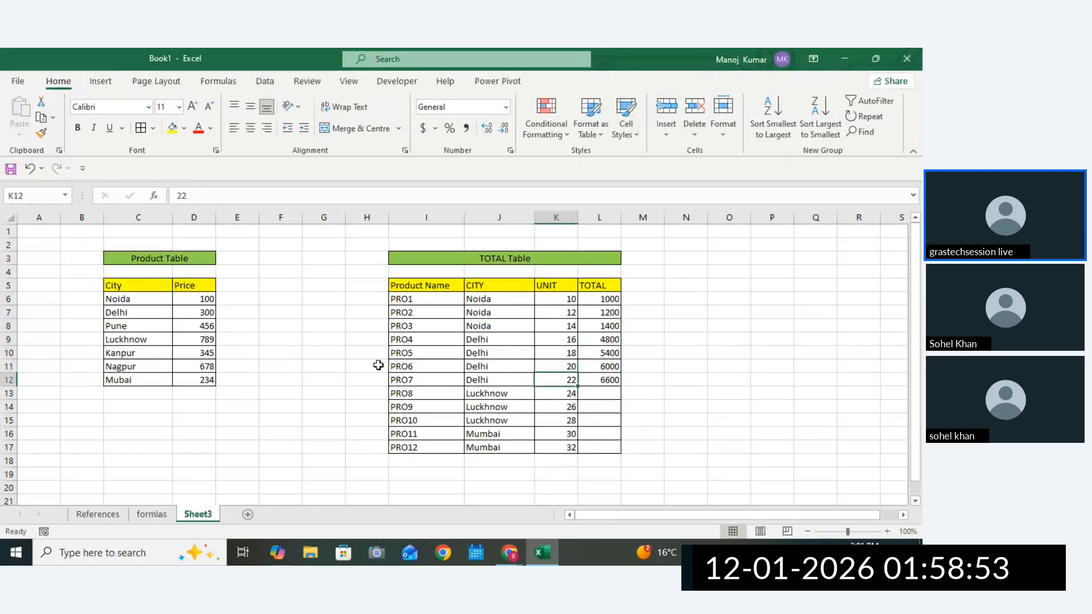
{"action": "left_click_drag", "start_coordinate": [203, 299], "coordinate": [207, 395]}
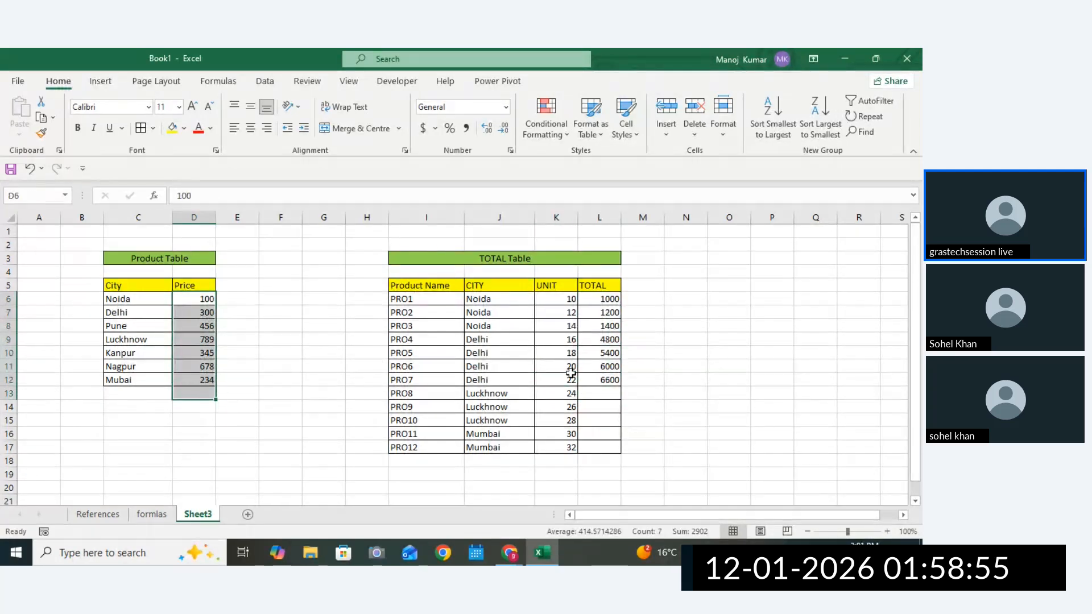
Change the PRO4 TOTAL formula to =K9*$D7 so only the price column is locked.
{"action": "double_click", "coordinate": [612, 339]}
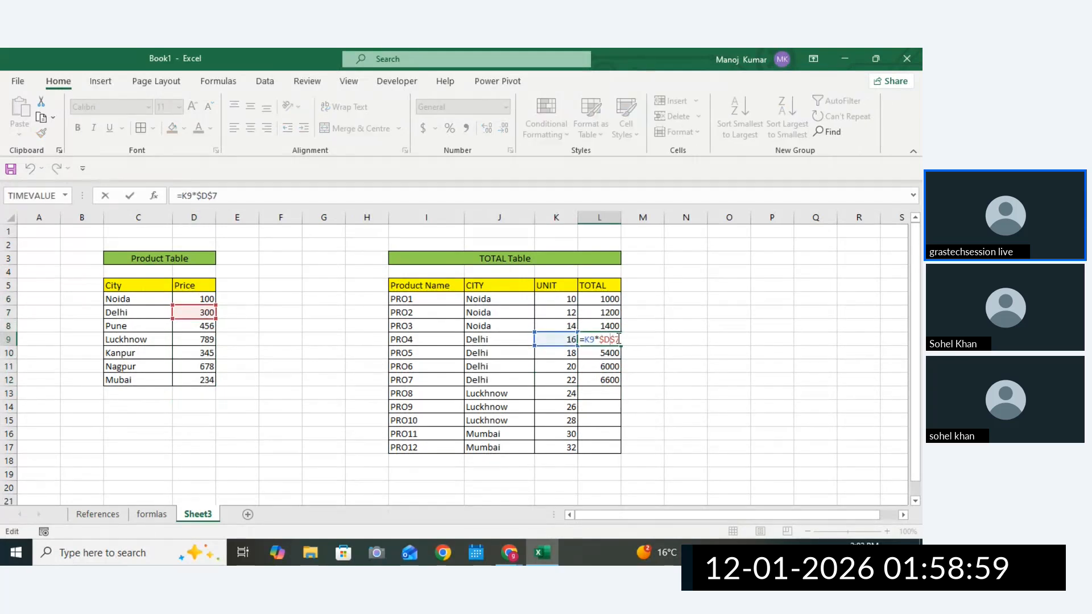
{"action": "type", "text": "="}
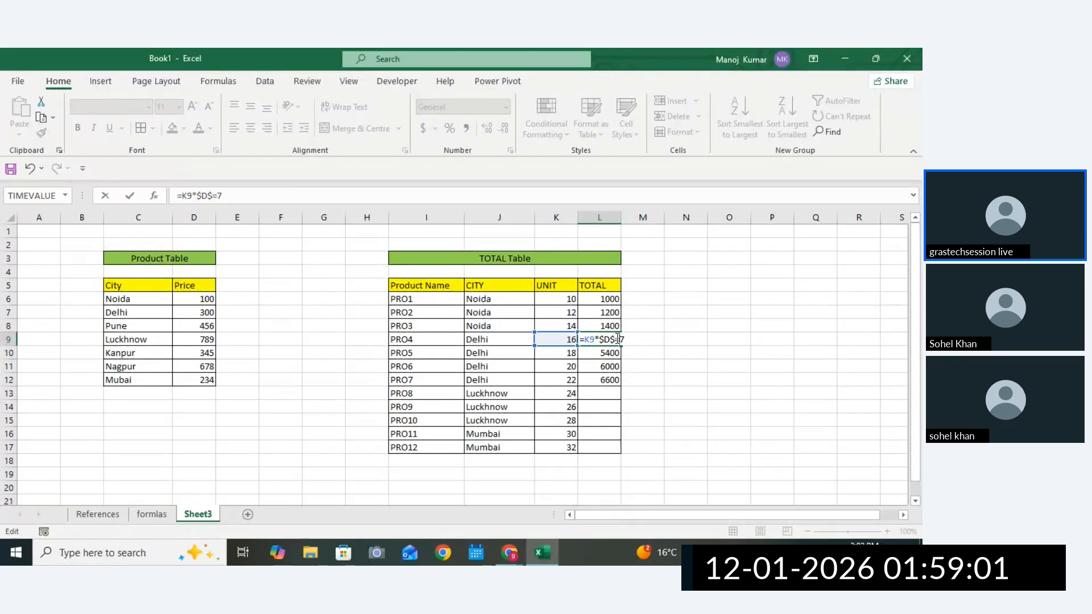
{"action": "key", "text": "BackSpace"}
{"action": "key", "text": "Return"}
Fill the column-locked PRO4 formula down to PRO7 and inspect which price the PRO7 formula references.
{"action": "left_click", "coordinate": [616, 339]}
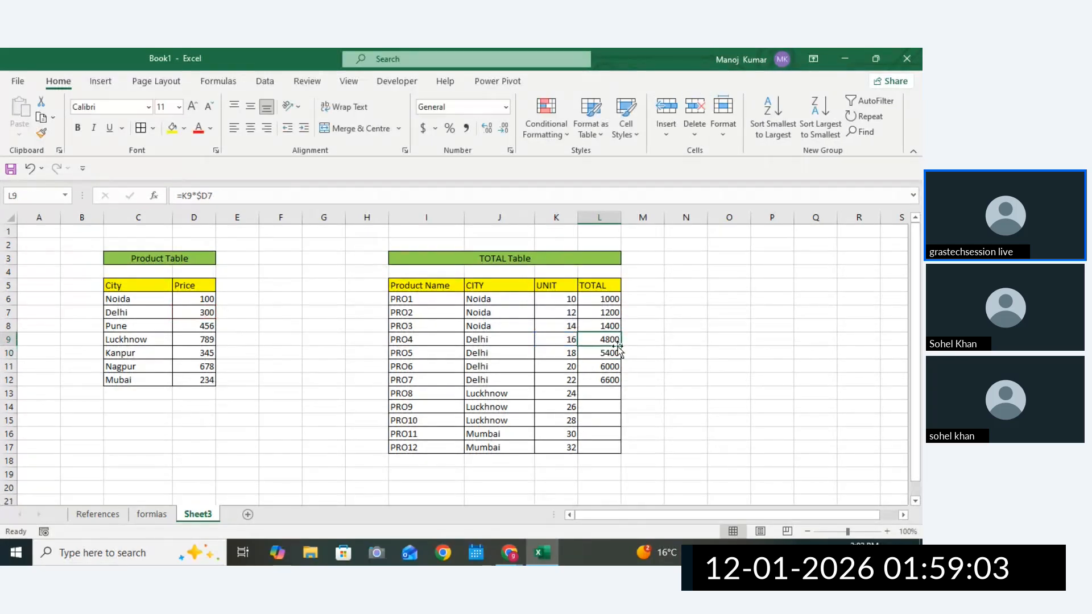
{"action": "left_click_drag", "start_coordinate": [618, 348], "coordinate": [615, 387]}
{"action": "left_click", "coordinate": [611, 381]}
{"action": "double_click", "coordinate": [611, 380]}
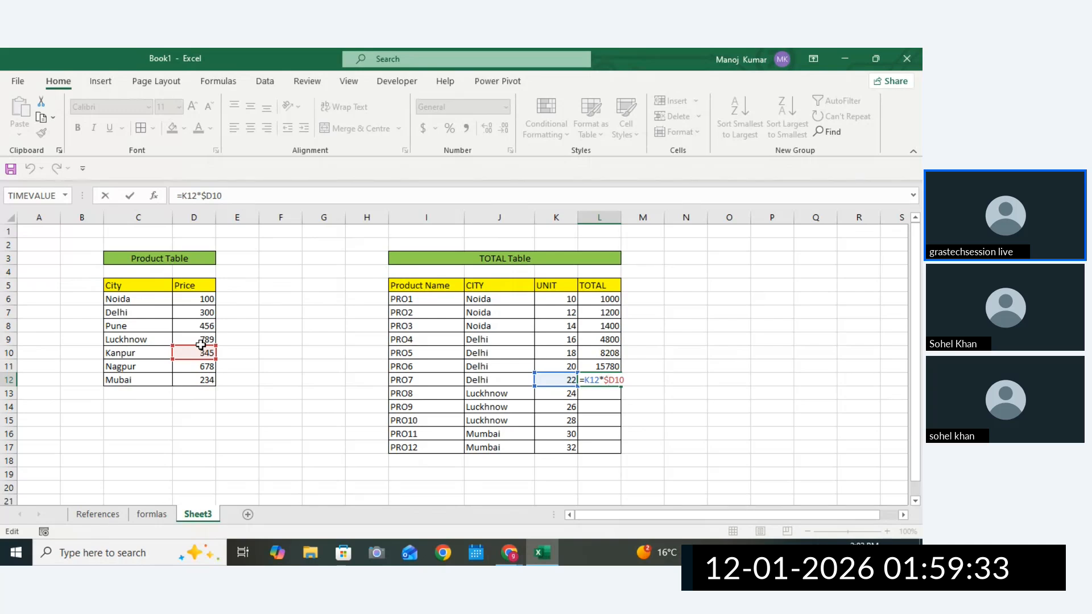
{"action": "key", "text": "Return"}
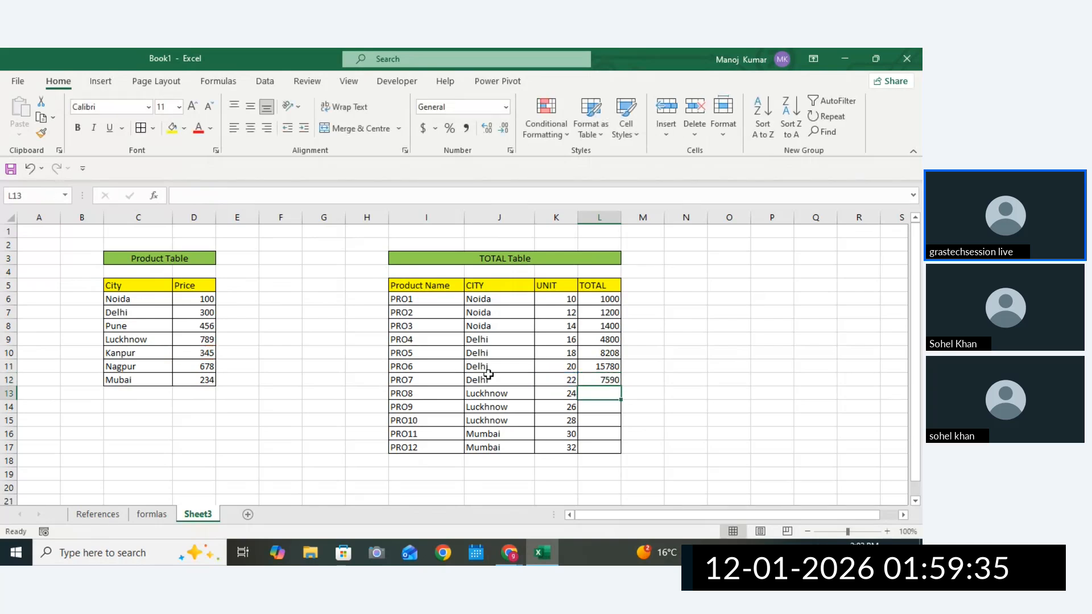
Change the PRO4 TOTAL formula to =K9*$D$7 and fill it down to PRO7.
{"action": "left_click_drag", "start_coordinate": [490, 340], "coordinate": [605, 340]}
{"action": "double_click", "coordinate": [613, 341]}
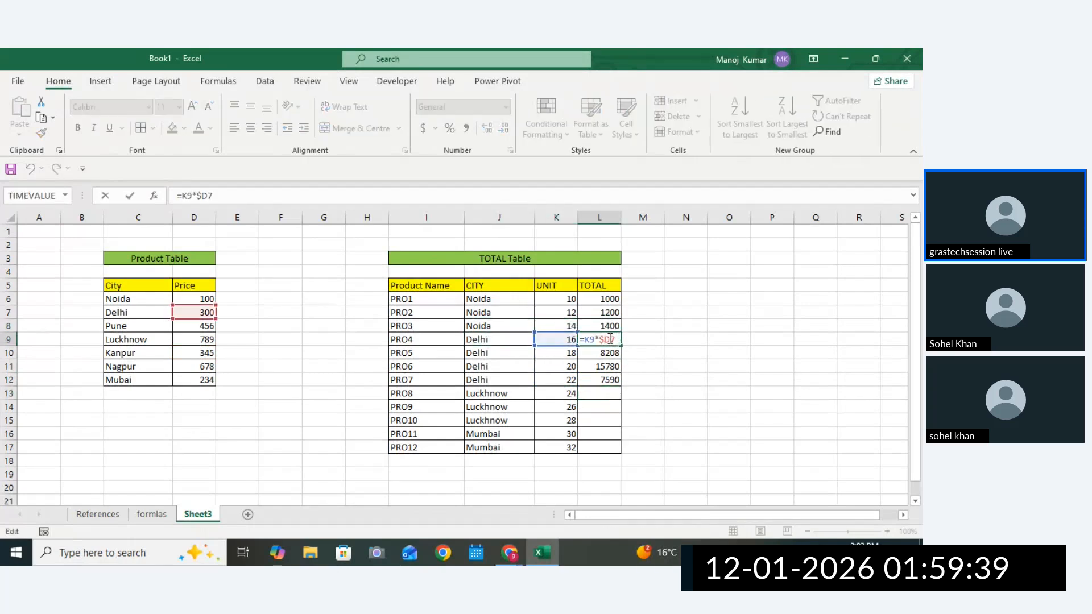
{"action": "type", "text": "$"}
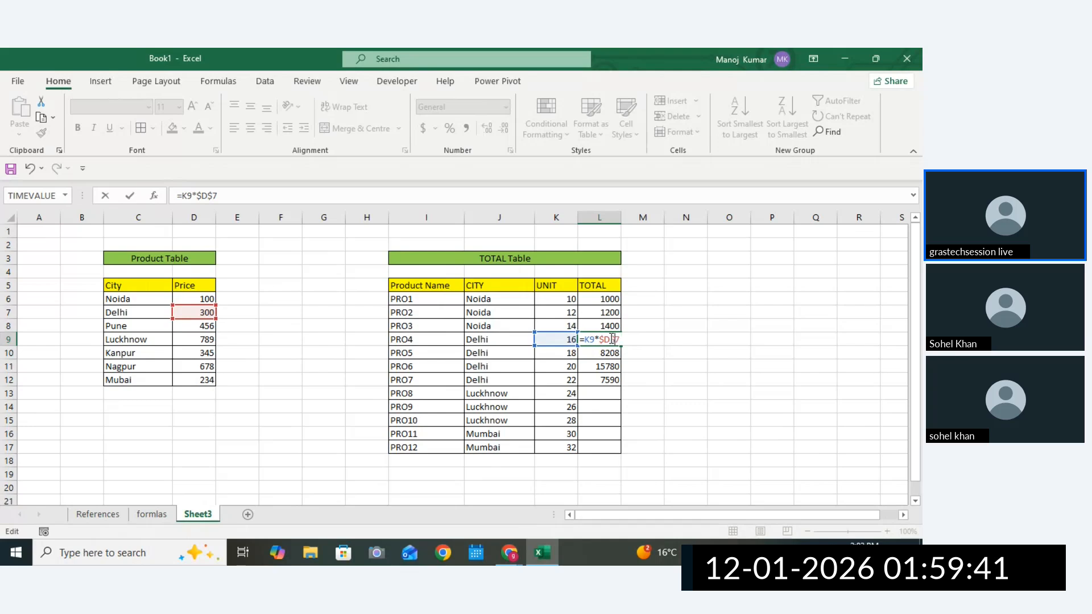
{"action": "key", "text": "ctrl+Return"}
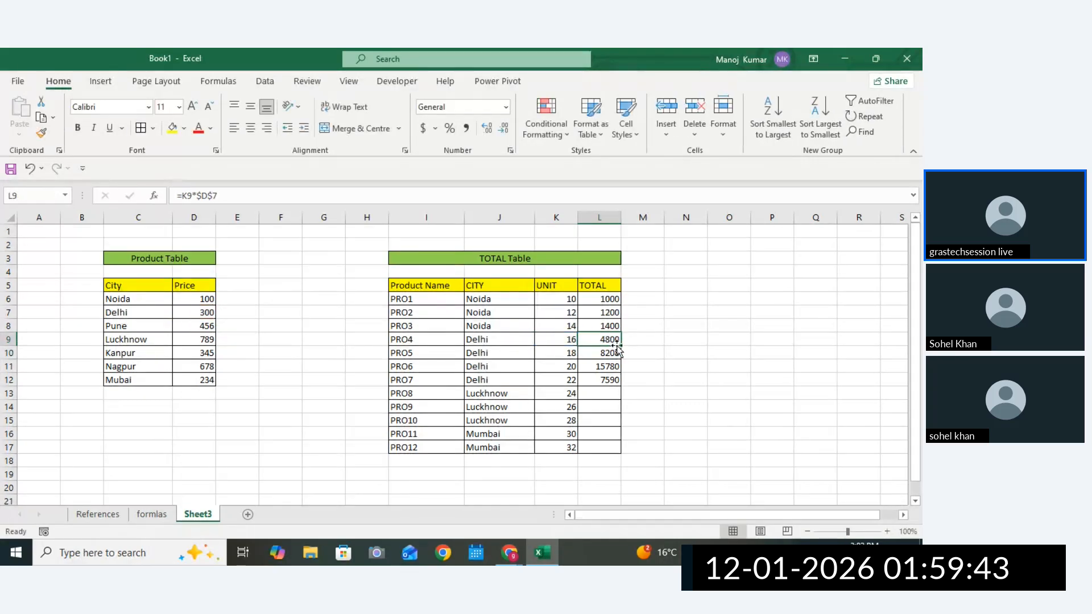
{"action": "left_click_drag", "start_coordinate": [620, 345], "coordinate": [615, 384]}
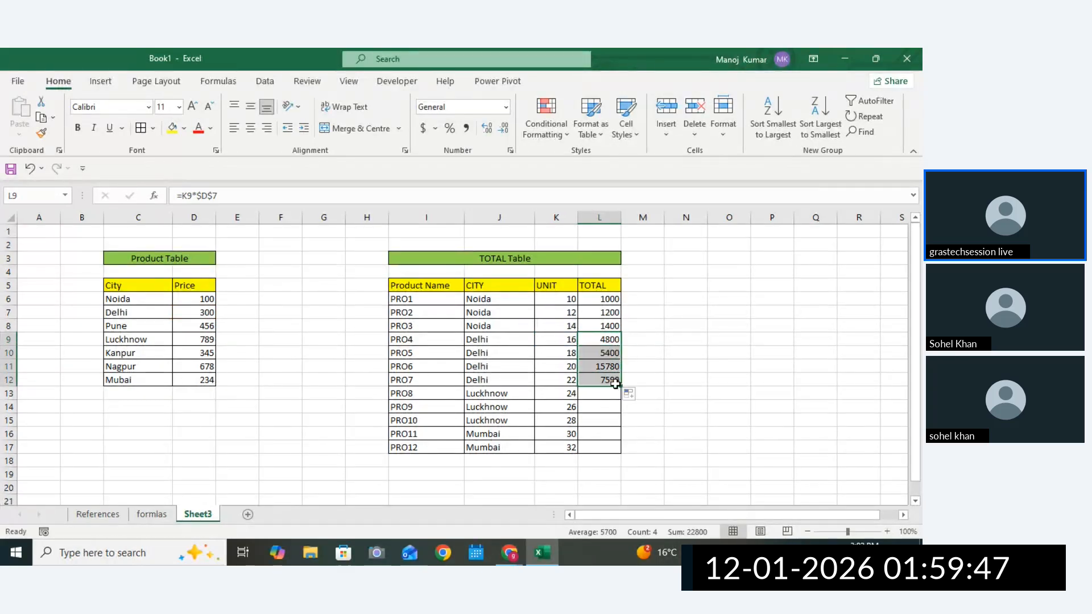
Calculate the PRO8 TOTAL with =K13*$D$9 and fill the formula down to PRO10.
{"action": "left_click", "coordinate": [609, 394]}
{"action": "type", "text": "="}
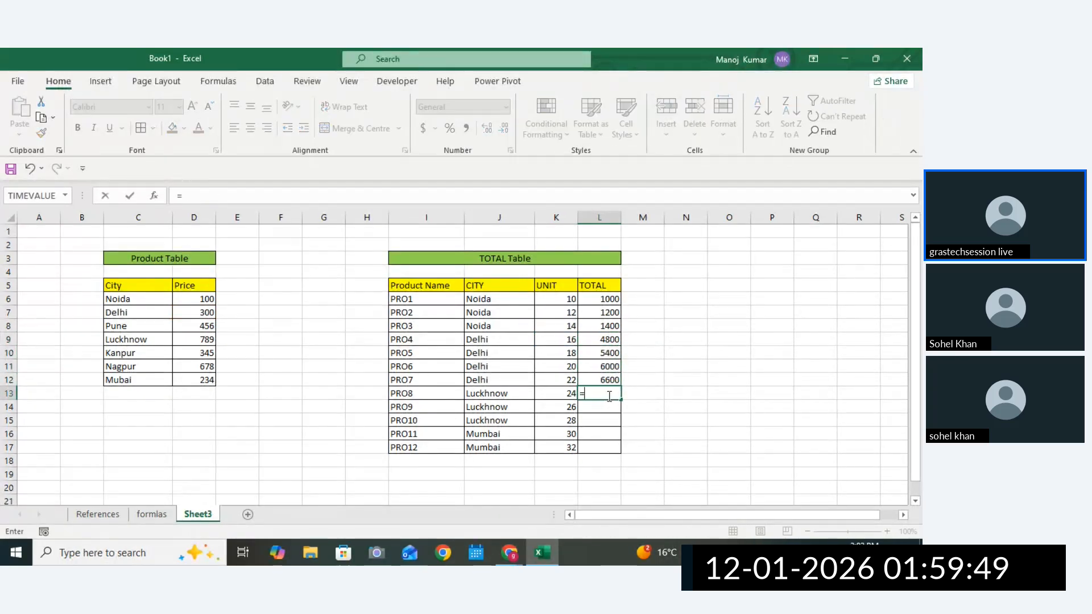
{"action": "left_click_drag", "start_coordinate": [549, 405], "coordinate": [550, 392]}
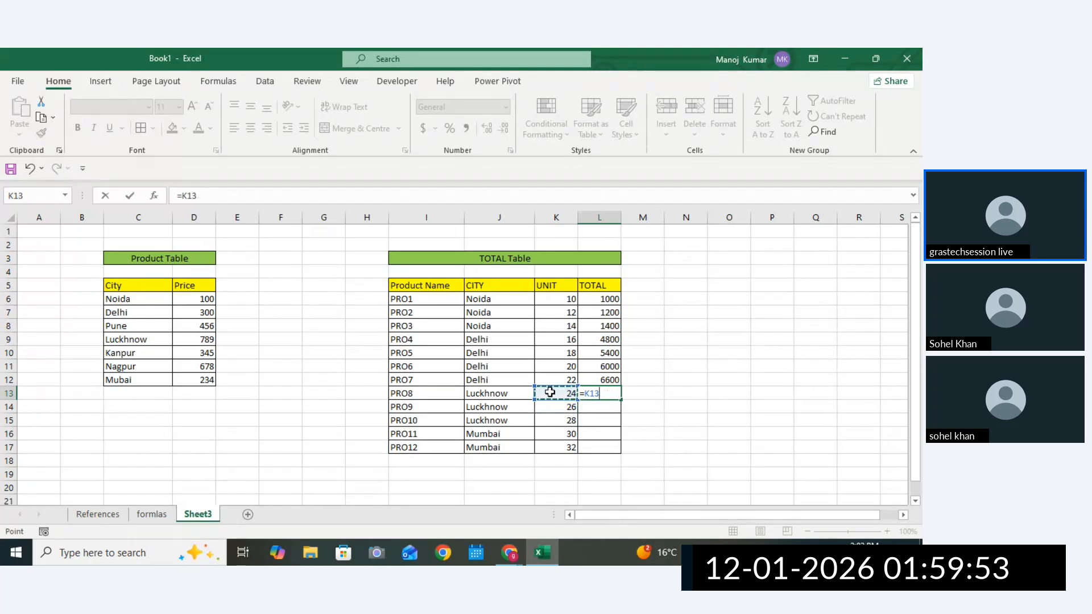
{"action": "type", "text": "*"}
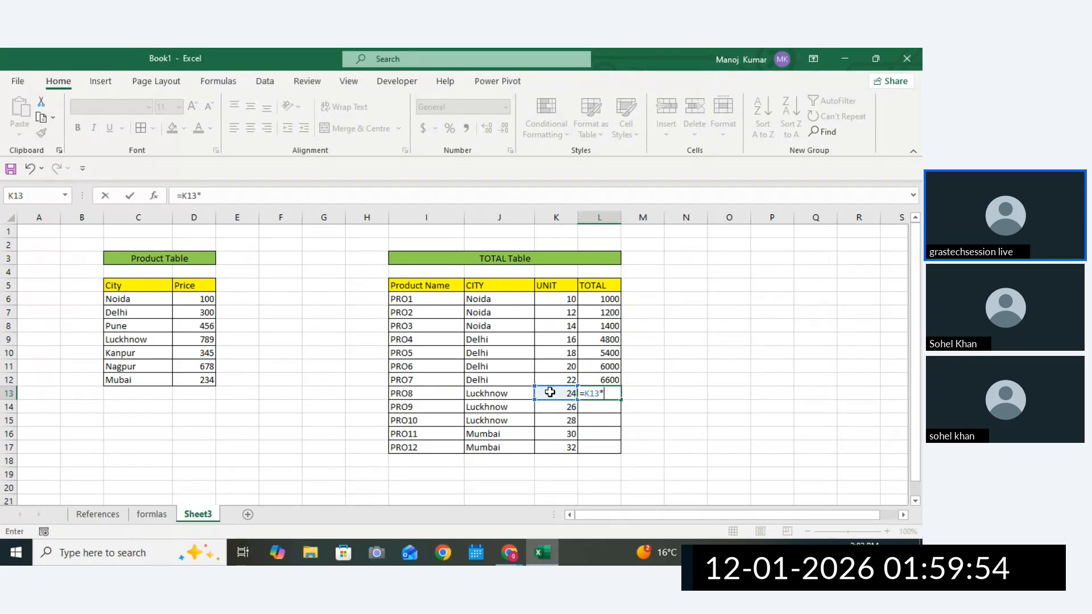
{"action": "left_click", "coordinate": [201, 339]}
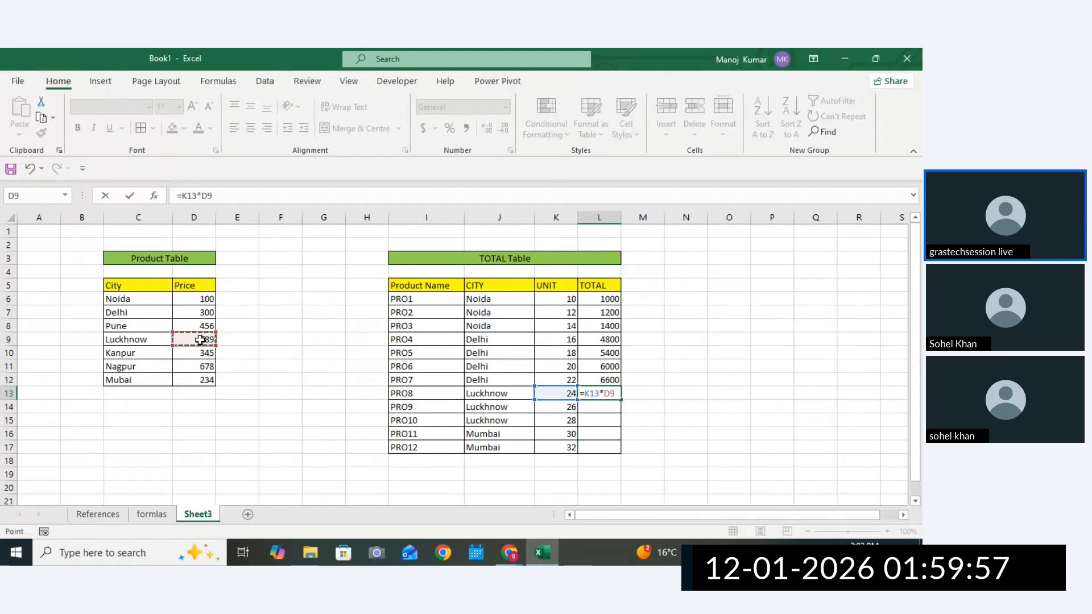
{"action": "key", "text": "F4"}
{"action": "key", "text": "Return"}
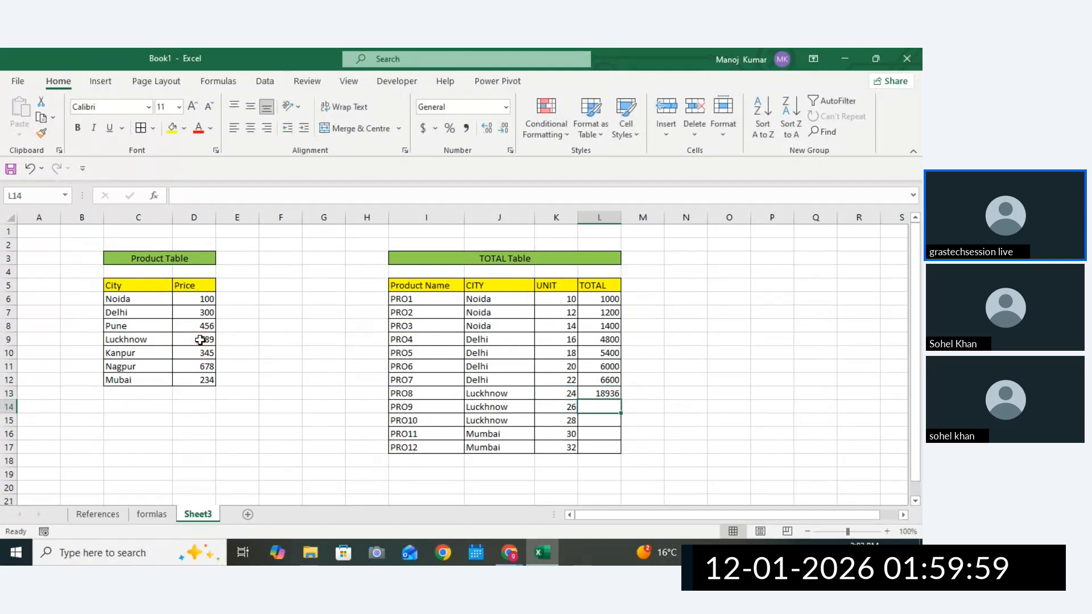
{"action": "left_click", "coordinate": [596, 393]}
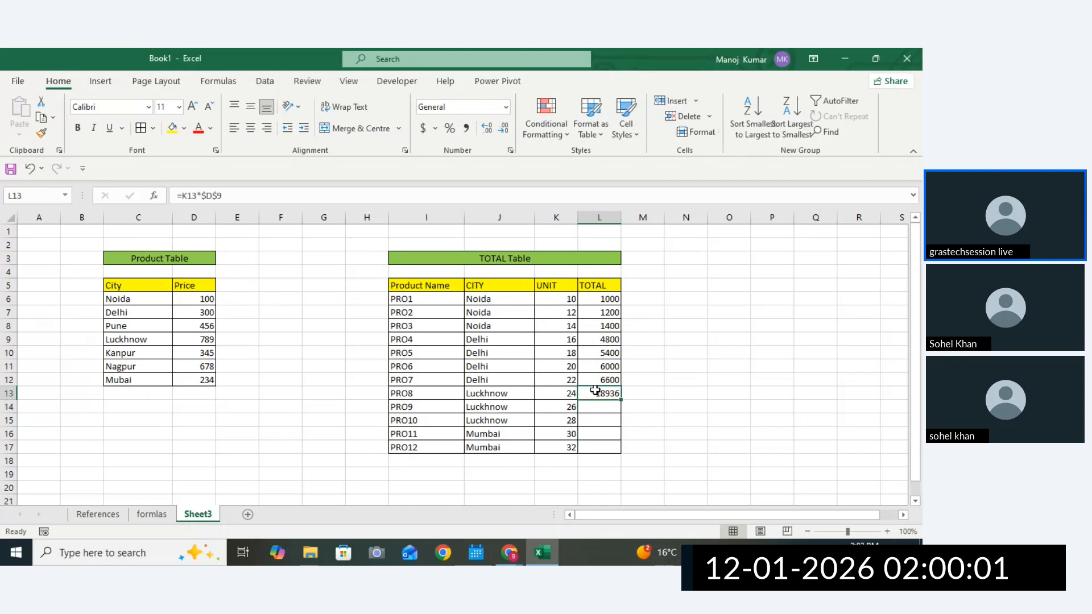
{"action": "left_click_drag", "start_coordinate": [621, 400], "coordinate": [620, 424]}
Calculate the PRO11 TOTAL with =K16*$D$12 and fill the formula down to PRO12.
{"action": "left_click", "coordinate": [603, 437]}
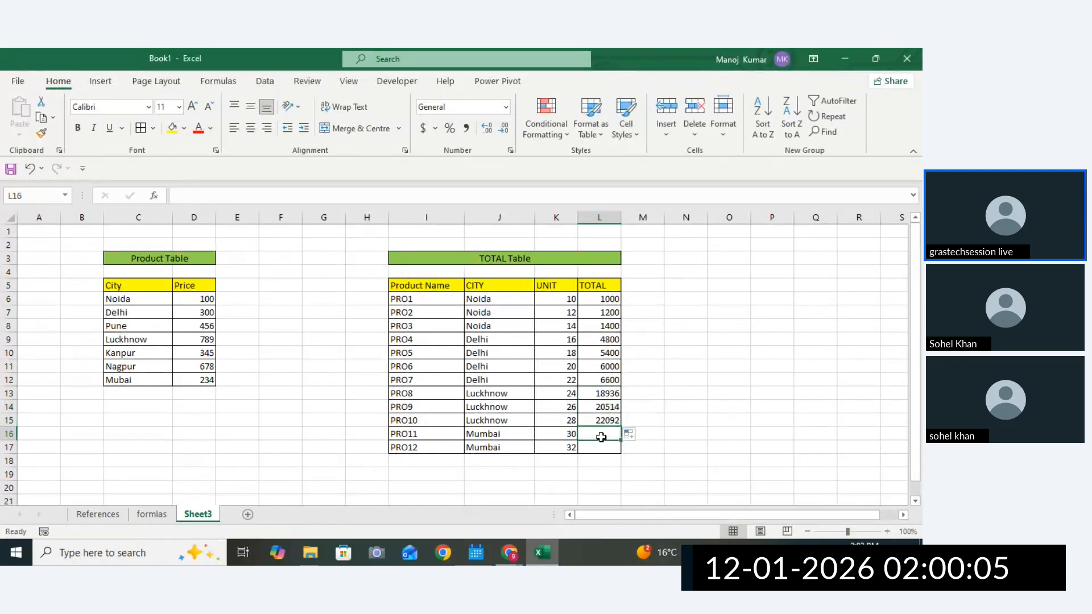
{"action": "type", "text": "="}
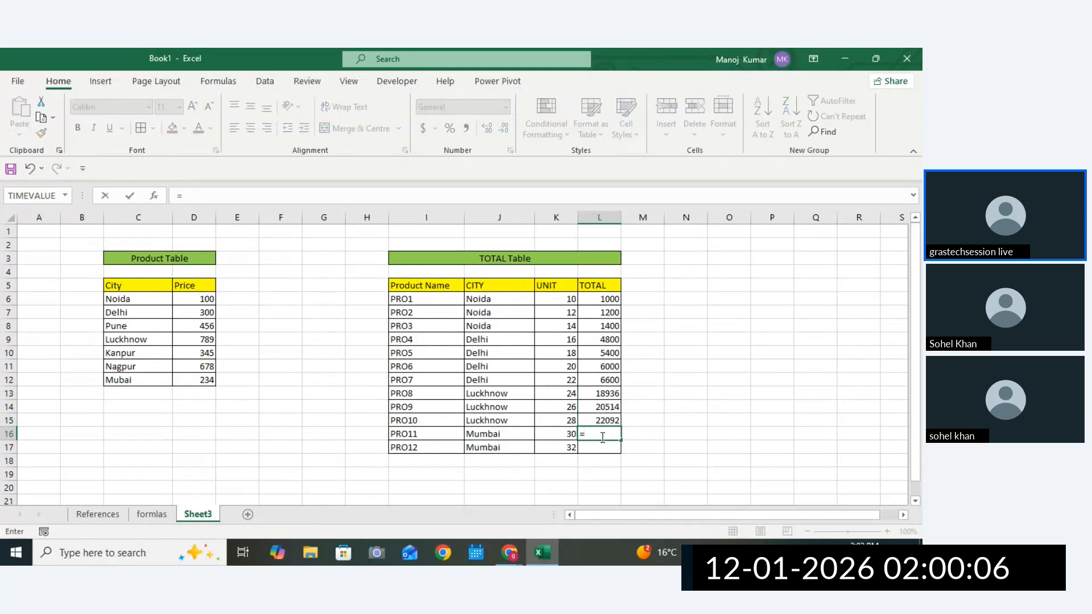
{"action": "left_click", "coordinate": [564, 434]}
{"action": "type", "text": "*"}
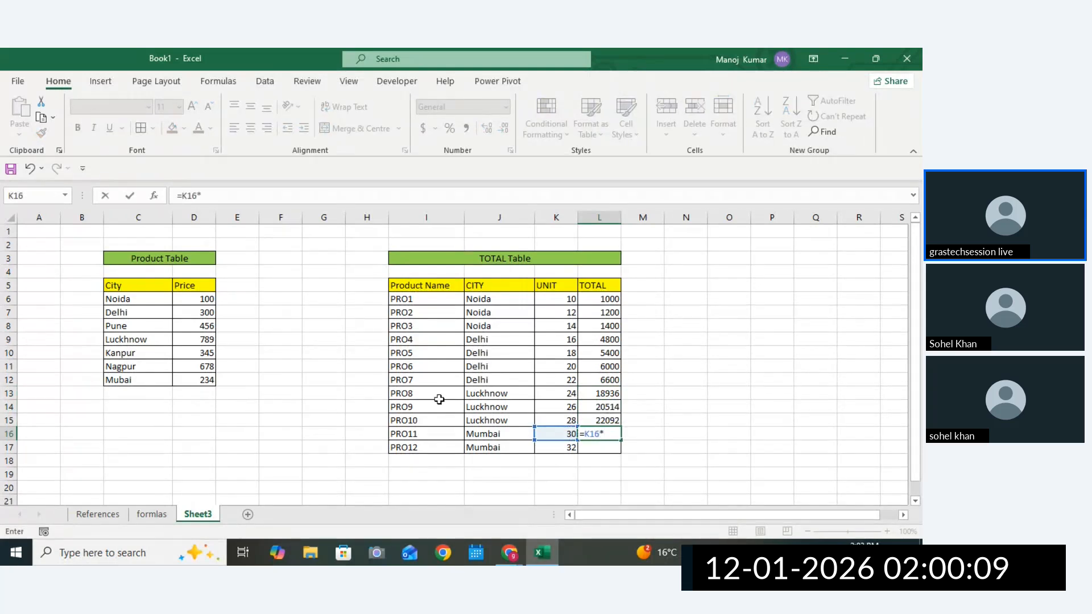
{"action": "left_click", "coordinate": [200, 379]}
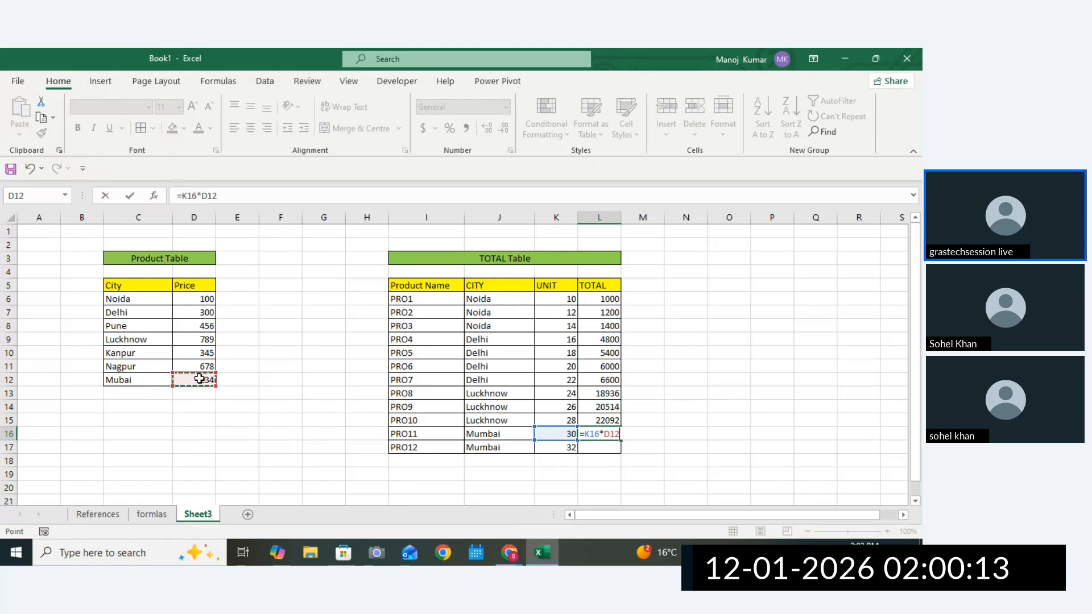
{"action": "key", "text": "Return"}
{"action": "left_click", "coordinate": [200, 379]}
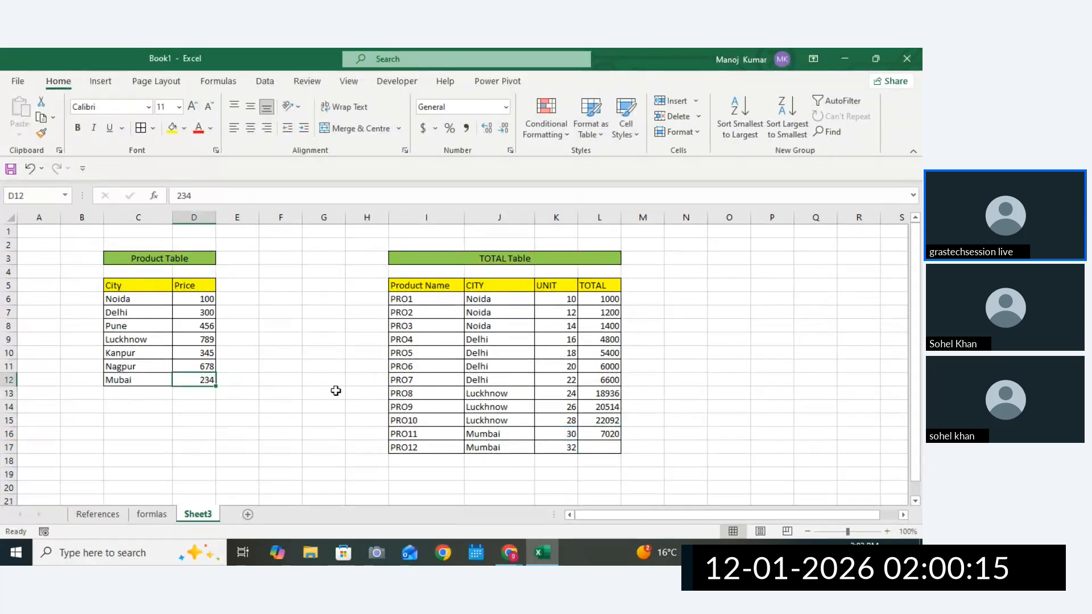
{"action": "left_click", "coordinate": [598, 434]}
{"action": "left_click_drag", "start_coordinate": [621, 441], "coordinate": [648, 453]}
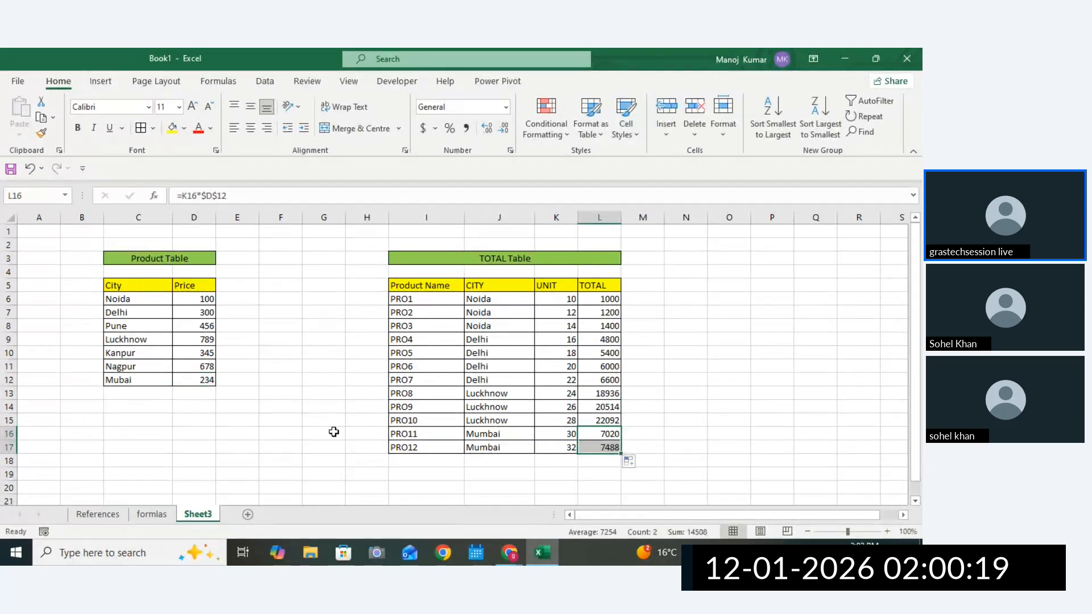
Correct the spelling of the last city in the Product Table to Mumbai.
{"action": "double_click", "coordinate": [123, 380]}
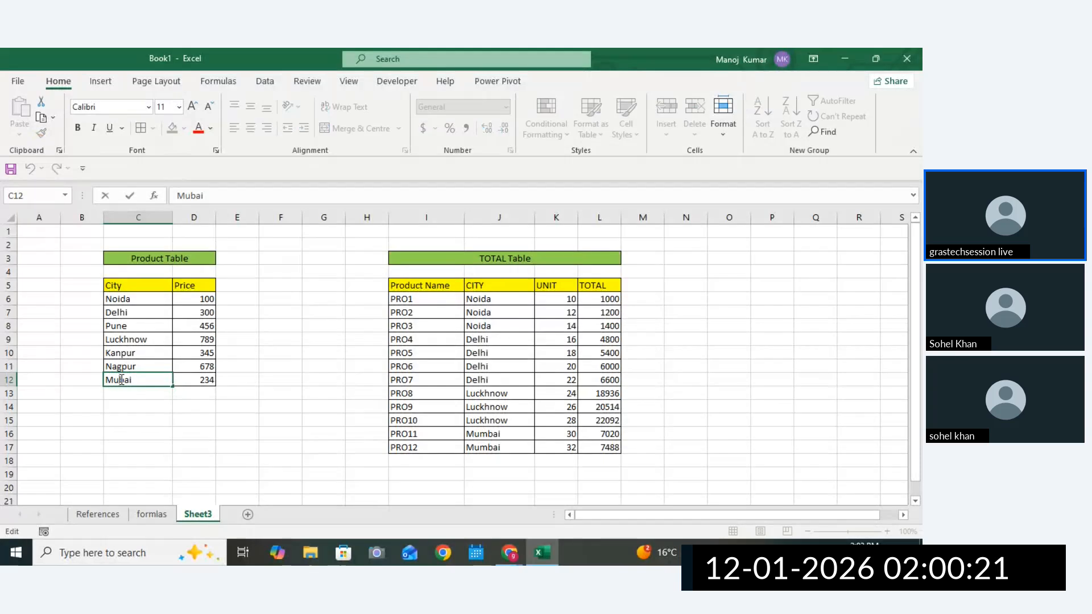
{"action": "type", "text": "m"}
{"action": "left_click", "coordinate": [364, 370]}
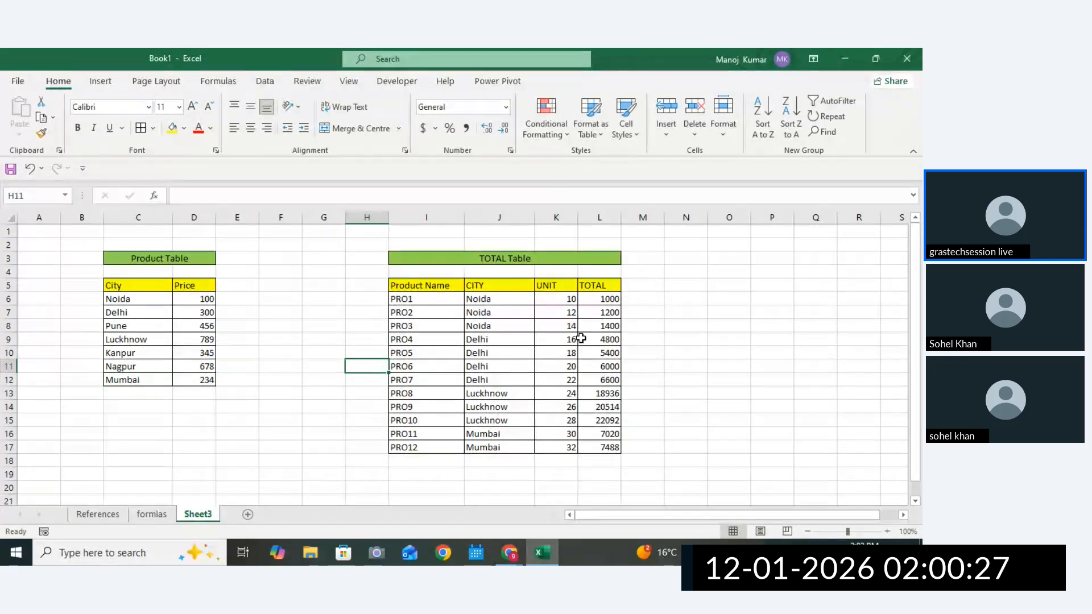
{"action": "left_click", "coordinate": [642, 326]}
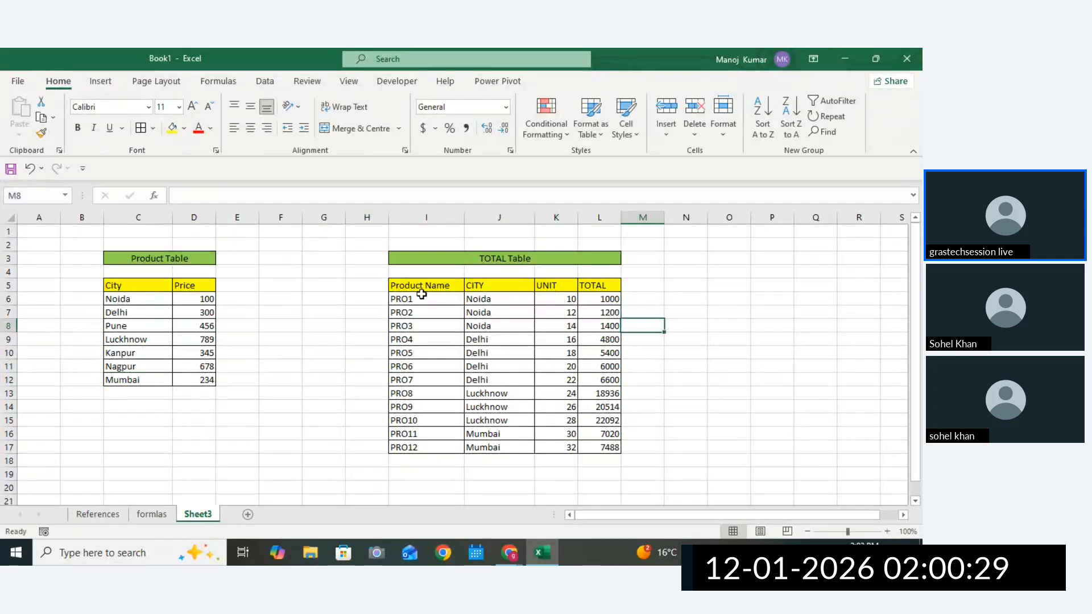
Copy the TOTAL Table's Product Name, CITY and UNIT columns with their headers to a new table starting at C24.
{"action": "left_click_drag", "start_coordinate": [139, 258], "coordinate": [211, 380]}
{"action": "left_click_drag", "start_coordinate": [424, 259], "coordinate": [495, 422]}
{"action": "left_click_drag", "start_coordinate": [496, 422], "coordinate": [536, 403]}
{"action": "left_click_drag", "start_coordinate": [435, 287], "coordinate": [545, 458]}
{"action": "key", "text": "ctrl+c"}
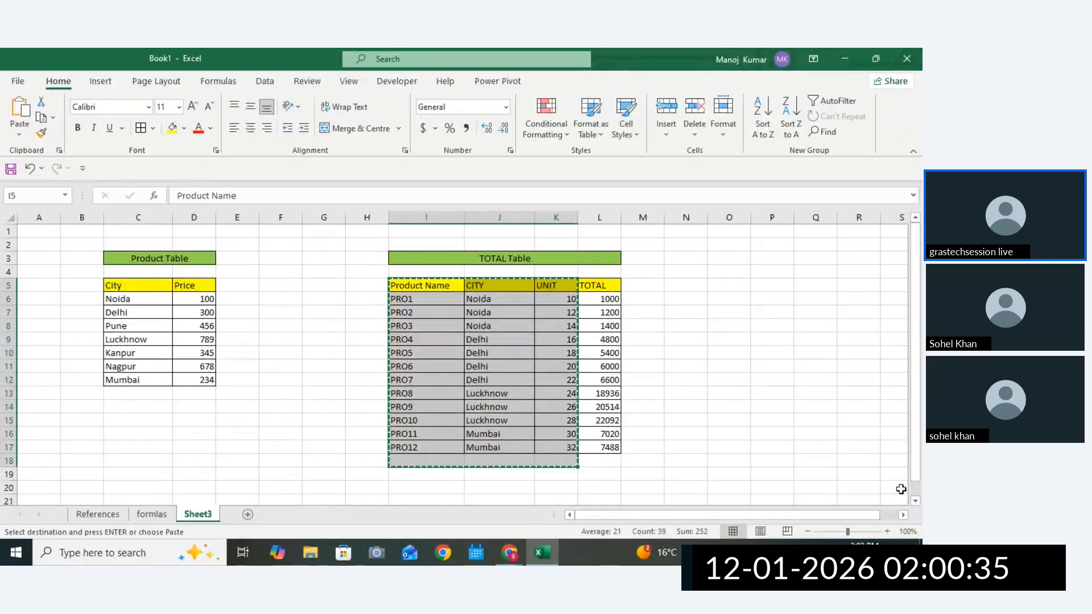
{"action": "left_click", "coordinate": [916, 502]}
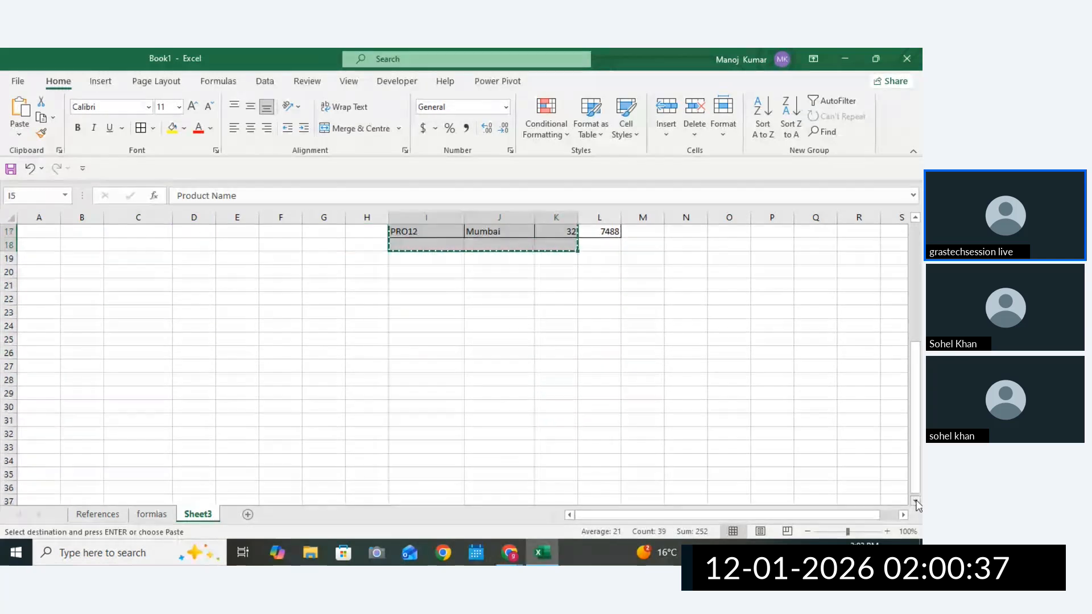
{"action": "left_click", "coordinate": [140, 324]}
{"action": "key", "text": "ctrl+v"}
{"action": "left_click", "coordinate": [348, 324]}
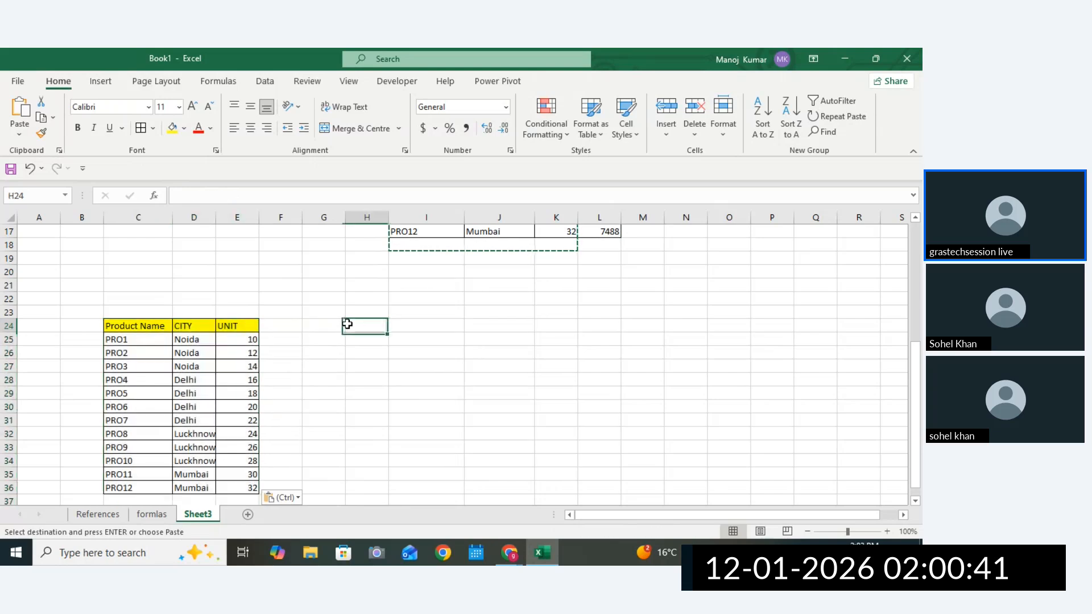
Merge and centre cells C22:E22 above the copied table and enter the title "Unit tablt".
{"action": "left_click_drag", "start_coordinate": [129, 308], "coordinate": [256, 300]}
{"action": "left_click", "coordinate": [255, 300]}
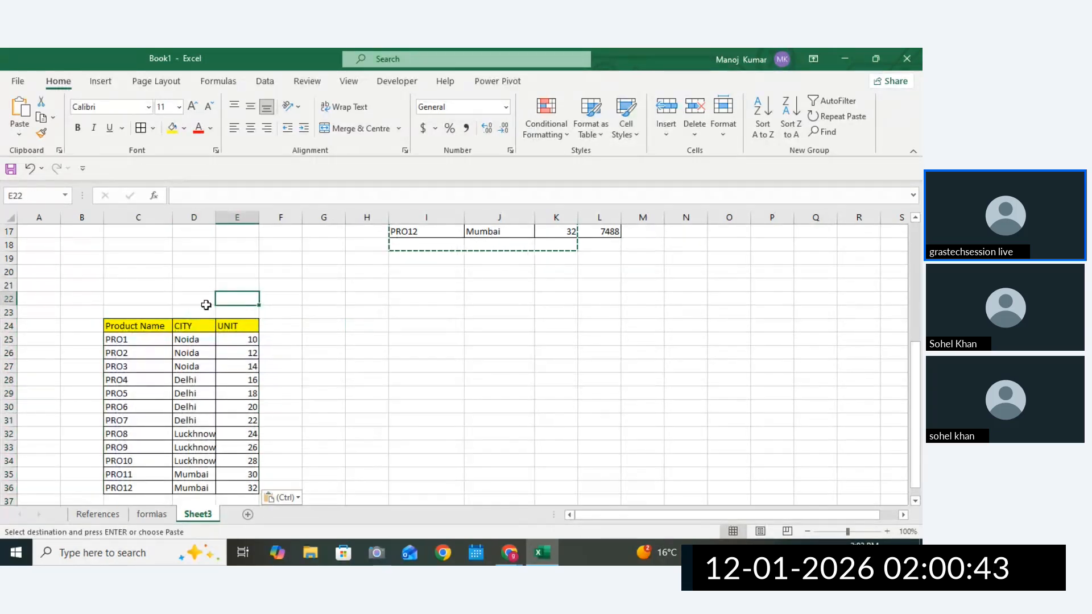
{"action": "left_click_drag", "start_coordinate": [173, 303], "coordinate": [251, 300]}
{"action": "left_click", "coordinate": [363, 130]}
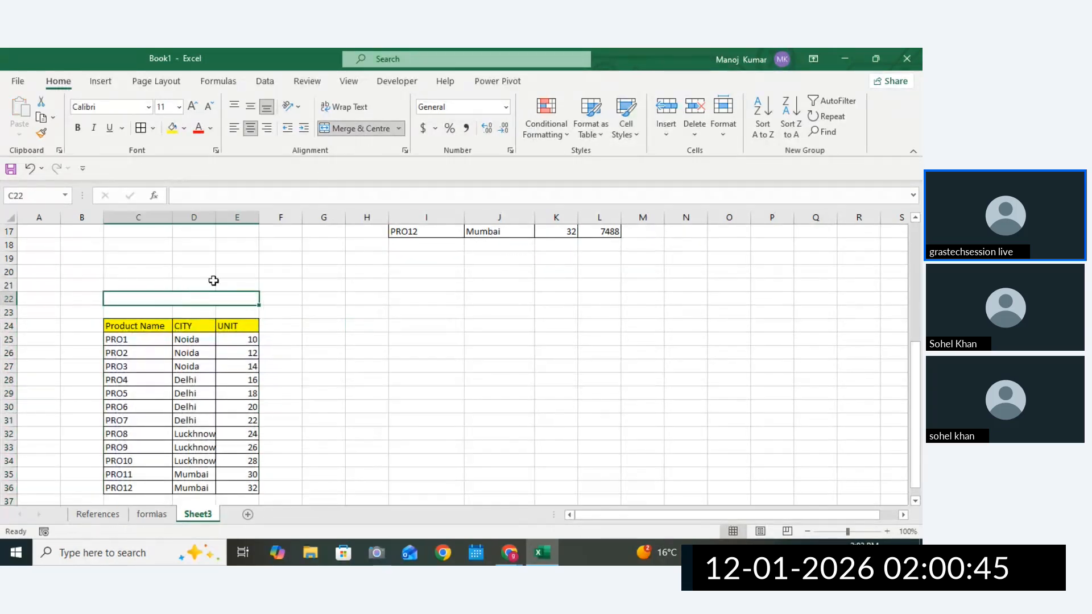
{"action": "type", "text": "Unit"}
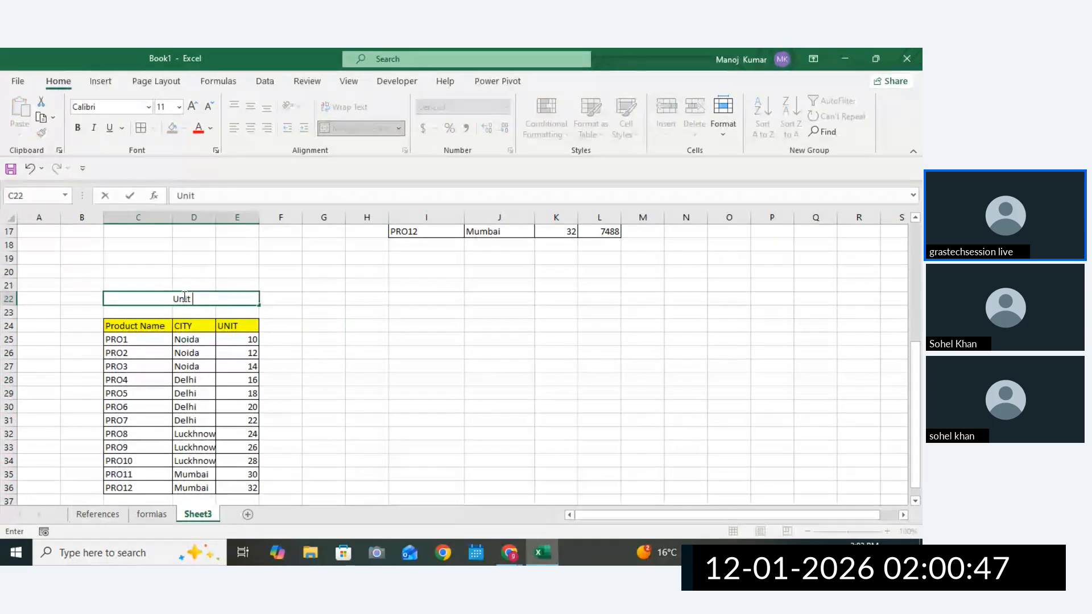
{"action": "type", "text": " tablt"}
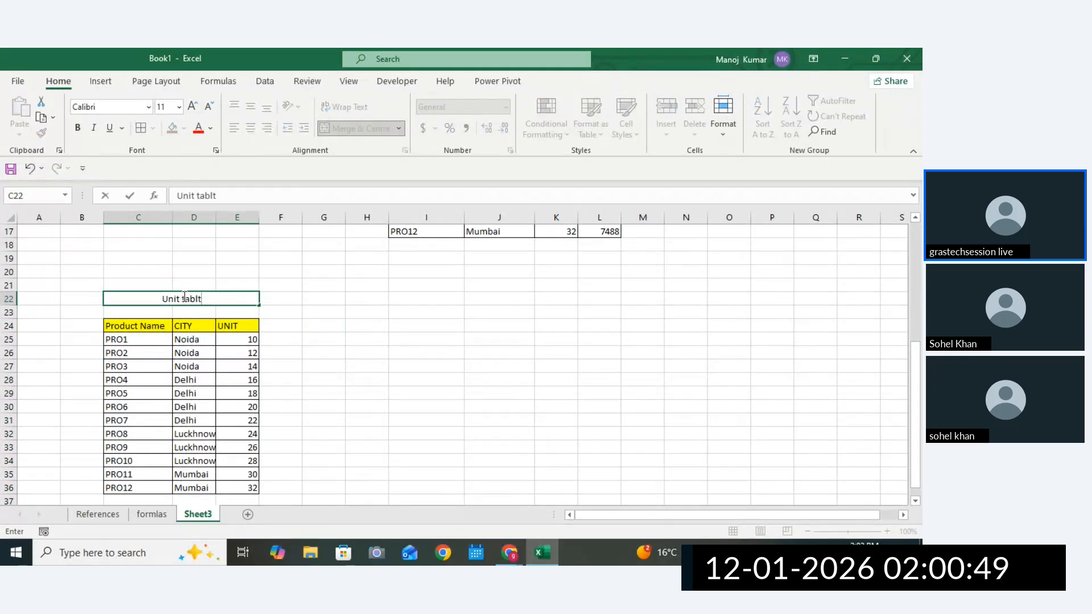
Enter the heading "PRICE Table" in cell I22.
{"action": "left_click", "coordinate": [411, 299]}
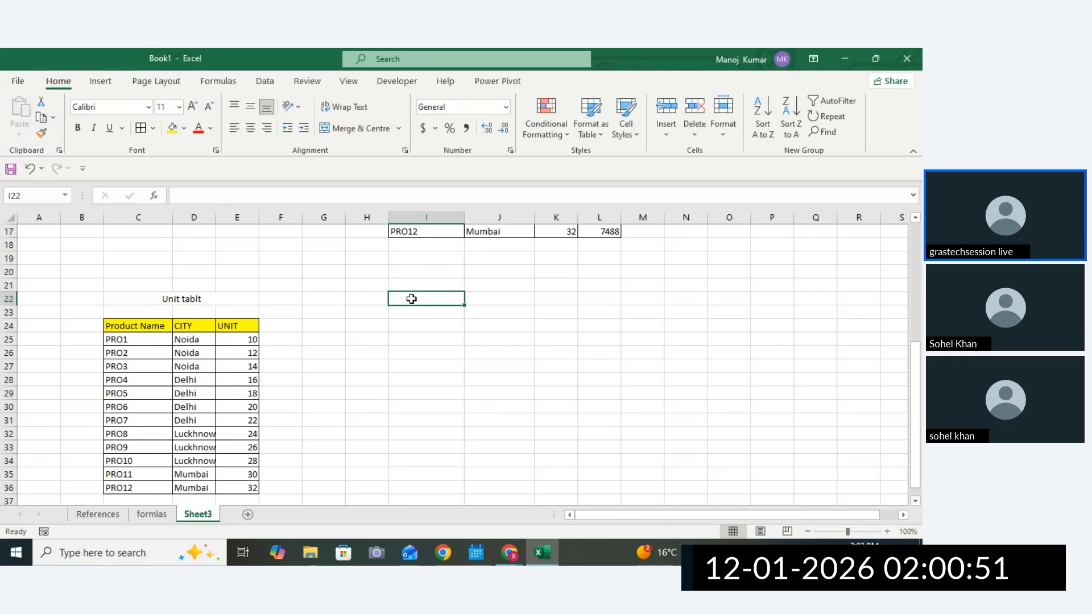
{"action": "type", "text": "Sales"}
{"action": "key", "text": "BackSpace"}
{"action": "key", "text": "BackSpace"}
{"action": "key", "text": "BackSpace"}
{"action": "key", "text": "BackSpace"}
{"action": "key", "text": "BackSpace"}
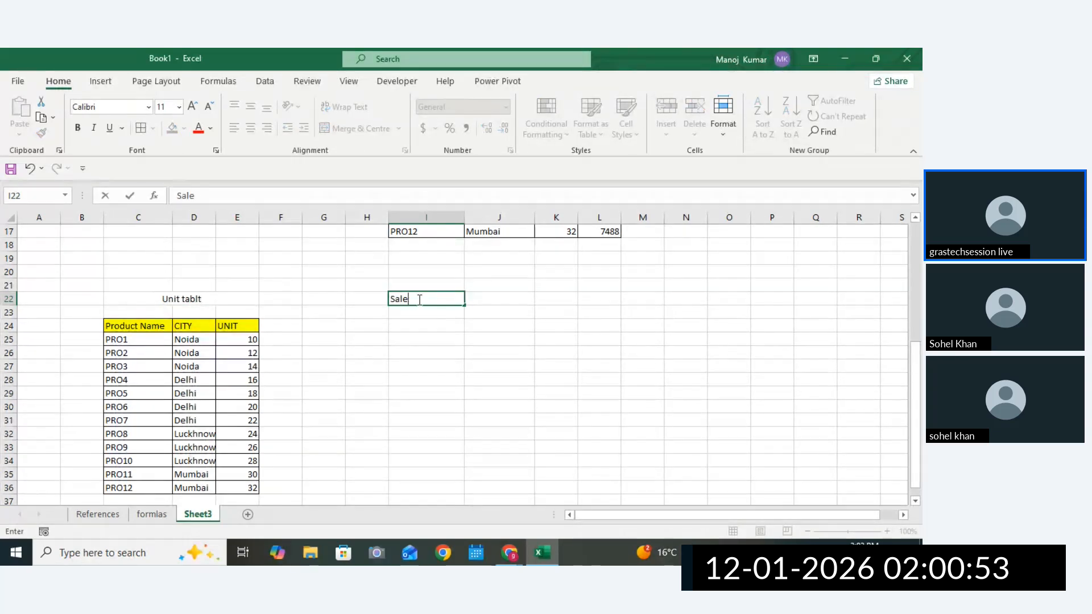
{"action": "type", "text": "PRICE tA"}
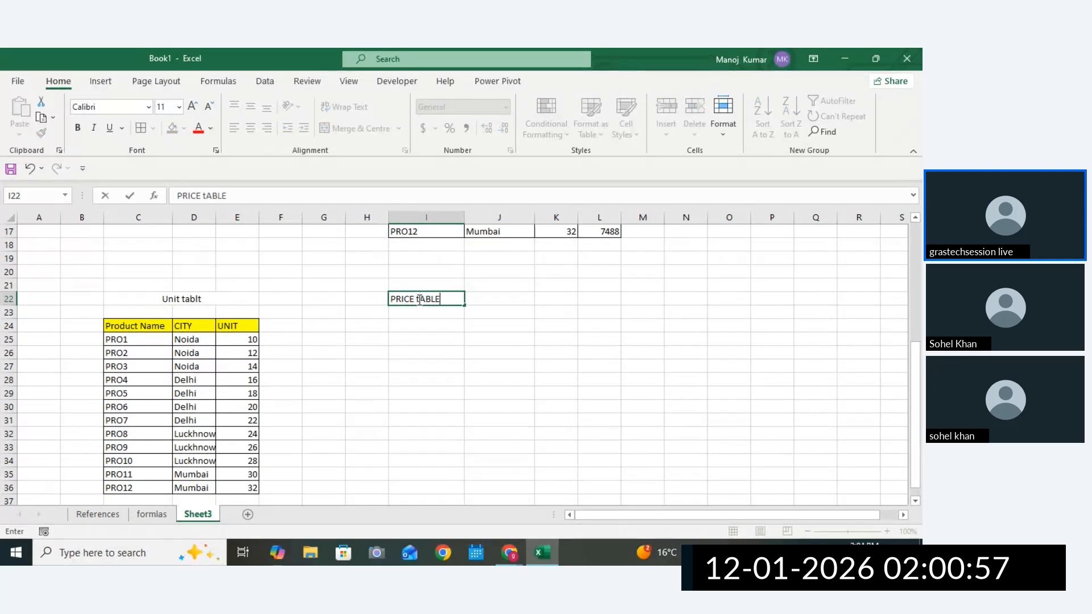
{"action": "type", "text": "BLE"}
{"action": "key", "text": "Return"}
Give the PRICE Table heading cell a yellow fill and borders.
{"action": "left_click", "coordinate": [427, 300]}
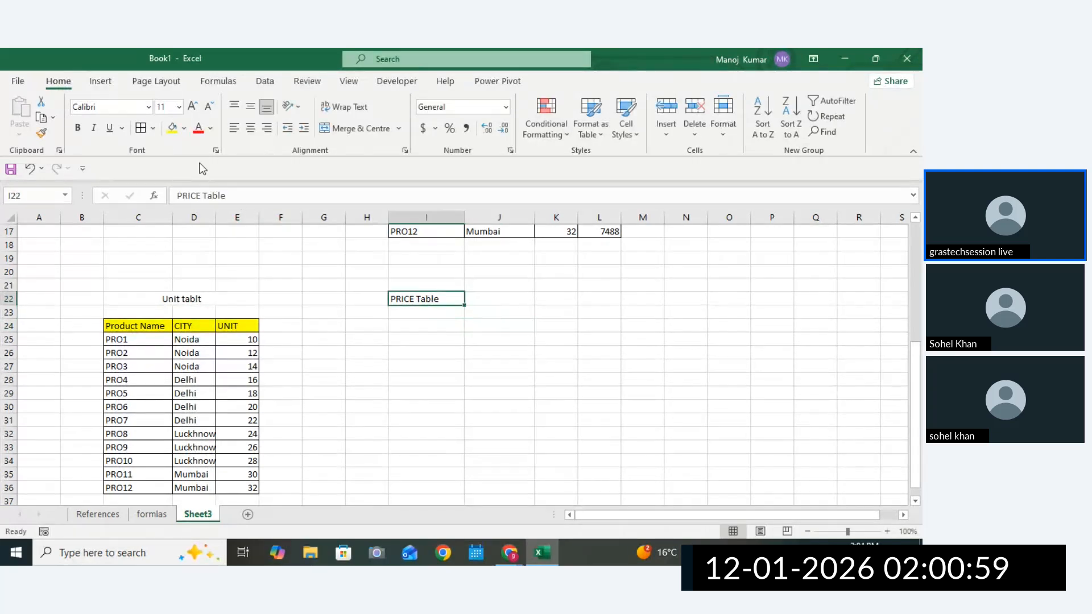
{"action": "left_click", "coordinate": [172, 128]}
{"action": "left_click", "coordinate": [140, 128]}
Enter the price 4000 in cell I23 under the PRICE Table heading.
{"action": "left_click", "coordinate": [409, 326]}
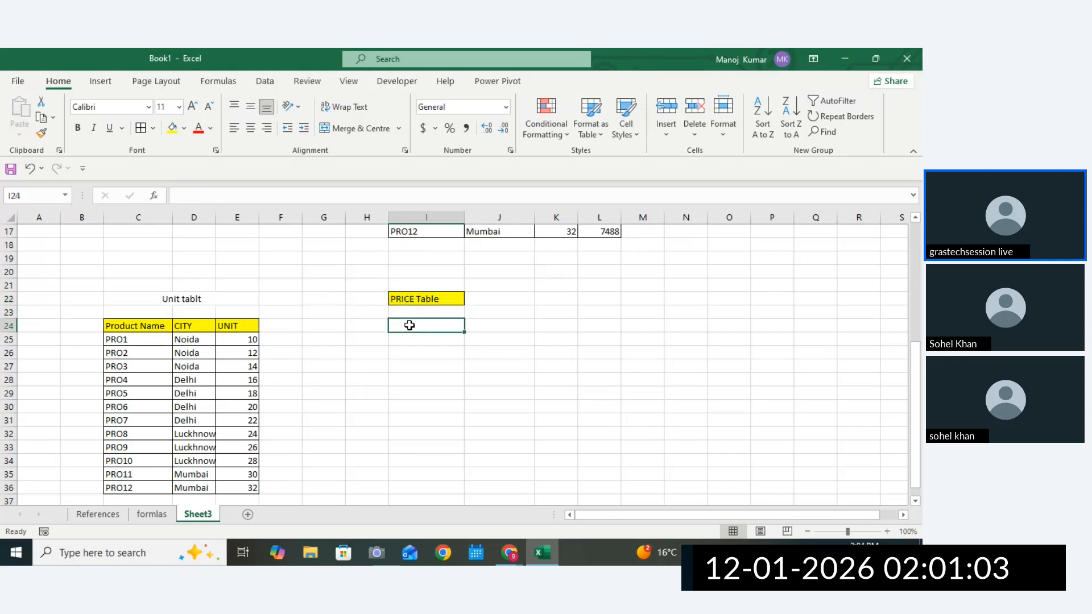
{"action": "double_click", "coordinate": [415, 310]}
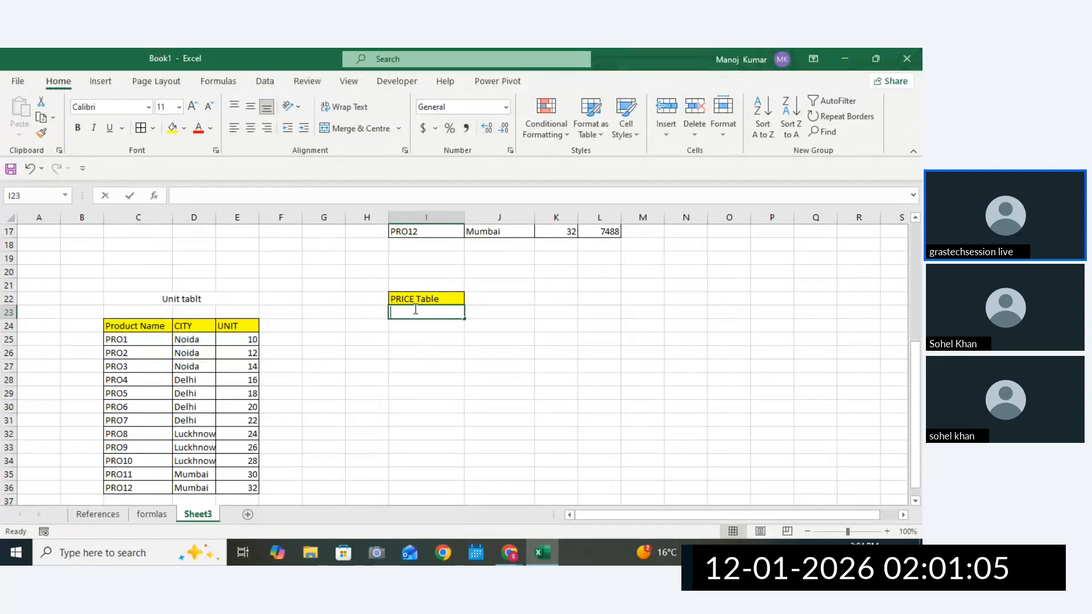
{"action": "type", "text": "4000"}
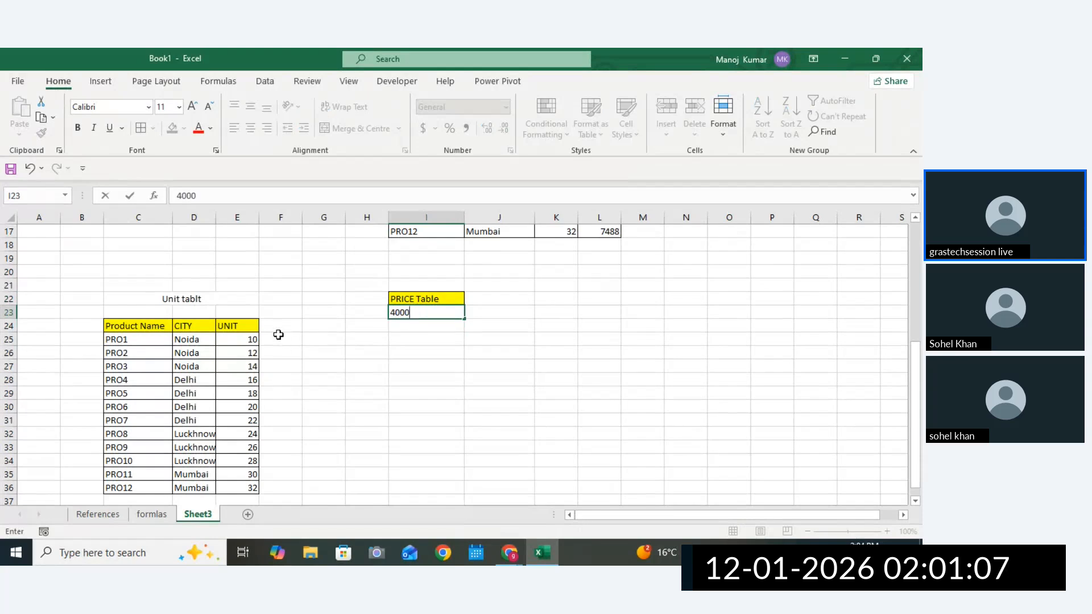
Add a TOTAL column header in cell F24 beside the UNIT column of the copied table.
{"action": "left_click", "coordinate": [279, 325]}
{"action": "type", "text": "tot"}
{"action": "key", "text": "BackSpace"}
{"action": "key", "text": "BackSpace"}
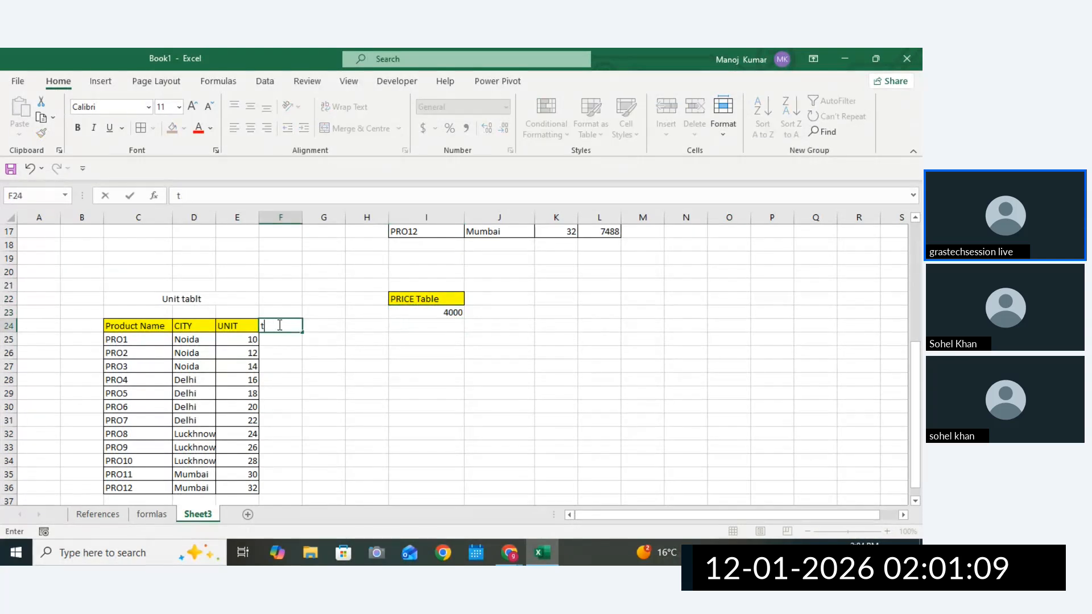
{"action": "type", "text": "TOTAL"}
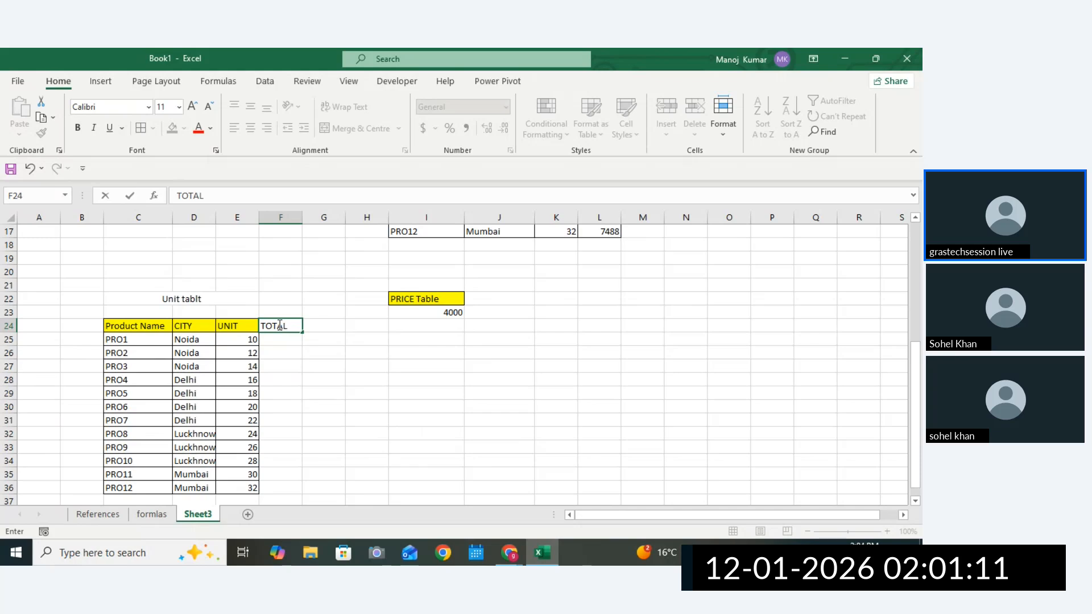
Try to extend the TOTAL column by filling cell F24 down to F36, and fill the title cell C22 green.
{"action": "left_click", "coordinate": [425, 353]}
{"action": "left_click", "coordinate": [281, 327]}
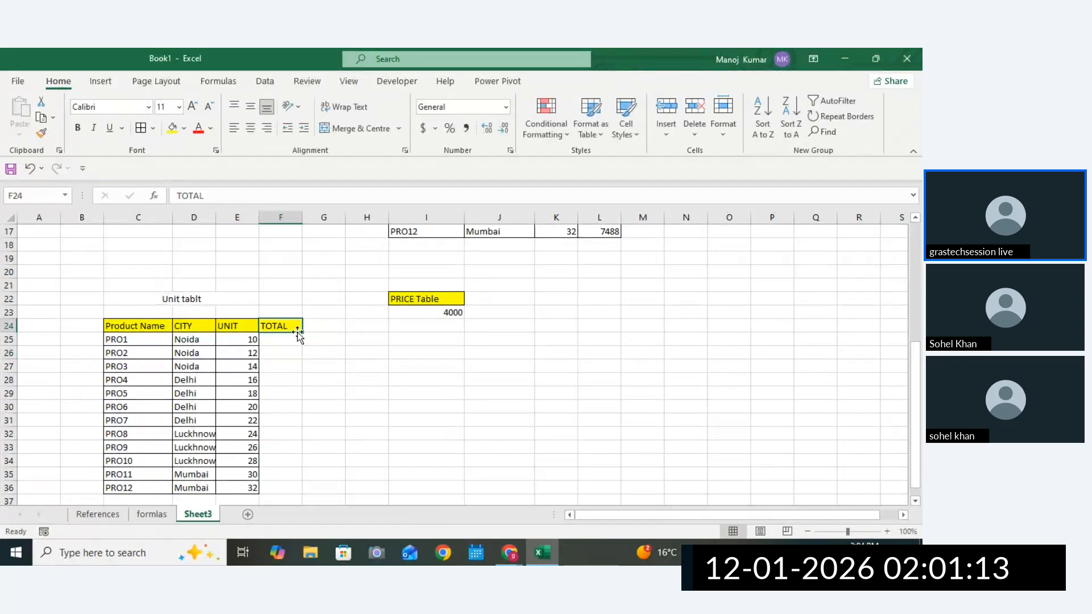
{"action": "left_click_drag", "start_coordinate": [301, 331], "coordinate": [295, 491]}
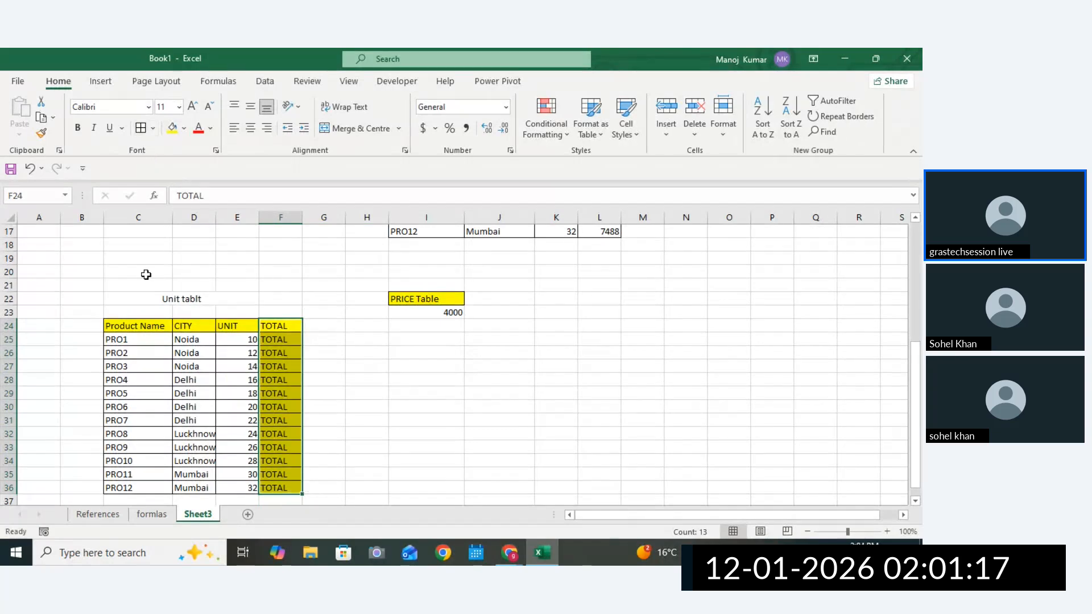
{"action": "left_click", "coordinate": [159, 297]}
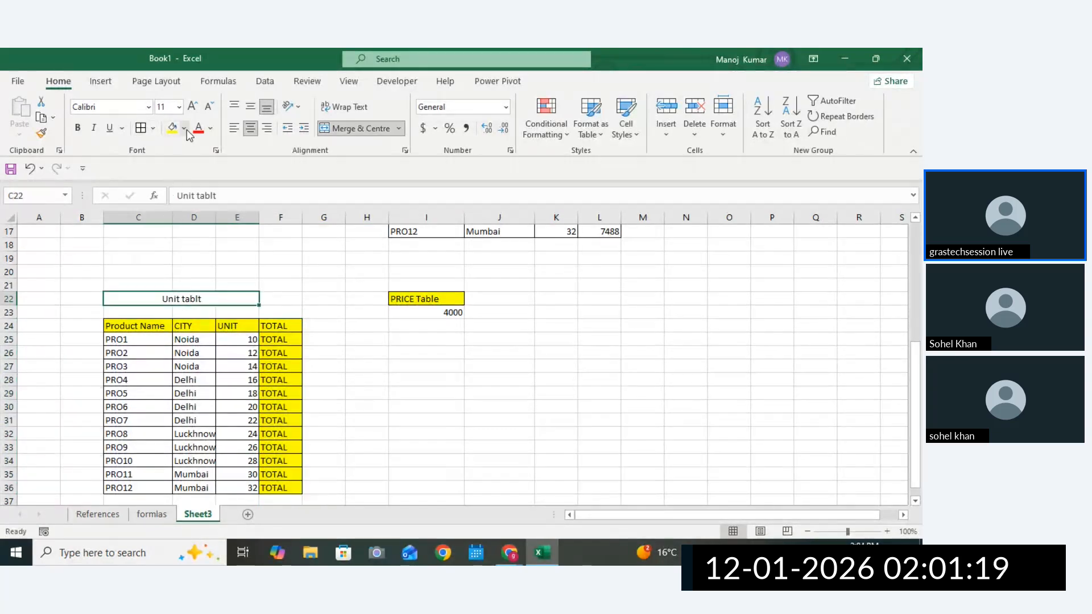
{"action": "left_click", "coordinate": [185, 130]}
{"action": "left_click", "coordinate": [220, 254]}
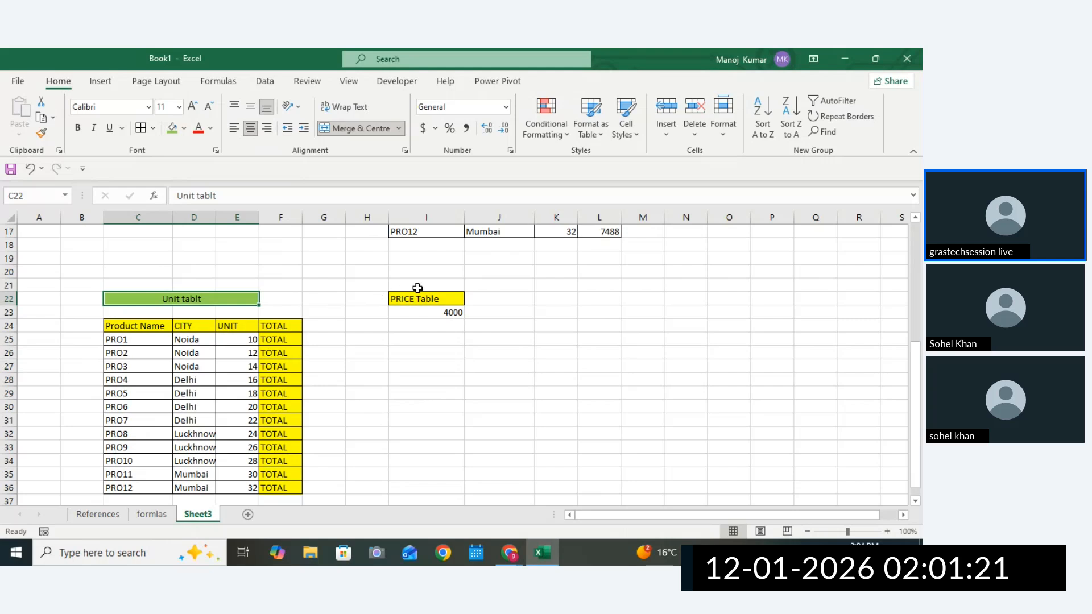
Add borders to price cell I23, and undo the recent changes back through the TOTAL fill-down.
{"action": "left_click_drag", "start_coordinate": [419, 299], "coordinate": [443, 312]}
{"action": "left_click", "coordinate": [443, 313]}
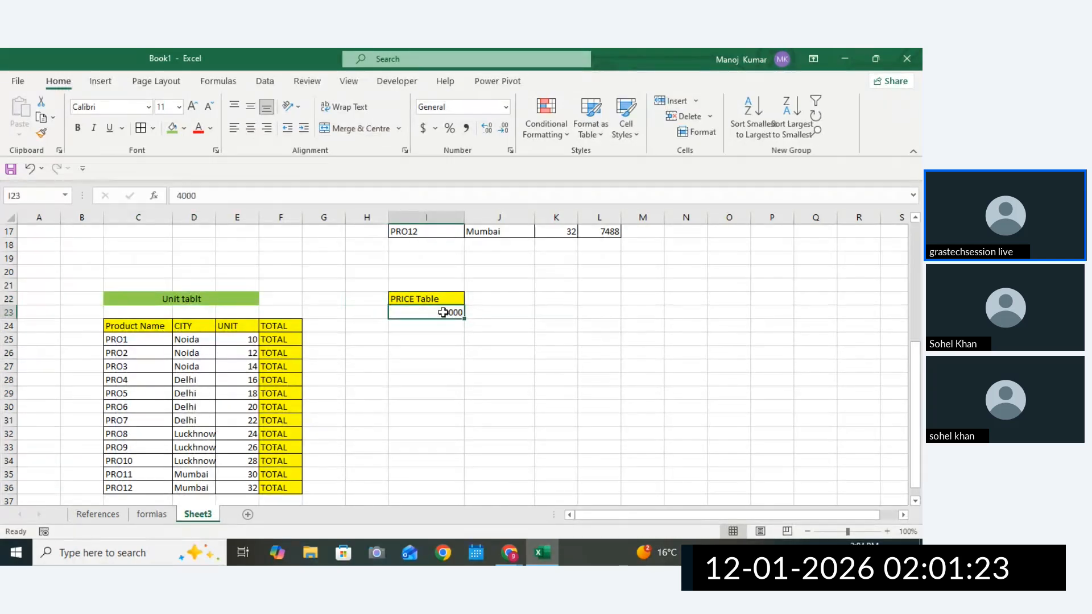
{"action": "left_click", "coordinate": [335, 312]}
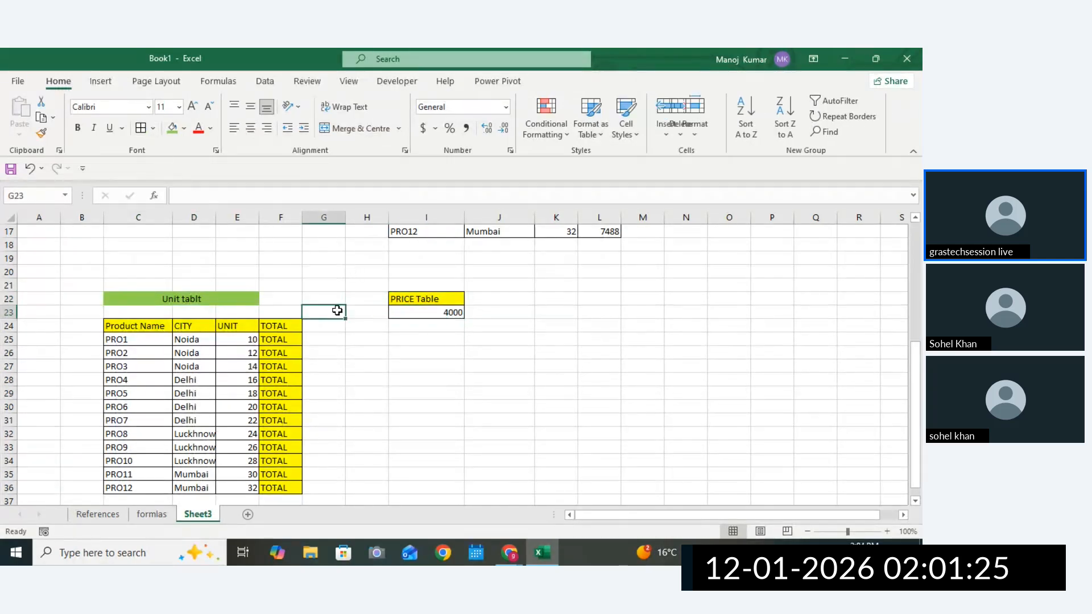
{"action": "left_click_drag", "start_coordinate": [272, 340], "coordinate": [307, 477]}
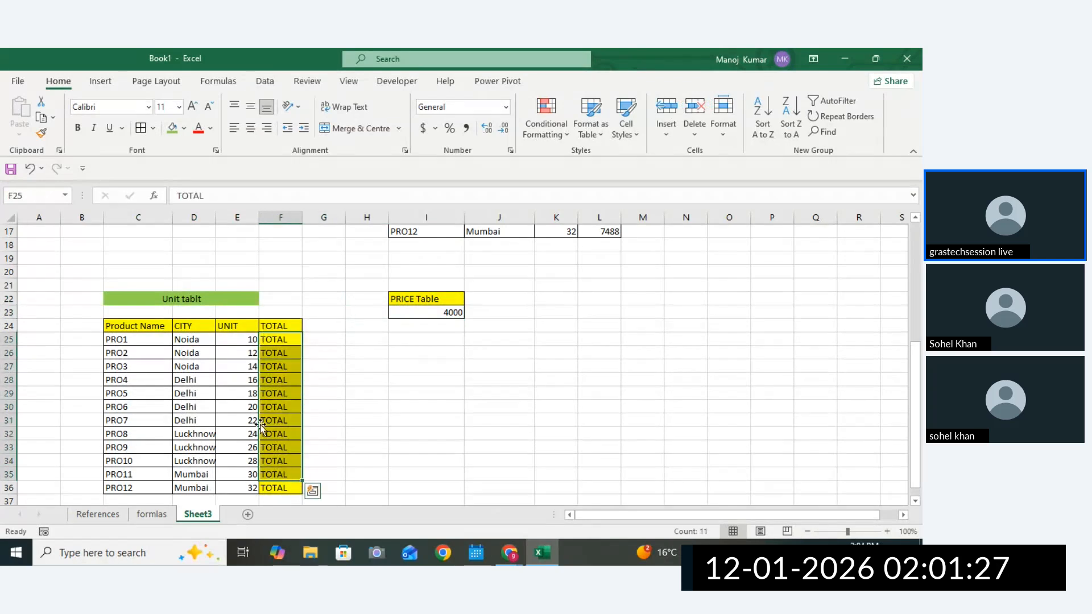
{"action": "left_click", "coordinate": [30, 169]}
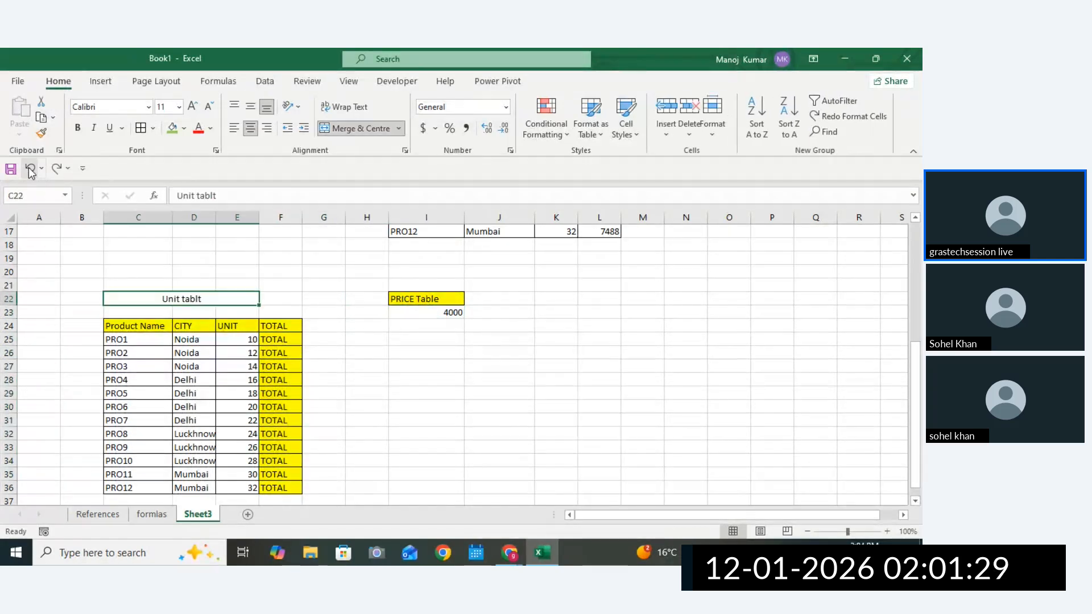
{"action": "left_click", "coordinate": [30, 169]}
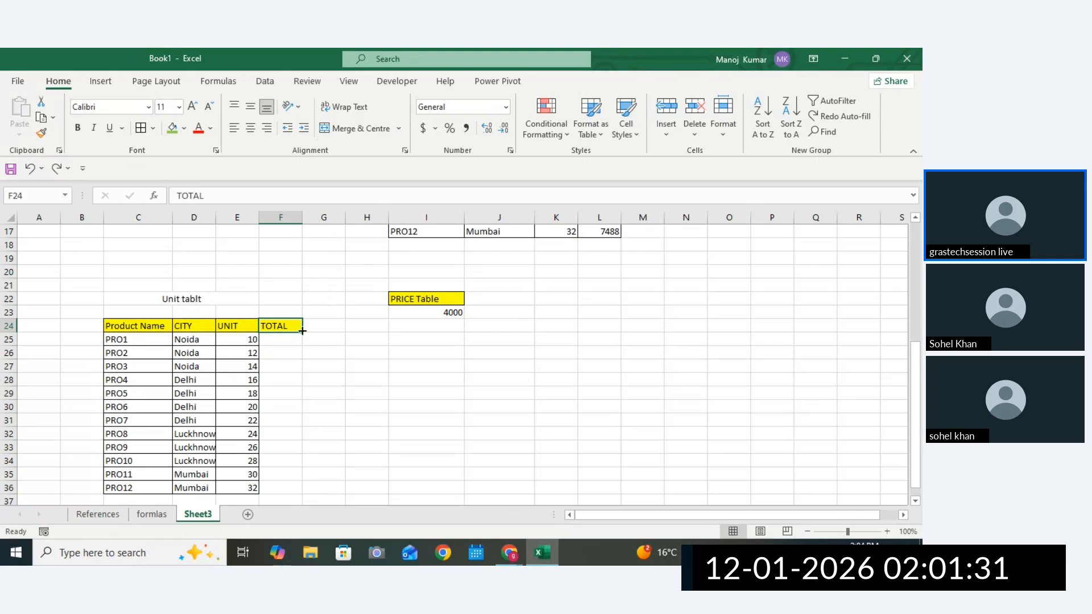
Apply borders to the empty TOTAL cells F25:F36, the merged title cell C22 and the price cell I23.
{"action": "left_click_drag", "start_coordinate": [288, 343], "coordinate": [281, 487]}
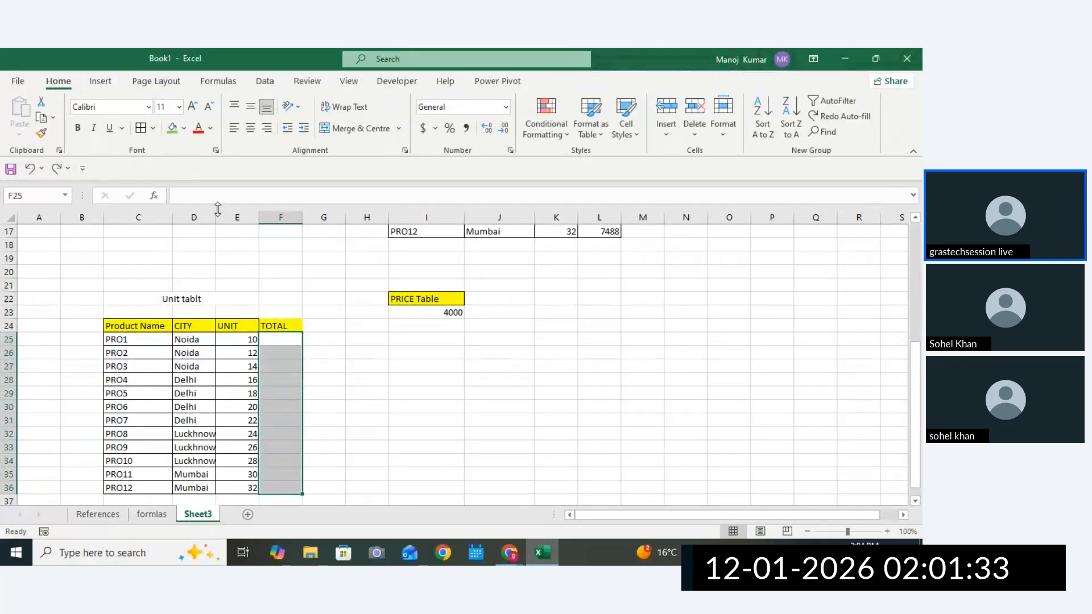
{"action": "left_click", "coordinate": [141, 128]}
{"action": "left_click", "coordinate": [183, 298]}
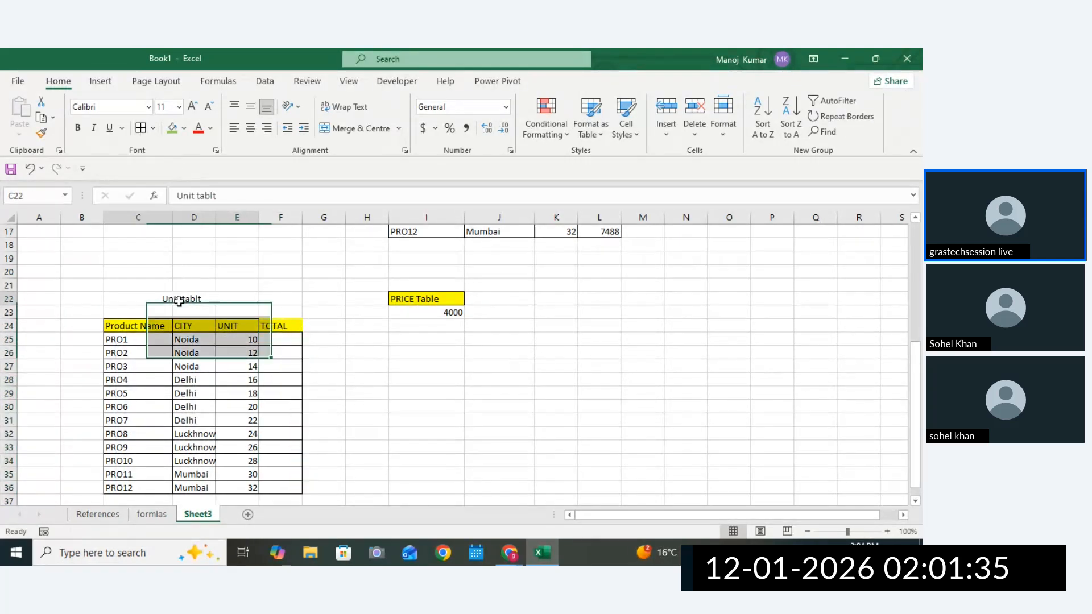
{"action": "left_click", "coordinate": [416, 322]}
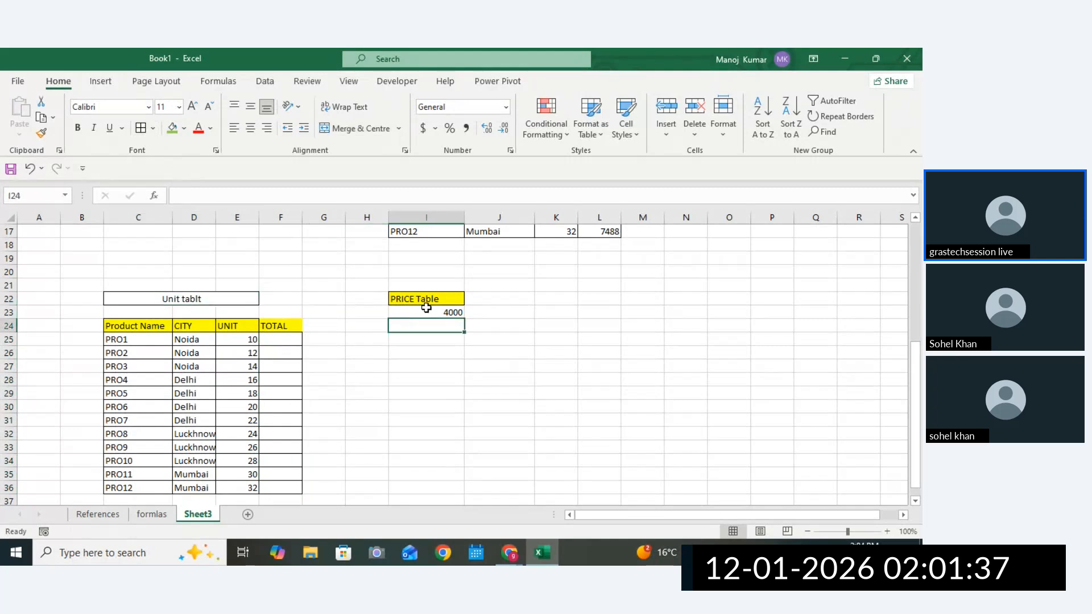
{"action": "left_click", "coordinate": [426, 308]}
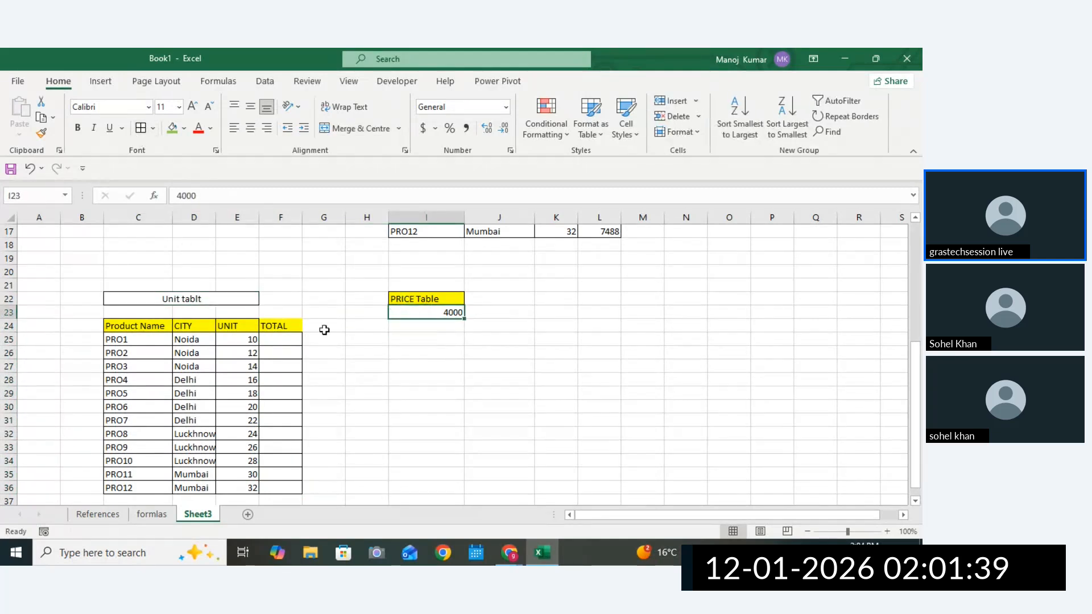
Correct the title text in merged cell C22 to "Unit Table".
{"action": "left_click", "coordinate": [210, 299]}
{"action": "double_click", "coordinate": [210, 299]}
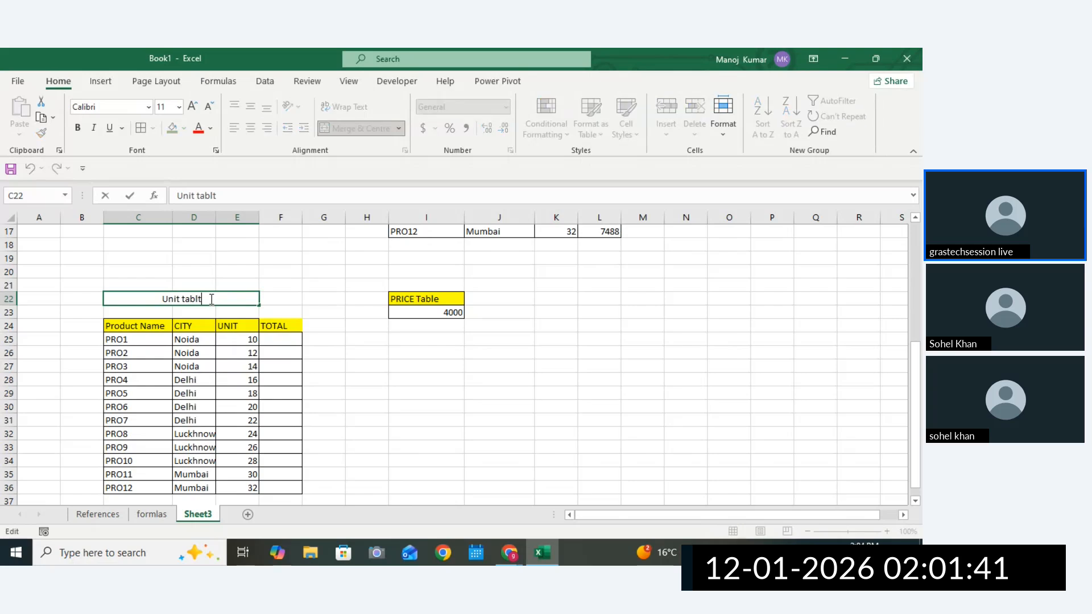
{"action": "type", "text": "=="}
{"action": "key", "text": "BackSpace"}
{"action": "key", "text": "BackSpace"}
{"action": "key", "text": "BackSpace"}
{"action": "key", "text": "BackSpace"}
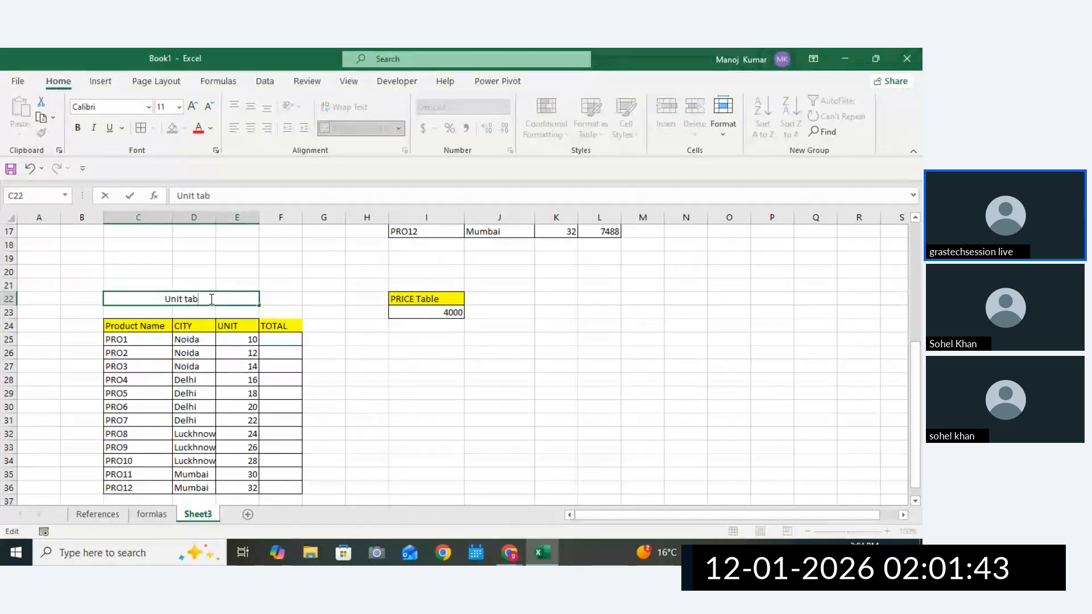
{"action": "type", "text": "L"}
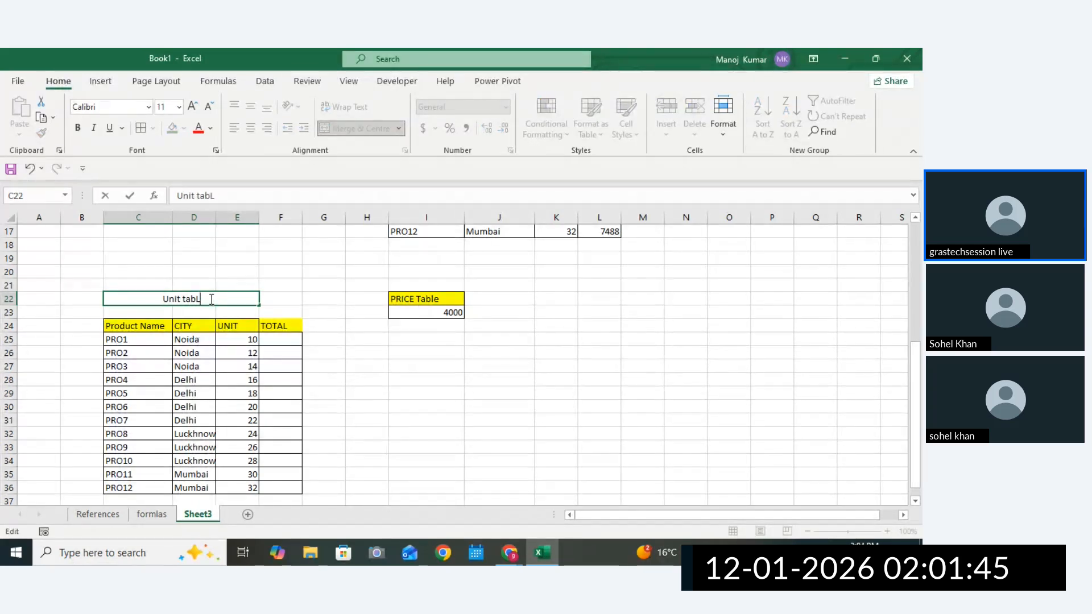
{"action": "type", "text": "E"}
{"action": "left_click_drag", "start_coordinate": [277, 310], "coordinate": [299, 321]}
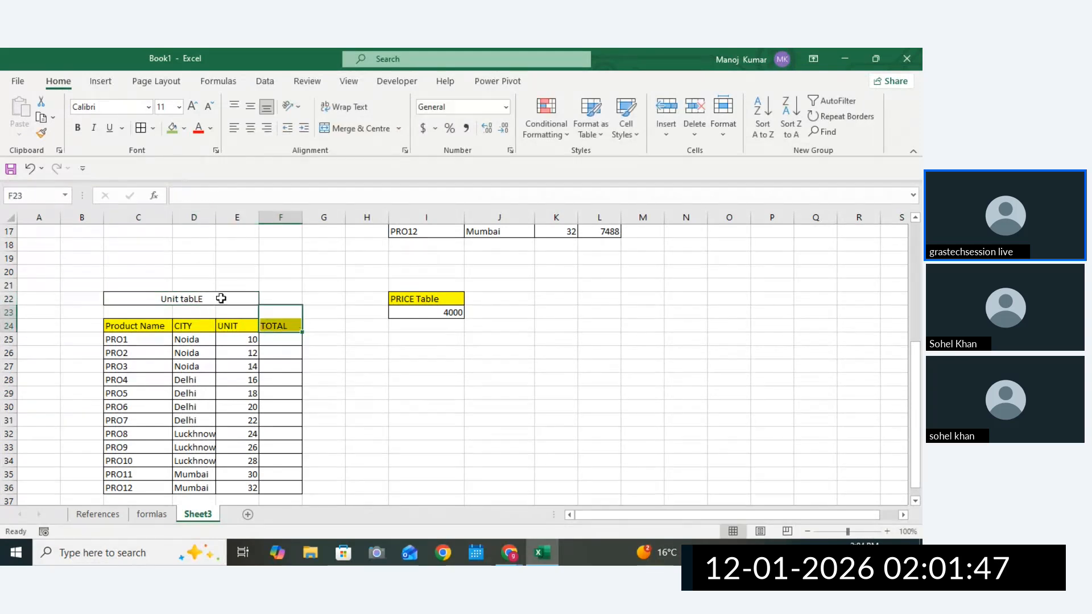
{"action": "double_click", "coordinate": [221, 298]}
{"action": "key", "text": "BackSpace"}
{"action": "key", "text": "BackSpace"}
{"action": "type", "text": ";"}
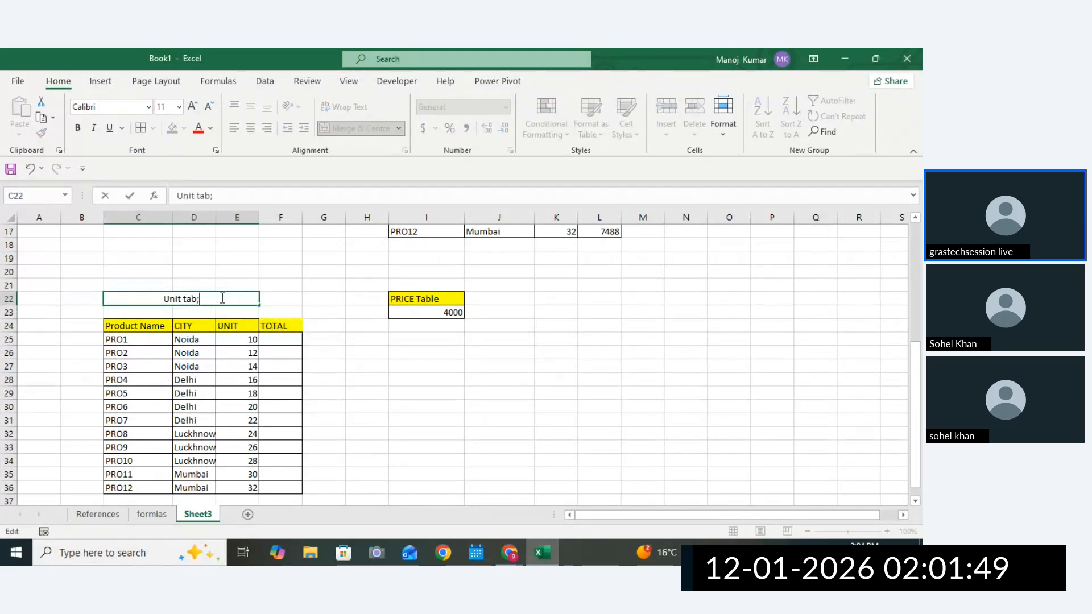
{"action": "key", "text": "BackSpace"}
{"action": "type", "text": "le"}
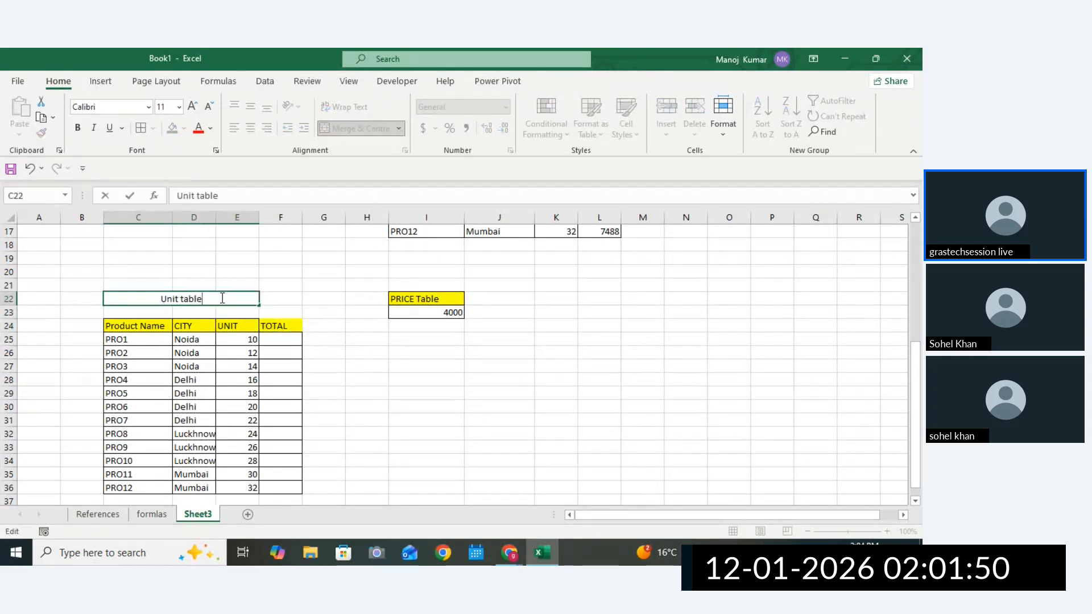
{"action": "left_click", "coordinate": [185, 297]}
{"action": "key", "text": "BackSpace"}
{"action": "type", "text": "T"}
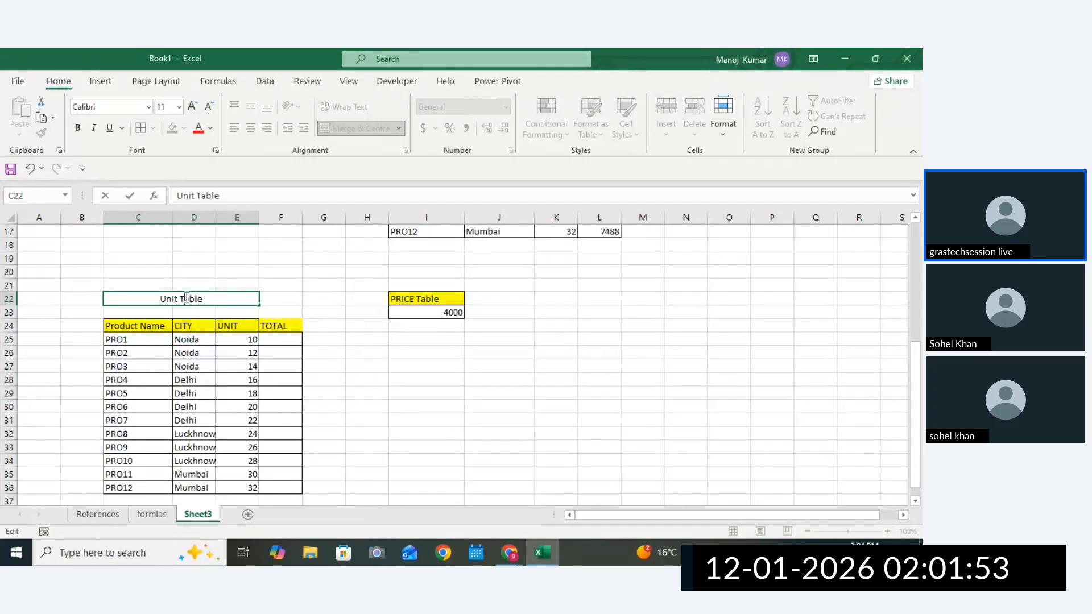
{"action": "left_click", "coordinate": [267, 314]}
Give the Unit Table title cell a green fill.
{"action": "left_click", "coordinate": [233, 297]}
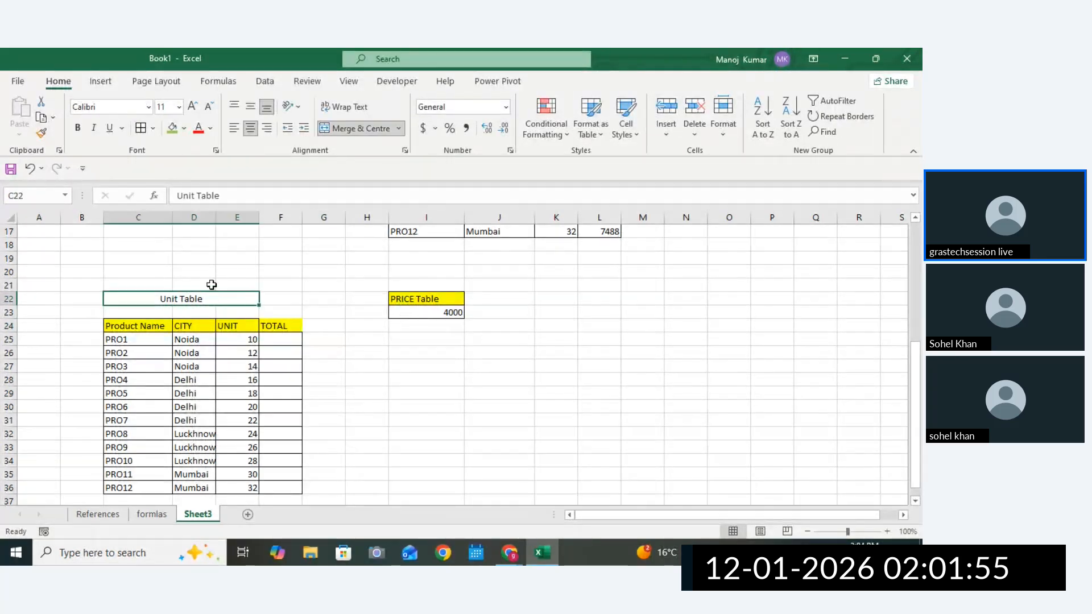
{"action": "left_click", "coordinate": [152, 128]}
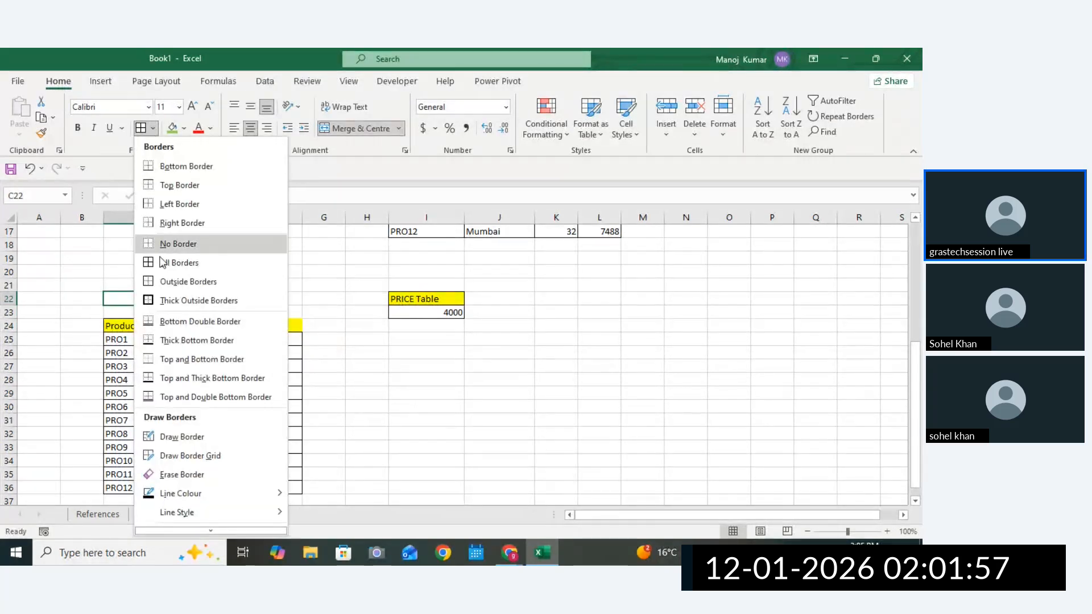
{"action": "left_click", "coordinate": [172, 128]}
{"action": "left_click", "coordinate": [404, 300]}
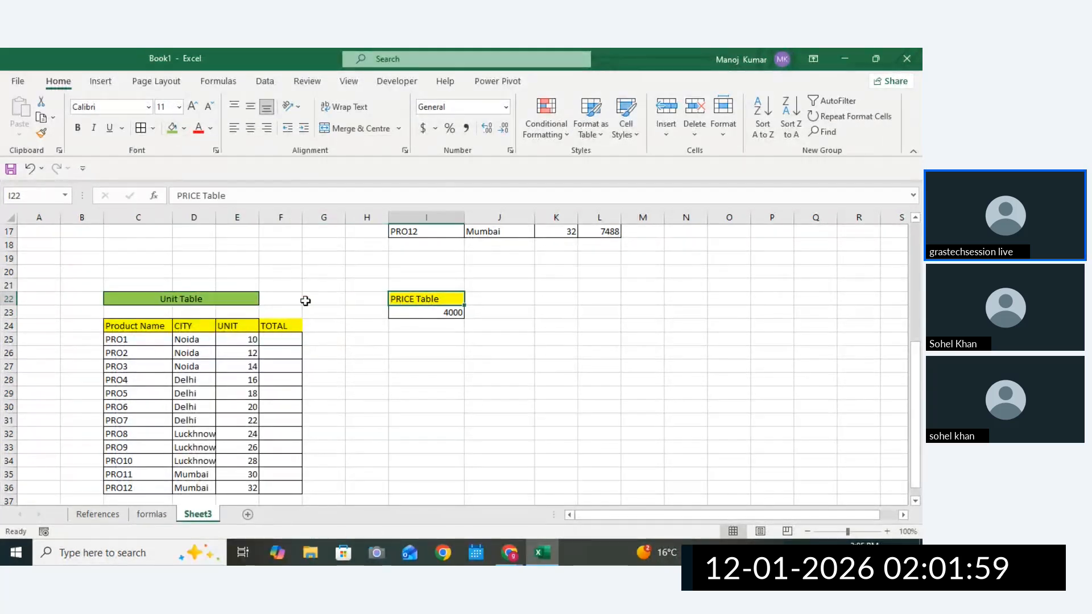
Merge and centre the Unit Table title across C22:F22 and apply borders to it.
{"action": "left_click_drag", "start_coordinate": [263, 298], "coordinate": [242, 298]}
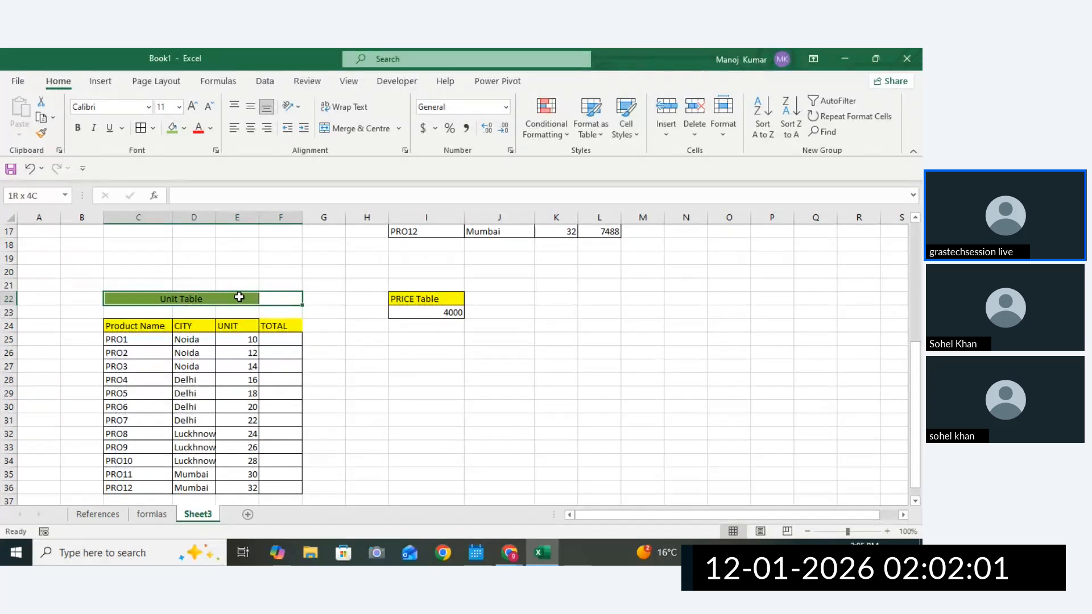
{"action": "left_click", "coordinate": [369, 129]}
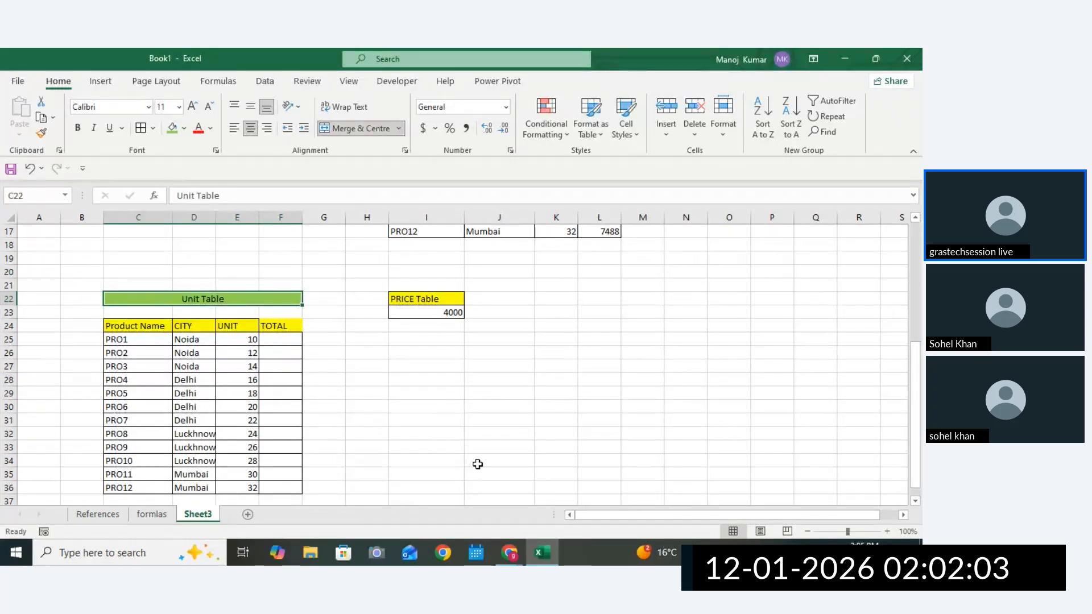
{"action": "left_click_drag", "start_coordinate": [477, 463], "coordinate": [495, 475]}
{"action": "left_click", "coordinate": [269, 295]}
{"action": "left_click", "coordinate": [141, 127]}
{"action": "left_click", "coordinate": [290, 325]}
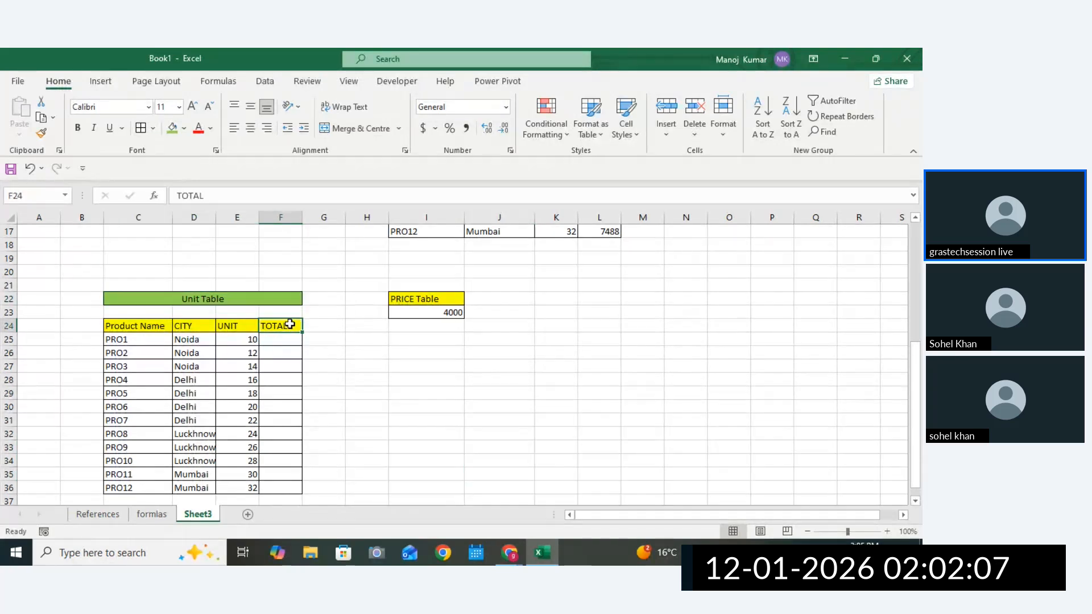
Enter the formula =E25*I23 in cell F25 to multiply the PRO1 units by the price.
{"action": "double_click", "coordinate": [279, 340]}
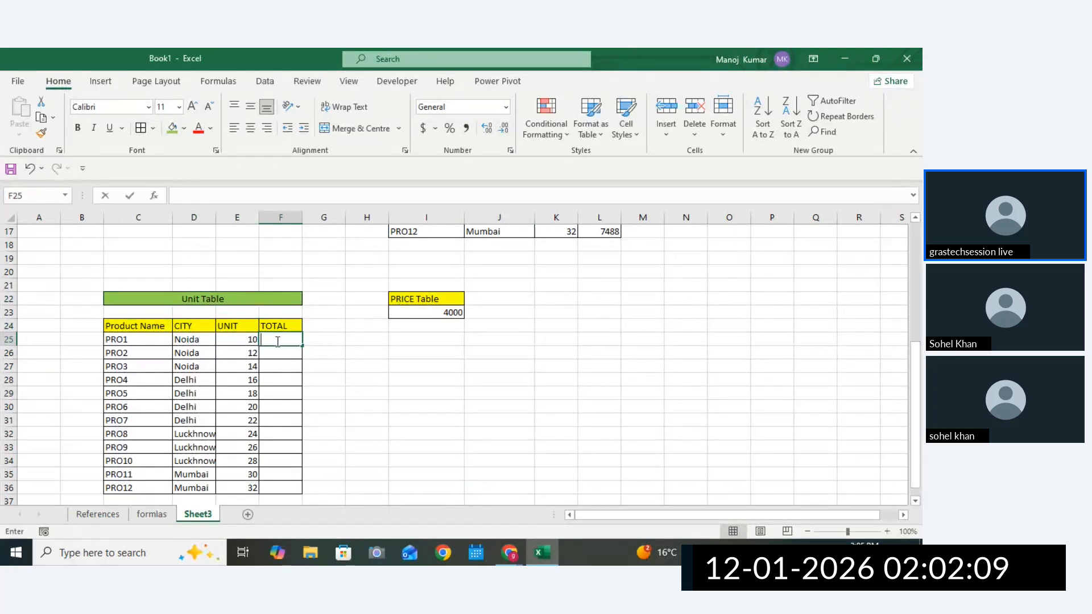
{"action": "type", "text": "="}
{"action": "left_click", "coordinate": [249, 340]}
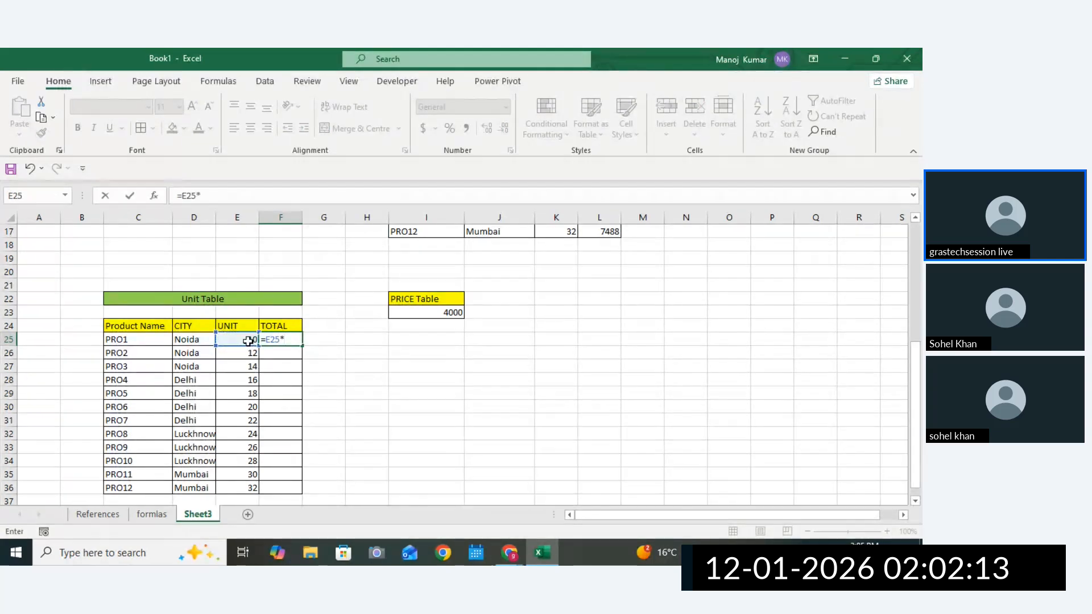
{"action": "type", "text": "*"}
{"action": "left_click", "coordinate": [419, 312]}
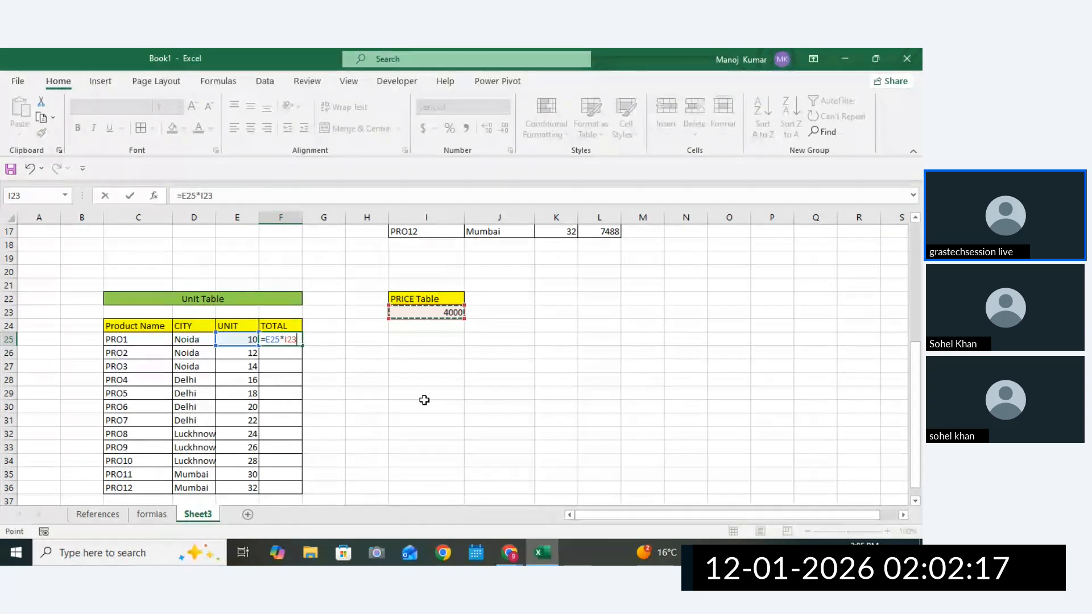
{"action": "key", "text": "Return"}
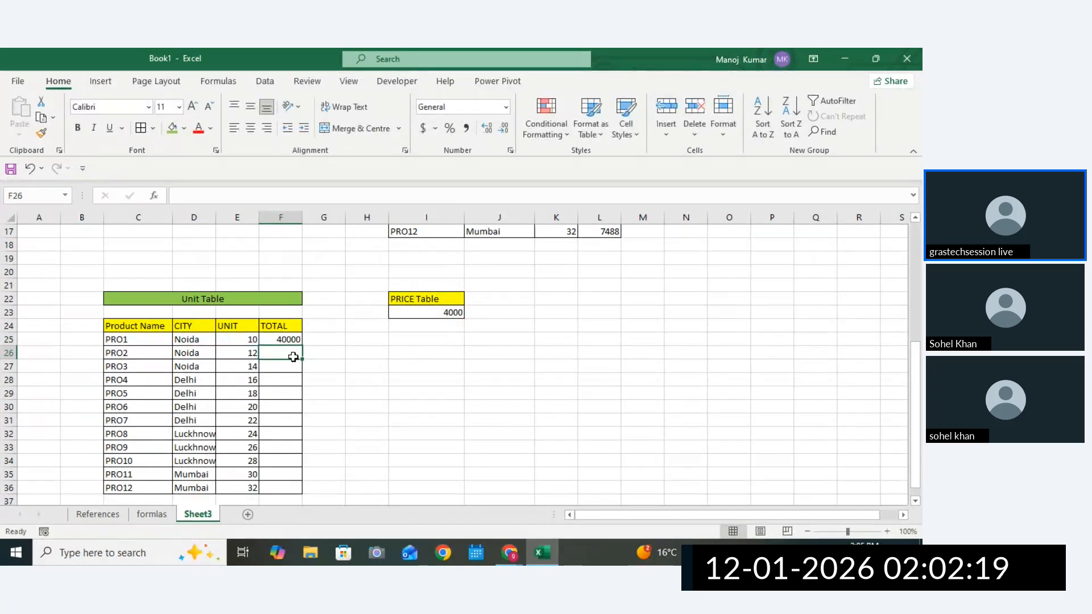
Fill the relative formula in F25 down to F36 and open the formula in F36 to inspect its references.
{"action": "left_click", "coordinate": [291, 337]}
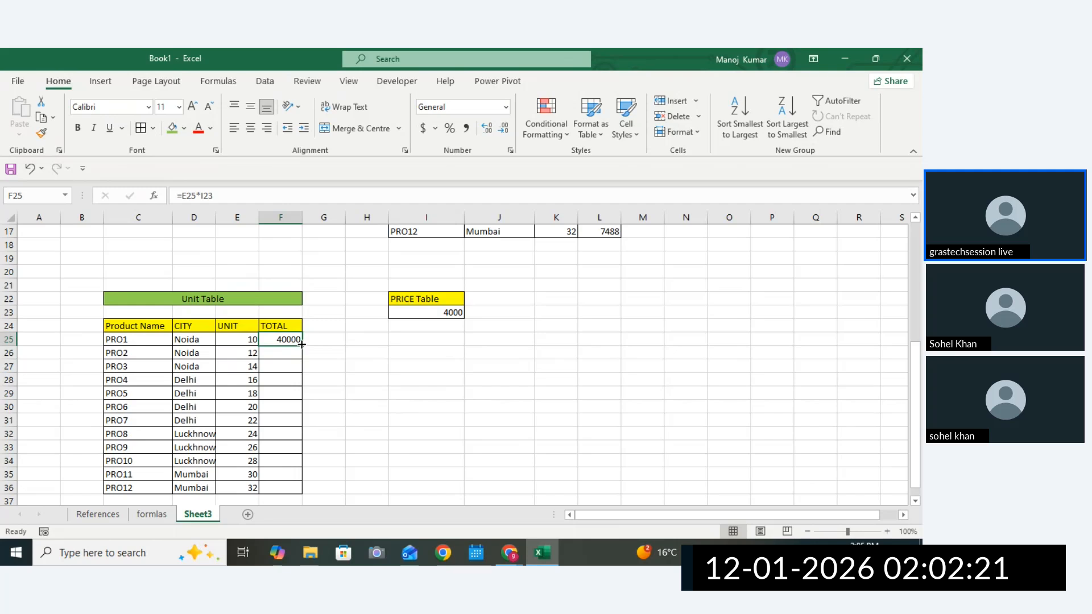
{"action": "double_click", "coordinate": [290, 340]}
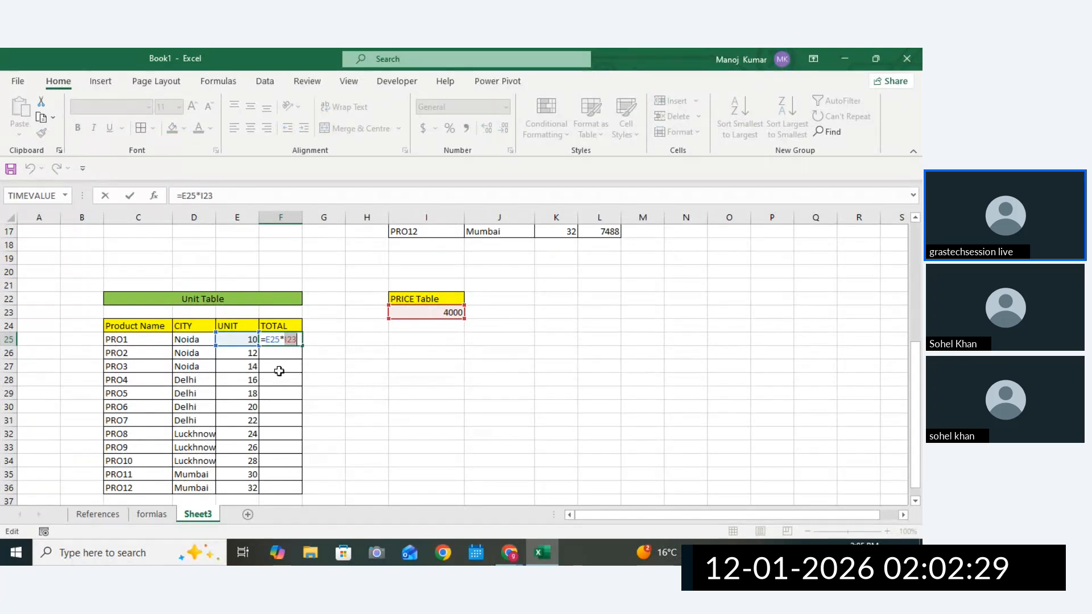
{"action": "key", "text": "Return"}
{"action": "left_click", "coordinate": [284, 338]}
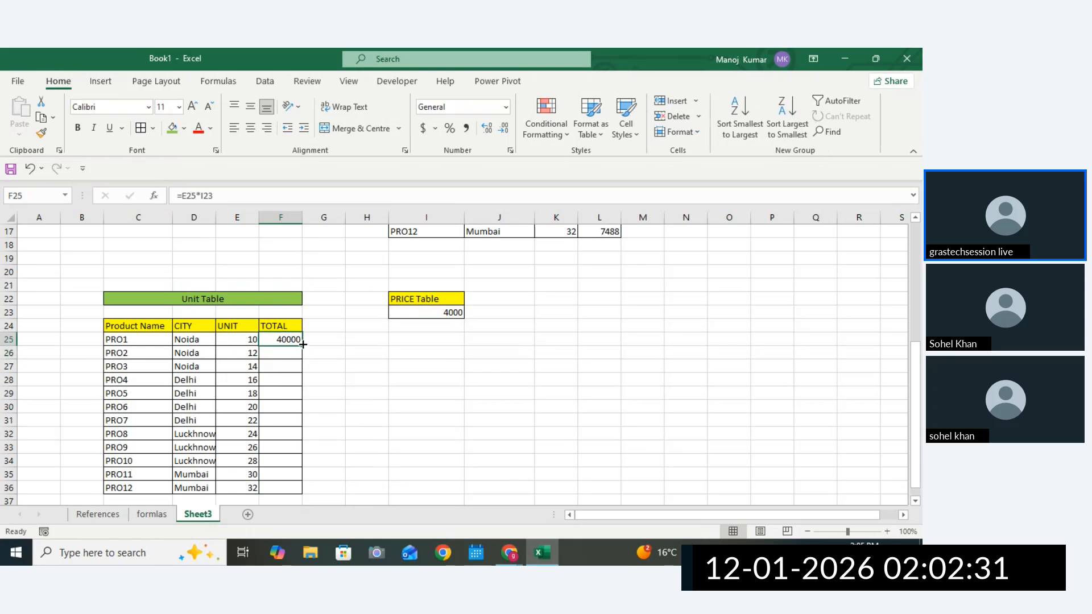
{"action": "left_click_drag", "start_coordinate": [305, 345], "coordinate": [288, 488]}
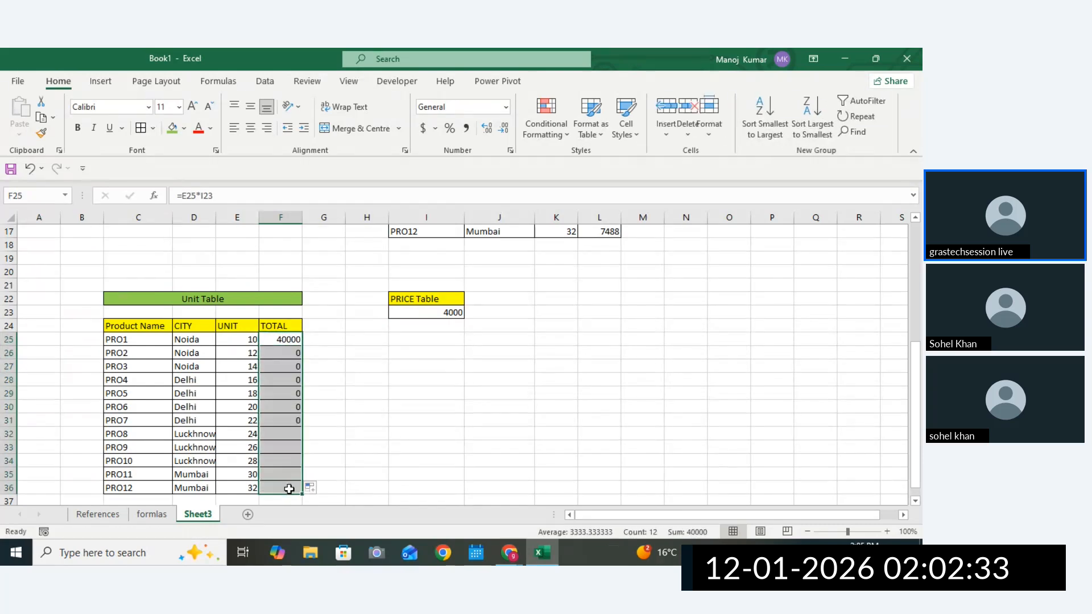
{"action": "left_click", "coordinate": [287, 484]}
{"action": "double_click", "coordinate": [288, 484]}
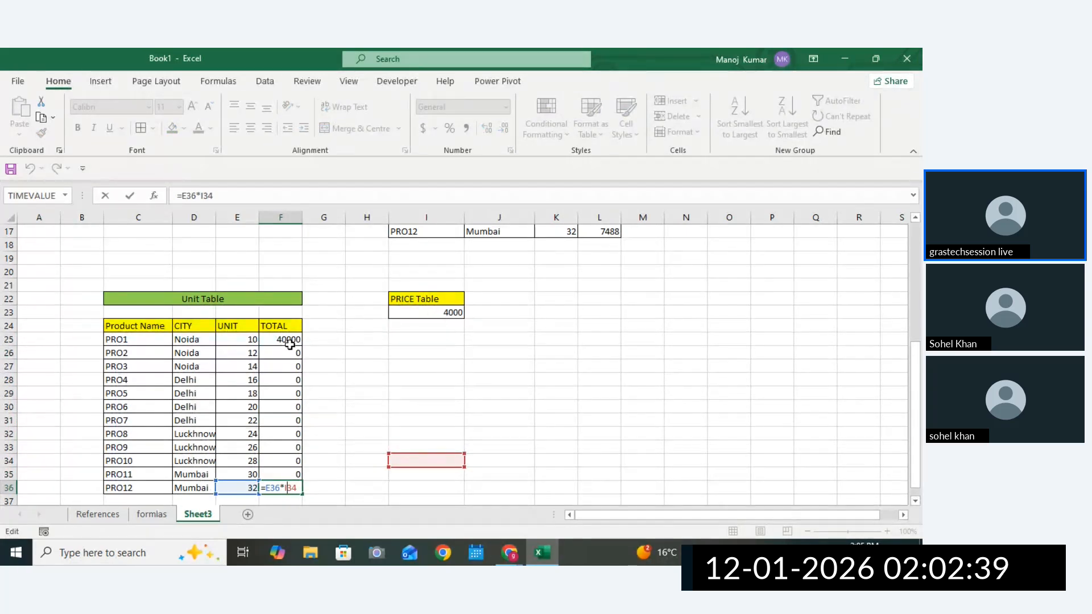
Make the price reference in F25 absolute so the formula reads =E25*$I$23.
{"action": "key", "text": "Return"}
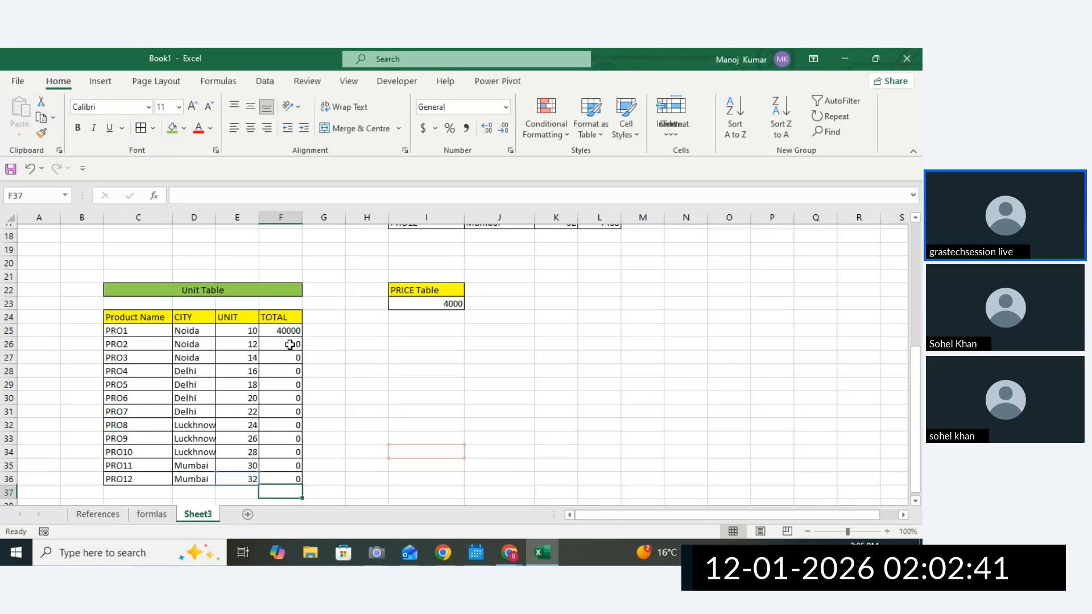
{"action": "double_click", "coordinate": [293, 328]}
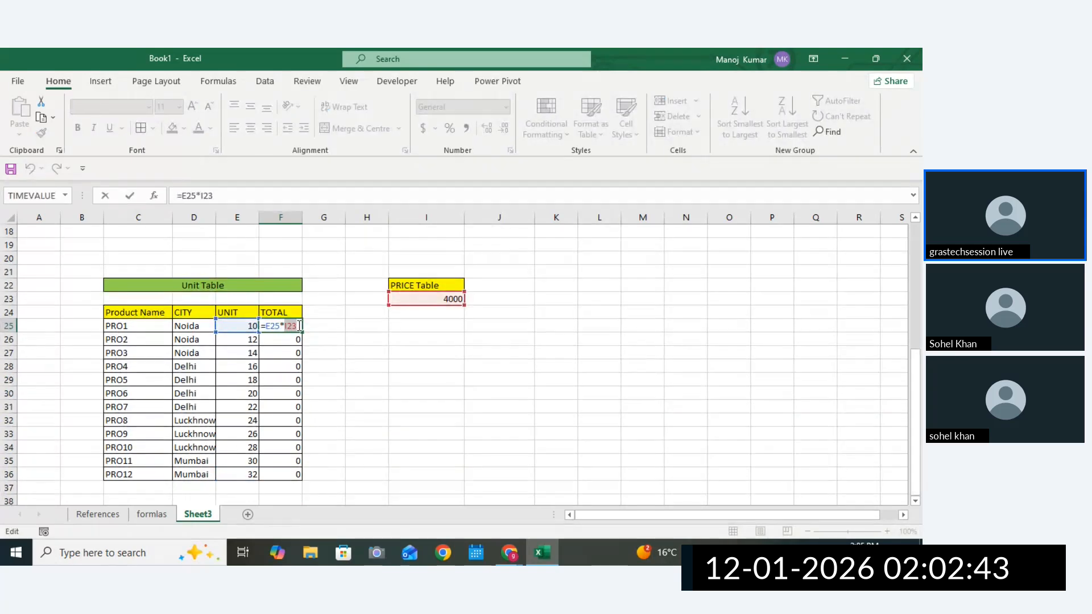
{"action": "key", "text": "ctrl+Return"}
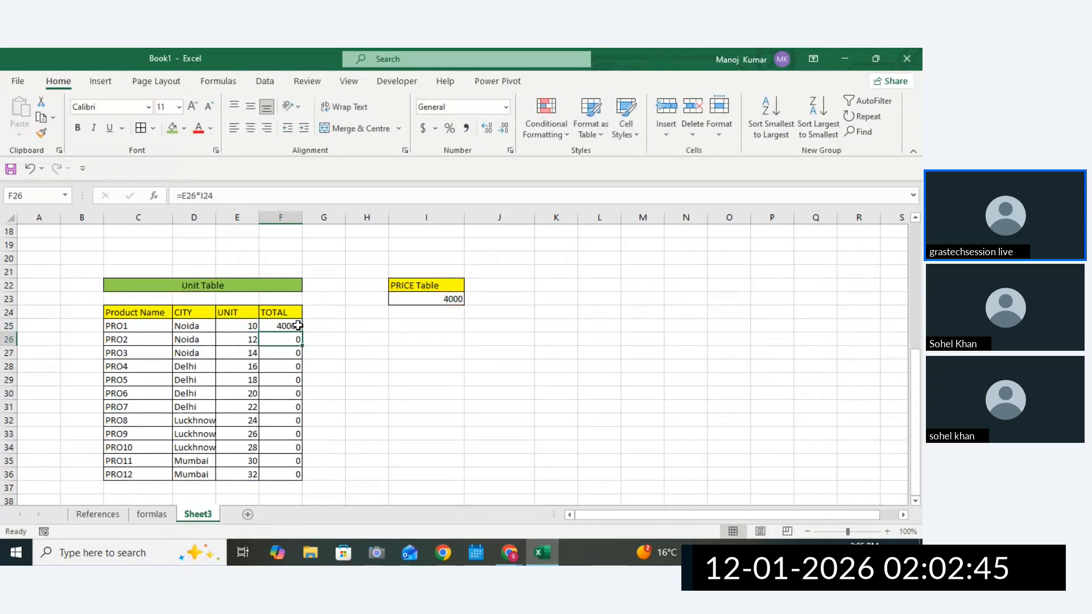
Fill the absolute-reference formula from F25 down to F36 and inspect the references in F36.
{"action": "left_click_drag", "start_coordinate": [302, 334], "coordinate": [302, 475]}
{"action": "double_click", "coordinate": [293, 474]}
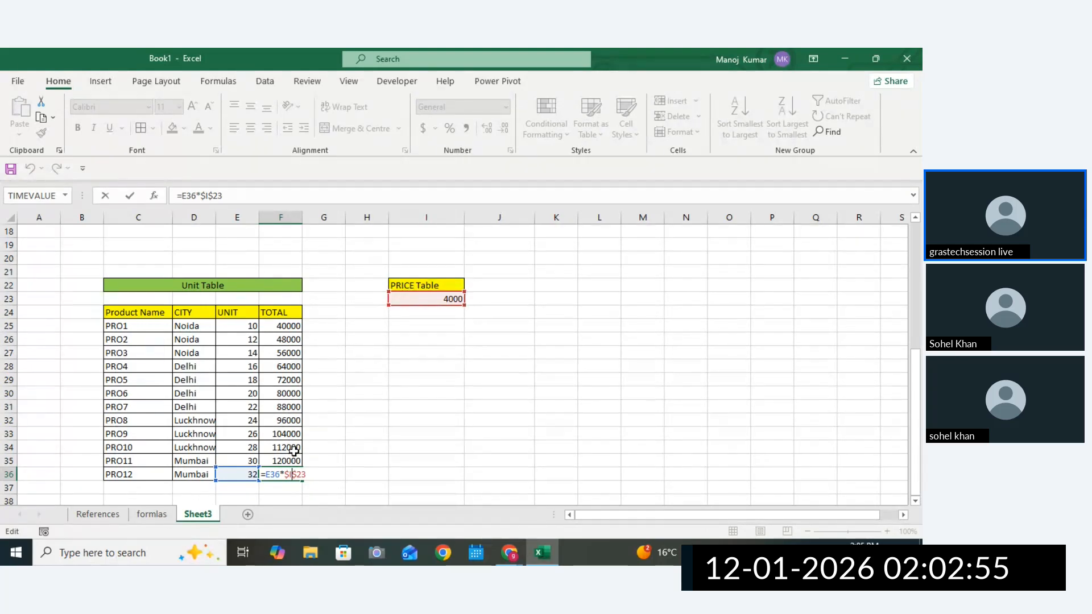
{"action": "key", "text": "Return"}
Widen column D so the Unit Table's city names fit.
{"action": "left_click", "coordinate": [374, 479]}
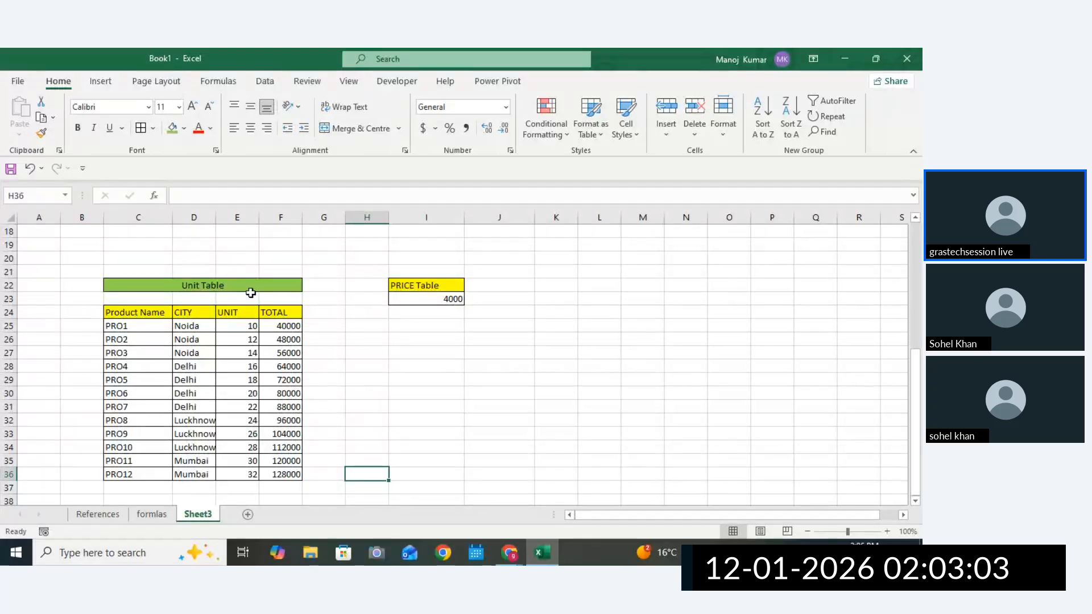
{"action": "left_click_drag", "start_coordinate": [215, 217], "coordinate": [262, 217]}
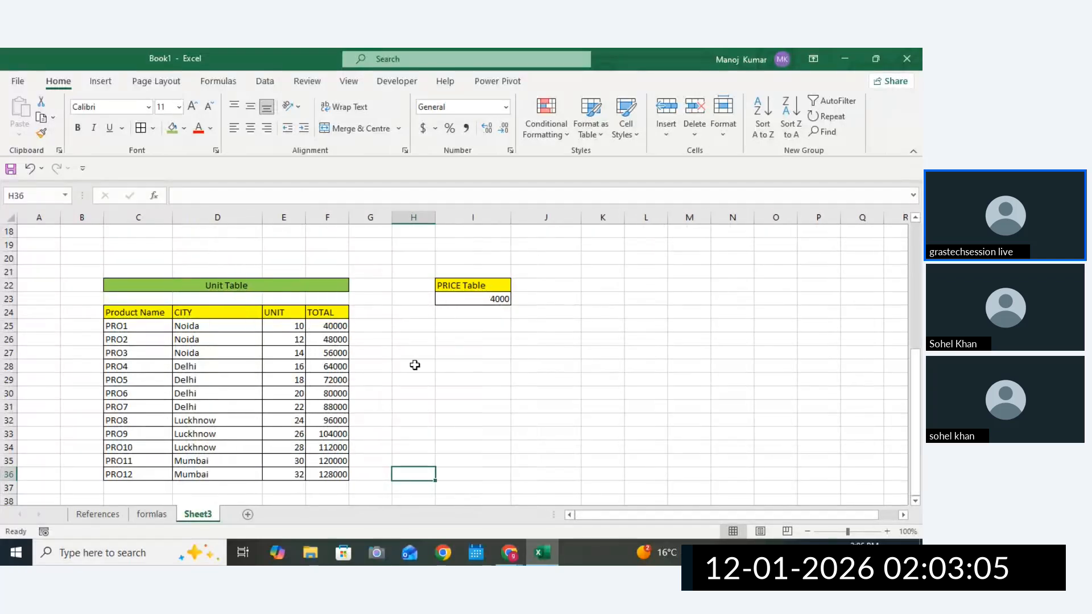
{"action": "left_click", "coordinate": [414, 366]}
Copy the formula from F25 and enter it in I25 as the text ,=E25*$I$23 below the price.
{"action": "left_click", "coordinate": [336, 326]}
{"action": "double_click", "coordinate": [336, 325]}
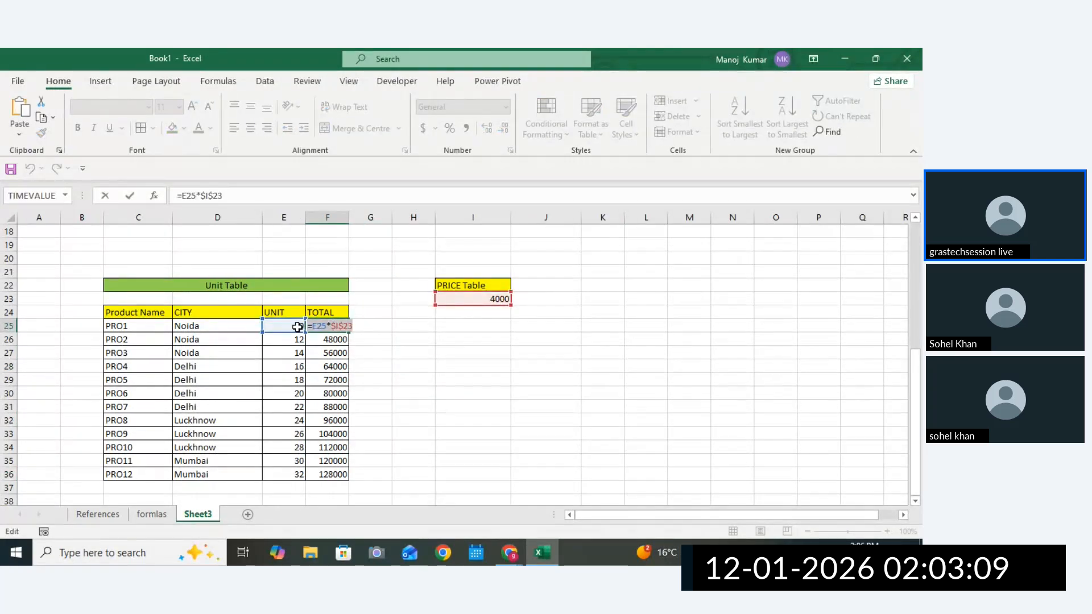
{"action": "key", "text": "Return"}
{"action": "double_click", "coordinate": [470, 326]}
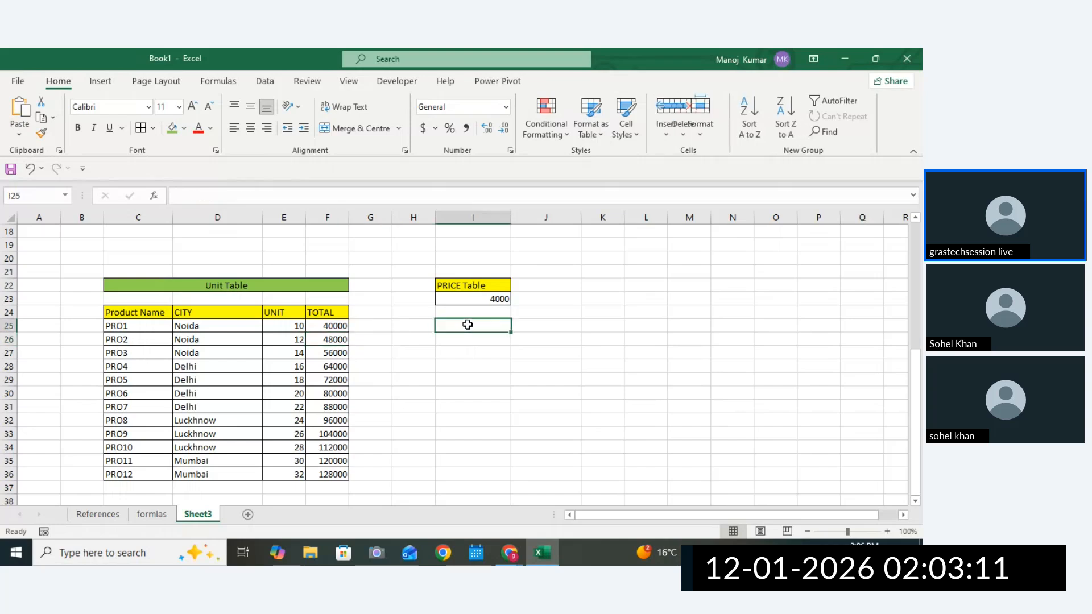
{"action": "type", "text": ","}
{"action": "type", "text": "=E25*$I$23"}
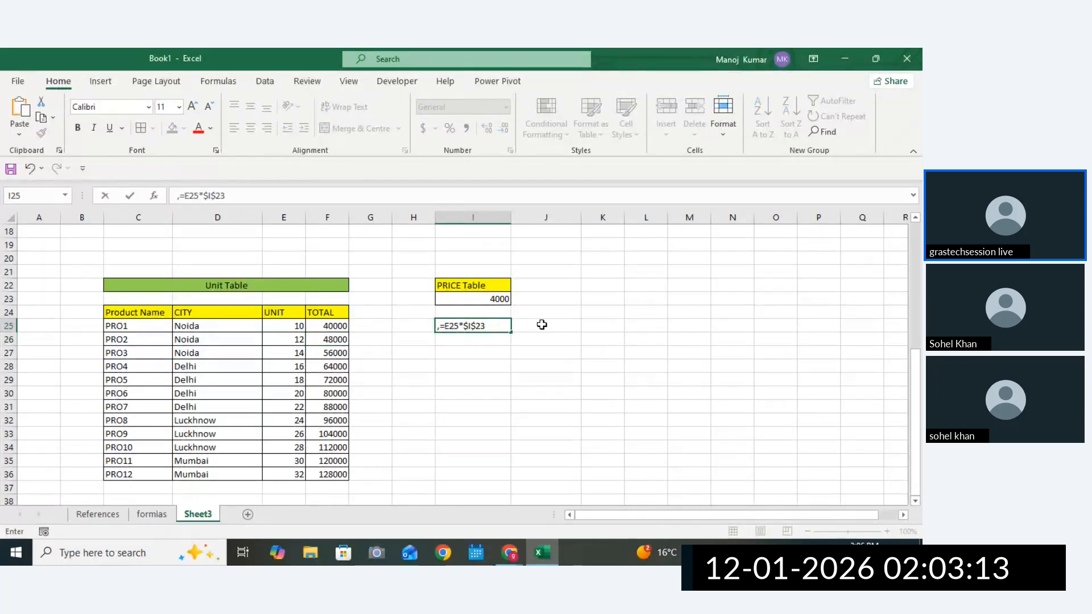
{"action": "left_click", "coordinate": [658, 353]}
{"action": "left_click", "coordinate": [784, 382]}
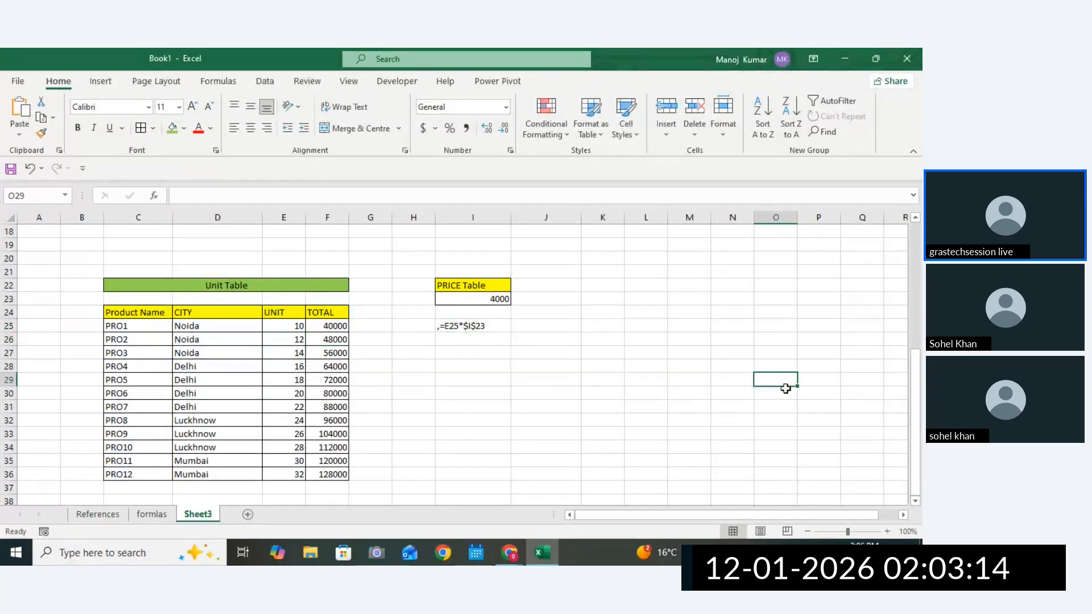
Enter the heading City in cell D42, in the empty area below the Unit Table.
{"action": "left_click", "coordinate": [916, 500]}
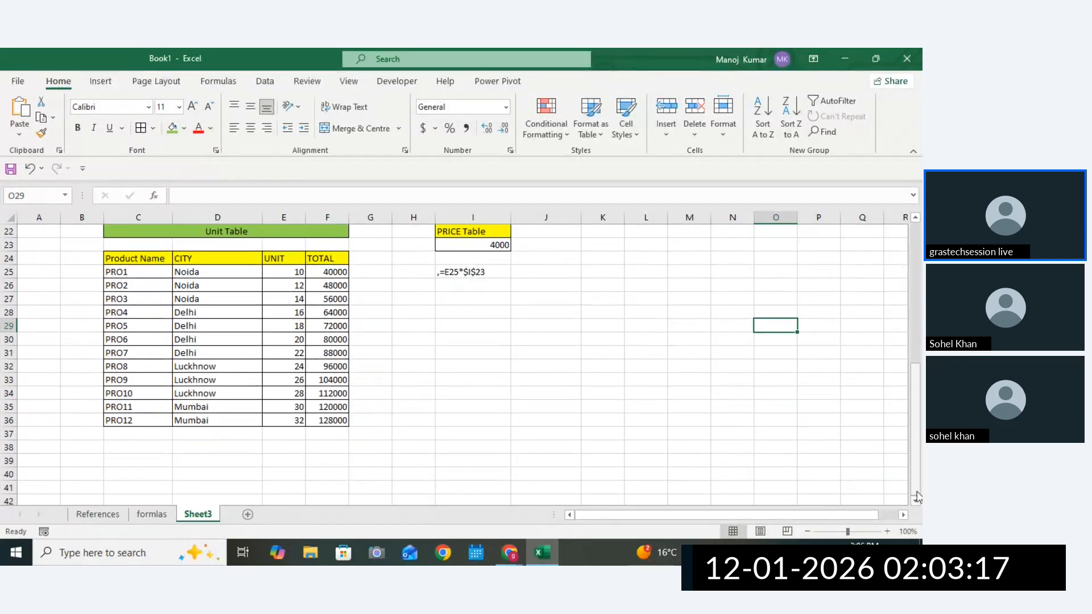
{"action": "left_click", "coordinate": [916, 500]}
{"action": "left_click", "coordinate": [916, 500]}
{"action": "left_click", "coordinate": [916, 500]}
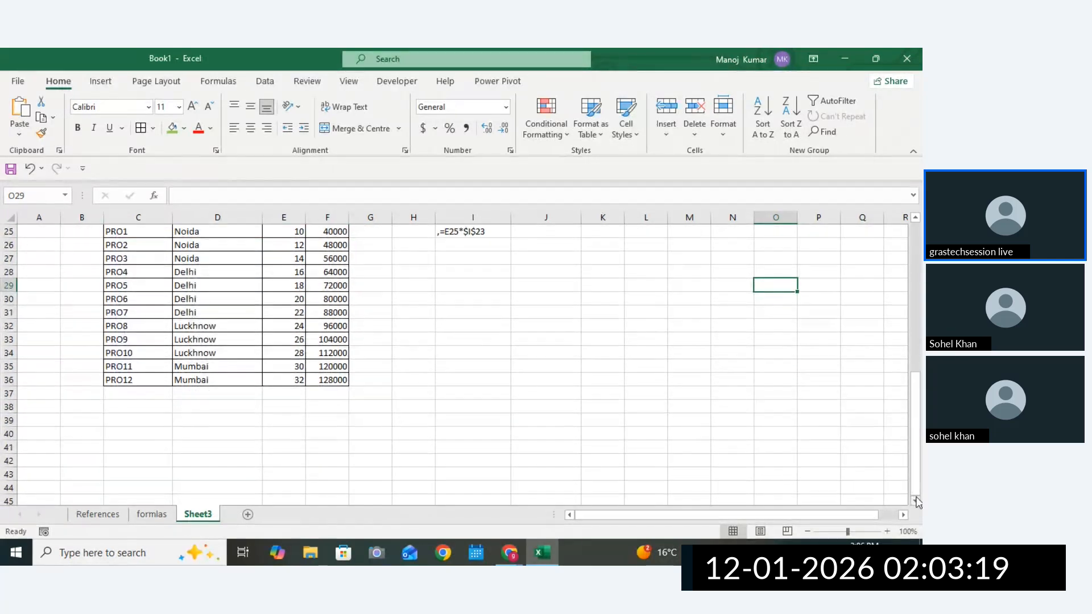
{"action": "left_click_drag", "start_coordinate": [917, 491], "coordinate": [921, 476]}
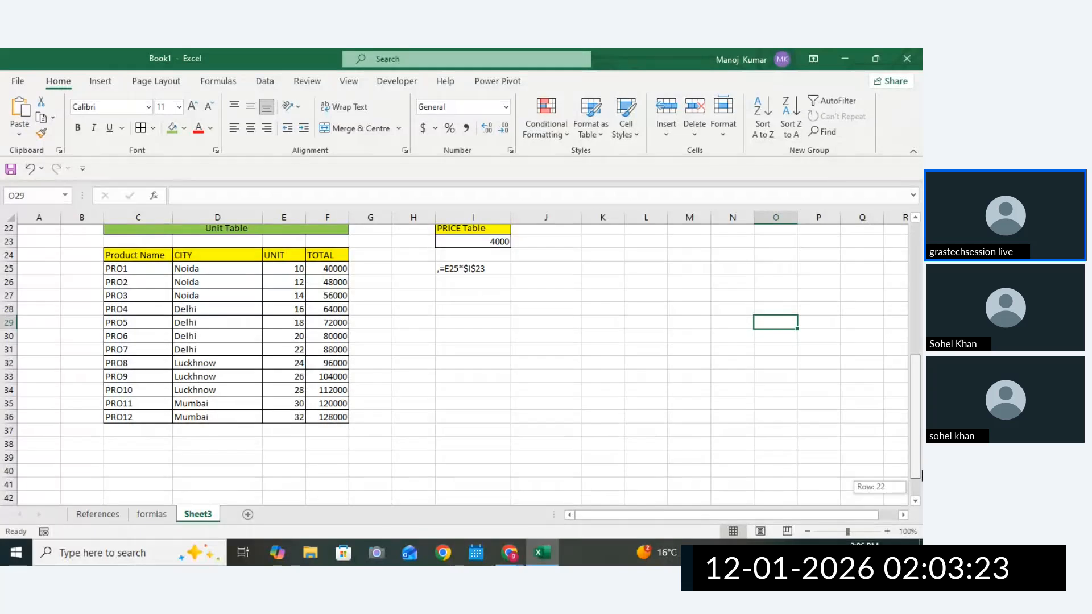
{"action": "left_click_drag", "start_coordinate": [922, 476], "coordinate": [921, 475]}
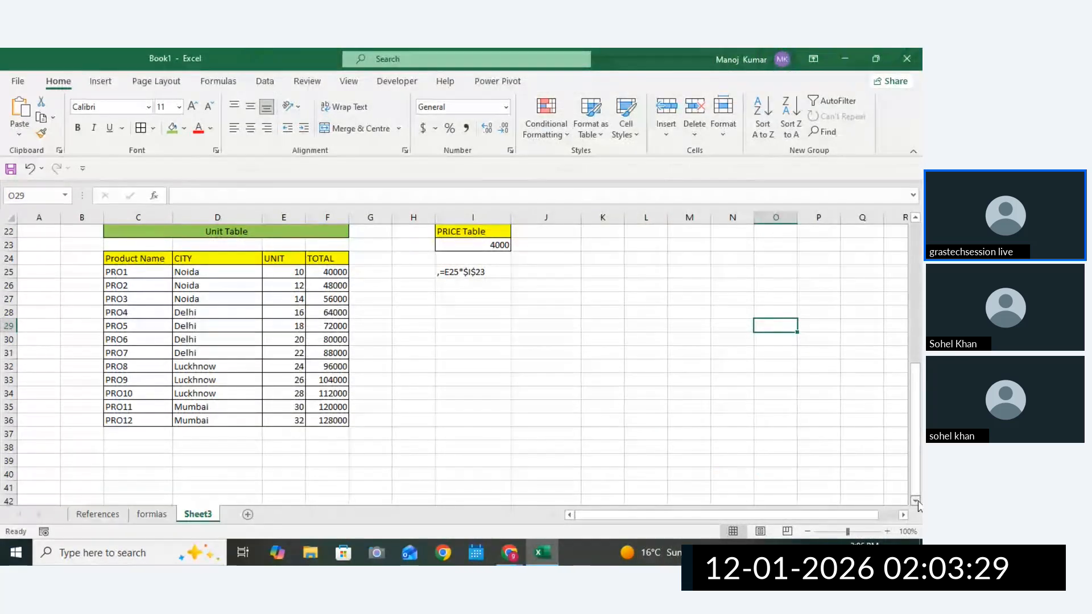
{"action": "left_click_drag", "start_coordinate": [917, 502], "coordinate": [917, 503]}
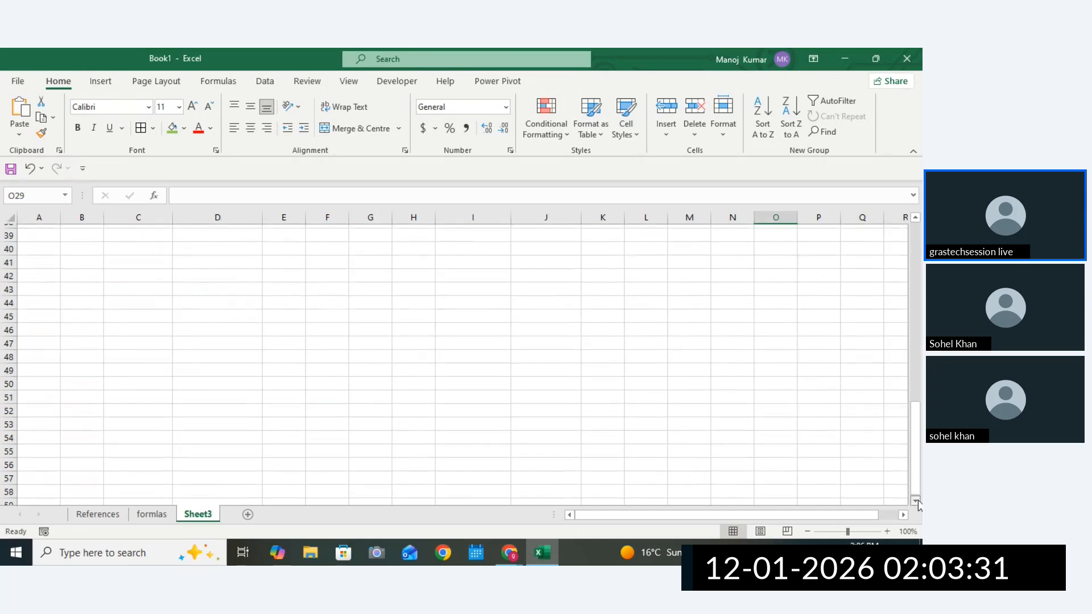
{"action": "left_click", "coordinate": [139, 316]}
{"action": "left_click", "coordinate": [182, 270]}
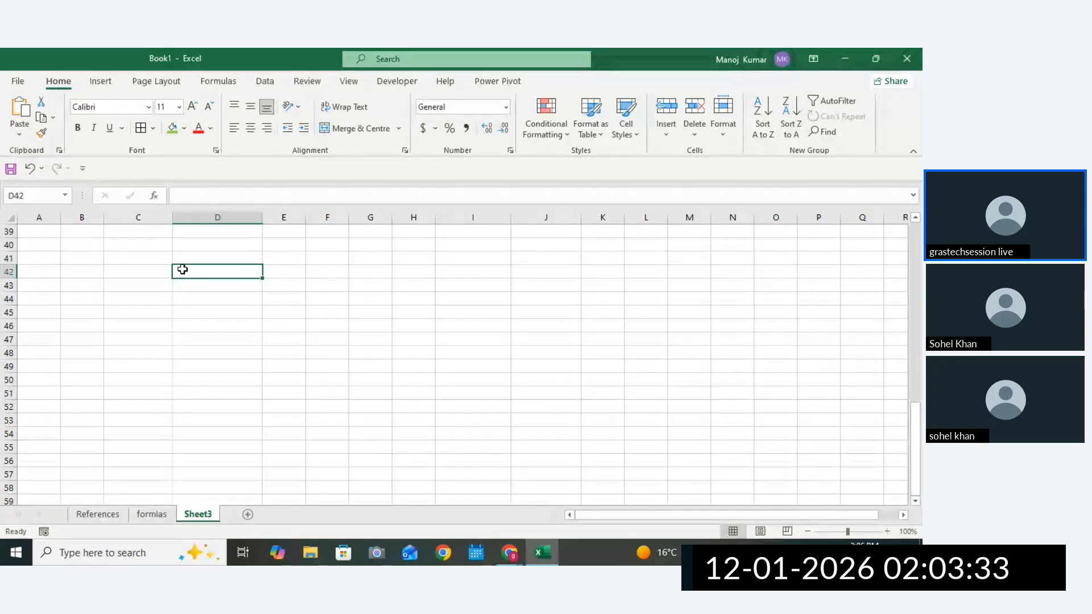
{"action": "left_click", "coordinate": [227, 312]}
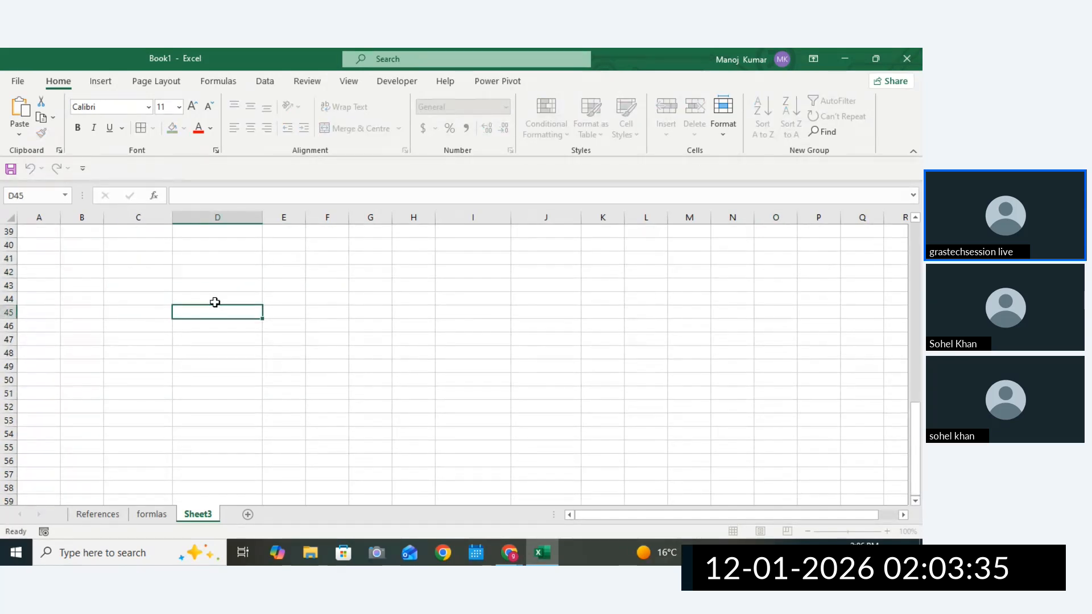
{"action": "left_click", "coordinate": [208, 281]}
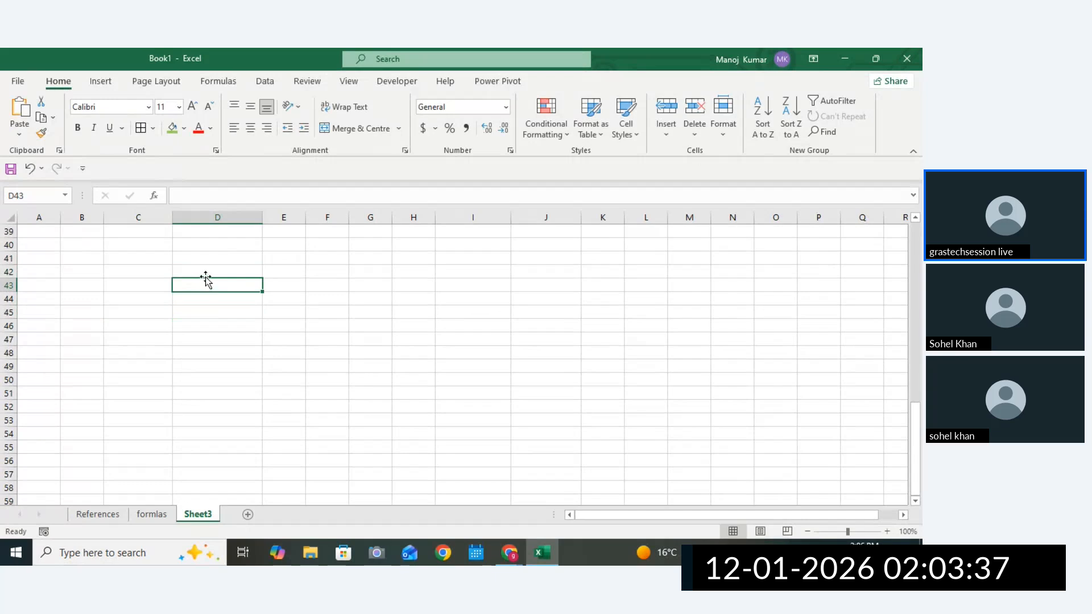
{"action": "left_click", "coordinate": [204, 275]}
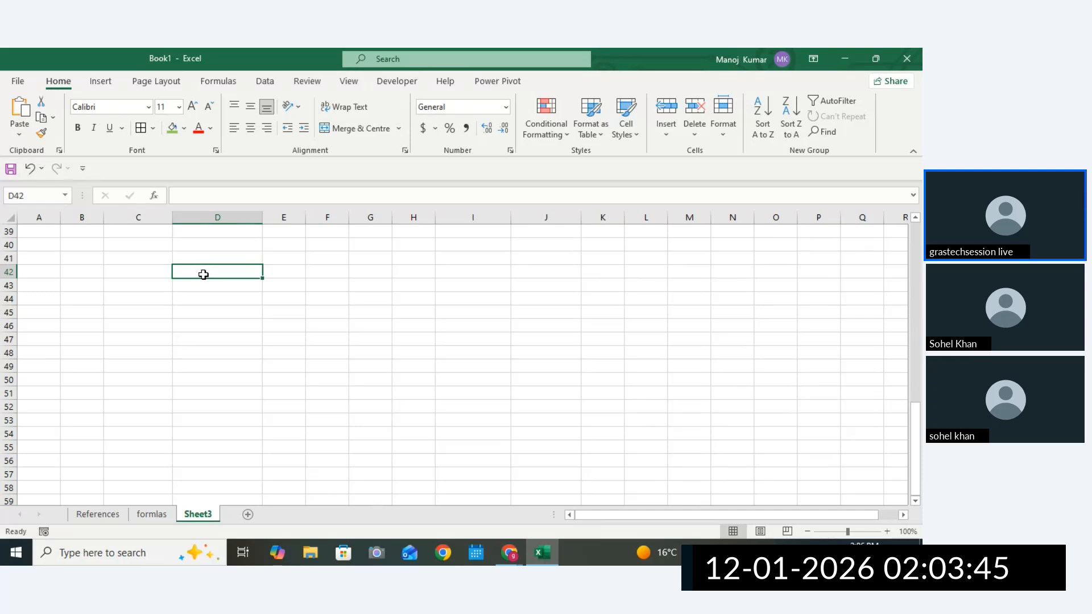
{"action": "type", "text": "cITY"}
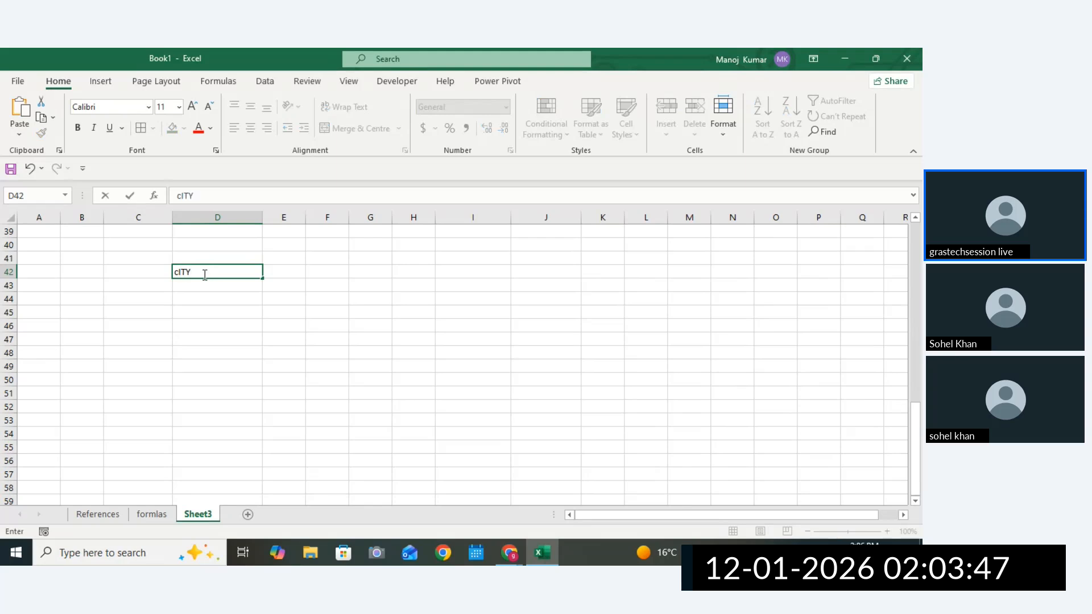
{"action": "key", "text": "Return"}
Give the City heading in D42 a green fill.
{"action": "left_click", "coordinate": [234, 273]}
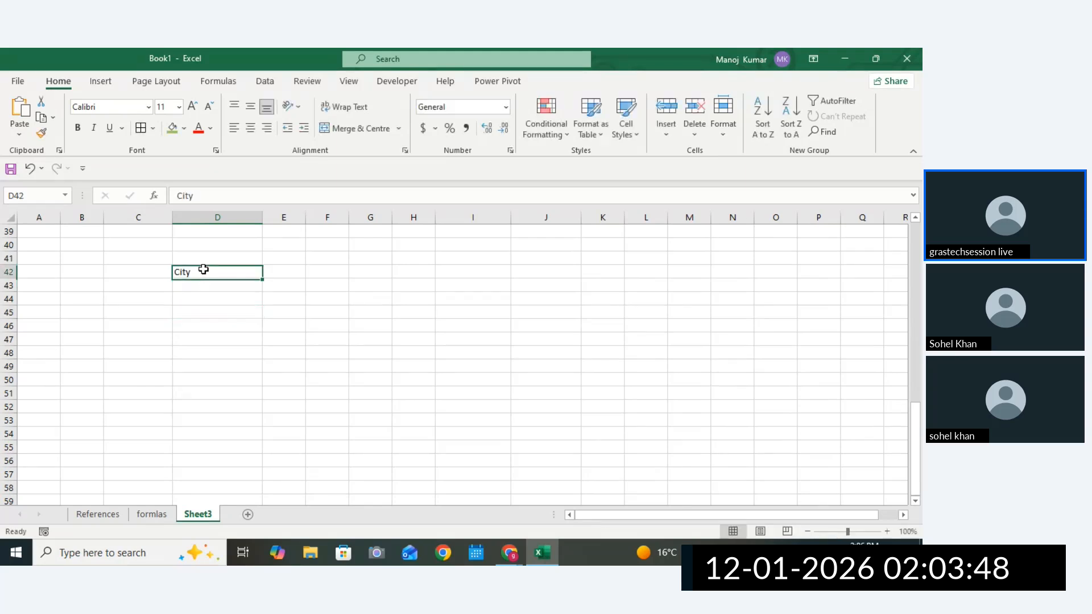
{"action": "left_click", "coordinate": [176, 128]}
{"action": "left_click", "coordinate": [291, 270]}
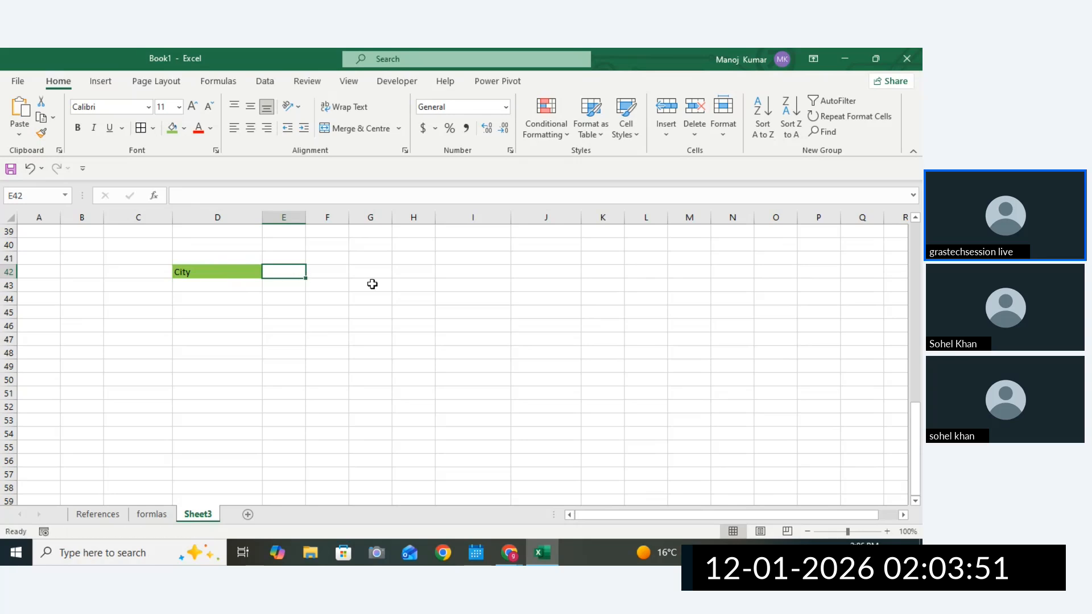
Copy the Product Table's City column C5:C12, paste it transposed starting at D42, and widen column H to fit Luckhnow.
{"action": "left_click_drag", "start_coordinate": [915, 458], "coordinate": [922, 281]}
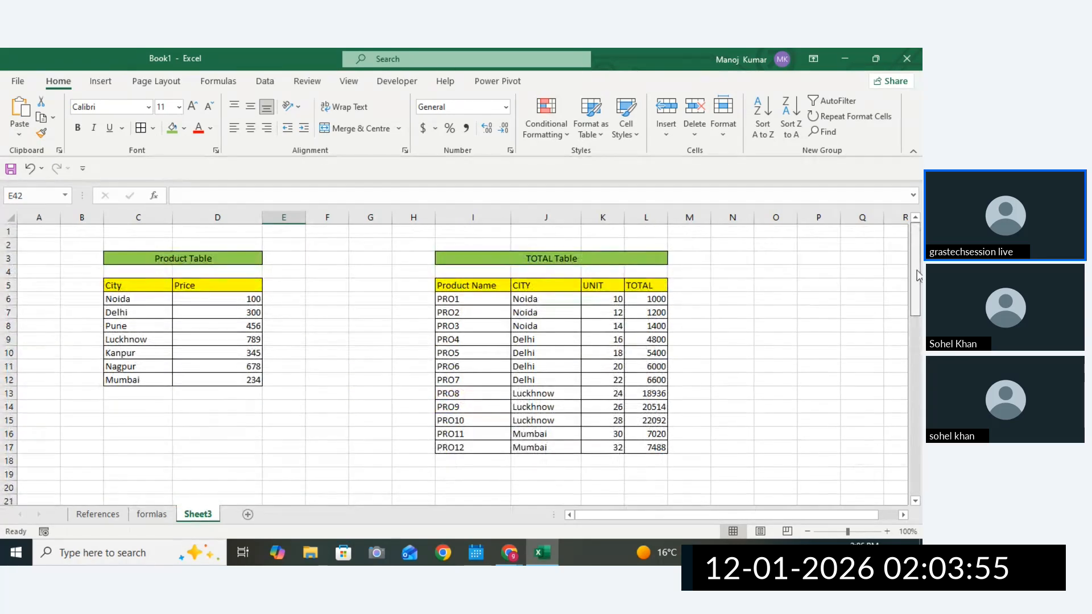
{"action": "left_click_drag", "start_coordinate": [147, 292], "coordinate": [137, 385]}
{"action": "key", "text": "ctrl+c"}
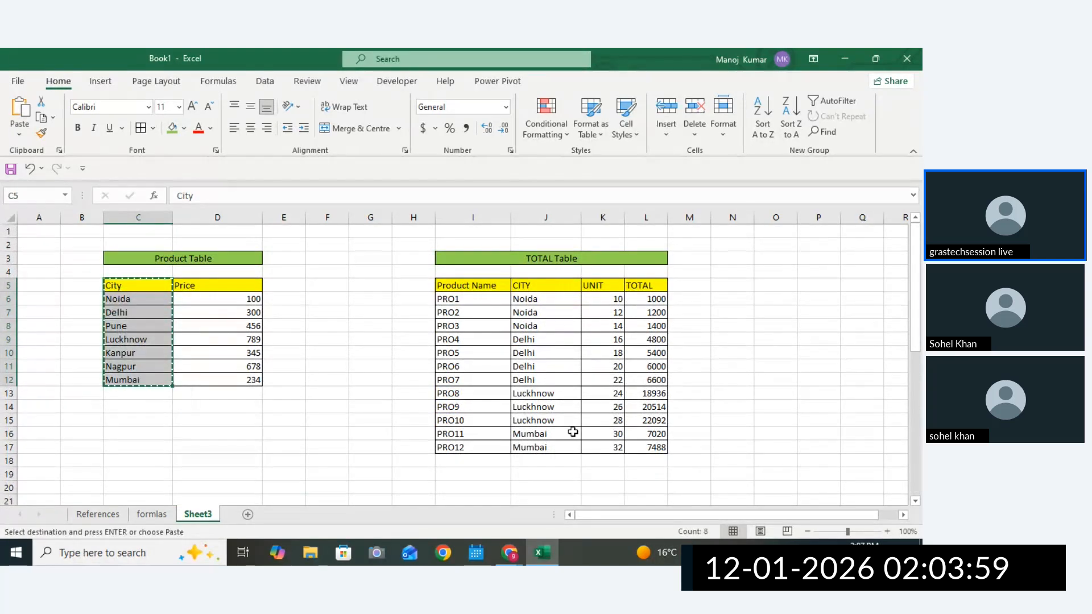
{"action": "left_click_drag", "start_coordinate": [915, 336], "coordinate": [915, 498]}
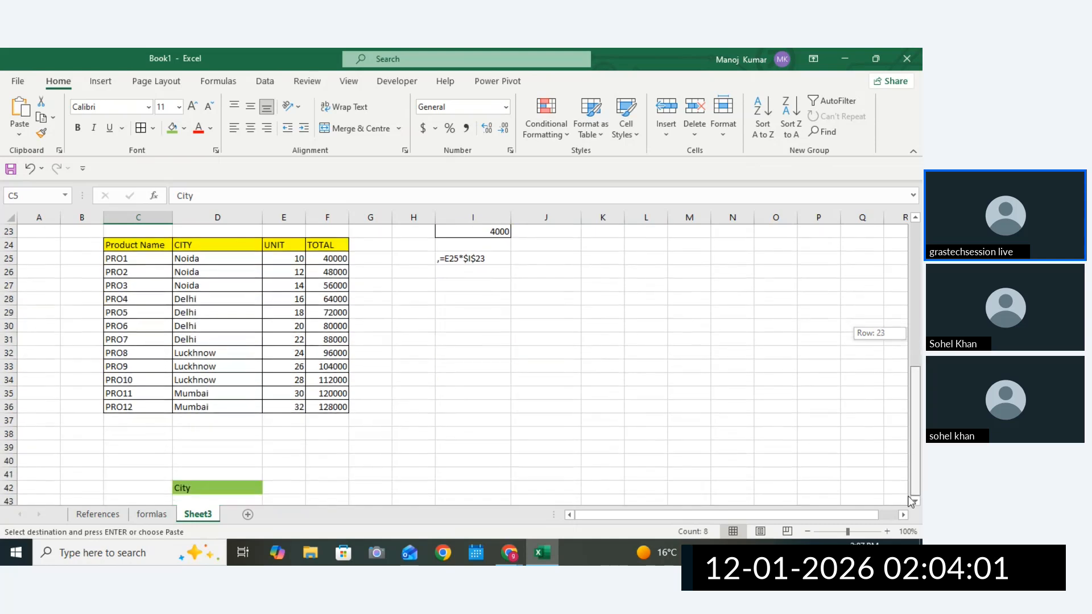
{"action": "left_click", "coordinate": [204, 487]}
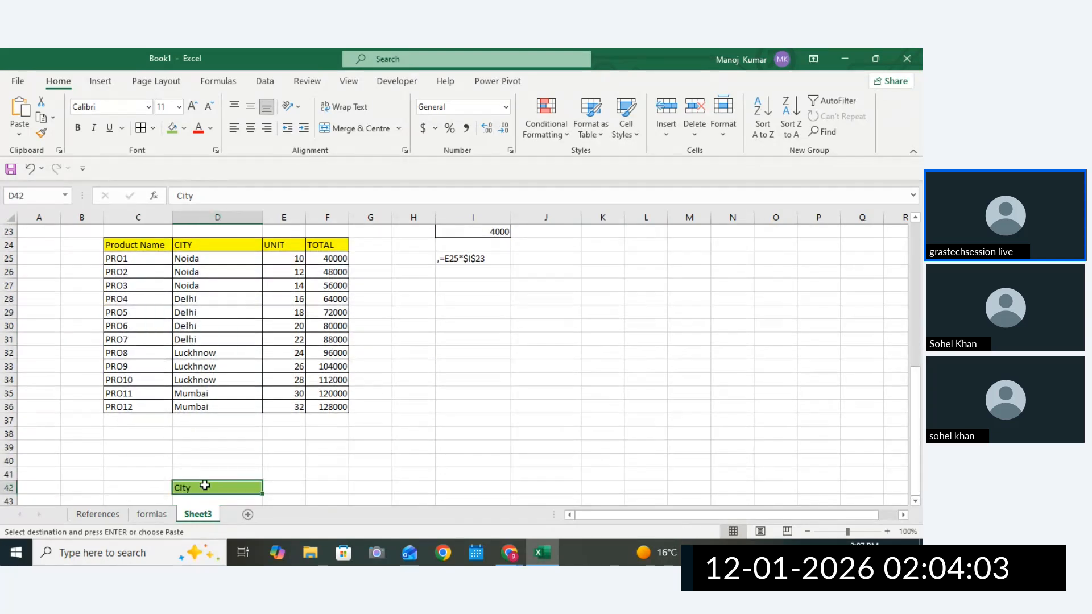
{"action": "left_click", "coordinate": [19, 137]}
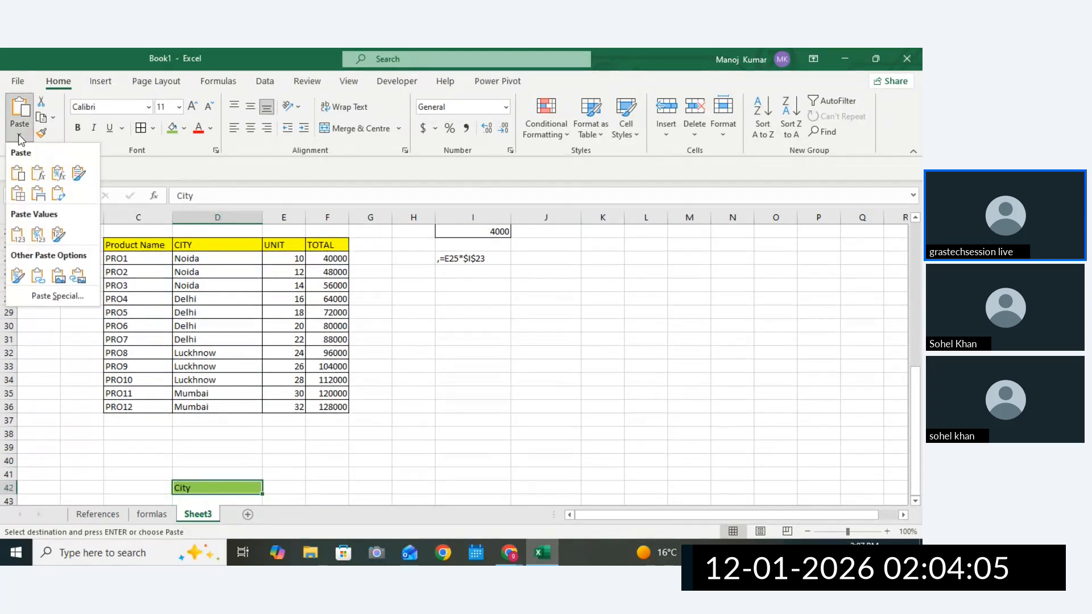
{"action": "left_click", "coordinate": [59, 195]}
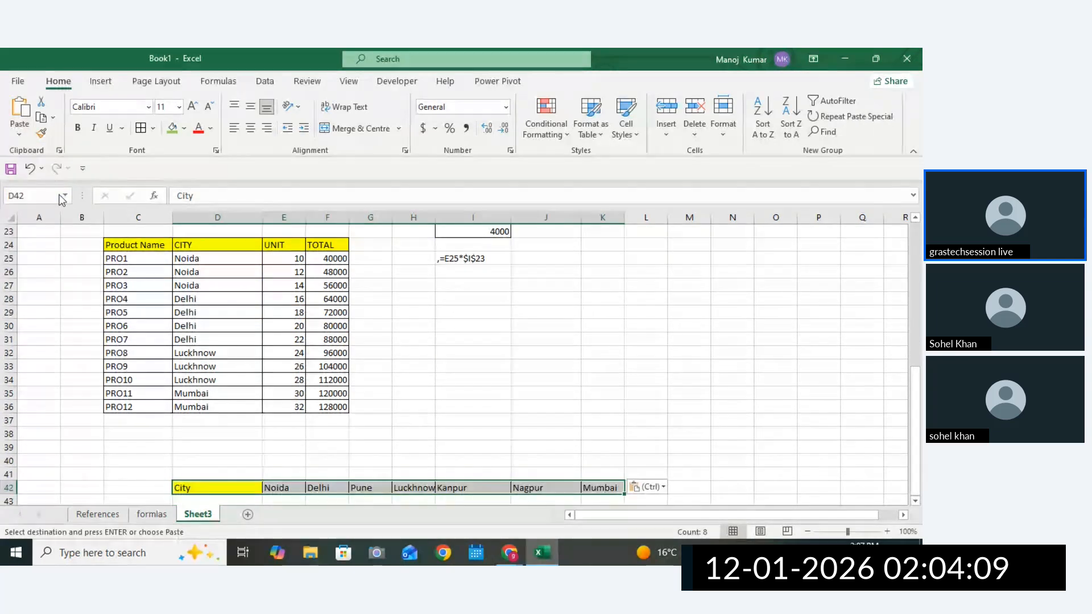
{"action": "left_click", "coordinate": [82, 244]}
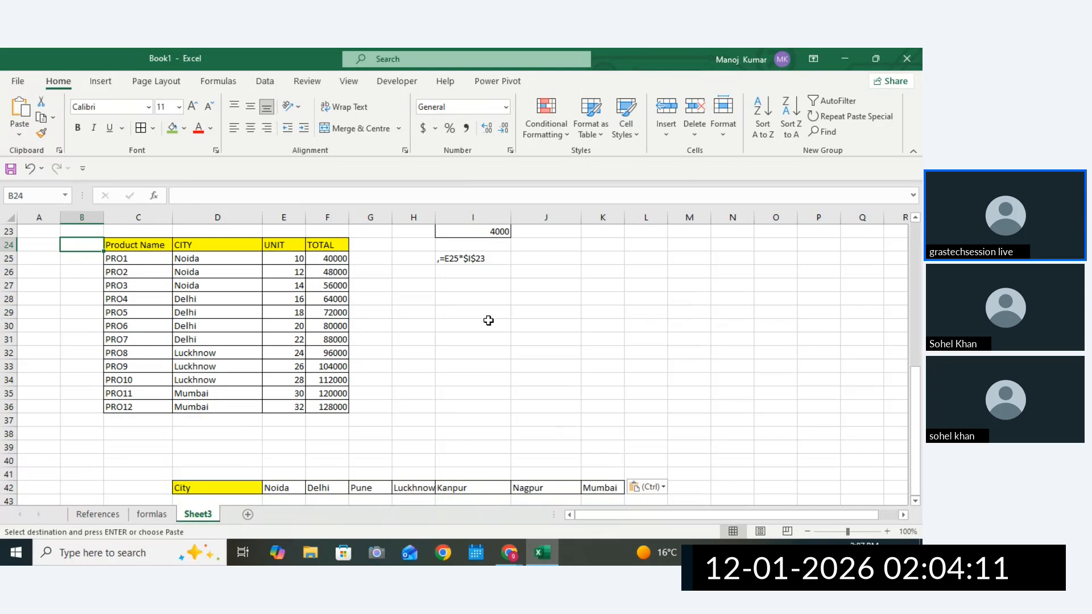
{"action": "left_click_drag", "start_coordinate": [435, 218], "coordinate": [461, 217]}
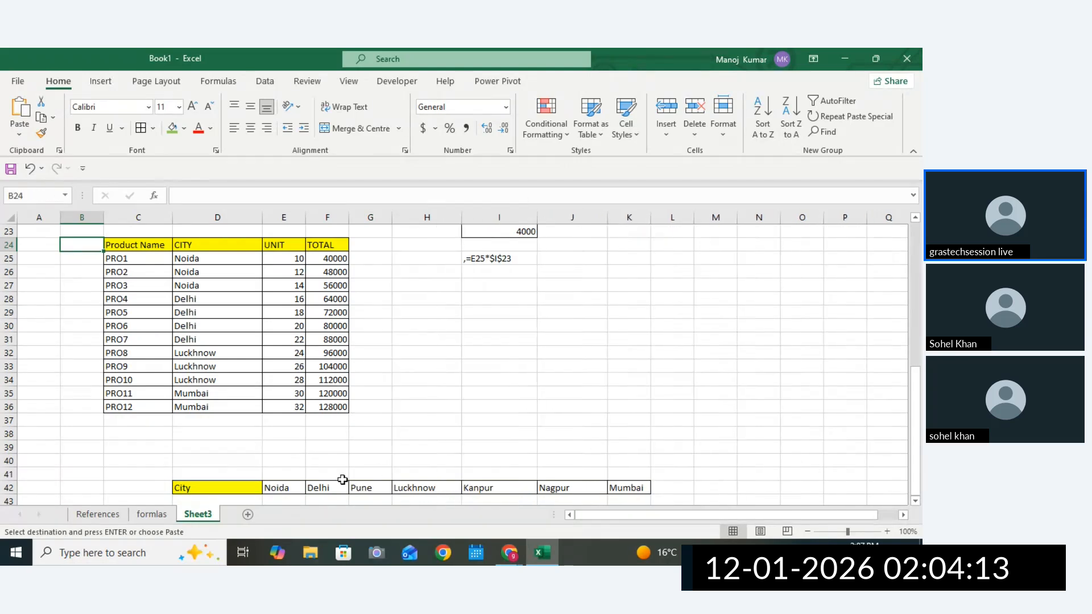
{"action": "left_click_drag", "start_coordinate": [248, 485], "coordinate": [631, 489]}
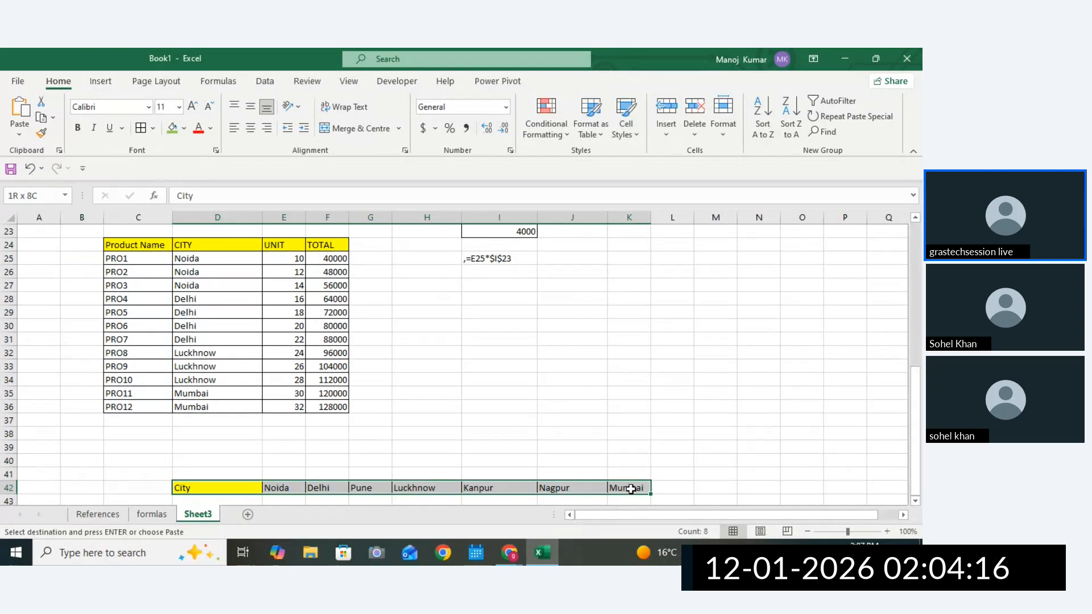
{"action": "left_click", "coordinate": [916, 500]}
{"action": "scroll", "coordinate": [916, 500], "scroll_direction": "down", "scroll_amount": 5}
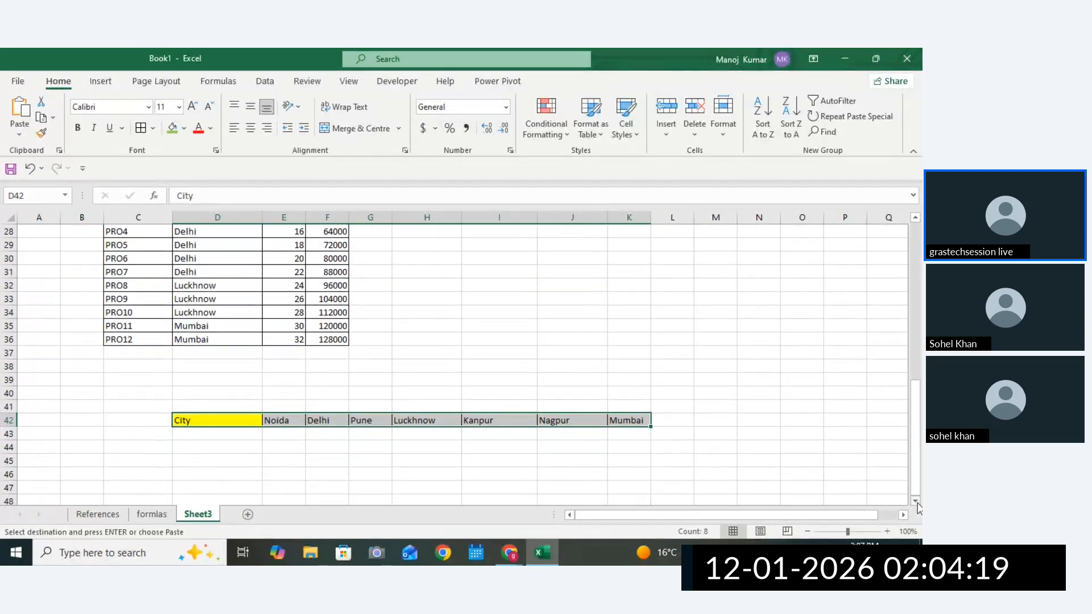
{"action": "left_click_drag", "start_coordinate": [629, 448], "coordinate": [571, 438]}
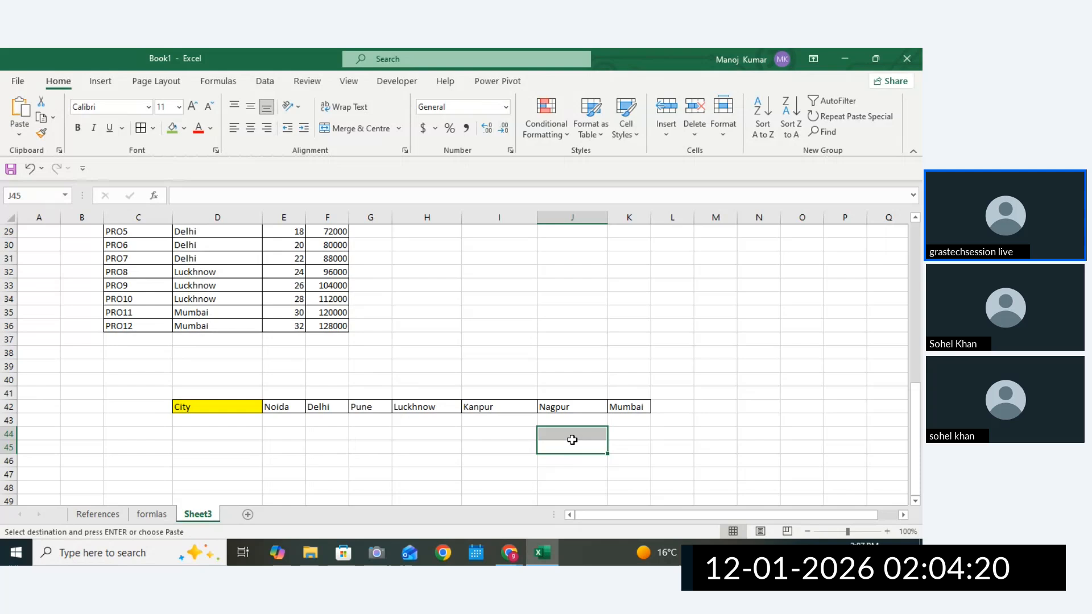
{"action": "left_click", "coordinate": [171, 425]}
Copy the PRICE Table heading and its price from I22:I23 and paste them at D47, below the city table.
{"action": "left_click_drag", "start_coordinate": [916, 412], "coordinate": [917, 334]}
{"action": "left_click_drag", "start_coordinate": [507, 341], "coordinate": [504, 356]}
{"action": "key", "text": "ctrl+c"}
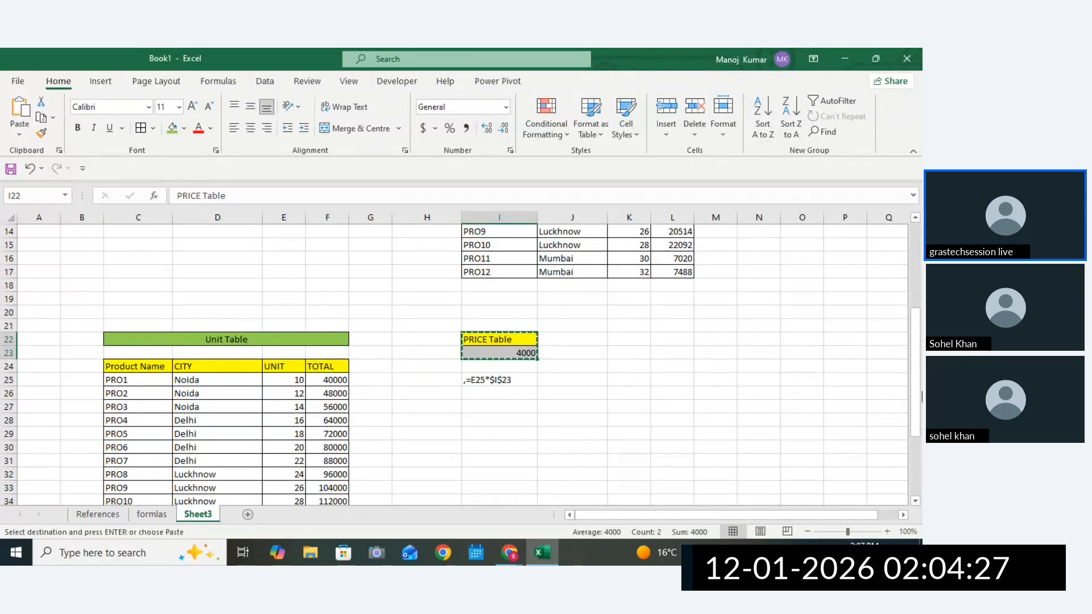
{"action": "scroll", "coordinate": [920, 510], "scroll_direction": "down", "scroll_amount": 3}
{"action": "scroll", "coordinate": [920, 510], "scroll_direction": "down", "scroll_amount": 2}
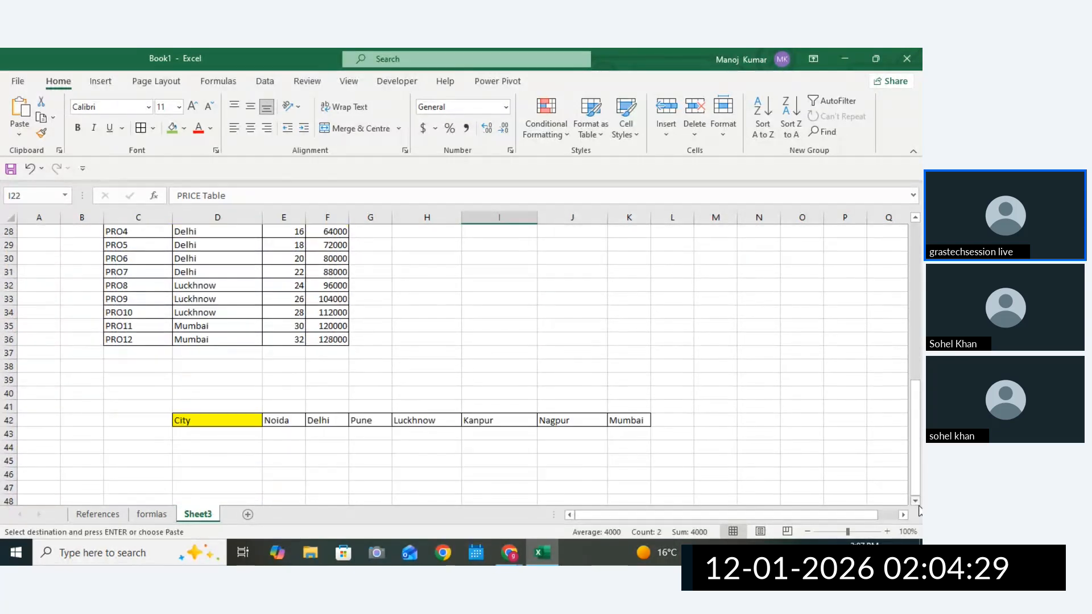
{"action": "left_click", "coordinate": [211, 473]}
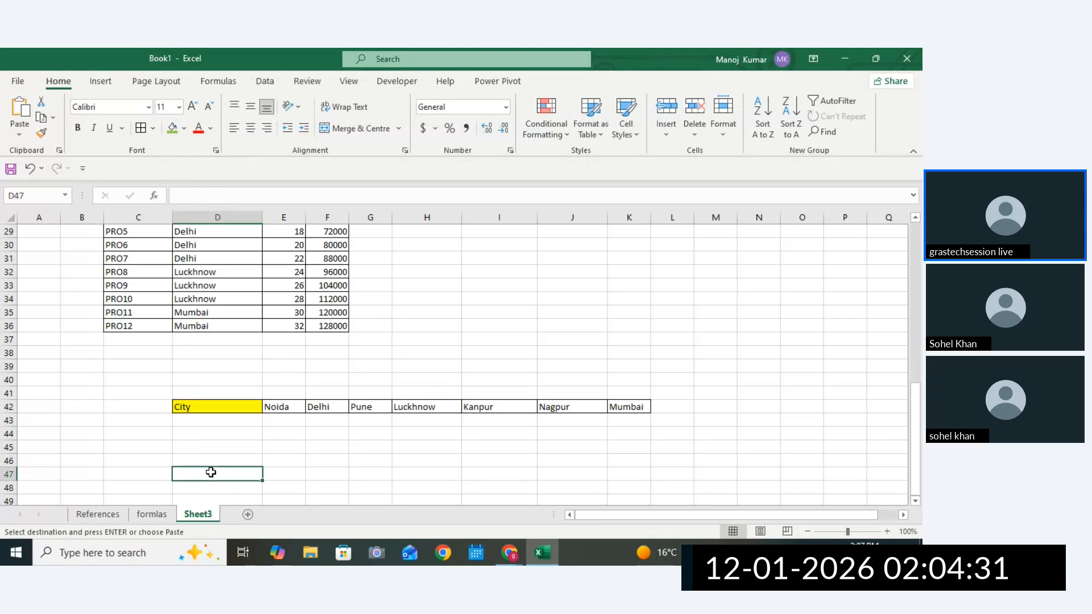
{"action": "key", "text": "ctrl+v"}
Enter the row heading UNIT in D43, directly under the City heading.
{"action": "left_click", "coordinate": [208, 420]}
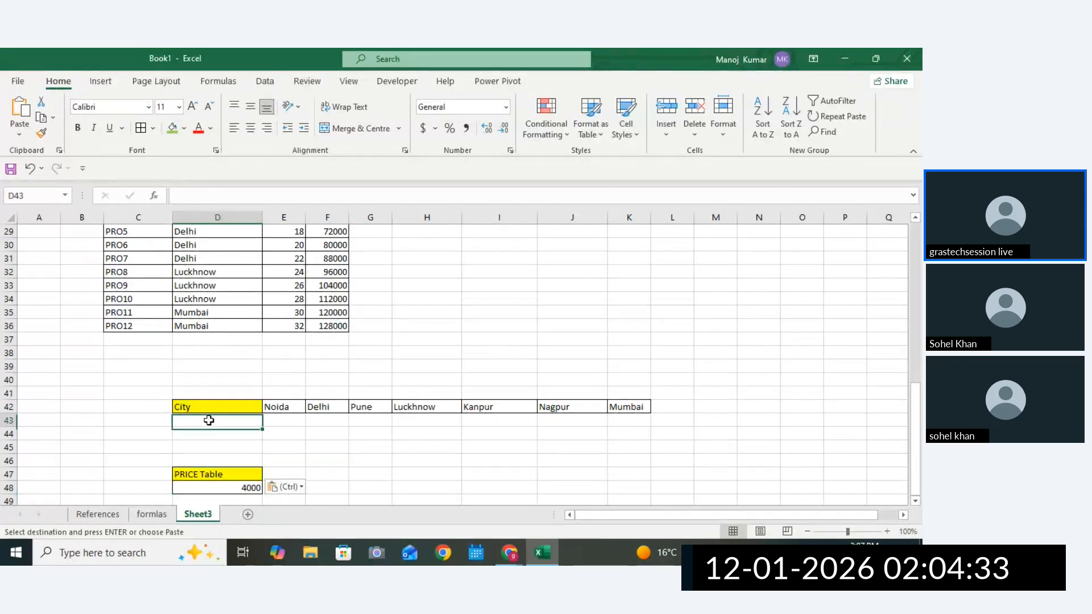
{"action": "type", "text": "uni"}
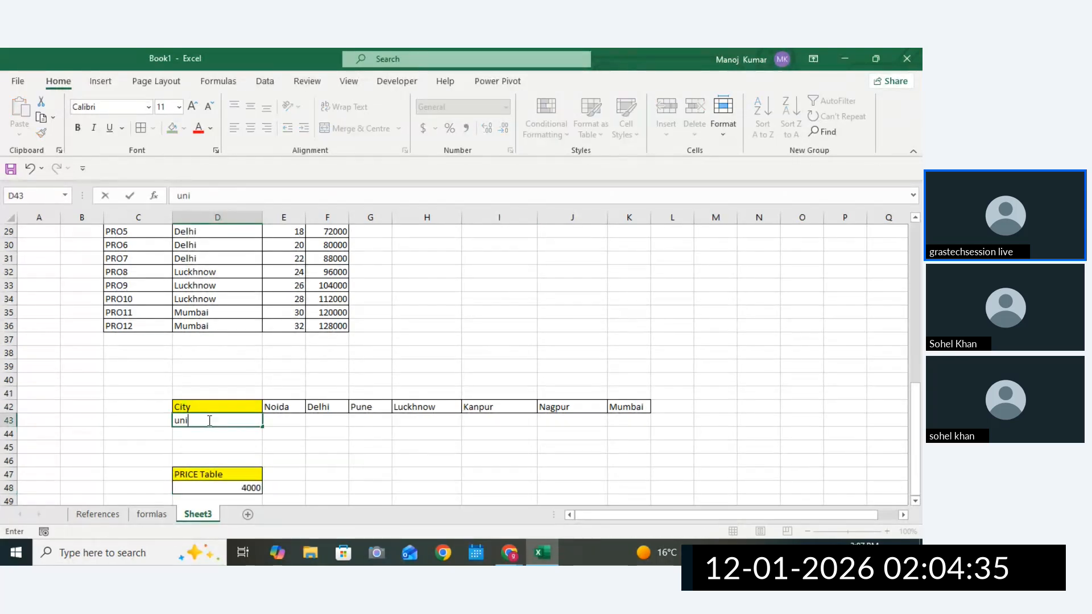
{"action": "key", "text": "BackSpace"}
{"action": "key", "text": "BackSpace"}
{"action": "key", "text": "BackSpace"}
{"action": "key", "text": "BackSpace"}
{"action": "key", "text": "BackSpace"}
{"action": "type", "text": "NIT"}
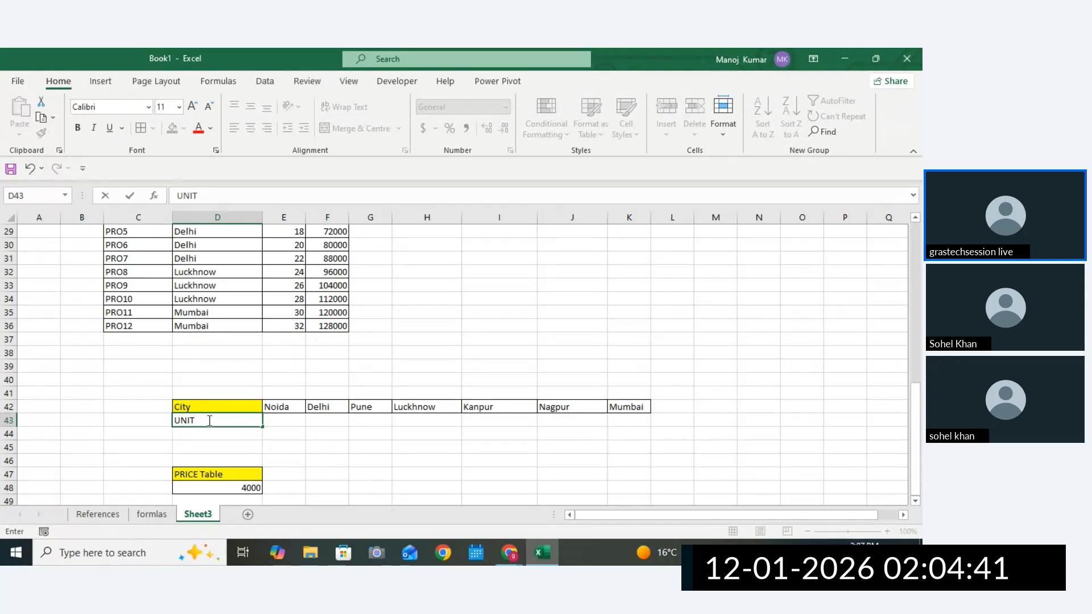
Enter the units 10 for Noida in E43 and 15 for Delhi in F43.
{"action": "left_click", "coordinate": [294, 420]}
{"action": "type", "text": "1"}
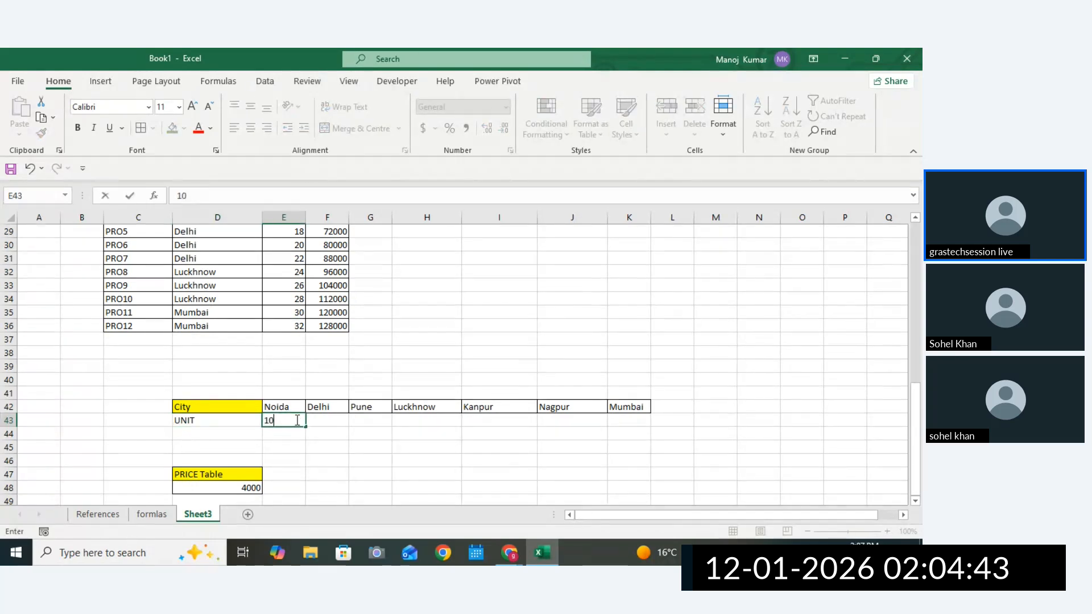
{"action": "type", "text": "0"}
{"action": "key", "text": "Tab"}
{"action": "type", "text": "15"}
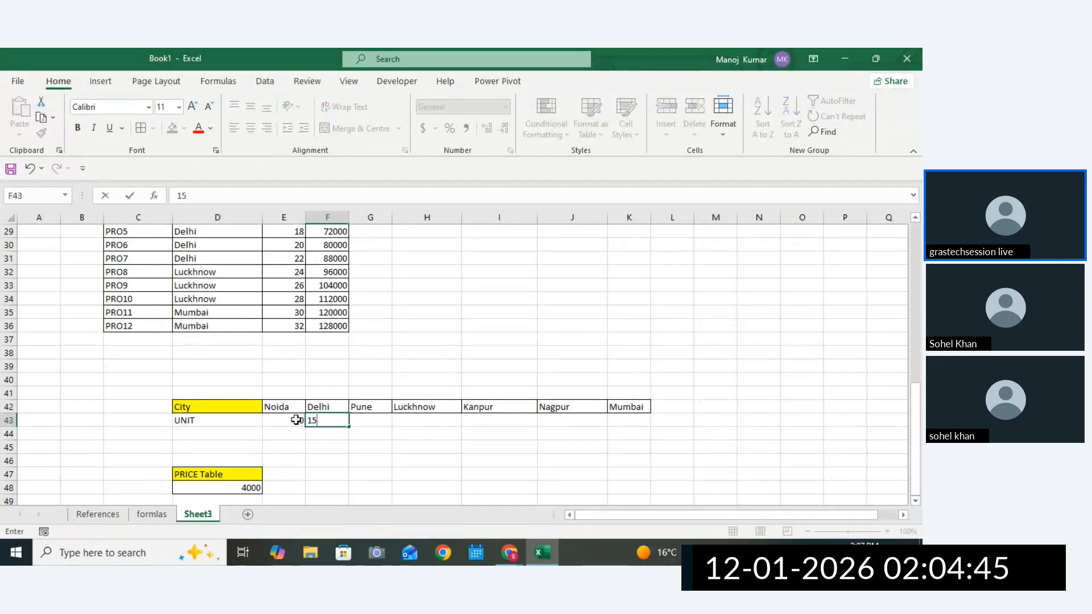
Extend the number series in E43:F43 across the UNIT row to Mumbai in K43.
{"action": "left_click", "coordinate": [380, 437]}
{"action": "mouse_move", "coordinate": [302, 424]}
{"action": "left_mouse_down"}
{"action": "mouse_move", "coordinate": [341, 424]}
{"action": "mouse_move", "coordinate": [307, 428]}
{"action": "left_mouse_up"}
{"action": "left_click", "coordinate": [346, 424]}
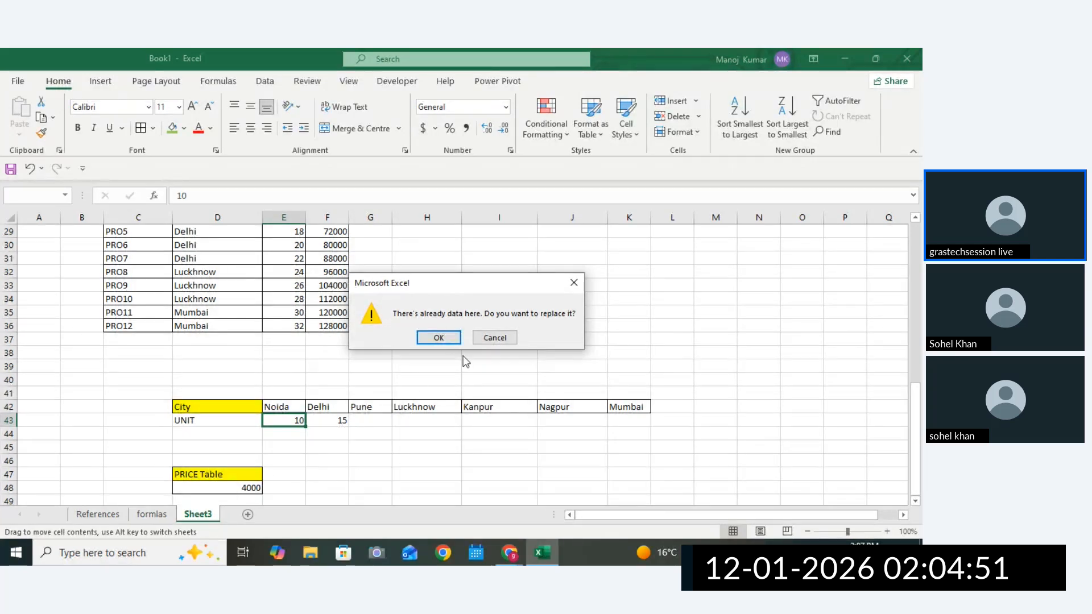
{"action": "left_click", "coordinate": [495, 338]}
{"action": "left_click_drag", "start_coordinate": [296, 421], "coordinate": [639, 431]}
{"action": "left_click", "coordinate": [286, 445]}
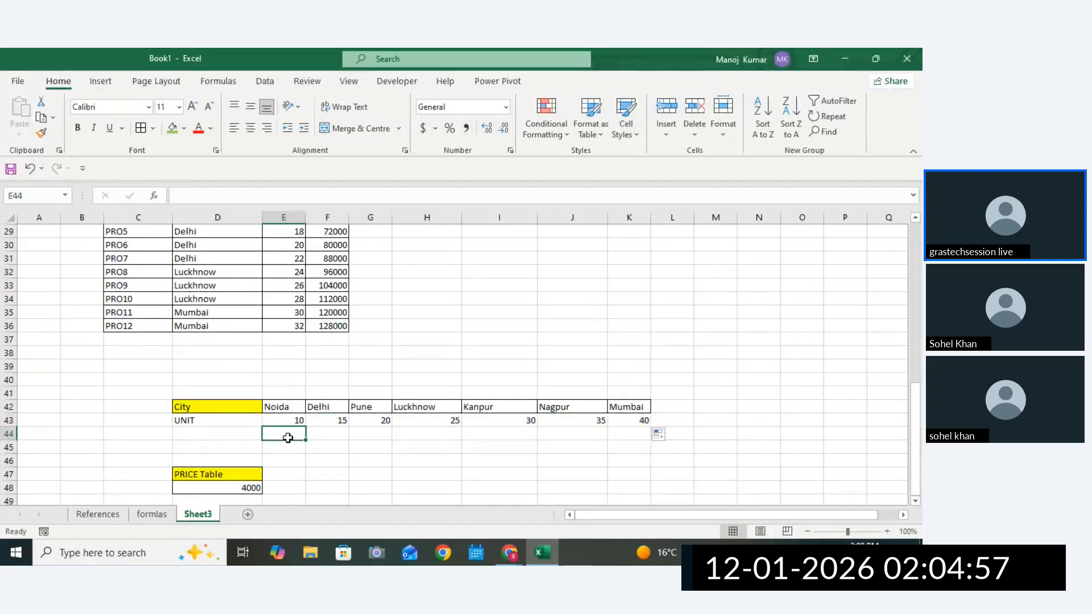
Enter the row heading TOTAL in D44 and apply borders to the UNIT and TOTAL rows, D43:K44.
{"action": "left_click", "coordinate": [233, 422]}
{"action": "left_click", "coordinate": [243, 430]}
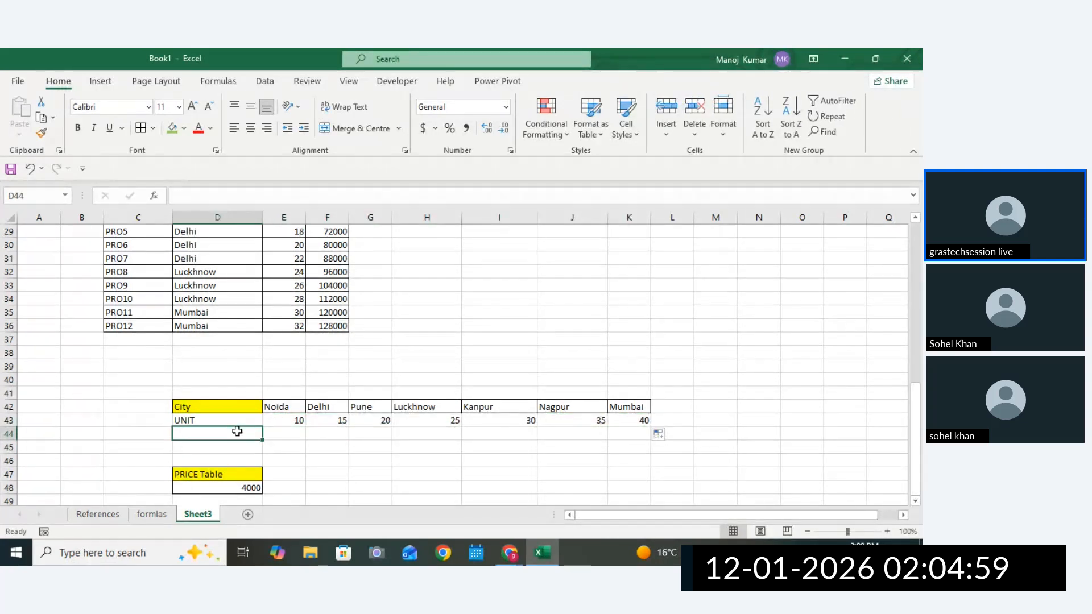
{"action": "type", "text": "TOTAL"}
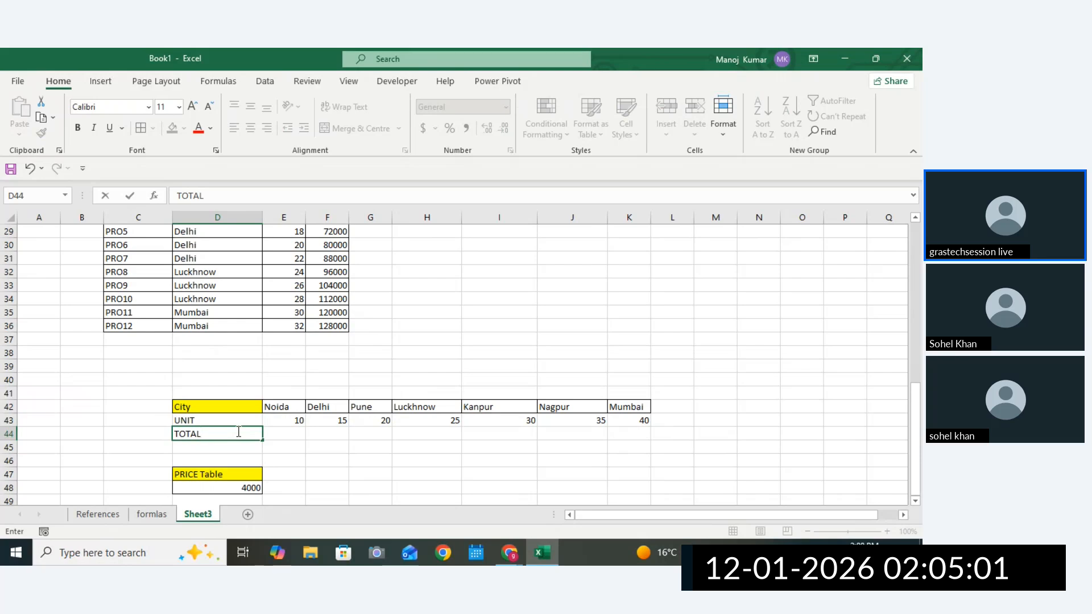
{"action": "left_click", "coordinate": [301, 451]}
{"action": "left_click_drag", "start_coordinate": [220, 419], "coordinate": [626, 434]}
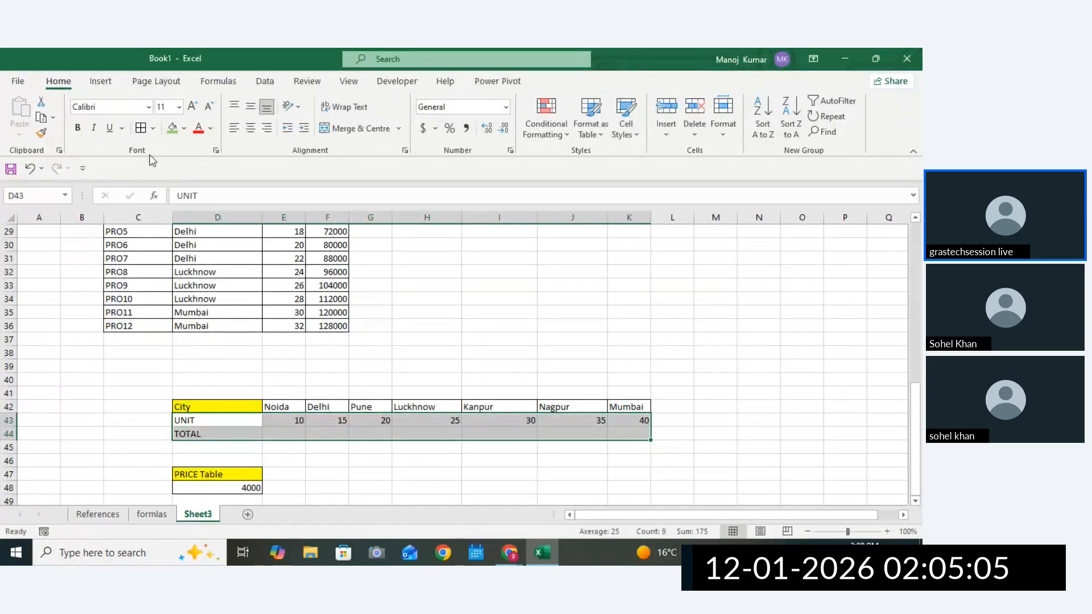
{"action": "left_click", "coordinate": [141, 129]}
Examine Noida's unit in E43 and the price in D48 as the inputs for its TOTAL in E44.
{"action": "left_click", "coordinate": [272, 435]}
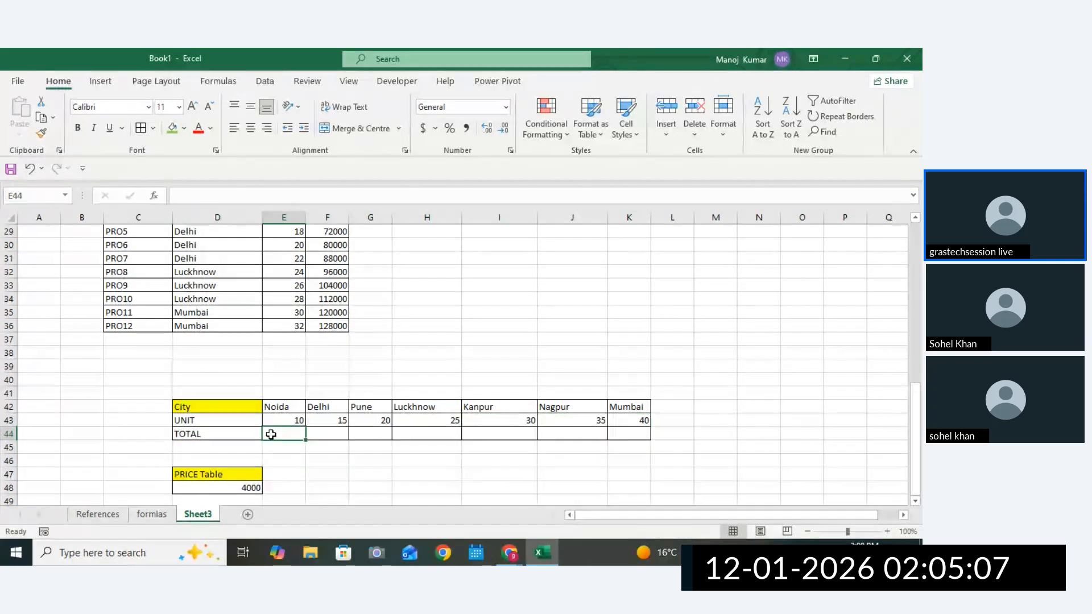
{"action": "left_click_drag", "start_coordinate": [286, 407], "coordinate": [289, 421]}
{"action": "left_click", "coordinate": [289, 422]}
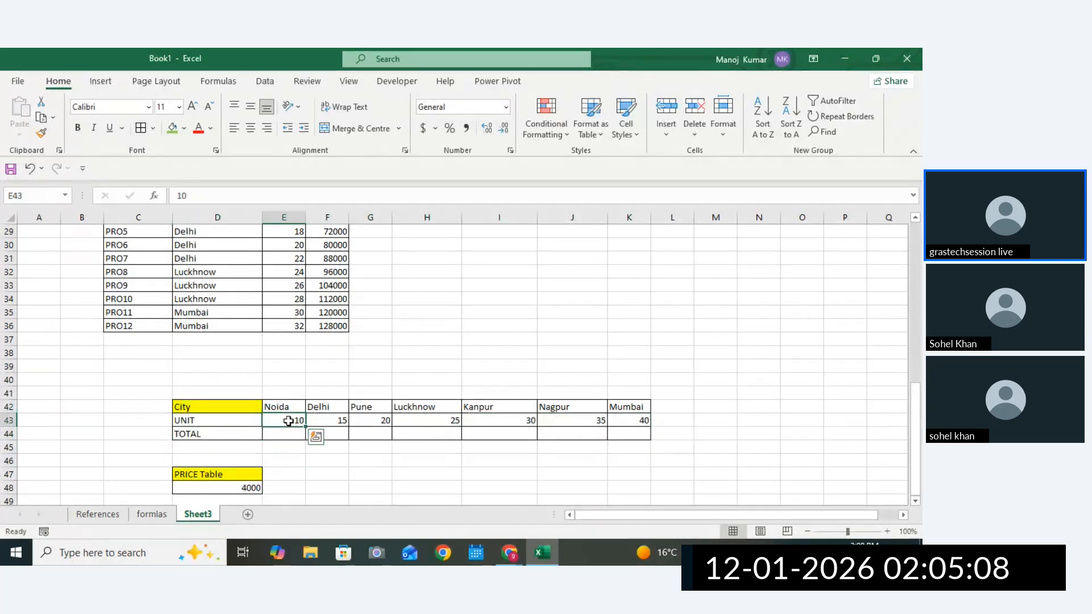
{"action": "left_click", "coordinate": [236, 491]}
{"action": "left_click", "coordinate": [289, 421]}
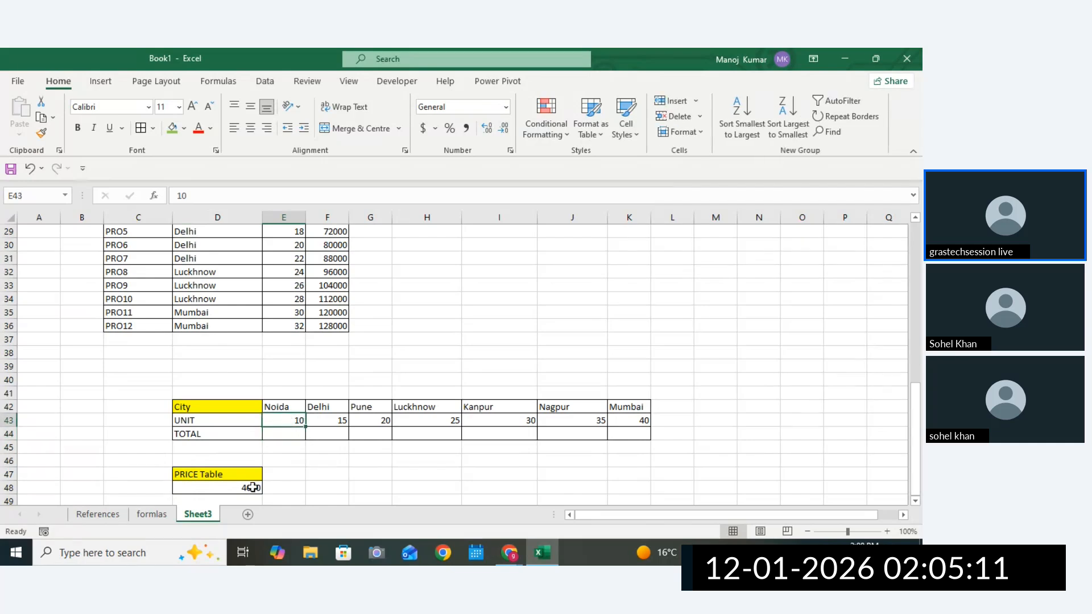
{"action": "left_click", "coordinate": [251, 487]}
{"action": "left_click", "coordinate": [282, 435]}
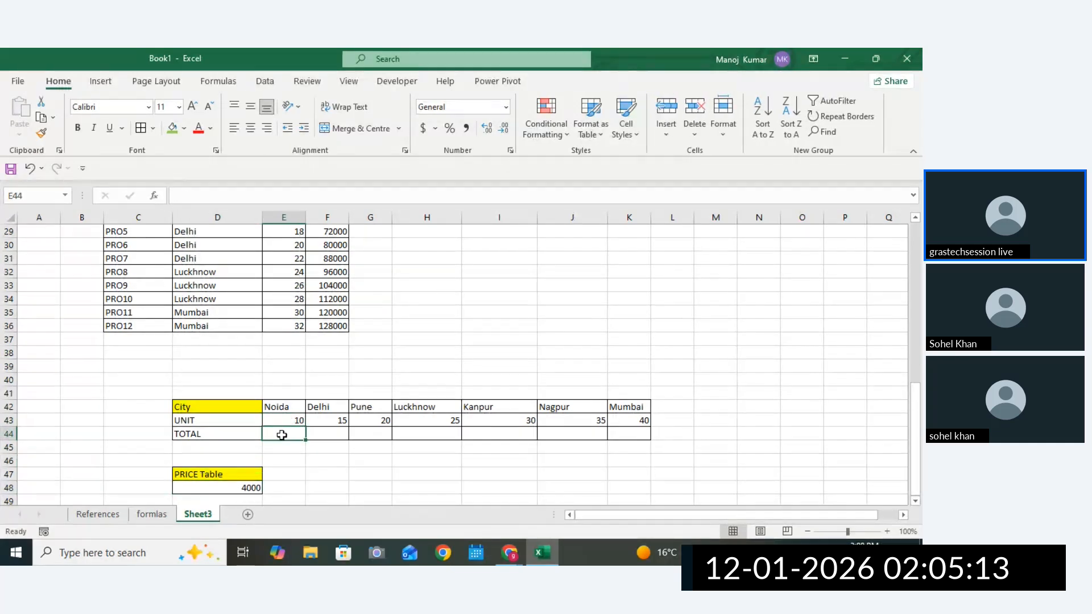
{"action": "left_click", "coordinate": [373, 472]}
{"action": "left_click", "coordinate": [293, 433]}
{"action": "left_click", "coordinate": [485, 469]}
{"action": "left_click", "coordinate": [518, 484]}
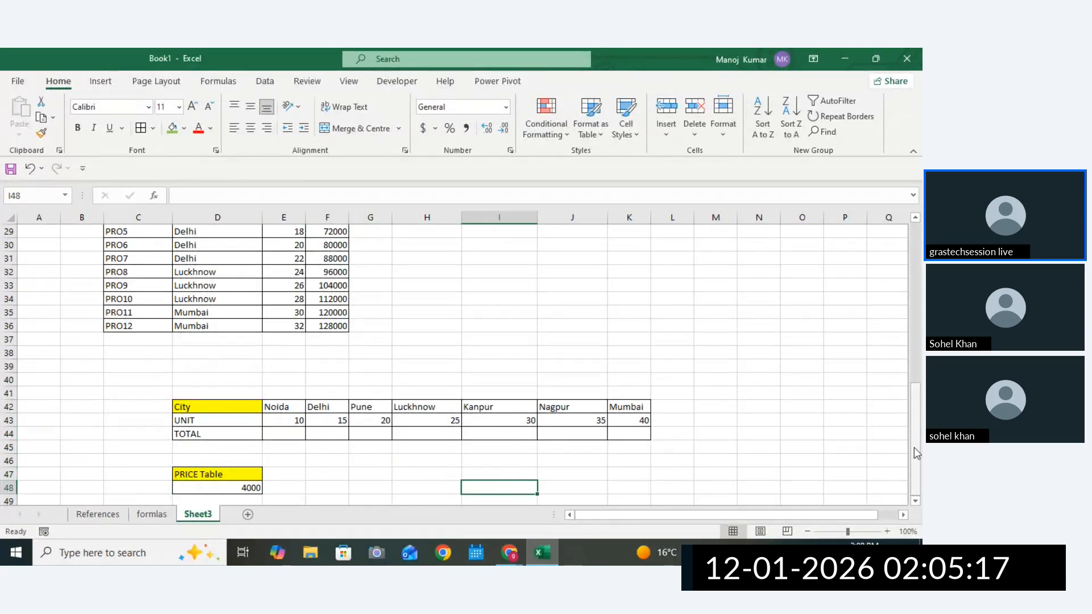
{"action": "left_click", "coordinate": [915, 503]}
{"action": "left_click", "coordinate": [856, 492]}
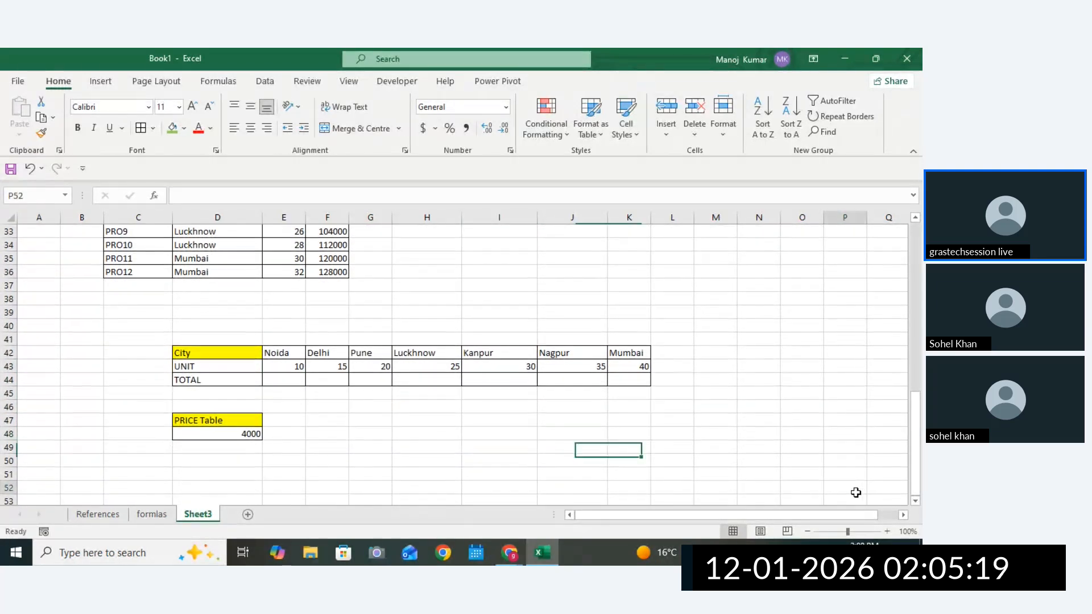
{"action": "left_click", "coordinate": [543, 419]}
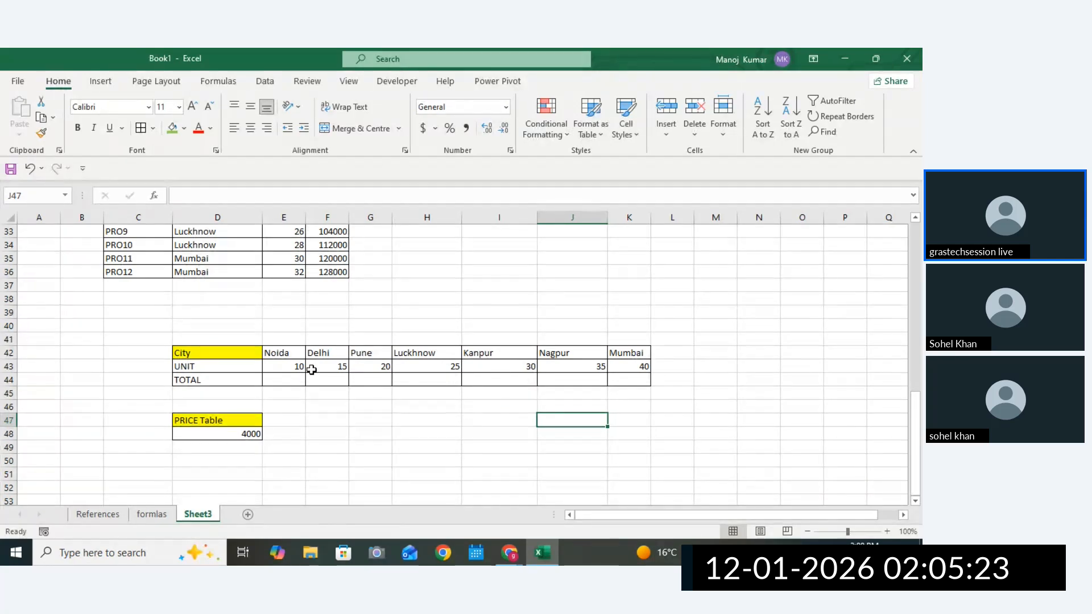
{"action": "left_click_drag", "start_coordinate": [85, 324], "coordinate": [248, 326]}
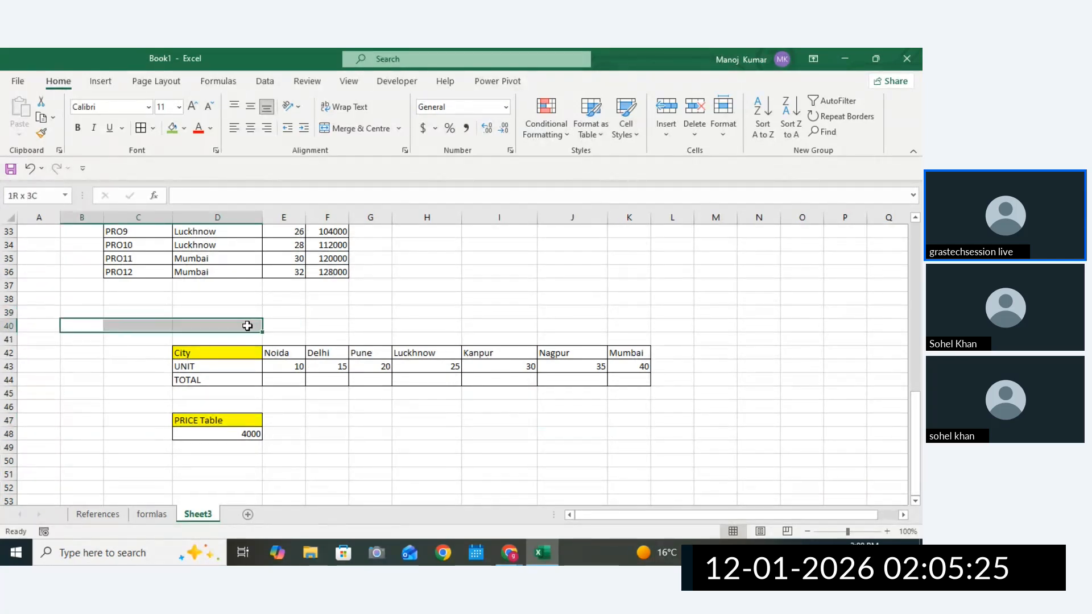
{"action": "left_click", "coordinate": [287, 406]}
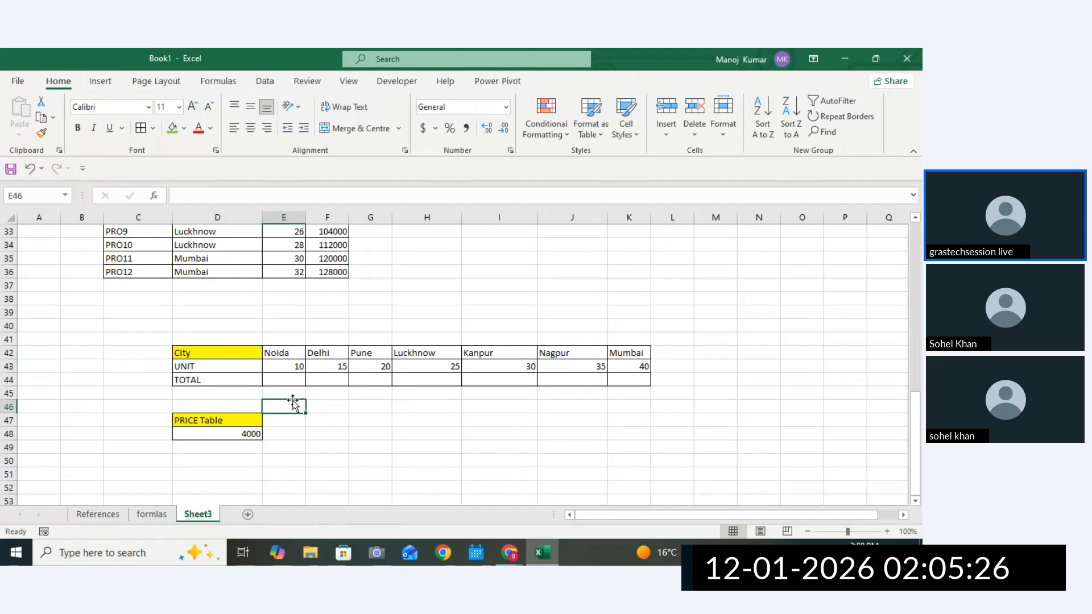
Examine how the TOTAL cells across row 44 relate to the units in row 43 and the single price in D48.
{"action": "left_click", "coordinate": [206, 369]}
{"action": "left_click", "coordinate": [295, 364]}
{"action": "left_click", "coordinate": [251, 432]}
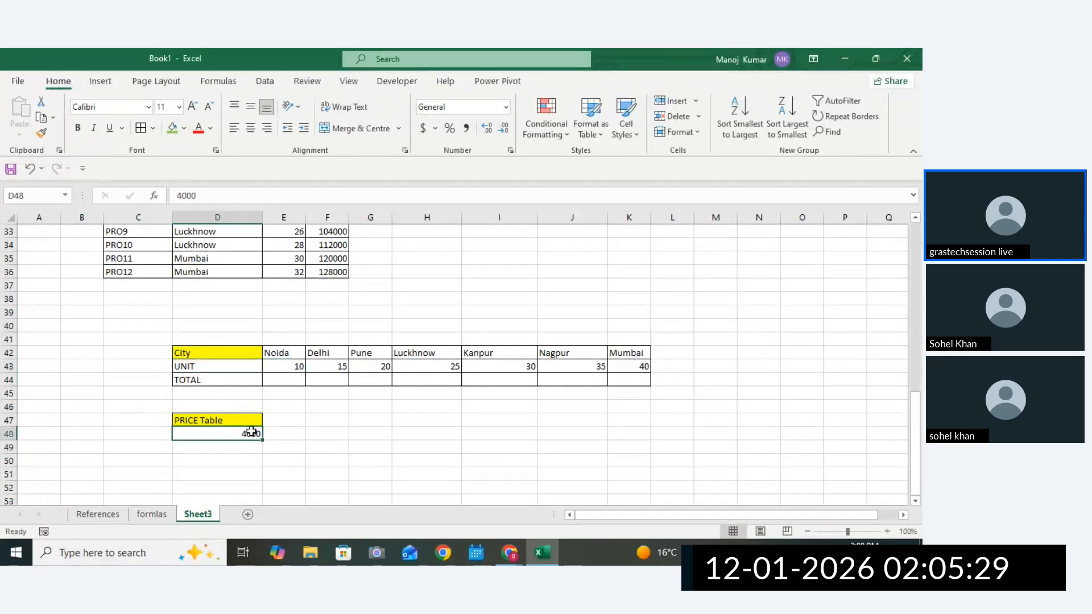
{"action": "left_click_drag", "start_coordinate": [283, 378], "coordinate": [634, 375]}
{"action": "left_click", "coordinate": [247, 434]}
{"action": "left_click_drag", "start_coordinate": [288, 362], "coordinate": [378, 382]}
{"action": "left_click", "coordinate": [253, 431]}
{"action": "left_click", "coordinate": [331, 379]}
{"action": "left_click", "coordinate": [378, 381]}
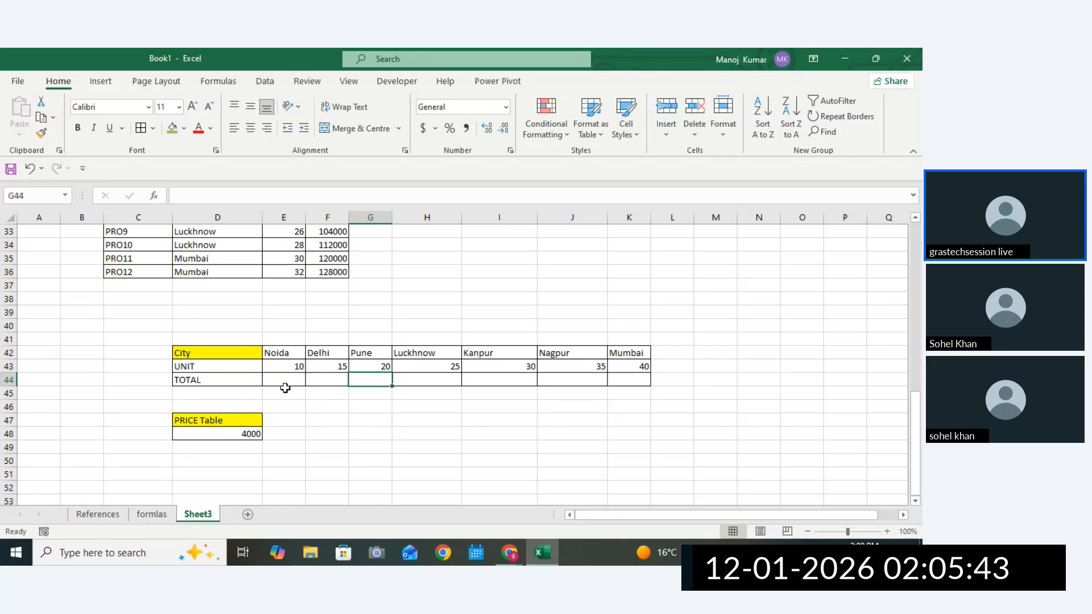
Copy the product names in C34:C36 and look at the Transpose paste option without pasting.
{"action": "left_click_drag", "start_coordinate": [137, 251], "coordinate": [136, 271]}
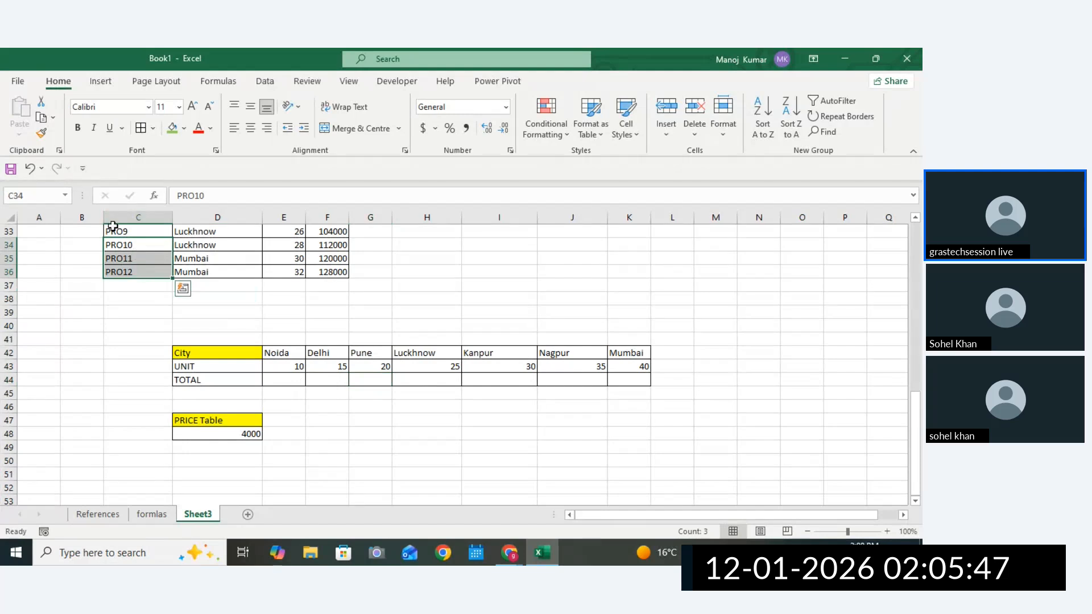
{"action": "key", "text": "ctrl+c"}
{"action": "left_click", "coordinate": [19, 133]}
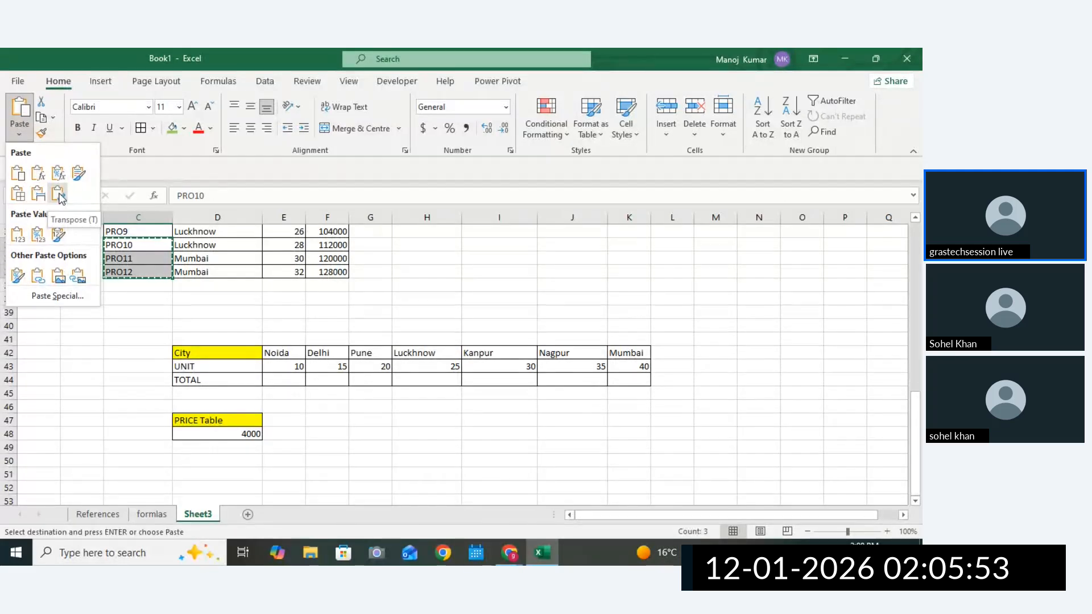
{"action": "left_click", "coordinate": [412, 432]}
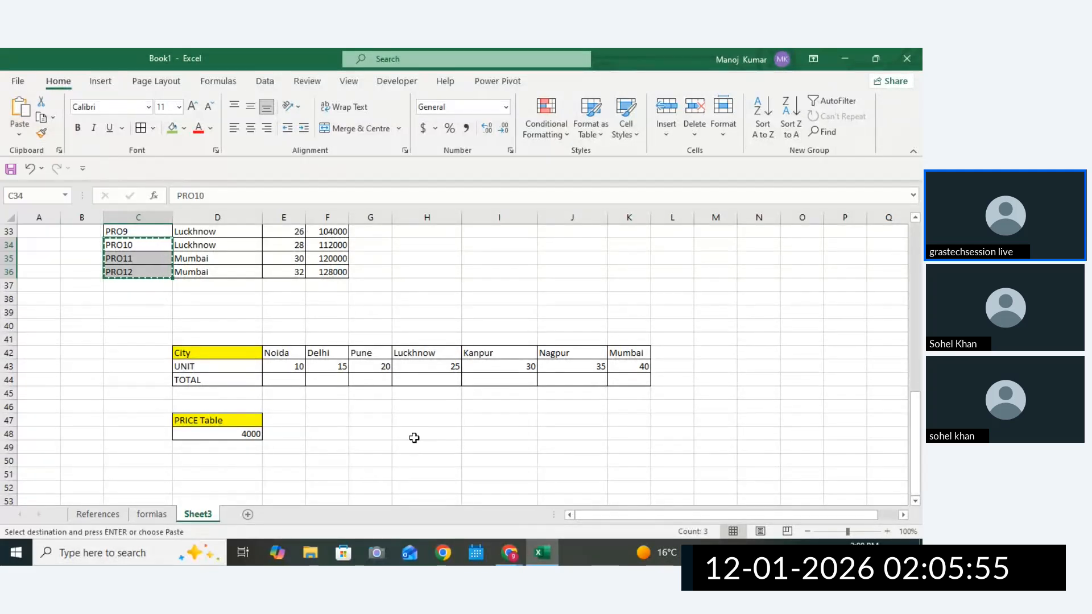
{"action": "left_click", "coordinate": [414, 436]}
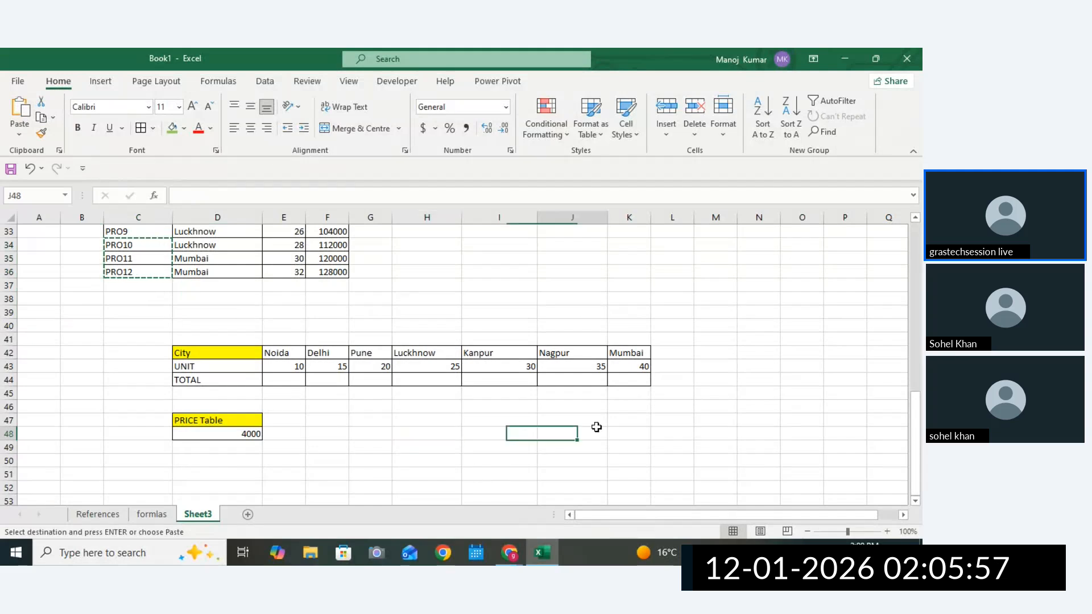
{"action": "left_click", "coordinate": [628, 407]}
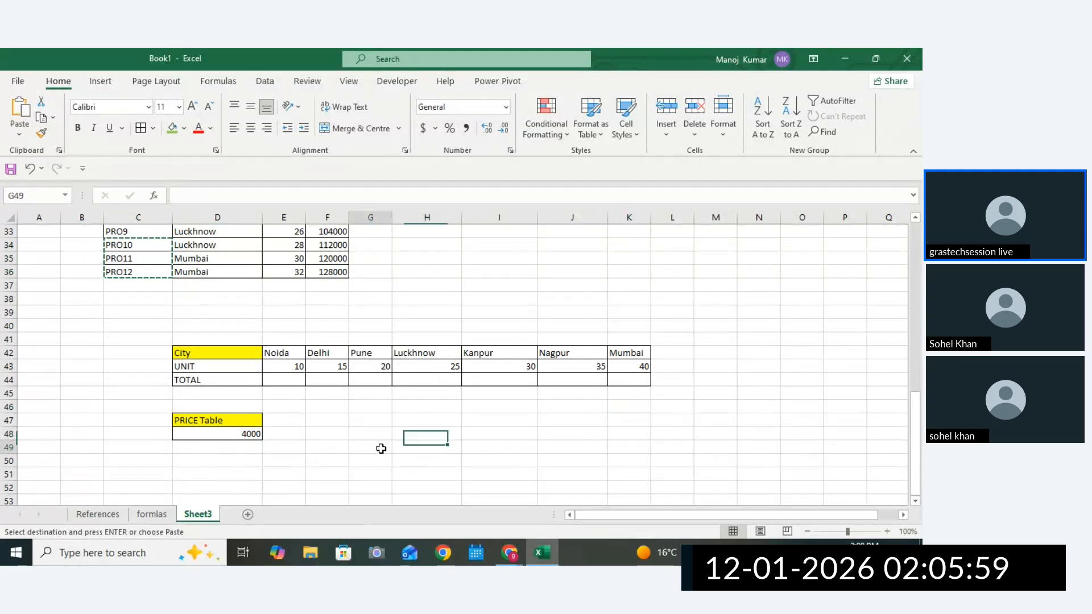
{"action": "left_click_drag", "start_coordinate": [381, 446], "coordinate": [578, 480]}
{"action": "left_click_drag", "start_coordinate": [285, 353], "coordinate": [644, 354]}
{"action": "left_click_drag", "start_coordinate": [739, 326], "coordinate": [742, 460]}
{"action": "left_click", "coordinate": [692, 424]}
{"action": "left_click", "coordinate": [727, 410]}
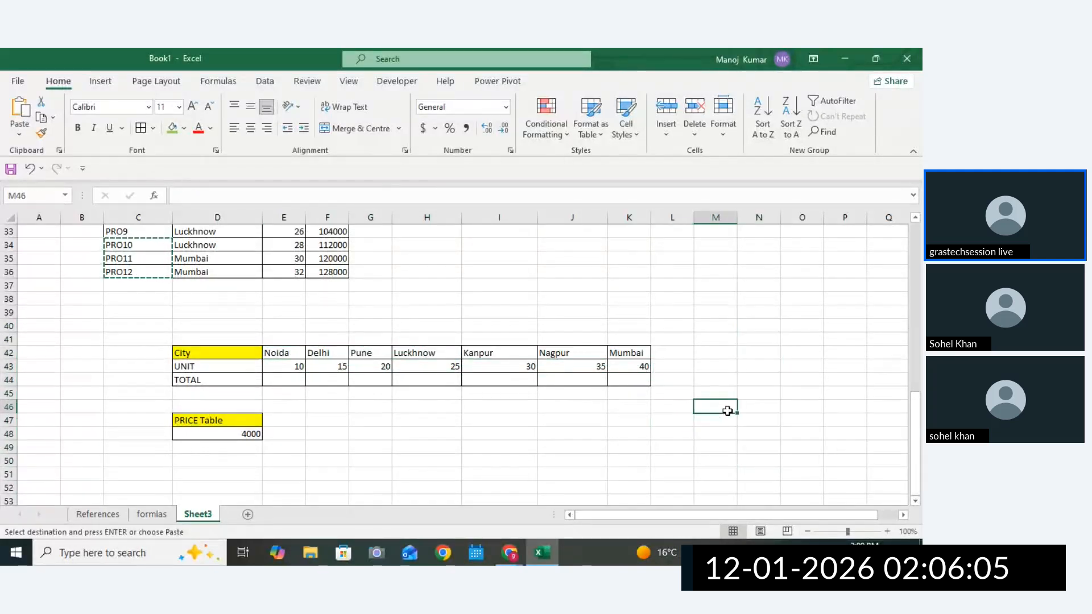
{"action": "left_click", "coordinate": [916, 501]}
{"action": "left_click", "coordinate": [915, 501]}
{"action": "left_click", "coordinate": [916, 500]}
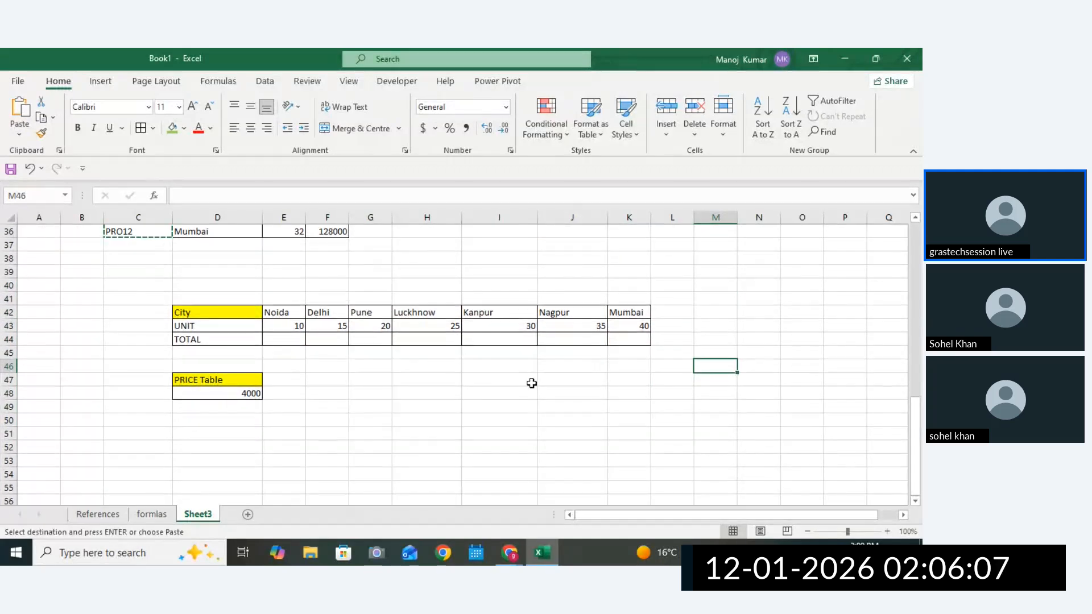
{"action": "left_click", "coordinate": [489, 366]}
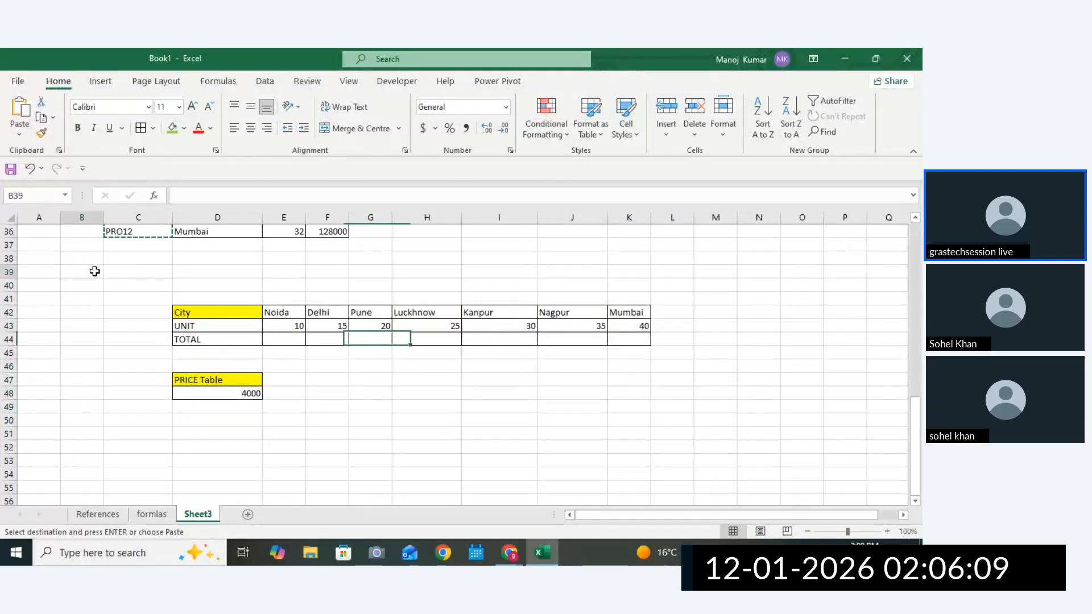
Merge and centre B39:D39 and enter the title Summary Table in it.
{"action": "left_click_drag", "start_coordinate": [93, 271], "coordinate": [186, 274]}
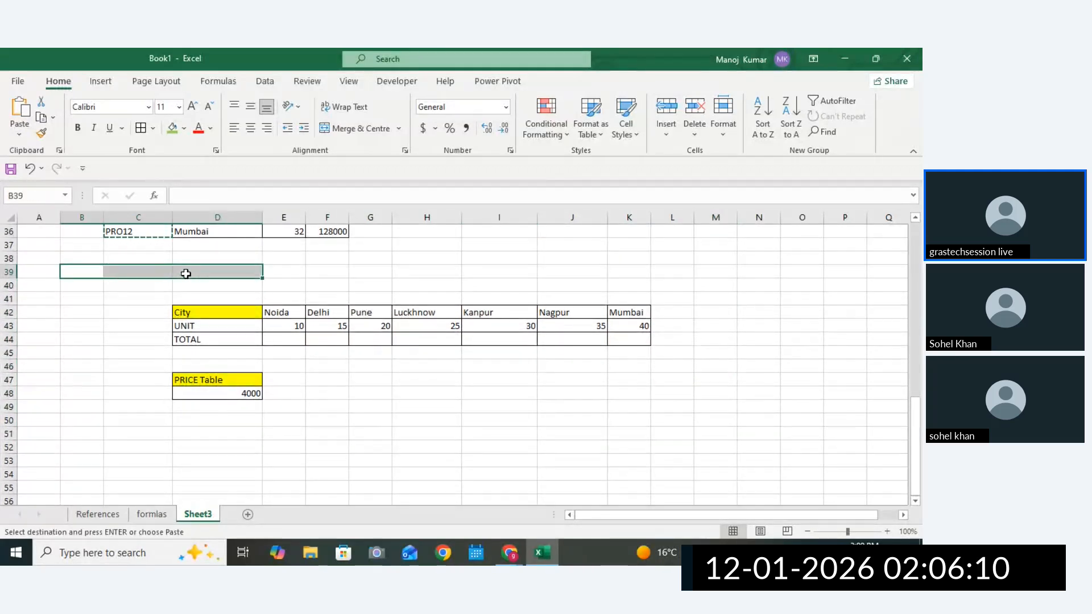
{"action": "left_click", "coordinate": [348, 127]}
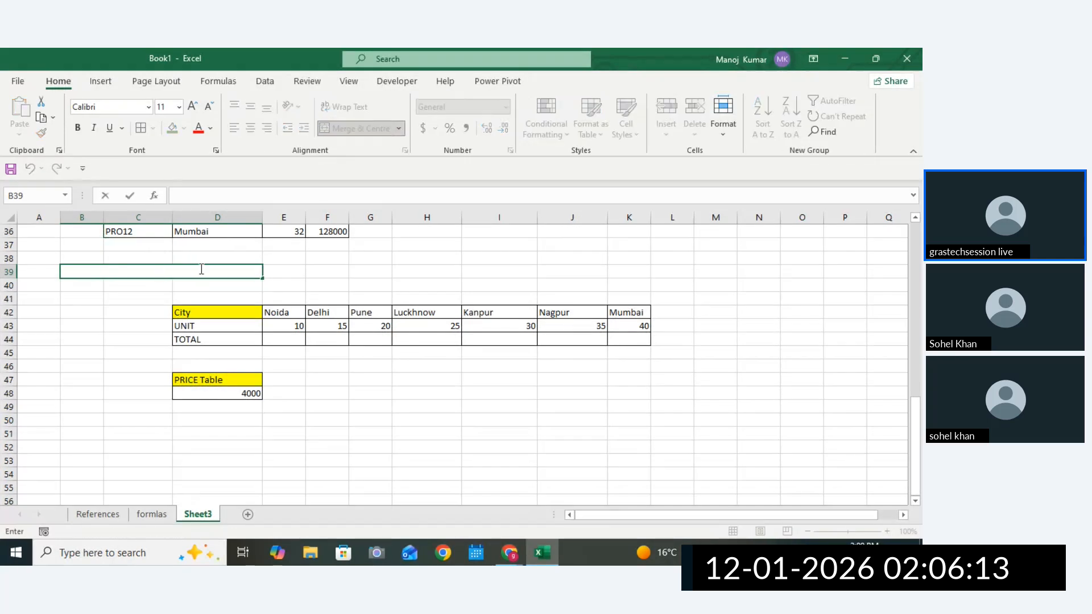
{"action": "type", "text": "sUMMARY "}
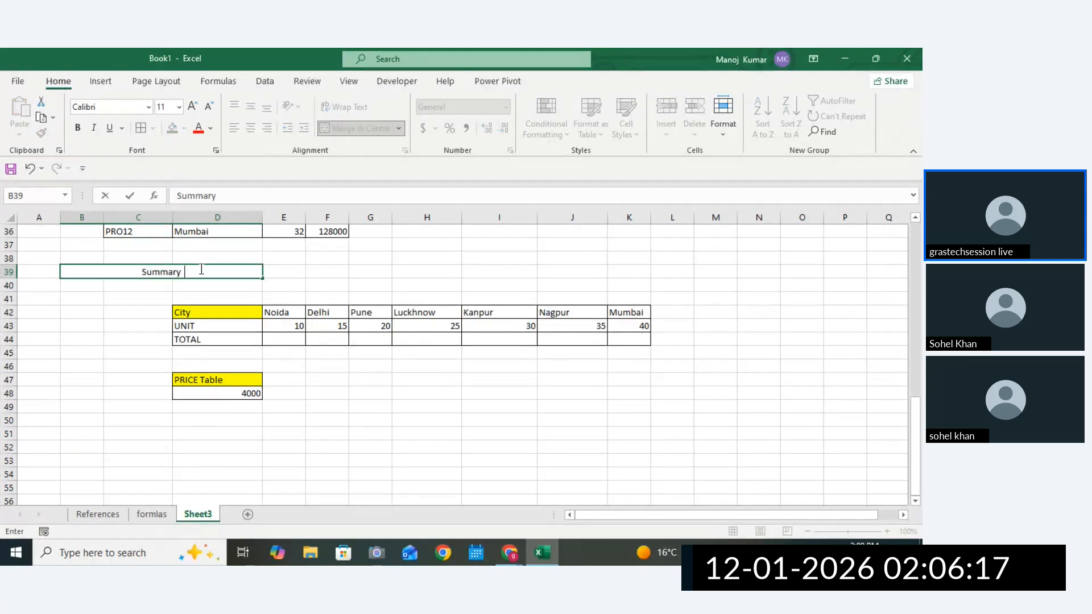
{"action": "type", "text": "Table"}
{"action": "key", "text": "Tab"}
{"action": "key", "text": "Tab"}
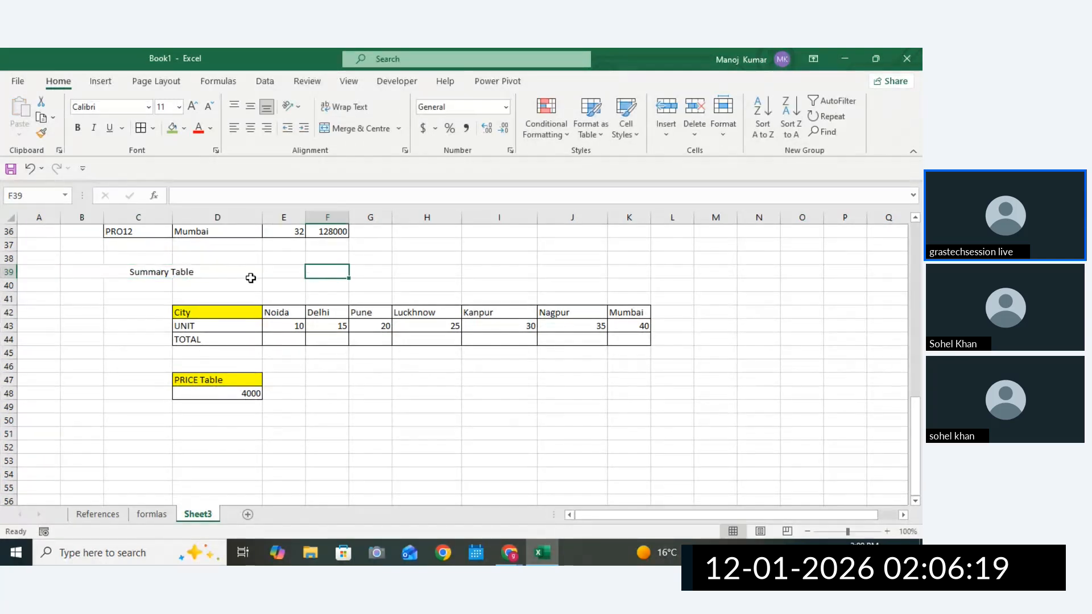
Format the Summary Table title in B39 with a green fill and bold text.
{"action": "left_click", "coordinate": [251, 278]}
{"action": "left_click", "coordinate": [175, 134]}
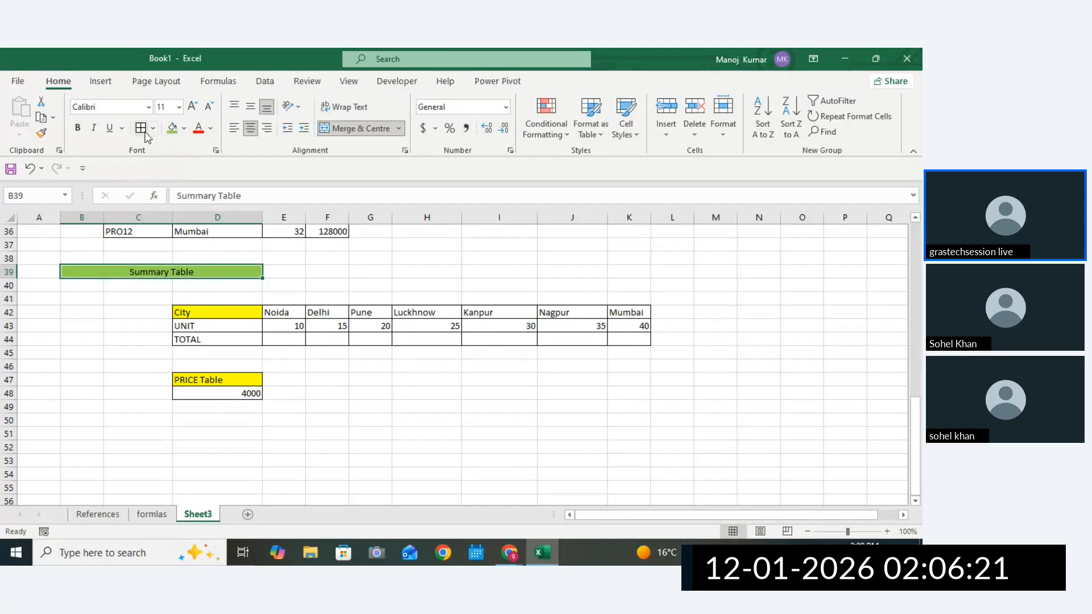
{"action": "left_click", "coordinate": [77, 127]}
{"action": "double_click", "coordinate": [331, 434]}
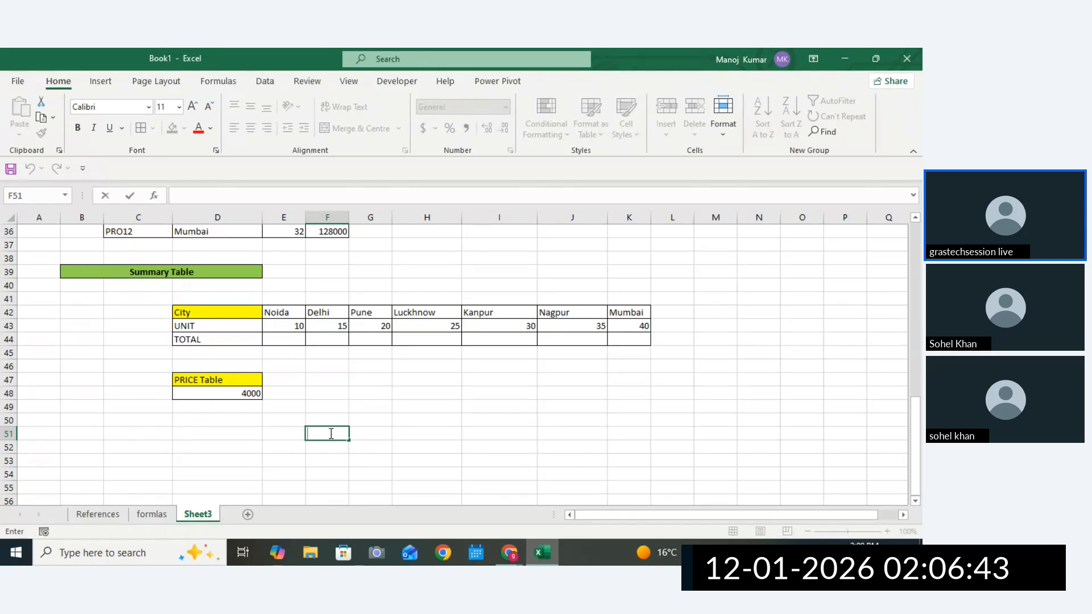
{"action": "left_click", "coordinate": [421, 410]}
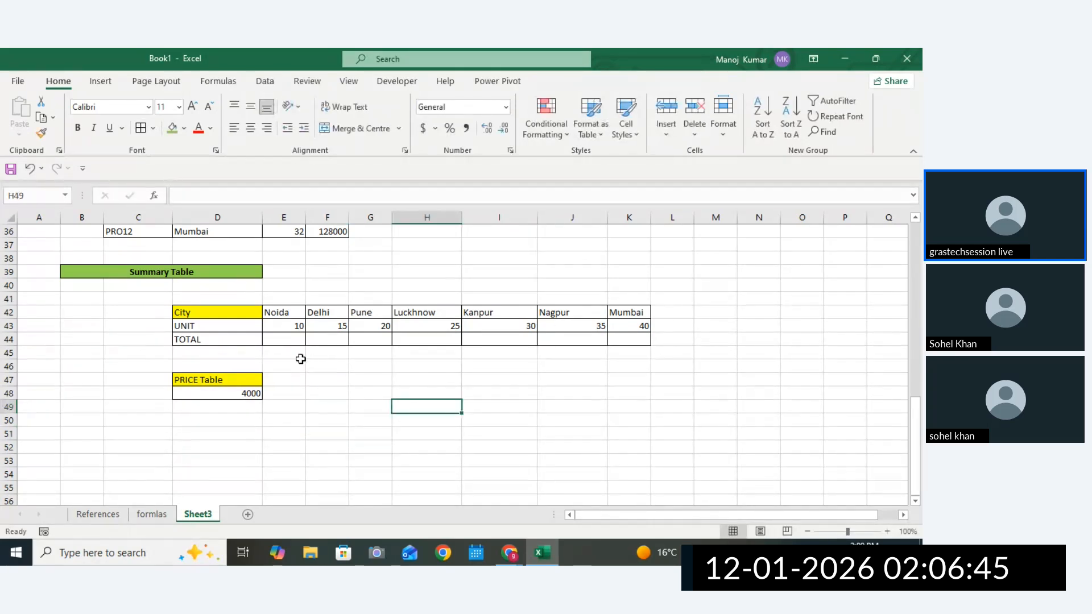
Enter =E43*$D$48 as Noida's TOTAL in E44 and fill the formula across the row to K44.
{"action": "left_click", "coordinate": [284, 340]}
{"action": "type", "text": "="}
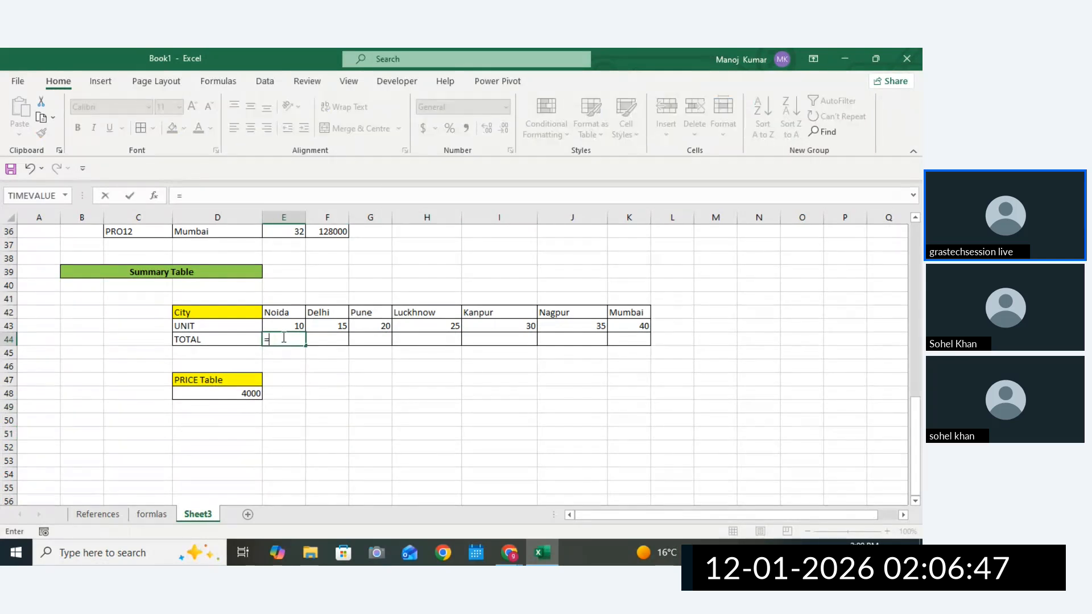
{"action": "left_click", "coordinate": [290, 326]}
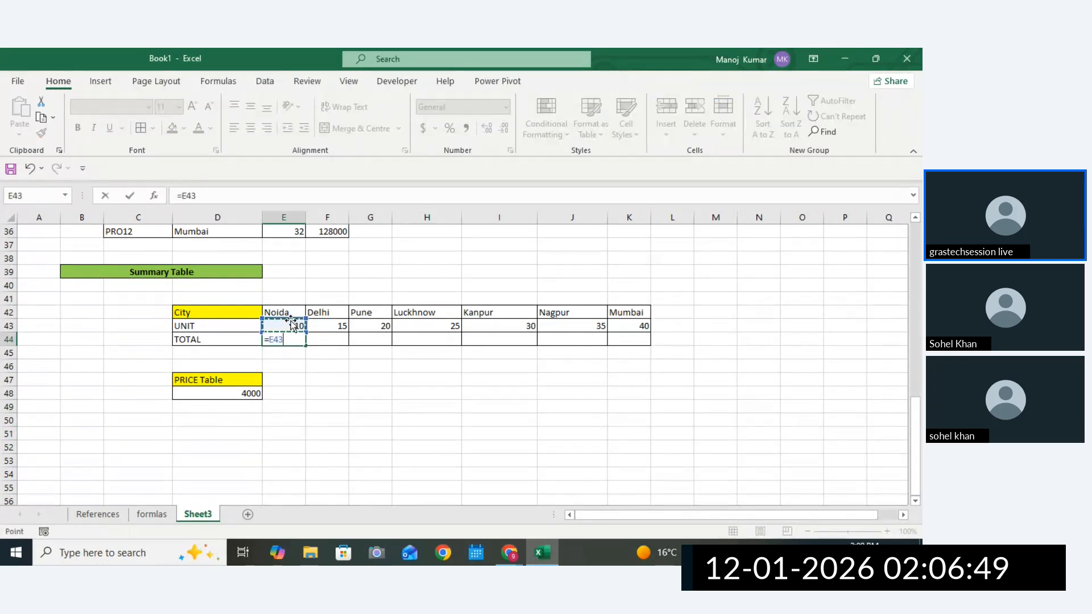
{"action": "left_click", "coordinate": [243, 393]}
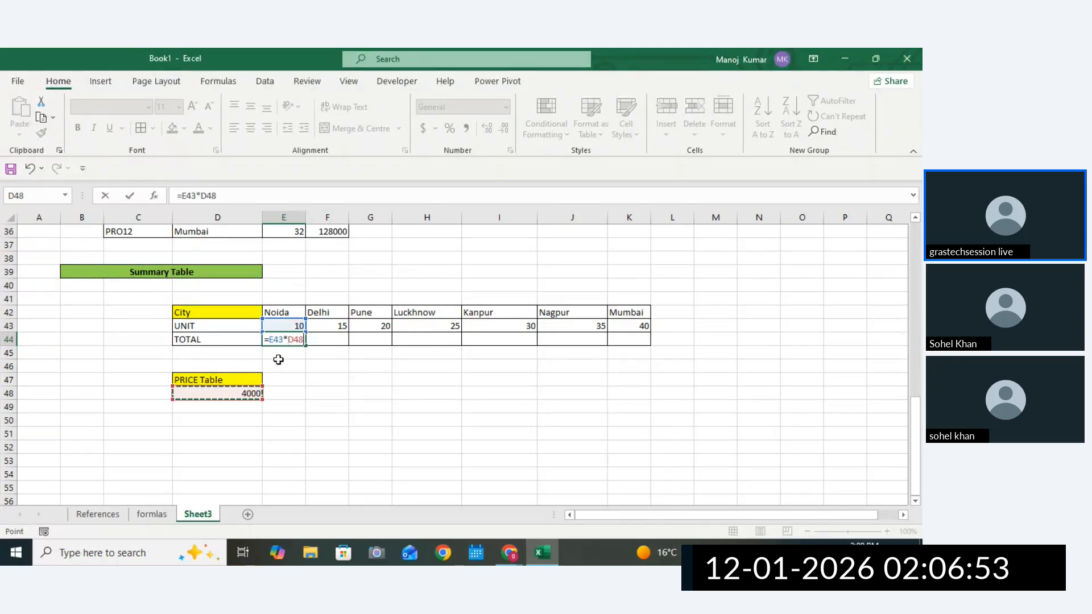
{"action": "left_click", "coordinate": [305, 339]}
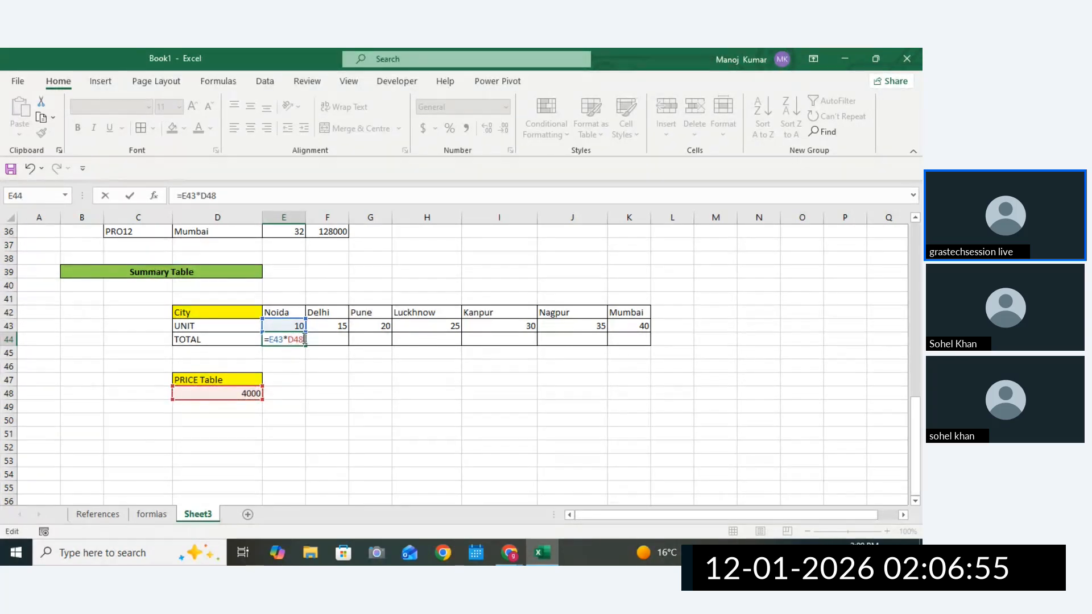
{"action": "key", "text": "F4"}
{"action": "left_click_drag", "start_coordinate": [282, 340], "coordinate": [272, 342]}
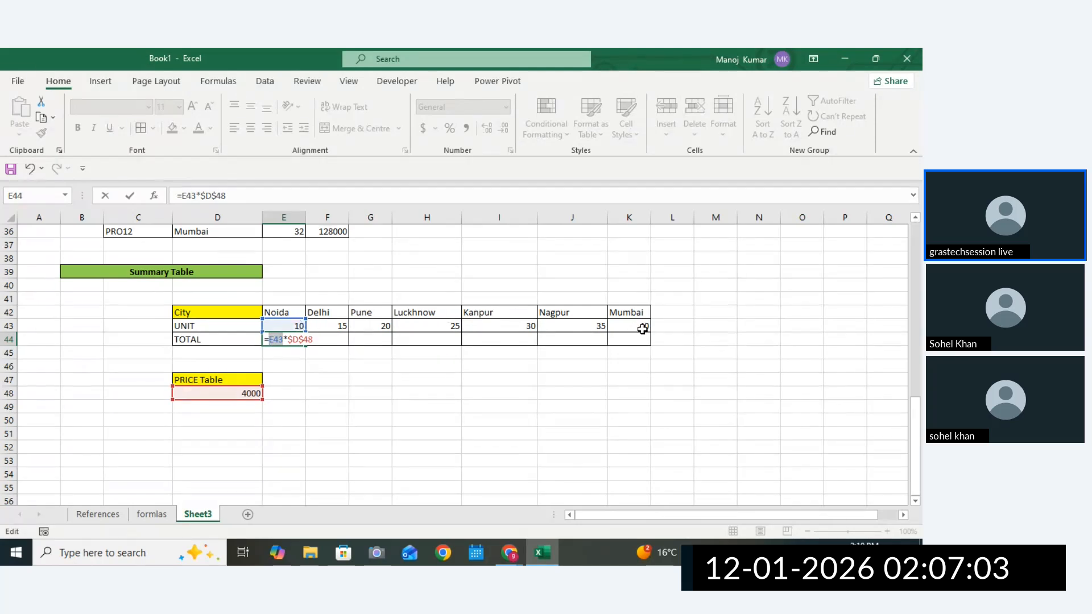
{"action": "key", "text": "Return"}
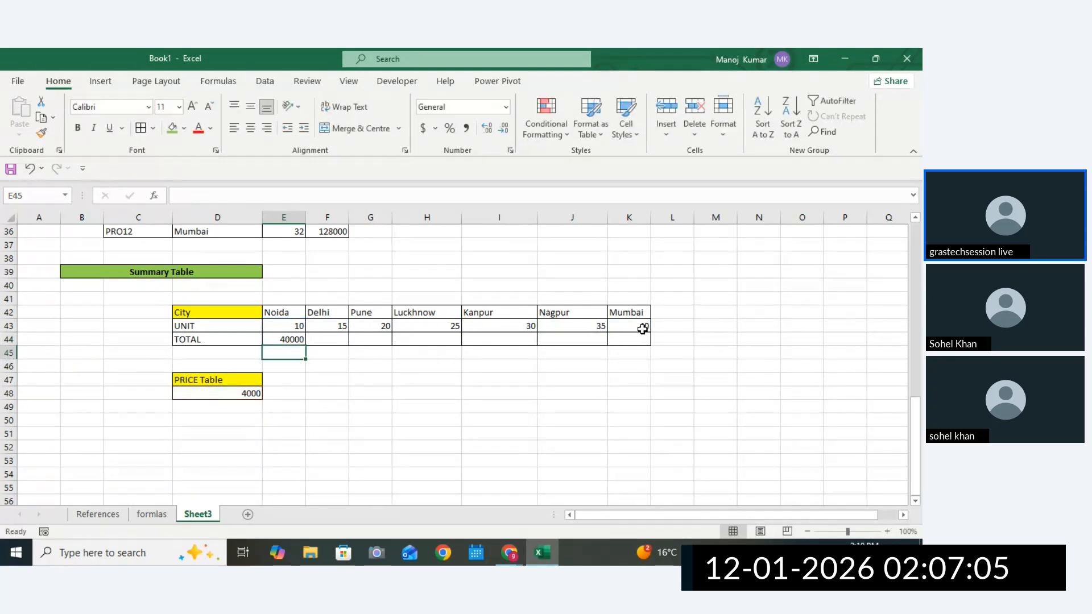
{"action": "left_click", "coordinate": [287, 339]}
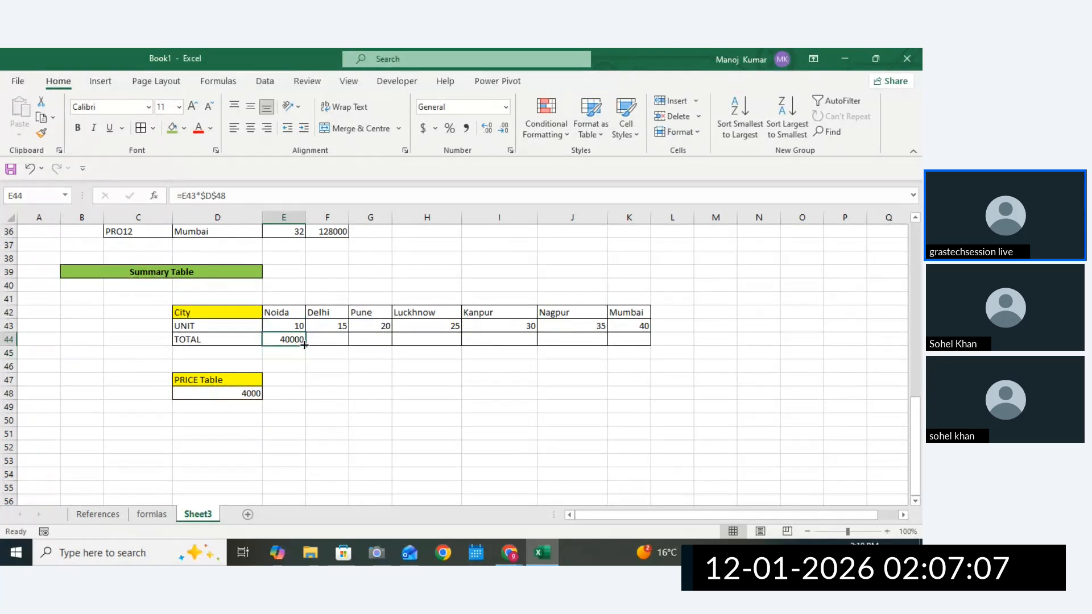
{"action": "left_click_drag", "start_coordinate": [306, 345], "coordinate": [648, 340]}
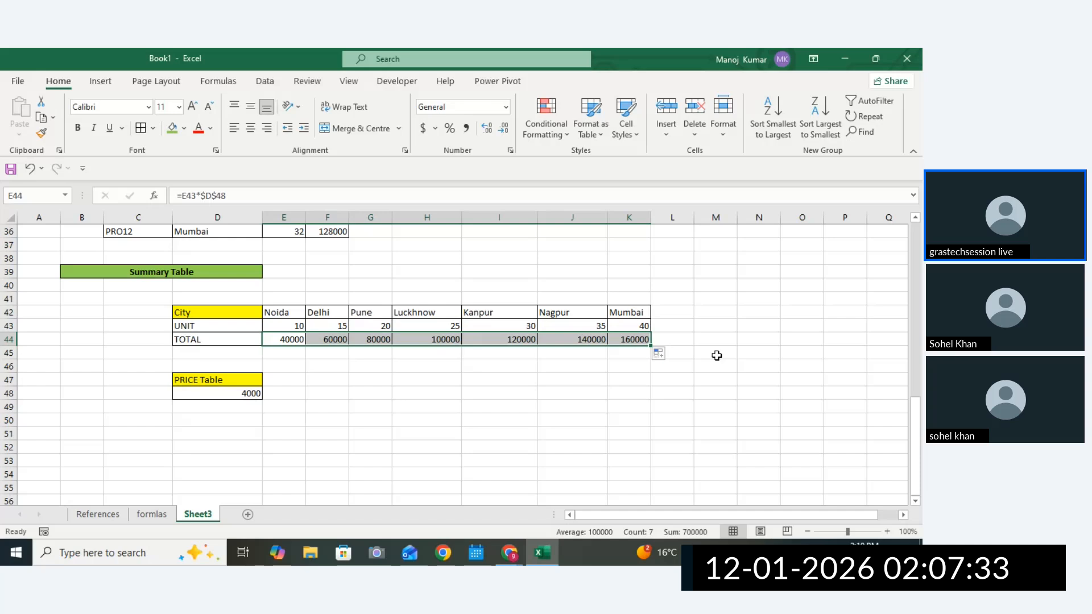
Correct the name of the formlas sheet to formulas.
{"action": "left_click", "coordinate": [154, 516]}
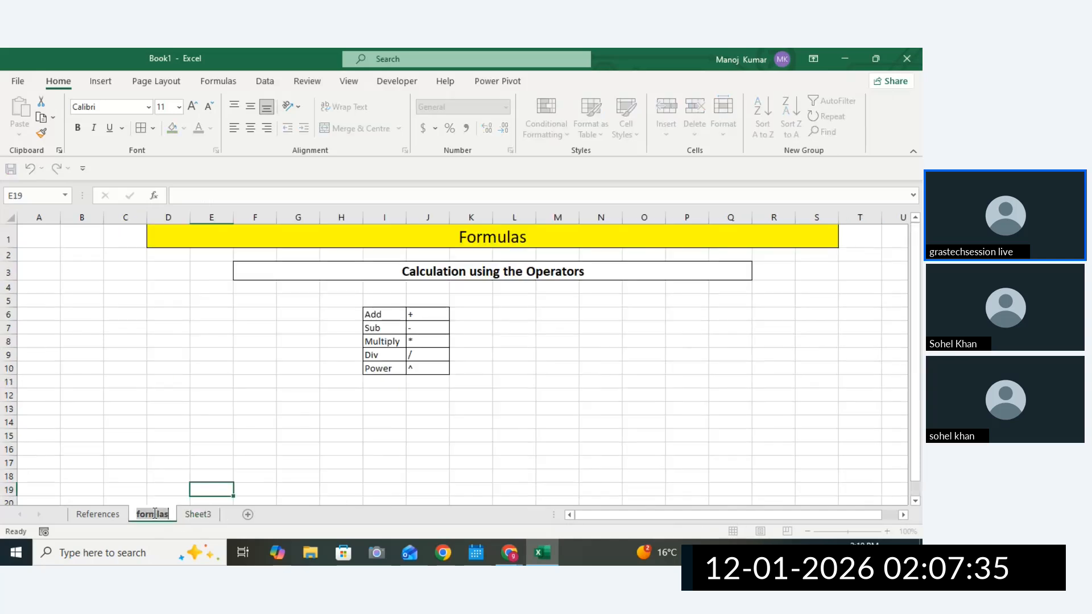
{"action": "type", "text": "u"}
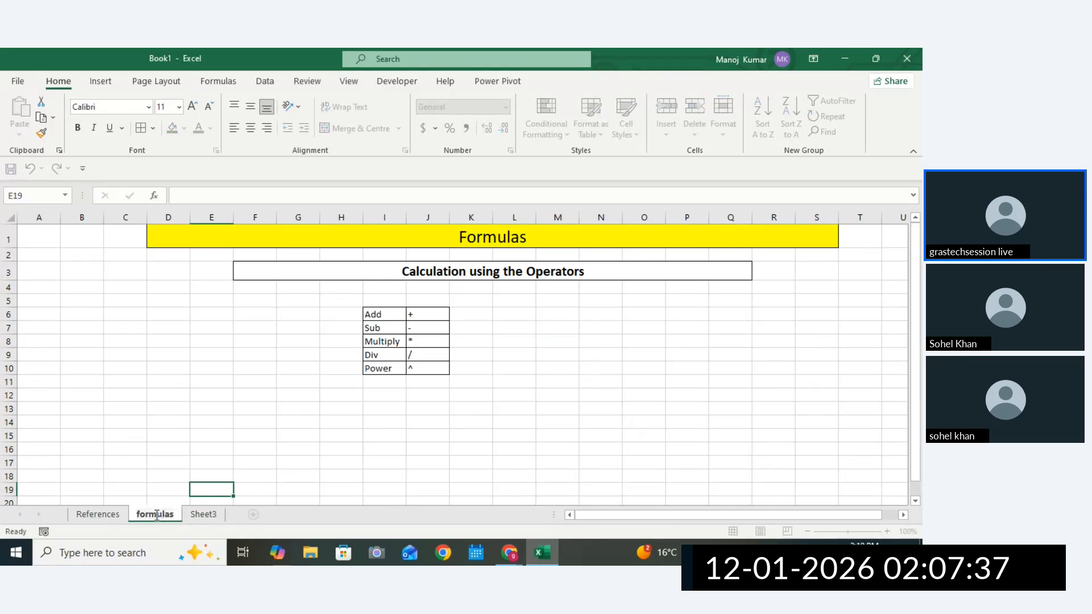
{"action": "left_click_drag", "start_coordinate": [385, 477], "coordinate": [394, 460]}
{"action": "double_click", "coordinate": [428, 395]}
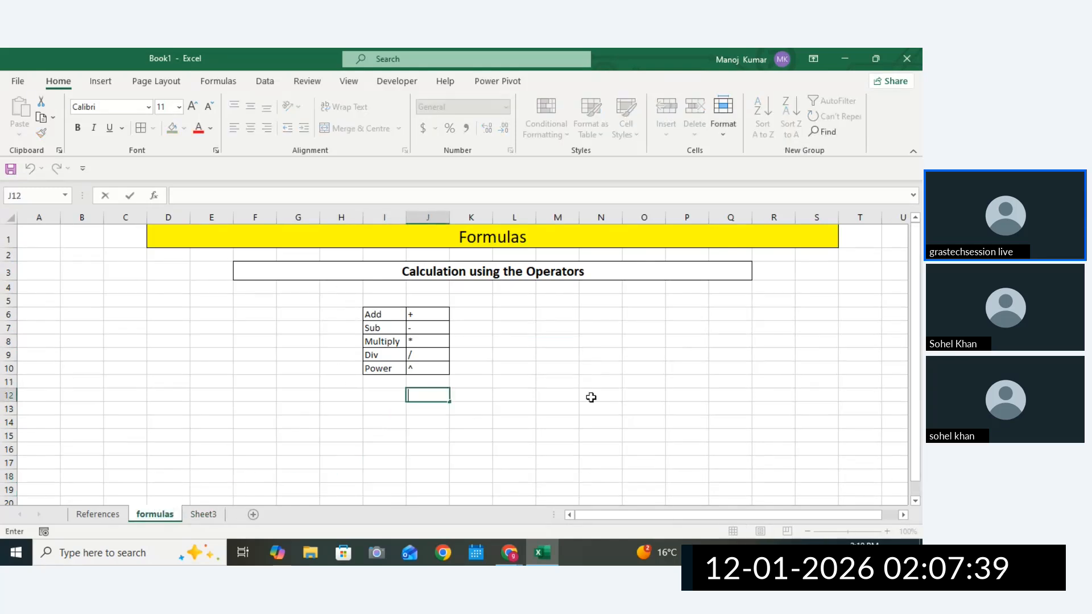
Copy the Sheet3 summary block B39:L49, including its price table, and paste the copy at B52.
{"action": "left_click", "coordinate": [202, 515]}
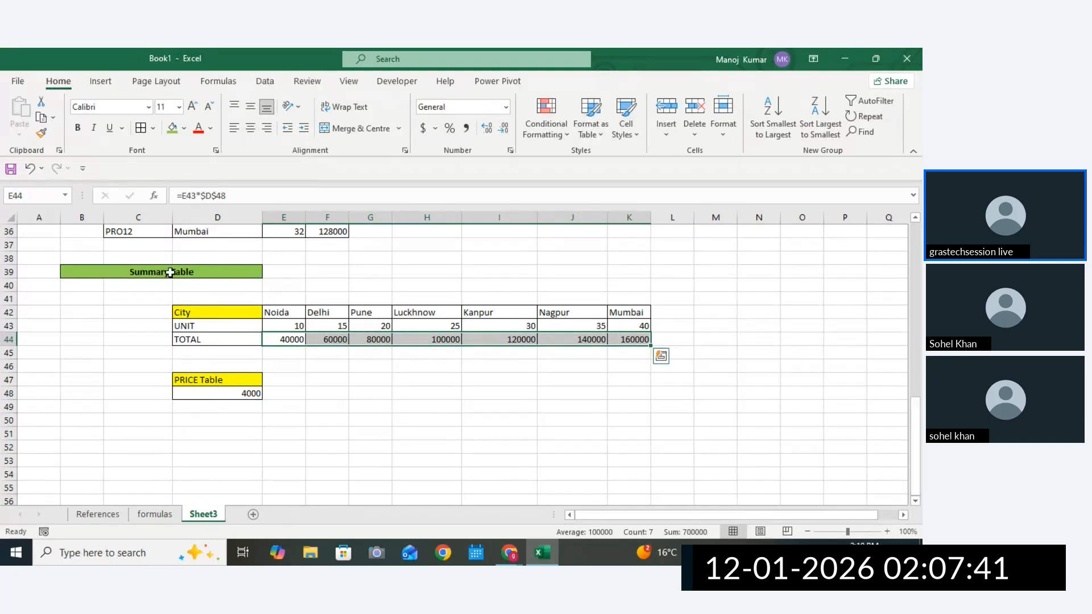
{"action": "left_click_drag", "start_coordinate": [169, 272], "coordinate": [663, 407]}
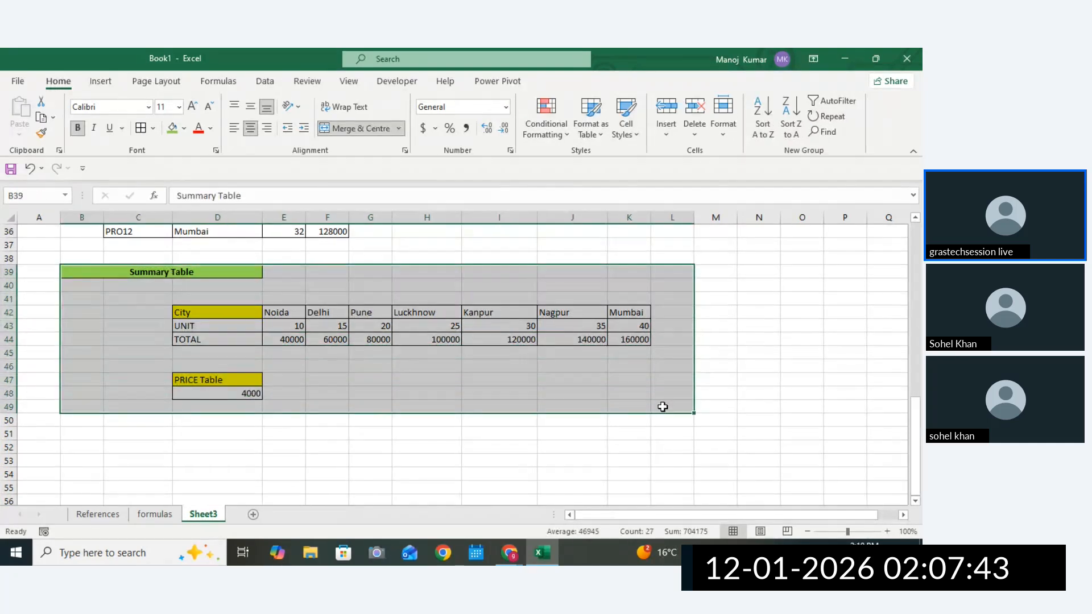
{"action": "key", "text": "ctrl+c"}
{"action": "left_click", "coordinate": [913, 501]}
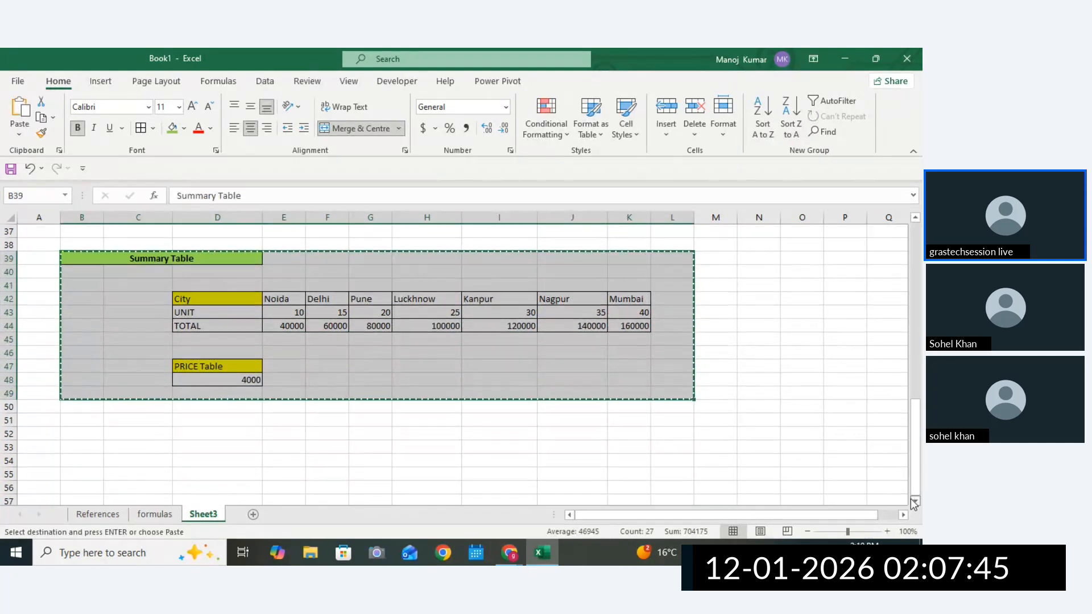
{"action": "scroll", "coordinate": [913, 502], "scroll_direction": "down", "scroll_amount": 3}
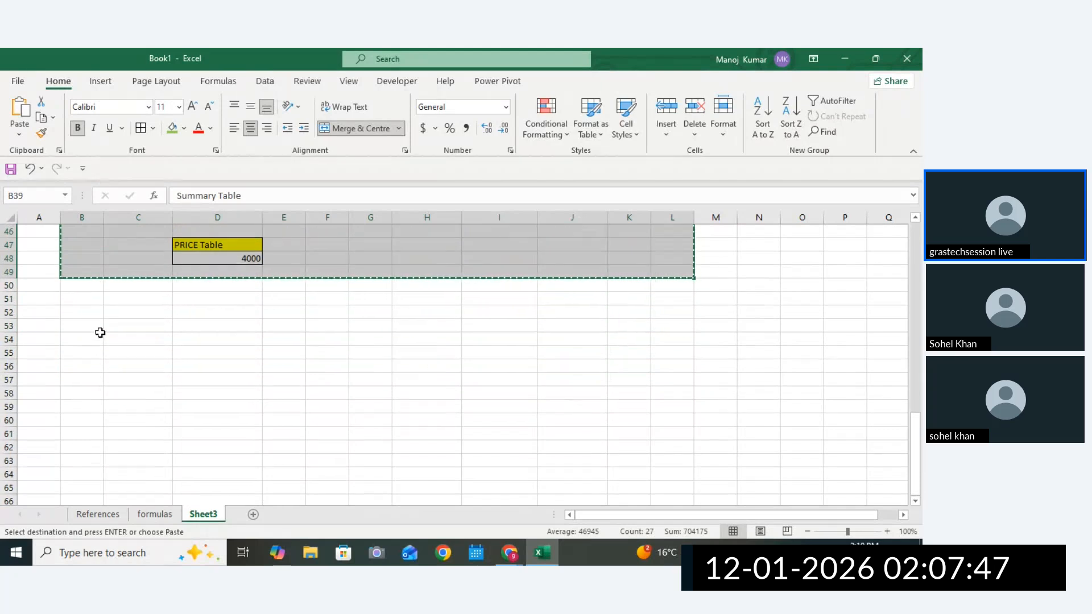
{"action": "left_click", "coordinate": [91, 314]}
{"action": "key", "text": "ctrl+v"}
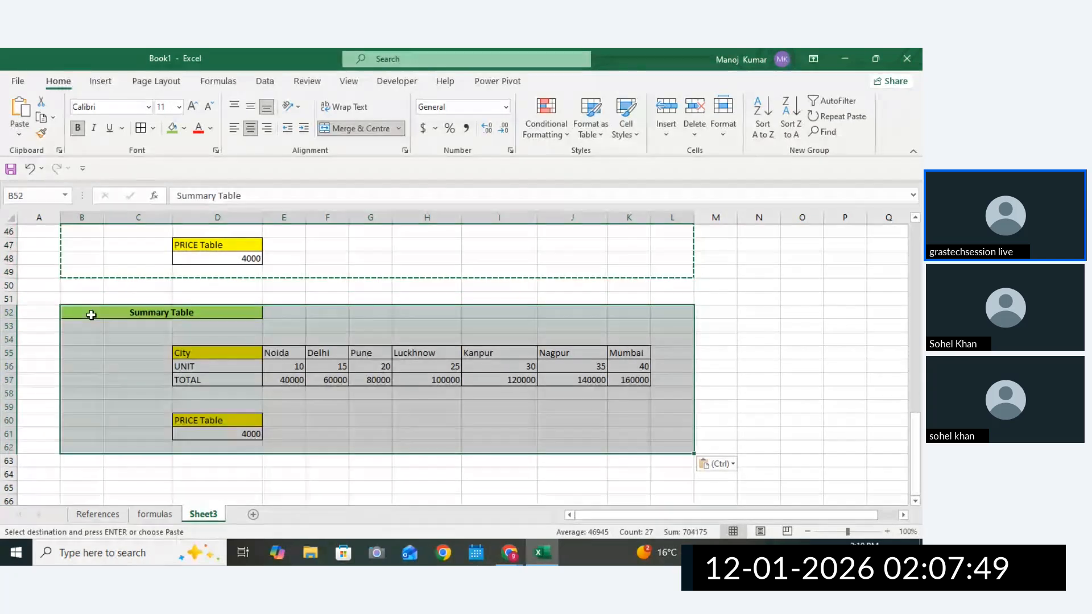
{"action": "left_click", "coordinate": [91, 315]}
Merge and centre the copied PRICE Table heading across C60:D60 and fill it green.
{"action": "left_click", "coordinate": [236, 434]}
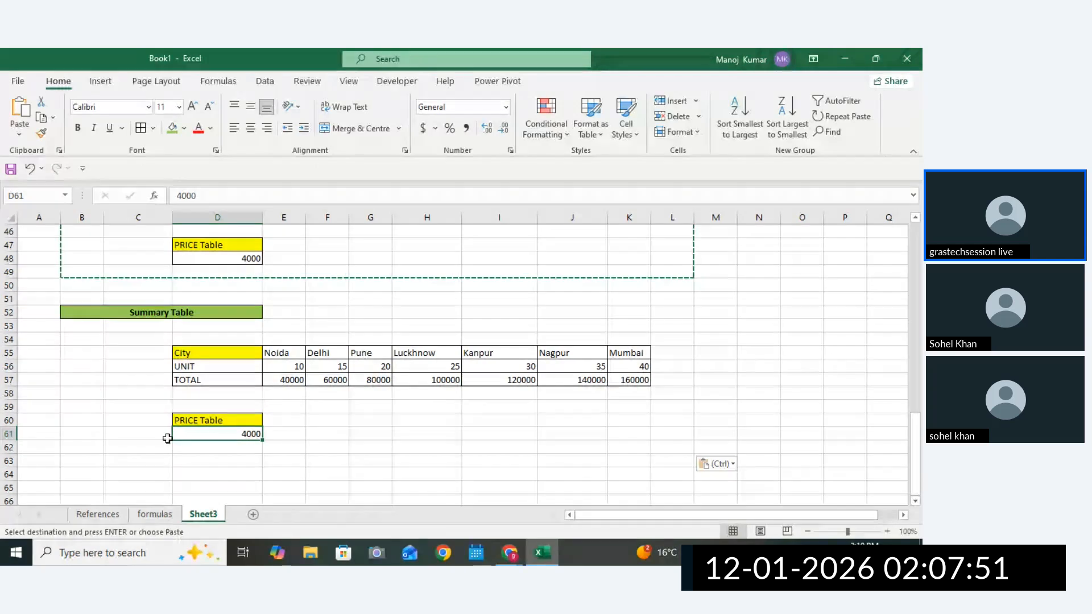
{"action": "left_click", "coordinate": [167, 438]}
{"action": "left_click_drag", "start_coordinate": [156, 422], "coordinate": [187, 421]}
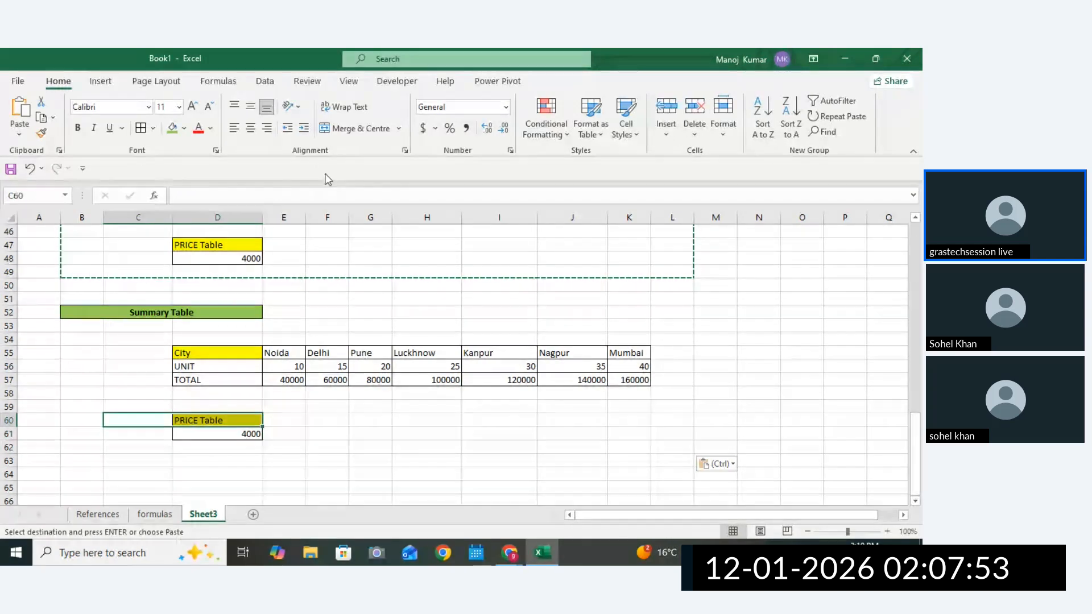
{"action": "left_click", "coordinate": [355, 129]}
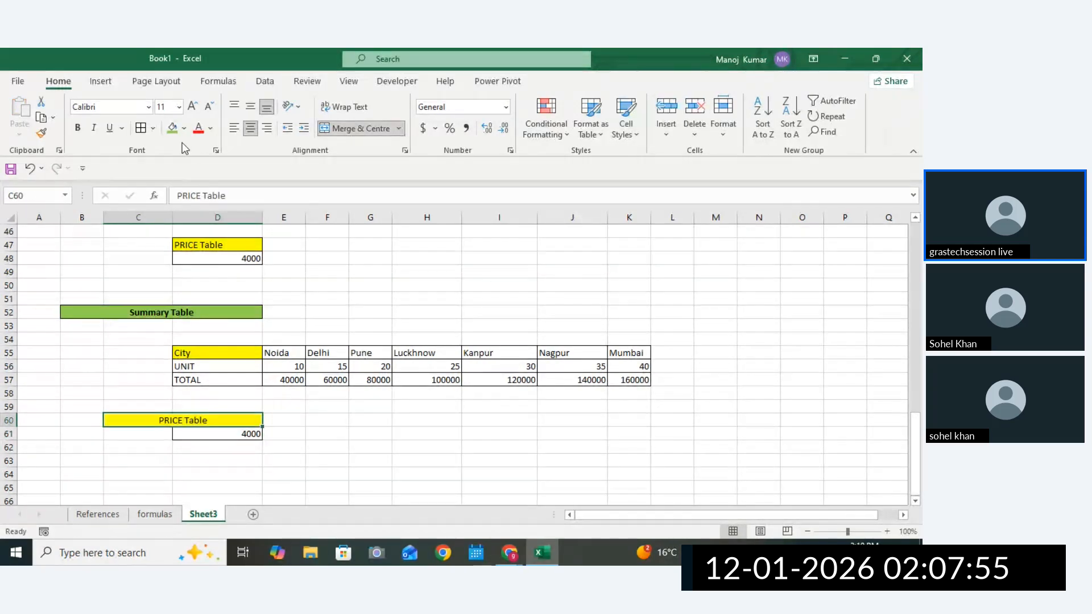
{"action": "left_click", "coordinate": [171, 128]}
Enter the label LEVEL1 in C61 and fill the series down to LEVEL2 in C62.
{"action": "left_click", "coordinate": [134, 435]}
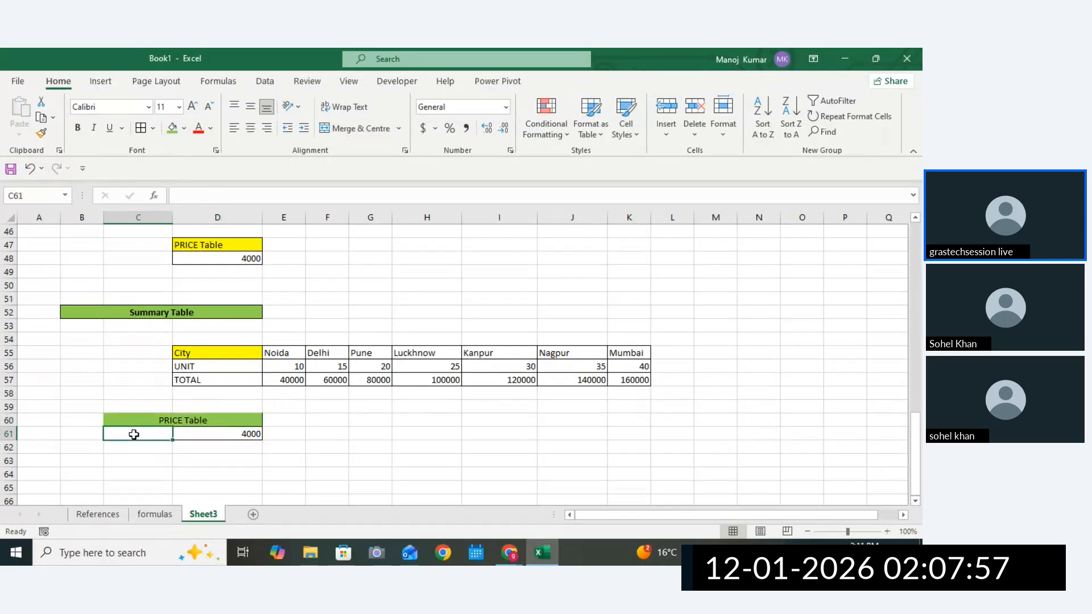
{"action": "type", "text": "LE"}
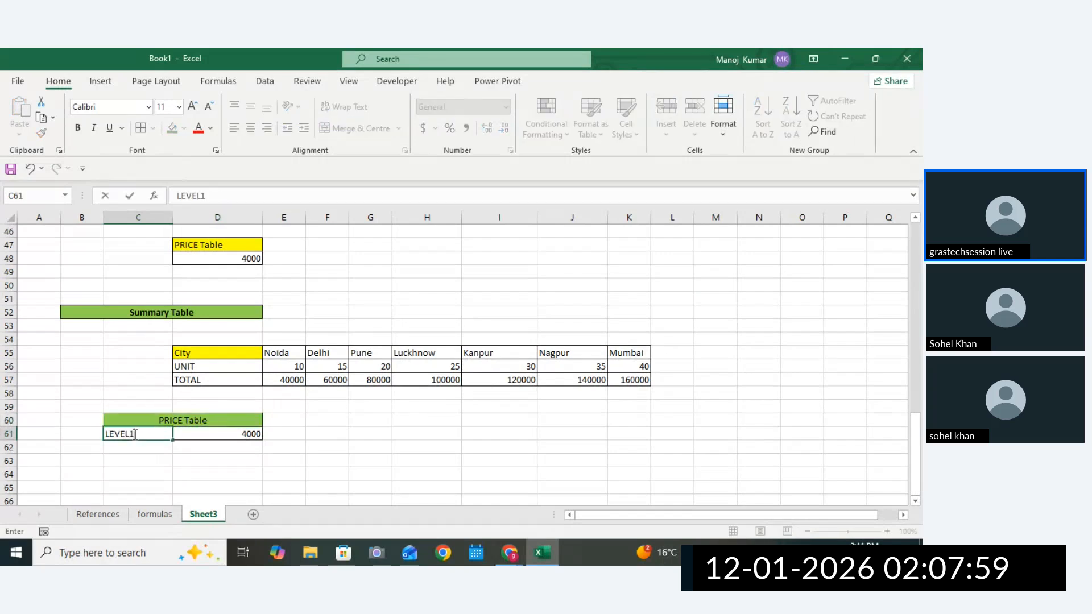
{"action": "type", "text": "VEL1"}
{"action": "left_click", "coordinate": [210, 462]}
{"action": "left_click", "coordinate": [142, 446]}
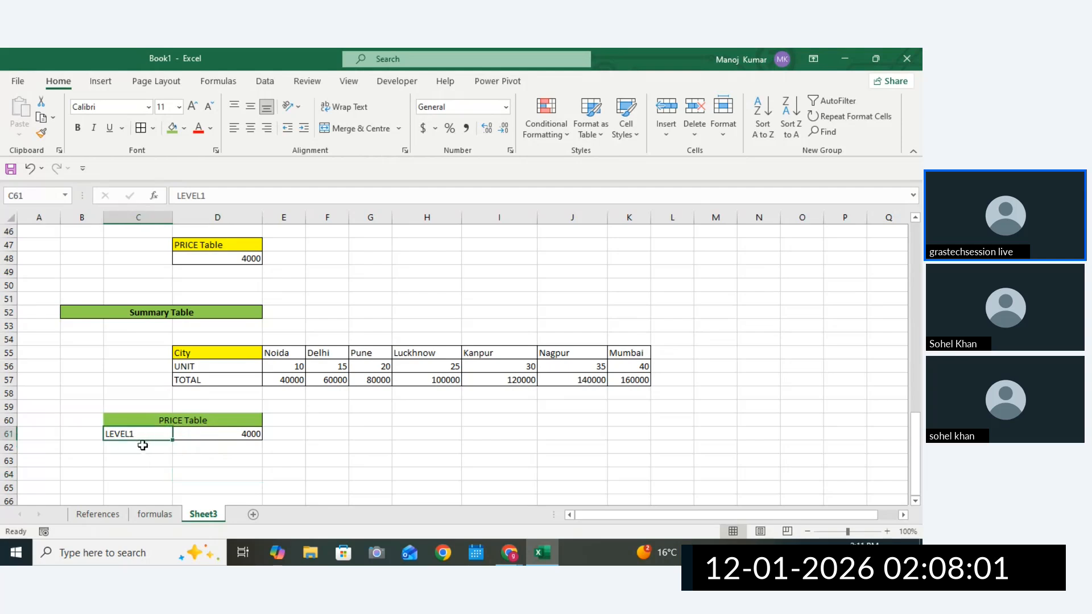
{"action": "left_click", "coordinate": [143, 434]}
{"action": "left_click_drag", "start_coordinate": [170, 442], "coordinate": [170, 452]}
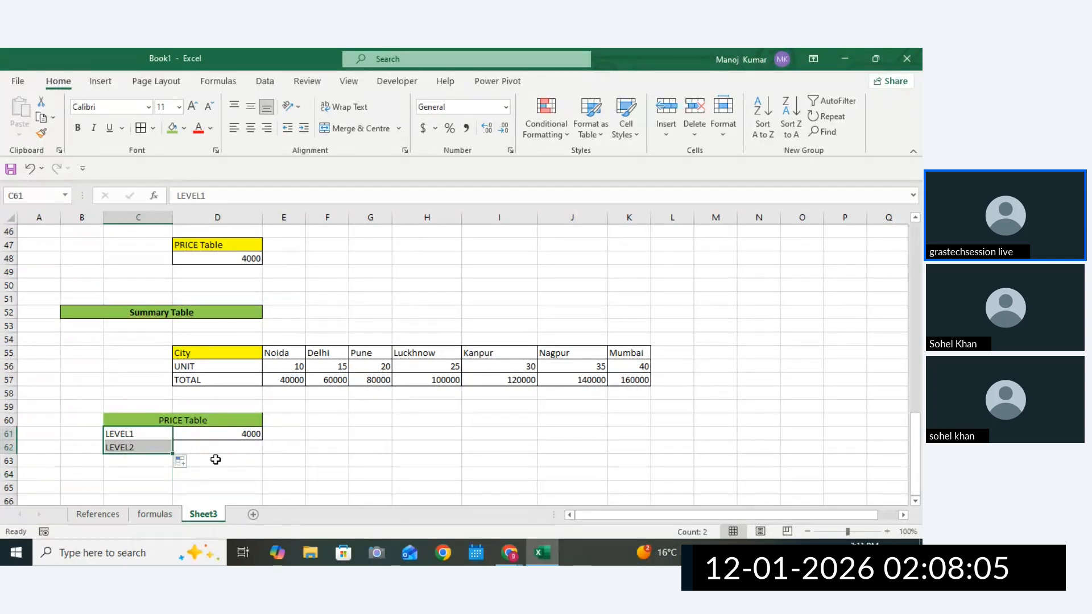
Enter the LEVEL2 price 5000 in D62 and apply all borders to C61:D62.
{"action": "left_click", "coordinate": [215, 460]}
{"action": "left_click", "coordinate": [214, 434]}
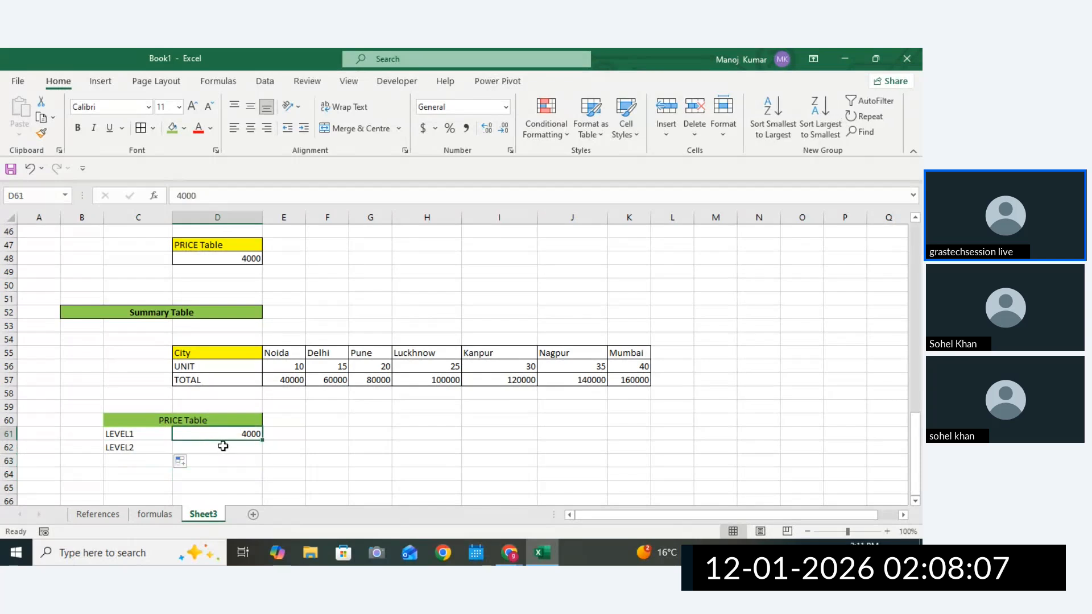
{"action": "left_click", "coordinate": [223, 446]}
{"action": "type", "text": "50000"}
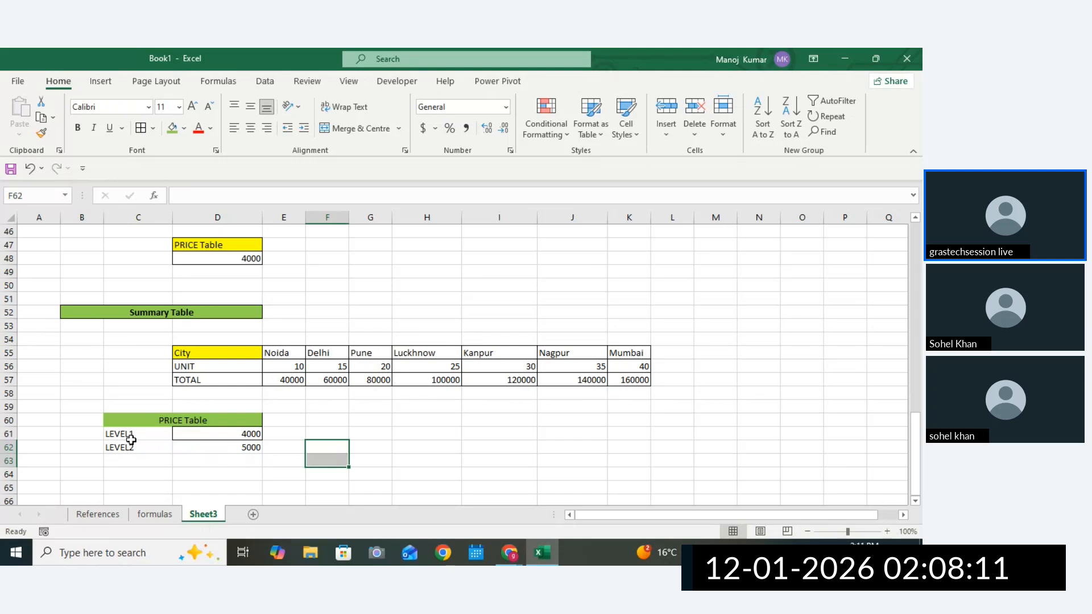
{"action": "left_click_drag", "start_coordinate": [131, 438], "coordinate": [190, 451]}
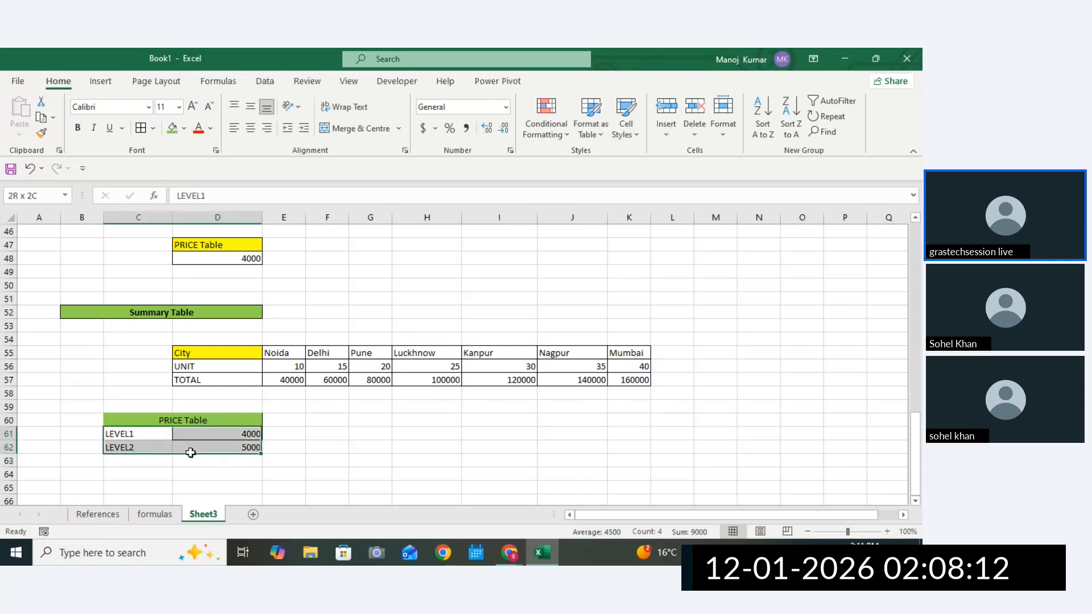
{"action": "left_click", "coordinate": [140, 127]}
Rename the TOTAL label in D57 to TOTAL1 and clear the old totals from E57:K57.
{"action": "left_click", "coordinate": [209, 382]}
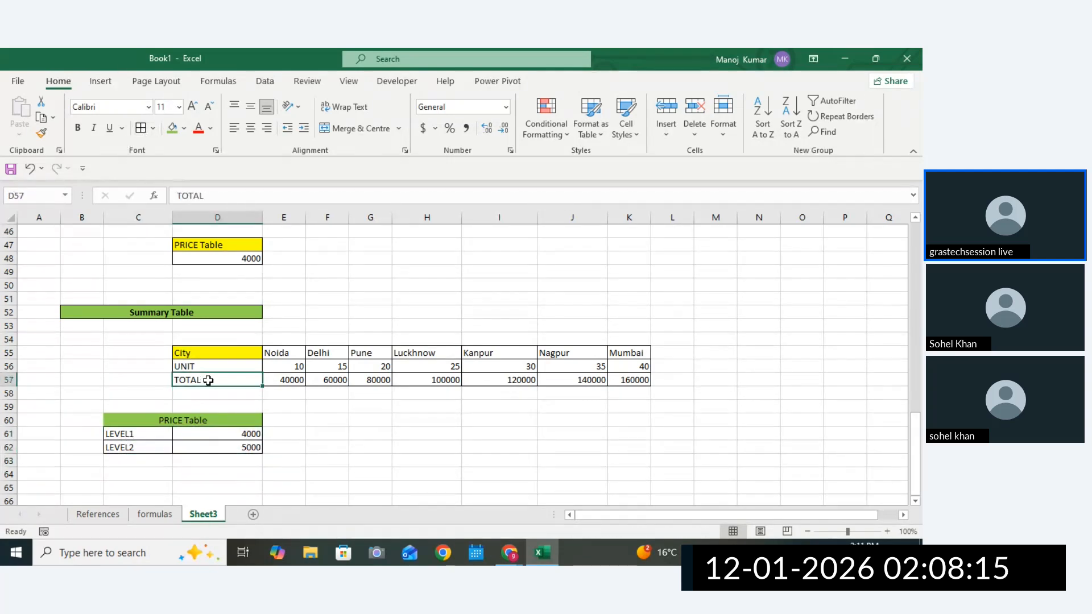
{"action": "double_click", "coordinate": [208, 381]}
{"action": "type", "text": "1"}
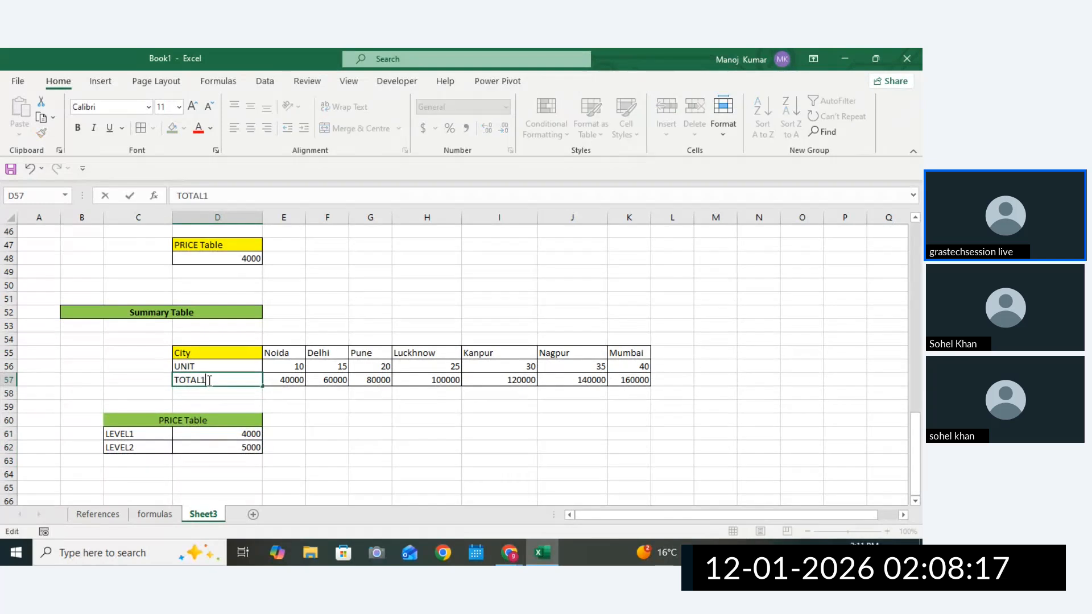
{"action": "left_click_drag", "start_coordinate": [293, 379], "coordinate": [638, 385]}
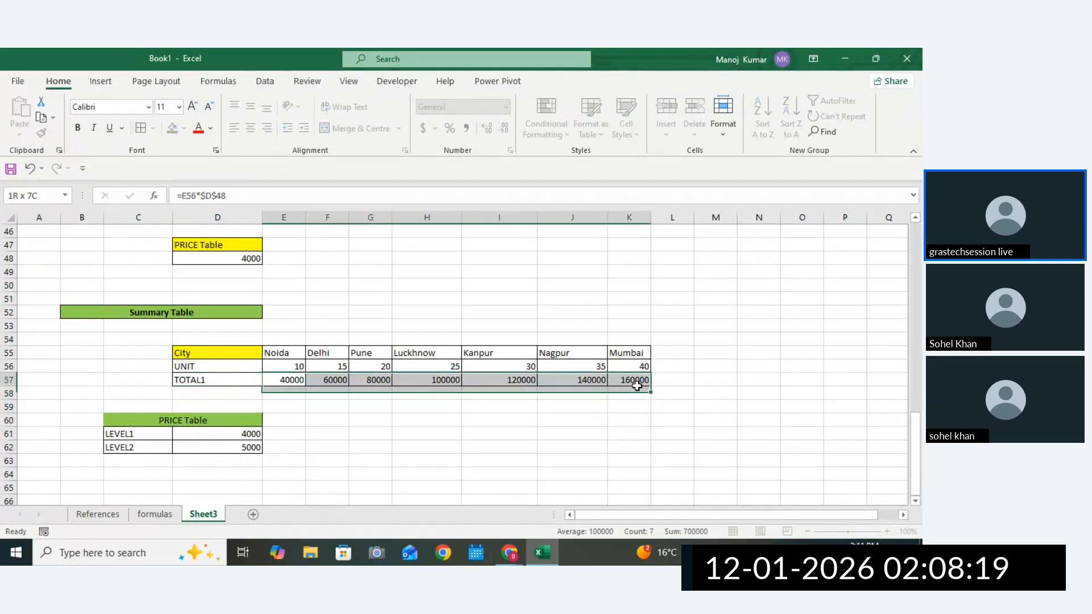
{"action": "key", "text": "Delete"}
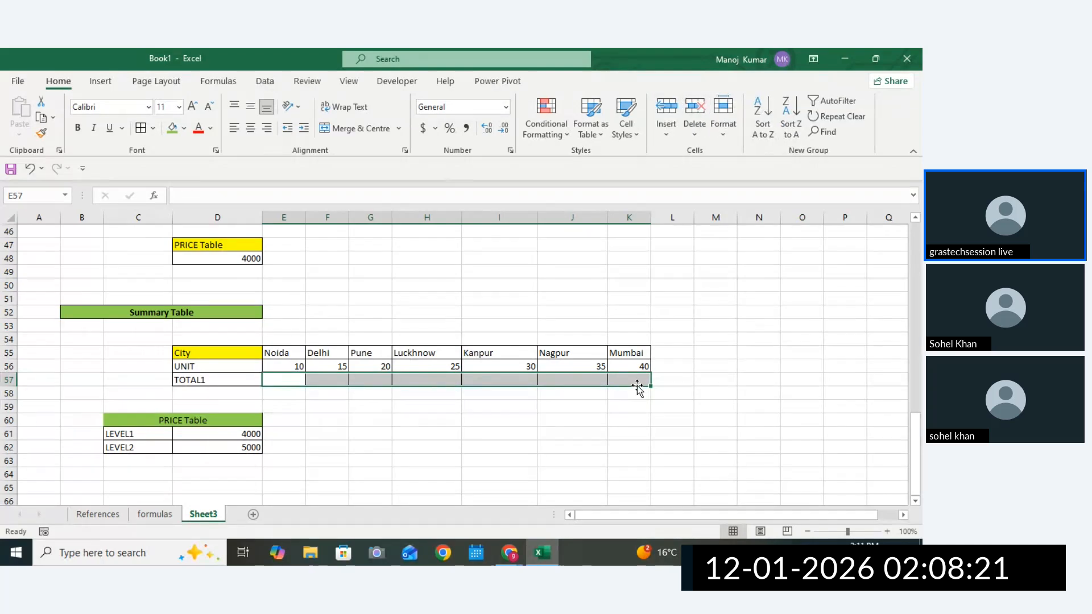
Copy the TOTAL1 label into D58 and change the copy to TOTAL2.
{"action": "mouse_move", "coordinate": [223, 380]}
{"action": "left_mouse_down"}
{"action": "mouse_move", "coordinate": [220, 392]}
{"action": "mouse_move", "coordinate": [217, 381]}
{"action": "left_mouse_up"}
{"action": "key", "text": "ctrl+c"}
{"action": "left_click", "coordinate": [216, 393]}
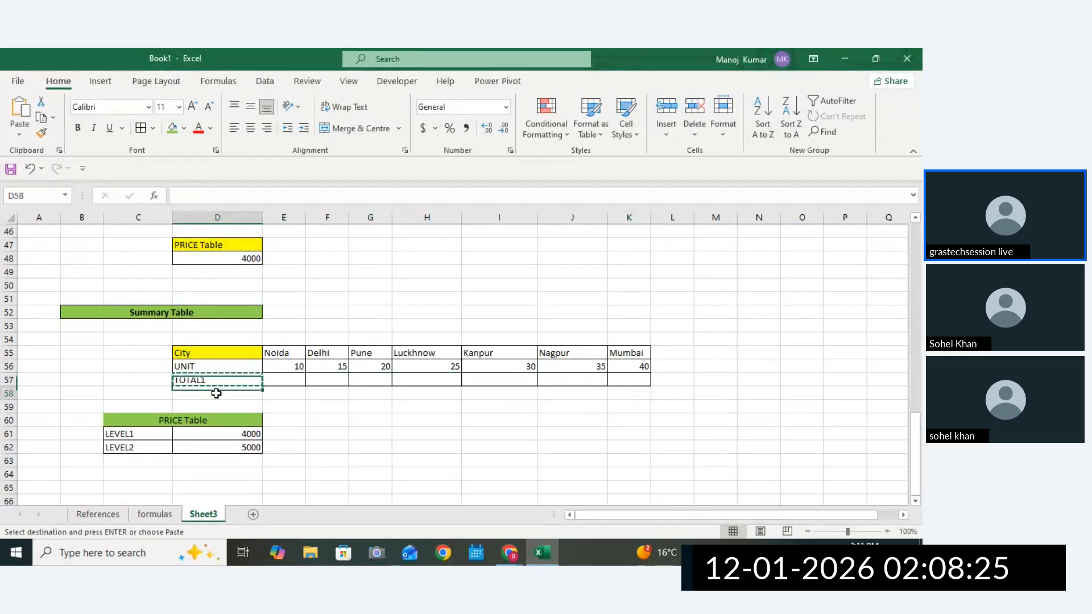
{"action": "key", "text": "ctrl+v"}
{"action": "double_click", "coordinate": [217, 393]}
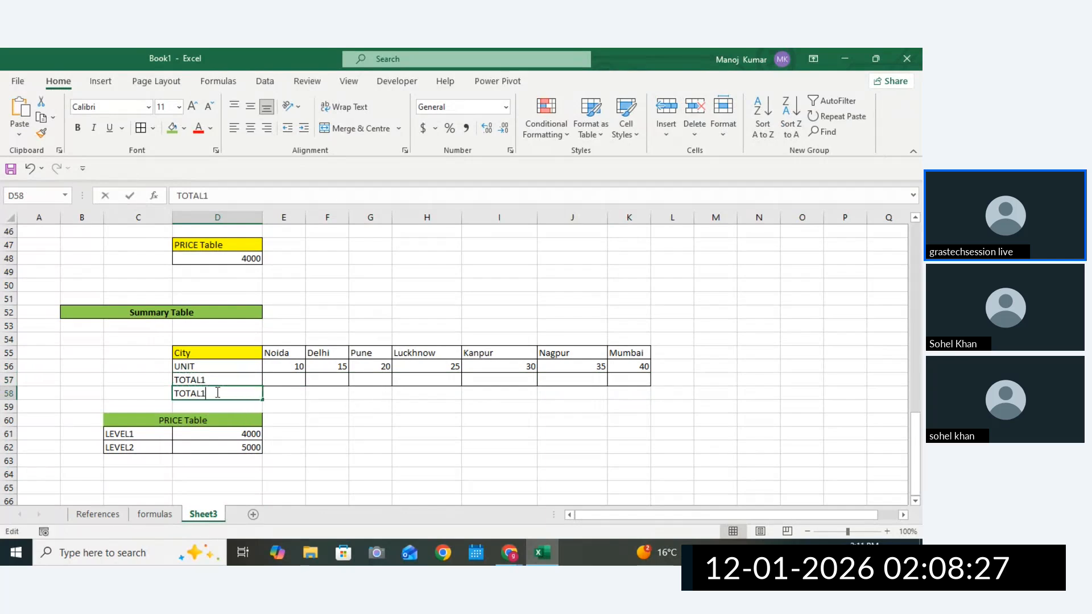
{"action": "key", "text": "BackSpace"}
{"action": "type", "text": "2"}
{"action": "left_click", "coordinate": [287, 402]}
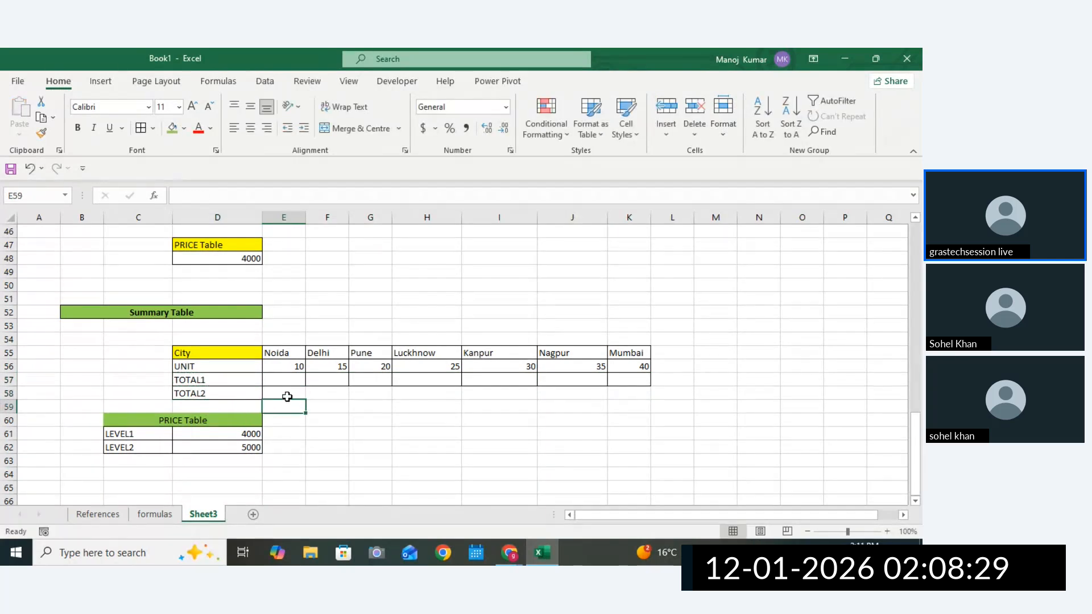
Apply all borders to the two total rows across E57:K58.
{"action": "left_click_drag", "start_coordinate": [285, 378], "coordinate": [637, 391]}
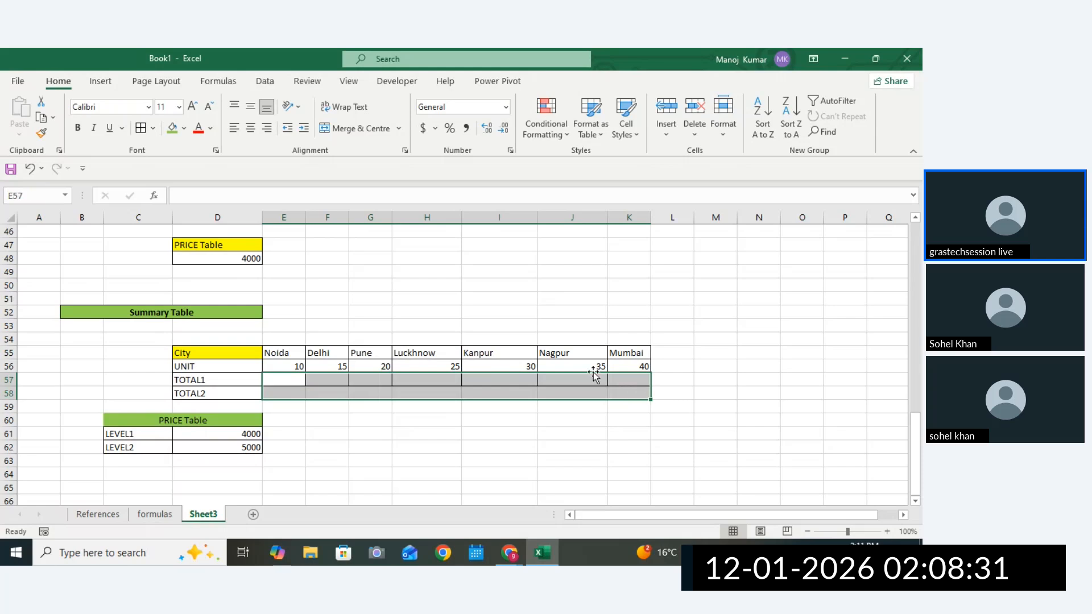
{"action": "left_click", "coordinate": [141, 129]}
{"action": "left_click_drag", "start_coordinate": [294, 383], "coordinate": [639, 387]}
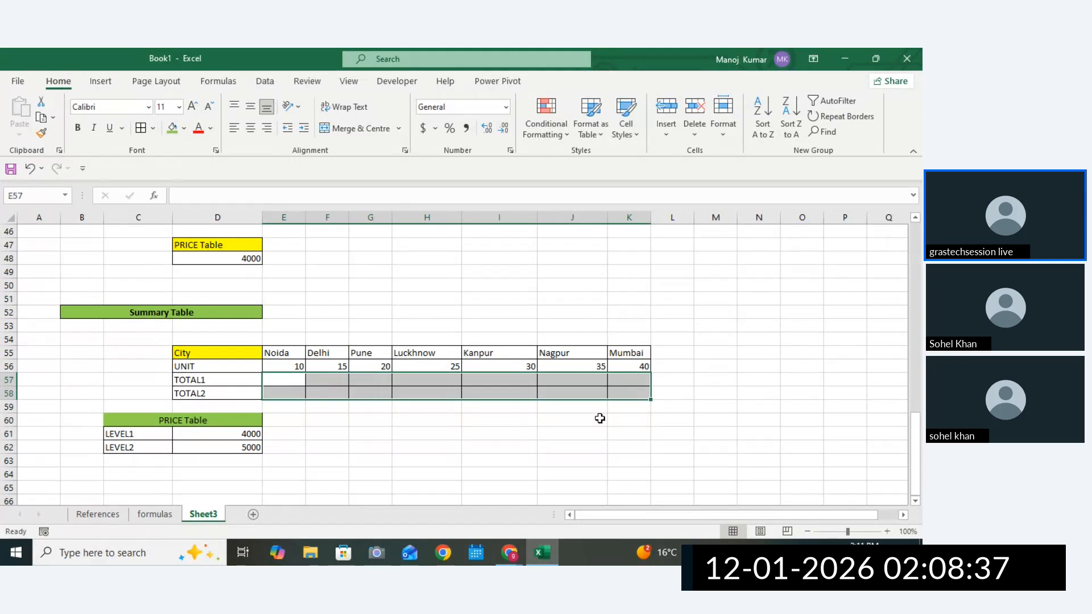
{"action": "left_click", "coordinate": [239, 421]}
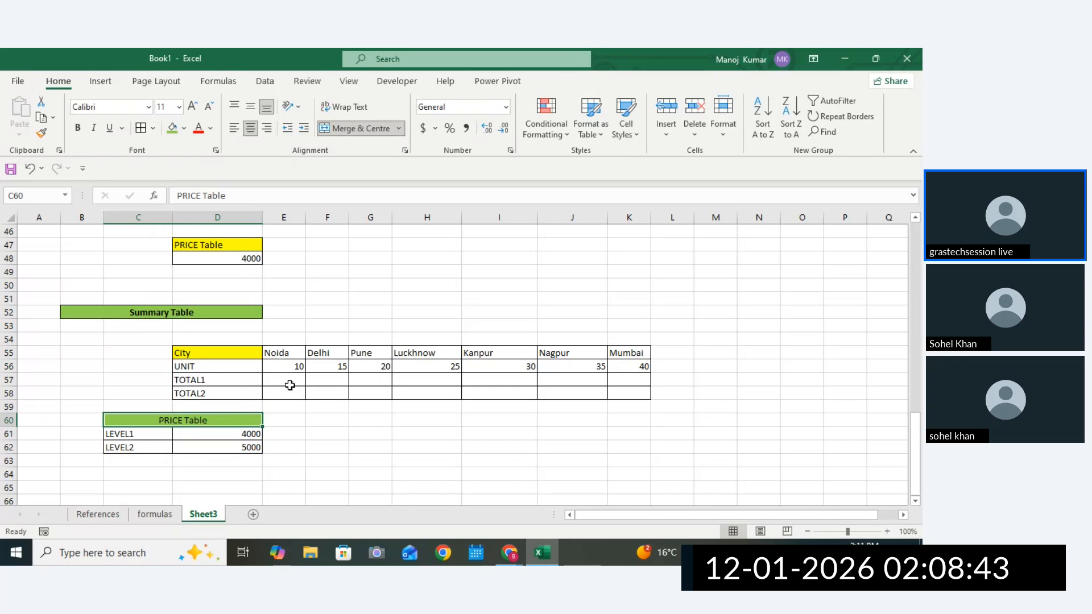
{"action": "left_click", "coordinate": [273, 380]}
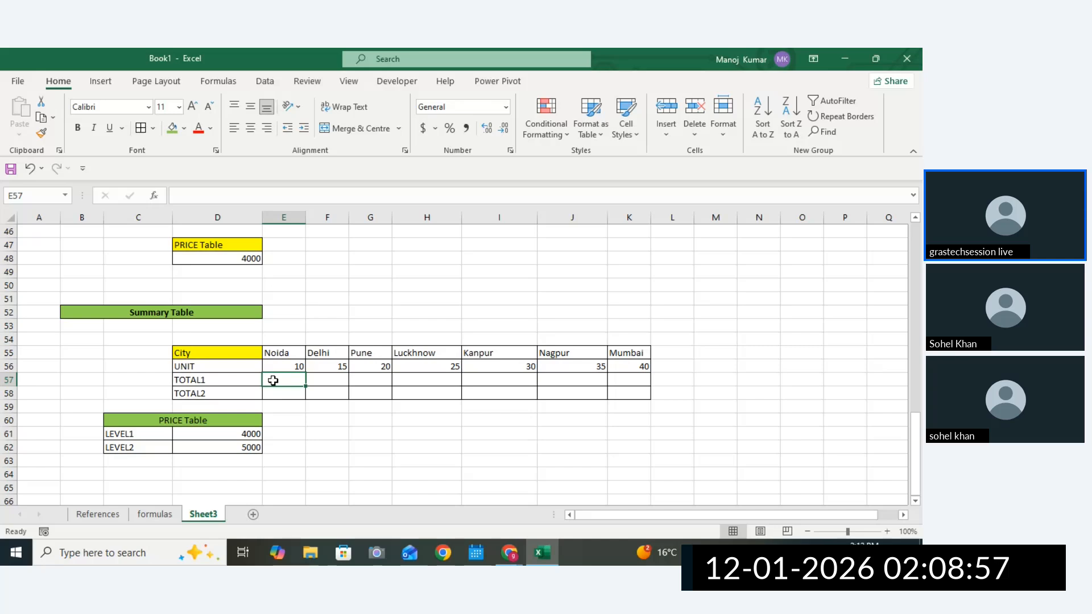
{"action": "left_click_drag", "start_coordinate": [274, 378], "coordinate": [653, 400]}
{"action": "left_click", "coordinate": [719, 375]}
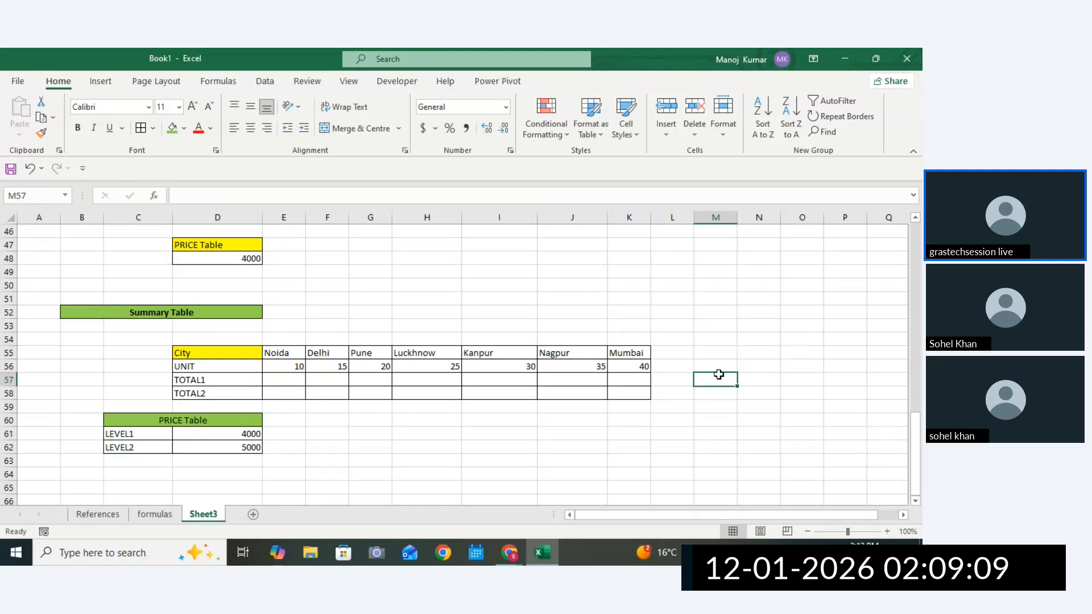
{"action": "left_click", "coordinate": [366, 437]}
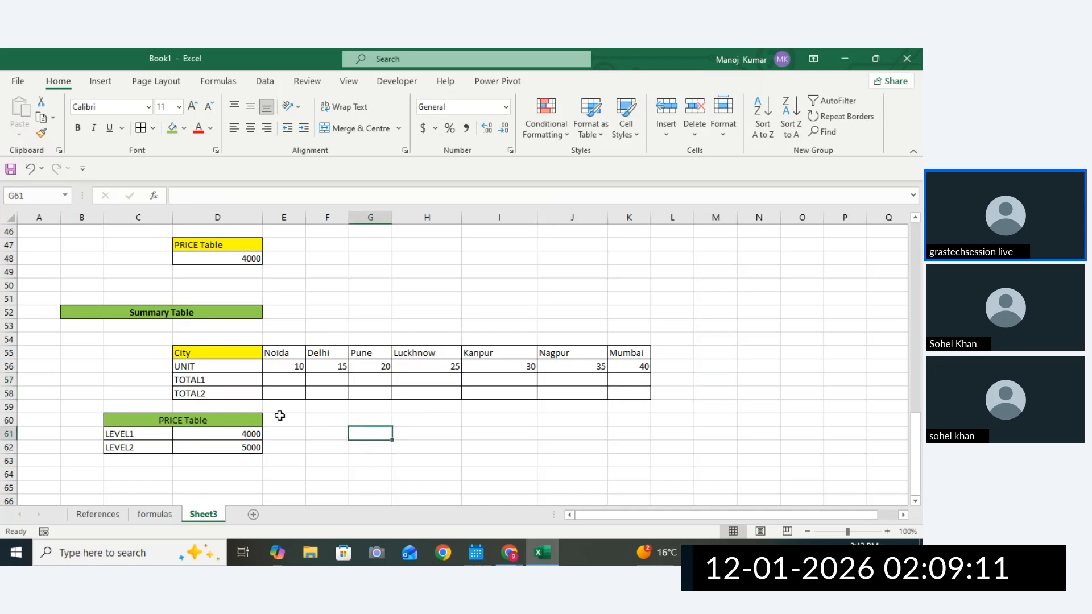
{"action": "left_click_drag", "start_coordinate": [195, 383], "coordinate": [194, 390]}
{"action": "left_click", "coordinate": [283, 367]}
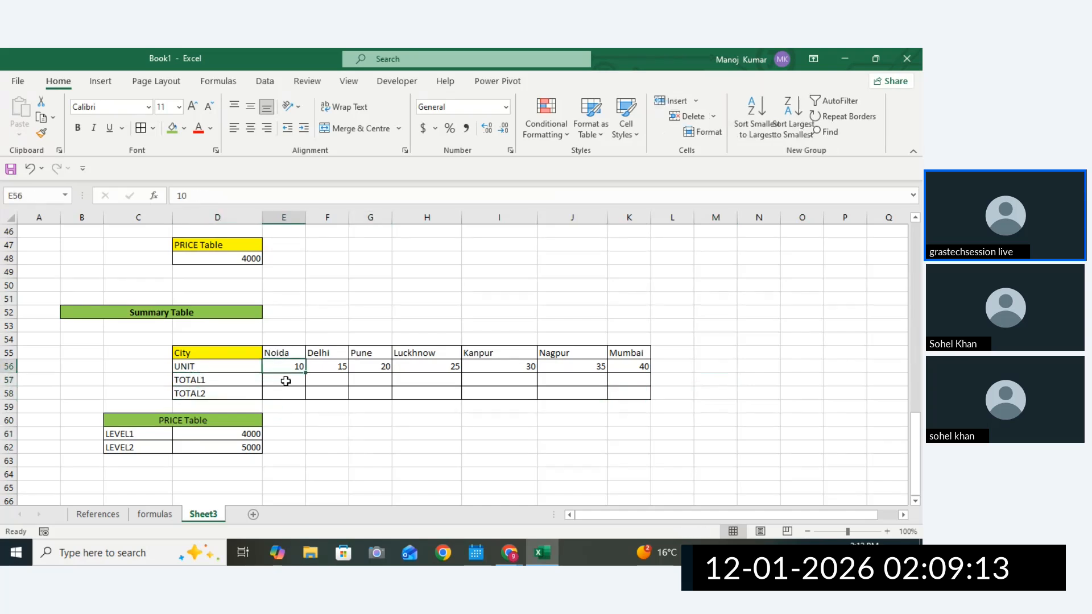
Enter the calculation notes UNIT*LEVLE1 in F61 and UNIT*LEVLE2 in F62.
{"action": "left_click", "coordinate": [325, 436]}
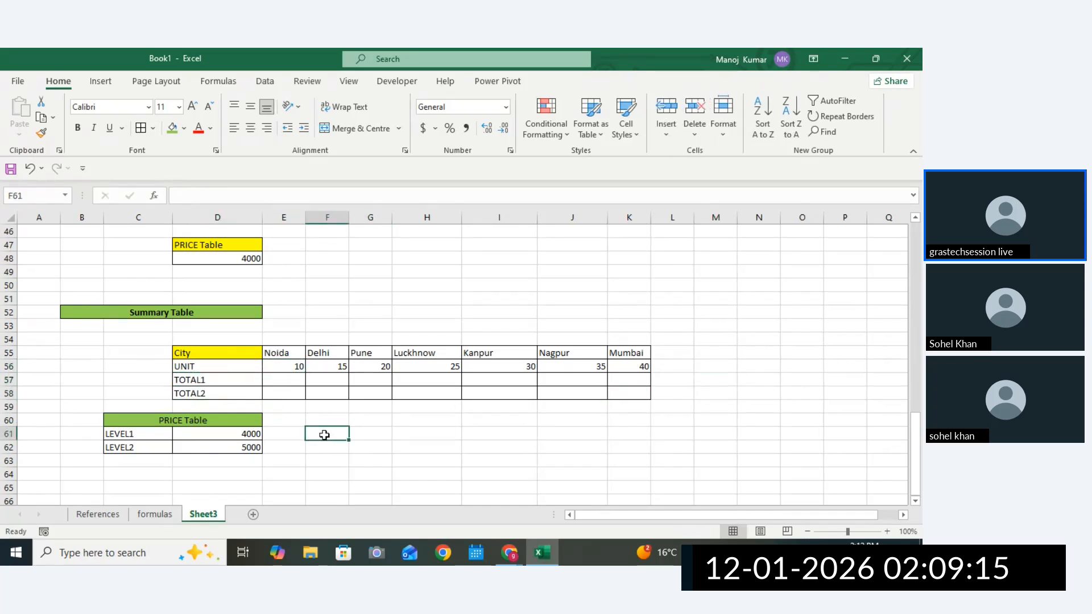
{"action": "type", "text": "UNIT"}
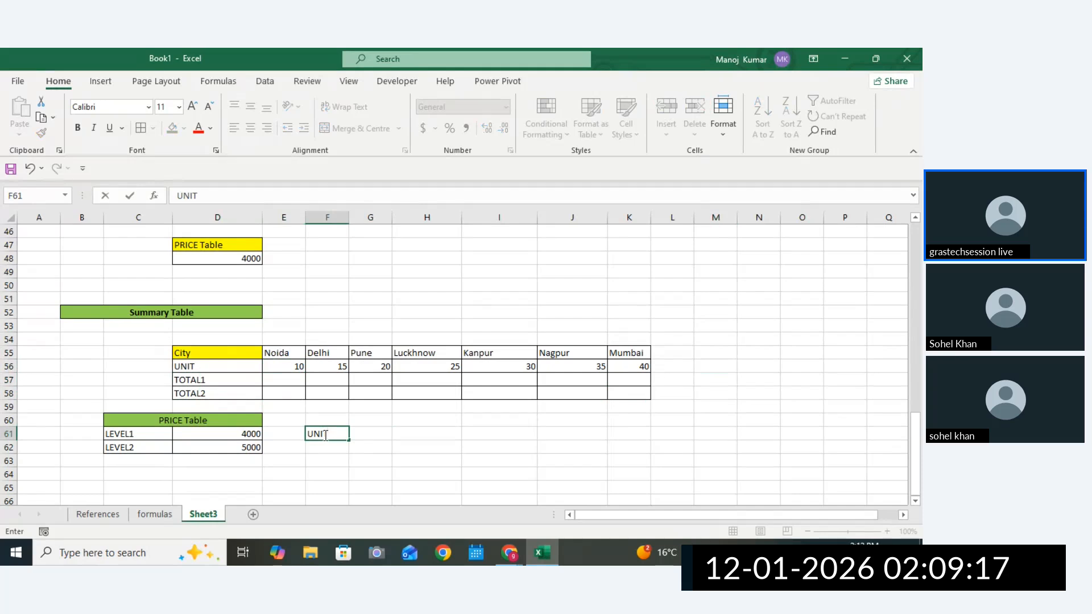
{"action": "type", "text": "*LEVLE1"}
{"action": "key", "text": "Return"}
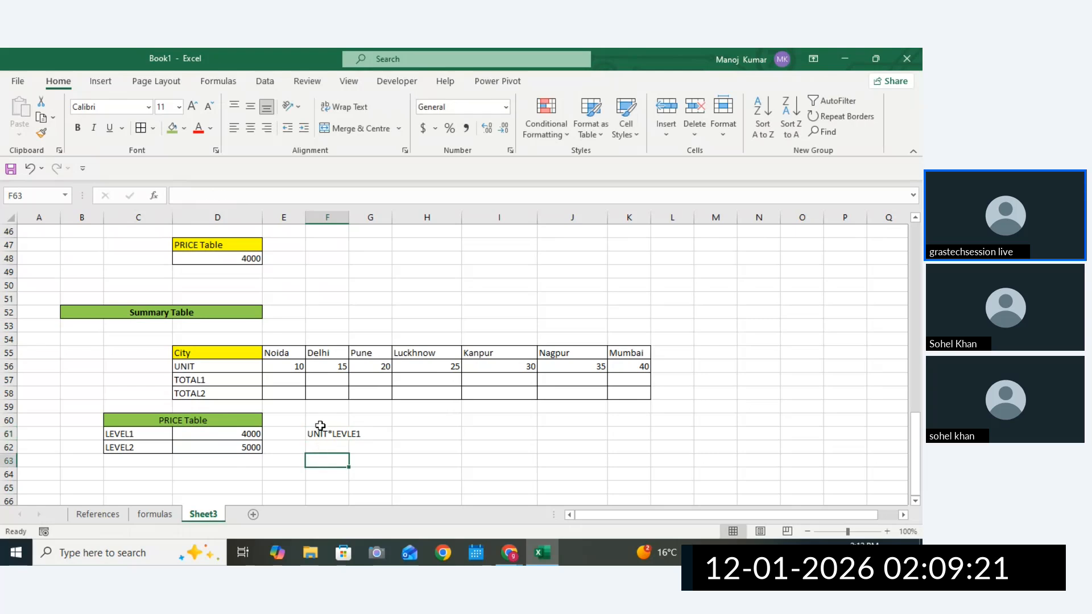
{"action": "left_click", "coordinate": [223, 395]}
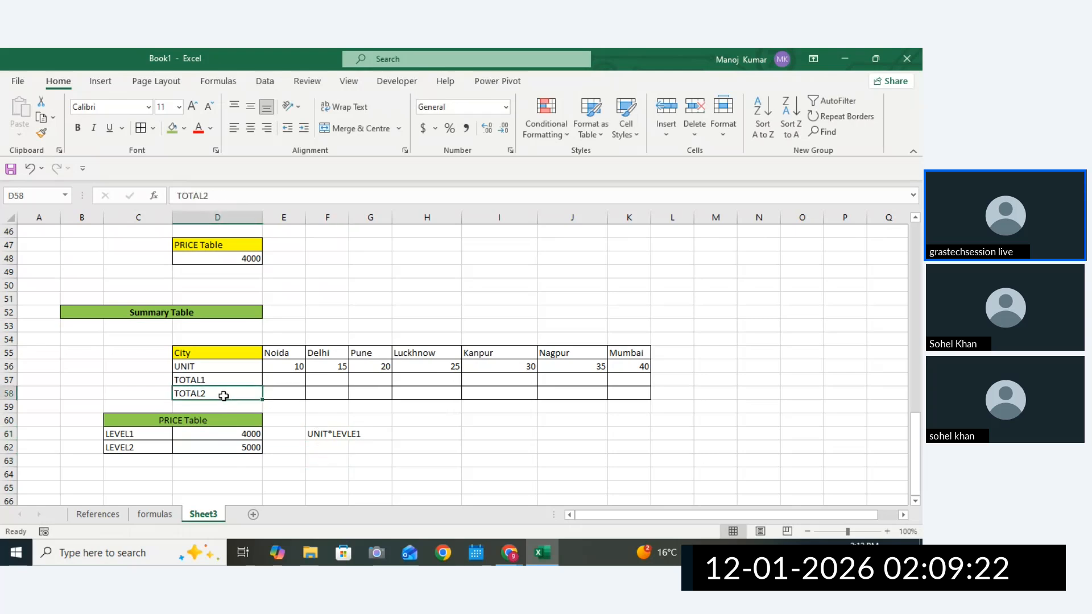
{"action": "left_click", "coordinate": [325, 449]}
{"action": "type", "text": "UNIT"}
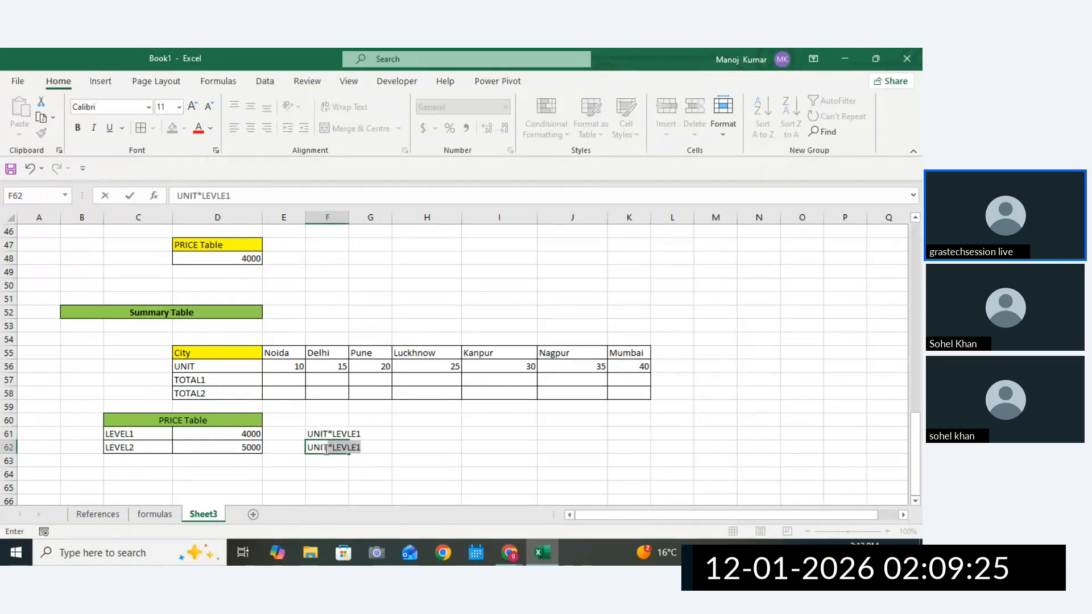
{"action": "type", "text": "*LEVLE2"}
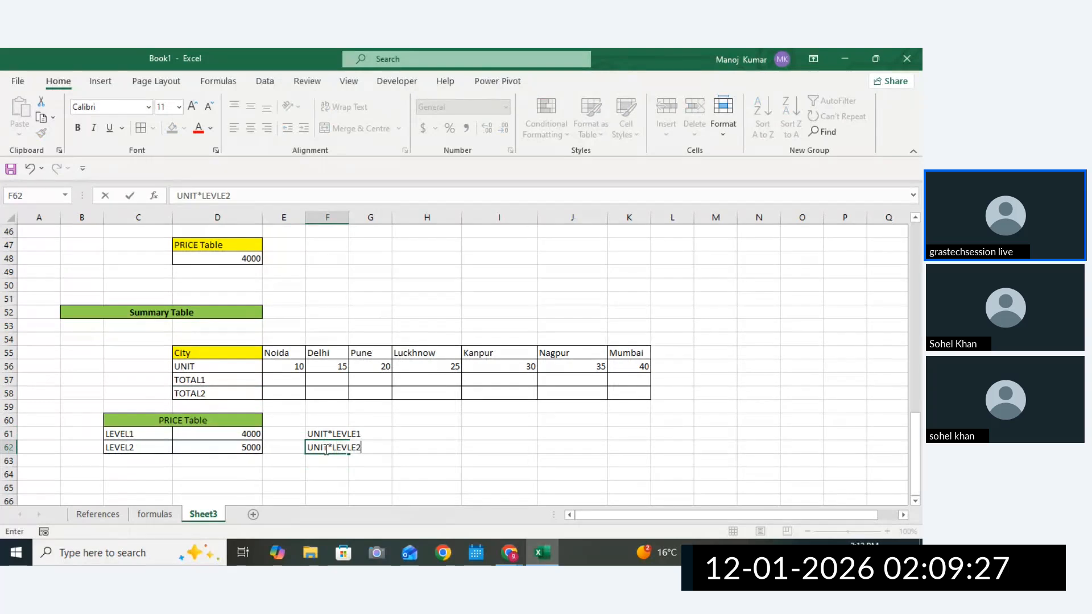
{"action": "left_click", "coordinate": [338, 447]}
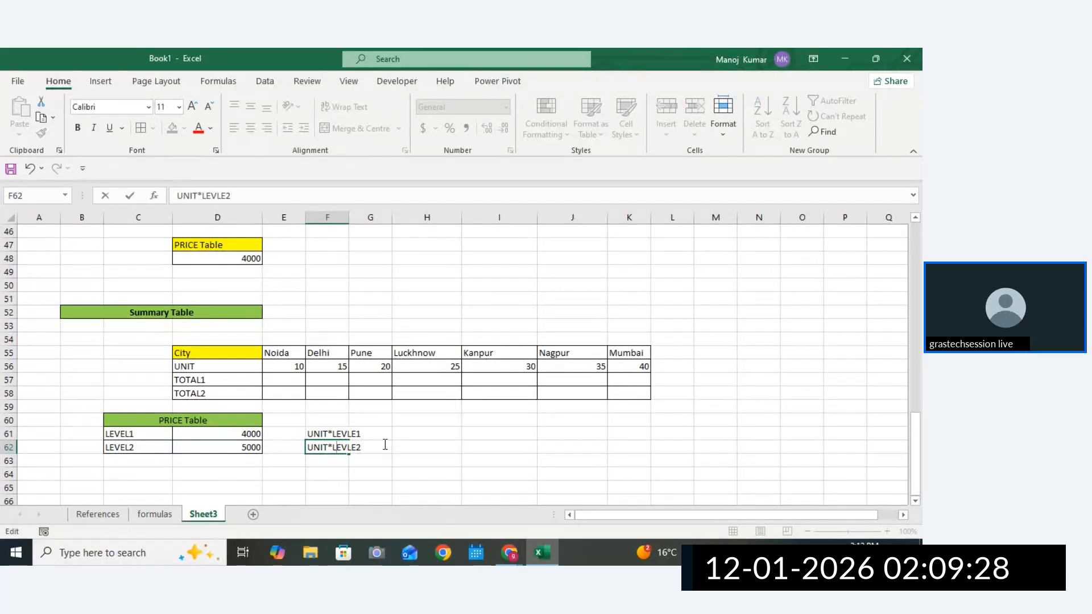
Move the two calculation notes from column F to G61:G62.
{"action": "left_click", "coordinate": [341, 433]}
{"action": "left_click", "coordinate": [419, 470]}
{"action": "left_click_drag", "start_coordinate": [333, 431], "coordinate": [418, 446]}
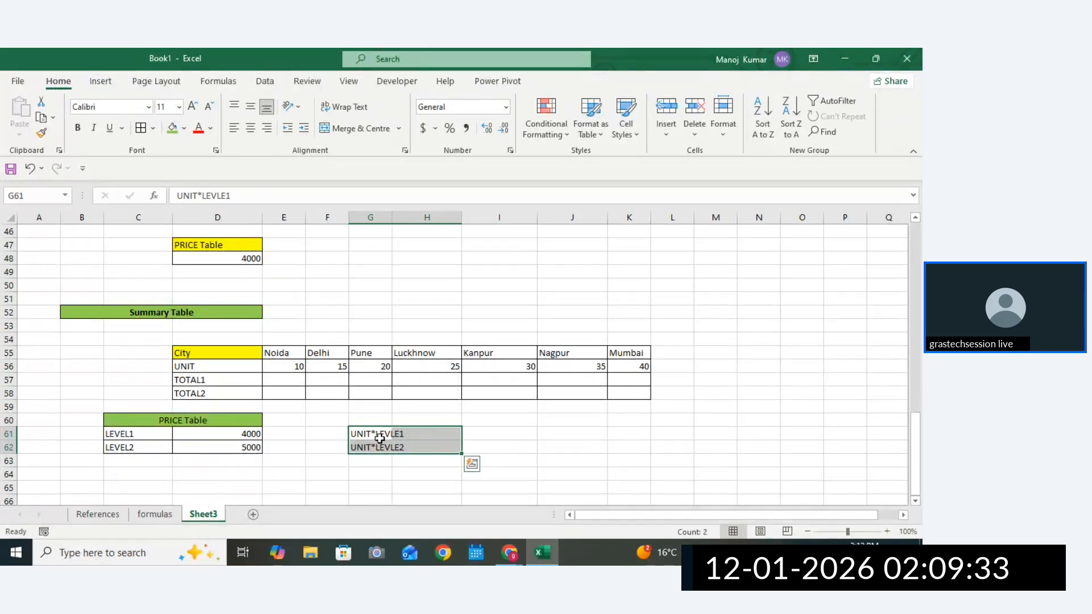
Copy the TOTAL1 and TOTAL2 labels from D57:D58 into F61:F62 beside the calculation notes.
{"action": "left_click_drag", "start_coordinate": [206, 379], "coordinate": [205, 393]}
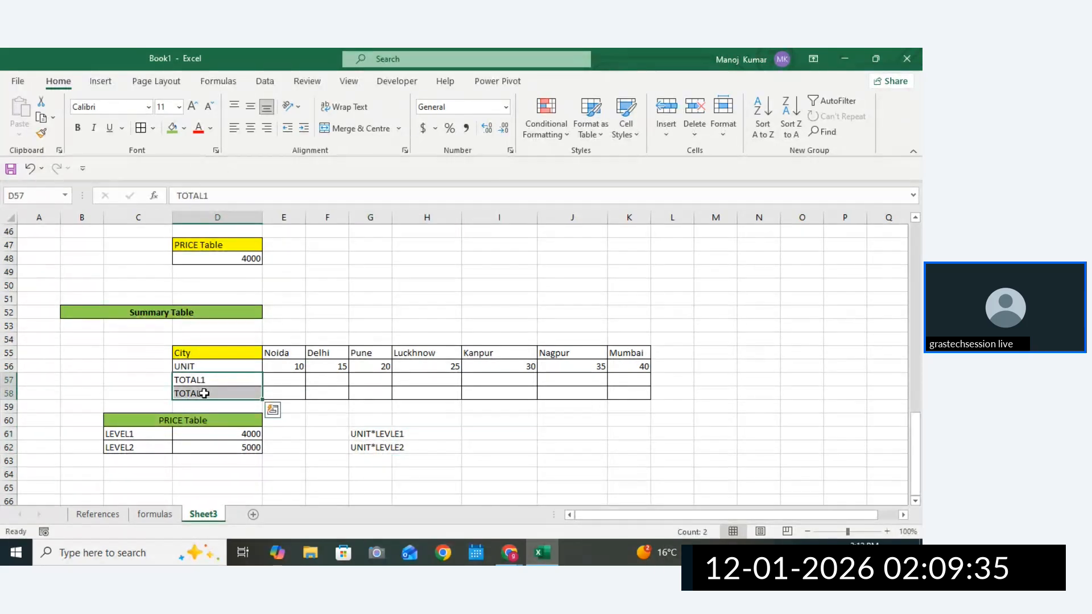
{"action": "key", "text": "ctrl+c"}
{"action": "left_click", "coordinate": [321, 434]}
{"action": "key", "text": "ctrl+v"}
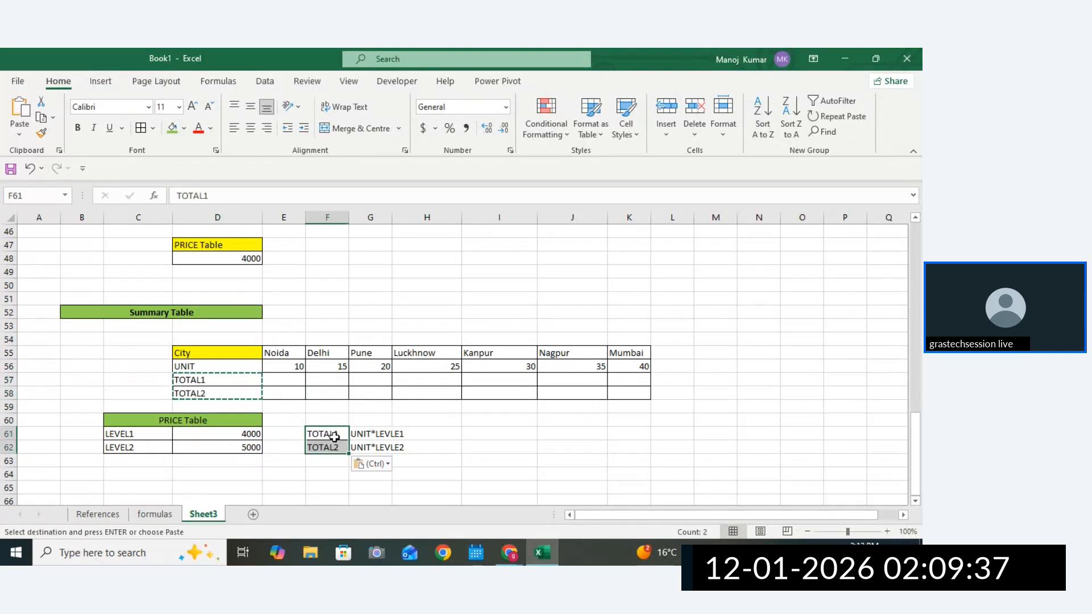
Examine how the TOTAL1 and TOTAL2 rows relate to the city units, the LEVEL1 and LEVEL2 prices and the calculation notes.
{"action": "left_click_drag", "start_coordinate": [342, 437], "coordinate": [394, 454]}
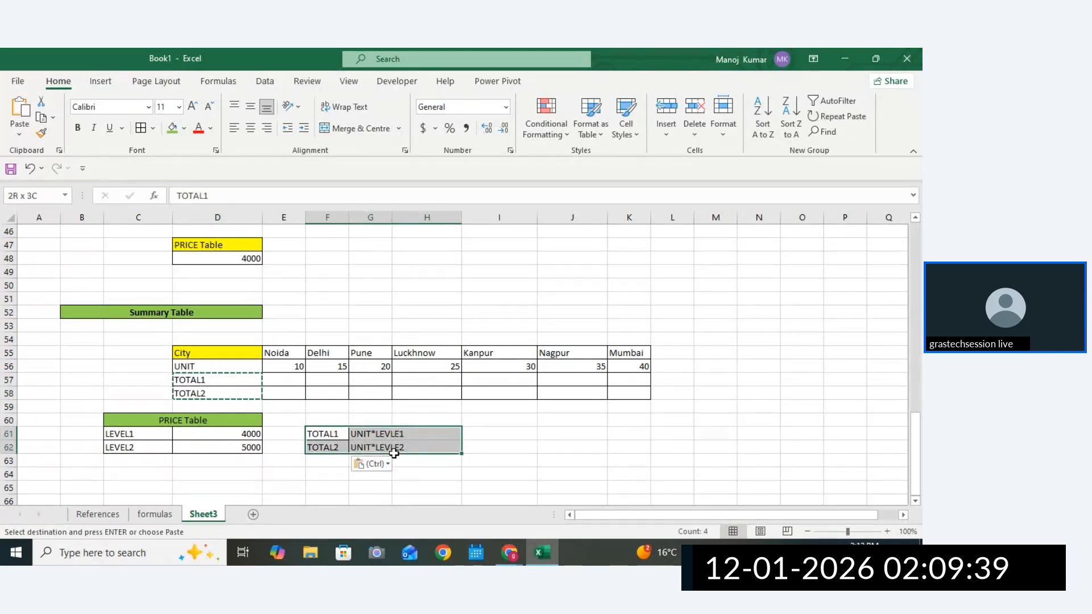
{"action": "left_click", "coordinate": [316, 434]}
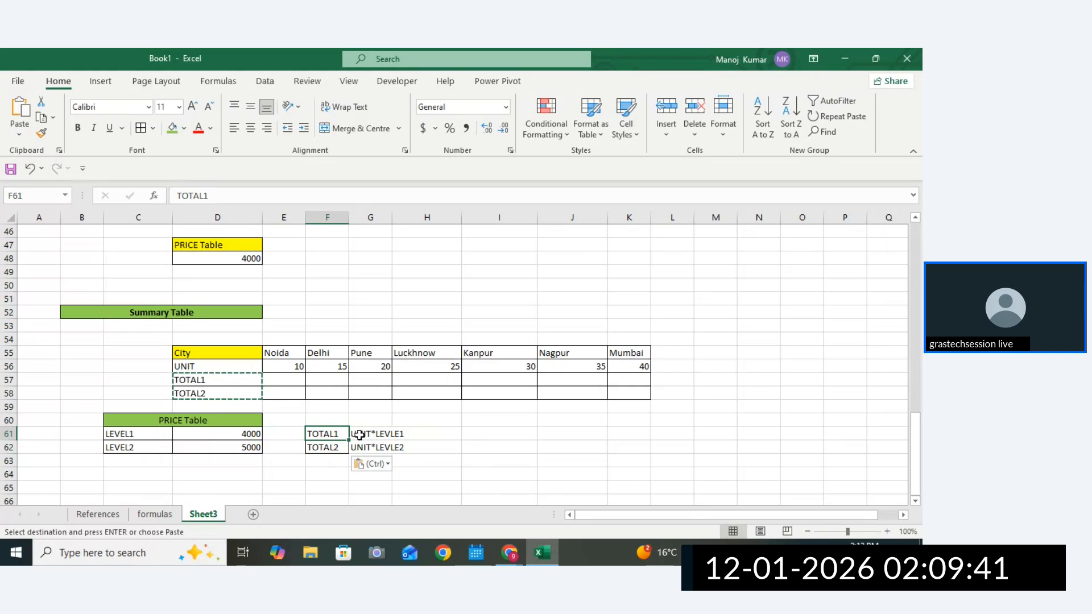
{"action": "left_click", "coordinate": [214, 434]}
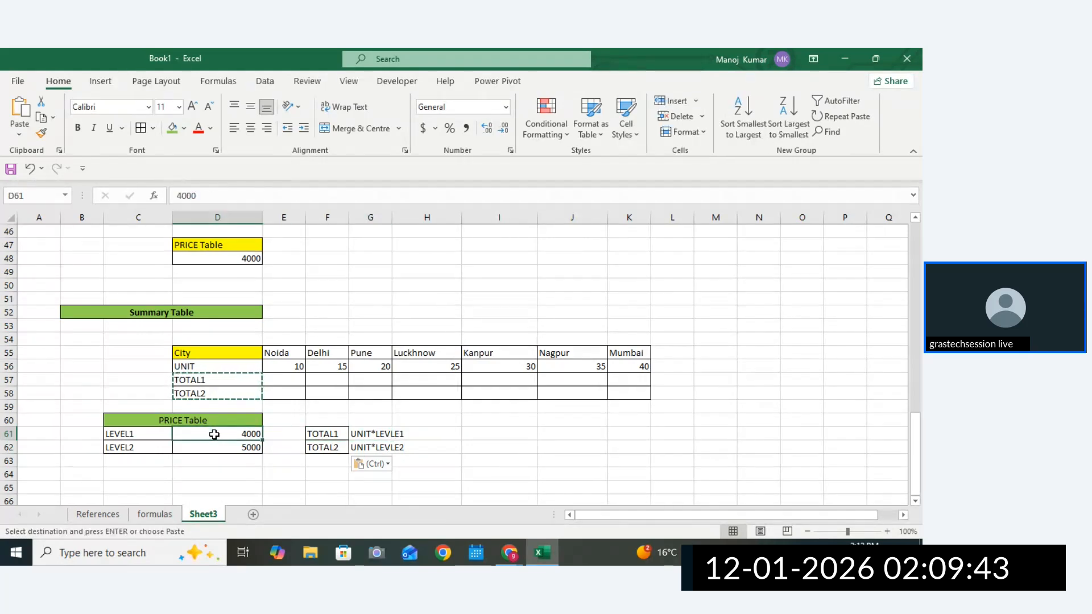
{"action": "left_click", "coordinate": [207, 394]}
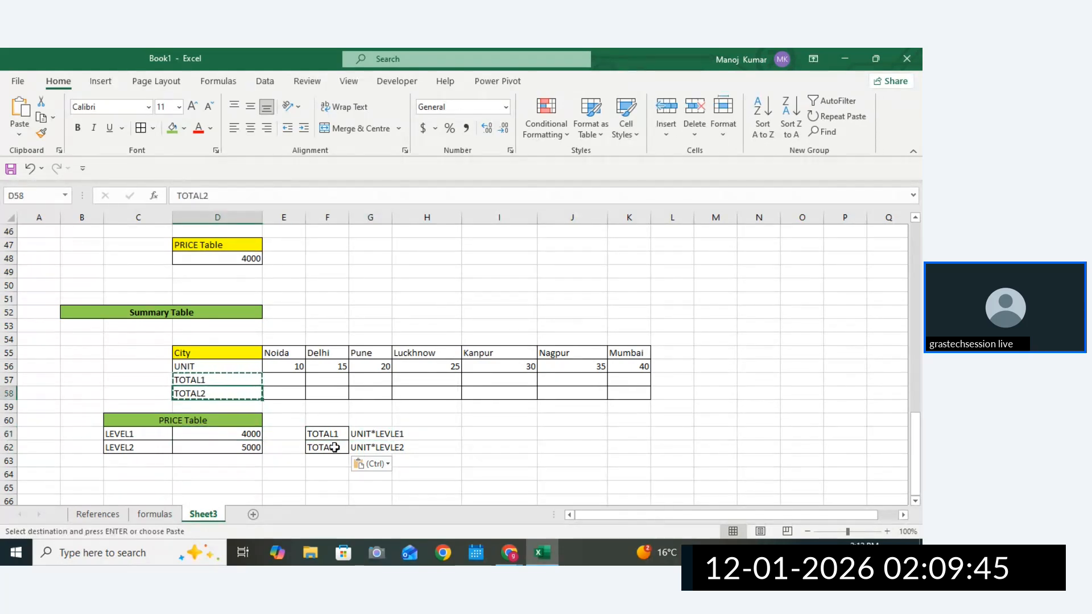
{"action": "left_click", "coordinate": [356, 449]}
{"action": "left_click", "coordinate": [250, 449]}
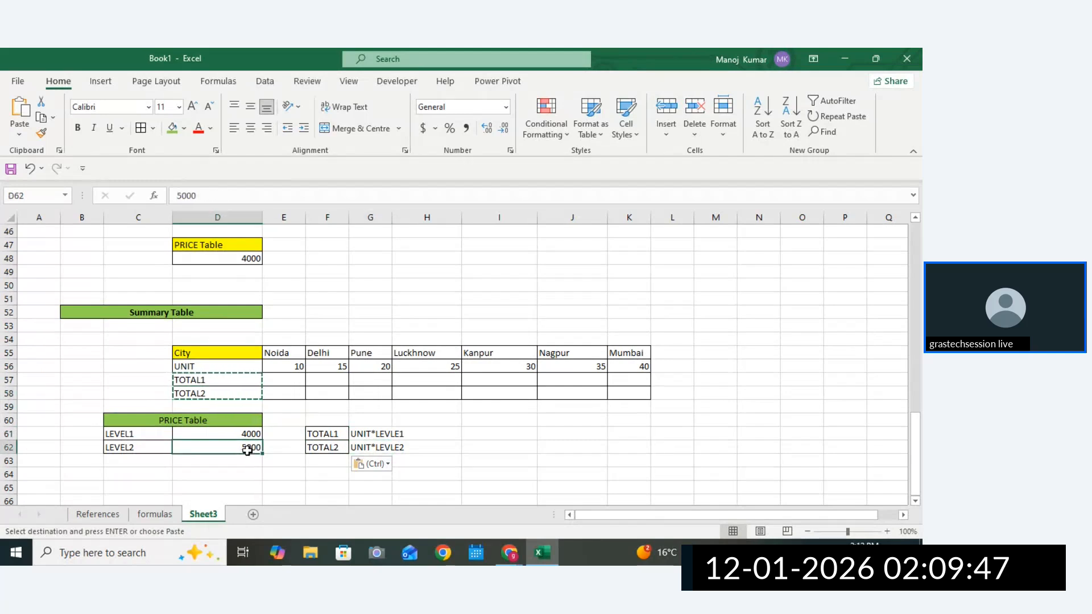
{"action": "left_click", "coordinate": [284, 380]}
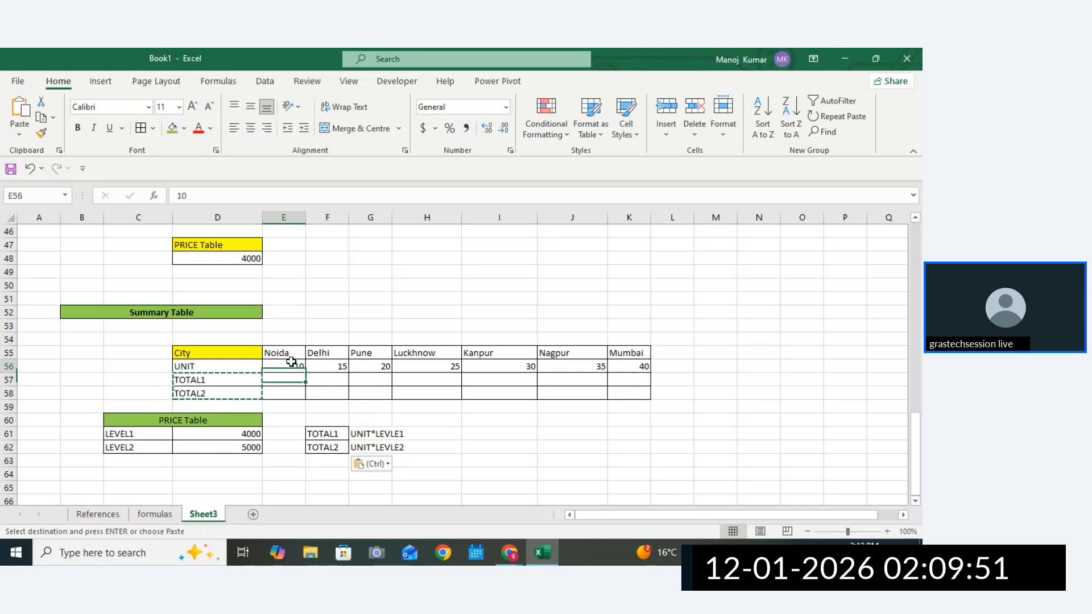
{"action": "left_click", "coordinate": [251, 433]}
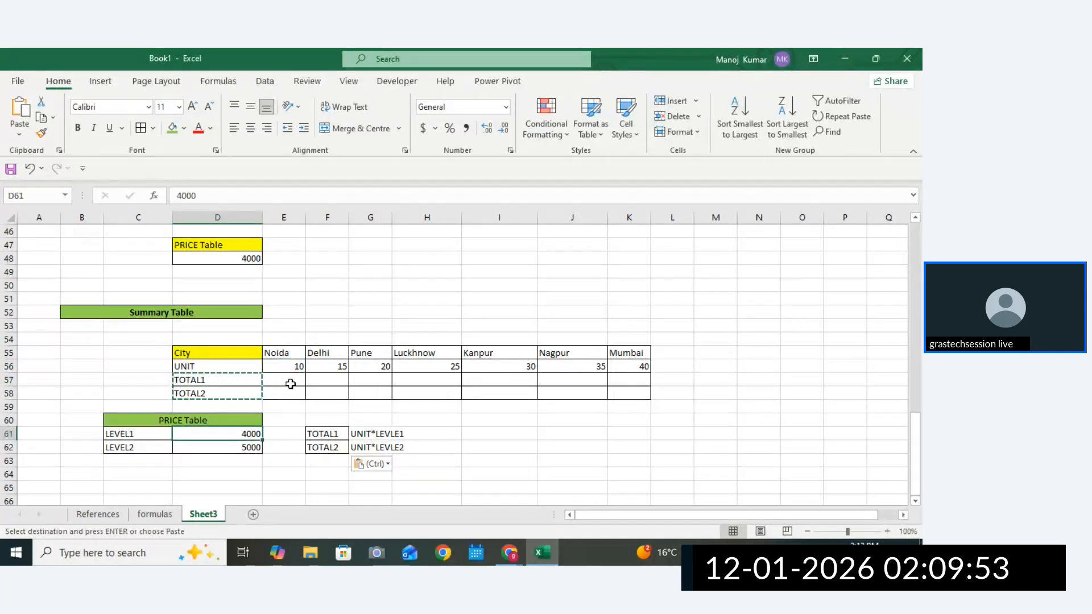
{"action": "left_click_drag", "start_coordinate": [290, 381], "coordinate": [620, 382]}
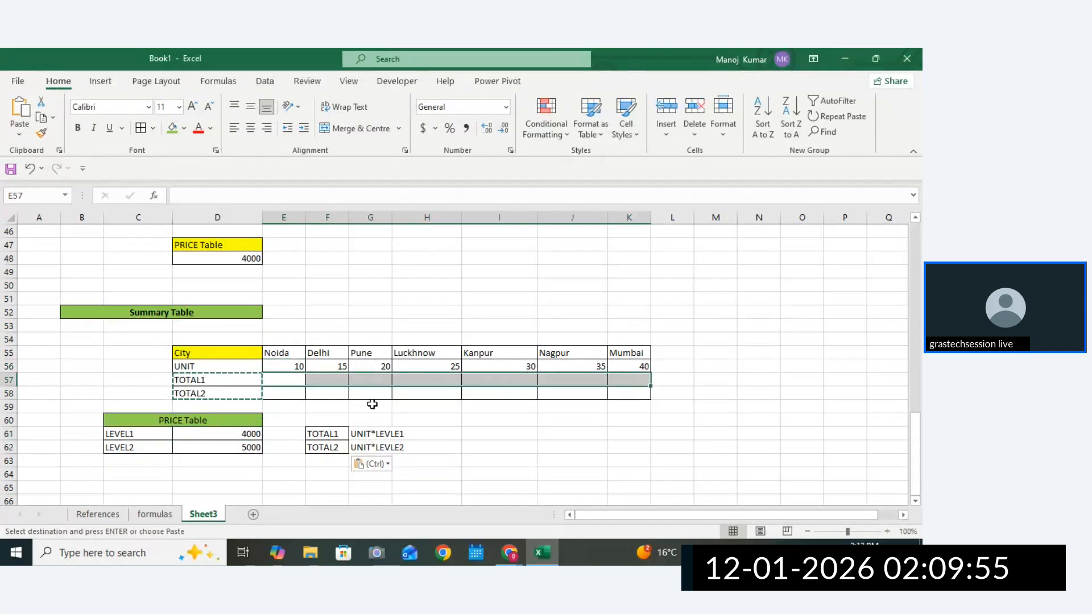
{"action": "left_click", "coordinate": [288, 365]}
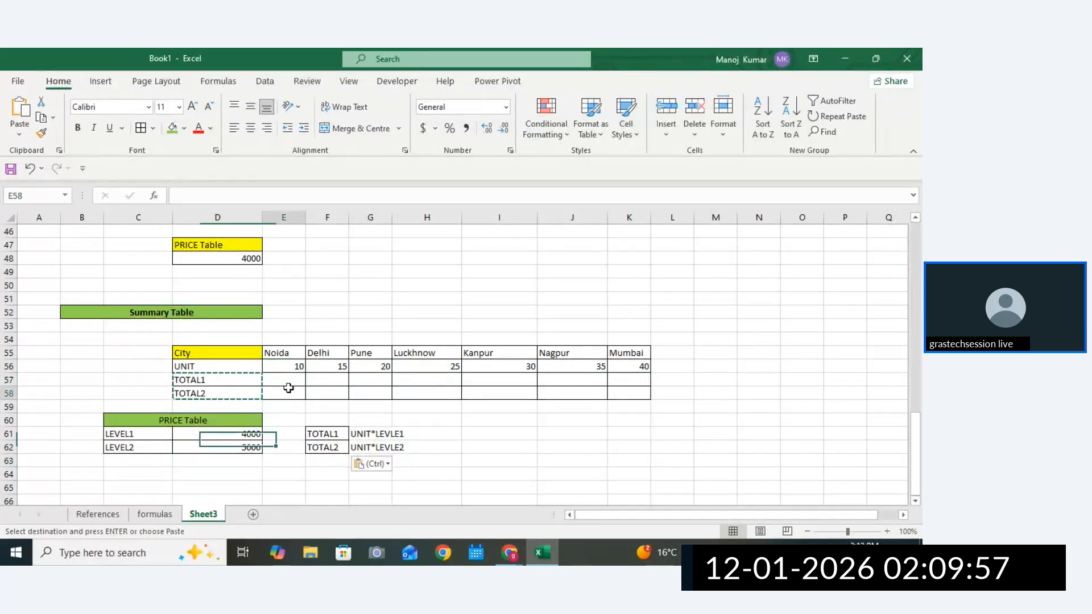
{"action": "left_click_drag", "start_coordinate": [288, 359], "coordinate": [644, 391]}
{"action": "left_click", "coordinate": [232, 447]}
{"action": "left_click", "coordinate": [644, 391]}
{"action": "left_click", "coordinate": [291, 380]}
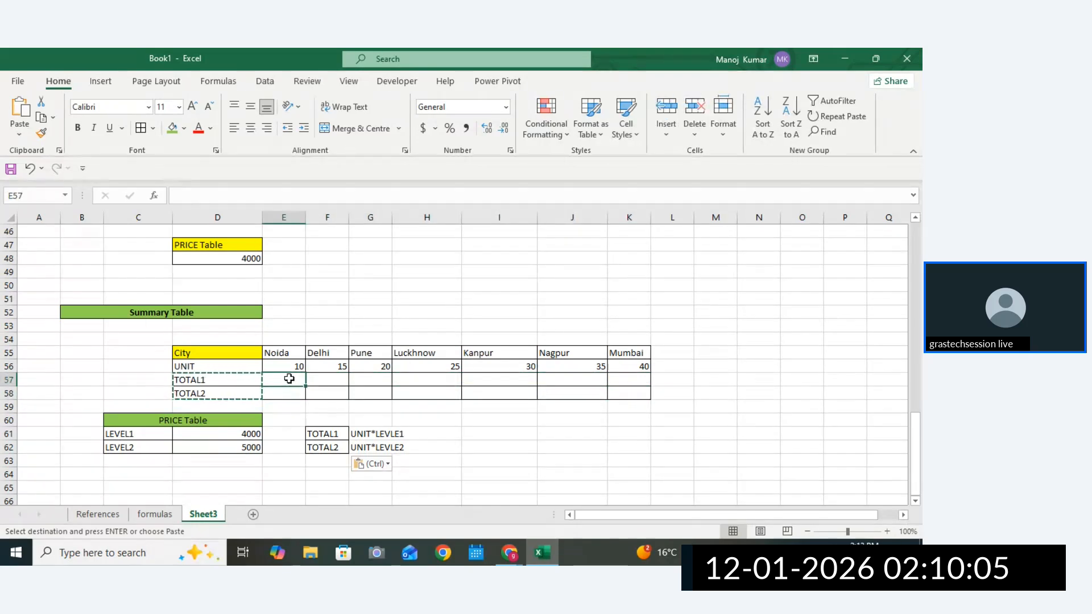
{"action": "left_click_drag", "start_coordinate": [289, 379], "coordinate": [676, 398]}
{"action": "left_click", "coordinate": [637, 438]}
{"action": "left_click", "coordinate": [541, 461]}
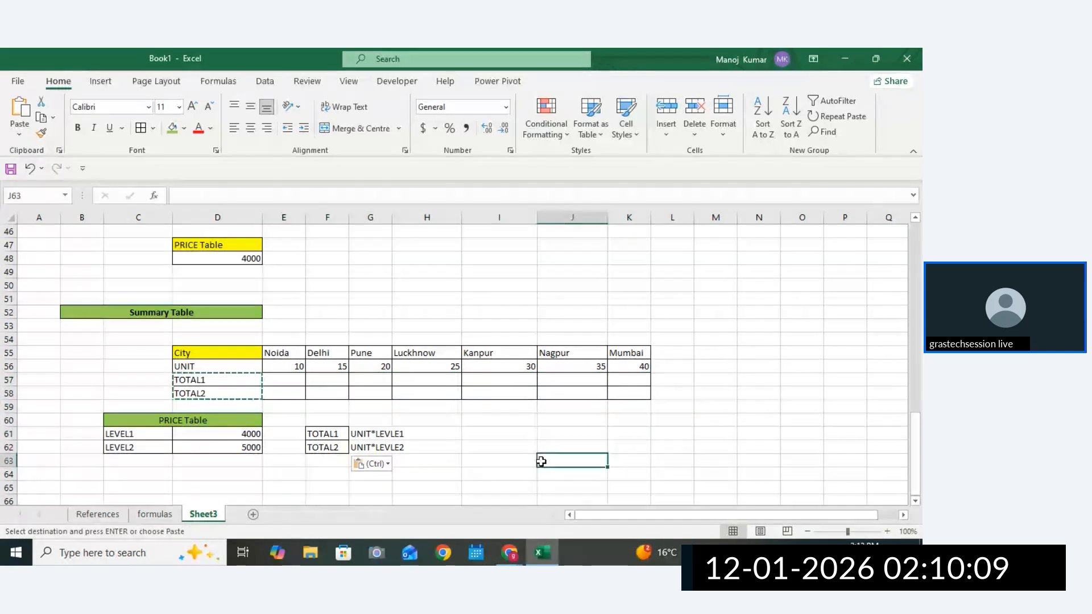
Widen columns E through K of the city summary table to one uniform width.
{"action": "left_click", "coordinate": [540, 489]}
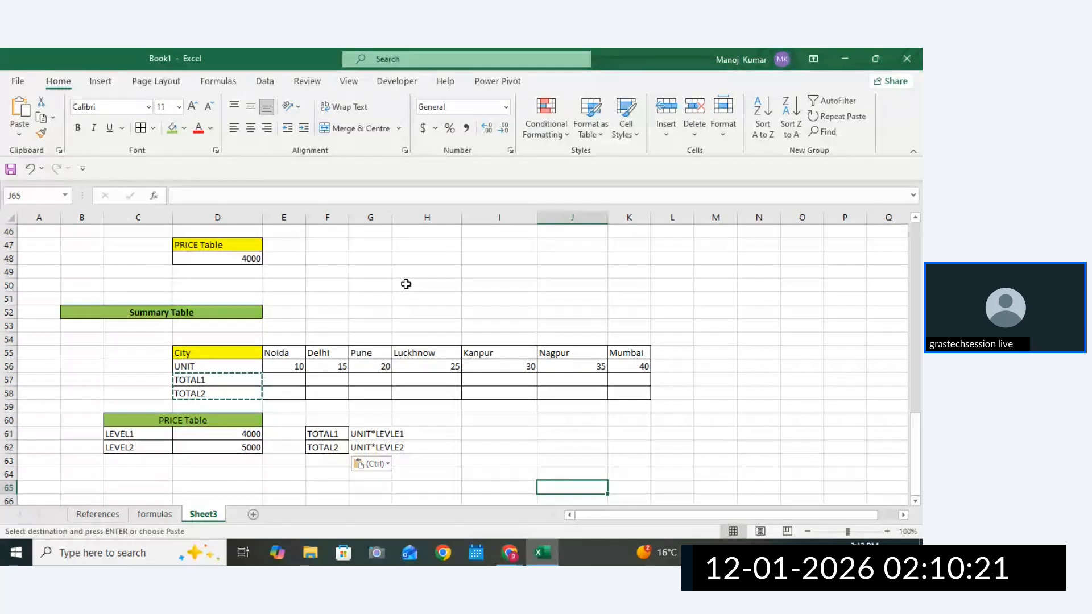
{"action": "left_click_drag", "start_coordinate": [390, 221], "coordinate": [409, 221]}
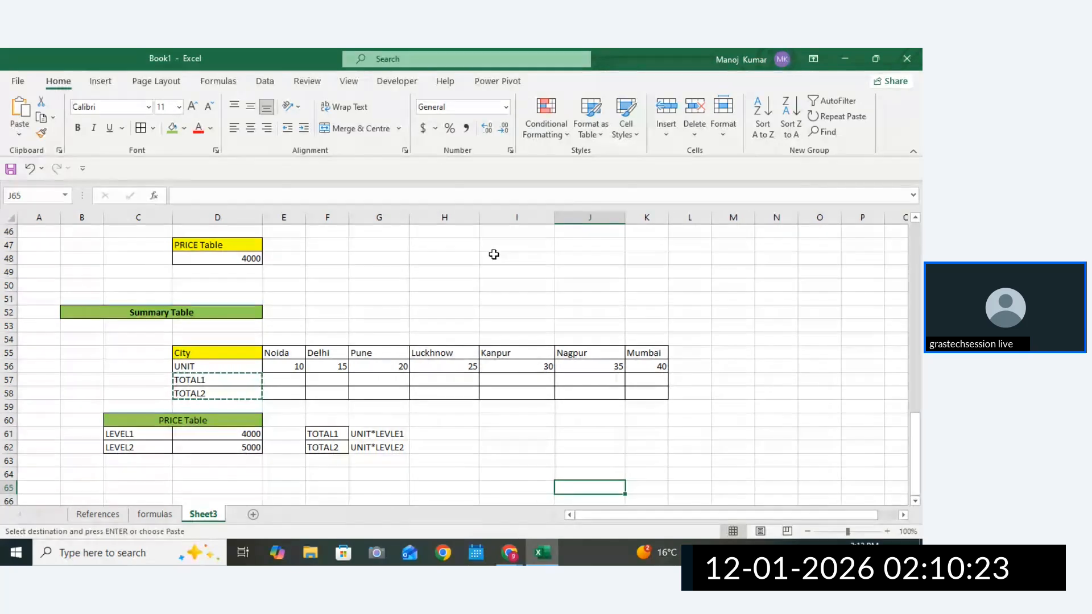
{"action": "left_click_drag", "start_coordinate": [481, 219], "coordinate": [477, 219]}
{"action": "left_click_drag", "start_coordinate": [284, 217], "coordinate": [631, 217]}
{"action": "left_click", "coordinate": [716, 272]}
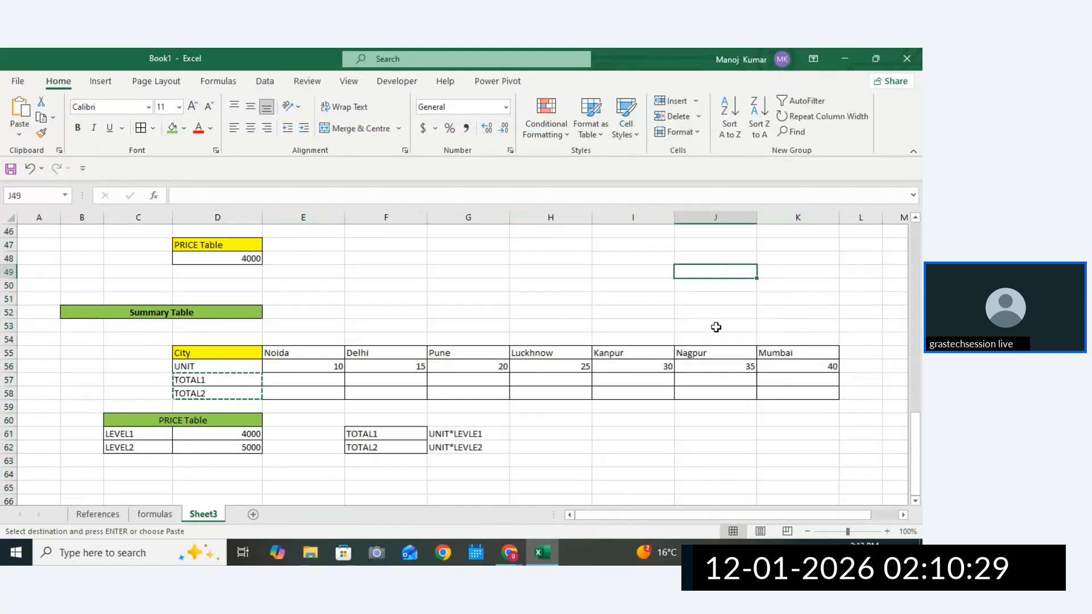
{"action": "left_click", "coordinate": [650, 460]}
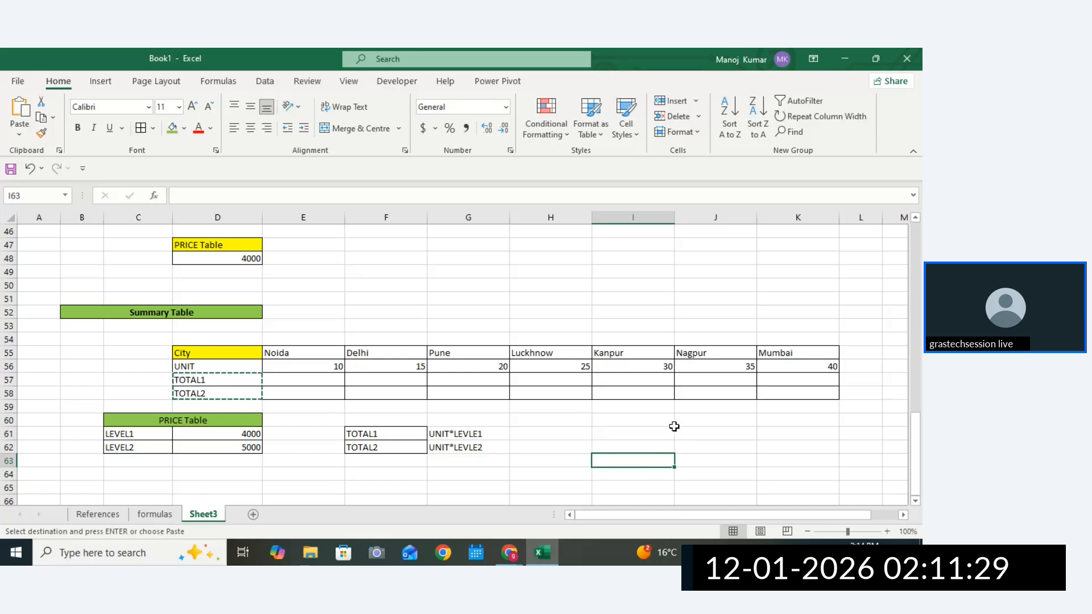
Apply all borders to the calculation notes range F61:G62.
{"action": "left_click", "coordinate": [419, 433]}
{"action": "left_click_drag", "start_coordinate": [454, 447], "coordinate": [454, 447]}
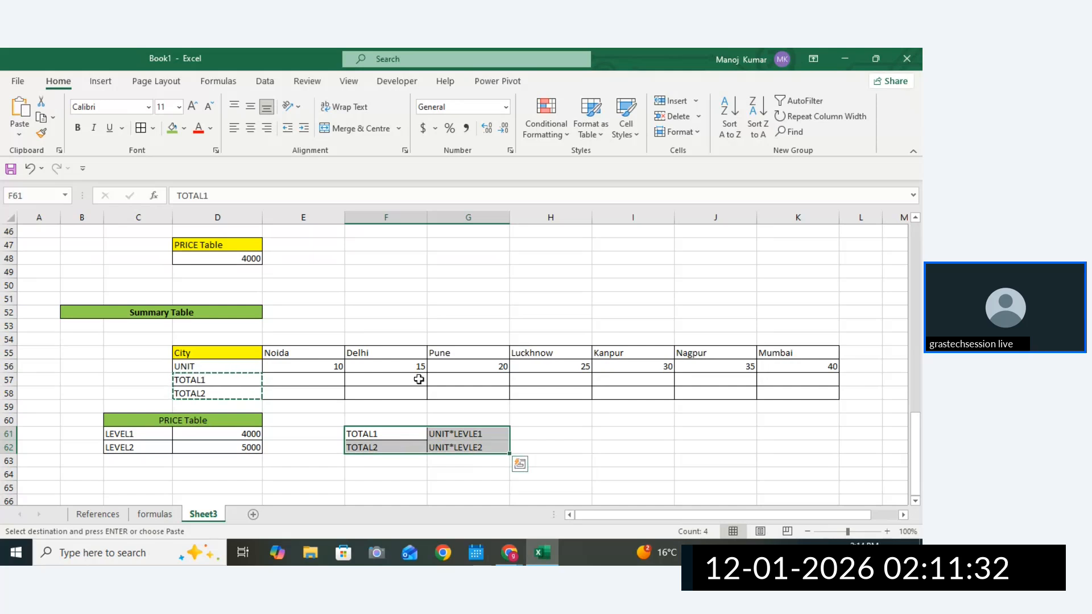
{"action": "left_click", "coordinate": [140, 128]}
{"action": "left_click", "coordinate": [526, 460]}
{"action": "left_click", "coordinate": [599, 447]}
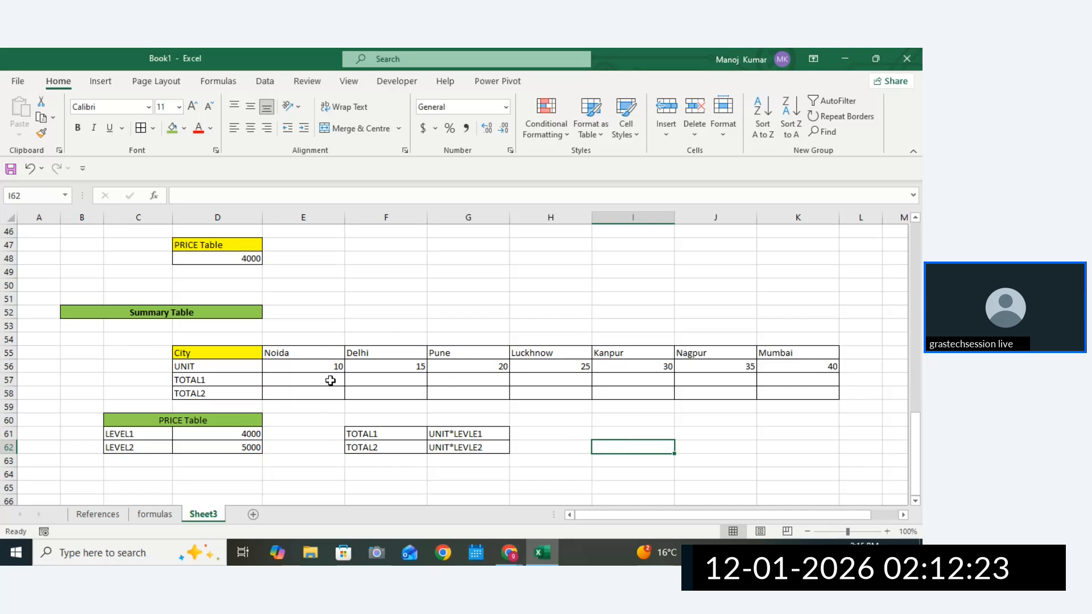
{"action": "left_click", "coordinate": [329, 378]}
{"action": "type", "text": "="}
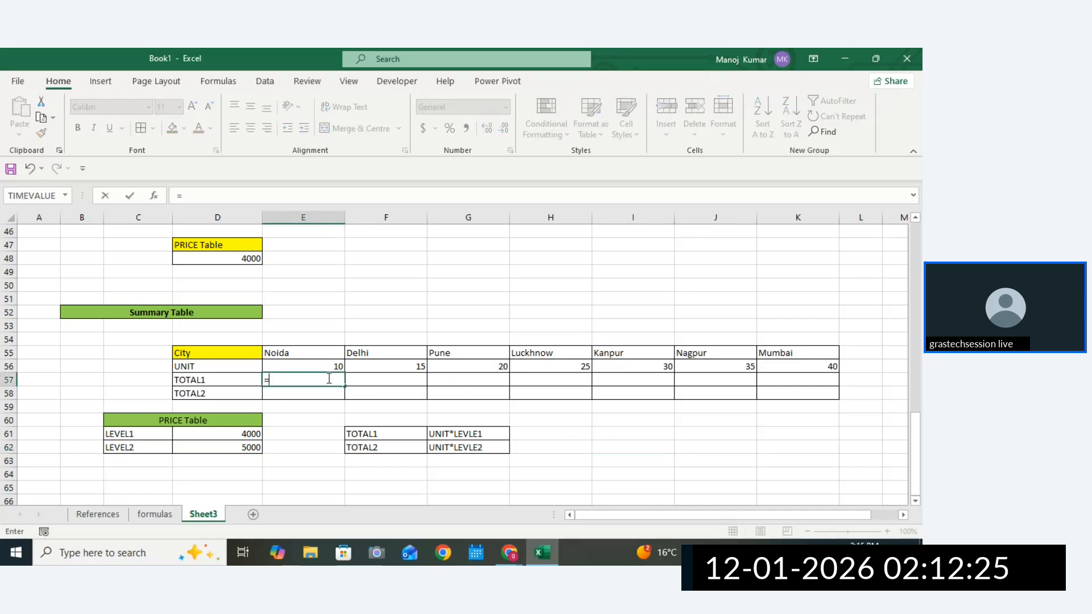
{"action": "left_click", "coordinate": [230, 435]}
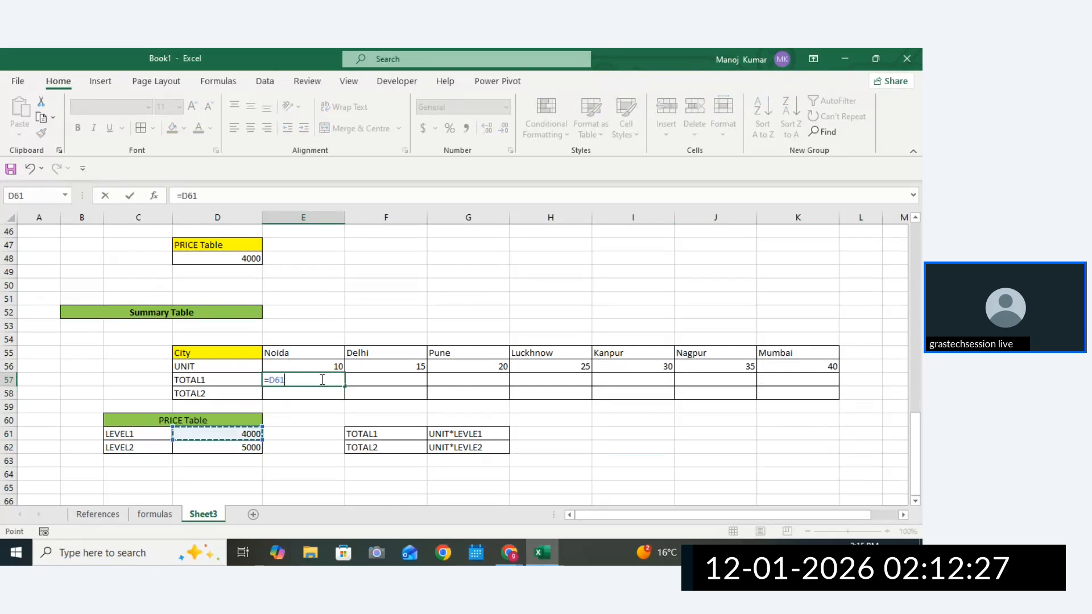
{"action": "type", "text": "*"}
{"action": "left_click", "coordinate": [328, 369]}
{"action": "key", "text": "BackSpace"}
{"action": "key", "text": "BackSpace"}
{"action": "key", "text": "BackSpace"}
{"action": "key", "text": "BackSpace"}
{"action": "key", "text": "BackSpace"}
{"action": "key", "text": "BackSpace"}
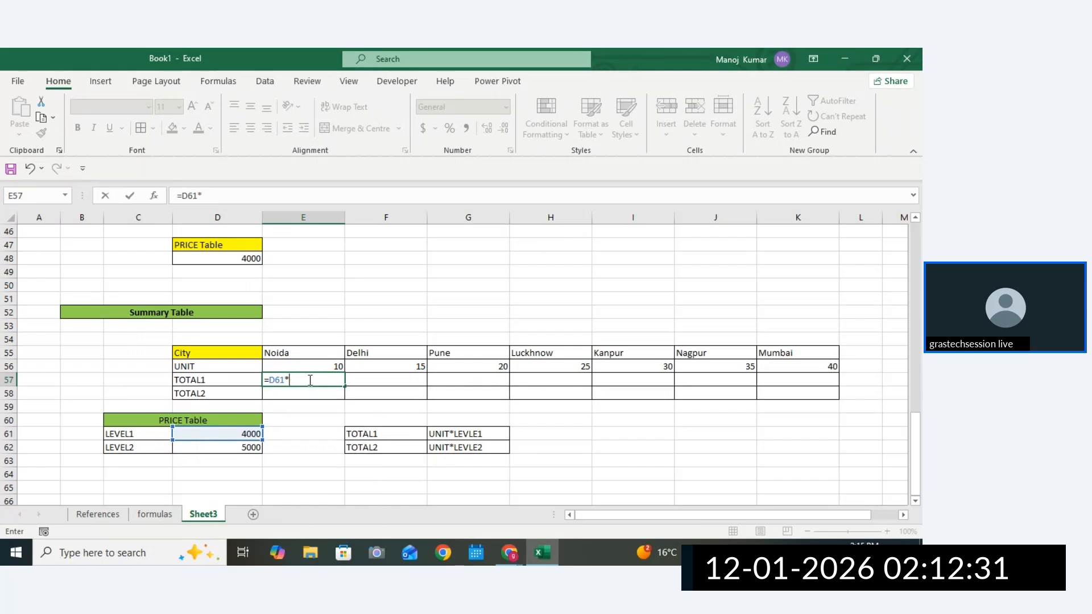
{"action": "key", "text": "BackSpace"}
Enter the formula =E56*D61 in E57 to multiply Noida's units by the LEVEL1 price.
{"action": "left_click", "coordinate": [306, 367]}
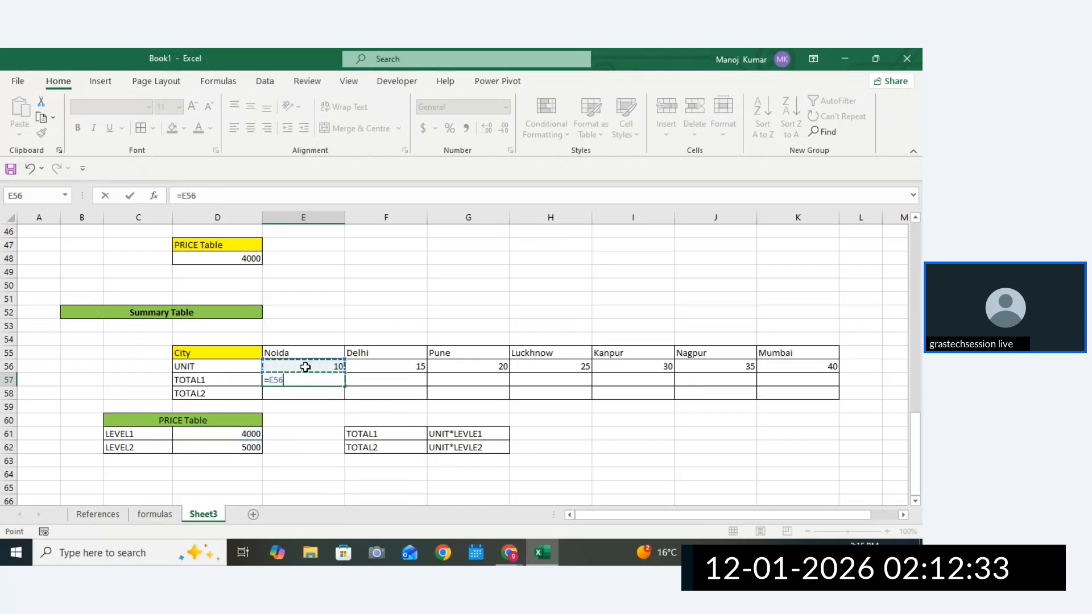
{"action": "type", "text": "*"}
{"action": "left_click", "coordinate": [245, 433]}
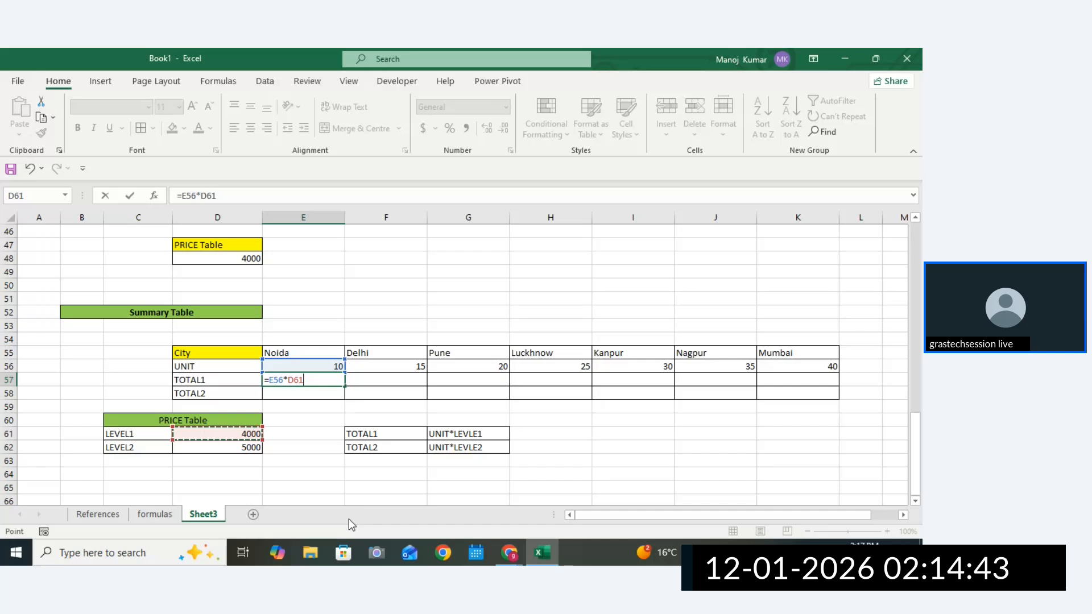
{"action": "left_click", "coordinate": [311, 380]}
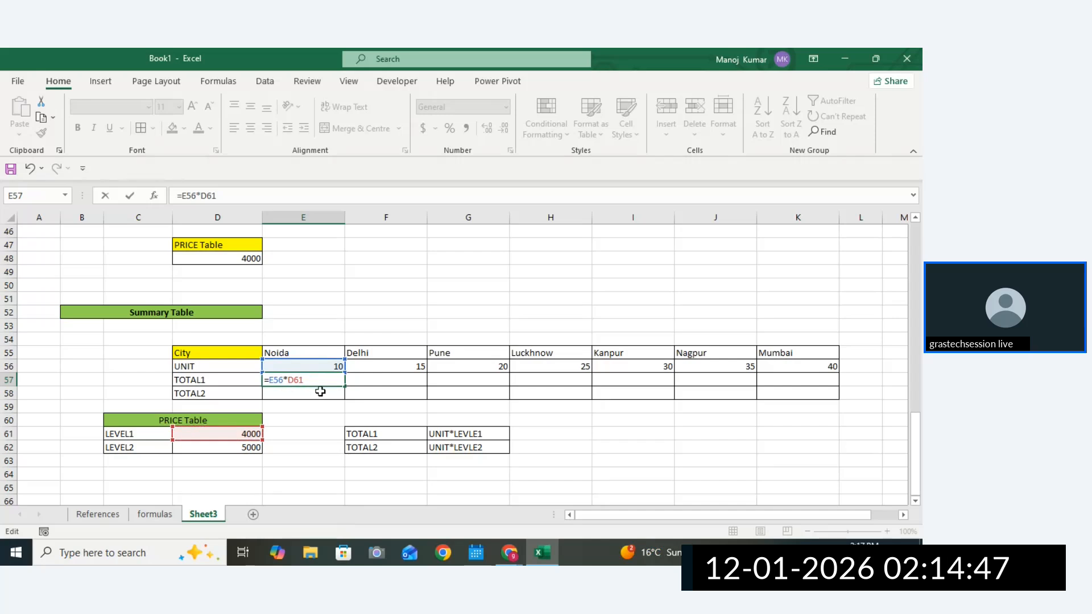
{"action": "key", "text": "Return"}
{"action": "double_click", "coordinate": [321, 380]}
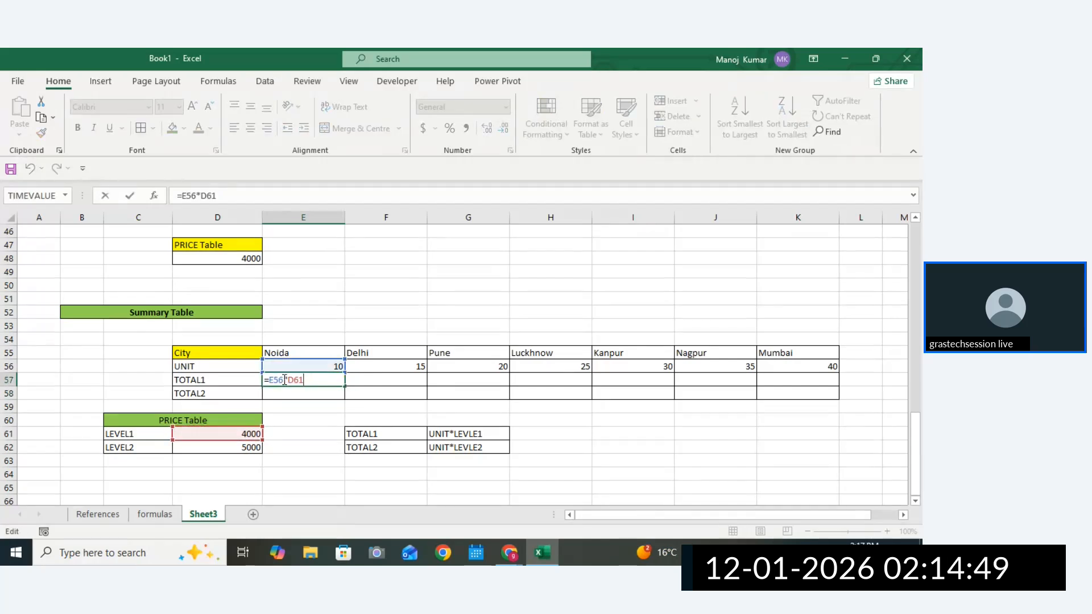
{"action": "key", "text": "Return"}
{"action": "left_click", "coordinate": [327, 380]}
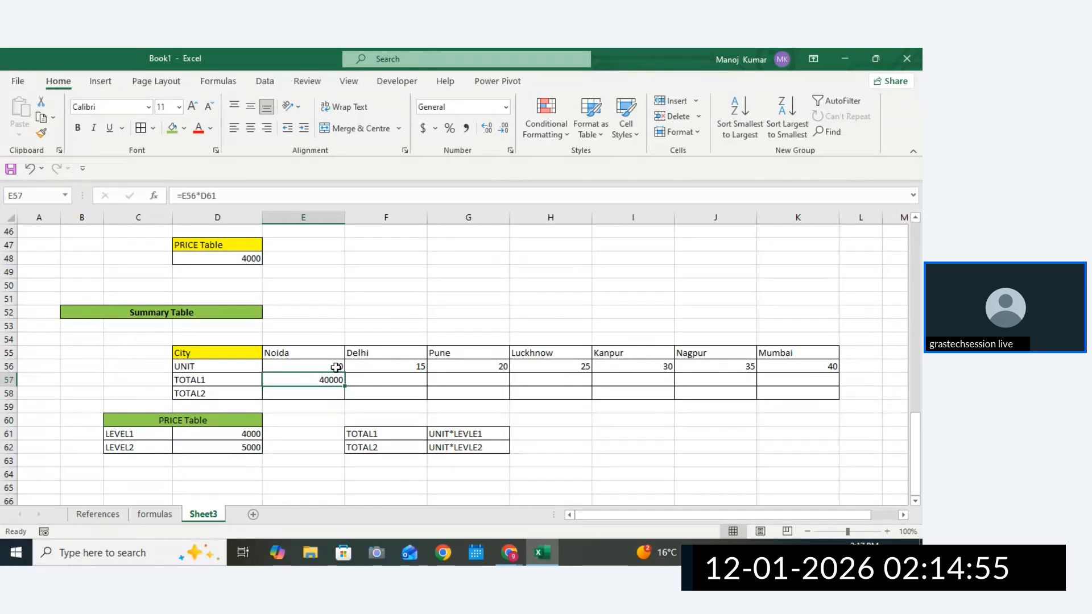
Make the LEVEL1 price reference in the Noida TOTAL1 formula absolute, giving =E56*$D$61.
{"action": "left_click_drag", "start_coordinate": [336, 368], "coordinate": [806, 366]}
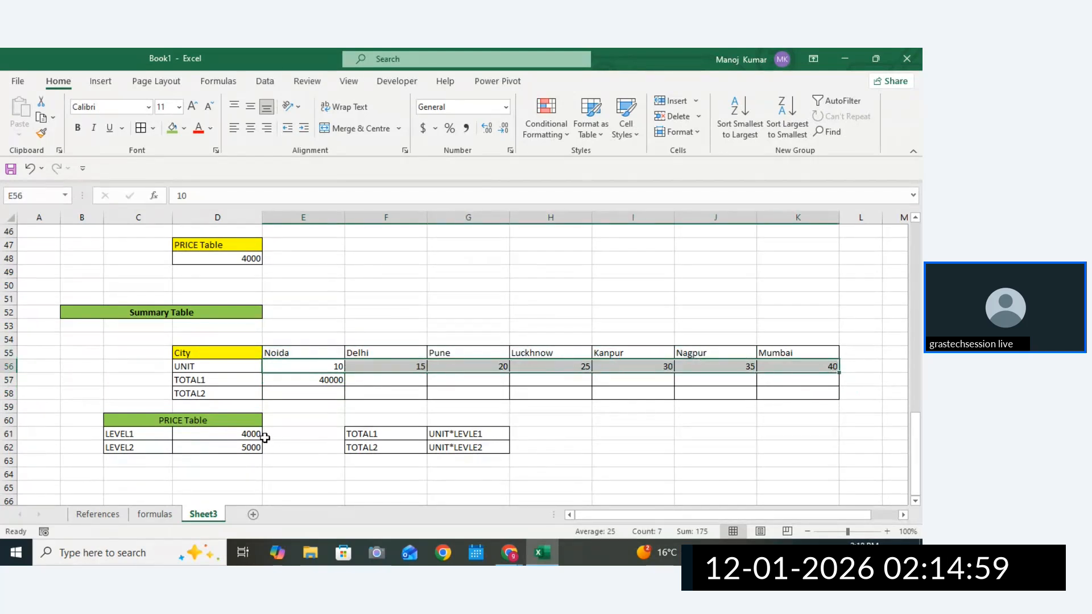
{"action": "left_click", "coordinate": [242, 436]}
{"action": "left_click_drag", "start_coordinate": [240, 437], "coordinate": [804, 433]}
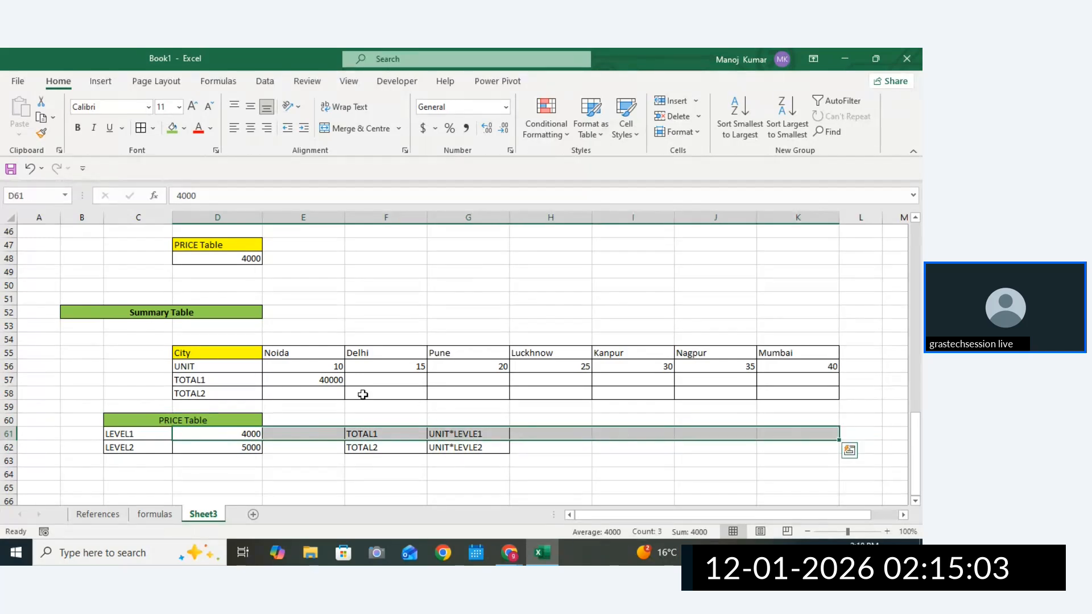
{"action": "left_click", "coordinate": [320, 379]}
{"action": "double_click", "coordinate": [323, 379]}
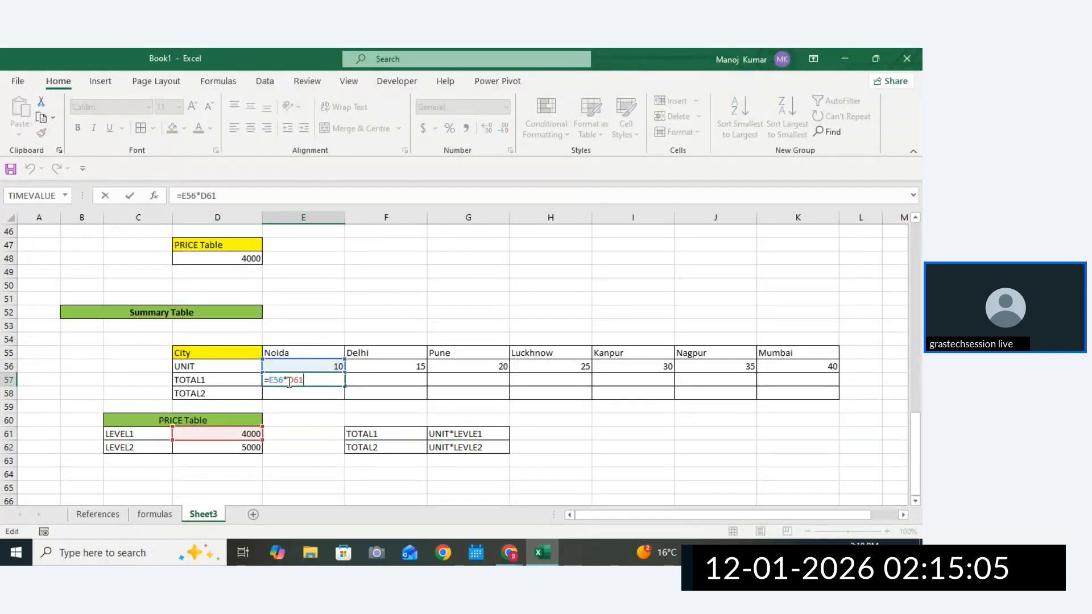
{"action": "left_click_drag", "start_coordinate": [289, 382], "coordinate": [310, 381]}
{"action": "key", "text": "F4"}
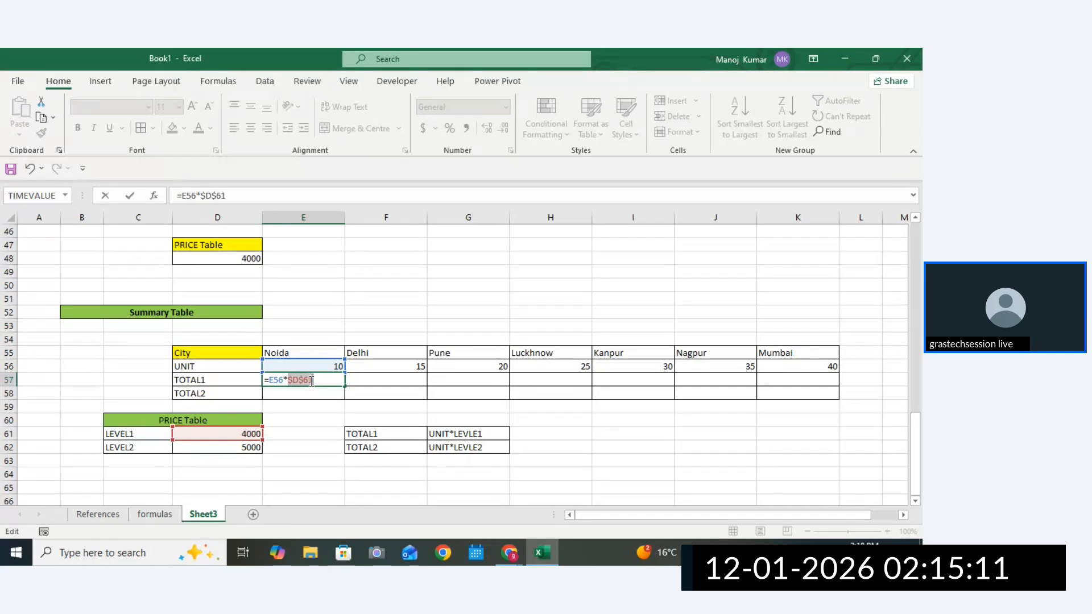
{"action": "key", "text": "Return"}
{"action": "key", "text": "Up"}
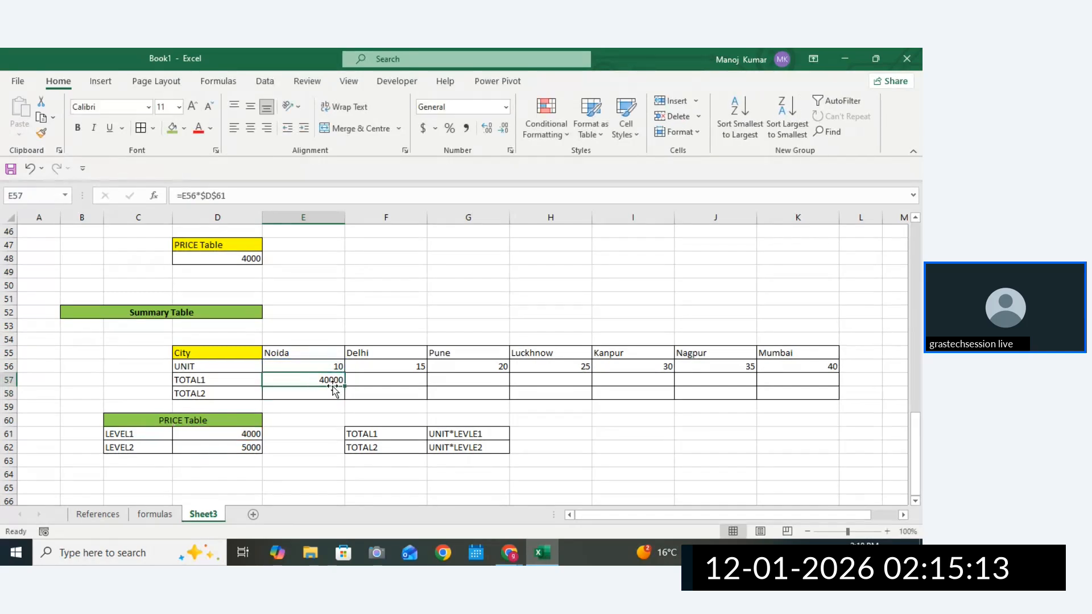
Fill the TOTAL1 formula from E57 across to K57 and check the references in the Delhi cell.
{"action": "left_click_drag", "start_coordinate": [344, 385], "coordinate": [836, 389]}
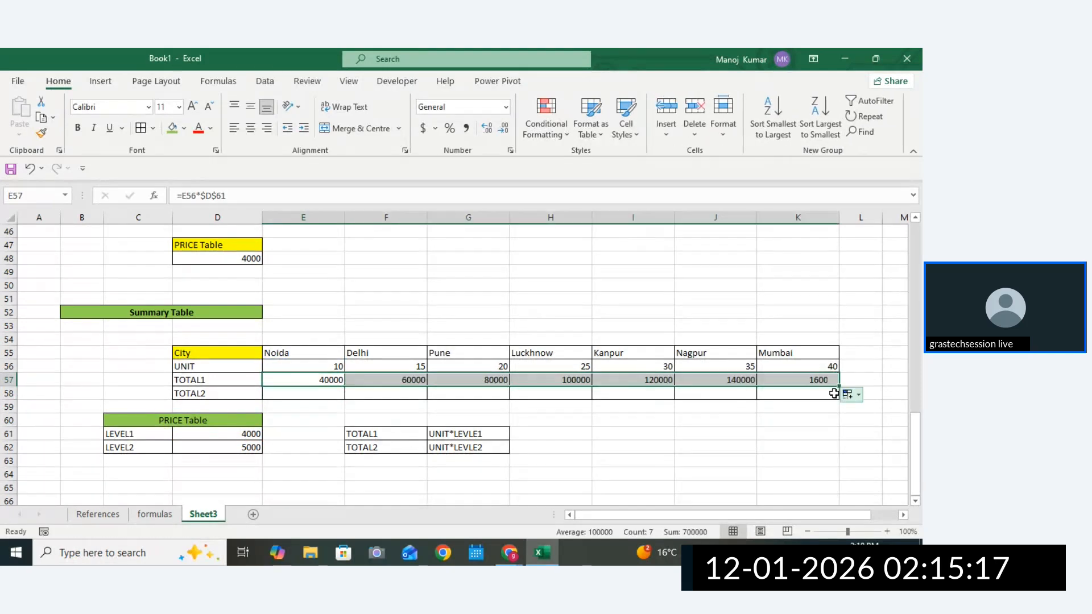
{"action": "double_click", "coordinate": [402, 378]}
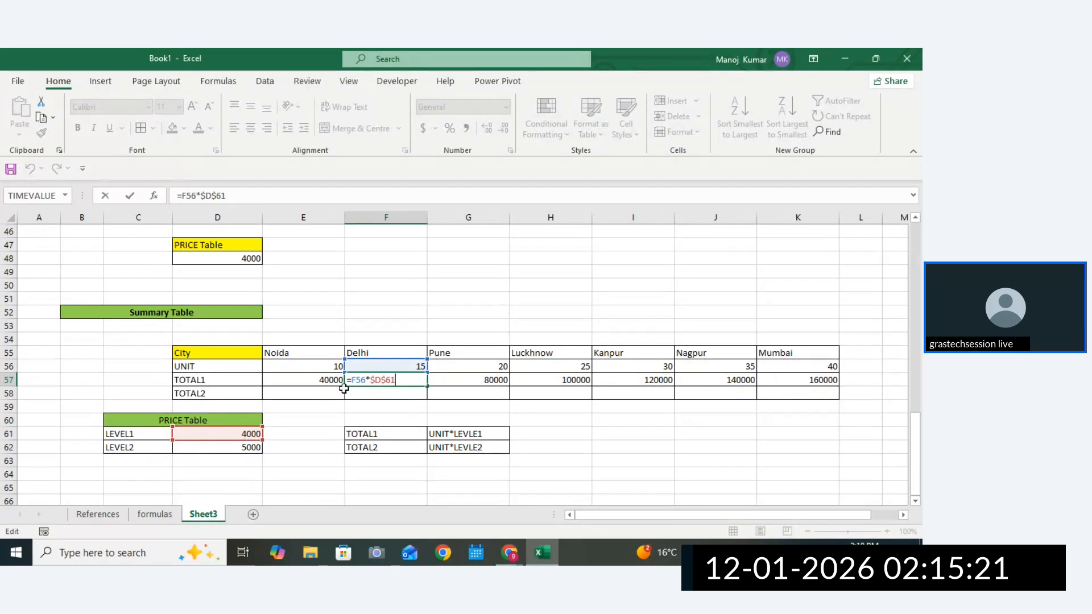
{"action": "left_click", "coordinate": [370, 394]}
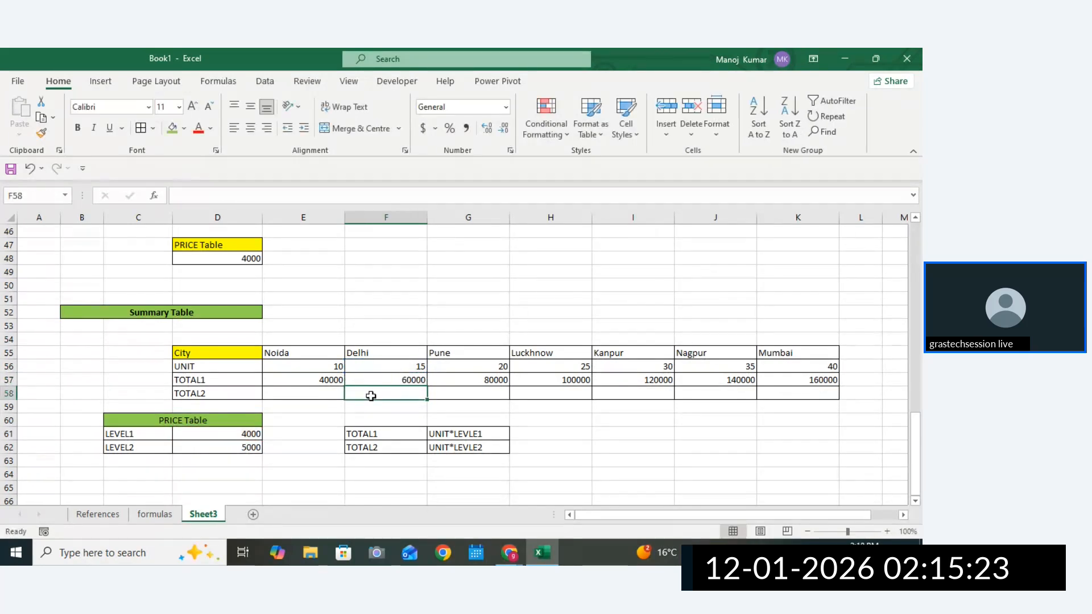
Examine the references in Noida's TOTAL1 formula and the filled TOTAL1 row, dismissing the backup notification.
{"action": "left_click_drag", "start_coordinate": [307, 377], "coordinate": [317, 392]}
{"action": "double_click", "coordinate": [332, 367]}
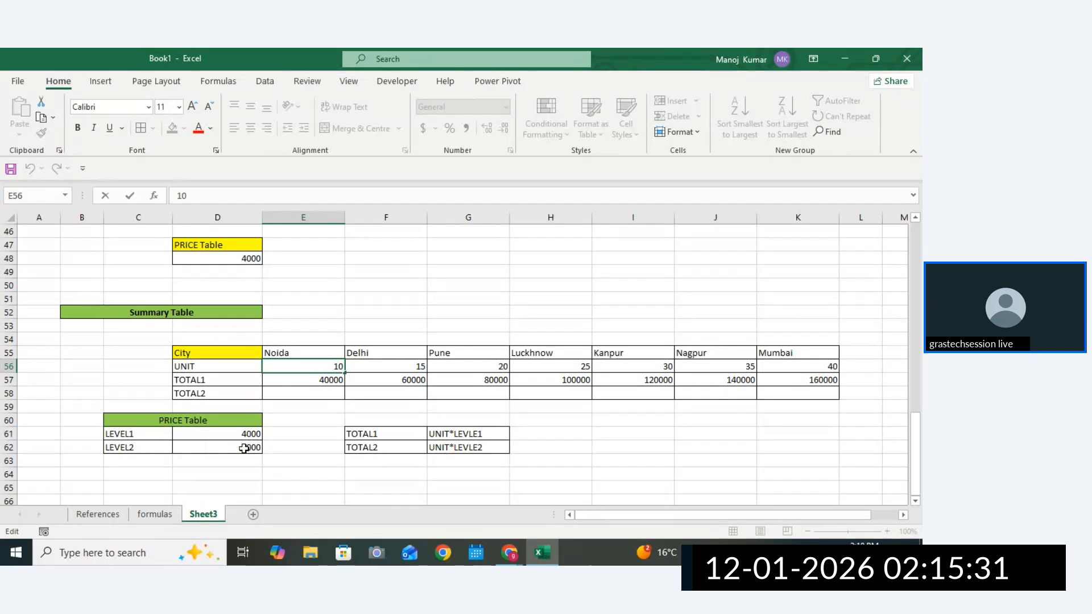
{"action": "double_click", "coordinate": [329, 379]}
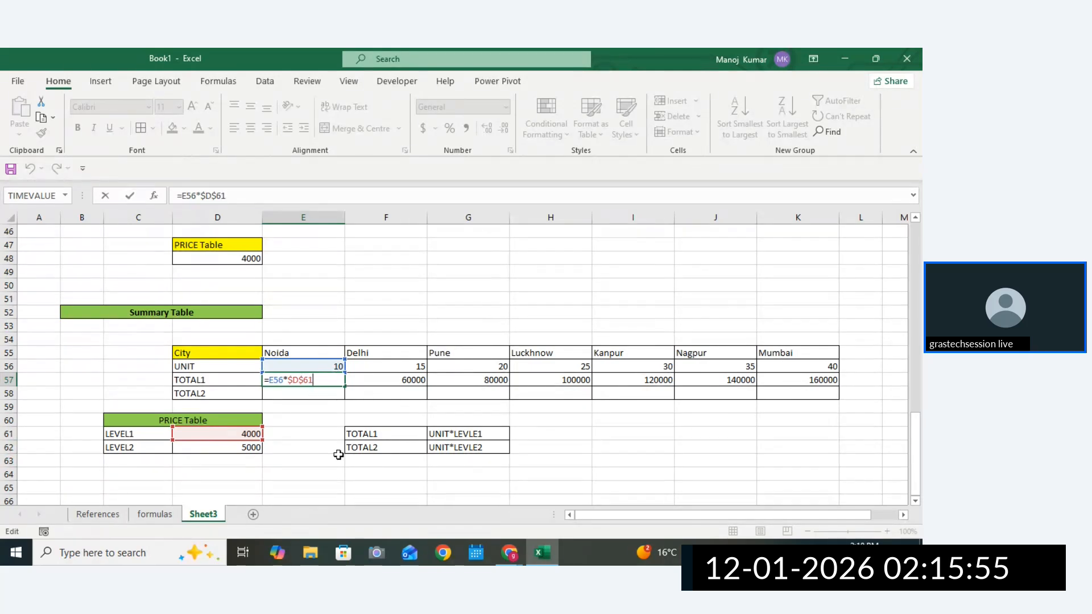
{"action": "key", "text": "Return"}
{"action": "left_click", "coordinate": [327, 380]}
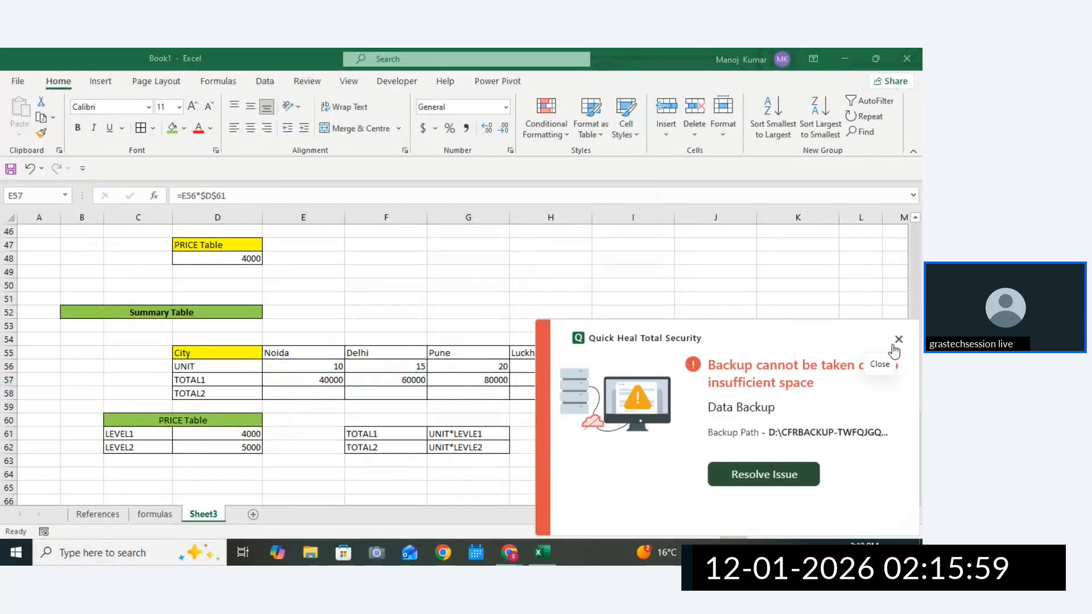
{"action": "left_click", "coordinate": [894, 346]}
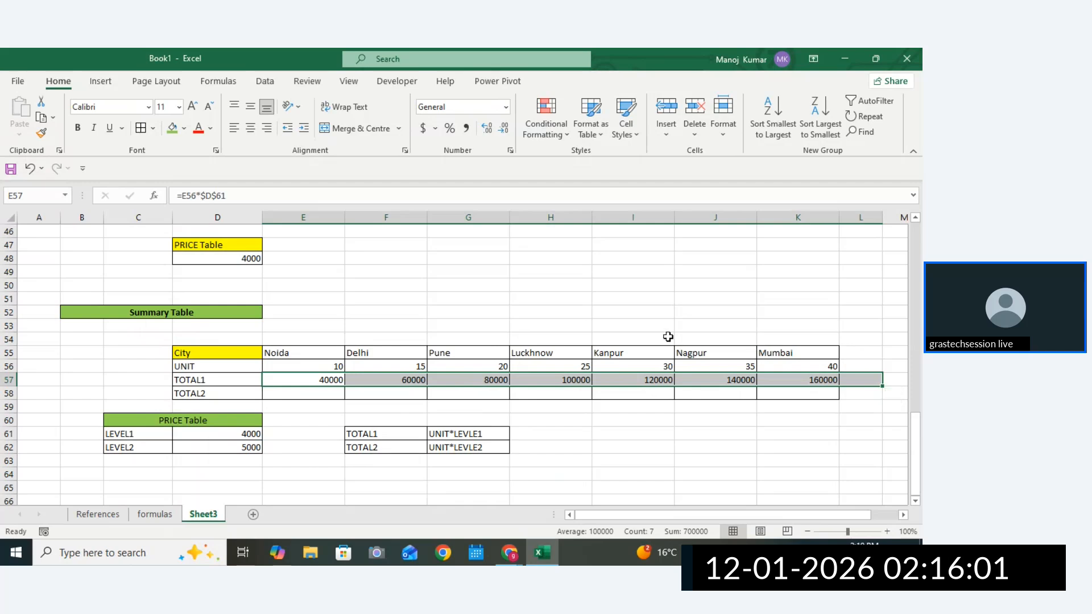
{"action": "left_click_drag", "start_coordinate": [340, 380], "coordinate": [811, 378]}
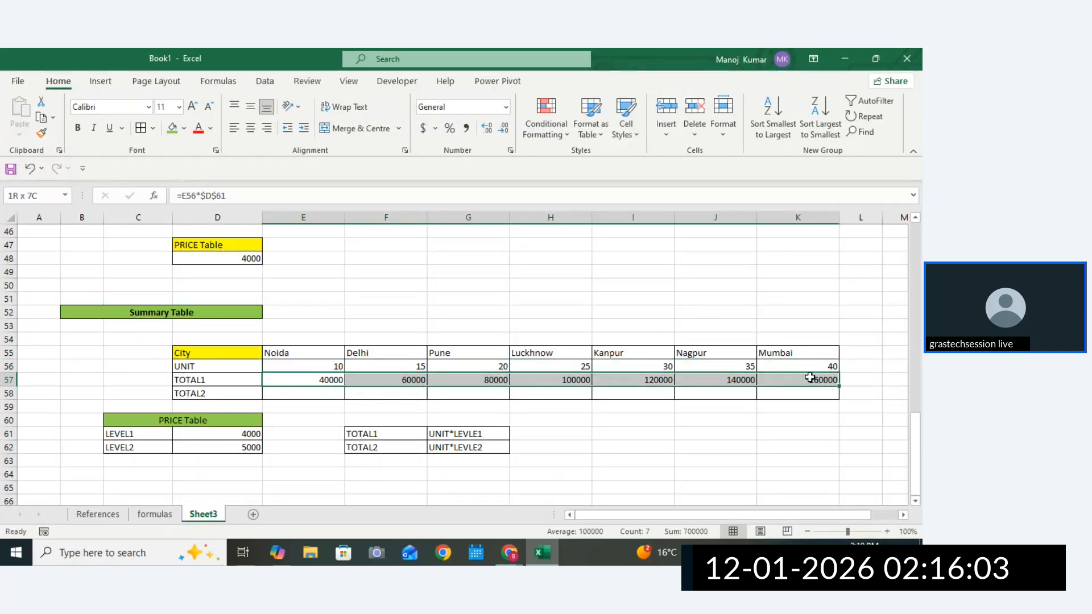
Remove the row lock from the LEVEL1 price reference in E57 so the formula reads =E56*$D61.
{"action": "double_click", "coordinate": [316, 380]}
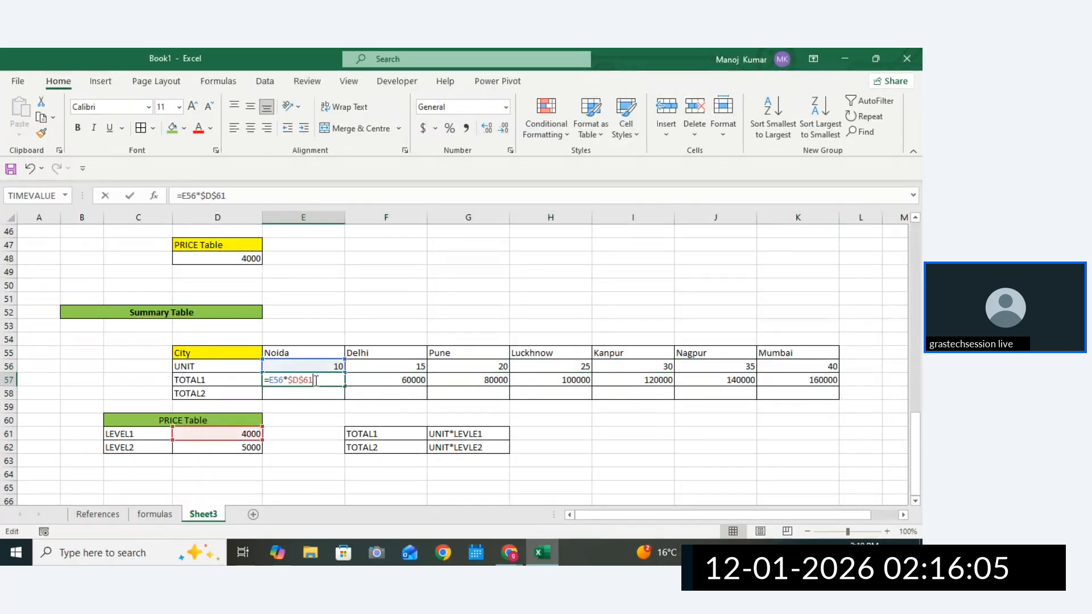
{"action": "left_click_drag", "start_coordinate": [289, 380], "coordinate": [297, 380]}
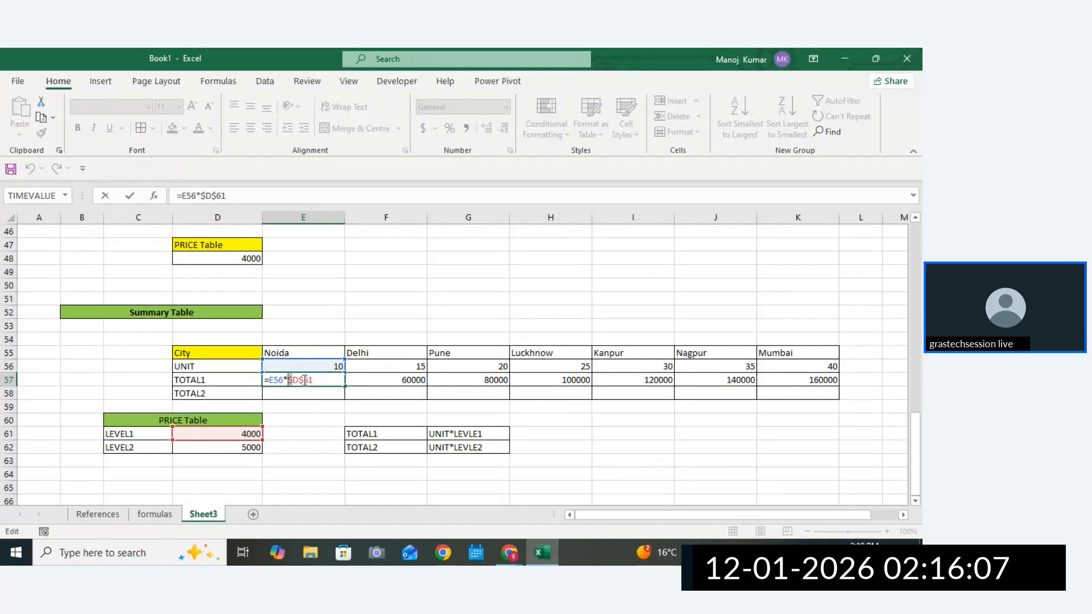
{"action": "key", "text": "Delete"}
{"action": "key", "text": "Return"}
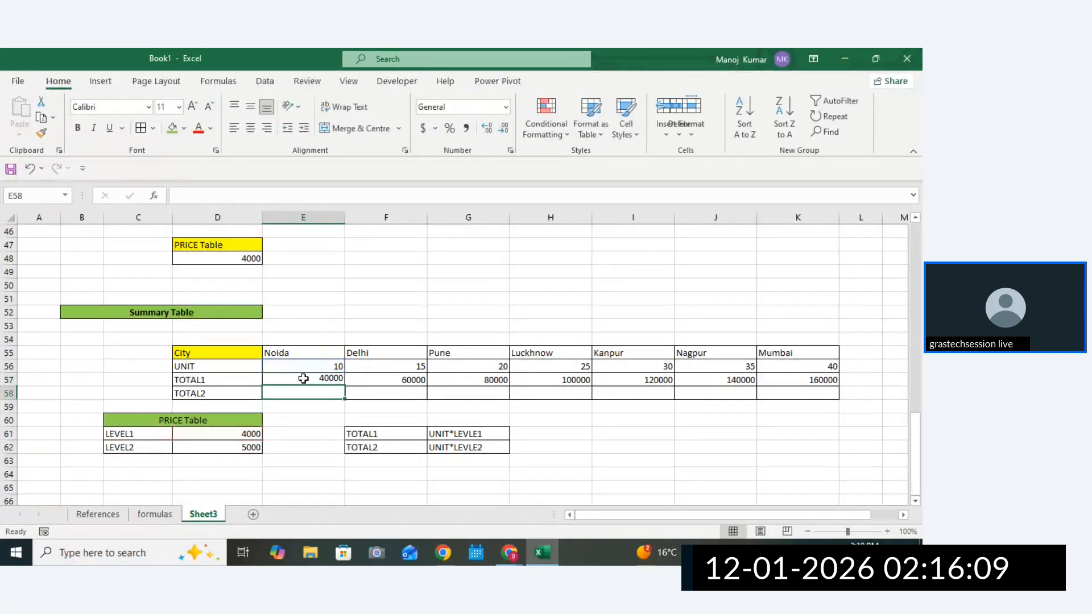
Lock the row of the unit reference in Noida's TOTAL1 formula so E57 reads =E$56*$D61.
{"action": "left_click", "coordinate": [303, 379]}
{"action": "double_click", "coordinate": [305, 379]}
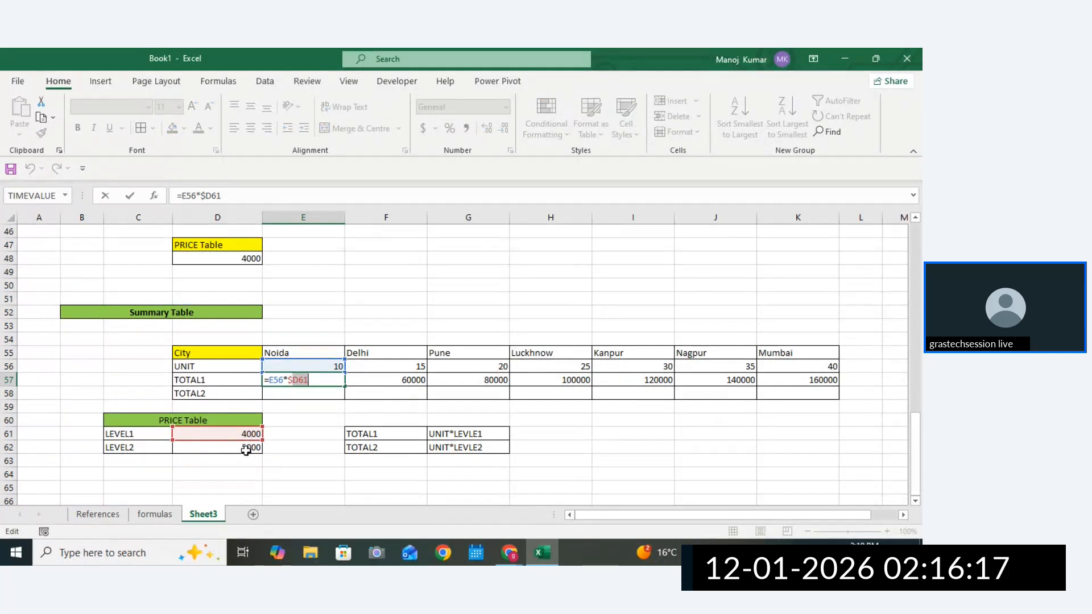
{"action": "left_click", "coordinate": [301, 381]}
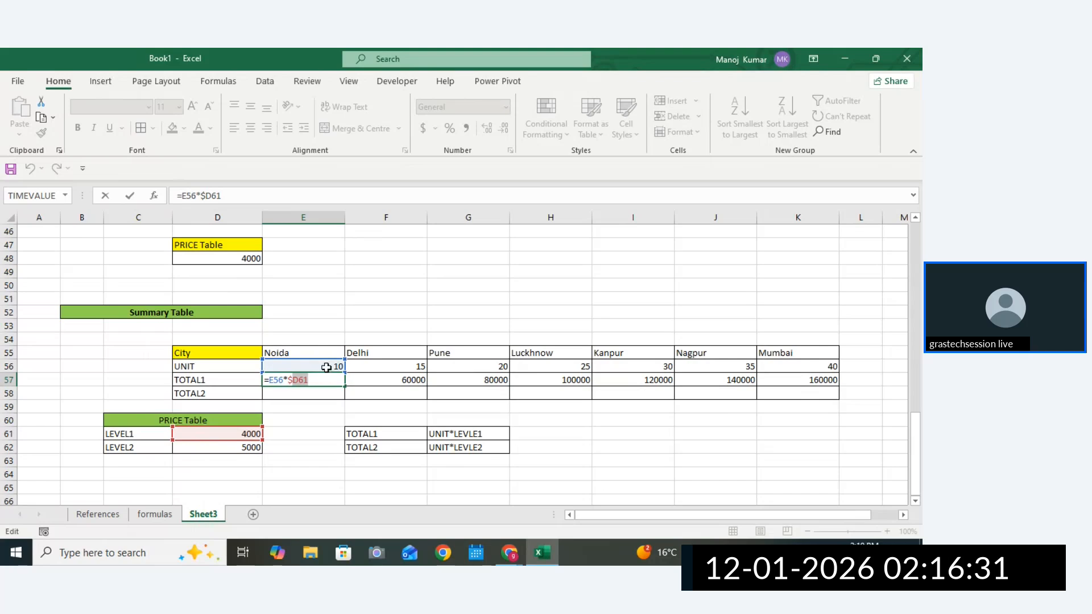
{"action": "left_click", "coordinate": [276, 381]}
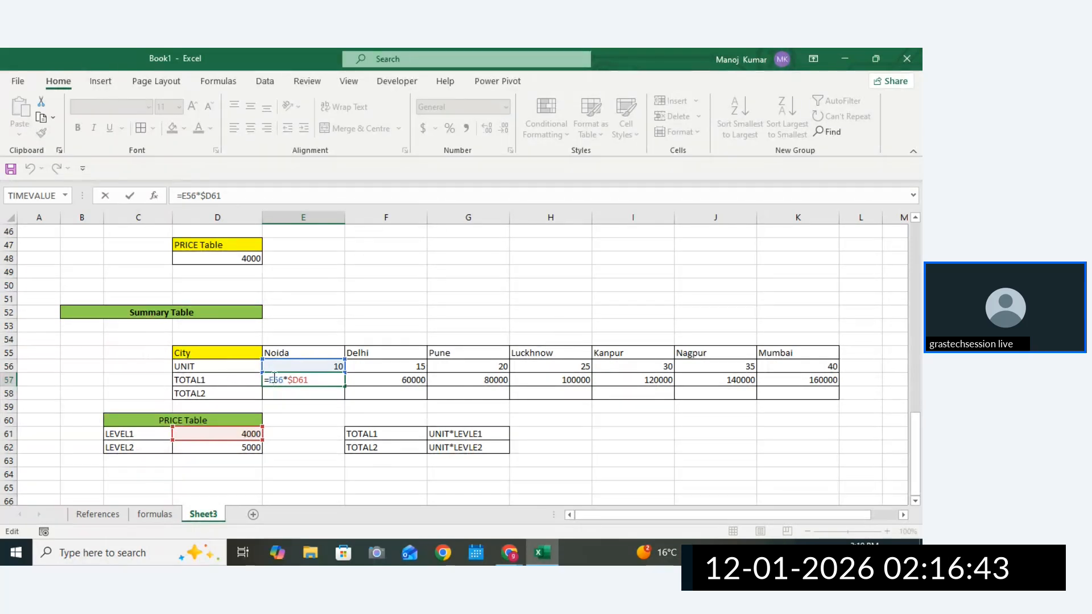
{"action": "type", "text": "$"}
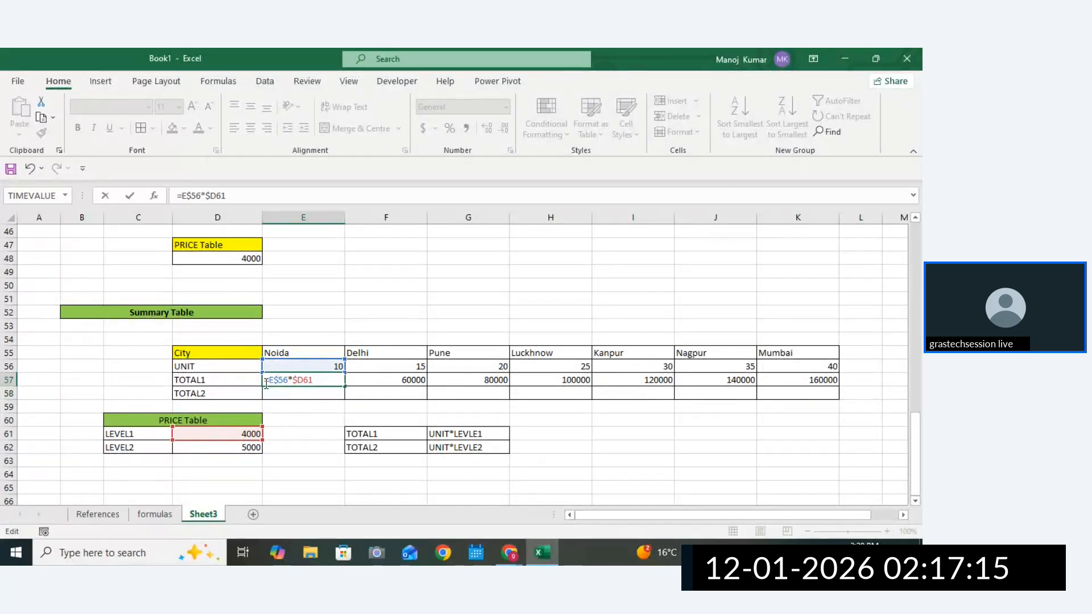
{"action": "left_click_drag", "start_coordinate": [274, 380], "coordinate": [293, 381]}
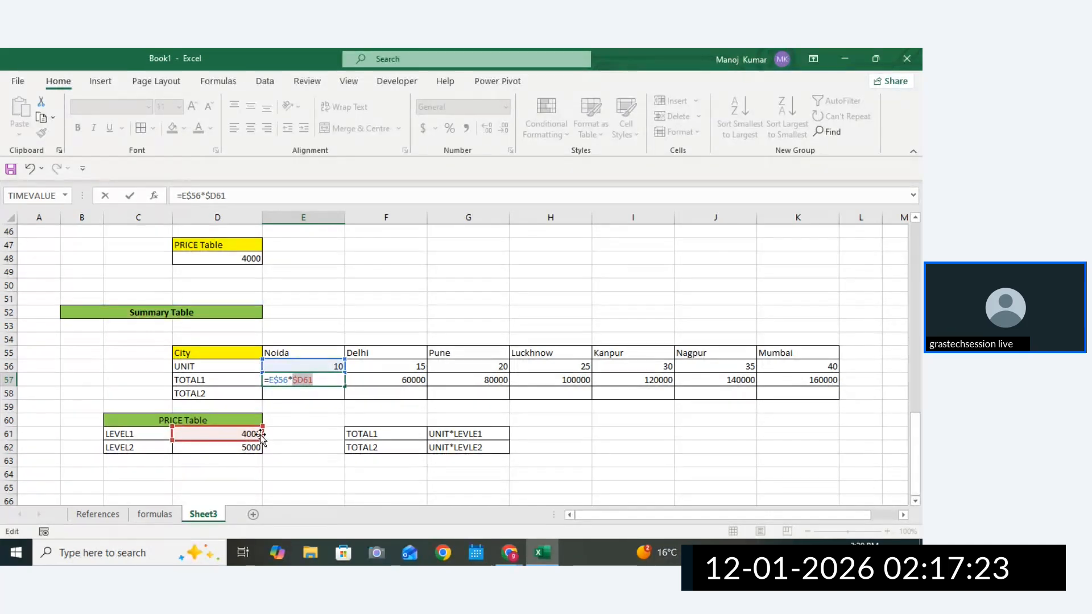
{"action": "left_click_drag", "start_coordinate": [304, 380], "coordinate": [324, 379]}
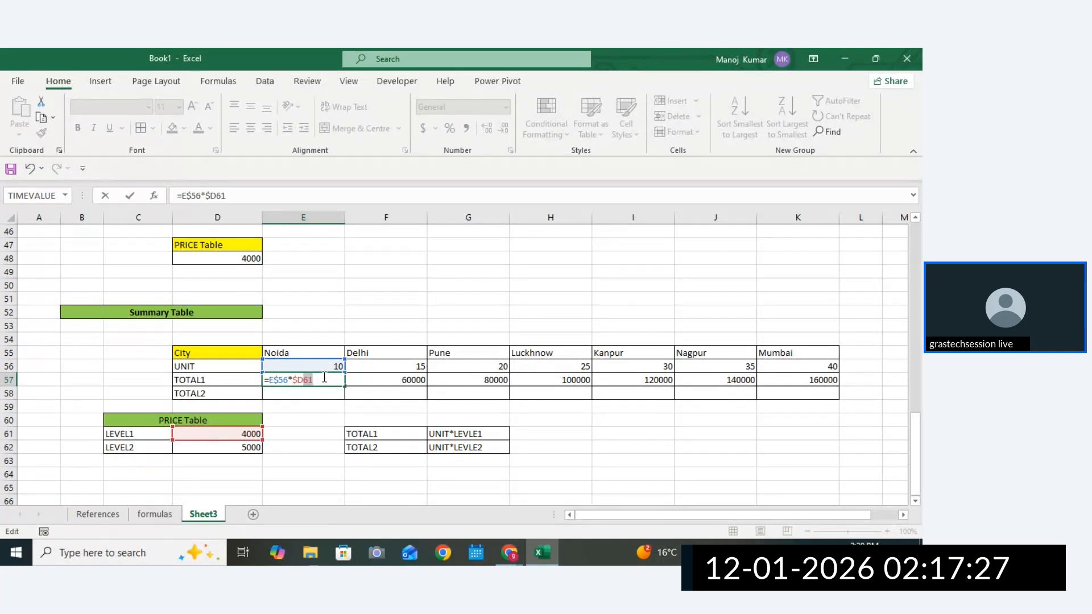
{"action": "key", "text": "Return"}
Fill the E57 formula down to TOTAL2 and across through Mumbai, covering E57:K58.
{"action": "left_click", "coordinate": [323, 378]}
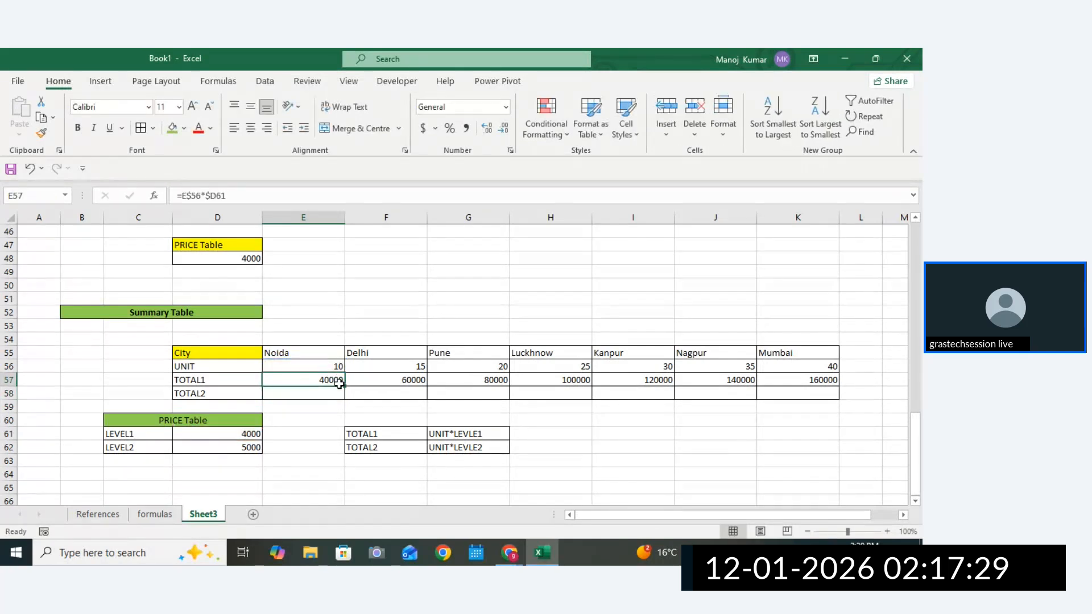
{"action": "left_click_drag", "start_coordinate": [344, 386], "coordinate": [342, 404]}
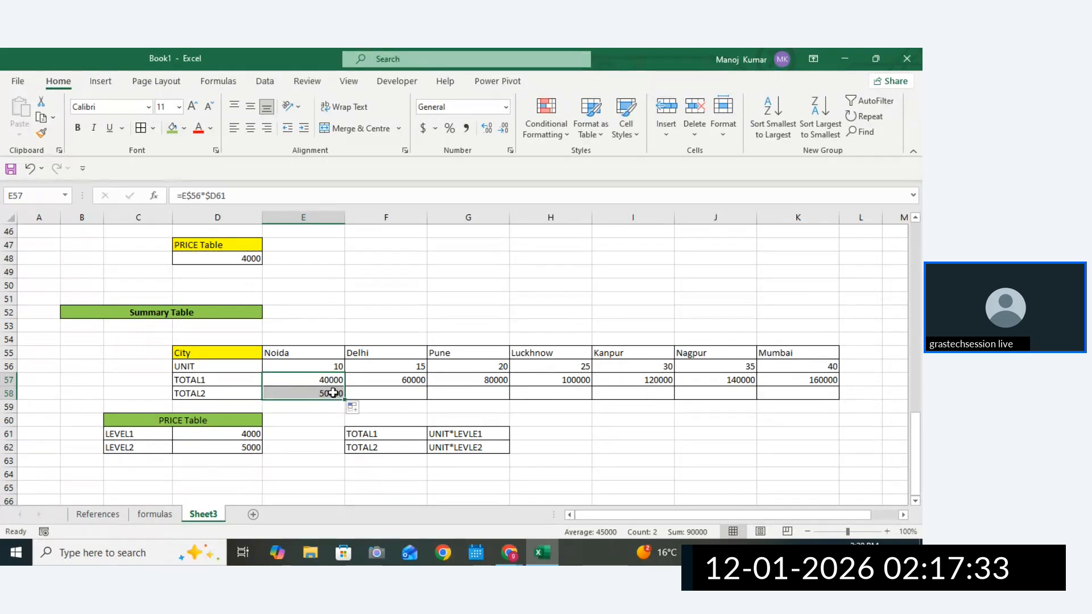
{"action": "left_click_drag", "start_coordinate": [346, 402], "coordinate": [829, 399]}
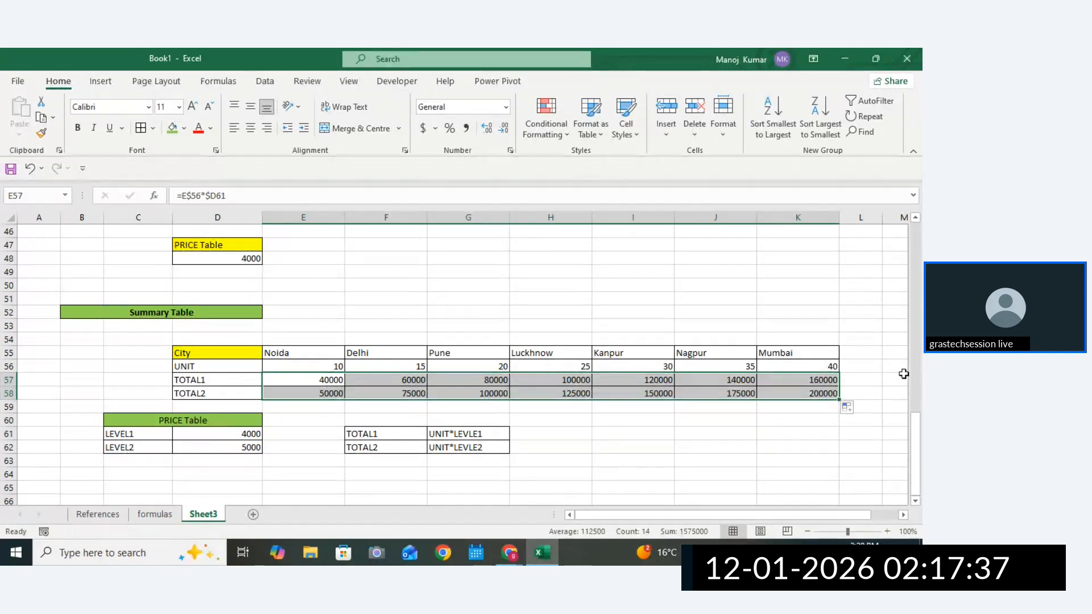
Copy the formula text from E57 into F64 as plain text with a leading comma, giving ,=E$56*$D61.
{"action": "double_click", "coordinate": [324, 386]}
{"action": "left_click_drag", "start_coordinate": [314, 380], "coordinate": [260, 385]}
{"action": "key", "text": "ctrl+c"}
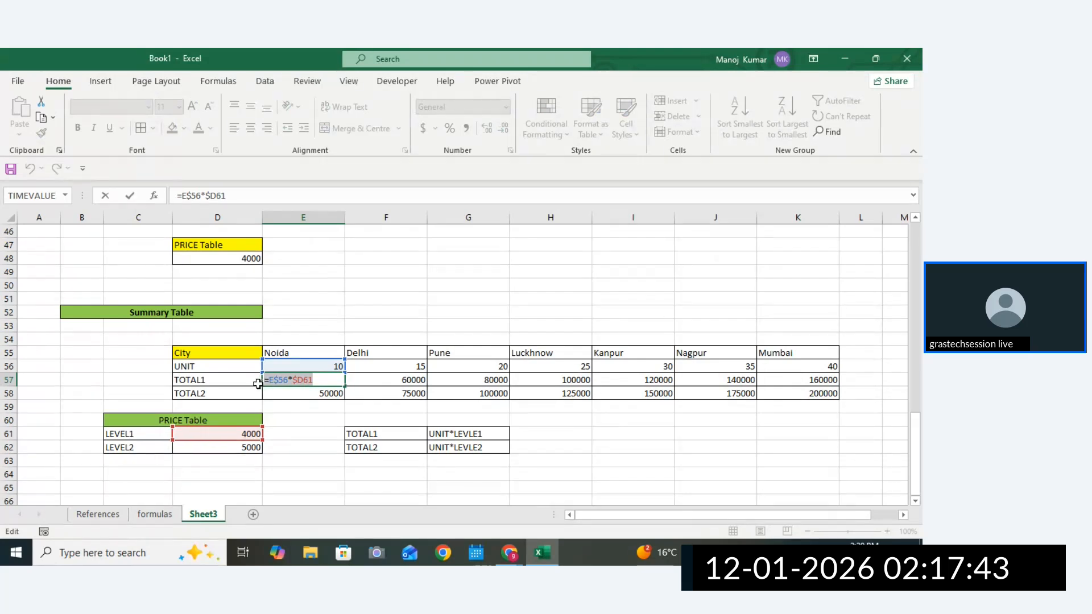
{"action": "key", "text": "Return"}
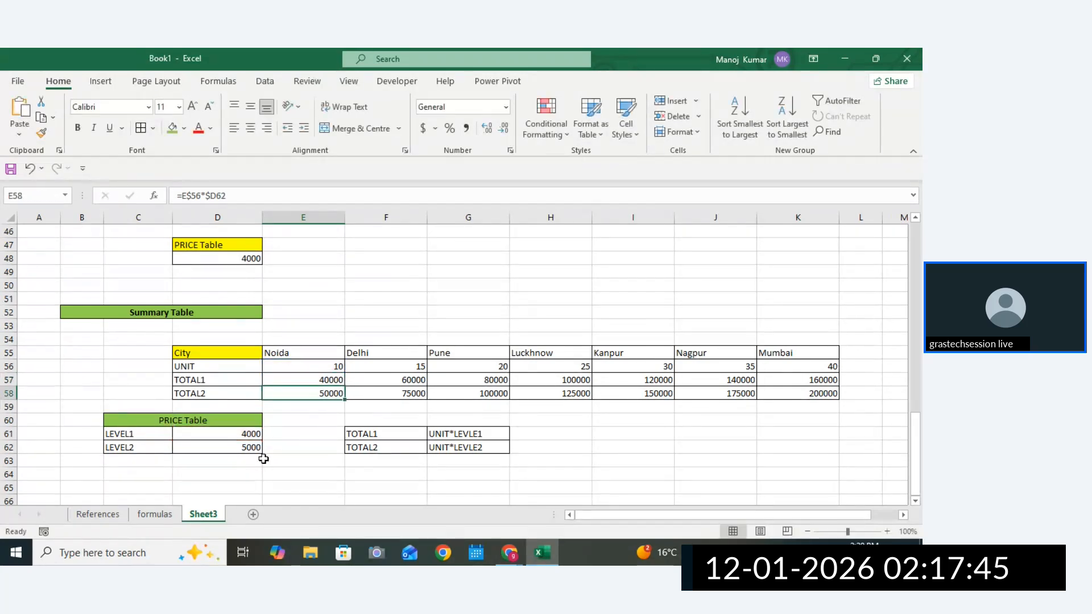
{"action": "double_click", "coordinate": [353, 474]}
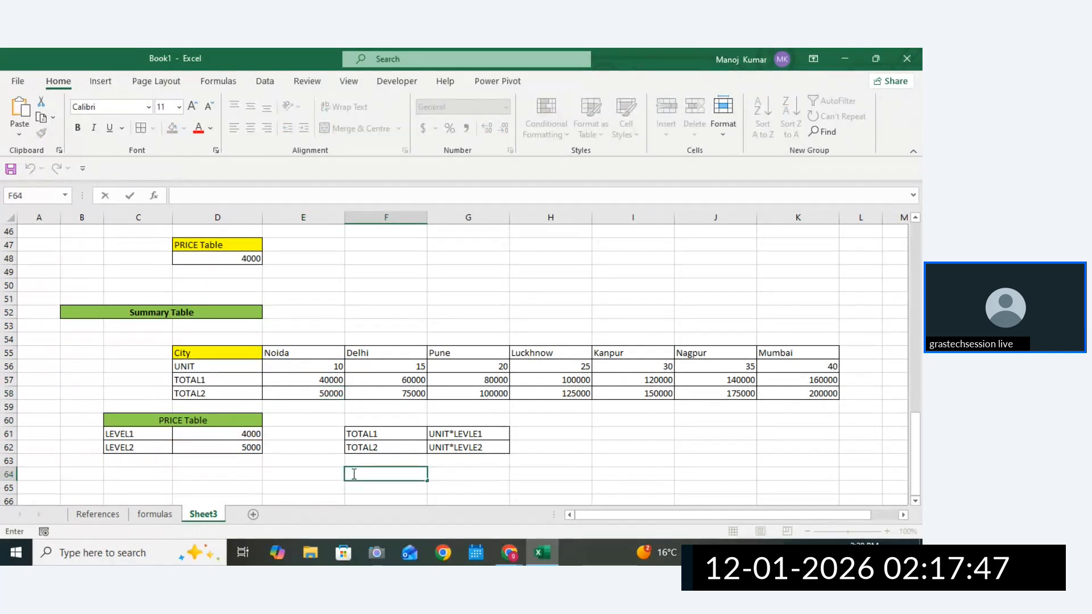
{"action": "type", "text": ","}
{"action": "key", "text": "ctrl+v"}
{"action": "left_click", "coordinate": [607, 425]}
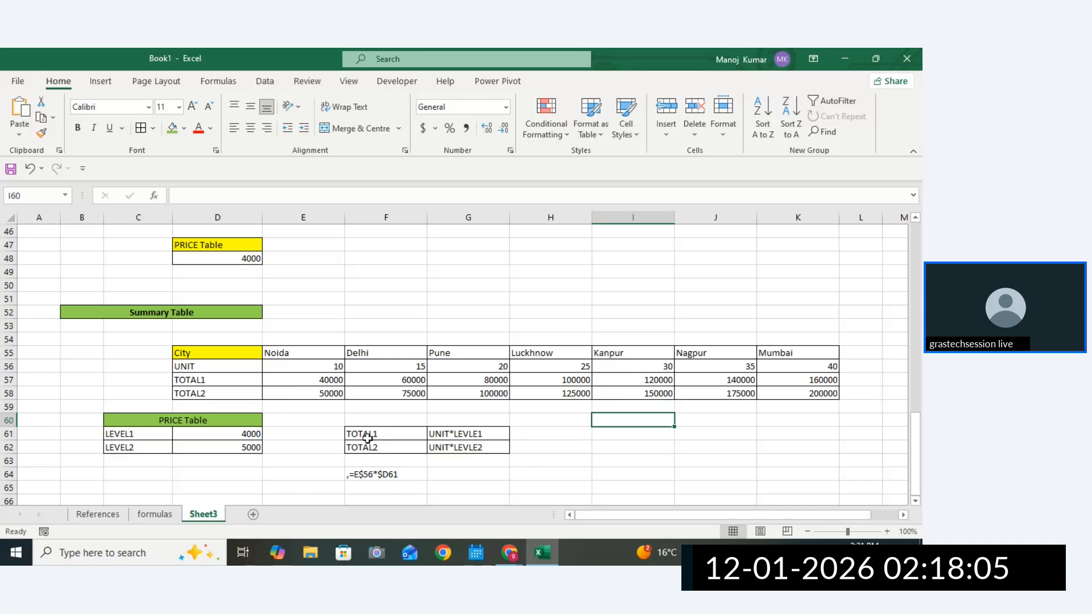
Examine the mixed references in Noida's TOTAL1 formula and look over the completed summary and price tables.
{"action": "left_click", "coordinate": [322, 381]}
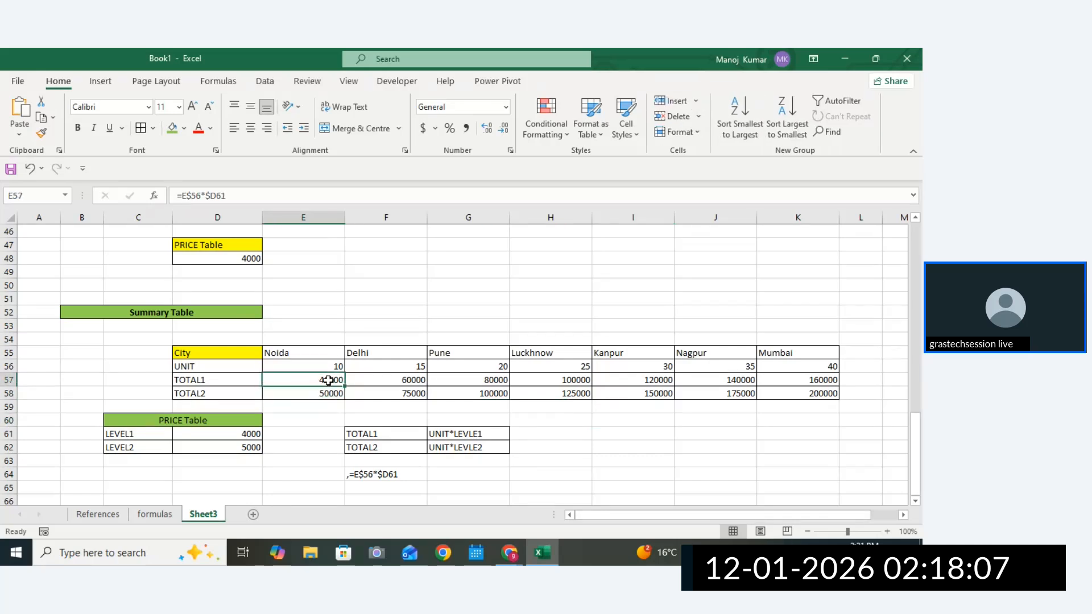
{"action": "double_click", "coordinate": [328, 380]}
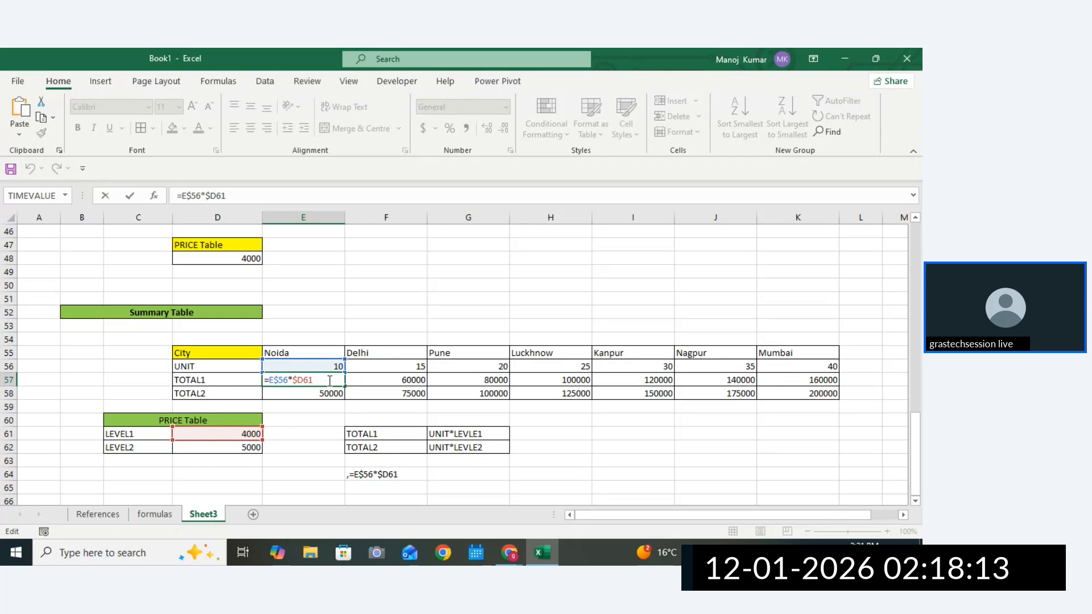
{"action": "key", "text": "Return"}
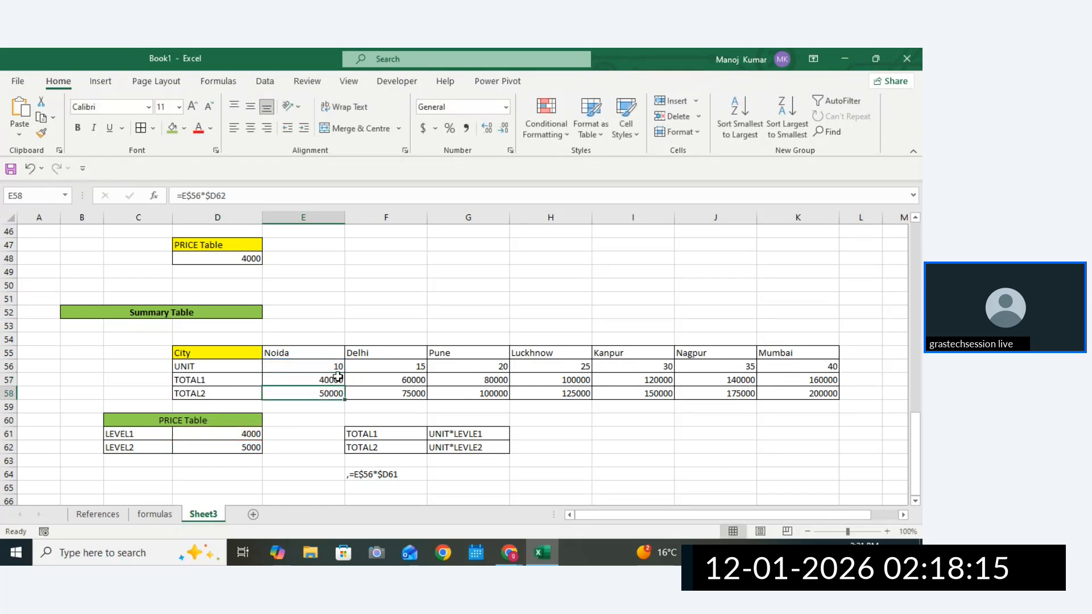
{"action": "left_click_drag", "start_coordinate": [268, 341], "coordinate": [626, 424]}
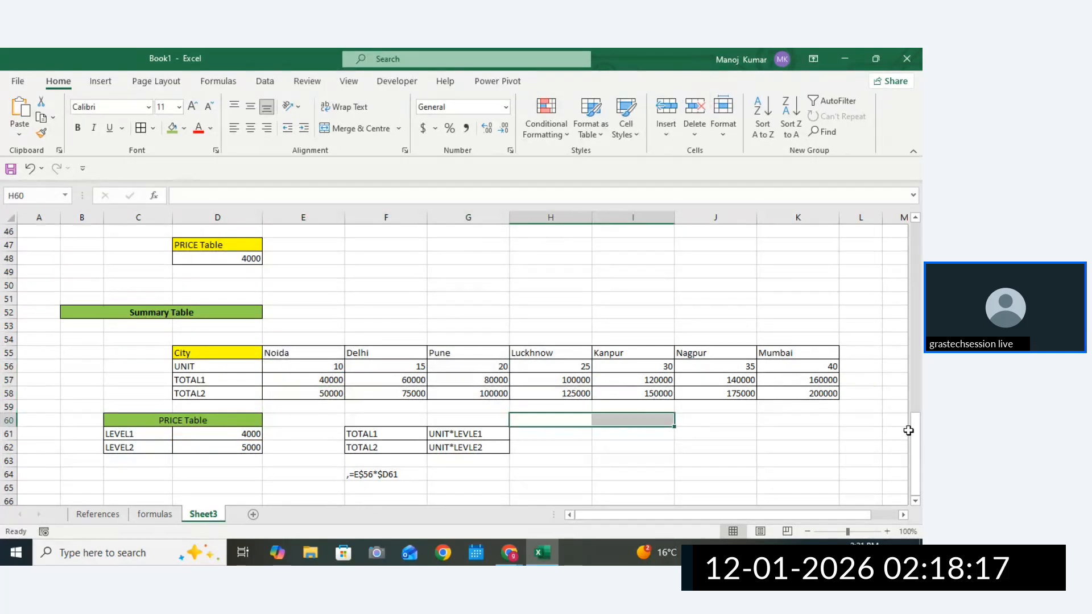
{"action": "left_click_drag", "start_coordinate": [912, 429], "coordinate": [907, 273]}
{"action": "left_click_drag", "start_coordinate": [717, 515], "coordinate": [867, 516]}
{"action": "left_click_drag", "start_coordinate": [913, 303], "coordinate": [913, 490]}
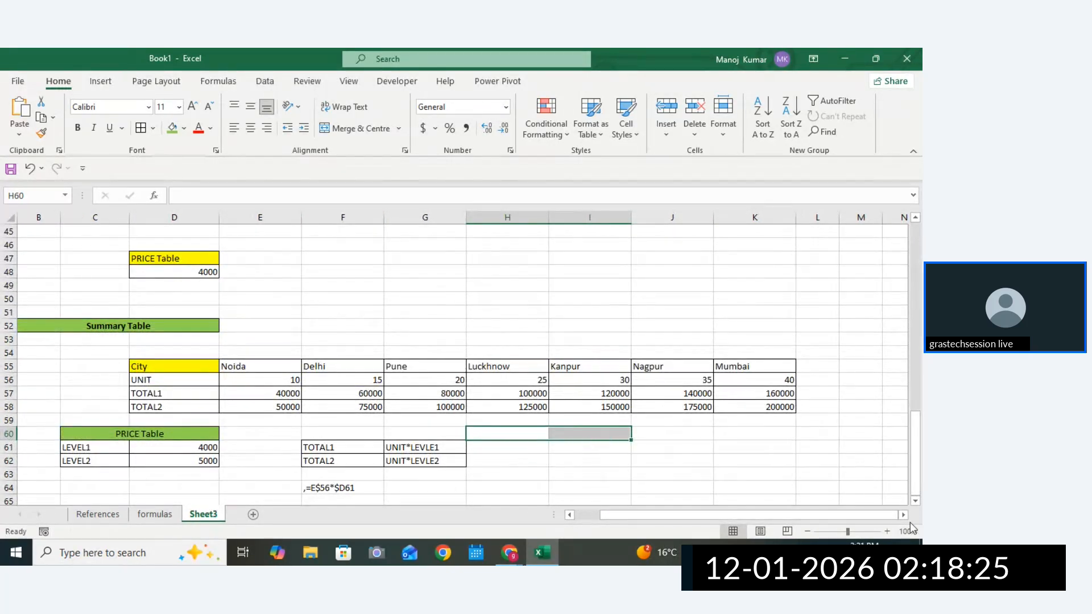
{"action": "scroll", "coordinate": [728, 461], "scroll_direction": "down", "scroll_amount": 1}
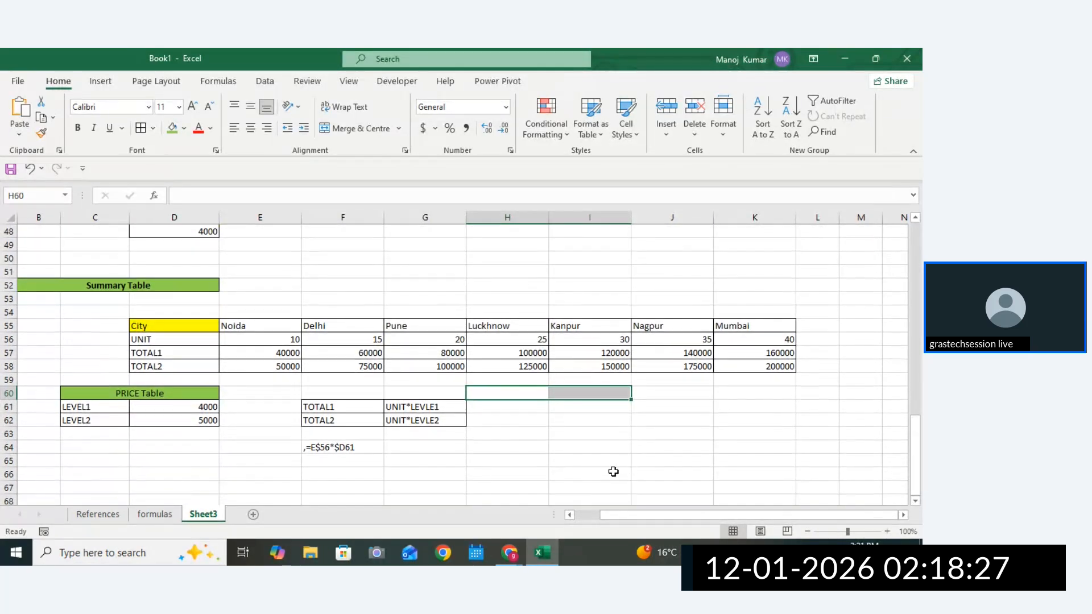
Rename the Sheet3 worksheet as EXP.
{"action": "left_click", "coordinate": [611, 487]}
{"action": "double_click", "coordinate": [211, 515]}
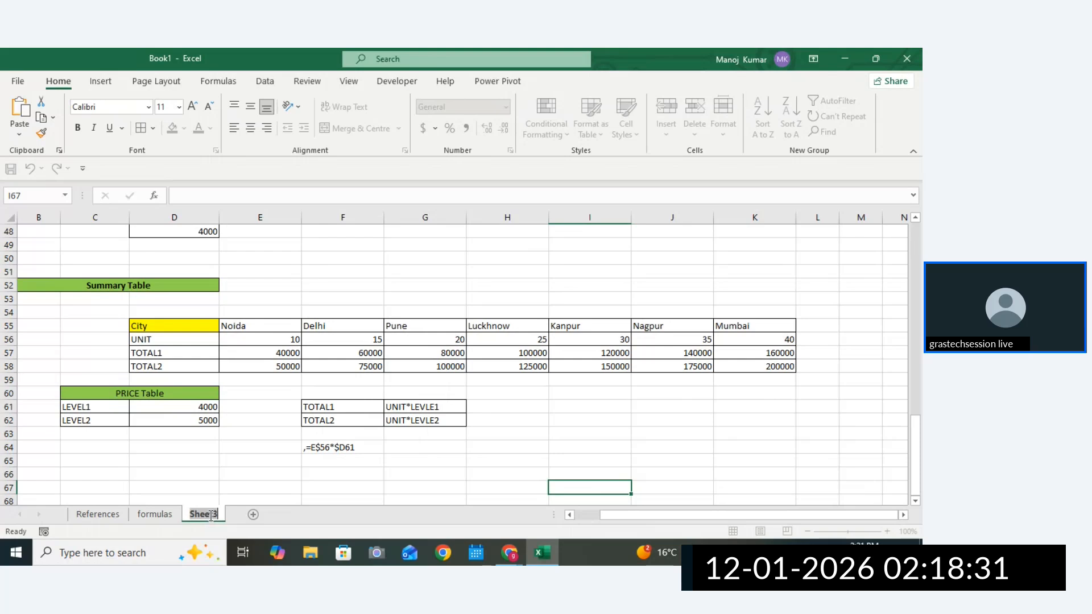
{"action": "type", "text": "EXP"}
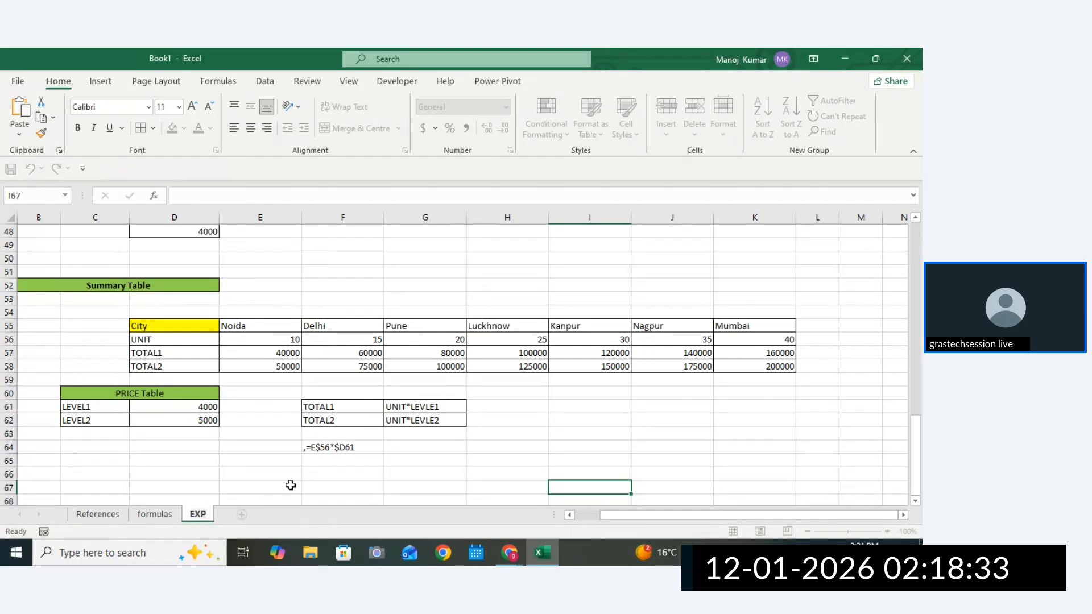
{"action": "left_click", "coordinate": [288, 486]}
Change the current worksheet's name to lowercase exp.
{"action": "double_click", "coordinate": [203, 516]}
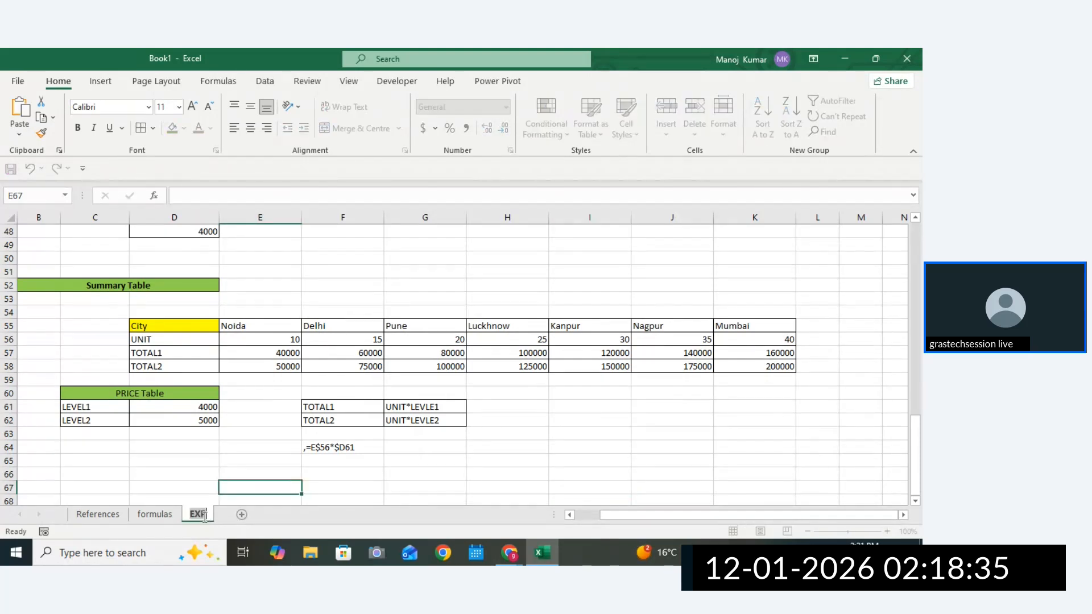
{"action": "key", "text": "BackSpace"}
{"action": "type", "text": "EXP"}
{"action": "left_click", "coordinate": [412, 461]}
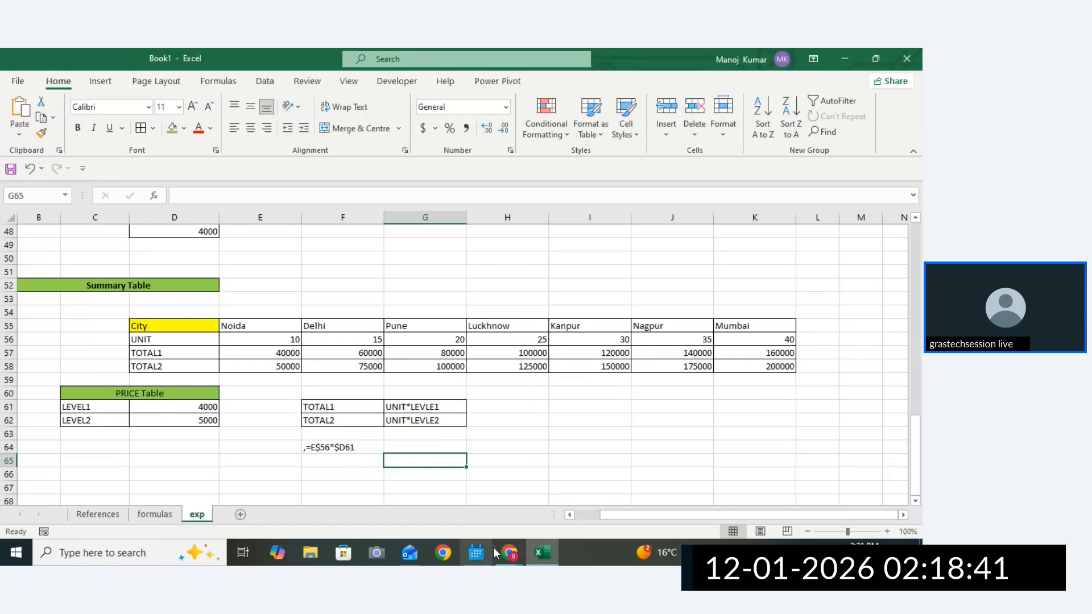
Switch to the Zoho Meeting window in Chrome.
{"action": "mouse_move", "coordinate": [509, 552]}
{"action": "left_click", "coordinate": [436, 486]}
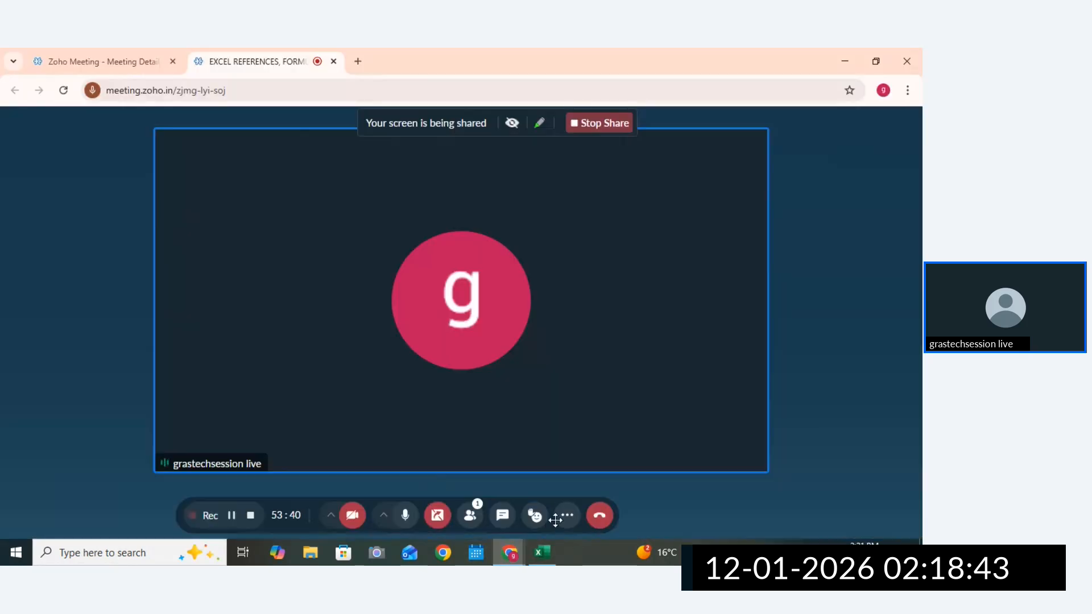